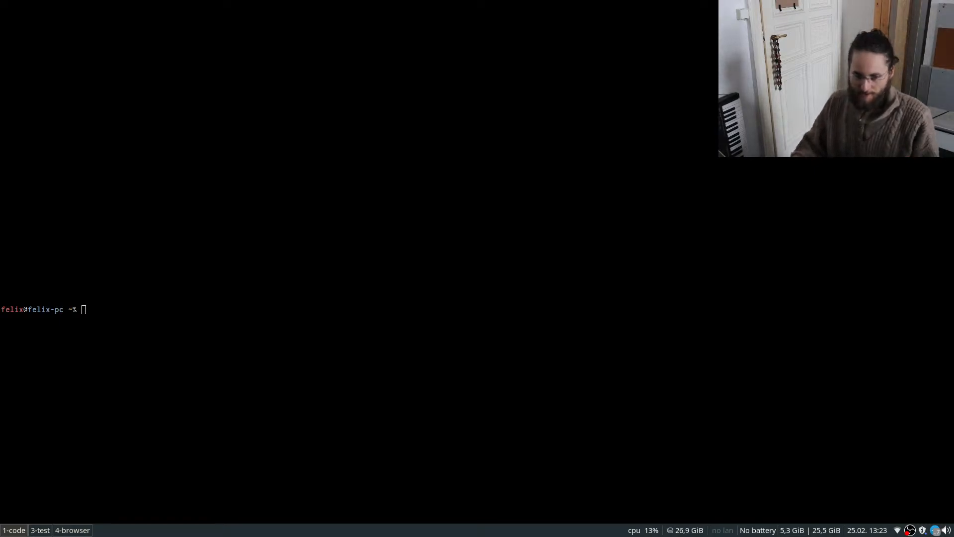
Change the terminal's working directory to work/ai/ComfyUI.
{"action": "type", "text": "cd "}
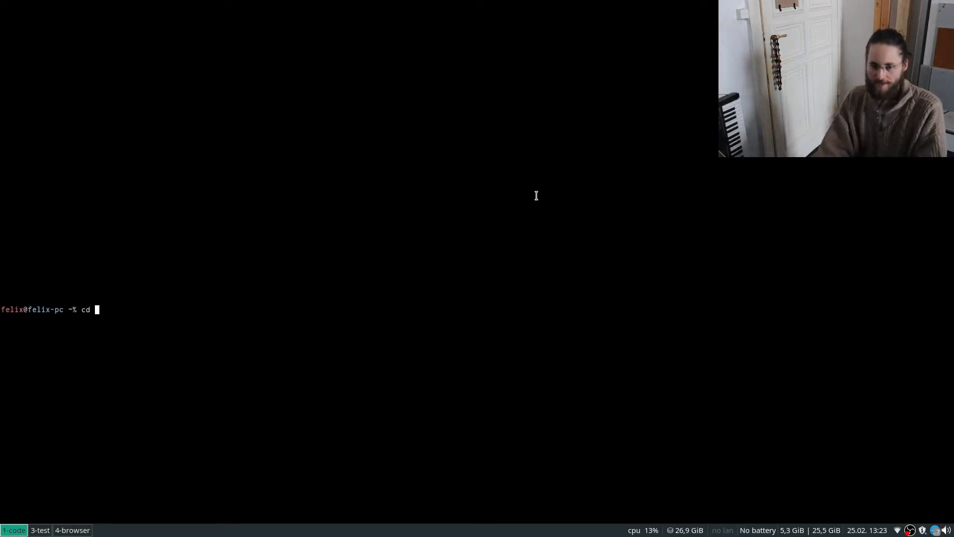
{"action": "type", "text": "work/ai/"}
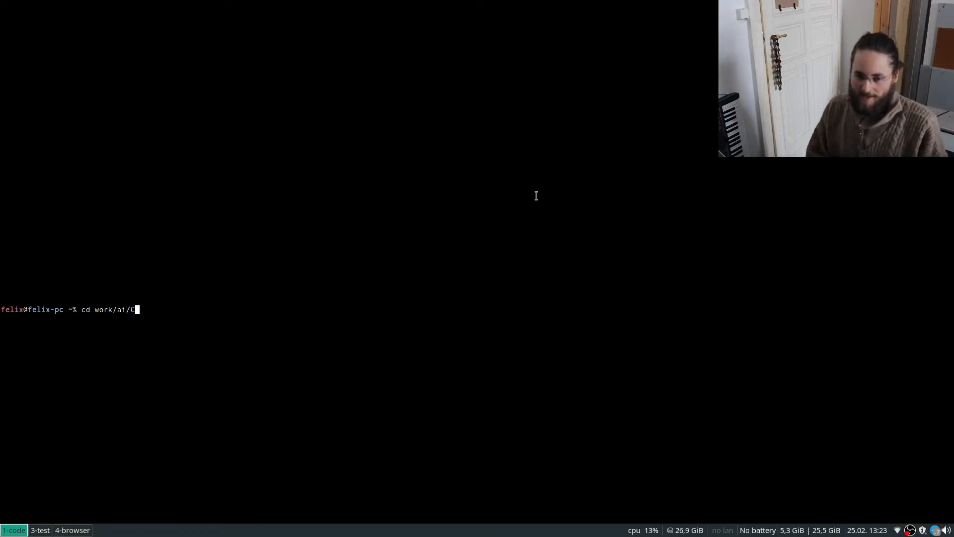
{"action": "type", "text": "Com"}
{"action": "key", "text": "Tab"}
{"action": "key", "text": "Return"}
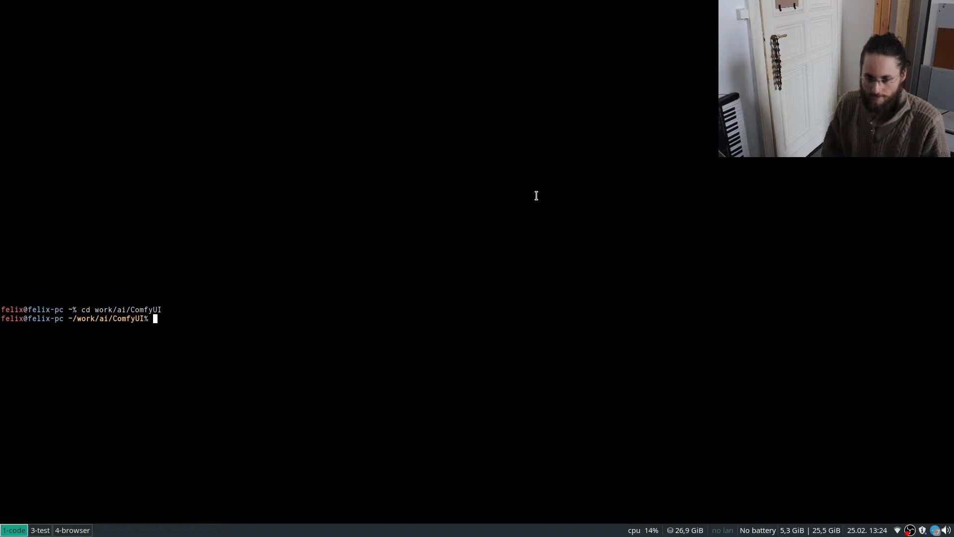
Activate the Python virtual environment by running the earlier command "source venv/bin/activate" from the history.
{"action": "key", "text": "ctrl+r"}
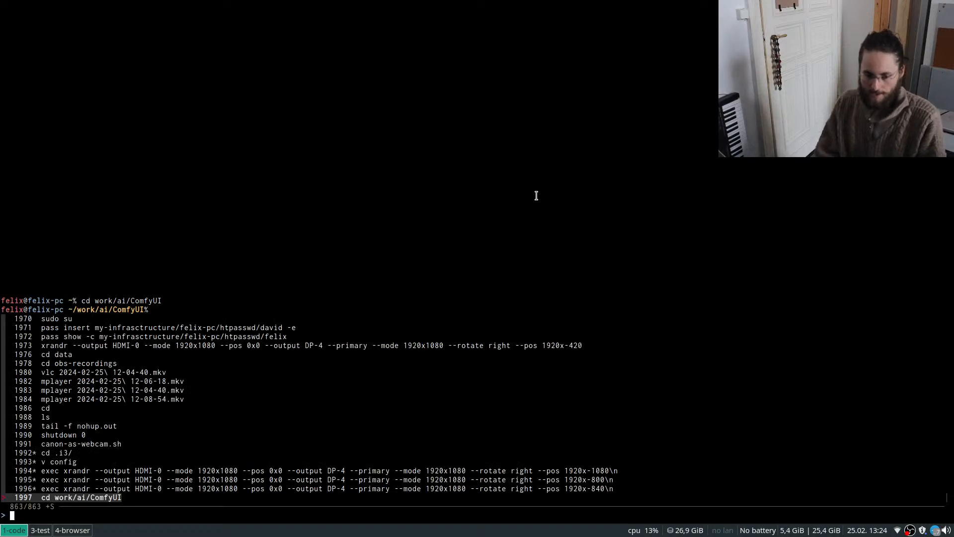
{"action": "type", "text": "source"}
{"action": "key", "text": "Return"}
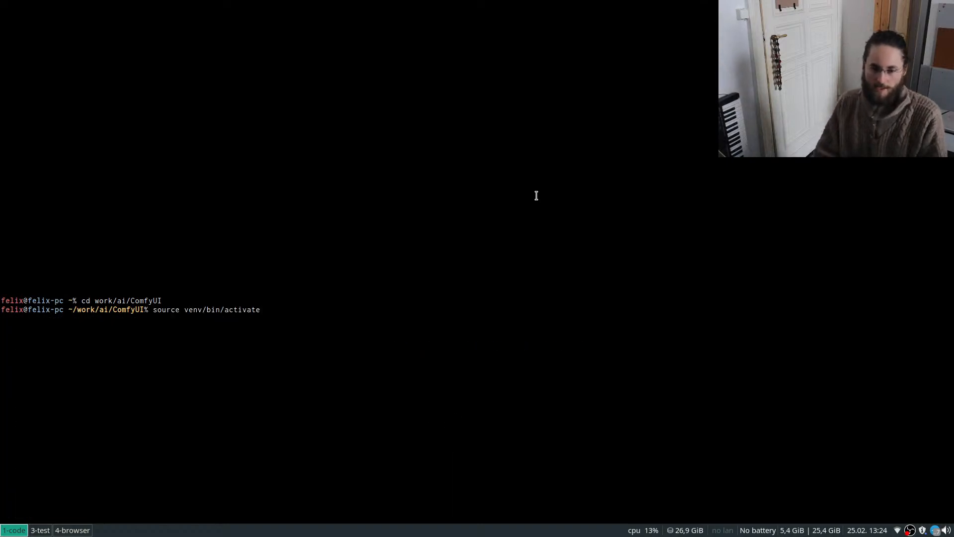
{"action": "key", "text": "Return"}
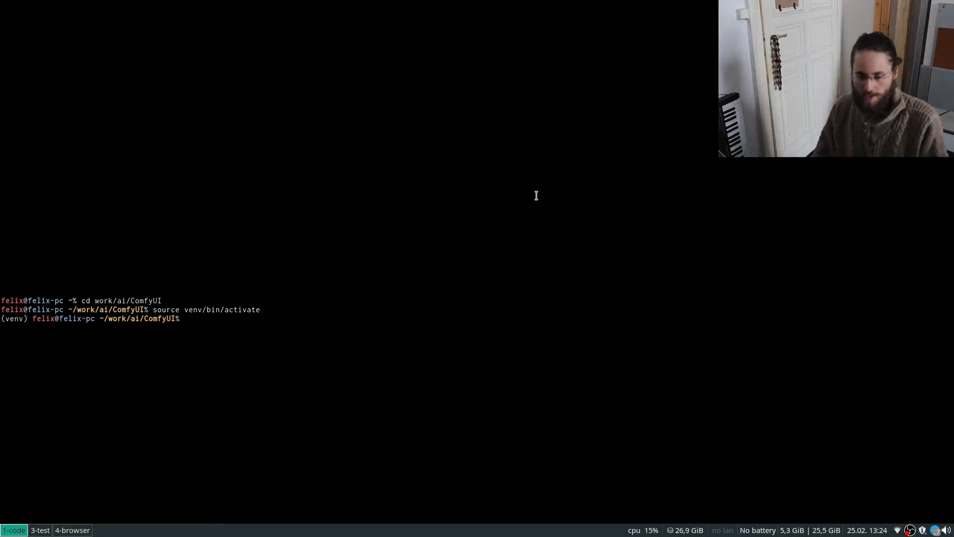
Start the ComfyUI server in the background by rerunning "nohup python main.py --listen &" from the command history.
{"action": "key", "text": "ctrl+r"}
{"action": "type", "text": "no"}
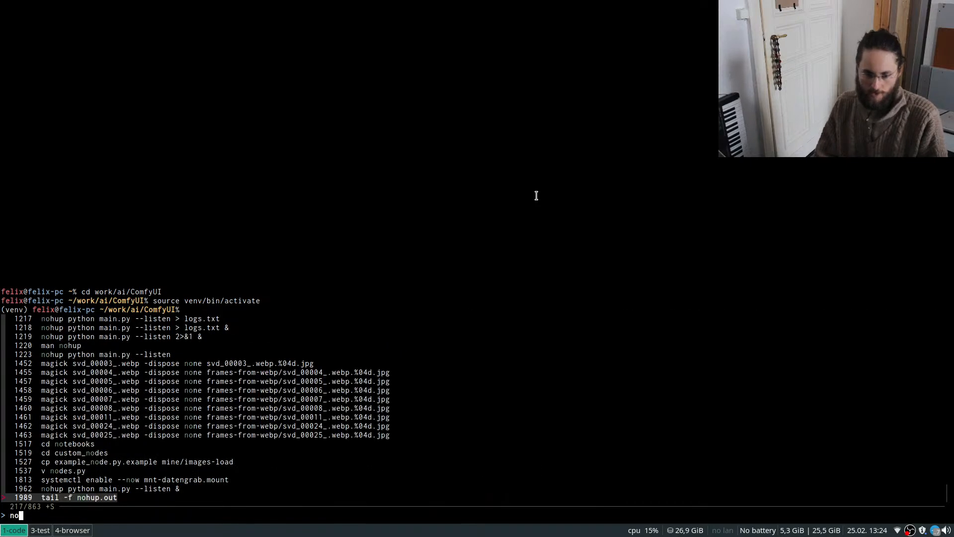
{"action": "type", "text": "hu"}
{"action": "key", "text": "Up"}
{"action": "key", "text": "Return"}
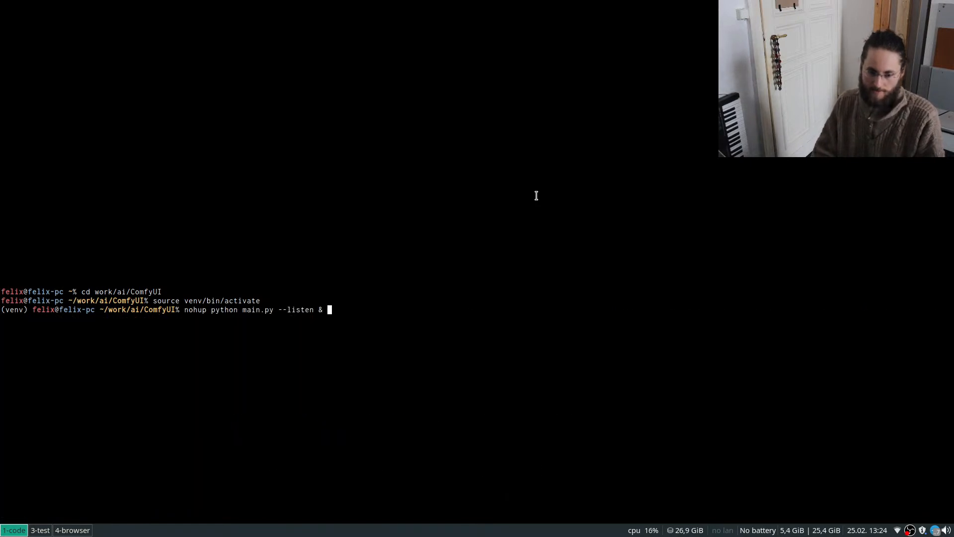
{"action": "key", "text": "Return"}
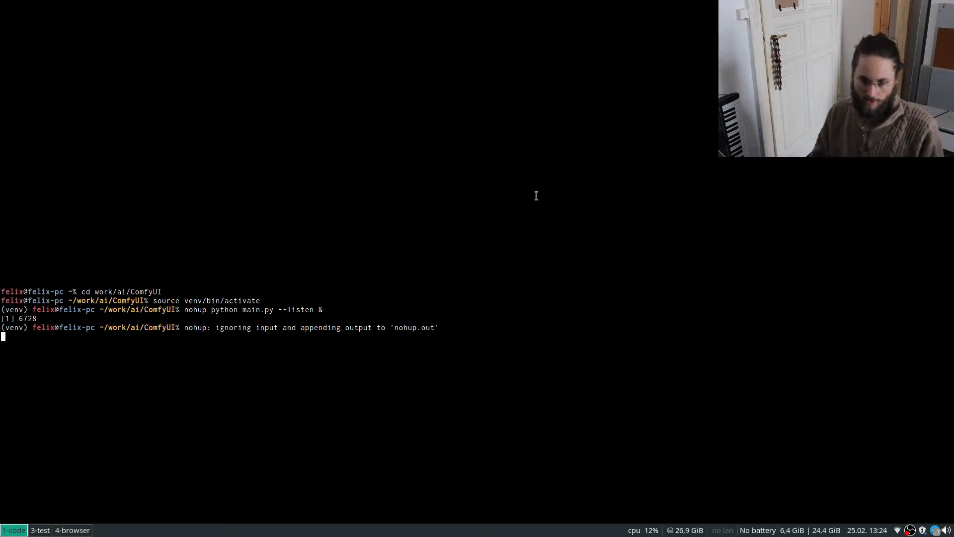
Follow the server's log output by rerunning "tail -f nohup.out" from the command history.
{"action": "key", "text": "ctrl+r"}
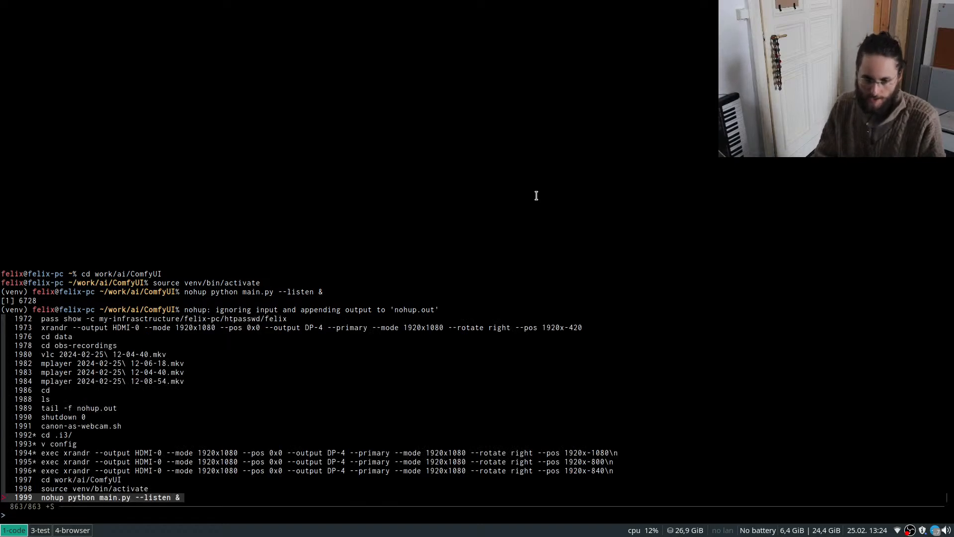
{"action": "type", "text": "tail"}
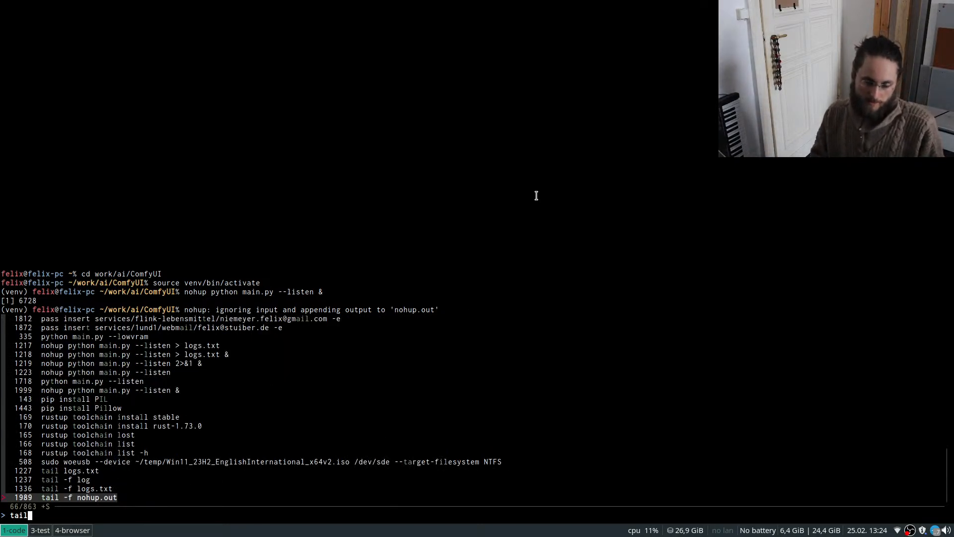
{"action": "key", "text": "Return"}
{"action": "key", "text": "Return"}
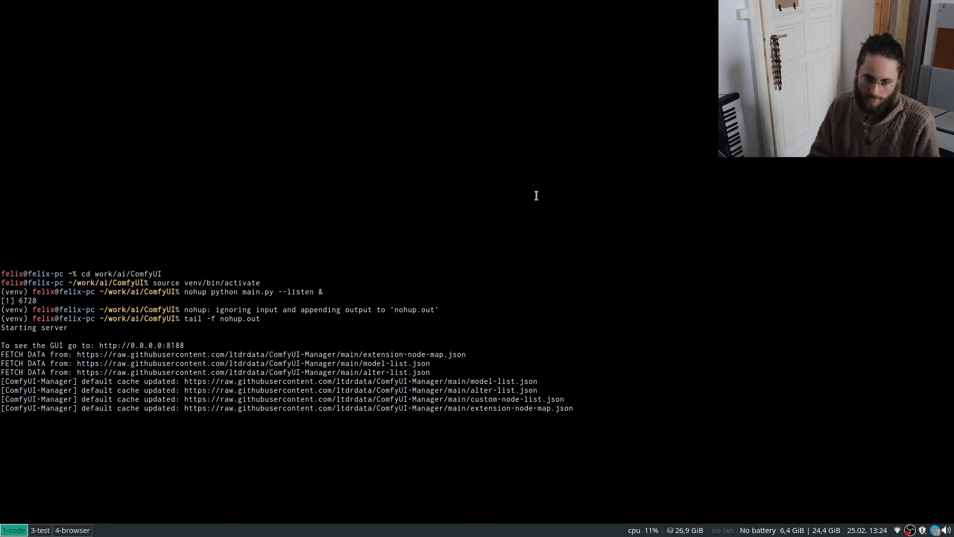
Switch to the browser workspace with the ComfyUI page at localhost:8188 and reload it.
{"action": "key", "text": "super+3"}
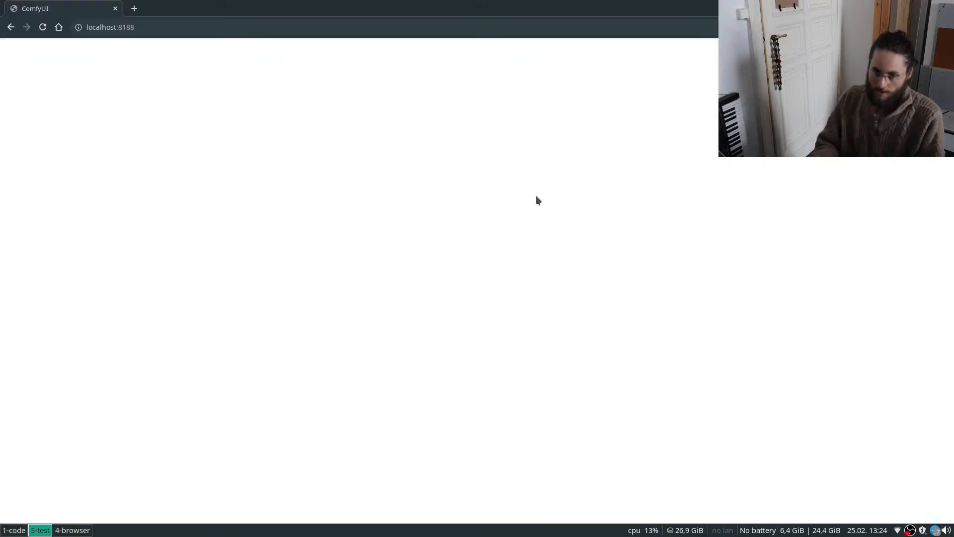
{"action": "key", "text": "F5"}
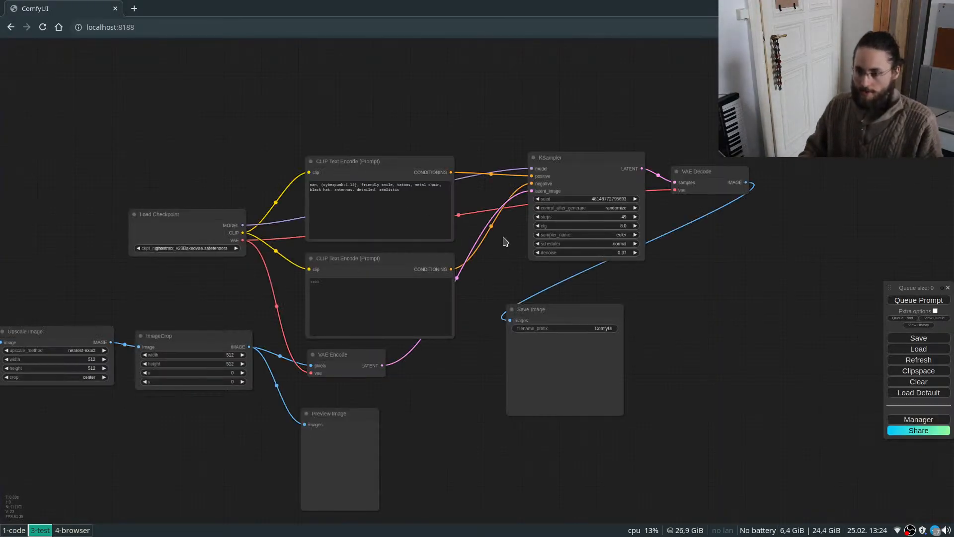
{"action": "left_click_drag", "start_coordinate": [460, 371], "coordinate": [497, 346]}
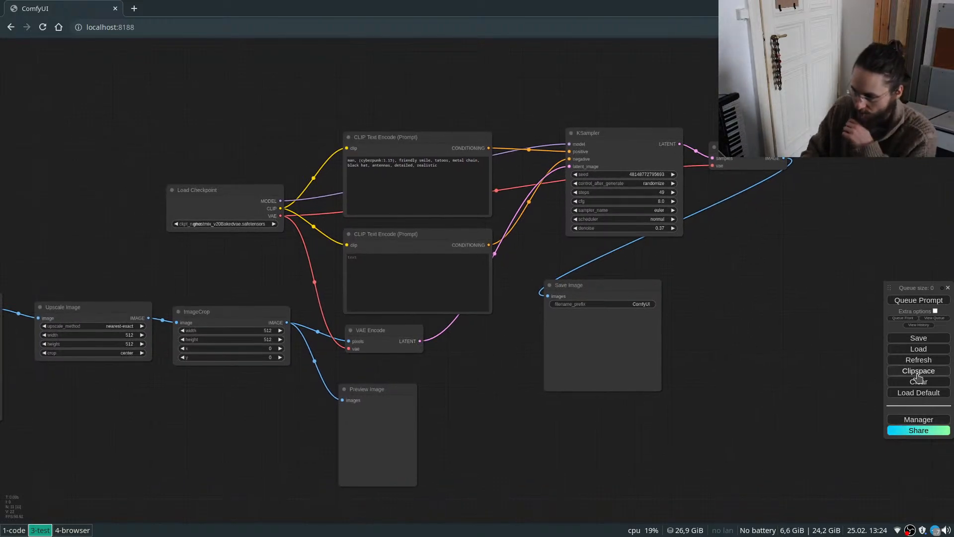
Load the workflow file video-interpolate.json from the ComfyUI workflows folder.
{"action": "left_click", "coordinate": [918, 348]}
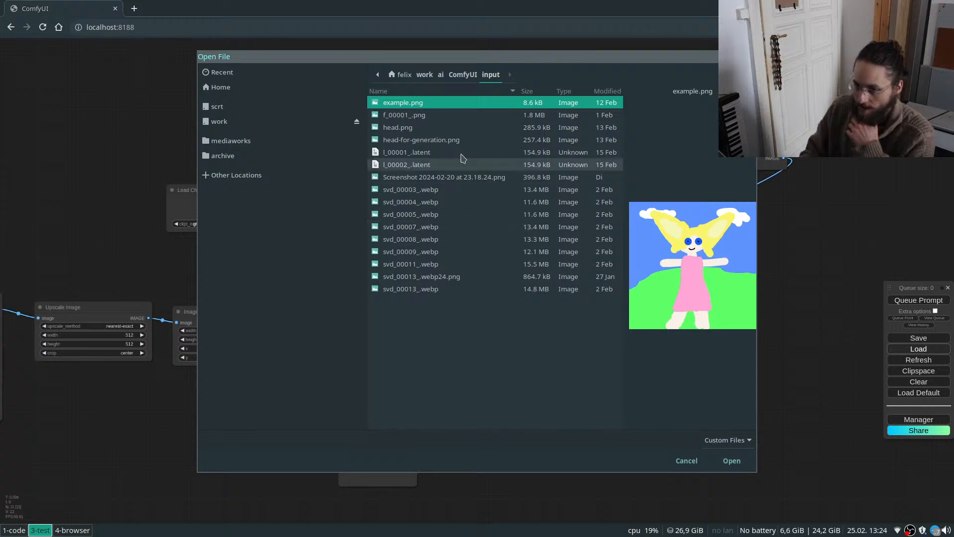
{"action": "left_click", "coordinate": [463, 74]}
{"action": "left_click", "coordinate": [472, 276]}
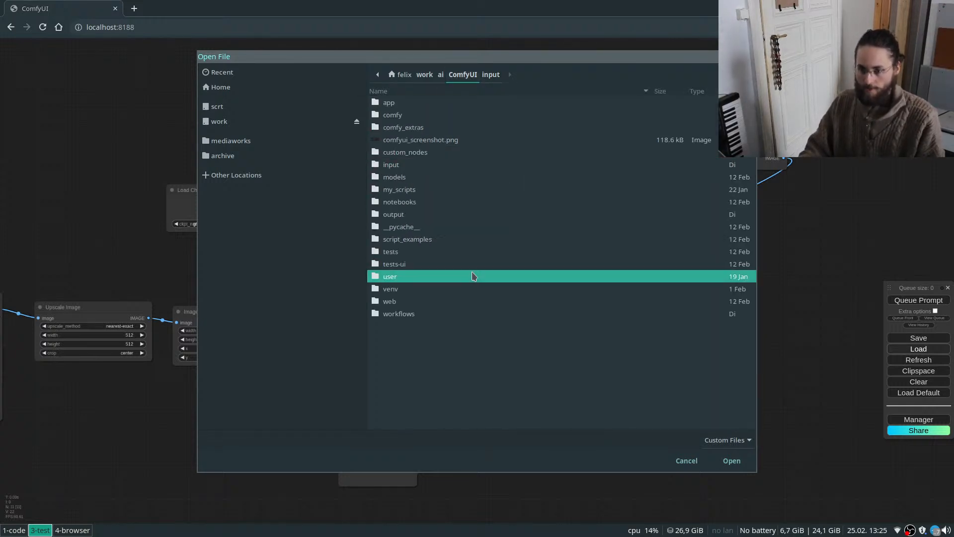
{"action": "type", "text": "work"}
{"action": "key", "text": "Return"}
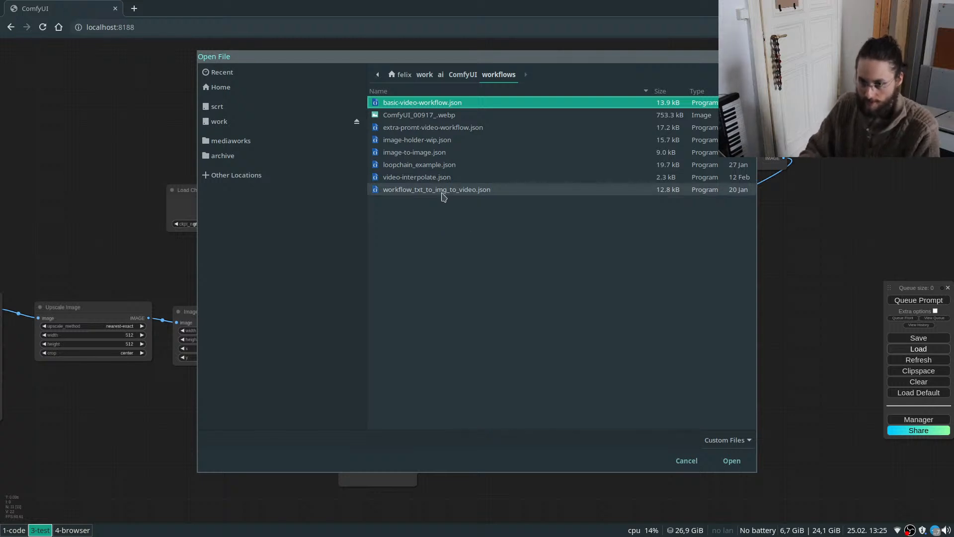
{"action": "left_click", "coordinate": [431, 180]}
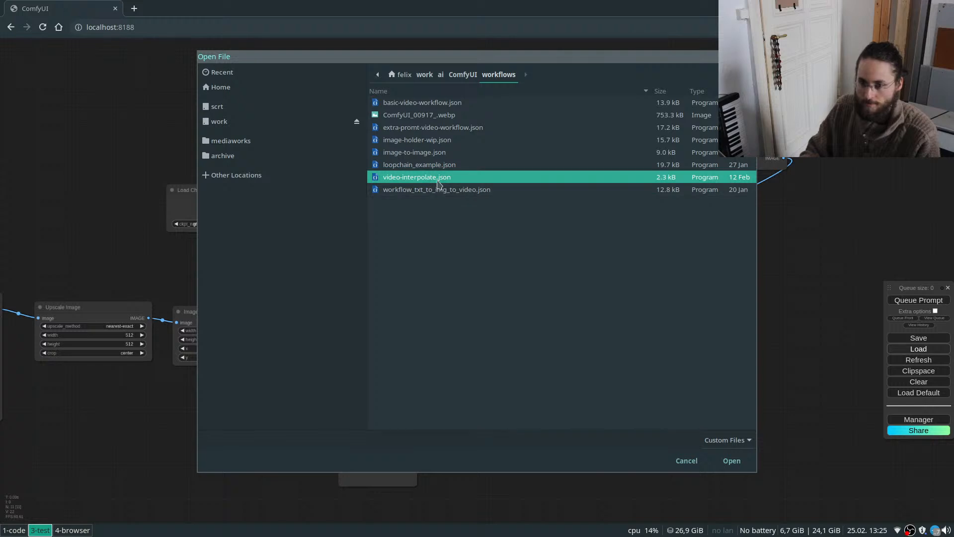
{"action": "double_click", "coordinate": [434, 180]}
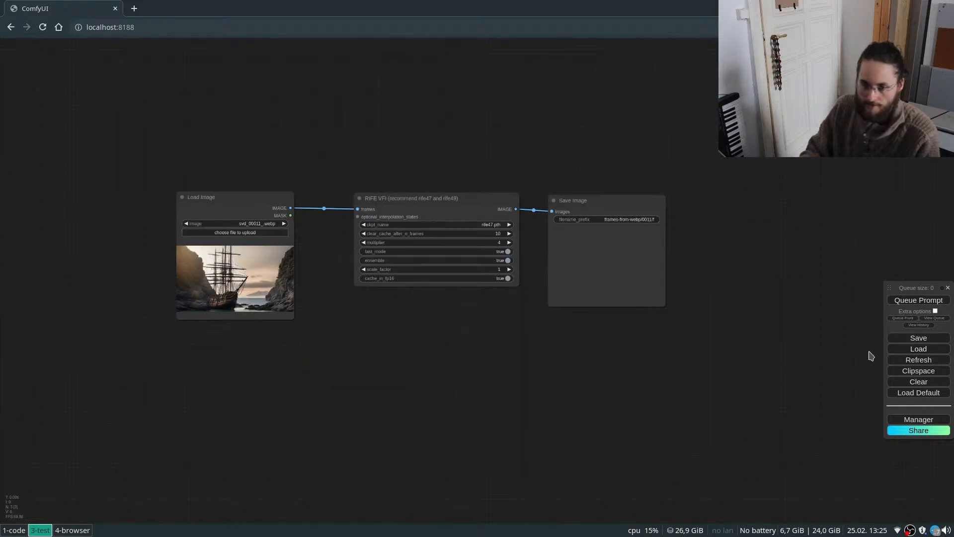
Set the Load Image node's image to svd_00003_.webp and move the RIFE VFI node slightly closer to it.
{"action": "mouse_move", "coordinate": [238, 201]}
{"action": "left_mouse_down"}
{"action": "mouse_move", "coordinate": [271, 214]}
{"action": "mouse_move", "coordinate": [237, 206]}
{"action": "left_mouse_up"}
{"action": "left_click", "coordinate": [263, 230]}
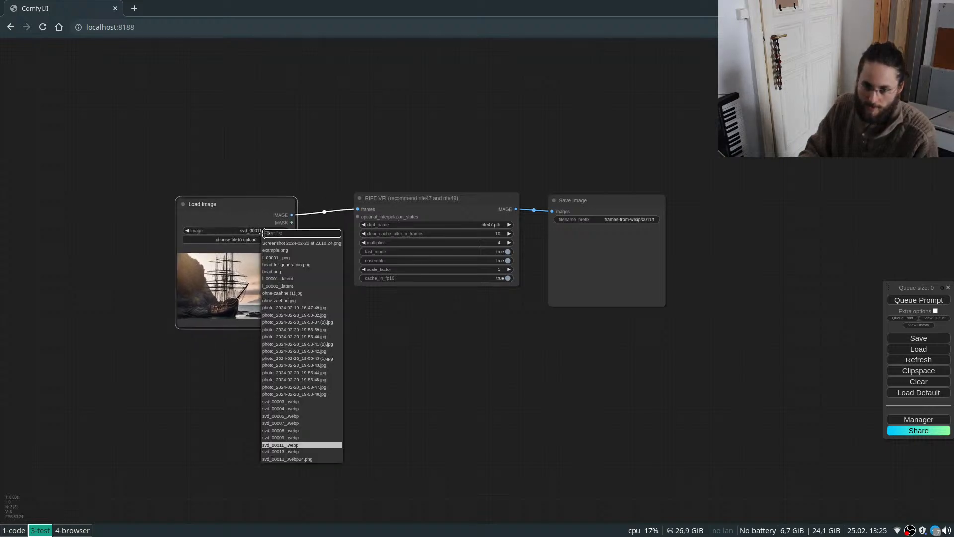
{"action": "left_click", "coordinate": [307, 432]}
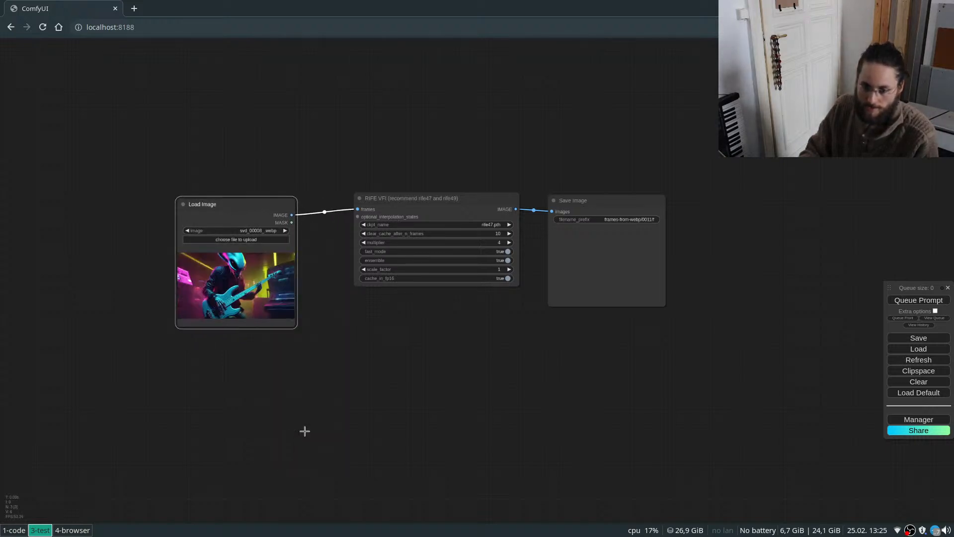
{"action": "left_click", "coordinate": [253, 233]}
{"action": "left_click", "coordinate": [284, 413]}
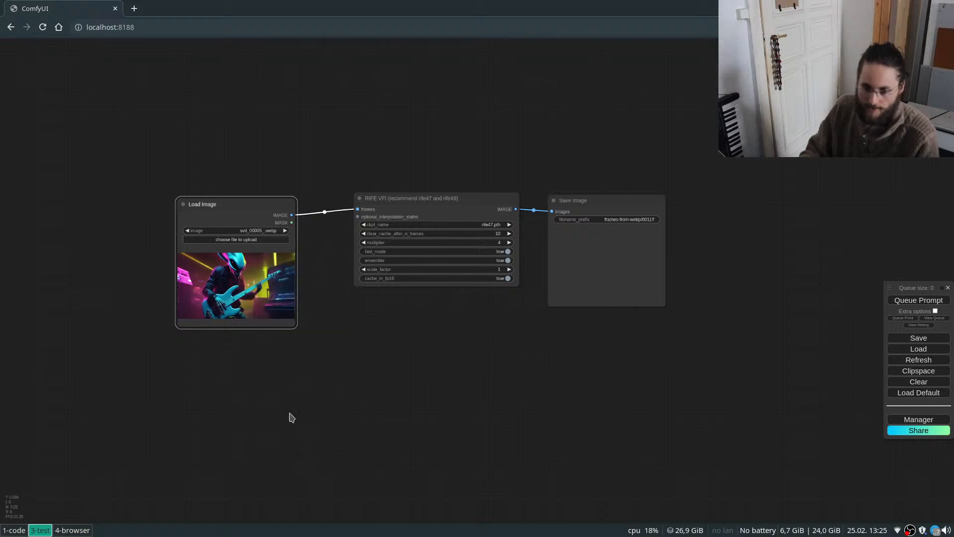
{"action": "left_click", "coordinate": [237, 230]}
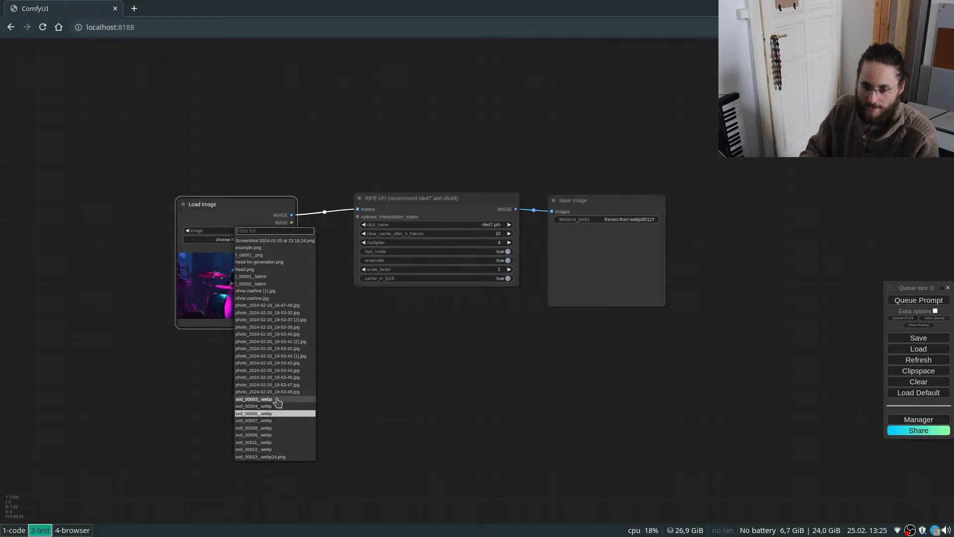
{"action": "left_click", "coordinate": [277, 399]}
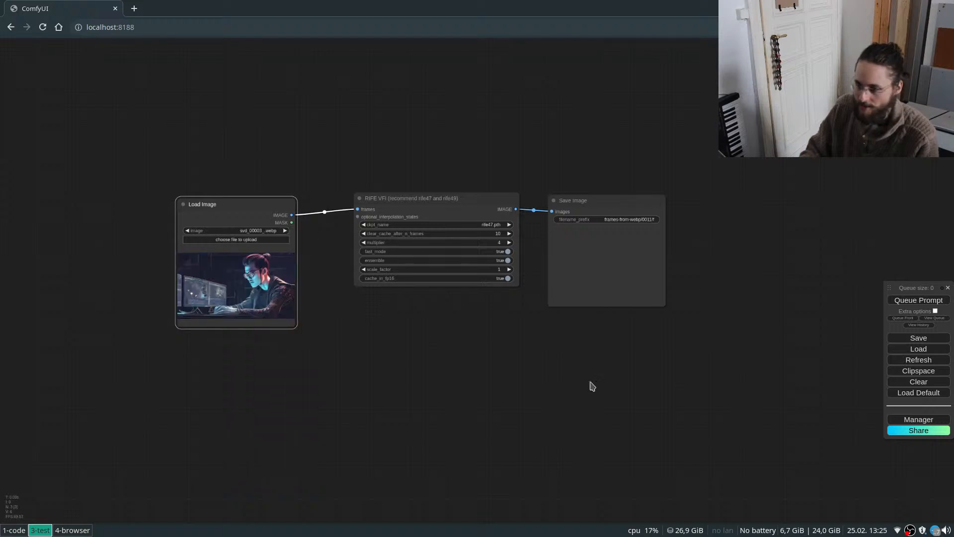
{"action": "mouse_move", "coordinate": [423, 195]}
{"action": "left_mouse_down"}
{"action": "mouse_move", "coordinate": [384, 222]}
{"action": "mouse_move", "coordinate": [408, 206]}
{"action": "left_mouse_up"}
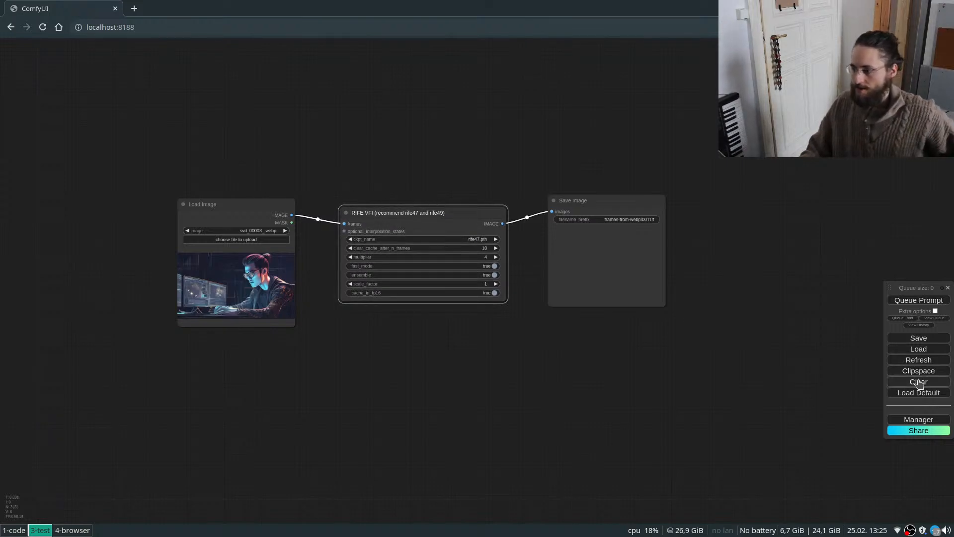
Look up the interpolation packages in the ComfyUI Manager's custom node list, then close the Manager.
{"action": "left_click", "coordinate": [910, 421]}
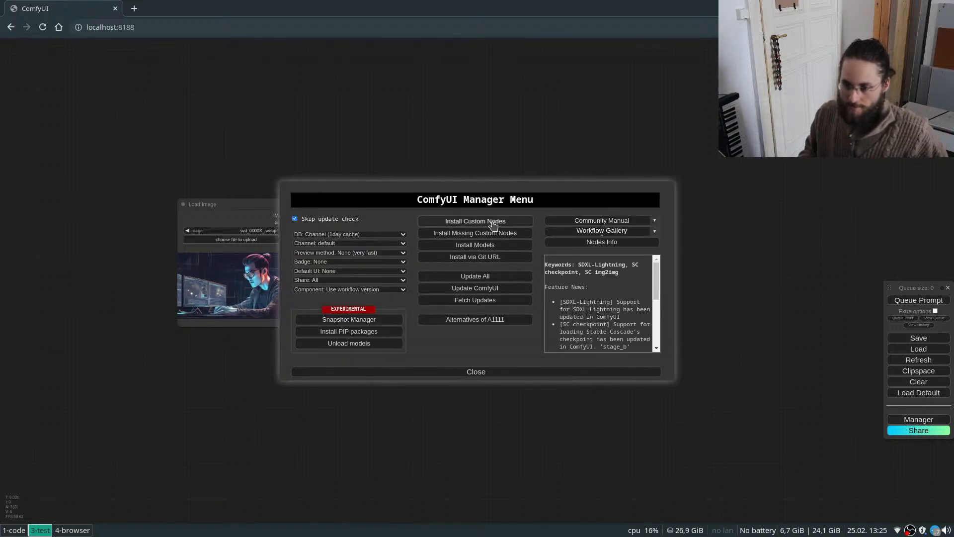
{"action": "left_click", "coordinate": [493, 223]}
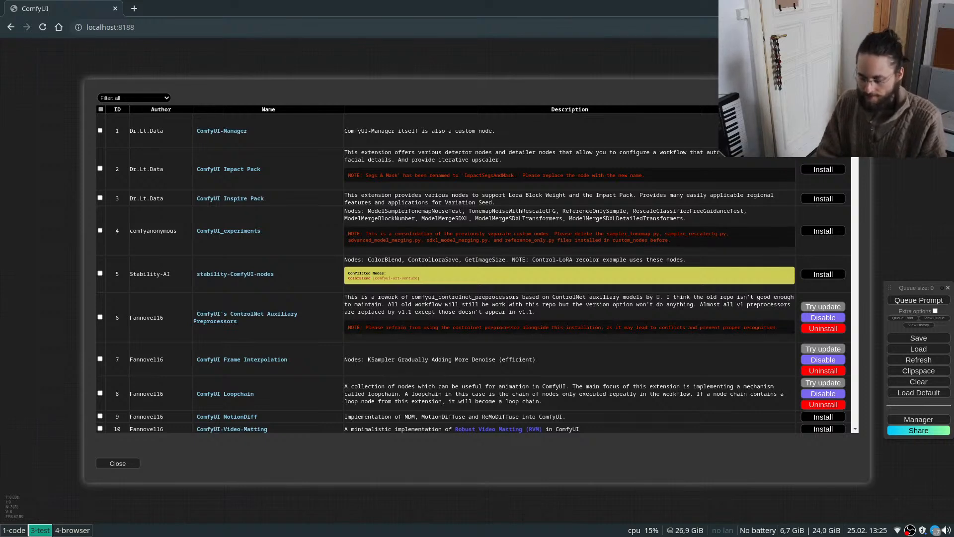
{"action": "key", "text": "Return"}
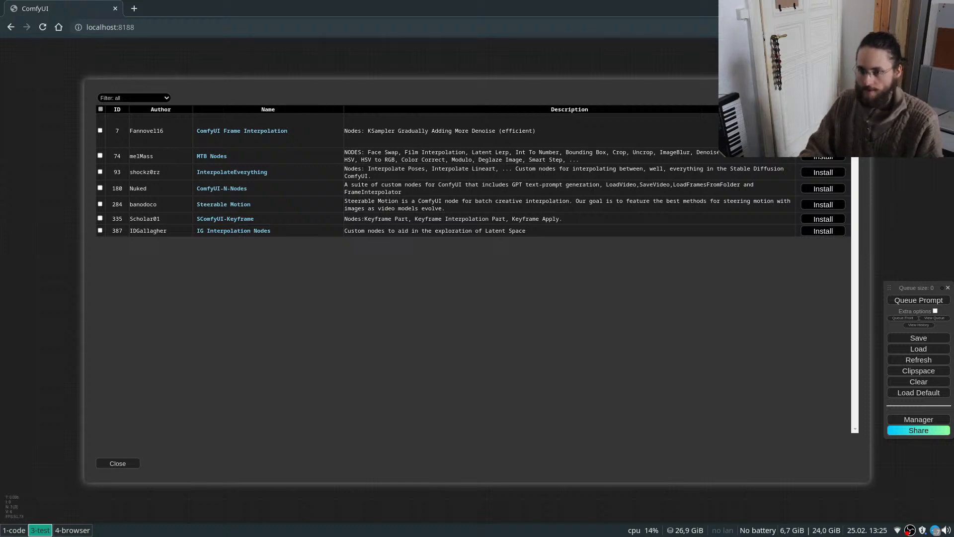
{"action": "left_click", "coordinate": [118, 463]}
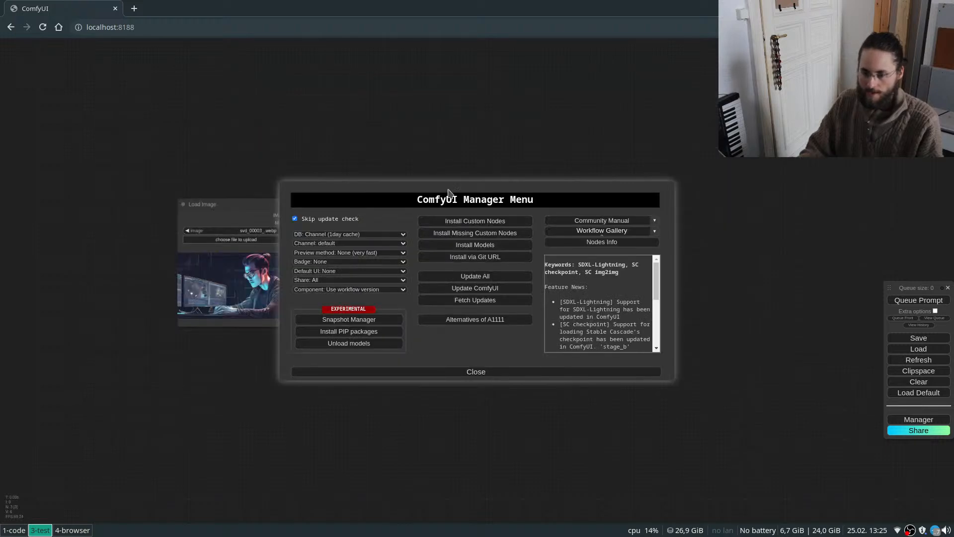
{"action": "left_click", "coordinate": [484, 371]}
Search the node library for "RIF" from an empty area of the canvas, then clear the search term.
{"action": "double_click", "coordinate": [390, 134]}
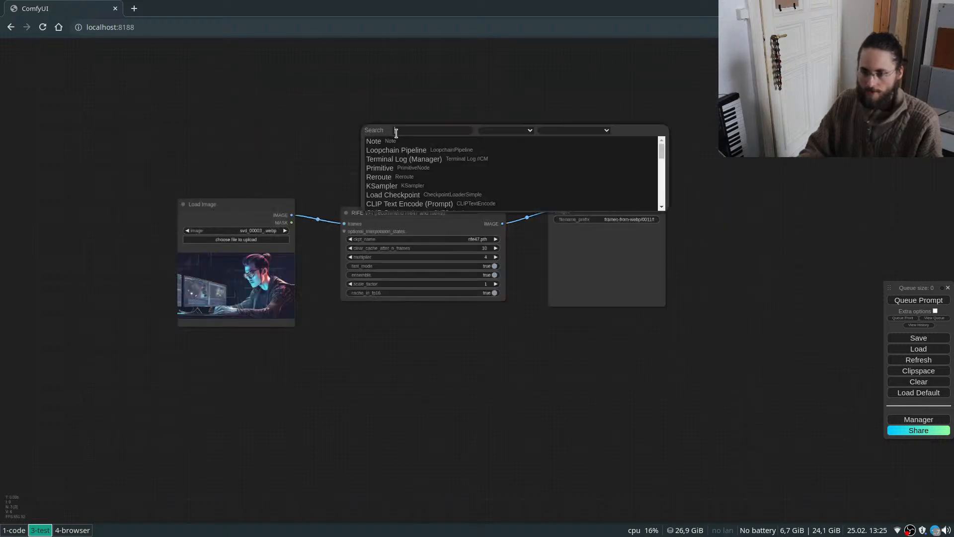
{"action": "double_click", "coordinate": [340, 106]}
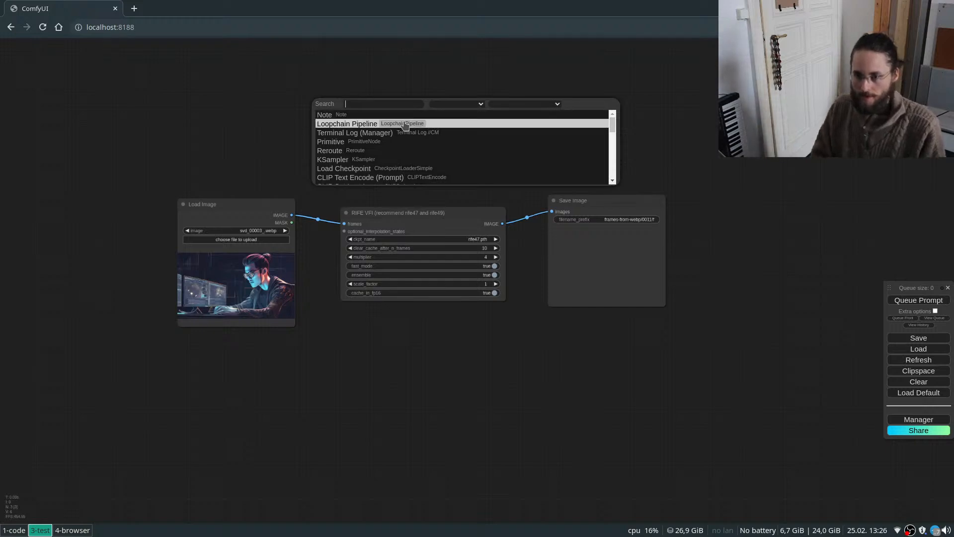
{"action": "type", "text": "RIF"}
{"action": "key", "text": "BackSpace"}
{"action": "key", "text": "BackSpace"}
{"action": "key", "text": "BackSpace"}
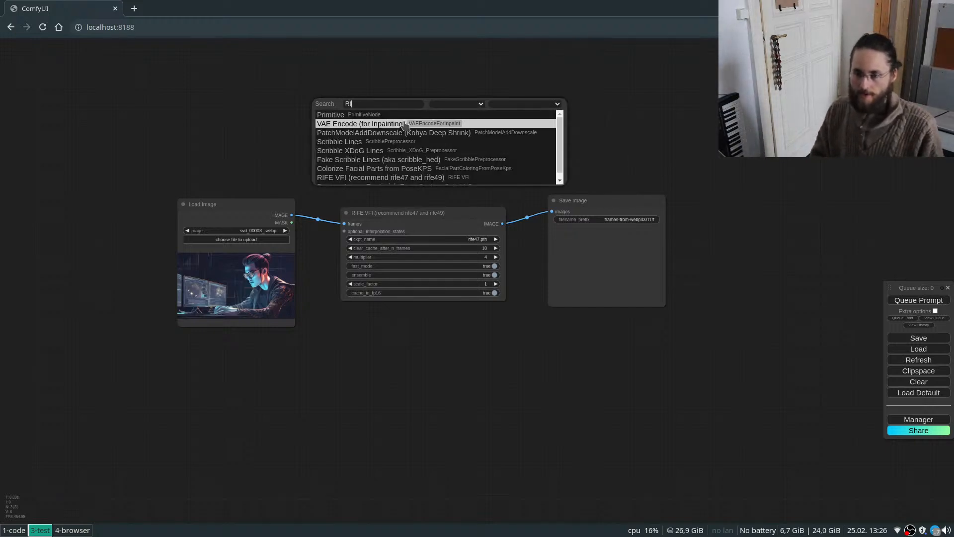
Switch to the other browser window and open the GitHub repository Fannovel16/ComfyUI-Frame-Interpolation in a new tab.
{"action": "left_click", "coordinate": [130, 9]}
{"action": "middle_click", "coordinate": [154, 15]}
{"action": "key", "text": "super+4"}
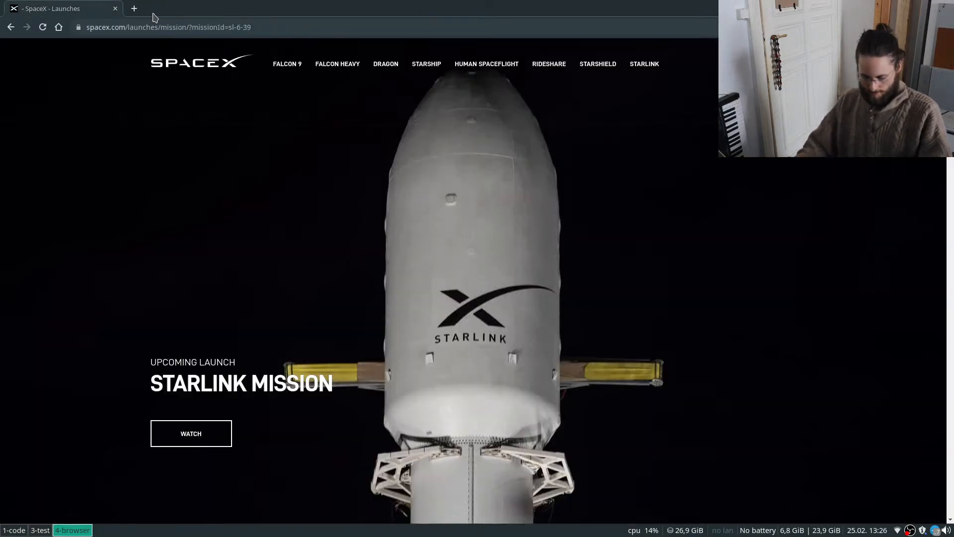
{"action": "type", "text": "ann"}
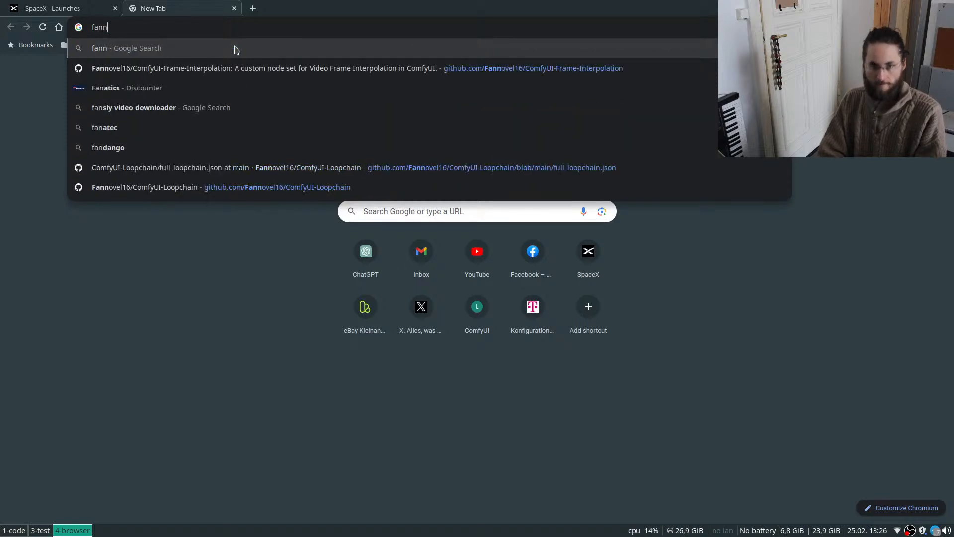
{"action": "type", "text": "ovel16"}
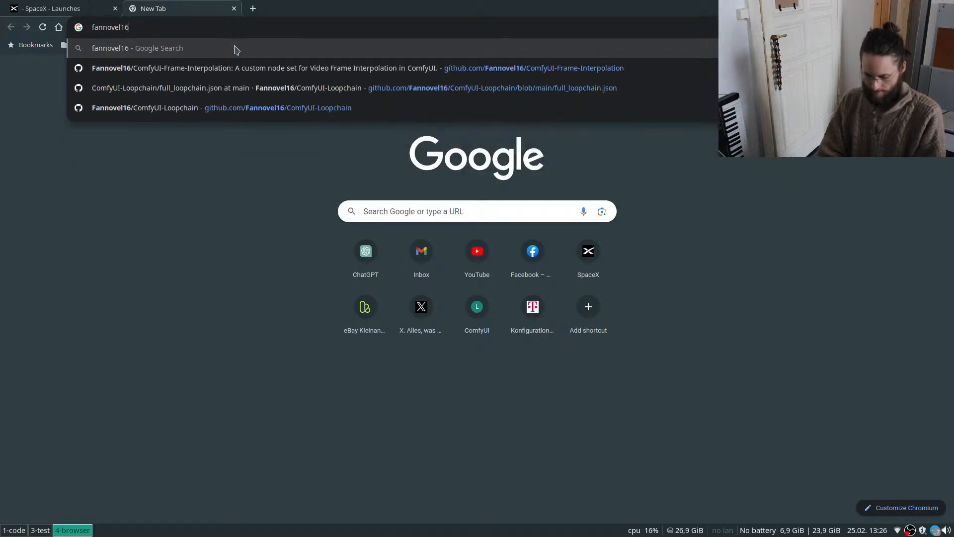
{"action": "key", "text": "Down"}
{"action": "key", "text": "Return"}
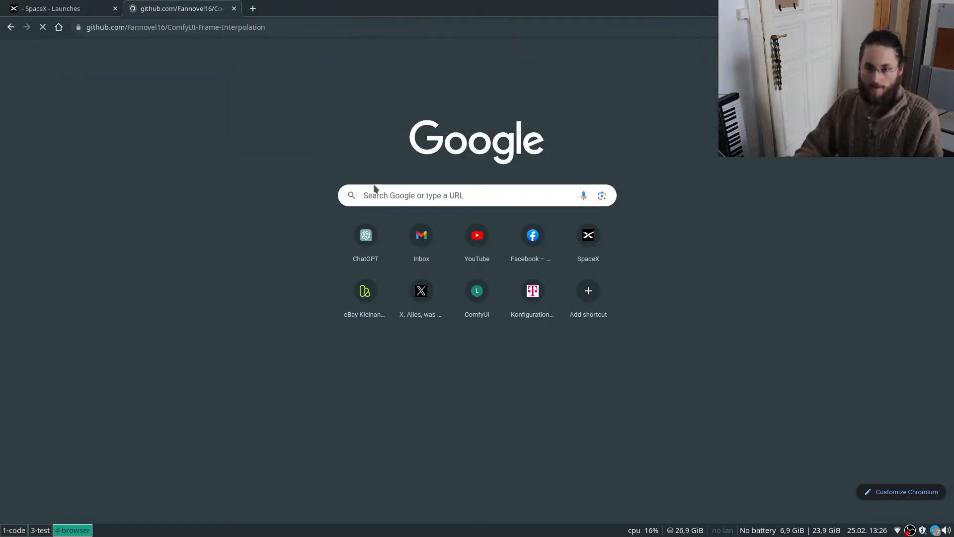
Examine the README's Nodes list, highlighting its entries from KSampler Gradually Adding More Denoise to FLAVR VFI.
{"action": "scroll", "coordinate": [456, 241], "scroll_direction": "down", "scroll_amount": 12}
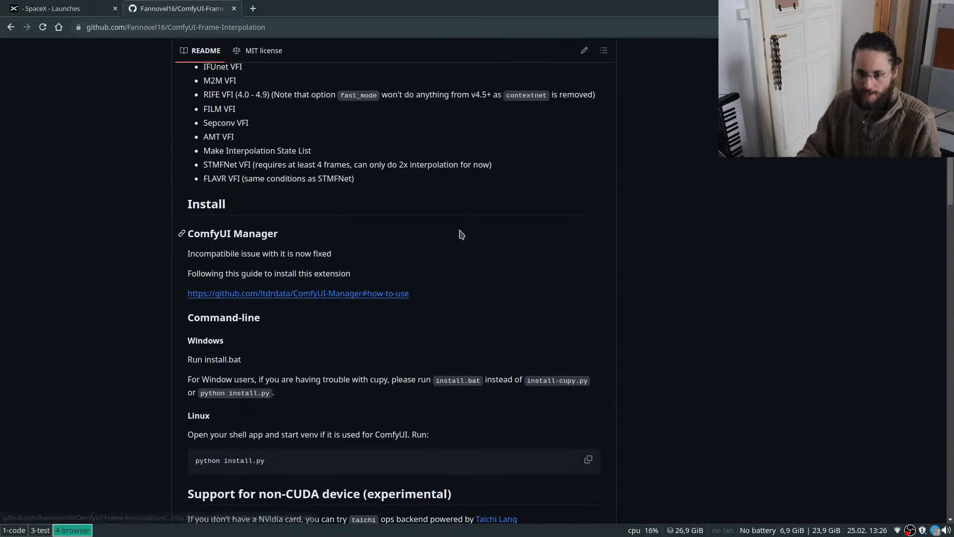
{"action": "scroll", "coordinate": [306, 310], "scroll_direction": "up", "scroll_amount": 5}
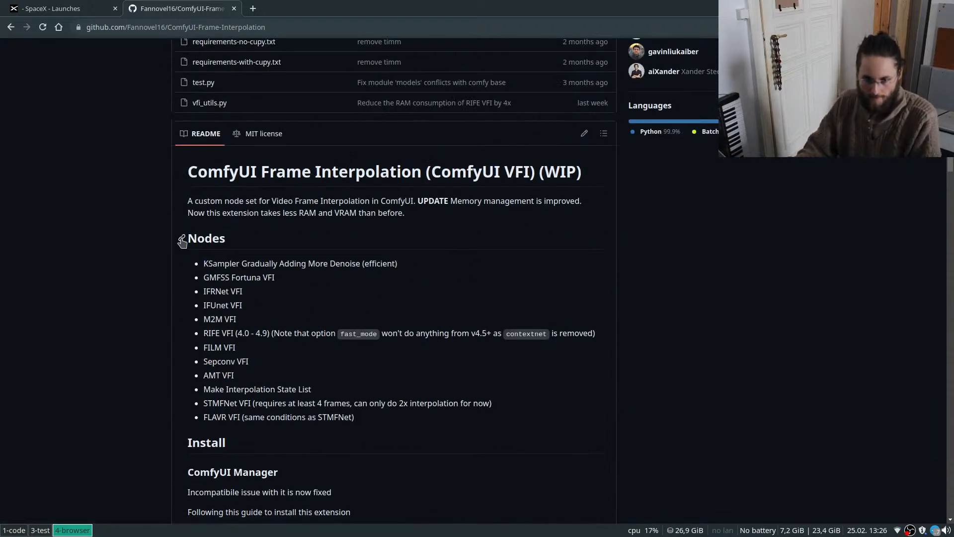
{"action": "left_click_drag", "start_coordinate": [194, 233], "coordinate": [376, 422]}
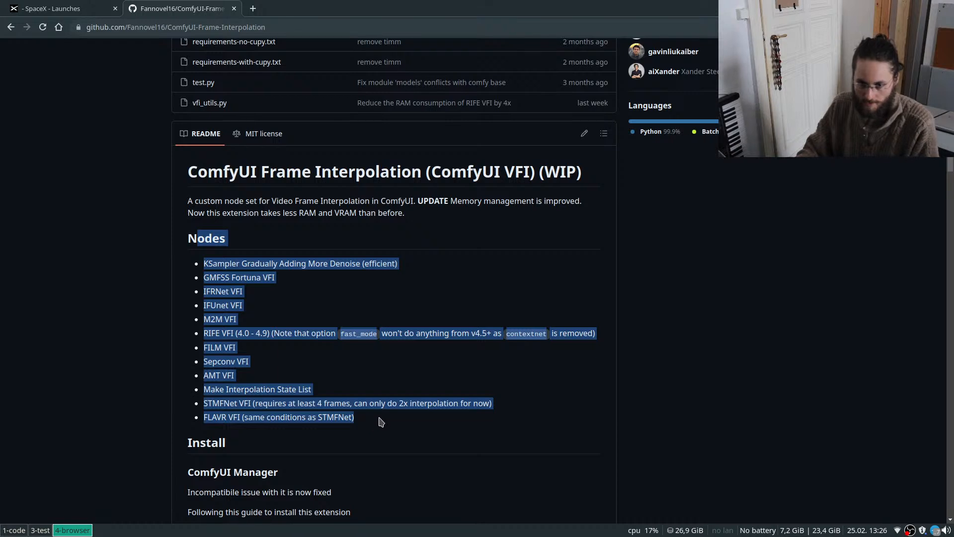
{"action": "left_click", "coordinate": [416, 422]}
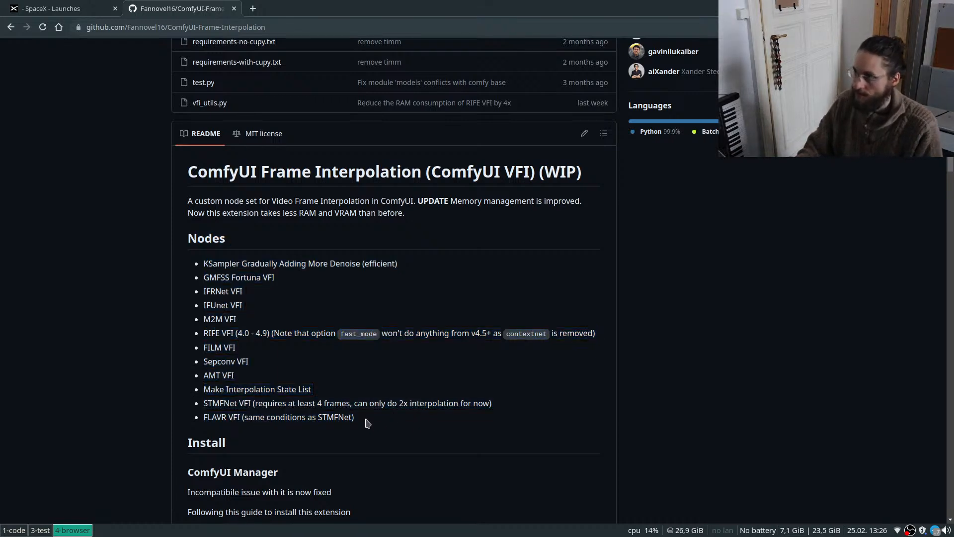
{"action": "left_click_drag", "start_coordinate": [363, 417], "coordinate": [205, 263]}
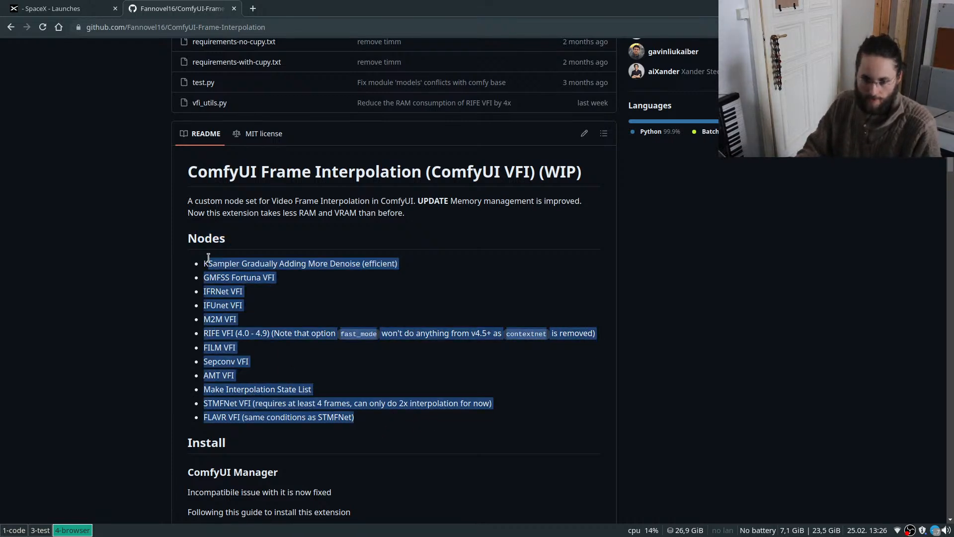
{"action": "scroll", "coordinate": [389, 238], "scroll_direction": "up", "scroll_amount": 8}
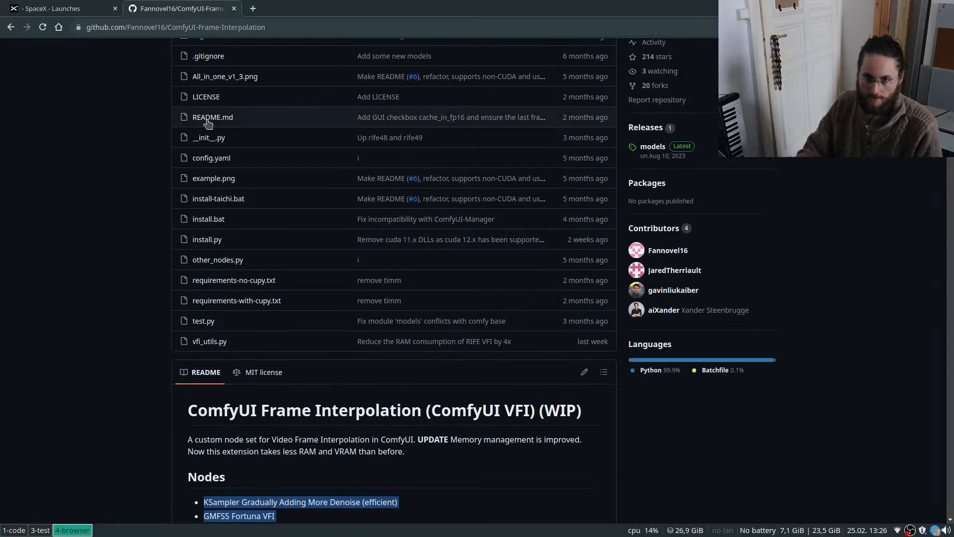
{"action": "scroll", "coordinate": [268, 175], "scroll_direction": "down", "scroll_amount": 10}
Clear the text selection and enlarge the README page by three zoom levels with the Nodes list in view.
{"action": "left_click", "coordinate": [334, 183]}
{"action": "scroll", "coordinate": [320, 243], "scroll_direction": "up", "scroll_amount": 3}
{"action": "key", "text": "ctrl+plus"}
{"action": "key", "text": "ctrl+plus"}
{"action": "key", "text": "ctrl+plus"}
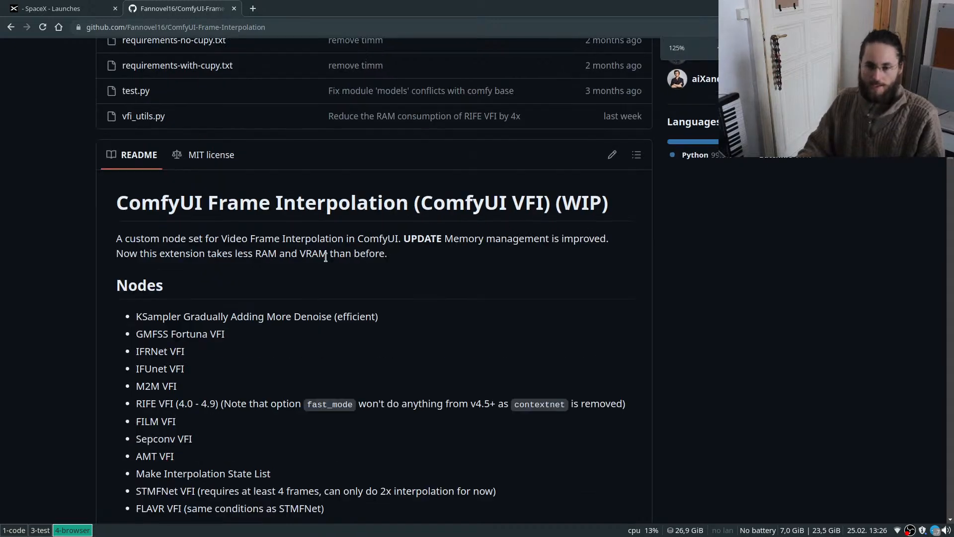
{"action": "scroll", "coordinate": [327, 260], "scroll_direction": "down", "scroll_amount": 1}
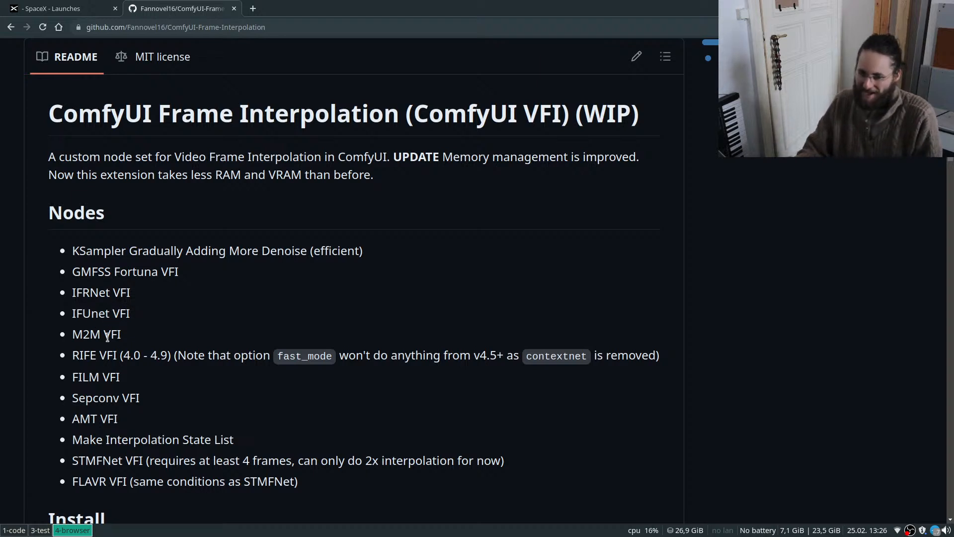
Highlight the RIFE VFI entry and the FILM VFI entry in the README's Nodes list.
{"action": "triple_click", "coordinate": [79, 353]}
{"action": "left_click", "coordinate": [79, 353]}
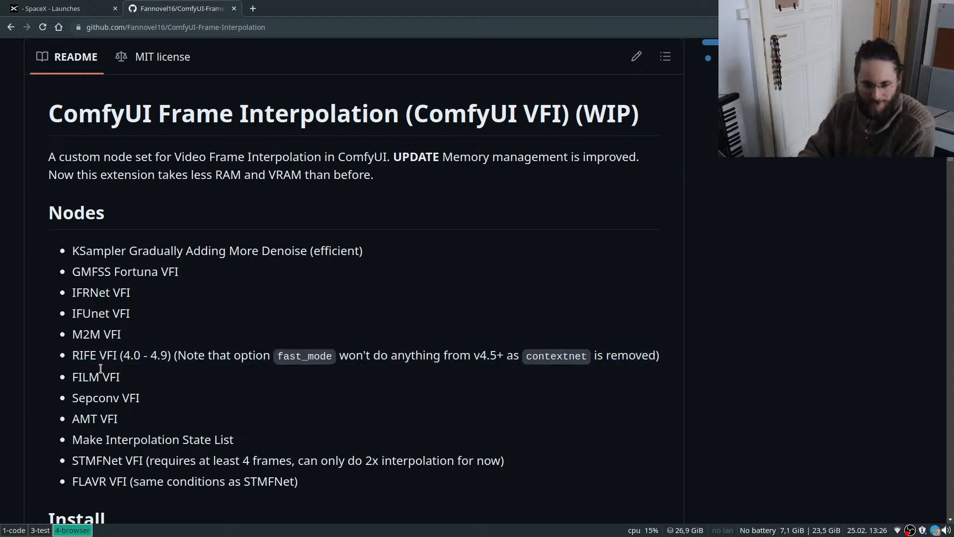
{"action": "triple_click", "coordinate": [84, 380]}
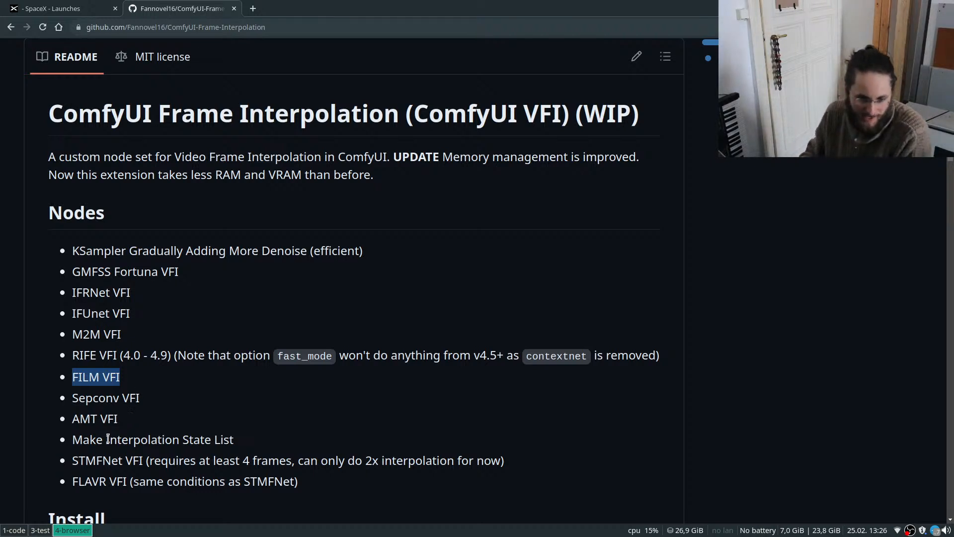
Read through the README's Install and Usage sections and its simple and complex example workflows.
{"action": "scroll", "coordinate": [111, 410], "scroll_direction": "down", "scroll_amount": 1}
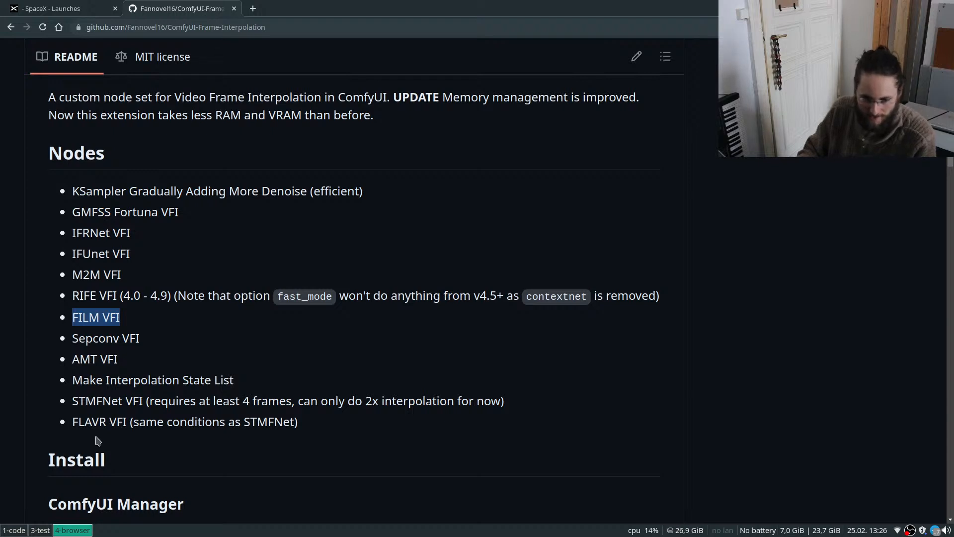
{"action": "scroll", "coordinate": [125, 428], "scroll_direction": "down", "scroll_amount": 1}
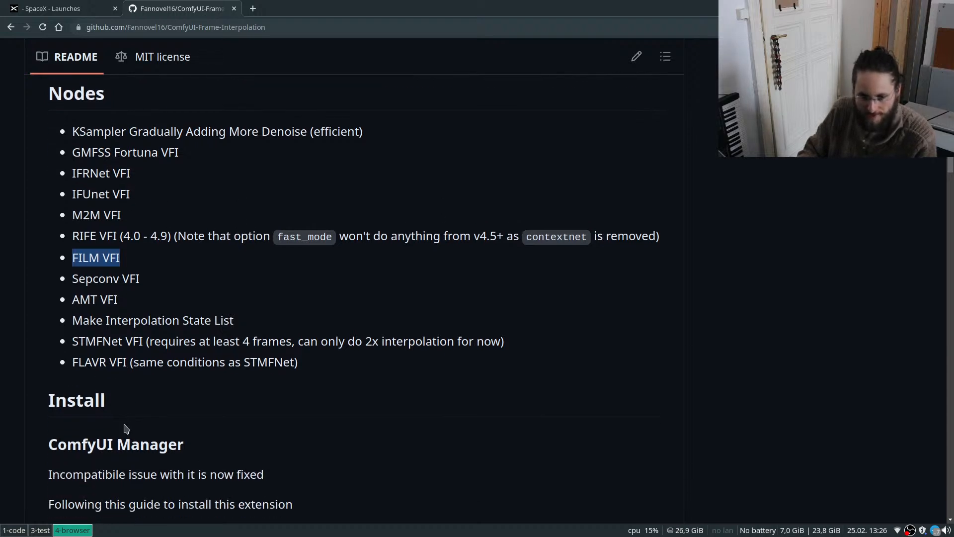
{"action": "scroll", "coordinate": [125, 429], "scroll_direction": "down", "scroll_amount": 2}
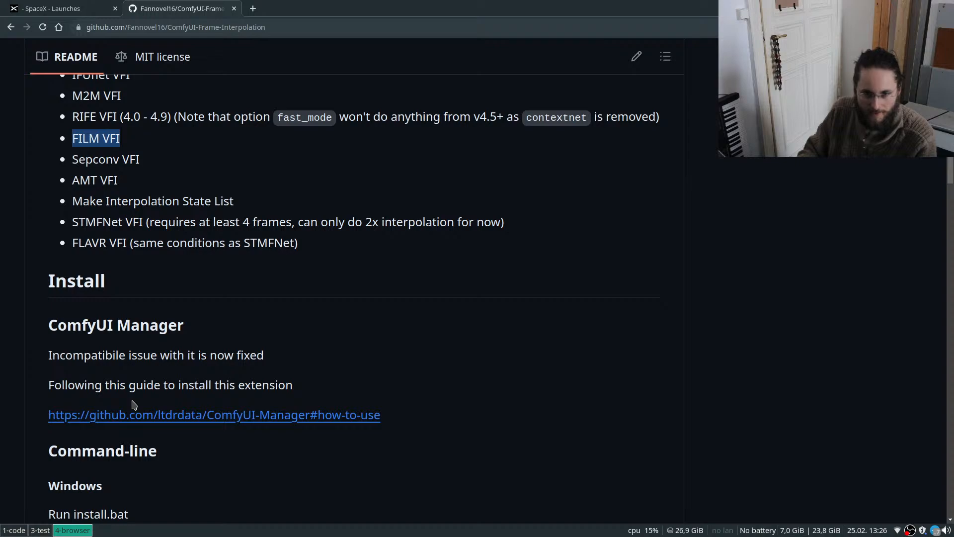
{"action": "scroll", "coordinate": [128, 421], "scroll_direction": "down", "scroll_amount": 1}
{"action": "scroll", "coordinate": [129, 421], "scroll_direction": "down", "scroll_amount": 7}
{"action": "scroll", "coordinate": [131, 419], "scroll_direction": "down", "scroll_amount": 3}
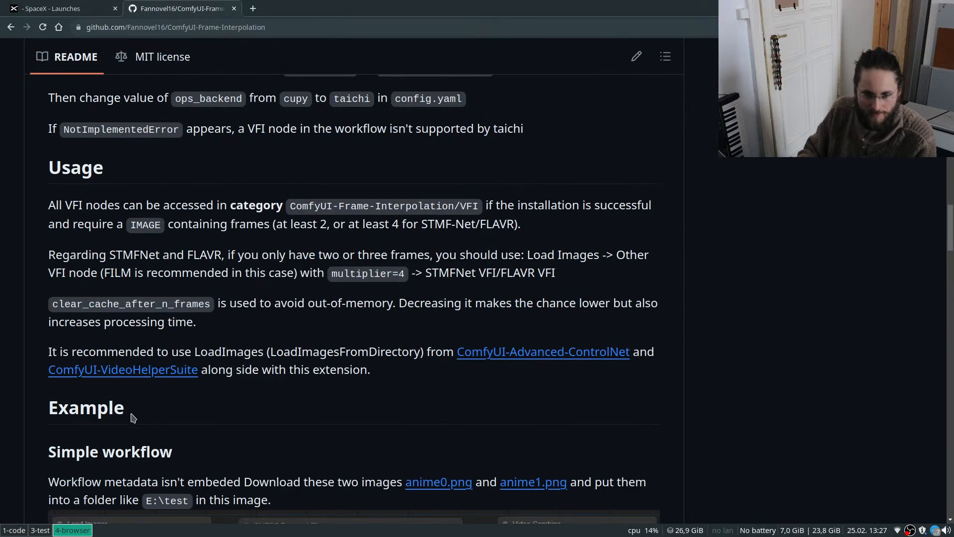
{"action": "scroll", "coordinate": [133, 417], "scroll_direction": "down", "scroll_amount": 4}
{"action": "scroll", "coordinate": [134, 415], "scroll_direction": "down", "scroll_amount": 4}
{"action": "scroll", "coordinate": [142, 410], "scroll_direction": "up", "scroll_amount": 4}
{"action": "scroll", "coordinate": [142, 408], "scroll_direction": "up", "scroll_amount": 1}
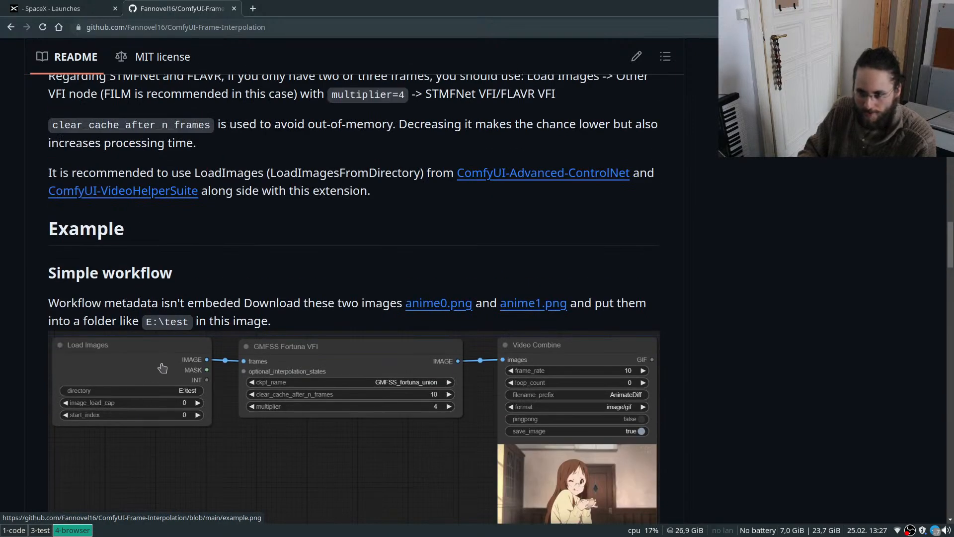
{"action": "scroll", "coordinate": [162, 366], "scroll_direction": "down", "scroll_amount": 10}
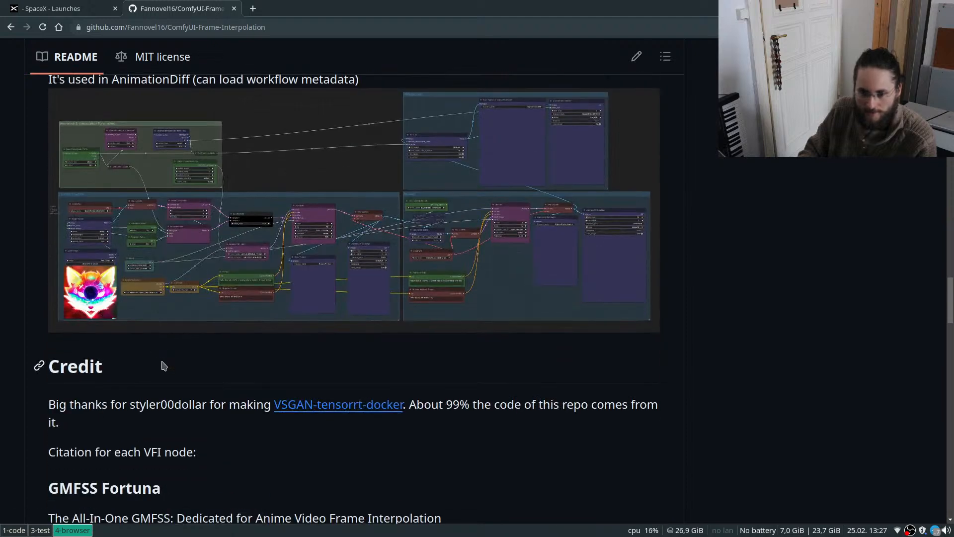
{"action": "scroll", "coordinate": [164, 366], "scroll_direction": "up", "scroll_amount": 2}
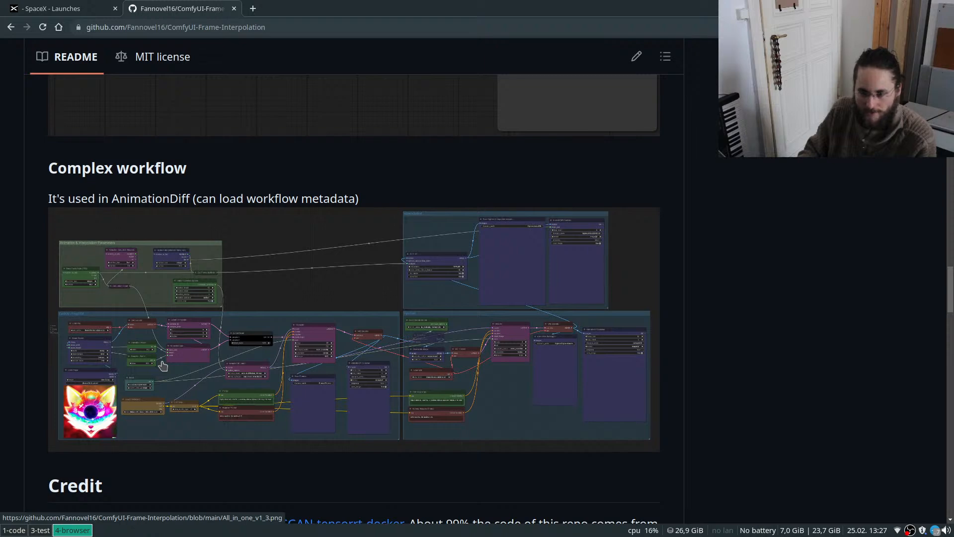
Examine the GMFSS Fortuna entry under Credit, highlighting its name and the mention of anime video frame interpolation.
{"action": "scroll", "coordinate": [231, 341], "scroll_direction": "down", "scroll_amount": 6}
{"action": "scroll", "coordinate": [231, 340], "scroll_direction": "down", "scroll_amount": 3}
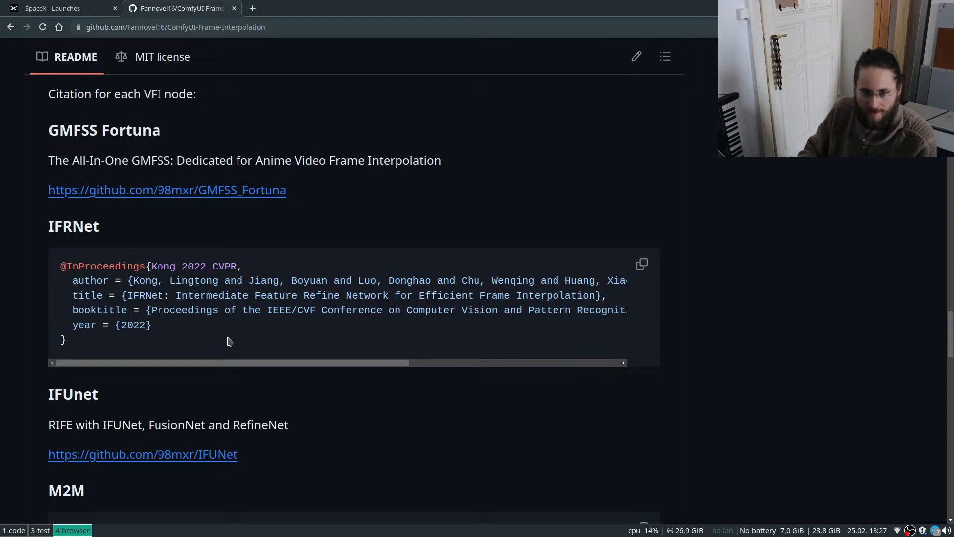
{"action": "scroll", "coordinate": [229, 341], "scroll_direction": "up", "scroll_amount": 4}
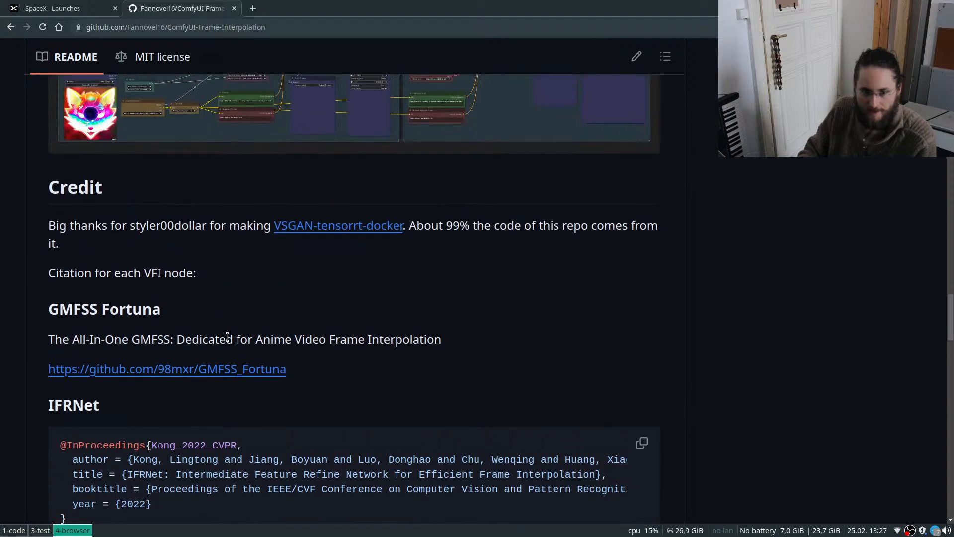
{"action": "scroll", "coordinate": [229, 338], "scroll_direction": "down", "scroll_amount": 1}
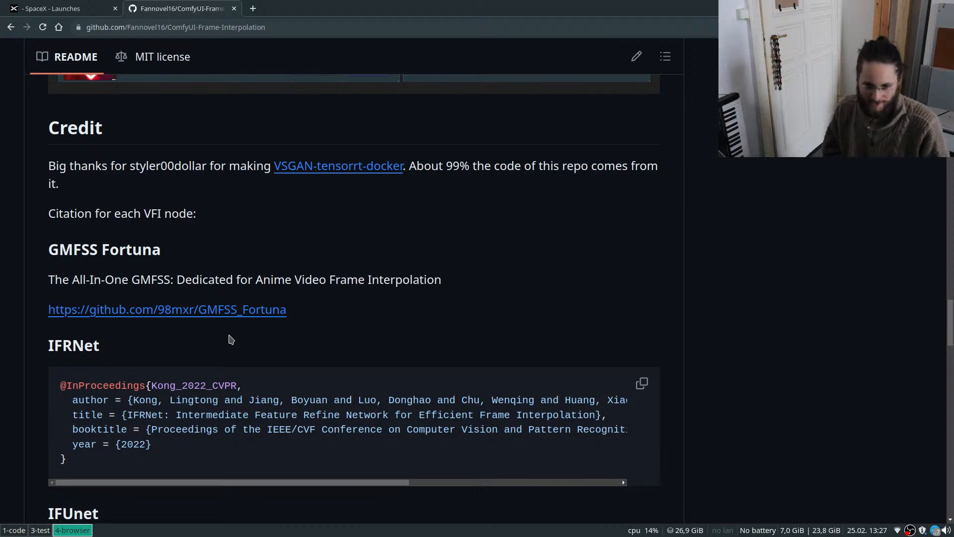
{"action": "double_click", "coordinate": [80, 249]}
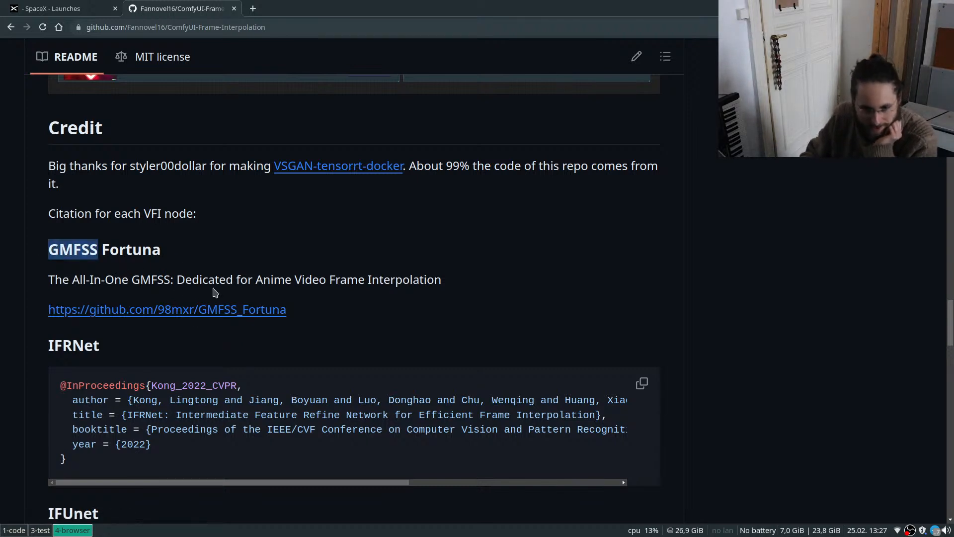
{"action": "left_click_drag", "start_coordinate": [255, 279], "coordinate": [395, 280]}
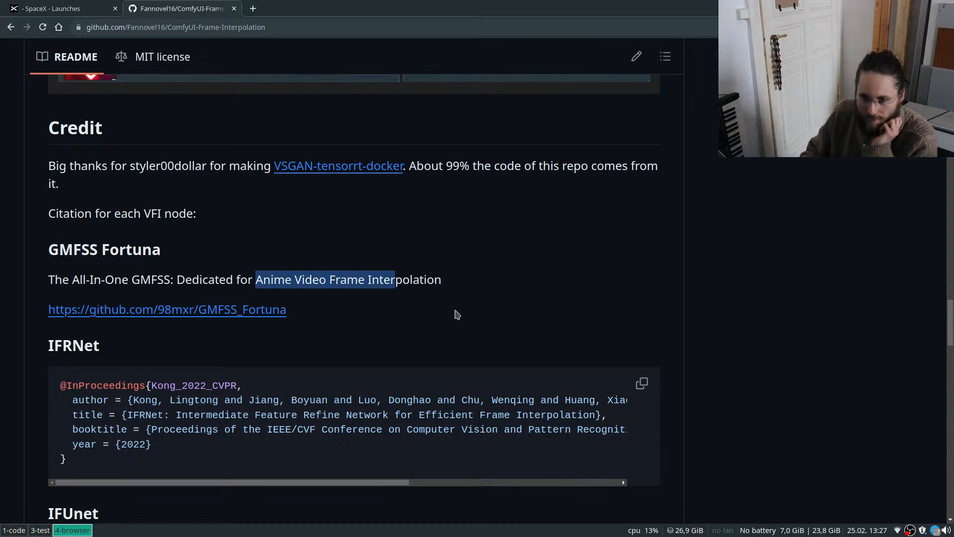
{"action": "left_click", "coordinate": [463, 280]}
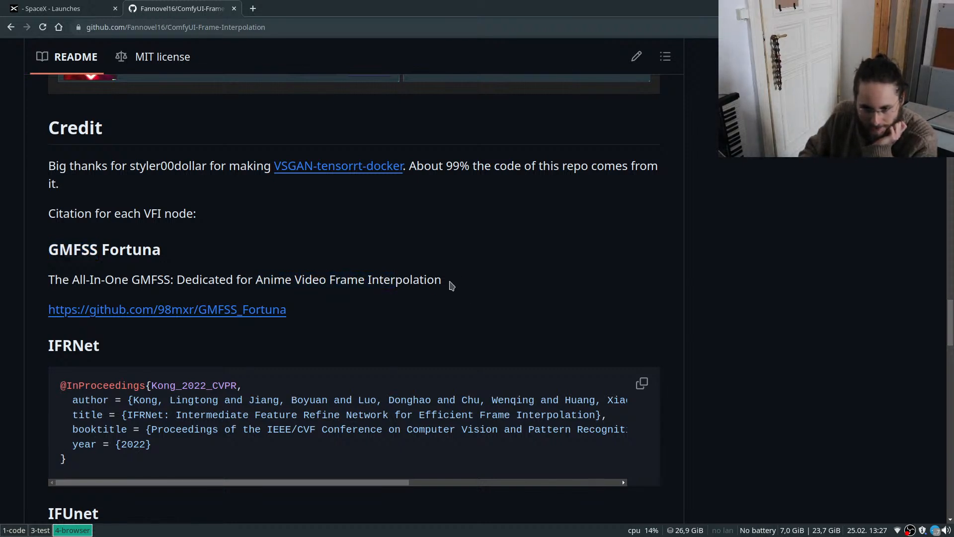
Read the IFRNet, IFUnet, M2M and RIFE citations and open the IFUNet GitHub link in a new tab.
{"action": "scroll", "coordinate": [449, 282], "scroll_direction": "down", "scroll_amount": 2}
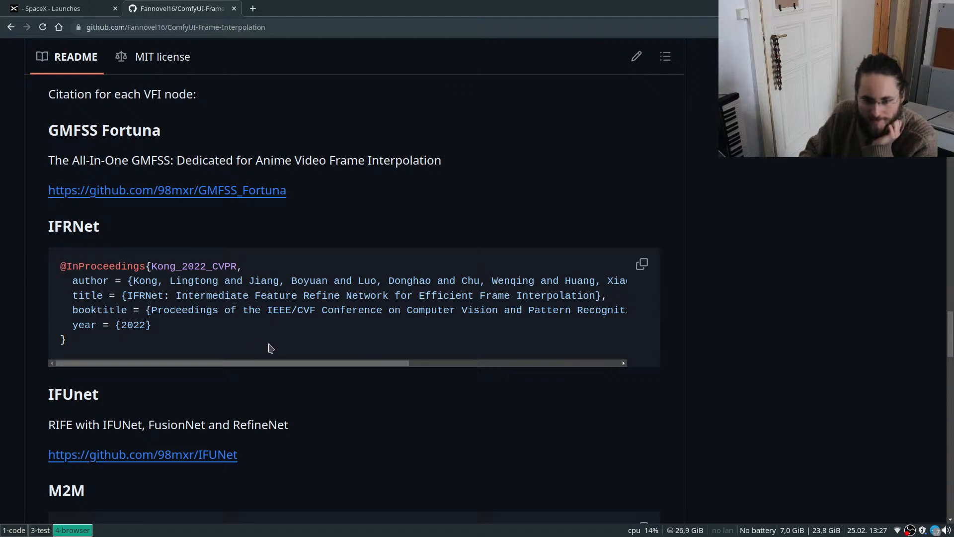
{"action": "scroll", "coordinate": [193, 350], "scroll_direction": "down", "scroll_amount": 2}
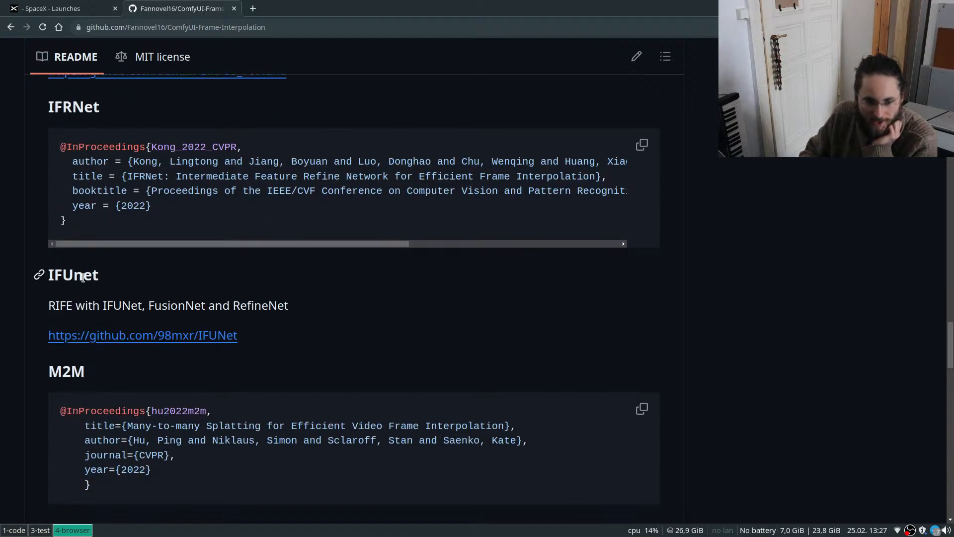
{"action": "double_click", "coordinate": [84, 308]}
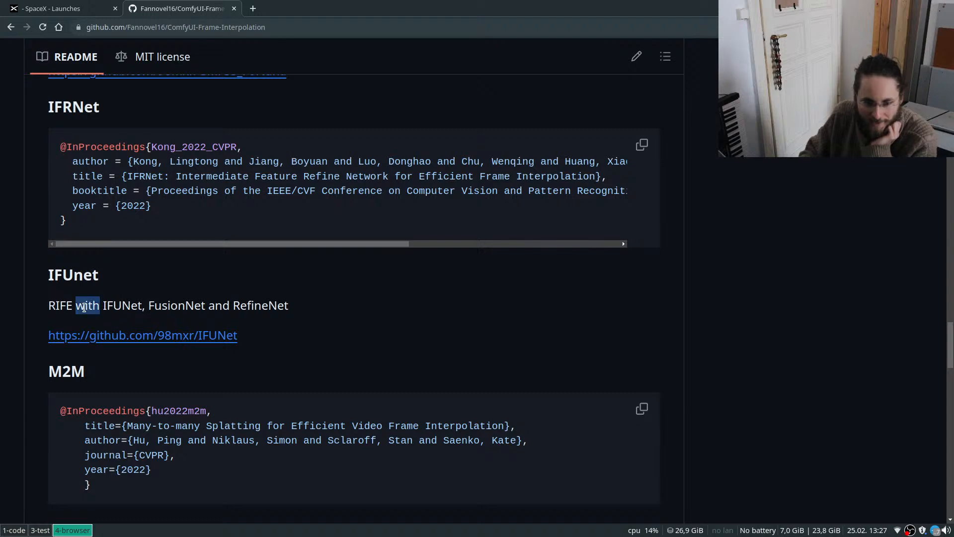
{"action": "double_click", "coordinate": [58, 306]}
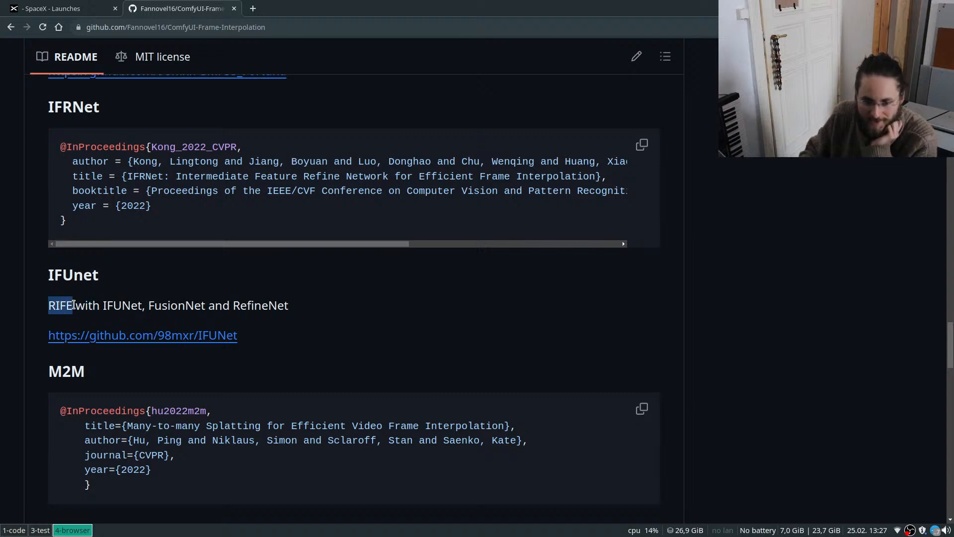
{"action": "scroll", "coordinate": [98, 318], "scroll_direction": "down", "scroll_amount": 3}
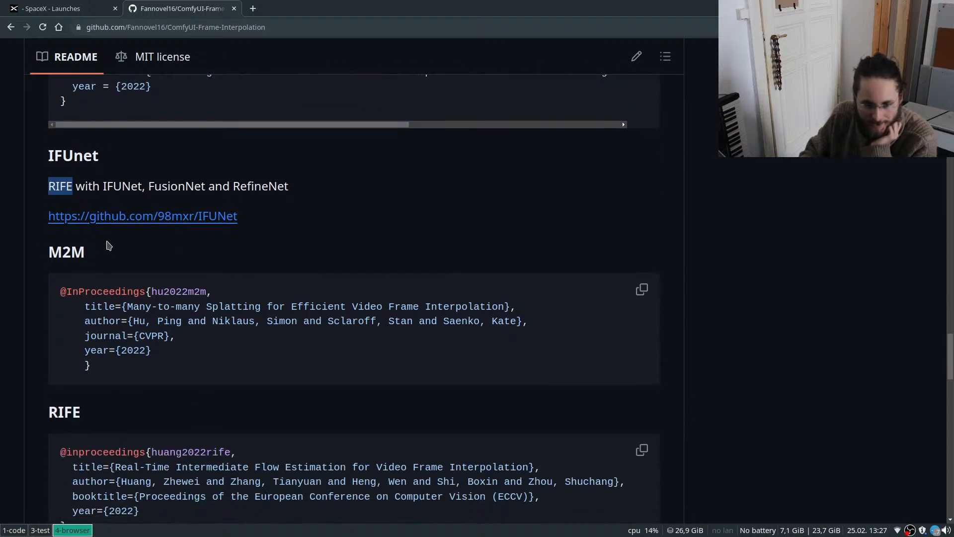
{"action": "scroll", "coordinate": [107, 246], "scroll_direction": "down", "scroll_amount": 2}
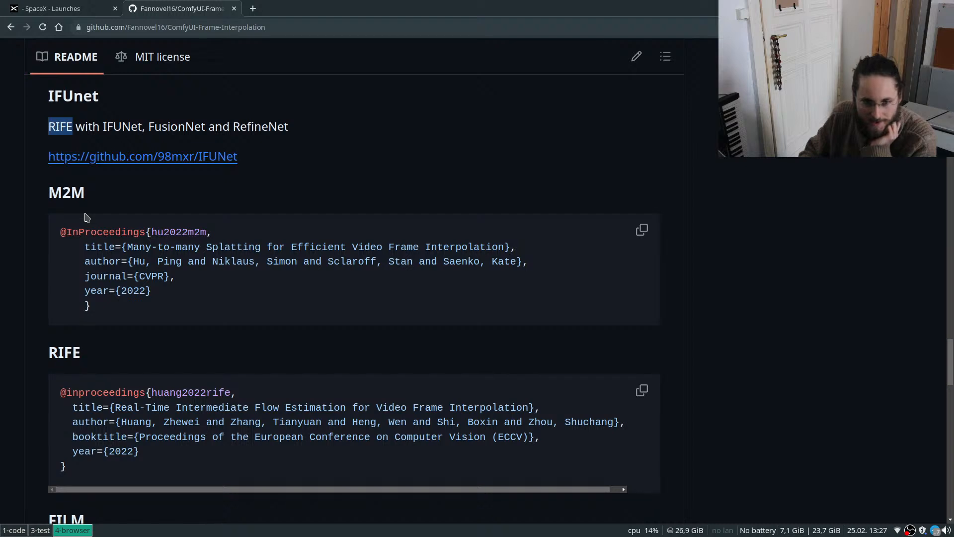
{"action": "scroll", "coordinate": [85, 217], "scroll_direction": "up", "scroll_amount": 2}
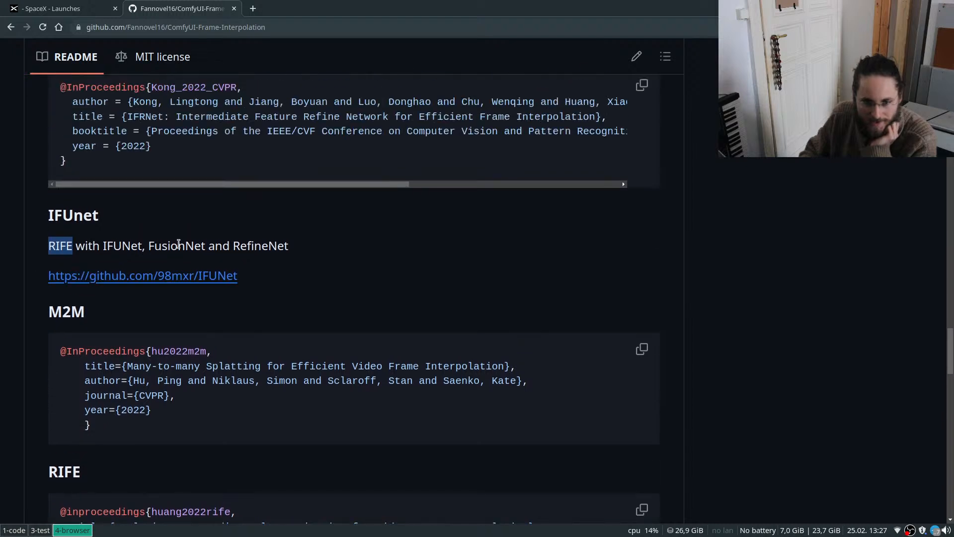
{"action": "left_click", "coordinate": [179, 244]}
{"action": "middle_click", "coordinate": [135, 279]}
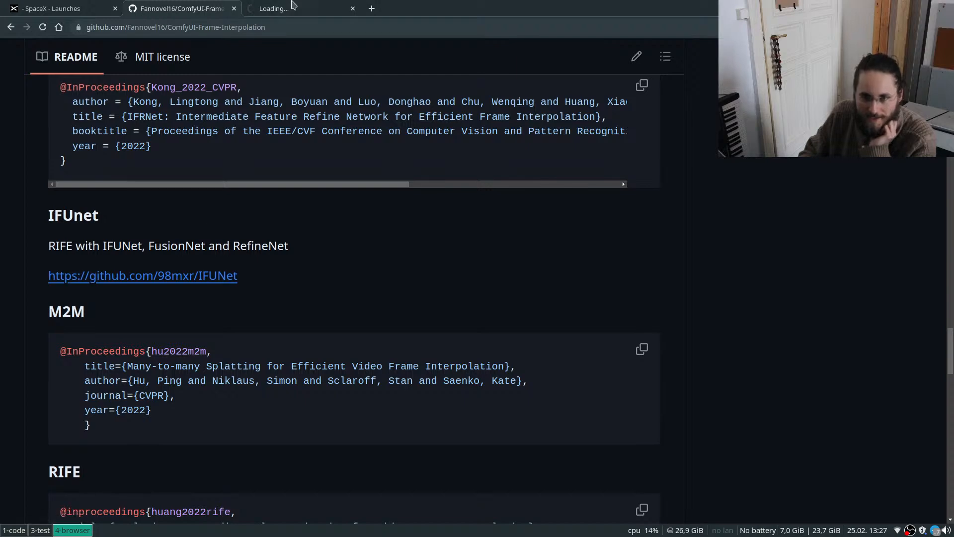
Switch to the 98mxr/IFUNet repository and read through its file list, README and references.
{"action": "left_click", "coordinate": [294, 6]}
{"action": "scroll", "coordinate": [278, 244], "scroll_direction": "down", "scroll_amount": 4}
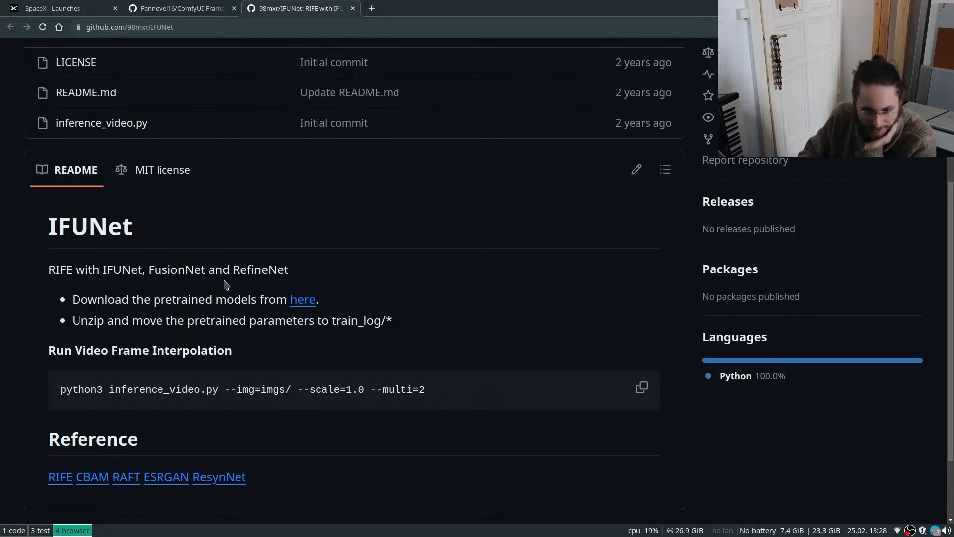
{"action": "scroll", "coordinate": [162, 298], "scroll_direction": "down", "scroll_amount": 3}
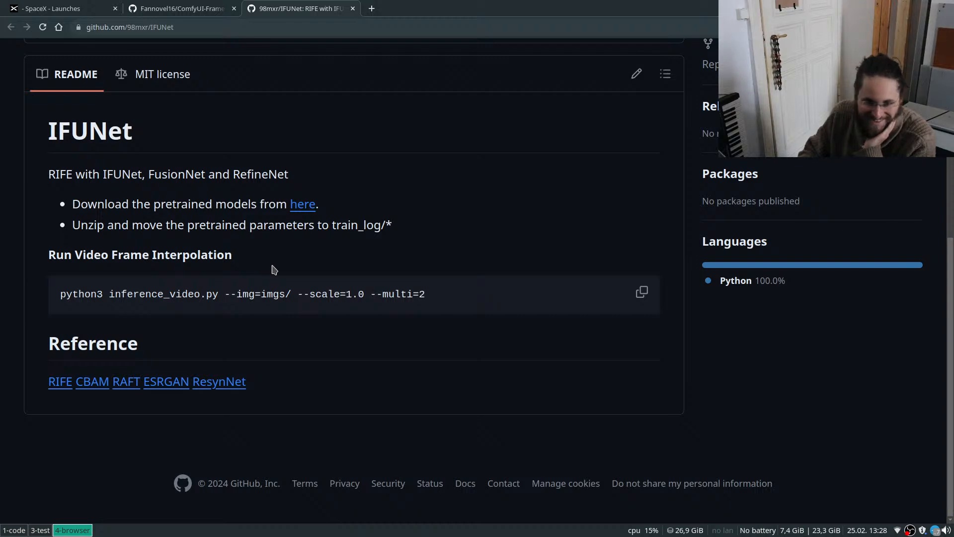
{"action": "scroll", "coordinate": [393, 274], "scroll_direction": "up", "scroll_amount": 10}
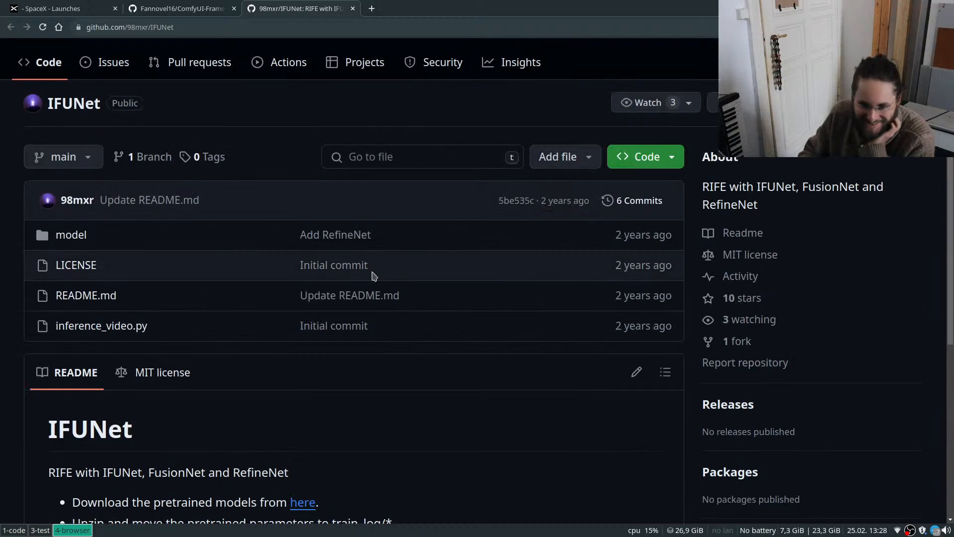
{"action": "scroll", "coordinate": [370, 273], "scroll_direction": "down", "scroll_amount": 10}
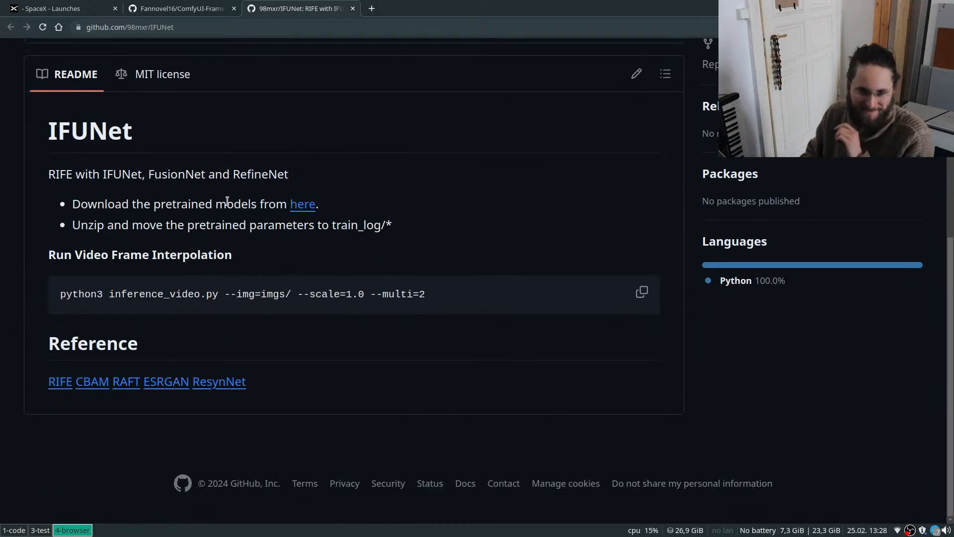
Search the web in a new tab for "IFUNet", copied from the README's description line.
{"action": "double_click", "coordinate": [124, 174]}
{"action": "key", "text": "ctrl+c"}
{"action": "key", "text": "ctrl+t"}
{"action": "key", "text": "ctrl+v"}
{"action": "key", "text": "Return"}
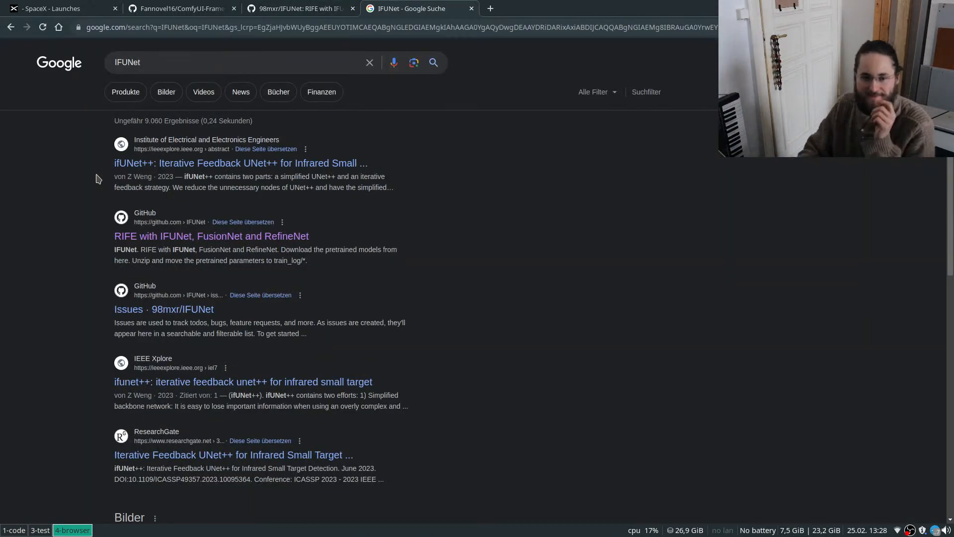
Open the IEEE Xplore result on ifUNet++ for infrared small target detection and read its abstract, comparing it with the IFUNet README.
{"action": "left_click", "coordinate": [206, 164]}
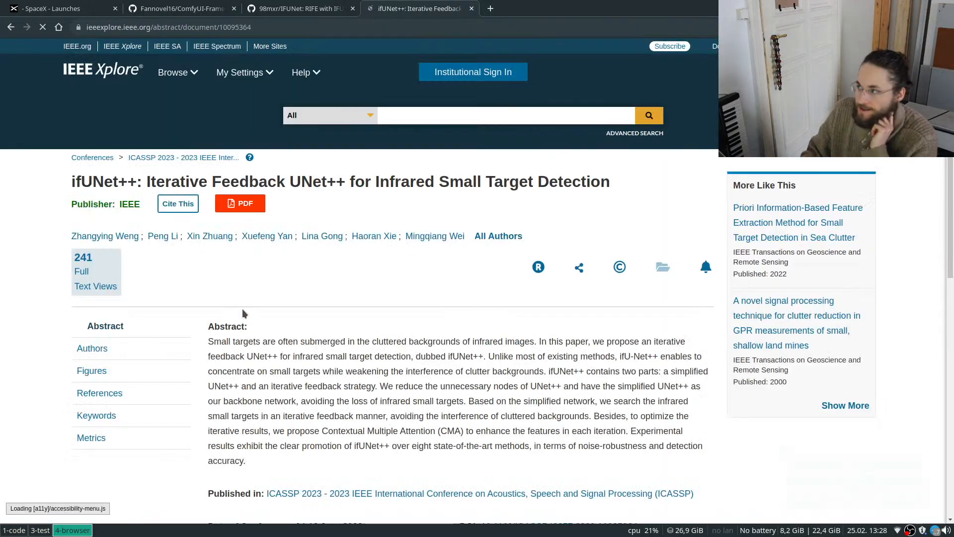
{"action": "scroll", "coordinate": [335, 309], "scroll_direction": "down", "scroll_amount": 2}
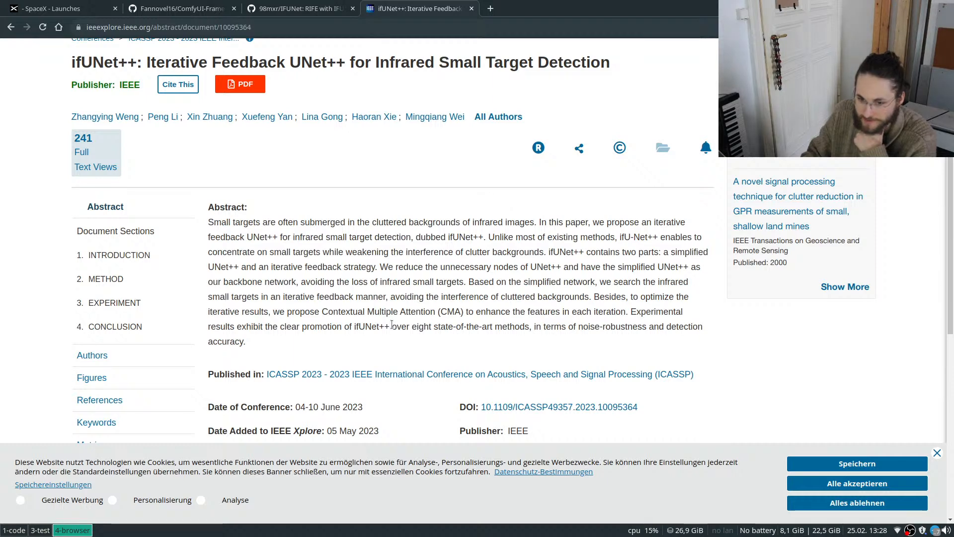
{"action": "scroll", "coordinate": [386, 327], "scroll_direction": "up", "scroll_amount": 3}
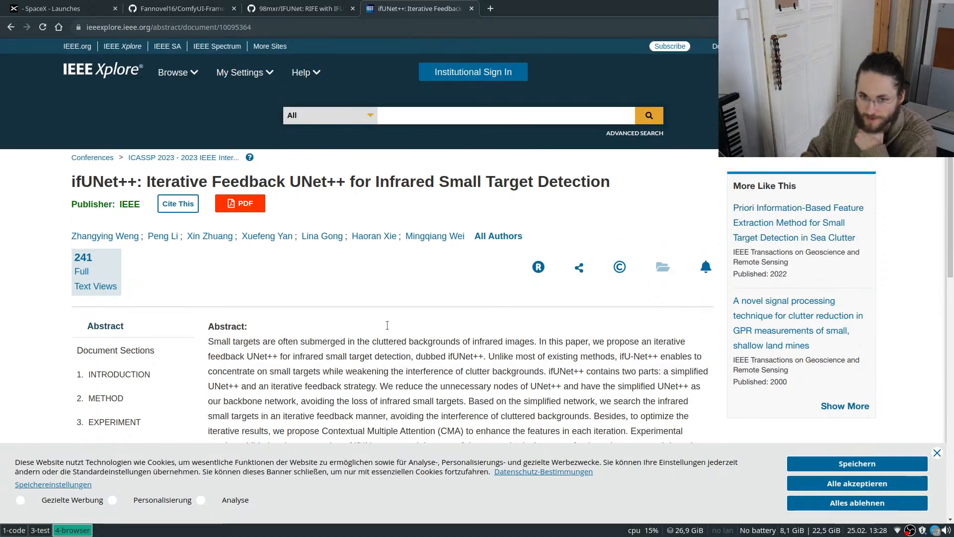
{"action": "scroll", "coordinate": [385, 329], "scroll_direction": "down", "scroll_amount": 3}
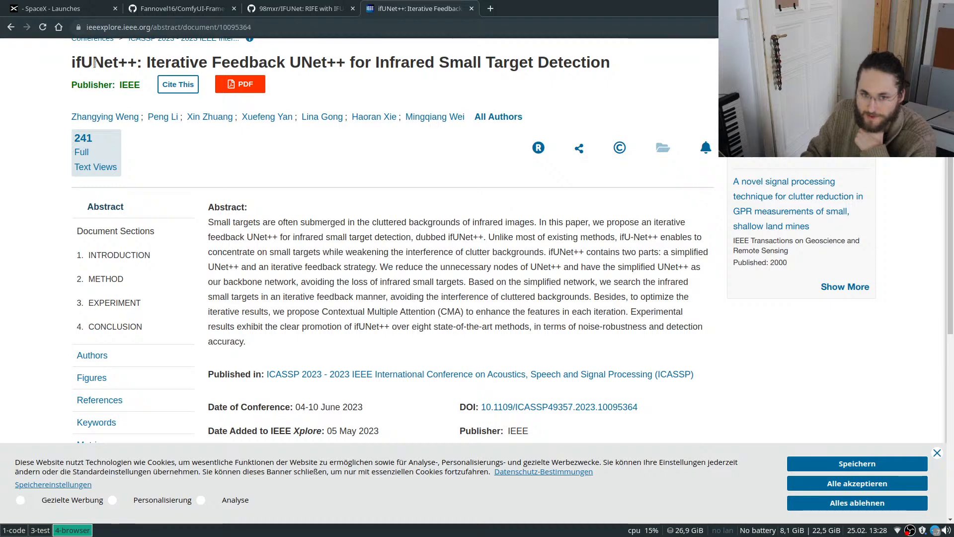
{"action": "left_click", "coordinate": [347, 7]}
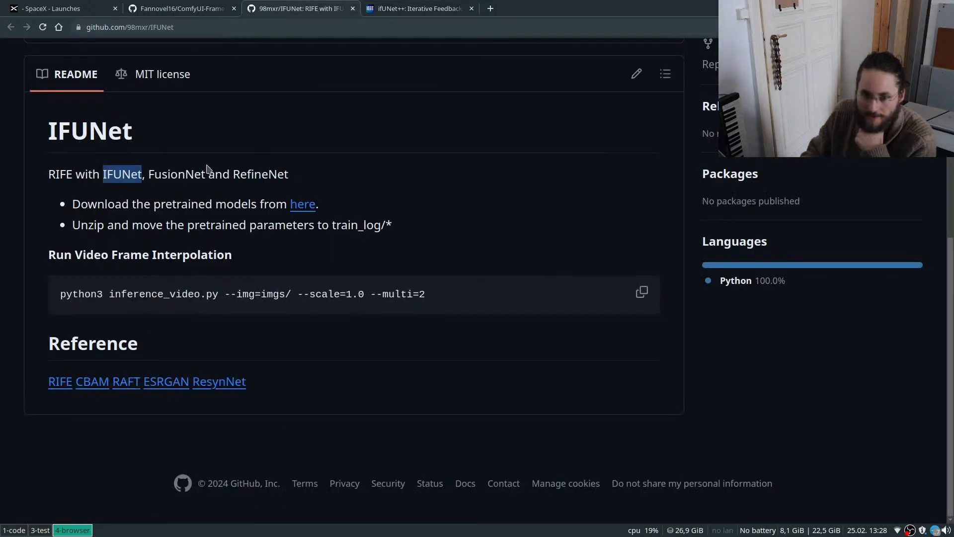
{"action": "left_click", "coordinate": [426, 12]}
{"action": "scroll", "coordinate": [124, 130], "scroll_direction": "down", "scroll_amount": 5}
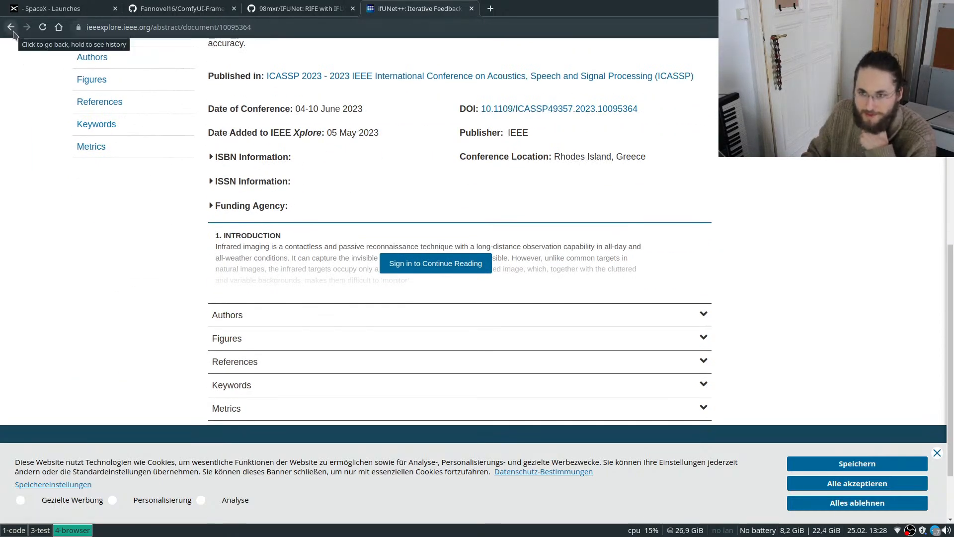
{"action": "scroll", "coordinate": [333, 184], "scroll_direction": "up", "scroll_amount": 5}
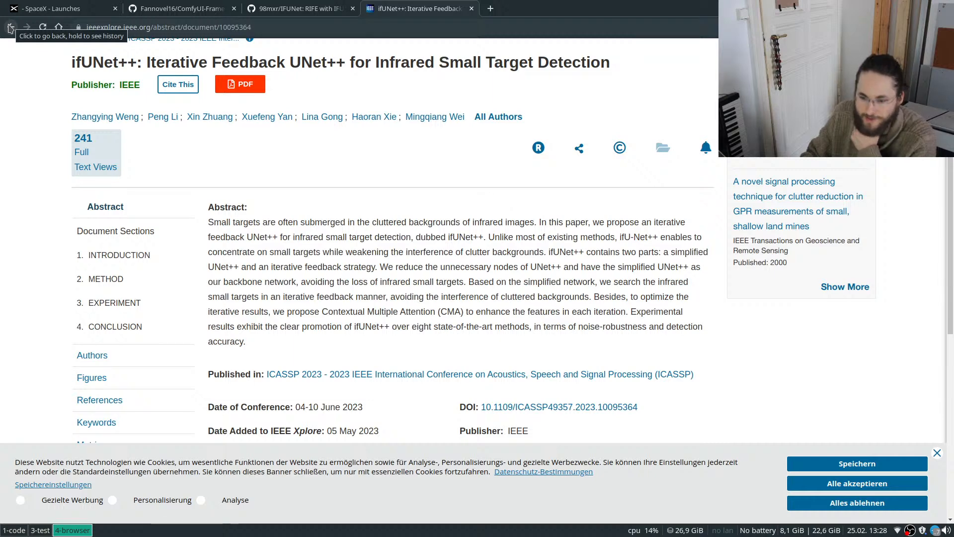
Return to the search results, check the 98mxr/IFUNet issues page and open the repository's main page from there.
{"action": "left_click", "coordinate": [10, 27]}
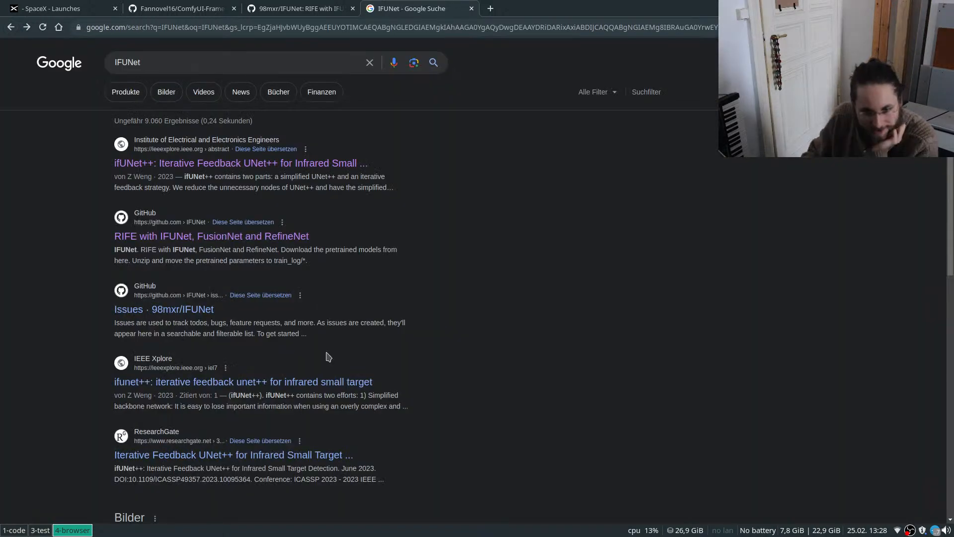
{"action": "left_click", "coordinate": [193, 314]}
{"action": "scroll", "coordinate": [260, 315], "scroll_direction": "down", "scroll_amount": 3}
{"action": "scroll", "coordinate": [260, 315], "scroll_direction": "up", "scroll_amount": 3}
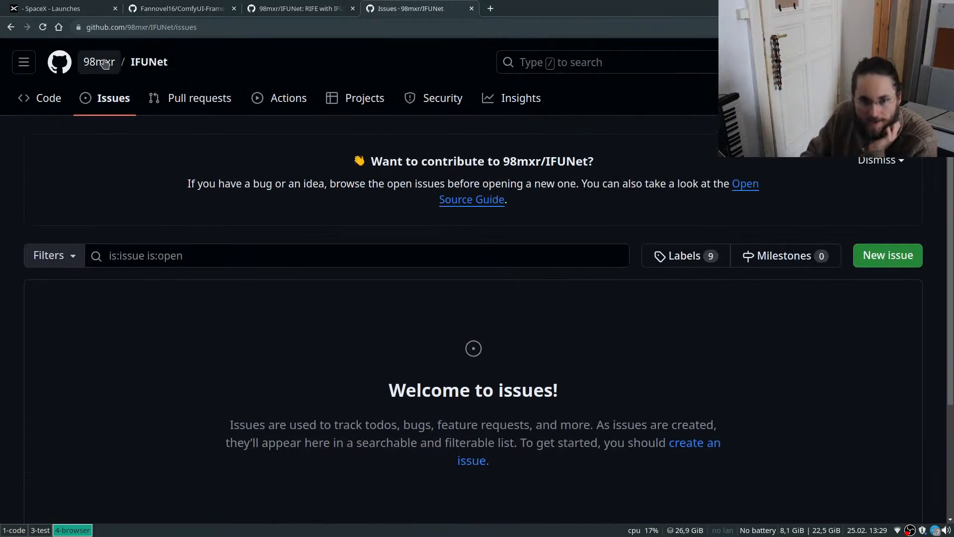
{"action": "left_click", "coordinate": [144, 60]}
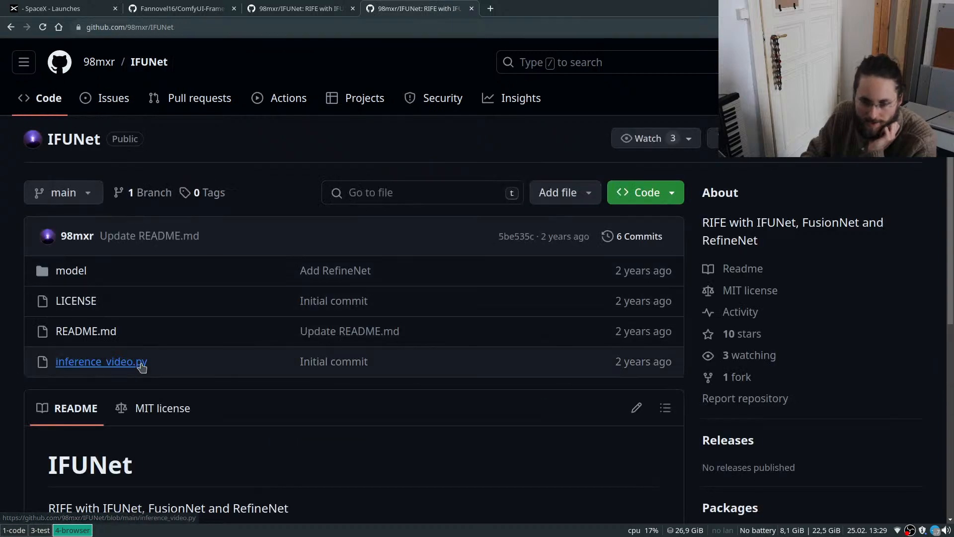
Examine the README's Run Video Frame Interpolation command and the repository's files, highlighting the whole command and the inference_video.py script name.
{"action": "scroll", "coordinate": [217, 268], "scroll_direction": "down", "scroll_amount": 6}
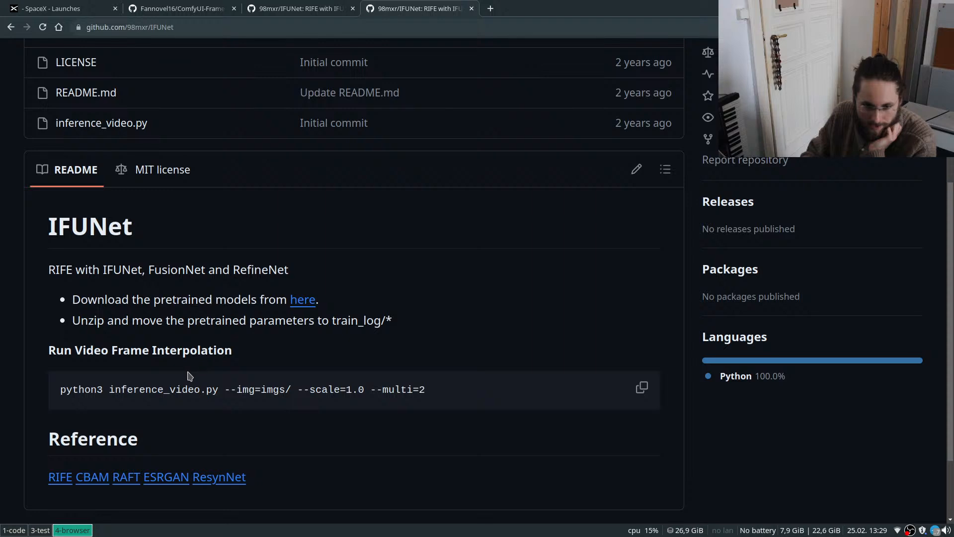
{"action": "triple_click", "coordinate": [121, 384]}
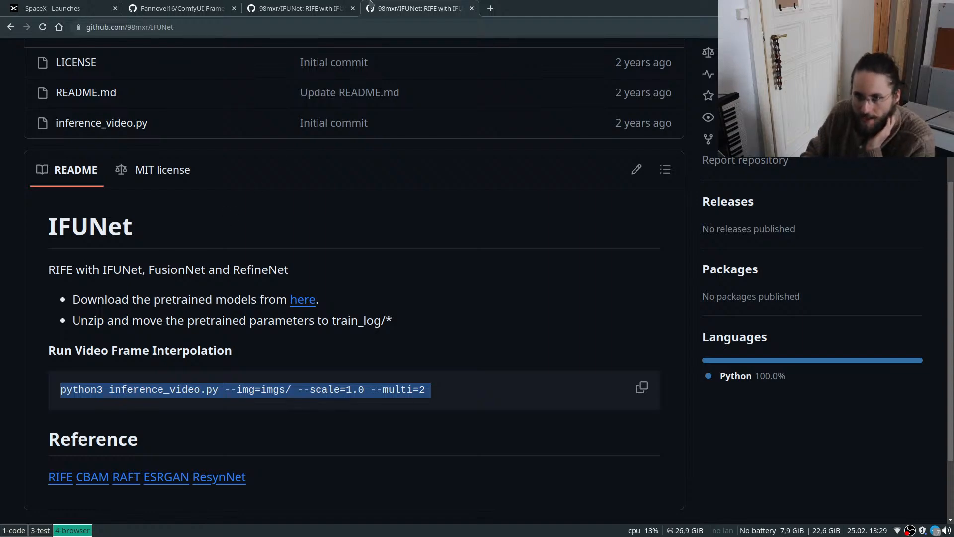
{"action": "scroll", "coordinate": [526, 284], "scroll_direction": "up", "scroll_amount": 5}
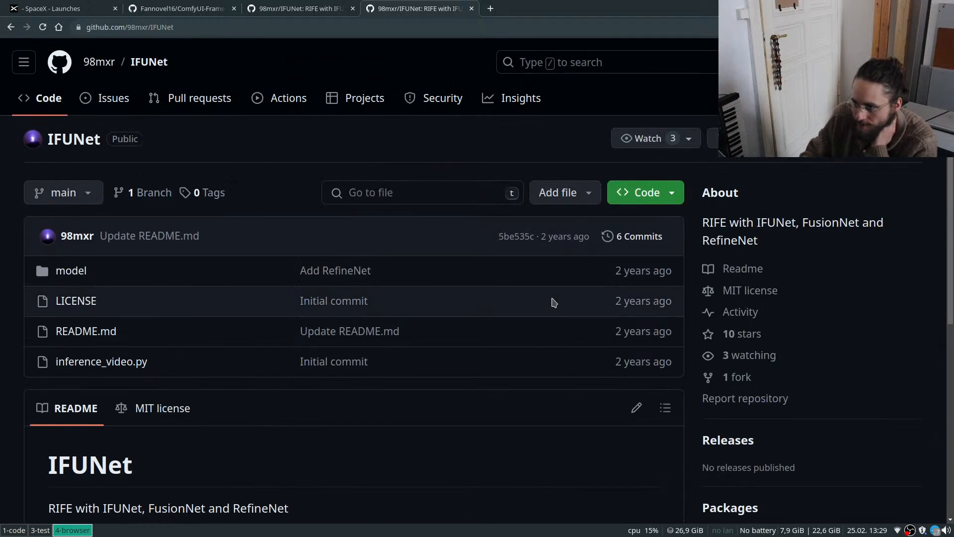
{"action": "scroll", "coordinate": [549, 302], "scroll_direction": "down", "scroll_amount": 1}
{"action": "scroll", "coordinate": [503, 329], "scroll_direction": "down", "scroll_amount": 2}
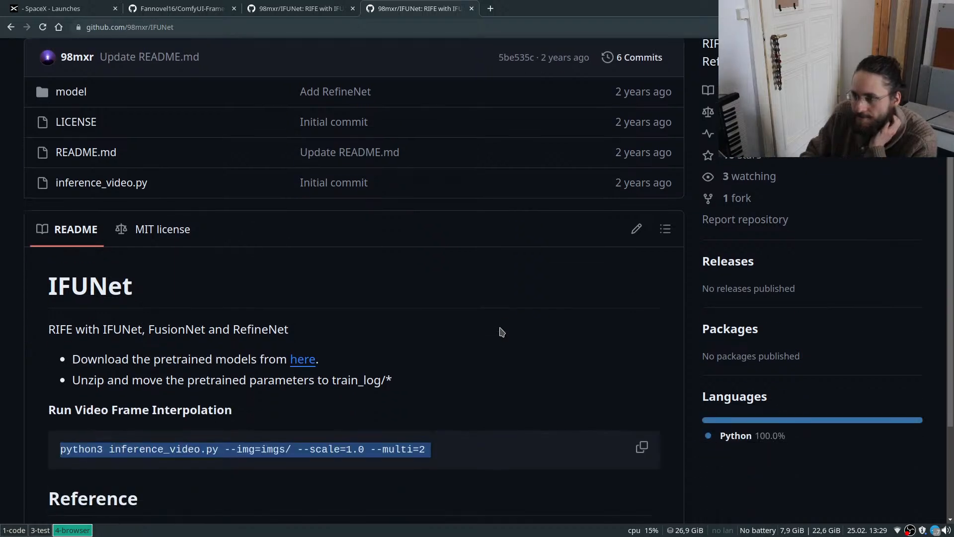
{"action": "double_click", "coordinate": [179, 449]}
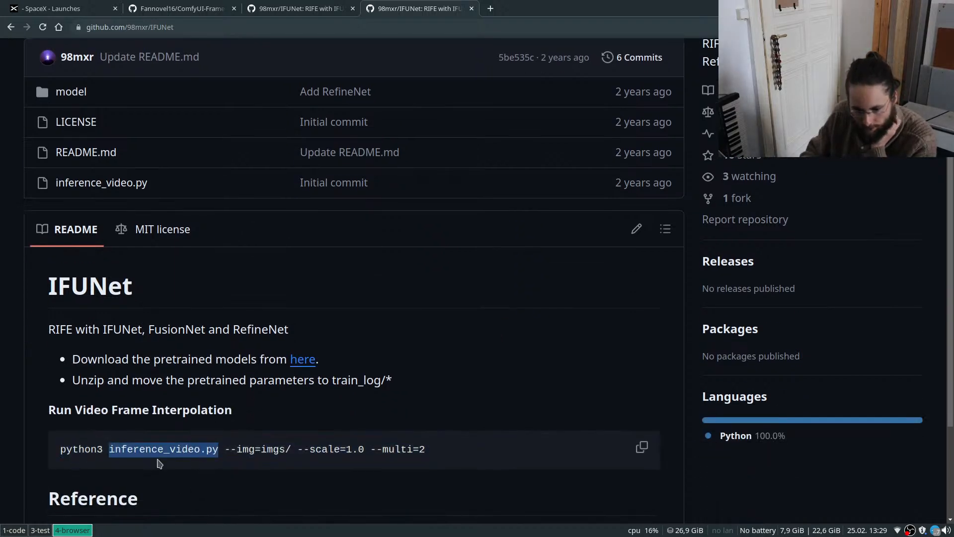
{"action": "scroll", "coordinate": [506, 359], "scroll_direction": "up", "scroll_amount": 2}
{"action": "scroll", "coordinate": [507, 309], "scroll_direction": "down", "scroll_amount": 2}
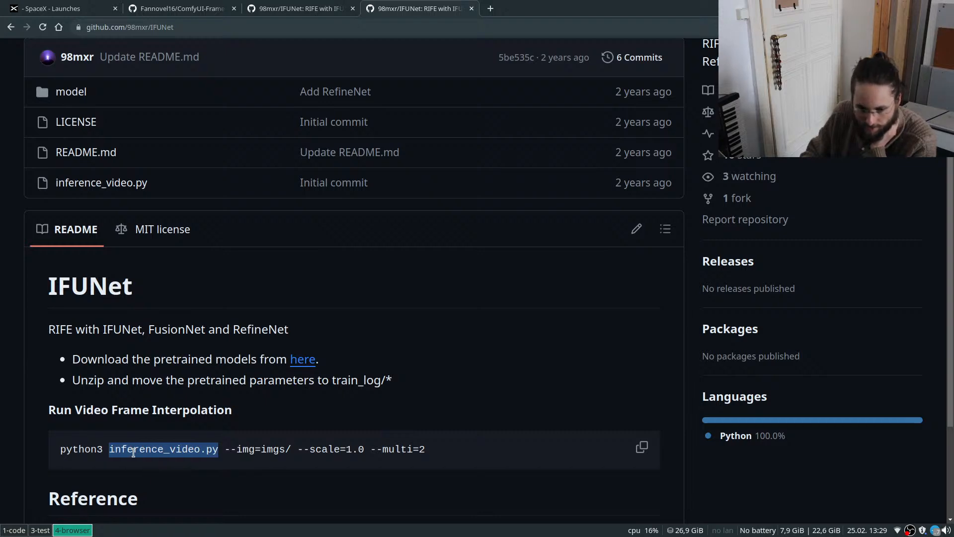
{"action": "left_click", "coordinate": [175, 446]}
{"action": "left_click_drag", "start_coordinate": [156, 449], "coordinate": [142, 450]}
{"action": "left_click", "coordinate": [142, 450]}
{"action": "scroll", "coordinate": [651, 247], "scroll_direction": "up", "scroll_amount": 3}
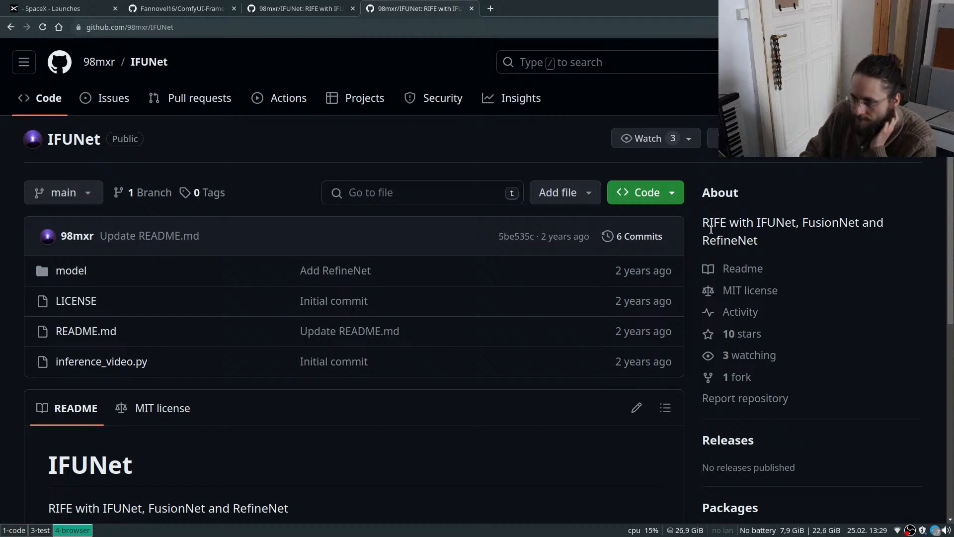
{"action": "scroll", "coordinate": [615, 277], "scroll_direction": "down", "scroll_amount": 3}
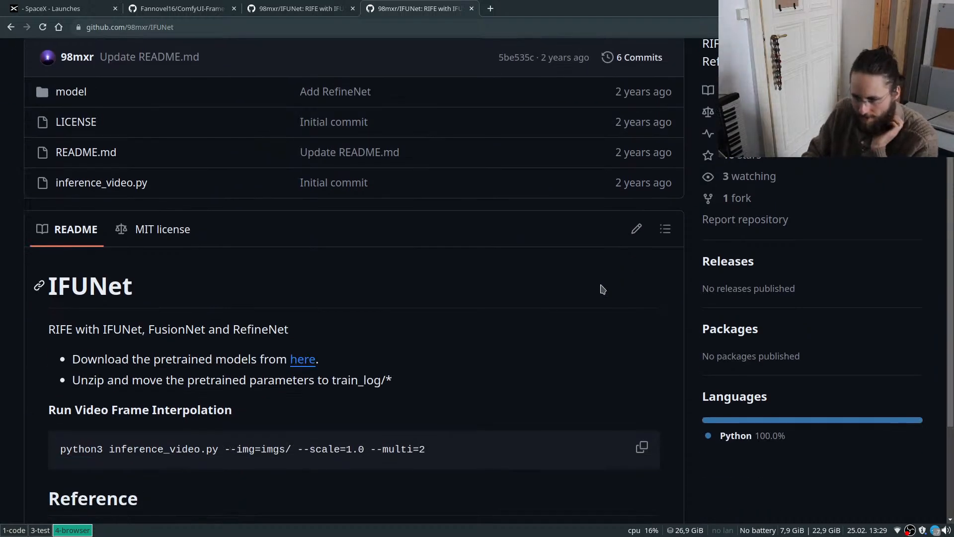
{"action": "scroll", "coordinate": [599, 283], "scroll_direction": "up", "scroll_amount": 3}
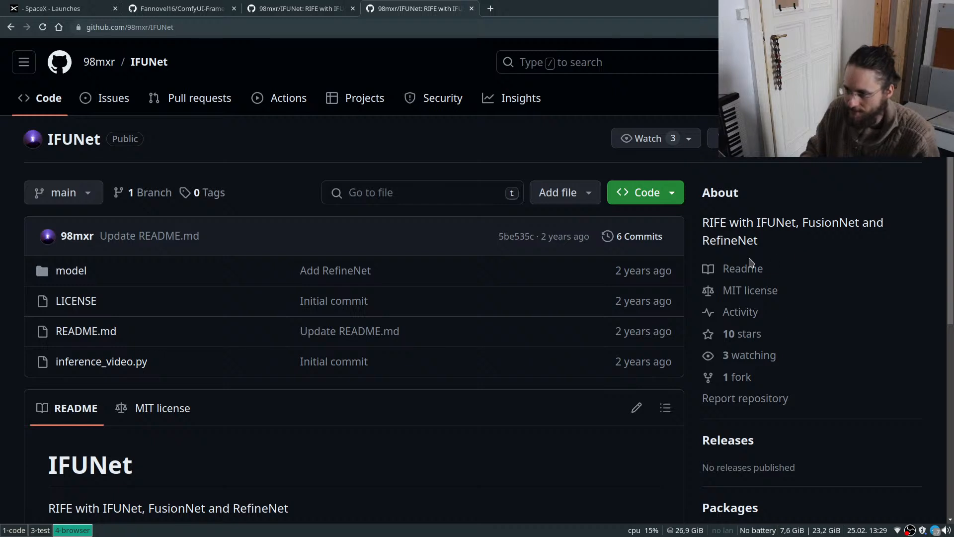
Highlight RIFE and IFUNet in the repository's About text and search the web in a new tab for "IFUNet interpolation".
{"action": "double_click", "coordinate": [722, 222]}
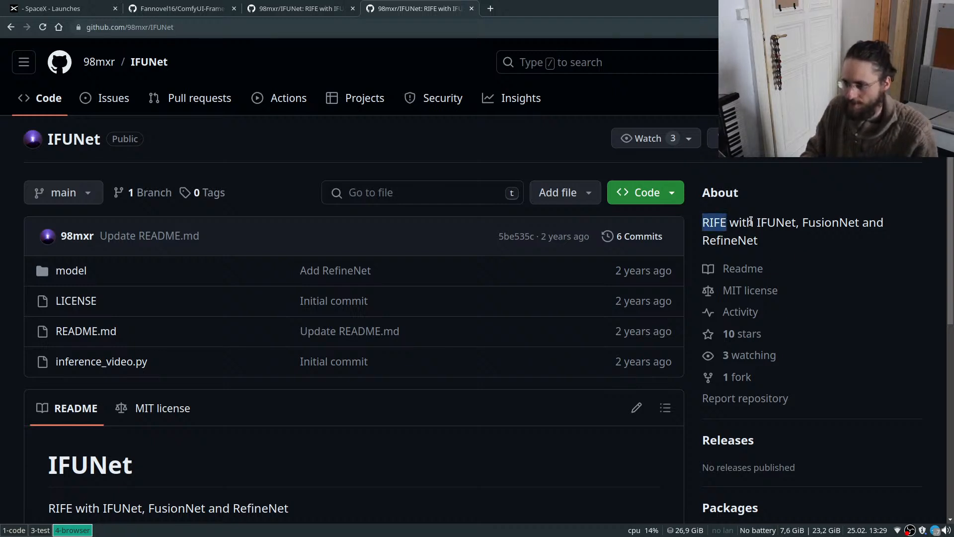
{"action": "double_click", "coordinate": [788, 223]}
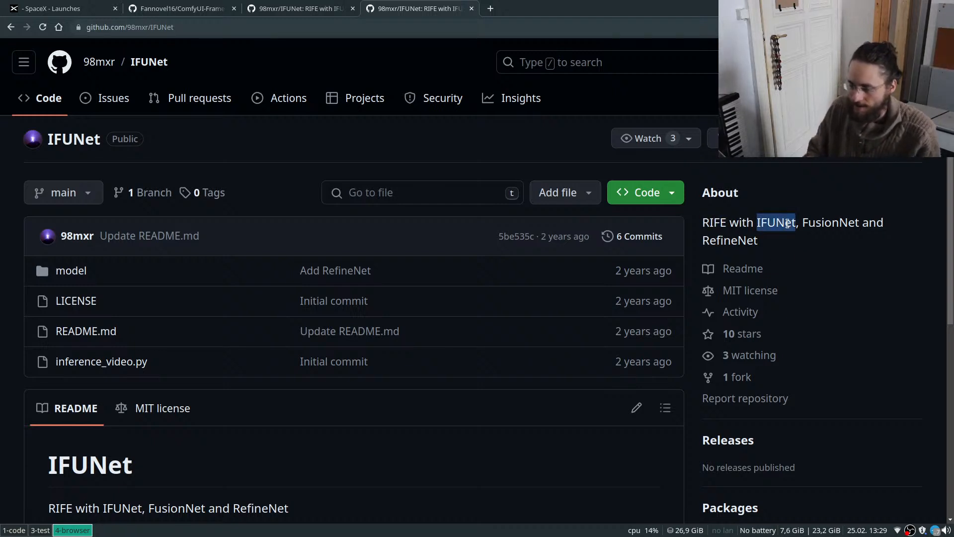
{"action": "key", "text": "ctrl+c"}
{"action": "key", "text": "ctrl+t"}
{"action": "key", "text": "ctrl+v"}
{"action": "key", "text": "Return"}
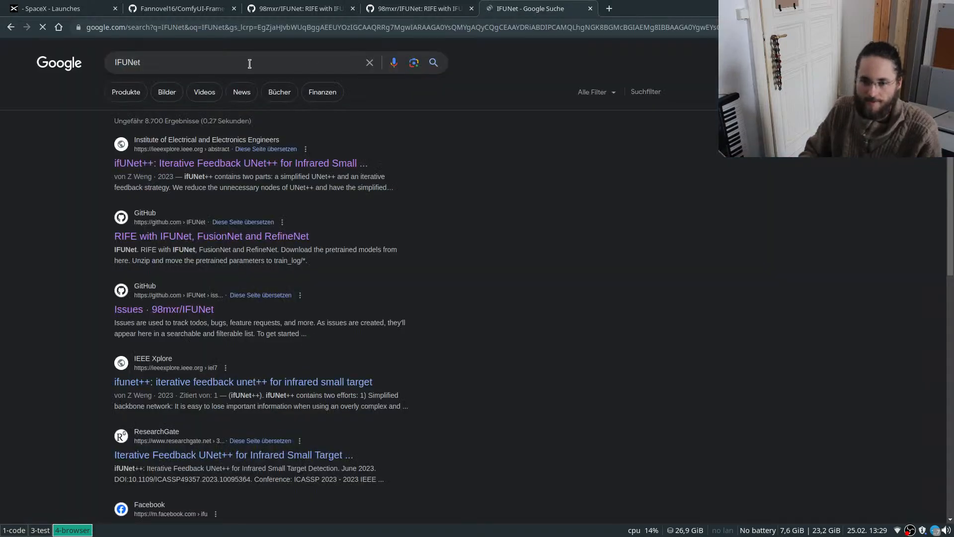
{"action": "left_click", "coordinate": [208, 62]}
{"action": "type", "text": "interpolation"}
{"action": "key", "text": "Return"}
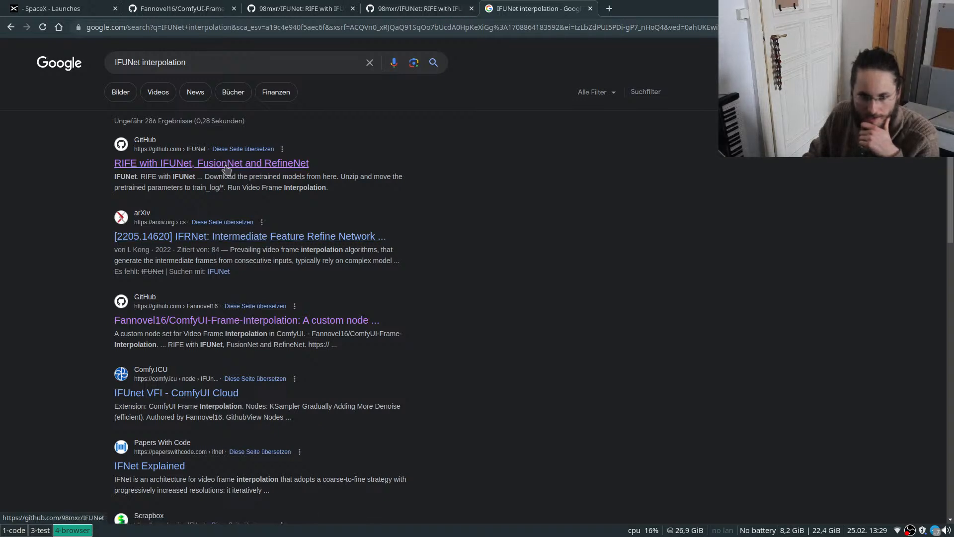
Check the Comfy.ICU IFUnet VFI and work4ai IFUnet search results, close their tab and look over the IFUNet repository page again.
{"action": "scroll", "coordinate": [297, 322], "scroll_direction": "down", "scroll_amount": 1}
{"action": "scroll", "coordinate": [296, 322], "scroll_direction": "down", "scroll_amount": 2}
{"action": "left_click", "coordinate": [158, 337]}
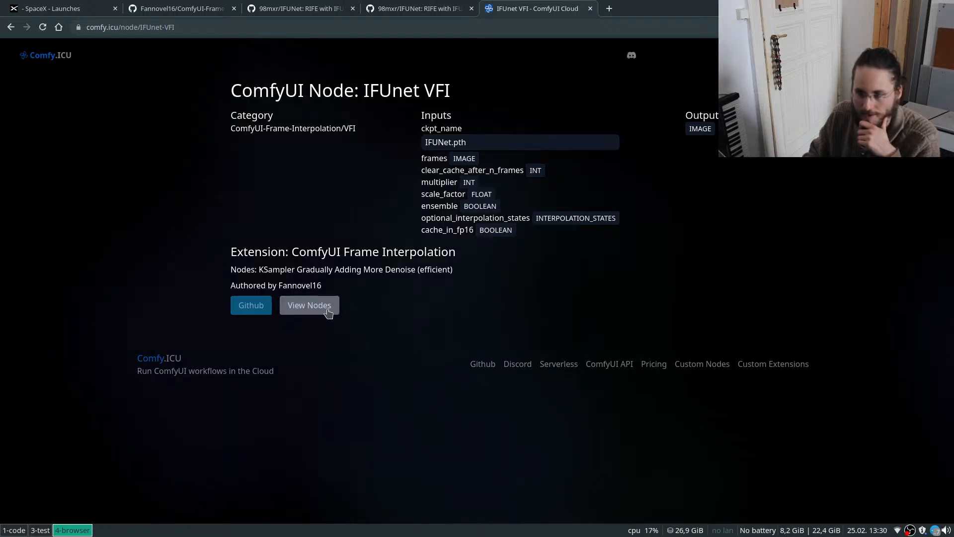
{"action": "left_click", "coordinate": [10, 27]}
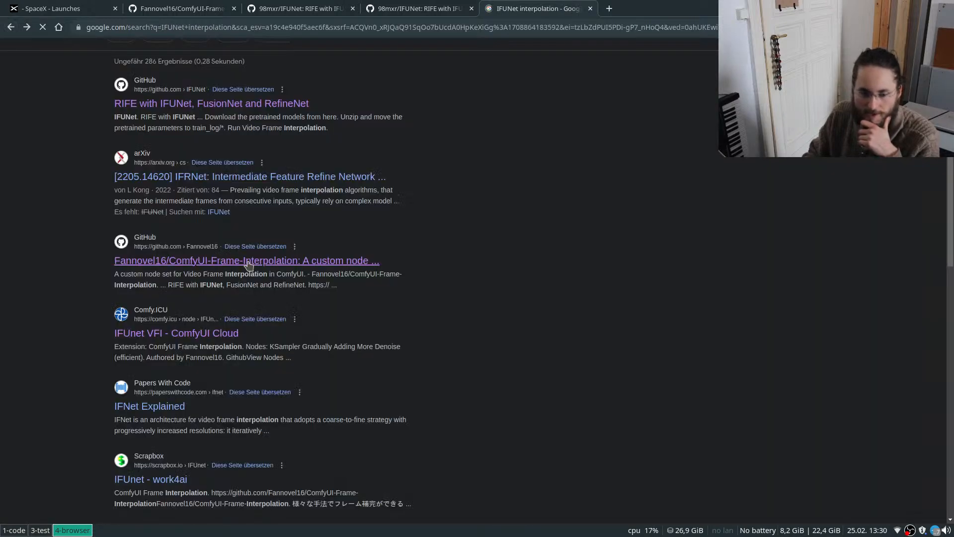
{"action": "left_click", "coordinate": [184, 304]}
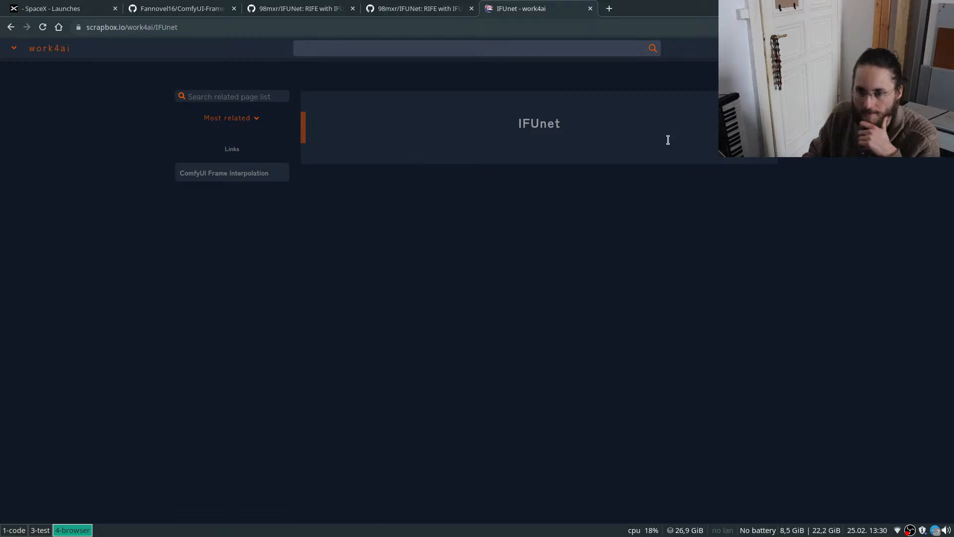
{"action": "left_click", "coordinate": [590, 8]}
{"action": "scroll", "coordinate": [380, 318], "scroll_direction": "down", "scroll_amount": 5}
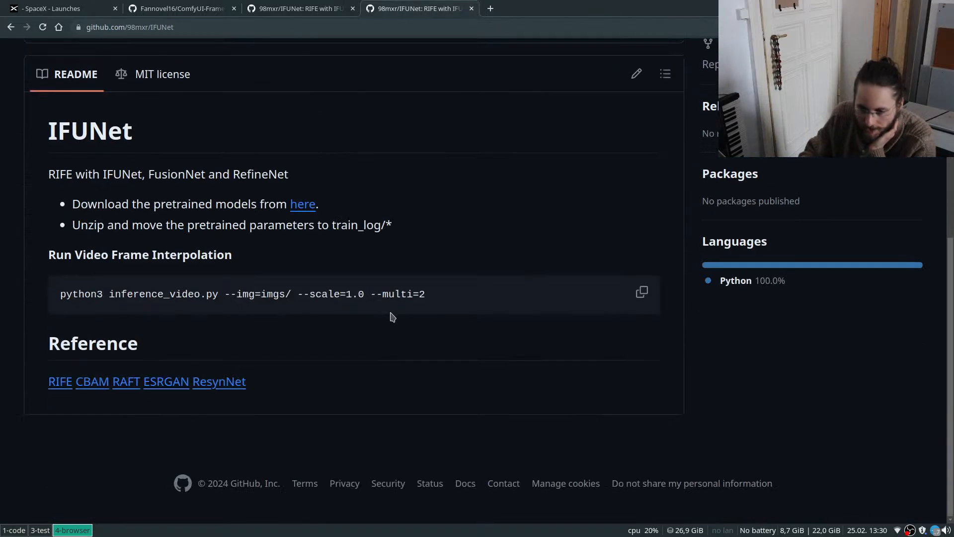
{"action": "scroll", "coordinate": [449, 328], "scroll_direction": "up", "scroll_amount": 5}
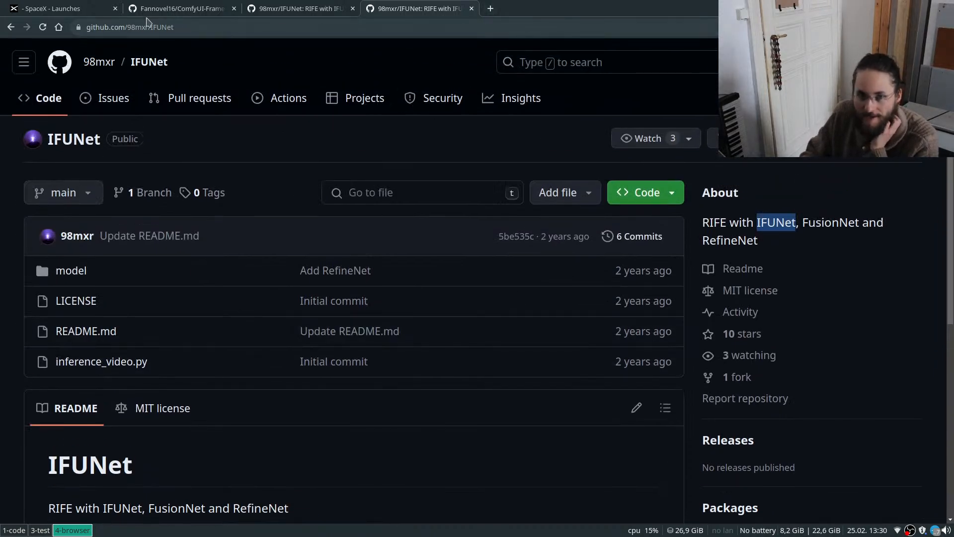
Switch to ComfyUI, load the saved basic-video-workflow.json and bypass all nodes of the Image to Video group.
{"action": "left_click", "coordinate": [45, 530]}
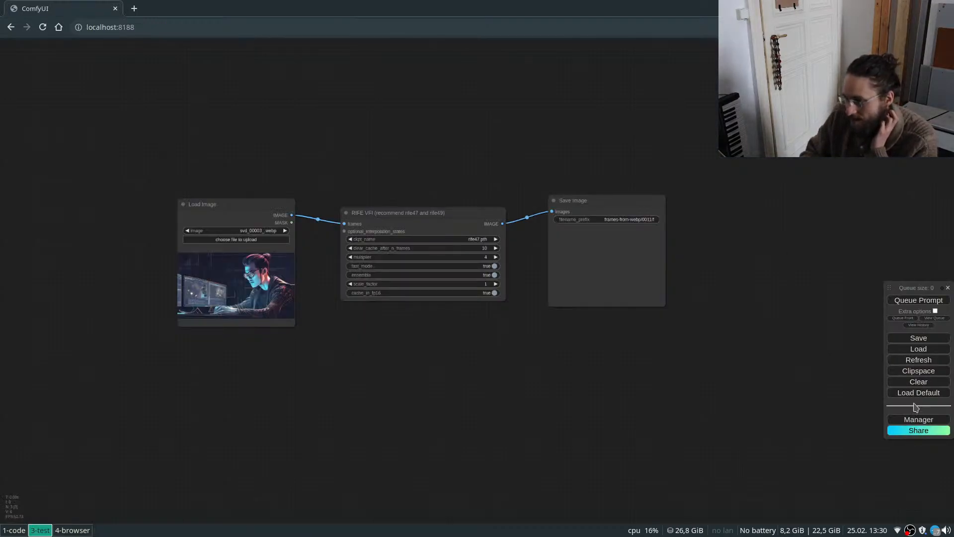
{"action": "left_click", "coordinate": [917, 352]}
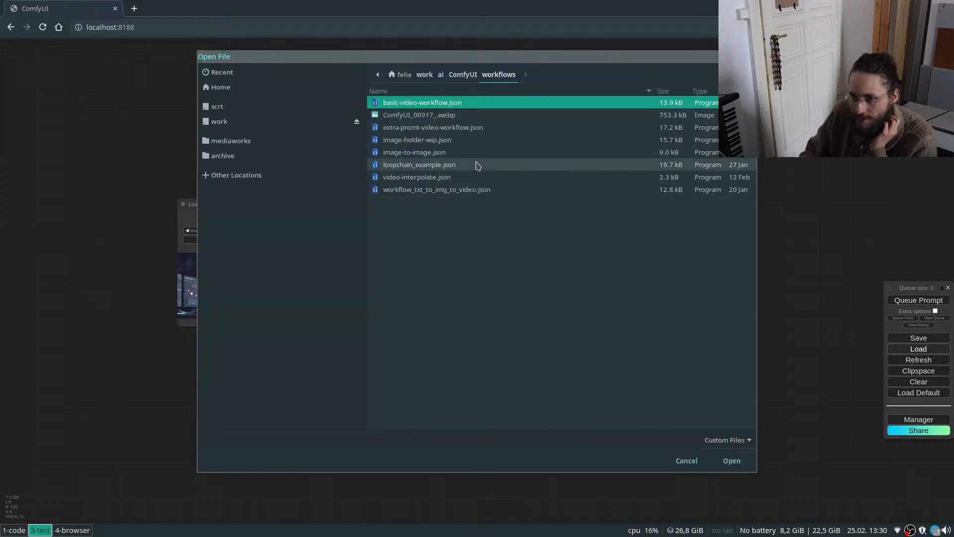
{"action": "left_click", "coordinate": [413, 128]}
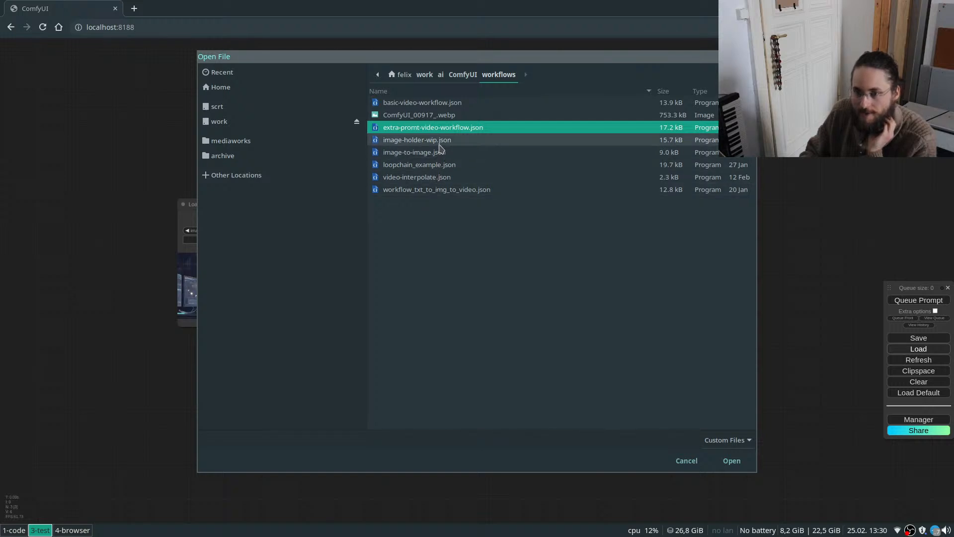
{"action": "double_click", "coordinate": [440, 103]}
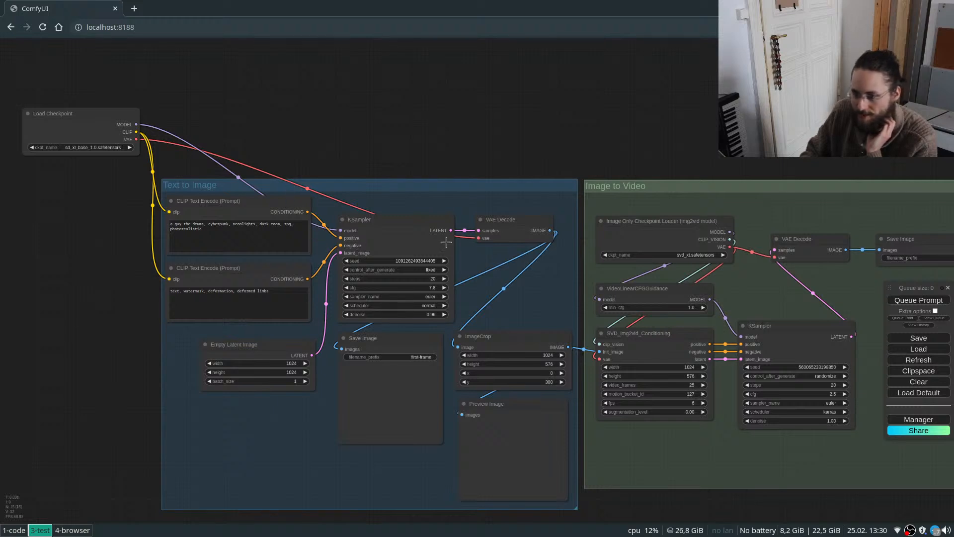
{"action": "right_click", "coordinate": [646, 183]}
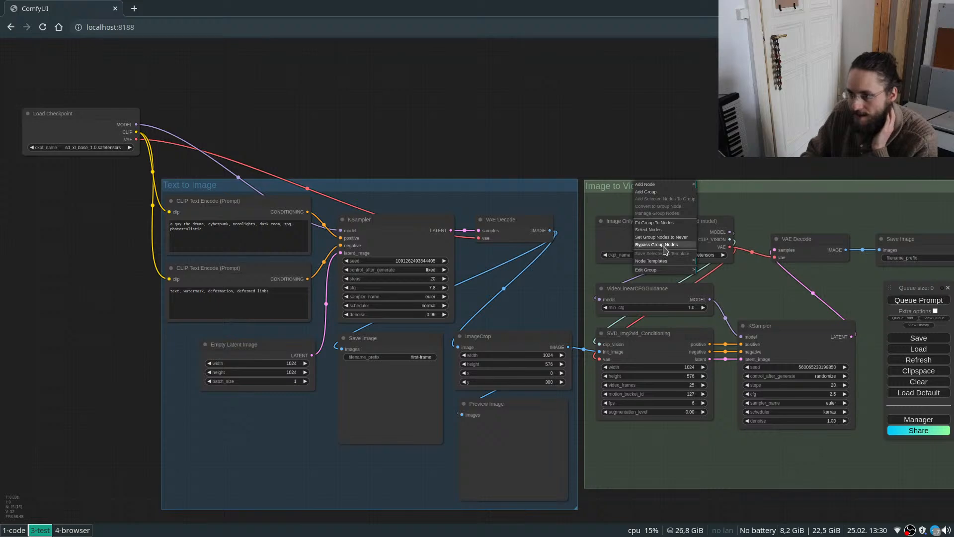
{"action": "left_click", "coordinate": [656, 244]}
Look over the loaded workflow's Text to Image nodes and the bypassed Image to Video group.
{"action": "left_click_drag", "start_coordinate": [549, 160], "coordinate": [569, 234]}
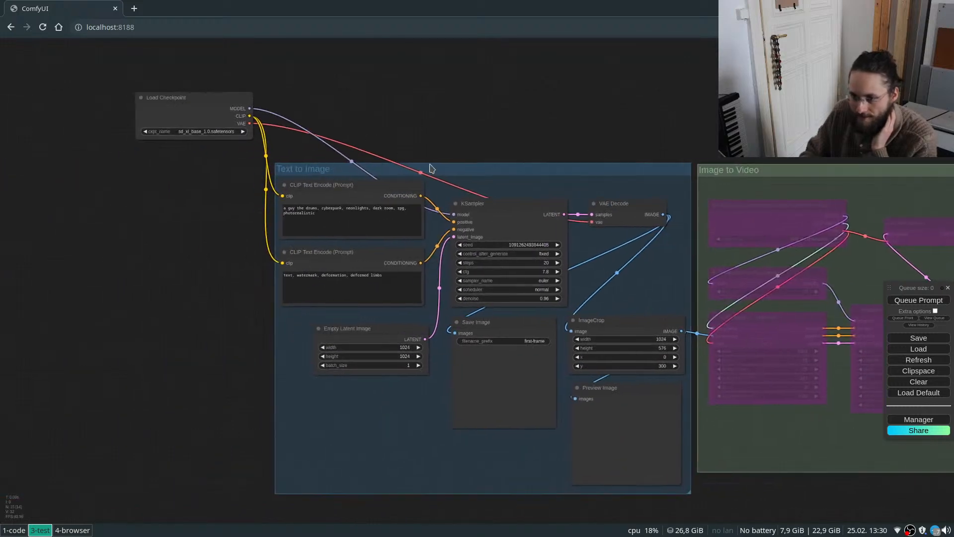
{"action": "scroll", "coordinate": [392, 154], "scroll_direction": "up", "scroll_amount": 2}
{"action": "left_click_drag", "start_coordinate": [383, 158], "coordinate": [370, 117]}
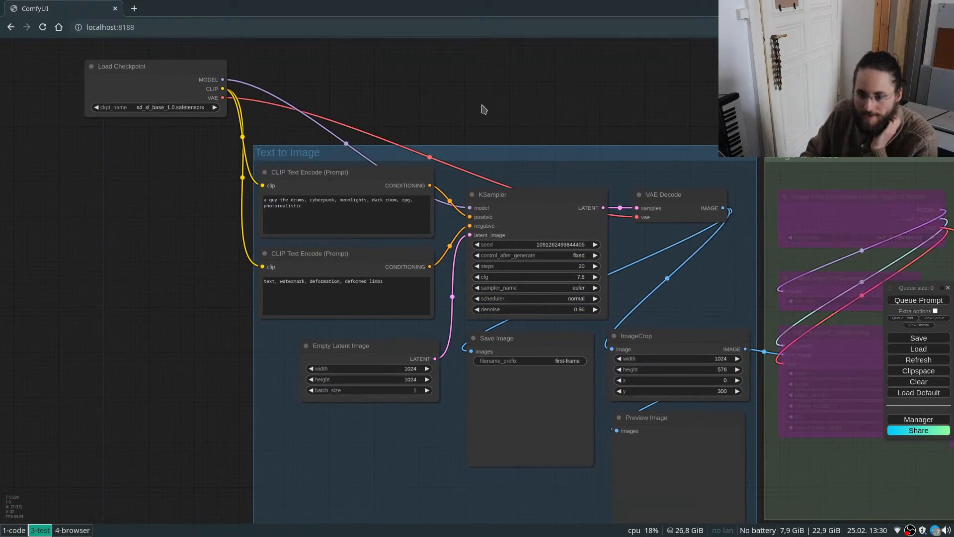
{"action": "left_click_drag", "start_coordinate": [481, 106], "coordinate": [457, 98]}
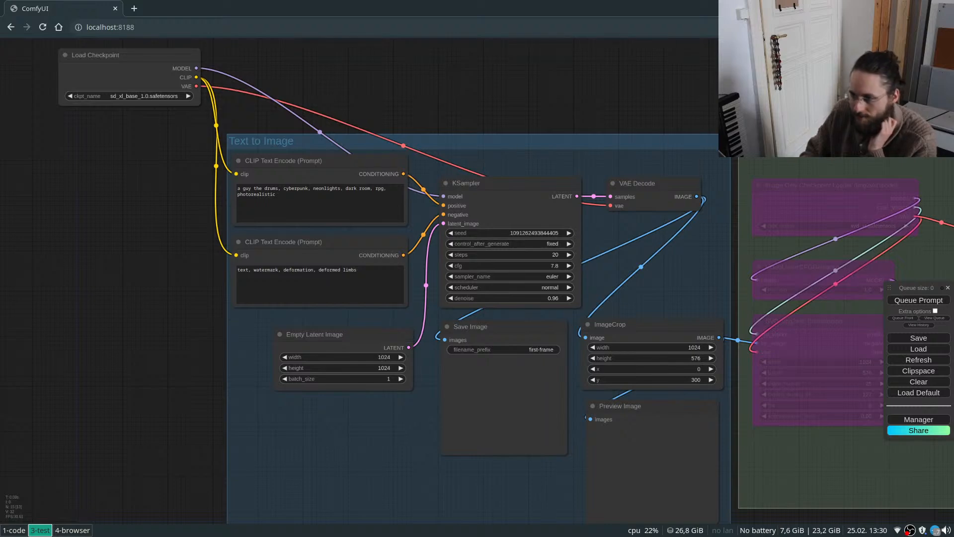
{"action": "scroll", "coordinate": [449, 100], "scroll_direction": "right", "scroll_amount": 10}
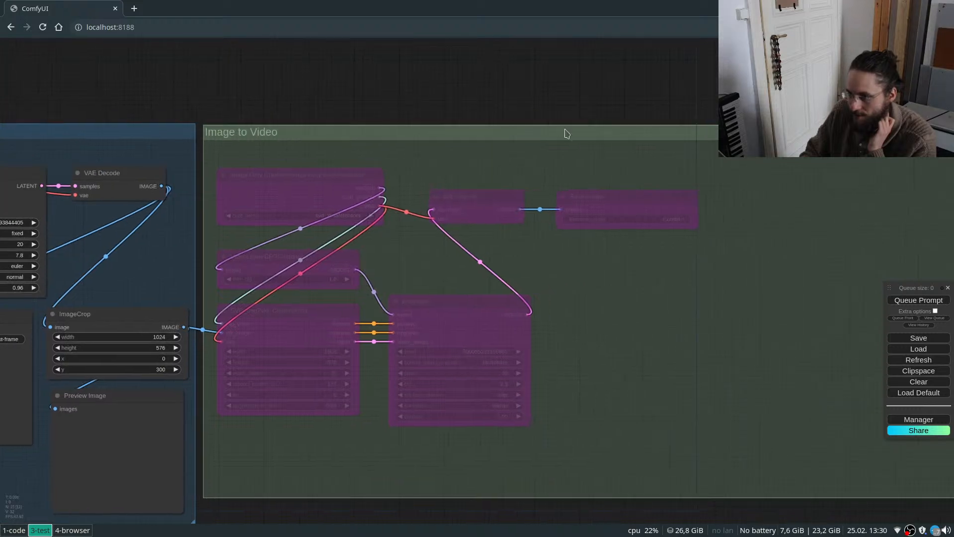
{"action": "left_click_drag", "start_coordinate": [413, 96], "coordinate": [572, 112]}
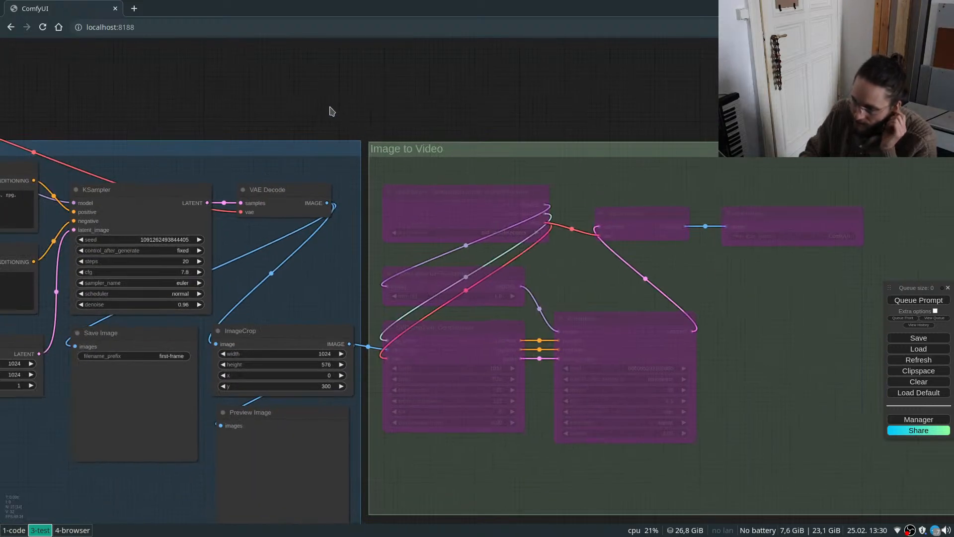
{"action": "left_click_drag", "start_coordinate": [332, 113], "coordinate": [650, 127]}
{"action": "left_click_drag", "start_coordinate": [514, 131], "coordinate": [585, 102]}
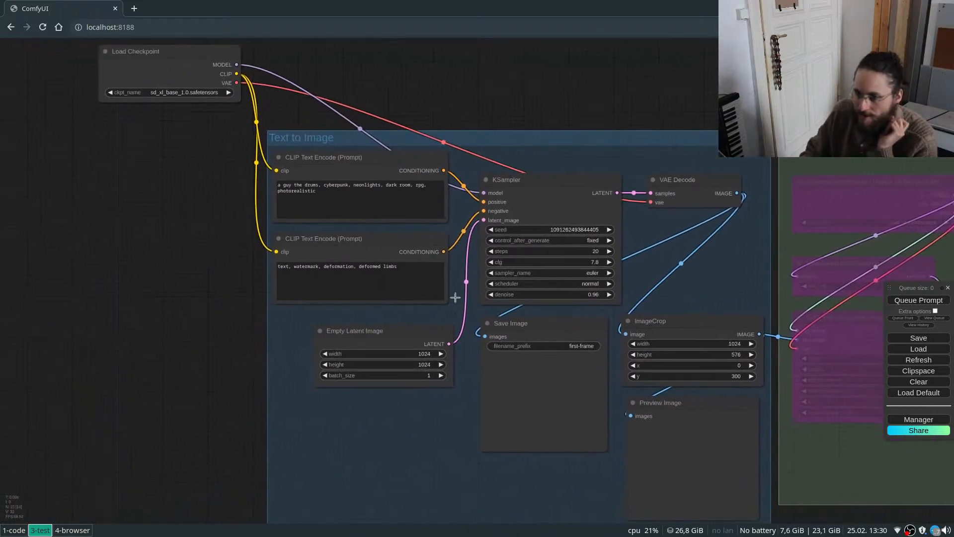
{"action": "left_click_drag", "start_coordinate": [477, 75], "coordinate": [476, 102]}
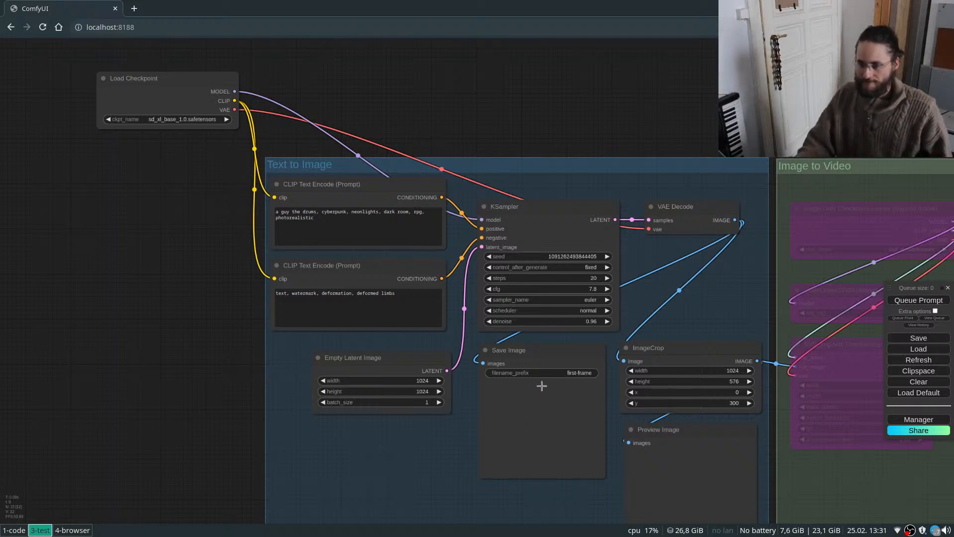
Replace the positive prompt with "skyscapers, futuristic city, cyberpunk, flying cars, man standing on a balkony, pink sunset".
{"action": "left_click", "coordinate": [328, 225]}
{"action": "key", "text": "ctrl+a"}
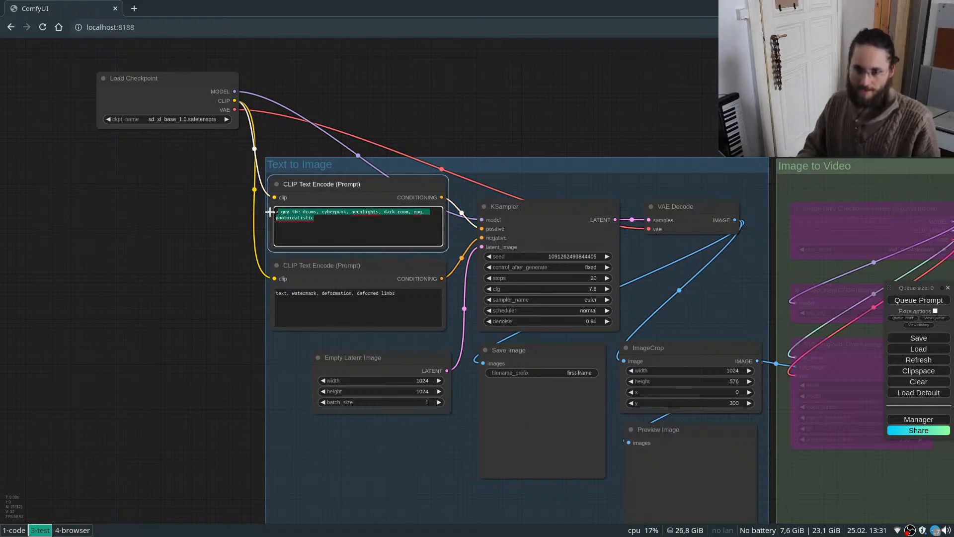
{"action": "key", "text": "BackSpace"}
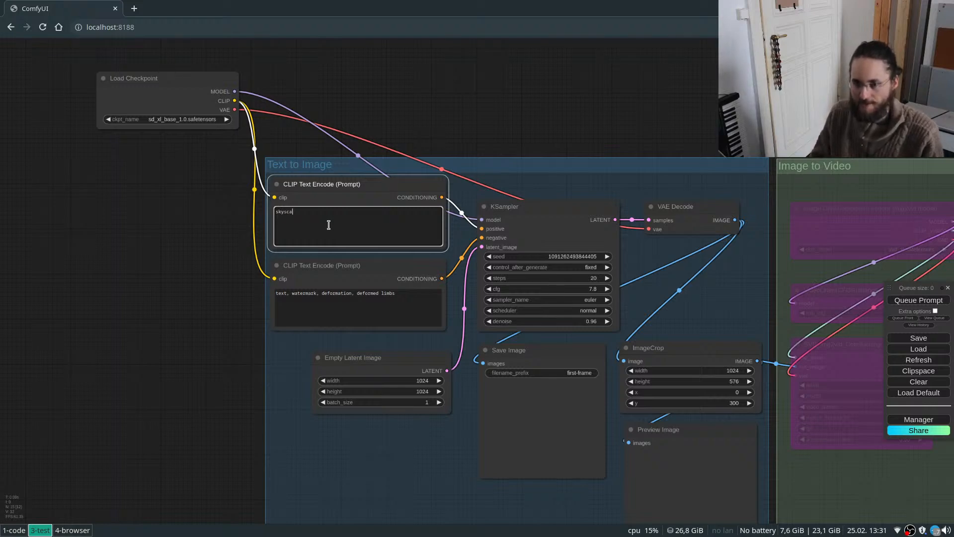
{"action": "key", "text": "BackSpace"}
{"action": "type", "text": ", "}
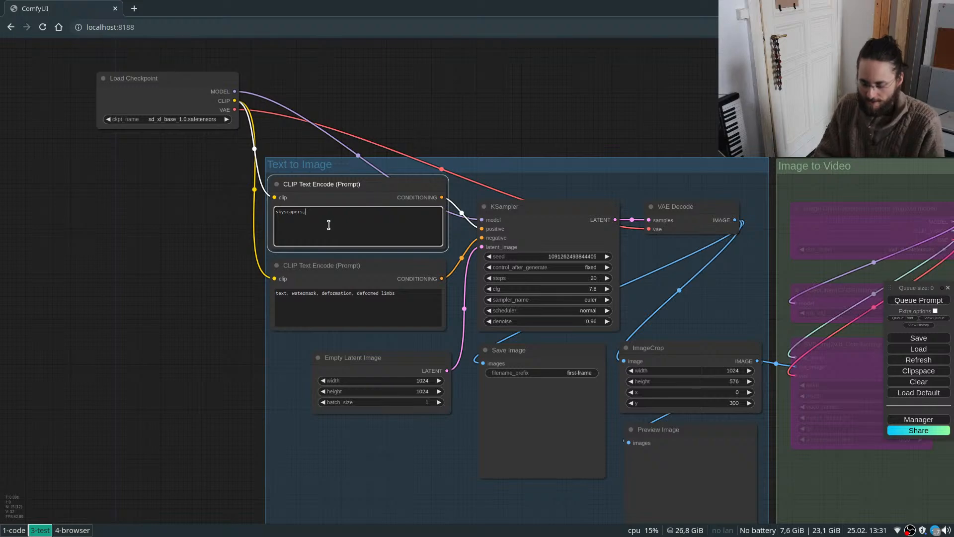
{"action": "type", "text": "futuristic"}
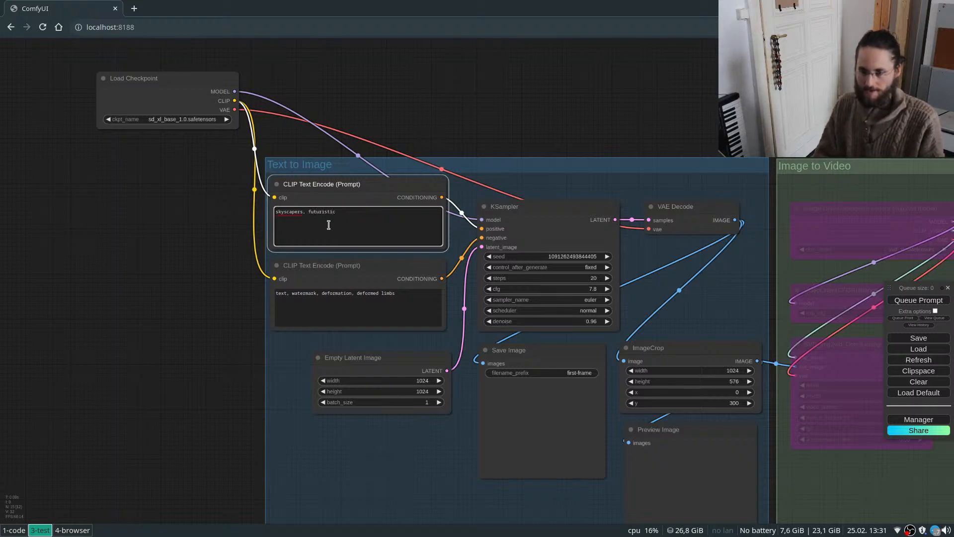
{"action": "type", "text": " c"}
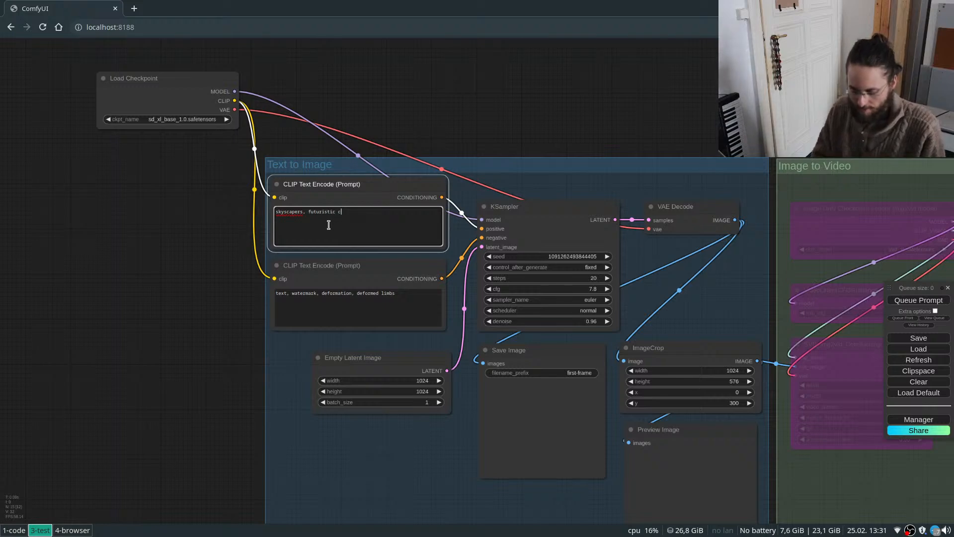
{"action": "type", "text": "ity, cyberpunk"}
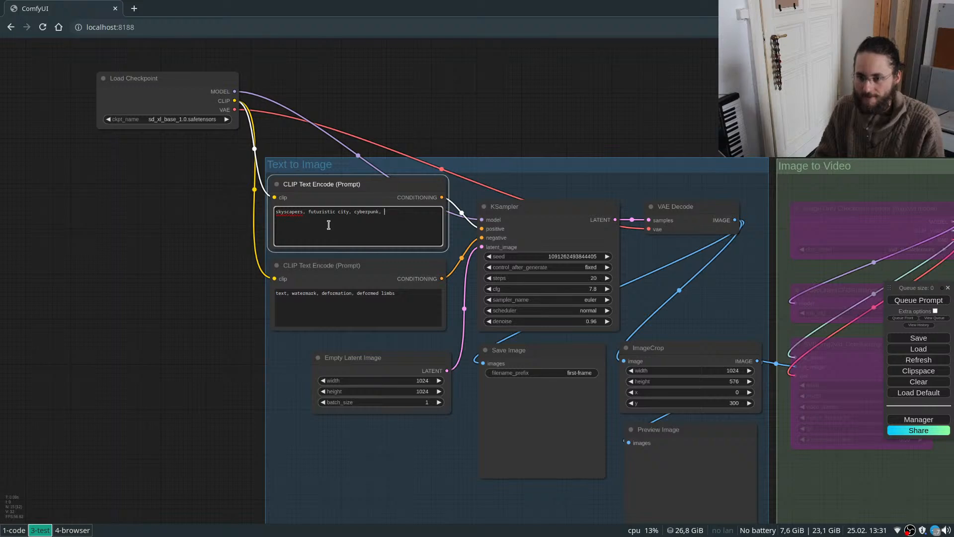
{"action": "type", "text": ", "}
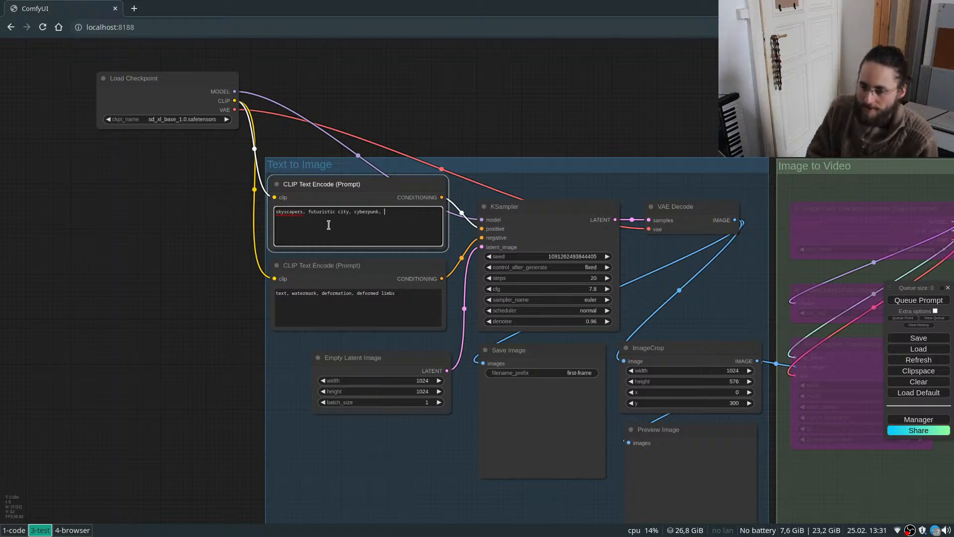
{"action": "type", "text": "fl"}
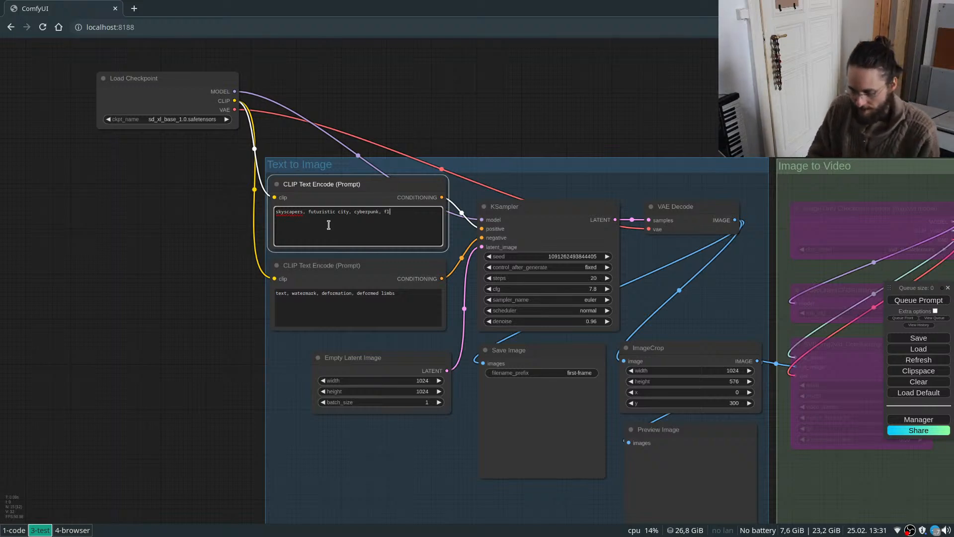
{"action": "type", "text": "ying cars"}
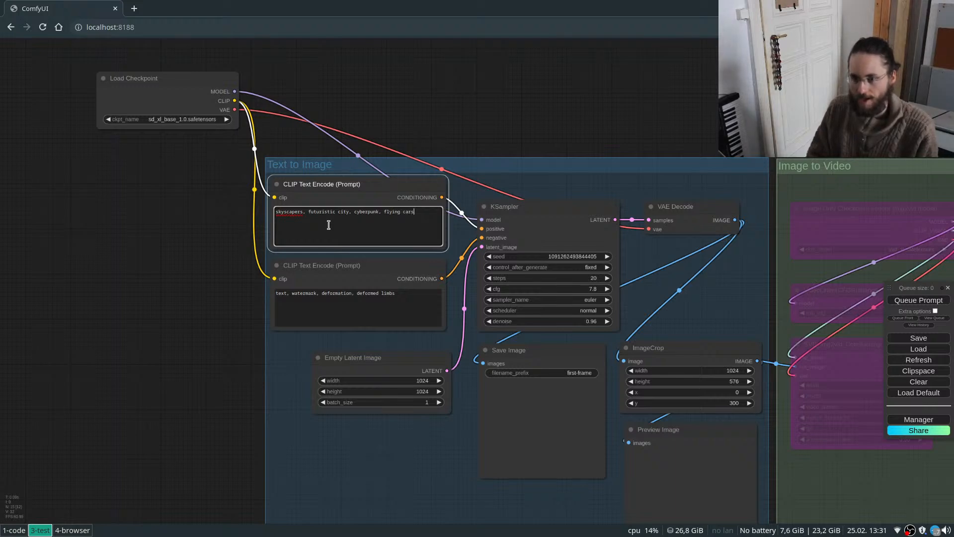
{"action": "type", "text": ", man standing on a balkony, pink sunset"}
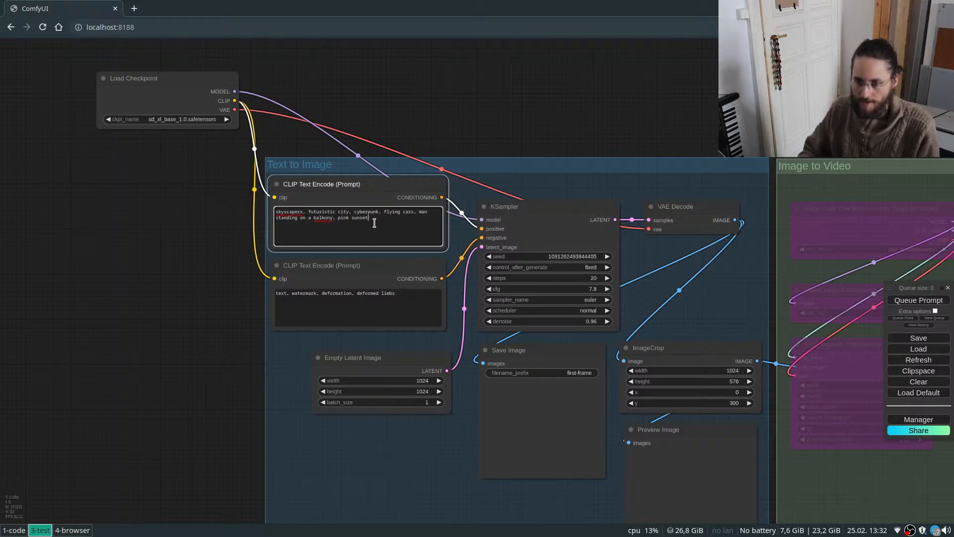
Queue the prompt, check the generation progress in the terminal and return to the ComfyUI workflow.
{"action": "left_click", "coordinate": [914, 300]}
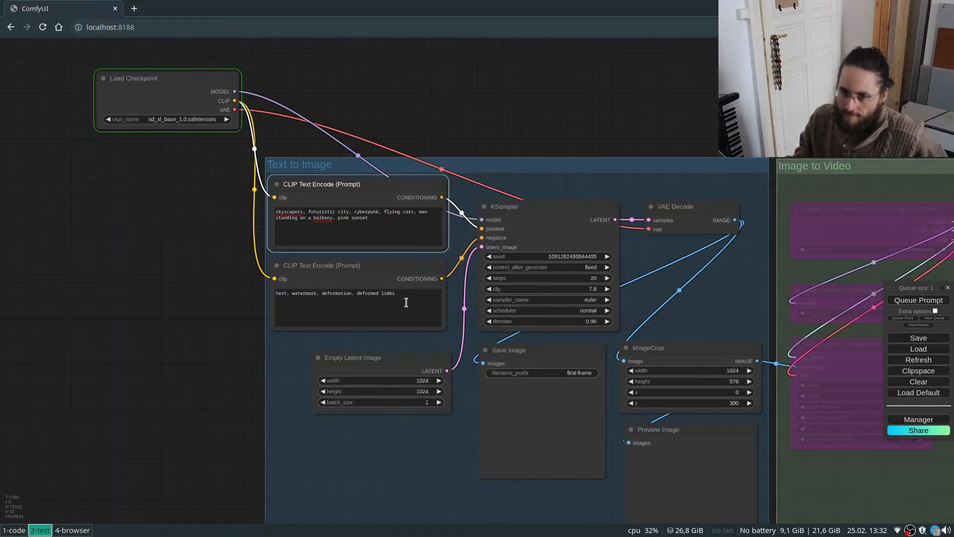
{"action": "key", "text": "super+1"}
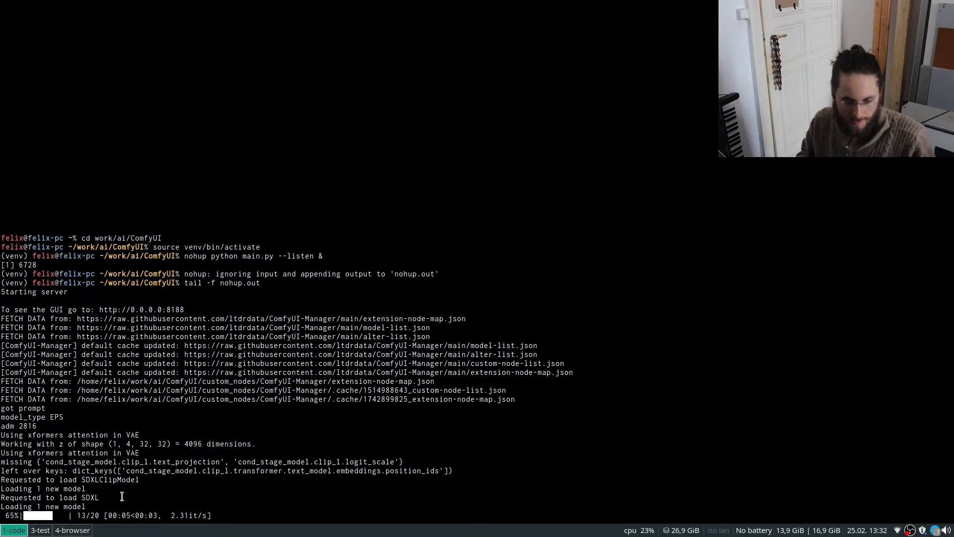
{"action": "key", "text": "super+3"}
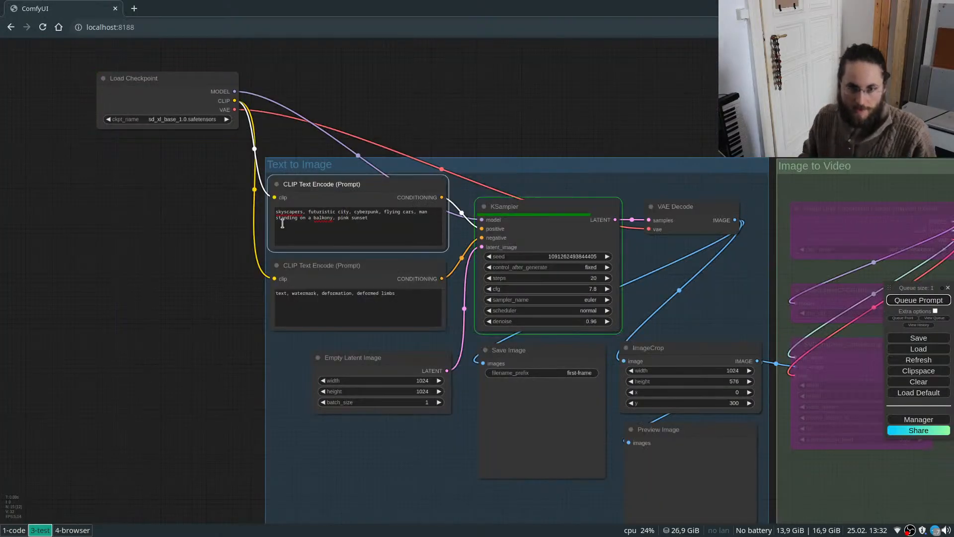
Examine the generated image in the Save Image node and its cropped version in the Preview Image node up close.
{"action": "left_click_drag", "start_coordinate": [700, 119], "coordinate": [646, 85]}
{"action": "scroll", "coordinate": [684, 472], "scroll_direction": "up", "scroll_amount": 4}
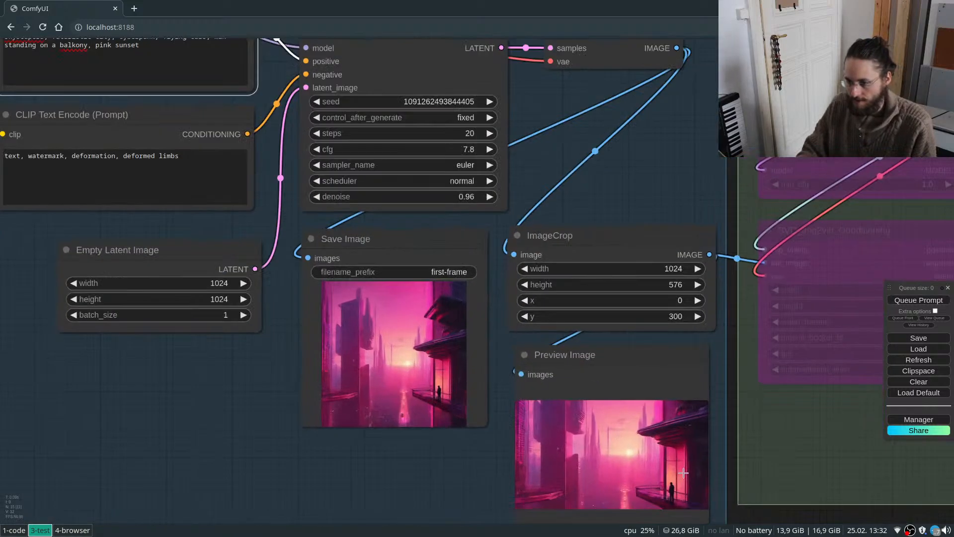
{"action": "scroll", "coordinate": [678, 470], "scroll_direction": "up", "scroll_amount": 5}
{"action": "scroll", "coordinate": [412, 244], "scroll_direction": "down", "scroll_amount": 2}
{"action": "scroll", "coordinate": [644, 464], "scroll_direction": "up", "scroll_amount": 4}
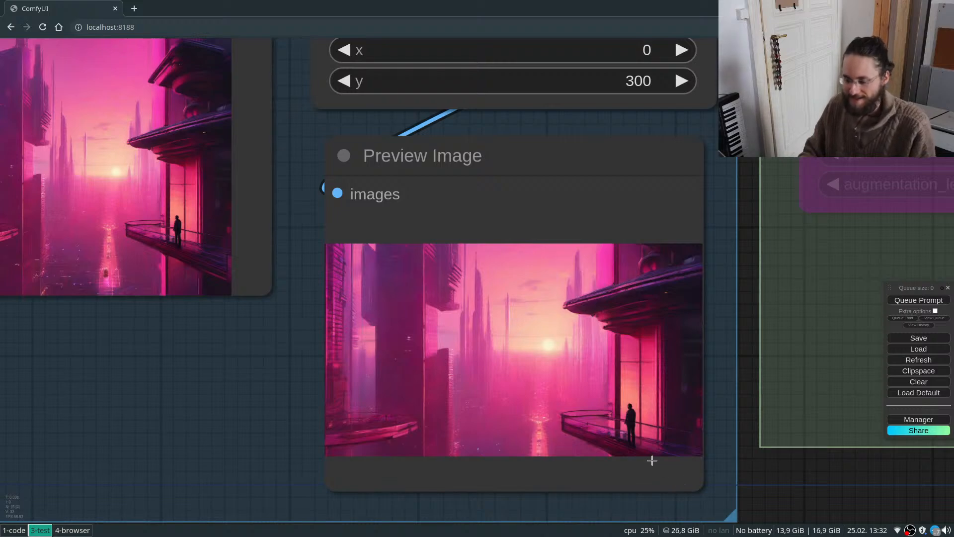
{"action": "scroll", "coordinate": [652, 456], "scroll_direction": "down", "scroll_amount": 5}
{"action": "scroll", "coordinate": [654, 458], "scroll_direction": "down", "scroll_amount": 3}
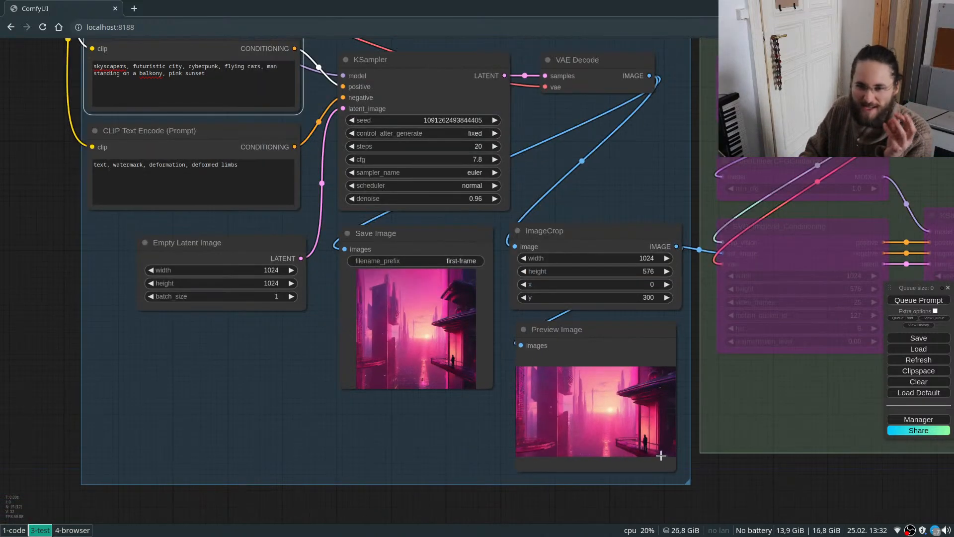
{"action": "scroll", "coordinate": [335, 439], "scroll_direction": "down", "scroll_amount": 1}
{"action": "scroll", "coordinate": [207, 123], "scroll_direction": "up", "scroll_amount": 1}
Lower the weight of "pink" in the positive prompt to 0.7 and separate it from "sunset" with a comma.
{"action": "left_click", "coordinate": [207, 139]}
{"action": "key", "text": "ctrl+Down"}
{"action": "key", "text": "ctrl+Down"}
{"action": "key", "text": "ctrl+Down"}
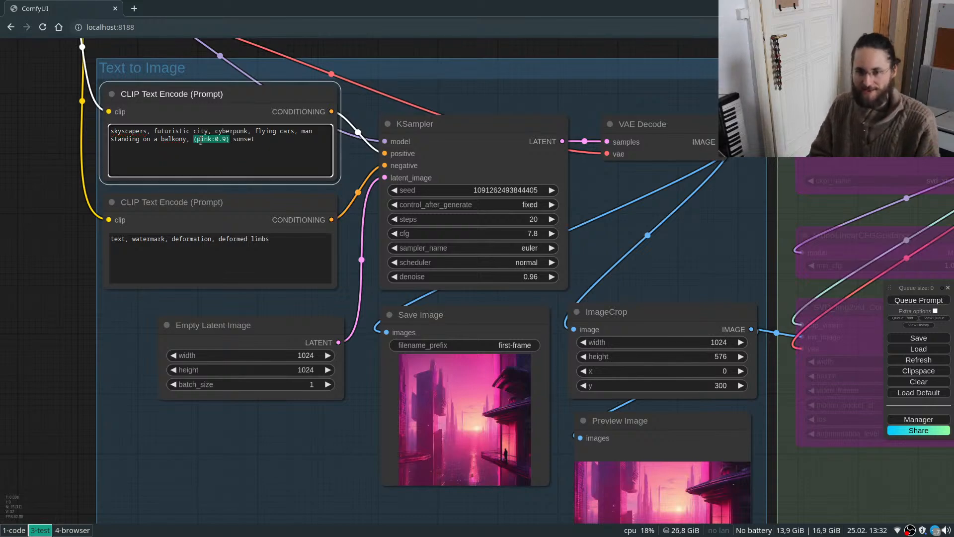
{"action": "key", "text": "Right"}
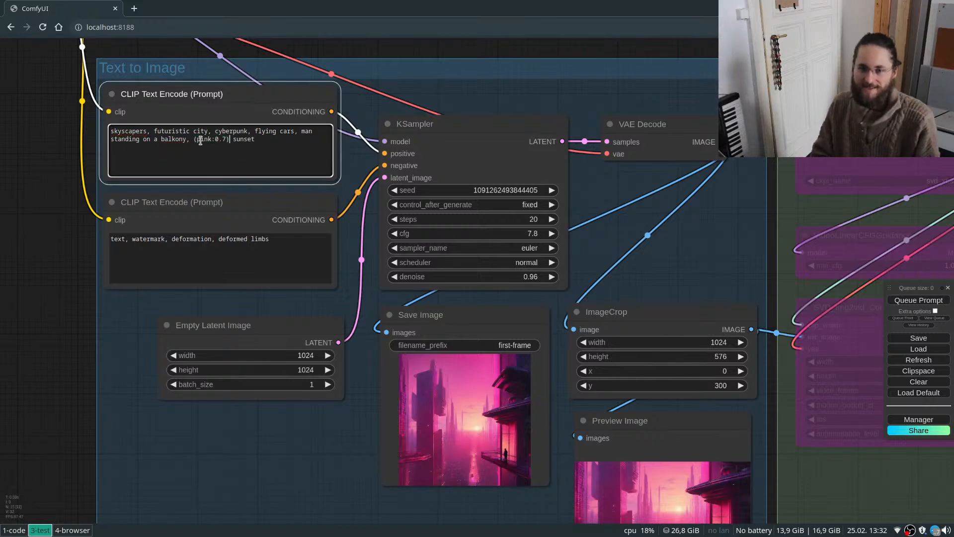
{"action": "type", "text": ","}
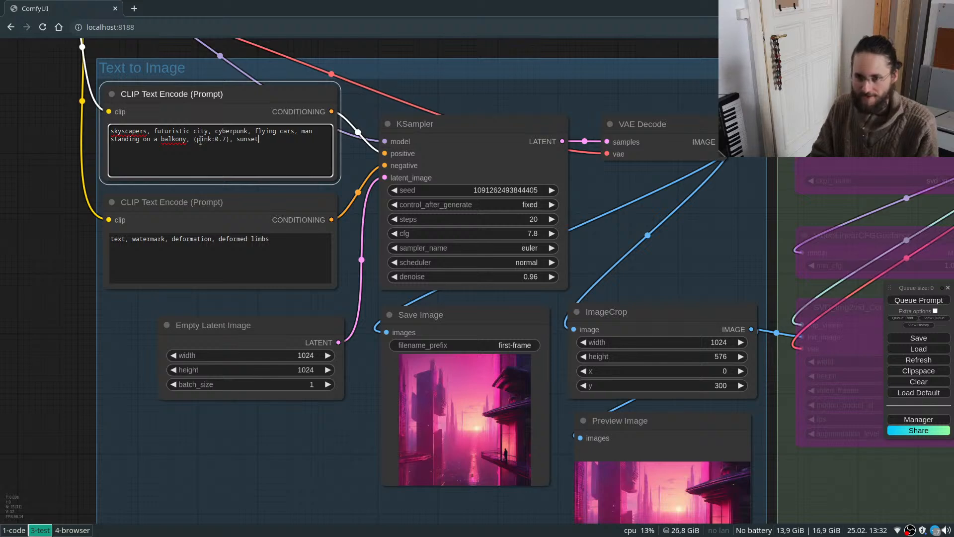
Raise the weight of "flying cars" in the positive prompt to 1.2.
{"action": "key", "text": "ctrl+Left"}
{"action": "key", "text": "ctrl+Left"}
{"action": "key", "text": "ctrl+Left"}
{"action": "key", "text": "ctrl+Left"}
{"action": "key", "text": "ctrl+Left"}
{"action": "key", "text": "ctrl+Left"}
{"action": "key", "text": "ctrl+Left"}
{"action": "key", "text": "ctrl+Left"}
{"action": "key", "text": "ctrl+Left"}
{"action": "key", "text": "ctrl+Left"}
{"action": "key", "text": "ctrl+Left"}
{"action": "key", "text": "ctrl+shift+Right"}
{"action": "key", "text": "ctrl+shift+Right"}
{"action": "key", "text": "ctrl+Up"}
{"action": "key", "text": "ctrl+Up"}
{"action": "key", "text": "ctrl+Up"}
{"action": "key", "text": "ctrl+Up"}
Append ", space shuttles" to the end of the positive prompt.
{"action": "key", "text": "ctrl+End"}
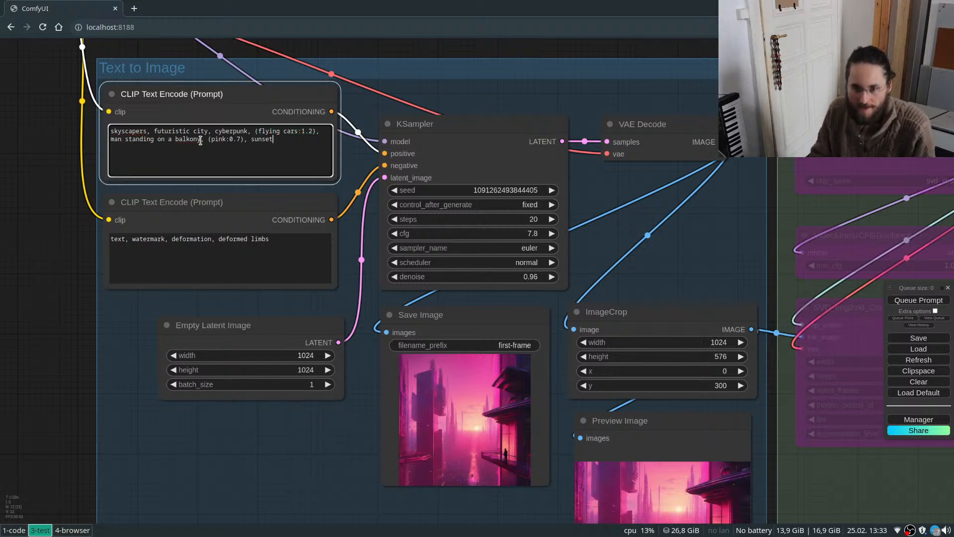
{"action": "type", "text": ", "}
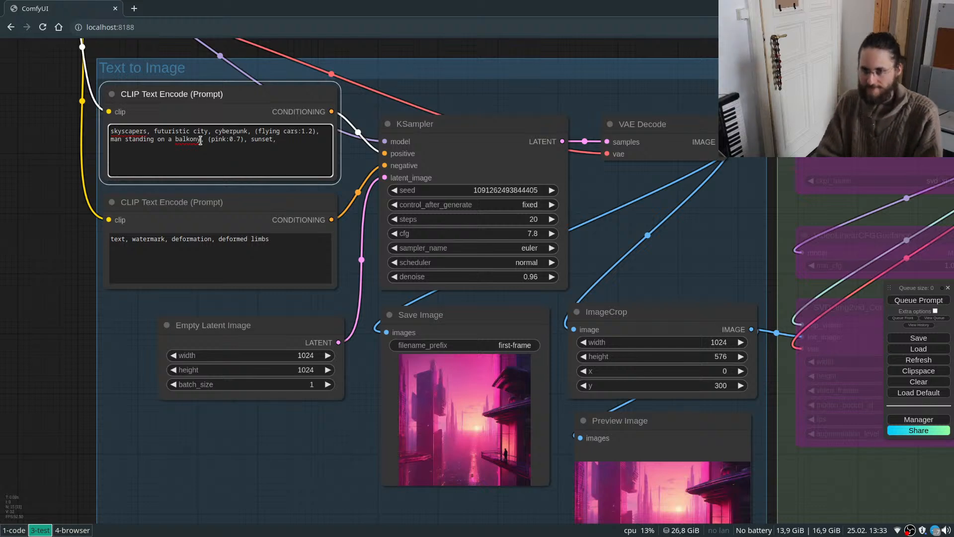
{"action": "type", "text": "space shuttles, peop"}
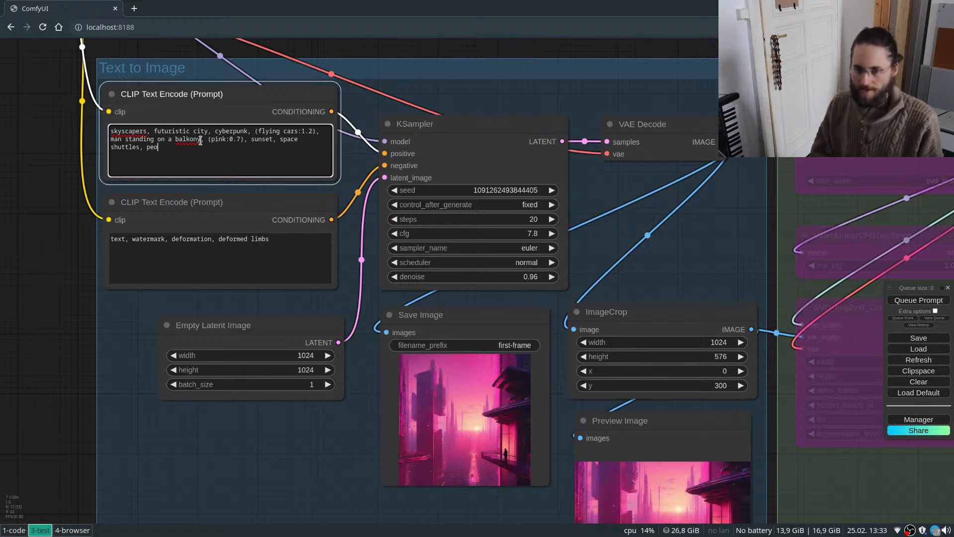
{"action": "key", "text": "BackSpace"}
{"action": "key", "text": "BackSpace"}
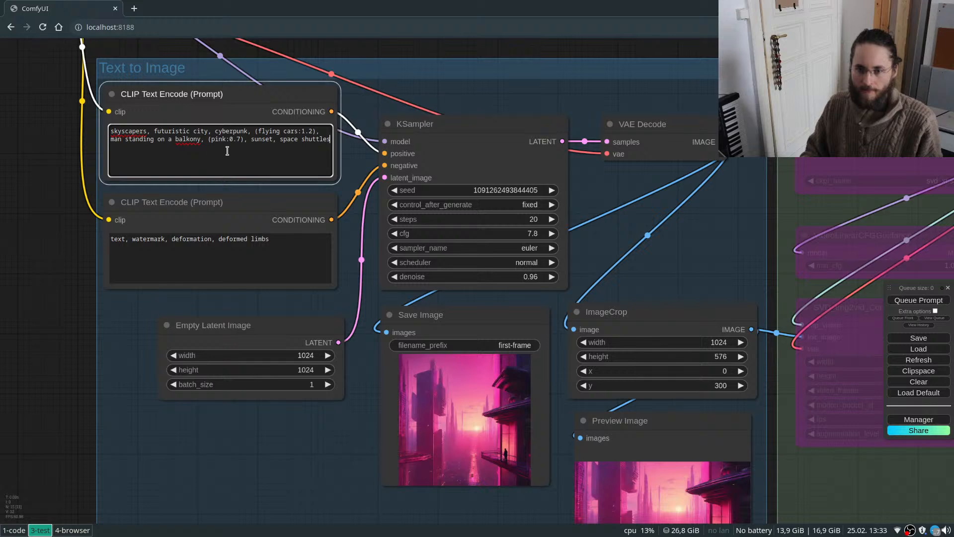
Set the KSampler's control_after_generate to randomize and queue the prompt to generate a new image.
{"action": "left_click", "coordinate": [529, 204]}
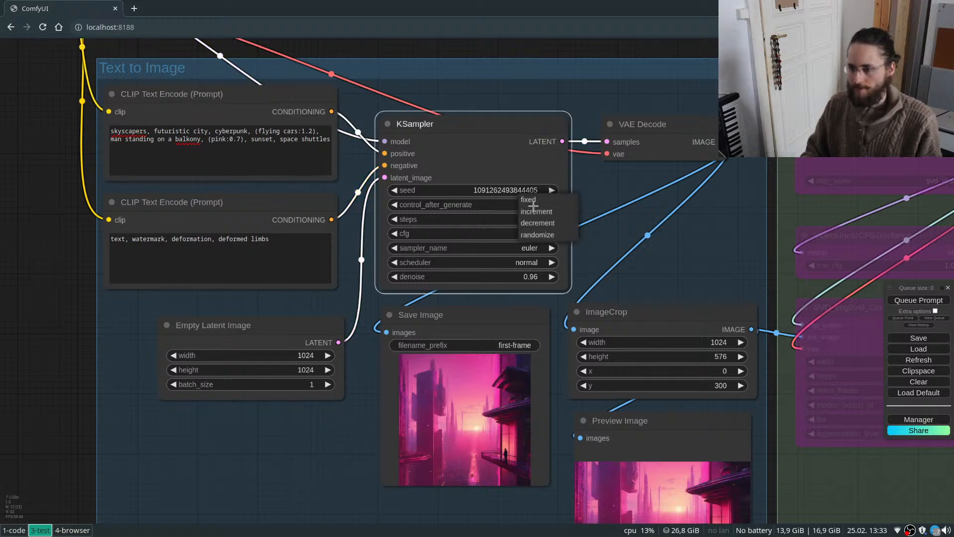
{"action": "left_click", "coordinate": [536, 234]}
{"action": "left_click", "coordinate": [917, 301]}
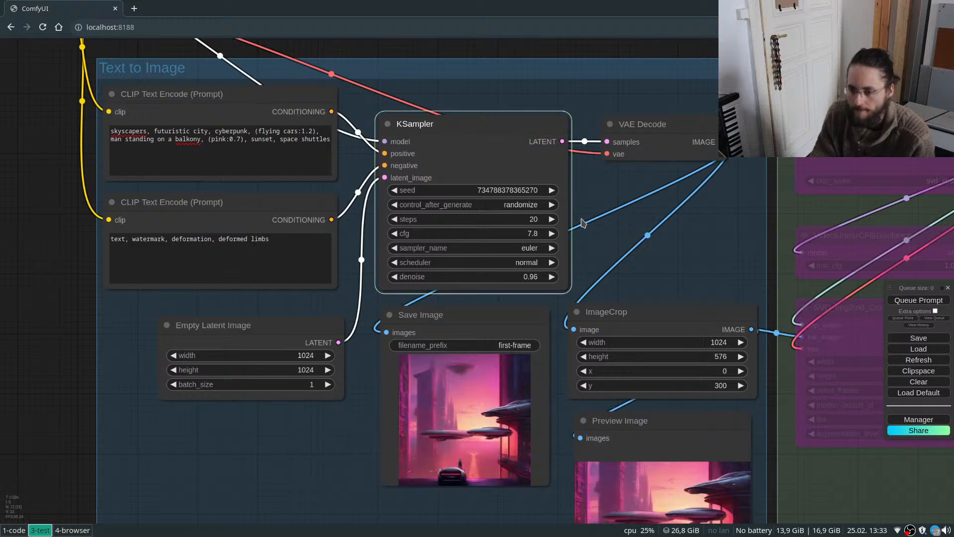
Examine the newly generated image in the Save Image node up close, including the buildings and flying vehicles.
{"action": "scroll", "coordinate": [465, 328], "scroll_direction": "down", "scroll_amount": 2}
{"action": "scroll", "coordinate": [656, 491], "scroll_direction": "up", "scroll_amount": 4}
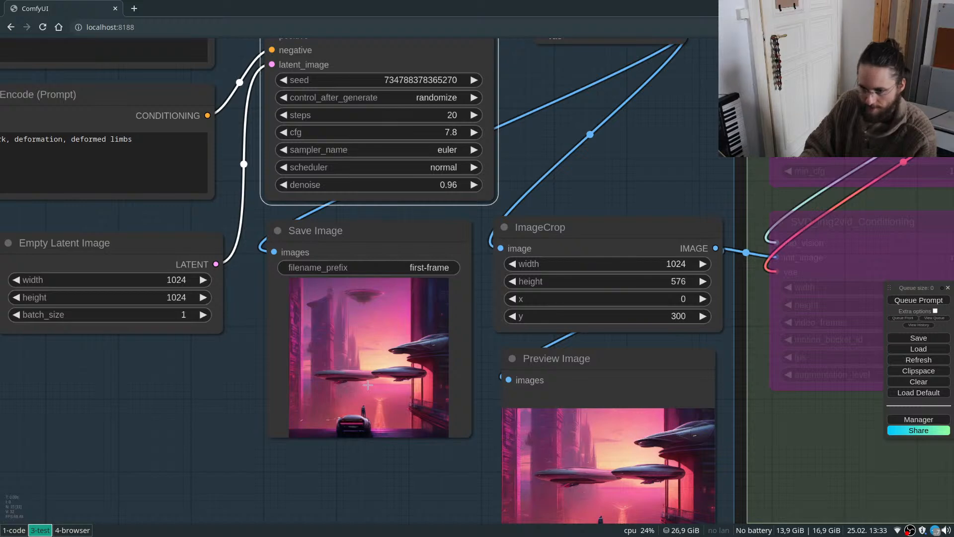
{"action": "scroll", "coordinate": [388, 383], "scroll_direction": "up", "scroll_amount": 5}
{"action": "scroll", "coordinate": [395, 375], "scroll_direction": "up", "scroll_amount": 2}
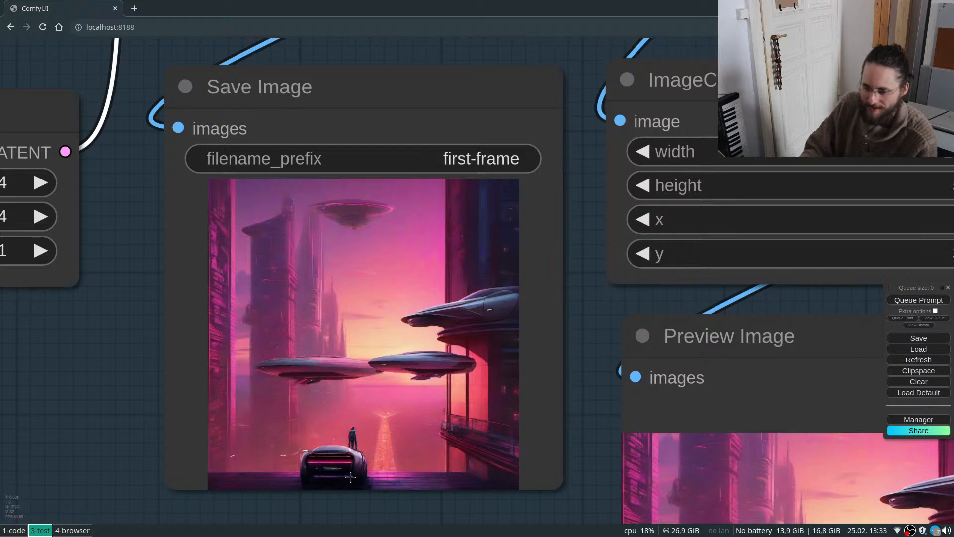
{"action": "scroll", "coordinate": [477, 453], "scroll_direction": "down", "scroll_amount": 1}
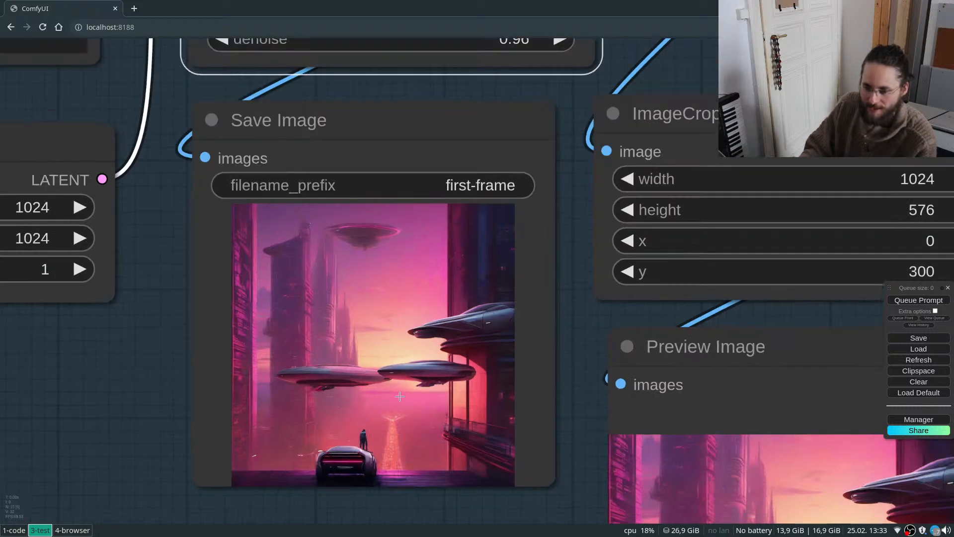
{"action": "scroll", "coordinate": [444, 440], "scroll_direction": "down", "scroll_amount": 2}
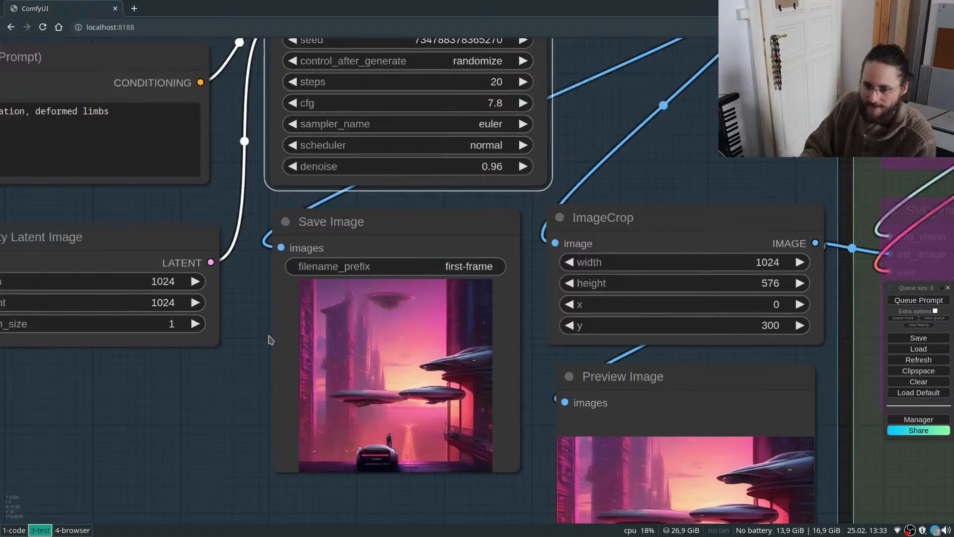
{"action": "scroll", "coordinate": [267, 336], "scroll_direction": "up", "scroll_amount": 5}
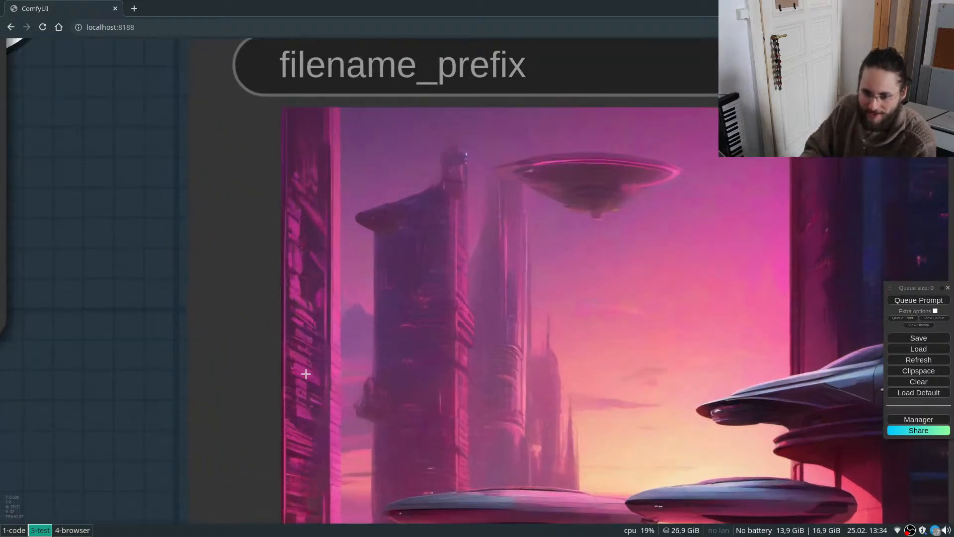
{"action": "scroll", "coordinate": [391, 375], "scroll_direction": "up", "scroll_amount": 1}
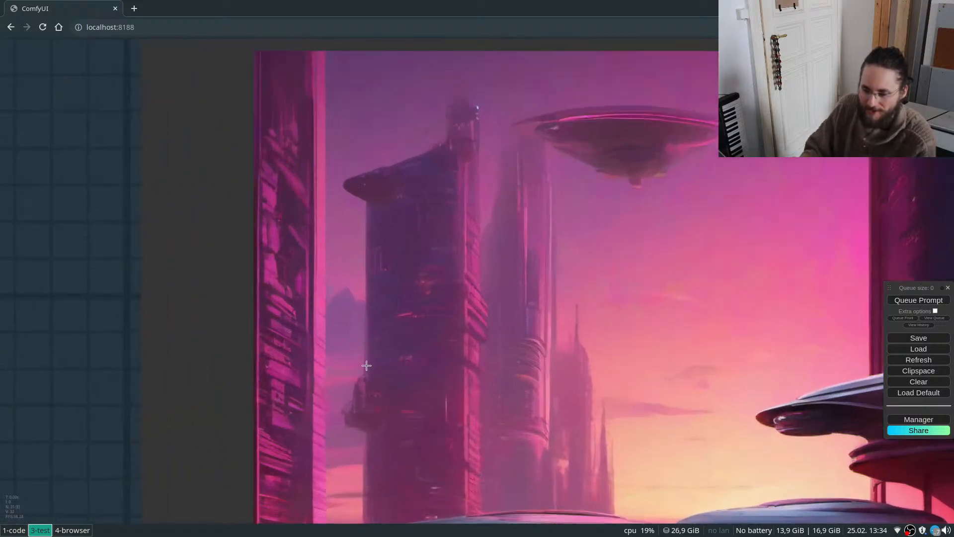
{"action": "scroll", "coordinate": [309, 307], "scroll_direction": "down", "scroll_amount": 3}
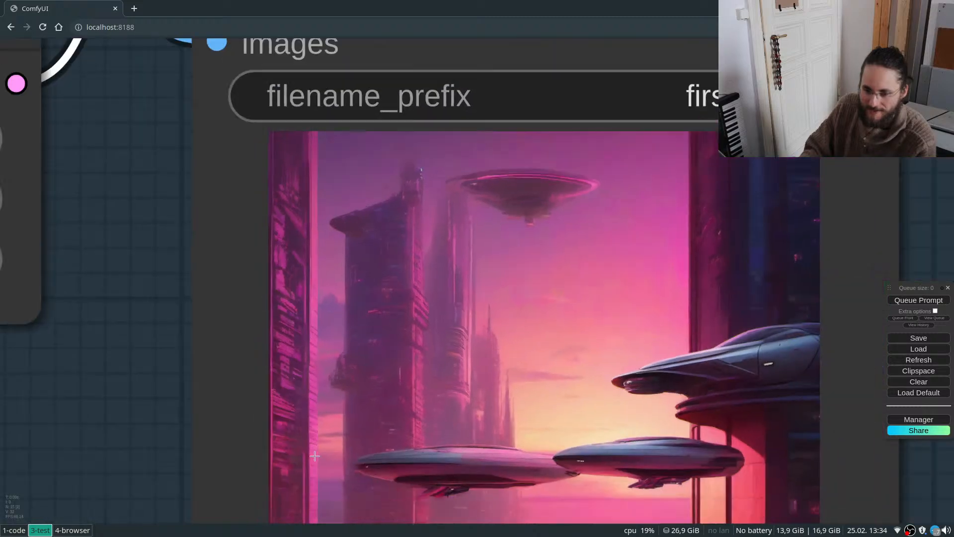
{"action": "scroll", "coordinate": [311, 453], "scroll_direction": "up", "scroll_amount": 2}
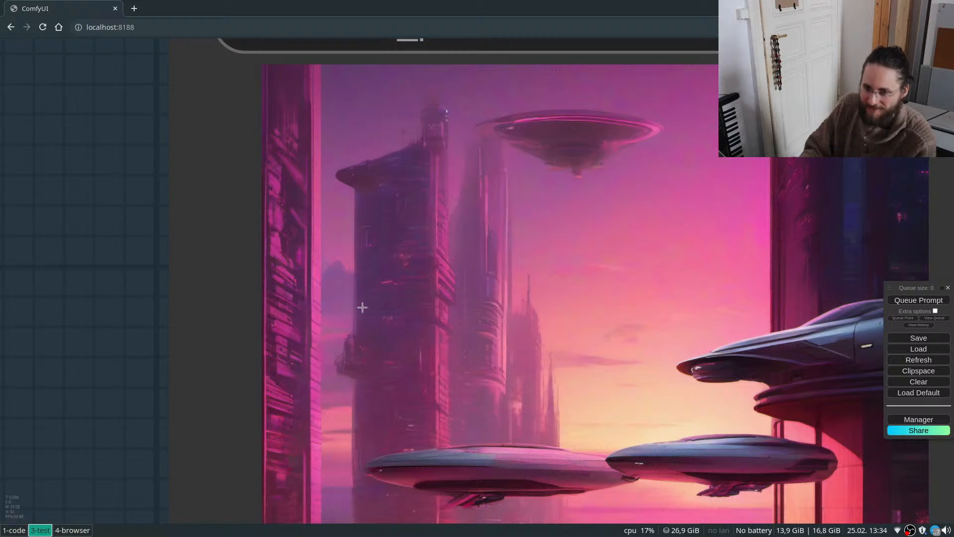
{"action": "scroll", "coordinate": [387, 342], "scroll_direction": "down", "scroll_amount": 6}
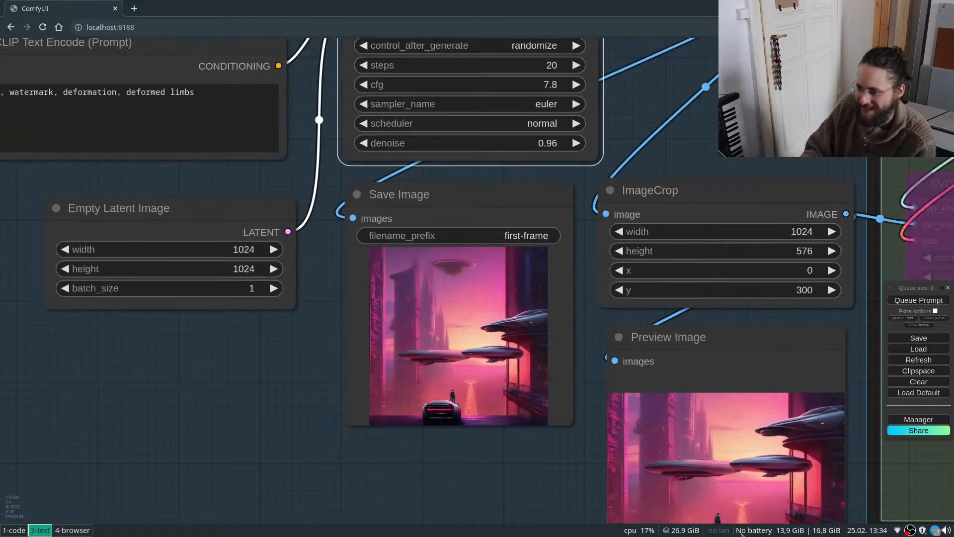
{"action": "scroll", "coordinate": [615, 458], "scroll_direction": "down", "scroll_amount": 3}
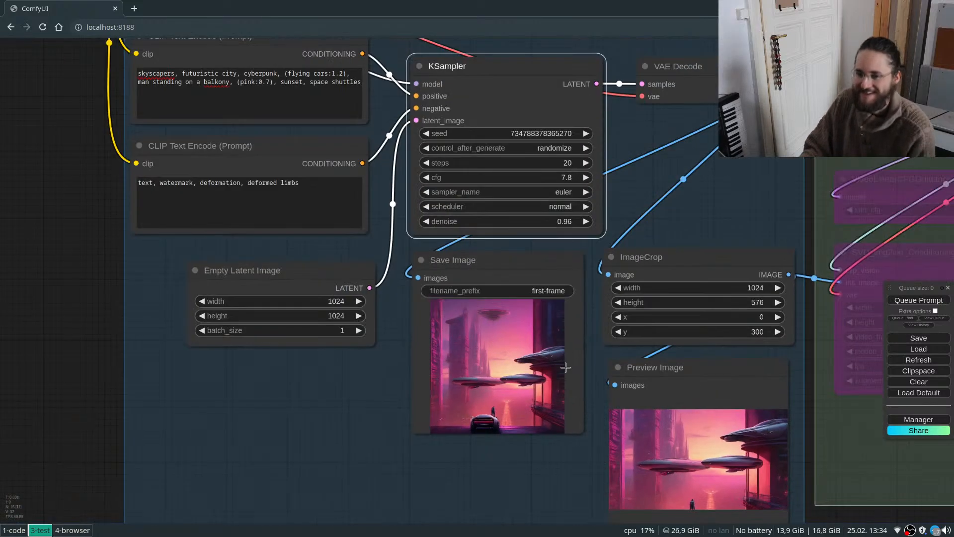
Set the KSampler's control_after_generate to increment.
{"action": "left_click", "coordinate": [559, 147]}
{"action": "left_click", "coordinate": [565, 153]}
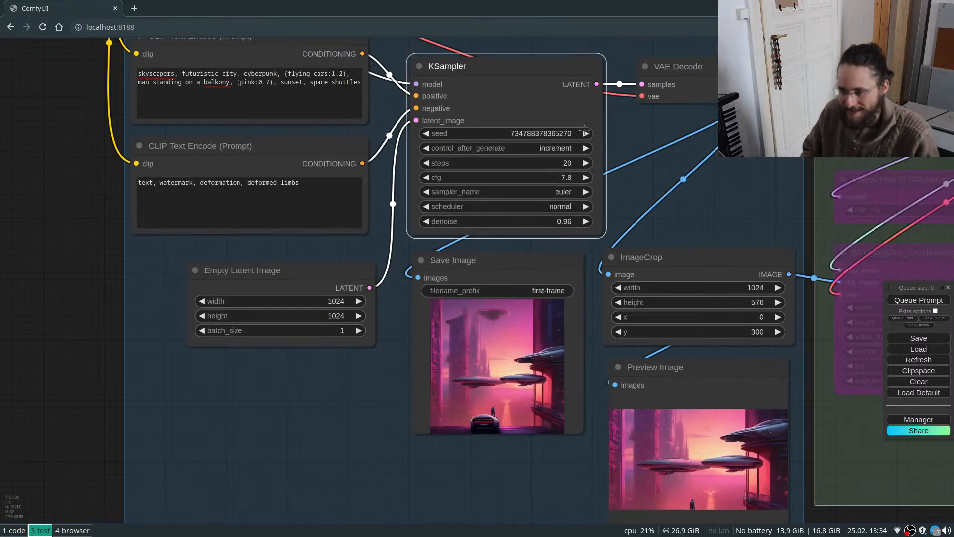
Append ", huge skyscrapers," to the end of the positive prompt.
{"action": "scroll", "coordinate": [653, 277], "scroll_direction": "down", "scroll_amount": 3}
{"action": "scroll", "coordinate": [574, 219], "scroll_direction": "up", "scroll_amount": 3}
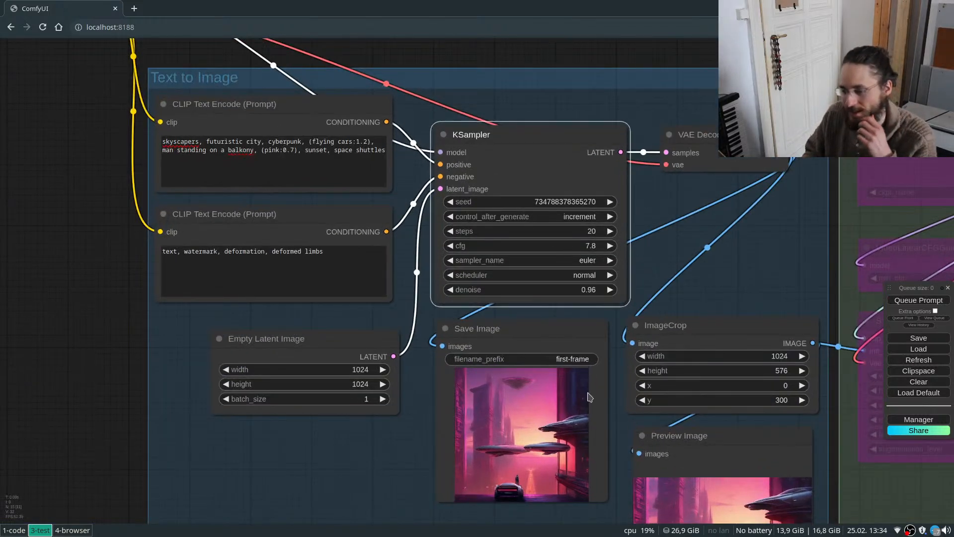
{"action": "scroll", "coordinate": [661, 462], "scroll_direction": "down", "scroll_amount": 2}
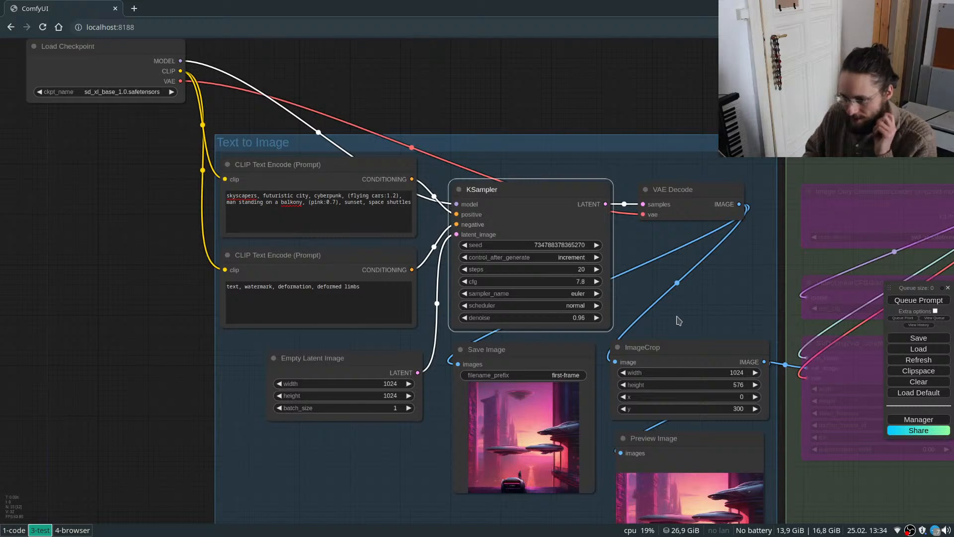
{"action": "left_click", "coordinate": [340, 212]}
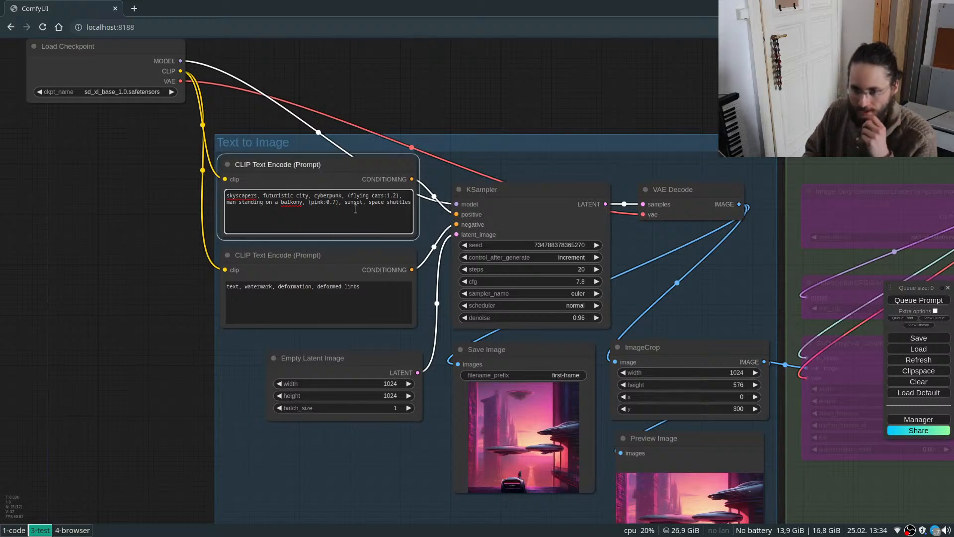
{"action": "type", "text": ", "}
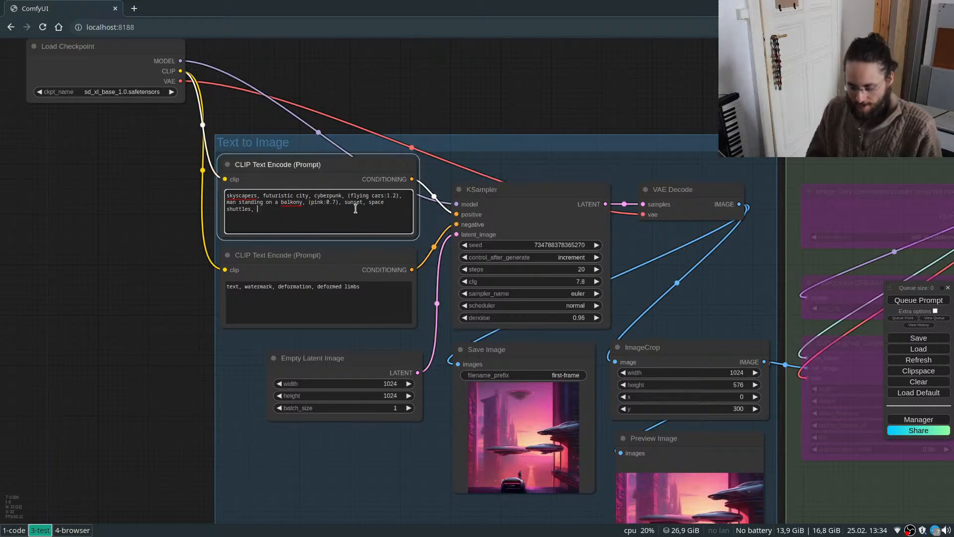
{"action": "type", "text": "huge scr"}
{"action": "key", "text": "BackSpace"}
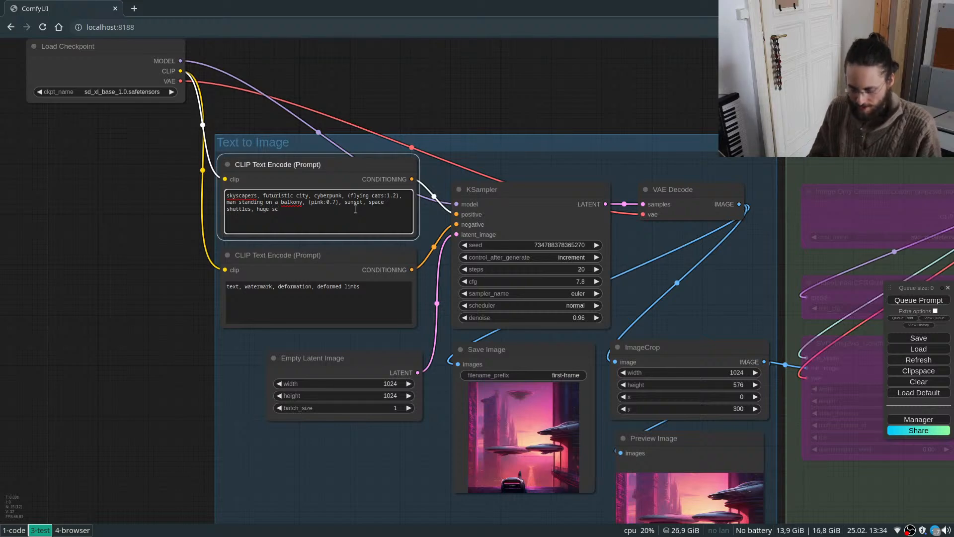
{"action": "type", "text": "yscrapers, bl"}
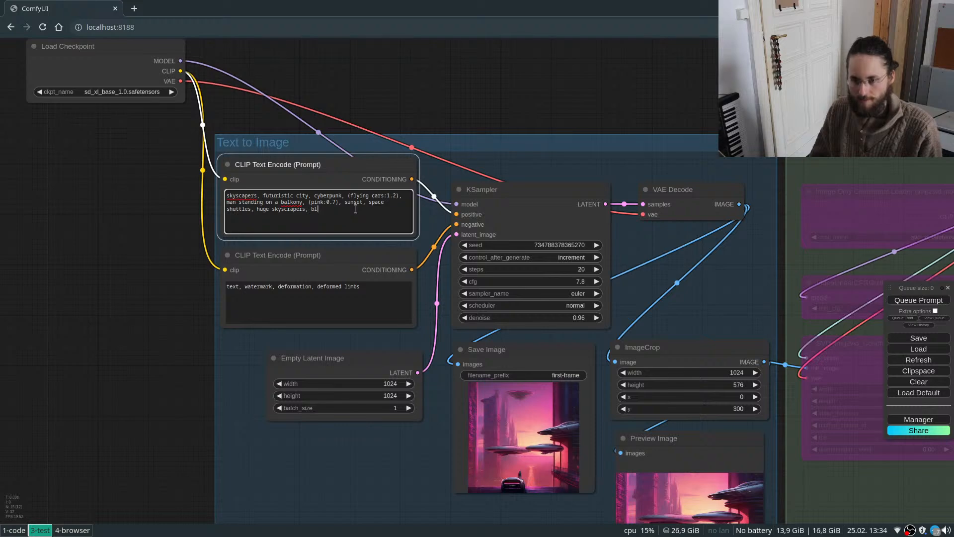
{"action": "type", "text": "ack ui"}
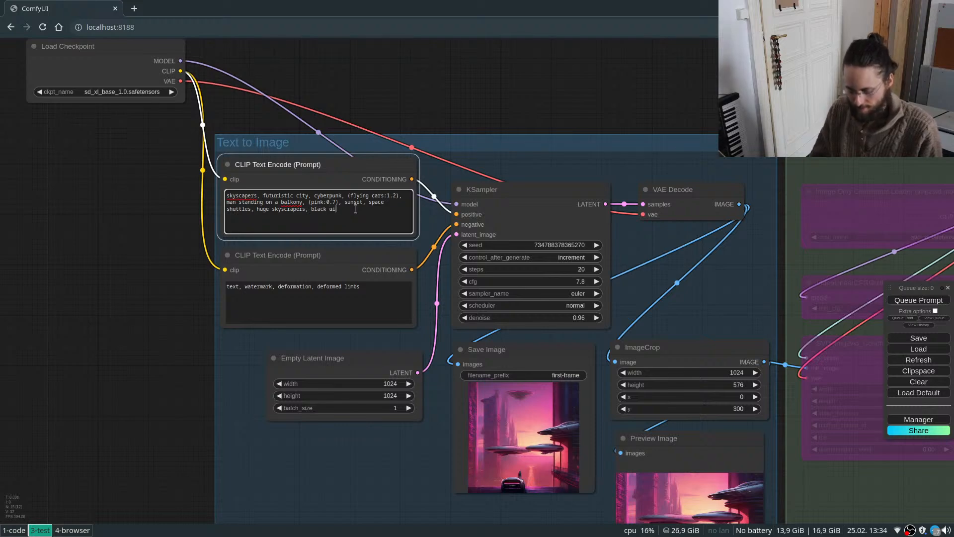
{"action": "key", "text": "BackSpace"}
{"action": "key", "text": "BackSpace"}
{"action": "key", "text": "BackSpace"}
{"action": "key", "text": "BackSpace"}
{"action": "key", "text": "BackSpace"}
{"action": "key", "text": "BackSpace"}
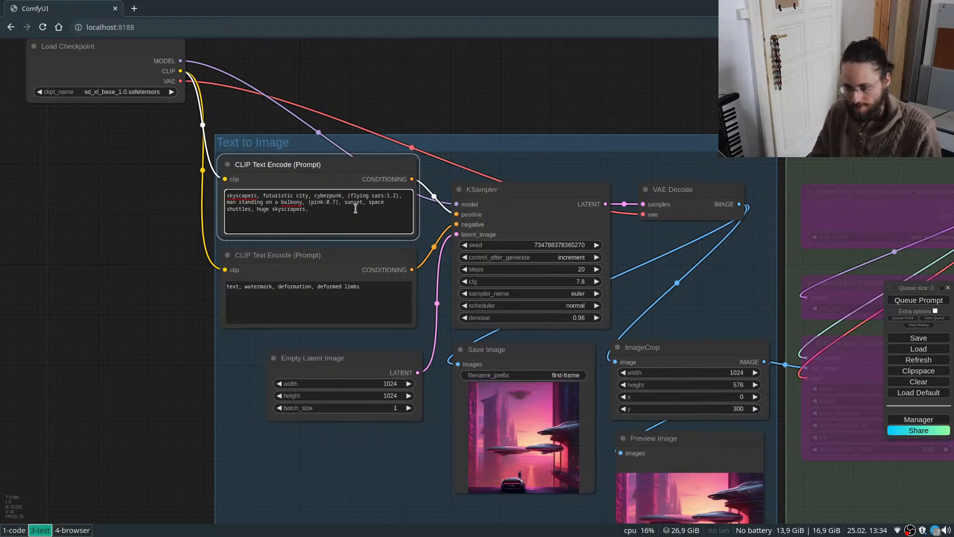
{"action": "type", "text": "metal sih"}
{"action": "key", "text": "BackSpace"}
{"action": "key", "text": "BackSpace"}
{"action": "key", "text": "BackSpace"}
{"action": "key", "text": "BackSpace"}
{"action": "key", "text": "BackSpace"}
{"action": "key", "text": "BackSpace"}
{"action": "key", "text": "BackSpace"}
{"action": "key", "text": "BackSpace"}
{"action": "key", "text": "BackSpace"}
Add "shiny buildings" to the end of the positive prompt and lower the weight of "pink" to 0.3.
{"action": "type", "text": "shiny buildings"}
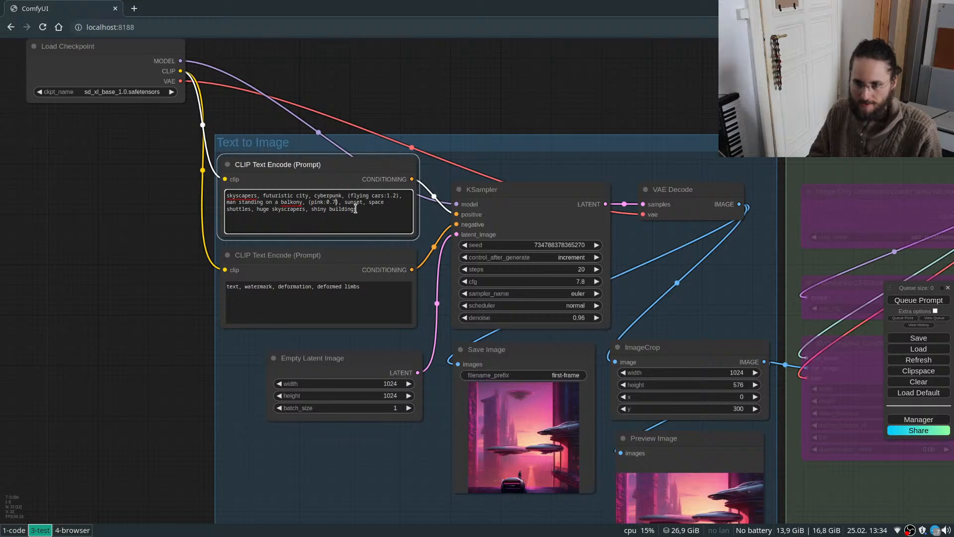
{"action": "key", "text": "ctrl+Down"}
{"action": "key", "text": "ctrl+Down"}
{"action": "key", "text": "ctrl+Down"}
{"action": "key", "text": "ctrl+Down"}
{"action": "key", "text": "ctrl+Down"}
{"action": "key", "text": "ctrl+Down"}
{"action": "key", "text": "ctrl+Down"}
{"action": "key", "text": "ctrl+Down"}
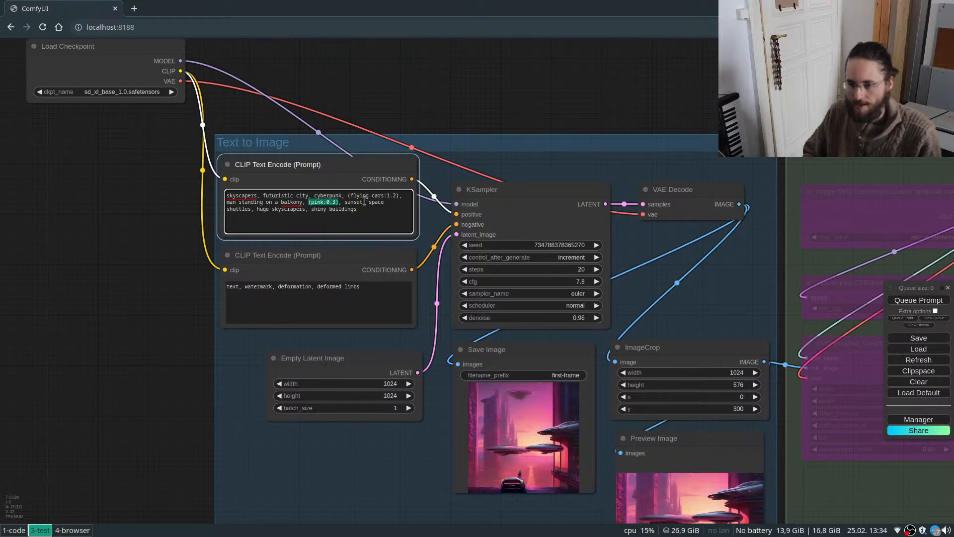
Append ", dense city, city skyline" to the positive prompt and queue the prompt to generate a new image.
{"action": "left_click", "coordinate": [368, 211]}
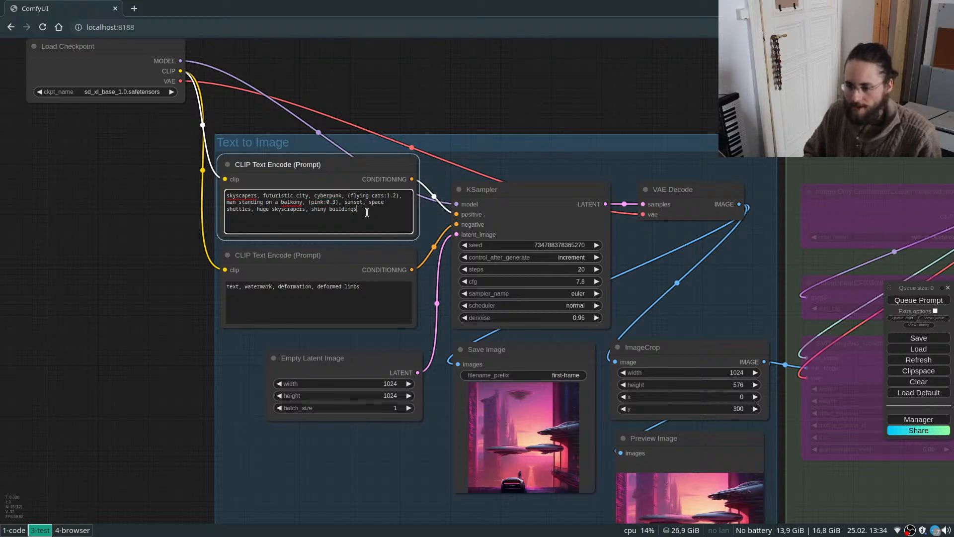
{"action": "type", "text": ", dense population"}
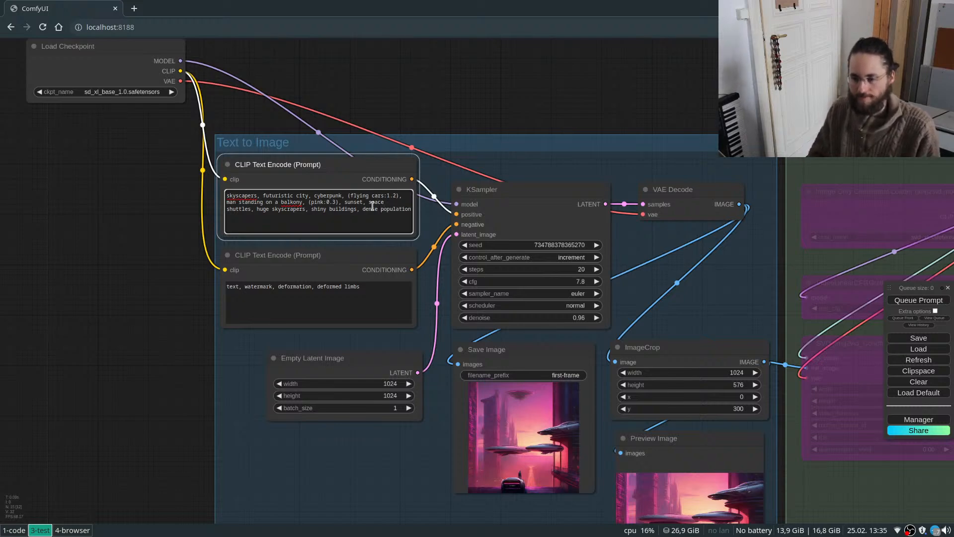
{"action": "key", "text": "ctrl+z"}
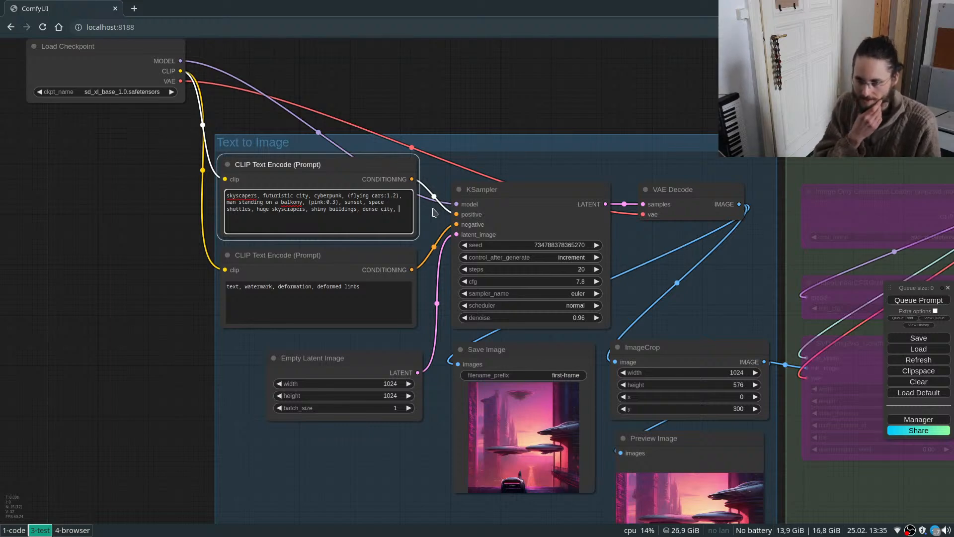
{"action": "type", "text": "skyline"}
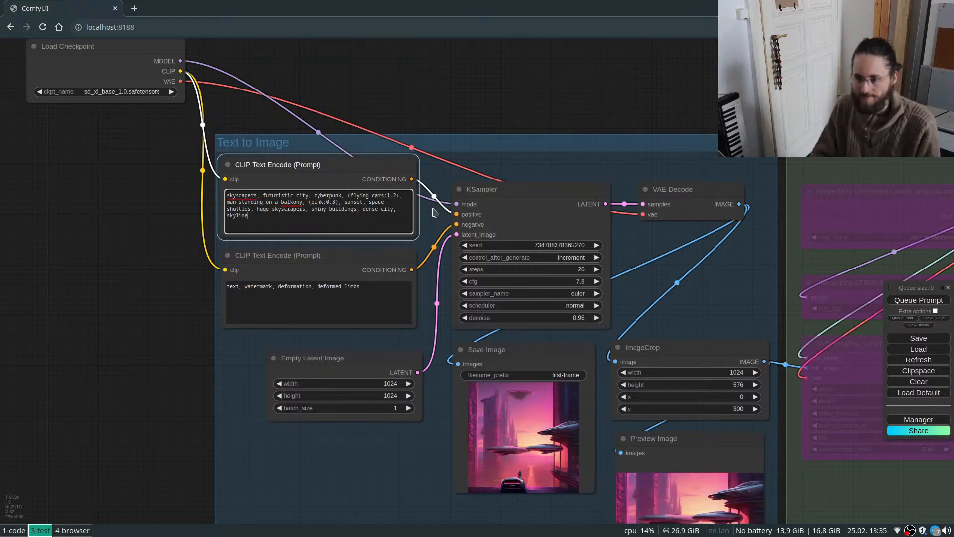
{"action": "type", "text": "city"}
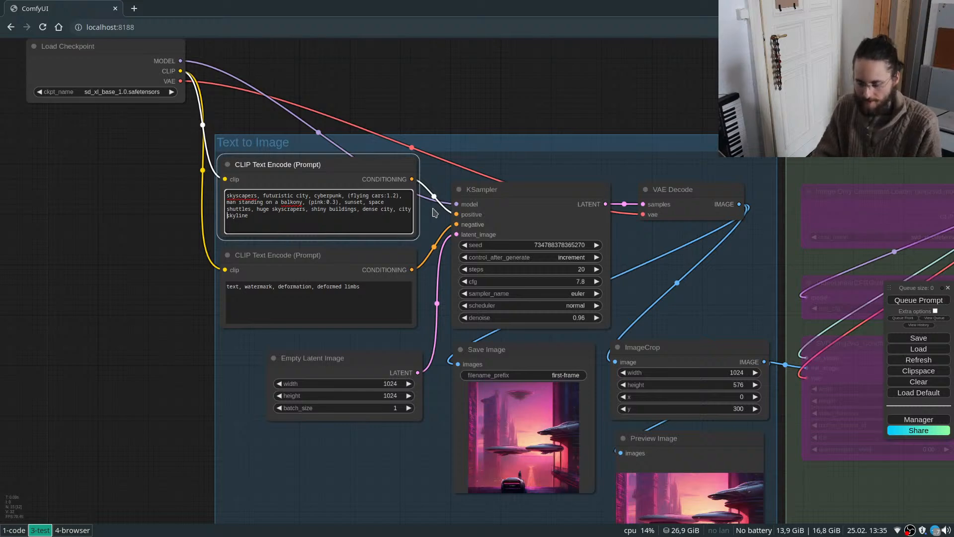
{"action": "left_click", "coordinate": [922, 301]}
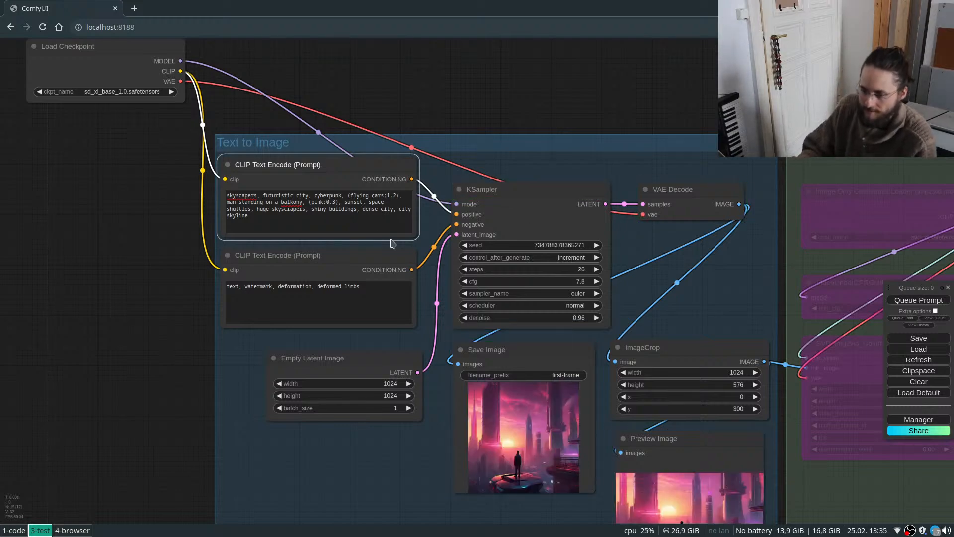
Examine the new image in the Save Image node and its cropped version in the Preview Image node up close.
{"action": "scroll", "coordinate": [381, 270], "scroll_direction": "down", "scroll_amount": 2}
{"action": "scroll", "coordinate": [397, 273], "scroll_direction": "down", "scroll_amount": 1}
{"action": "scroll", "coordinate": [621, 482], "scroll_direction": "up", "scroll_amount": 8}
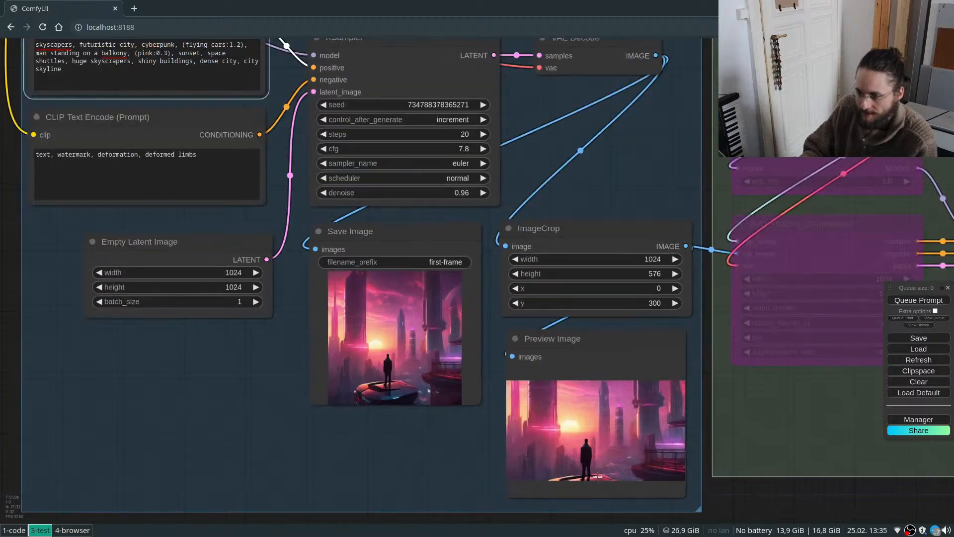
{"action": "scroll", "coordinate": [609, 473], "scroll_direction": "up", "scroll_amount": 4}
{"action": "scroll", "coordinate": [315, 335], "scroll_direction": "down", "scroll_amount": 2}
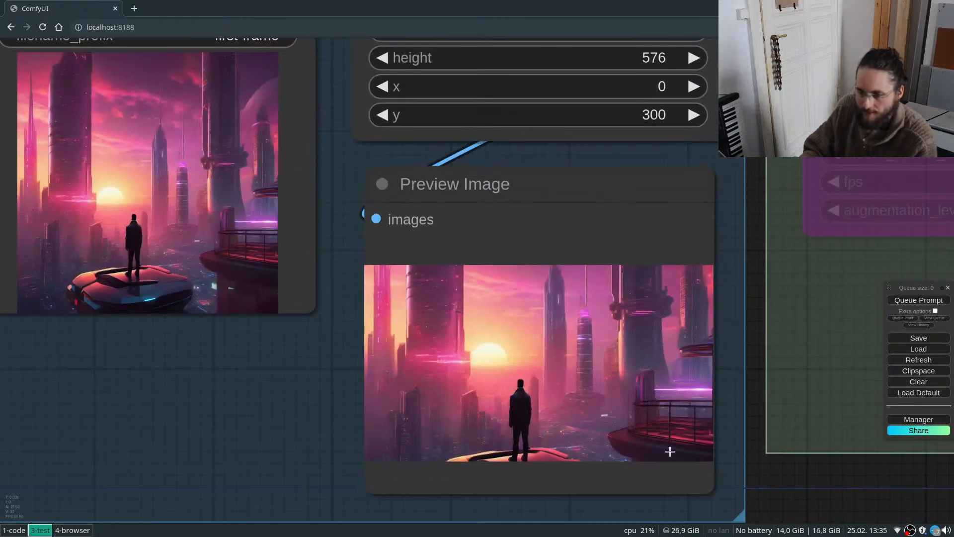
{"action": "scroll", "coordinate": [616, 464], "scroll_direction": "down", "scroll_amount": 3}
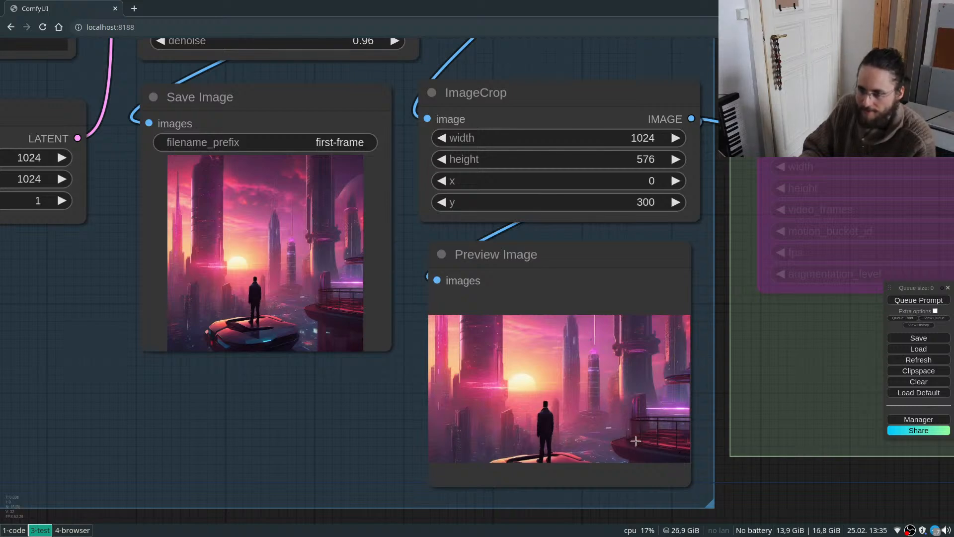
{"action": "scroll", "coordinate": [560, 439], "scroll_direction": "down", "scroll_amount": 3}
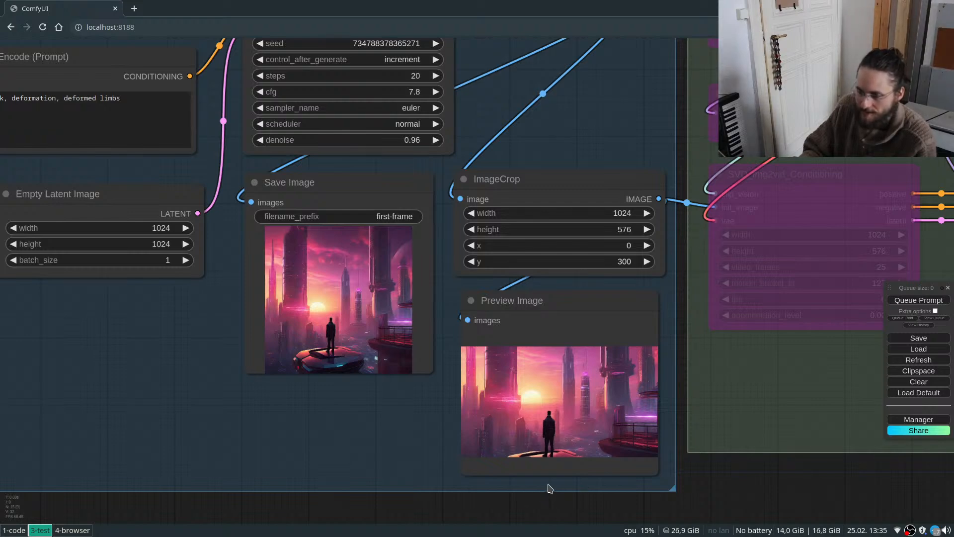
{"action": "scroll", "coordinate": [607, 481], "scroll_direction": "down", "scroll_amount": 5}
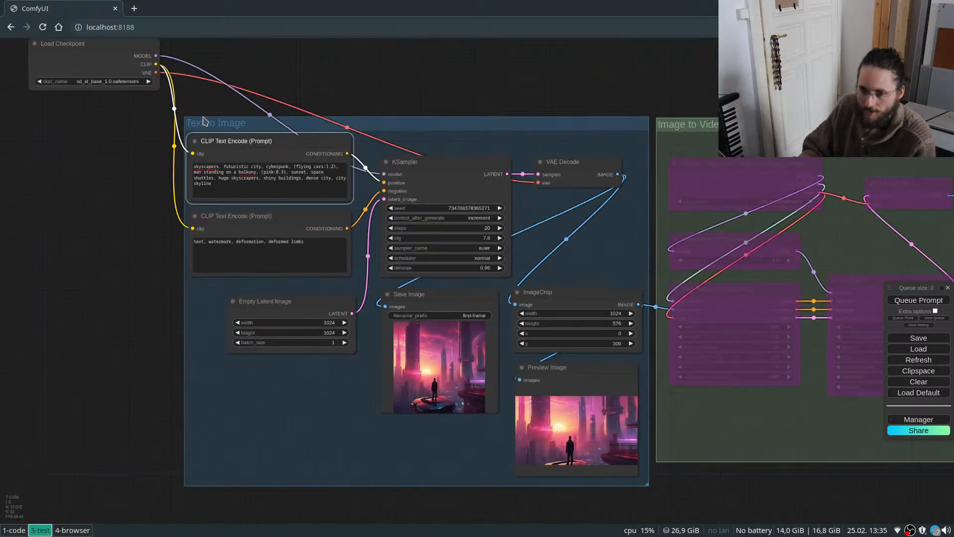
Raise the weight of "flying cars" in the positive prompt to 1.6.
{"action": "scroll", "coordinate": [202, 120], "scroll_direction": "up", "scroll_amount": 4}
{"action": "left_click", "coordinate": [370, 190]}
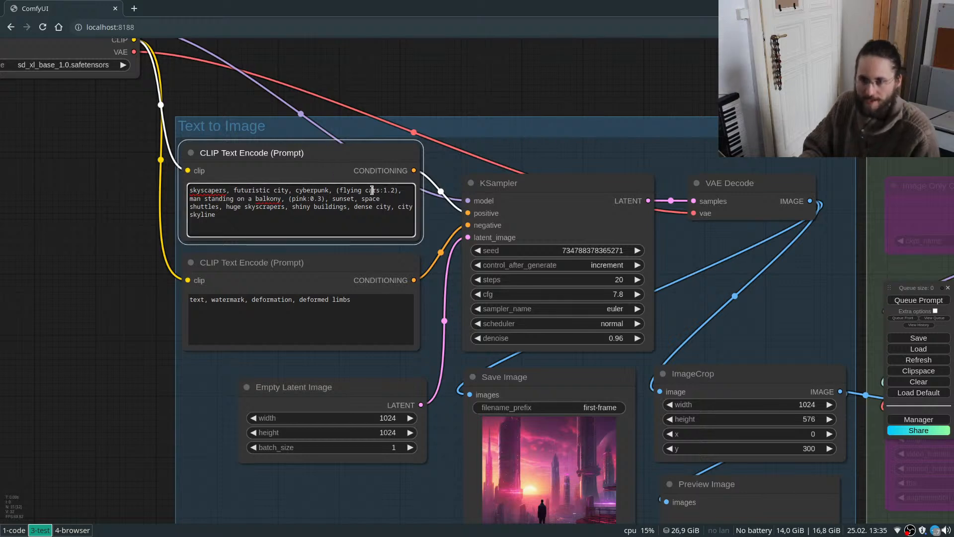
{"action": "key", "text": "ctrl+Up"}
{"action": "key", "text": "ctrl+Up"}
{"action": "key", "text": "ctrl+Up"}
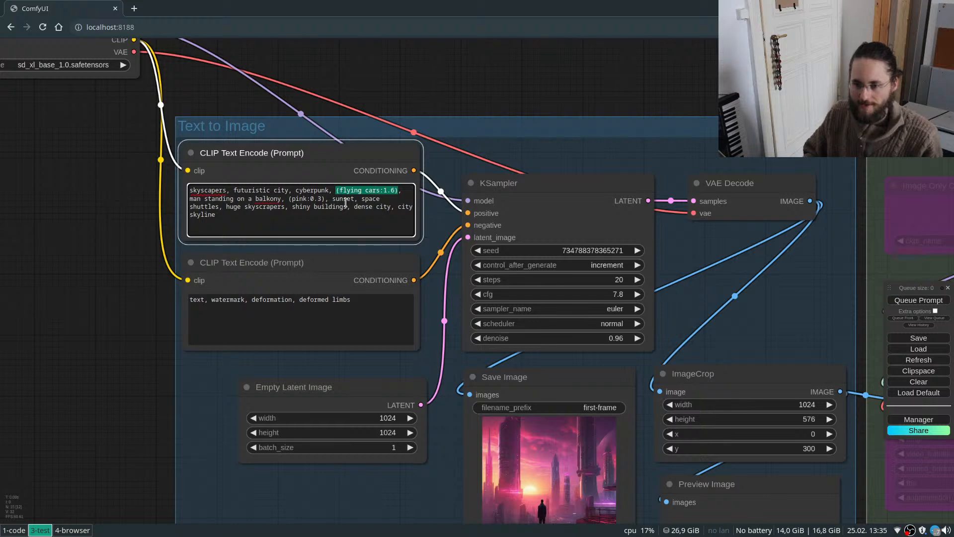
Append ", traffic" to the end of the positive prompt and queue the prompt to generate a new image.
{"action": "left_click", "coordinate": [325, 215]}
{"action": "type", "text": ", traffic"}
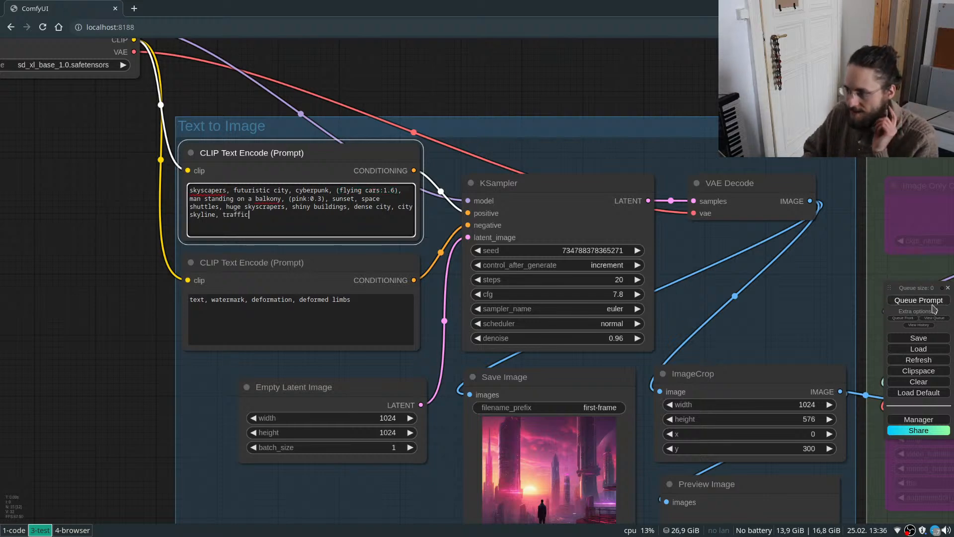
{"action": "left_click", "coordinate": [889, 301]}
{"action": "scroll", "coordinate": [260, 111], "scroll_direction": "down", "scroll_amount": 2}
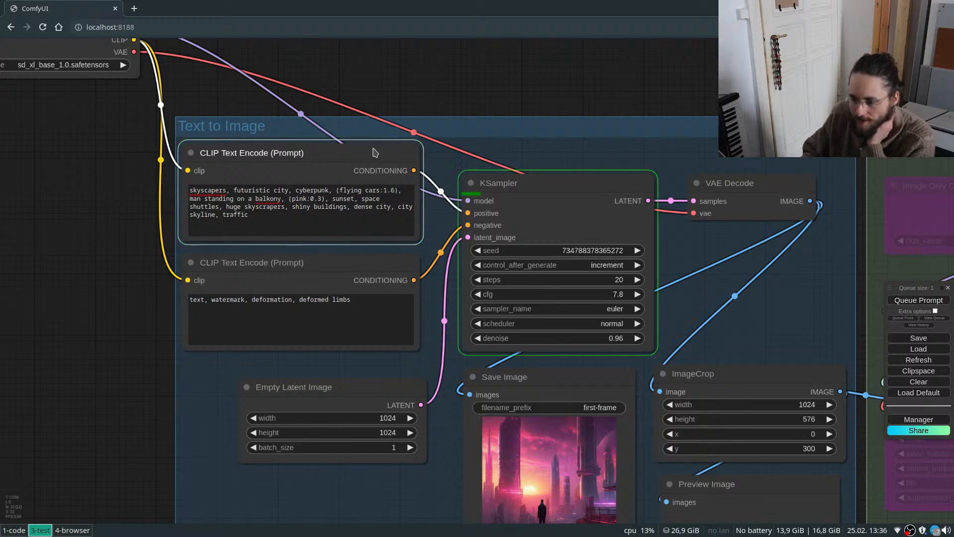
{"action": "scroll", "coordinate": [363, 194], "scroll_direction": "down", "scroll_amount": 3}
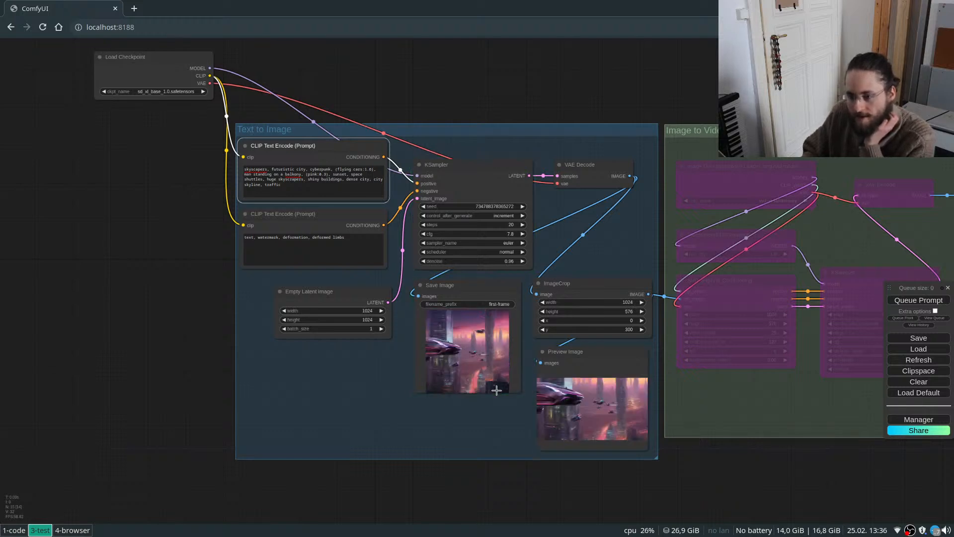
Inspect the generated image in the Save Image node up close and queue the unchanged prompt again for another variation.
{"action": "scroll", "coordinate": [485, 373], "scroll_direction": "up", "scroll_amount": 5}
{"action": "scroll", "coordinate": [487, 370], "scroll_direction": "up", "scroll_amount": 9}
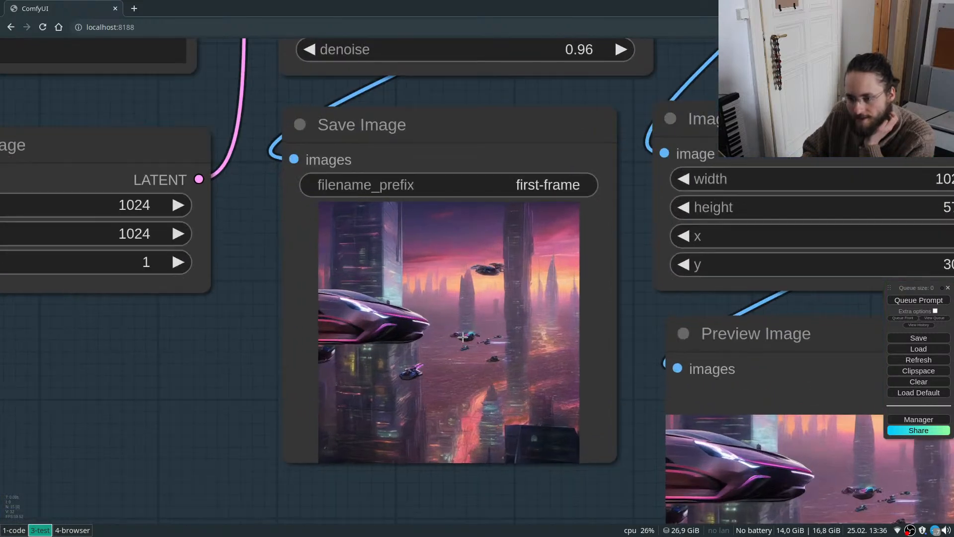
{"action": "scroll", "coordinate": [317, 308], "scroll_direction": "down", "scroll_amount": 9}
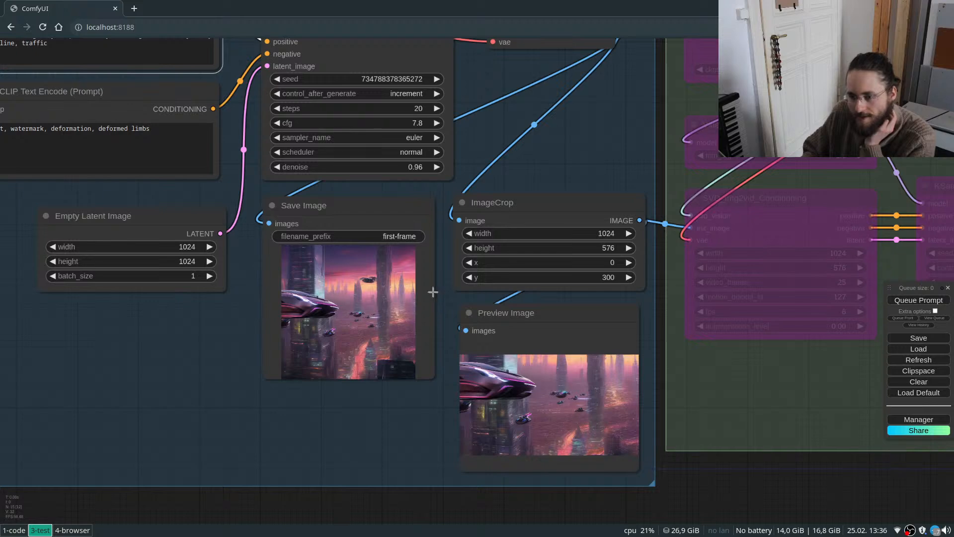
{"action": "scroll", "coordinate": [372, 327], "scroll_direction": "up", "scroll_amount": 4}
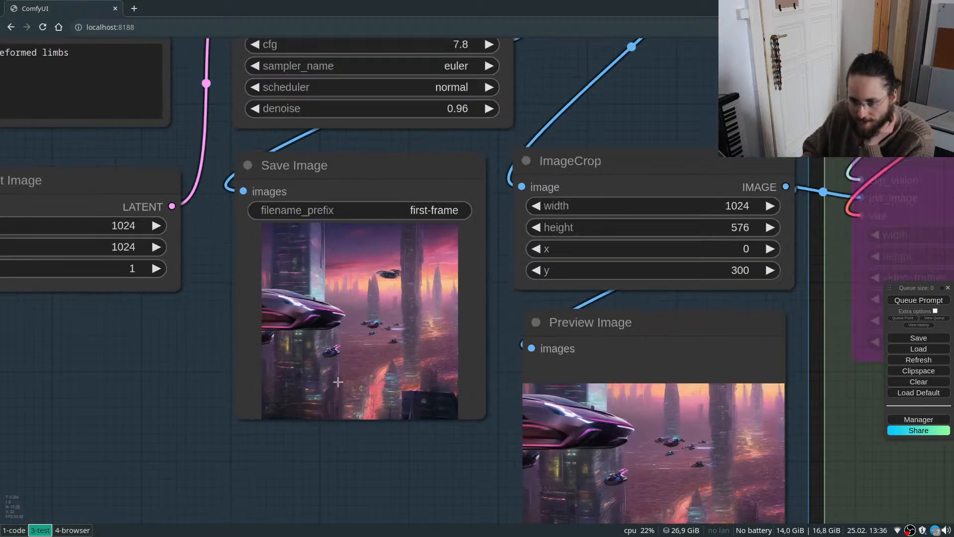
{"action": "scroll", "coordinate": [372, 387], "scroll_direction": "down", "scroll_amount": 1}
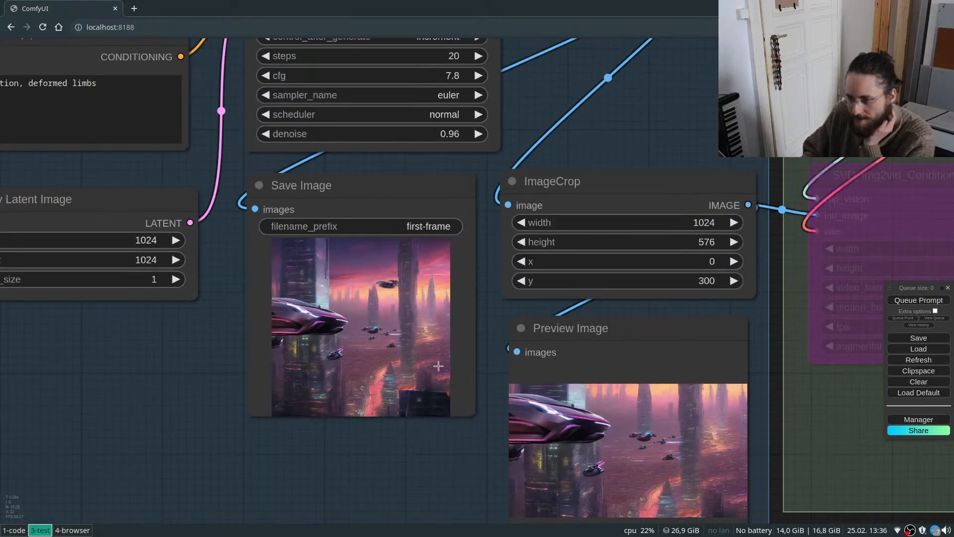
{"action": "scroll", "coordinate": [438, 366], "scroll_direction": "down", "scroll_amount": 3}
{"action": "left_click", "coordinate": [902, 300]}
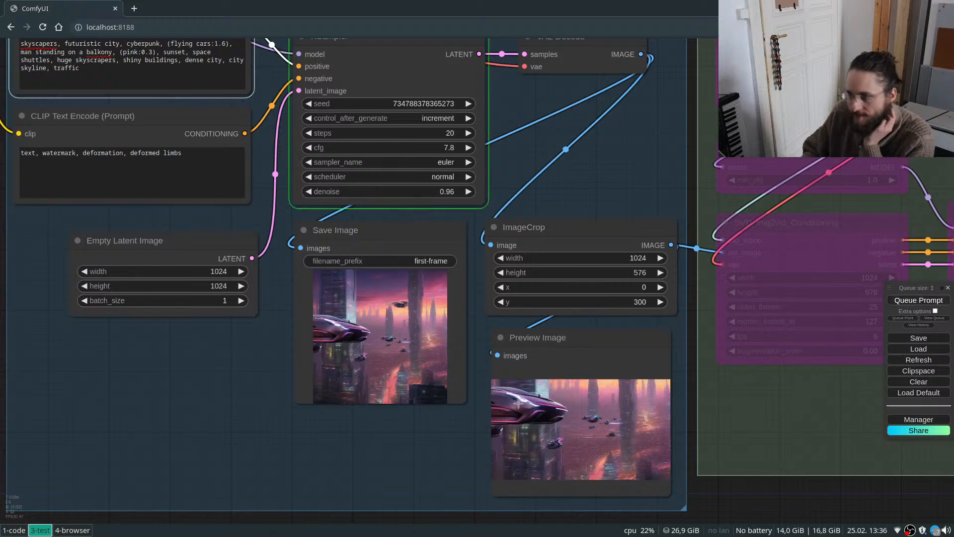
{"action": "scroll", "coordinate": [595, 431], "scroll_direction": "down", "scroll_amount": 4}
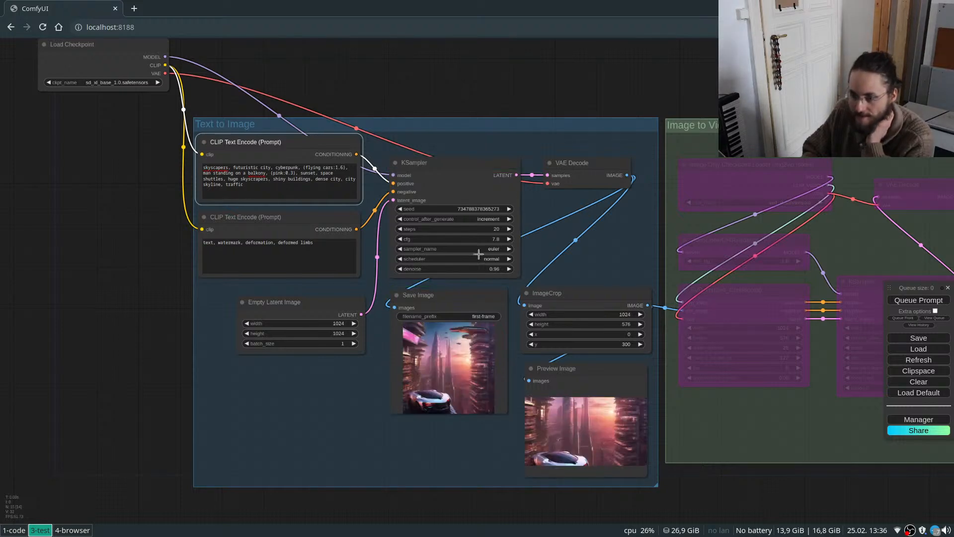
Compare the new full image with its cropped version in the Preview Image node and queue one more generation.
{"action": "scroll", "coordinate": [441, 396], "scroll_direction": "up", "scroll_amount": 10}
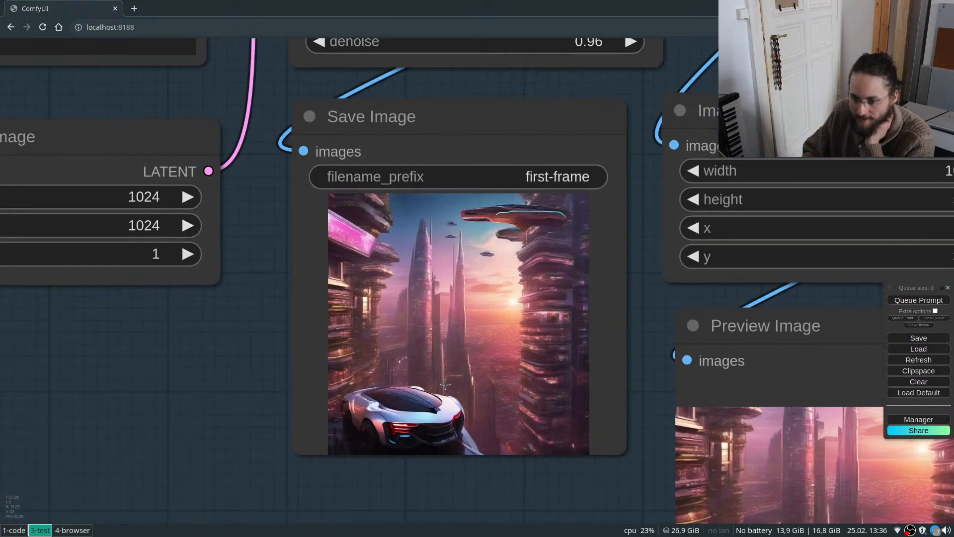
{"action": "scroll", "coordinate": [316, 333], "scroll_direction": "down", "scroll_amount": 3}
{"action": "scroll", "coordinate": [279, 339], "scroll_direction": "down", "scroll_amount": 2}
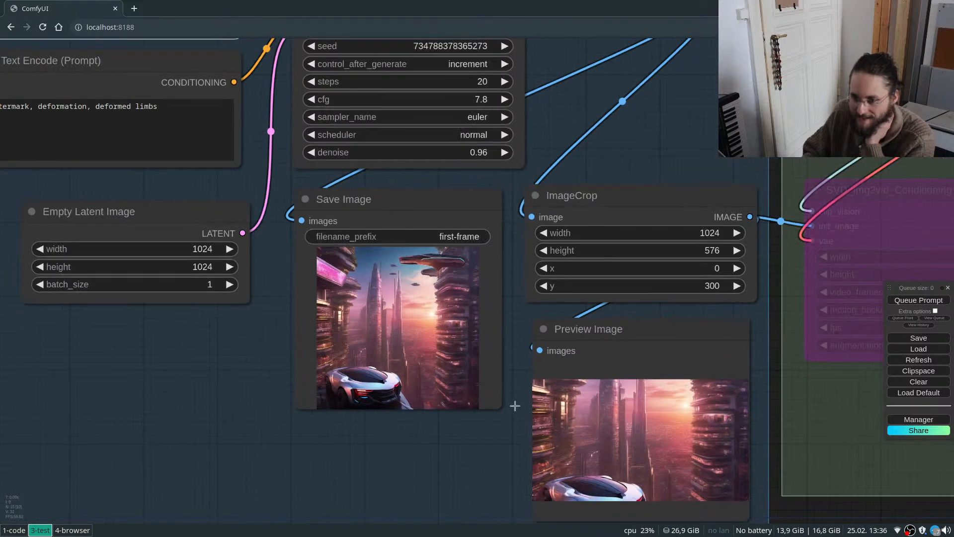
{"action": "scroll", "coordinate": [500, 428], "scroll_direction": "down", "scroll_amount": 2}
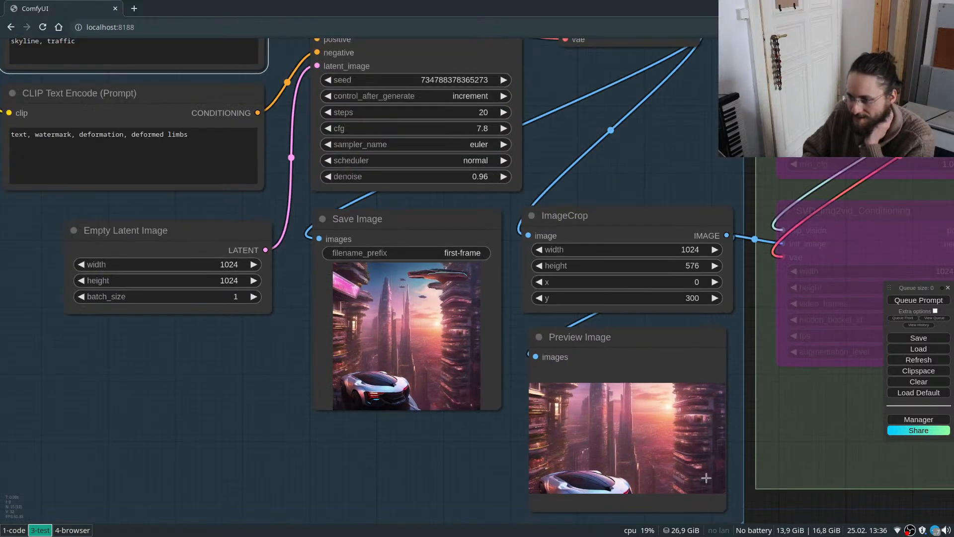
{"action": "scroll", "coordinate": [691, 457], "scroll_direction": "up", "scroll_amount": 5}
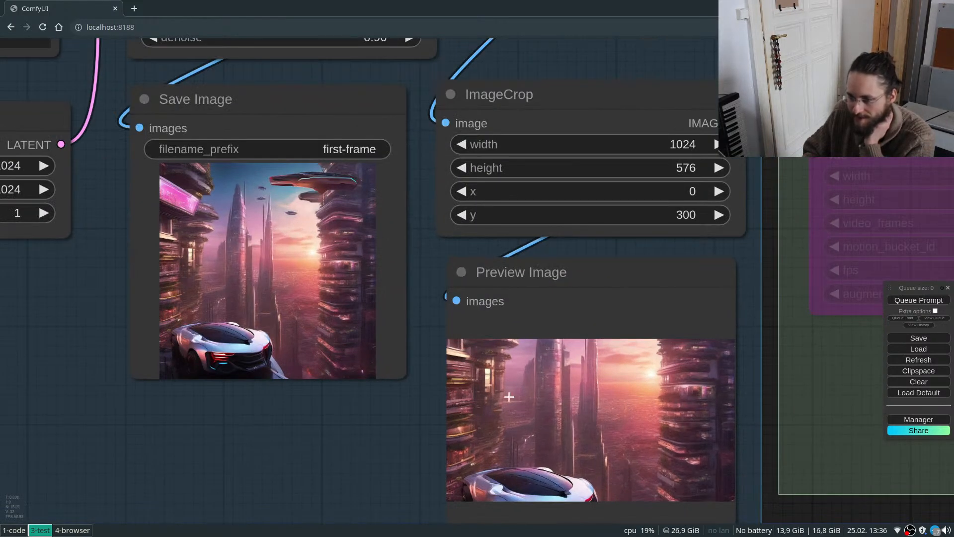
{"action": "left_click", "coordinate": [897, 300]}
{"action": "scroll", "coordinate": [557, 348], "scroll_direction": "down", "scroll_amount": 3}
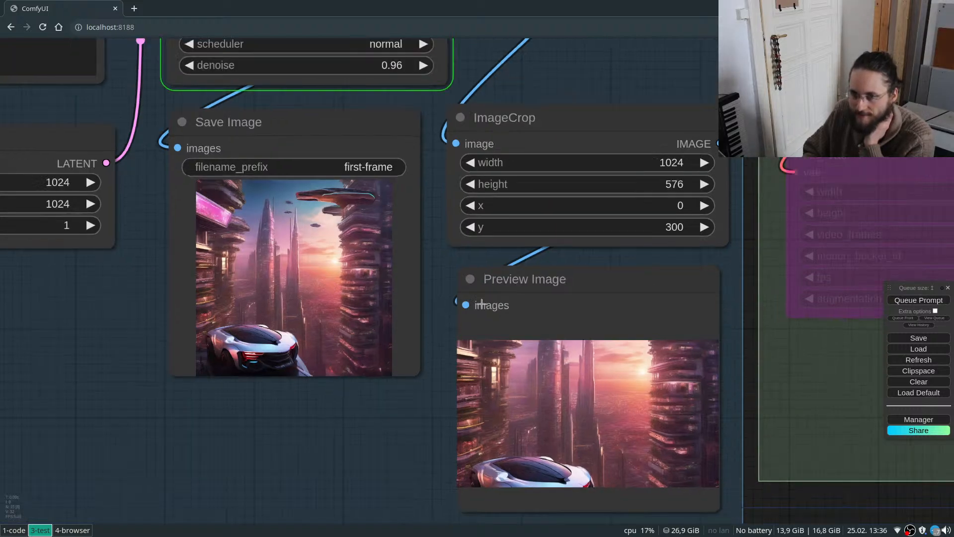
{"action": "scroll", "coordinate": [460, 420], "scroll_direction": "down", "scroll_amount": 2}
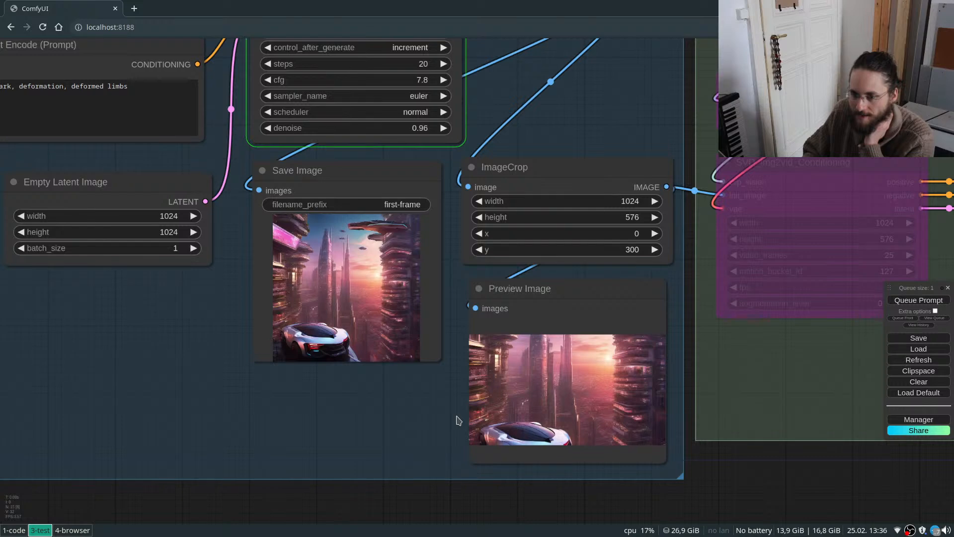
{"action": "scroll", "coordinate": [459, 420], "scroll_direction": "down", "scroll_amount": 5}
Examine the latest image in the Save Image node up close, checking the people, buildings and flying car.
{"action": "scroll", "coordinate": [458, 420], "scroll_direction": "up", "scroll_amount": 3}
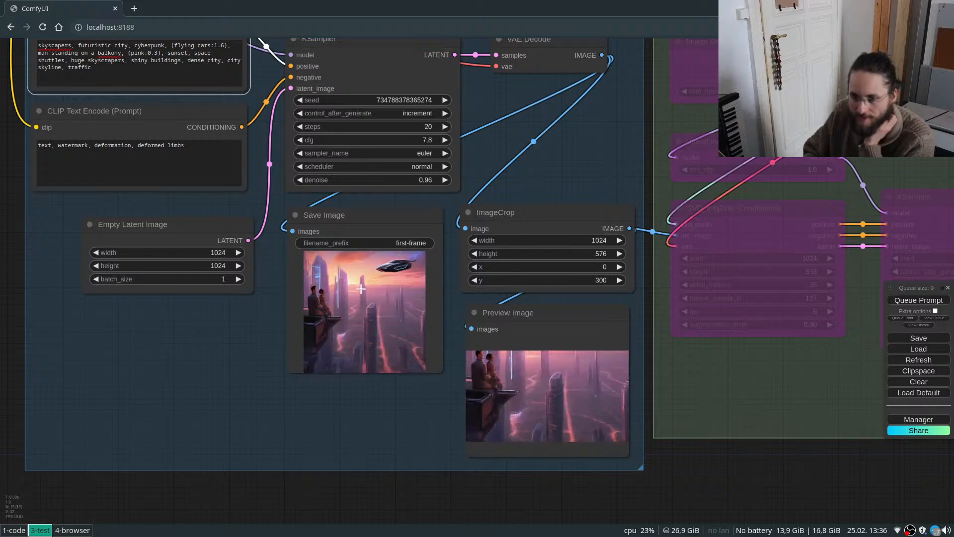
{"action": "scroll", "coordinate": [361, 288], "scroll_direction": "up", "scroll_amount": 12}
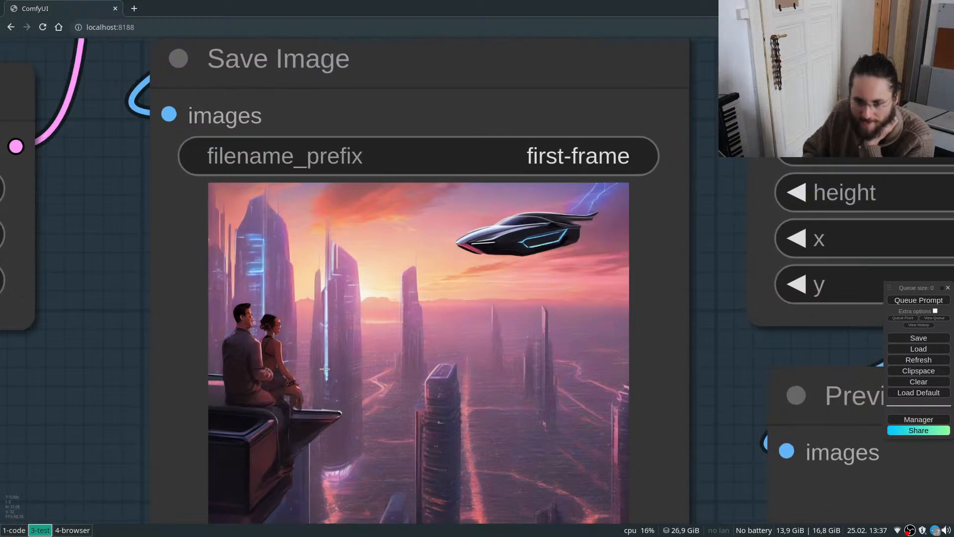
{"action": "scroll", "coordinate": [383, 312], "scroll_direction": "down", "scroll_amount": 10}
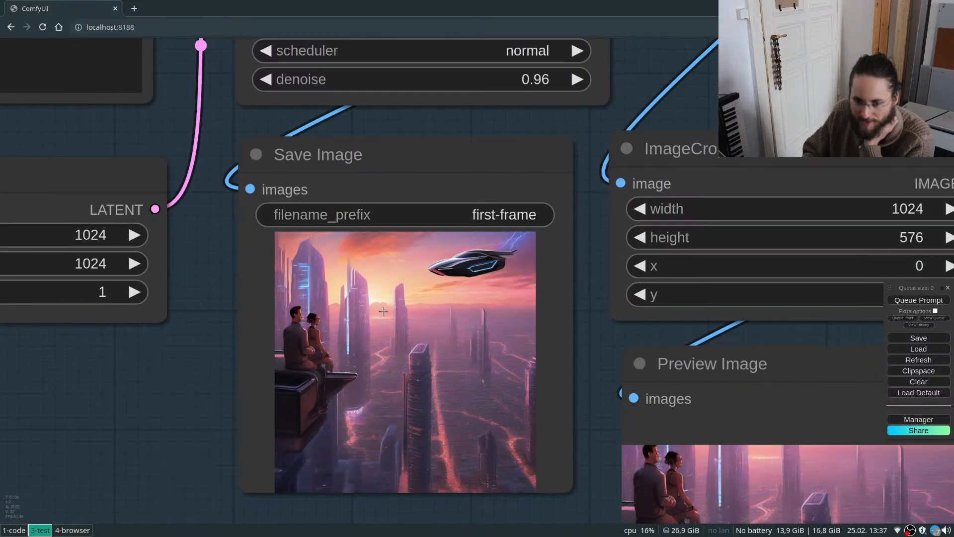
{"action": "scroll", "coordinate": [467, 317], "scroll_direction": "up", "scroll_amount": 8}
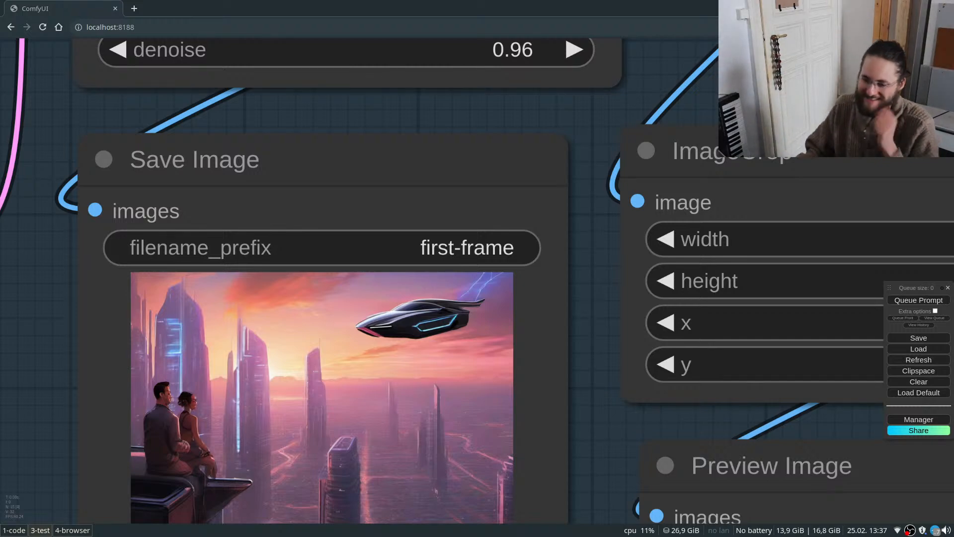
{"action": "scroll", "coordinate": [587, 358], "scroll_direction": "down", "scroll_amount": 5}
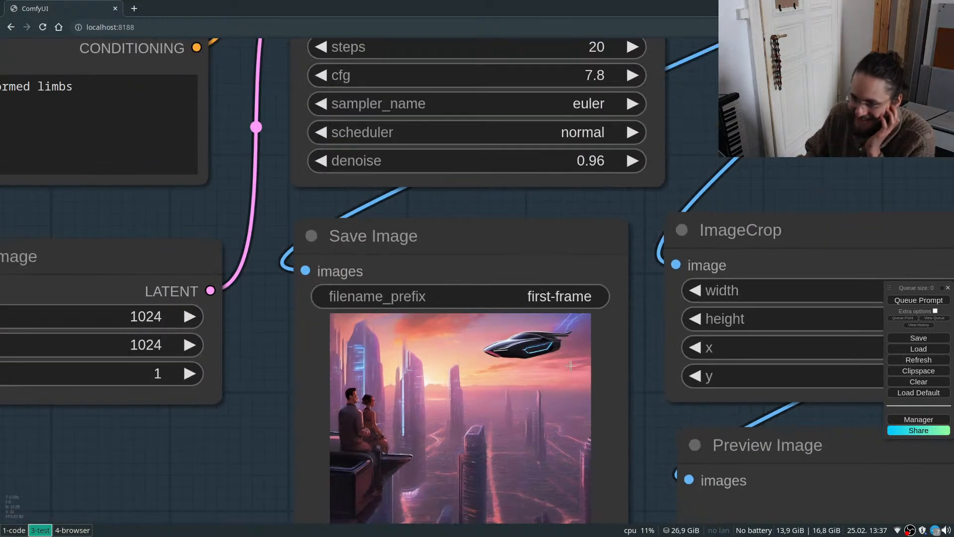
{"action": "scroll", "coordinate": [589, 413], "scroll_direction": "down", "scroll_amount": 4}
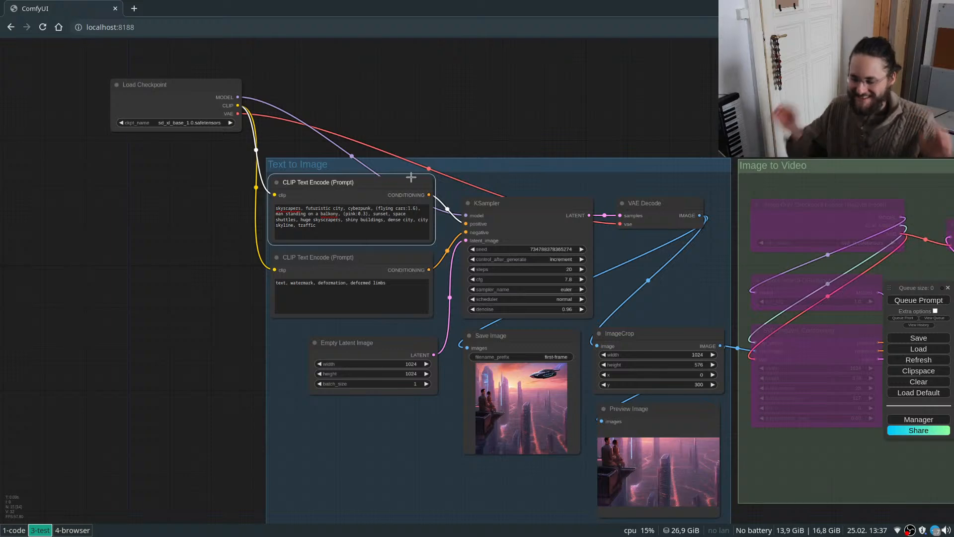
Append ", man in the foreground" to the end of the positive prompt.
{"action": "scroll", "coordinate": [356, 186], "scroll_direction": "up", "scroll_amount": 5}
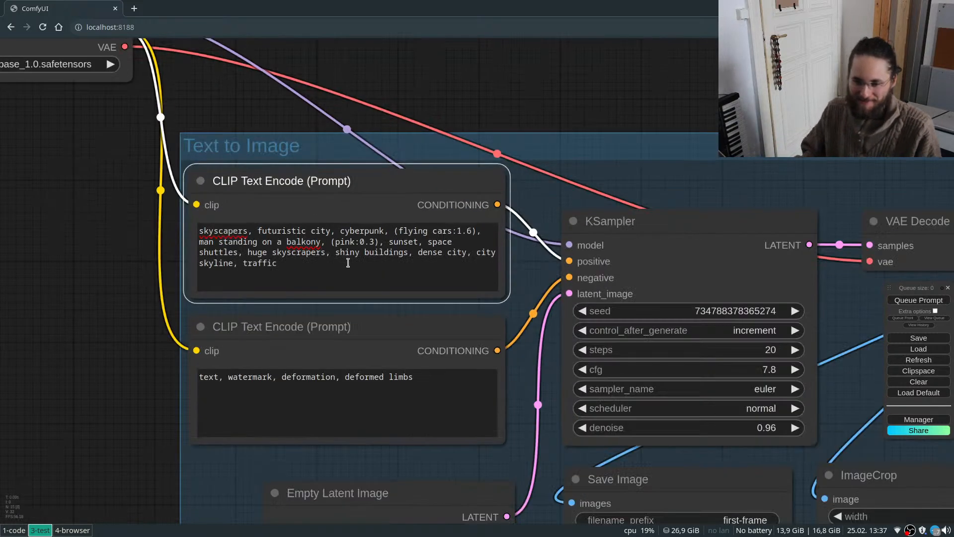
{"action": "left_click", "coordinate": [297, 243]}
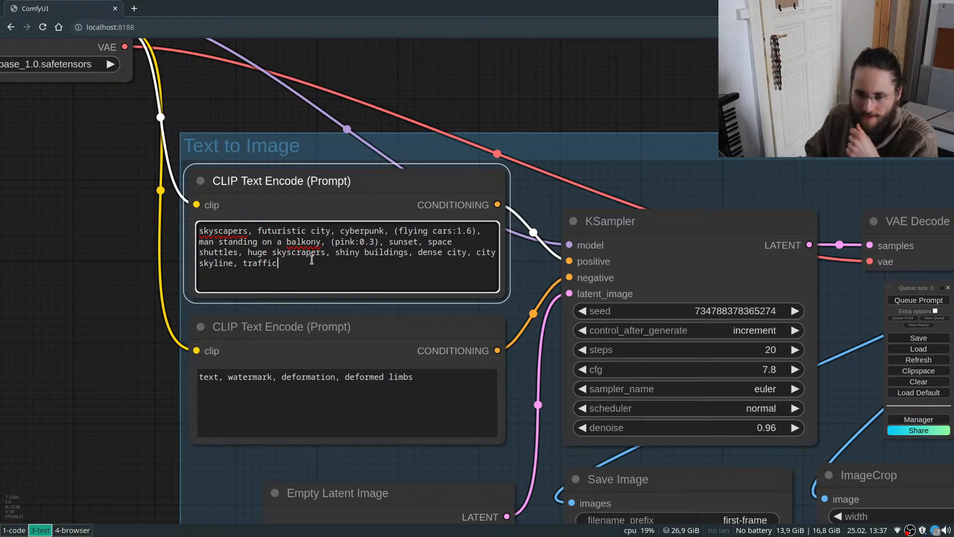
{"action": "type", "text": ", man in the"}
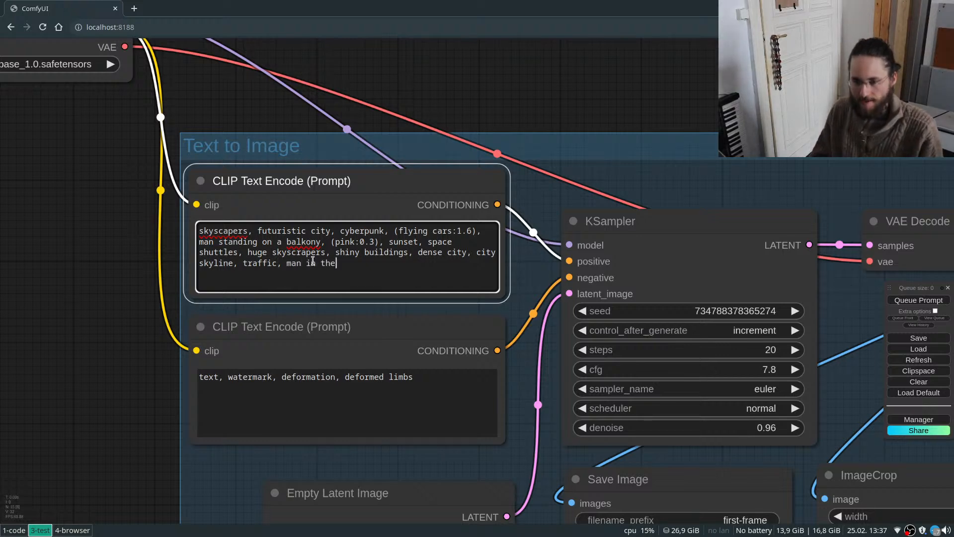
{"action": "type", "text": " foreground"}
{"action": "scroll", "coordinate": [193, 196], "scroll_direction": "down", "scroll_amount": 1}
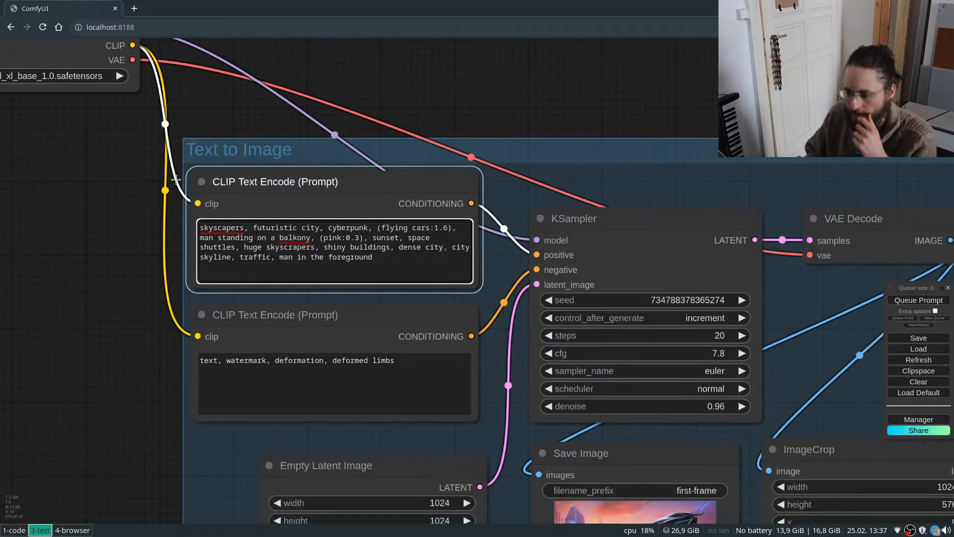
Change "dense city" to "dense buildings" in the positive prompt and queue the prompt to generate a new image.
{"action": "scroll", "coordinate": [193, 197], "scroll_direction": "down", "scroll_amount": 3}
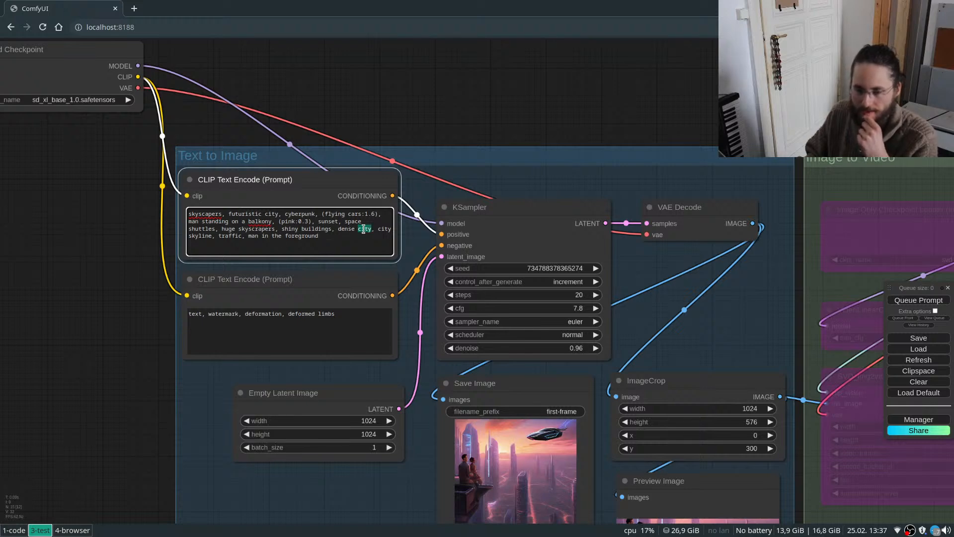
{"action": "type", "text": "buildings"}
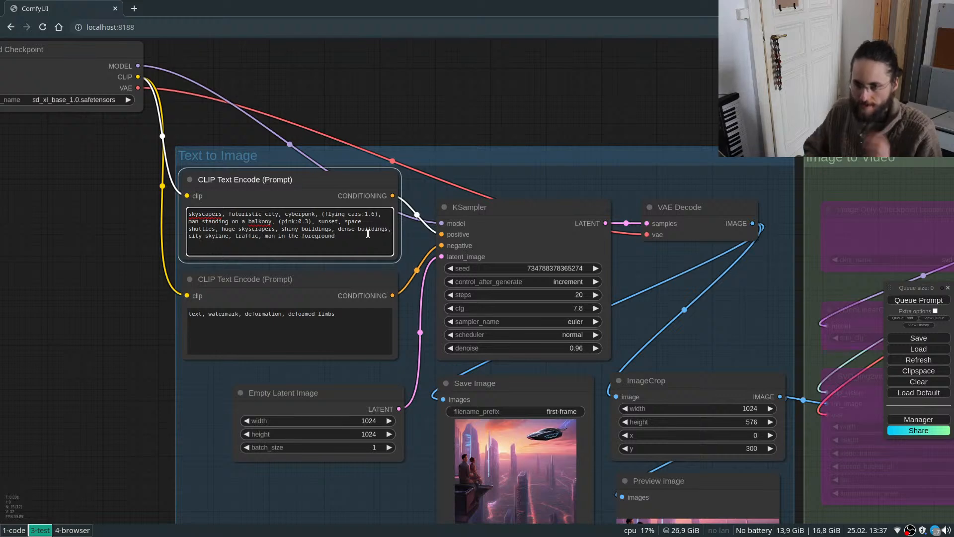
{"action": "key", "text": "ctrl+Return"}
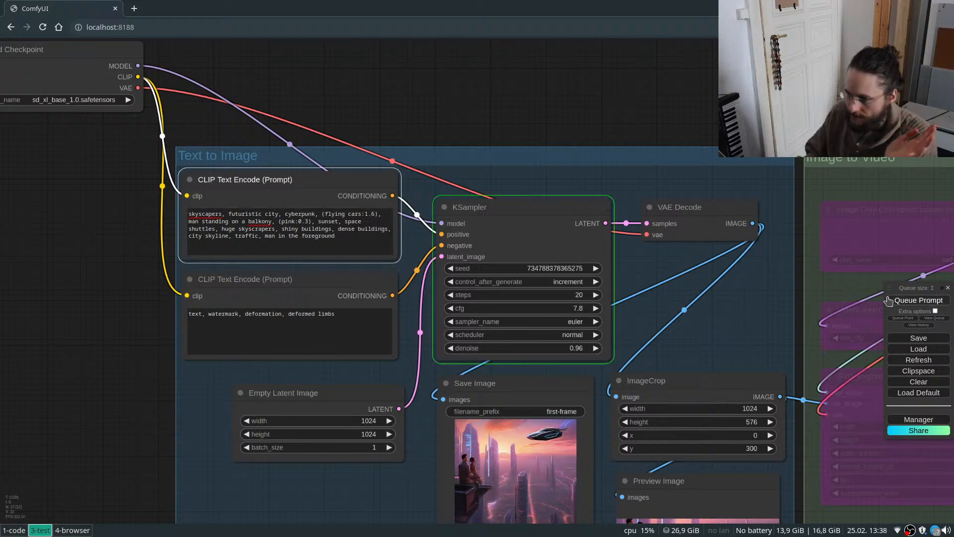
{"action": "scroll", "coordinate": [481, 148], "scroll_direction": "down", "scroll_amount": 2}
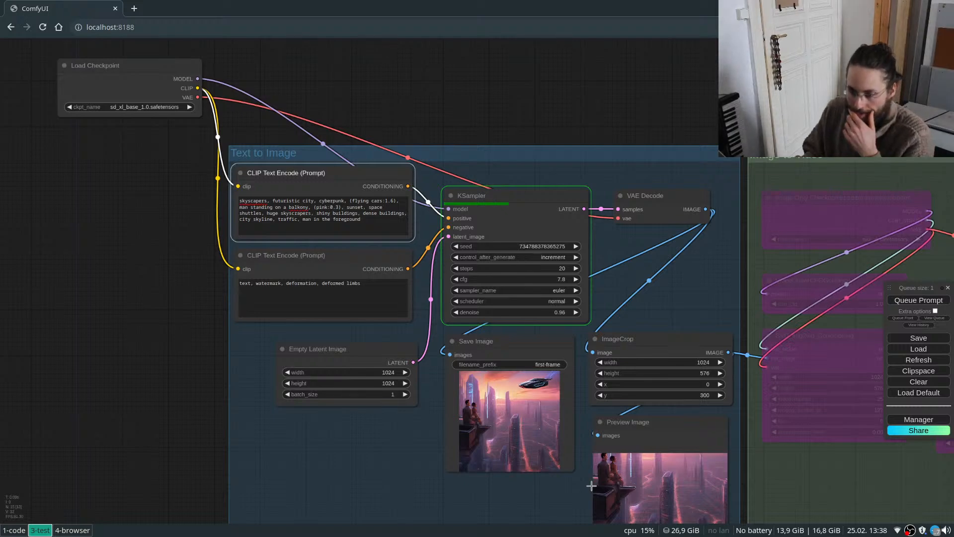
Switch the Load Checkpoint node's model to animagineXLV3_v30.safetensors and queue the prompt.
{"action": "scroll", "coordinate": [575, 488], "scroll_direction": "up", "scroll_amount": 1}
{"action": "scroll", "coordinate": [559, 497], "scroll_direction": "up", "scroll_amount": 2}
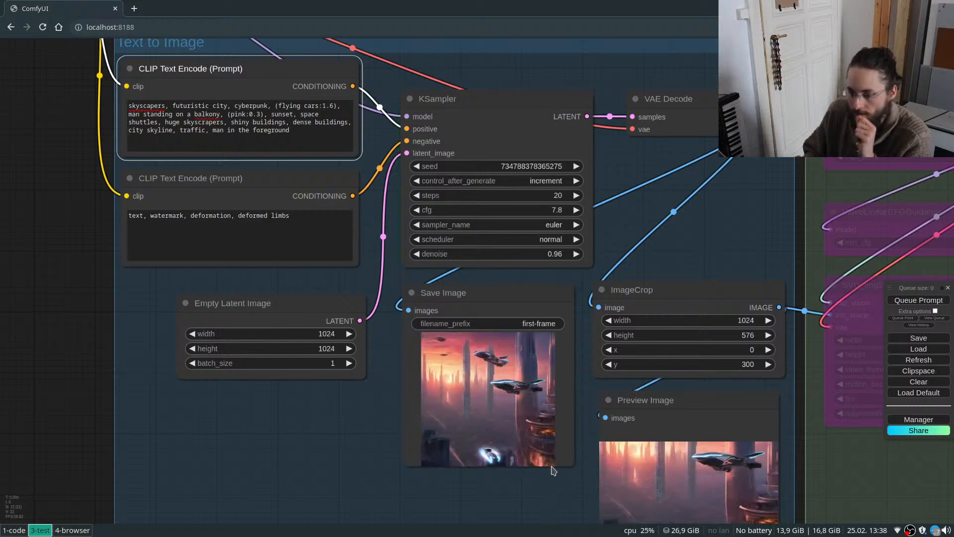
{"action": "scroll", "coordinate": [553, 470], "scroll_direction": "down", "scroll_amount": 4}
{"action": "left_click", "coordinate": [184, 137]}
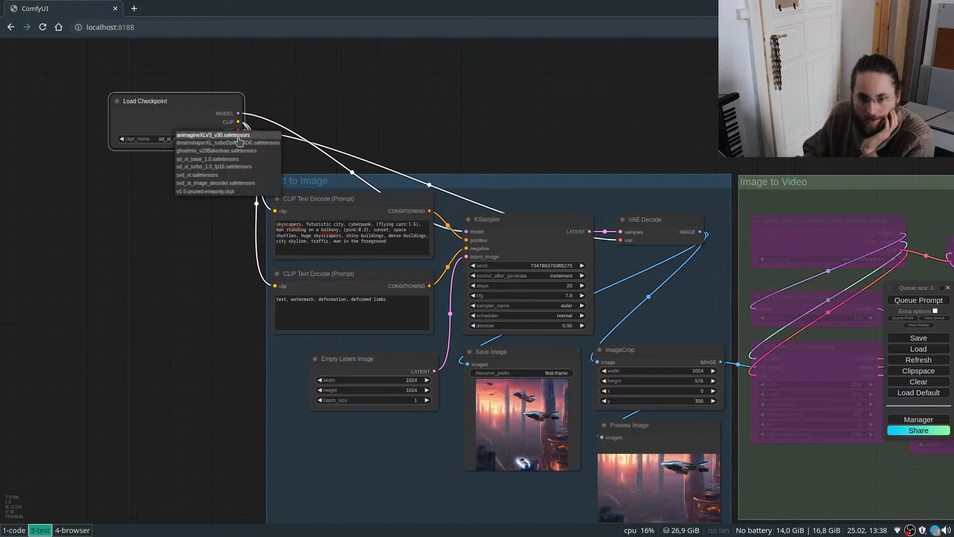
{"action": "left_click", "coordinate": [234, 135]}
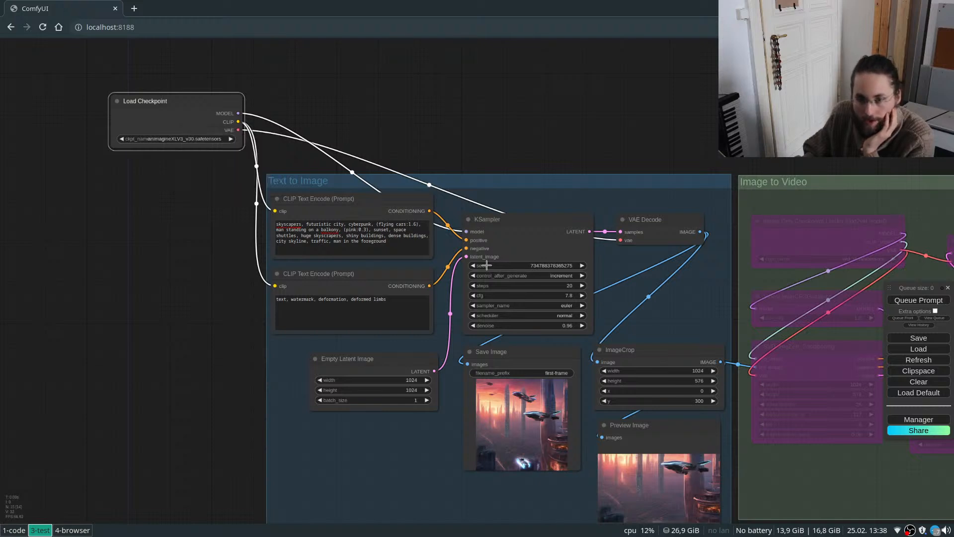
{"action": "left_click", "coordinate": [929, 302]}
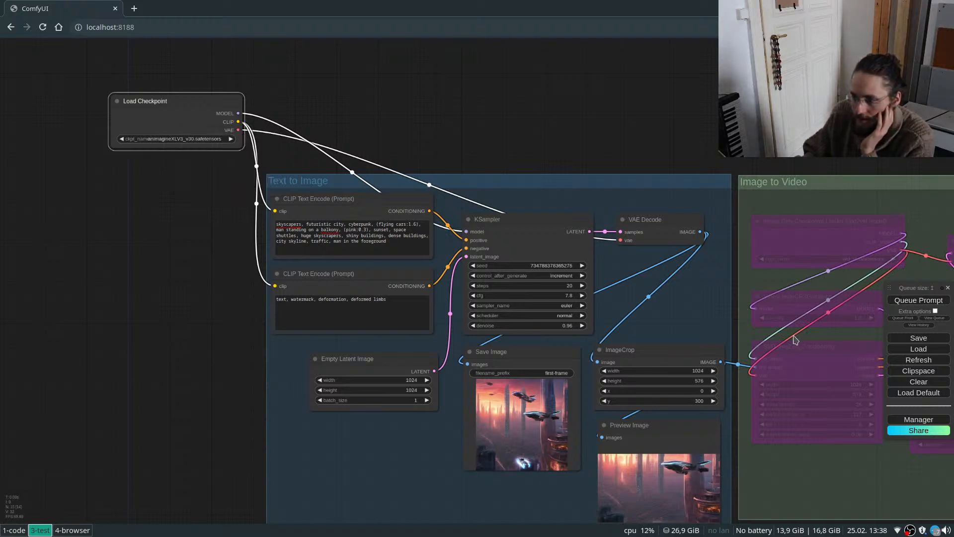
Check the ComfyUI server log in the terminal for the progress of the queued generation and return to the workflow.
{"action": "left_click", "coordinate": [23, 529]}
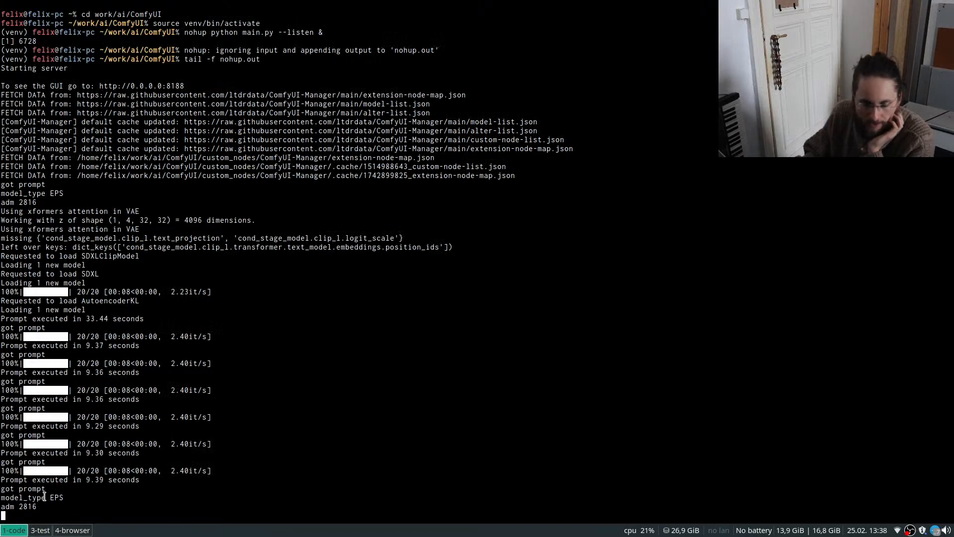
{"action": "left_click", "coordinate": [41, 530]}
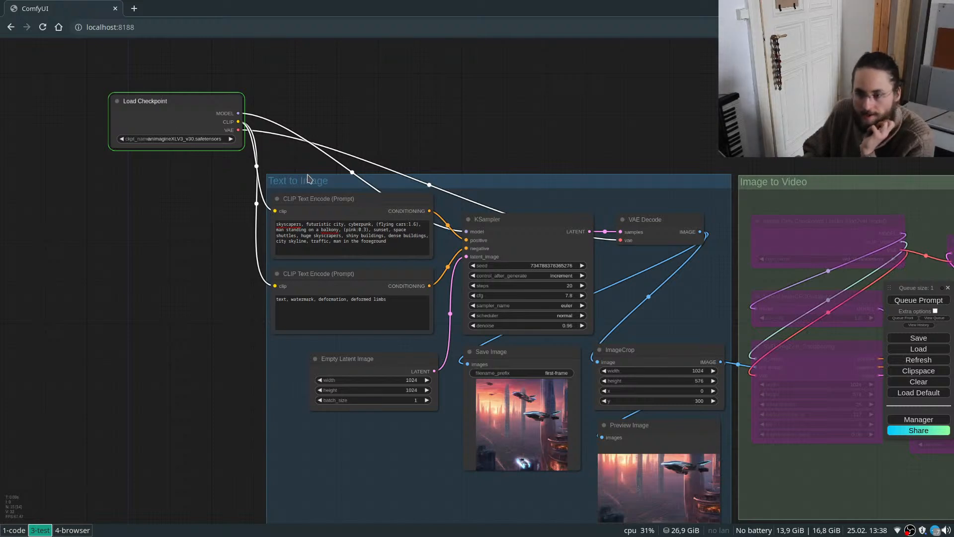
{"action": "scroll", "coordinate": [289, 115], "scroll_direction": "down", "scroll_amount": 2}
{"action": "scroll", "coordinate": [432, 364], "scroll_direction": "up", "scroll_amount": 1}
{"action": "scroll", "coordinate": [187, 286], "scroll_direction": "down", "scroll_amount": 4}
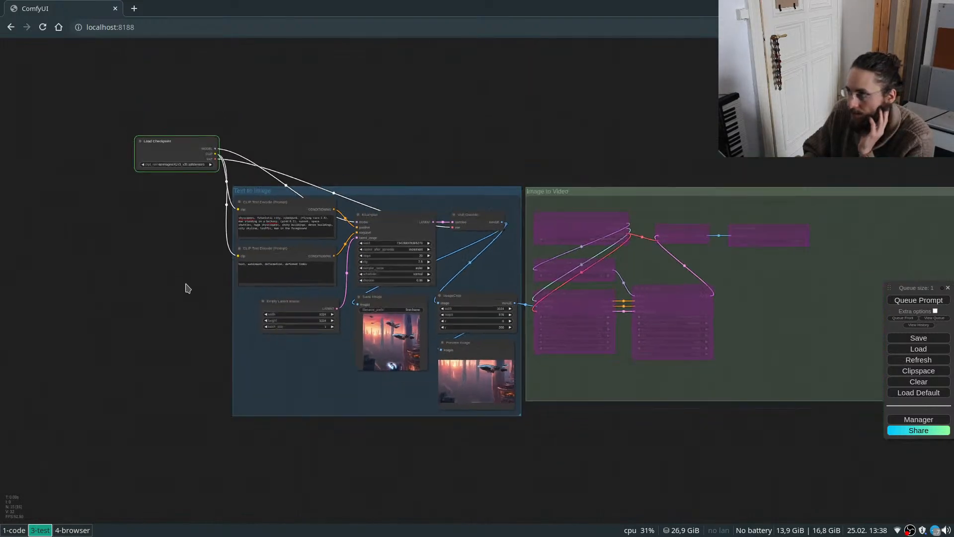
{"action": "left_click_drag", "start_coordinate": [474, 136], "coordinate": [415, 175]}
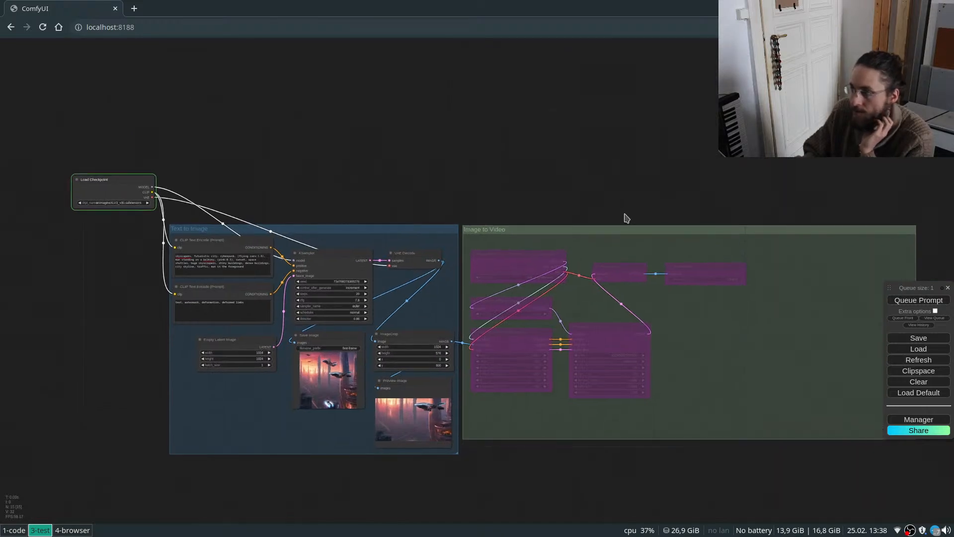
{"action": "scroll", "coordinate": [32, 396], "scroll_direction": "up", "scroll_amount": 4}
{"action": "left_click_drag", "start_coordinate": [170, 313], "coordinate": [167, 331]}
{"action": "left_click", "coordinate": [3, 533]}
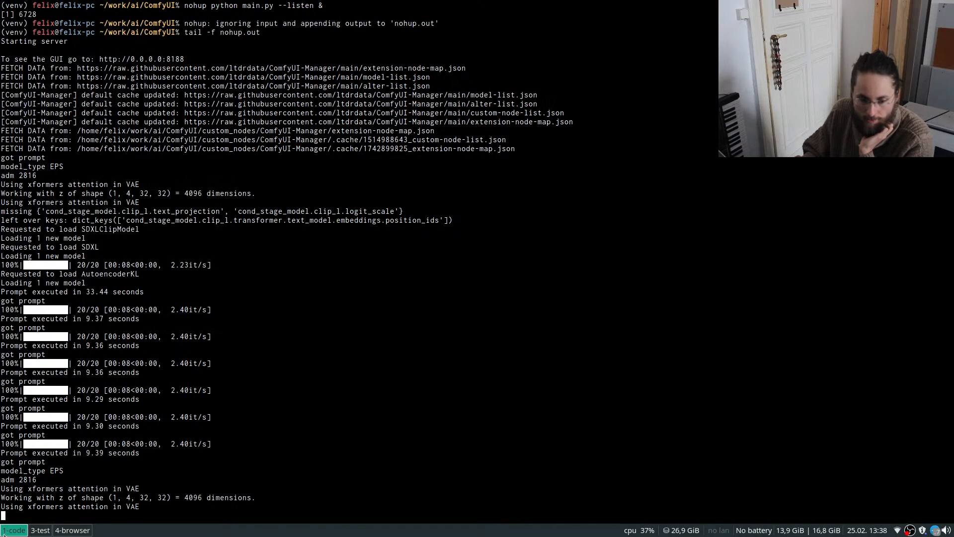
{"action": "left_click", "coordinate": [41, 531]}
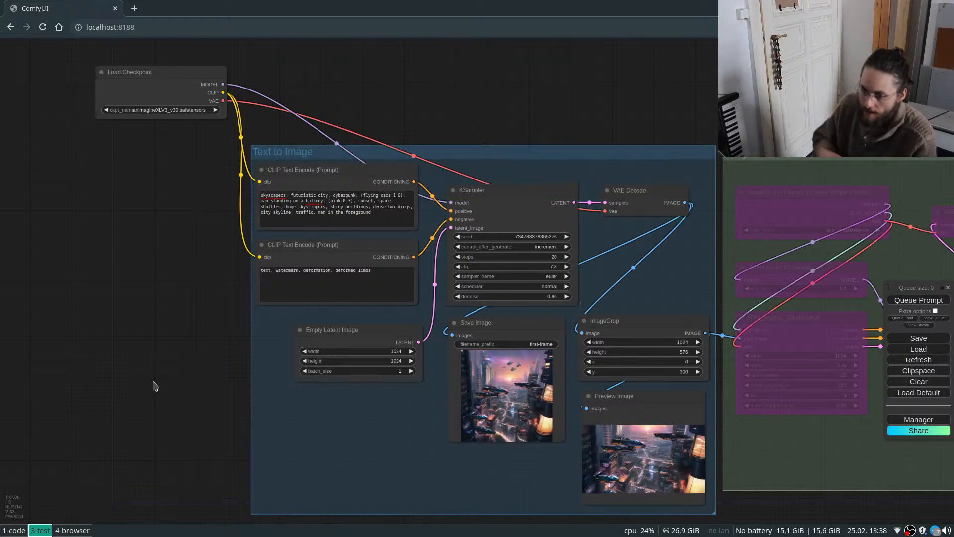
Examine the newly generated city image in the Save Image node up close.
{"action": "scroll", "coordinate": [583, 382], "scroll_direction": "up", "scroll_amount": 6}
{"action": "scroll", "coordinate": [458, 419], "scroll_direction": "up", "scroll_amount": 9}
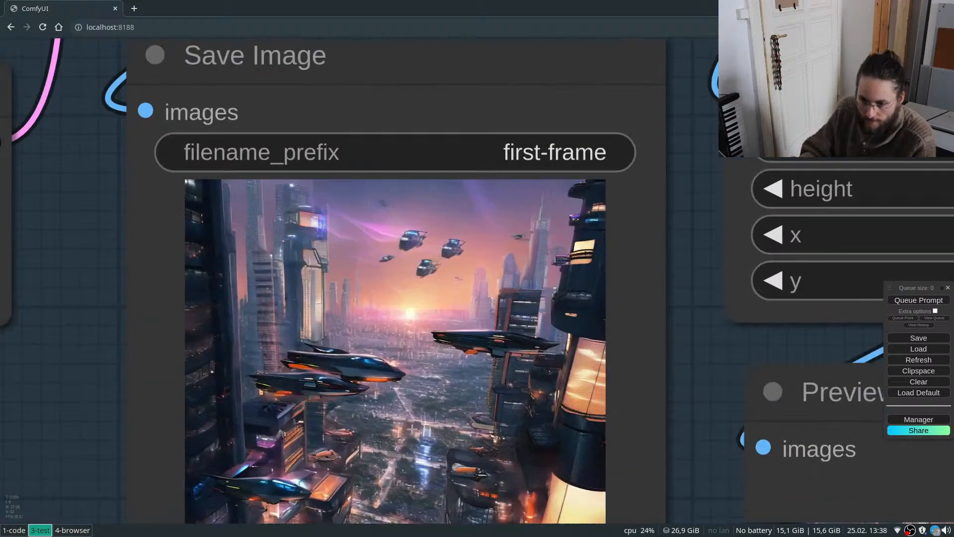
{"action": "scroll", "coordinate": [436, 281], "scroll_direction": "down", "scroll_amount": 4}
{"action": "scroll", "coordinate": [445, 387], "scroll_direction": "up", "scroll_amount": 4}
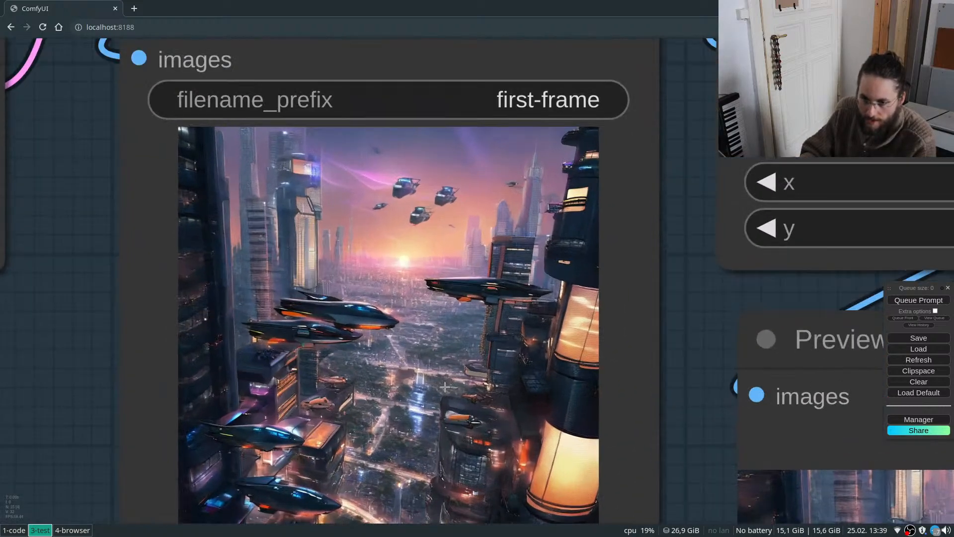
{"action": "scroll", "coordinate": [484, 286], "scroll_direction": "down", "scroll_amount": 3}
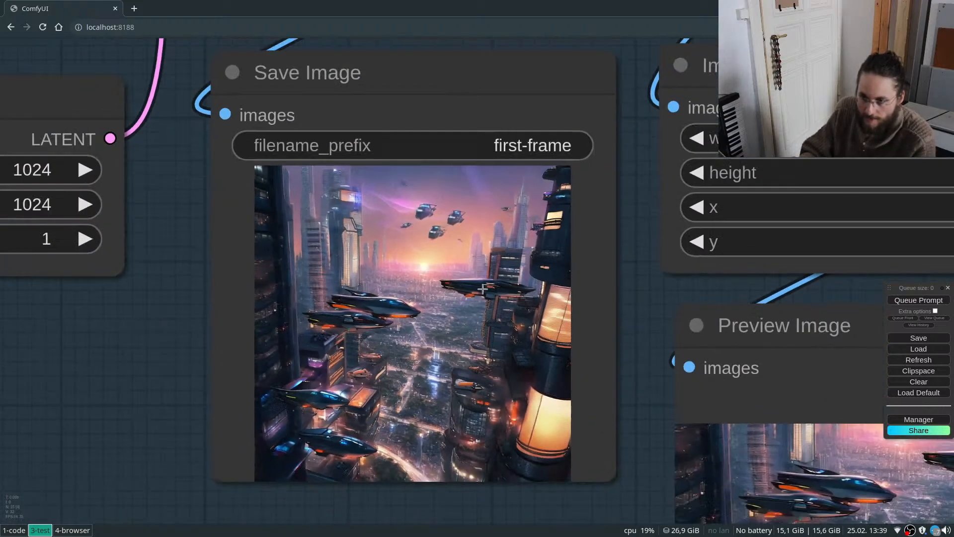
Set the KSampler steps to 45 and queue the prompt to generate a new image.
{"action": "scroll", "coordinate": [559, 351], "scroll_direction": "down", "scroll_amount": 3}
{"action": "scroll", "coordinate": [522, 298], "scroll_direction": "down", "scroll_amount": 2}
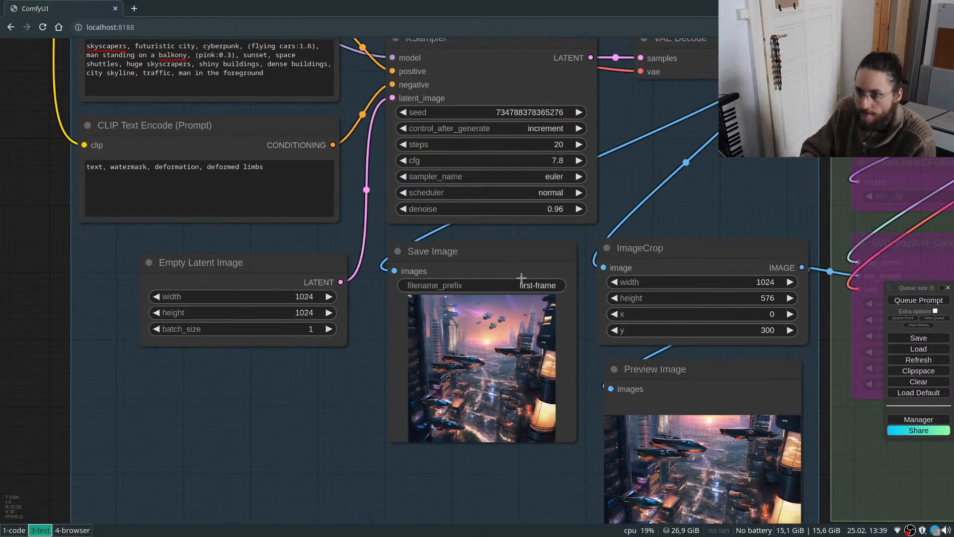
{"action": "left_click_drag", "start_coordinate": [540, 148], "coordinate": [547, 148]}
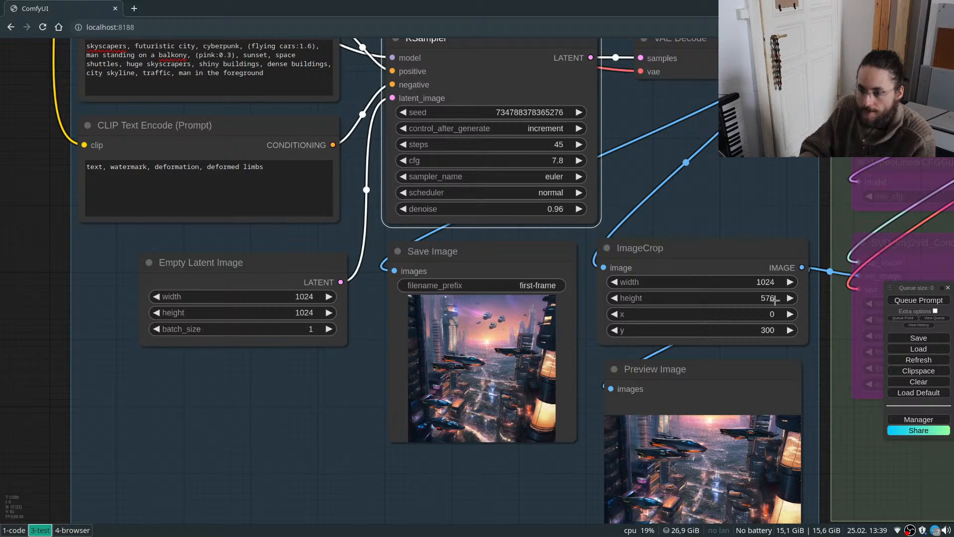
{"action": "left_click", "coordinate": [901, 300]}
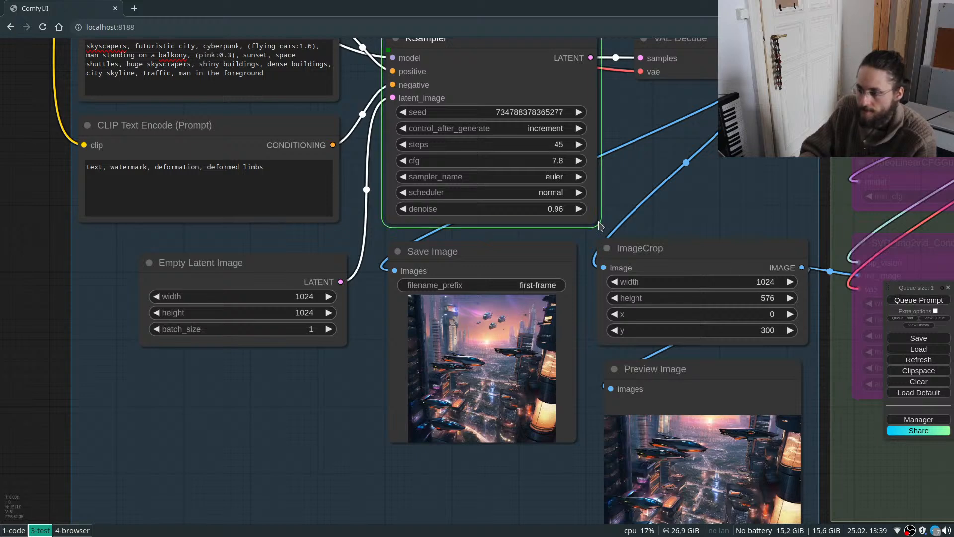
Examine the cropped preview during generation and inspect the new Save Image result up close.
{"action": "scroll", "coordinate": [599, 221], "scroll_direction": "down", "scroll_amount": 3}
{"action": "scroll", "coordinate": [725, 470], "scroll_direction": "up", "scroll_amount": 5}
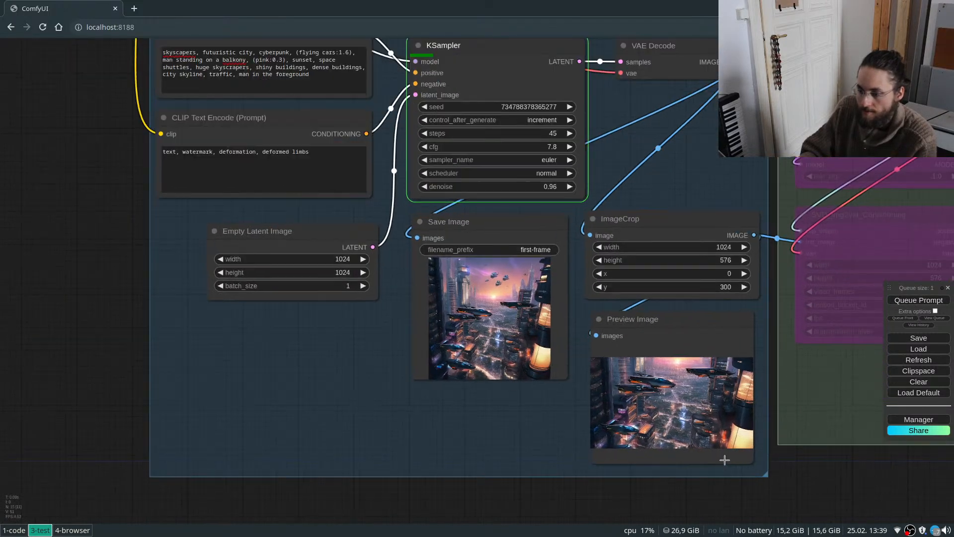
{"action": "scroll", "coordinate": [724, 459], "scroll_direction": "up", "scroll_amount": 2}
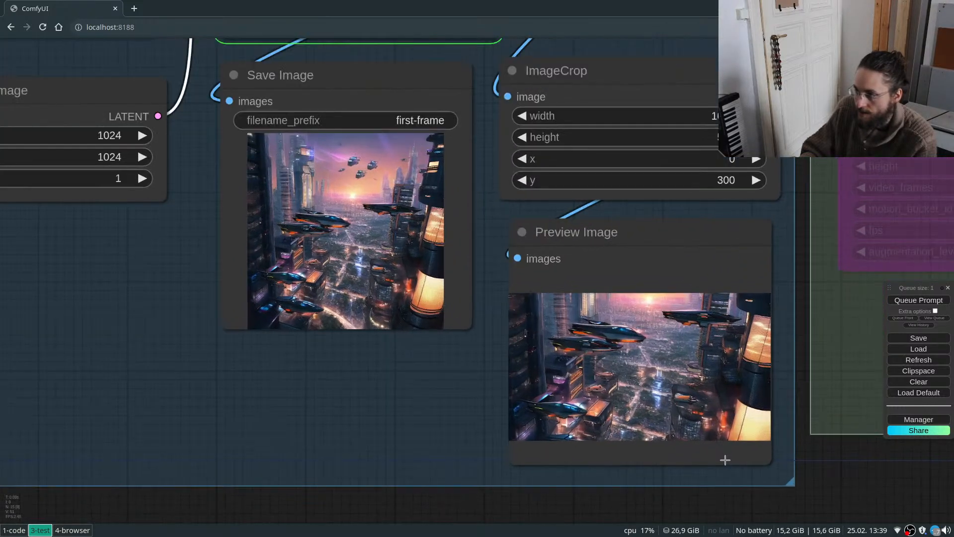
{"action": "scroll", "coordinate": [724, 460], "scroll_direction": "down", "scroll_amount": 1}
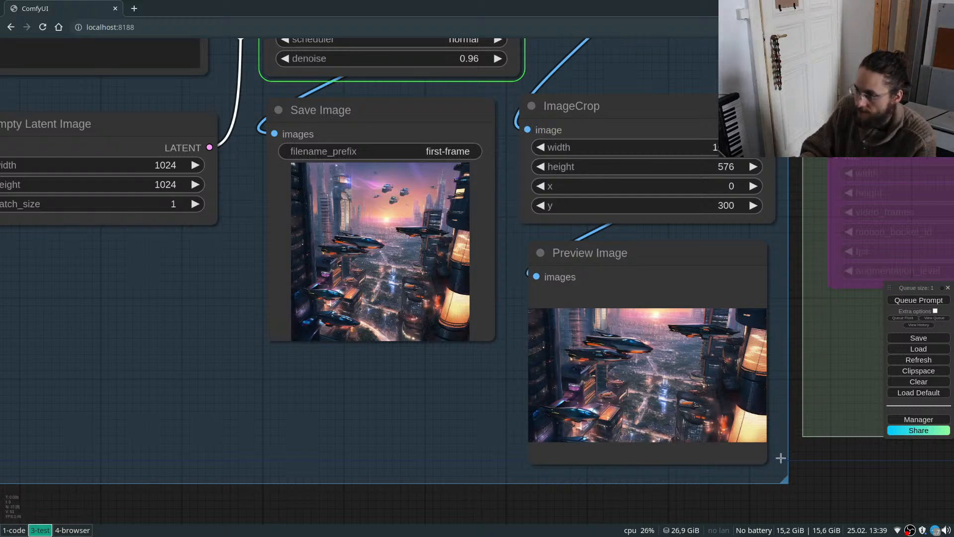
{"action": "scroll", "coordinate": [796, 459], "scroll_direction": "down", "scroll_amount": 3}
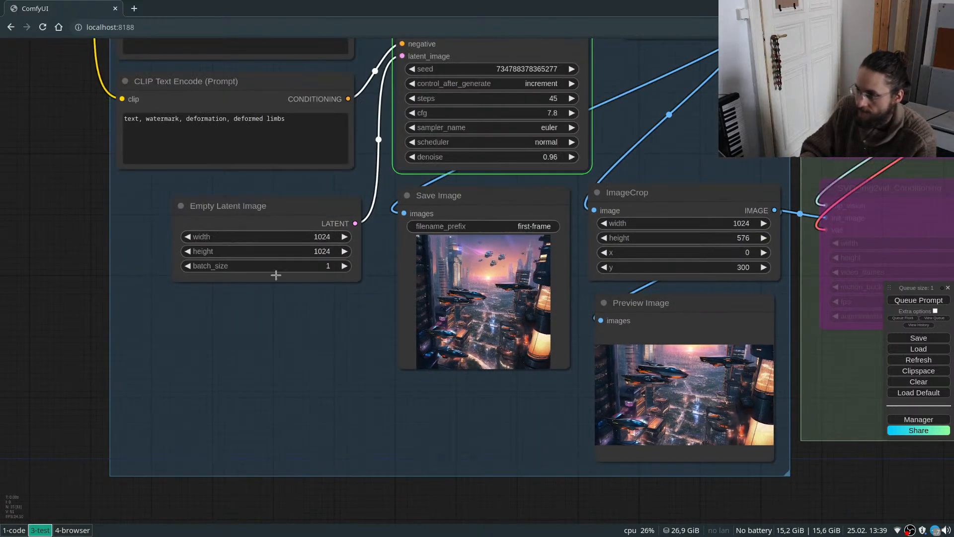
{"action": "scroll", "coordinate": [52, 289], "scroll_direction": "up", "scroll_amount": 2}
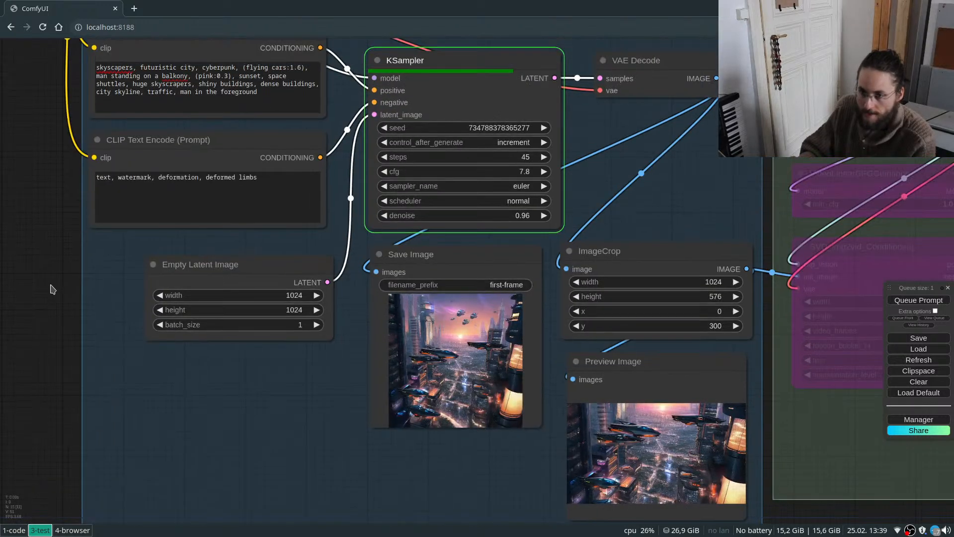
{"action": "scroll", "coordinate": [52, 289], "scroll_direction": "up", "scroll_amount": 5}
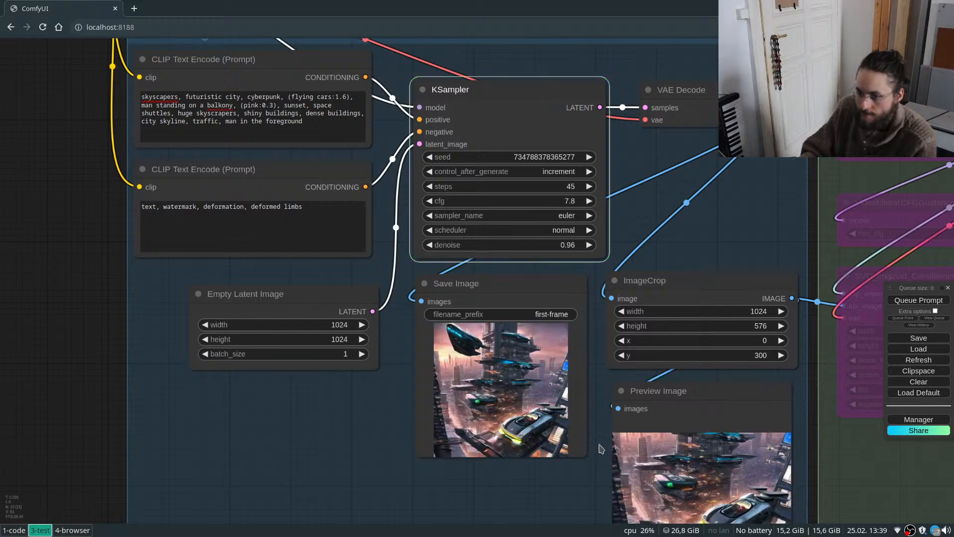
{"action": "scroll", "coordinate": [471, 335], "scroll_direction": "up", "scroll_amount": 5}
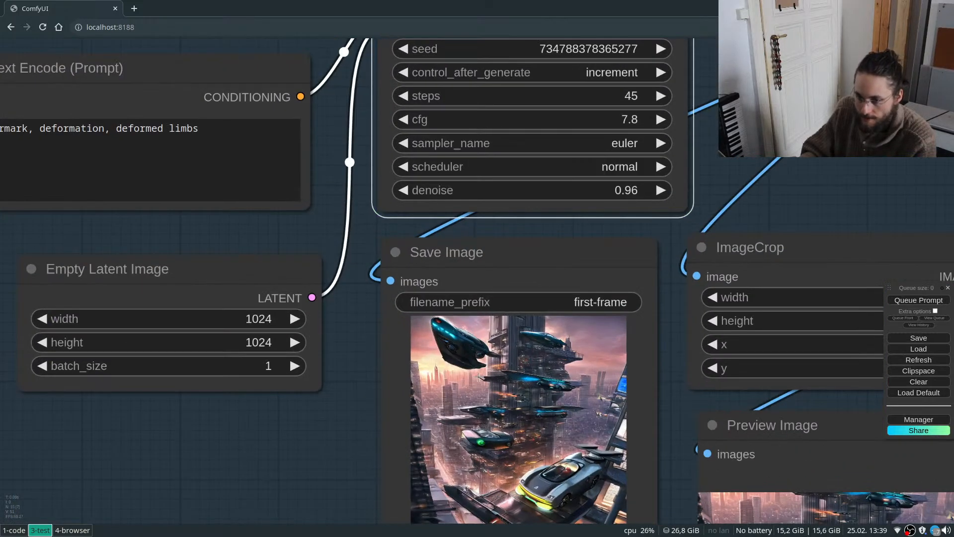
{"action": "scroll", "coordinate": [559, 360], "scroll_direction": "down", "scroll_amount": 2}
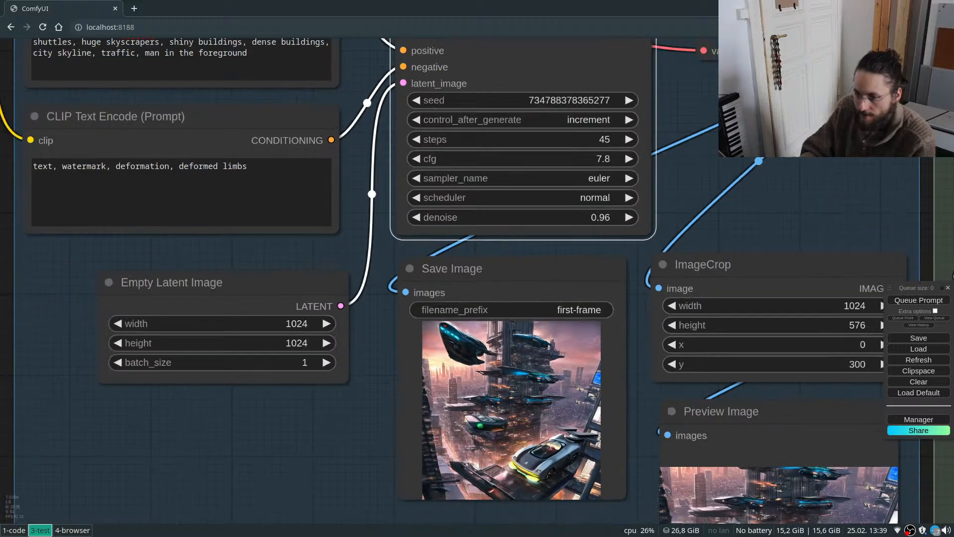
{"action": "scroll", "coordinate": [487, 391], "scroll_direction": "up", "scroll_amount": 1}
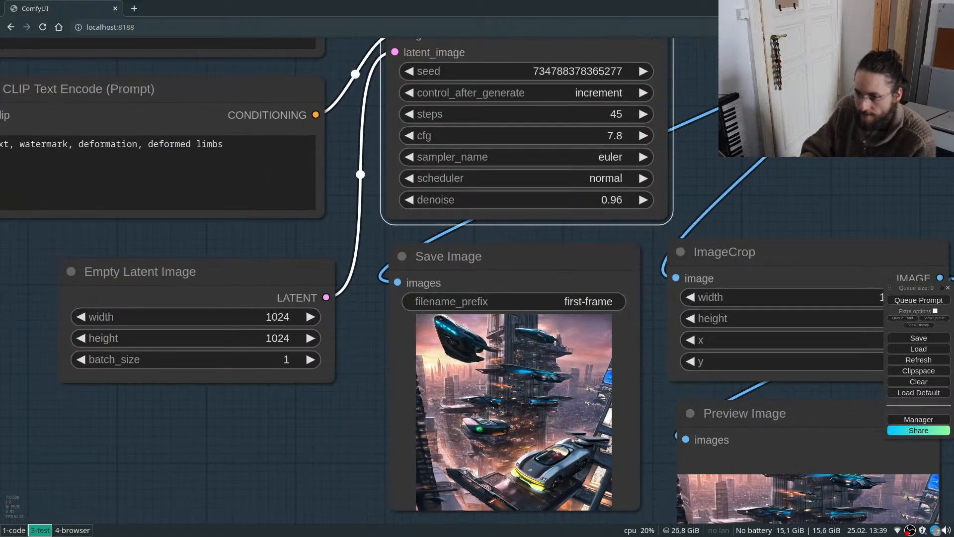
In the positive prompt, change the flying cars term to "(flying vehicles:1.2)" and "traffic" to "air traffic".
{"action": "scroll", "coordinate": [634, 379], "scroll_direction": "down", "scroll_amount": 8}
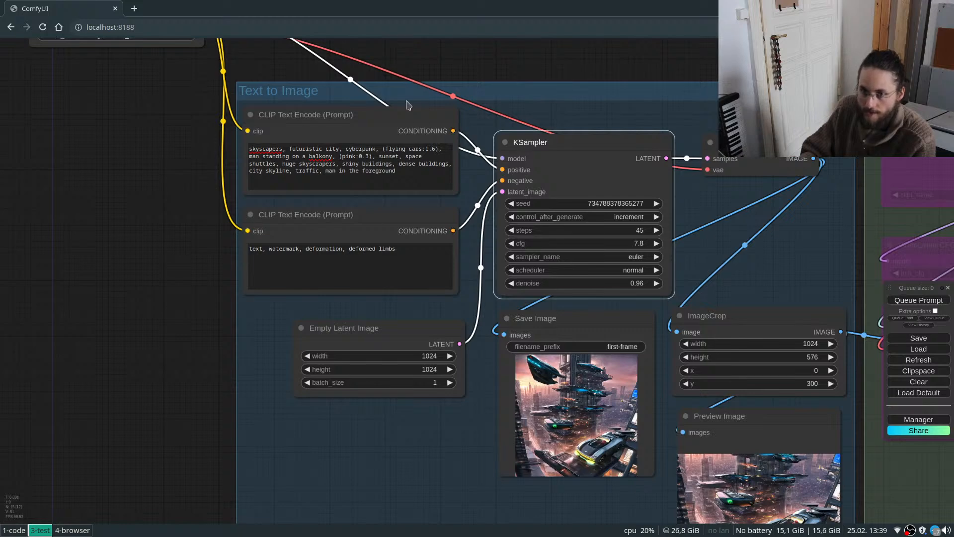
{"action": "scroll", "coordinate": [405, 100], "scroll_direction": "up", "scroll_amount": 8}
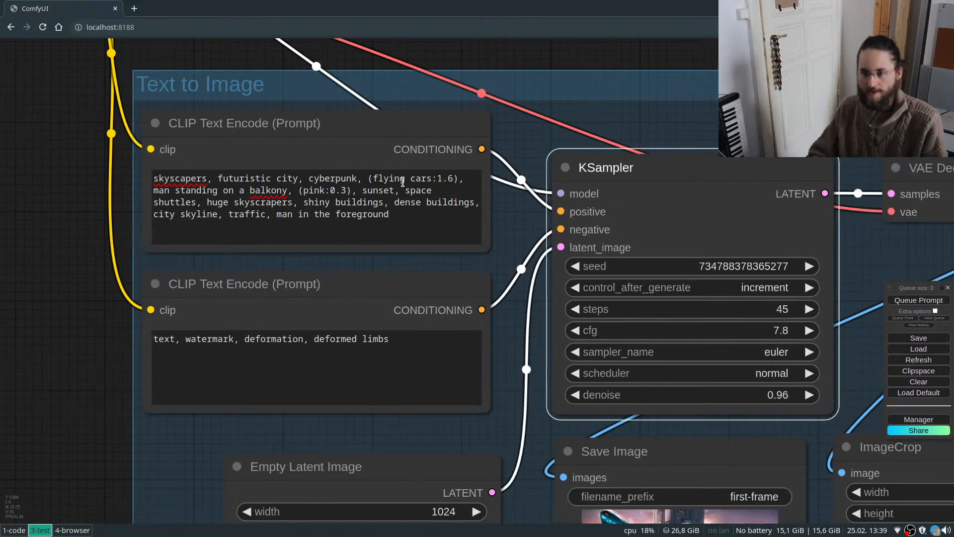
{"action": "double_click", "coordinate": [420, 178]}
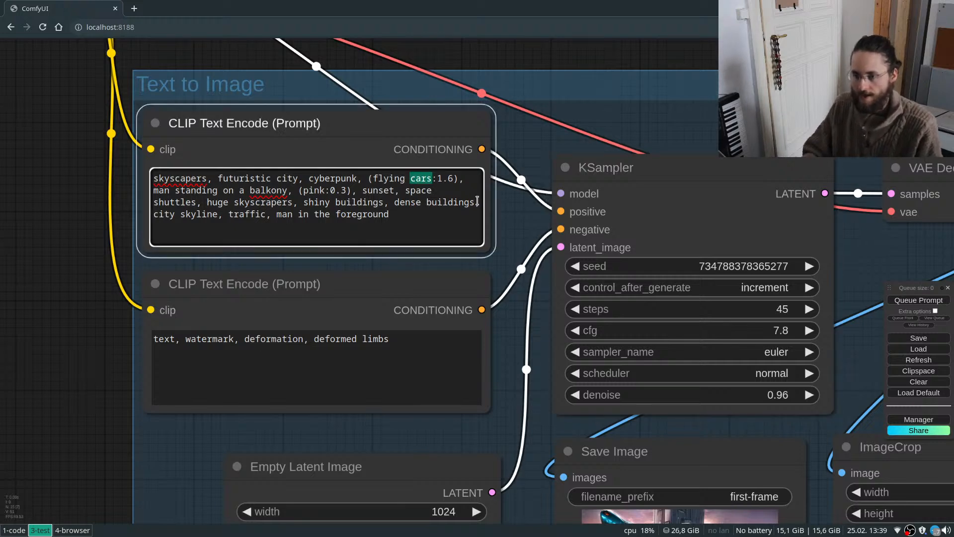
{"action": "type", "text": "vehicles"}
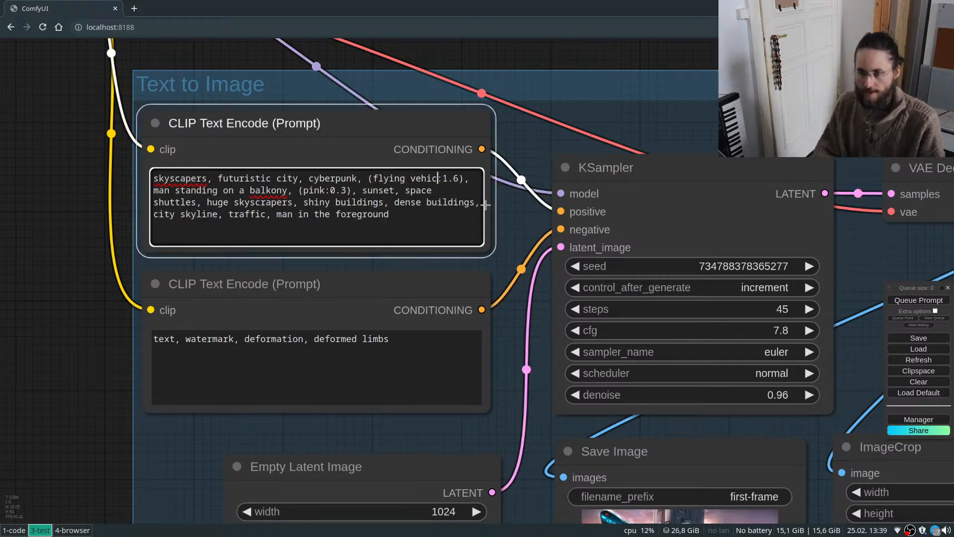
{"action": "key", "text": "Delete"}
{"action": "type", "text": "2"}
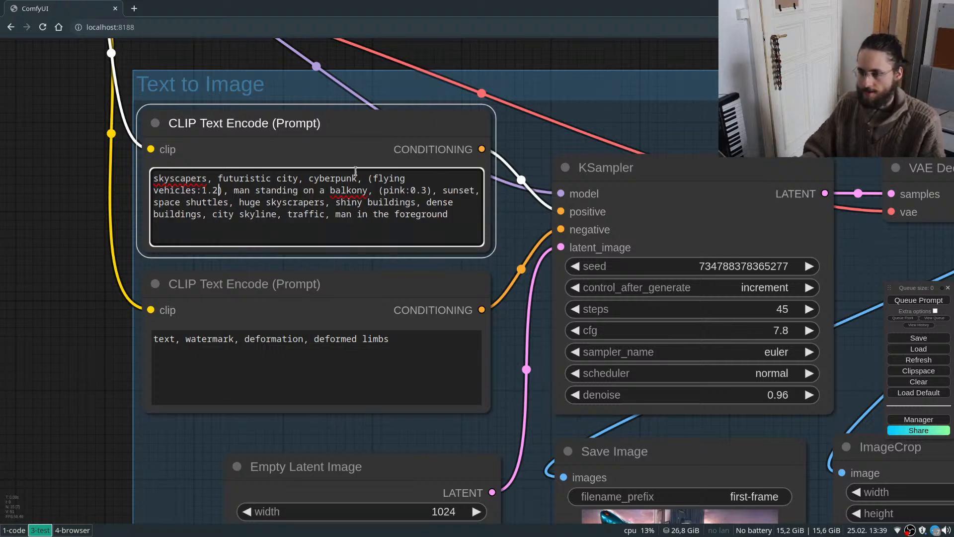
{"action": "left_click", "coordinate": [289, 215]}
{"action": "type", "text": "air"}
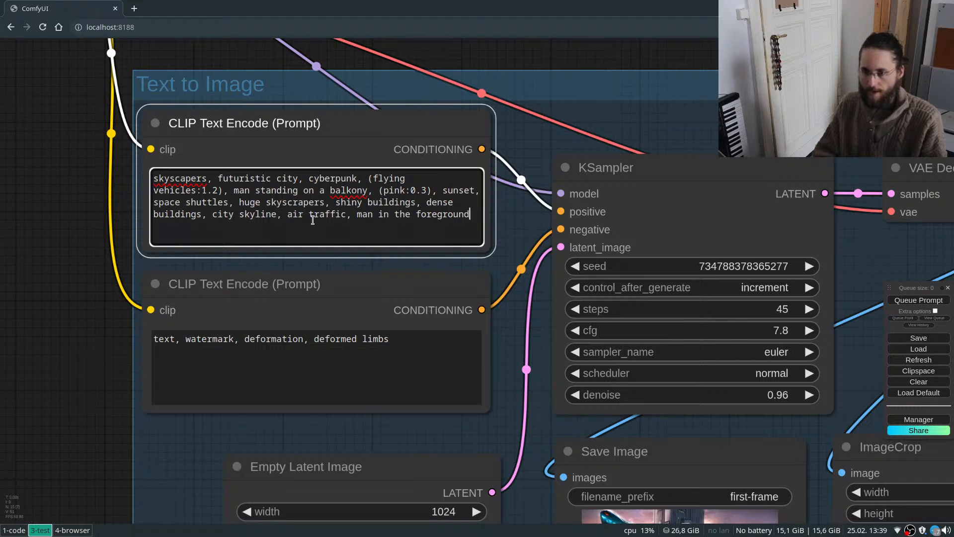
Append ", spacecrafts, rockets" to the end of the positive prompt and queue the prompt.
{"action": "key", "text": "End"}
{"action": "type", "text": ", spacecragfft"}
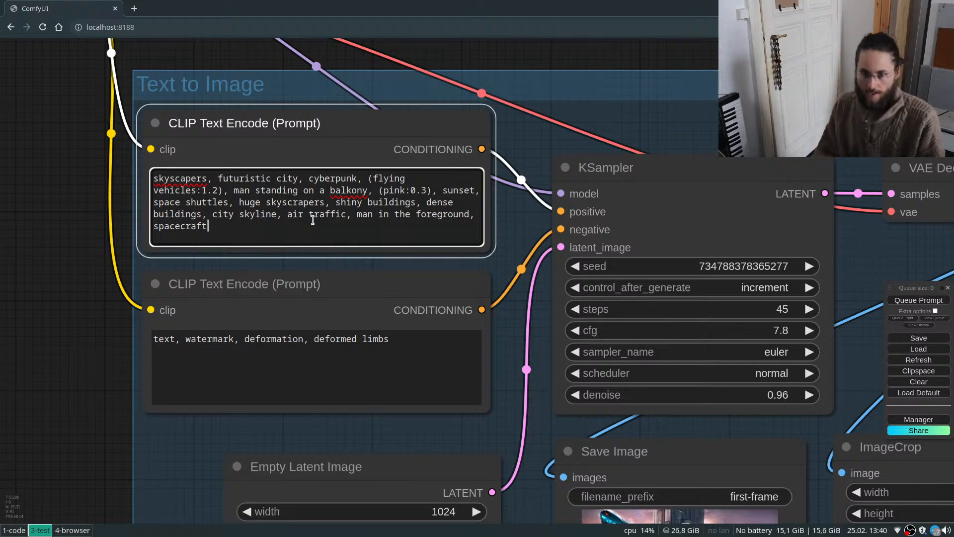
{"action": "type", "text": "s, rockets"}
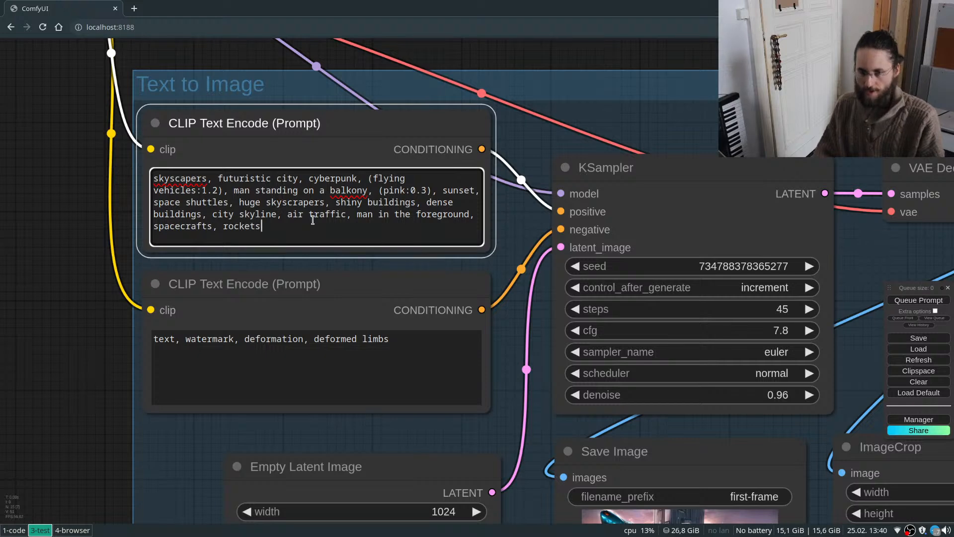
{"action": "key", "text": "ctrl+Return"}
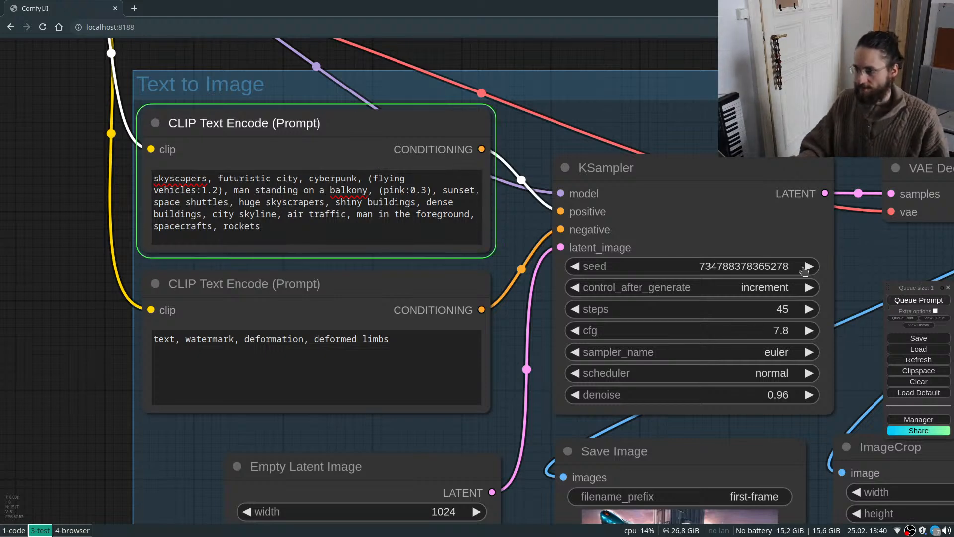
Wait for the queued generation and examine the resulting image in the Save Image node up close.
{"action": "scroll", "coordinate": [443, 152], "scroll_direction": "down", "scroll_amount": 3}
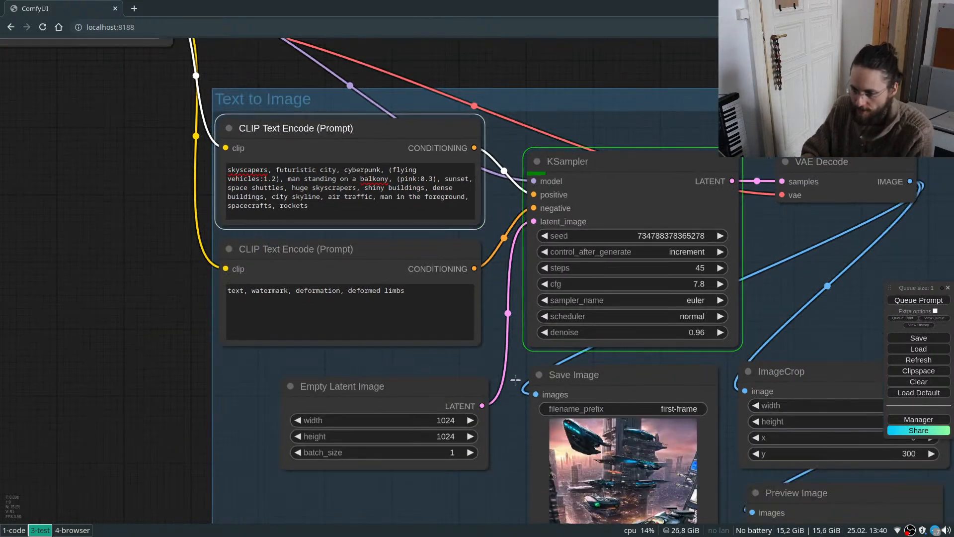
{"action": "scroll", "coordinate": [623, 479], "scroll_direction": "down", "scroll_amount": 2}
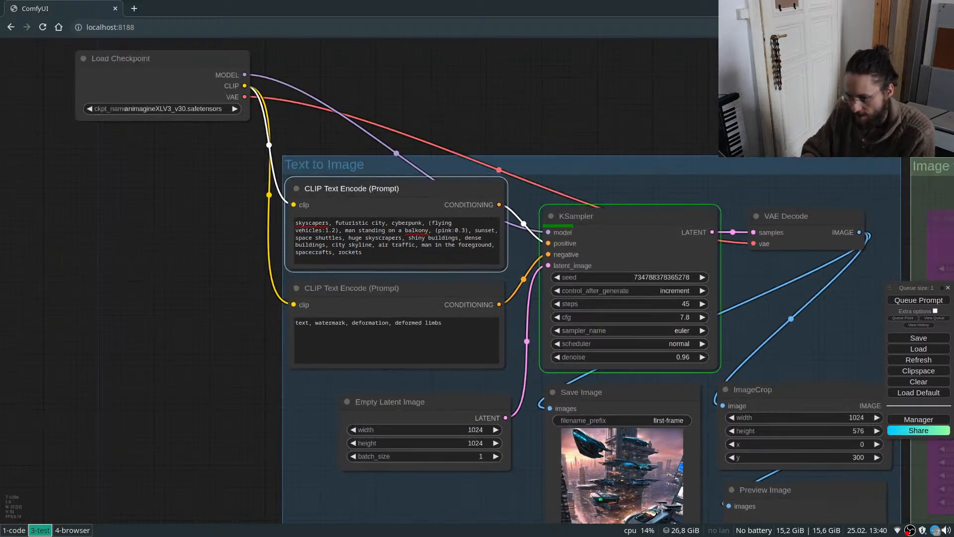
{"action": "scroll", "coordinate": [662, 507], "scroll_direction": "up", "scroll_amount": 2}
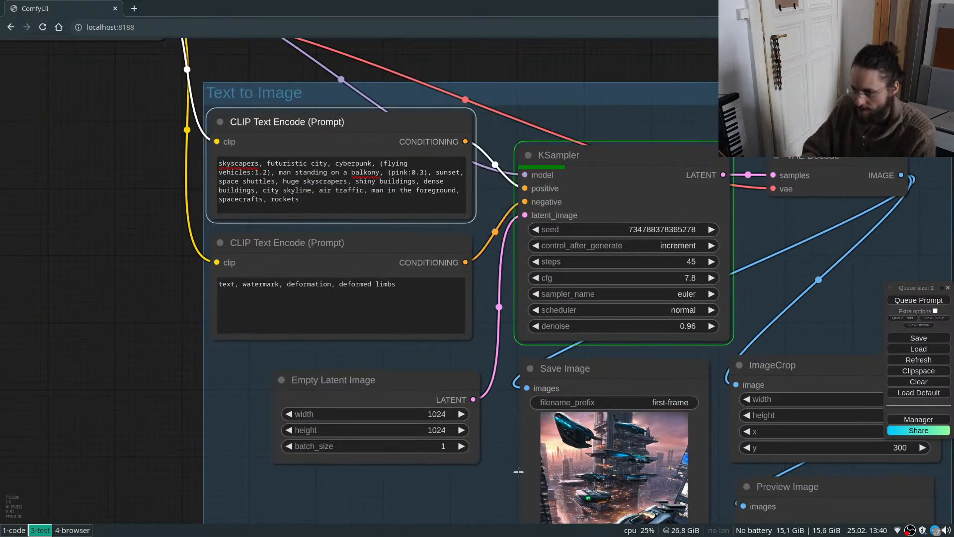
{"action": "scroll", "coordinate": [579, 450], "scroll_direction": "up", "scroll_amount": 1}
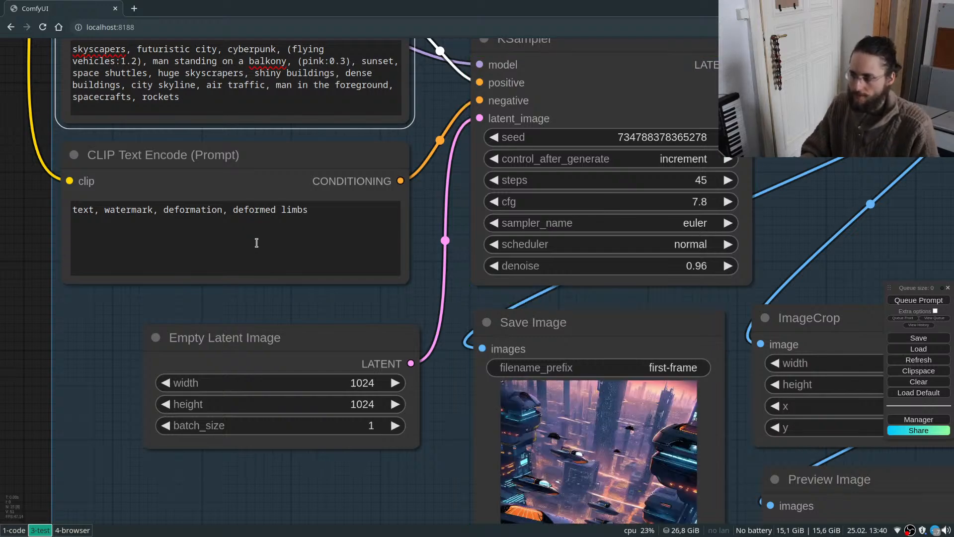
{"action": "scroll", "coordinate": [379, 185], "scroll_direction": "down", "scroll_amount": 4}
{"action": "scroll", "coordinate": [524, 461], "scroll_direction": "up", "scroll_amount": 10}
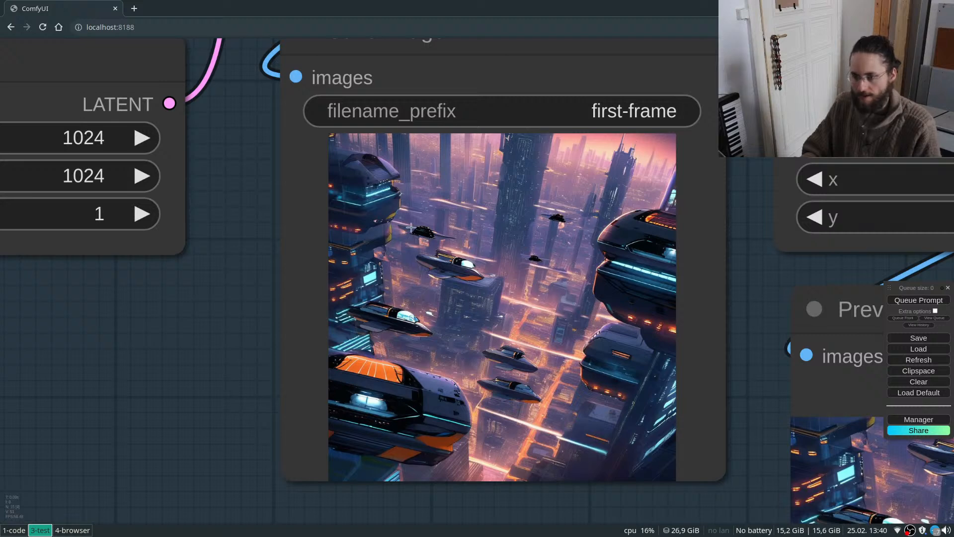
Switch the Load Checkpoint model to dreamshaperXL_turboDpmppSDE.safetensors.
{"action": "scroll", "coordinate": [588, 395], "scroll_direction": "down", "scroll_amount": 3}
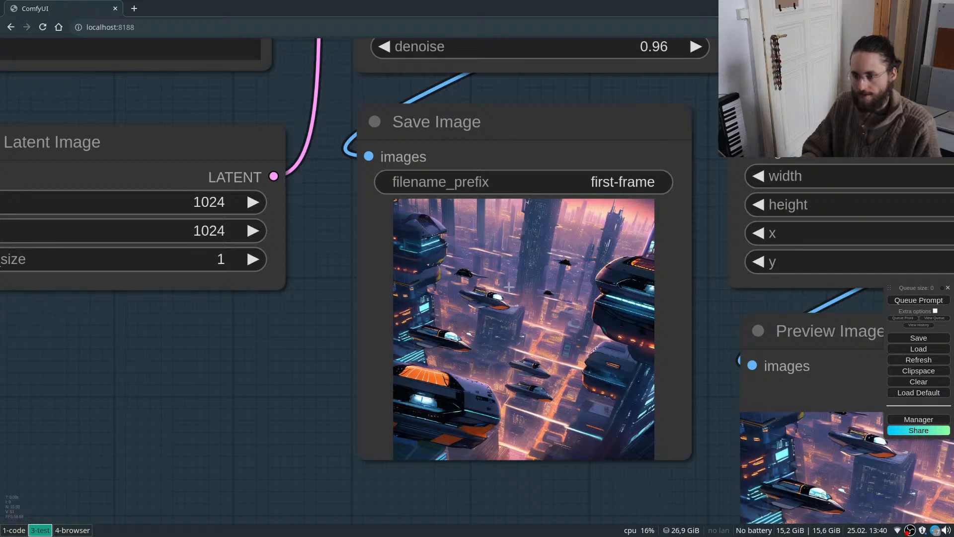
{"action": "scroll", "coordinate": [616, 378], "scroll_direction": "down", "scroll_amount": 10}
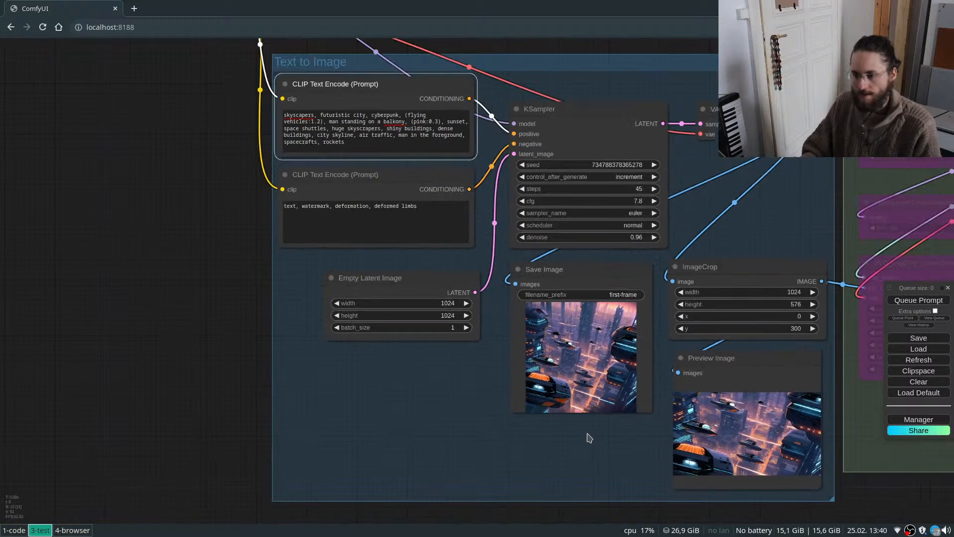
{"action": "scroll", "coordinate": [301, 140], "scroll_direction": "up", "scroll_amount": 5}
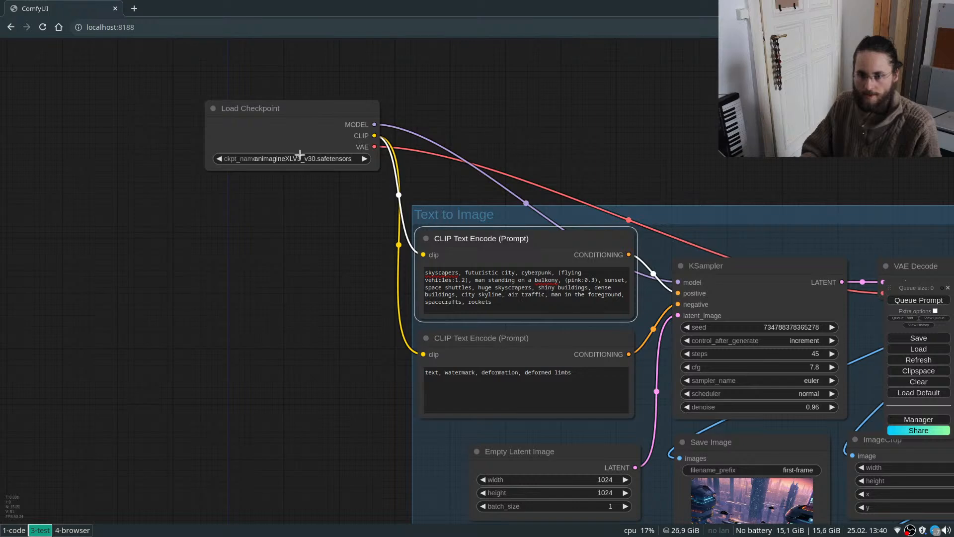
{"action": "left_click", "coordinate": [298, 159]}
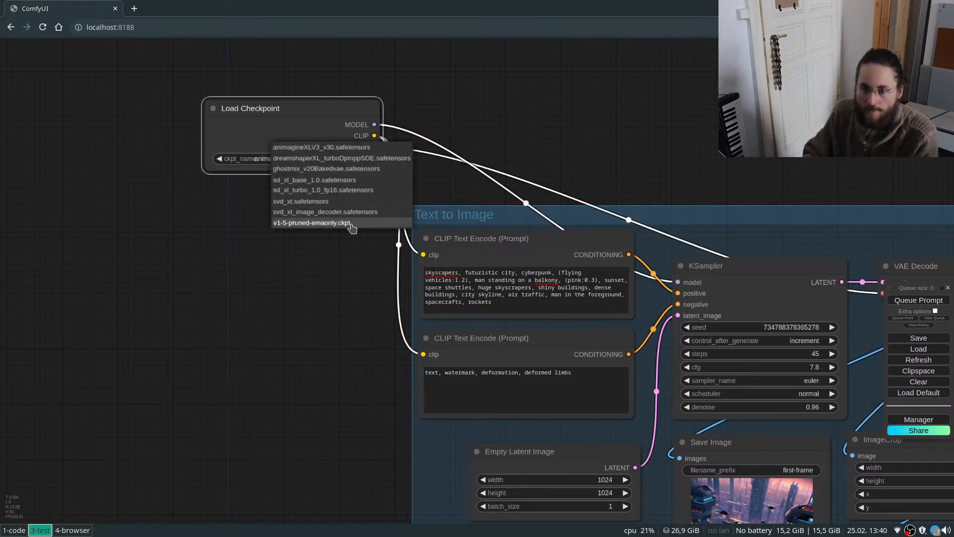
{"action": "left_click", "coordinate": [360, 164]}
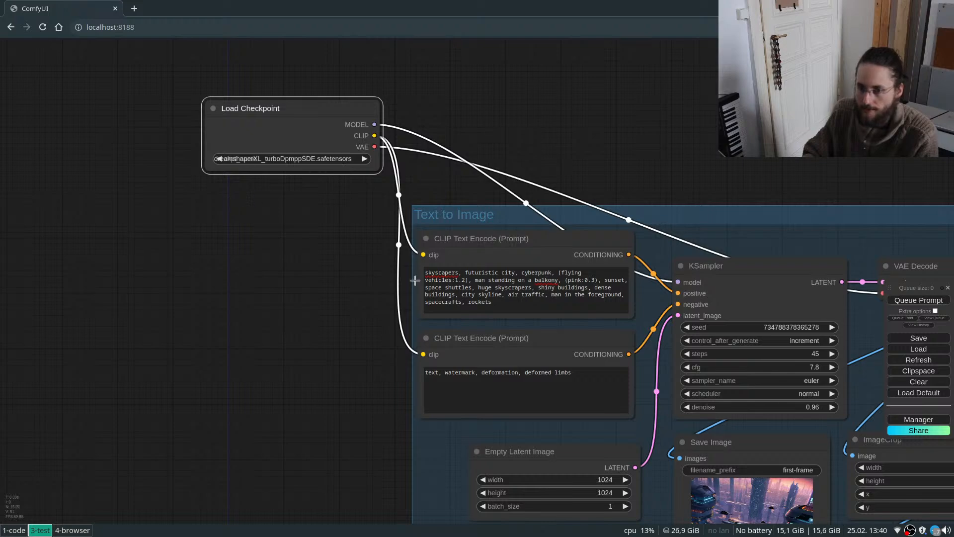
Set the KSampler to 40 steps, cfg 8.0 and denoise 1.00, and queue the prompt.
{"action": "scroll", "coordinate": [220, 283], "scroll_direction": "down", "scroll_amount": 5}
{"action": "scroll", "coordinate": [615, 399], "scroll_direction": "up", "scroll_amount": 4}
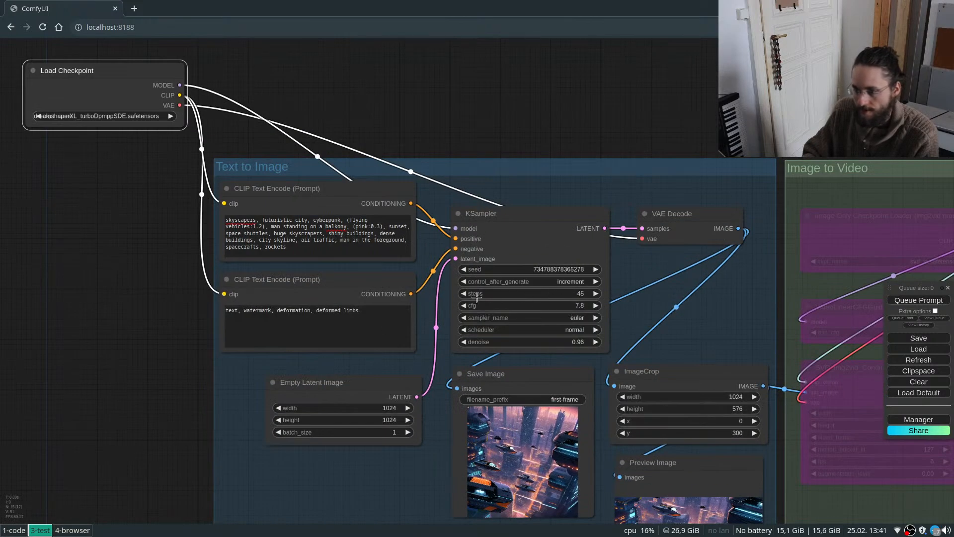
{"action": "left_click_drag", "start_coordinate": [526, 298], "coordinate": [524, 298]}
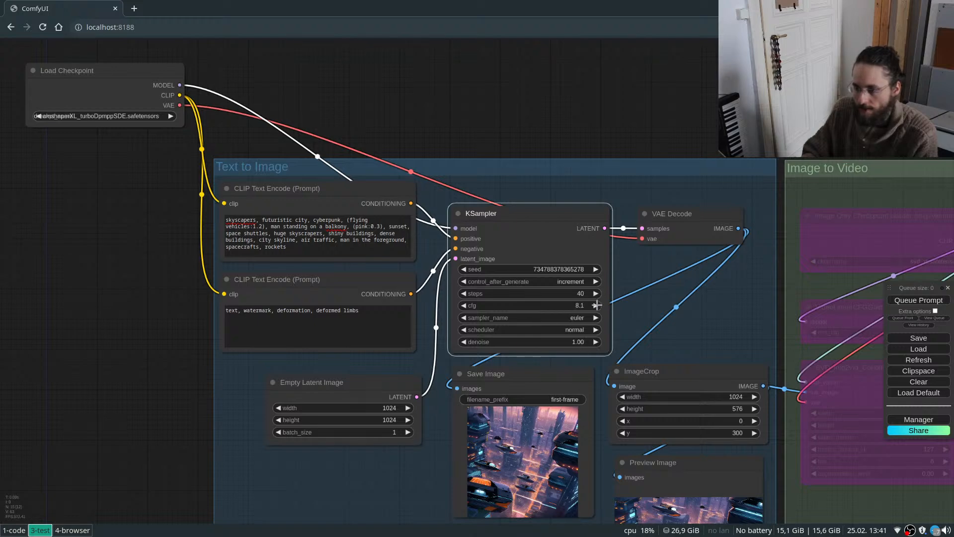
{"action": "left_click", "coordinate": [464, 306]}
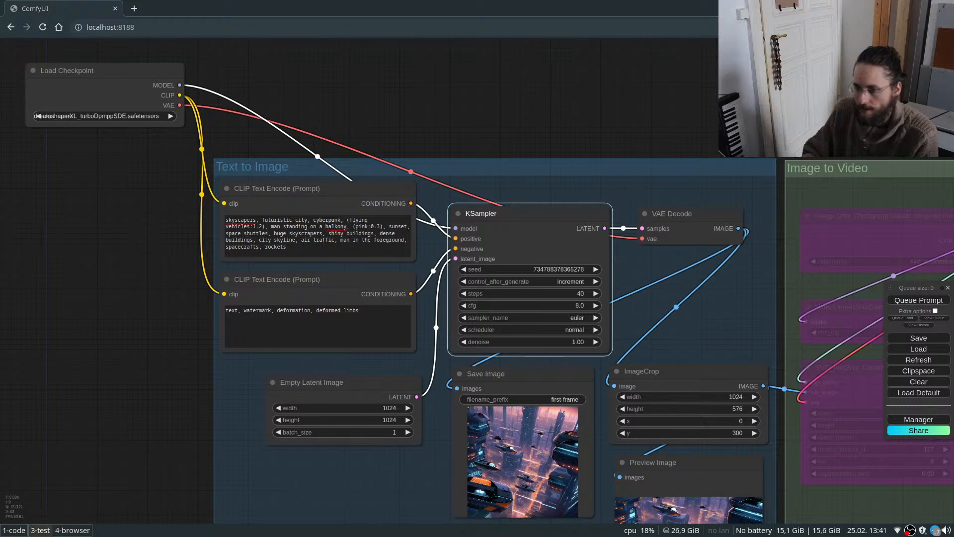
{"action": "left_click", "coordinate": [918, 300]}
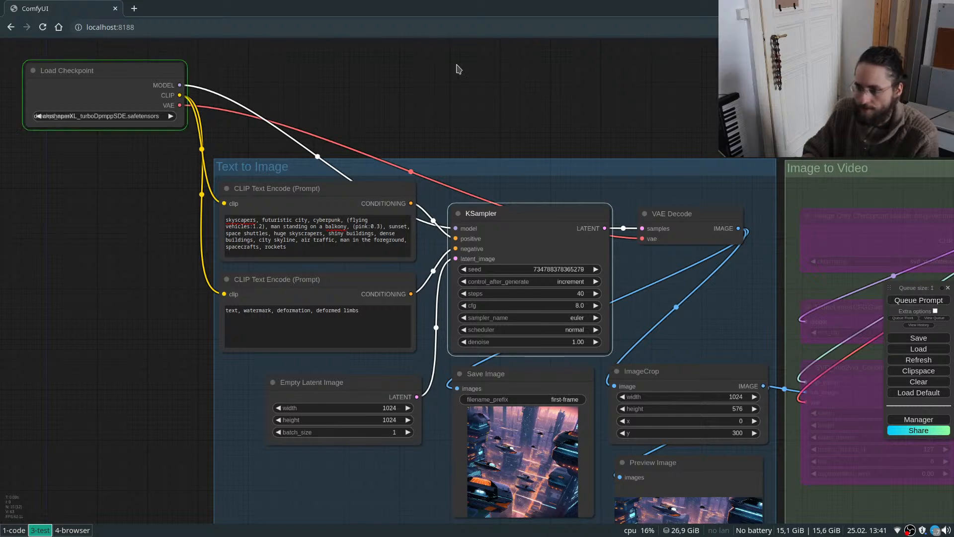
Wait for the generation with the new checkpoint and examine the Save Image result up close alongside its cropped preview.
{"action": "scroll", "coordinate": [468, 85], "scroll_direction": "down", "scroll_amount": 2}
{"action": "scroll", "coordinate": [661, 312], "scroll_direction": "up", "scroll_amount": 3}
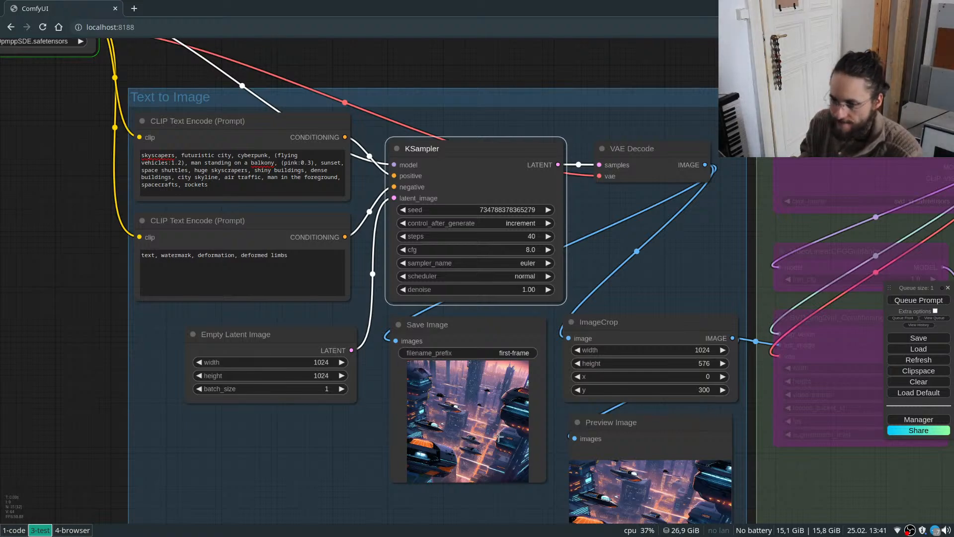
{"action": "scroll", "coordinate": [498, 436], "scroll_direction": "up", "scroll_amount": 10}
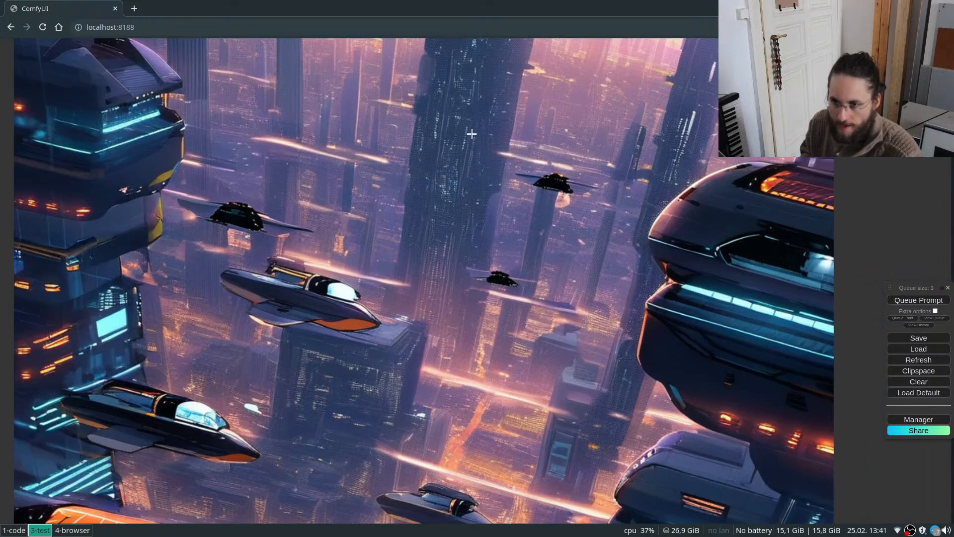
{"action": "scroll", "coordinate": [415, 358], "scroll_direction": "down", "scroll_amount": 2}
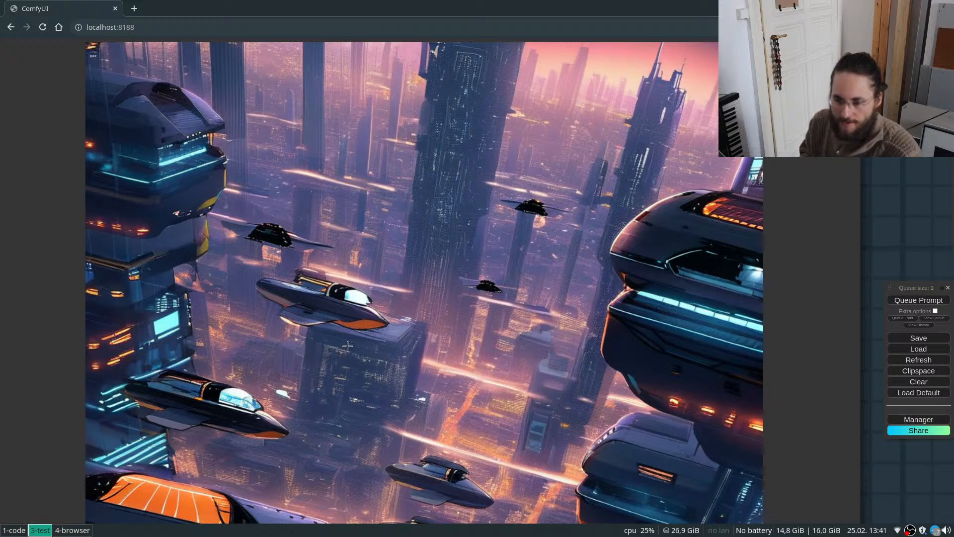
{"action": "scroll", "coordinate": [433, 404], "scroll_direction": "down", "scroll_amount": 5}
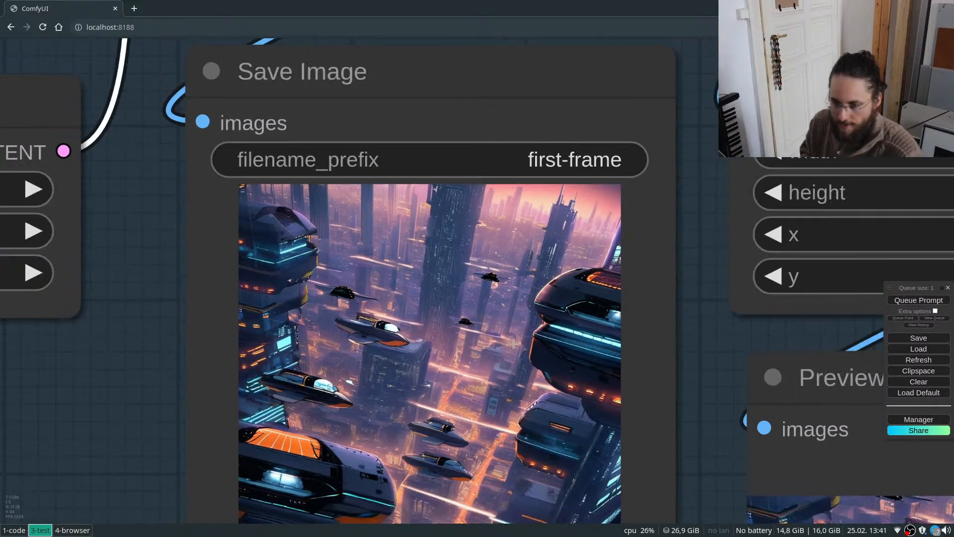
{"action": "scroll", "coordinate": [515, 344], "scroll_direction": "up", "scroll_amount": 2}
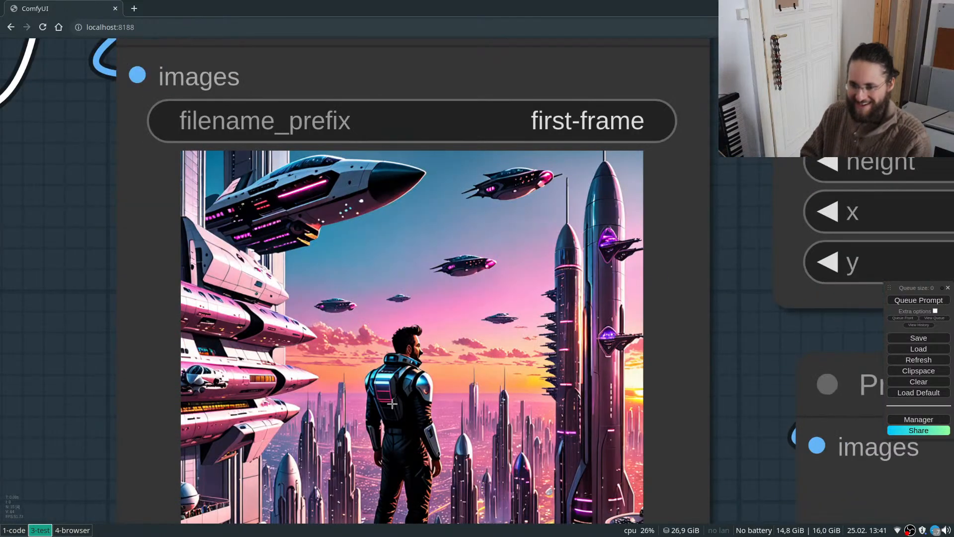
{"action": "scroll", "coordinate": [408, 433], "scroll_direction": "down", "scroll_amount": 3}
{"action": "scroll", "coordinate": [484, 358], "scroll_direction": "down", "scroll_amount": 2}
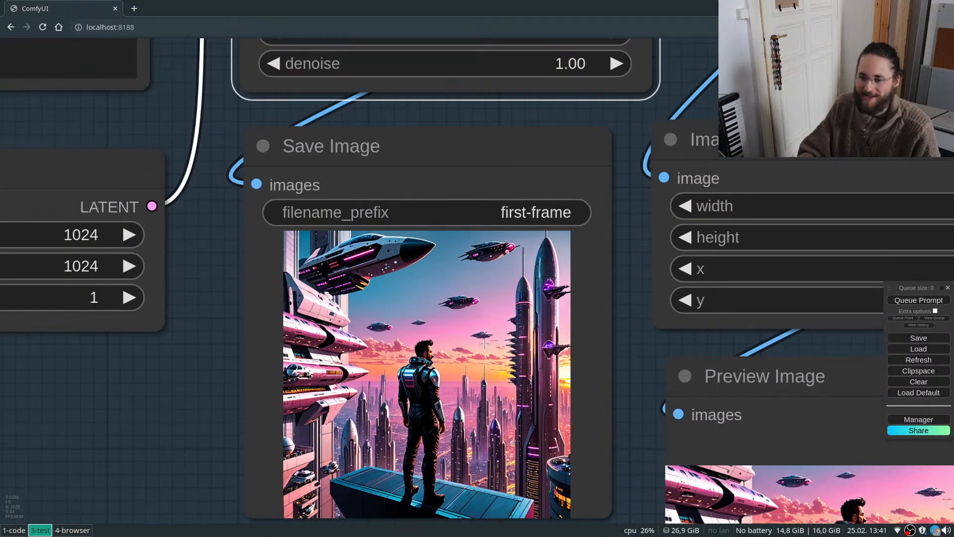
{"action": "scroll", "coordinate": [484, 357], "scroll_direction": "down", "scroll_amount": 1}
{"action": "scroll", "coordinate": [495, 308], "scroll_direction": "up", "scroll_amount": 2}
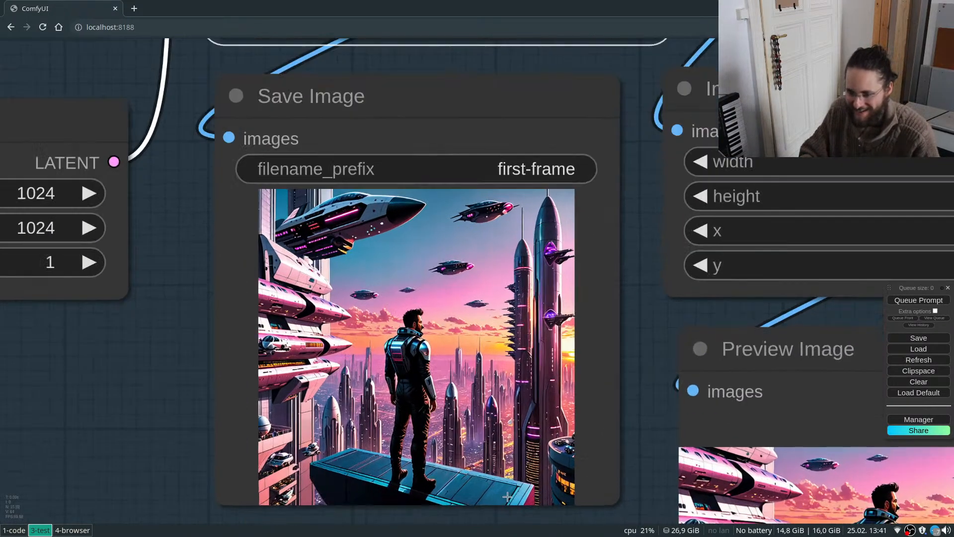
{"action": "scroll", "coordinate": [502, 395], "scroll_direction": "down", "scroll_amount": 1}
{"action": "scroll", "coordinate": [503, 395], "scroll_direction": "up", "scroll_amount": 3}
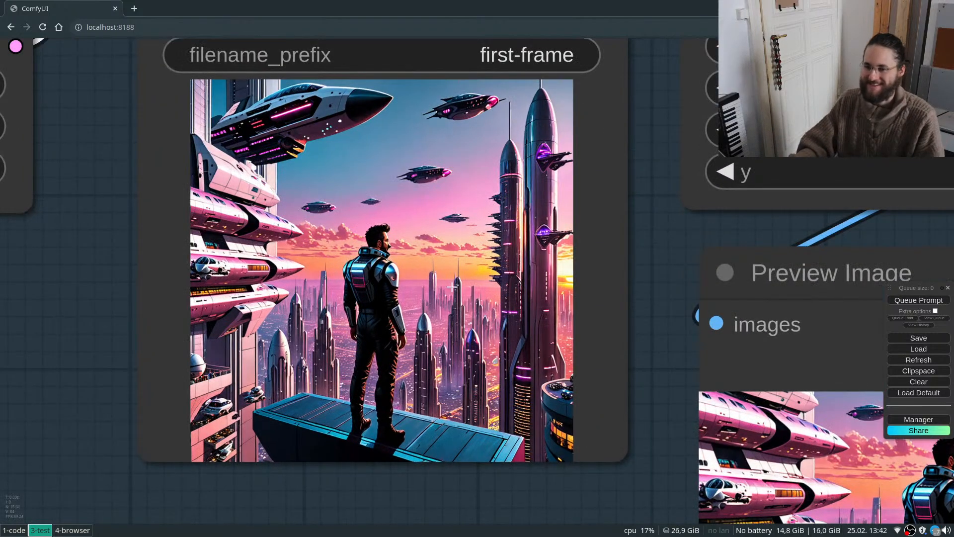
{"action": "scroll", "coordinate": [365, 249], "scroll_direction": "down", "scroll_amount": 6}
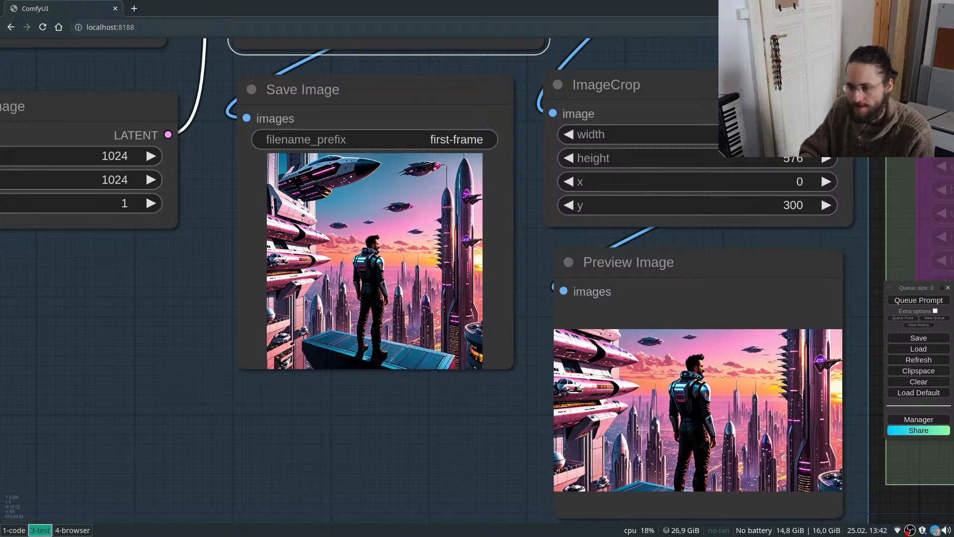
Try ImageCrop y offsets of 370 and 397, queueing the prompt after each change.
{"action": "scroll", "coordinate": [402, 472], "scroll_direction": "down", "scroll_amount": 4}
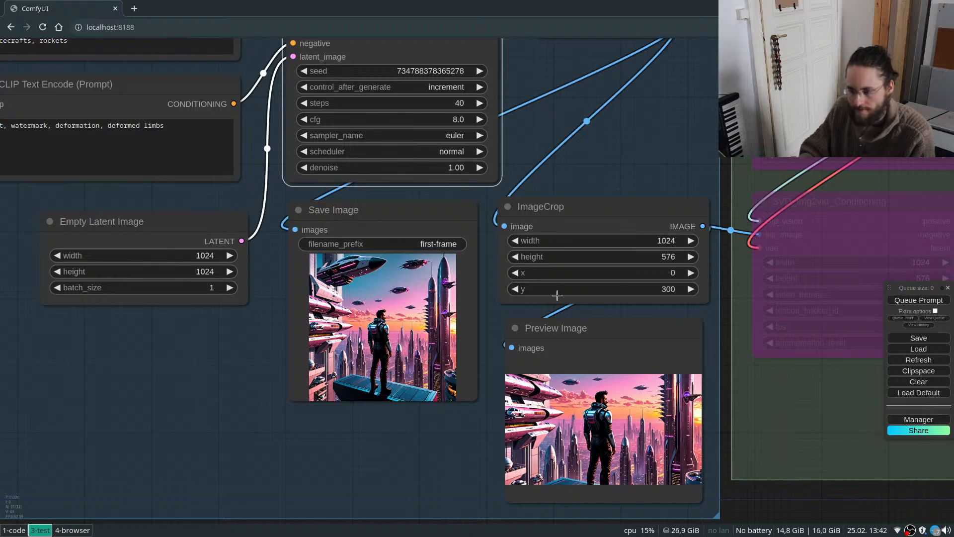
{"action": "left_click_drag", "start_coordinate": [668, 289], "coordinate": [668, 291]}
{"action": "left_click", "coordinate": [906, 301]}
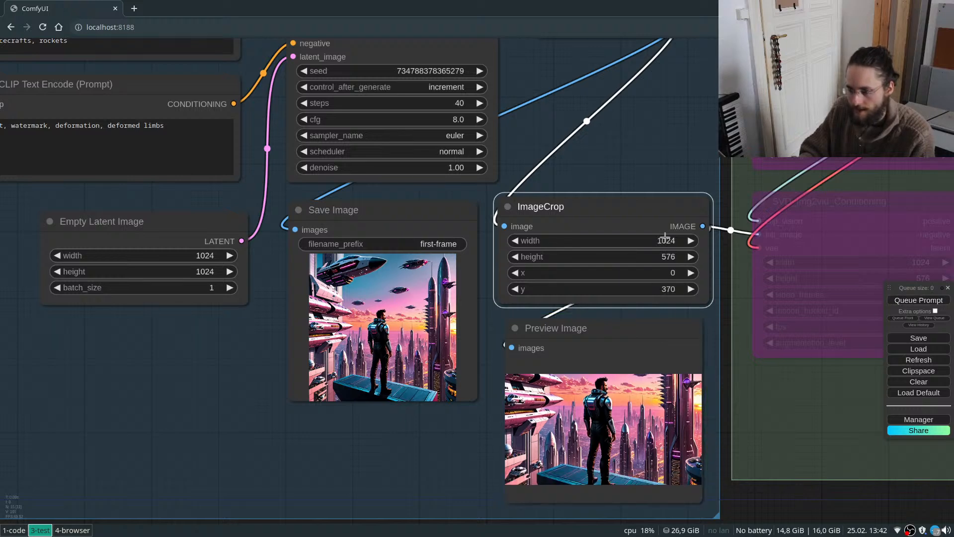
{"action": "mouse_move", "coordinate": [663, 293]}
{"action": "left_mouse_down"}
{"action": "mouse_move", "coordinate": [679, 289]}
{"action": "mouse_move", "coordinate": [668, 293]}
{"action": "left_mouse_up"}
{"action": "left_click", "coordinate": [668, 294]}
{"action": "left_click", "coordinate": [905, 301]}
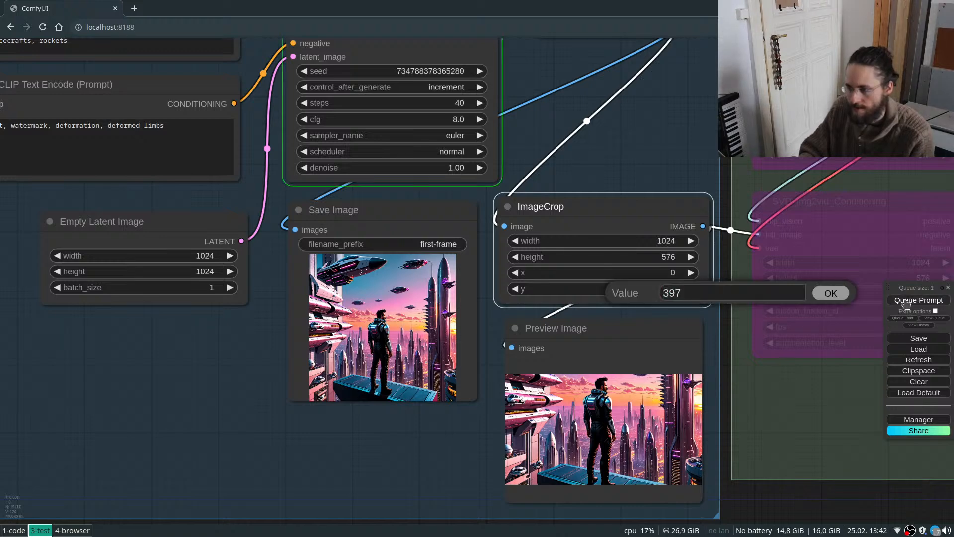
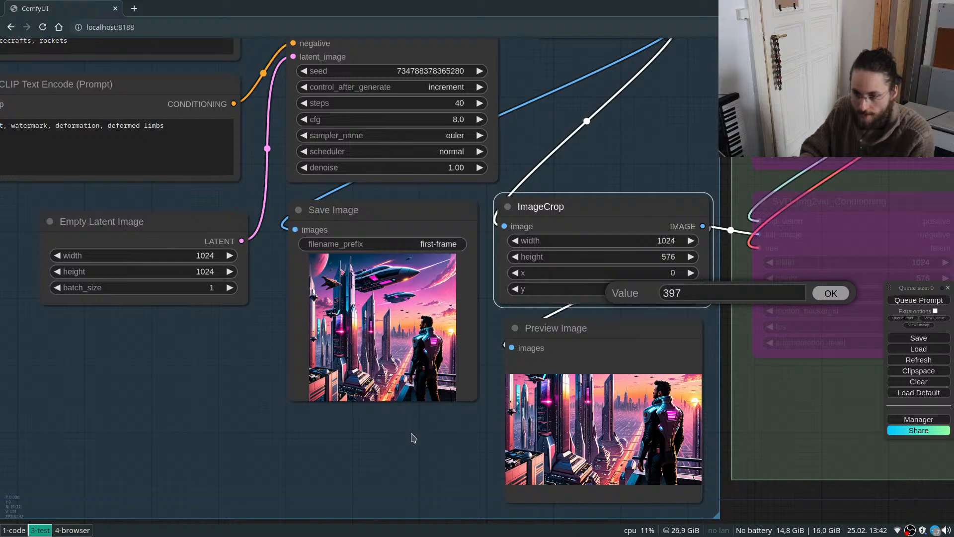
Examine the newly generated first frame in the Save Image node up close and compare it with the cropped preview.
{"action": "scroll", "coordinate": [402, 437], "scroll_direction": "down", "scroll_amount": 4}
{"action": "scroll", "coordinate": [334, 151], "scroll_direction": "down", "scroll_amount": 2}
{"action": "scroll", "coordinate": [246, 130], "scroll_direction": "down", "scroll_amount": 1}
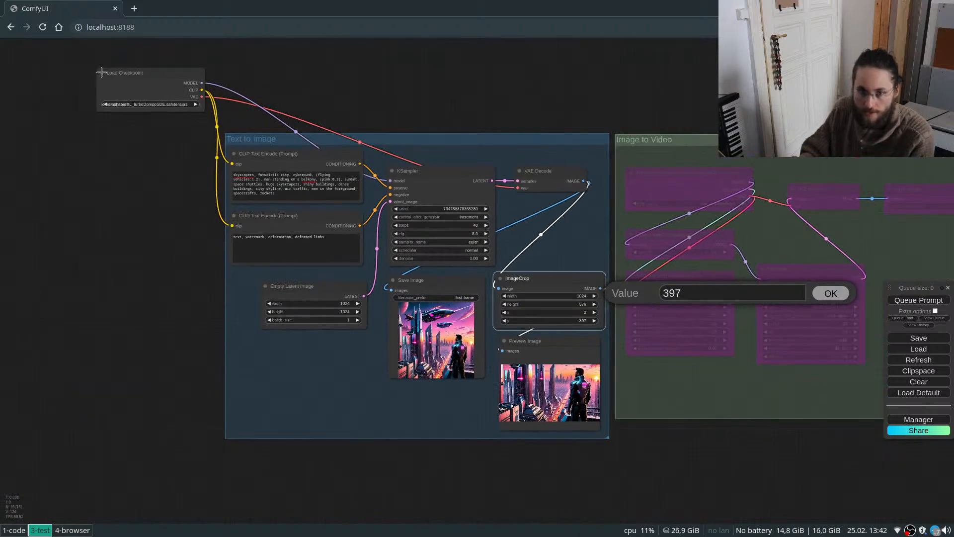
{"action": "scroll", "coordinate": [109, 75], "scroll_direction": "up", "scroll_amount": 3}
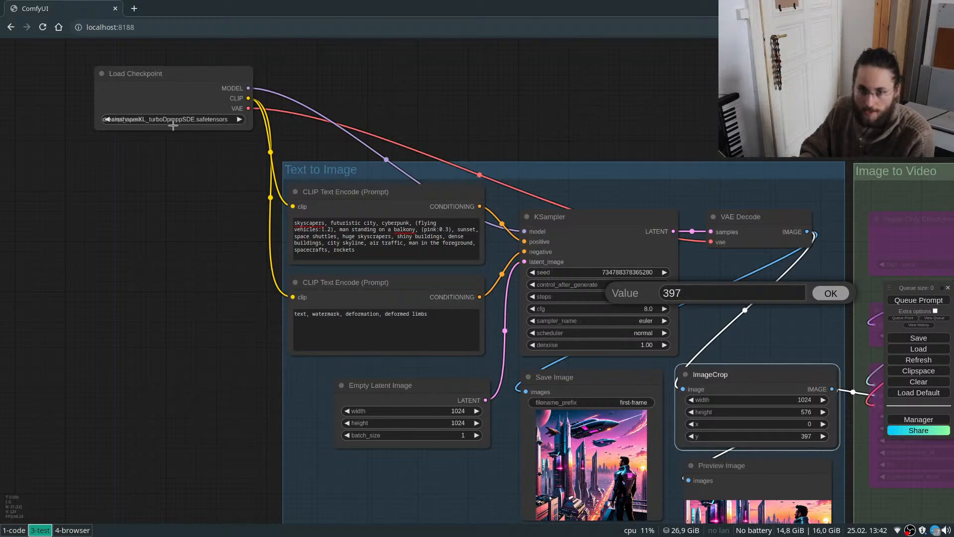
{"action": "scroll", "coordinate": [7, 89], "scroll_direction": "down", "scroll_amount": 5}
{"action": "scroll", "coordinate": [422, 390], "scroll_direction": "up", "scroll_amount": 6}
{"action": "scroll", "coordinate": [357, 316], "scroll_direction": "up", "scroll_amount": 12}
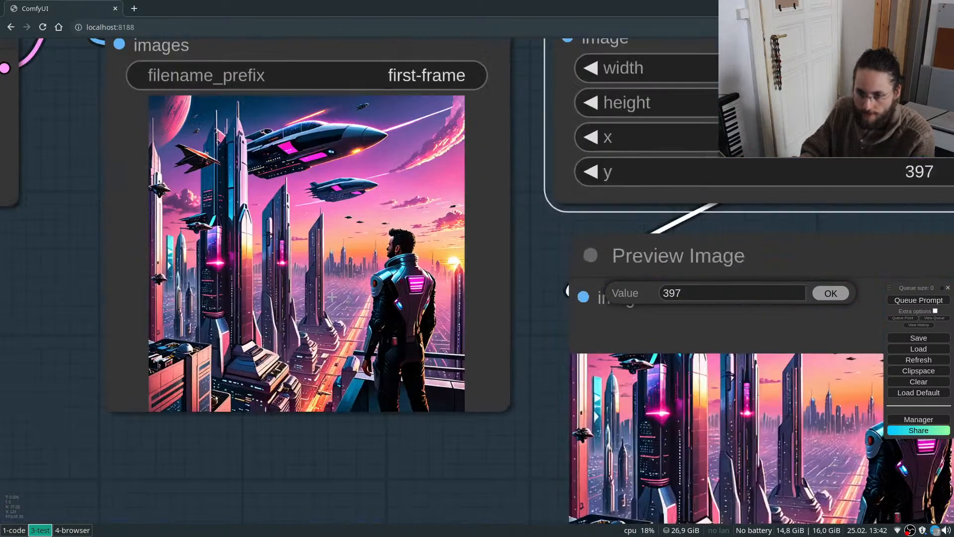
{"action": "scroll", "coordinate": [680, 432], "scroll_direction": "down", "scroll_amount": 3}
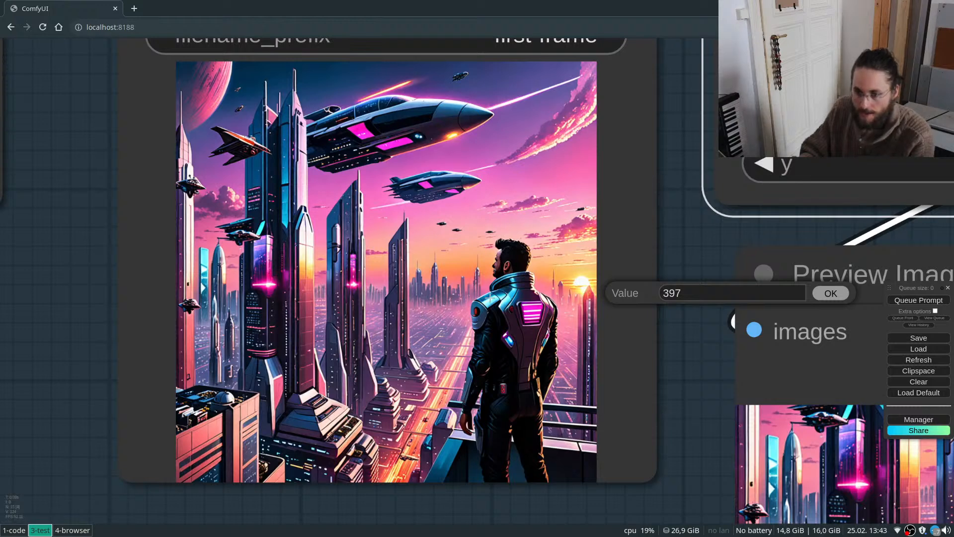
{"action": "scroll", "coordinate": [620, 447], "scroll_direction": "down", "scroll_amount": 2}
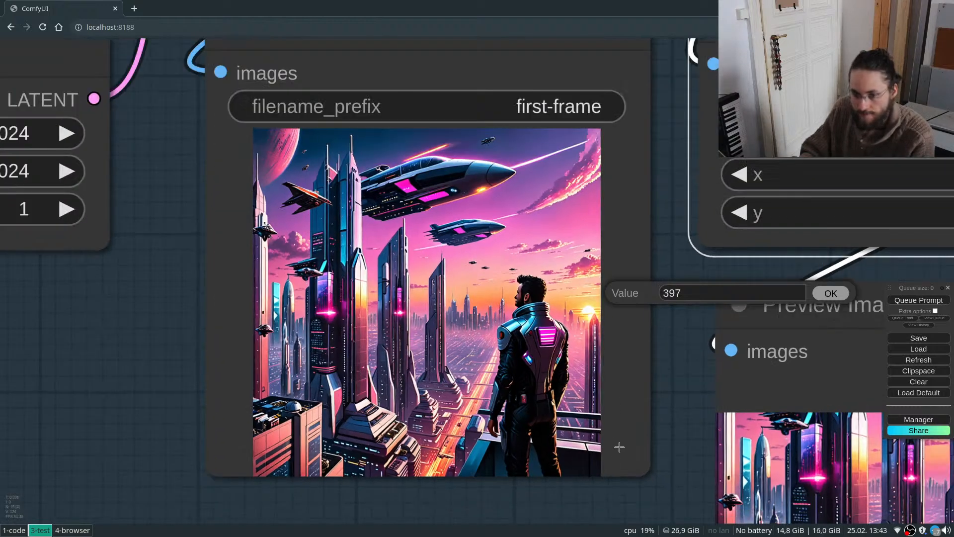
{"action": "scroll", "coordinate": [458, 126], "scroll_direction": "up", "scroll_amount": 2}
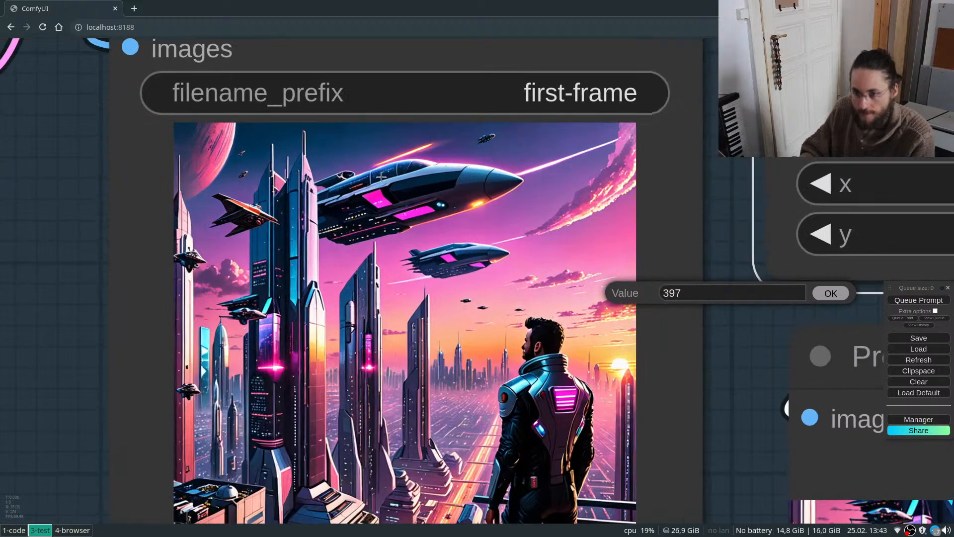
{"action": "scroll", "coordinate": [291, 202], "scroll_direction": "down", "scroll_amount": 5}
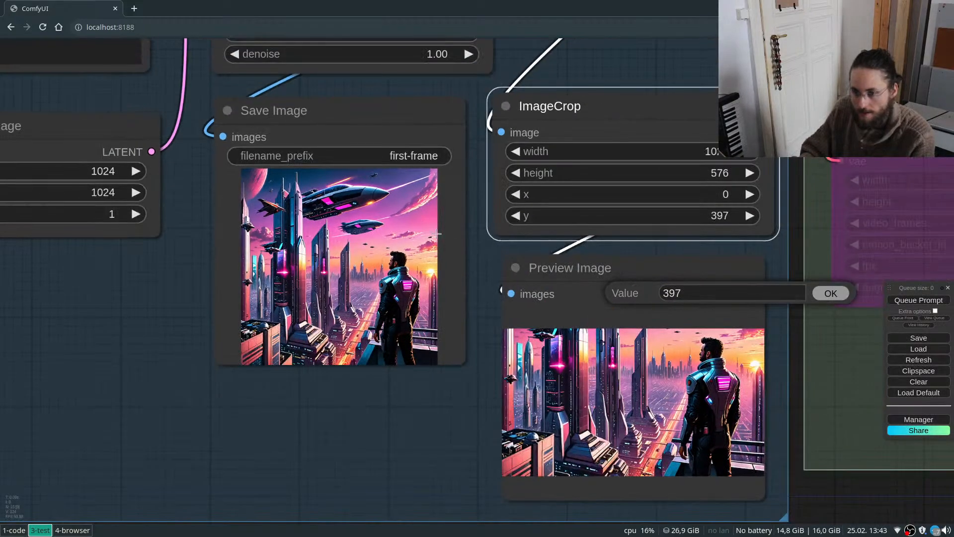
{"action": "scroll", "coordinate": [269, 422], "scroll_direction": "down", "scroll_amount": 2}
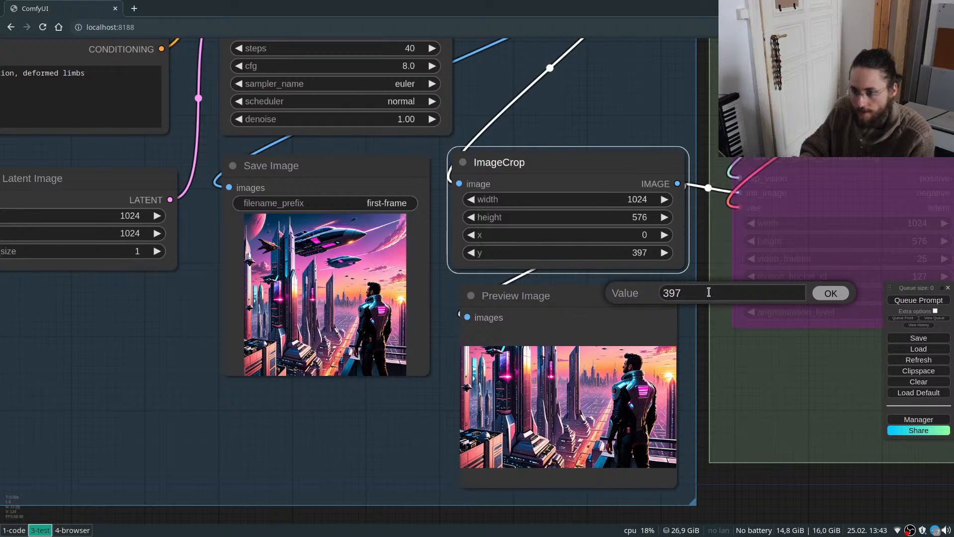
{"action": "scroll", "coordinate": [386, 378], "scroll_direction": "down", "scroll_amount": 1}
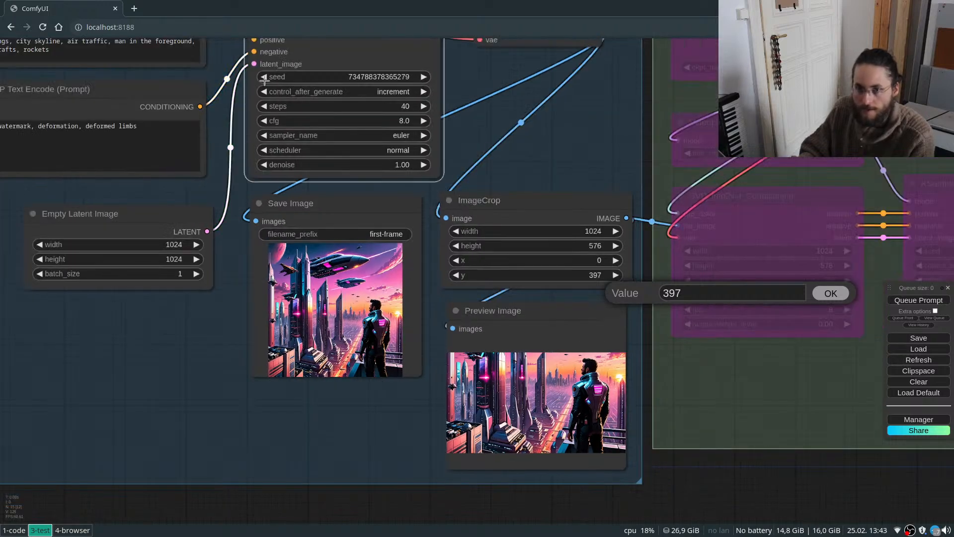
{"action": "left_click", "coordinate": [403, 91]}
{"action": "left_click", "coordinate": [418, 93]}
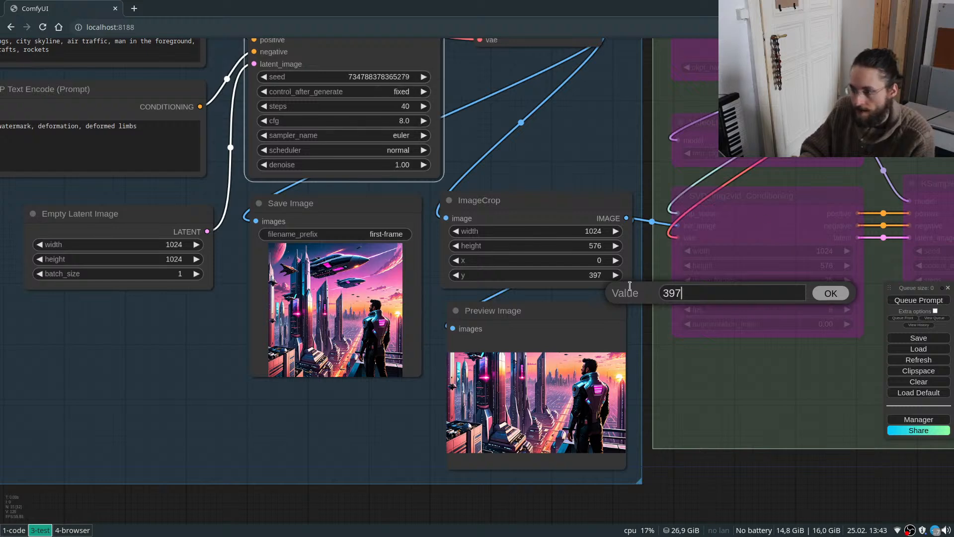
Move the crop of the first frame up by setting ImageCrop y to 250 and finally 140, queueing the prompt each time.
{"action": "left_click_drag", "start_coordinate": [569, 275], "coordinate": [521, 276]}
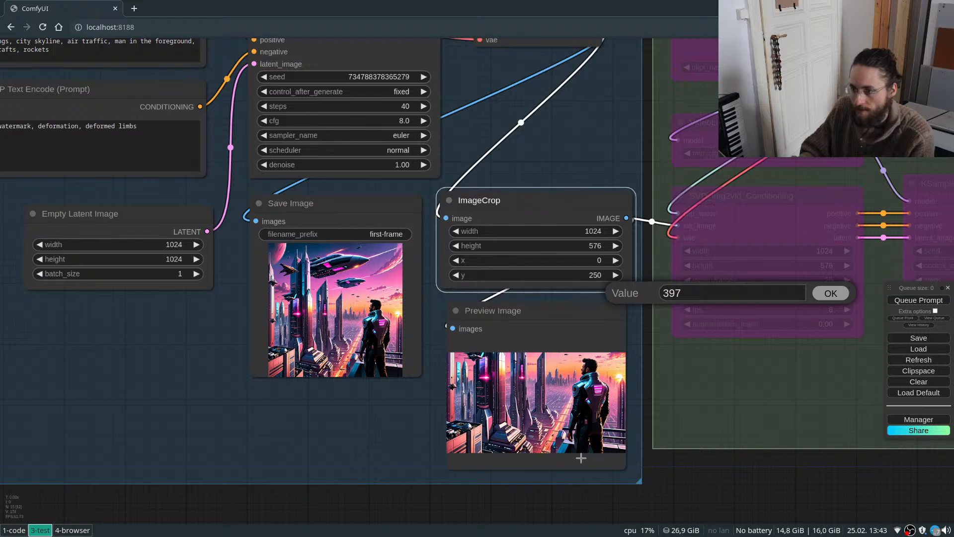
{"action": "left_click", "coordinate": [918, 300]}
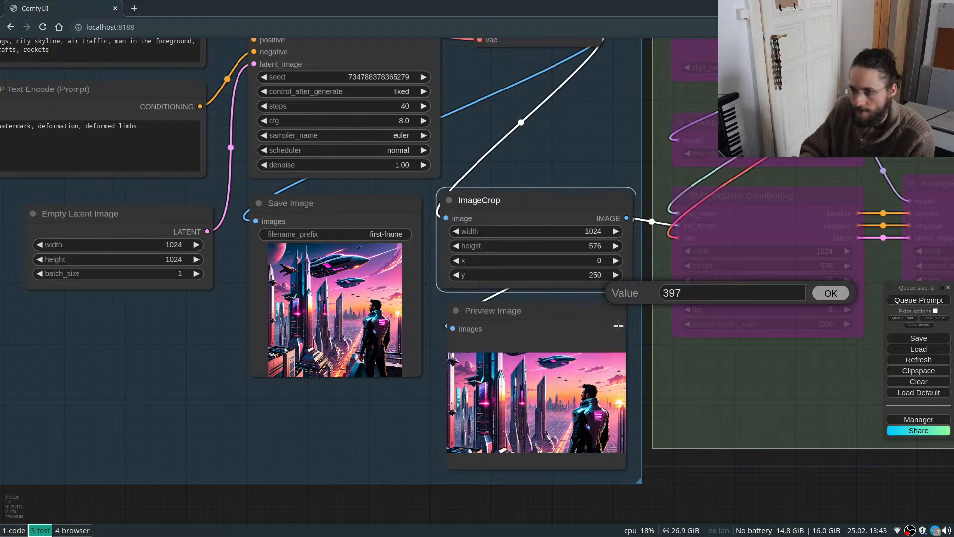
{"action": "left_click_drag", "start_coordinate": [576, 276], "coordinate": [532, 282]}
{"action": "left_click", "coordinate": [933, 301]}
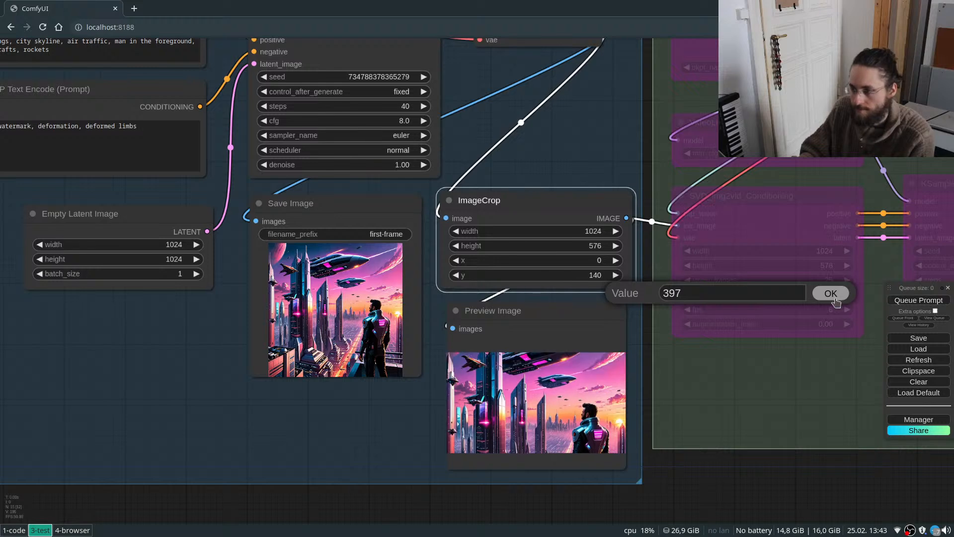
Try ImageCrop y offsets of 419, 149 and 72 on the first frame, queueing the prompt after each change.
{"action": "left_click", "coordinate": [830, 294]}
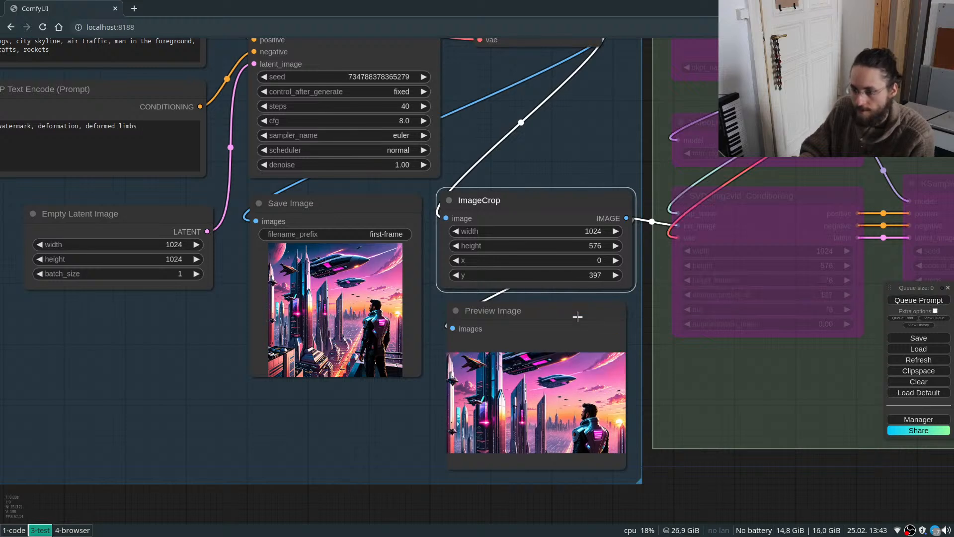
{"action": "left_click_drag", "start_coordinate": [579, 276], "coordinate": [587, 276]}
{"action": "left_click", "coordinate": [912, 302]}
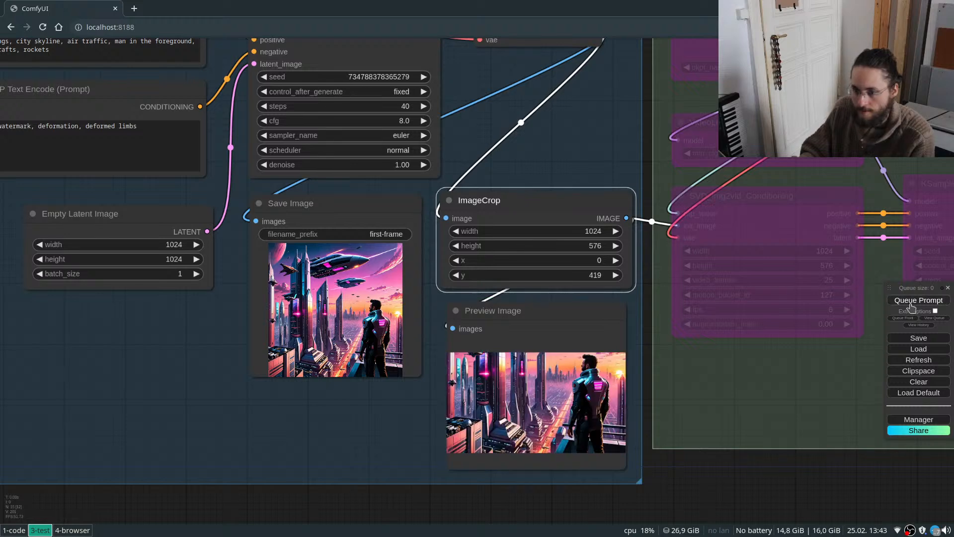
{"action": "left_click_drag", "start_coordinate": [563, 276], "coordinate": [491, 280]}
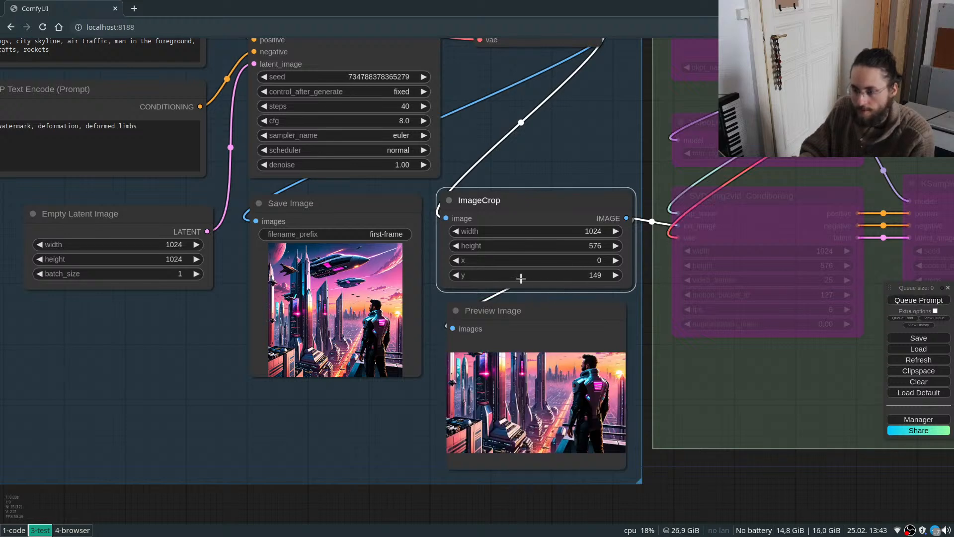
{"action": "left_click", "coordinate": [916, 300]}
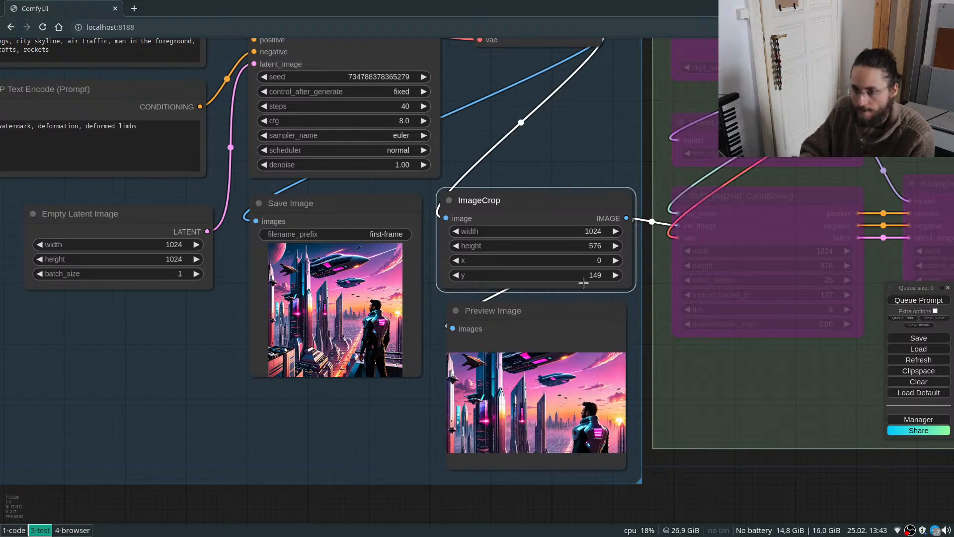
{"action": "left_click_drag", "start_coordinate": [584, 275], "coordinate": [555, 279]}
{"action": "left_click", "coordinate": [930, 303]}
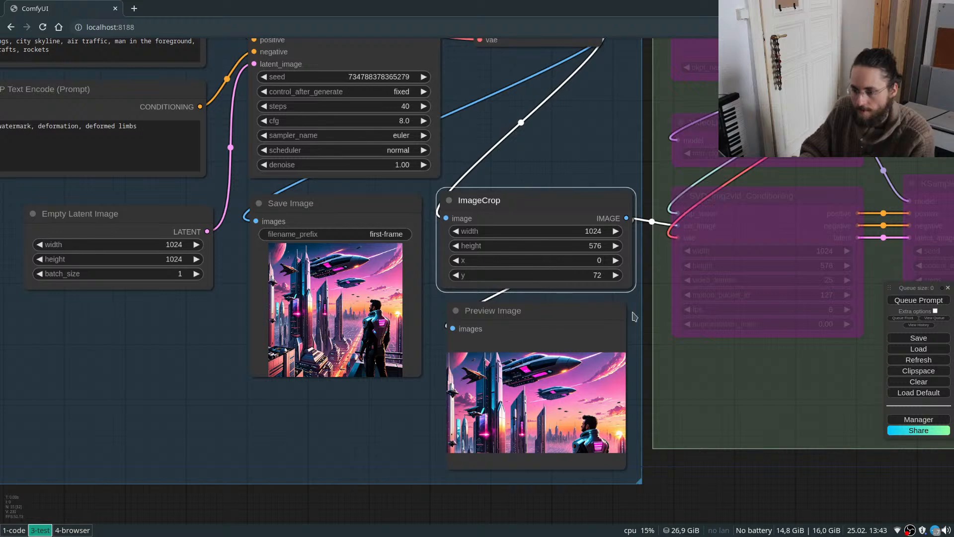
Set the nodes of the Image to Video group to Always.
{"action": "scroll", "coordinate": [278, 348], "scroll_direction": "down", "scroll_amount": 4}
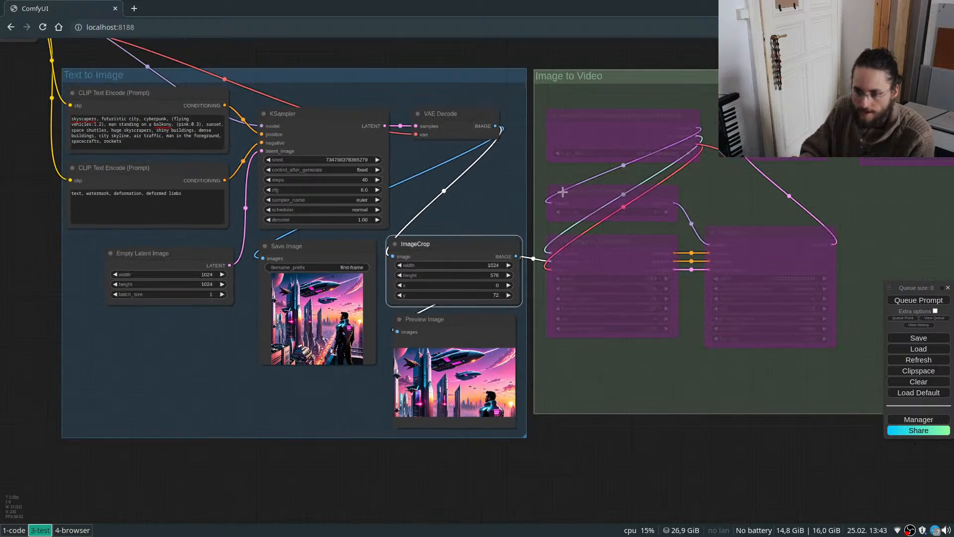
{"action": "right_click", "coordinate": [635, 81]}
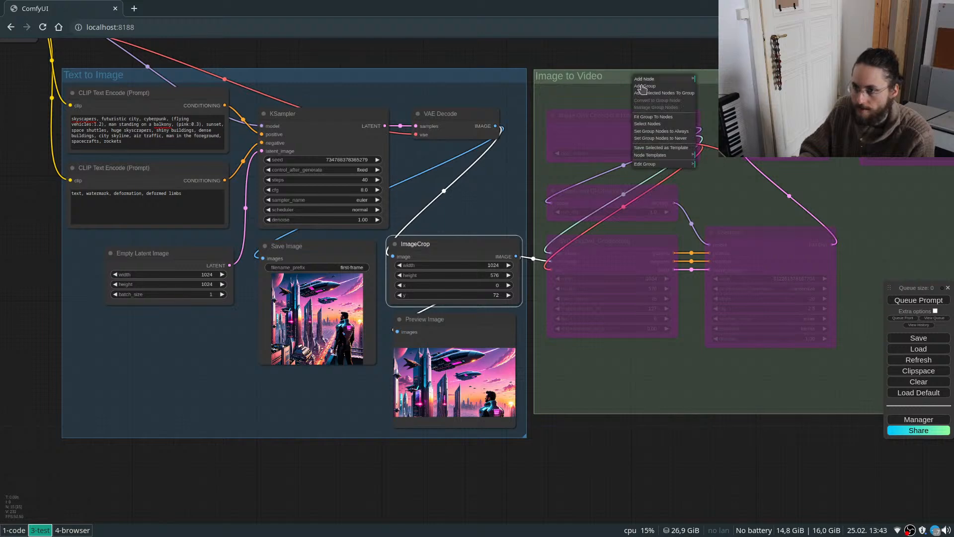
{"action": "left_click", "coordinate": [665, 131]}
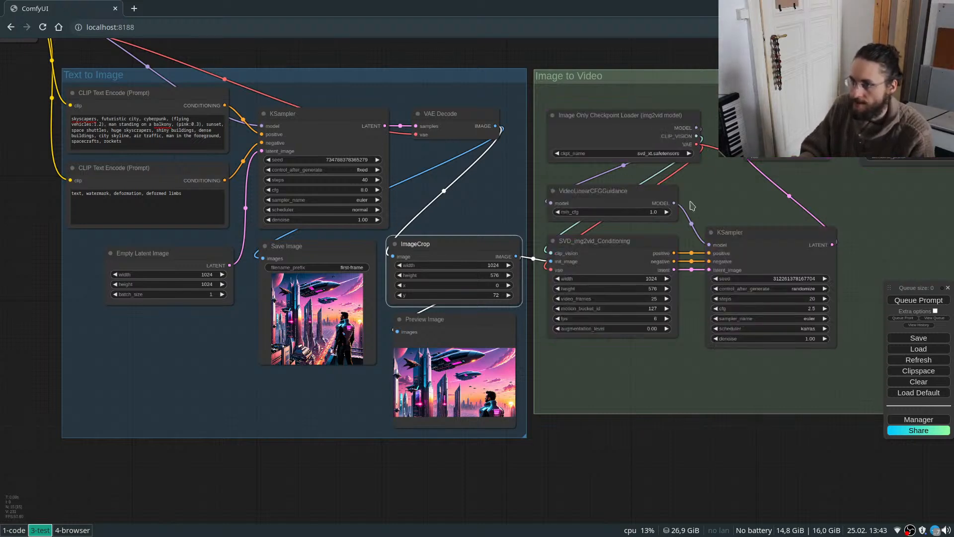
{"action": "scroll", "coordinate": [215, 356], "scroll_direction": "down", "scroll_amount": 6}
{"action": "scroll", "coordinate": [405, 366], "scroll_direction": "up", "scroll_amount": 4}
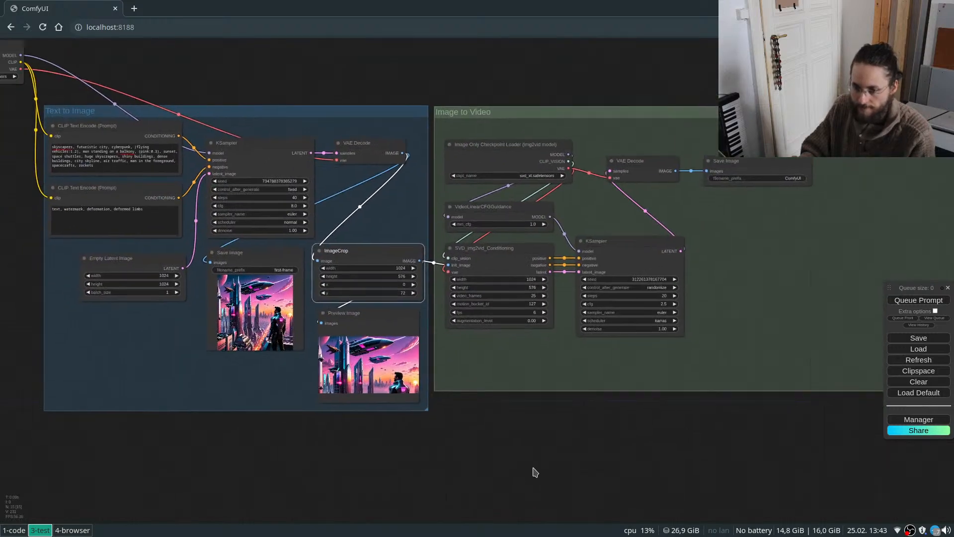
{"action": "scroll", "coordinate": [434, 421], "scroll_direction": "up", "scroll_amount": 6}
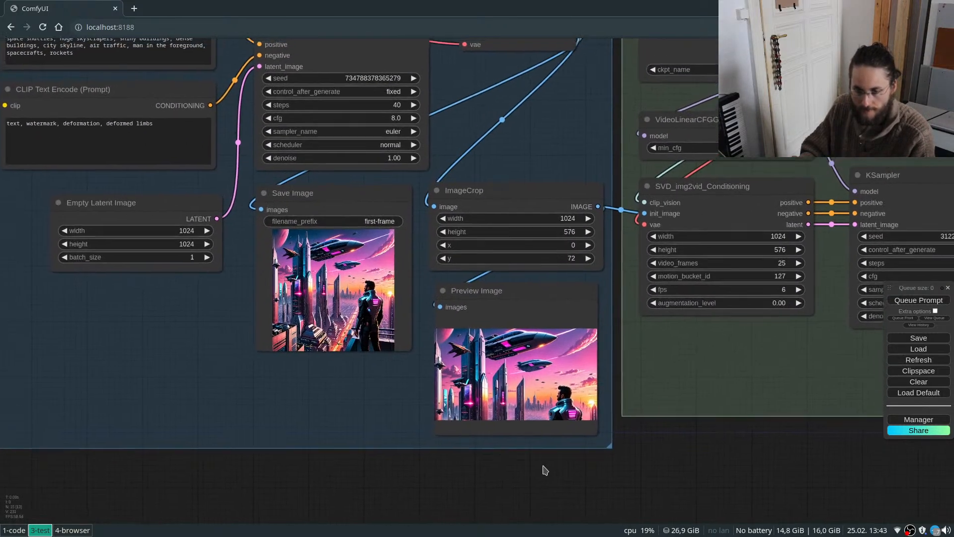
{"action": "left_click_drag", "start_coordinate": [542, 474], "coordinate": [553, 483]}
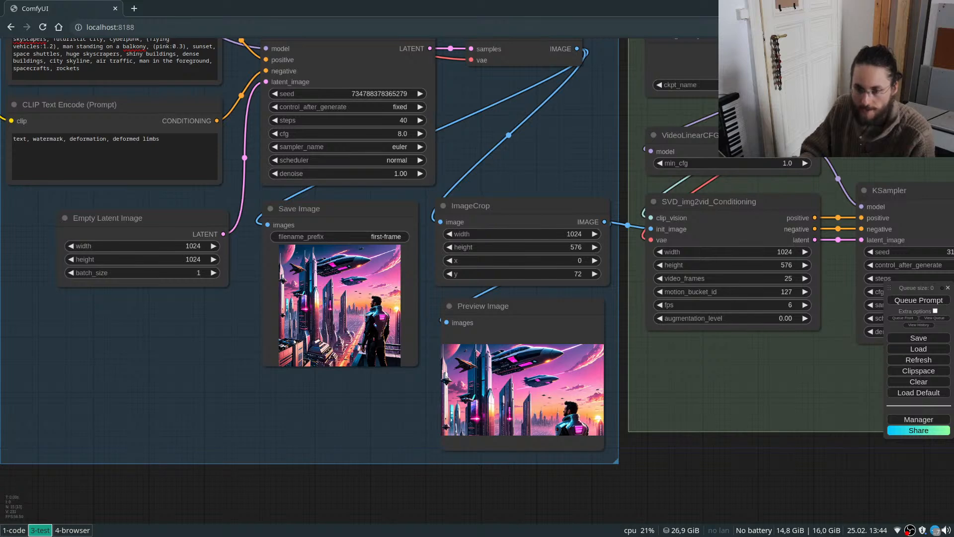
Bypass the nodes of the Image to Video group again, leaving the Empty Latent Image height as it is.
{"action": "left_click", "coordinate": [184, 259]}
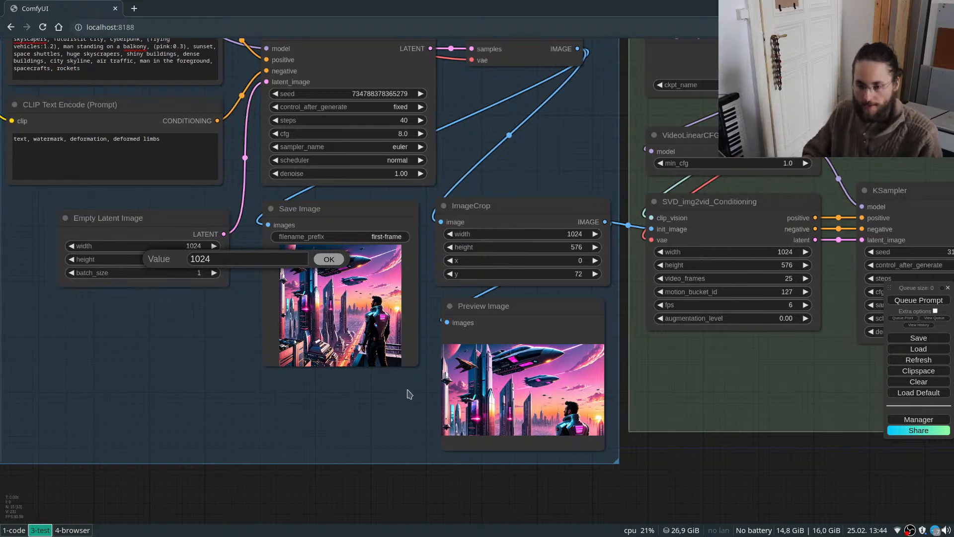
{"action": "scroll", "coordinate": [408, 393], "scroll_direction": "down", "scroll_amount": 2}
{"action": "right_click", "coordinate": [715, 85]}
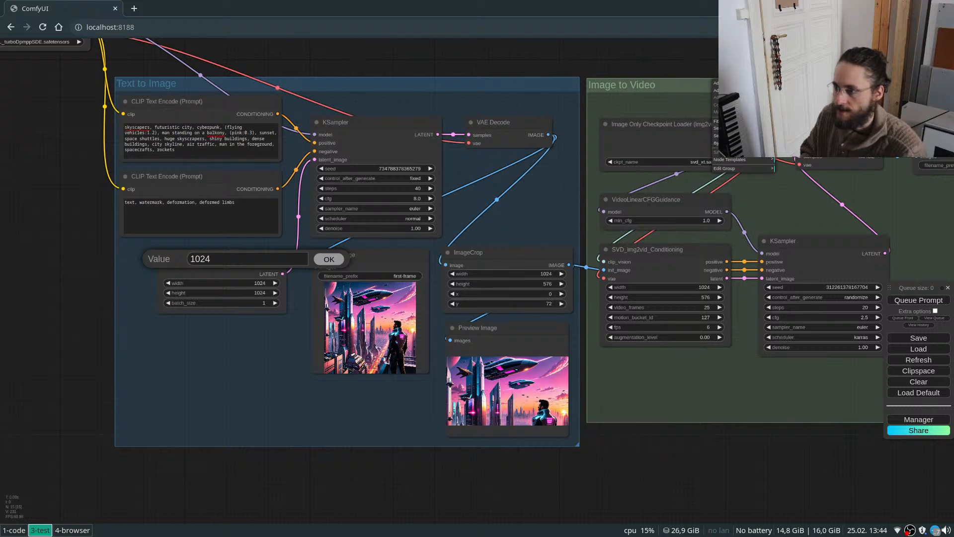
{"action": "left_click", "coordinate": [740, 143]}
Set the height of the Empty Latent Image node to 600.
{"action": "scroll", "coordinate": [747, 434], "scroll_direction": "down", "scroll_amount": 1}
{"action": "scroll", "coordinate": [555, 422], "scroll_direction": "up", "scroll_amount": 3}
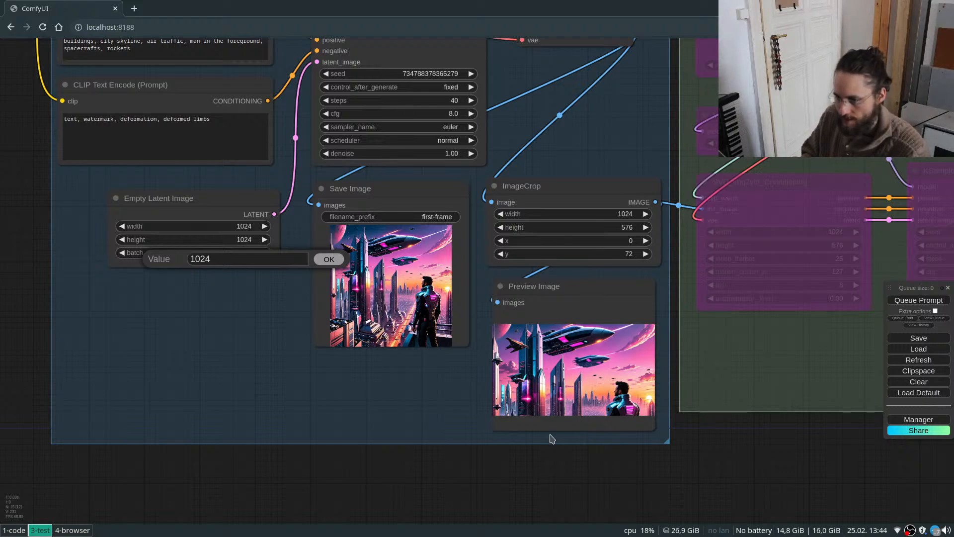
{"action": "scroll", "coordinate": [551, 393], "scroll_direction": "up", "scroll_amount": 10}
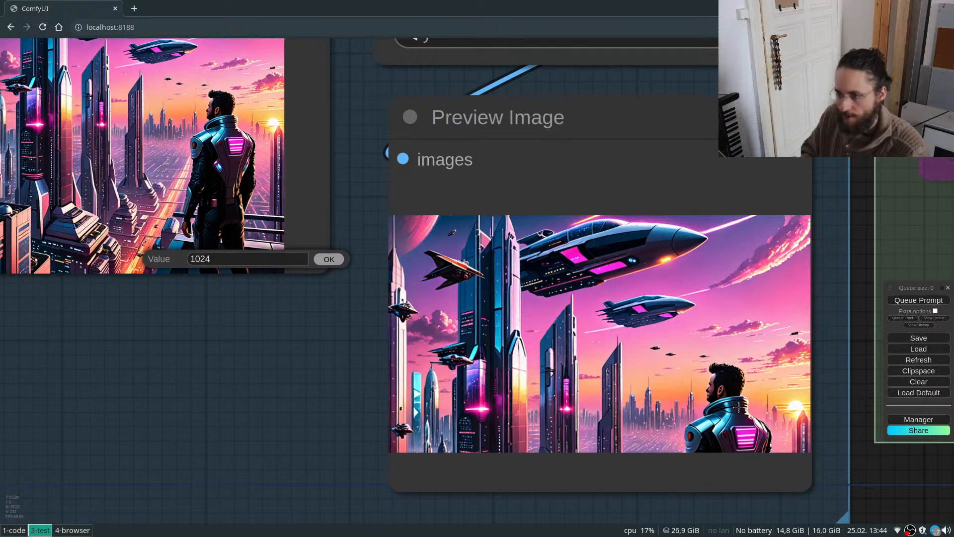
{"action": "scroll", "coordinate": [725, 395], "scroll_direction": "down", "scroll_amount": 3}
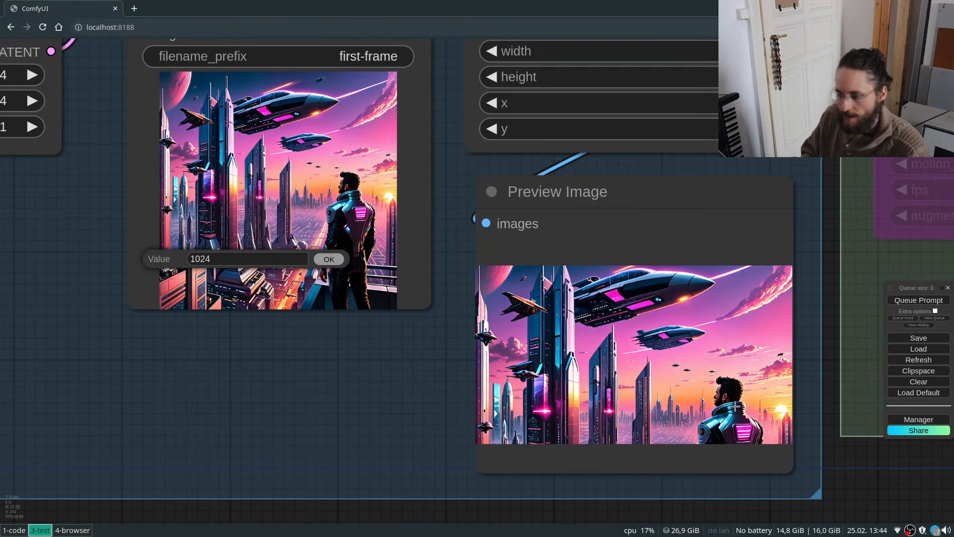
{"action": "scroll", "coordinate": [730, 406], "scroll_direction": "down", "scroll_amount": 5}
{"action": "left_click", "coordinate": [265, 221]}
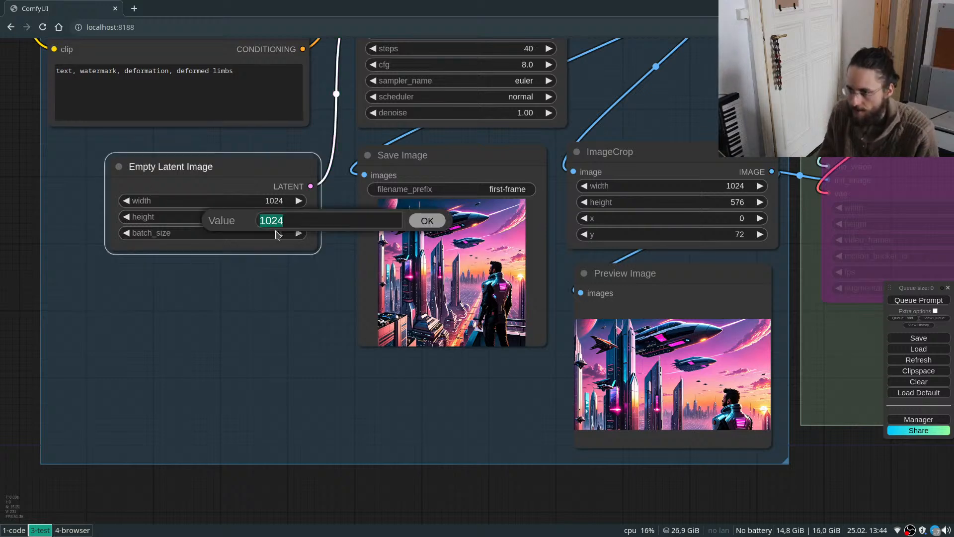
{"action": "type", "text": "600"}
{"action": "key", "text": "Return"}
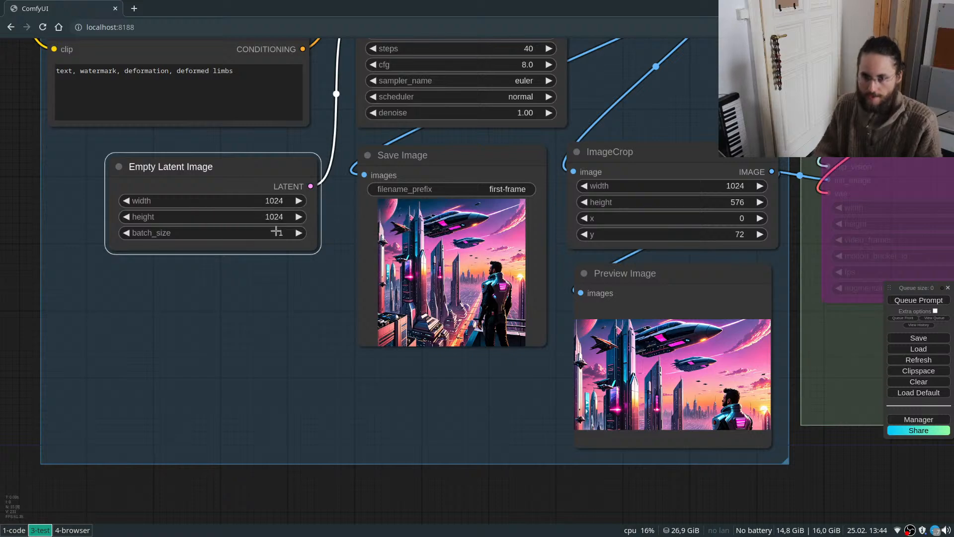
Set the ImageCrop y offset to 20 and queue the prompt to generate the first frame at the reduced height.
{"action": "scroll", "coordinate": [482, 426], "scroll_direction": "down", "scroll_amount": 4}
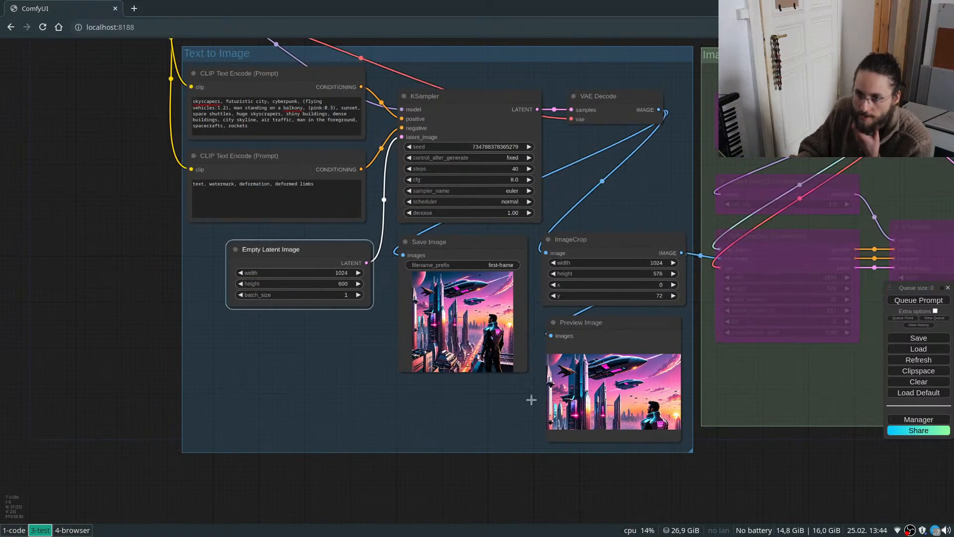
{"action": "scroll", "coordinate": [611, 485], "scroll_direction": "down", "scroll_amount": 3}
{"action": "scroll", "coordinate": [492, 213], "scroll_direction": "up", "scroll_amount": 3}
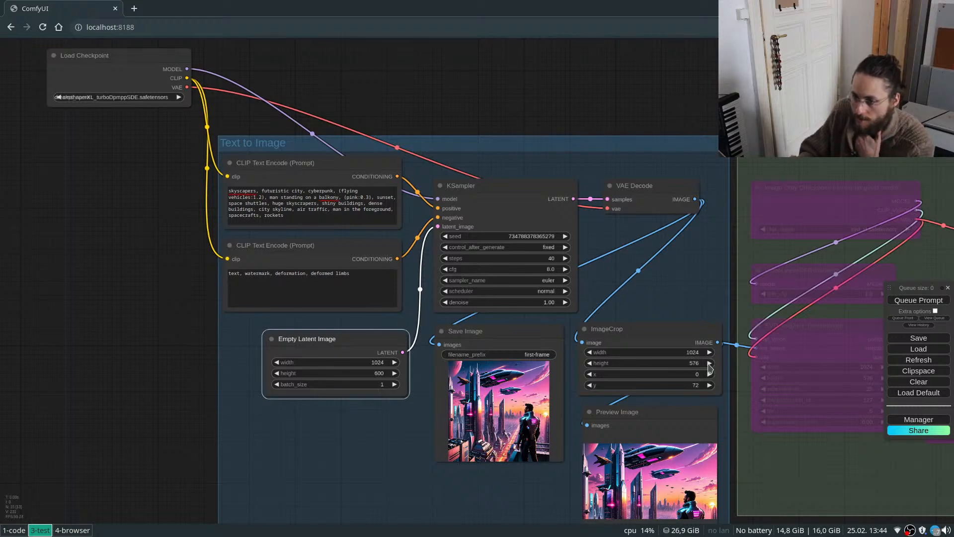
{"action": "left_click_drag", "start_coordinate": [692, 387], "coordinate": [661, 392]}
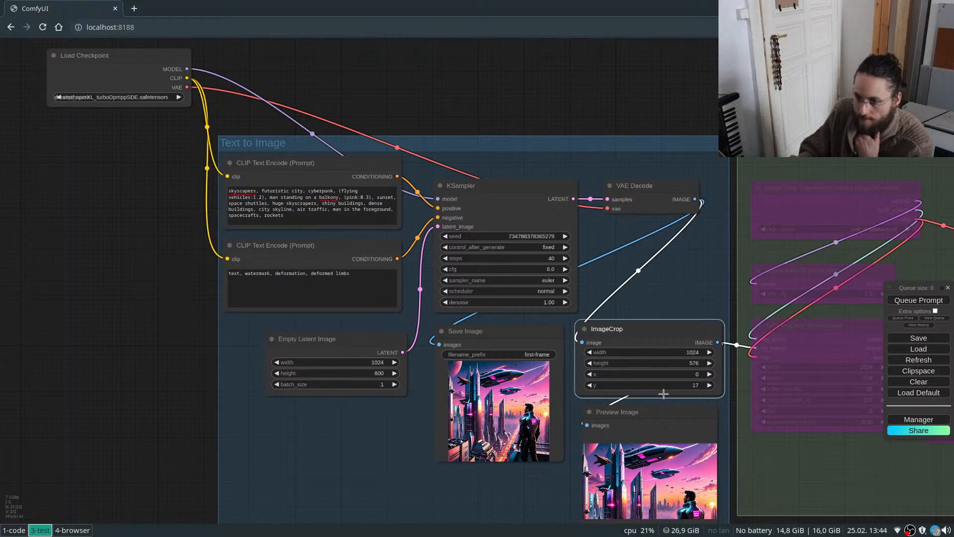
{"action": "left_click", "coordinate": [918, 301]}
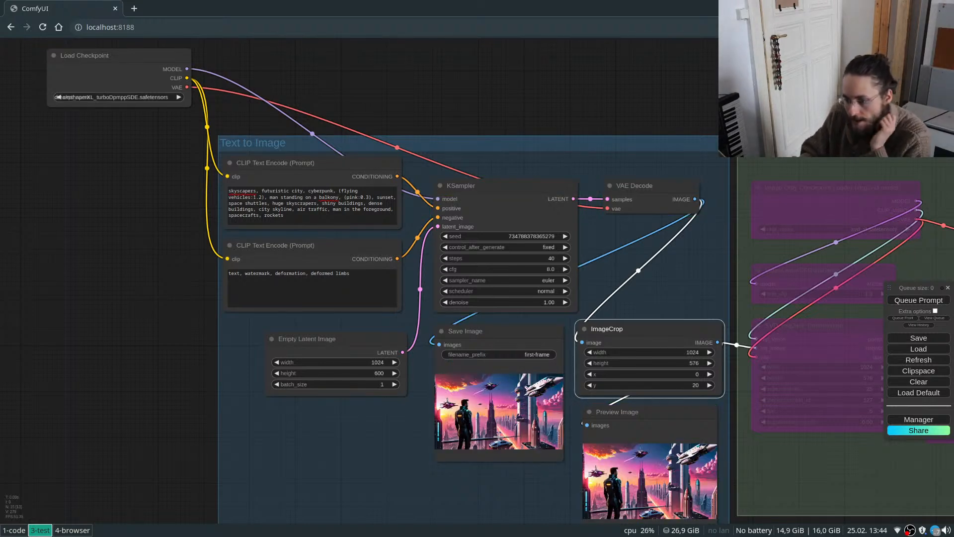
{"action": "scroll", "coordinate": [495, 433], "scroll_direction": "up", "scroll_amount": 10}
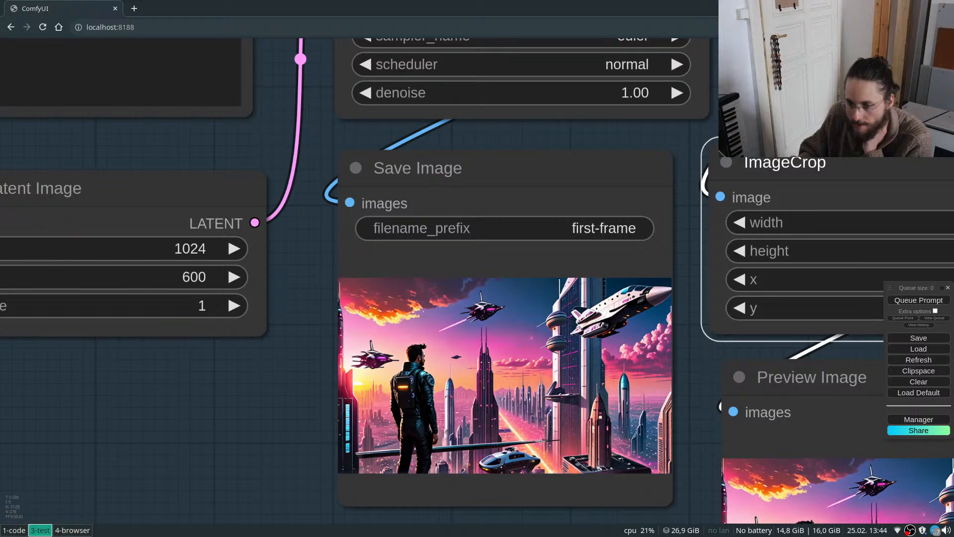
{"action": "scroll", "coordinate": [514, 390], "scroll_direction": "down", "scroll_amount": 8}
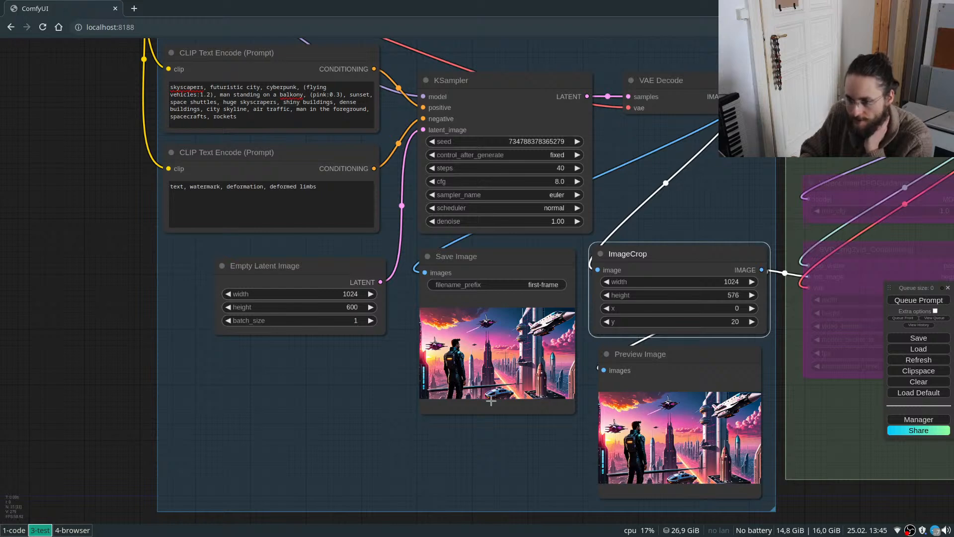
{"action": "scroll", "coordinate": [526, 461], "scroll_direction": "down", "scroll_amount": 2}
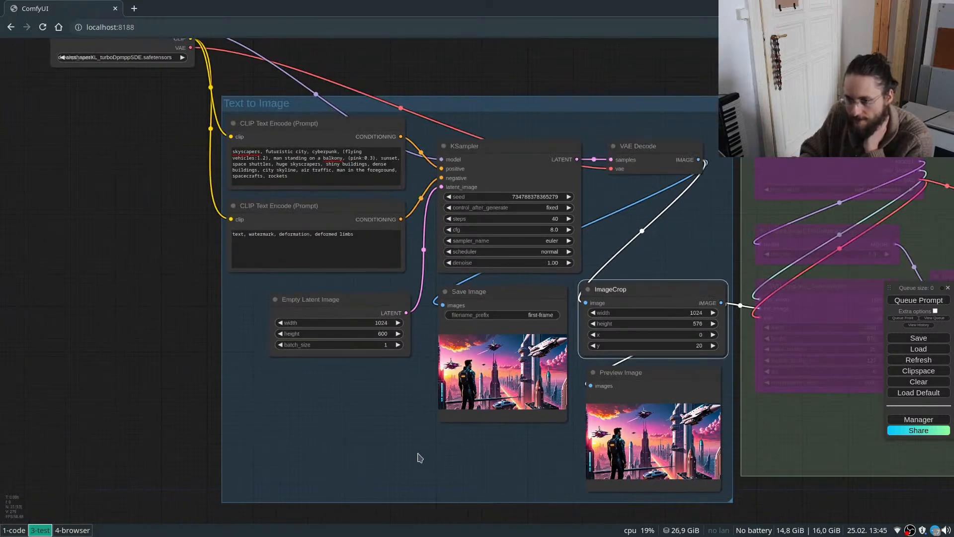
{"action": "left_click", "coordinate": [550, 208]}
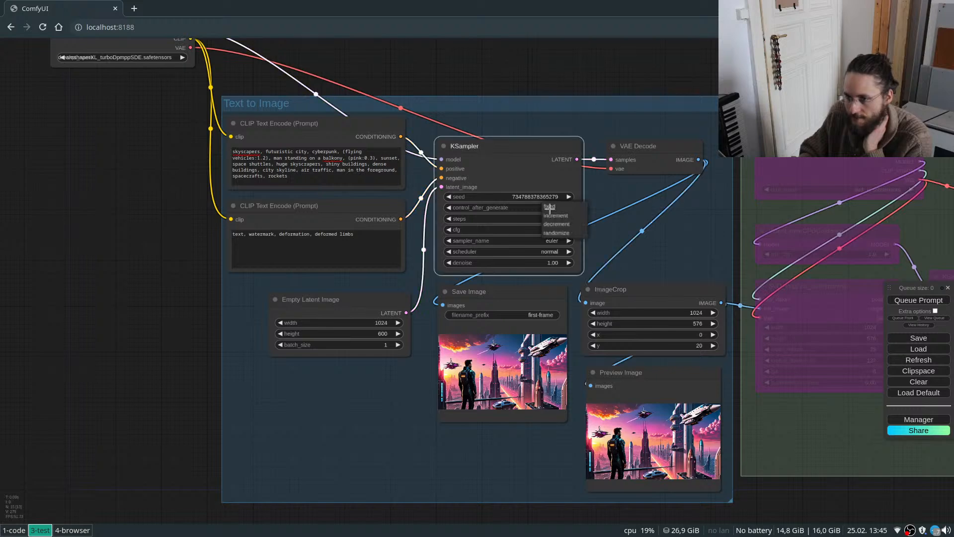
{"action": "left_click", "coordinate": [452, 197]}
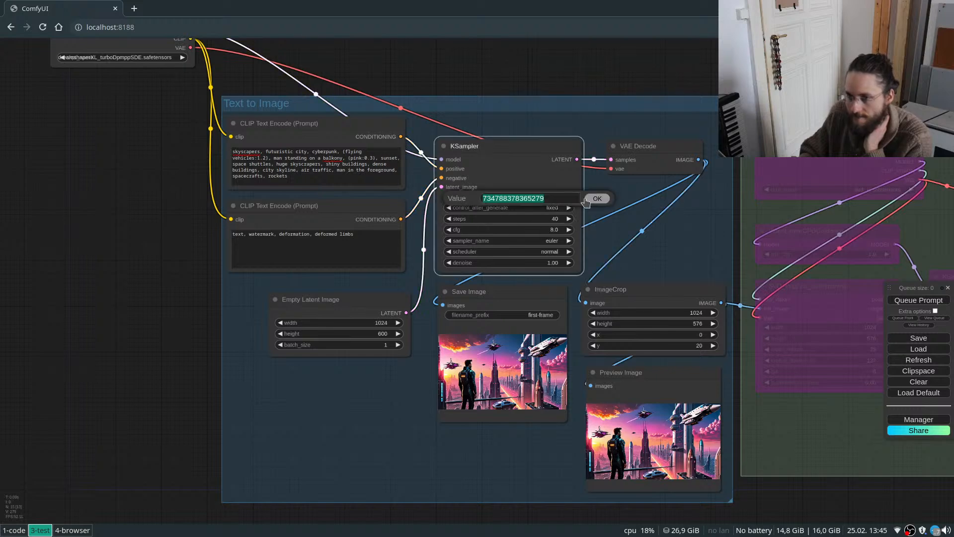
{"action": "left_click", "coordinate": [634, 211]}
{"action": "left_click", "coordinate": [597, 198]}
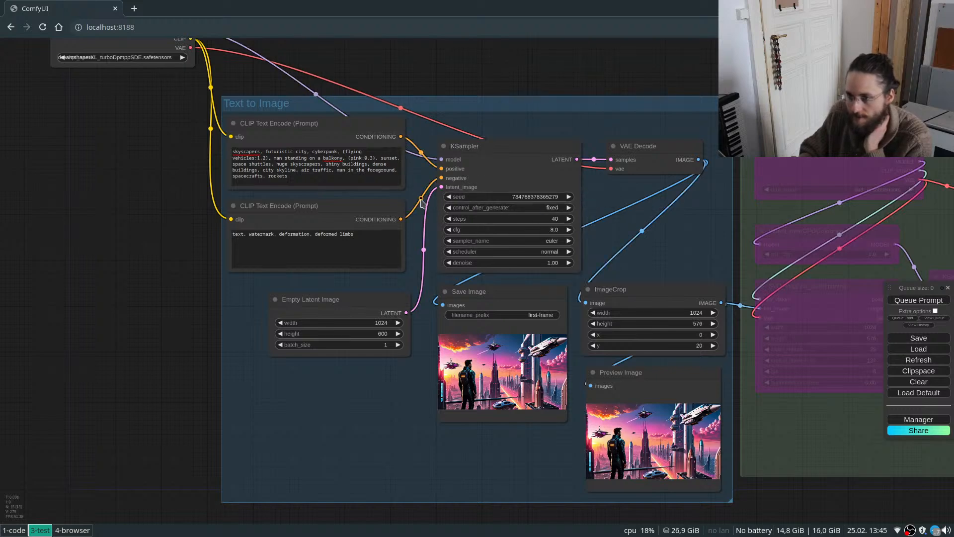
{"action": "left_click", "coordinate": [449, 196]}
{"action": "left_click", "coordinate": [921, 301]}
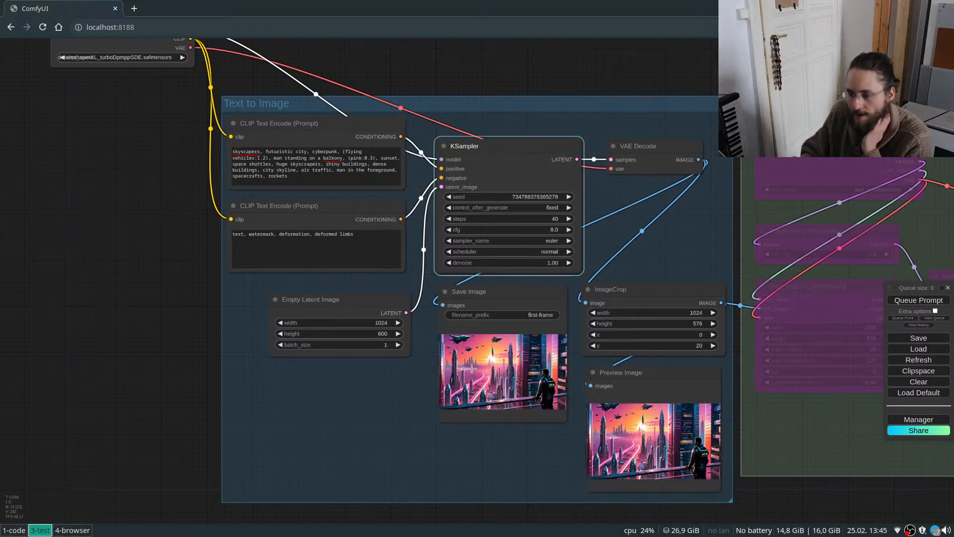
Append ", second hand" to the negative prompt and queue the prompt.
{"action": "scroll", "coordinate": [491, 378], "scroll_direction": "up", "scroll_amount": 10}
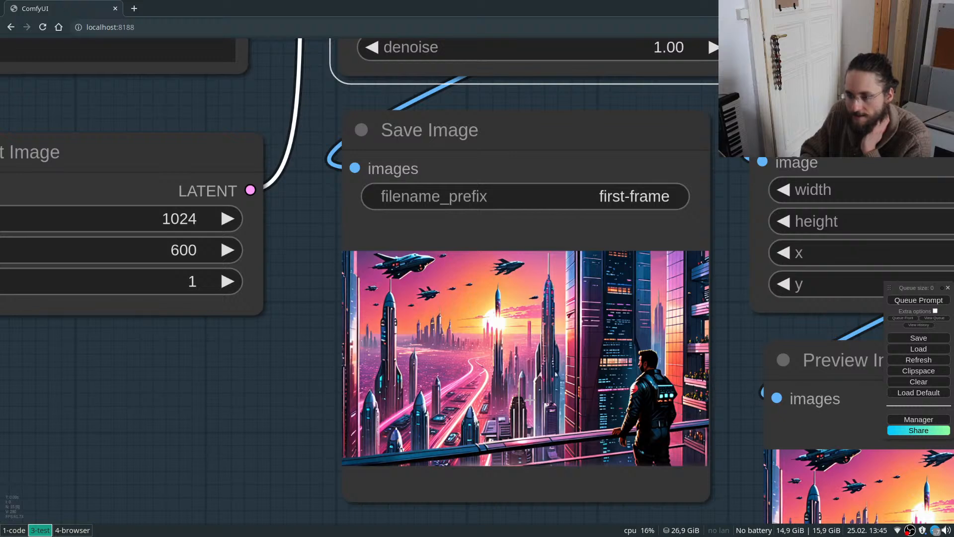
{"action": "scroll", "coordinate": [652, 467], "scroll_direction": "up", "scroll_amount": 5}
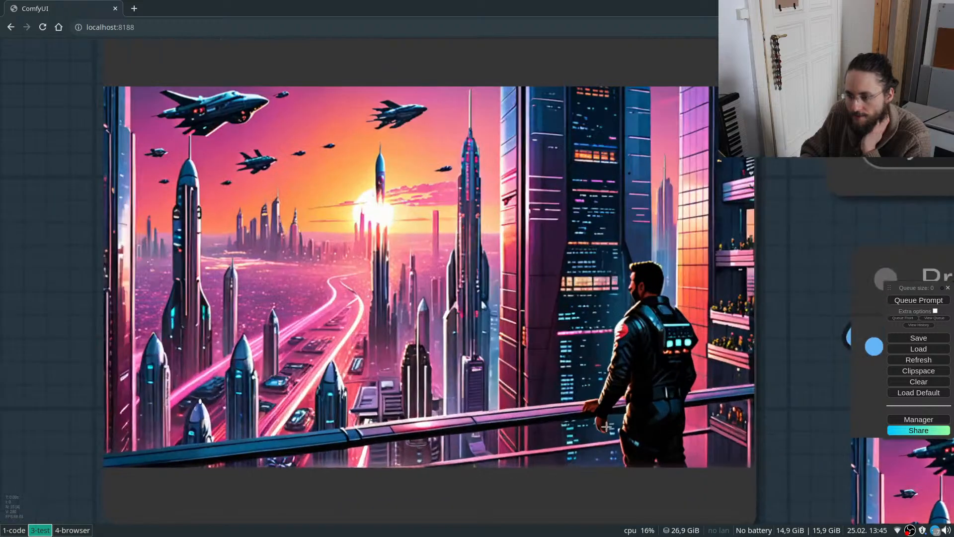
{"action": "scroll", "coordinate": [615, 449], "scroll_direction": "down", "scroll_amount": 10}
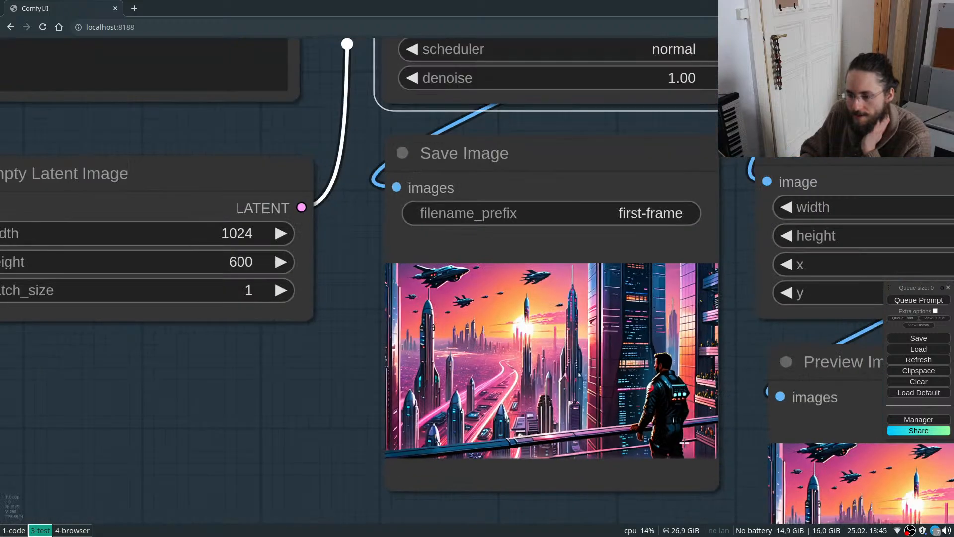
{"action": "scroll", "coordinate": [387, 200], "scroll_direction": "down", "scroll_amount": 2}
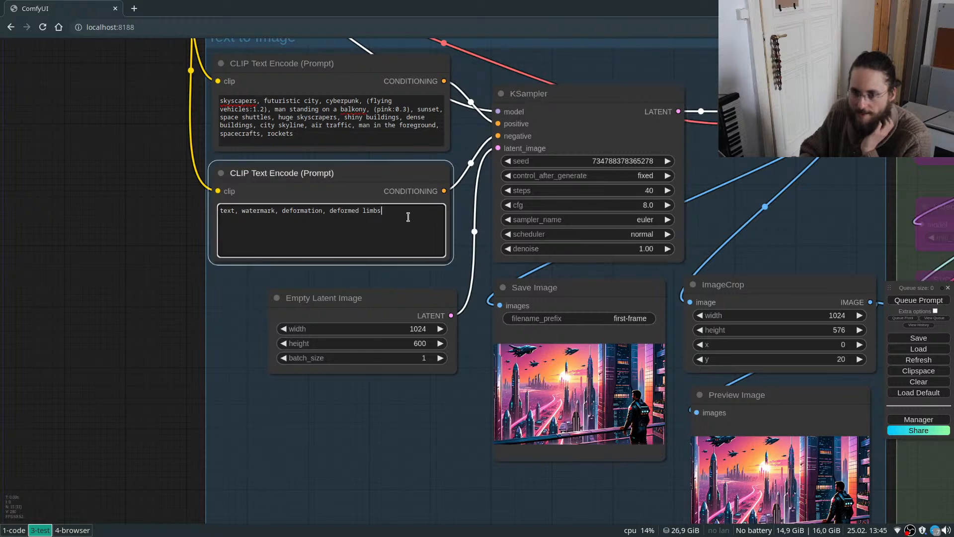
{"action": "left_click", "coordinate": [409, 217]}
{"action": "type", "text": ", second hand"}
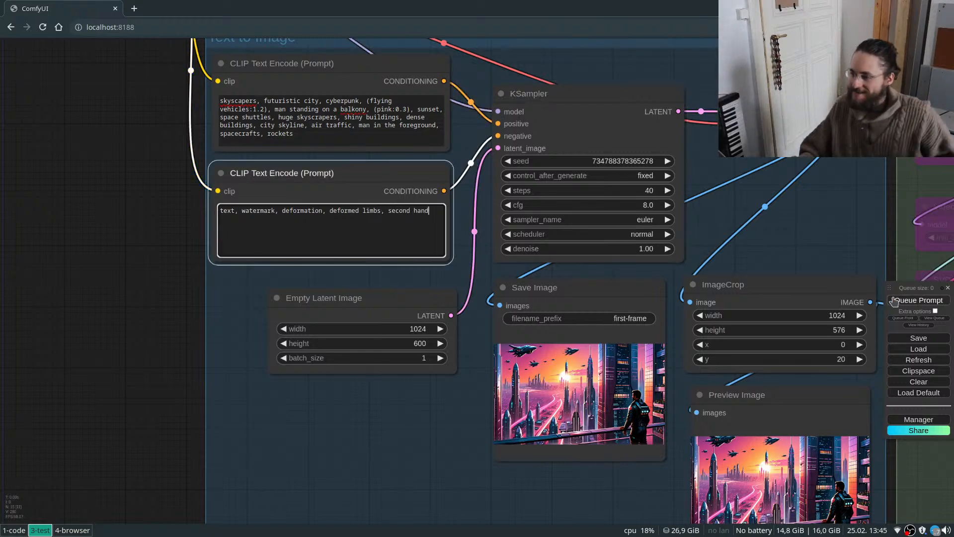
{"action": "left_click", "coordinate": [918, 301]}
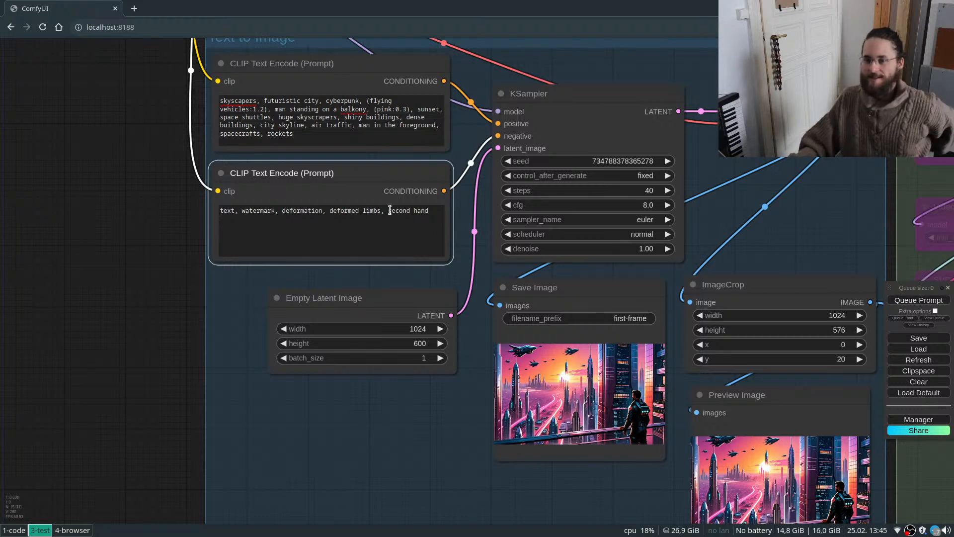
Replace "second" with "additional" in the negative prompt so it ends in "additional hand", and queue the prompt.
{"action": "double_click", "coordinate": [420, 210]}
{"action": "double_click", "coordinate": [403, 210]}
{"action": "type", "text": "additional"}
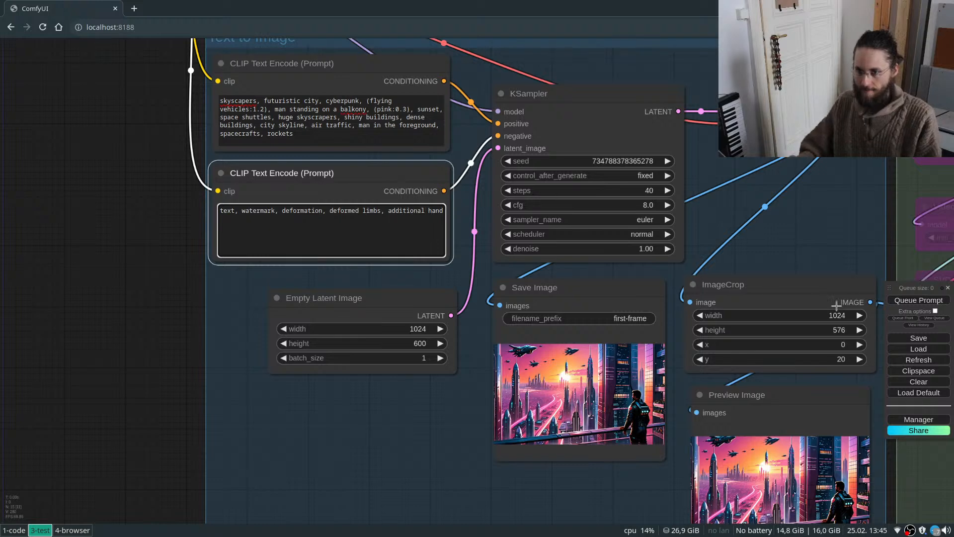
{"action": "left_click", "coordinate": [918, 300]}
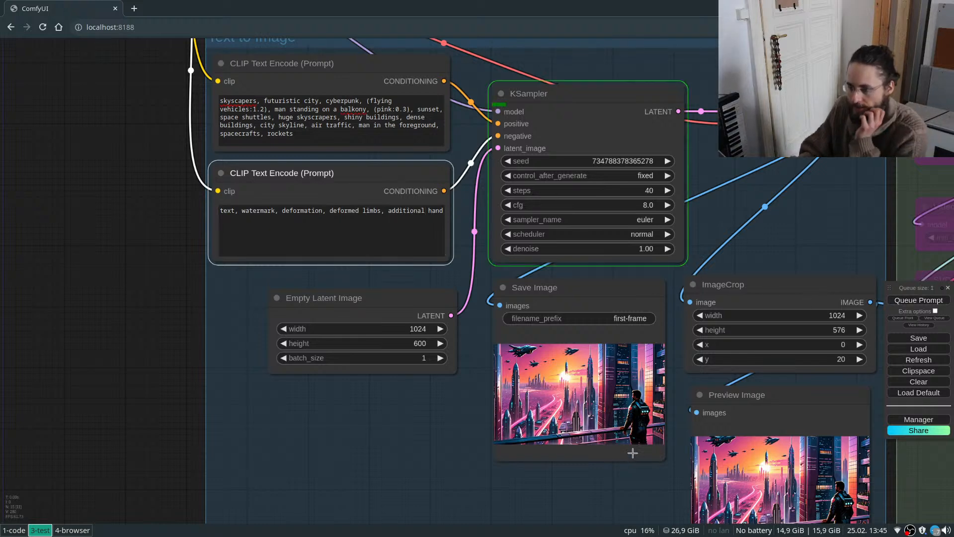
Examine the first frame generated with the revised negative prompt, checking the man on the balcony and the city.
{"action": "scroll", "coordinate": [636, 440], "scroll_direction": "up", "scroll_amount": 4}
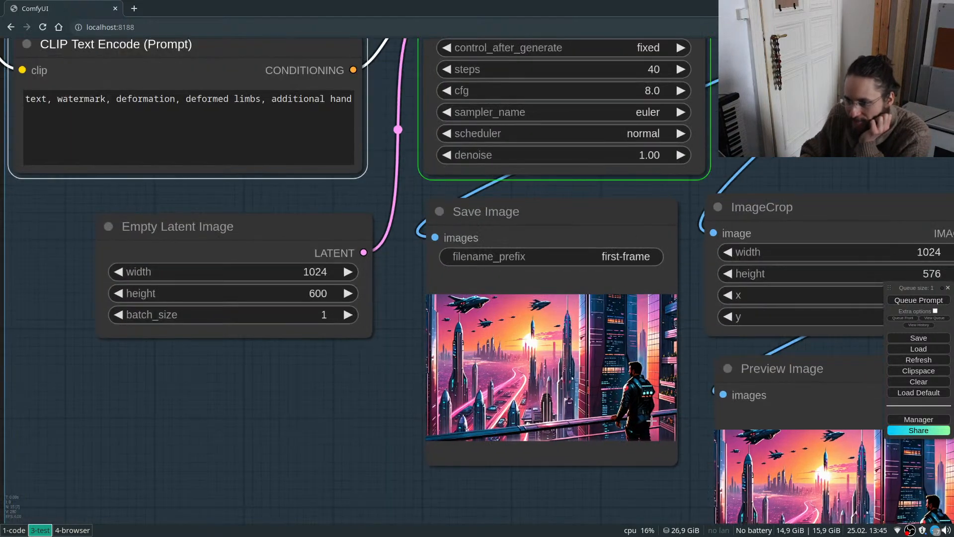
{"action": "scroll", "coordinate": [644, 420], "scroll_direction": "up", "scroll_amount": 2}
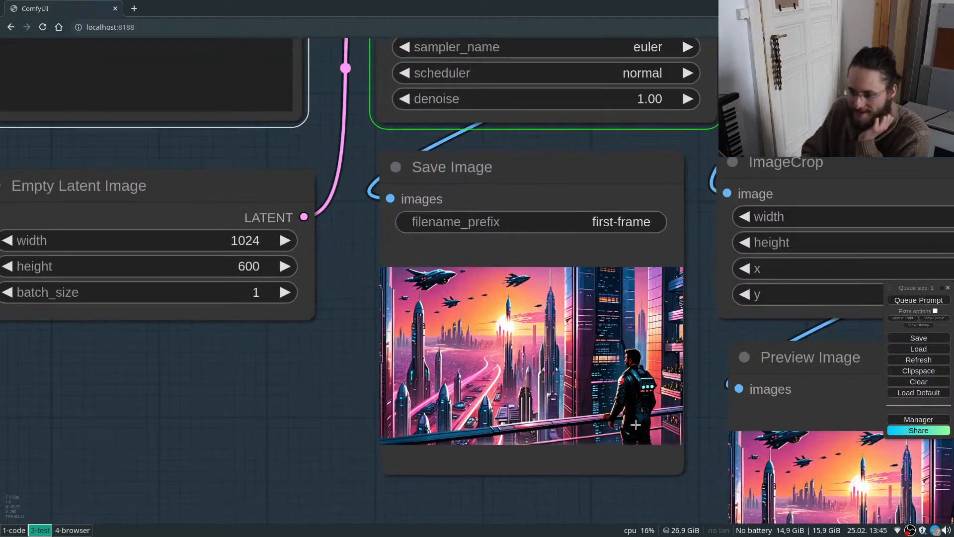
{"action": "scroll", "coordinate": [628, 427], "scroll_direction": "up", "scroll_amount": 3}
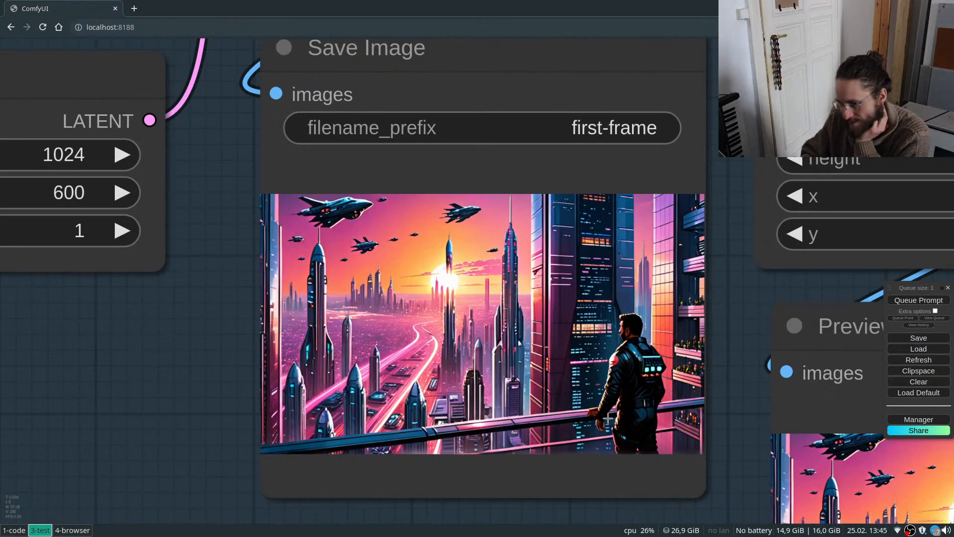
{"action": "scroll", "coordinate": [603, 430], "scroll_direction": "up", "scroll_amount": 1}
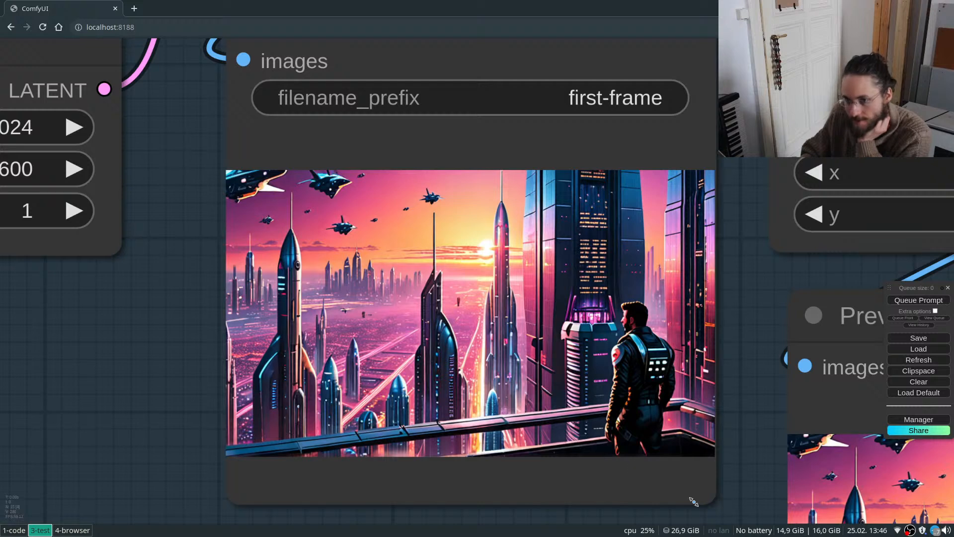
{"action": "scroll", "coordinate": [693, 501], "scroll_direction": "down", "scroll_amount": 3}
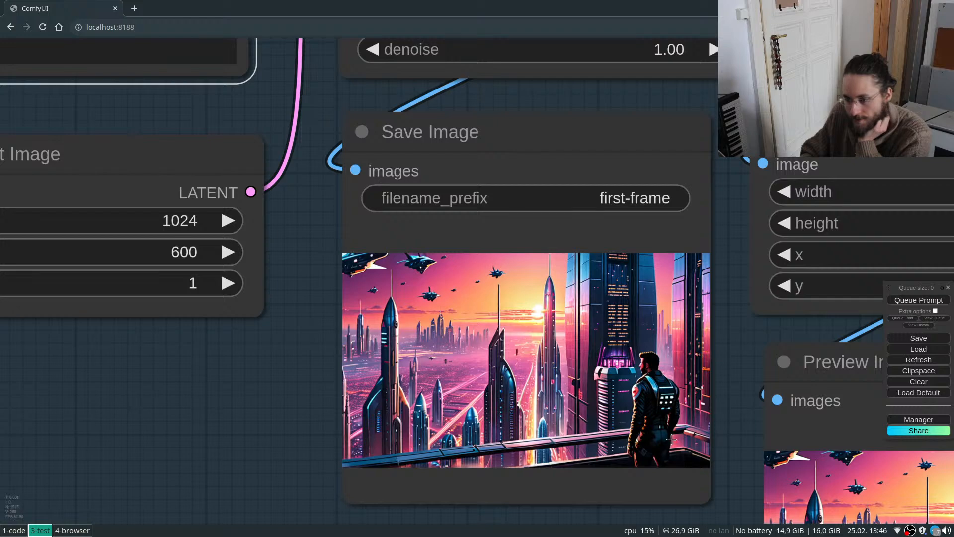
{"action": "scroll", "coordinate": [668, 440], "scroll_direction": "down", "scroll_amount": 7}
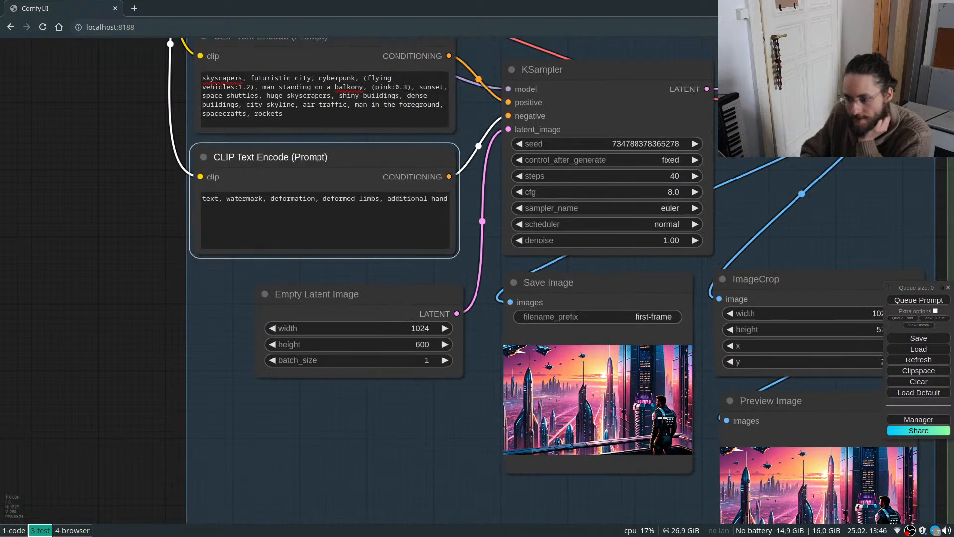
{"action": "scroll", "coordinate": [664, 419], "scroll_direction": "down", "scroll_amount": 3}
{"action": "scroll", "coordinate": [662, 419], "scroll_direction": "down", "scroll_amount": 3}
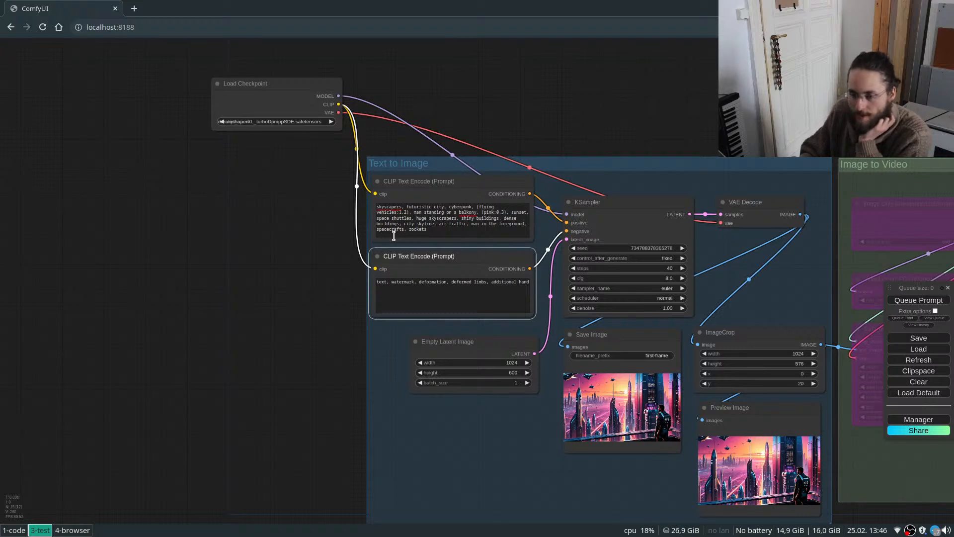
Append ", spacecrafts flying between buildings" to the positive prompt and queue the prompt.
{"action": "scroll", "coordinate": [340, 241], "scroll_direction": "up", "scroll_amount": 4}
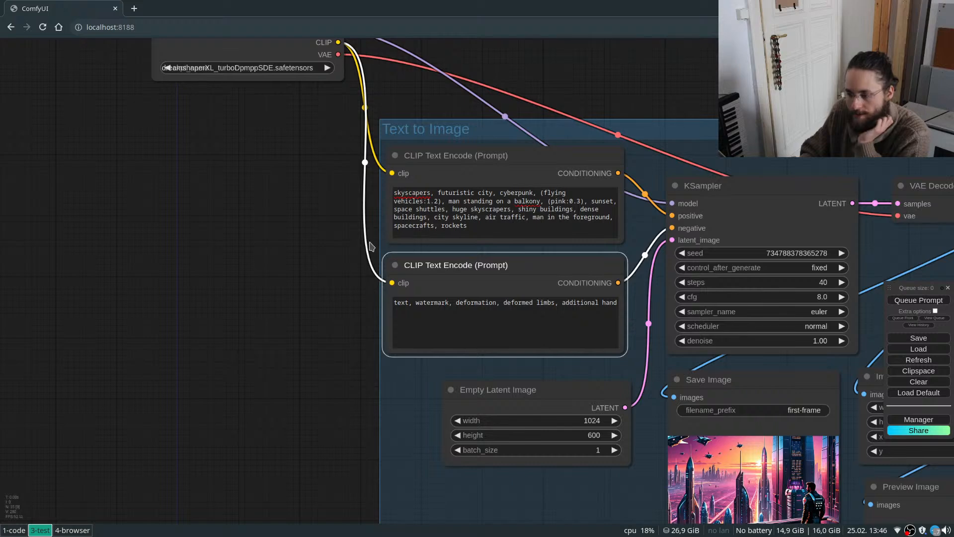
{"action": "left_click", "coordinate": [490, 228]}
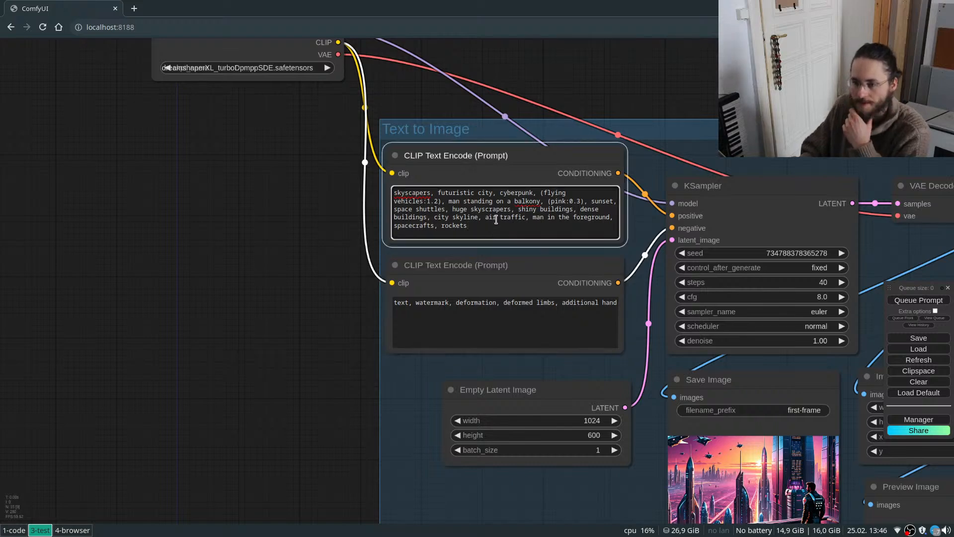
{"action": "type", "text": ", spacecrafts flying"}
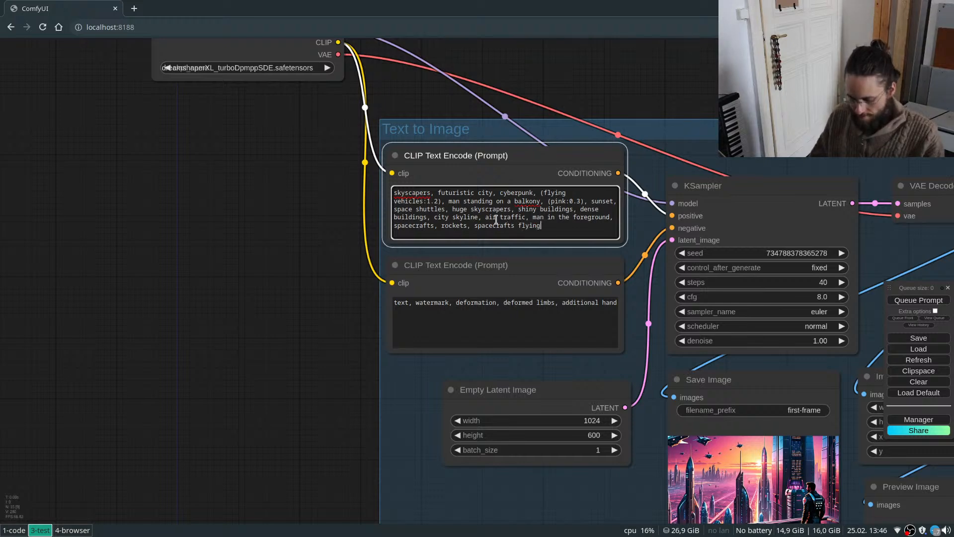
{"action": "type", "text": " between buildings"}
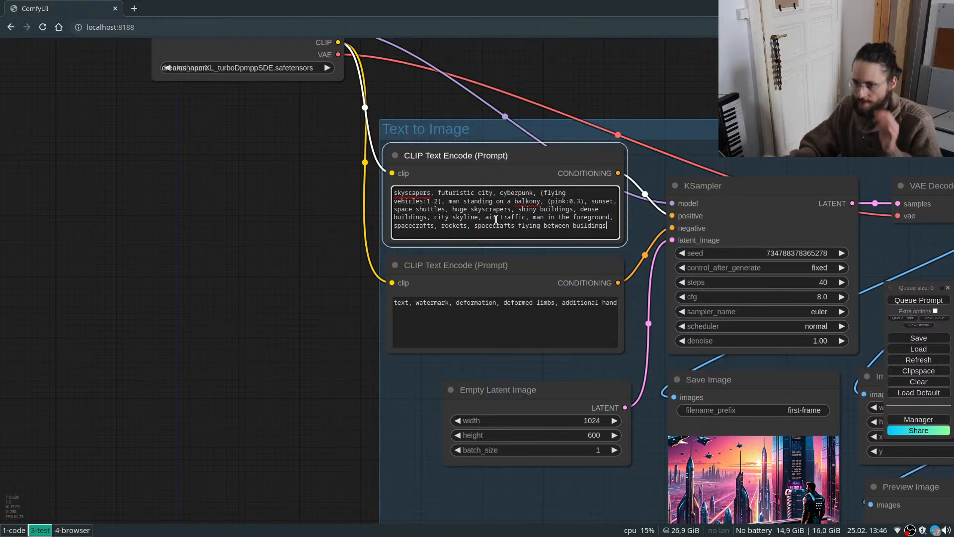
{"action": "left_click", "coordinate": [918, 300]}
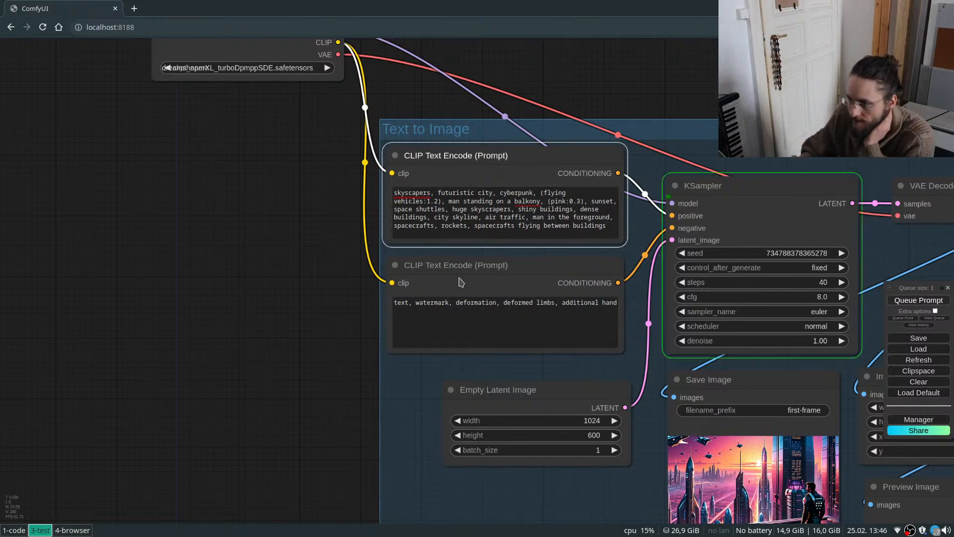
Examine the first frame generated with the extended positive prompt, checking the spacecraft and the man.
{"action": "scroll", "coordinate": [360, 194], "scroll_direction": "down", "scroll_amount": 2}
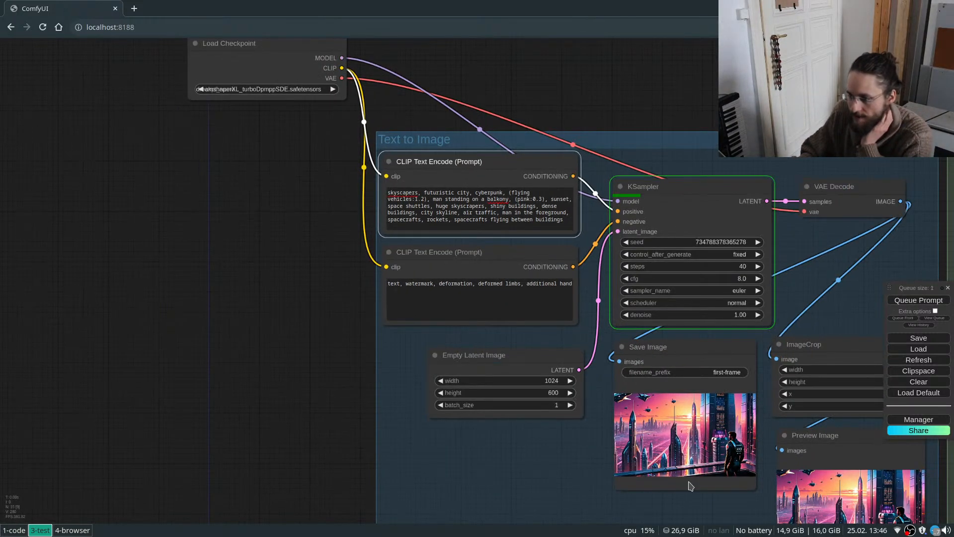
{"action": "scroll", "coordinate": [760, 485], "scroll_direction": "up", "scroll_amount": 3}
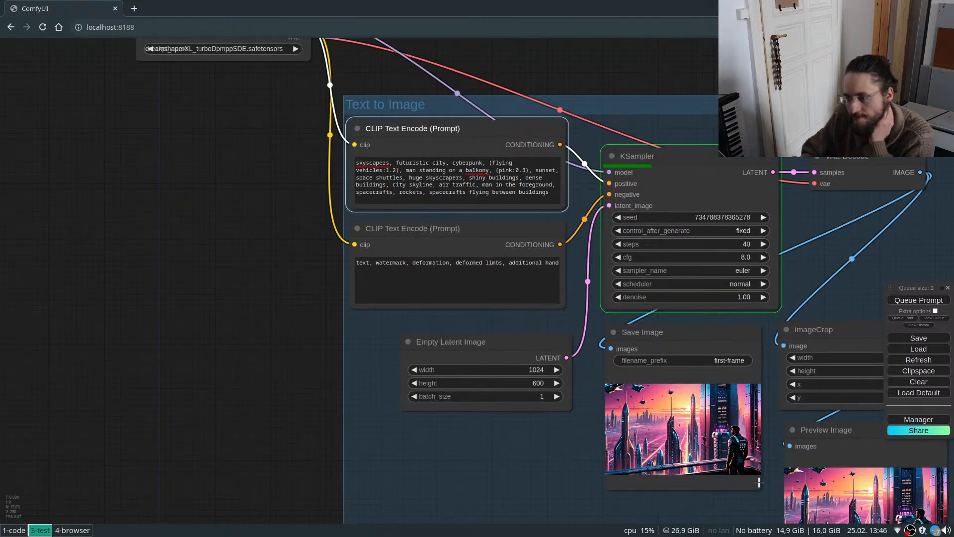
{"action": "scroll", "coordinate": [738, 495], "scroll_direction": "up", "scroll_amount": 2}
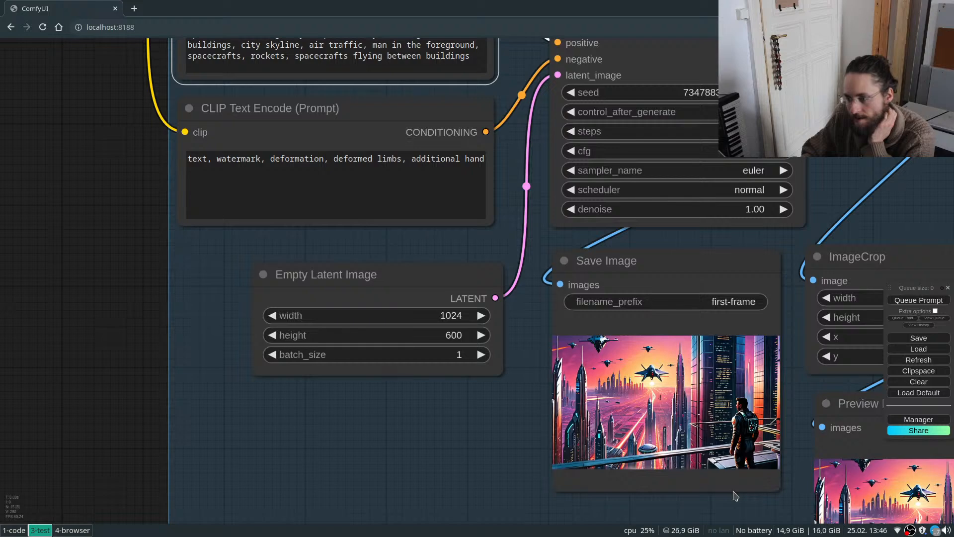
{"action": "scroll", "coordinate": [662, 379], "scroll_direction": "up", "scroll_amount": 9}
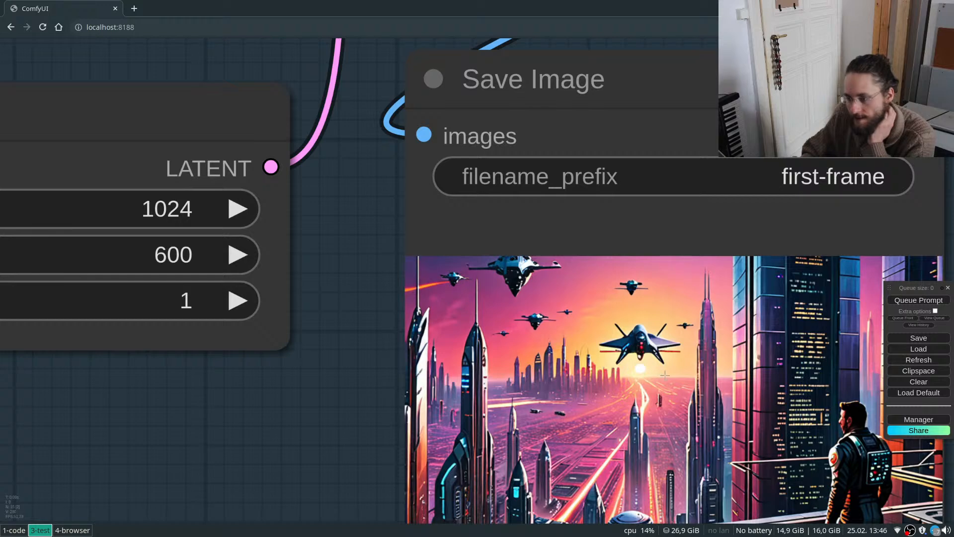
{"action": "scroll", "coordinate": [634, 377], "scroll_direction": "down", "scroll_amount": 2}
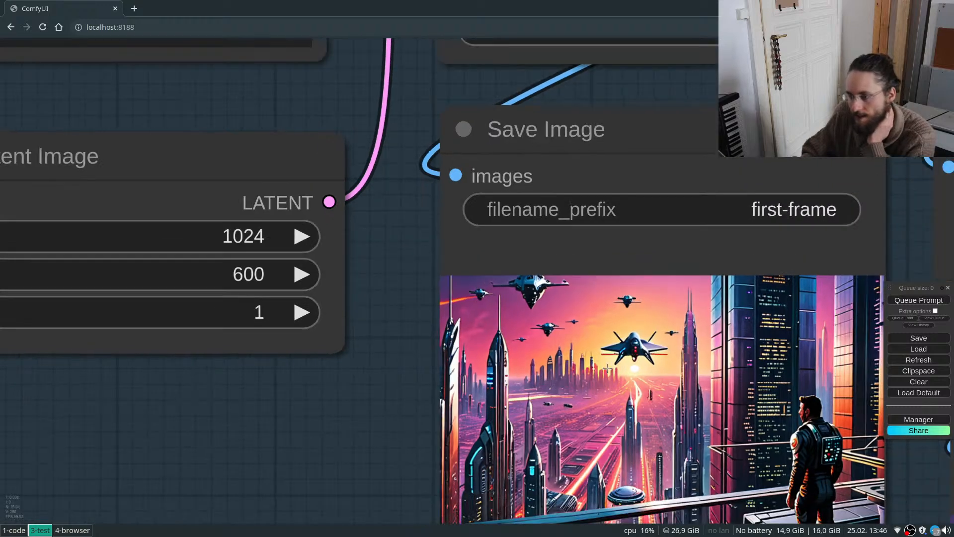
{"action": "scroll", "coordinate": [646, 405], "scroll_direction": "down", "scroll_amount": 3}
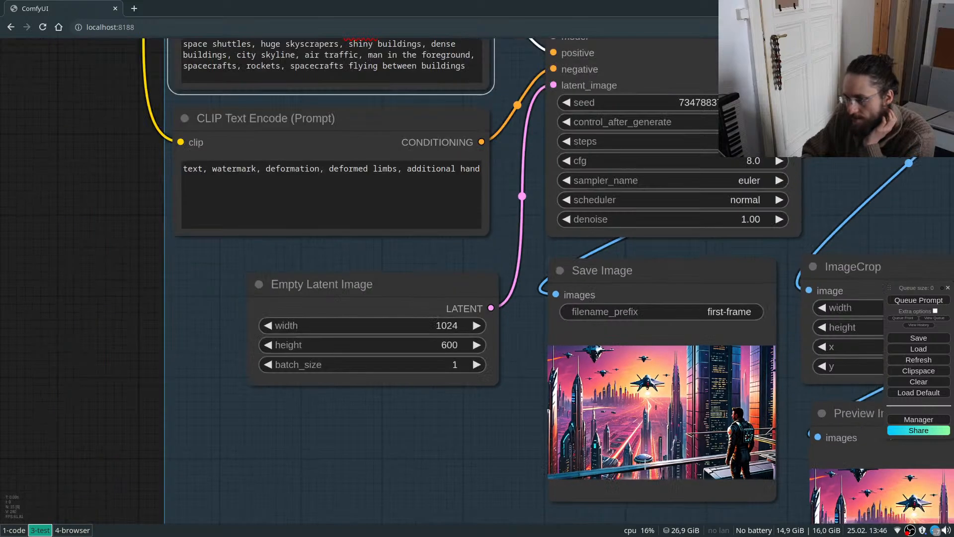
{"action": "scroll", "coordinate": [591, 457], "scroll_direction": "down", "scroll_amount": 5}
{"action": "scroll", "coordinate": [735, 481], "scroll_direction": "up", "scroll_amount": 5}
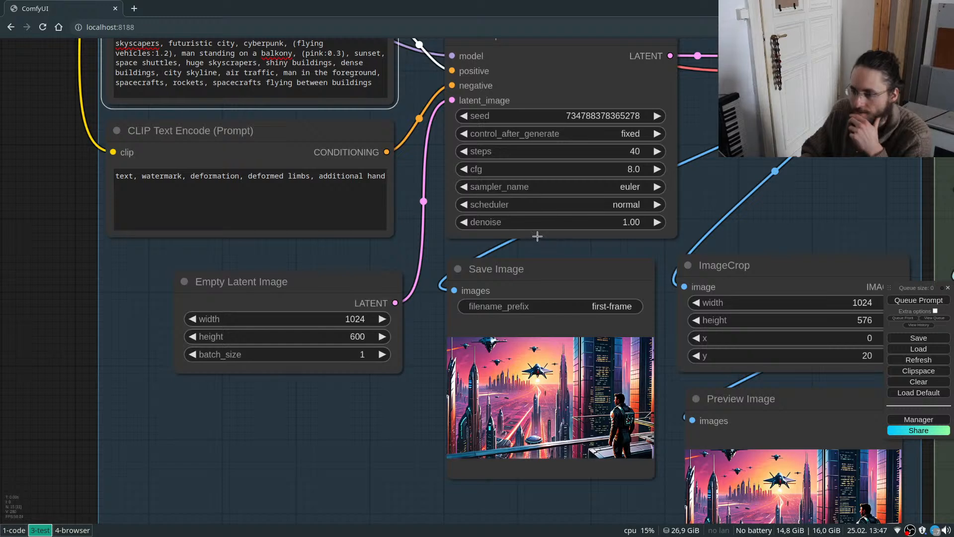
{"action": "left_click", "coordinate": [463, 115]}
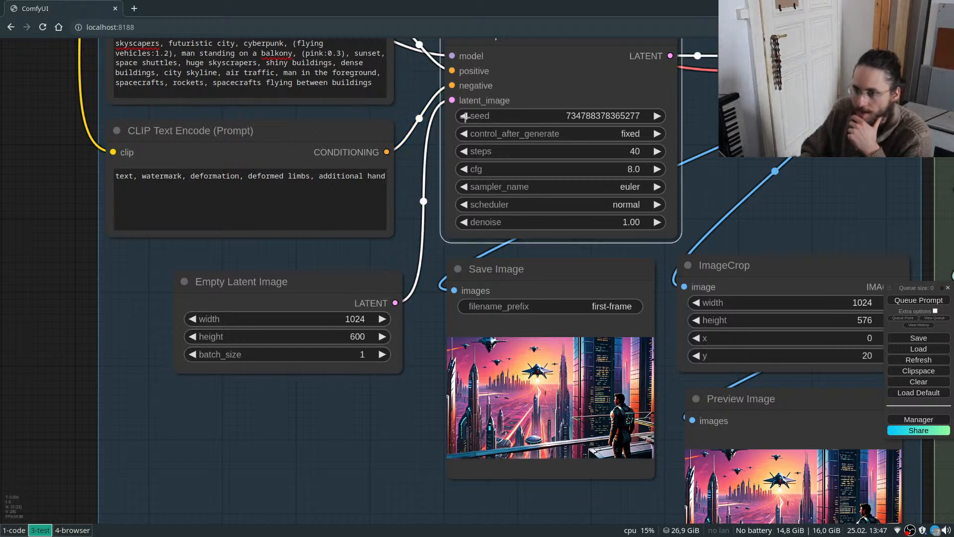
{"action": "left_click", "coordinate": [904, 301]}
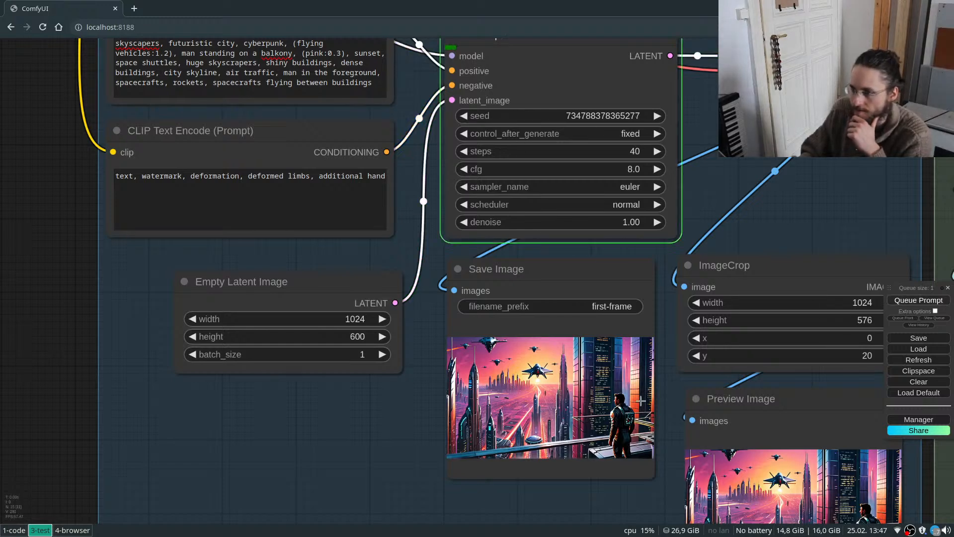
{"action": "scroll", "coordinate": [636, 434], "scroll_direction": "up", "scroll_amount": 3}
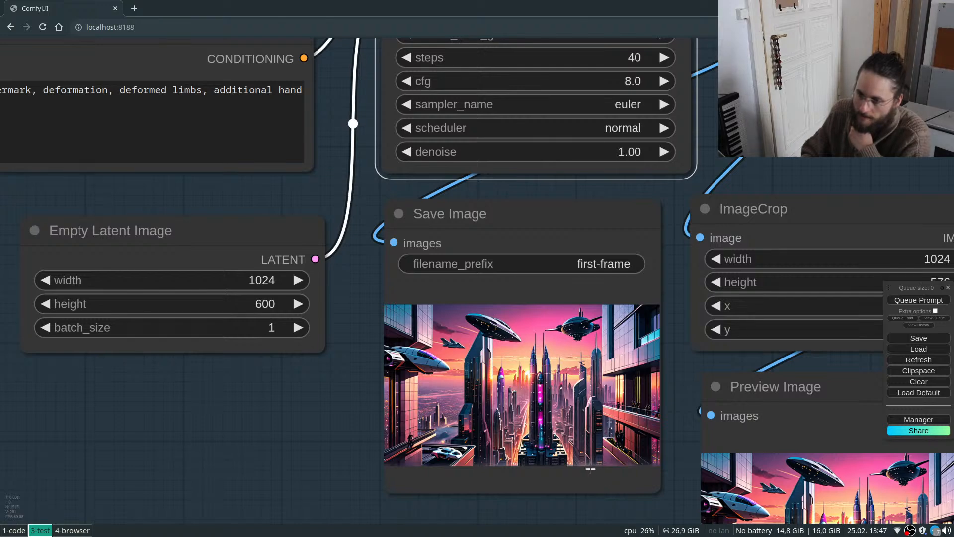
{"action": "scroll", "coordinate": [591, 469], "scroll_direction": "up", "scroll_amount": 8}
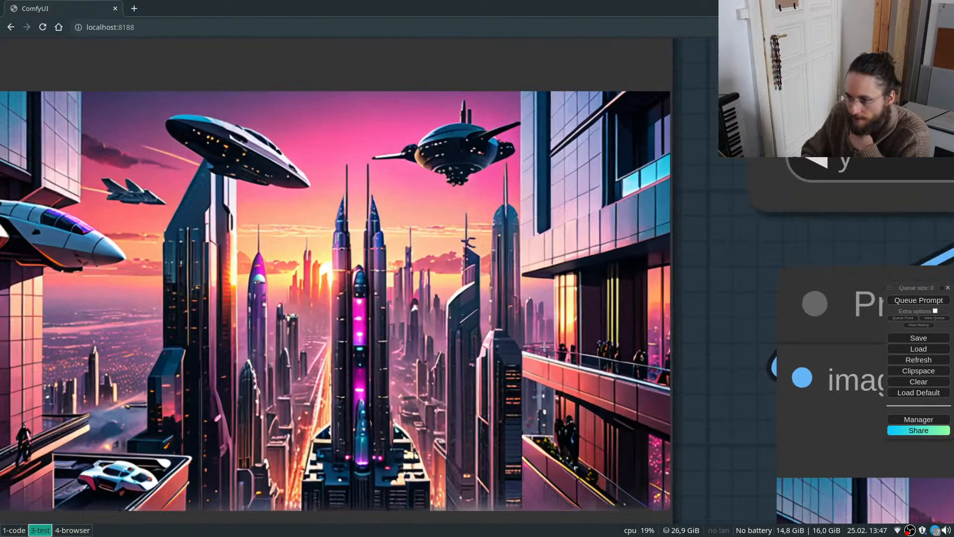
{"action": "scroll", "coordinate": [625, 440], "scroll_direction": "down", "scroll_amount": 1}
{"action": "scroll", "coordinate": [636, 441], "scroll_direction": "down", "scroll_amount": 4}
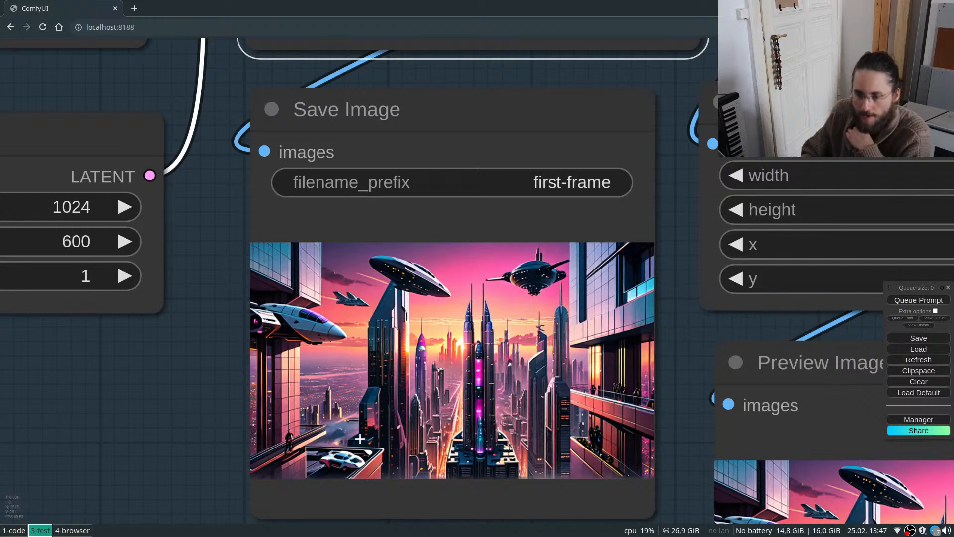
{"action": "scroll", "coordinate": [357, 438], "scroll_direction": "down", "scroll_amount": 5}
{"action": "scroll", "coordinate": [442, 363], "scroll_direction": "up", "scroll_amount": 9}
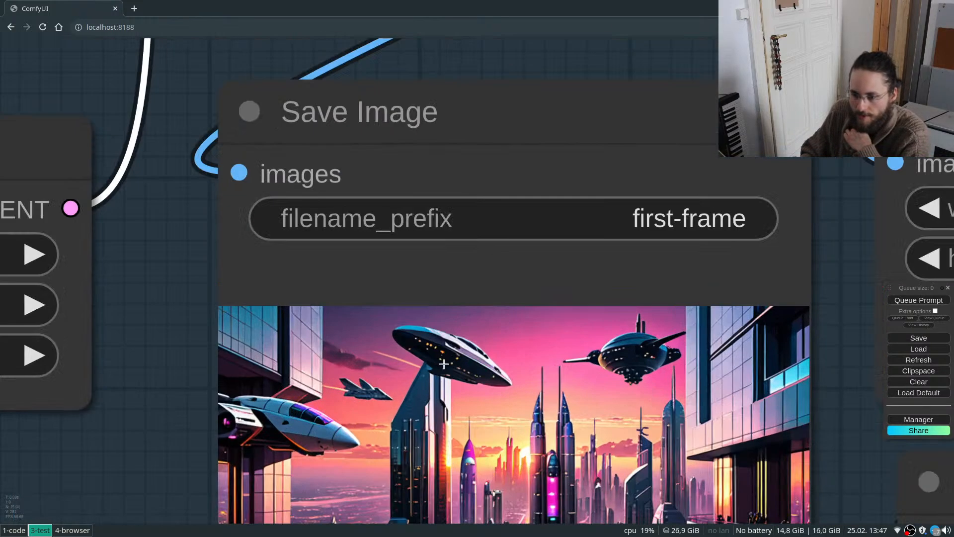
{"action": "scroll", "coordinate": [456, 375], "scroll_direction": "down", "scroll_amount": 10}
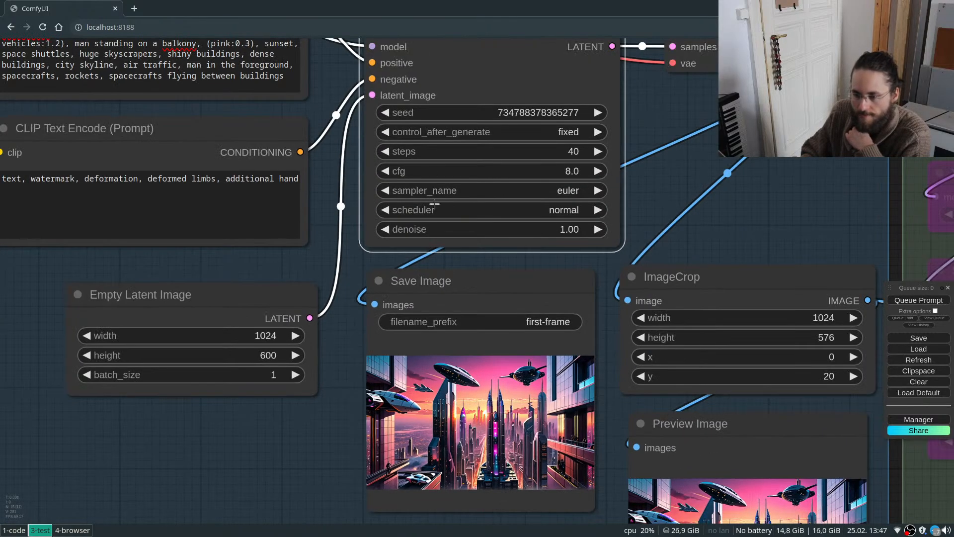
{"action": "left_click", "coordinate": [386, 111]}
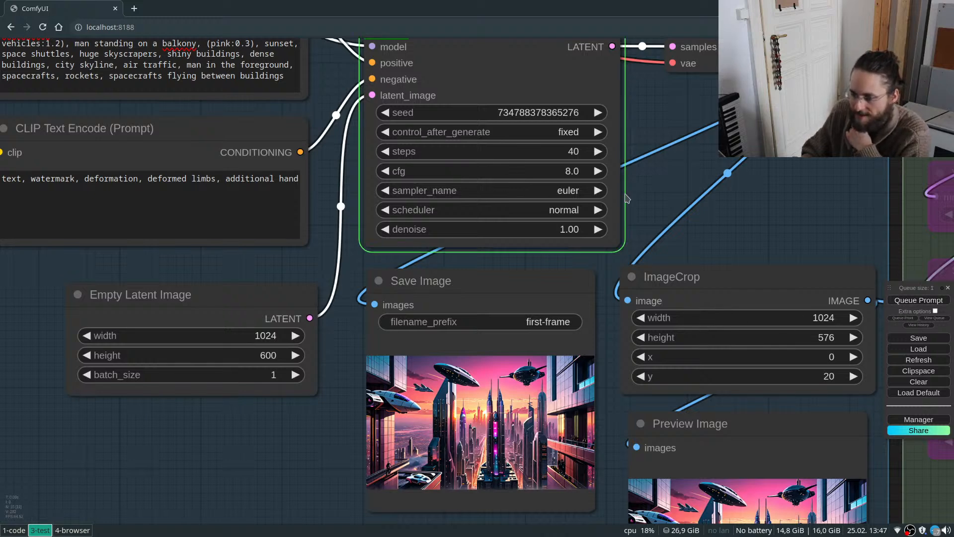
{"action": "scroll", "coordinate": [614, 226], "scroll_direction": "down", "scroll_amount": 2}
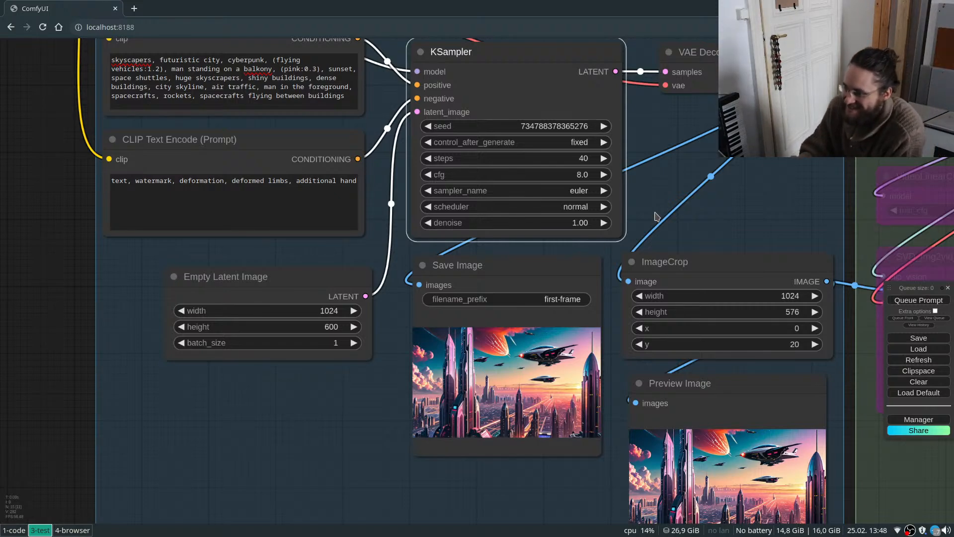
{"action": "scroll", "coordinate": [494, 361], "scroll_direction": "up", "scroll_amount": 10}
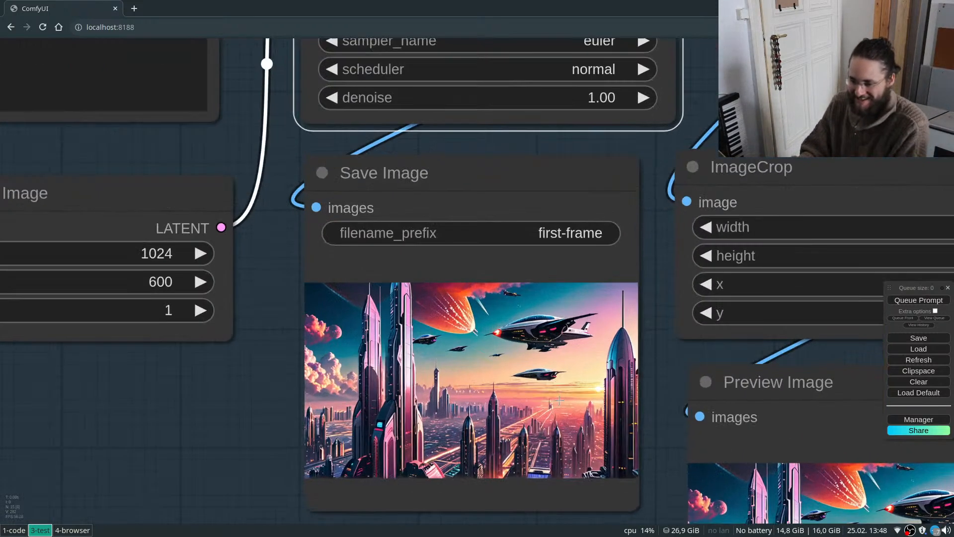
{"action": "scroll", "coordinate": [542, 309], "scroll_direction": "down", "scroll_amount": 3}
{"action": "scroll", "coordinate": [478, 484], "scroll_direction": "up", "scroll_amount": 4}
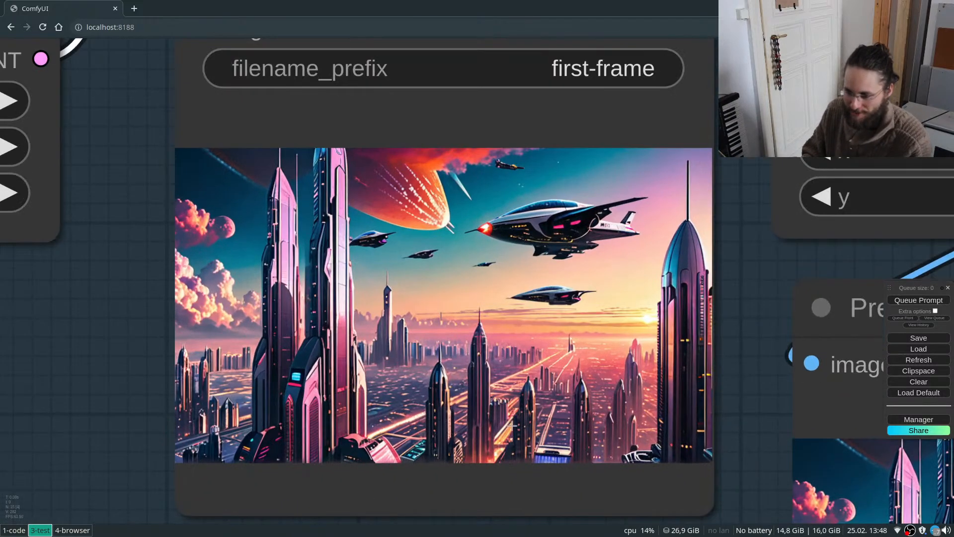
{"action": "scroll", "coordinate": [613, 443], "scroll_direction": "down", "scroll_amount": 5}
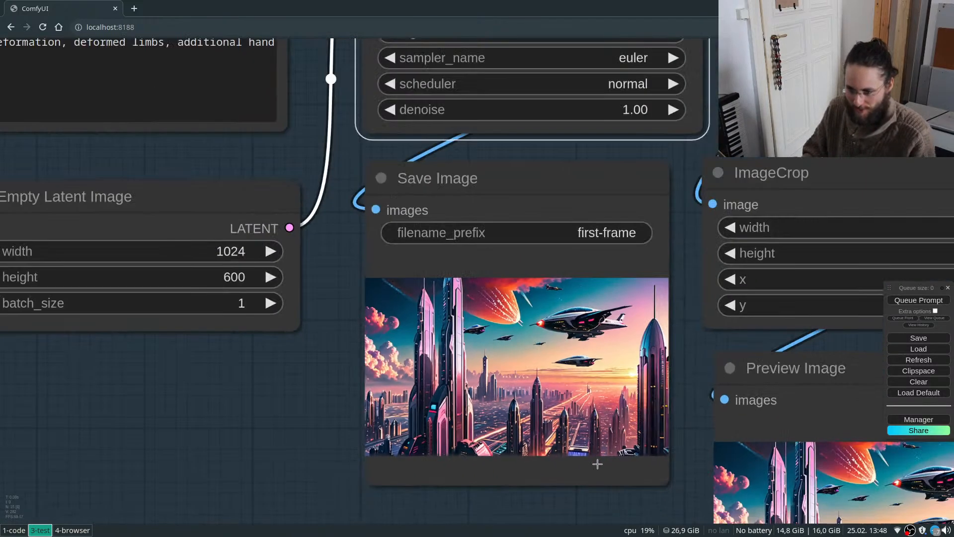
{"action": "left_click_drag", "start_coordinate": [417, 428], "coordinate": [361, 448]}
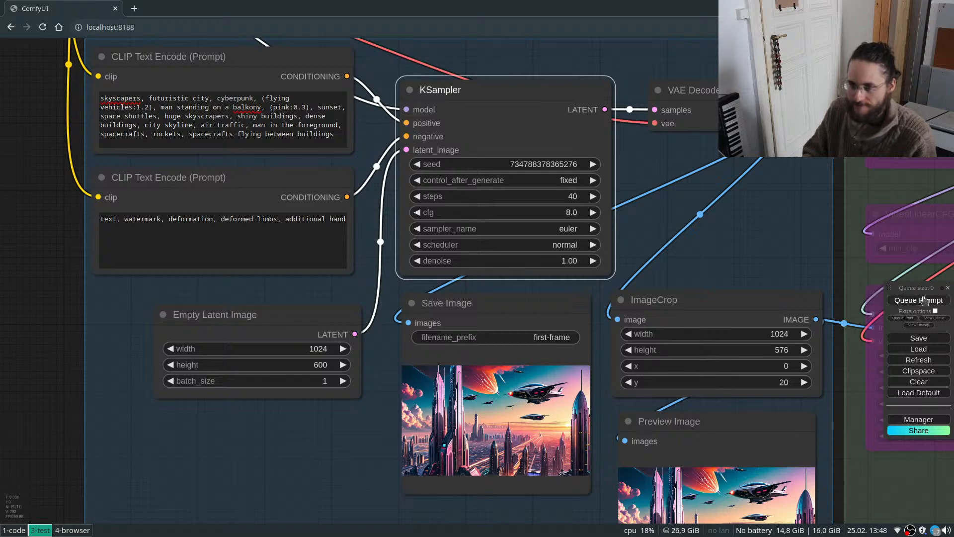
{"action": "scroll", "coordinate": [696, 397], "scroll_direction": "down", "scroll_amount": 3}
{"action": "scroll", "coordinate": [547, 402], "scroll_direction": "up", "scroll_amount": 1}
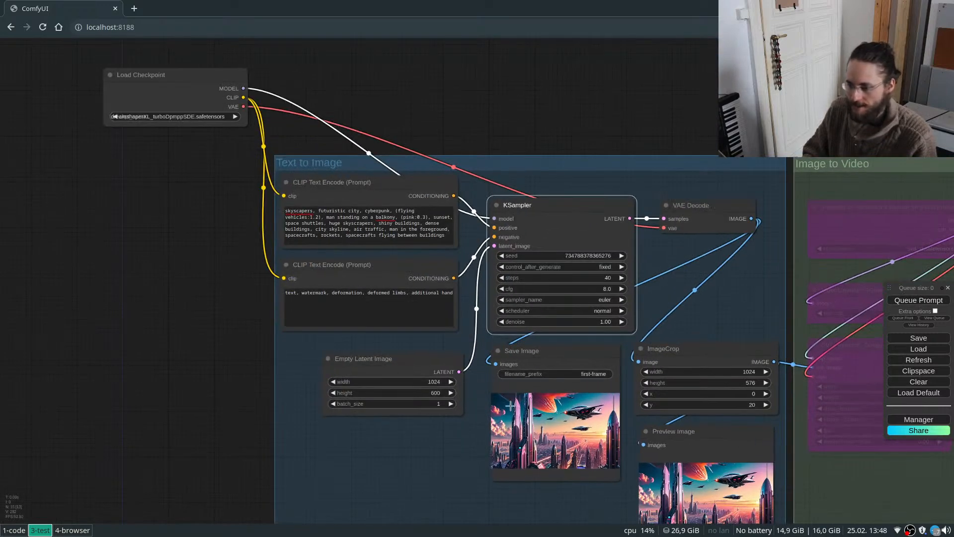
{"action": "scroll", "coordinate": [601, 460], "scroll_direction": "up", "scroll_amount": 5}
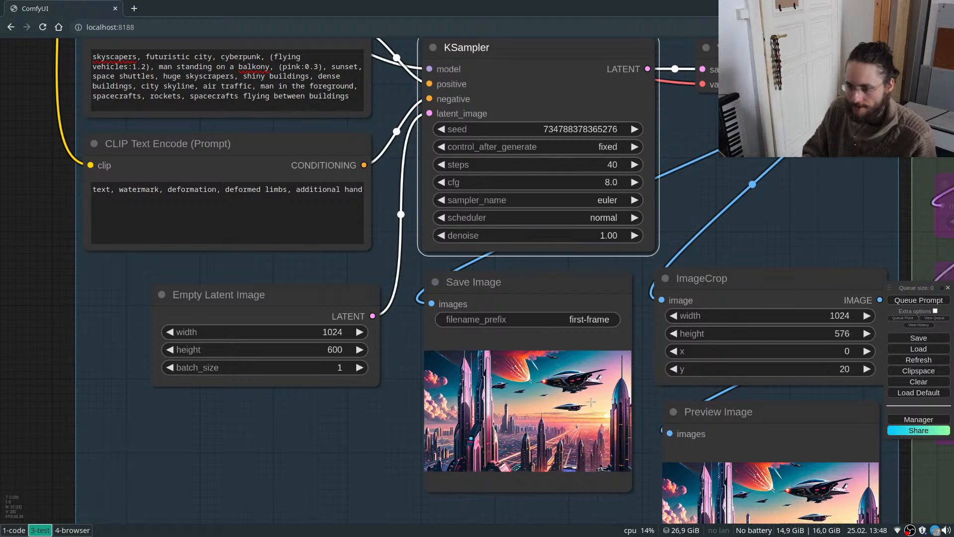
{"action": "left_click", "coordinate": [440, 129]}
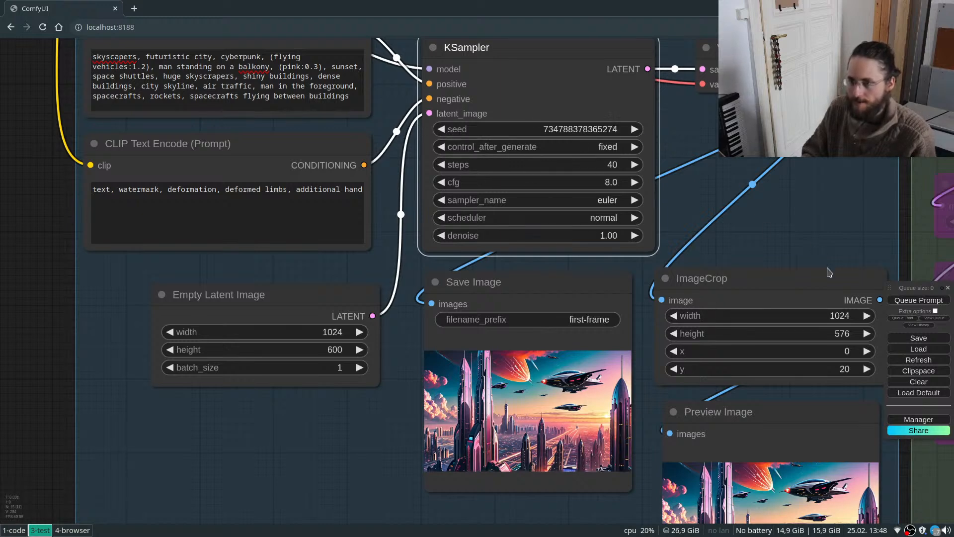
{"action": "left_click", "coordinate": [894, 301]}
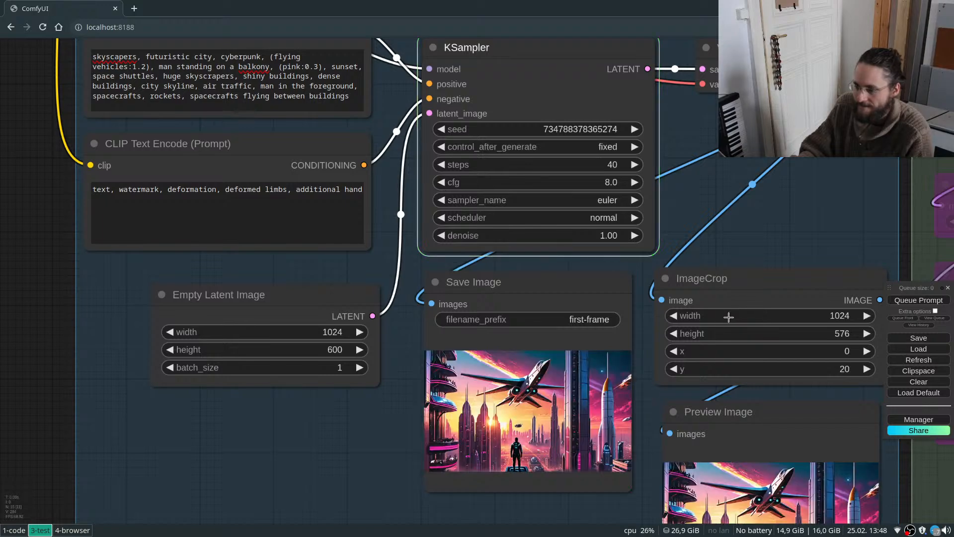
{"action": "scroll", "coordinate": [536, 479], "scroll_direction": "up", "scroll_amount": 8}
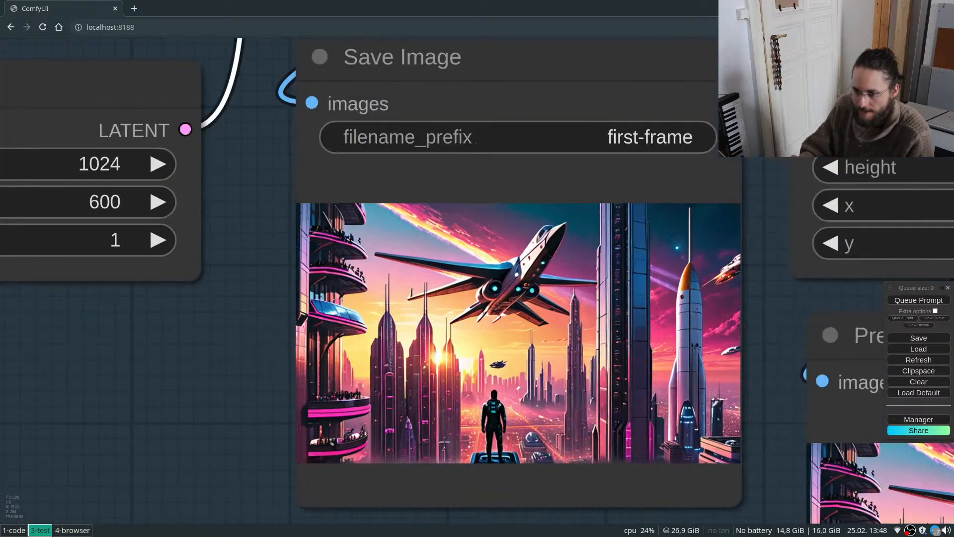
{"action": "scroll", "coordinate": [374, 402], "scroll_direction": "down", "scroll_amount": 5}
{"action": "scroll", "coordinate": [375, 402], "scroll_direction": "down", "scroll_amount": 4}
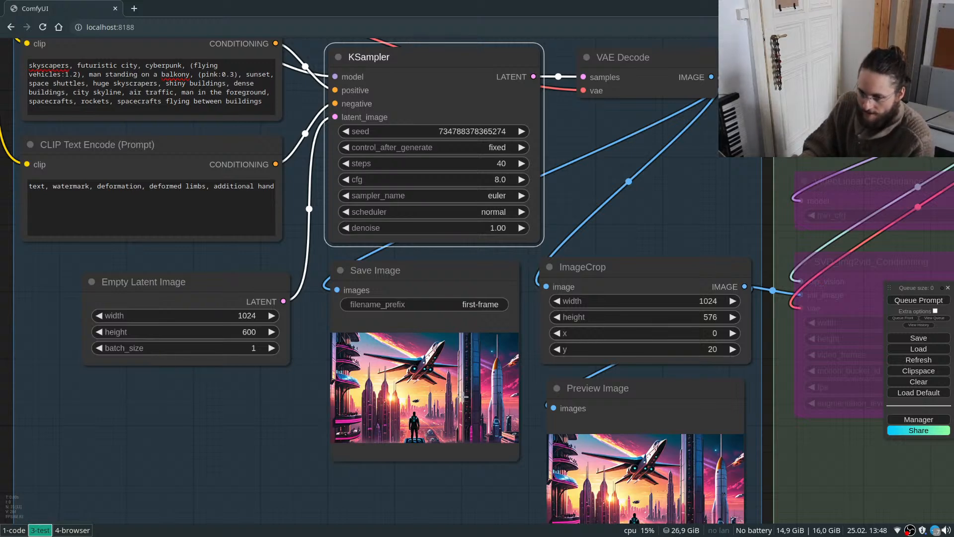
{"action": "scroll", "coordinate": [525, 434], "scroll_direction": "down", "scroll_amount": 2}
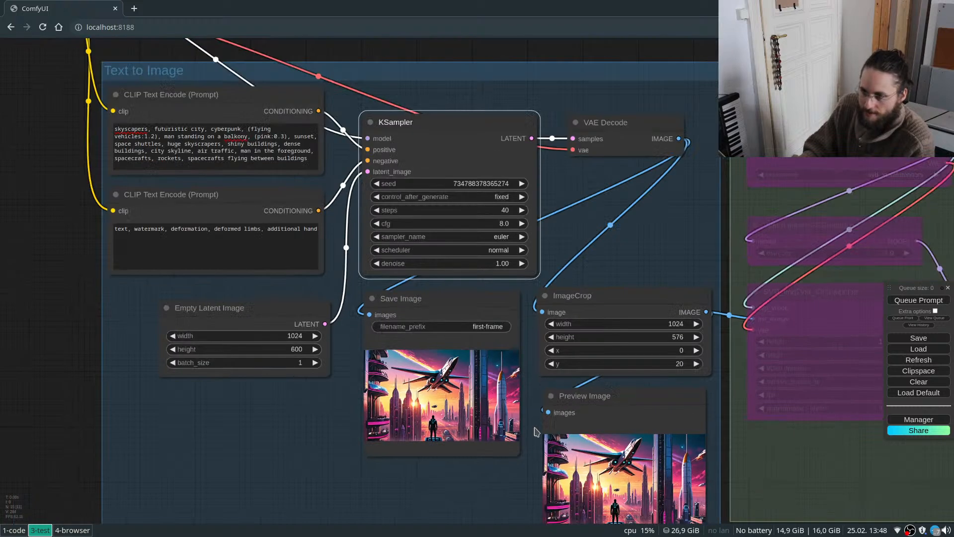
{"action": "left_click", "coordinate": [373, 184]}
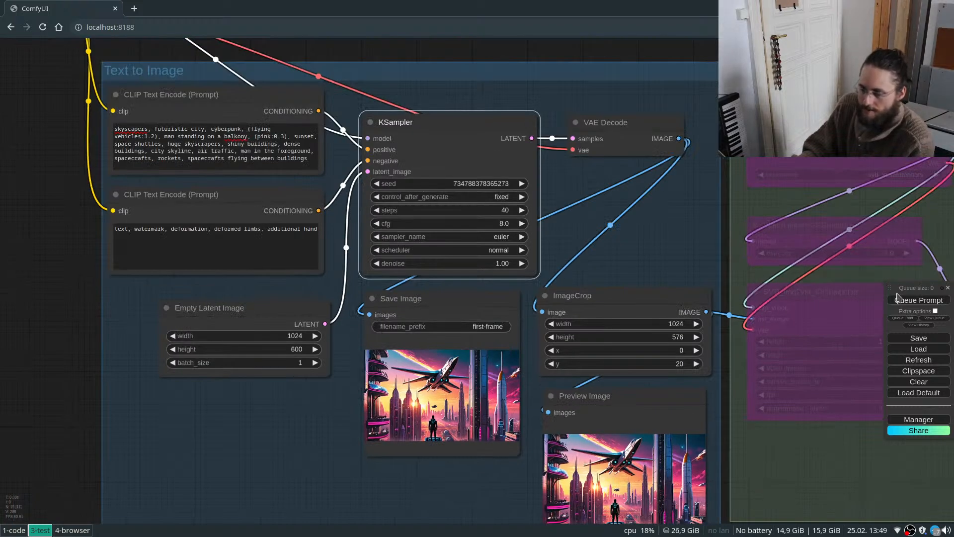
{"action": "left_click", "coordinate": [914, 300]}
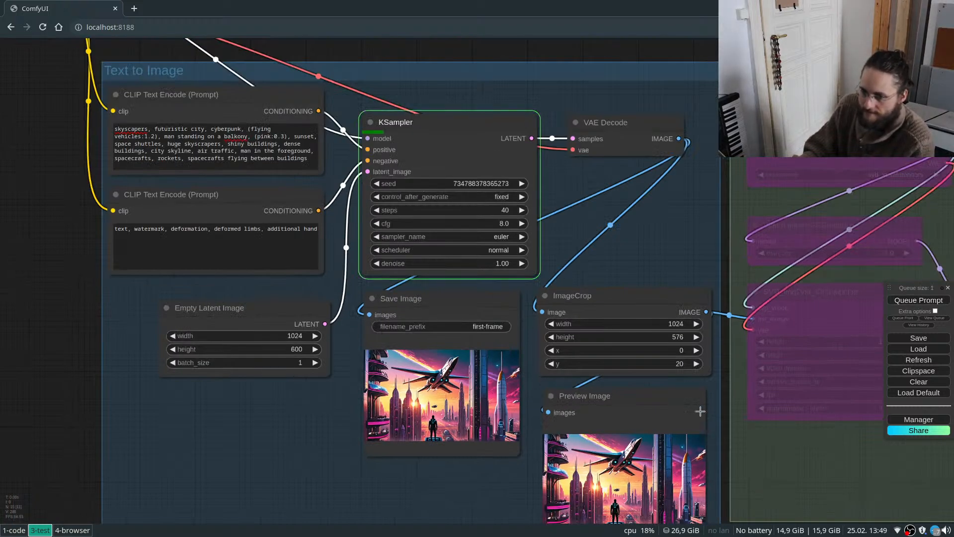
{"action": "scroll", "coordinate": [699, 410], "scroll_direction": "down", "scroll_amount": 4}
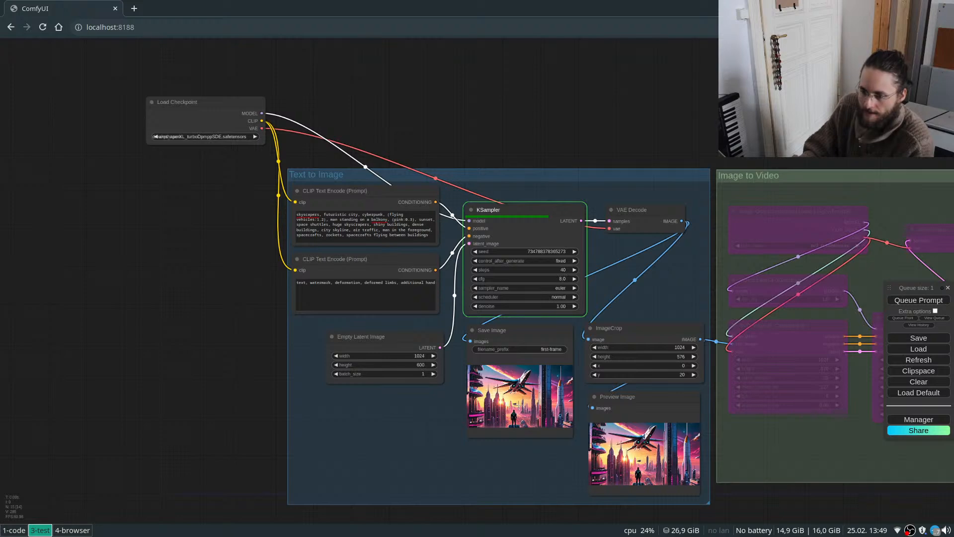
{"action": "scroll", "coordinate": [518, 404], "scroll_direction": "up", "scroll_amount": 1}
{"action": "scroll", "coordinate": [499, 450], "scroll_direction": "up", "scroll_amount": 2}
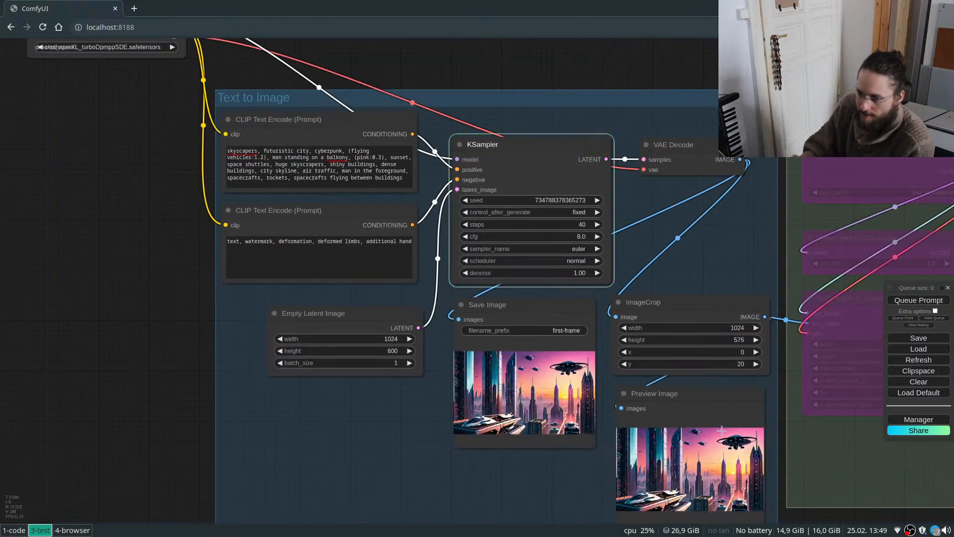
{"action": "scroll", "coordinate": [723, 451], "scroll_direction": "down", "scroll_amount": 2}
{"action": "scroll", "coordinate": [727, 447], "scroll_direction": "up", "scroll_amount": 10}
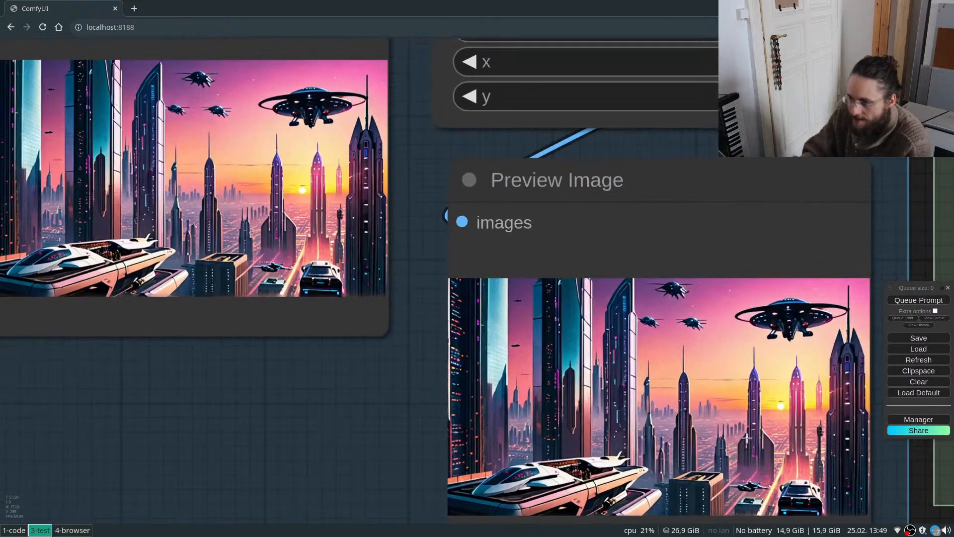
{"action": "scroll", "coordinate": [746, 438], "scroll_direction": "down", "scroll_amount": 3}
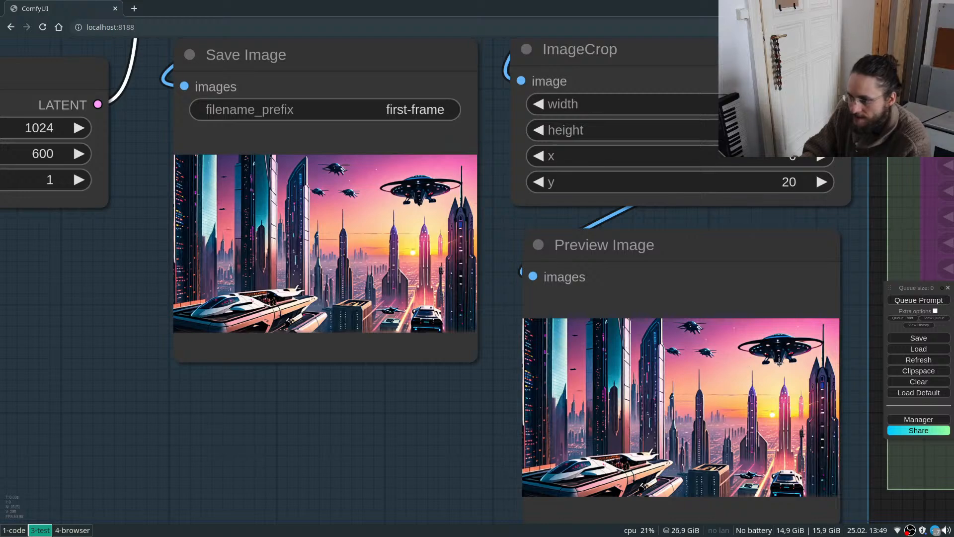
{"action": "scroll", "coordinate": [718, 405], "scroll_direction": "down", "scroll_amount": 2}
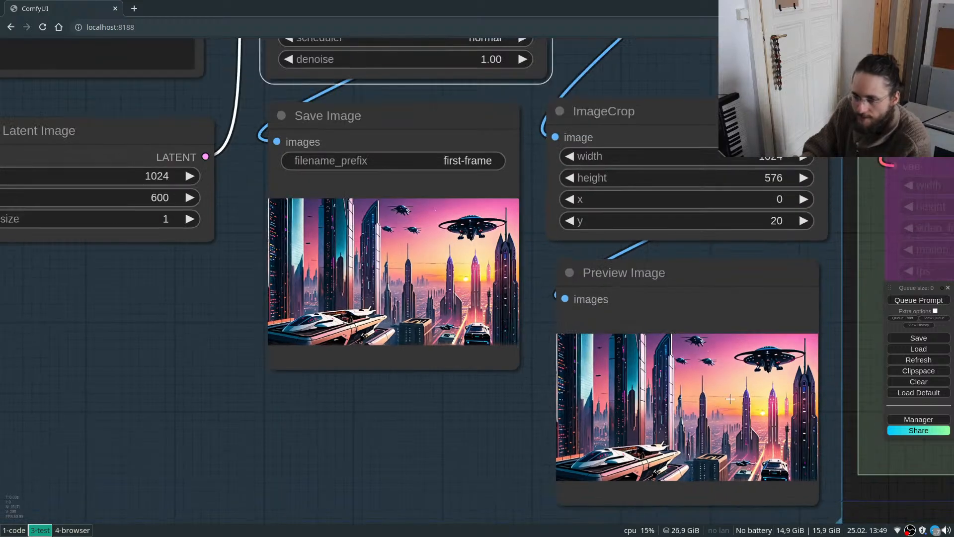
{"action": "scroll", "coordinate": [555, 432], "scroll_direction": "down", "scroll_amount": 3}
{"action": "scroll", "coordinate": [386, 439], "scroll_direction": "down", "scroll_amount": 2}
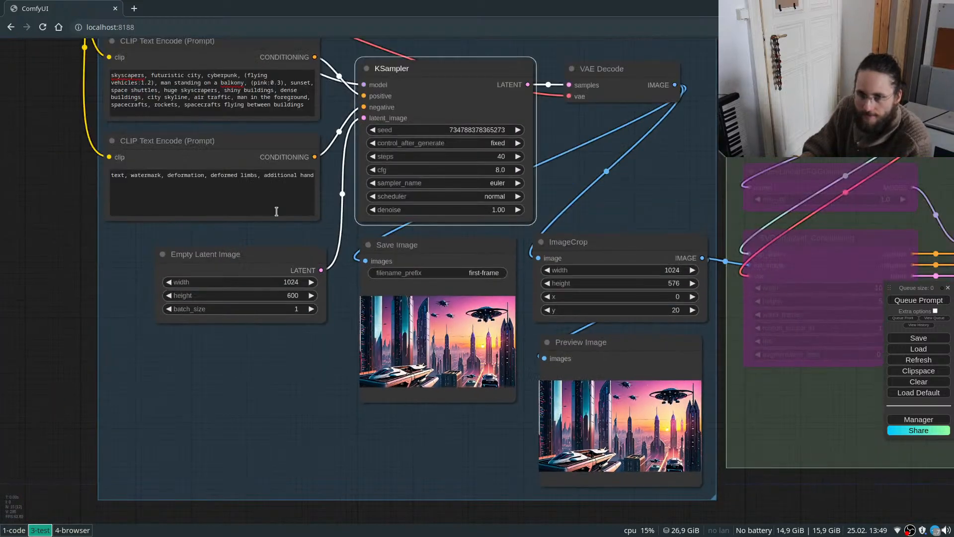
{"action": "double_click", "coordinate": [268, 105]}
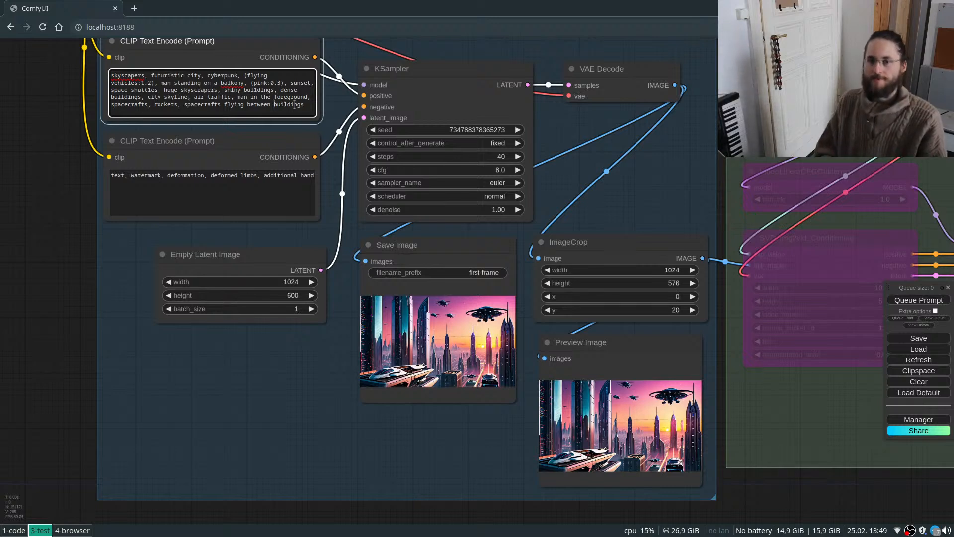
{"action": "key", "text": "shift+End"}
{"action": "type", "text": "low"}
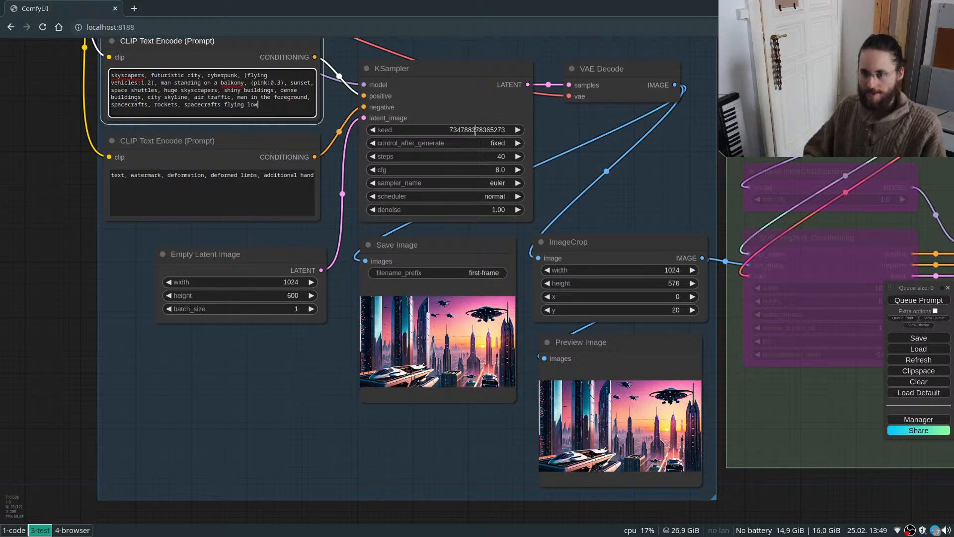
{"action": "left_click", "coordinate": [374, 130]}
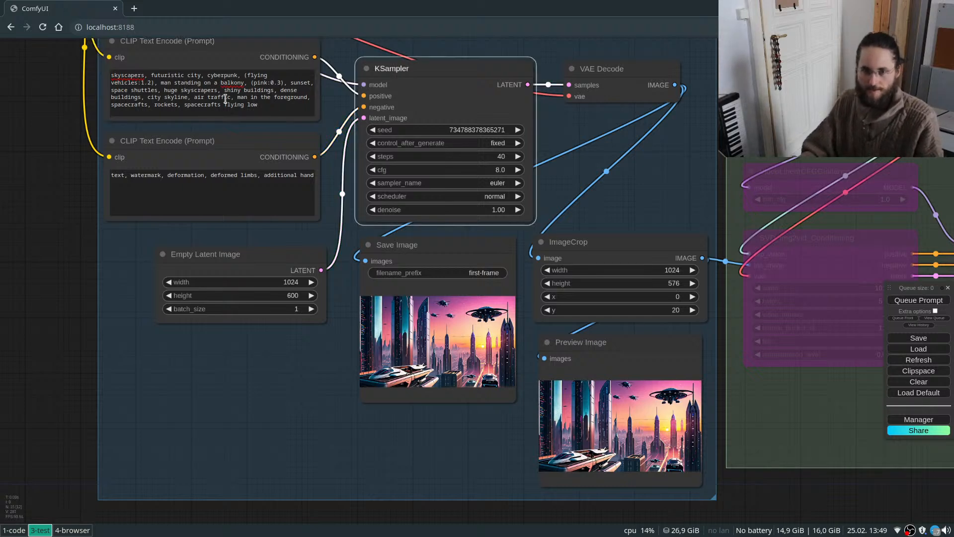
Raise the weight of "man standing on a balkony" in the positive prompt to 1.25 and queue the prompt.
{"action": "double_click", "coordinate": [165, 84]}
{"action": "key", "text": "ctrl+shift+Right"}
{"action": "key", "text": "ctrl+shift+Right"}
{"action": "key", "text": "ctrl+shift+Right"}
{"action": "key", "text": "ctrl+shift+Right"}
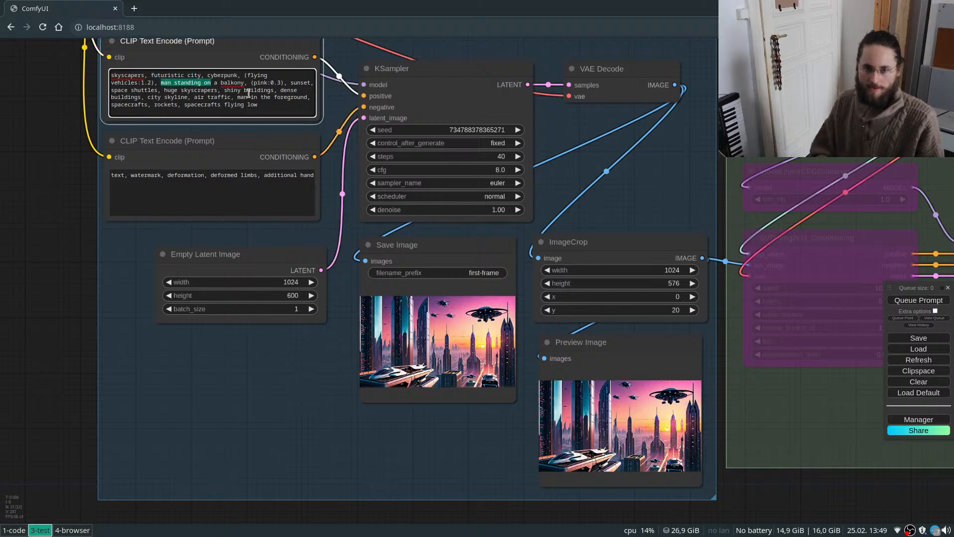
{"action": "key", "text": "ctrl+Up"}
{"action": "key", "text": "ctrl+Up"}
{"action": "key", "text": "ctrl+Up"}
{"action": "key", "text": "ctrl+Up"}
{"action": "key", "text": "ctrl+Up"}
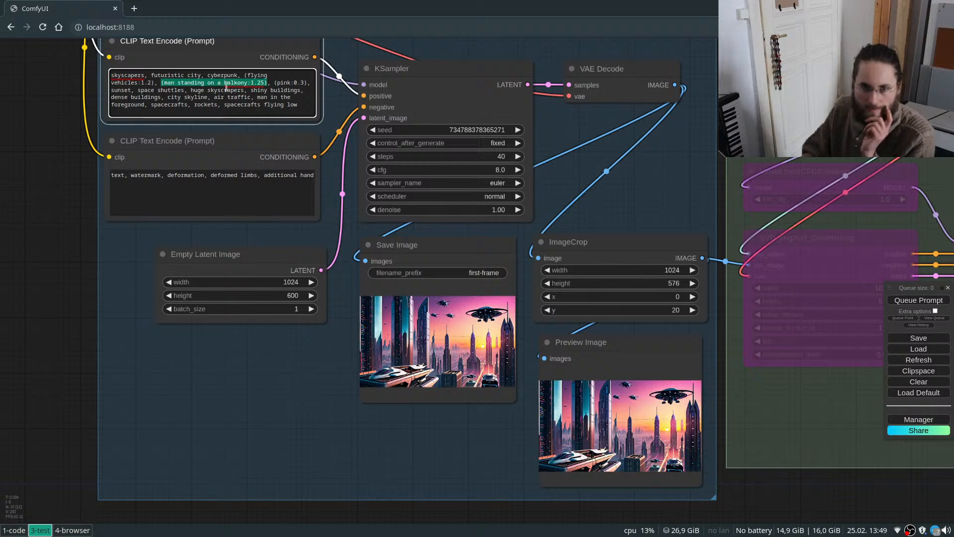
{"action": "left_click", "coordinate": [905, 300]}
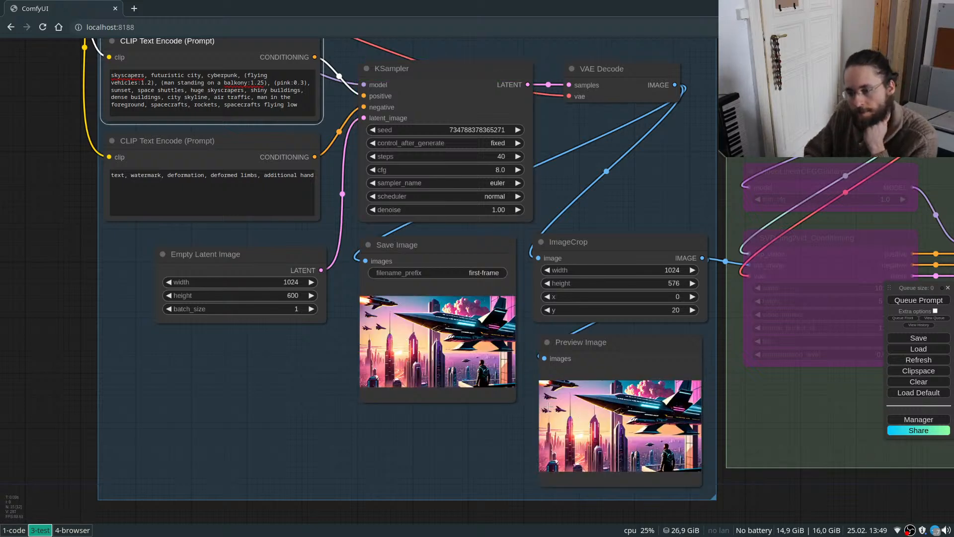
{"action": "scroll", "coordinate": [481, 372], "scroll_direction": "up", "scroll_amount": 10}
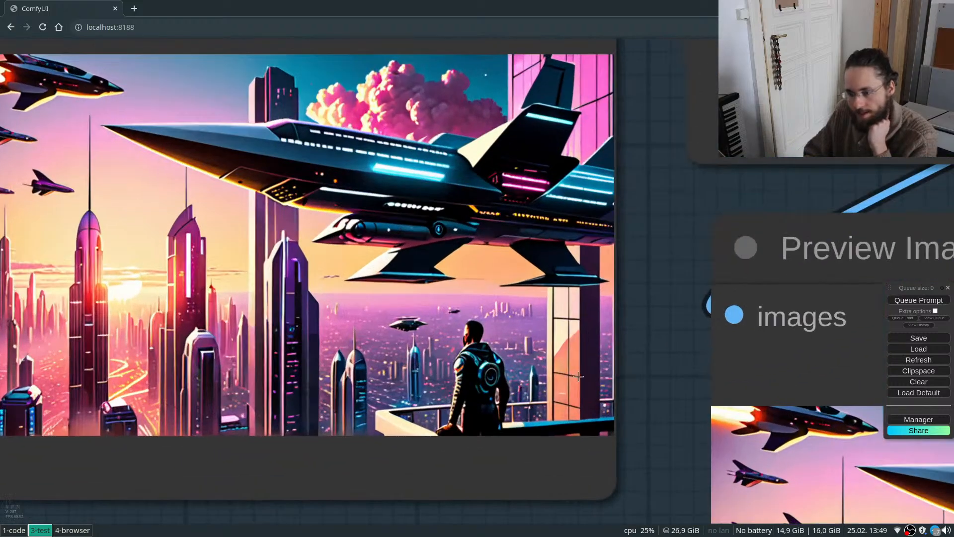
{"action": "scroll", "coordinate": [492, 402], "scroll_direction": "down", "scroll_amount": 5}
{"action": "scroll", "coordinate": [512, 430], "scroll_direction": "up", "scroll_amount": 4}
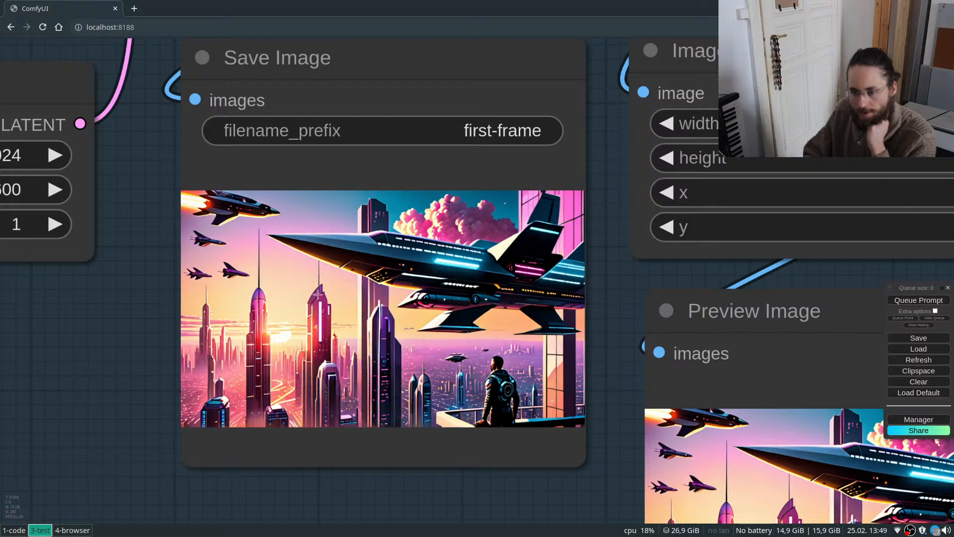
{"action": "scroll", "coordinate": [273, 251], "scroll_direction": "down", "scroll_amount": 5}
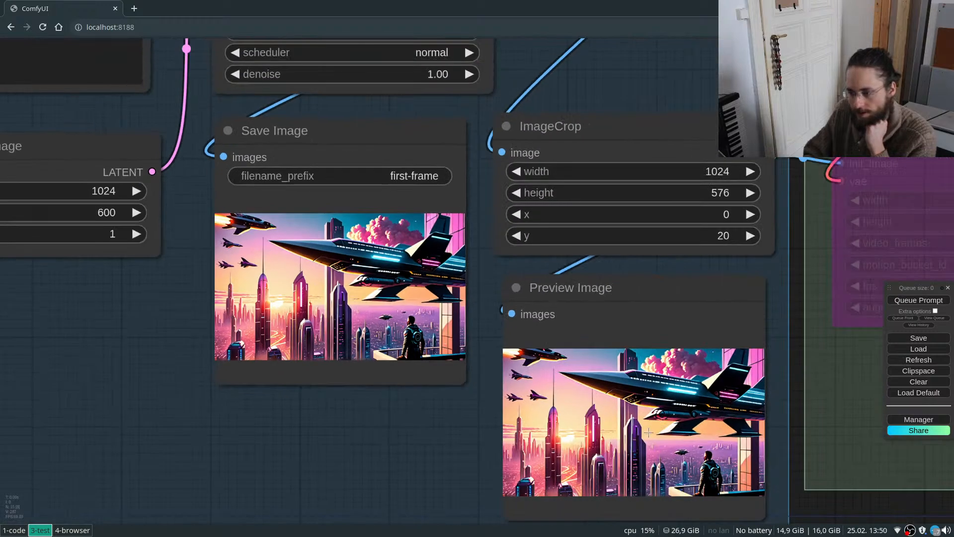
{"action": "scroll", "coordinate": [545, 482], "scroll_direction": "down", "scroll_amount": 3}
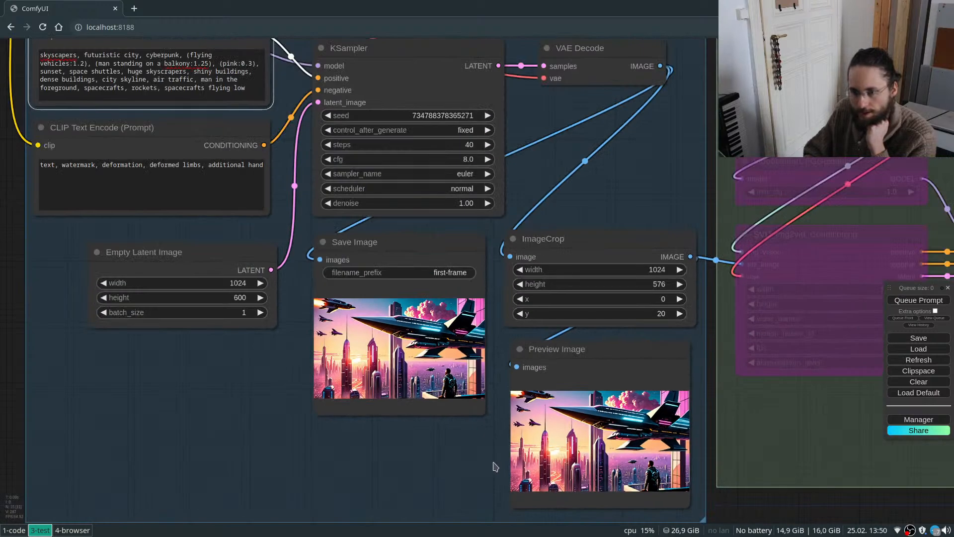
{"action": "scroll", "coordinate": [495, 465], "scroll_direction": "down", "scroll_amount": 2}
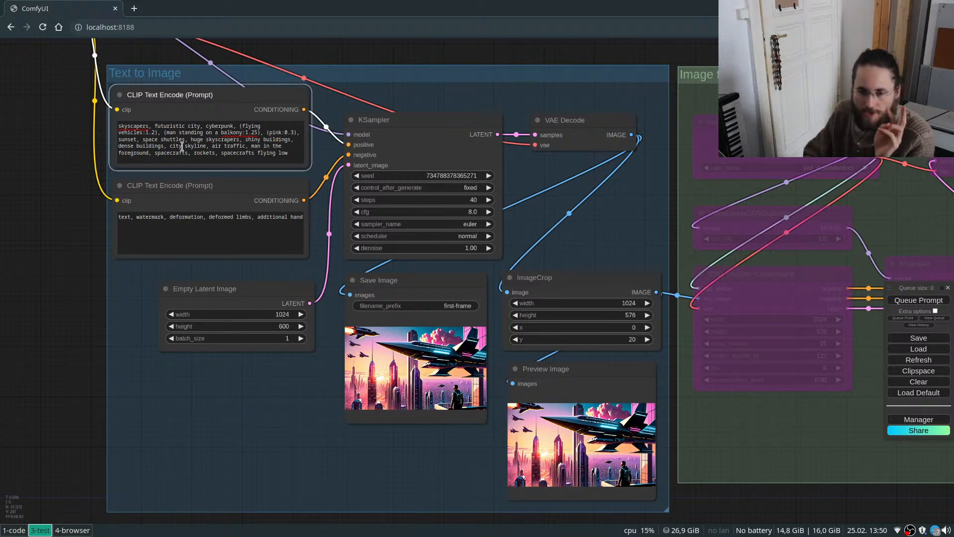
{"action": "scroll", "coordinate": [406, 263], "scroll_direction": "down", "scroll_amount": 4}
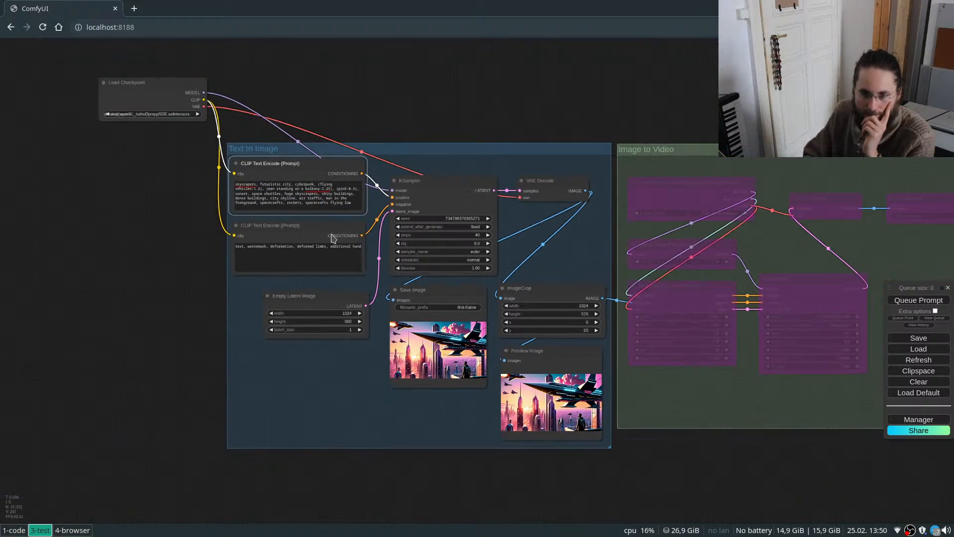
Remove the standalone "spacecrafts" before "rockets" in the positive prompt and paste it over "space shuttles".
{"action": "scroll", "coordinate": [281, 150], "scroll_direction": "up", "scroll_amount": 4}
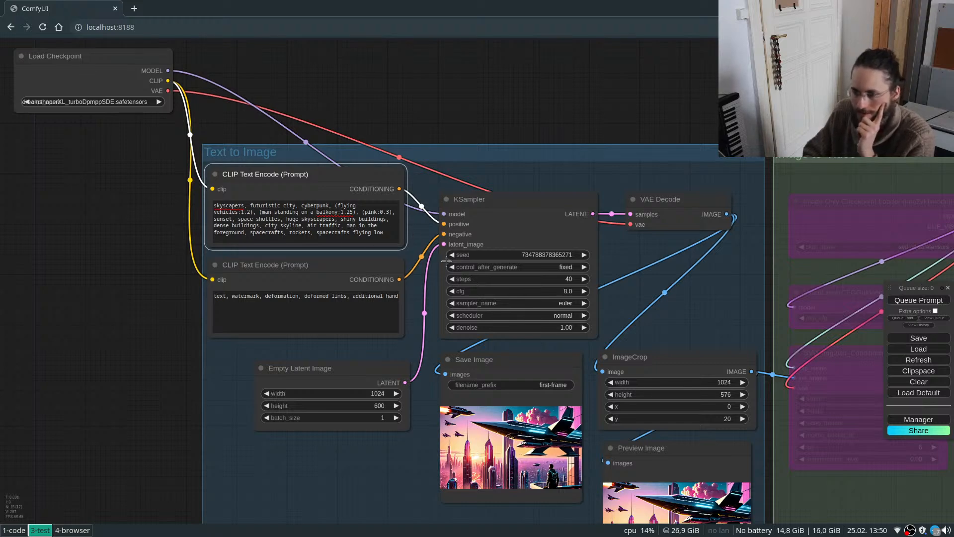
{"action": "double_click", "coordinate": [261, 232]}
{"action": "key", "text": "ctrl+c"}
{"action": "key", "text": "BackSpace"}
{"action": "key", "text": "BackSpace"}
{"action": "key", "text": "BackSpace"}
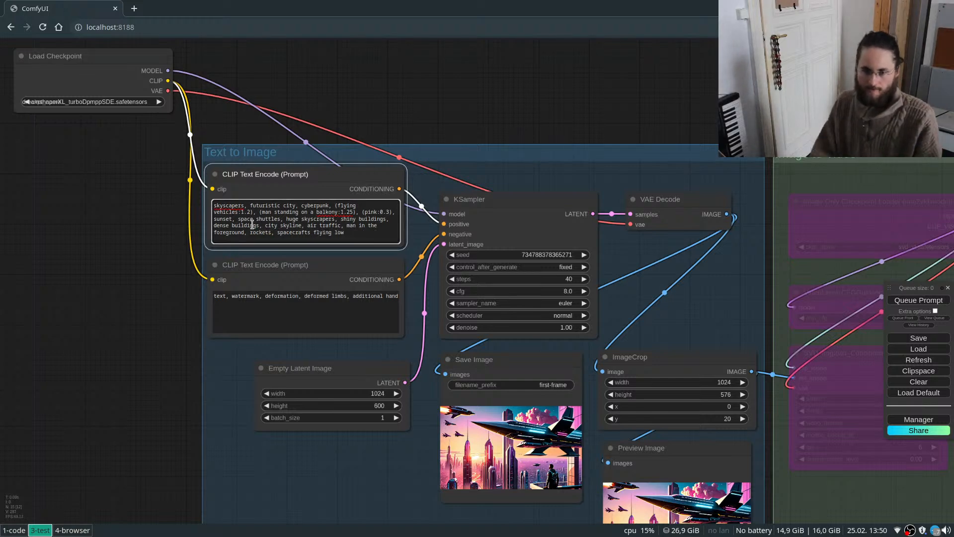
{"action": "left_click_drag", "start_coordinate": [238, 218], "coordinate": [281, 219]}
{"action": "key", "text": "ctrl+v"}
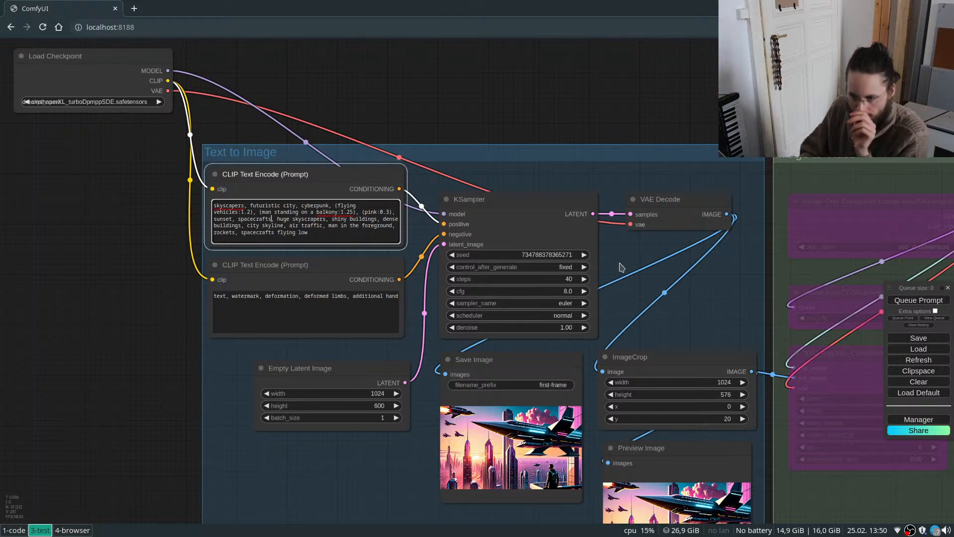
{"action": "left_click", "coordinate": [450, 254]}
{"action": "left_click", "coordinate": [450, 254]}
{"action": "left_click", "coordinate": [450, 254]}
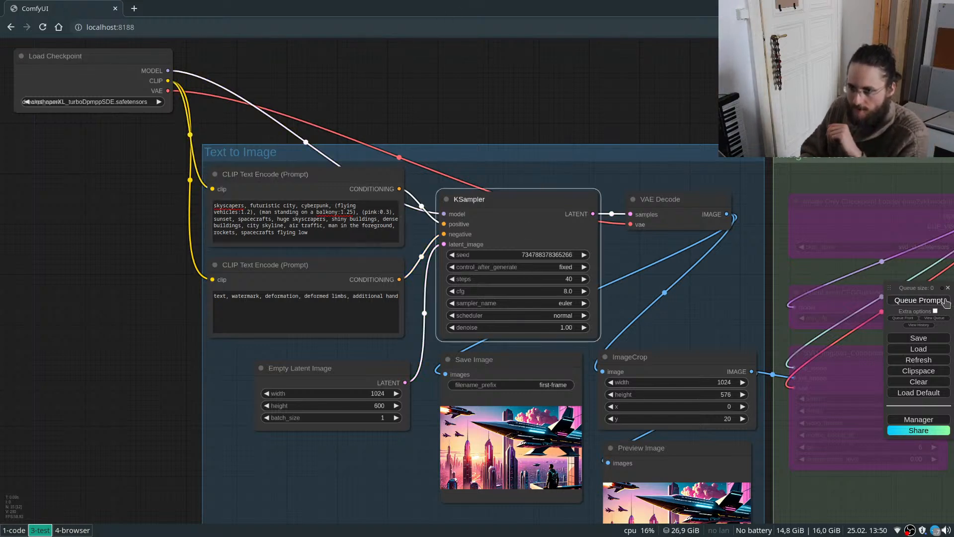
{"action": "left_click", "coordinate": [939, 301]}
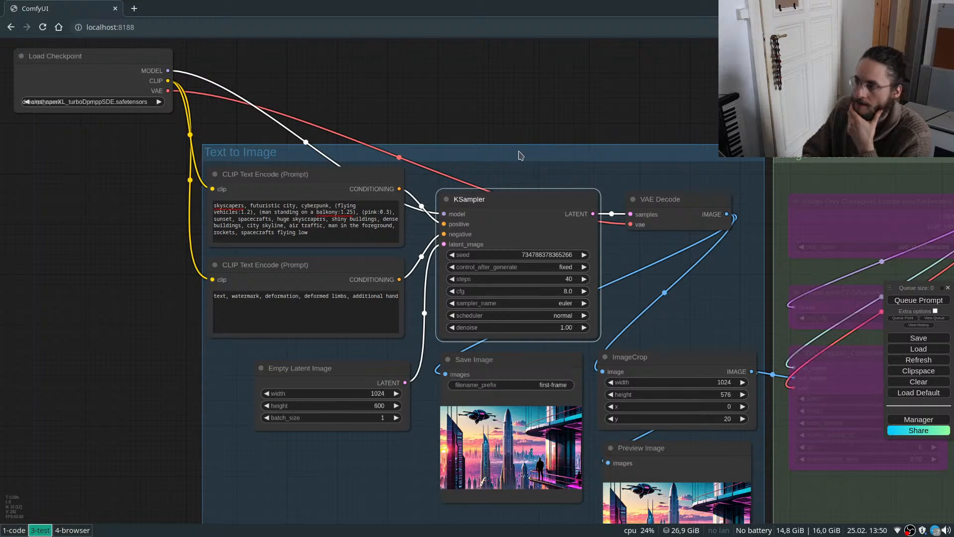
Insert "many" before "spacecrafts" after "sunset" in the positive prompt.
{"action": "scroll", "coordinate": [547, 516], "scroll_direction": "up", "scroll_amount": 10}
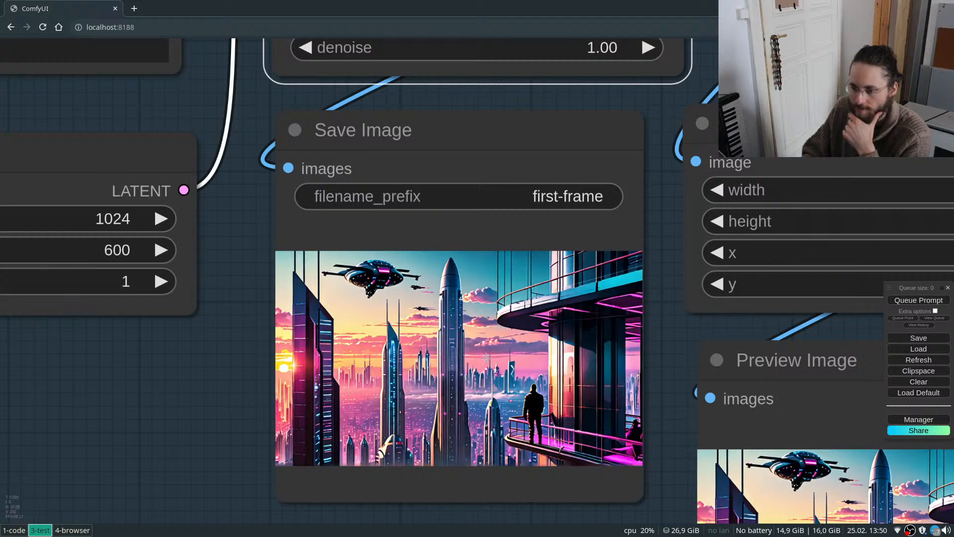
{"action": "scroll", "coordinate": [386, 329], "scroll_direction": "down", "scroll_amount": 2}
{"action": "scroll", "coordinate": [630, 225], "scroll_direction": "down", "scroll_amount": 3}
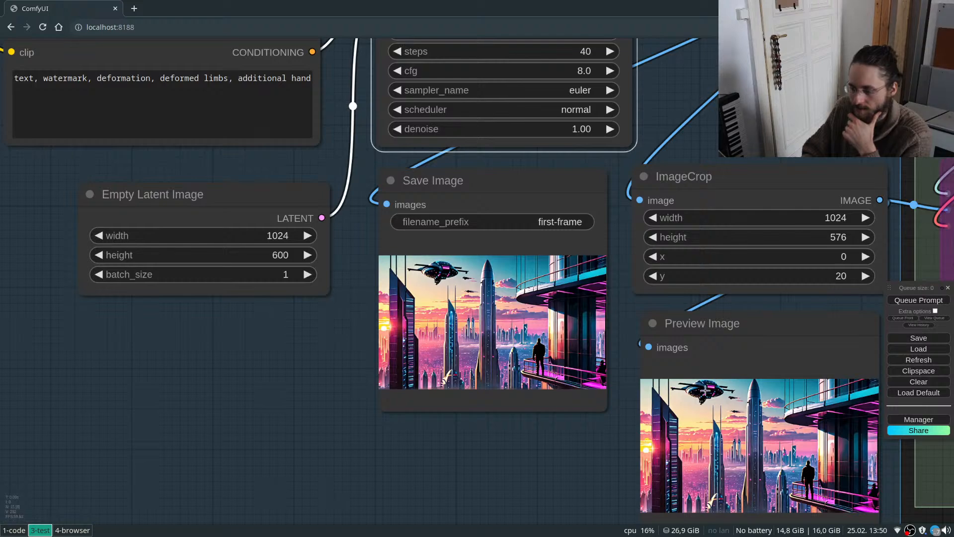
{"action": "scroll", "coordinate": [462, 272], "scroll_direction": "down", "scroll_amount": 3}
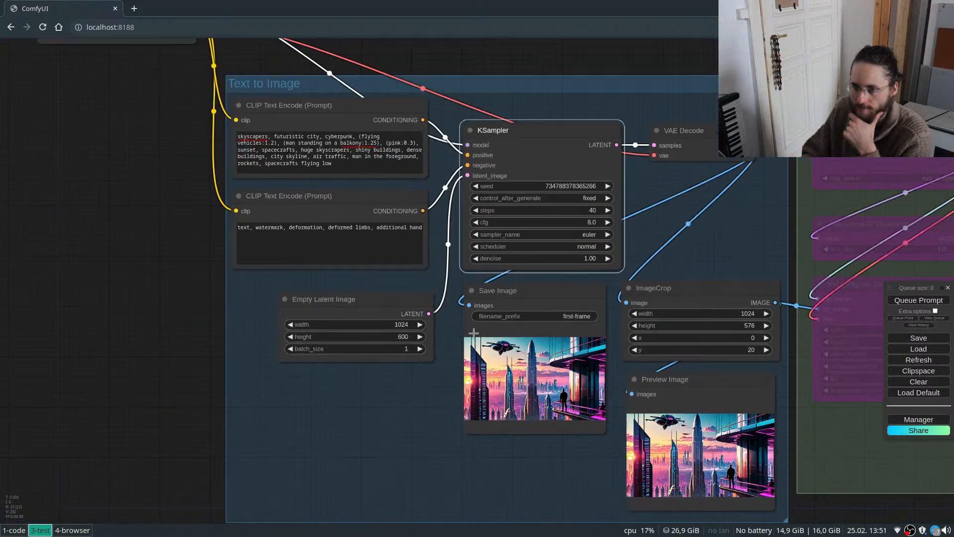
{"action": "left_click", "coordinate": [264, 150]}
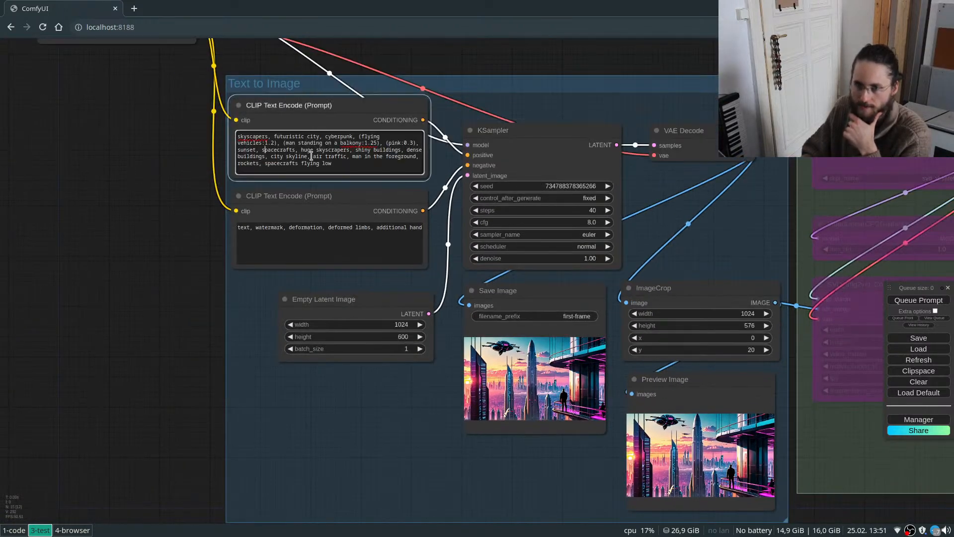
{"action": "type", "text": "many"}
Raise the weight of "many spacecrafts" in the positive prompt to 1.25.
{"action": "left_click", "coordinate": [311, 155]}
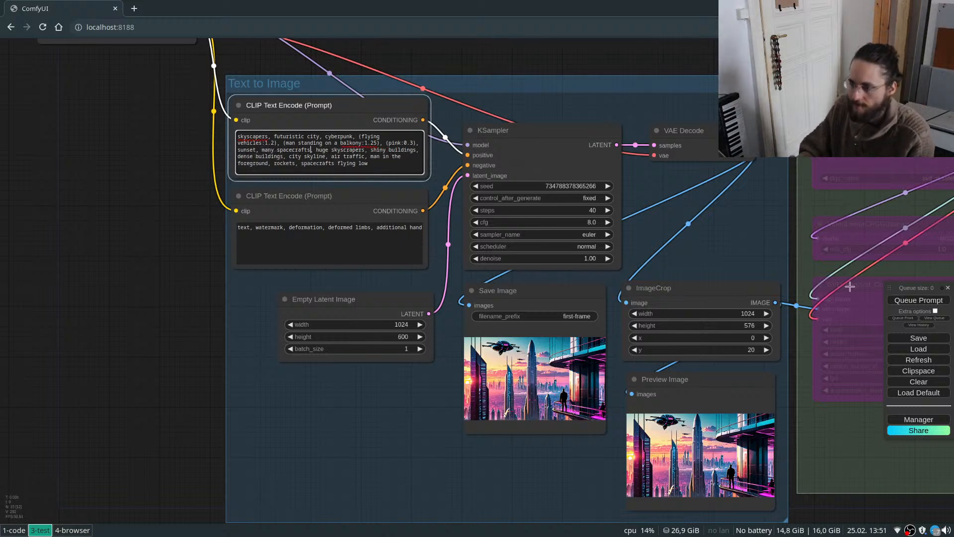
{"action": "key", "text": "ctrl+shift+Left"}
{"action": "key", "text": "ctrl+shift+Left"}
{"action": "key", "text": "ctrl+Up"}
{"action": "key", "text": "ctrl+Up"}
{"action": "key", "text": "ctrl+Up"}
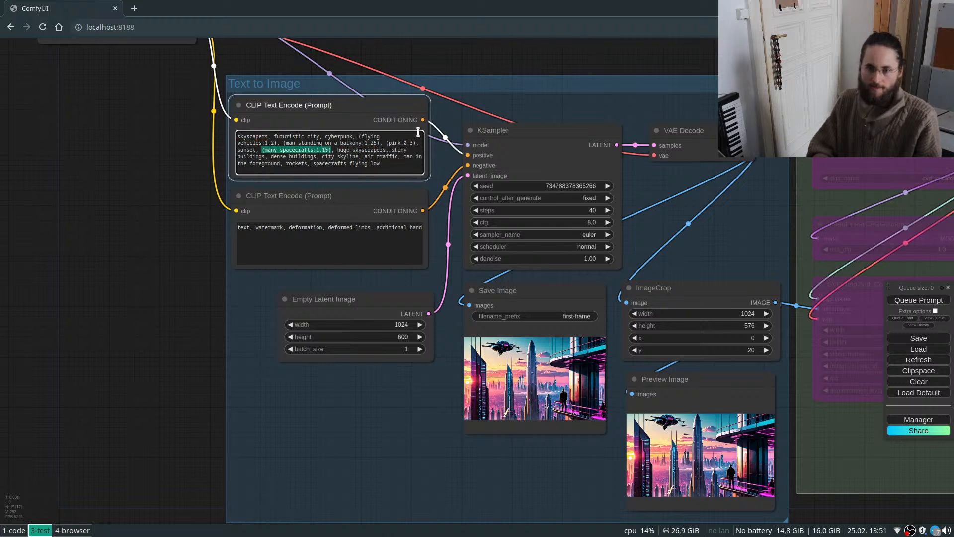
Remove the weighted term "flying vehicles" from the positive prompt, keeping the opening parenthesis before "man standing on a balkony".
{"action": "left_click", "coordinate": [364, 136]}
{"action": "key", "text": "Left"}
{"action": "key", "text": "ctrl+shift+Right"}
{"action": "key", "text": "ctrl+shift+Right"}
{"action": "key", "text": "ctrl+shift+Right"}
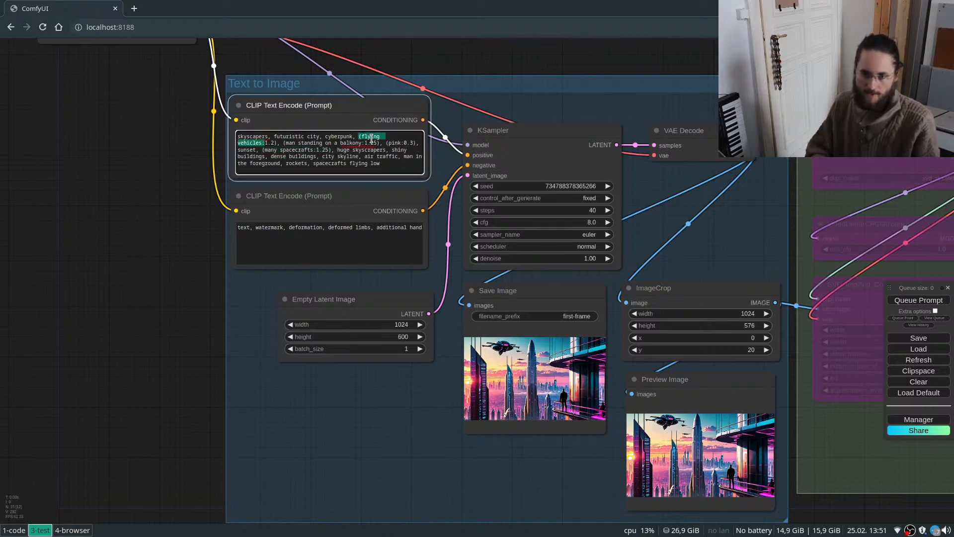
{"action": "key", "text": "Delete"}
{"action": "key", "text": "Delete"}
{"action": "key", "text": "Delete"}
{"action": "key", "text": "Delete"}
{"action": "key", "text": "Delete"}
{"action": "type", "text": "("}
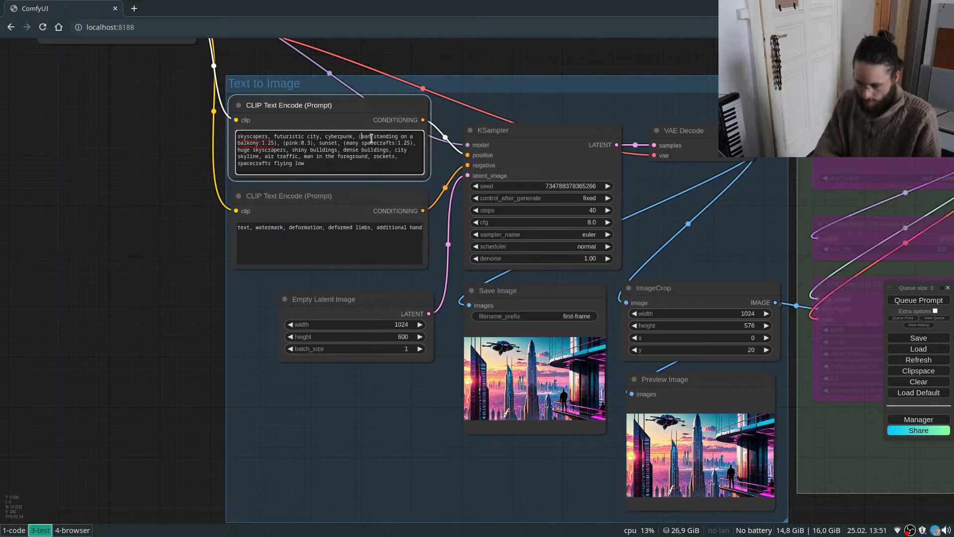
Queue the edited prompt to generate a new first frame.
{"action": "key", "text": "ctrl+Right"}
{"action": "key", "text": "ctrl+Right"}
{"action": "key", "text": "ctrl+Right"}
{"action": "key", "text": "ctrl+Right"}
{"action": "key", "text": "ctrl+Right"}
{"action": "key", "text": "ctrl+Right"}
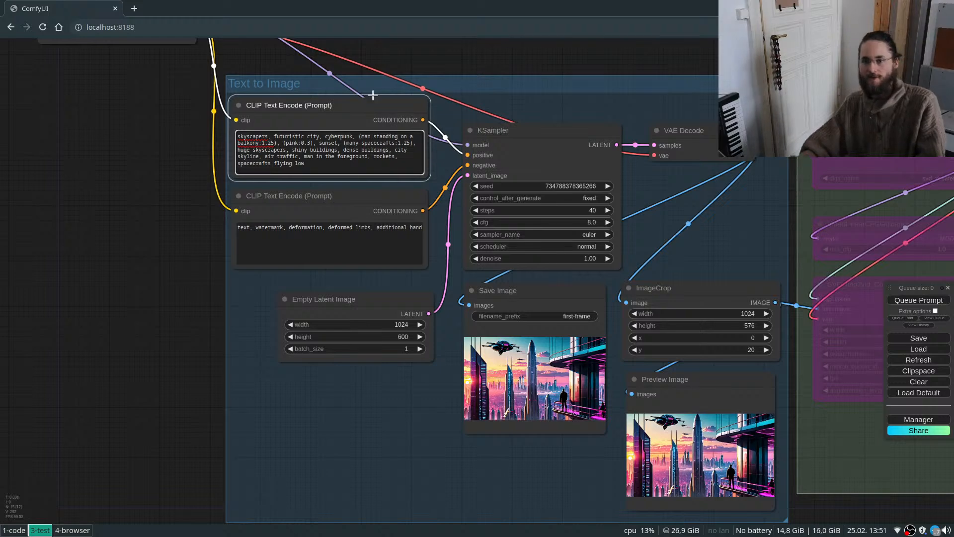
{"action": "left_click", "coordinate": [938, 299]}
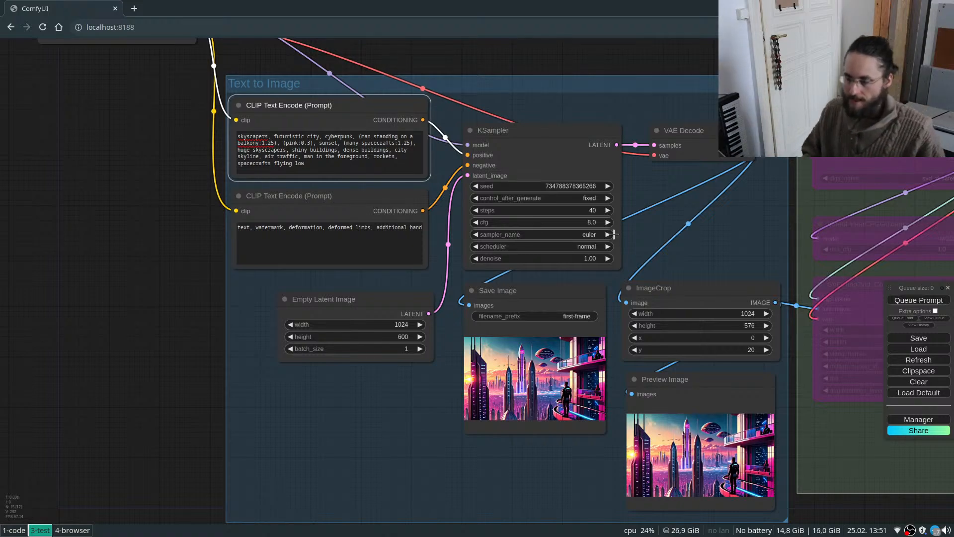
{"action": "scroll", "coordinate": [543, 341], "scroll_direction": "up", "scroll_amount": 12}
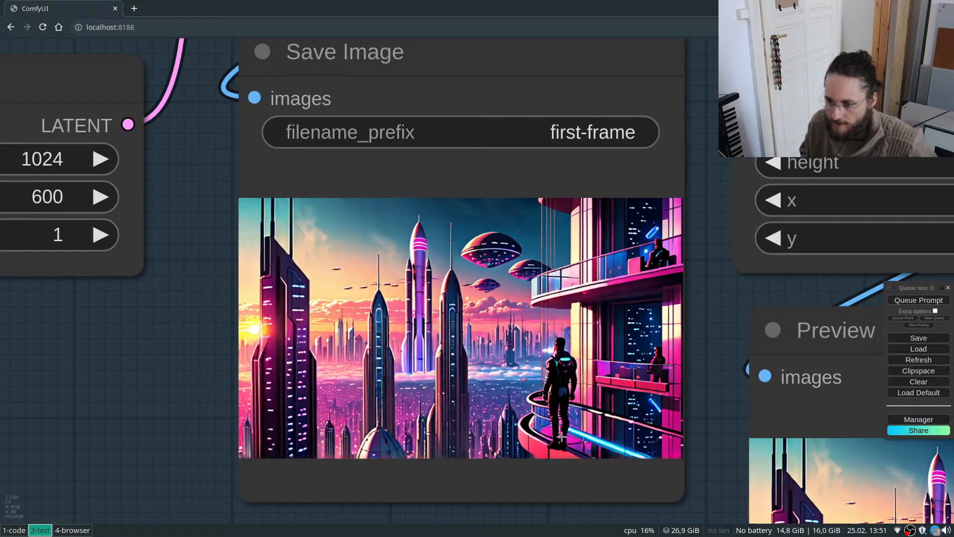
{"action": "scroll", "coordinate": [584, 420], "scroll_direction": "down", "scroll_amount": 1}
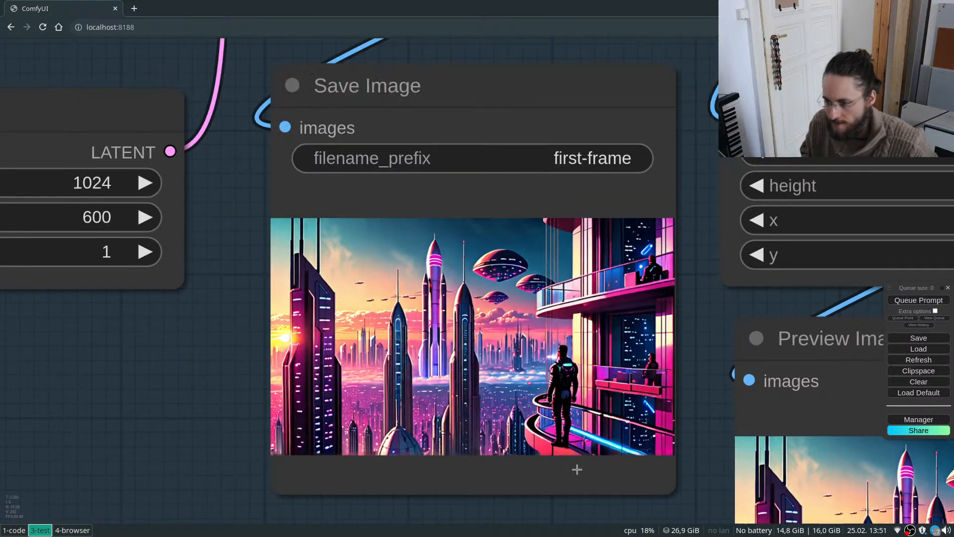
{"action": "scroll", "coordinate": [576, 466], "scroll_direction": "up", "scroll_amount": 5}
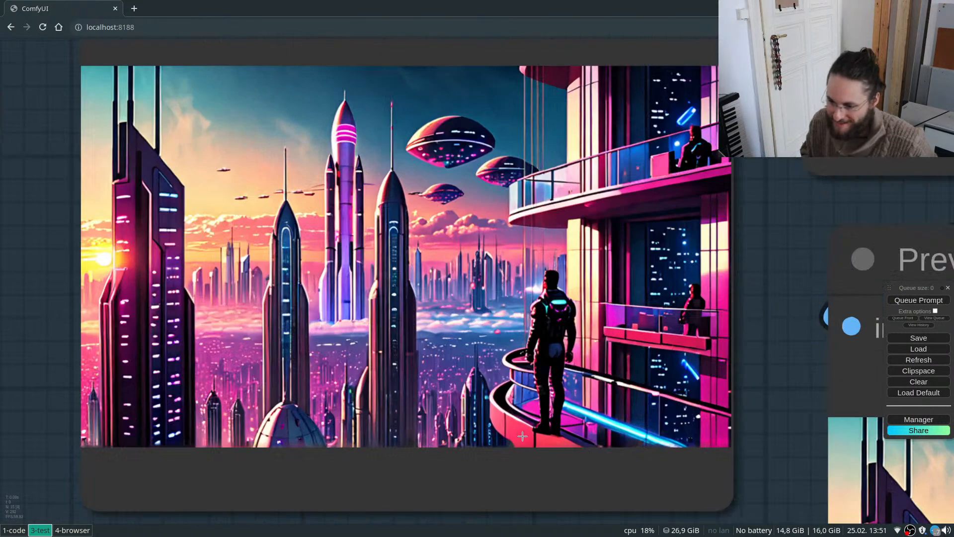
{"action": "scroll", "coordinate": [552, 510], "scroll_direction": "down", "scroll_amount": 15}
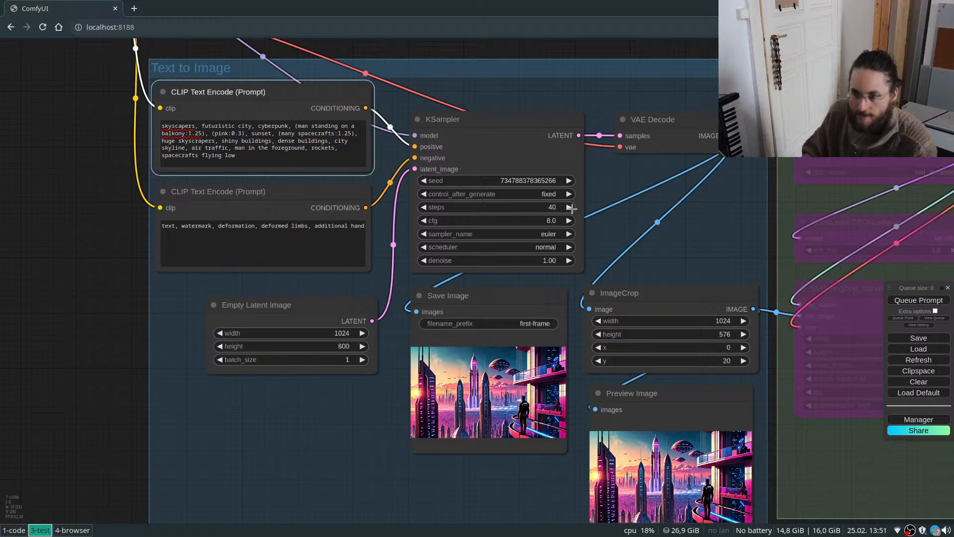
{"action": "triple_click", "coordinate": [422, 181]}
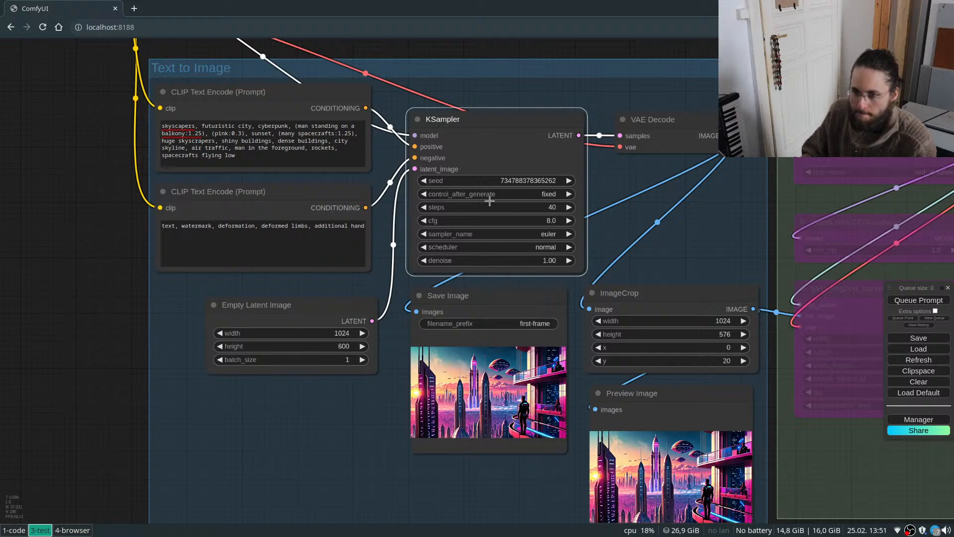
Set the KSampler's control_after_generate to decrement, generate a new first-frame image and inspect it.
{"action": "left_click", "coordinate": [533, 193]}
{"action": "left_click", "coordinate": [544, 210]}
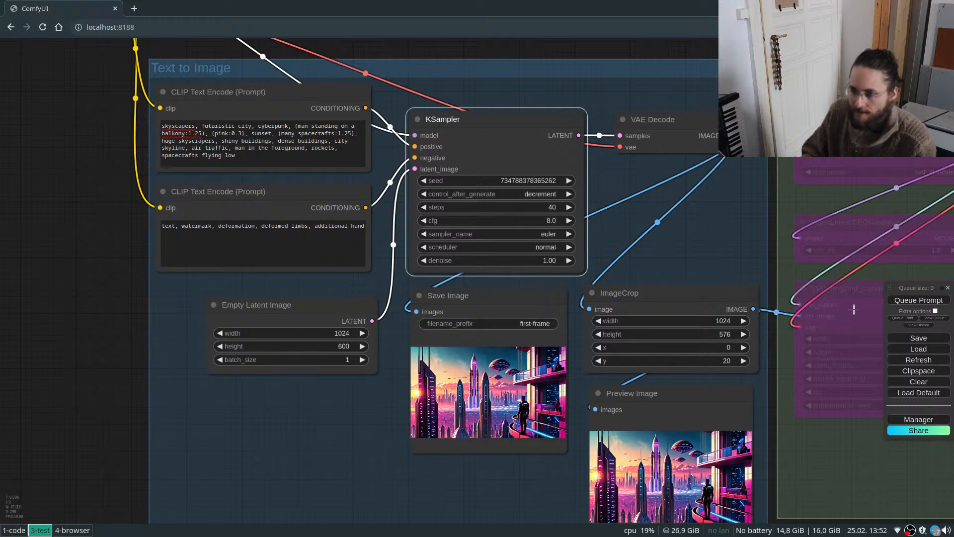
{"action": "left_click", "coordinate": [933, 300]}
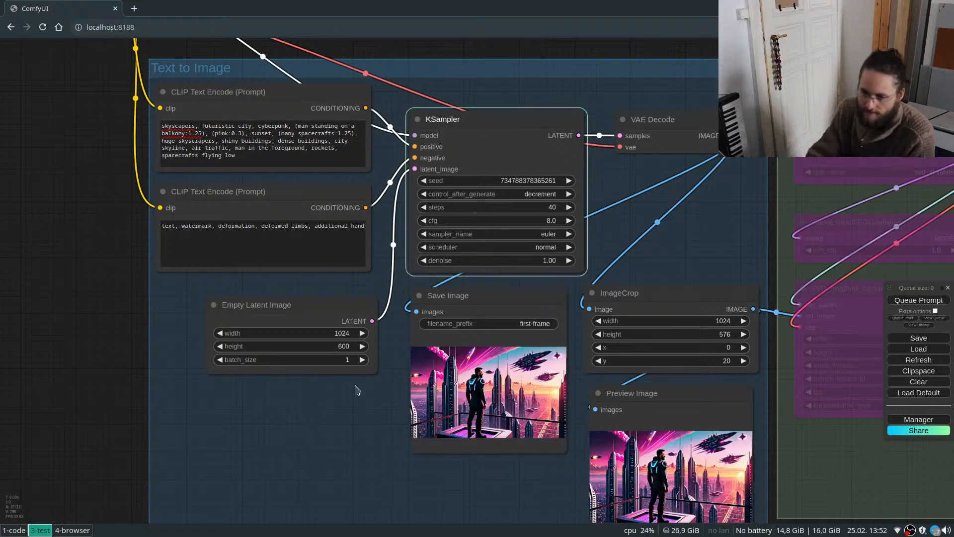
{"action": "scroll", "coordinate": [528, 431], "scroll_direction": "up", "scroll_amount": 10}
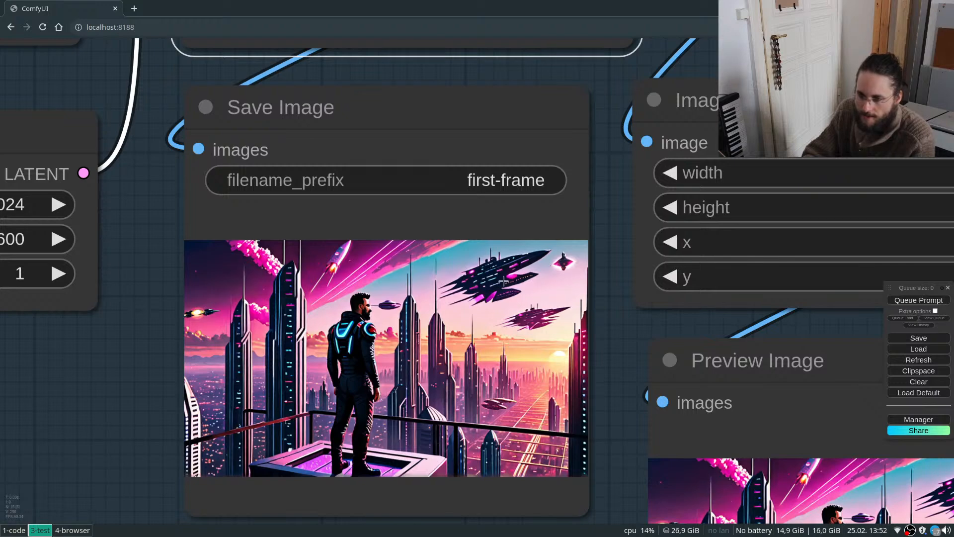
{"action": "scroll", "coordinate": [469, 379], "scroll_direction": "down", "scroll_amount": 5}
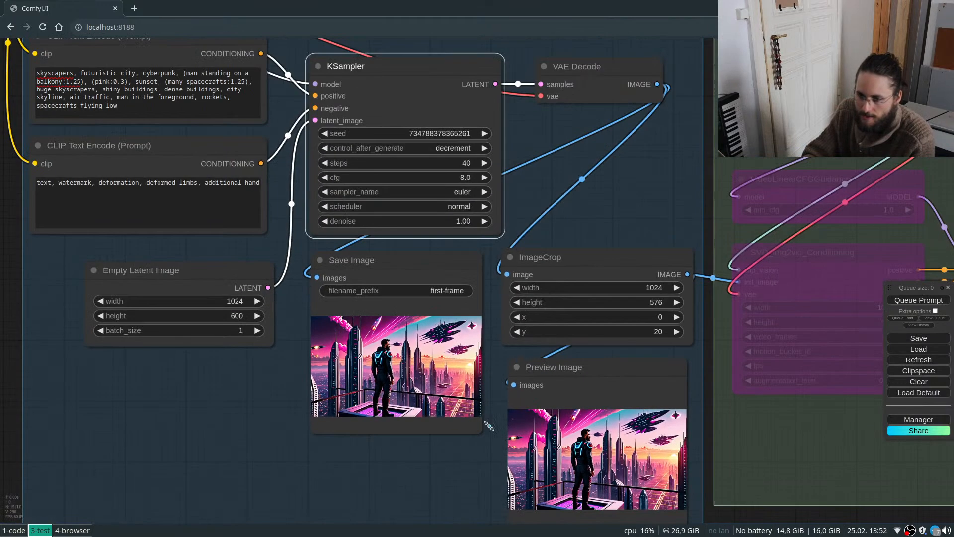
{"action": "scroll", "coordinate": [596, 427], "scroll_direction": "down", "scroll_amount": 1}
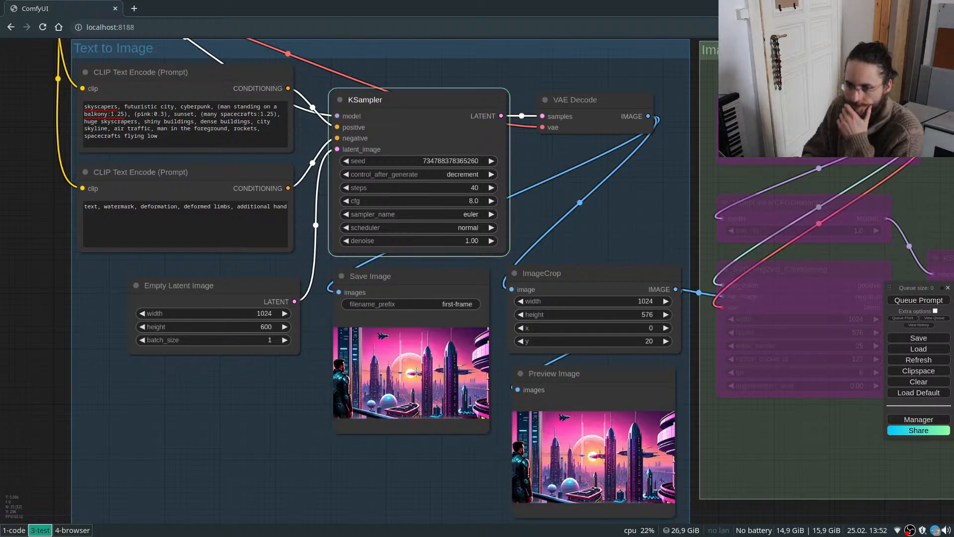
Raise the weight of "many spacecrafts" in the positive prompt to 1.7.
{"action": "scroll", "coordinate": [421, 371], "scroll_direction": "up", "scroll_amount": 5}
{"action": "scroll", "coordinate": [376, 381], "scroll_direction": "up", "scroll_amount": 4}
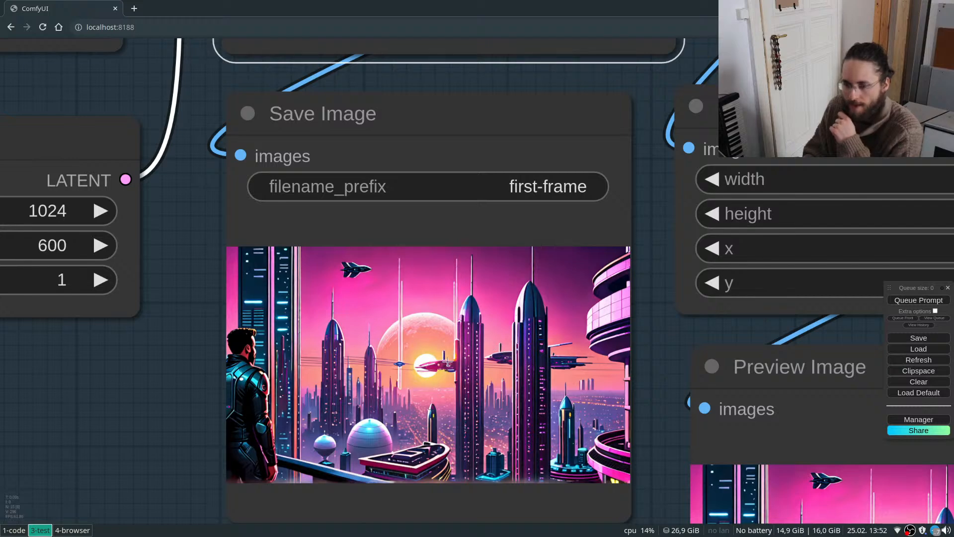
{"action": "scroll", "coordinate": [452, 370], "scroll_direction": "down", "scroll_amount": 8}
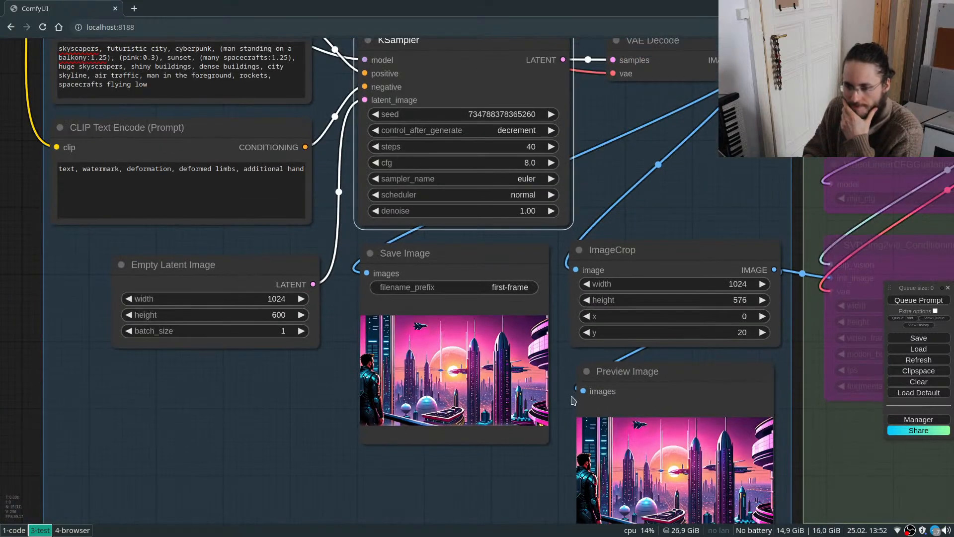
{"action": "scroll", "coordinate": [550, 383], "scroll_direction": "down", "scroll_amount": 1}
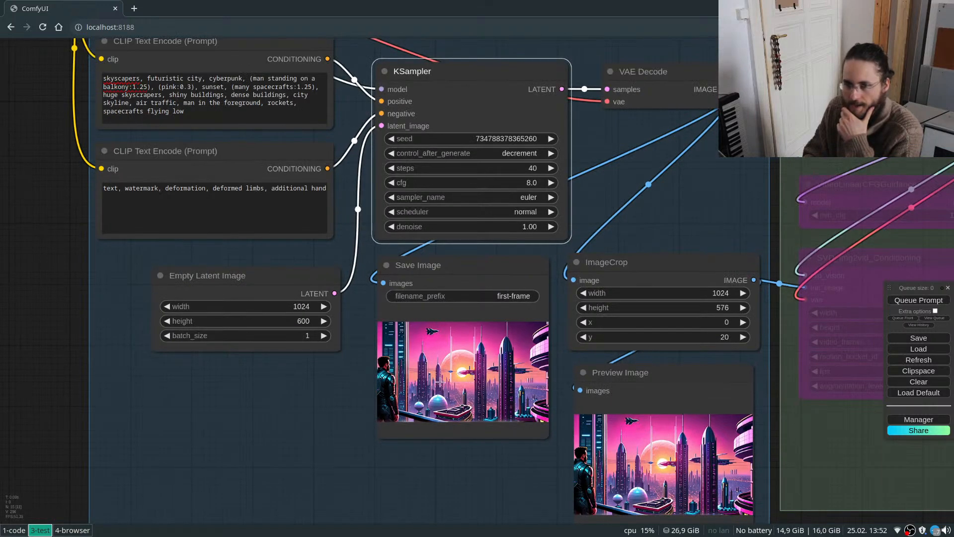
{"action": "left_click", "coordinate": [255, 88]}
{"action": "double_click", "coordinate": [242, 87]}
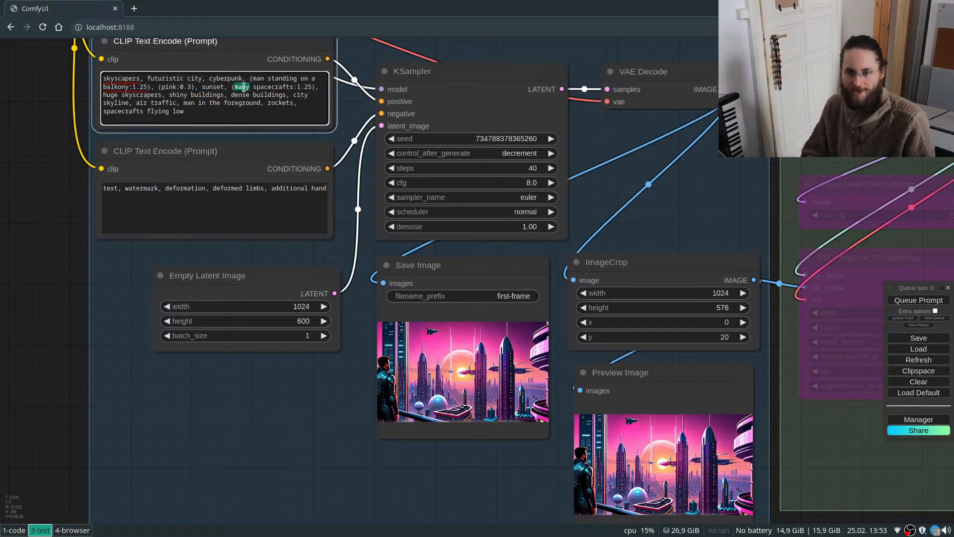
{"action": "left_click", "coordinate": [282, 89]}
{"action": "key", "text": "ctrl+Up"}
{"action": "key", "text": "ctrl+Up"}
{"action": "key", "text": "ctrl+Up"}
{"action": "key", "text": "ctrl+Up"}
{"action": "key", "text": "ctrl+Up"}
{"action": "key", "text": "ctrl+Up"}
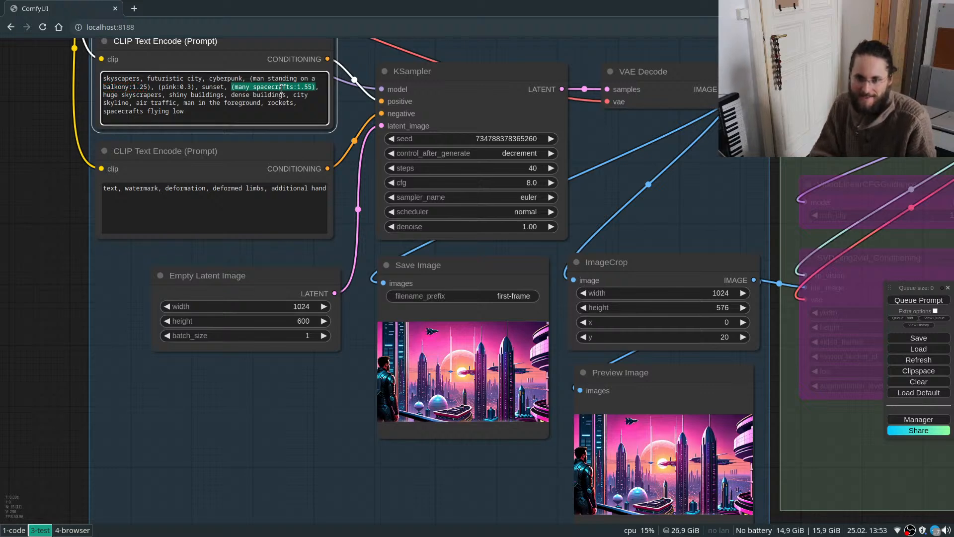
{"action": "key", "text": "ctrl+Up"}
{"action": "key", "text": "ctrl+Up"}
{"action": "key", "text": "ctrl+Up"}
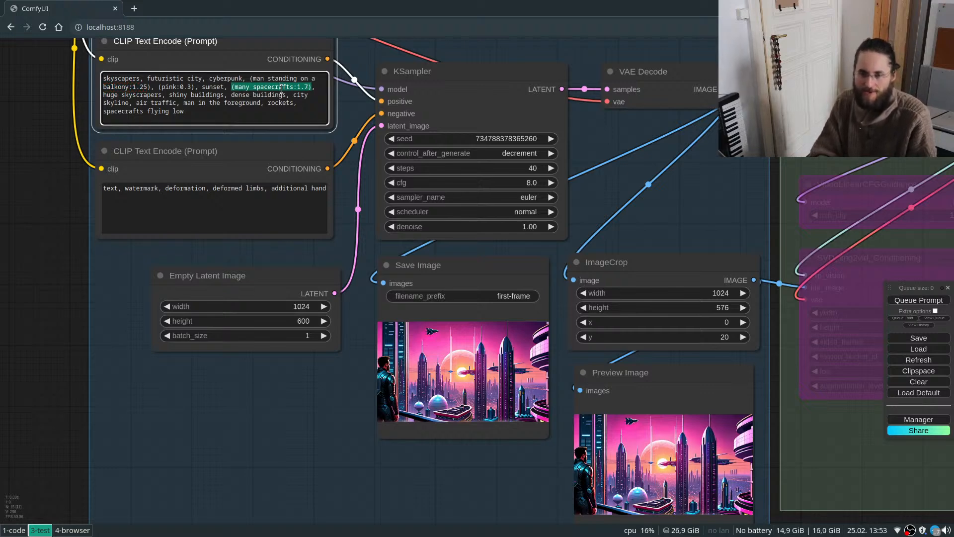
Add "flying around" after the weighted "many spacecrafts" in the positive prompt and generate an image.
{"action": "left_click", "coordinate": [315, 86]}
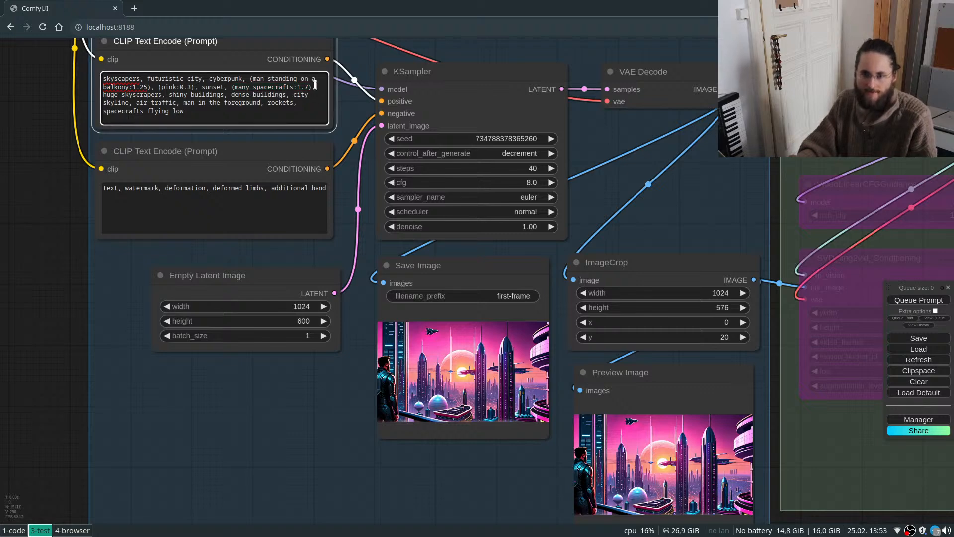
{"action": "type", "text": "flying ab"}
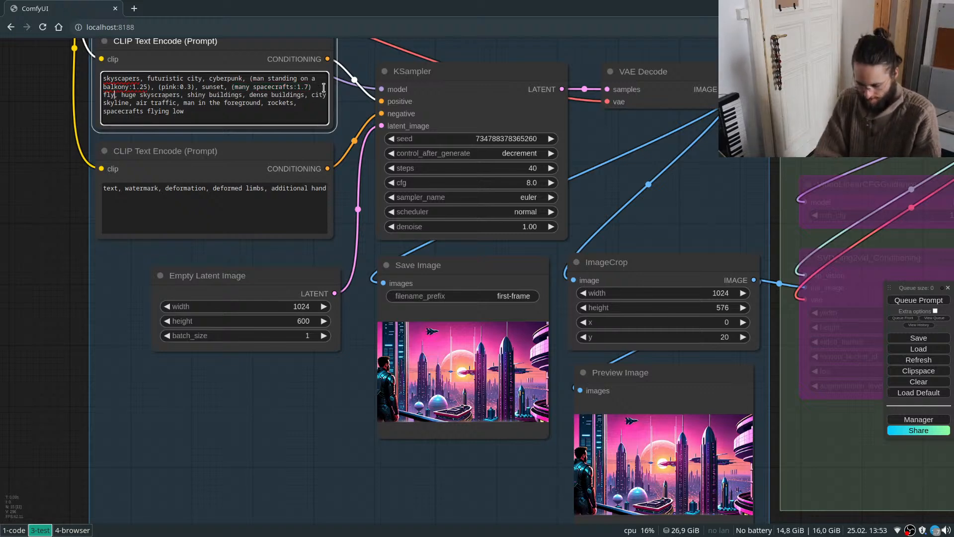
{"action": "type", "text": "ound"}
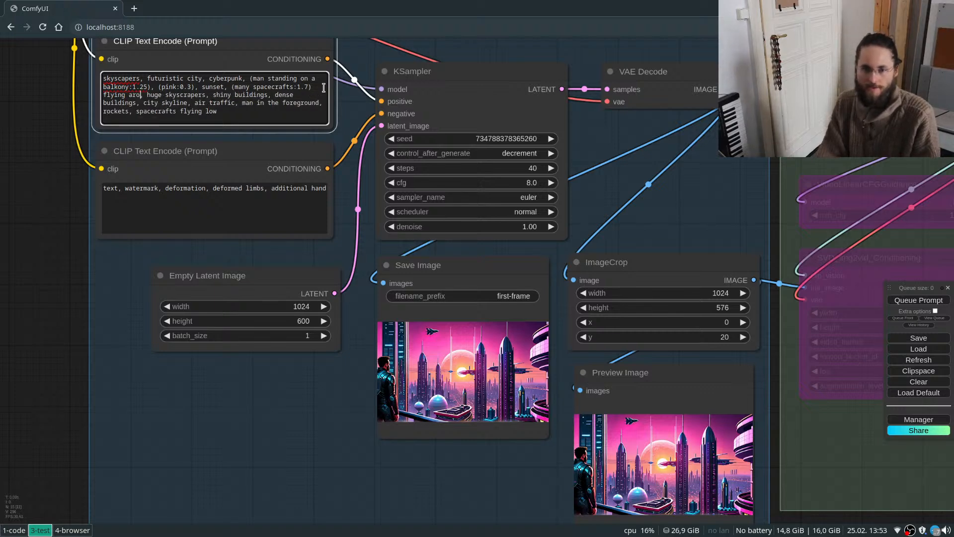
{"action": "left_click", "coordinate": [923, 300]}
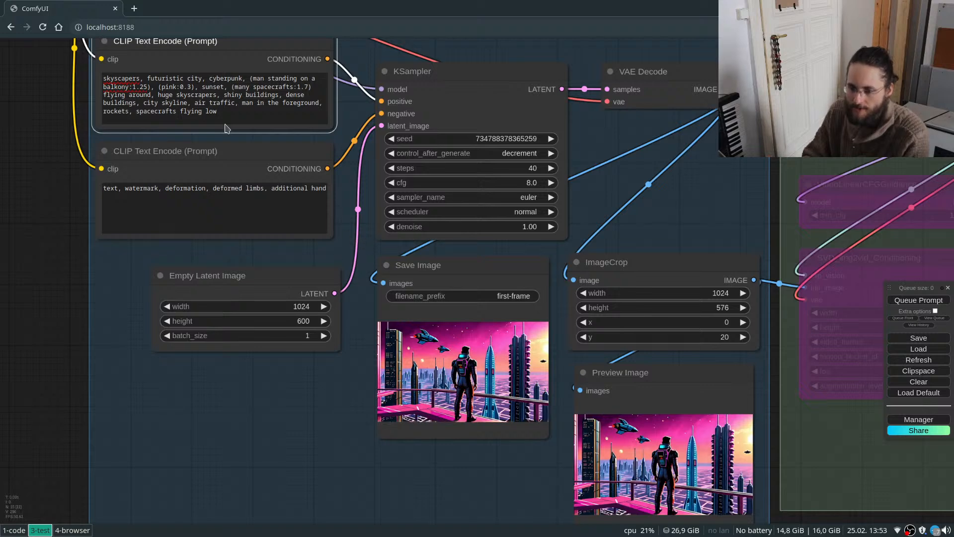
Extend "flying around" in the positive prompt with "like a flock of birds", then generate and check the image.
{"action": "left_click", "coordinate": [158, 94]}
{"action": "key", "text": "BackSpace"}
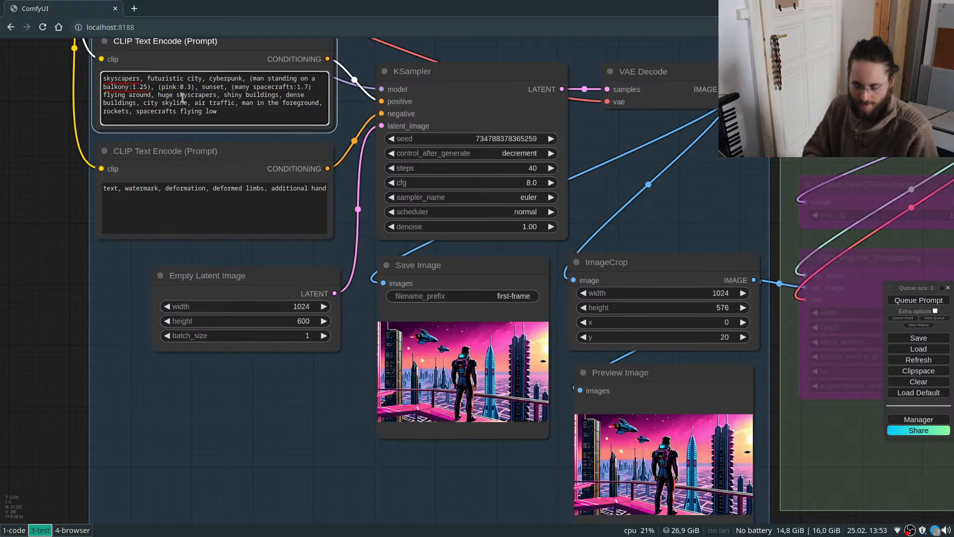
{"action": "type", "text": "like a"}
{"action": "type", "text": " flock of bird"}
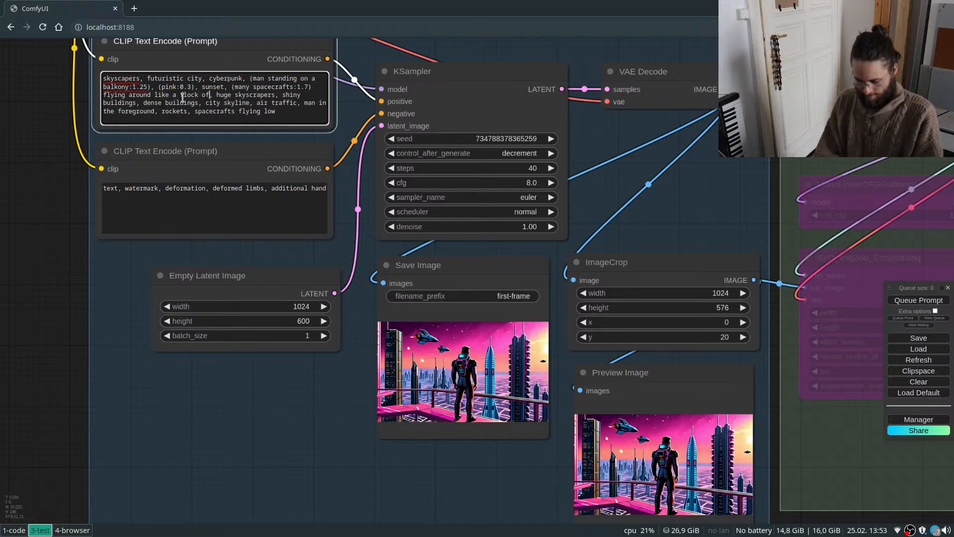
{"action": "type", "text": "s"}
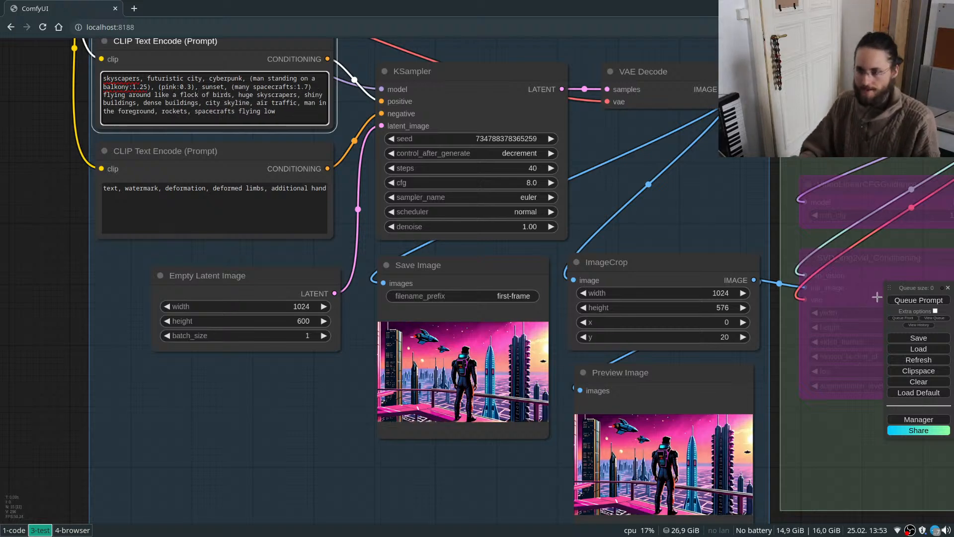
{"action": "left_click", "coordinate": [926, 299]}
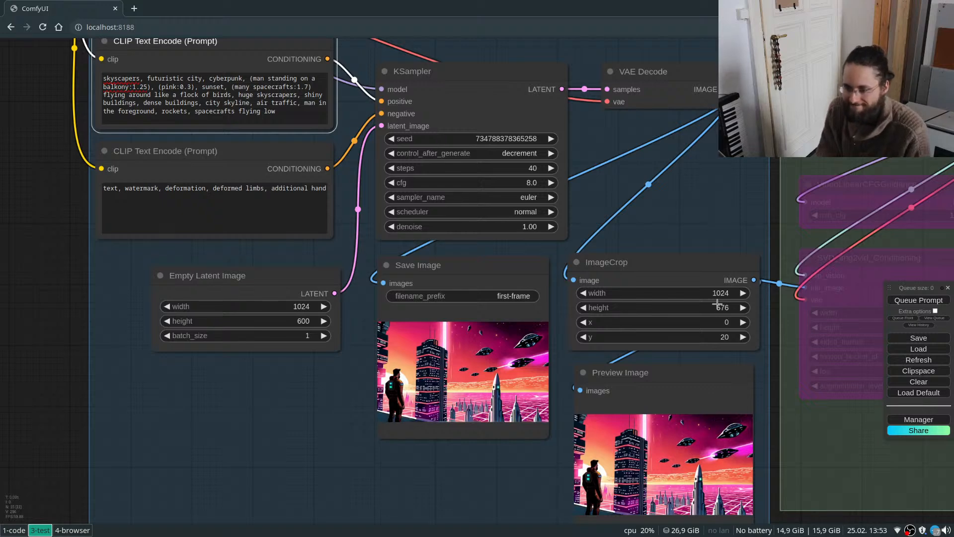
{"action": "scroll", "coordinate": [517, 415], "scroll_direction": "up", "scroll_amount": 10}
{"action": "scroll", "coordinate": [502, 426], "scroll_direction": "up", "scroll_amount": 1}
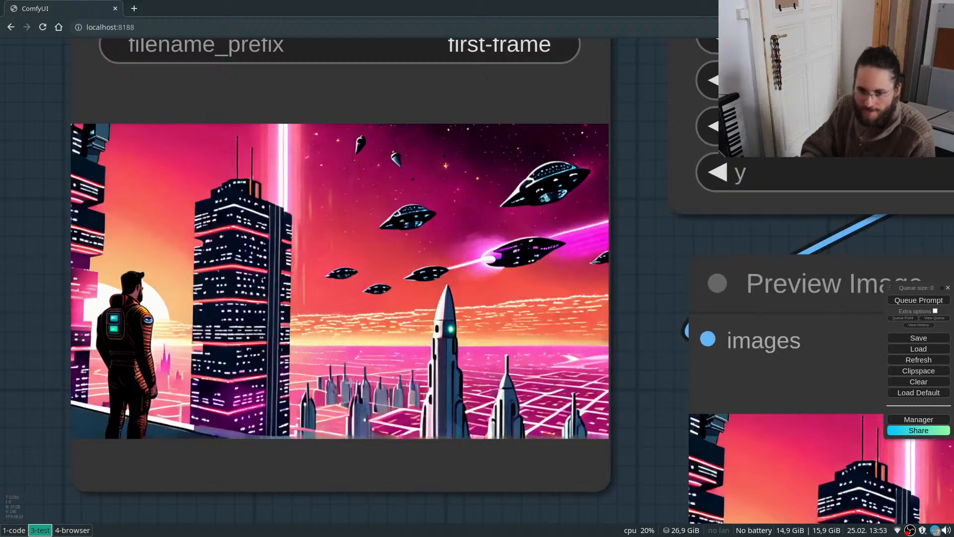
{"action": "scroll", "coordinate": [478, 427], "scroll_direction": "down", "scroll_amount": 2}
{"action": "scroll", "coordinate": [537, 418], "scroll_direction": "down", "scroll_amount": 10}
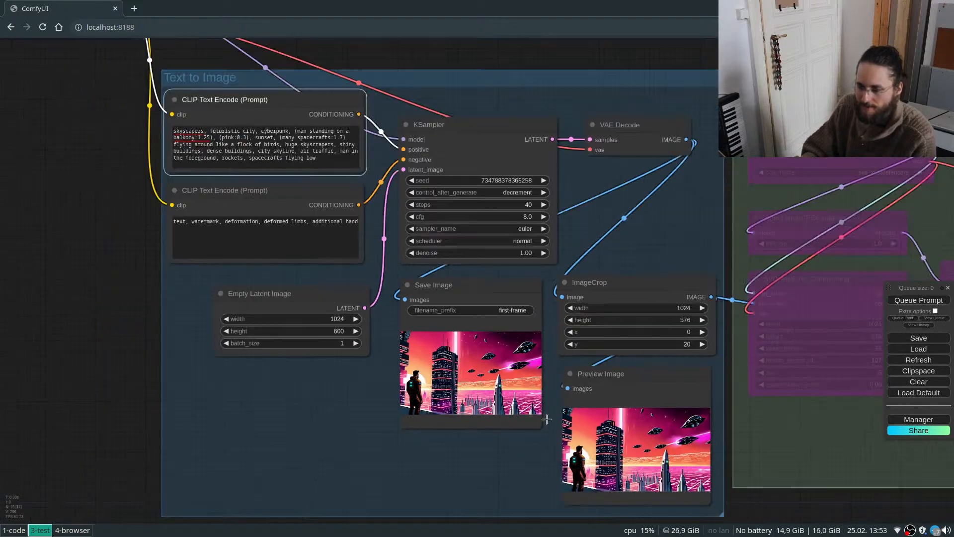
Generate another first-frame image from the same prompt and inspect it up close in the Save Image node.
{"action": "left_click", "coordinate": [919, 300]}
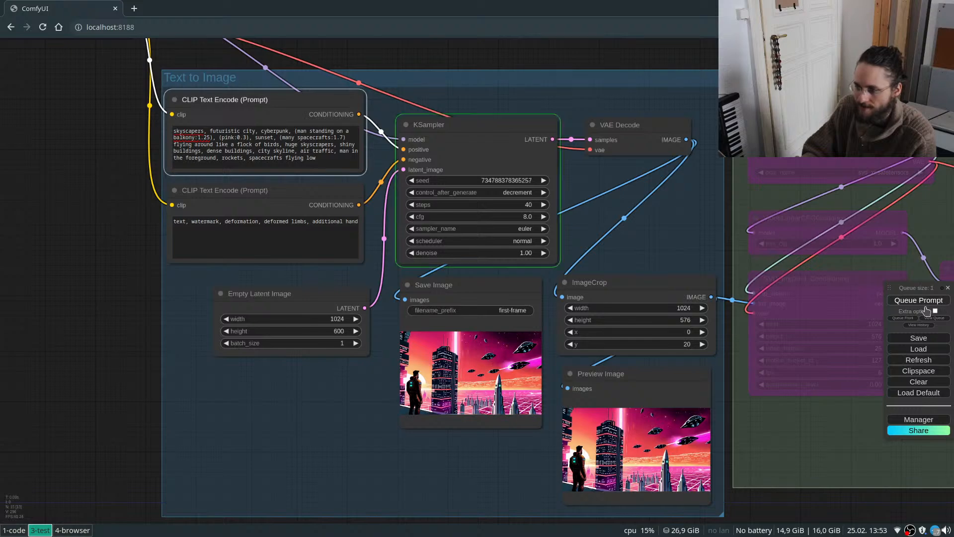
{"action": "scroll", "coordinate": [405, 397], "scroll_direction": "up", "scroll_amount": 2}
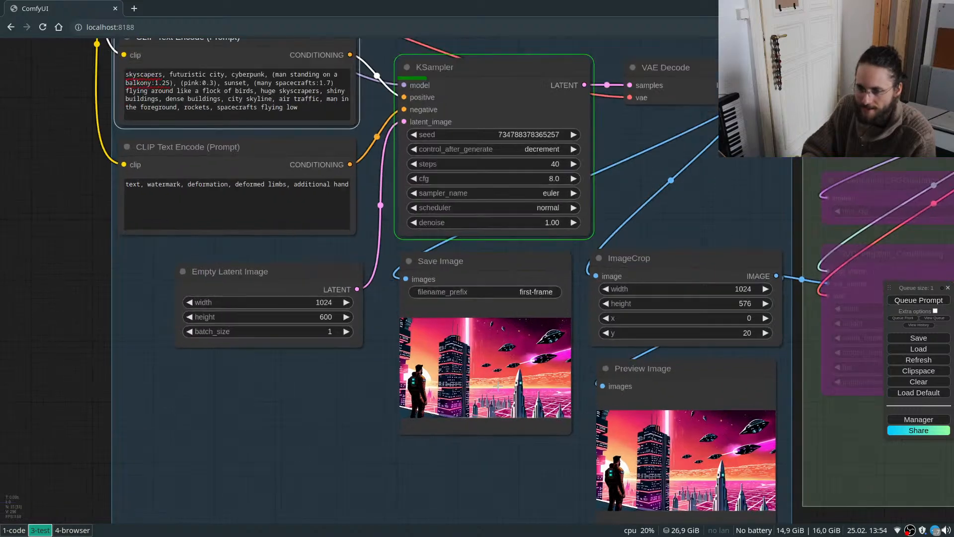
{"action": "scroll", "coordinate": [498, 393], "scroll_direction": "up", "scroll_amount": 5}
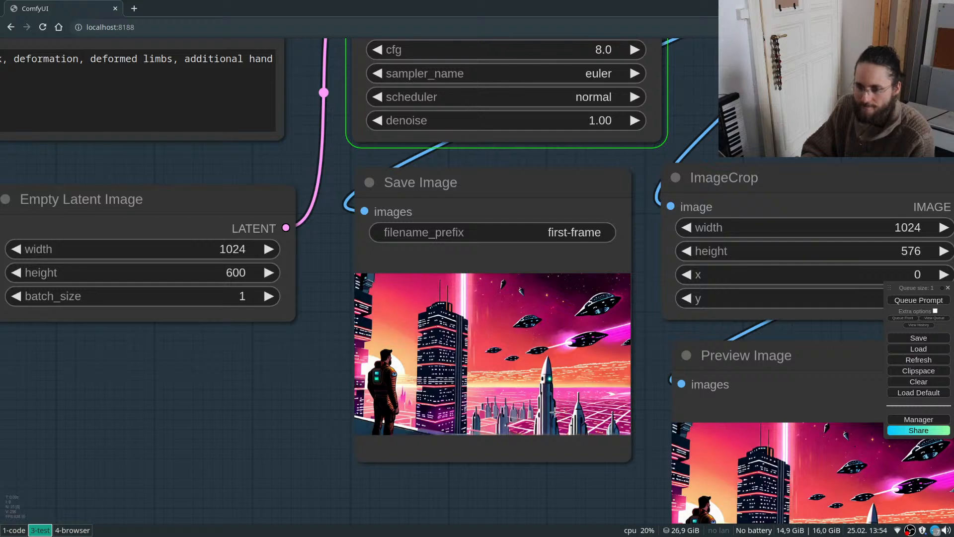
{"action": "scroll", "coordinate": [554, 412], "scroll_direction": "down", "scroll_amount": 4}
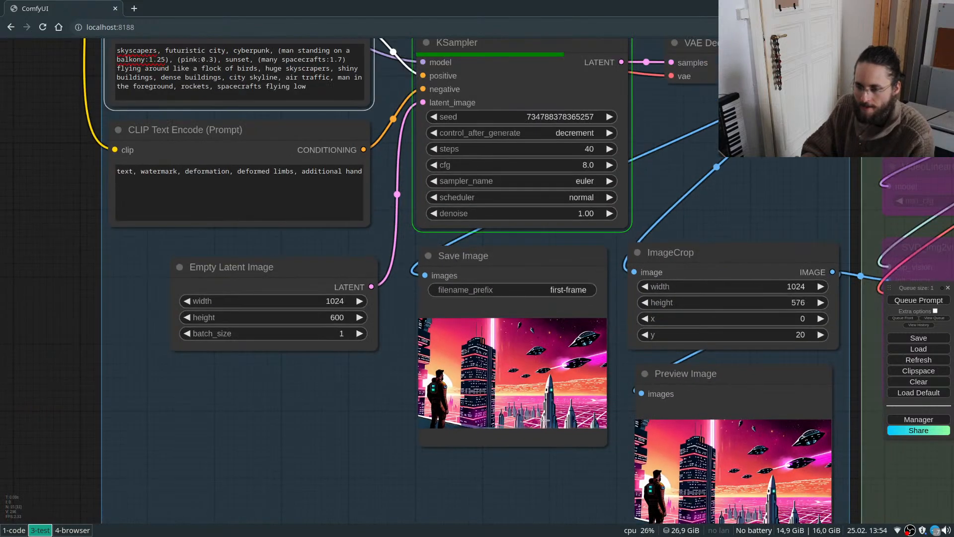
{"action": "scroll", "coordinate": [545, 420], "scroll_direction": "down", "scroll_amount": 5}
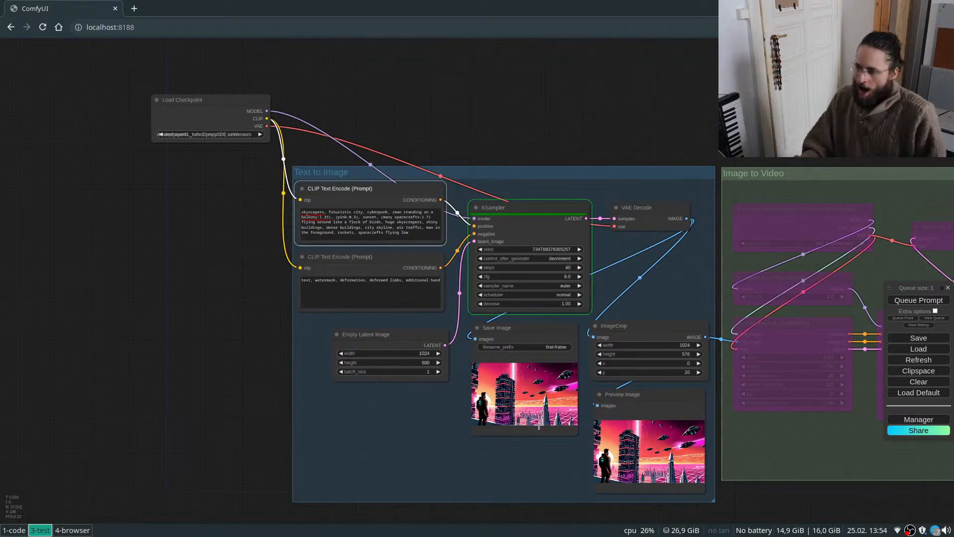
{"action": "scroll", "coordinate": [532, 419], "scroll_direction": "up", "scroll_amount": 9}
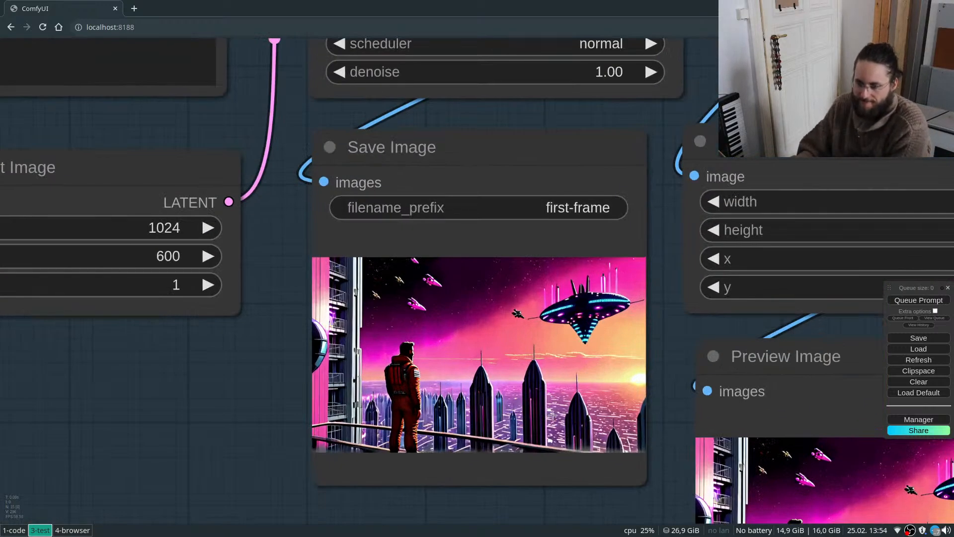
{"action": "scroll", "coordinate": [547, 428], "scroll_direction": "down", "scroll_amount": 9}
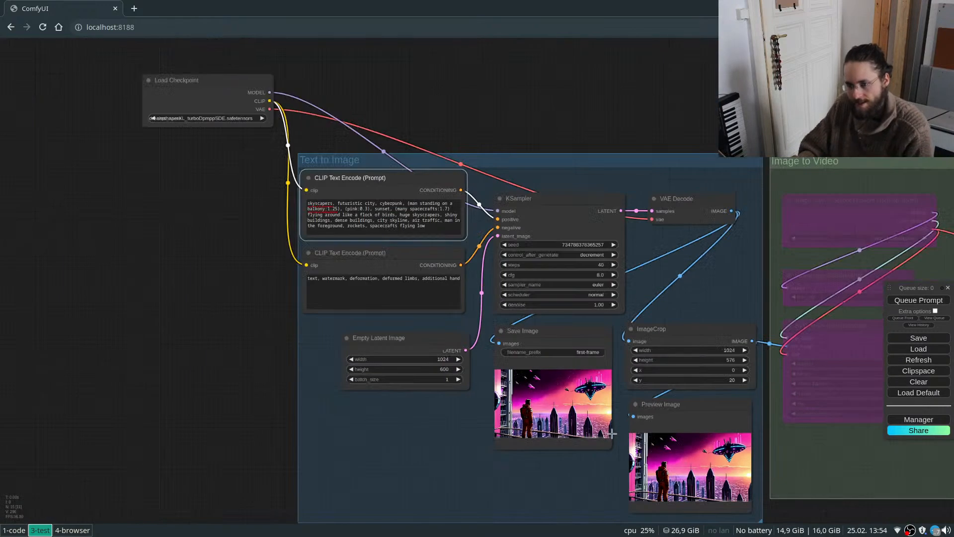
Generate one more variation of the first frame and examine its spacecraft closely.
{"action": "left_click", "coordinate": [918, 300]}
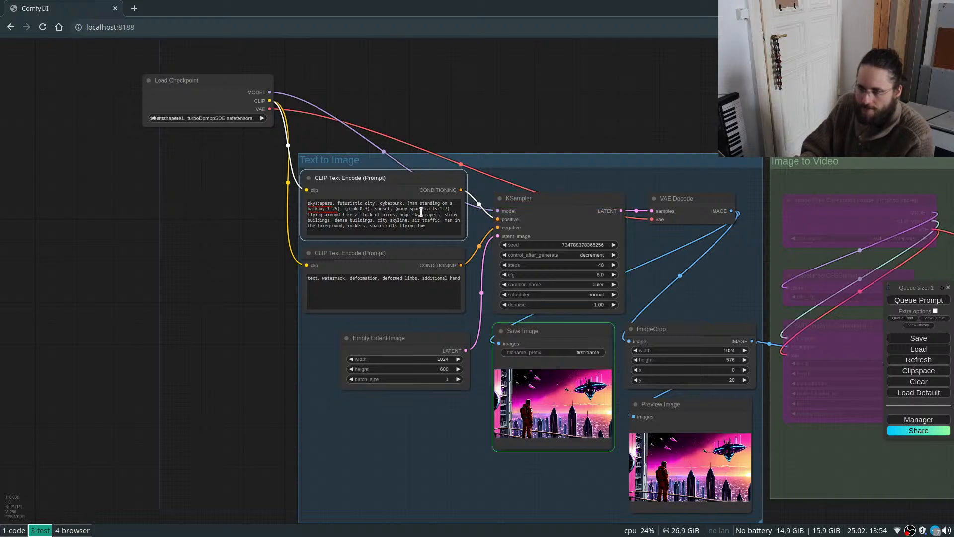
{"action": "scroll", "coordinate": [545, 392], "scroll_direction": "up", "scroll_amount": 4}
{"action": "scroll", "coordinate": [555, 404], "scroll_direction": "up", "scroll_amount": 4}
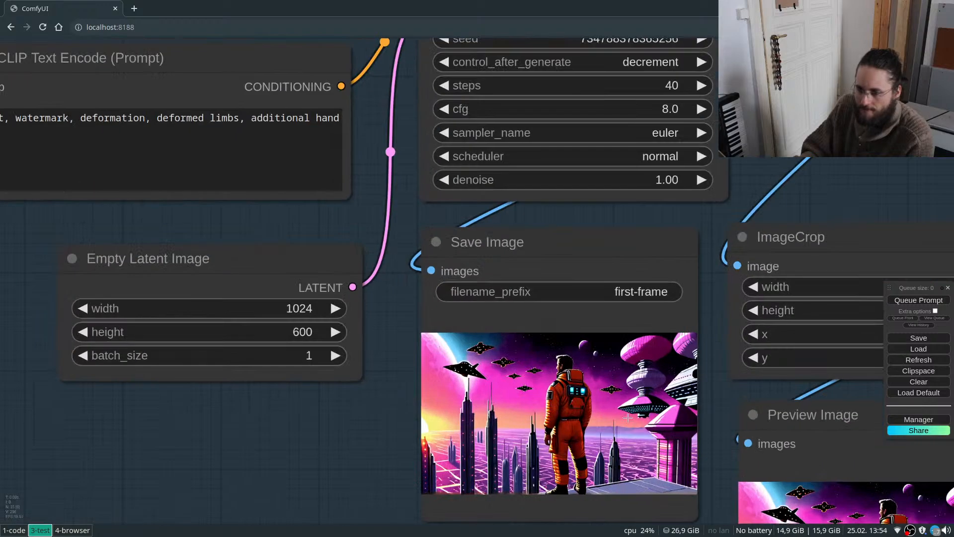
{"action": "scroll", "coordinate": [497, 362], "scroll_direction": "up", "scroll_amount": 10}
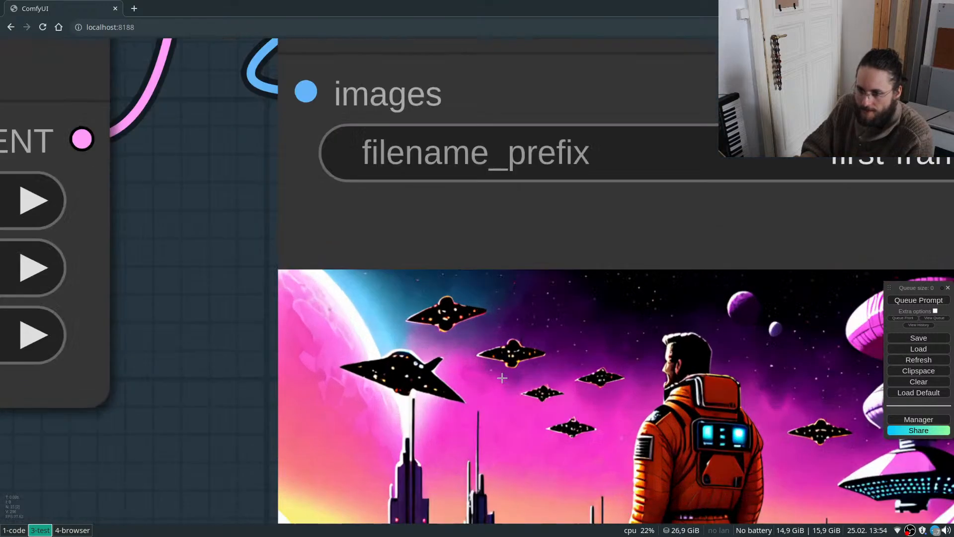
{"action": "scroll", "coordinate": [586, 377], "scroll_direction": "down", "scroll_amount": 10}
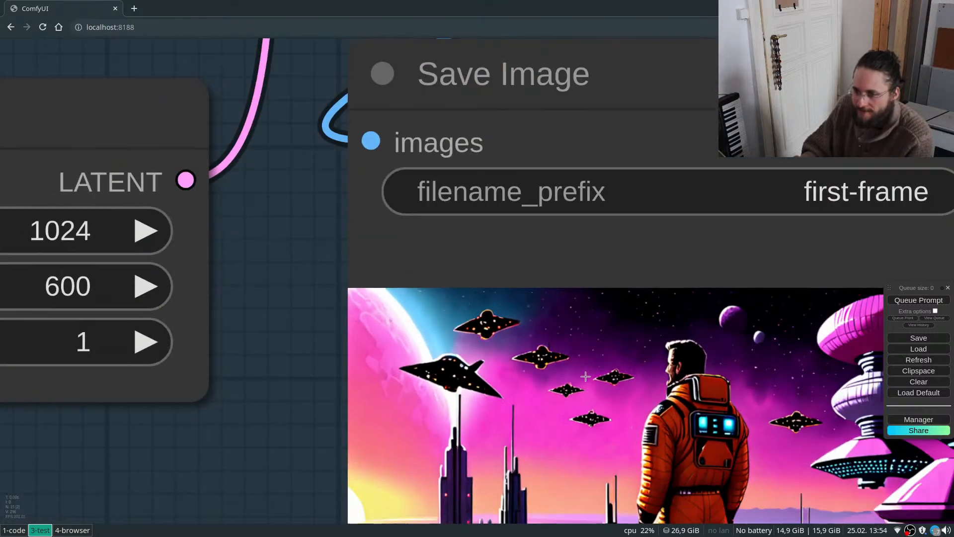
{"action": "scroll", "coordinate": [723, 462], "scroll_direction": "down", "scroll_amount": 5}
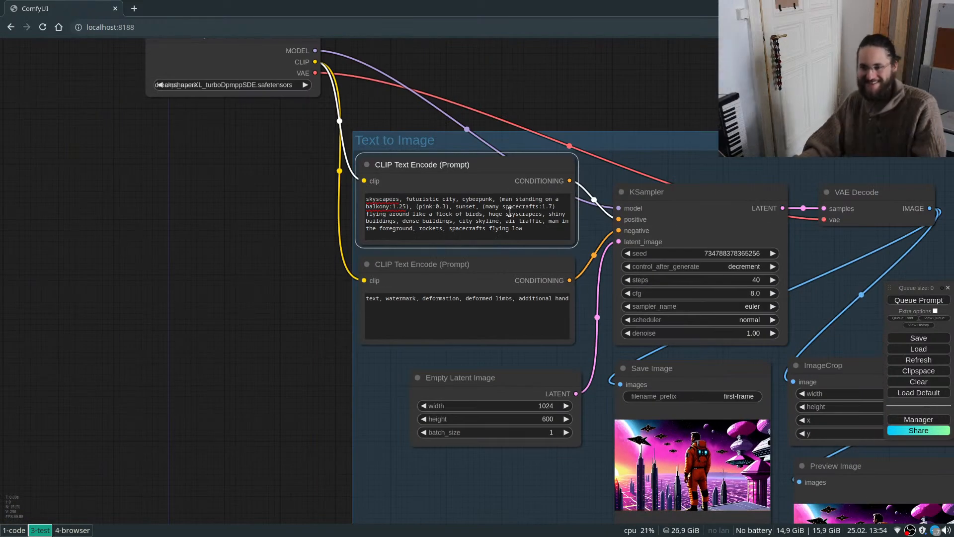
Remove the weighting and its parentheses from "many spacecrafts" in the positive prompt, leaving the plain words.
{"action": "left_click", "coordinate": [525, 207]}
{"action": "key", "text": "ctrl+Down"}
{"action": "key", "text": "ctrl+Down"}
{"action": "key", "text": "ctrl+Down"}
{"action": "key", "text": "ctrl+Down"}
{"action": "key", "text": "ctrl+Down"}
{"action": "key", "text": "ctrl+Down"}
{"action": "key", "text": "ctrl+Down"}
{"action": "key", "text": "ctrl+Down"}
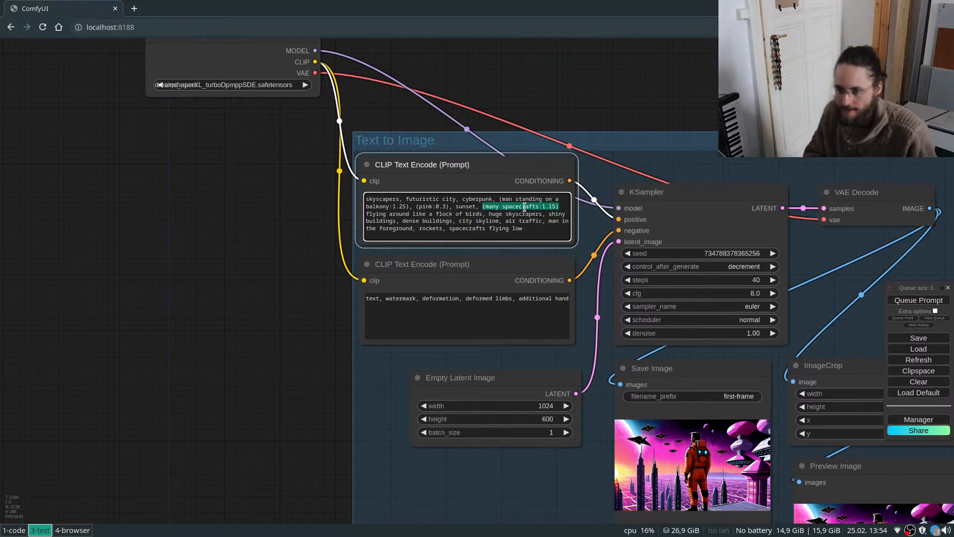
{"action": "key", "text": "ctrl+Down"}
{"action": "key", "text": "Left"}
{"action": "key", "text": "Delete"}
{"action": "key", "text": "BackSpace"}
{"action": "key", "text": "BackSpace"}
{"action": "key", "text": "BackSpace"}
{"action": "key", "text": "BackSpace"}
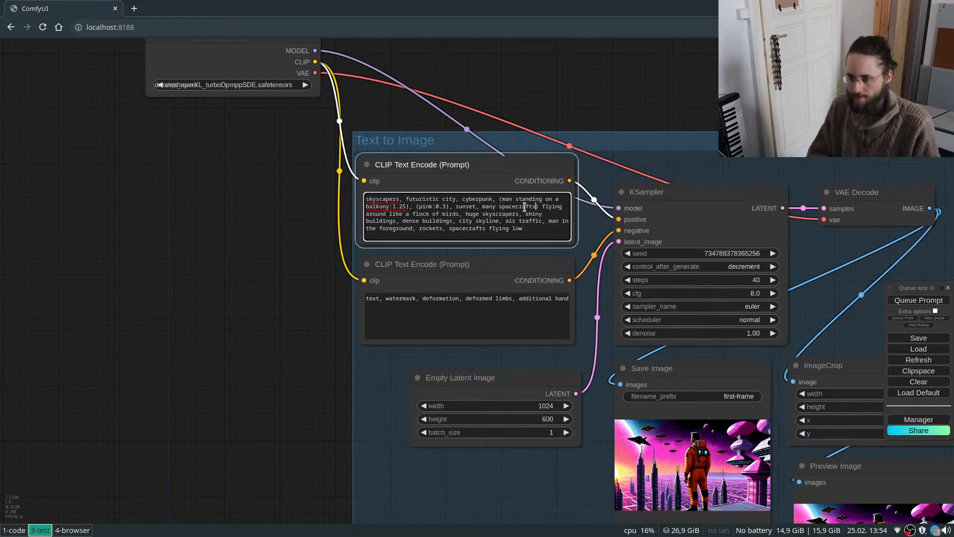
Delete "like a flock of birds" after "flying around" in the positive prompt.
{"action": "key", "text": "ctrl+shift+Right"}
{"action": "key", "text": "ctrl+shift+Right"}
{"action": "key", "text": "ctrl+shift+Right"}
{"action": "key", "text": "ctrl+shift+Right"}
{"action": "key", "text": "ctrl+shift+Right"}
{"action": "key", "text": "Delete"}
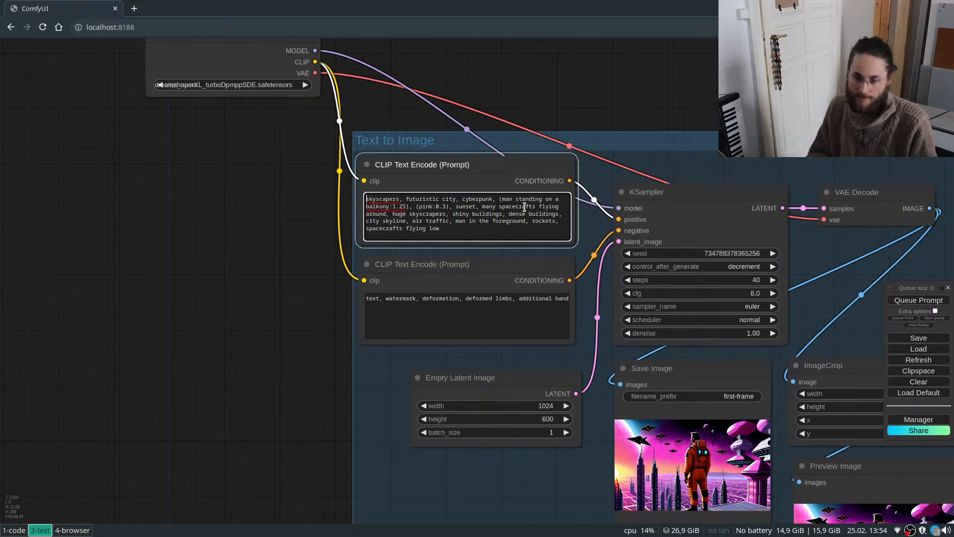
Correct the spelling of "skyscrapers" at the start of the positive prompt and put "dense" in front of it.
{"action": "right_click", "coordinate": [391, 199]}
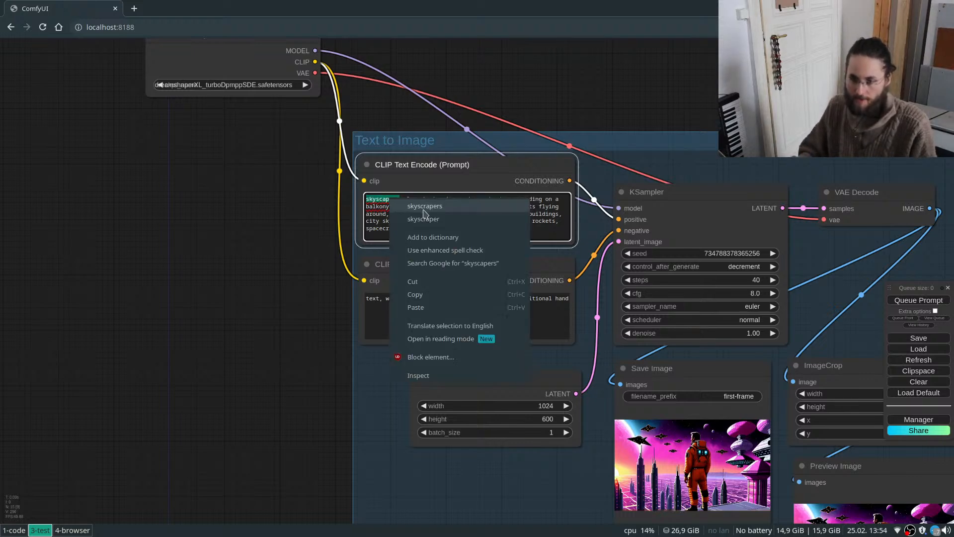
{"action": "left_click", "coordinate": [426, 207]}
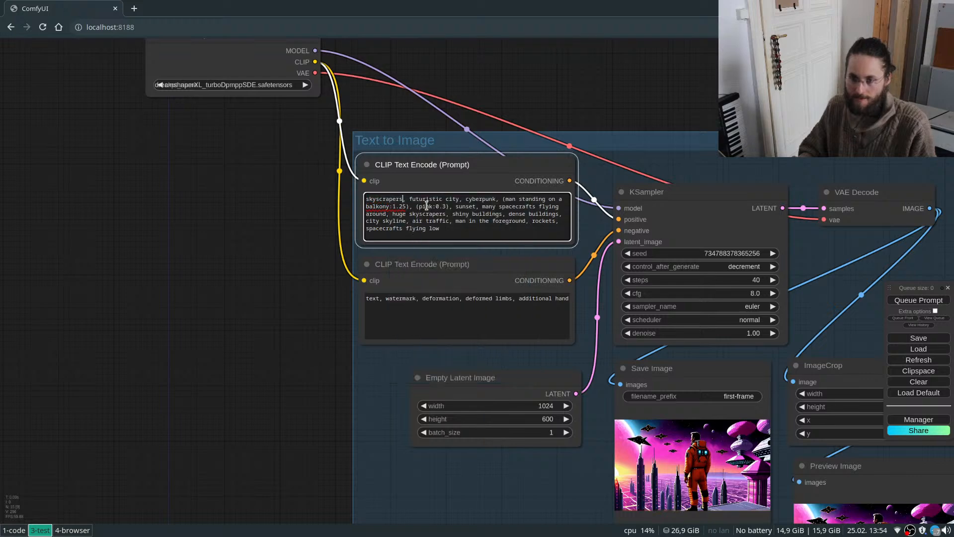
{"action": "left_click", "coordinate": [443, 193]}
{"action": "left_click", "coordinate": [410, 198]}
{"action": "type", "text": "dense"}
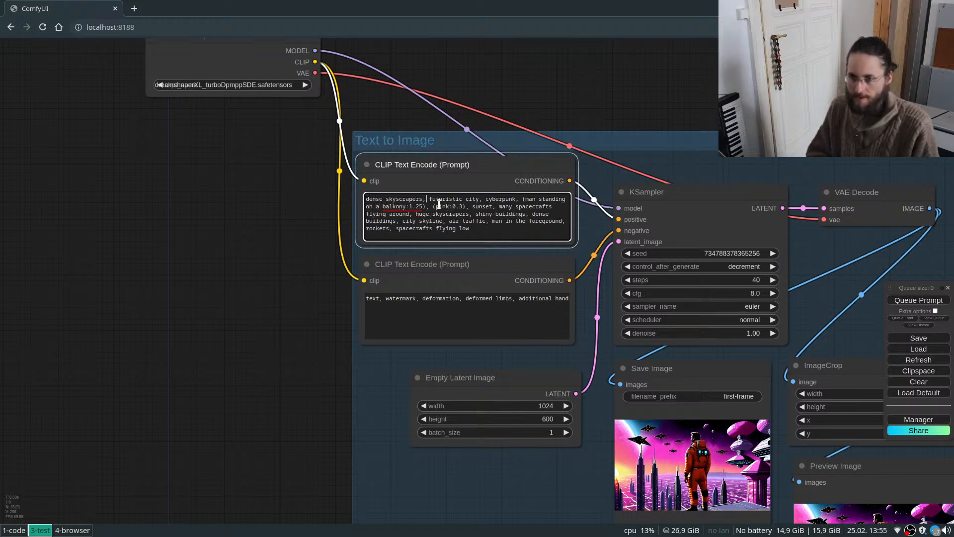
Replace "cyberpunk" with "solarpunk" in the positive prompt.
{"action": "double_click", "coordinate": [502, 199]}
{"action": "type", "text": "solarpunk"}
{"action": "type", "text": "k"}
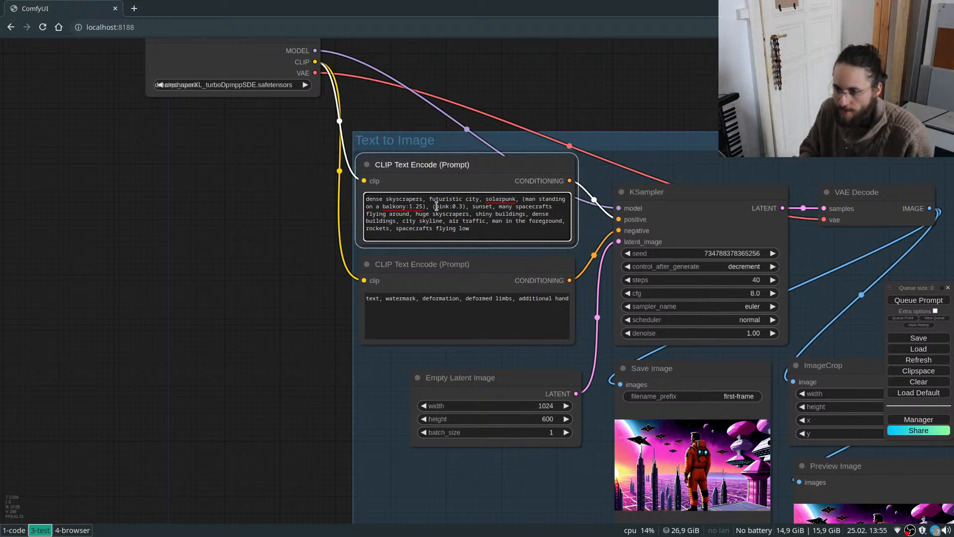
Remove the weighted term "(pink:0.3)" from the positive prompt, keeping the balcony weighting before it intact.
{"action": "scroll", "coordinate": [695, 477], "scroll_direction": "up", "scroll_amount": 12}
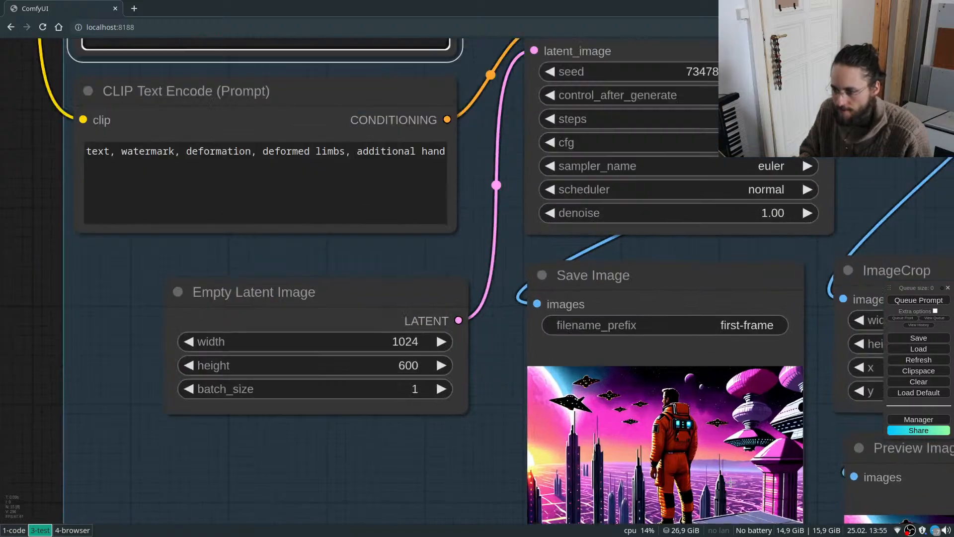
{"action": "scroll", "coordinate": [728, 462], "scroll_direction": "down", "scroll_amount": 10}
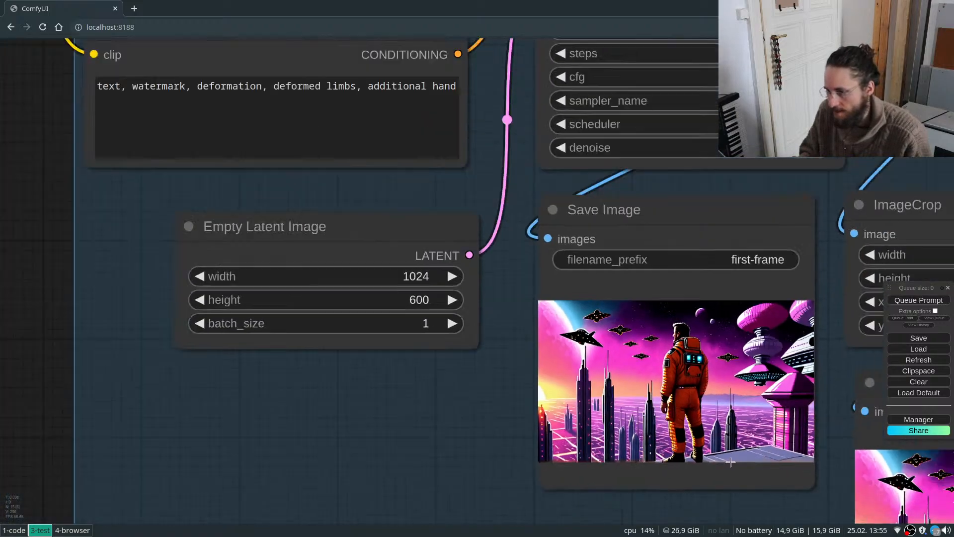
{"action": "scroll", "coordinate": [460, 132], "scroll_direction": "up", "scroll_amount": 6}
{"action": "scroll", "coordinate": [515, 219], "scroll_direction": "down", "scroll_amount": 2}
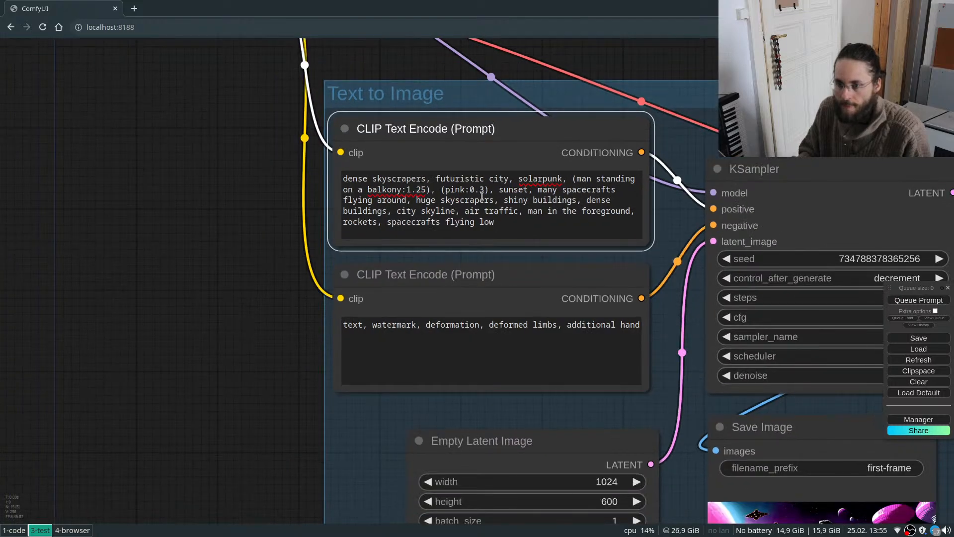
{"action": "scroll", "coordinate": [332, 155], "scroll_direction": "down", "scroll_amount": 5}
{"action": "scroll", "coordinate": [379, 169], "scroll_direction": "up", "scroll_amount": 2}
{"action": "double_click", "coordinate": [420, 180]}
{"action": "key", "text": "Right"}
{"action": "key", "text": "Right"}
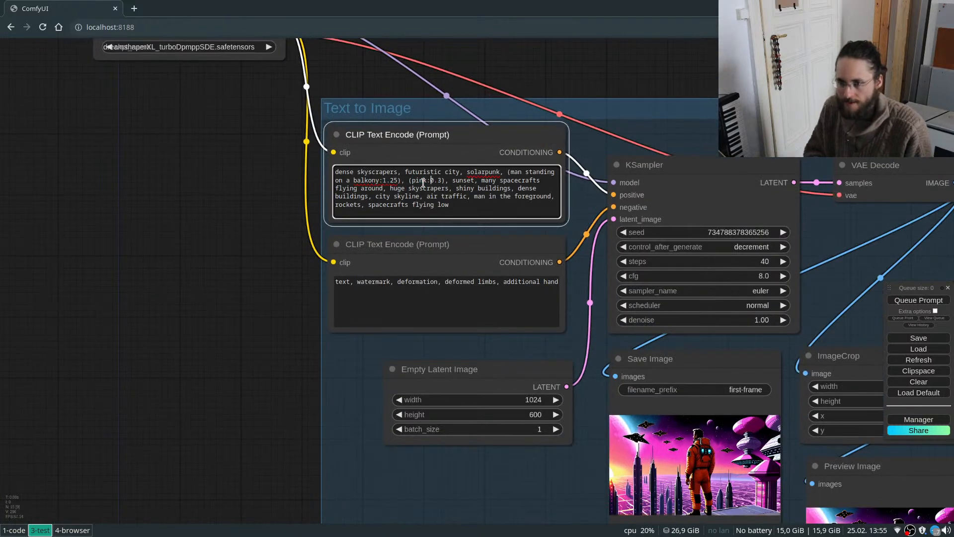
{"action": "key", "text": "shift+Left"}
{"action": "key", "text": "shift+Left"}
{"action": "key", "text": "shift+Left"}
{"action": "key", "text": "shift+Left"}
{"action": "key", "text": "shift+Left"}
{"action": "key", "text": "shift+Left"}
{"action": "key", "text": "shift+Left"}
{"action": "key", "text": "shift+Left"}
{"action": "key", "text": "shift+Left"}
{"action": "key", "text": "shift+Left"}
{"action": "key", "text": "shift+Left"}
{"action": "key", "text": "shift+Left"}
{"action": "key", "text": "shift+Left"}
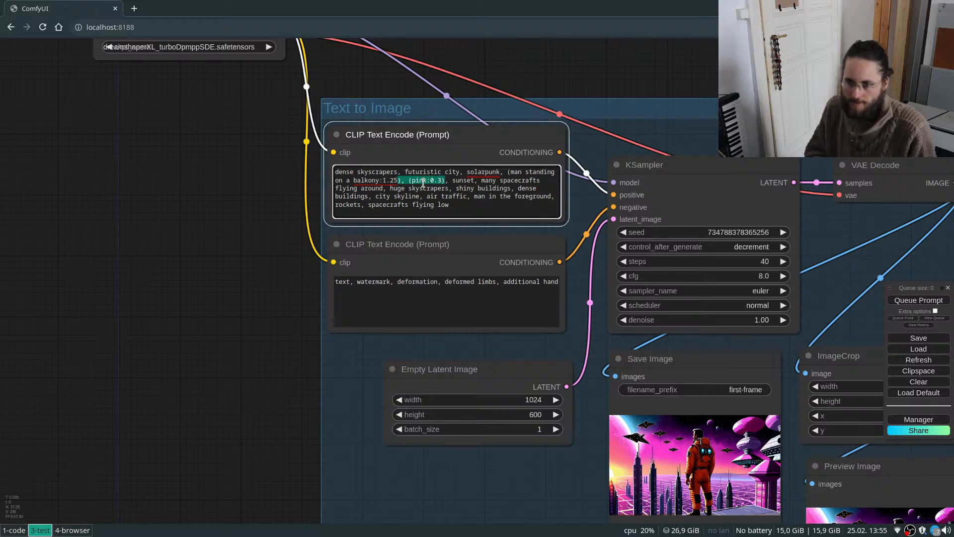
{"action": "key", "text": "BackSpace"}
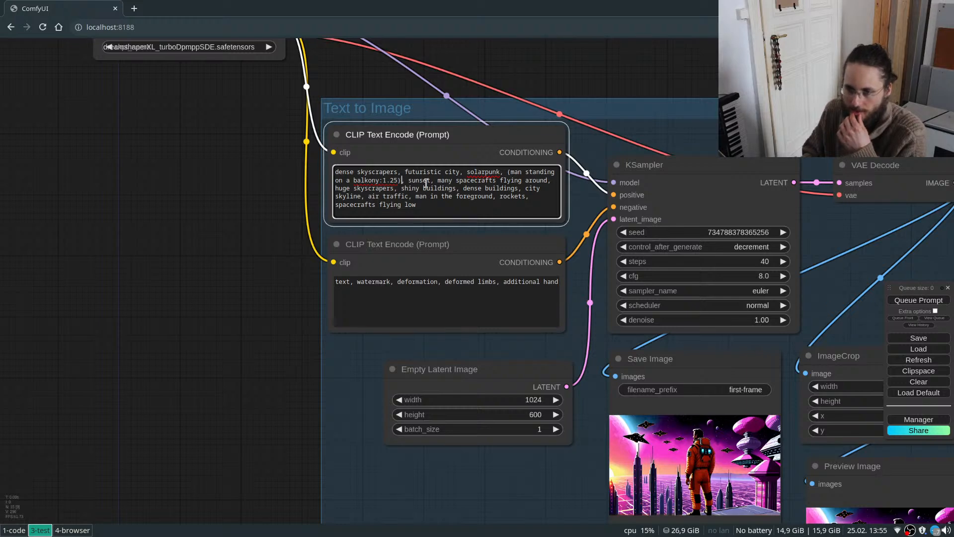
Remove "sunset" before "many spacecrafts" and replace "huge skyscrapers" after "flying around" with "at sunset".
{"action": "double_click", "coordinate": [426, 180]}
{"action": "key", "text": "BackSpace"}
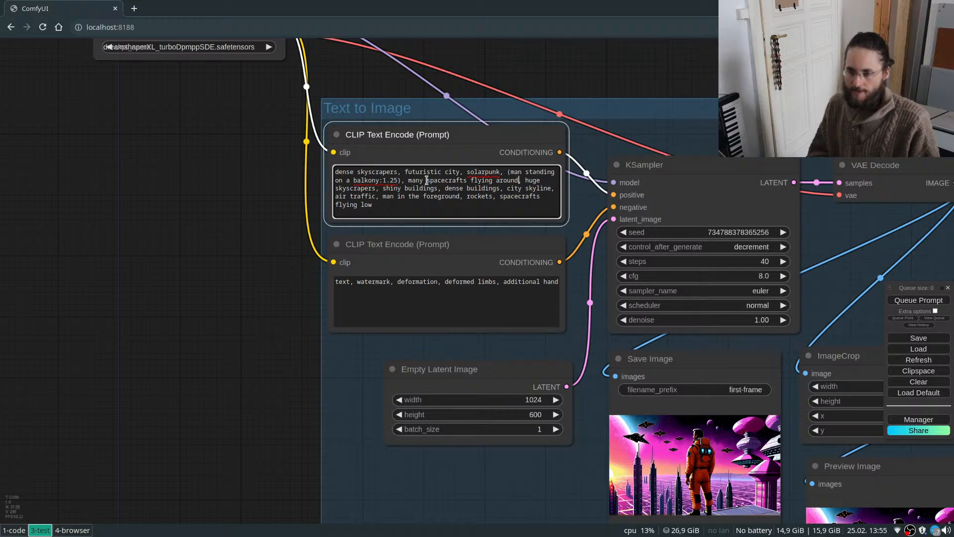
{"action": "key", "text": "ctrl+shift+Right"}
{"action": "key", "text": "ctrl+shift+Right"}
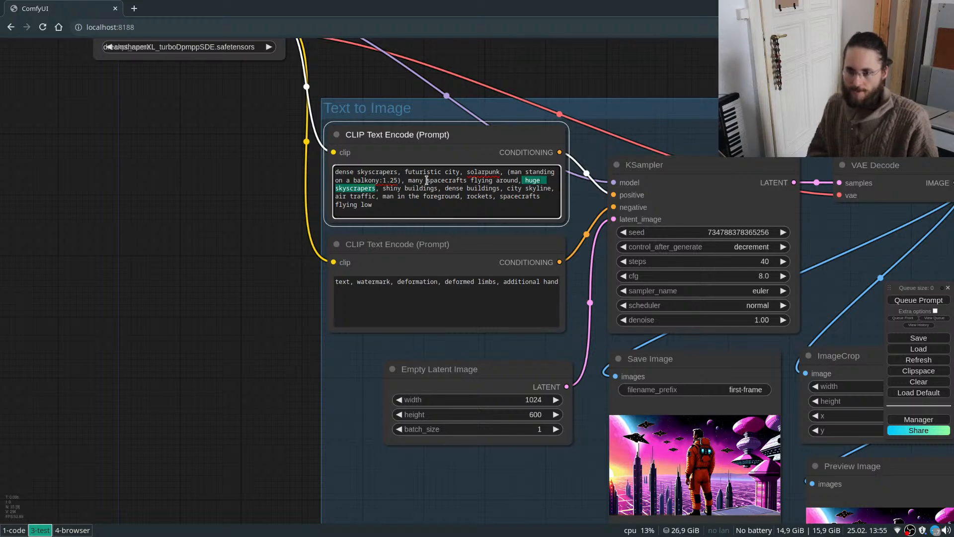
{"action": "key", "text": "BackSpace"}
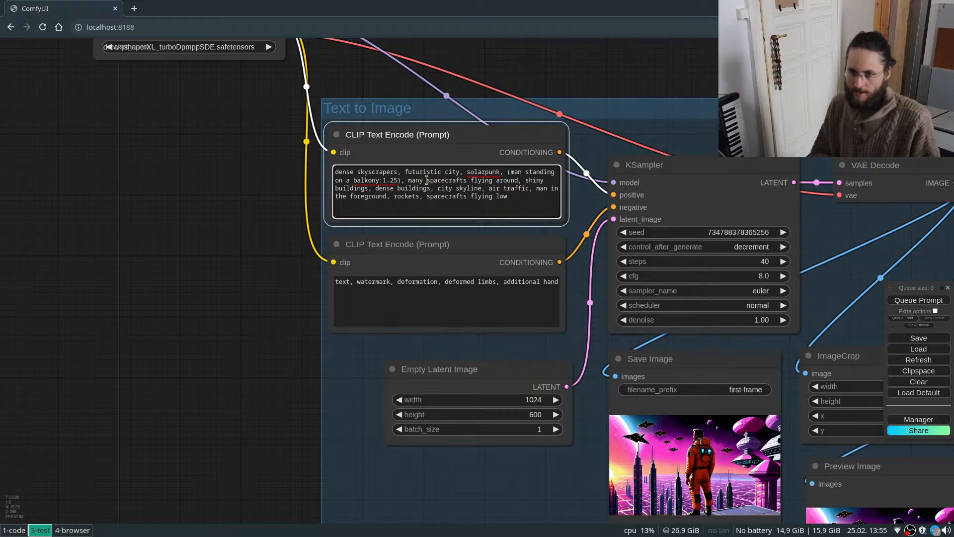
{"action": "type", "text": "sunset,"}
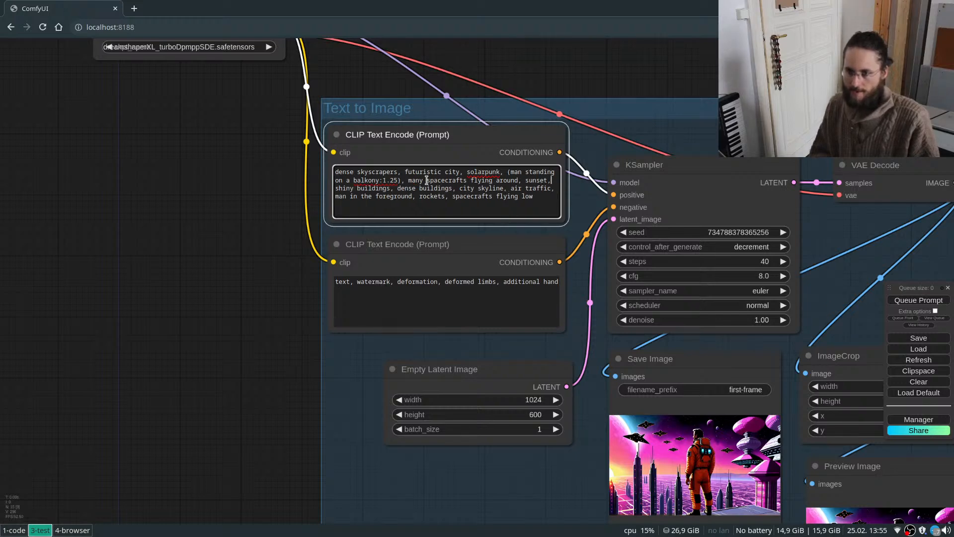
{"action": "key", "text": "ctrl+Left"}
{"action": "type", "text": "at"}
Insert "glass and metal" after "shiny buildings" in the positive prompt and delete "dense buildings".
{"action": "key", "text": "ctrl+Right"}
{"action": "key", "text": "ctrl+Right"}
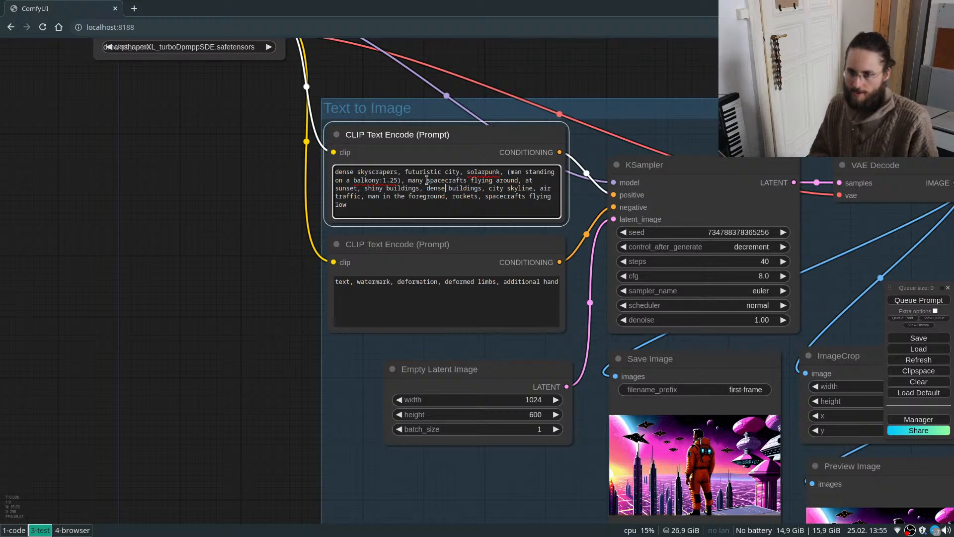
{"action": "key", "text": "ctrl+Right"}
{"action": "type", "text": ", glass and me"}
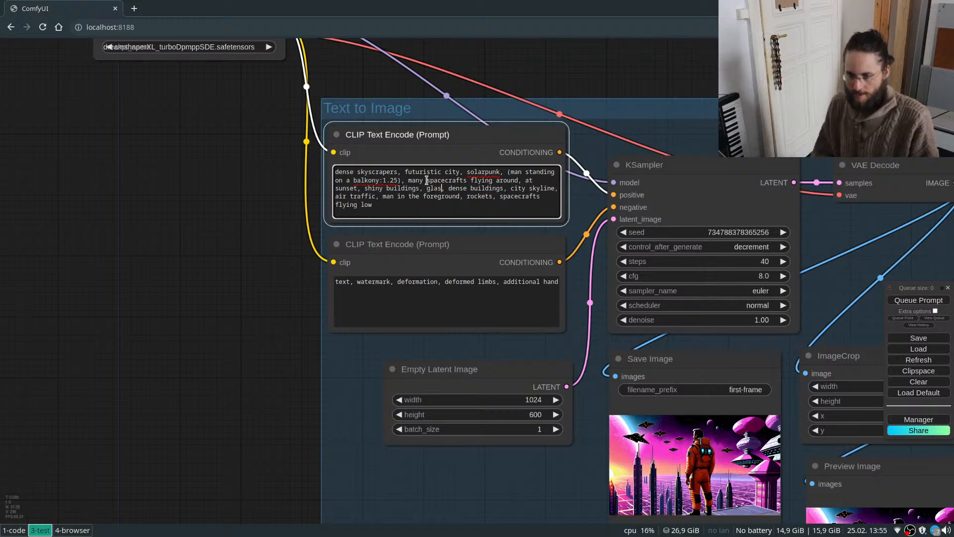
{"action": "type", "text": "tal"}
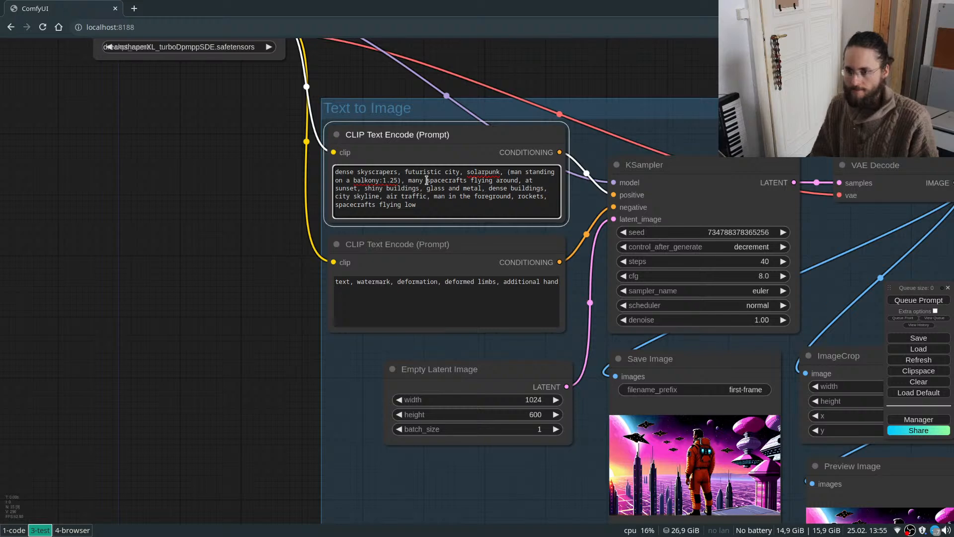
{"action": "key", "text": "ctrl+shift+Right"}
{"action": "key", "text": "ctrl+shift+Right"}
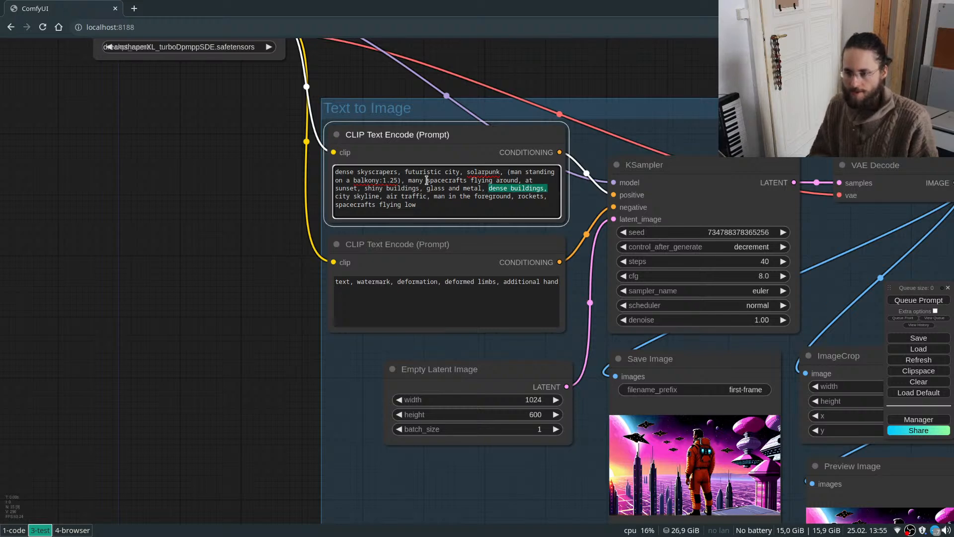
{"action": "key", "text": "BackSpace"}
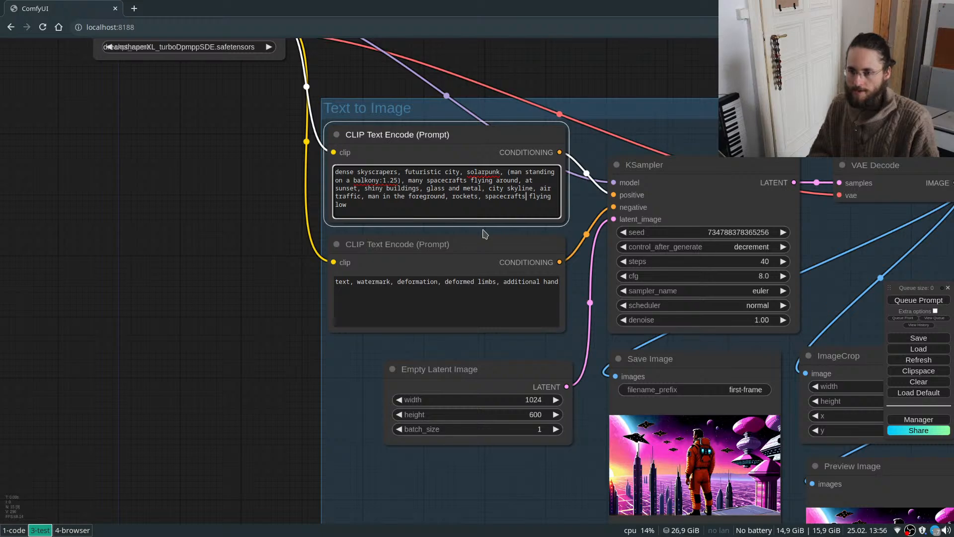
Delete the closing phrase "spacecrafts flying low" so the positive prompt ends with "rockets".
{"action": "key", "text": "ctrl+shift+Right"}
{"action": "key", "text": "ctrl+shift+Right"}
{"action": "key", "text": "ctrl+shift+Right"}
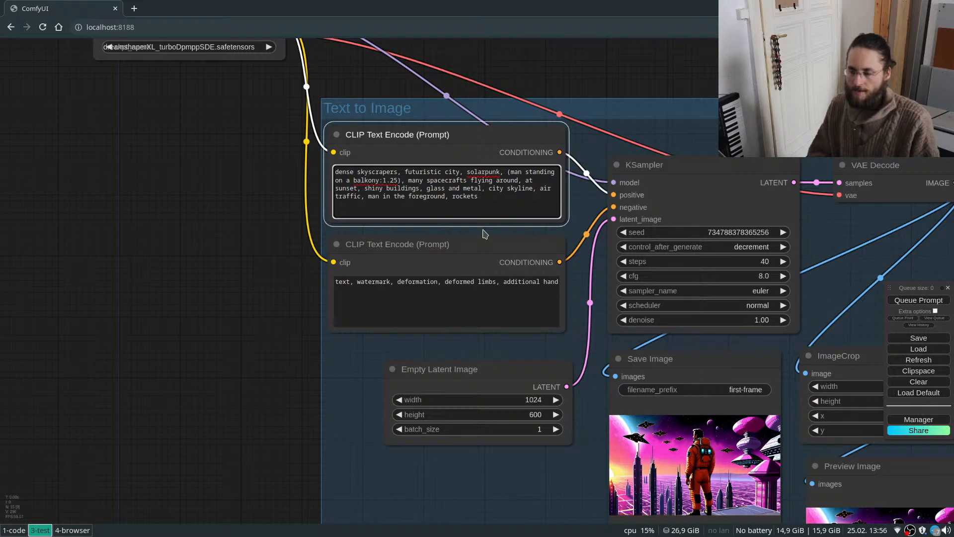
Generate a first frame from the solarpunk prompt and examine it up close in the Preview Image node.
{"action": "left_click", "coordinate": [917, 301]}
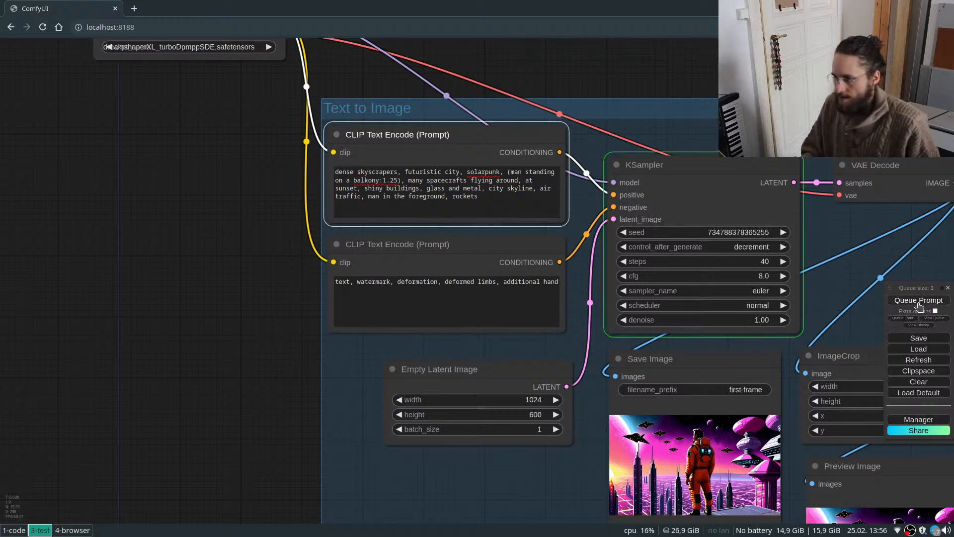
{"action": "scroll", "coordinate": [254, 179], "scroll_direction": "down", "scroll_amount": 1}
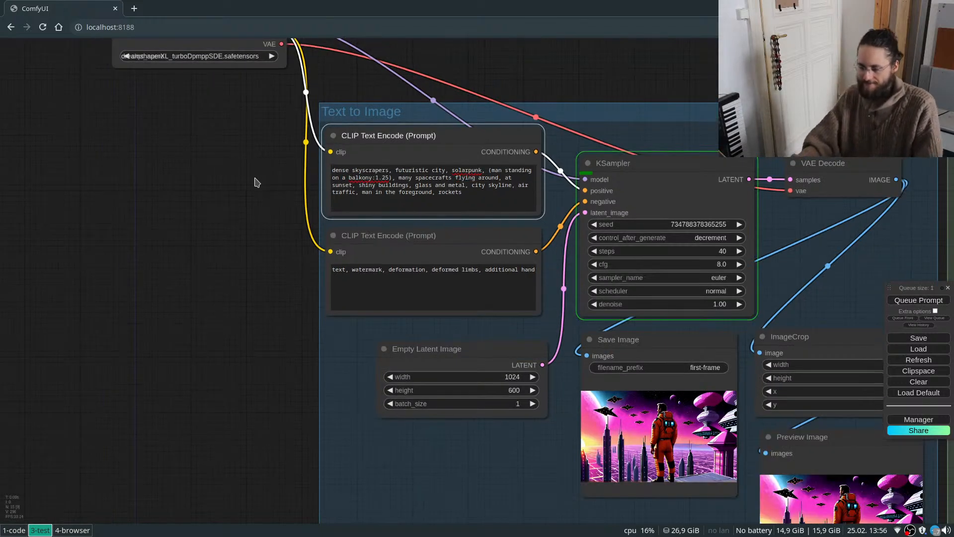
{"action": "scroll", "coordinate": [255, 183], "scroll_direction": "down", "scroll_amount": 1}
{"action": "scroll", "coordinate": [264, 191], "scroll_direction": "down", "scroll_amount": 1}
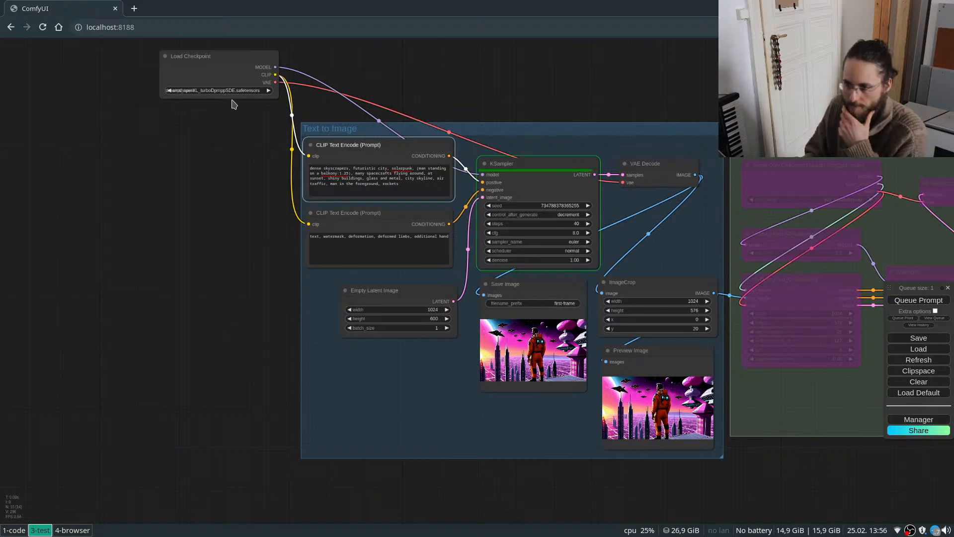
{"action": "scroll", "coordinate": [641, 427], "scroll_direction": "up", "scroll_amount": 10}
{"action": "scroll", "coordinate": [781, 349], "scroll_direction": "up", "scroll_amount": 4}
{"action": "scroll", "coordinate": [362, 288], "scroll_direction": "down", "scroll_amount": 5}
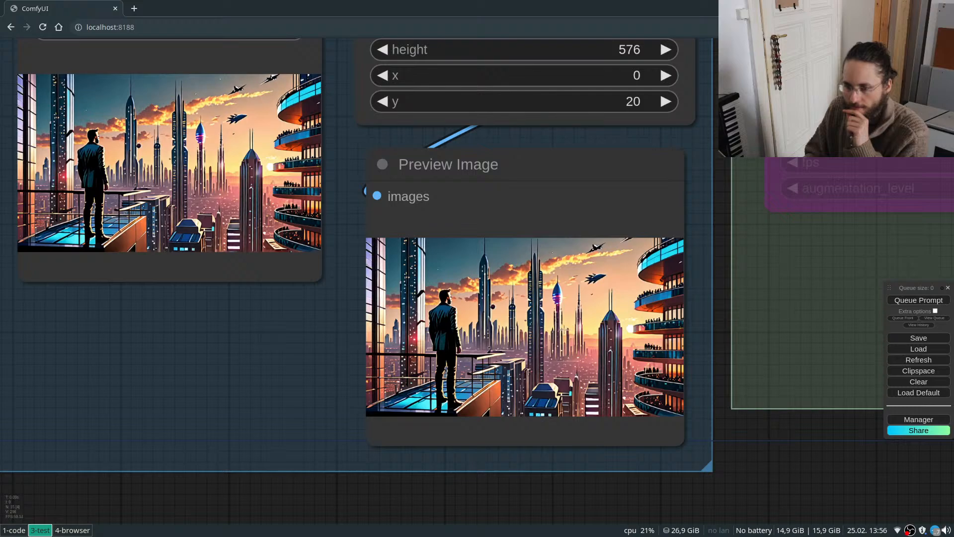
{"action": "scroll", "coordinate": [560, 327], "scroll_direction": "up", "scroll_amount": 10}
{"action": "scroll", "coordinate": [547, 312], "scroll_direction": "down", "scroll_amount": 8}
{"action": "scroll", "coordinate": [547, 311], "scroll_direction": "down", "scroll_amount": 12}
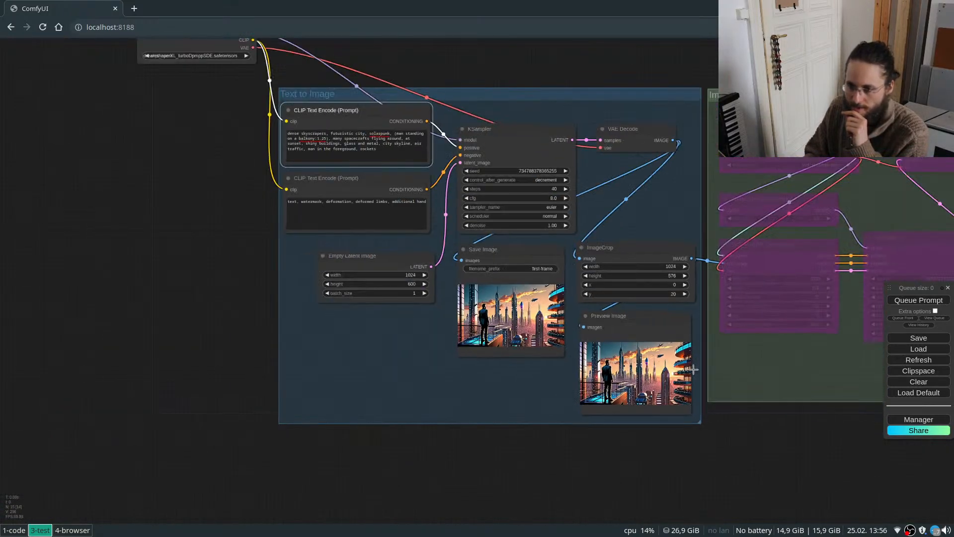
{"action": "scroll", "coordinate": [686, 372], "scroll_direction": "up", "scroll_amount": 5}
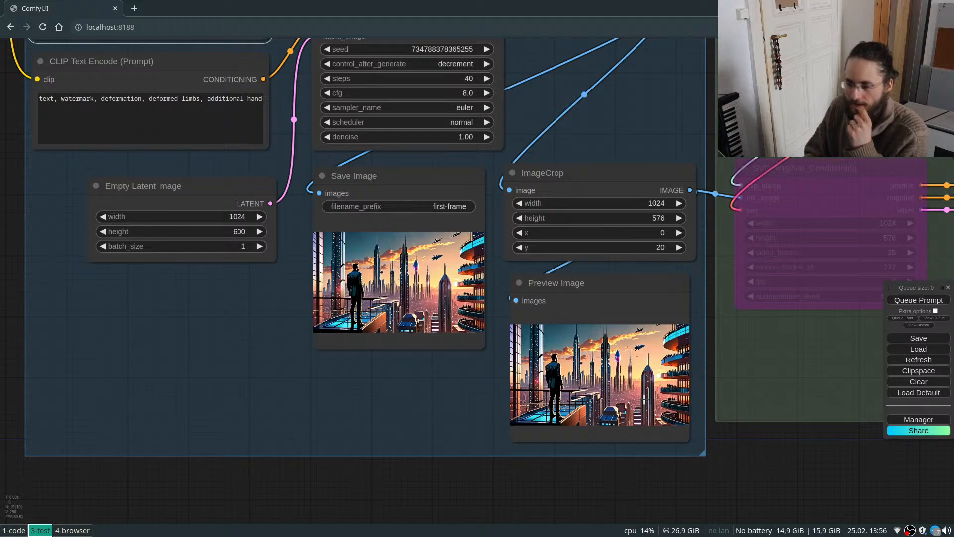
{"action": "scroll", "coordinate": [646, 400], "scroll_direction": "up", "scroll_amount": 9}
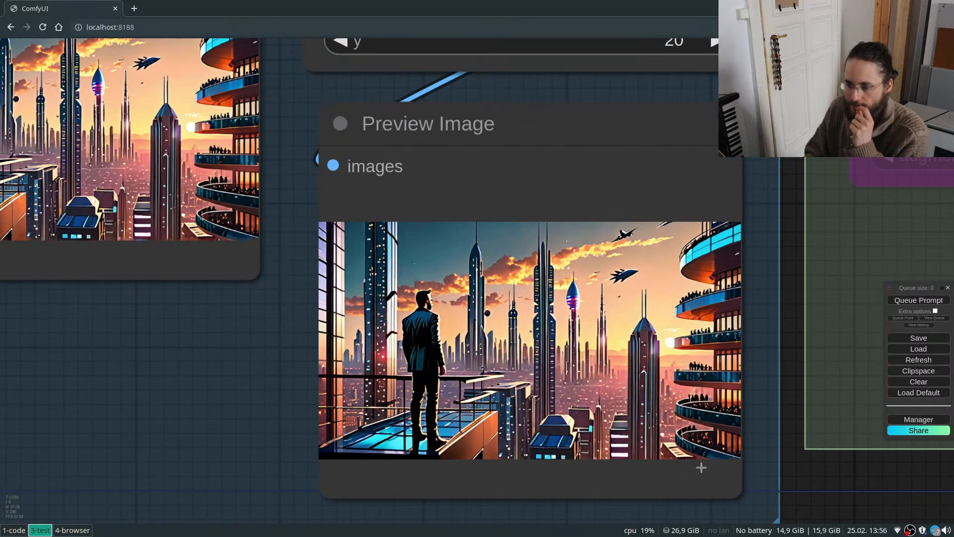
{"action": "scroll", "coordinate": [702, 464], "scroll_direction": "down", "scroll_amount": 12}
{"action": "scroll", "coordinate": [345, 221], "scroll_direction": "up", "scroll_amount": 5}
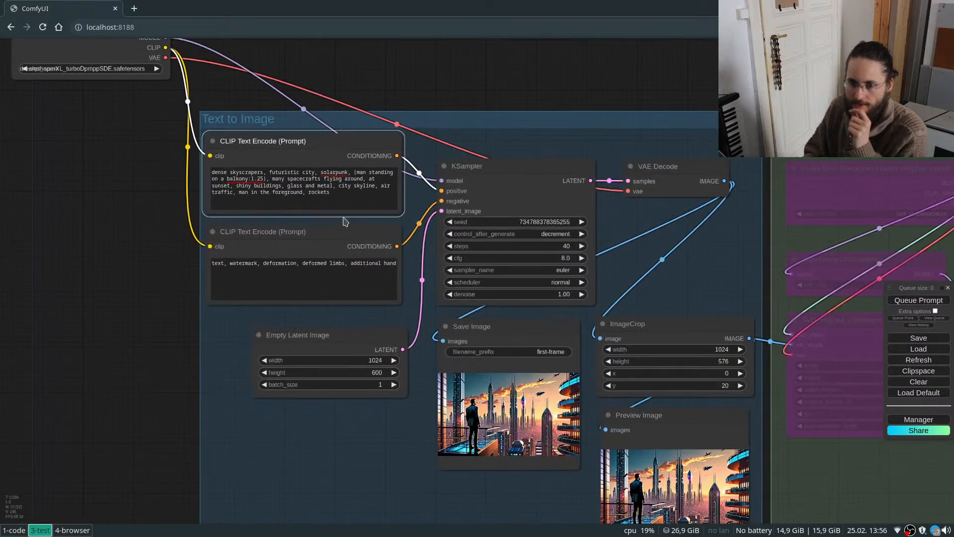
Append "trees and vegetation" to the end of the positive prompt.
{"action": "scroll", "coordinate": [344, 221], "scroll_direction": "up", "scroll_amount": 3}
{"action": "left_click", "coordinate": [347, 189]}
{"action": "type", "text": ", tre"}
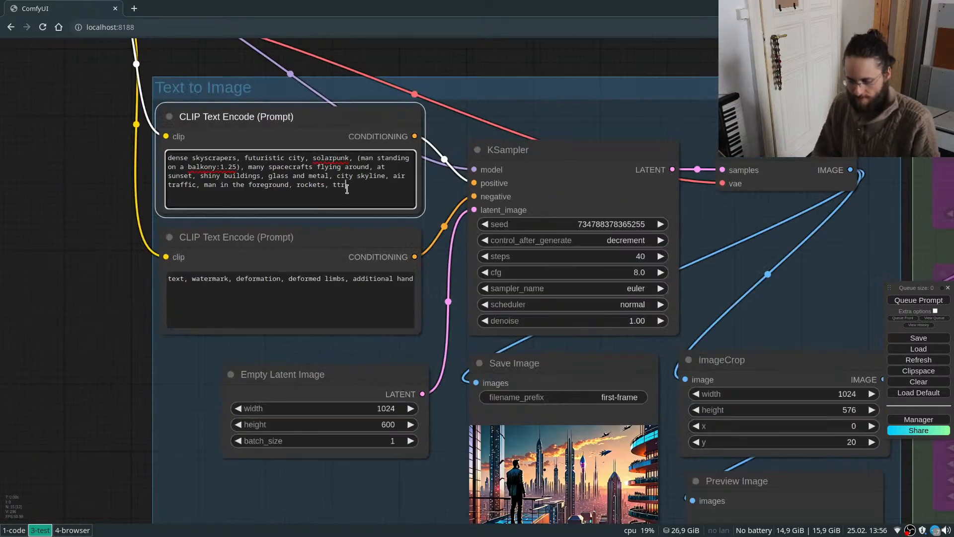
{"action": "type", "text": "trees and vegetation"}
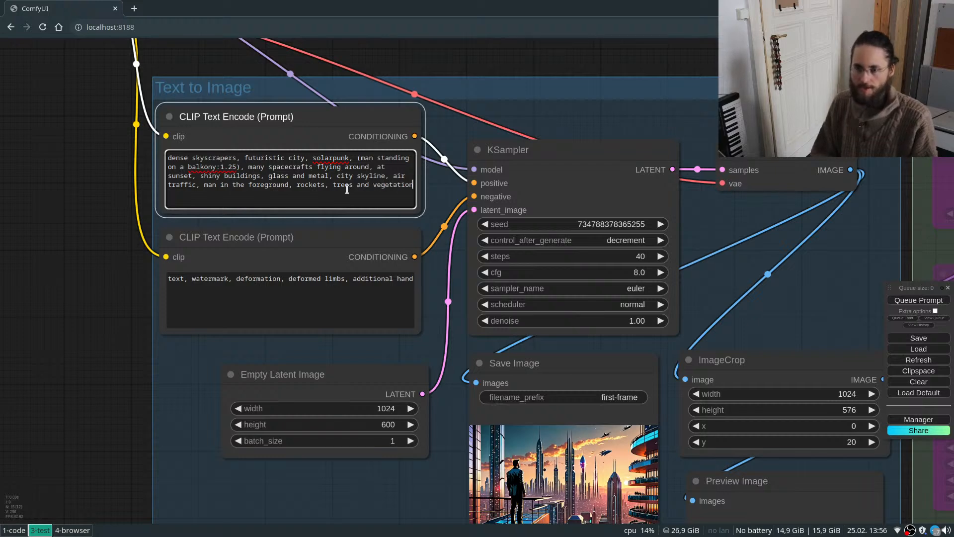
Generate a new first frame with the vegetation prompt and view it in the Save Image node.
{"action": "scroll", "coordinate": [347, 190], "scroll_direction": "down", "scroll_amount": 4}
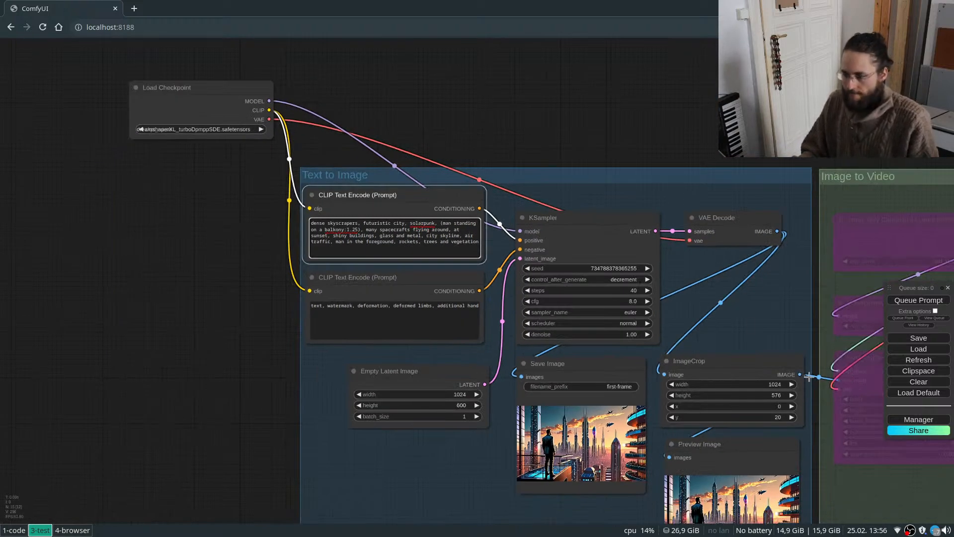
{"action": "left_click", "coordinate": [919, 301]}
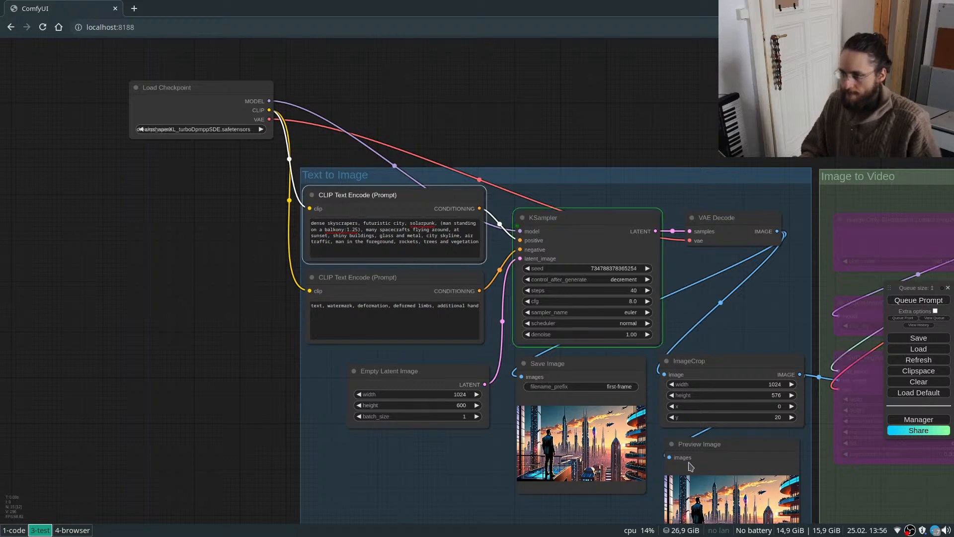
{"action": "scroll", "coordinate": [621, 480], "scroll_direction": "up", "scroll_amount": 2}
{"action": "scroll", "coordinate": [630, 462], "scroll_direction": "up", "scroll_amount": 1}
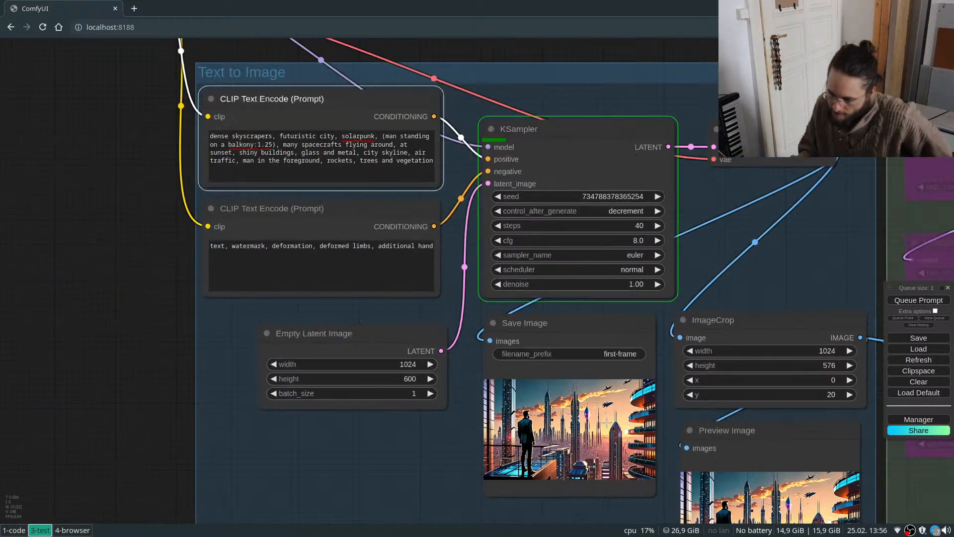
{"action": "scroll", "coordinate": [622, 405], "scroll_direction": "up", "scroll_amount": 1}
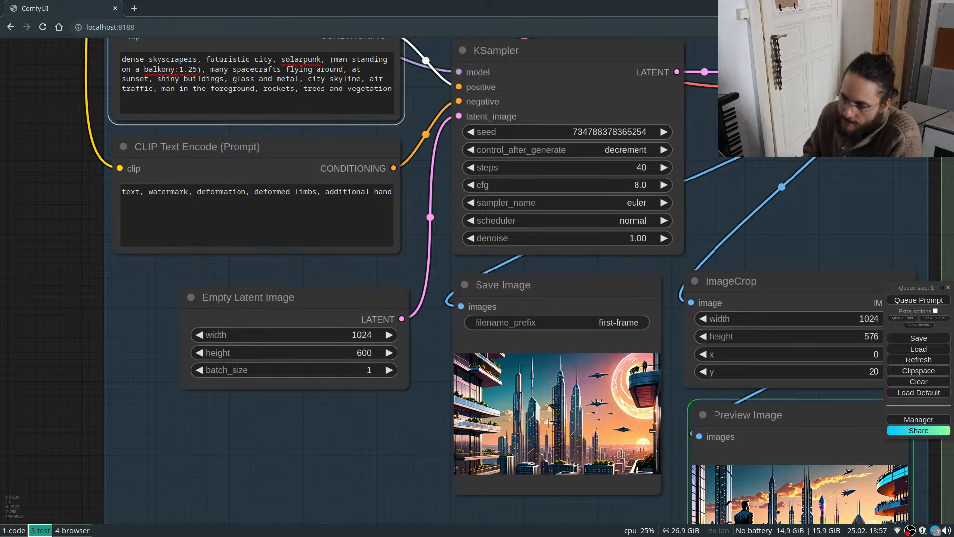
Generate another first frame from the unchanged vegetation prompt and view it in the Save Image node.
{"action": "scroll", "coordinate": [612, 434], "scroll_direction": "up", "scroll_amount": 5}
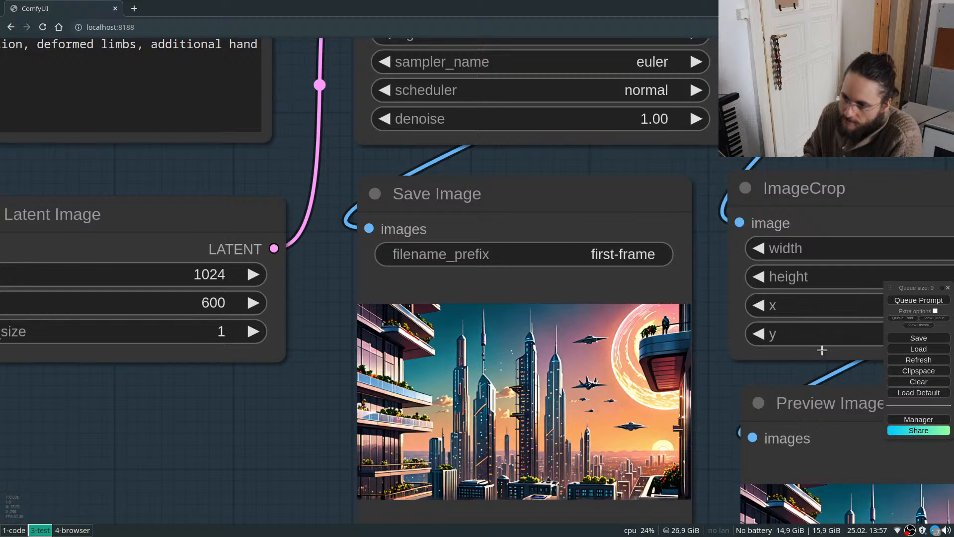
{"action": "left_click", "coordinate": [918, 300]}
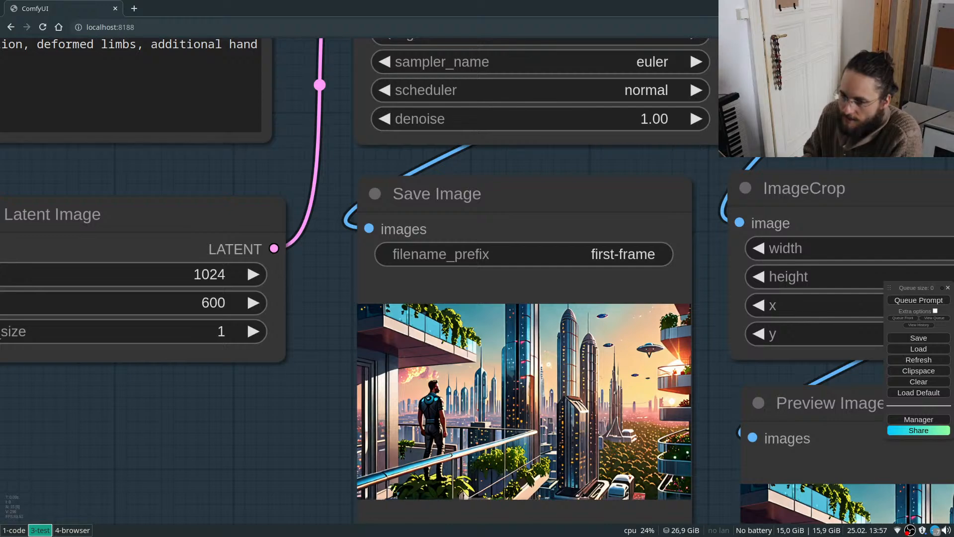
{"action": "scroll", "coordinate": [550, 415], "scroll_direction": "down", "scroll_amount": 8}
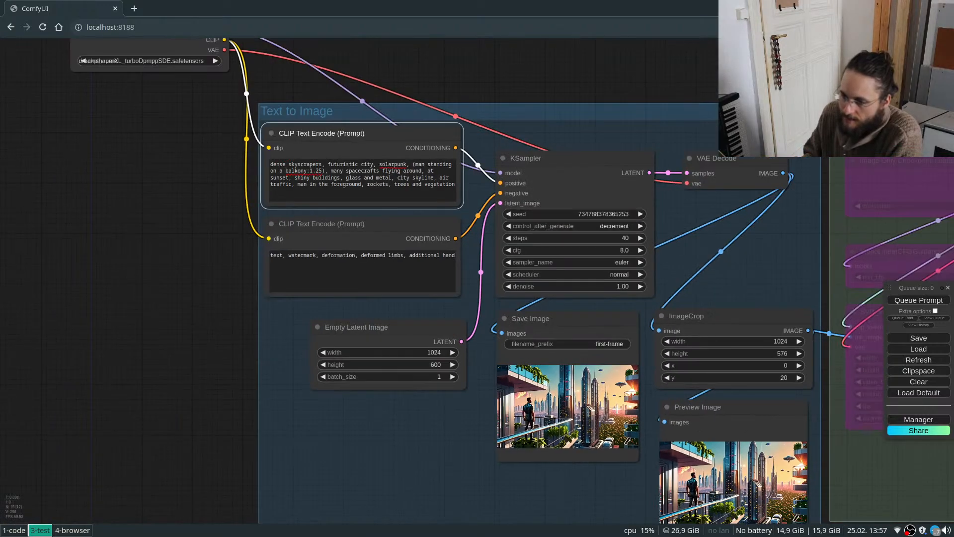
Append ", flying cars passing by" to the end of the positive prompt.
{"action": "scroll", "coordinate": [325, 88], "scroll_direction": "up", "scroll_amount": 4}
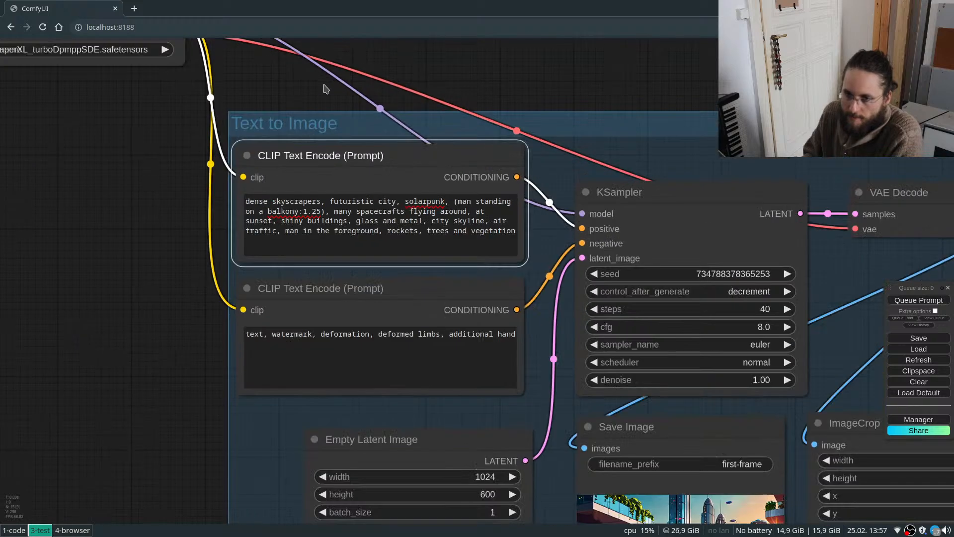
{"action": "left_click", "coordinate": [402, 234]}
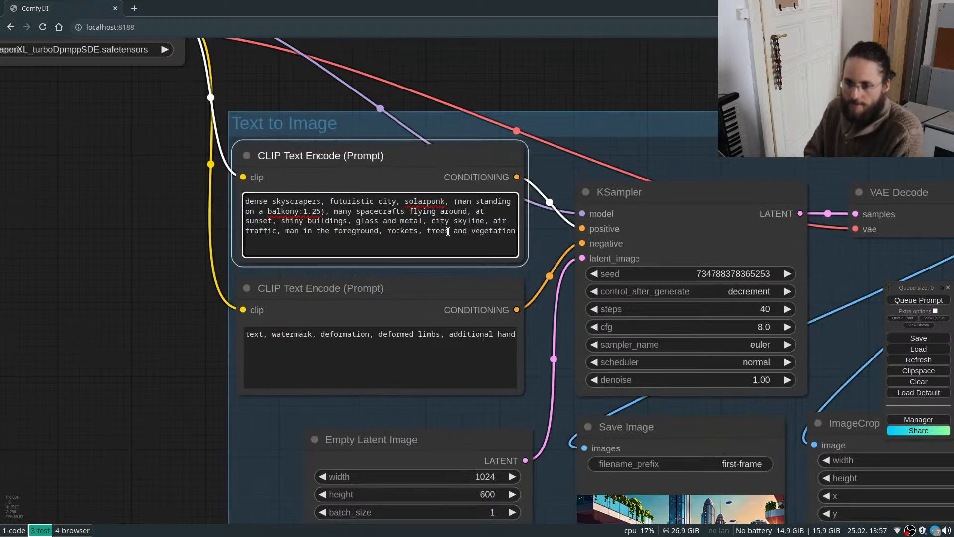
{"action": "type", "text": ", fl"}
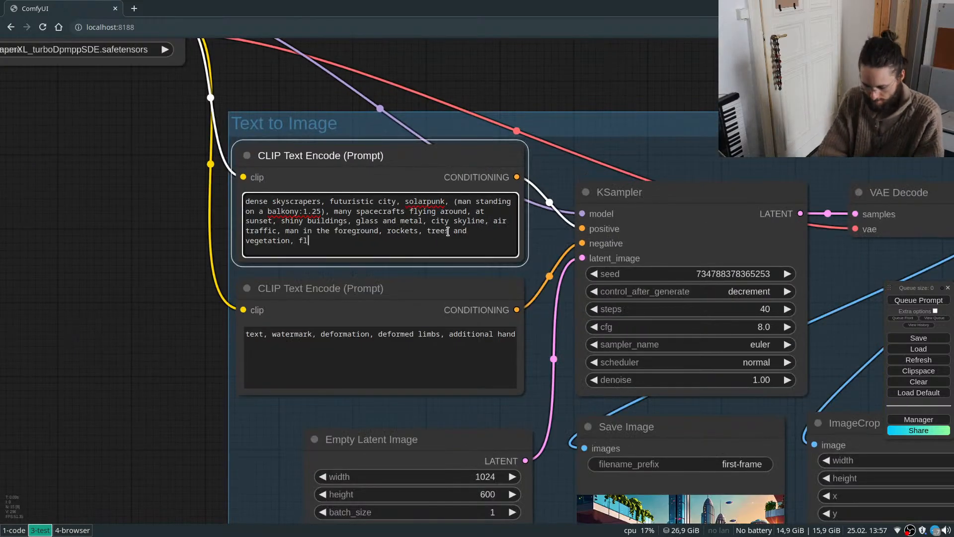
{"action": "type", "text": "ying cars passing by"}
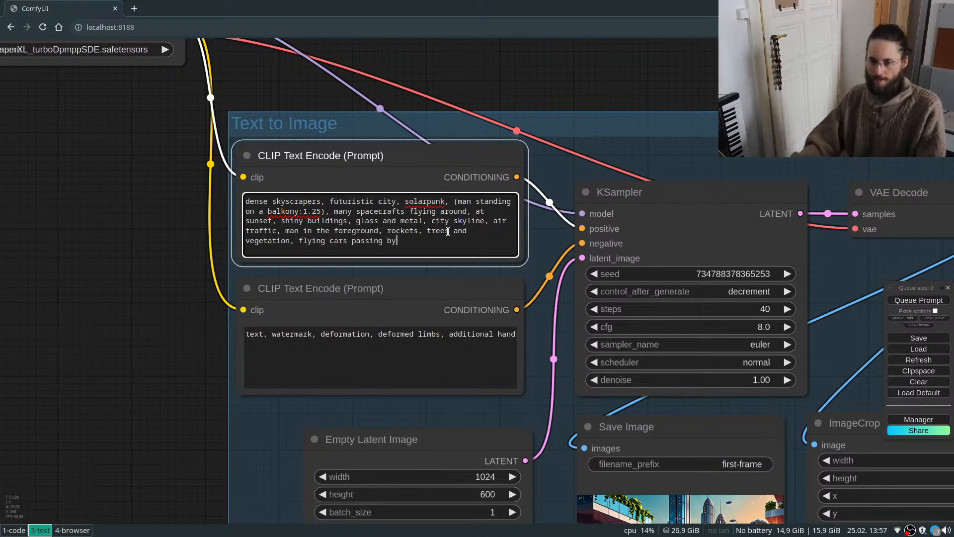
Switch the Load Checkpoint node to the sd_xl_base_1.0.safetensors model.
{"action": "scroll", "coordinate": [655, 359], "scroll_direction": "down", "scroll_amount": 4}
{"action": "scroll", "coordinate": [654, 358], "scroll_direction": "down", "scroll_amount": 1}
{"action": "scroll", "coordinate": [396, 264], "scroll_direction": "up", "scroll_amount": 3}
{"action": "left_click", "coordinate": [398, 257]}
{"action": "left_click", "coordinate": [399, 246]}
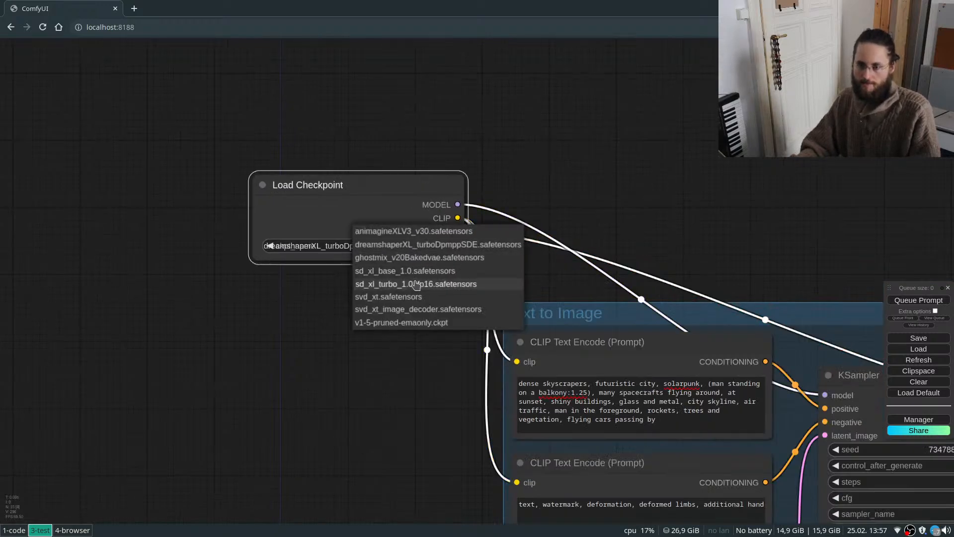
{"action": "left_click", "coordinate": [431, 270]}
{"action": "scroll", "coordinate": [263, 304], "scroll_direction": "down", "scroll_amount": 1}
{"action": "scroll", "coordinate": [263, 304], "scroll_direction": "down", "scroll_amount": 2}
Queue a first frame with the base SDXL checkpoint and follow its progress across the node graph.
{"action": "left_click", "coordinate": [909, 301]}
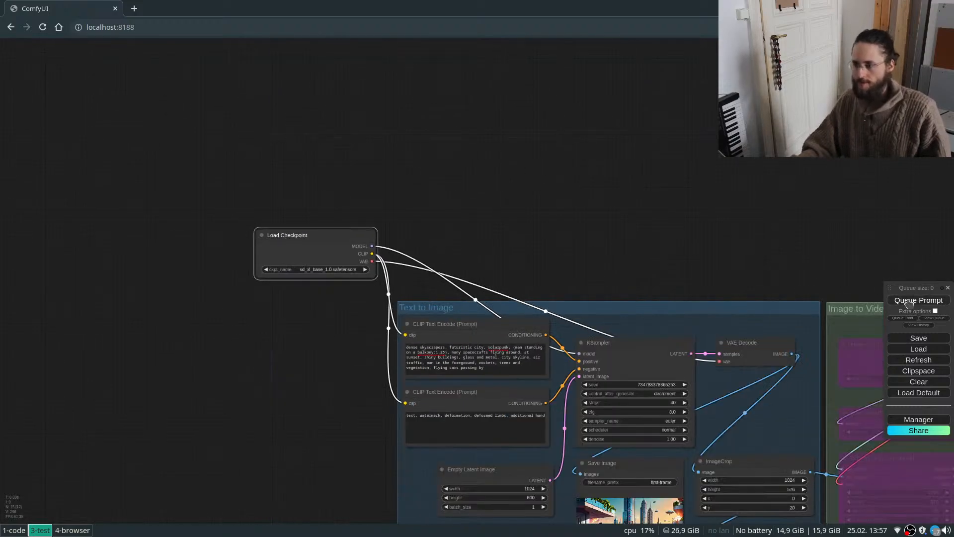
{"action": "scroll", "coordinate": [525, 136], "scroll_direction": "down", "scroll_amount": 2}
{"action": "scroll", "coordinate": [630, 319], "scroll_direction": "up", "scroll_amount": 8}
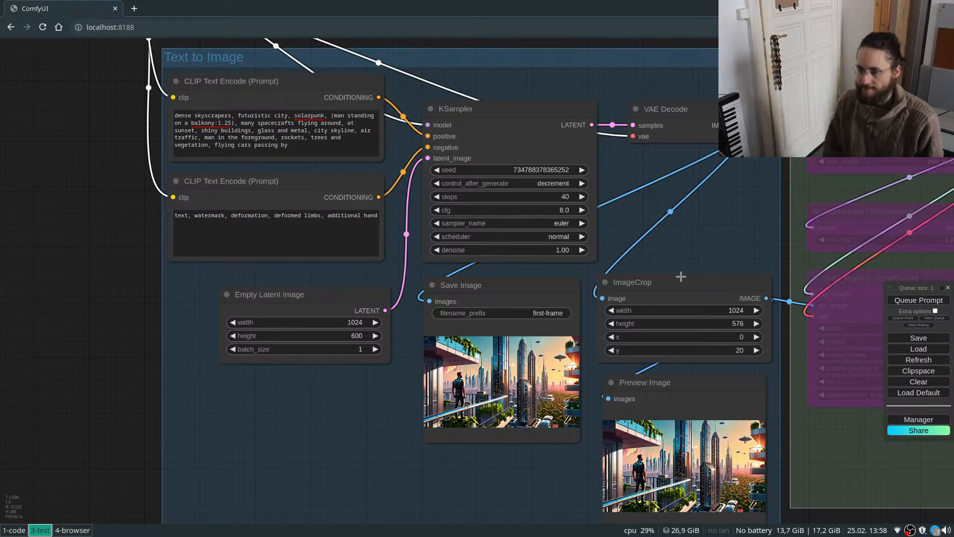
{"action": "scroll", "coordinate": [726, 429], "scroll_direction": "down", "scroll_amount": 1}
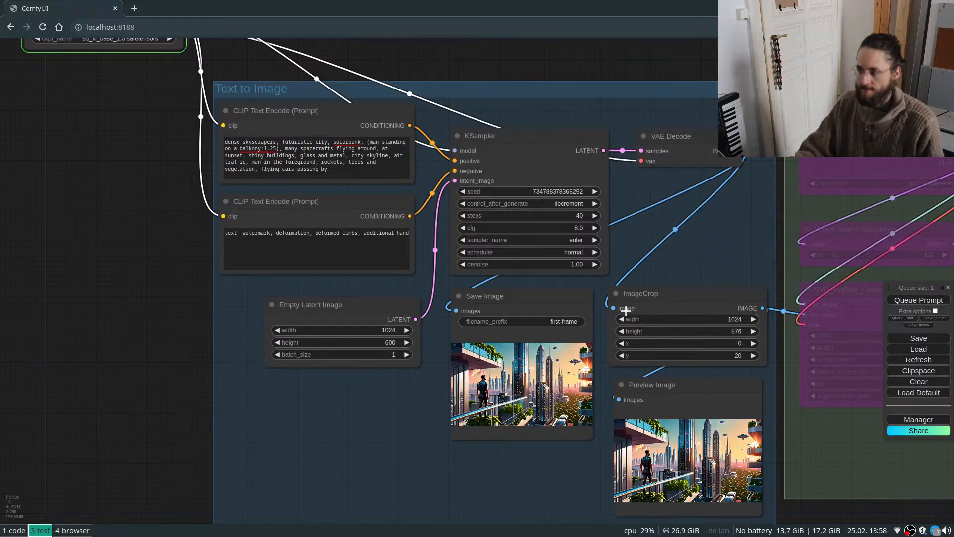
{"action": "scroll", "coordinate": [606, 318], "scroll_direction": "down", "scroll_amount": 1}
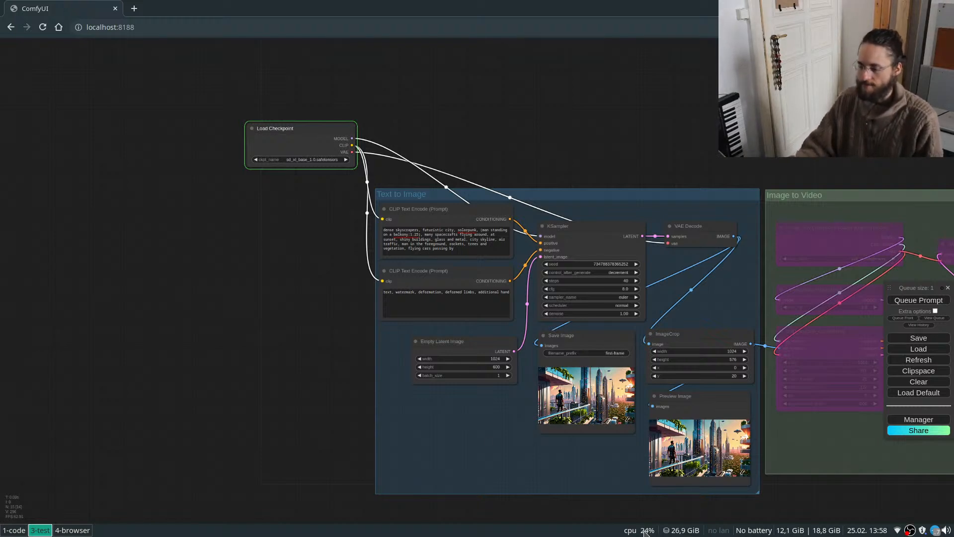
Open a terminal beside the browser, run htop to monitor system load, and set the windows to the tabbed layout.
{"action": "key", "text": "super"}
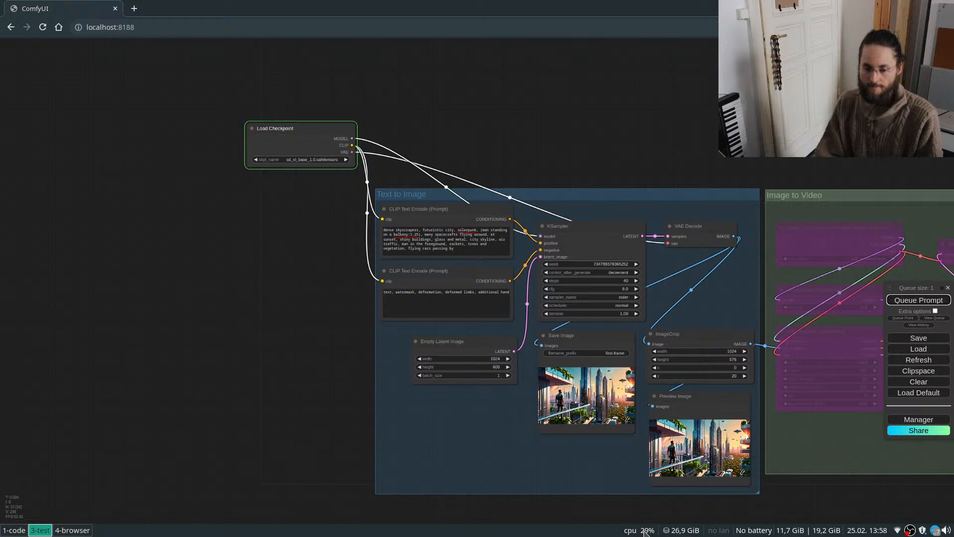
{"action": "key", "text": "super+Return"}
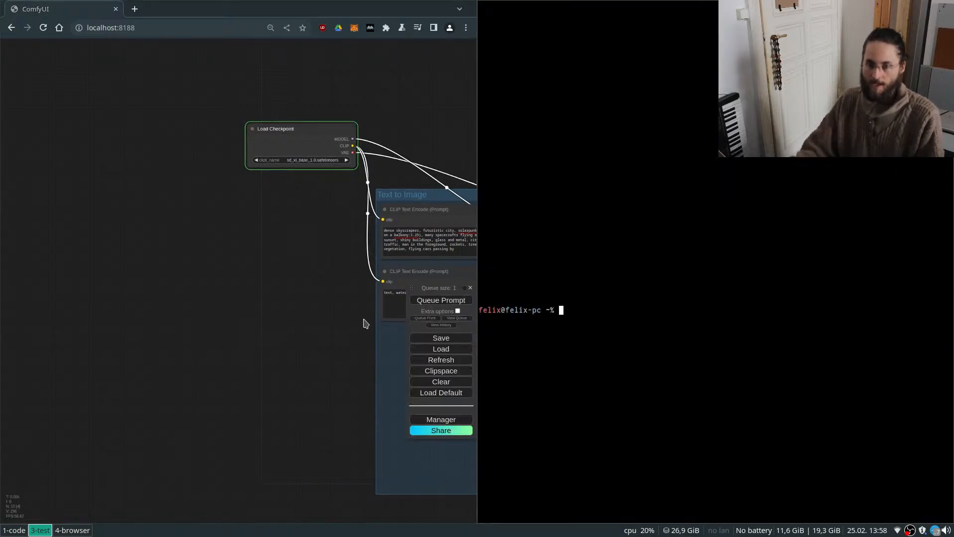
{"action": "type", "text": "htop"}
{"action": "key", "text": "Return"}
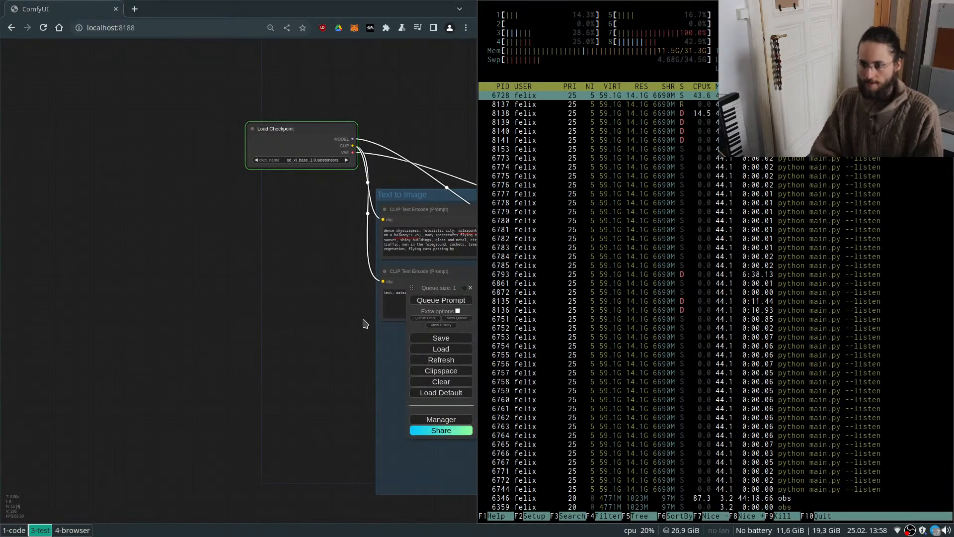
{"action": "key", "text": "super+w"}
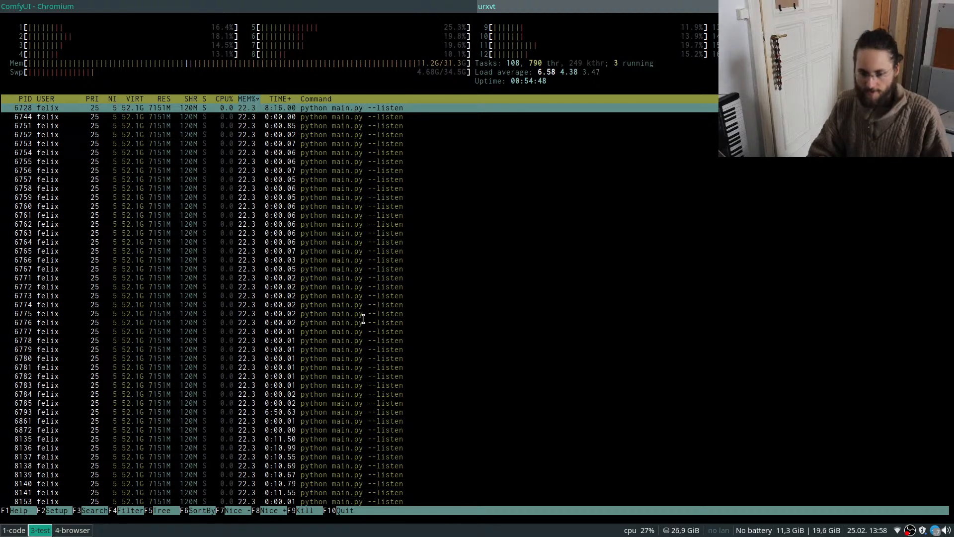
Check the ComfyUI server log in the 1-code workspace and return to the ComfyUI browser window.
{"action": "key", "text": "super+1"}
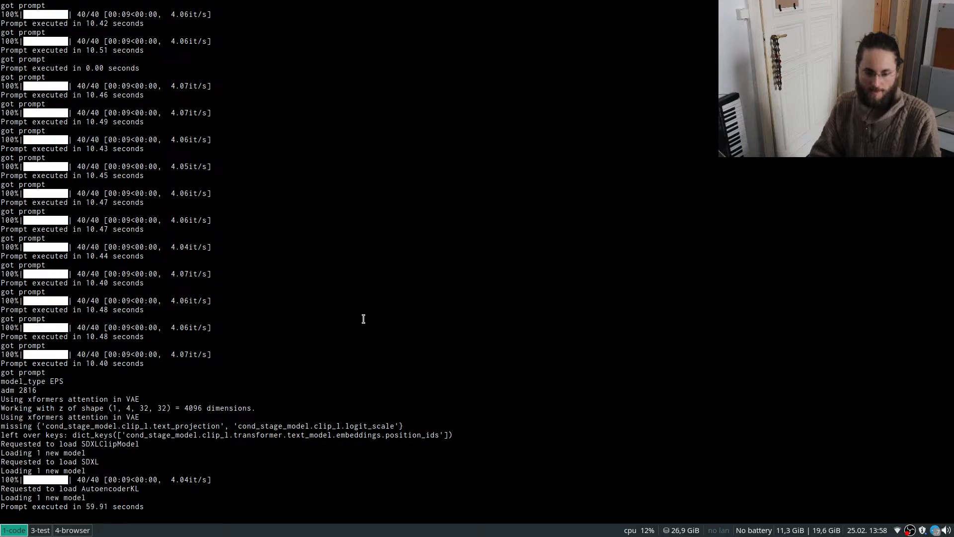
{"action": "key", "text": "super+3"}
{"action": "key", "text": "super+Left"}
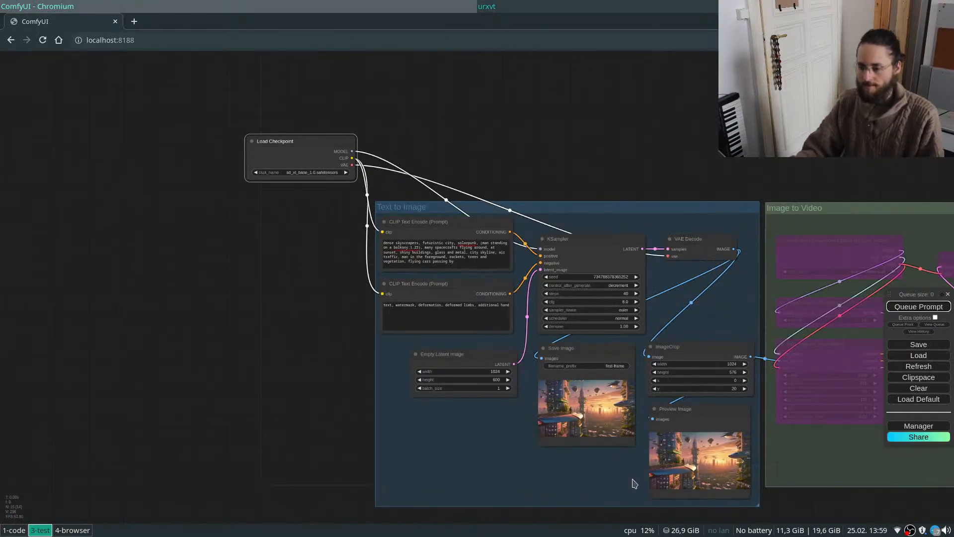
Examine the first frame made with the base SDXL checkpoint up close in the Save Image node.
{"action": "scroll", "coordinate": [616, 431], "scroll_direction": "up", "scroll_amount": 15}
{"action": "scroll", "coordinate": [598, 390], "scroll_direction": "up", "scroll_amount": 1}
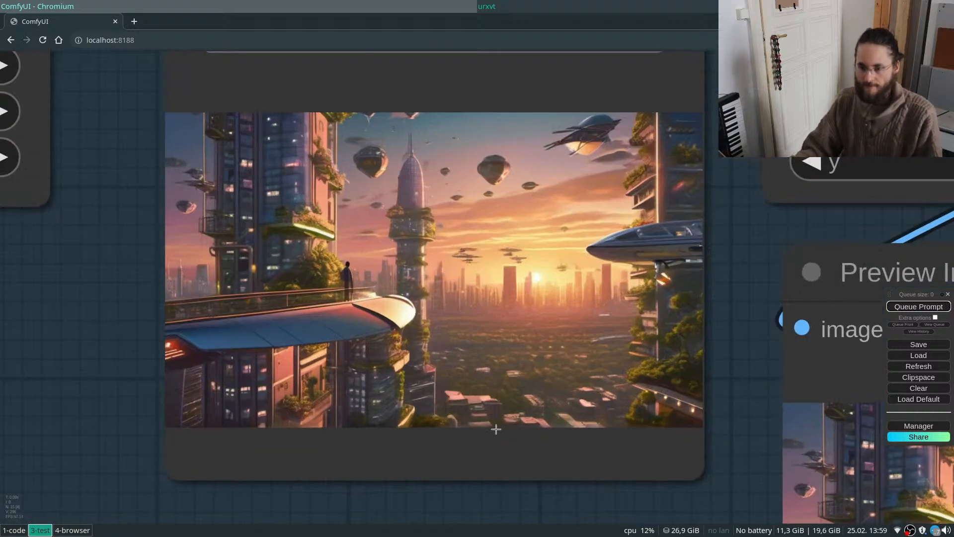
{"action": "scroll", "coordinate": [495, 473], "scroll_direction": "down", "scroll_amount": 4}
{"action": "scroll", "coordinate": [438, 328], "scroll_direction": "up", "scroll_amount": 10}
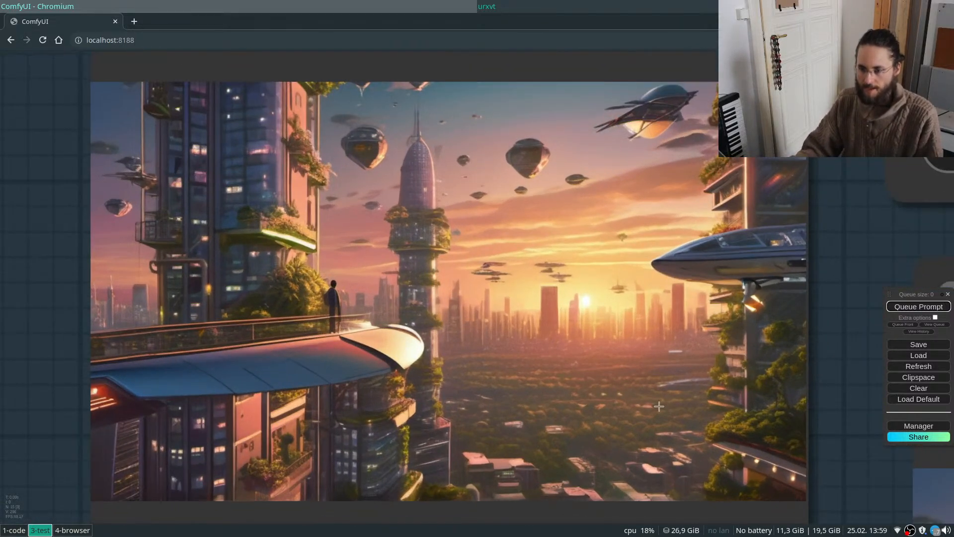
Append ", blurred" to the end of the negative prompt.
{"action": "scroll", "coordinate": [389, 353], "scroll_direction": "down", "scroll_amount": 8}
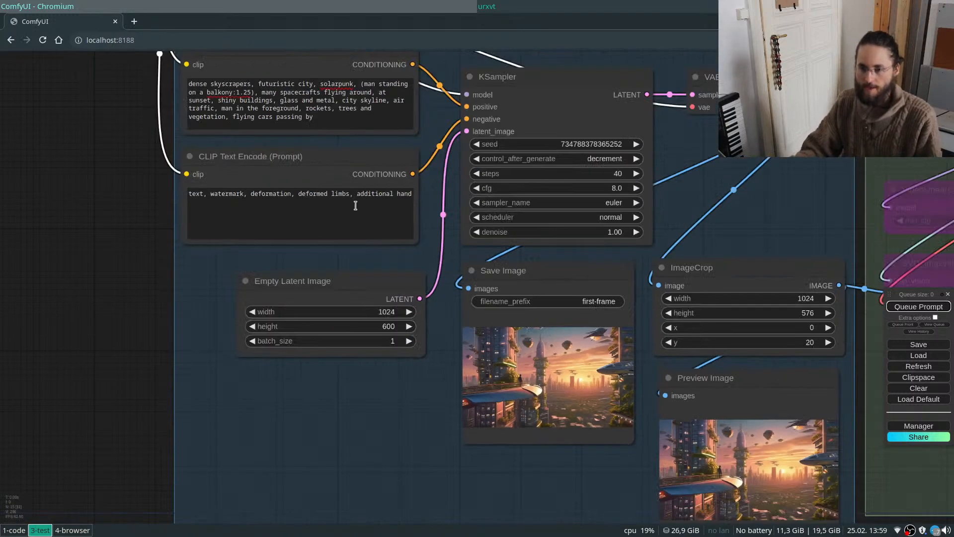
{"action": "left_click", "coordinate": [355, 205]}
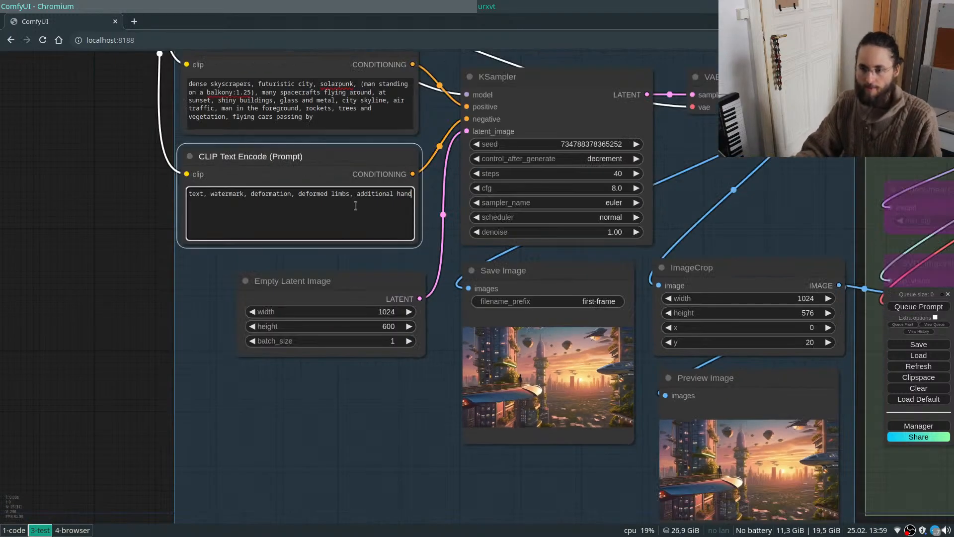
{"action": "type", "text": ", blurred"}
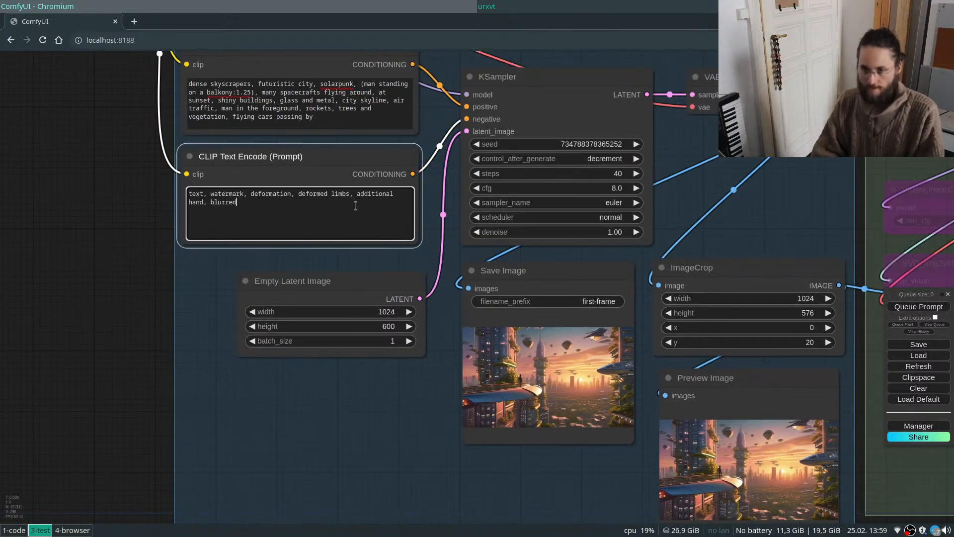
Generate a first frame with the extended negative prompt and examine it in the Save Image and Preview Image nodes.
{"action": "left_click", "coordinate": [918, 306]}
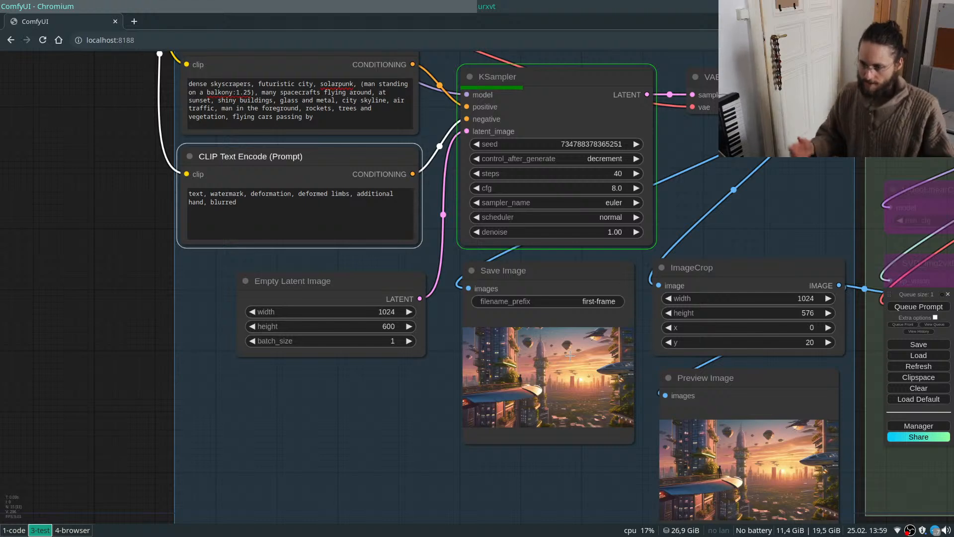
{"action": "scroll", "coordinate": [569, 356], "scroll_direction": "down", "scroll_amount": 7}
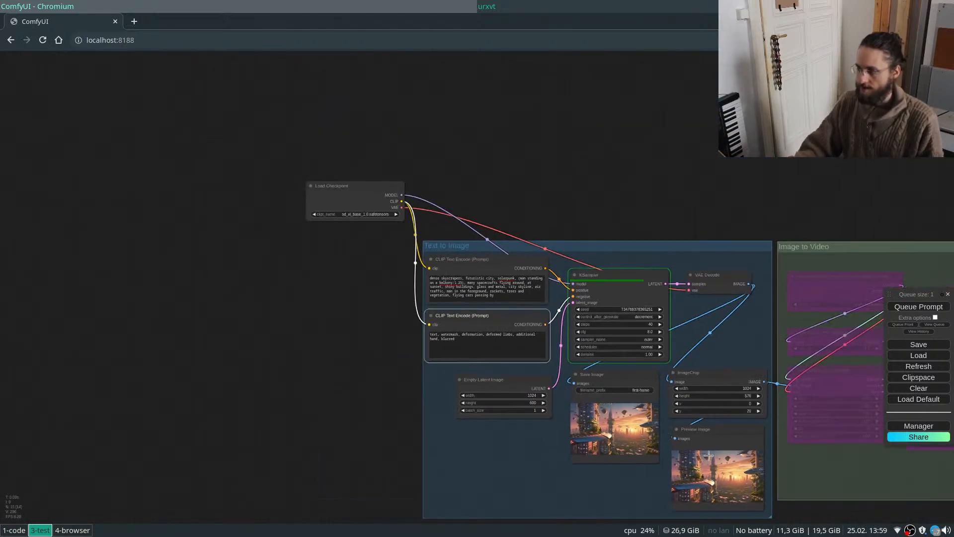
{"action": "scroll", "coordinate": [707, 456], "scroll_direction": "up", "scroll_amount": 2}
{"action": "scroll", "coordinate": [717, 464], "scroll_direction": "up", "scroll_amount": 2}
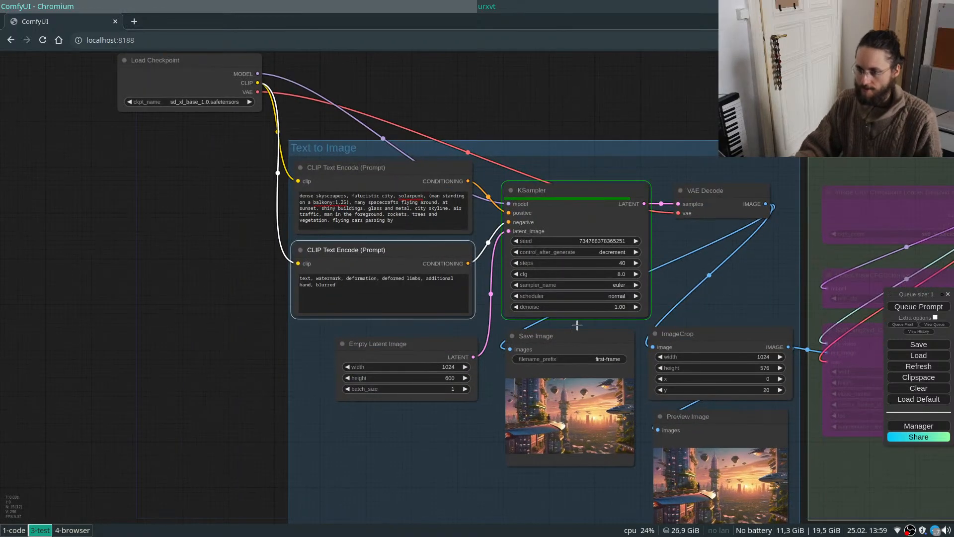
{"action": "scroll", "coordinate": [576, 325], "scroll_direction": "up", "scroll_amount": 2}
{"action": "scroll", "coordinate": [621, 448], "scroll_direction": "up", "scroll_amount": 6}
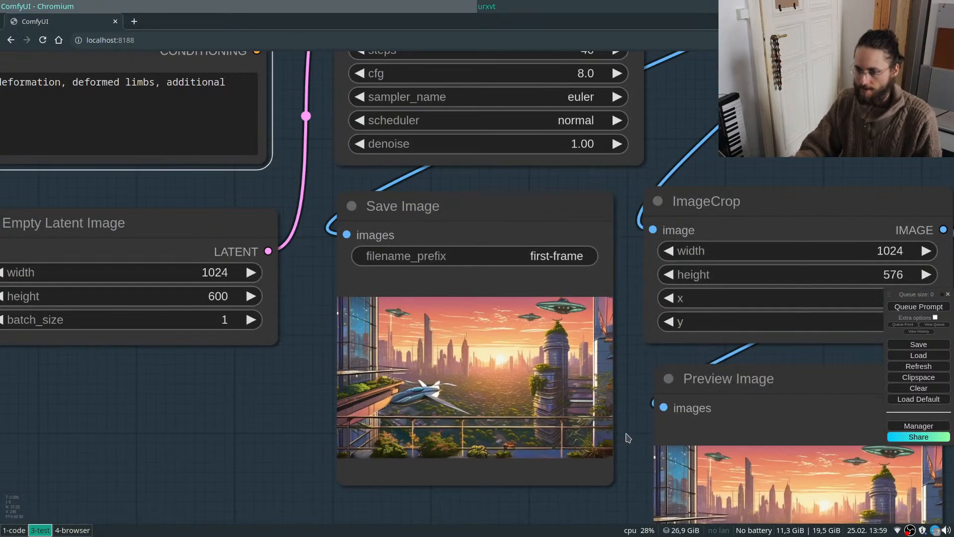
{"action": "scroll", "coordinate": [629, 437], "scroll_direction": "up", "scroll_amount": 4}
{"action": "scroll", "coordinate": [694, 468], "scroll_direction": "up", "scroll_amount": 5}
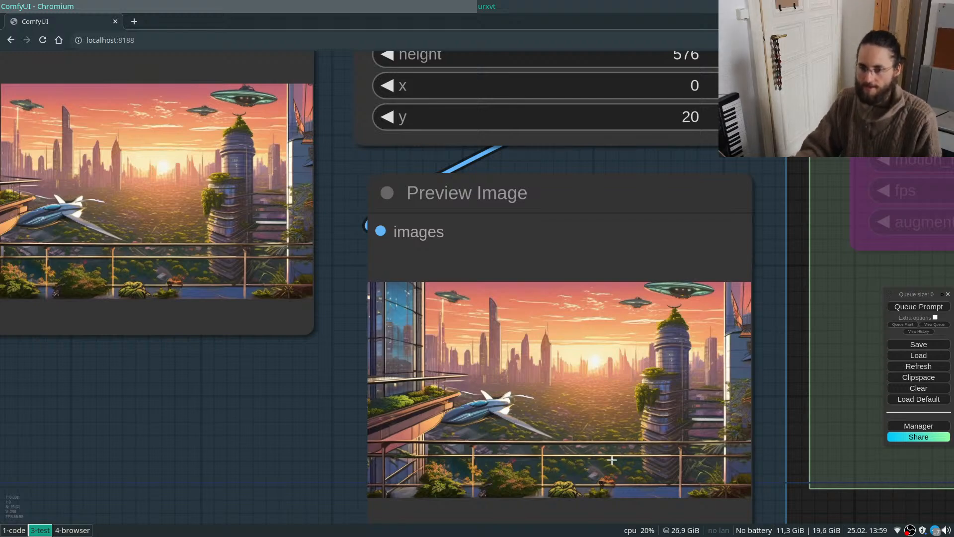
Review both prompts in the Text to Image group and generate another first frame without changing them.
{"action": "scroll", "coordinate": [635, 442], "scroll_direction": "down", "scroll_amount": 4}
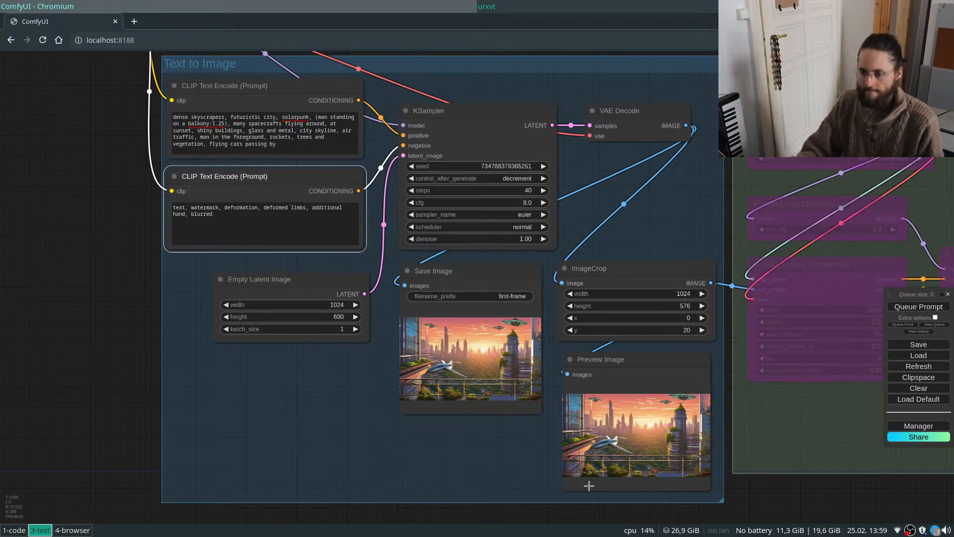
{"action": "scroll", "coordinate": [565, 446], "scroll_direction": "down", "scroll_amount": 1}
{"action": "scroll", "coordinate": [245, 206], "scroll_direction": "up", "scroll_amount": 3}
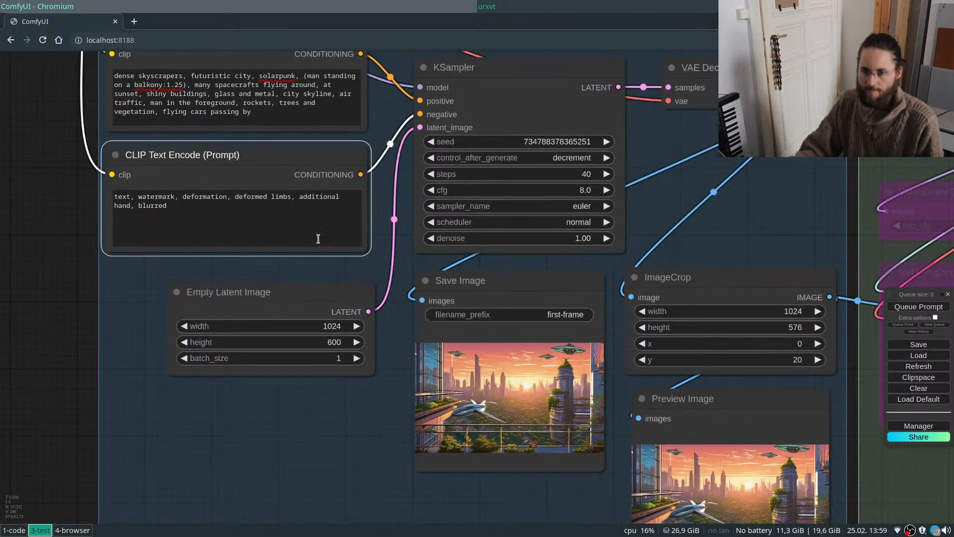
{"action": "scroll", "coordinate": [672, 409], "scroll_direction": "down", "scroll_amount": 2}
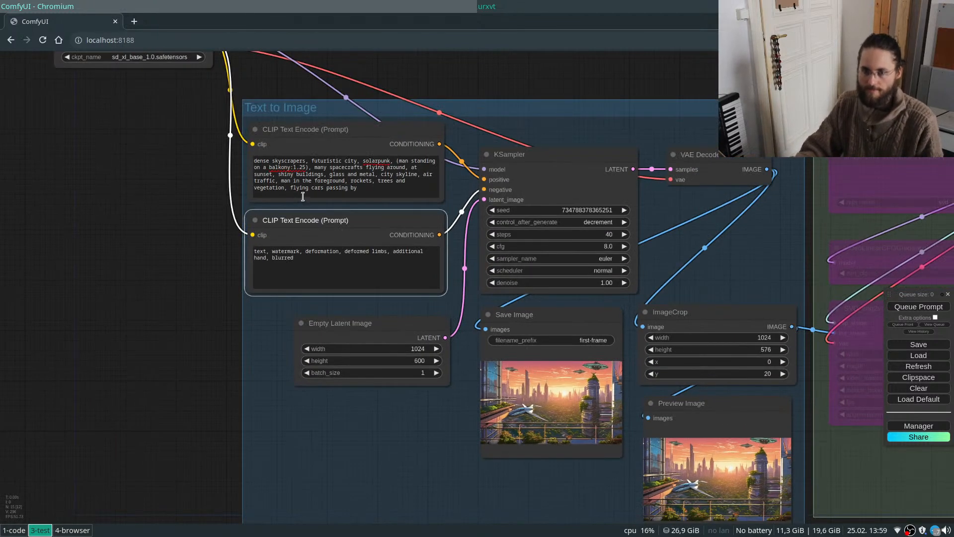
{"action": "left_click", "coordinate": [918, 307]}
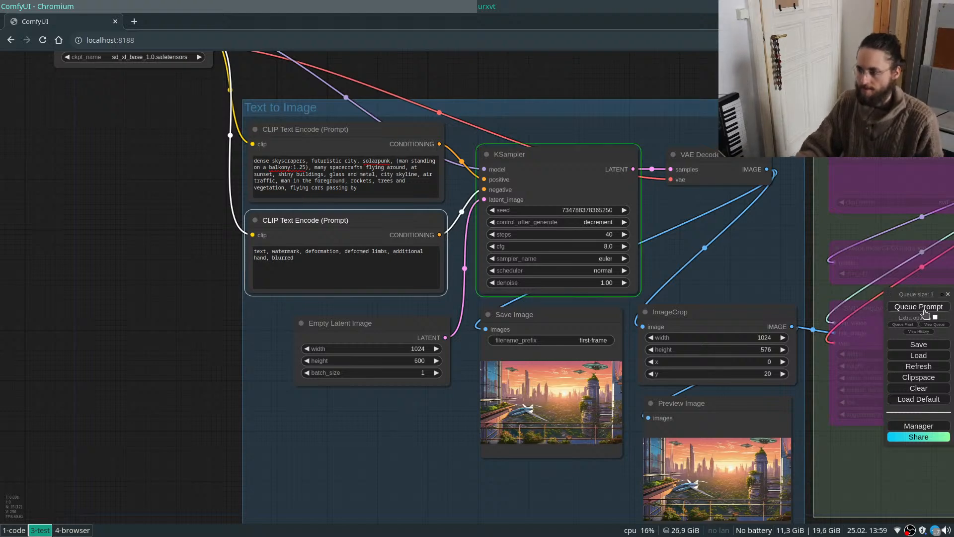
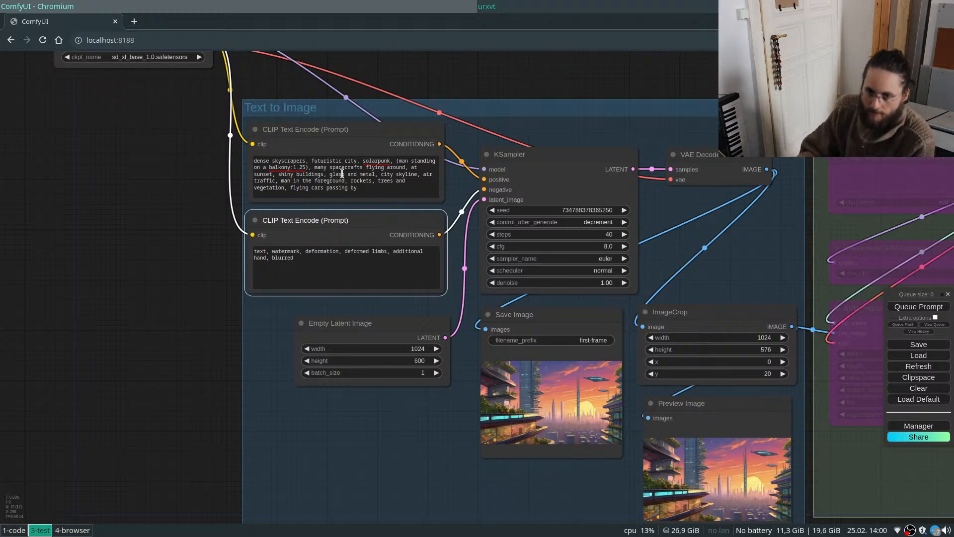
Raise the weight of "man standing on a balkony" to 1.45 in the positive prompt and queue a new first frame.
{"action": "left_click", "coordinate": [399, 158]}
{"action": "key", "text": "ctrl+Up"}
{"action": "key", "text": "ctrl+Up"}
{"action": "key", "text": "ctrl+Up"}
{"action": "key", "text": "ctrl+Up"}
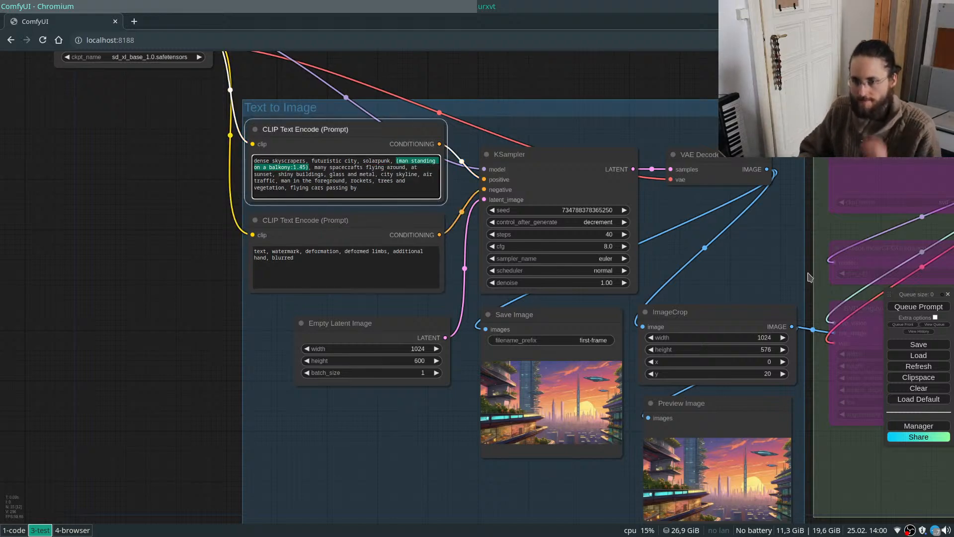
{"action": "left_click", "coordinate": [901, 308]}
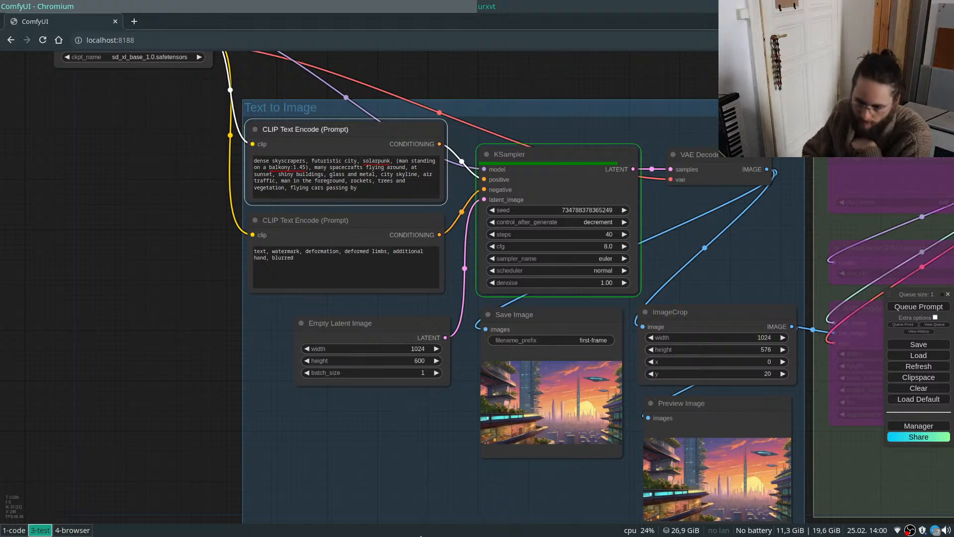
Examine the generated first frame, queue another one with unchanged prompts, and inspect its result in the Preview Image node.
{"action": "scroll", "coordinate": [635, 461], "scroll_direction": "up", "scroll_amount": 3}
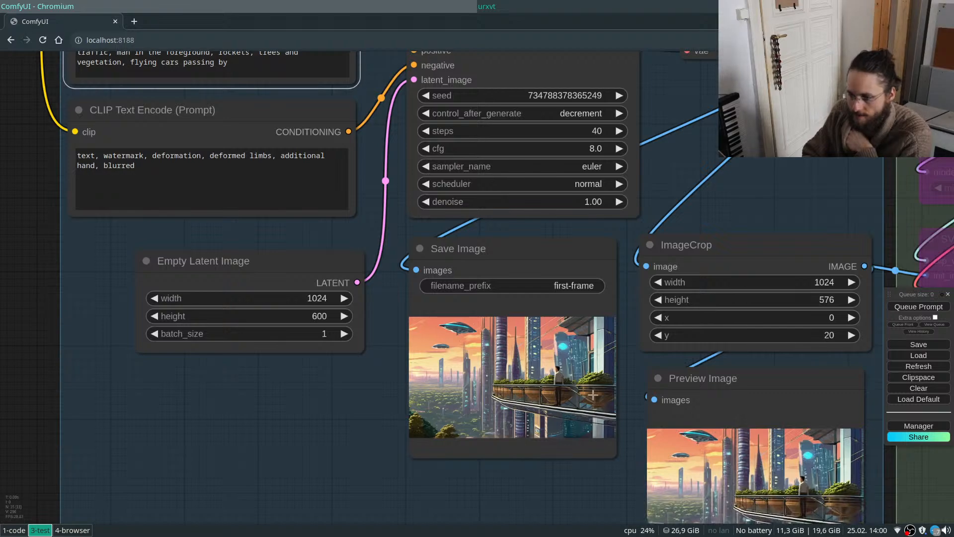
{"action": "scroll", "coordinate": [569, 394], "scroll_direction": "up", "scroll_amount": 8}
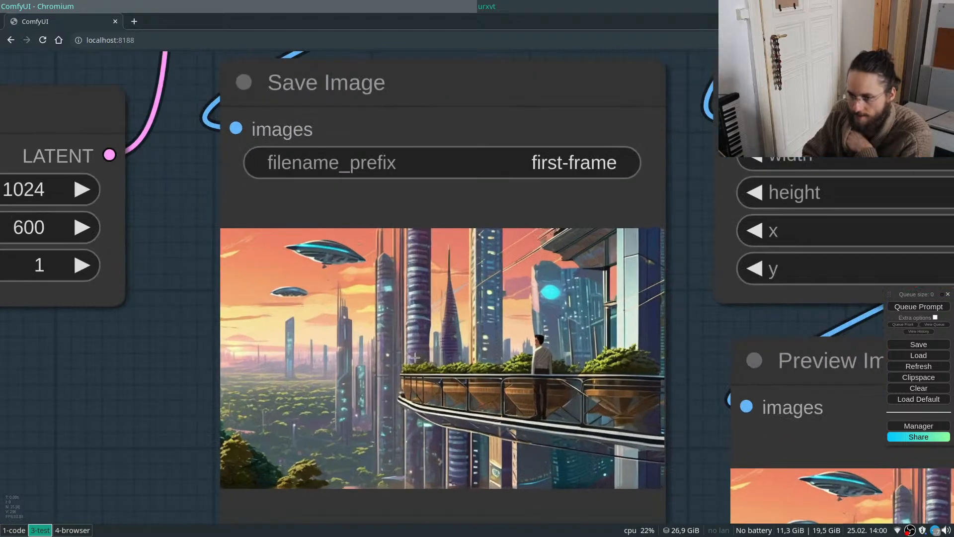
{"action": "scroll", "coordinate": [442, 357], "scroll_direction": "down", "scroll_amount": 5}
{"action": "left_click", "coordinate": [917, 307]}
{"action": "scroll", "coordinate": [271, 379], "scroll_direction": "down", "scroll_amount": 3}
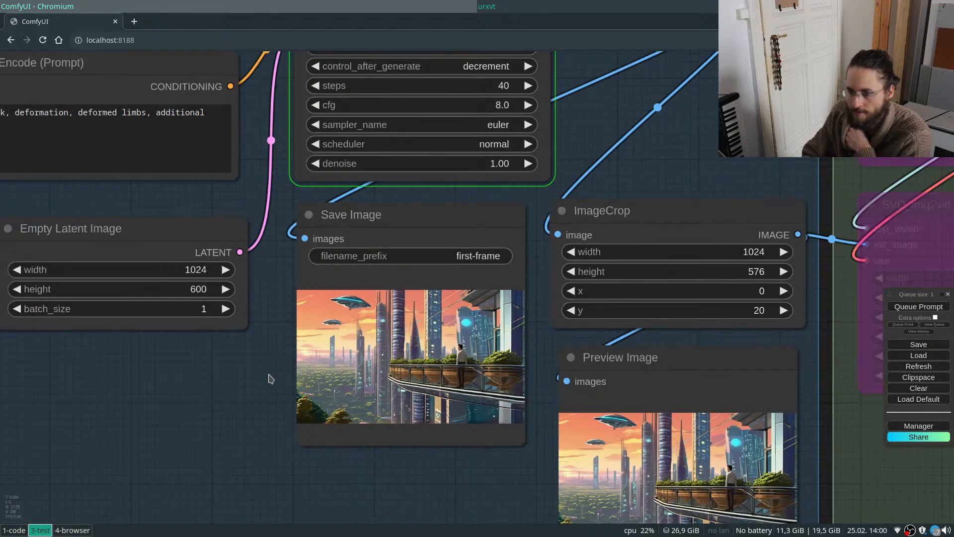
{"action": "scroll", "coordinate": [271, 379], "scroll_direction": "down", "scroll_amount": 2}
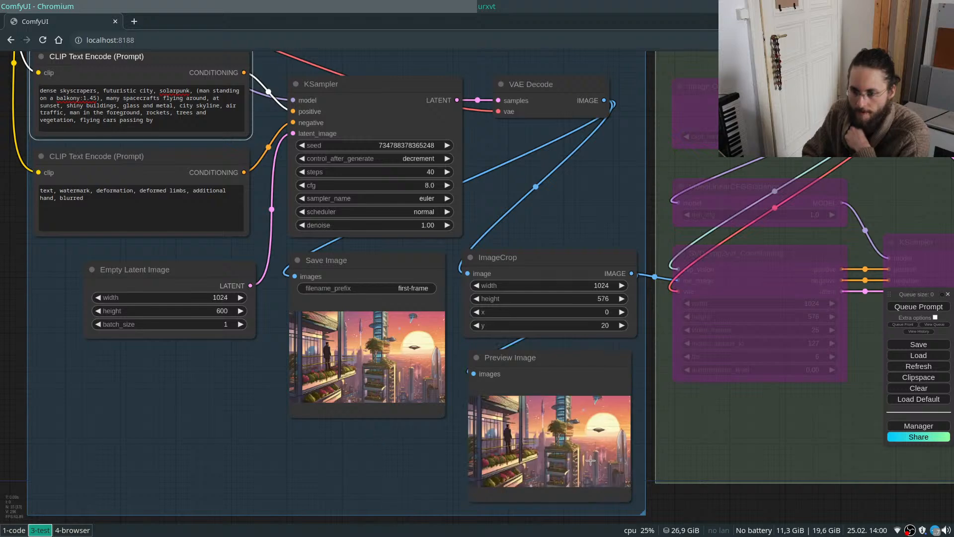
{"action": "scroll", "coordinate": [586, 460], "scroll_direction": "up", "scroll_amount": 10}
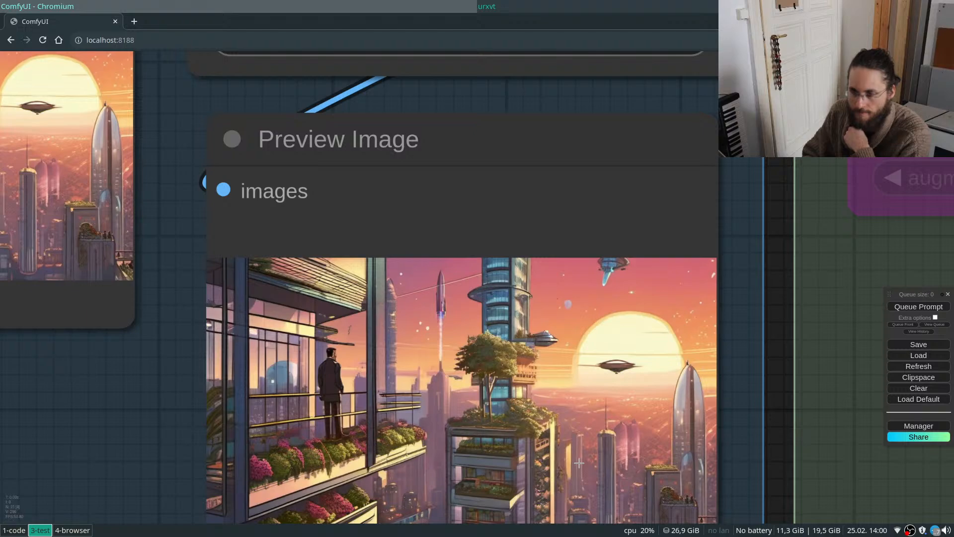
{"action": "scroll", "coordinate": [621, 444], "scroll_direction": "down", "scroll_amount": 5}
{"action": "scroll", "coordinate": [666, 494], "scroll_direction": "down", "scroll_amount": 4}
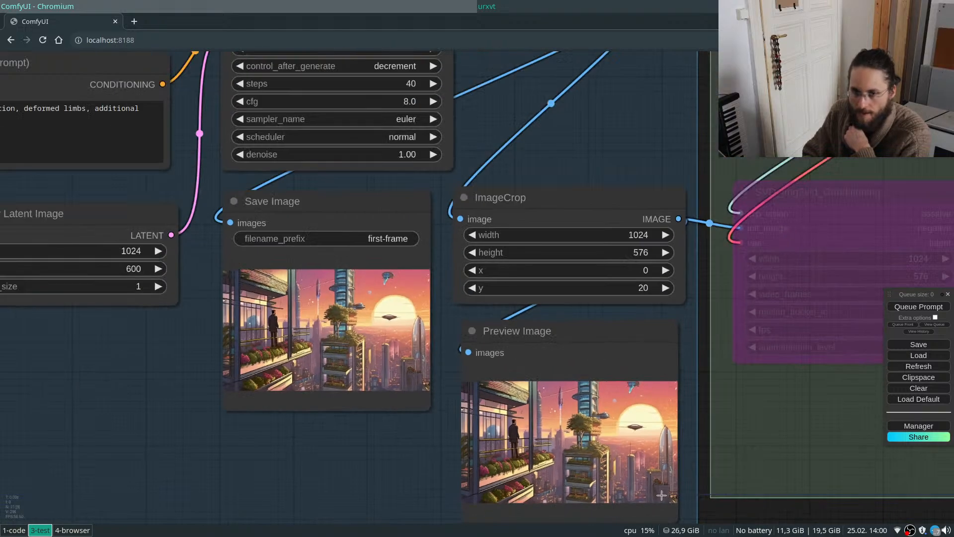
{"action": "scroll", "coordinate": [658, 495], "scroll_direction": "down", "scroll_amount": 4}
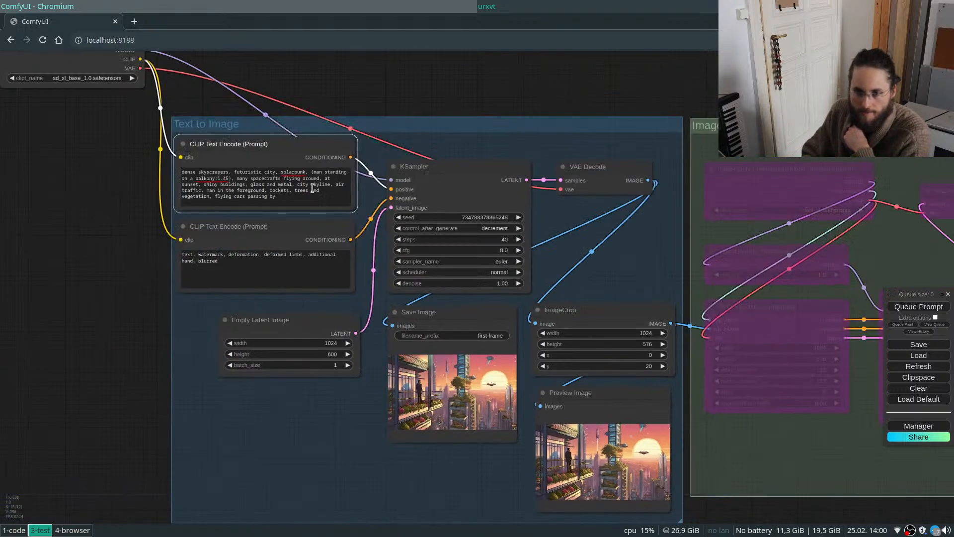
Replace "many" with "a lot of" before "spacecrafts flying around" in the positive prompt.
{"action": "scroll", "coordinate": [251, 111], "scroll_direction": "up", "scroll_amount": 1}
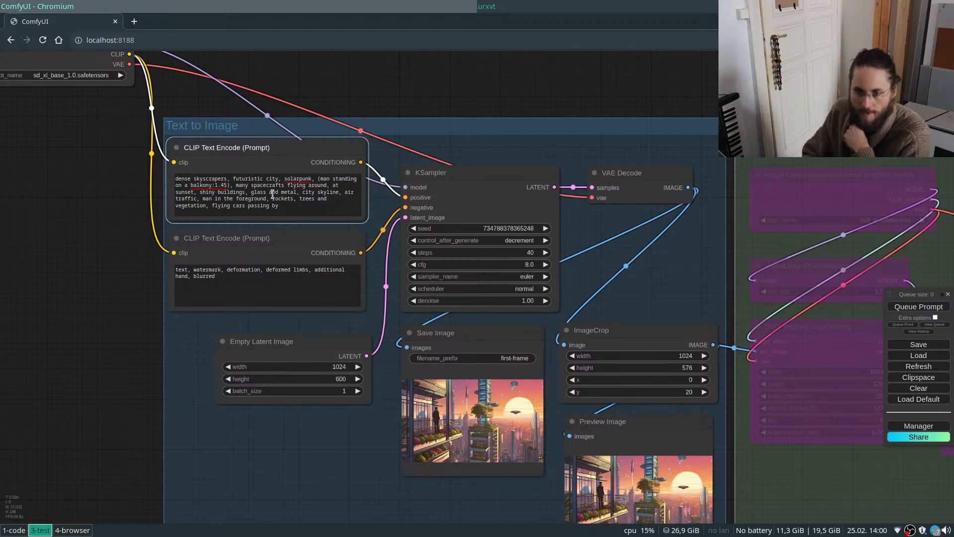
{"action": "double_click", "coordinate": [242, 185]}
{"action": "type", "text": "a"}
{"action": "key", "text": "BackSpace"}
{"action": "key", "text": "BackSpace"}
{"action": "type", "text": "a lot of"}
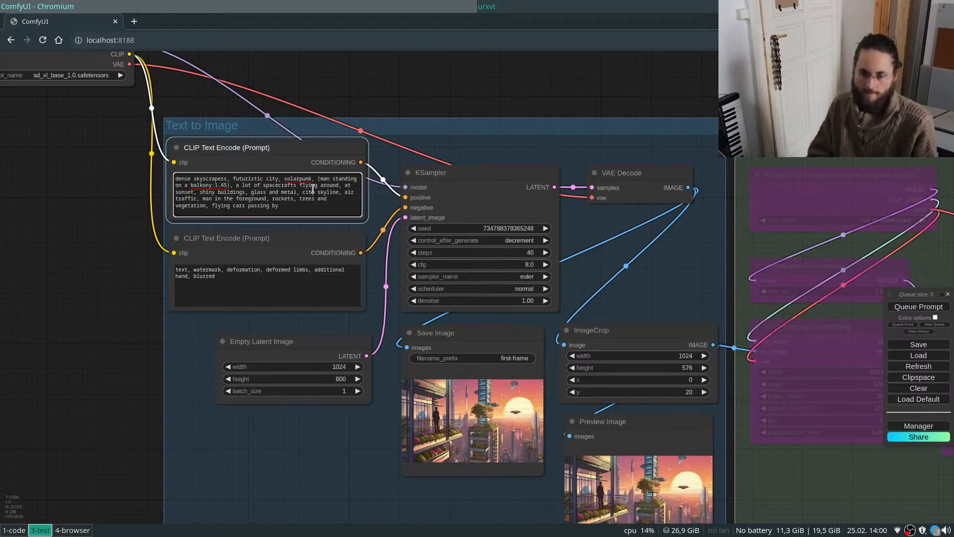
Give the phrase "a lot of spacecrafts flying around" a weight of 1.2 in the positive prompt.
{"action": "key", "text": "ctrl+shift+Right"}
{"action": "key", "text": "ctrl+shift+Right"}
{"action": "key", "text": "ctrl+shift+Right"}
{"action": "key", "text": "ctrl+shift+Right"}
{"action": "key", "text": "ctrl+shift+Right"}
{"action": "key", "text": "ctrl+shift+Right"}
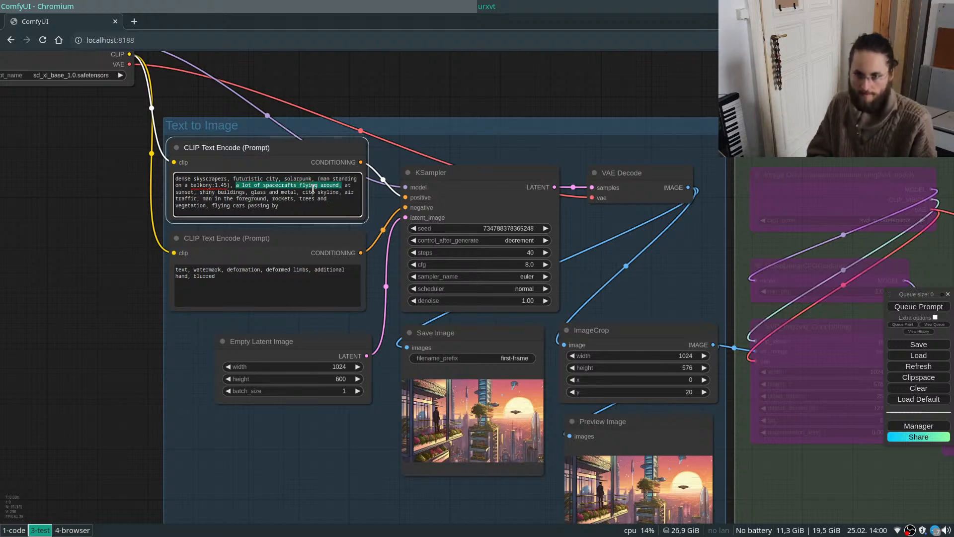
{"action": "key", "text": "ctrl+Up"}
{"action": "key", "text": "ctrl+Up"}
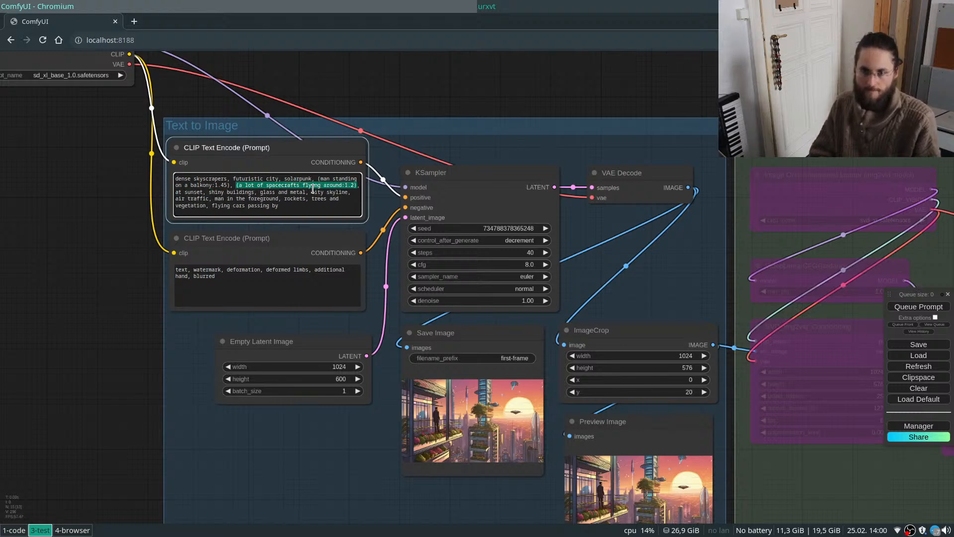
Move "dense skyscrapers, futuristic city, solarpunk," from the start of the positive prompt to directly after the weighted spacecrafts phrase.
{"action": "key", "text": "Up"}
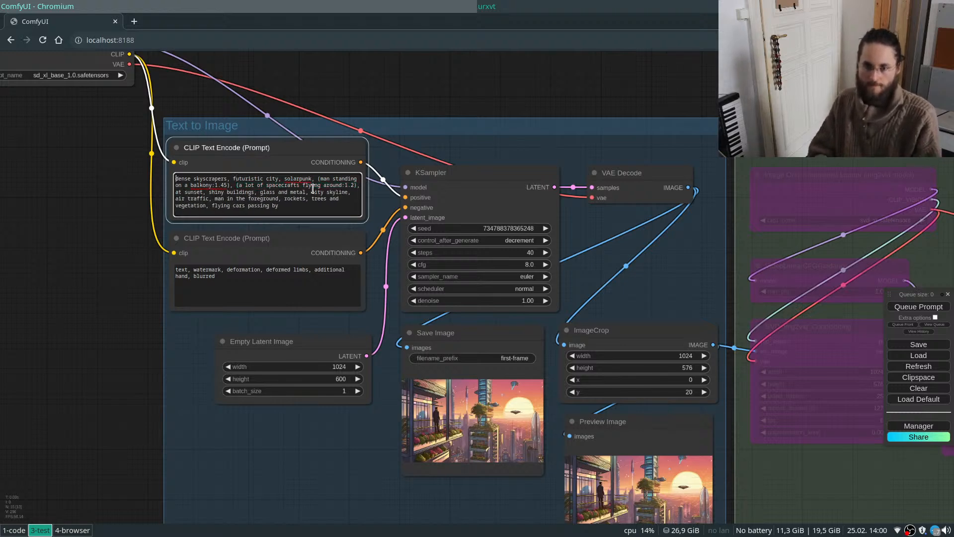
{"action": "key", "text": "ctrl+shift+Left"}
{"action": "key", "text": "ctrl+shift+Left"}
{"action": "key", "text": "ctrl+shift+Right"}
{"action": "key", "text": "ctrl+shift+Right"}
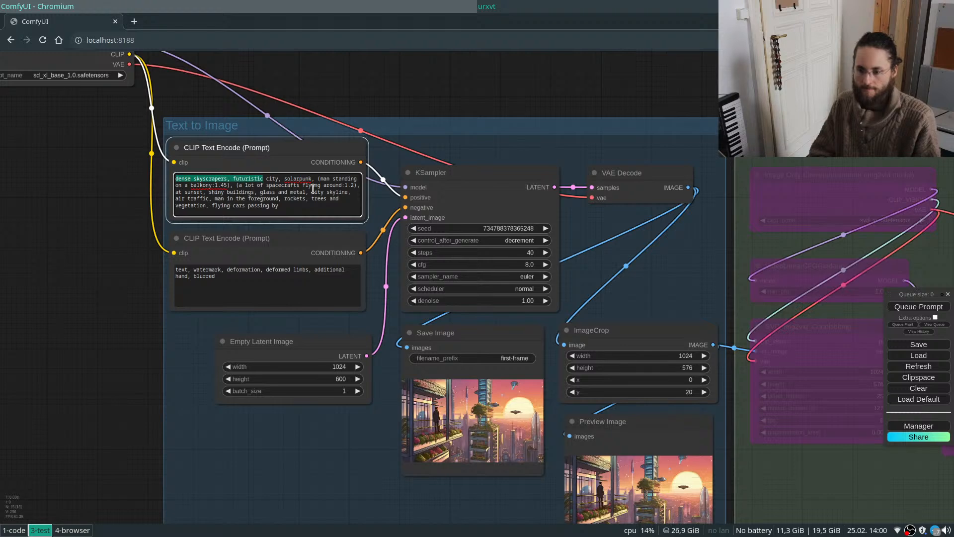
{"action": "key", "text": "ctrl+shift+Right"}
{"action": "key", "text": "ctrl+shift+Right"}
{"action": "key", "text": "ctrl+c"}
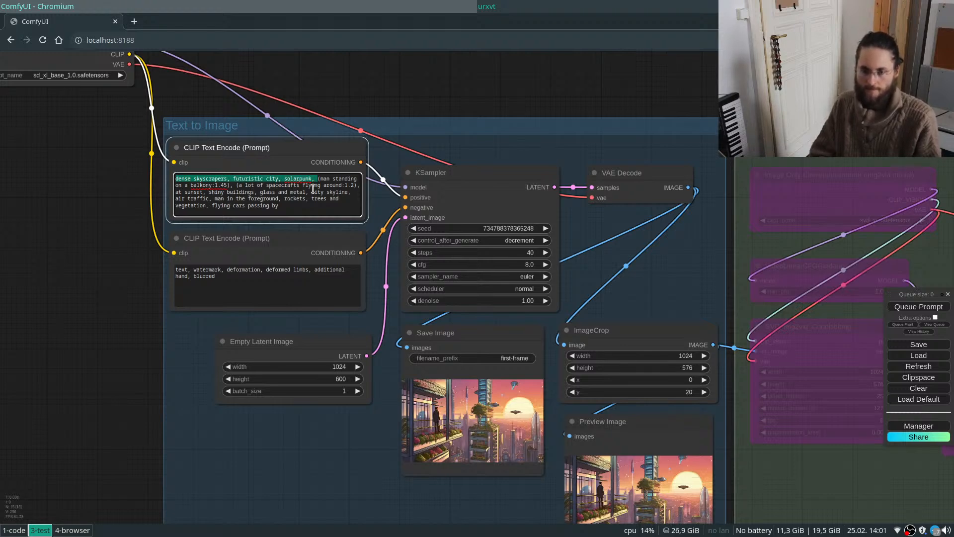
{"action": "key", "text": "BackSpace"}
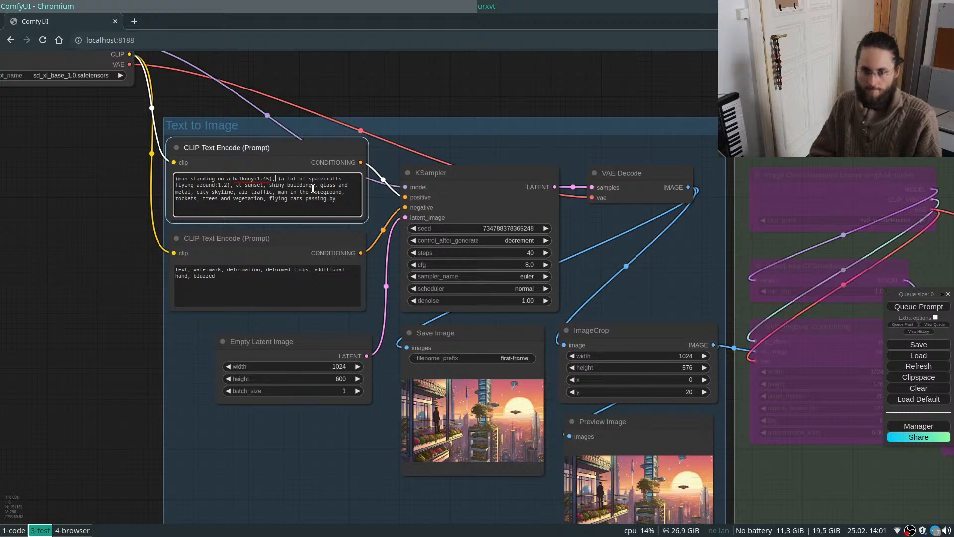
{"action": "key", "text": "ctrl+v"}
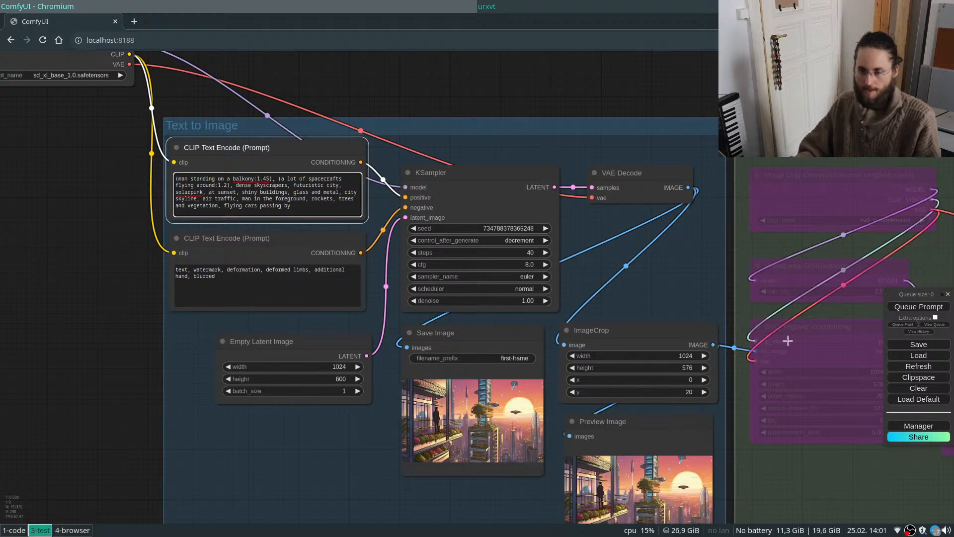
Generate a first frame with the reordered prompt and examine the man and the spacecraft in the Save Image node.
{"action": "left_click", "coordinate": [924, 306]}
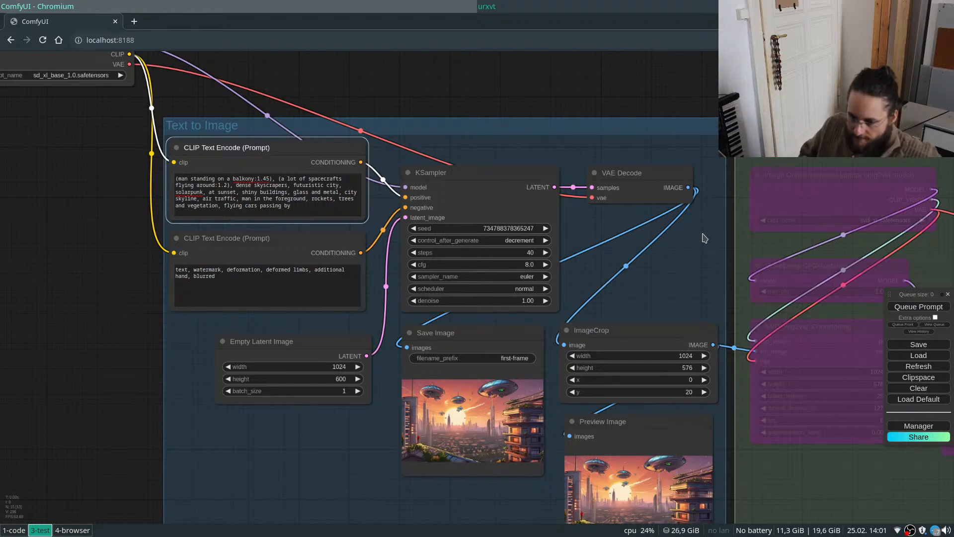
{"action": "scroll", "coordinate": [462, 376], "scroll_direction": "up", "scroll_amount": 12}
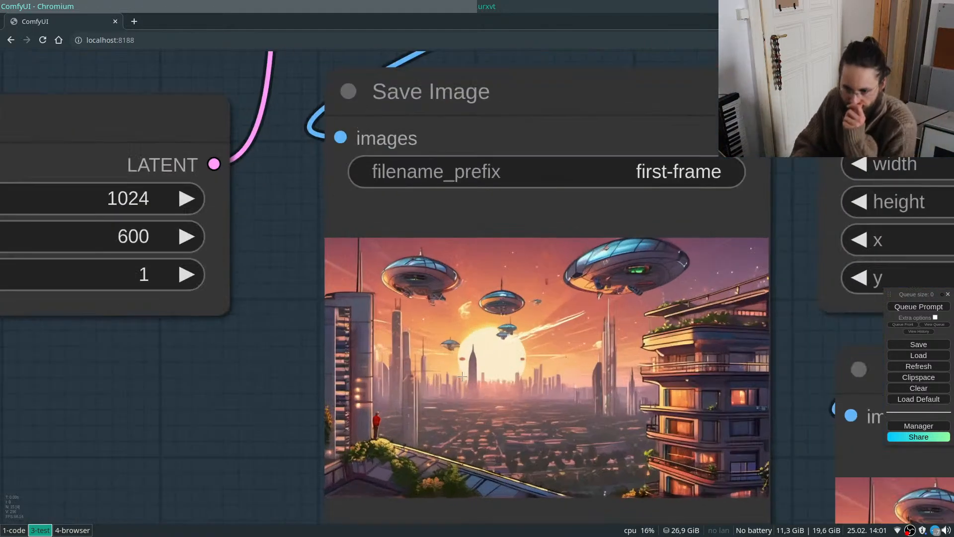
{"action": "scroll", "coordinate": [462, 376], "scroll_direction": "up", "scroll_amount": 3}
{"action": "scroll", "coordinate": [341, 422], "scroll_direction": "down", "scroll_amount": 8}
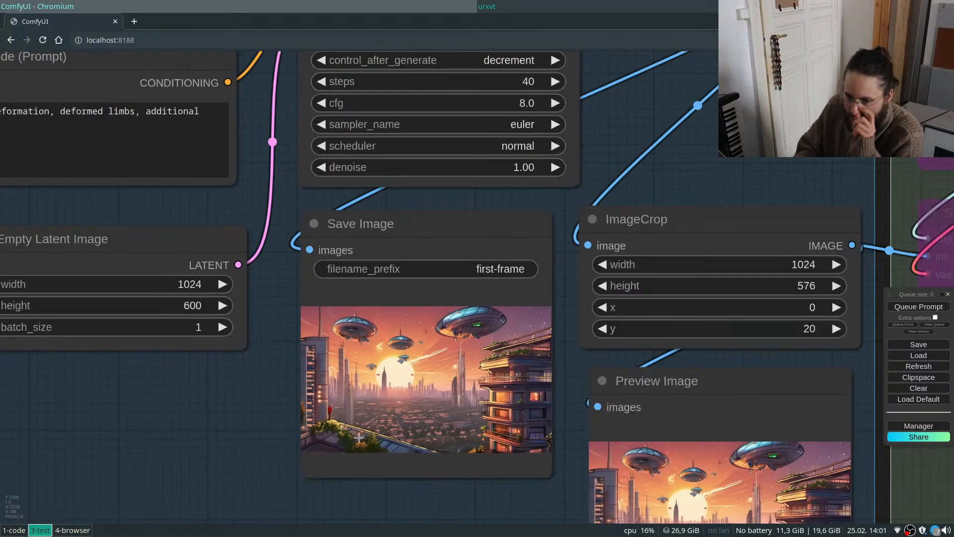
{"action": "scroll", "coordinate": [342, 423], "scroll_direction": "up", "scroll_amount": 8}
{"action": "scroll", "coordinate": [218, 328], "scroll_direction": "down", "scroll_amount": 1}
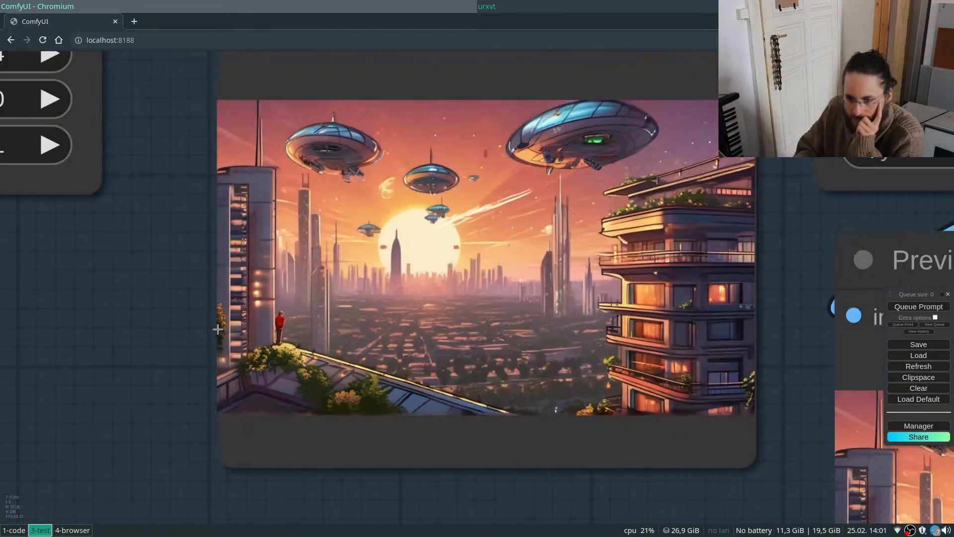
{"action": "scroll", "coordinate": [218, 329], "scroll_direction": "down", "scroll_amount": 3}
{"action": "scroll", "coordinate": [508, 372], "scroll_direction": "down", "scroll_amount": 4}
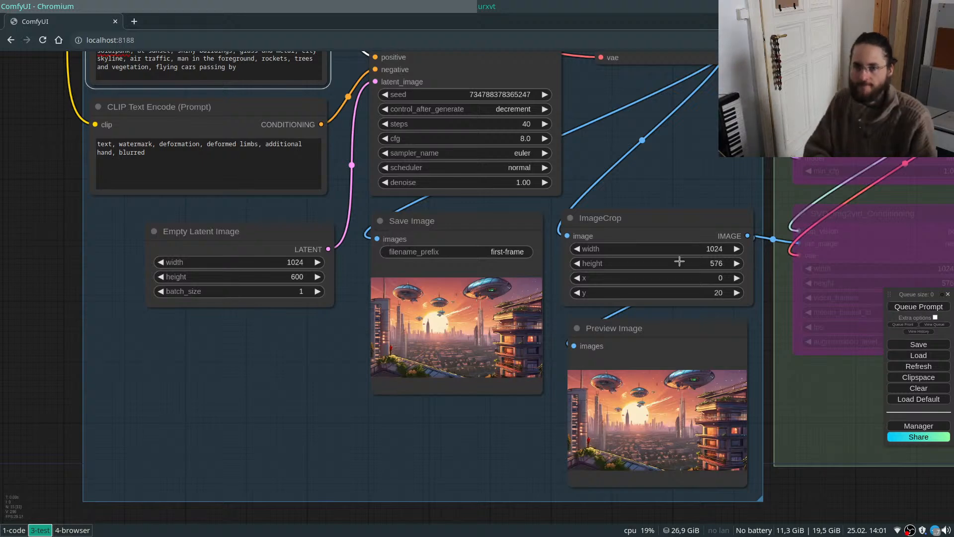
Open a new terminal, change to the work/ai/ComfyUI directory and list its contents.
{"action": "key", "text": "super+Return"}
{"action": "type", "text": "cd "}
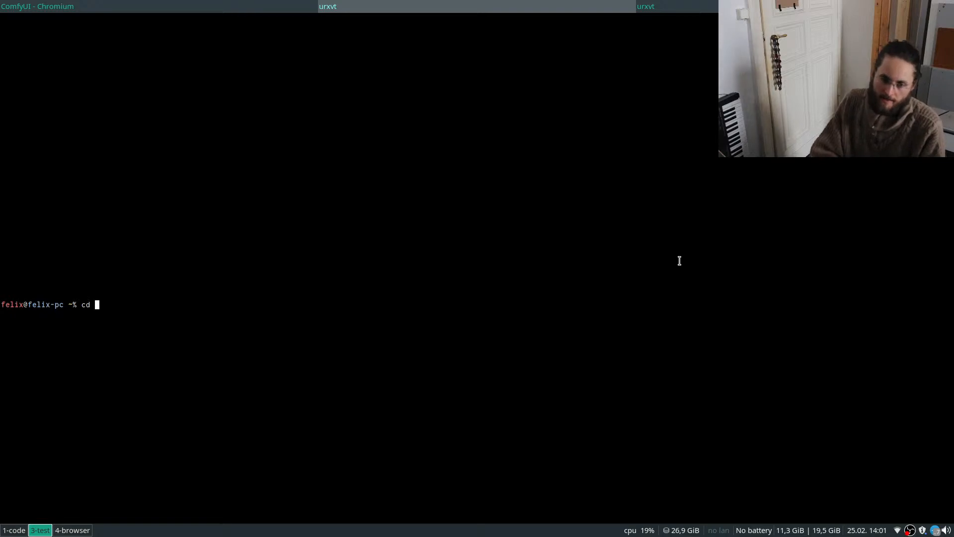
{"action": "type", "text": "wor"}
{"action": "key", "text": "BackSpace"}
{"action": "key", "text": "BackSpace"}
{"action": "type", "text": "ork/ai/ComfyUI"}
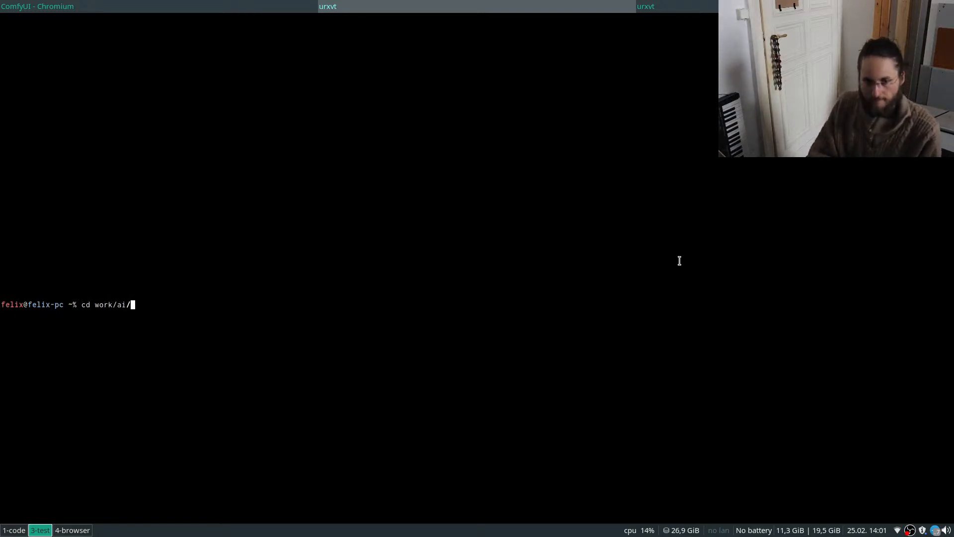
{"action": "key", "text": "Return"}
{"action": "type", "text": "ls"}
{"action": "key", "text": "Return"}
Change to the output directory and list the generated files in it.
{"action": "type", "text": "cd output"}
{"action": "key", "text": "Return"}
{"action": "type", "text": "ls"}
{"action": "key", "text": "Return"}
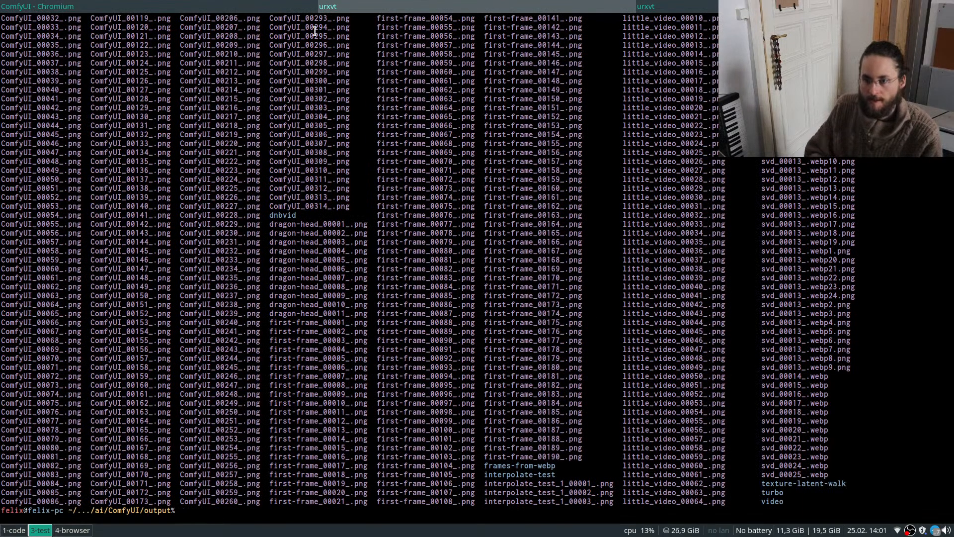
Switch back to ComfyUI, review the current frame and queue another first frame with the same prompts.
{"action": "left_click", "coordinate": [175, 4]}
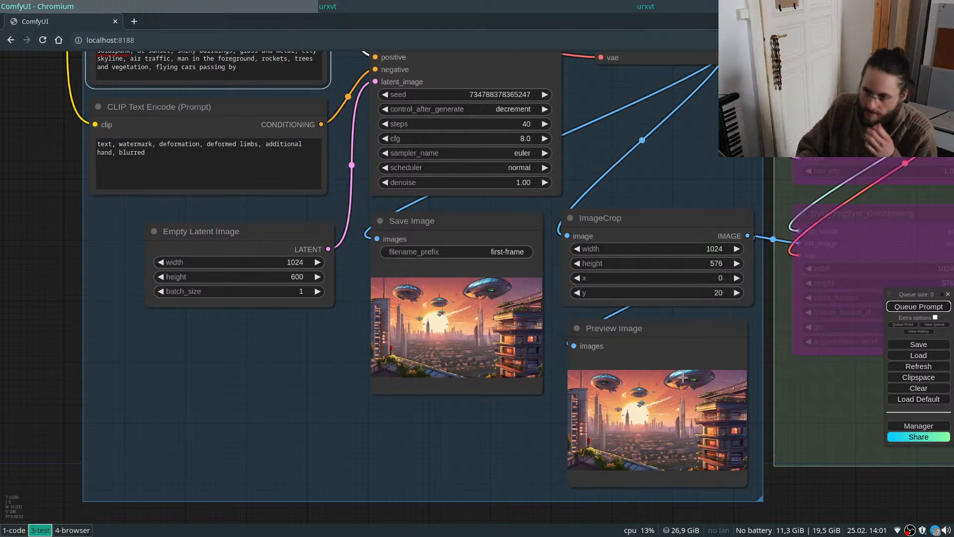
{"action": "scroll", "coordinate": [219, 298], "scroll_direction": "down", "scroll_amount": 4}
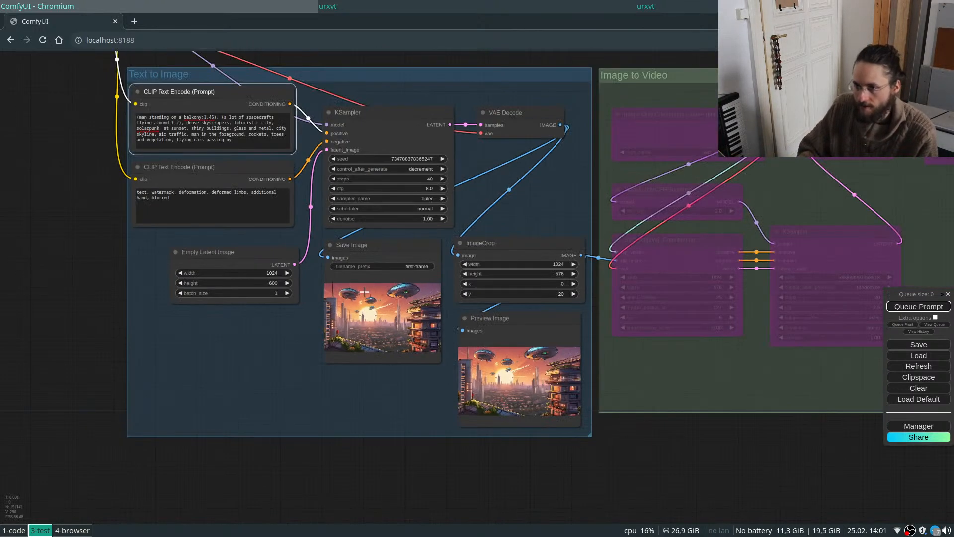
{"action": "scroll", "coordinate": [402, 274], "scroll_direction": "up", "scroll_amount": 4}
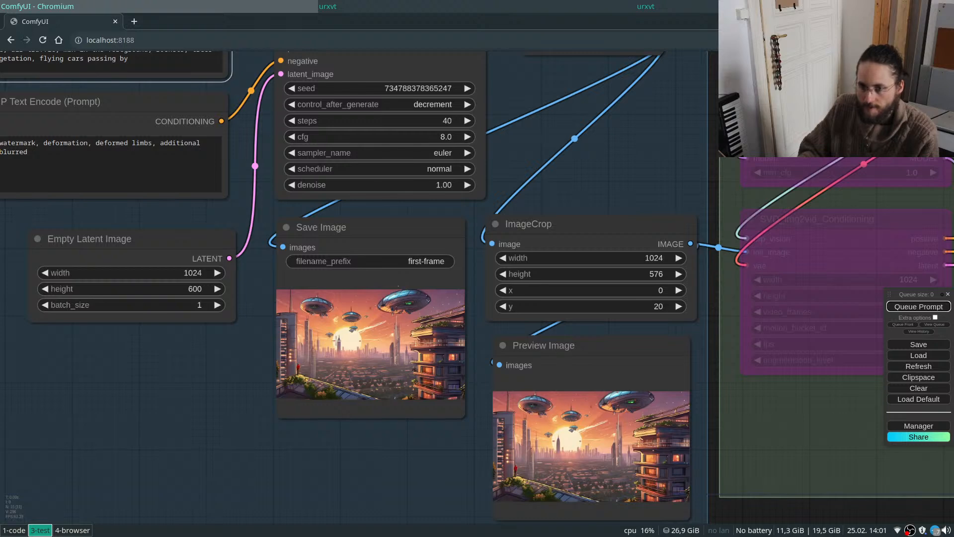
{"action": "scroll", "coordinate": [343, 354], "scroll_direction": "down", "scroll_amount": 4}
{"action": "left_click", "coordinate": [932, 309]}
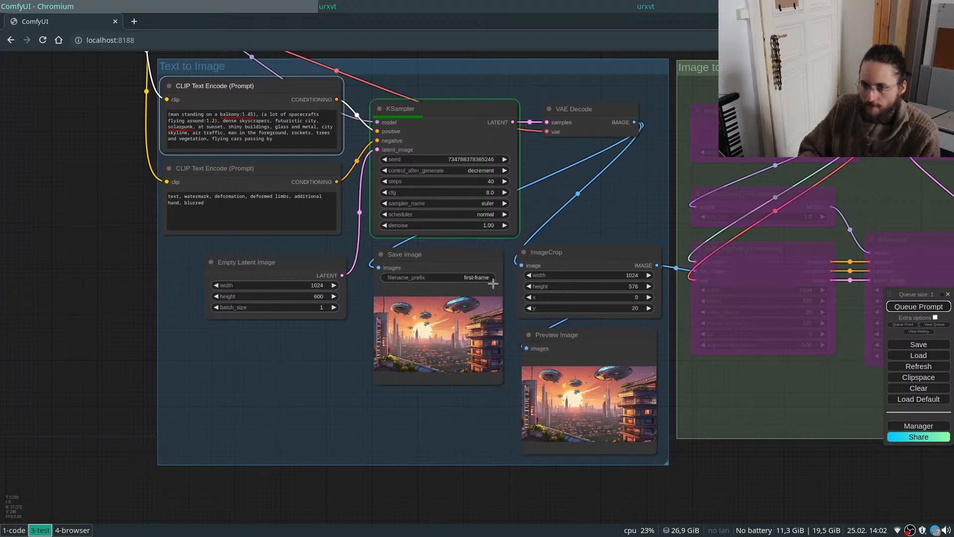
Return to the terminal in the output directory and open all first-frame images with "imv first-frame_00*".
{"action": "key", "text": "super+Right"}
{"action": "type", "text": "imv first-frame_00"}
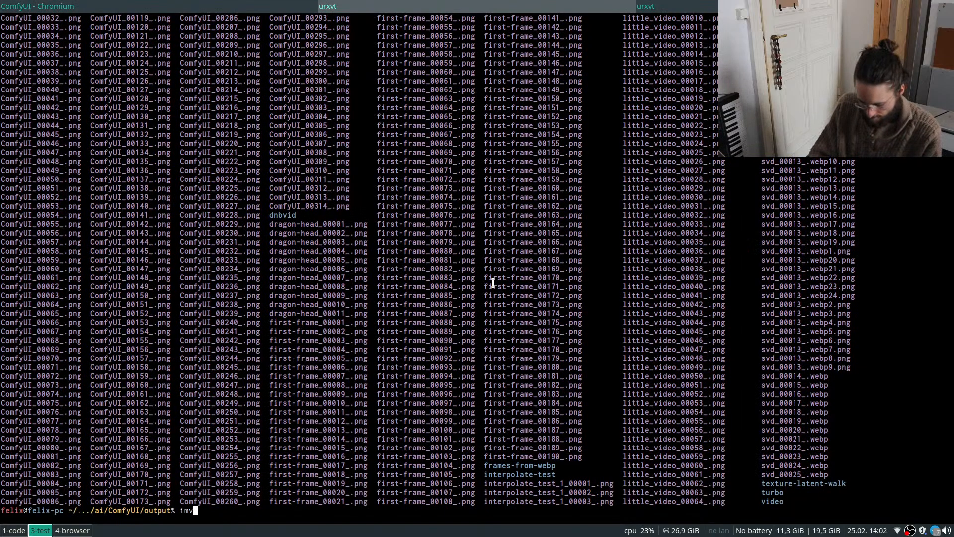
{"action": "key", "text": "Return"}
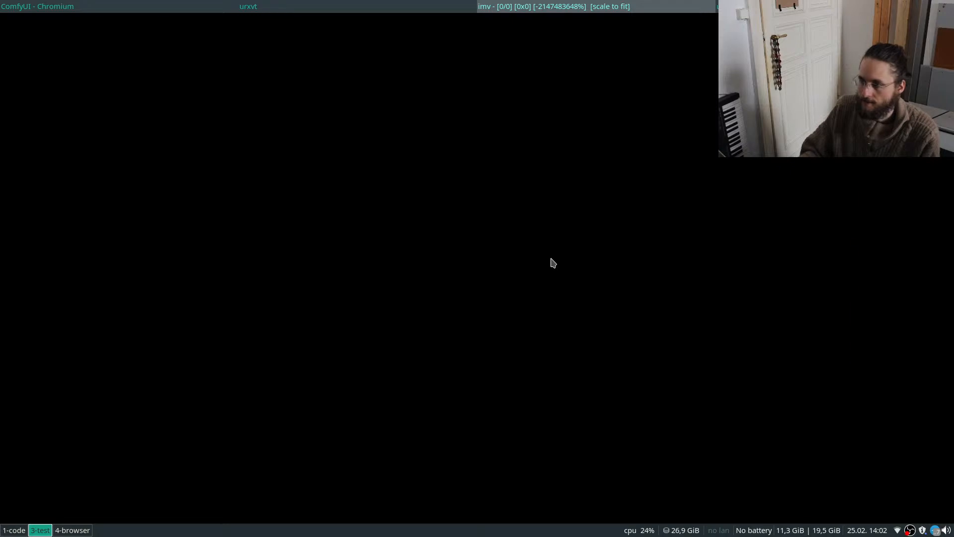
{"action": "key", "text": "q"}
{"action": "key", "text": "Up"}
{"action": "type", "text": "*"}
{"action": "key", "text": "Return"}
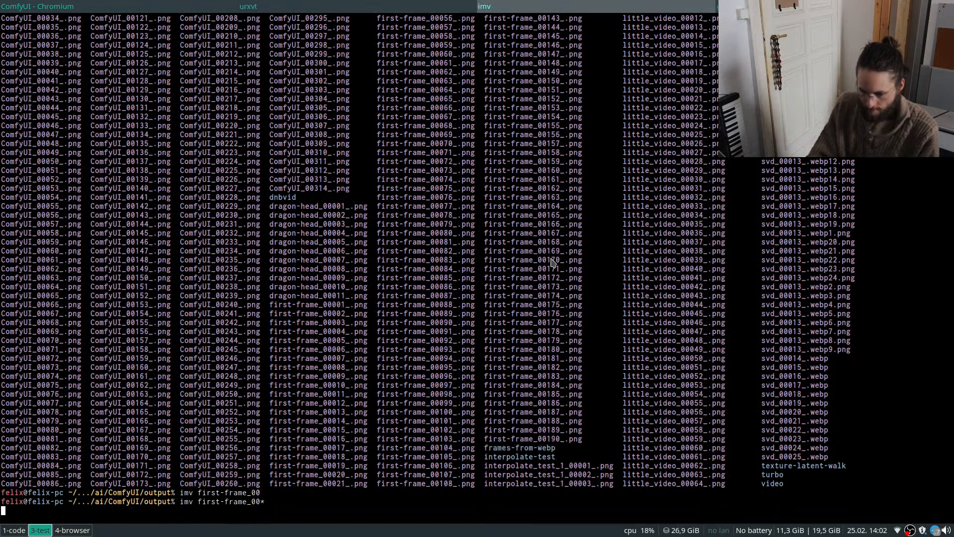
Page forward through the saved first-frame images in imv to review the earlier generations up to the futuristic city scenes with spacecraft.
{"action": "key", "text": "Right"}
{"action": "key", "text": "Right"}
{"action": "key", "text": "Right"}
{"action": "key", "text": "Right"}
{"action": "key", "text": "Right"}
{"action": "key", "text": "Right"}
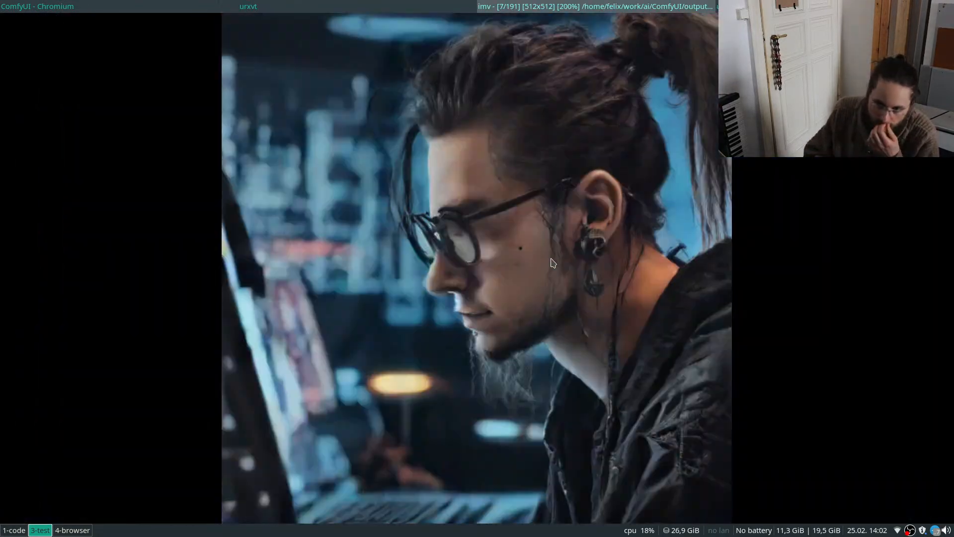
{"action": "key", "text": "Right"}
{"action": "key", "text": "Right"}
{"action": "key", "text": "Right"}
{"action": "key", "text": "Right"}
{"action": "key", "text": "Right"}
{"action": "key", "text": "Right"}
{"action": "key", "text": "Right"}
{"action": "key", "text": "Right"}
{"action": "key", "text": "Right"}
{"action": "key", "text": "Right"}
{"action": "key", "text": "Right"}
{"action": "key", "text": "Right"}
{"action": "key", "text": "Right"}
{"action": "key", "text": "Right"}
{"action": "key", "text": "Right"}
{"action": "key", "text": "Right"}
{"action": "key", "text": "Right"}
{"action": "key", "text": "Right"}
{"action": "key", "text": "Right"}
{"action": "key", "text": "Right"}
{"action": "key", "text": "Right"}
{"action": "key", "text": "Right"}
{"action": "key", "text": "Right"}
{"action": "key", "text": "Right"}
{"action": "key", "text": "Right"}
{"action": "key", "text": "Right"}
{"action": "key", "text": "Right"}
{"action": "key", "text": "Right"}
{"action": "key", "text": "Right"}
{"action": "key", "text": "Right"}
{"action": "key", "text": "Right"}
{"action": "key", "text": "Right"}
{"action": "key", "text": "Right"}
{"action": "key", "text": "Right"}
{"action": "key", "text": "Right"}
{"action": "key", "text": "Right"}
{"action": "key", "text": "Right"}
{"action": "key", "text": "Right"}
{"action": "key", "text": "Right"}
{"action": "key", "text": "Right"}
{"action": "key", "text": "Right"}
{"action": "key", "text": "Right"}
{"action": "key", "text": "Right"}
{"action": "key", "text": "Right"}
{"action": "key", "text": "Right"}
{"action": "key", "text": "Right"}
{"action": "key", "text": "Right"}
{"action": "key", "text": "Right"}
{"action": "key", "text": "Right"}
{"action": "key", "text": "Right"}
{"action": "key", "text": "Right"}
{"action": "key", "text": "Right"}
{"action": "key", "text": "Right"}
{"action": "key", "text": "Right"}
{"action": "key", "text": "Right"}
{"action": "key", "text": "Right"}
{"action": "key", "text": "Right"}
{"action": "key", "text": "Right"}
{"action": "key", "text": "Right"}
{"action": "key", "text": "Right"}
{"action": "key", "text": "Right"}
{"action": "key", "text": "Right"}
{"action": "key", "text": "Right"}
{"action": "key", "text": "Right"}
{"action": "key", "text": "Right"}
{"action": "key", "text": "Right"}
{"action": "key", "text": "Right"}
{"action": "key", "text": "Right"}
{"action": "key", "text": "Right"}
{"action": "key", "text": "Right"}
{"action": "key", "text": "Right"}
{"action": "key", "text": "Right"}
{"action": "key", "text": "Right"}
{"action": "key", "text": "Right"}
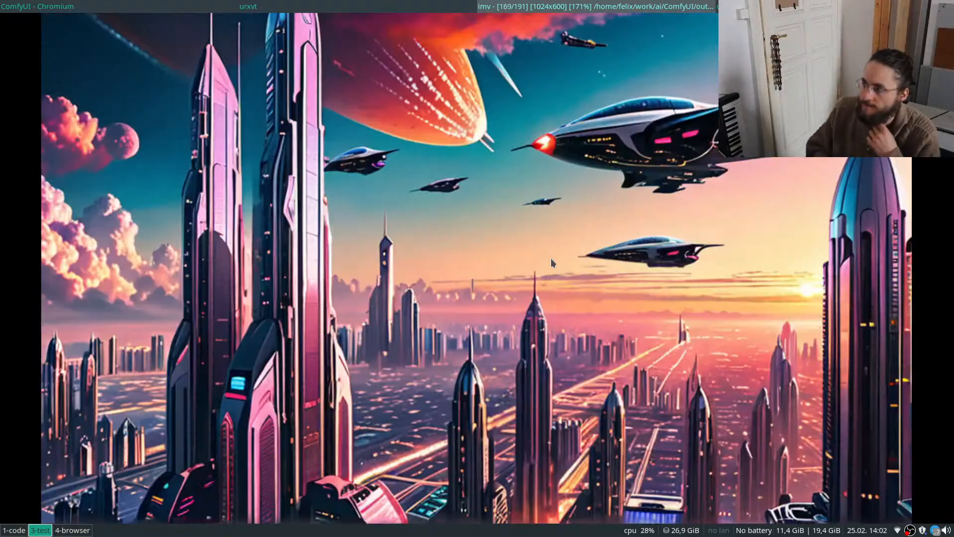
Page back through the saved first-frame images to the earlier square, purple-toned skyscraper scenes.
{"action": "key", "text": "Left"}
{"action": "key", "text": "Left"}
{"action": "key", "text": "Left"}
{"action": "key", "text": "Left"}
{"action": "key", "text": "Left"}
{"action": "key", "text": "Left"}
{"action": "key", "text": "Left"}
{"action": "key", "text": "Left"}
{"action": "key", "text": "Left"}
{"action": "key", "text": "Left"}
{"action": "key", "text": "Left"}
{"action": "key", "text": "Left"}
{"action": "key", "text": "Left"}
{"action": "key", "text": "Left"}
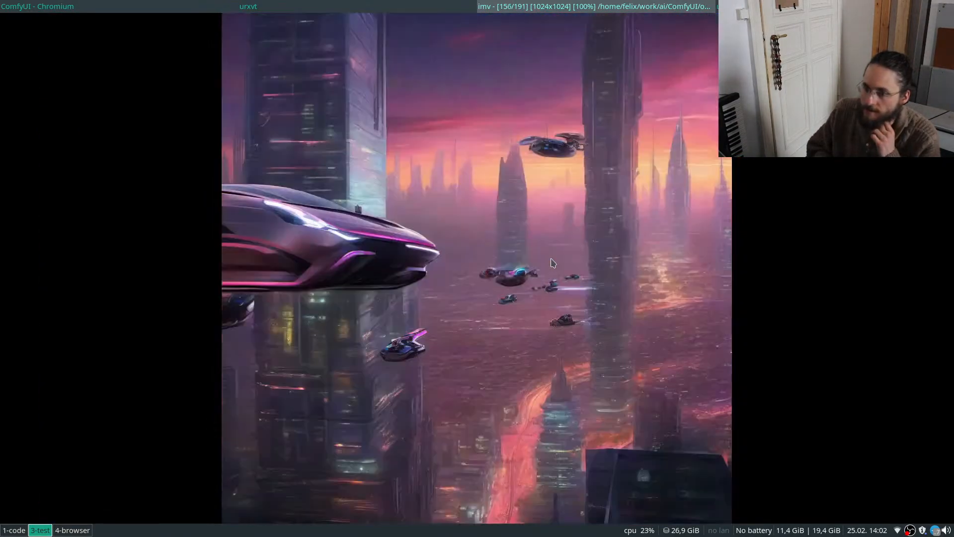
{"action": "key", "text": "Left"}
{"action": "key", "text": "Left"}
{"action": "key", "text": "Left"}
{"action": "key", "text": "Left"}
Compare the pink sunset city image with the small figure on a balcony against its neighbouring generations.
{"action": "key", "text": "Right"}
{"action": "key", "text": "Right"}
{"action": "key", "text": "Left"}
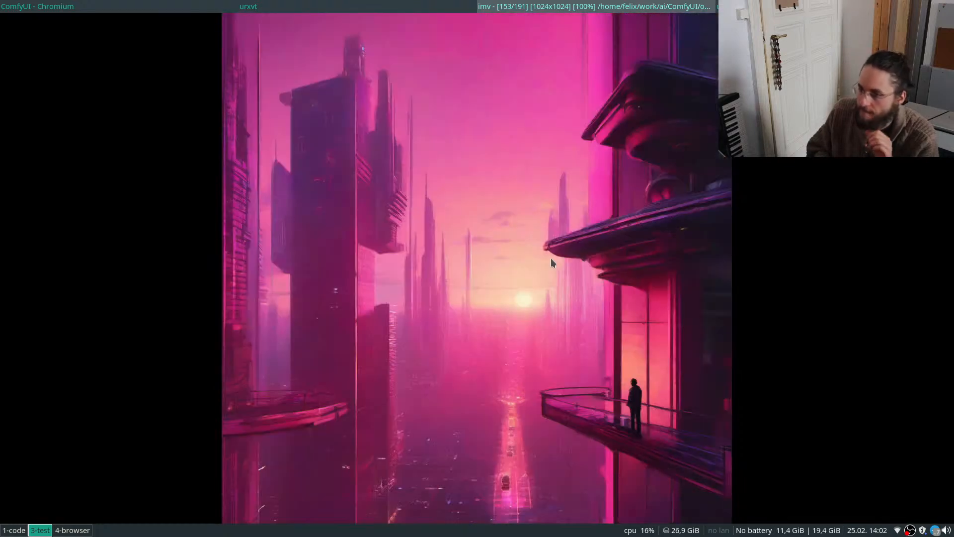
{"action": "key", "text": "Left"}
{"action": "key", "text": "Right"}
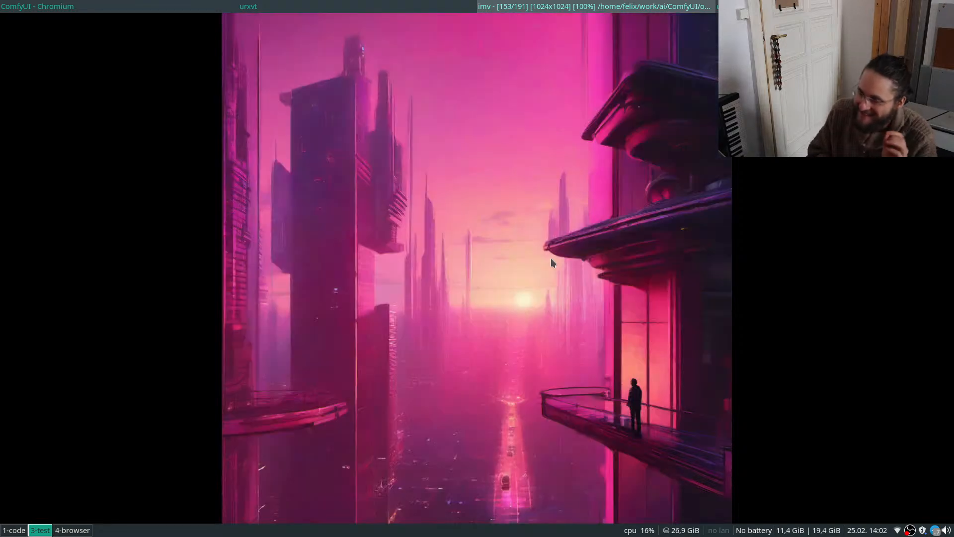
{"action": "key", "text": "Left"}
{"action": "key", "text": "Left"}
{"action": "key", "text": "Right"}
{"action": "key", "text": "Right"}
{"action": "key", "text": "Right"}
{"action": "key", "text": "Left"}
{"action": "key", "text": "Left"}
{"action": "key", "text": "Right"}
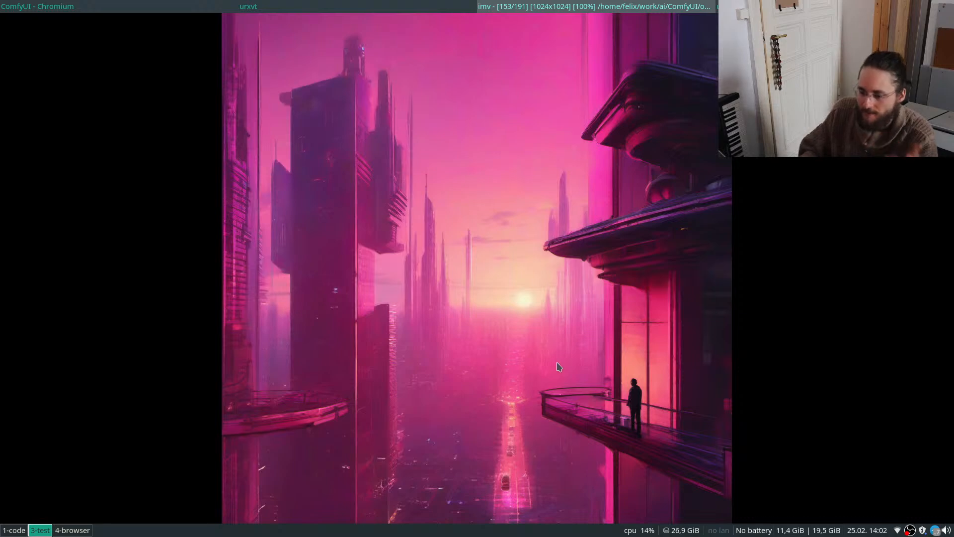
Page forward from the pink balcony scene through the other square images to the widescreen spacecraft images.
{"action": "key", "text": "Right"}
{"action": "key", "text": "Right"}
{"action": "key", "text": "Right"}
{"action": "key", "text": "Right"}
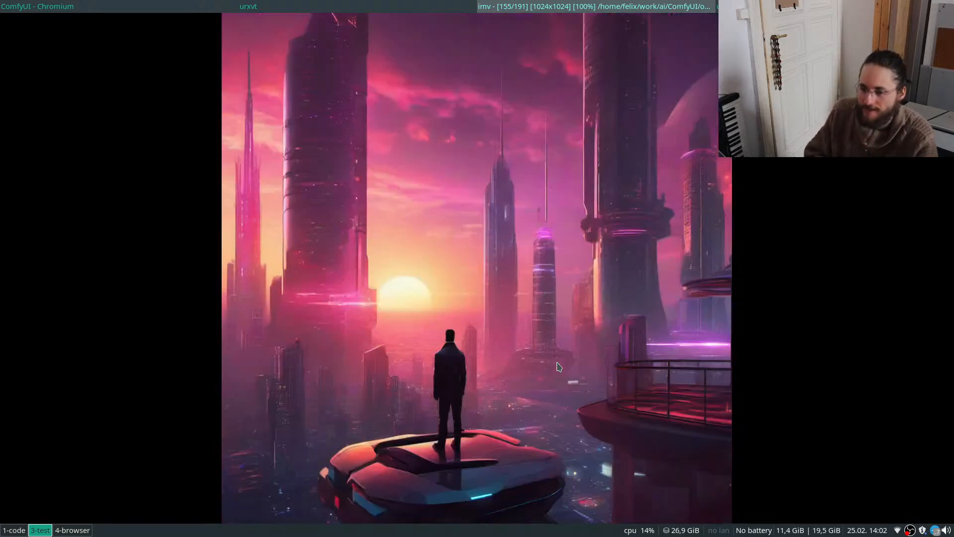
{"action": "key", "text": "Right"}
{"action": "key", "text": "Right"}
{"action": "key", "text": "Right"}
{"action": "key", "text": "Right"}
{"action": "key", "text": "Right"}
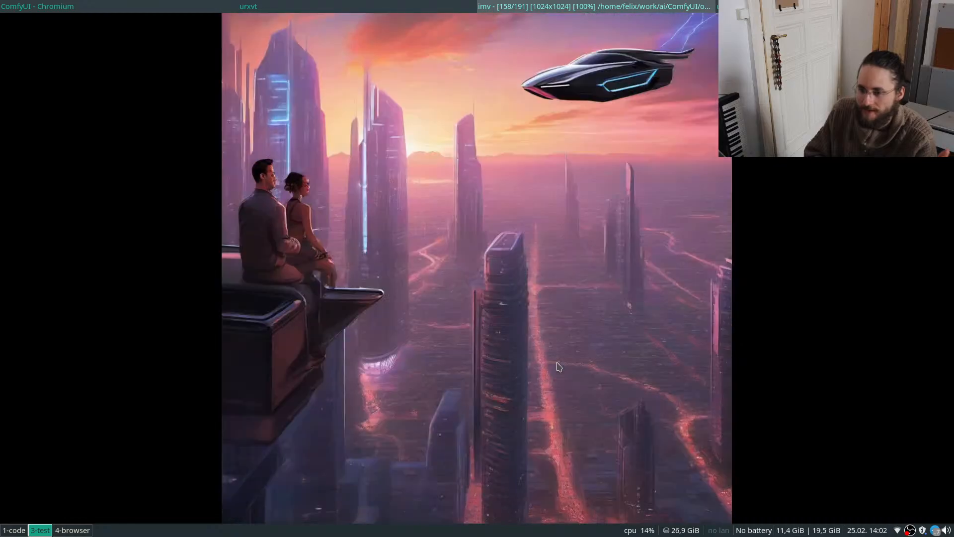
{"action": "key", "text": "Right"}
{"action": "key", "text": "Right"}
{"action": "key", "text": "Right"}
{"action": "key", "text": "Right"}
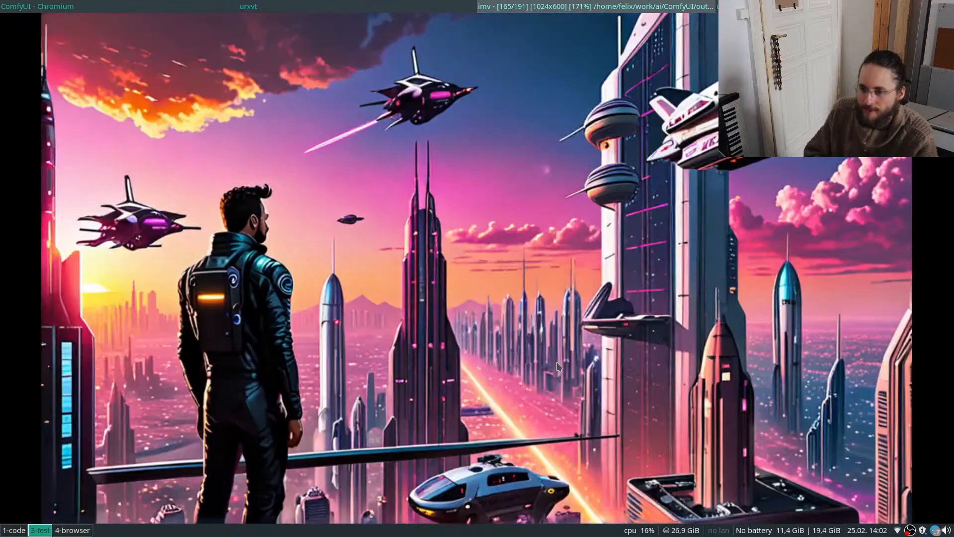
Compare the neighbouring variants of the man at a balcony railing overlooking rocket-shaped towers.
{"action": "key", "text": "Left"}
{"action": "key", "text": "Left"}
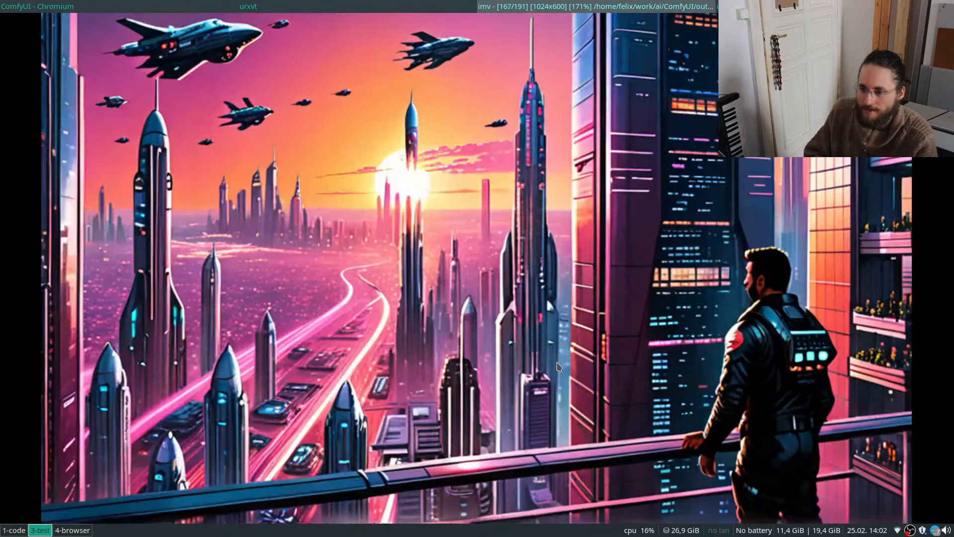
{"action": "key", "text": "Left"}
{"action": "key", "text": "Right"}
{"action": "key", "text": "Right"}
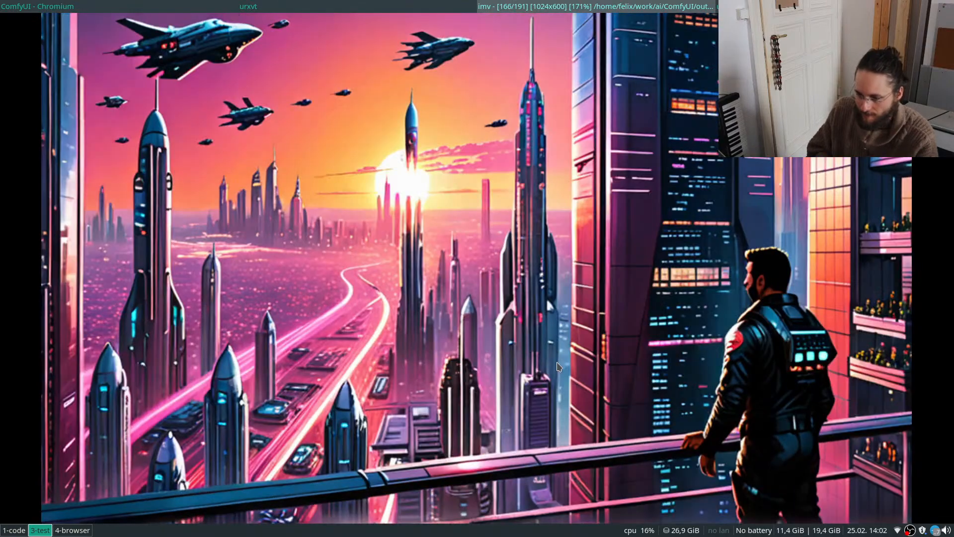
{"action": "key", "text": "Left"}
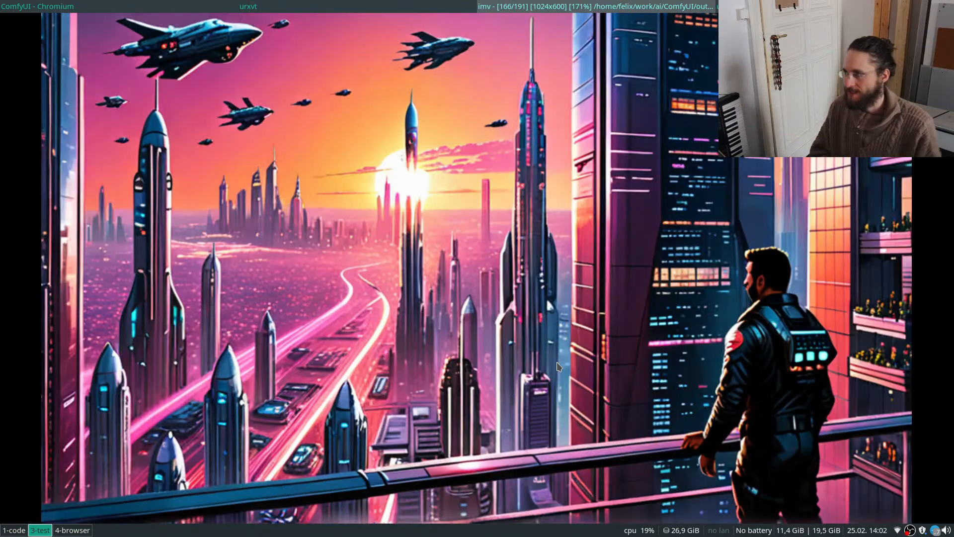
{"action": "key", "text": "Right"}
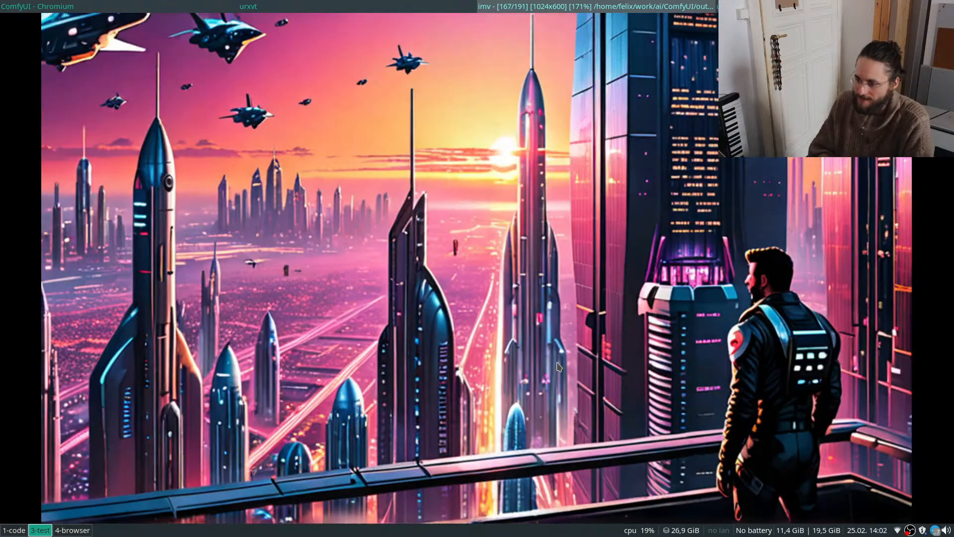
Page forward through the widescreen city images to the one with a man in a suit on a rooftop terrace.
{"action": "key", "text": "Right"}
{"action": "key", "text": "Right"}
{"action": "key", "text": "Right"}
{"action": "key", "text": "Right"}
{"action": "key", "text": "Right"}
{"action": "key", "text": "Right"}
{"action": "key", "text": "Right"}
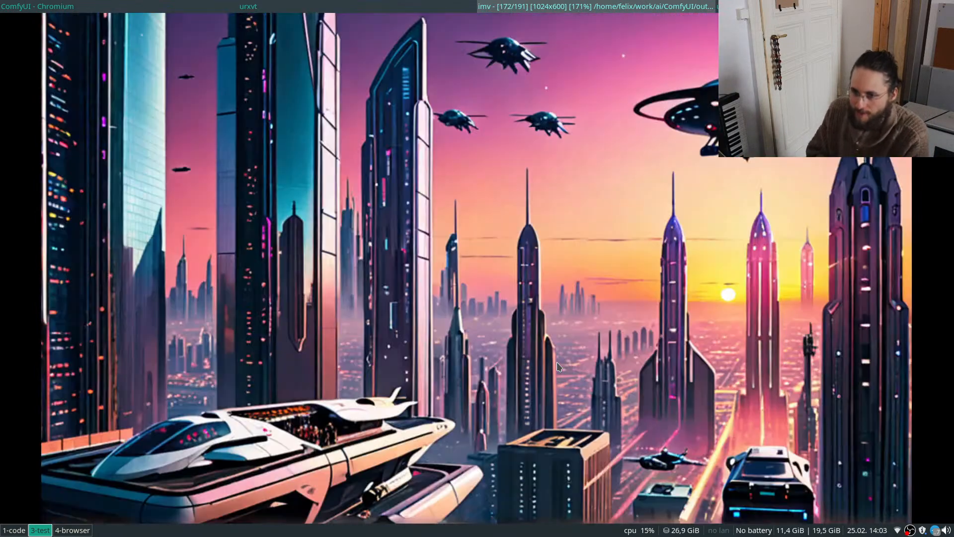
{"action": "key", "text": "Right"}
{"action": "key", "text": "Right"}
{"action": "key", "text": "Right"}
{"action": "key", "text": "Right"}
{"action": "key", "text": "Right"}
{"action": "key", "text": "Right"}
{"action": "key", "text": "Right"}
{"action": "key", "text": "Right"}
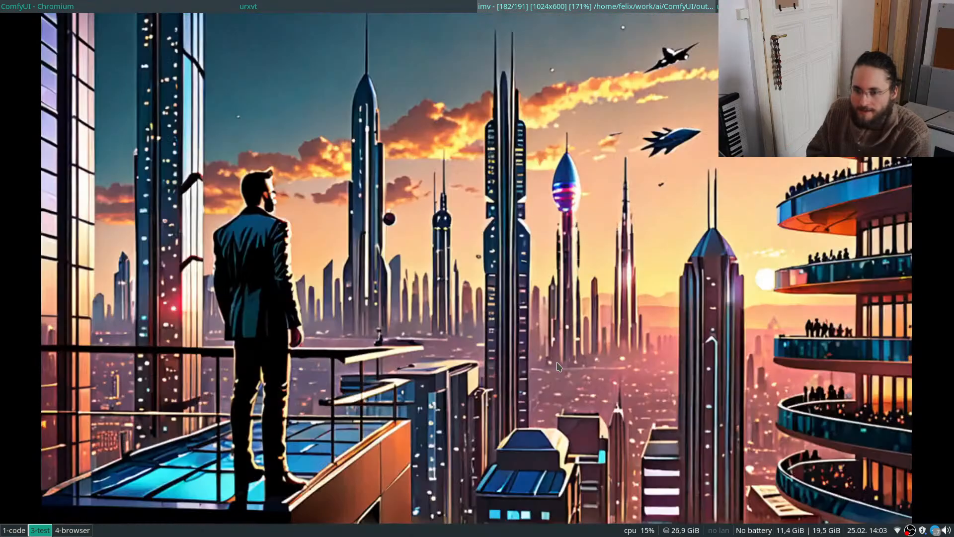
Review the newest solarpunk first frames through to the last image, showing a man at a railing with a large spacecraft.
{"action": "key", "text": "Right"}
{"action": "key", "text": "Right"}
{"action": "key", "text": "Right"}
{"action": "key", "text": "Right"}
{"action": "key", "text": "Right"}
{"action": "key", "text": "Right"}
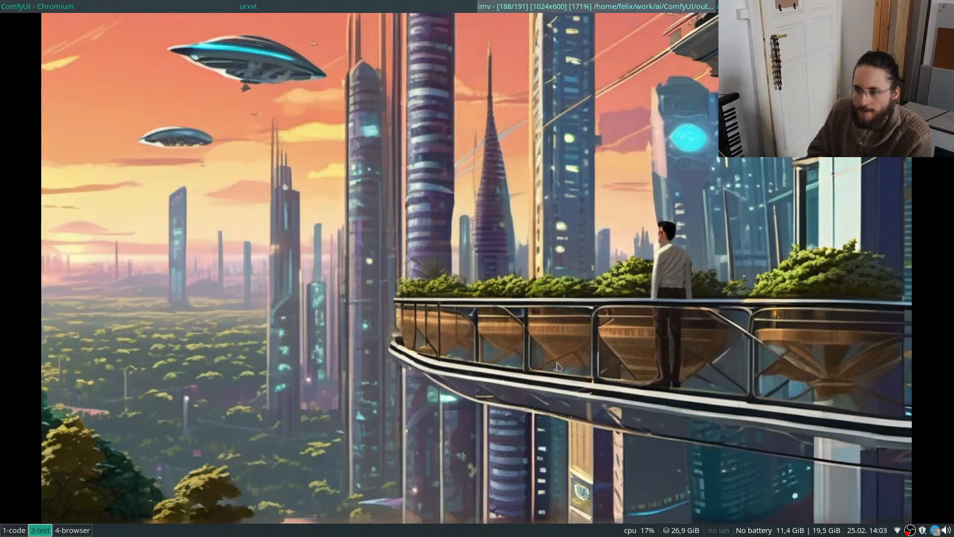
{"action": "key", "text": "Right"}
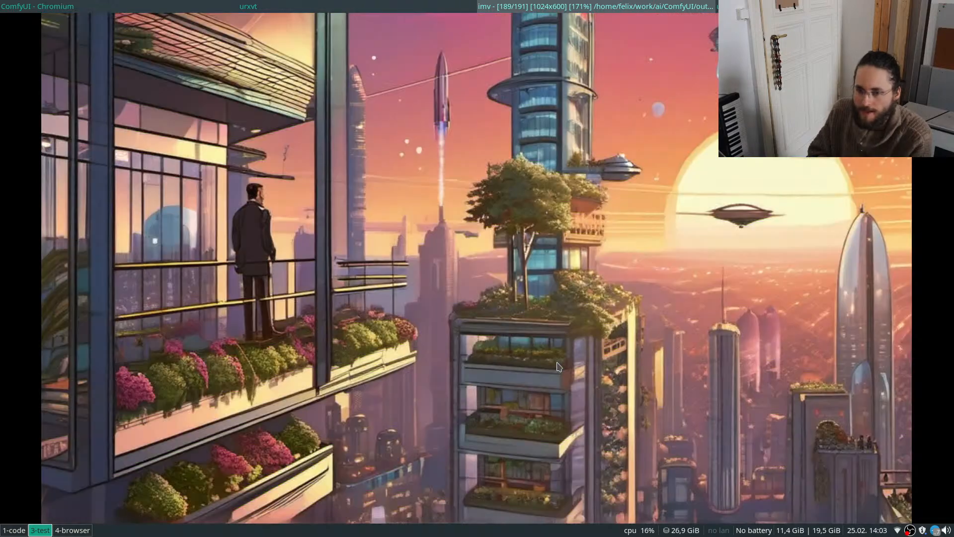
{"action": "key", "text": "Right"}
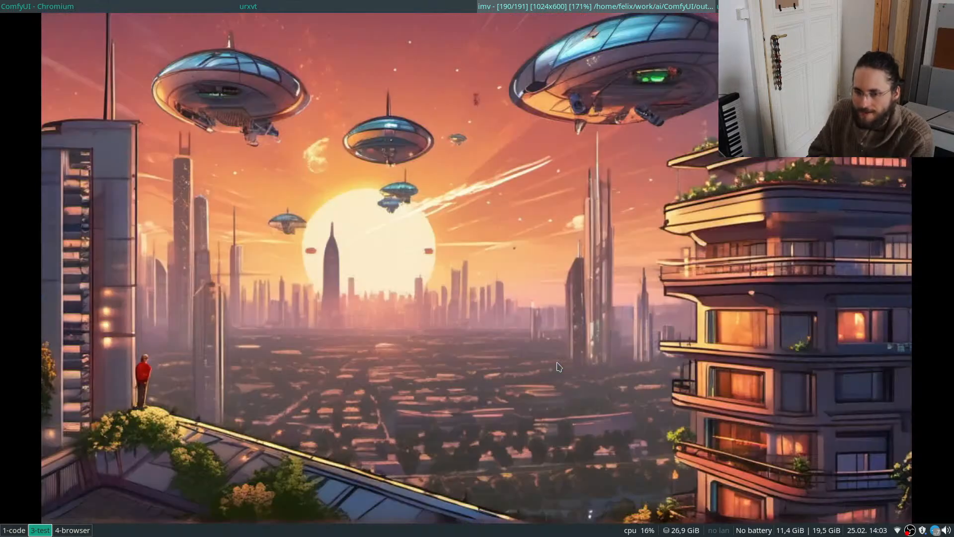
{"action": "key", "text": "Right"}
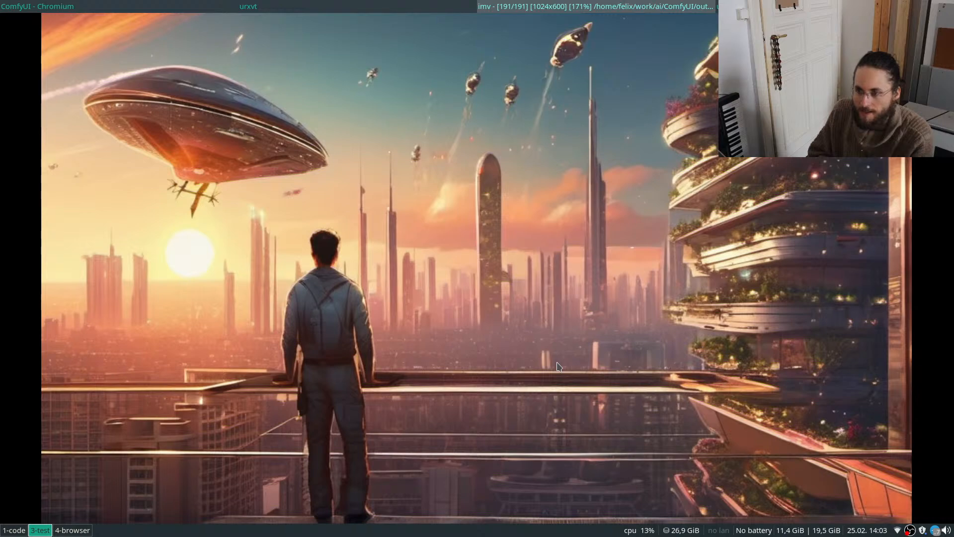
{"action": "key", "text": "Left"}
{"action": "key", "text": "Right"}
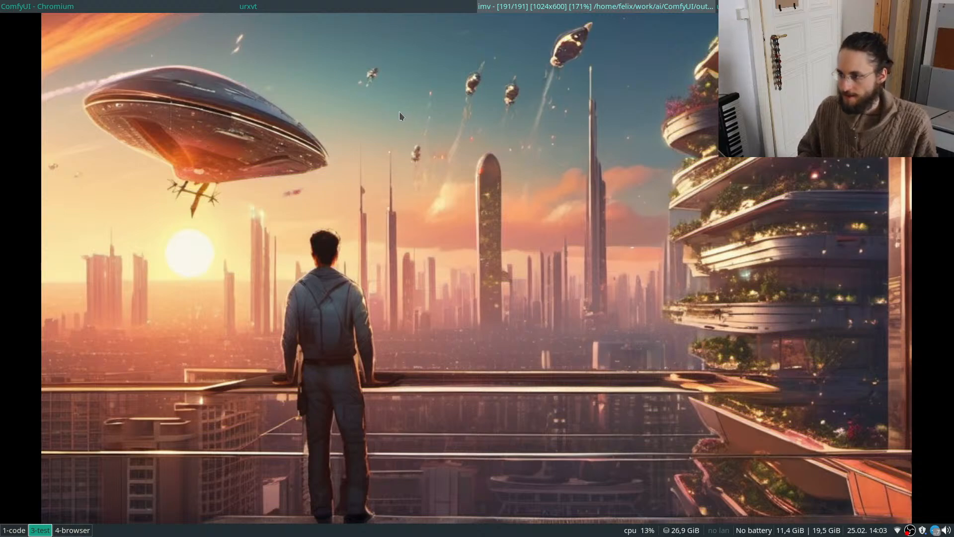
{"action": "key", "text": "super+Left"}
{"action": "key", "text": "super+Left"}
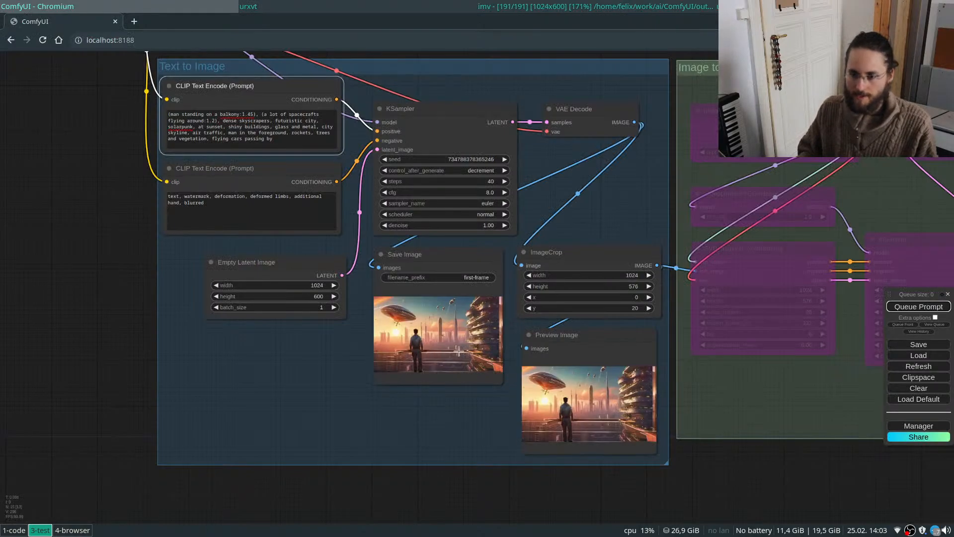
{"action": "scroll", "coordinate": [221, 350], "scroll_direction": "down", "scroll_amount": 4}
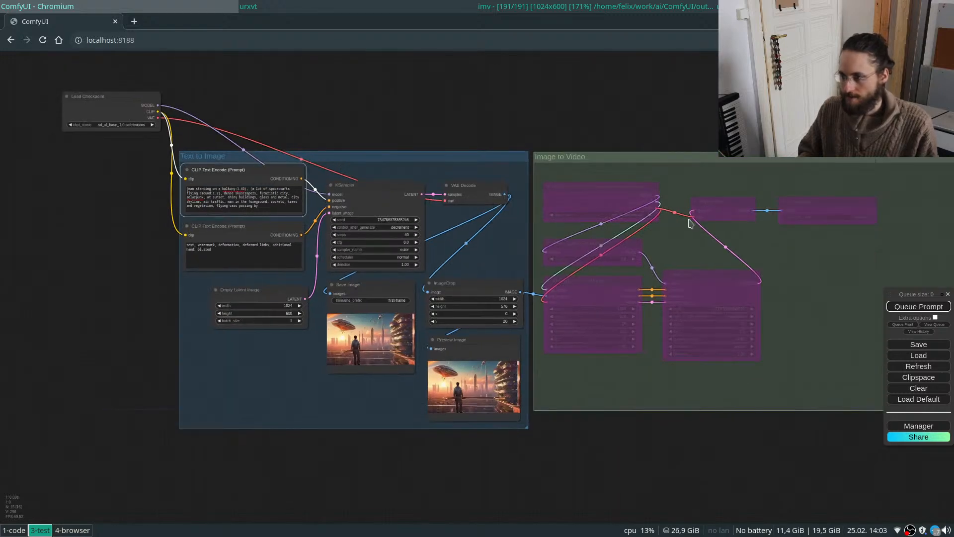
{"action": "scroll", "coordinate": [749, 189], "scroll_direction": "up", "scroll_amount": 6}
{"action": "scroll", "coordinate": [425, 153], "scroll_direction": "down", "scroll_amount": 3}
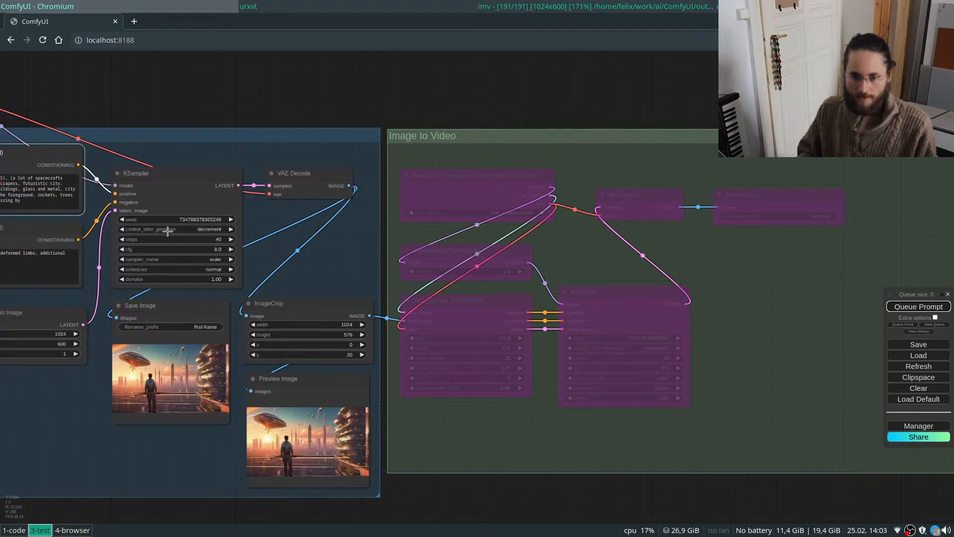
{"action": "left_click", "coordinate": [231, 219]}
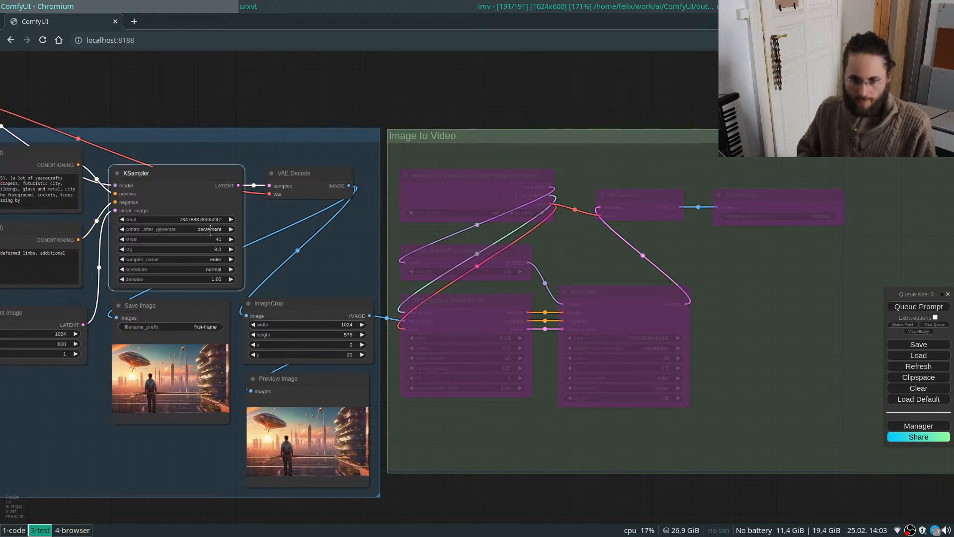
{"action": "right_click", "coordinate": [214, 229]}
{"action": "left_click", "coordinate": [161, 222]}
{"action": "left_click", "coordinate": [167, 229]}
{"action": "left_click", "coordinate": [177, 231]}
{"action": "left_click", "coordinate": [298, 259]}
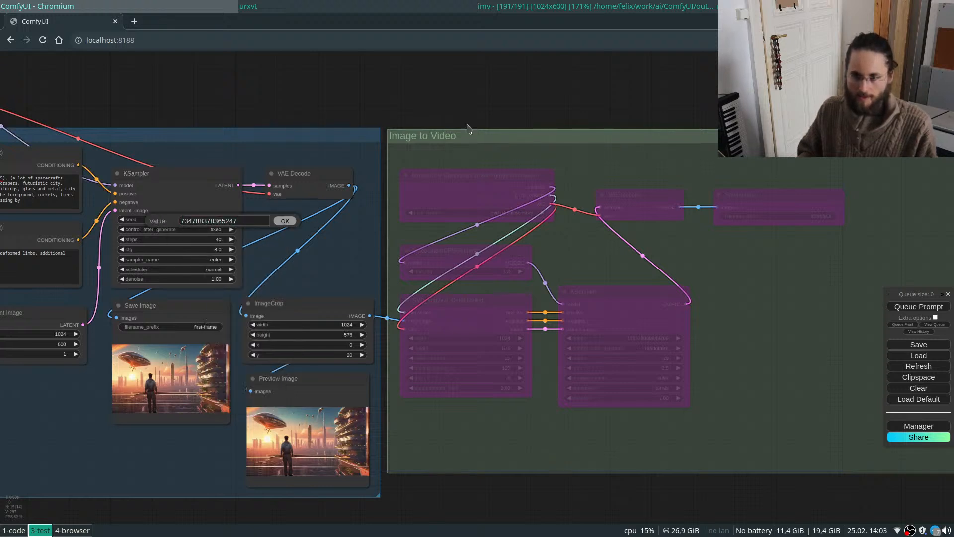
Set the Image to Video group's nodes to Always and queue the prompt.
{"action": "right_click", "coordinate": [459, 137]}
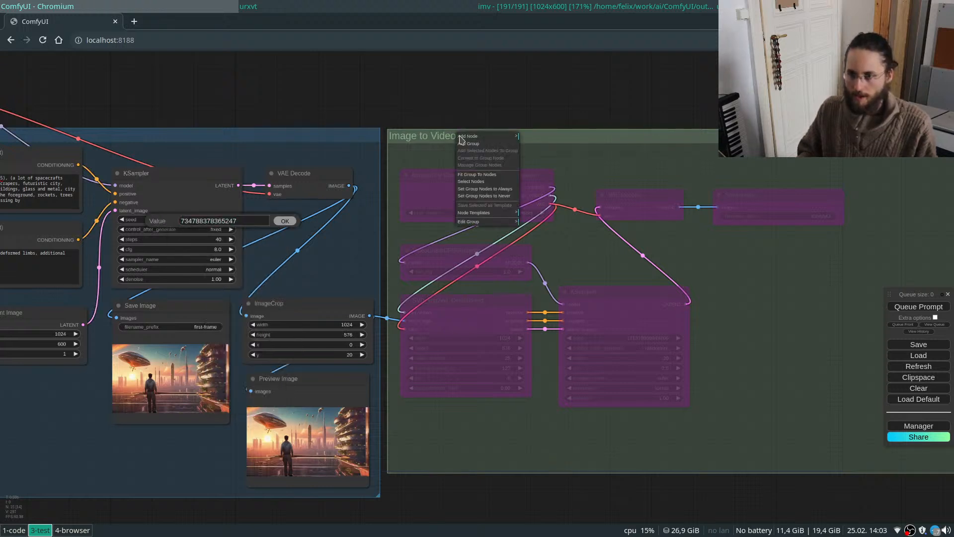
{"action": "left_click", "coordinate": [485, 189]}
{"action": "scroll", "coordinate": [677, 351], "scroll_direction": "down", "scroll_amount": 4}
{"action": "left_click", "coordinate": [899, 308]}
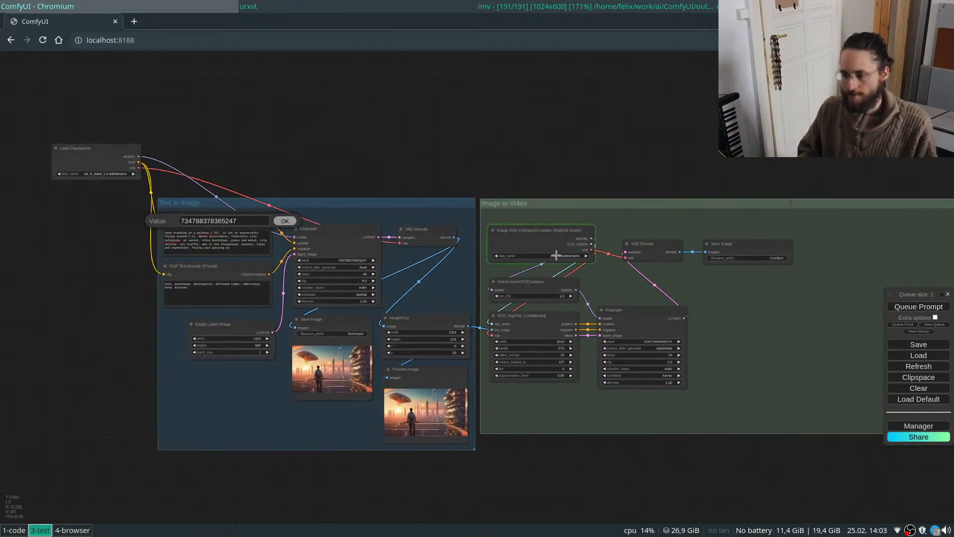
Examine the chosen first frame closely in the Save Image and Preview Image nodes and dismiss the leftover seed value box.
{"action": "scroll", "coordinate": [415, 432], "scroll_direction": "up", "scroll_amount": 3}
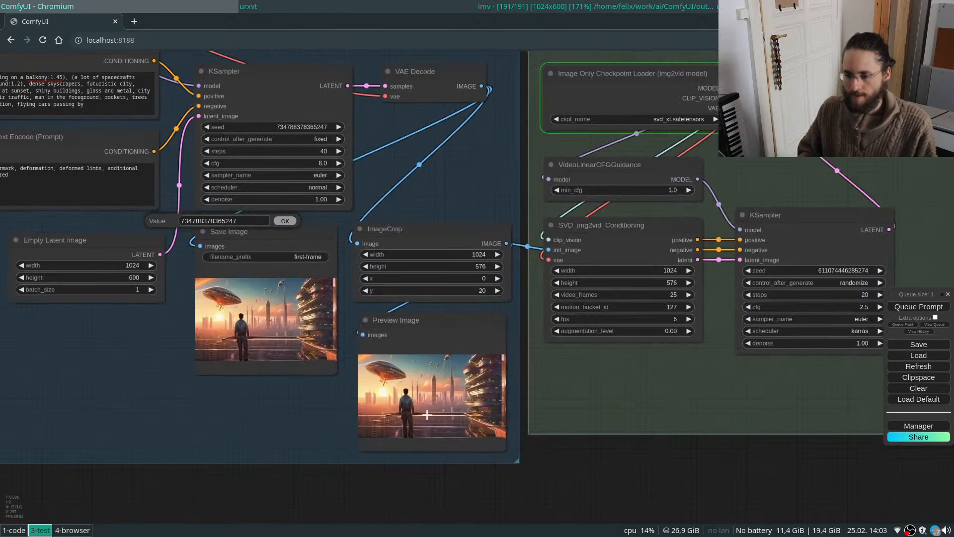
{"action": "scroll", "coordinate": [451, 426], "scroll_direction": "up", "scroll_amount": 5}
{"action": "scroll", "coordinate": [451, 400], "scroll_direction": "down", "scroll_amount": 2}
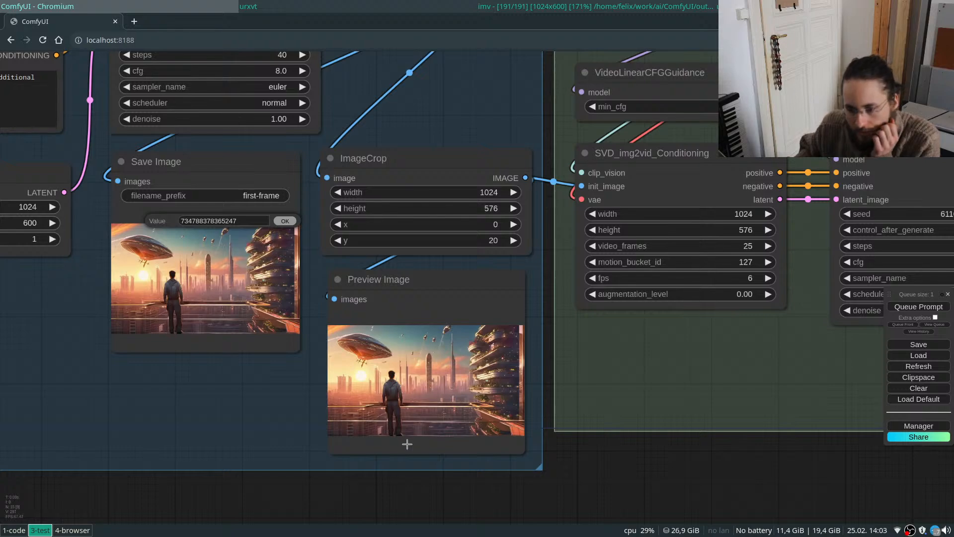
{"action": "scroll", "coordinate": [404, 443], "scroll_direction": "up", "scroll_amount": 10}
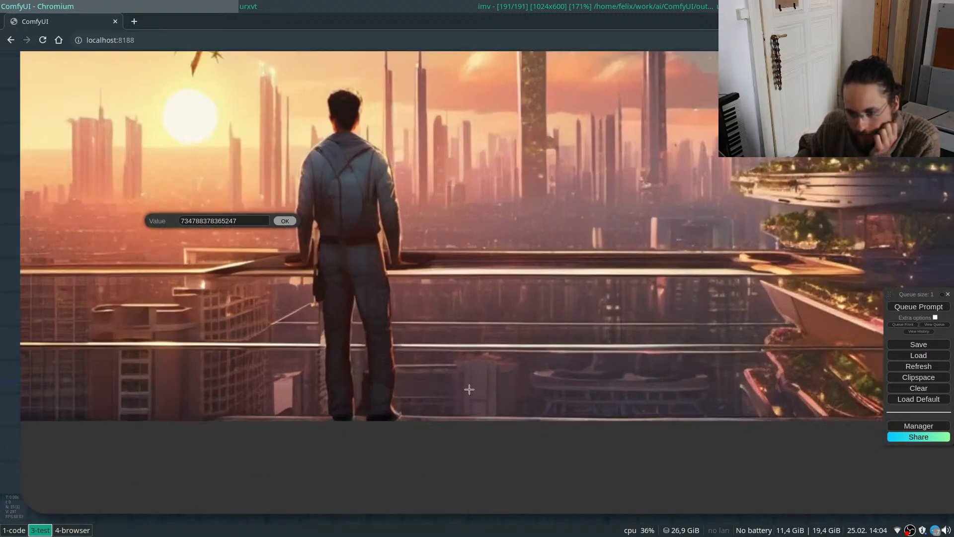
{"action": "scroll", "coordinate": [654, 408], "scroll_direction": "down", "scroll_amount": 3}
{"action": "scroll", "coordinate": [654, 408], "scroll_direction": "down", "scroll_amount": 10}
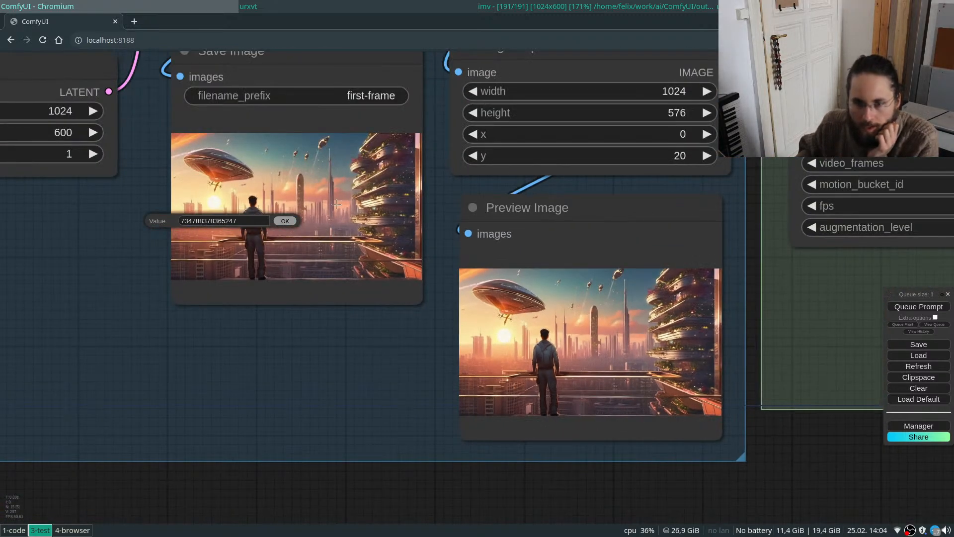
{"action": "scroll", "coordinate": [252, 198], "scroll_direction": "up", "scroll_amount": 5}
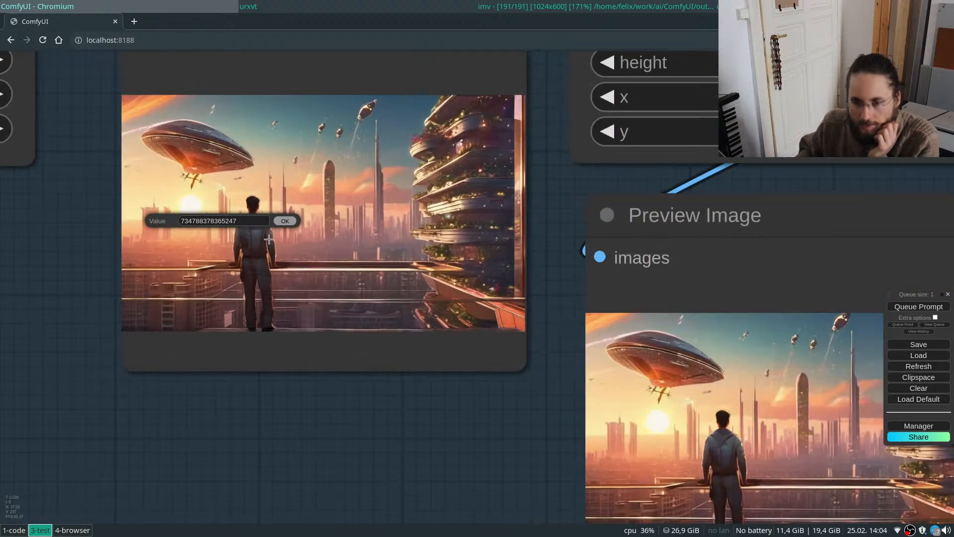
{"action": "left_click", "coordinate": [258, 281]}
{"action": "scroll", "coordinate": [288, 374], "scroll_direction": "down", "scroll_amount": 2}
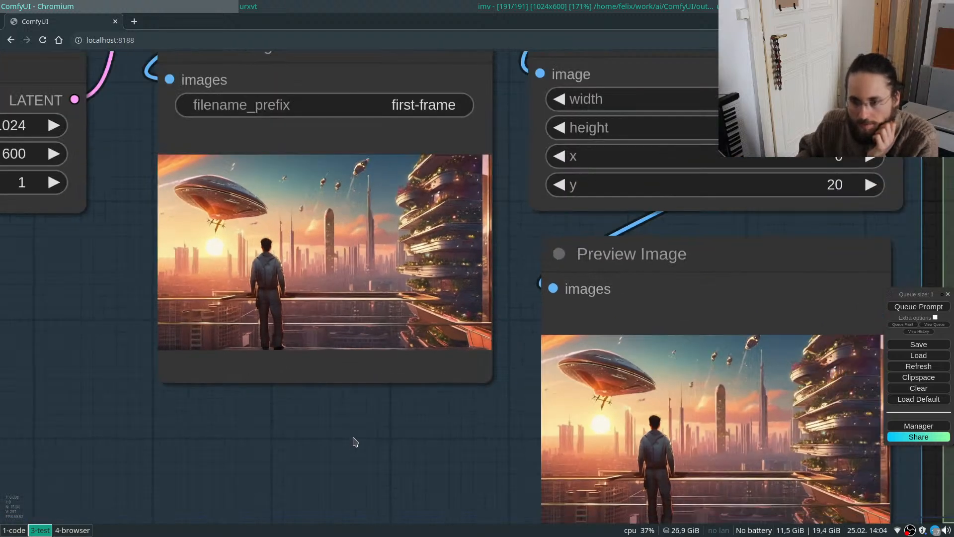
{"action": "scroll", "coordinate": [155, 155], "scroll_direction": "down", "scroll_amount": 2}
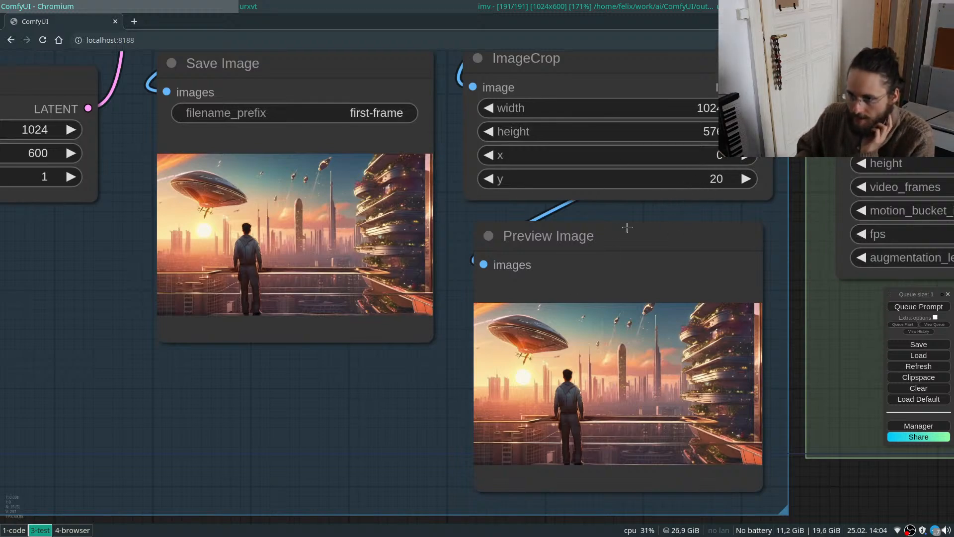
Follow the queued run through the Image to Video nodes, up to the SVD_img2vid_Conditioning node.
{"action": "scroll", "coordinate": [303, 447], "scroll_direction": "down", "scroll_amount": 5}
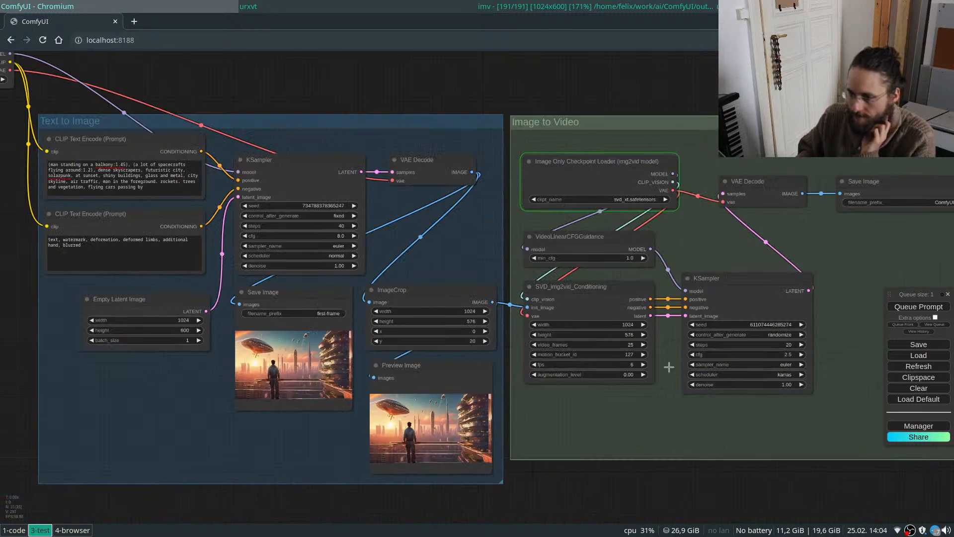
{"action": "scroll", "coordinate": [706, 338], "scroll_direction": "down", "scroll_amount": 5}
{"action": "scroll", "coordinate": [713, 215], "scroll_direction": "up", "scroll_amount": 5}
{"action": "scroll", "coordinate": [391, 295], "scroll_direction": "down", "scroll_amount": 5}
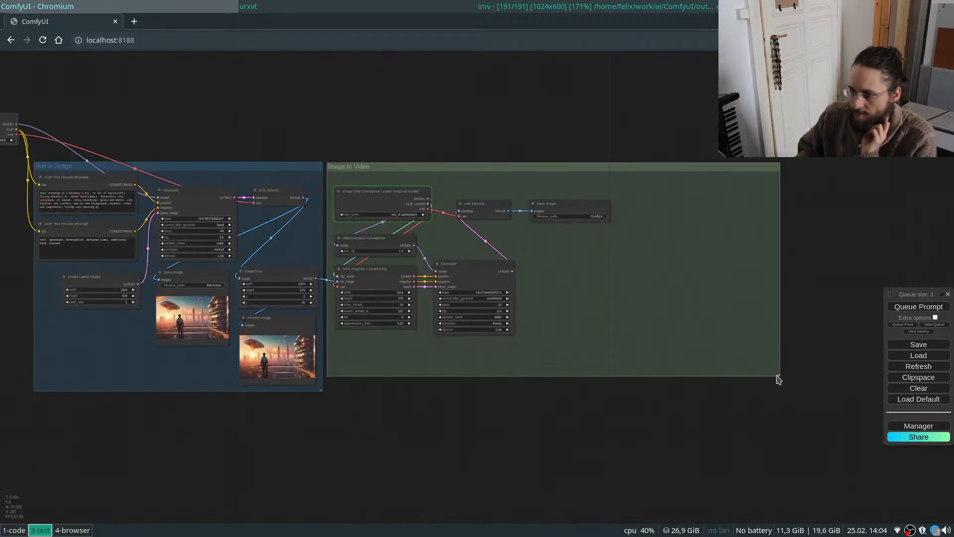
{"action": "left_click_drag", "start_coordinate": [781, 382], "coordinate": [744, 382]}
{"action": "scroll", "coordinate": [744, 394], "scroll_direction": "up", "scroll_amount": 5}
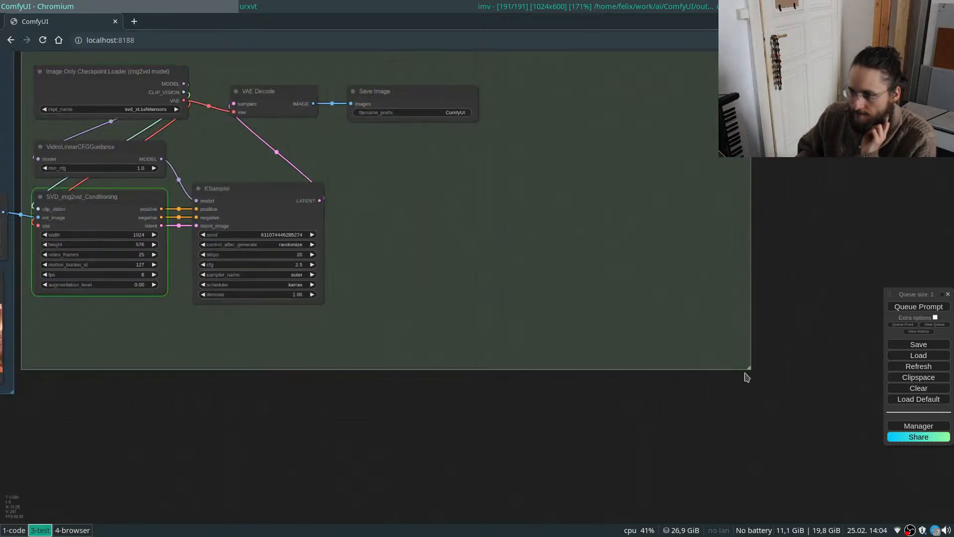
{"action": "double_click", "coordinate": [751, 378]}
{"action": "scroll", "coordinate": [795, 407], "scroll_direction": "down", "scroll_amount": 3}
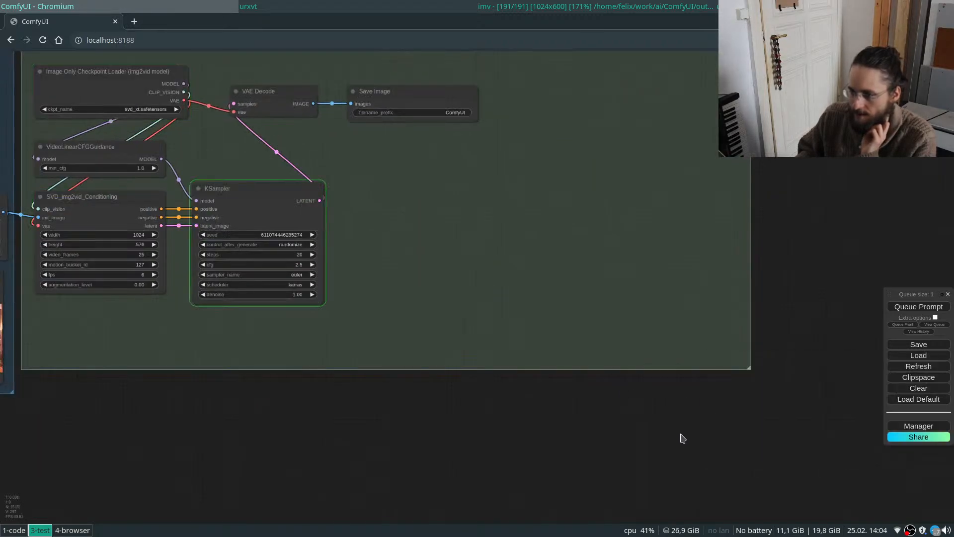
{"action": "scroll", "coordinate": [749, 442], "scroll_direction": "down", "scroll_amount": 4}
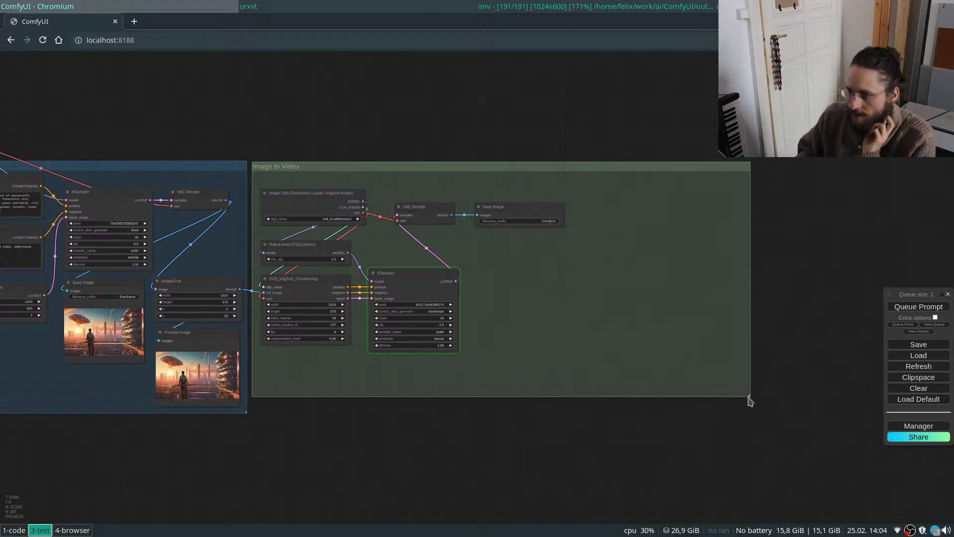
{"action": "scroll", "coordinate": [638, 311], "scroll_direction": "down", "scroll_amount": 5}
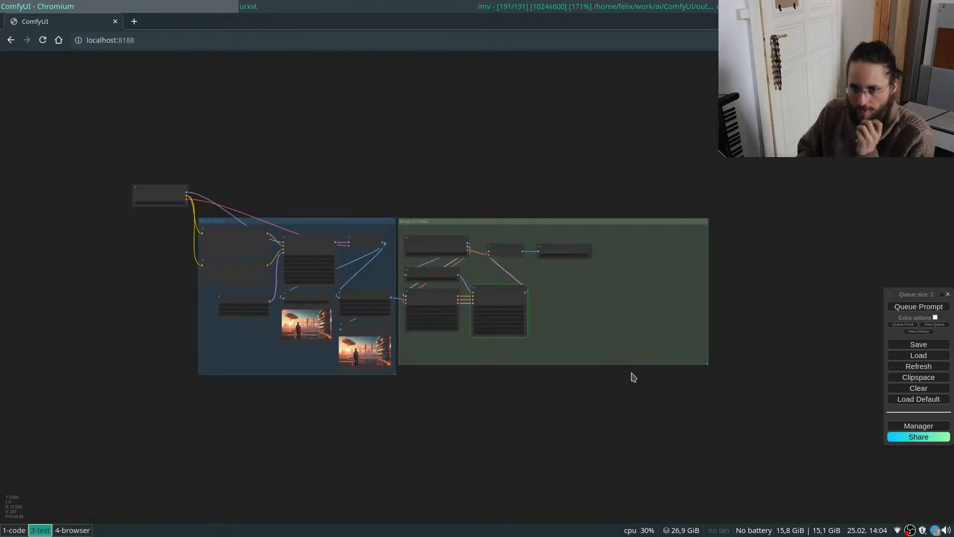
{"action": "scroll", "coordinate": [317, 119], "scroll_direction": "up", "scroll_amount": 5}
{"action": "scroll", "coordinate": [391, 178], "scroll_direction": "down", "scroll_amount": 3}
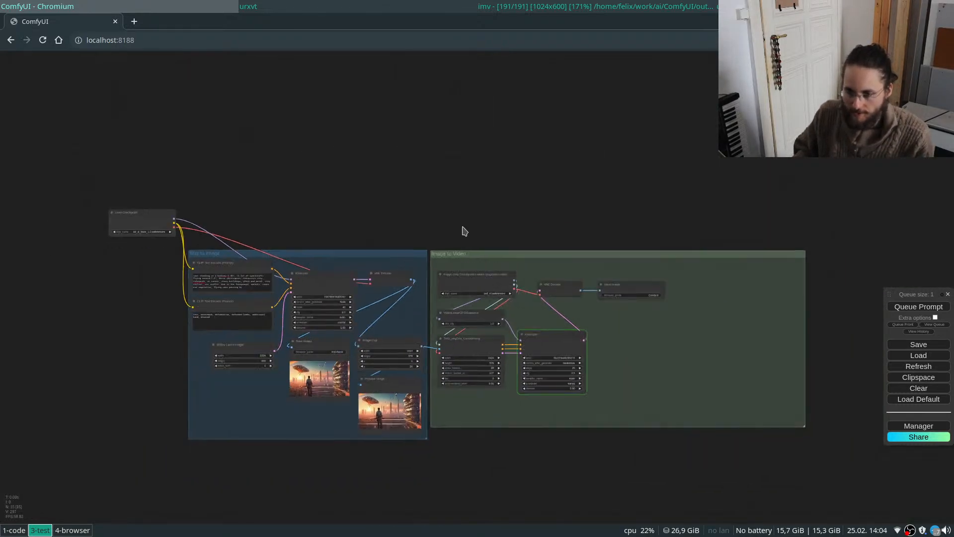
{"action": "scroll", "coordinate": [462, 230], "scroll_direction": "up", "scroll_amount": 4}
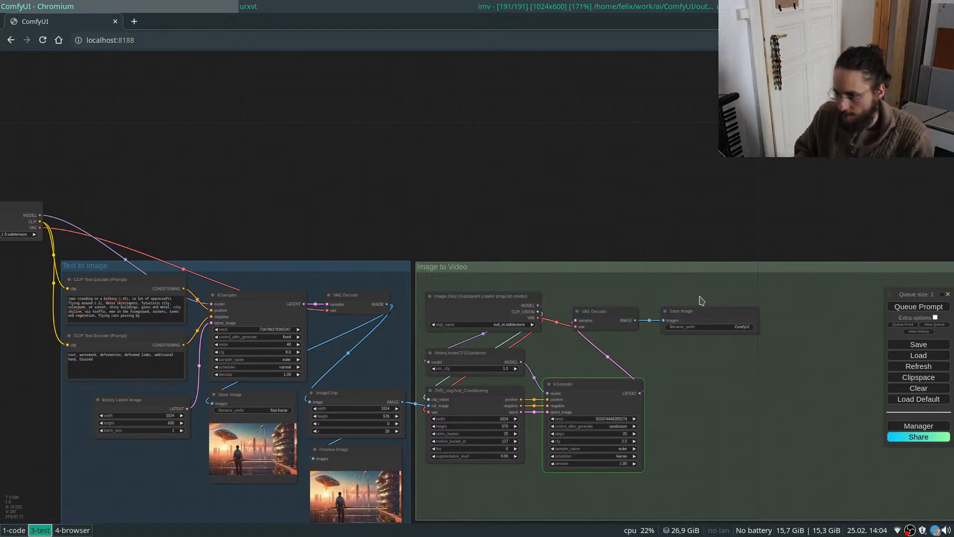
Select the nodes in the Image to Video group, nudge them slightly upward inside the group, and try to undo the move.
{"action": "left_click_drag", "start_coordinate": [584, 409], "coordinate": [486, 458]}
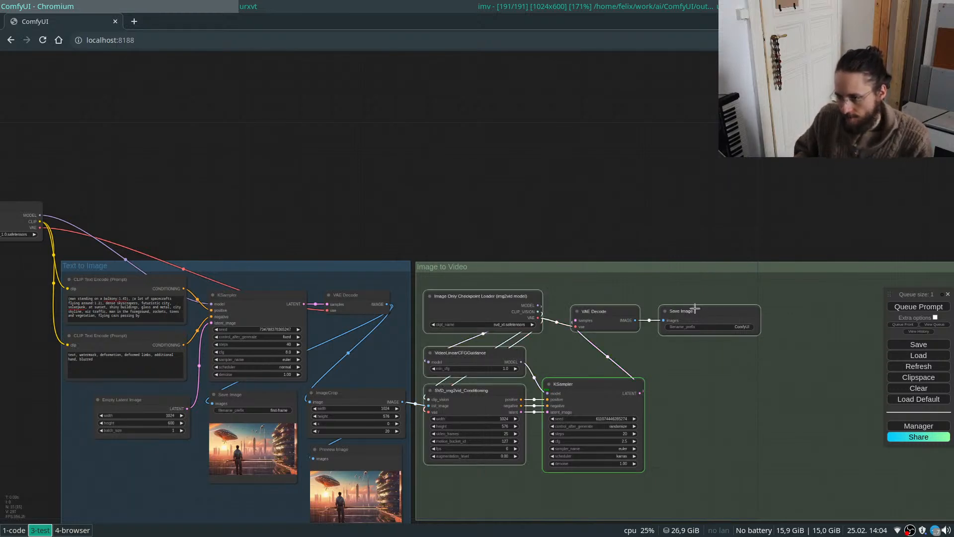
{"action": "left_click_drag", "start_coordinate": [694, 306], "coordinate": [696, 305]}
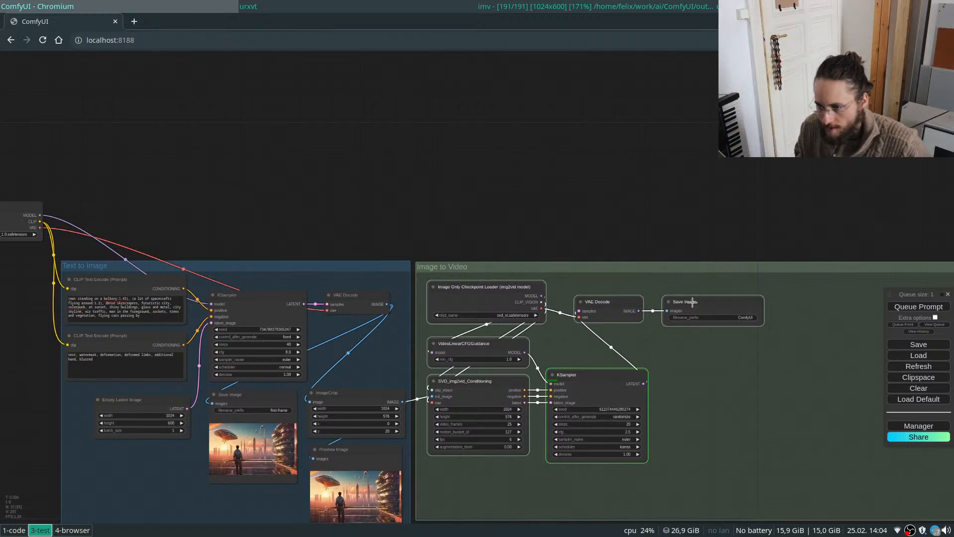
{"action": "key", "text": "ctrl+z"}
{"action": "key", "text": "ctrl+z"}
{"action": "key", "text": "ctrl+z"}
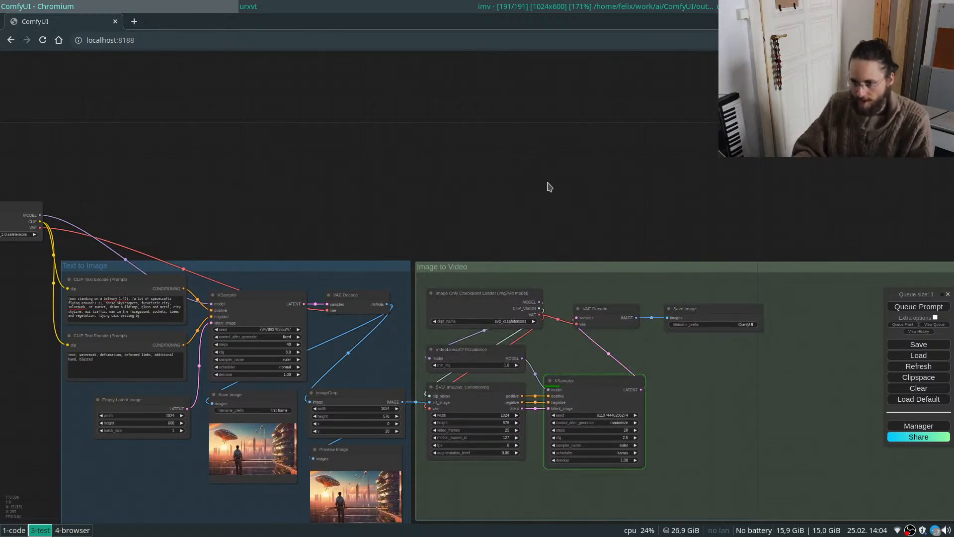
{"action": "key", "text": "ctrl+z"}
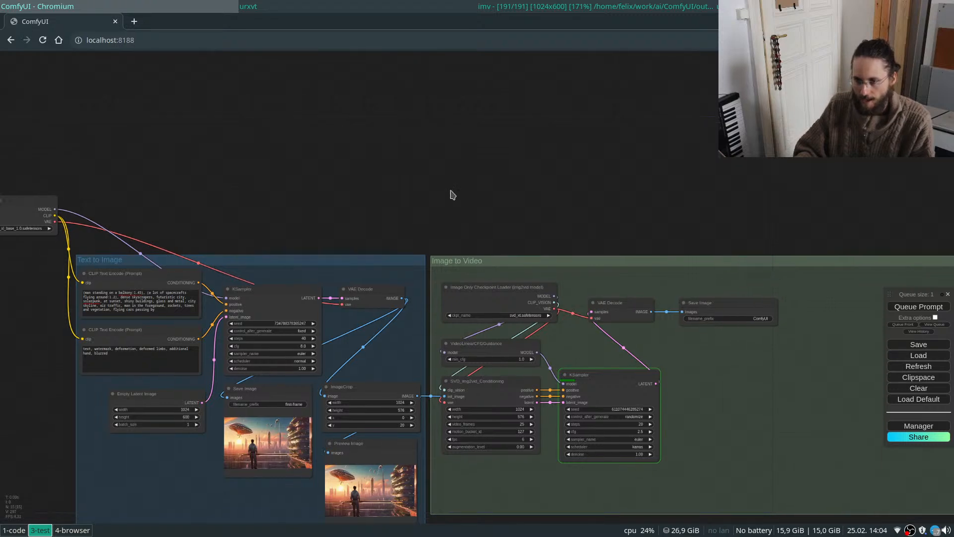
{"action": "key", "text": "ctrl+z"}
{"action": "key", "text": "ctrl+z"}
{"action": "key", "text": "ctrl+z"}
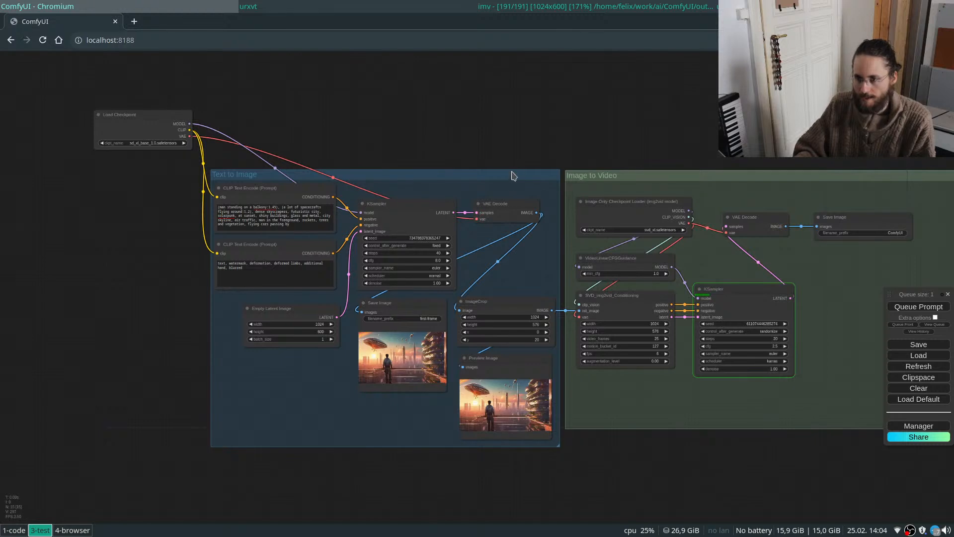
{"action": "right_click", "coordinate": [501, 142]}
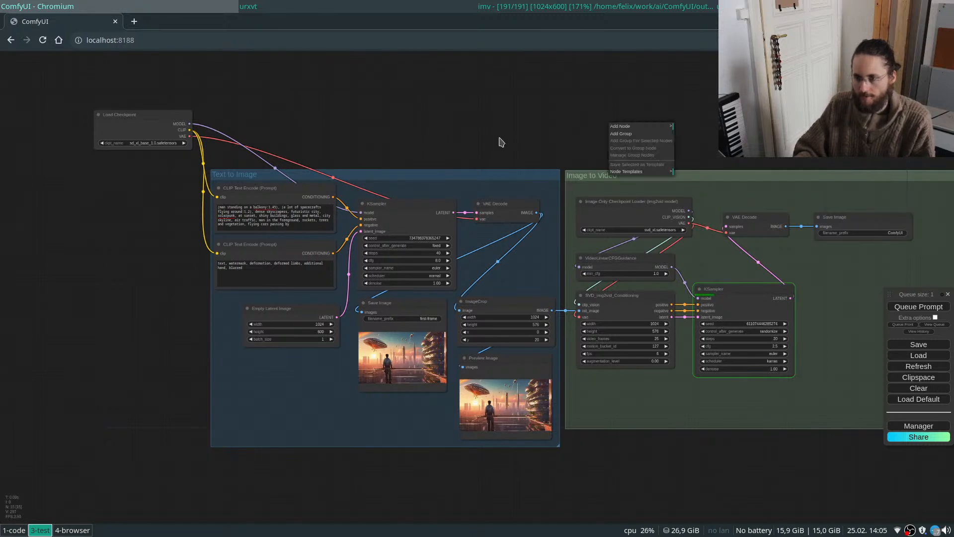
{"action": "left_click", "coordinate": [470, 142]}
{"action": "left_click_drag", "start_coordinate": [335, 298], "coordinate": [27, 521]}
{"action": "left_click_drag", "start_coordinate": [411, 245], "coordinate": [625, 156]}
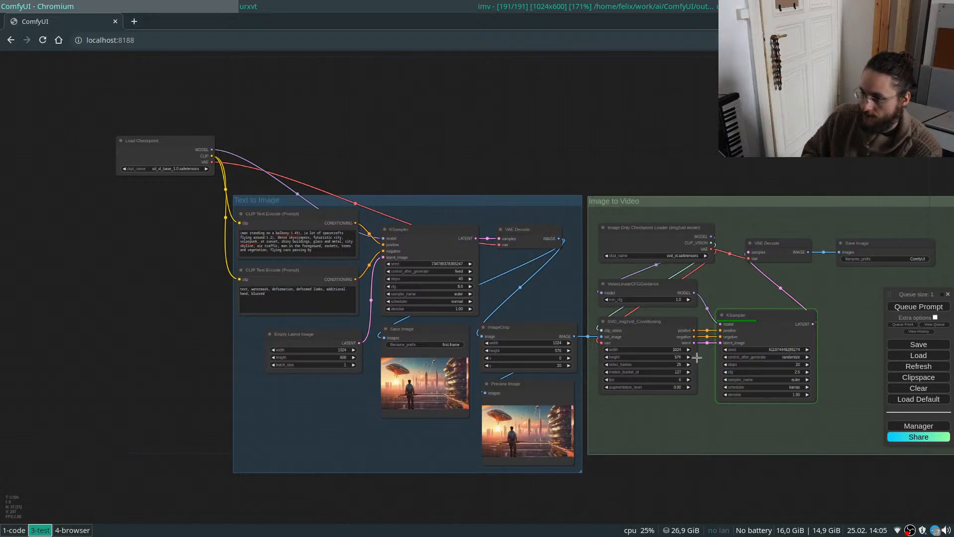
Follow the queued run through the Image to Video group's KSampler, VAE Decode and Save Image nodes.
{"action": "scroll", "coordinate": [697, 358], "scroll_direction": "up", "scroll_amount": 5}
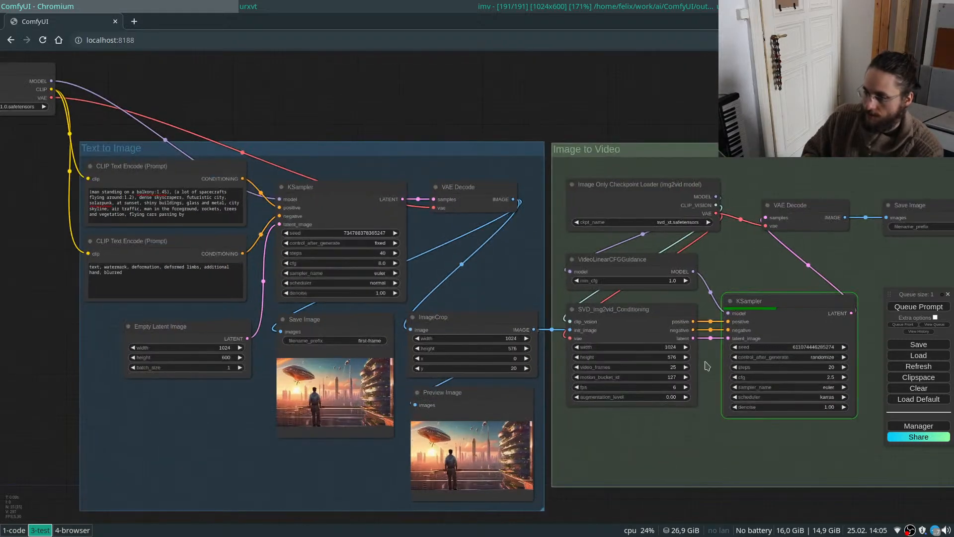
{"action": "scroll", "coordinate": [707, 365], "scroll_direction": "up", "scroll_amount": 3}
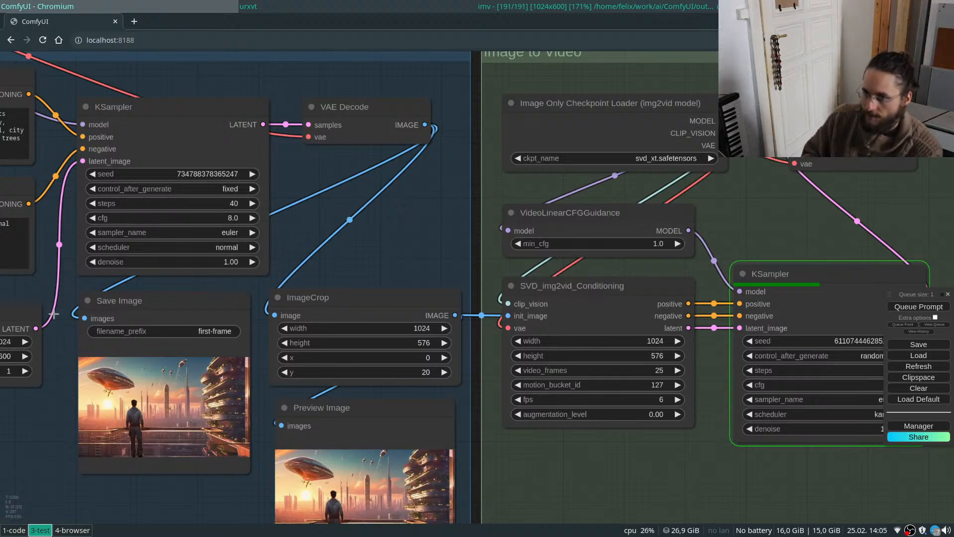
{"action": "scroll", "coordinate": [38, 313], "scroll_direction": "down", "scroll_amount": 2}
{"action": "scroll", "coordinate": [39, 313], "scroll_direction": "down", "scroll_amount": 2}
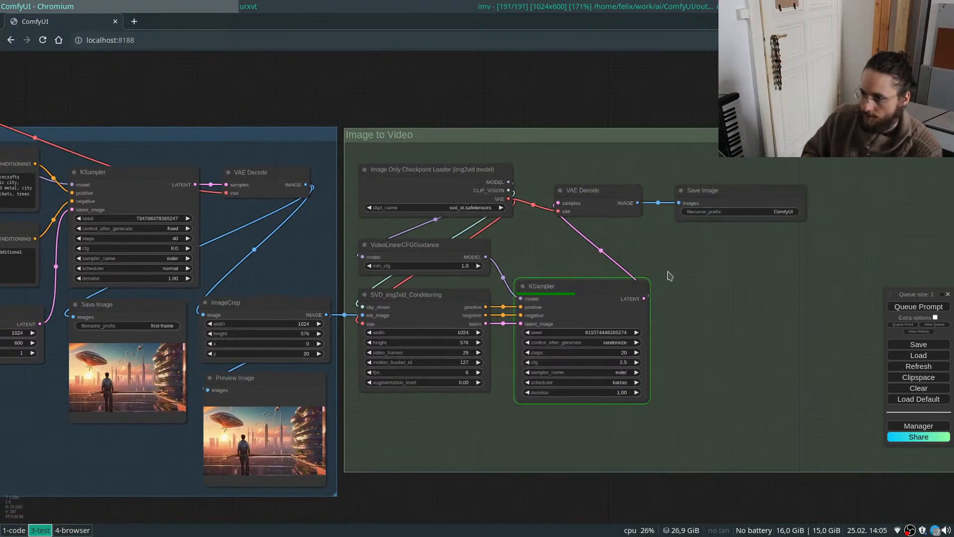
{"action": "scroll", "coordinate": [695, 279], "scroll_direction": "up", "scroll_amount": 2}
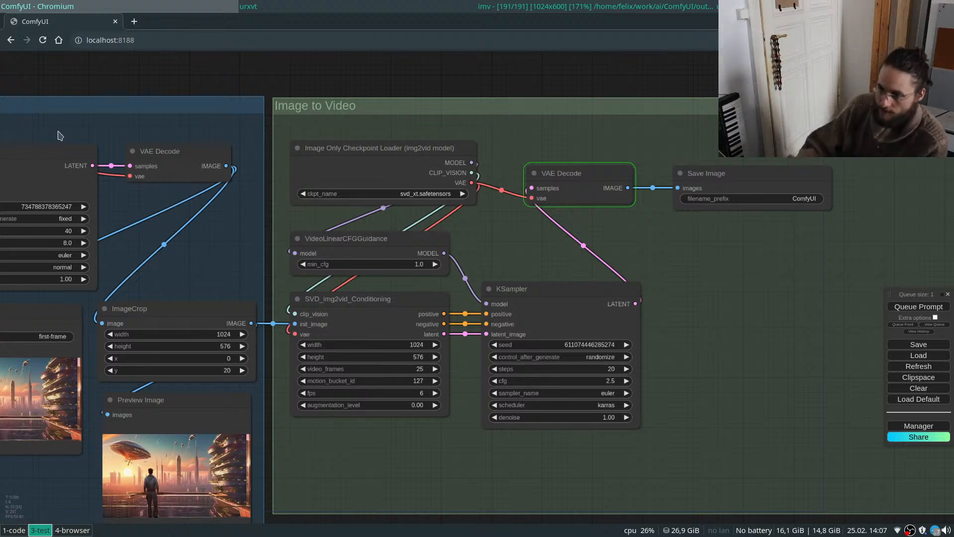
{"action": "scroll", "coordinate": [59, 136], "scroll_direction": "down", "scroll_amount": 4}
{"action": "scroll", "coordinate": [666, 209], "scroll_direction": "up", "scroll_amount": 5}
{"action": "scroll", "coordinate": [435, 213], "scroll_direction": "down", "scroll_amount": 4}
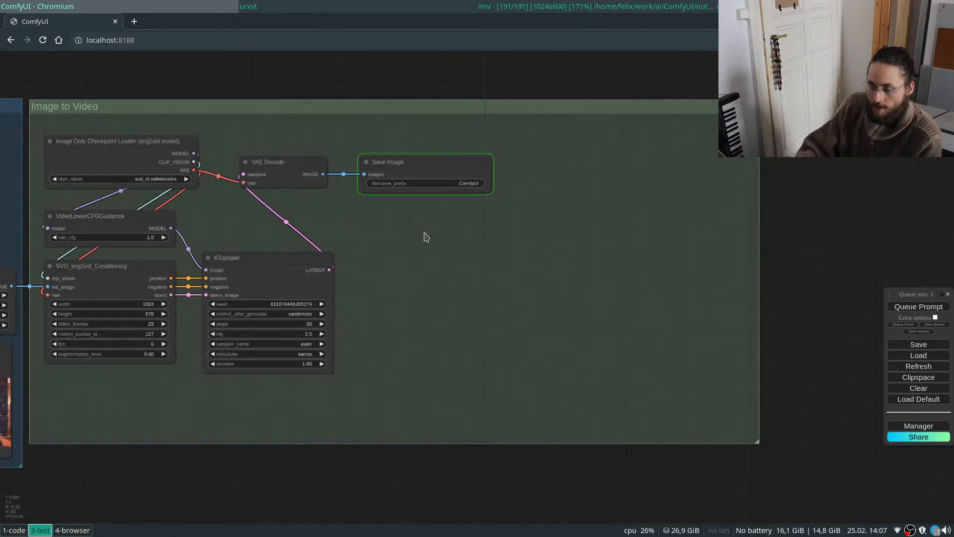
{"action": "scroll", "coordinate": [501, 234], "scroll_direction": "up", "scroll_amount": 3}
{"action": "scroll", "coordinate": [247, 273], "scroll_direction": "down", "scroll_amount": 2}
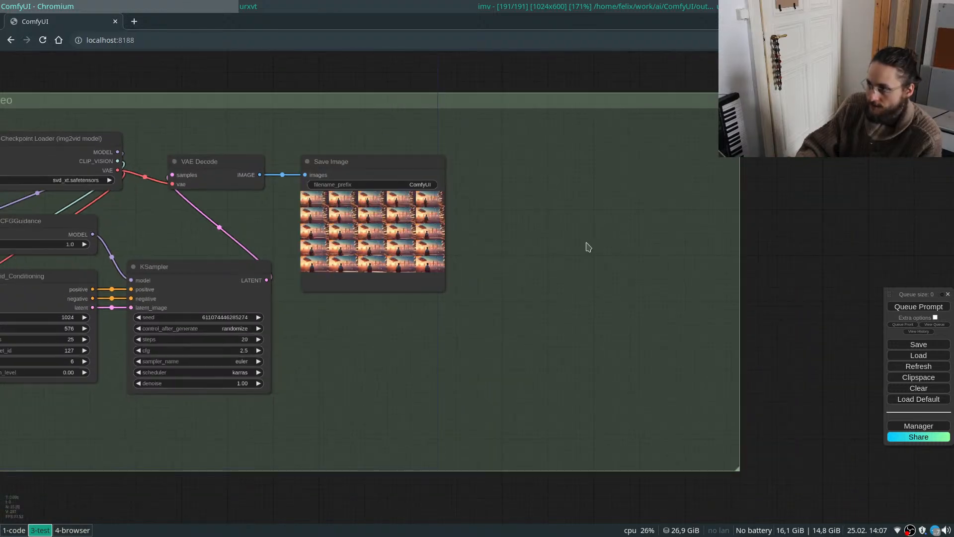
Examine the generated video frames closely in the Image to Video group's Save Image node.
{"action": "scroll", "coordinate": [560, 249], "scroll_direction": "up", "scroll_amount": 1}
{"action": "scroll", "coordinate": [318, 206], "scroll_direction": "up", "scroll_amount": 4}
{"action": "scroll", "coordinate": [318, 206], "scroll_direction": "up", "scroll_amount": 4}
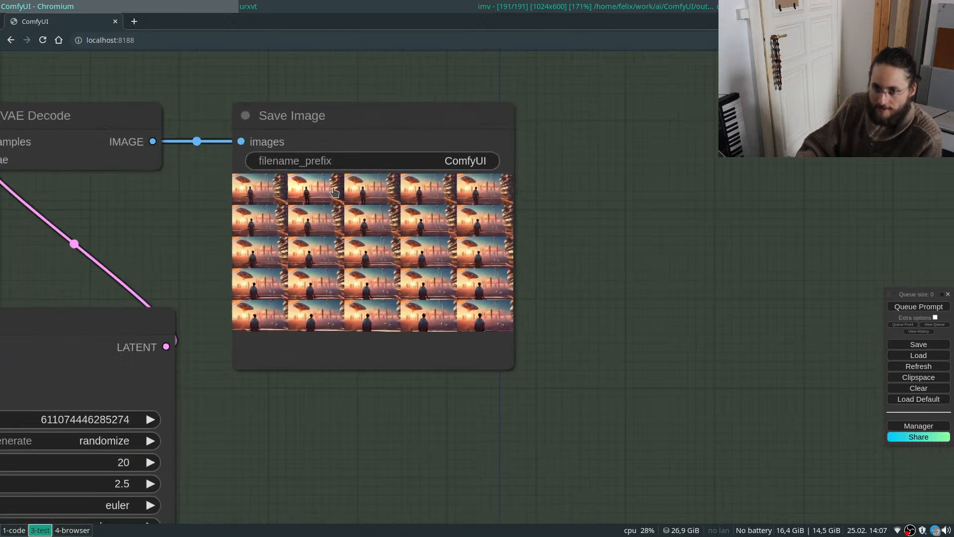
{"action": "scroll", "coordinate": [337, 221], "scroll_direction": "up", "scroll_amount": 3}
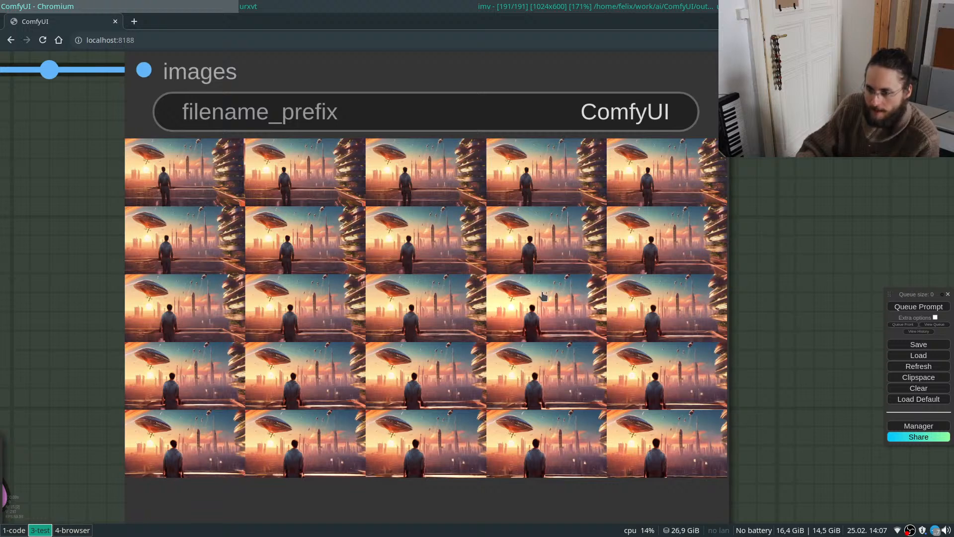
{"action": "scroll", "coordinate": [664, 426], "scroll_direction": "down", "scroll_amount": 5}
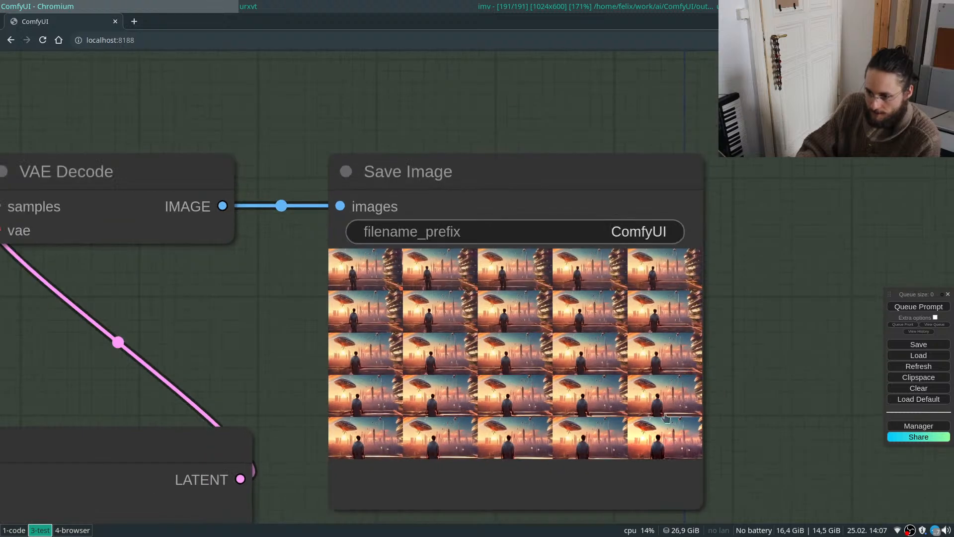
{"action": "scroll", "coordinate": [664, 426], "scroll_direction": "down", "scroll_amount": 5}
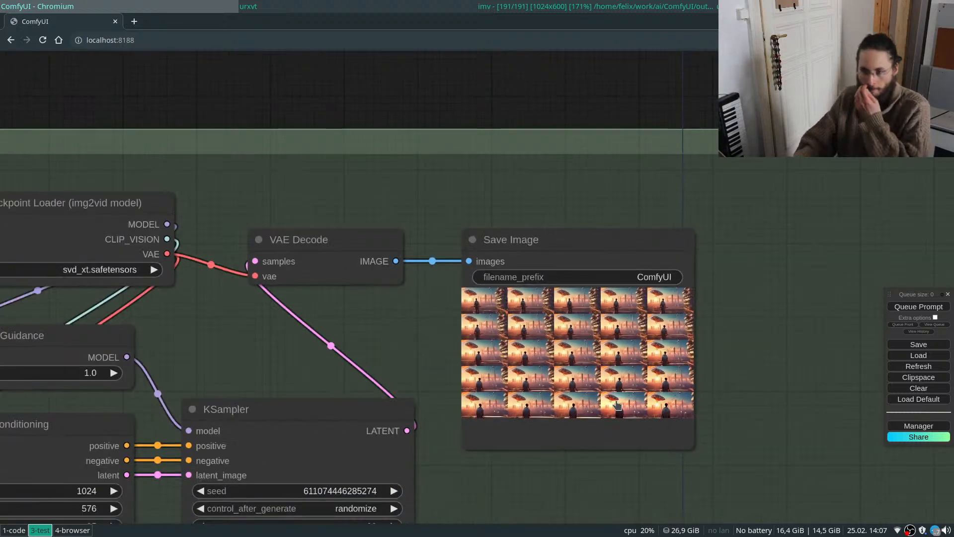
Switch to the imv image viewer, close it and the spare terminal, and return to the terminal in the ComfyUI output folder.
{"action": "key", "text": "super+Right"}
{"action": "key", "text": "super+Right"}
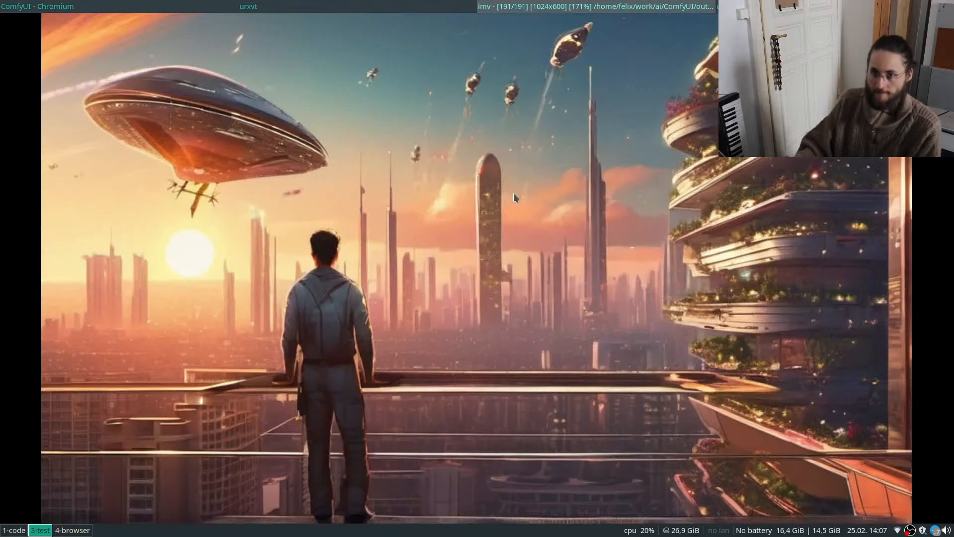
{"action": "key", "text": "q"}
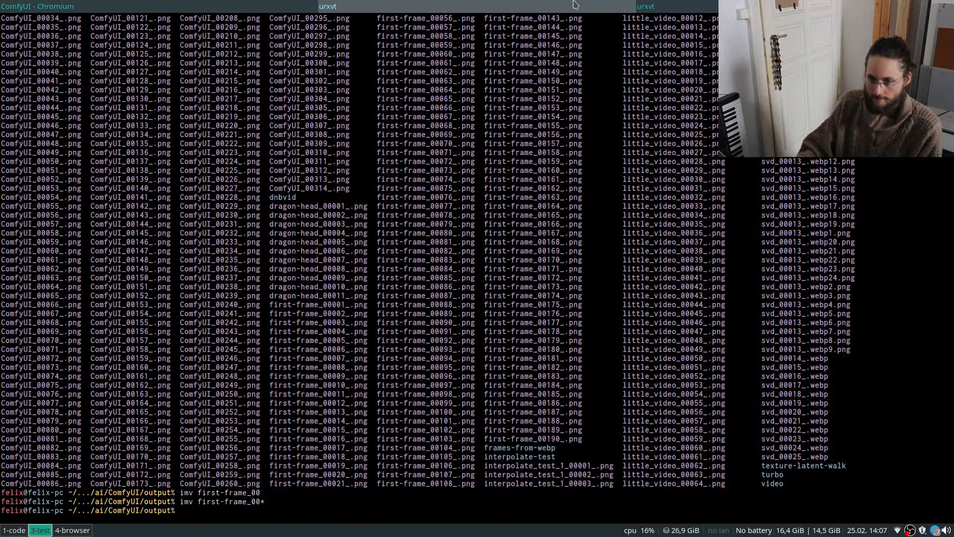
{"action": "left_click", "coordinate": [683, 5]}
{"action": "key", "text": "q"}
{"action": "key", "text": "super+Left"}
{"action": "key", "text": "super+Right"}
{"action": "key", "text": "ctrl+d"}
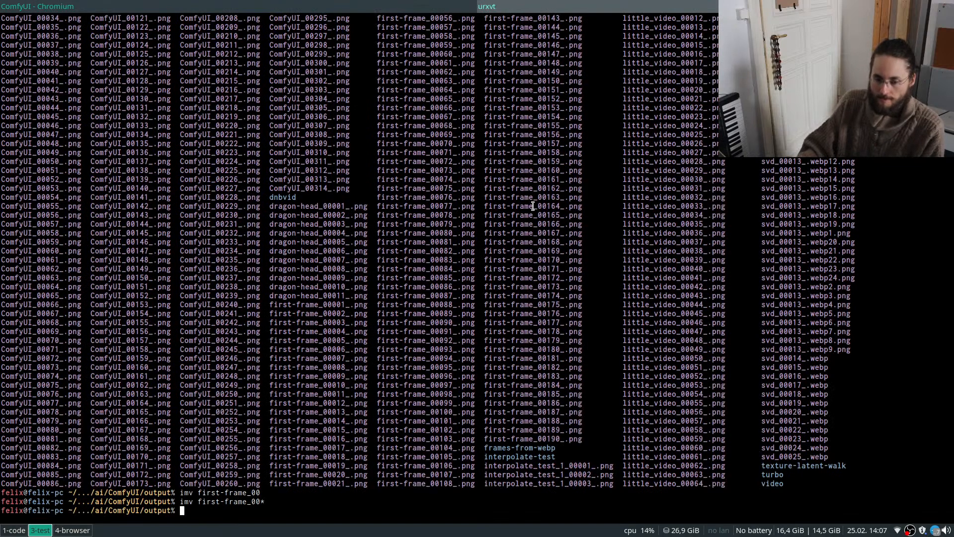
List the output files beginning with ComfyUI_00 and open all of them in imv.
{"action": "type", "text": "imv ComfyUI_00"}
{"action": "key", "text": "Tab"}
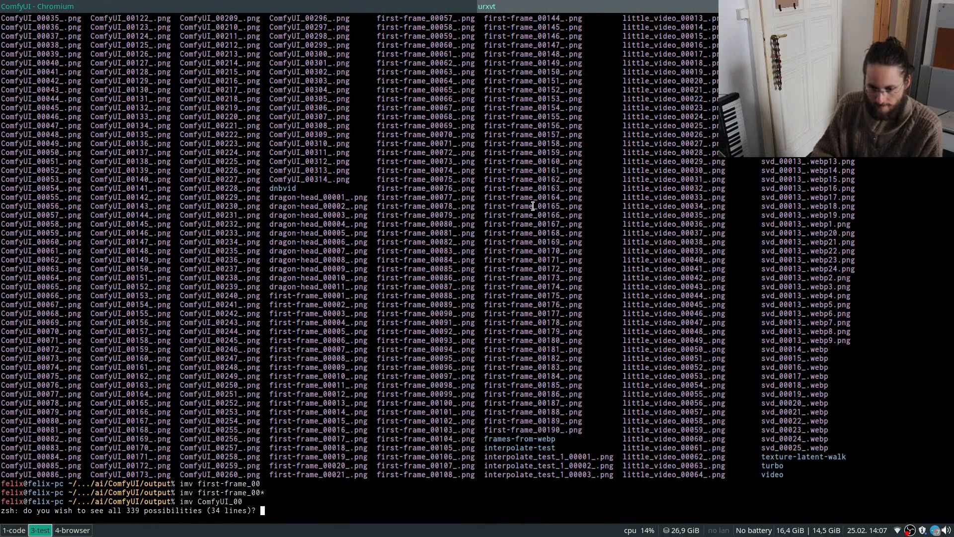
{"action": "key", "text": "y"}
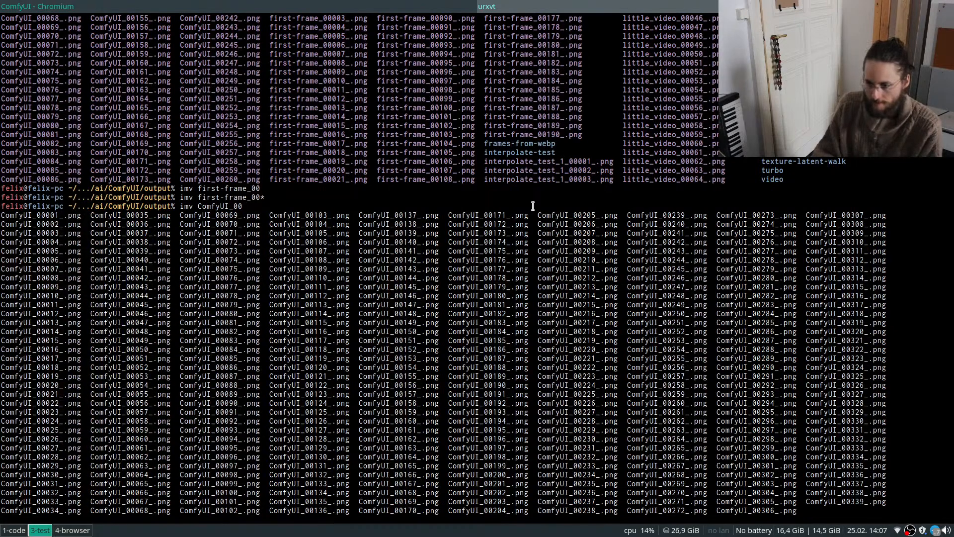
{"action": "key", "text": "Return"}
Flip back and forth through the generated balcony video frames in imv to judge the motion.
{"action": "key", "text": "Left"}
{"action": "key", "text": "Left"}
{"action": "key", "text": "Left"}
{"action": "key", "text": "Left"}
{"action": "key", "text": "Left"}
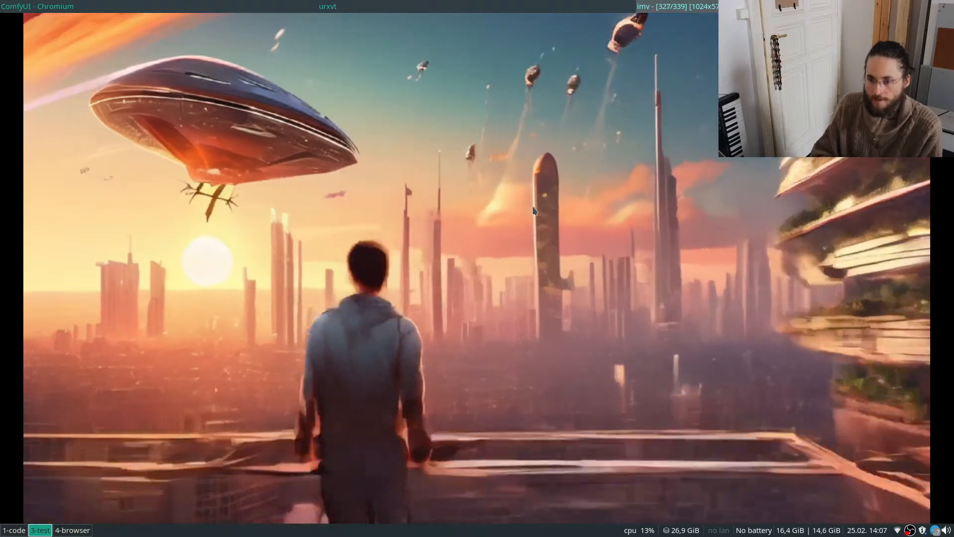
{"action": "key", "text": "Left"}
{"action": "key", "text": "Left"}
{"action": "key", "text": "Left"}
{"action": "key", "text": "Left"}
{"action": "key", "text": "Left"}
{"action": "key", "text": "Left"}
{"action": "key", "text": "Left"}
{"action": "key", "text": "Left"}
{"action": "key", "text": "Left"}
{"action": "key", "text": "Left"}
{"action": "key", "text": "Left"}
{"action": "key", "text": "Left"}
{"action": "key", "text": "Left"}
{"action": "key", "text": "Left"}
{"action": "key", "text": "Left"}
{"action": "key", "text": "Left"}
{"action": "key", "text": "Left"}
{"action": "key", "text": "Left"}
{"action": "key", "text": "Left"}
{"action": "key", "text": "Left"}
{"action": "key", "text": "Right"}
{"action": "key", "text": "Right"}
{"action": "key", "text": "Right"}
{"action": "key", "text": "Right"}
{"action": "key", "text": "Right"}
{"action": "key", "text": "Right"}
{"action": "key", "text": "Right"}
{"action": "key", "text": "Right"}
{"action": "key", "text": "Right"}
{"action": "key", "text": "Right"}
{"action": "key", "text": "Right"}
{"action": "key", "text": "Right"}
{"action": "key", "text": "Right"}
{"action": "key", "text": "Right"}
{"action": "key", "text": "Right"}
{"action": "key", "text": "Right"}
{"action": "key", "text": "Right"}
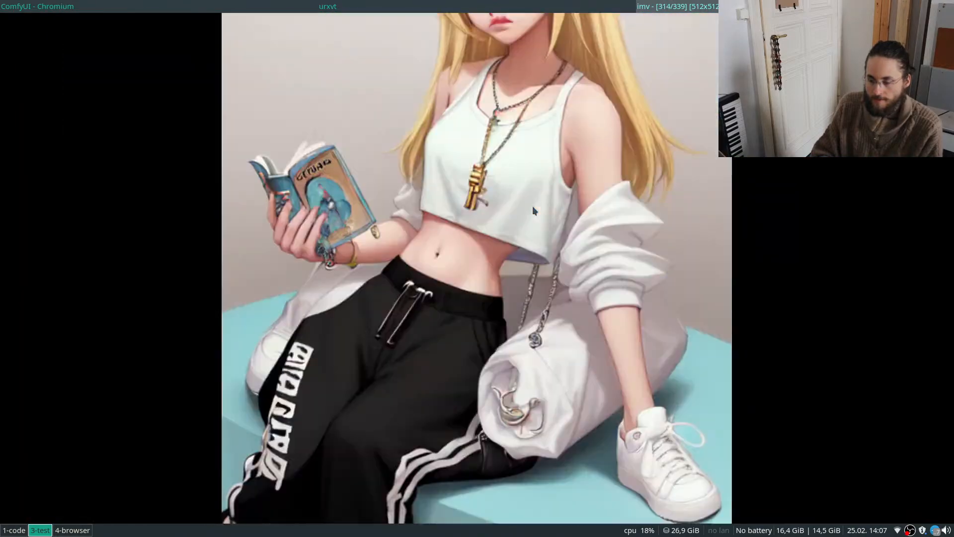
{"action": "key", "text": "Left"}
{"action": "key", "text": "Left"}
{"action": "key", "text": "Left"}
{"action": "key", "text": "Left"}
{"action": "key", "text": "Left"}
{"action": "key", "text": "Left"}
{"action": "key", "text": "Left"}
{"action": "key", "text": "Left"}
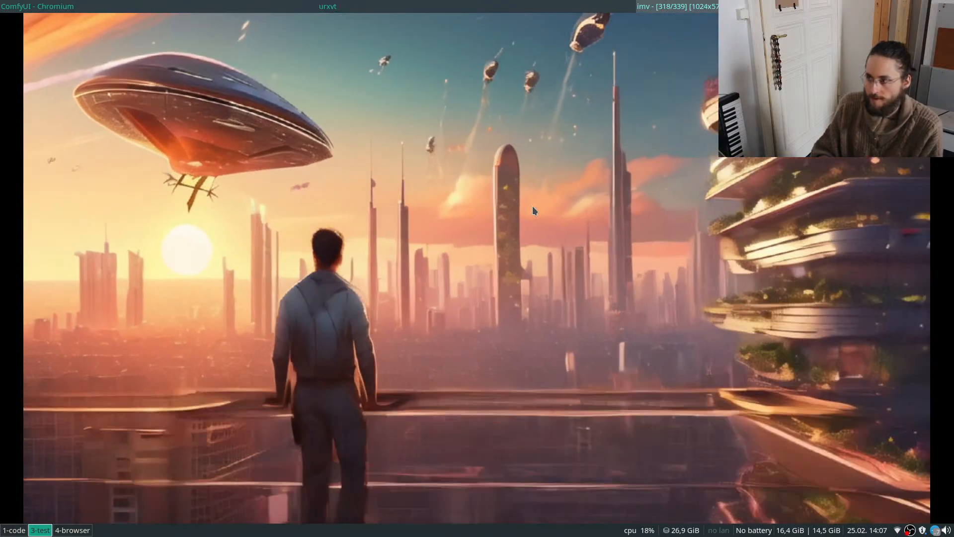
Browse the older 512-pixel portrait and character images stored just before the balcony video frames.
{"action": "key", "text": "Left"}
{"action": "key", "text": "Left"}
{"action": "key", "text": "Right"}
{"action": "key", "text": "Left"}
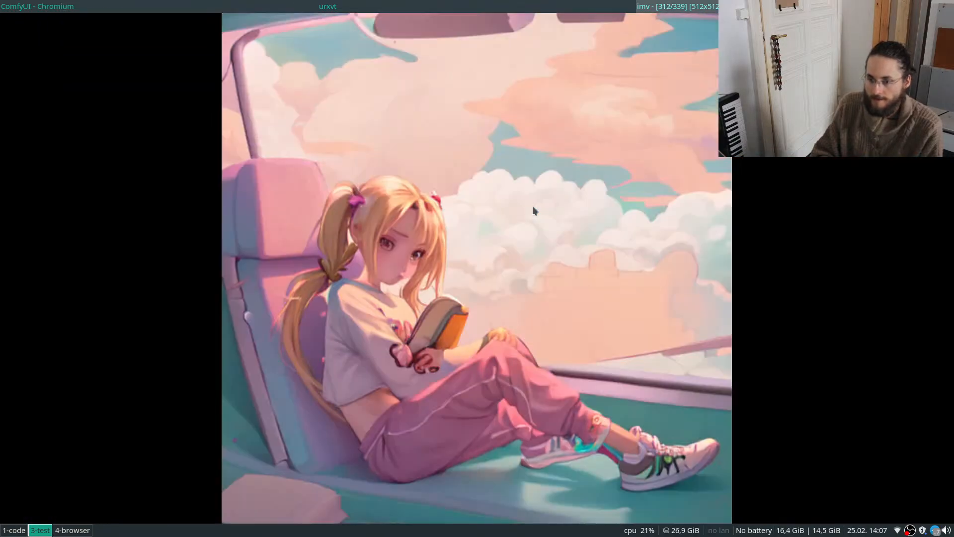
{"action": "key", "text": "Left"}
{"action": "key", "text": "Right"}
{"action": "key", "text": "Right"}
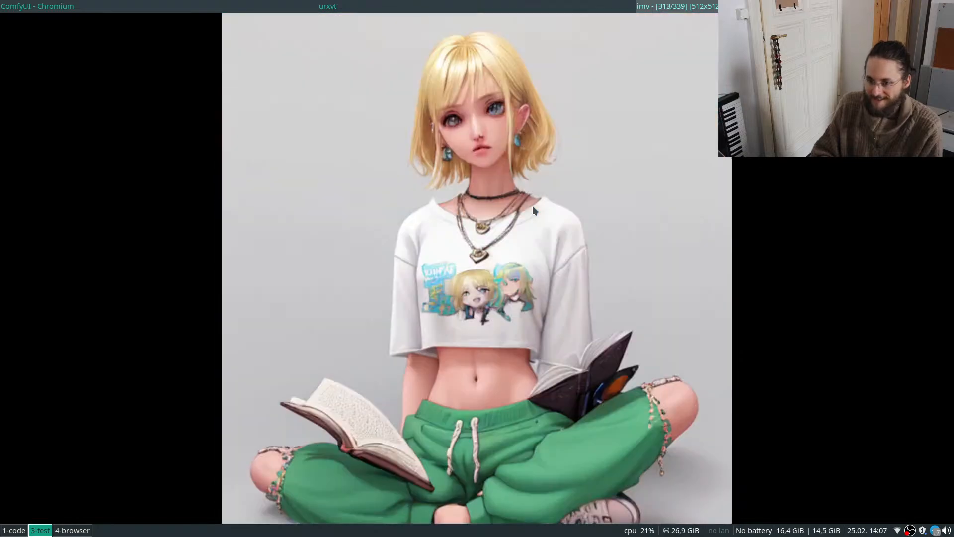
{"action": "key", "text": "Right"}
{"action": "key", "text": "Right"}
{"action": "key", "text": "Left"}
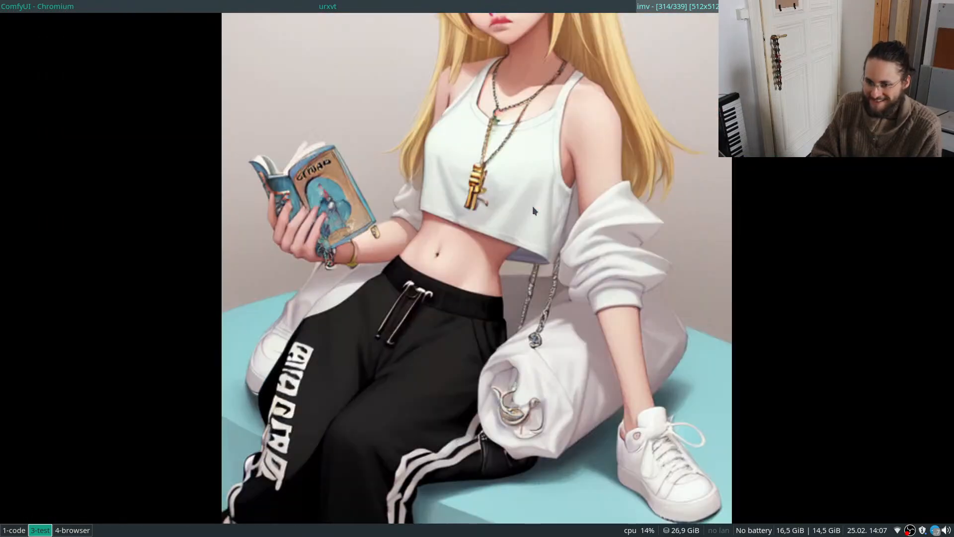
{"action": "key", "text": "Left"}
{"action": "key", "text": "Left"}
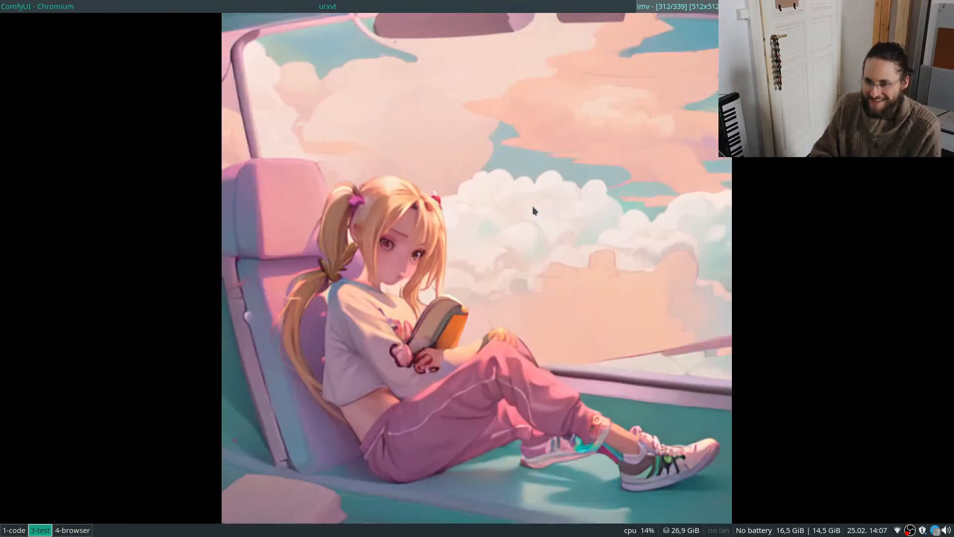
{"action": "key", "text": "Left"}
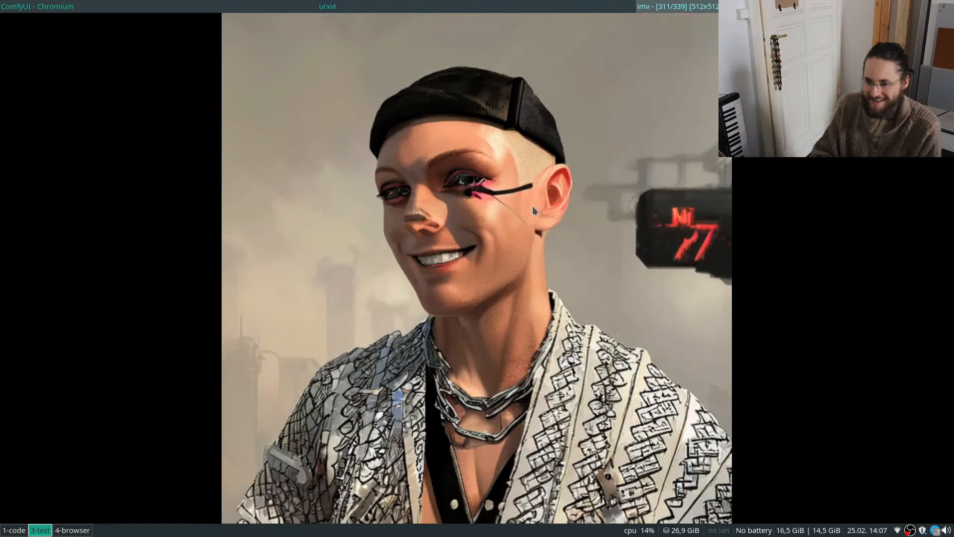
Step between the older 512-pixel images and the balcony frames to find the first frame of the video.
{"action": "key", "text": "Right"}
{"action": "key", "text": "Right"}
{"action": "key", "text": "Right"}
{"action": "key", "text": "Right"}
{"action": "key", "text": "Right"}
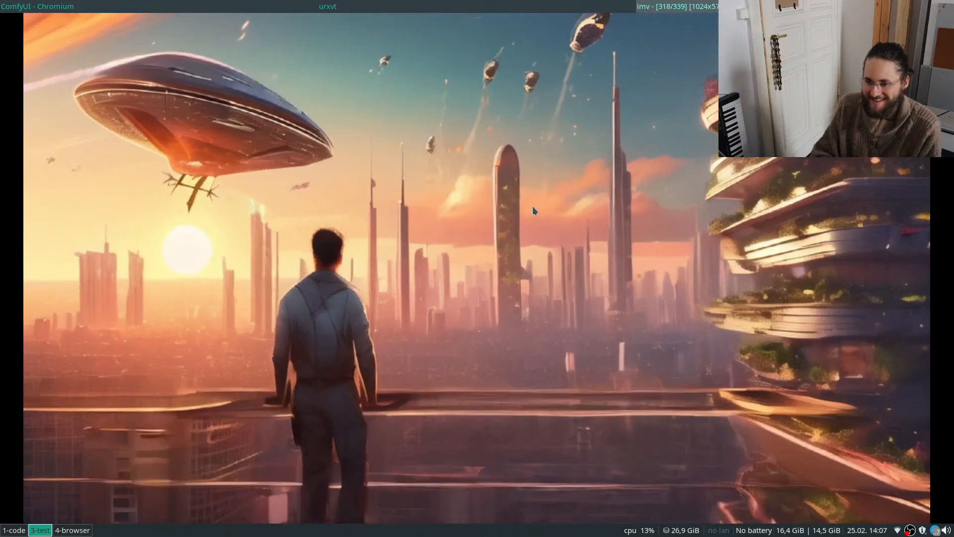
{"action": "key", "text": "Left"}
{"action": "key", "text": "Left"}
{"action": "key", "text": "Left"}
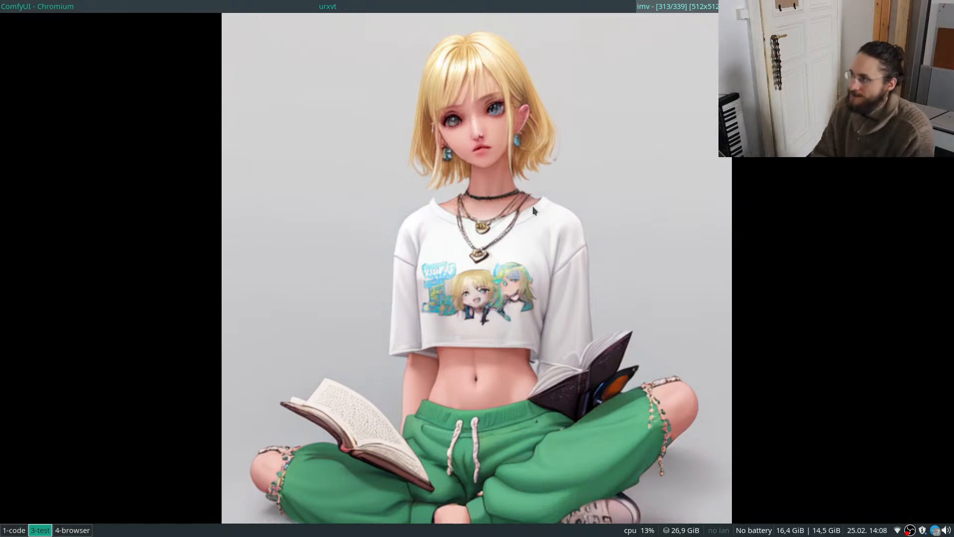
{"action": "key", "text": "Right"}
{"action": "key", "text": "Right"}
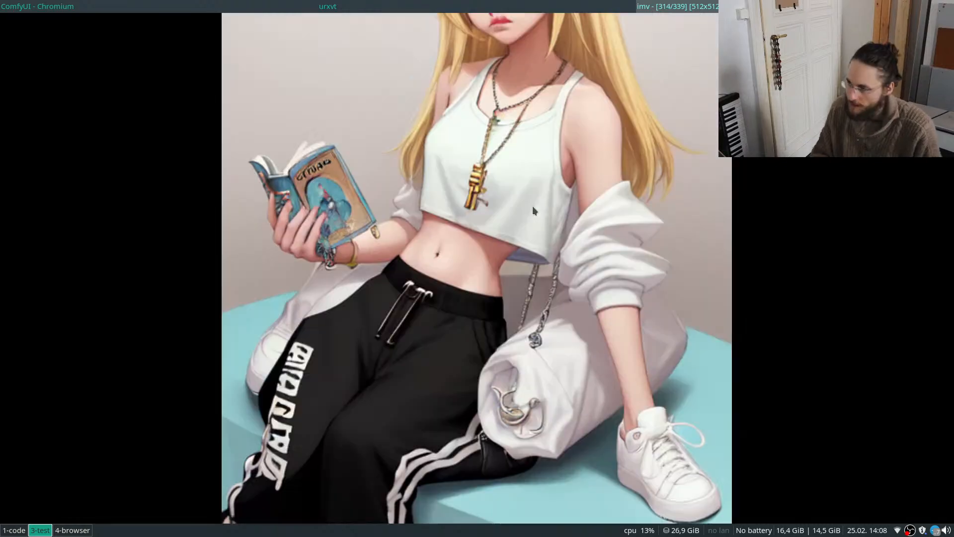
{"action": "key", "text": "Right"}
{"action": "key", "text": "Left"}
{"action": "key", "text": "Left"}
{"action": "key", "text": "Left"}
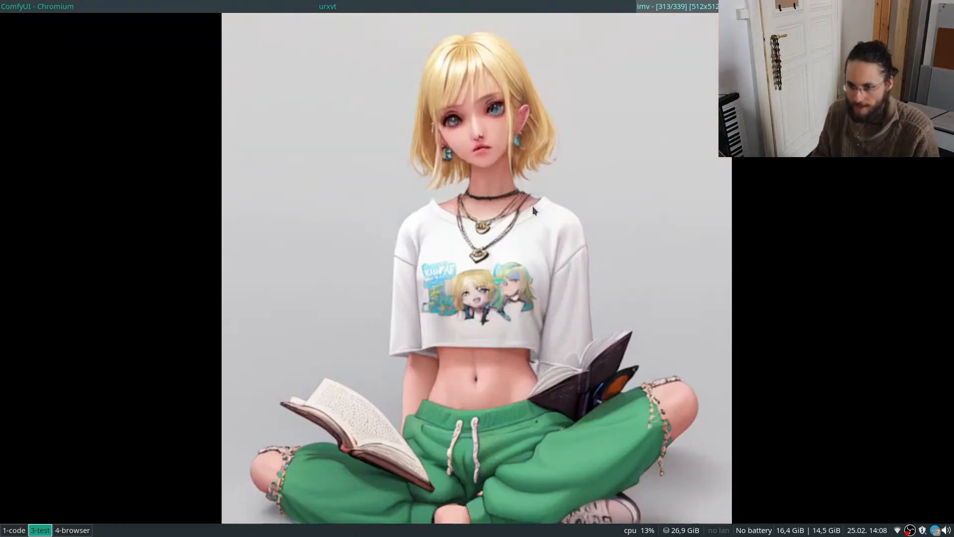
{"action": "key", "text": "Left"}
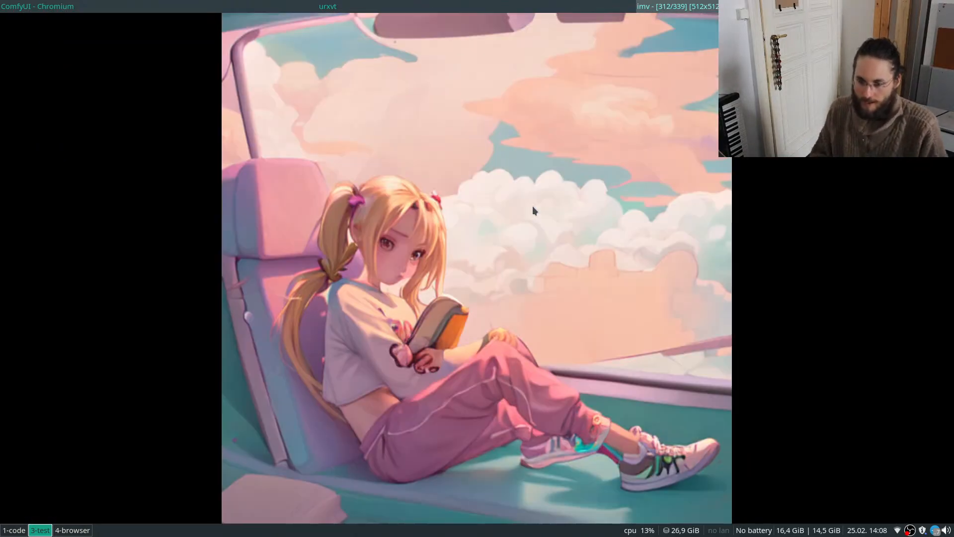
{"action": "key", "text": "Right"}
{"action": "key", "text": "Right"}
{"action": "key", "text": "Right"}
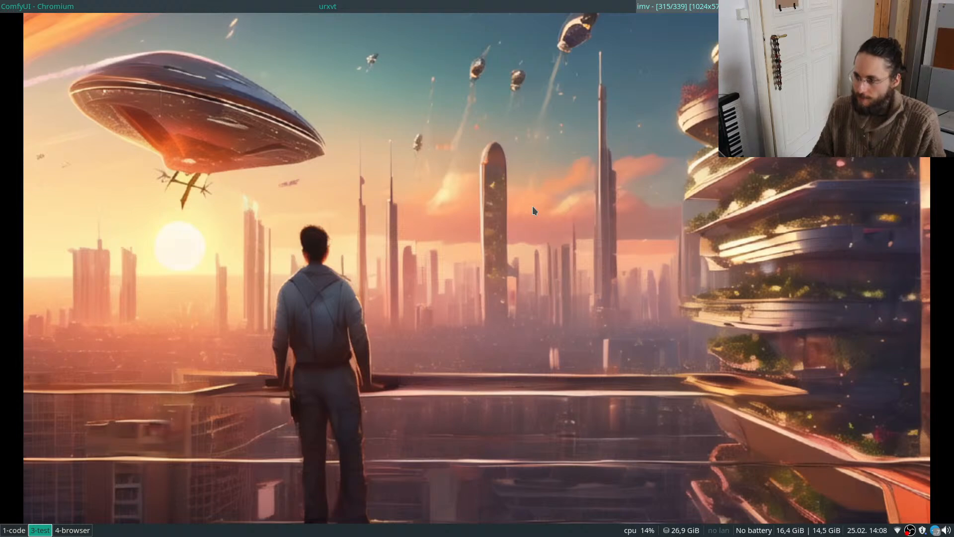
{"action": "key", "text": "Right"}
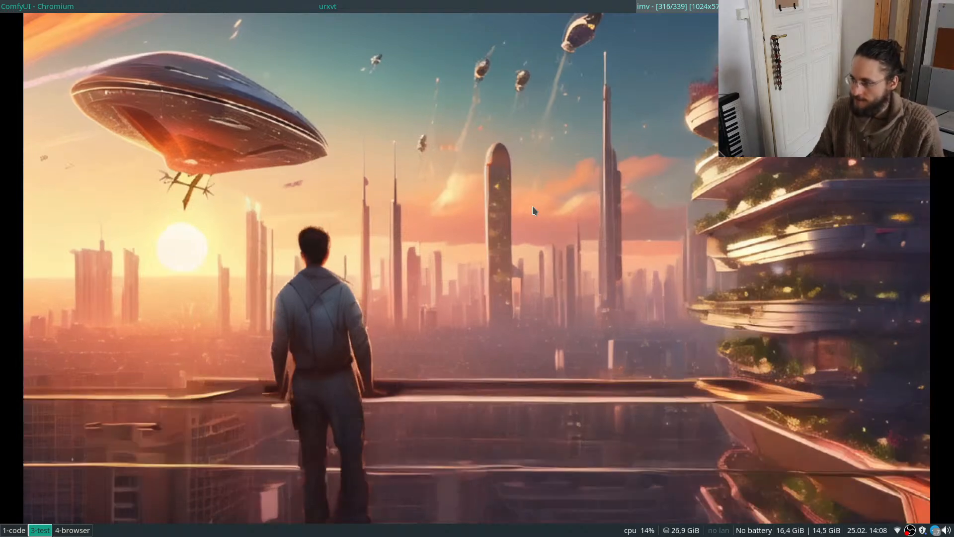
{"action": "key", "text": "Left"}
{"action": "key", "text": "Left"}
{"action": "key", "text": "Right"}
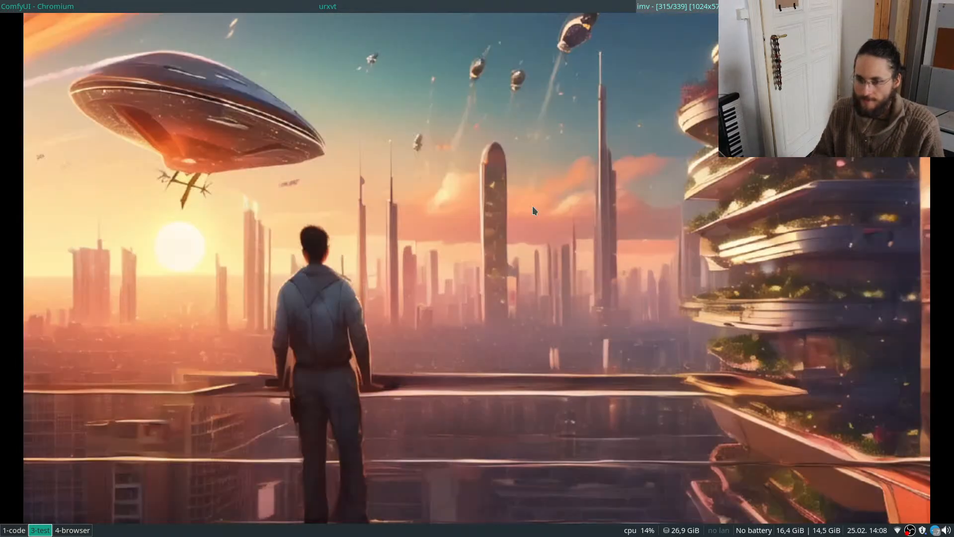
Flip forward through the whole balcony sequence from its first frame to past the last one to view the motion.
{"action": "key", "text": "Right"}
{"action": "key", "text": "Right"}
{"action": "key", "text": "Right"}
{"action": "key", "text": "Right"}
{"action": "key", "text": "Right"}
{"action": "key", "text": "Right"}
{"action": "key", "text": "Right"}
{"action": "key", "text": "Right"}
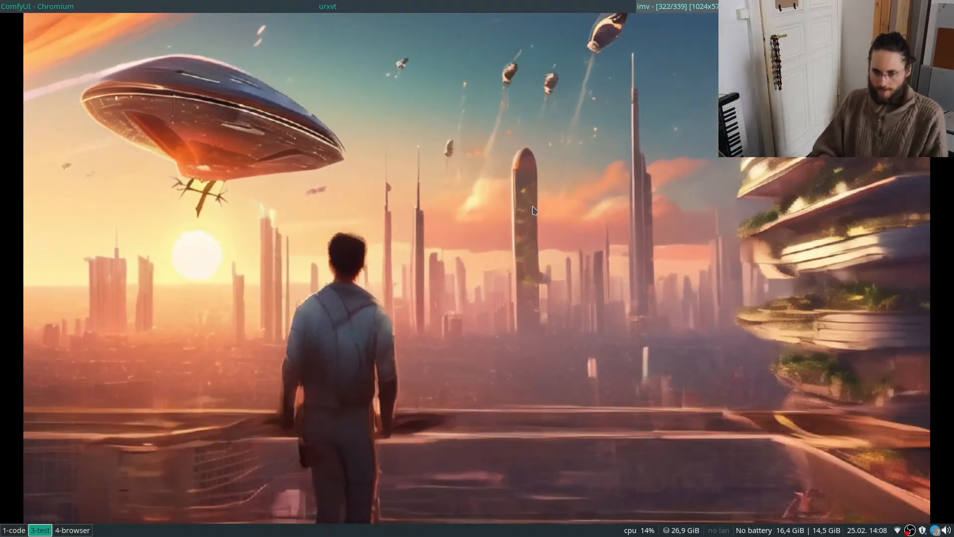
{"action": "key", "text": "Right"}
{"action": "key", "text": "Right"}
{"action": "key", "text": "Right"}
{"action": "key", "text": "Right"}
{"action": "key", "text": "Right"}
{"action": "key", "text": "Right"}
{"action": "key", "text": "Right"}
{"action": "key", "text": "Right"}
{"action": "key", "text": "Right"}
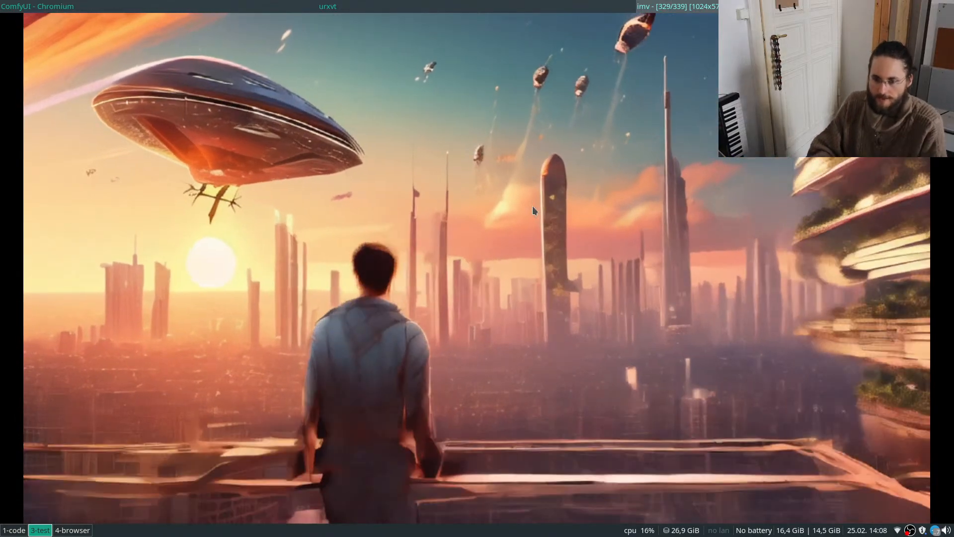
{"action": "key", "text": "Right"}
{"action": "key", "text": "Right"}
{"action": "key", "text": "Right"}
{"action": "key", "text": "Right"}
{"action": "key", "text": "Right"}
{"action": "key", "text": "Right"}
{"action": "key", "text": "Right"}
{"action": "key", "text": "Right"}
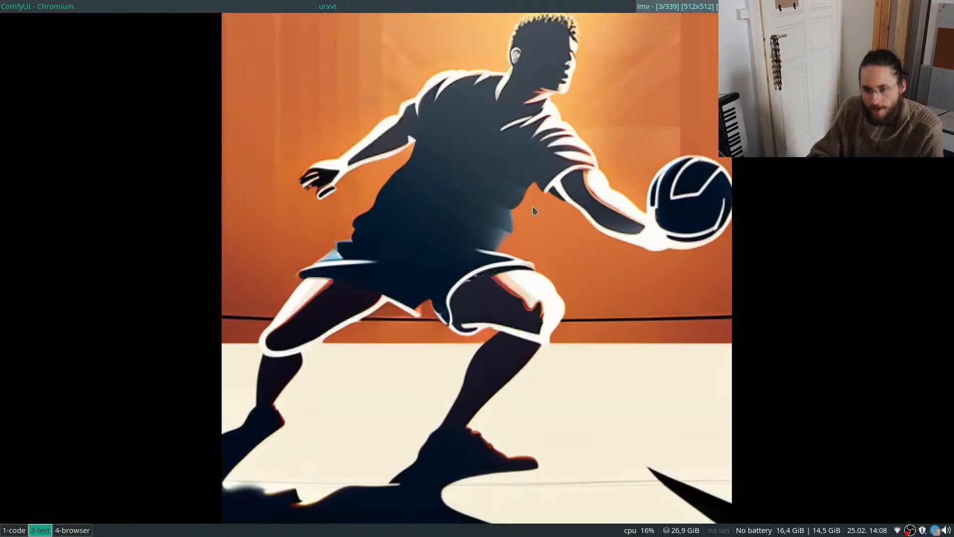
Flip backward through the balcony sequence from its end to the opening frames.
{"action": "key", "text": "Left"}
{"action": "key", "text": "Left"}
{"action": "key", "text": "Left"}
{"action": "key", "text": "Left"}
{"action": "key", "text": "Left"}
{"action": "key", "text": "Left"}
{"action": "key", "text": "Left"}
{"action": "key", "text": "Left"}
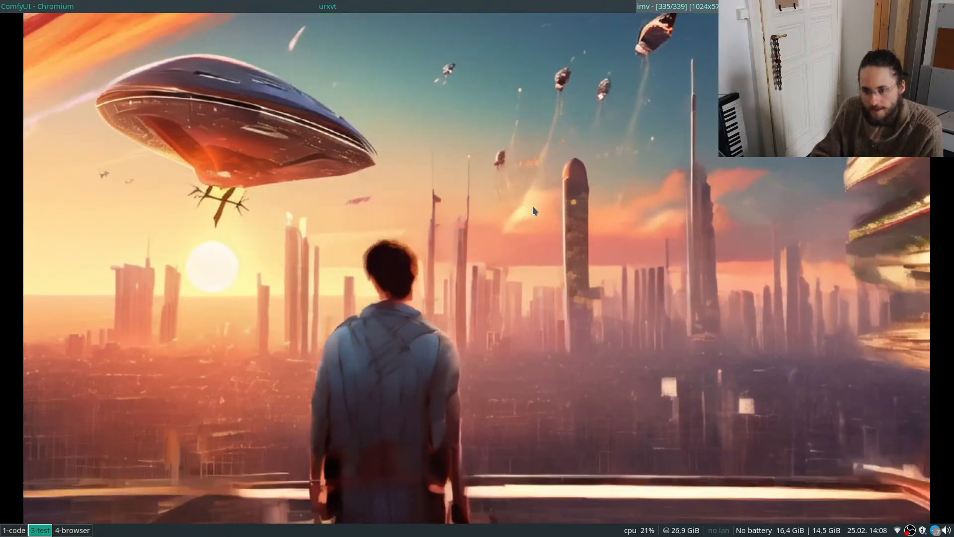
{"action": "key", "text": "Left"}
{"action": "key", "text": "Left"}
{"action": "key", "text": "Left"}
{"action": "key", "text": "Left"}
{"action": "key", "text": "Left"}
{"action": "key", "text": "Left"}
{"action": "key", "text": "Left"}
{"action": "key", "text": "Left"}
{"action": "key", "text": "Left"}
{"action": "key", "text": "Left"}
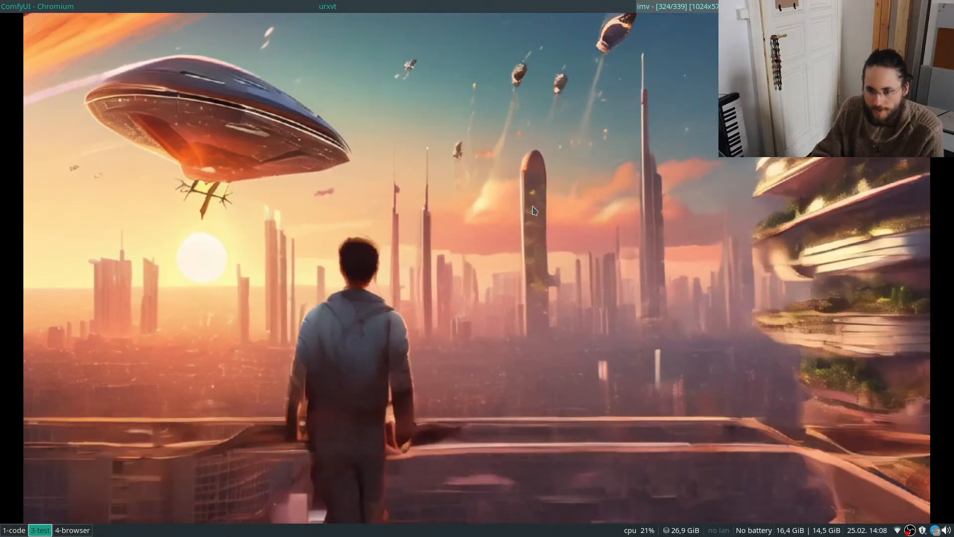
{"action": "key", "text": "Left"}
{"action": "key", "text": "Left"}
{"action": "key", "text": "Left"}
{"action": "key", "text": "Left"}
{"action": "key", "text": "Left"}
{"action": "key", "text": "Left"}
{"action": "key", "text": "Left"}
{"action": "key", "text": "Left"}
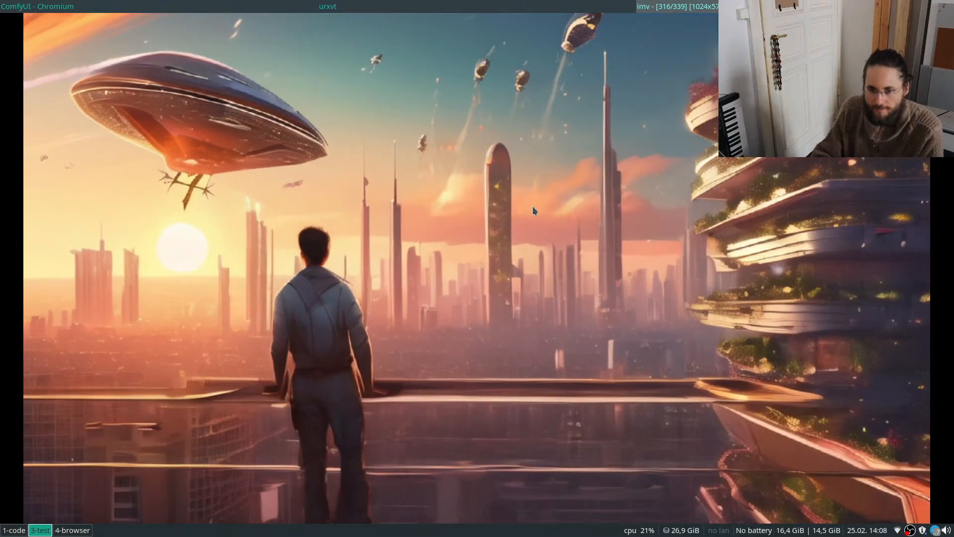
Run repeatedly forward and backward through the balcony frames to examine how the man, ship and skyline move.
{"action": "key", "text": "Right"}
{"action": "key", "text": "Right"}
{"action": "key", "text": "Right"}
{"action": "key", "text": "Right"}
{"action": "key", "text": "Right"}
{"action": "key", "text": "Right"}
{"action": "key", "text": "Right"}
{"action": "key", "text": "Right"}
{"action": "key", "text": "Right"}
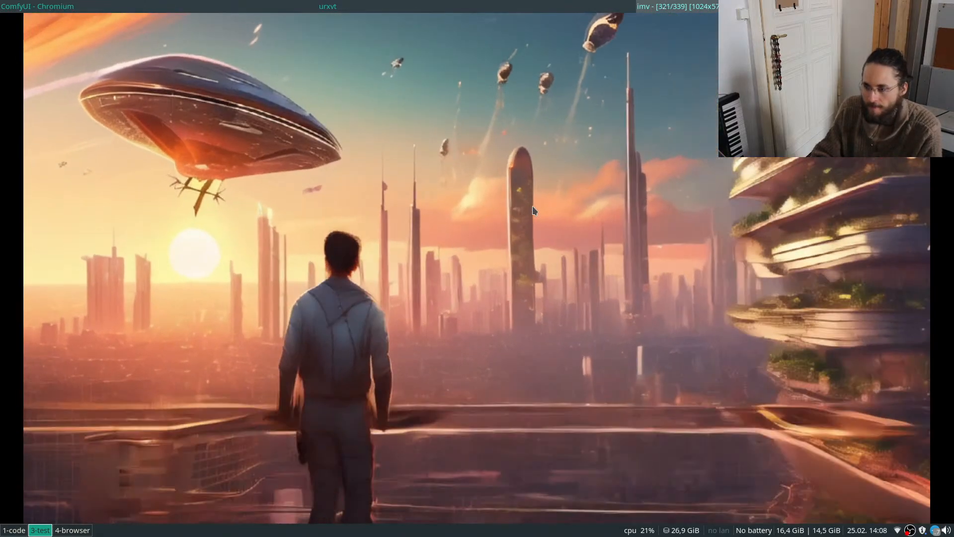
{"action": "key", "text": "Right"}
{"action": "key", "text": "Right"}
{"action": "key", "text": "Right"}
{"action": "key", "text": "Right"}
{"action": "key", "text": "Right"}
{"action": "key", "text": "Right"}
{"action": "key", "text": "Right"}
{"action": "key", "text": "Right"}
{"action": "key", "text": "Right"}
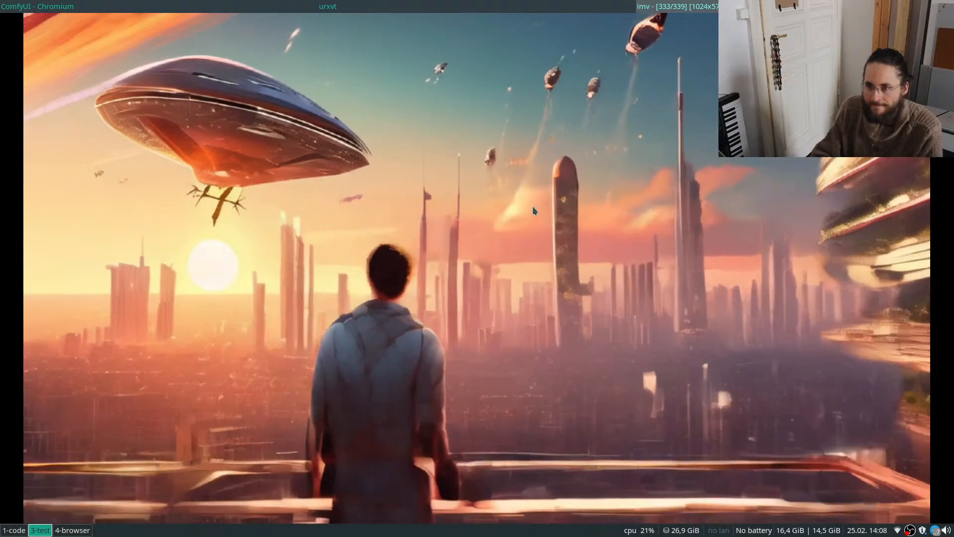
{"action": "key", "text": "Left"}
{"action": "key", "text": "Left"}
{"action": "key", "text": "Left"}
{"action": "key", "text": "Left"}
{"action": "key", "text": "Left"}
{"action": "key", "text": "Left"}
{"action": "key", "text": "Left"}
{"action": "key", "text": "Left"}
{"action": "key", "text": "Left"}
{"action": "key", "text": "Left"}
{"action": "key", "text": "Left"}
{"action": "key", "text": "Left"}
{"action": "key", "text": "Left"}
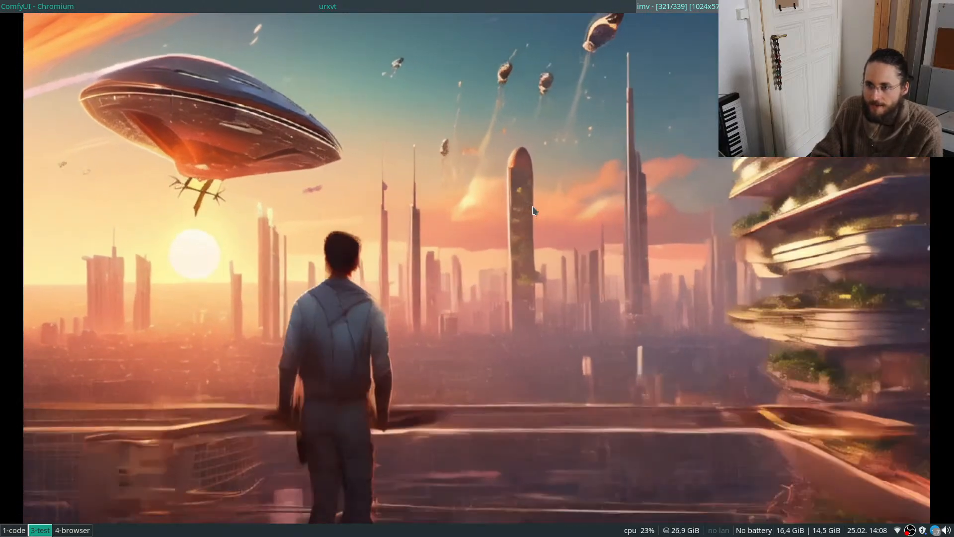
{"action": "key", "text": "Right"}
{"action": "key", "text": "Right"}
{"action": "key", "text": "Right"}
{"action": "key", "text": "Right"}
{"action": "key", "text": "Right"}
{"action": "key", "text": "Right"}
{"action": "key", "text": "Right"}
{"action": "key", "text": "Right"}
{"action": "key", "text": "Right"}
{"action": "key", "text": "Right"}
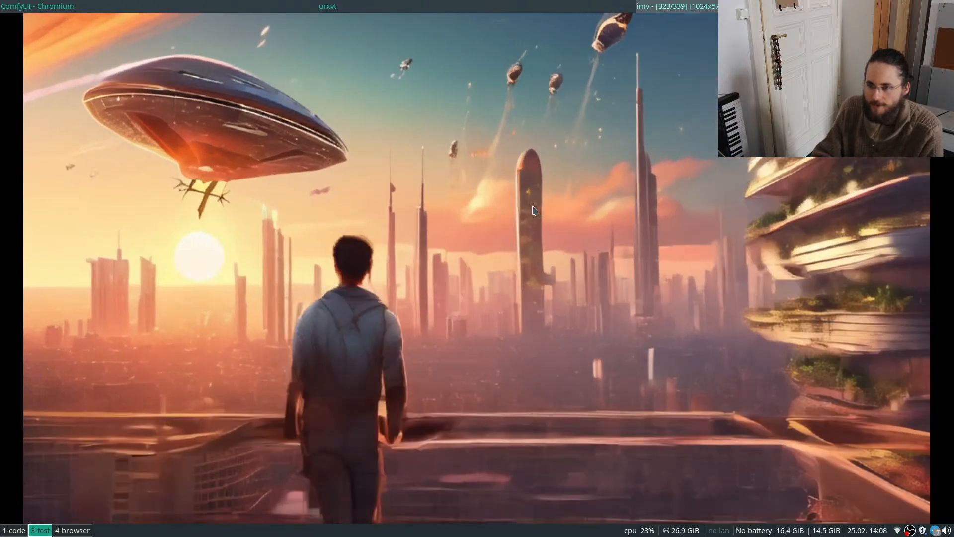
{"action": "key", "text": "Left"}
{"action": "key", "text": "Left"}
{"action": "key", "text": "Left"}
{"action": "key", "text": "Left"}
{"action": "key", "text": "Left"}
{"action": "key", "text": "Left"}
{"action": "key", "text": "Left"}
{"action": "key", "text": "Left"}
{"action": "key", "text": "Left"}
{"action": "key", "text": "Left"}
{"action": "key", "text": "Left"}
{"action": "key", "text": "Left"}
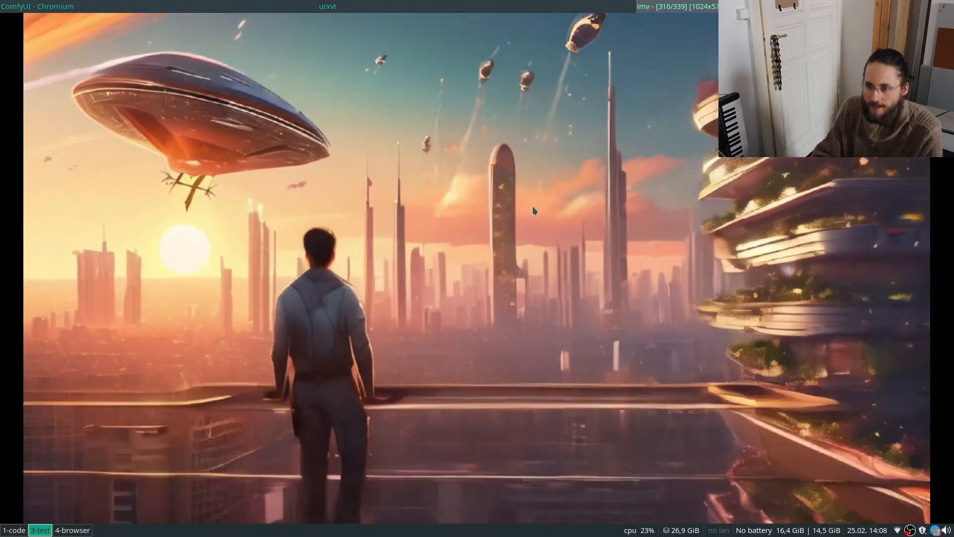
{"action": "key", "text": "Right"}
{"action": "key", "text": "Right"}
{"action": "key", "text": "Right"}
{"action": "key", "text": "Right"}
{"action": "key", "text": "Right"}
{"action": "key", "text": "Right"}
{"action": "key", "text": "Right"}
{"action": "key", "text": "Right"}
{"action": "key", "text": "Right"}
{"action": "key", "text": "Right"}
{"action": "key", "text": "Right"}
{"action": "key", "text": "Right"}
{"action": "key", "text": "Right"}
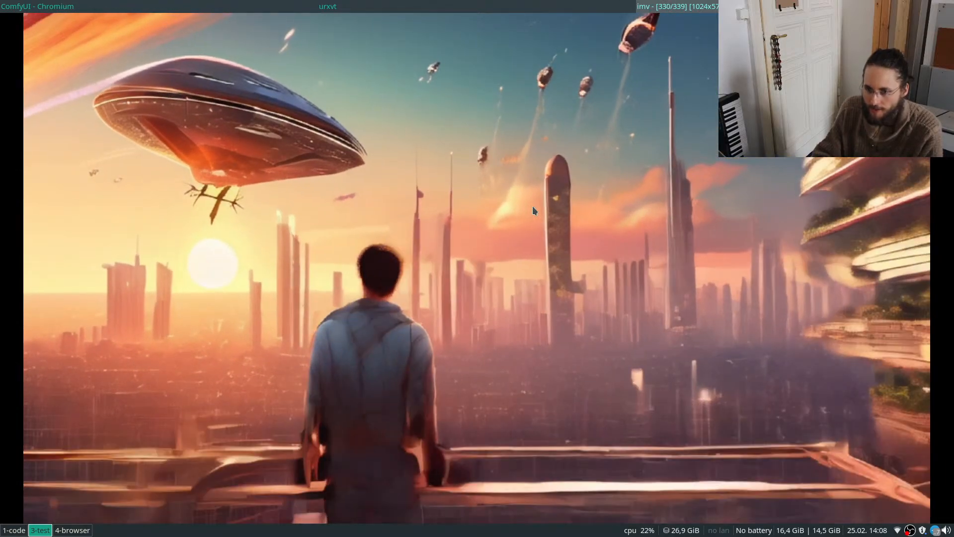
{"action": "key", "text": "Left"}
{"action": "key", "text": "Left"}
{"action": "key", "text": "Left"}
{"action": "key", "text": "Left"}
{"action": "key", "text": "Left"}
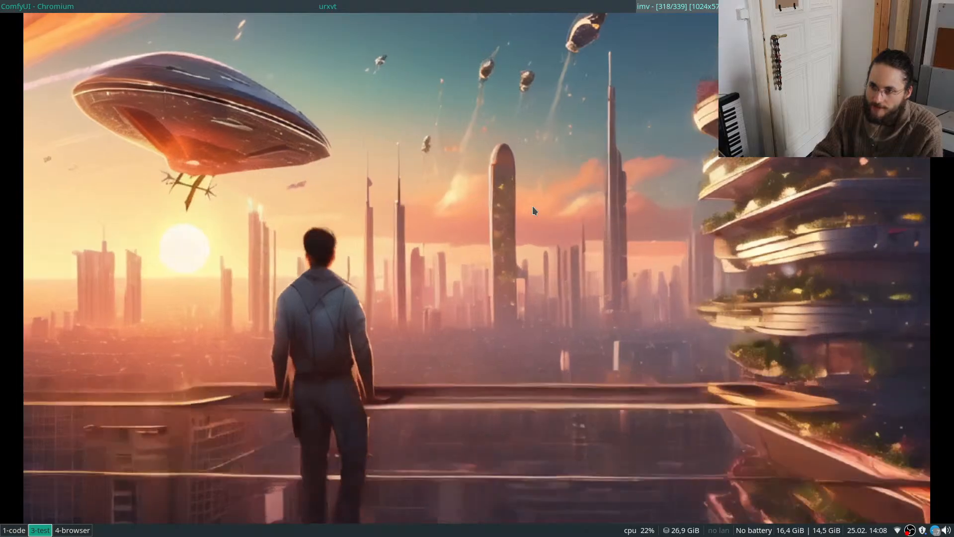
{"action": "key", "text": "Right"}
{"action": "key", "text": "Right"}
{"action": "key", "text": "Right"}
{"action": "key", "text": "Right"}
{"action": "key", "text": "Left"}
{"action": "key", "text": "Left"}
{"action": "key", "text": "Left"}
{"action": "key", "text": "Left"}
{"action": "key", "text": "Left"}
{"action": "key", "text": "Left"}
{"action": "key", "text": "Left"}
{"action": "key", "text": "Left"}
{"action": "key", "text": "Left"}
{"action": "key", "text": "Left"}
{"action": "key", "text": "Left"}
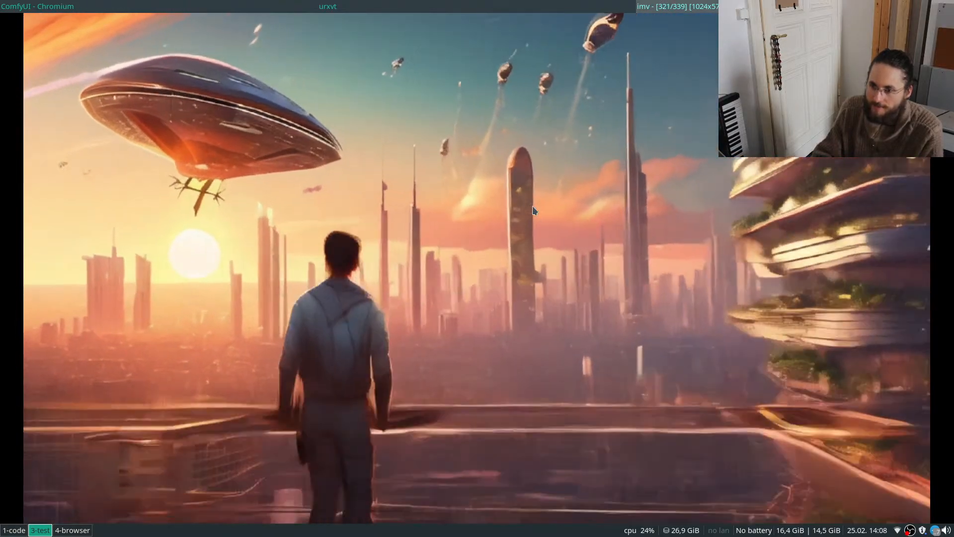
Flip back and forth across the whole balcony sequence, from its opening frames to its last ones, to examine the camera and character motion.
{"action": "key", "text": "Left"}
{"action": "key", "text": "Left"}
{"action": "key", "text": "Left"}
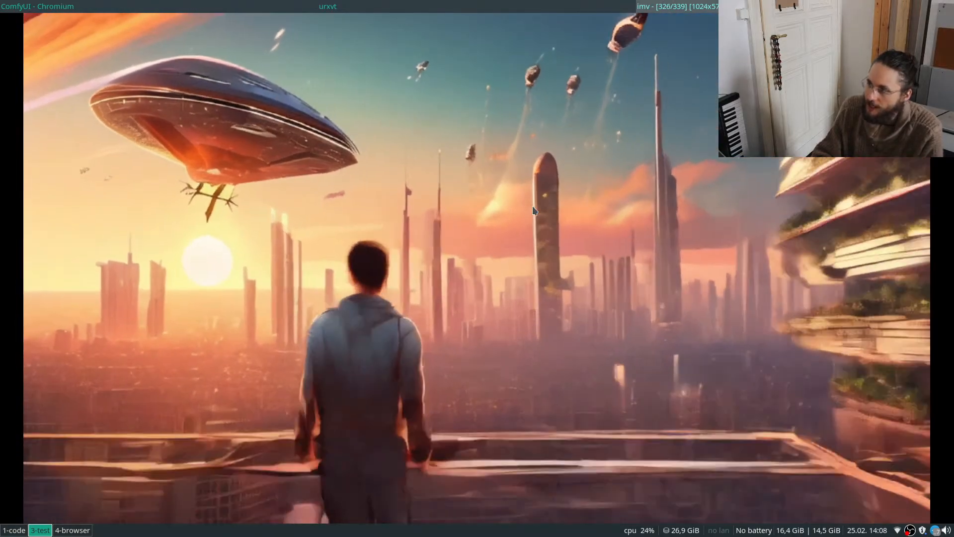
{"action": "key", "text": "Right"}
{"action": "key", "text": "Right"}
{"action": "key", "text": "Right"}
{"action": "key", "text": "Right"}
{"action": "key", "text": "Right"}
{"action": "key", "text": "Right"}
{"action": "key", "text": "Right"}
{"action": "key", "text": "Right"}
{"action": "key", "text": "Right"}
{"action": "key", "text": "Right"}
{"action": "key", "text": "Right"}
{"action": "key", "text": "Right"}
{"action": "key", "text": "Right"}
{"action": "key", "text": "Right"}
{"action": "key", "text": "Right"}
{"action": "key", "text": "Right"}
{"action": "key", "text": "Right"}
{"action": "key", "text": "Right"}
{"action": "key", "text": "Right"}
{"action": "key", "text": "Right"}
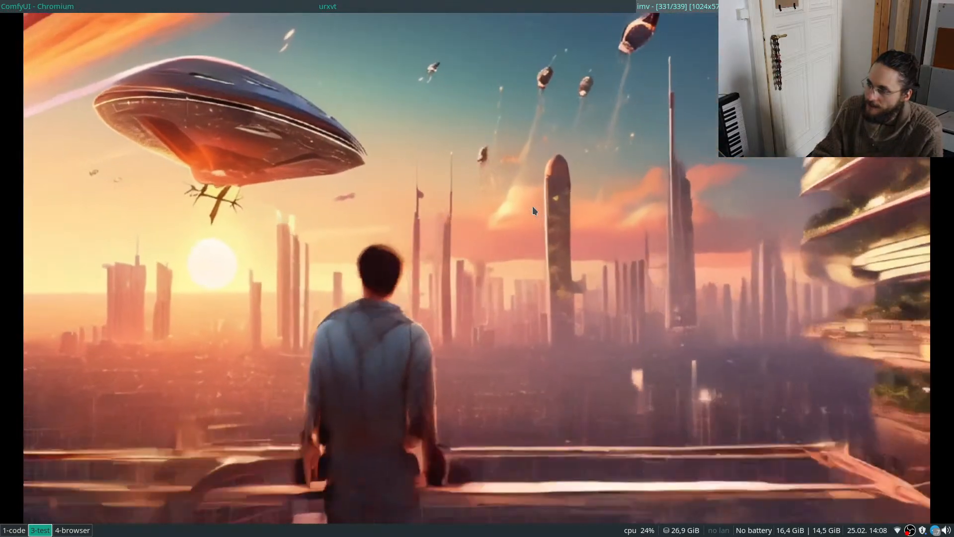
{"action": "key", "text": "Left"}
{"action": "key", "text": "Left"}
{"action": "key", "text": "Left"}
{"action": "key", "text": "Left"}
{"action": "key", "text": "Left"}
{"action": "key", "text": "Left"}
{"action": "key", "text": "Left"}
{"action": "key", "text": "Left"}
{"action": "key", "text": "Left"}
{"action": "key", "text": "Left"}
{"action": "key", "text": "Left"}
{"action": "key", "text": "Left"}
{"action": "key", "text": "Left"}
{"action": "key", "text": "Left"}
{"action": "key", "text": "Left"}
{"action": "key", "text": "Left"}
{"action": "key", "text": "Left"}
{"action": "key", "text": "Left"}
{"action": "key", "text": "Left"}
{"action": "key", "text": "Left"}
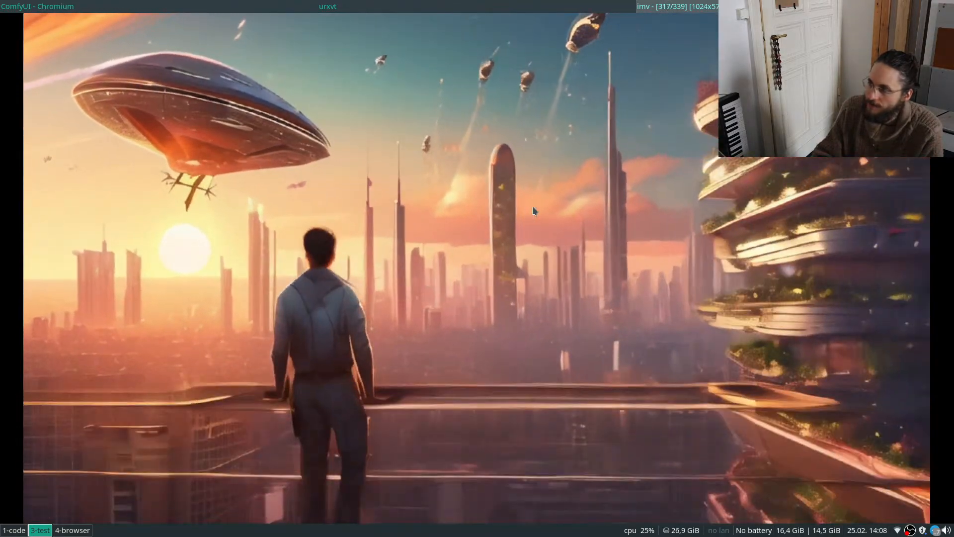
{"action": "key", "text": "Right"}
{"action": "key", "text": "Right"}
{"action": "key", "text": "Right"}
{"action": "key", "text": "Right"}
{"action": "key", "text": "Right"}
{"action": "key", "text": "Right"}
{"action": "key", "text": "Right"}
{"action": "key", "text": "Right"}
{"action": "key", "text": "Right"}
{"action": "key", "text": "Right"}
{"action": "key", "text": "Right"}
{"action": "key", "text": "Right"}
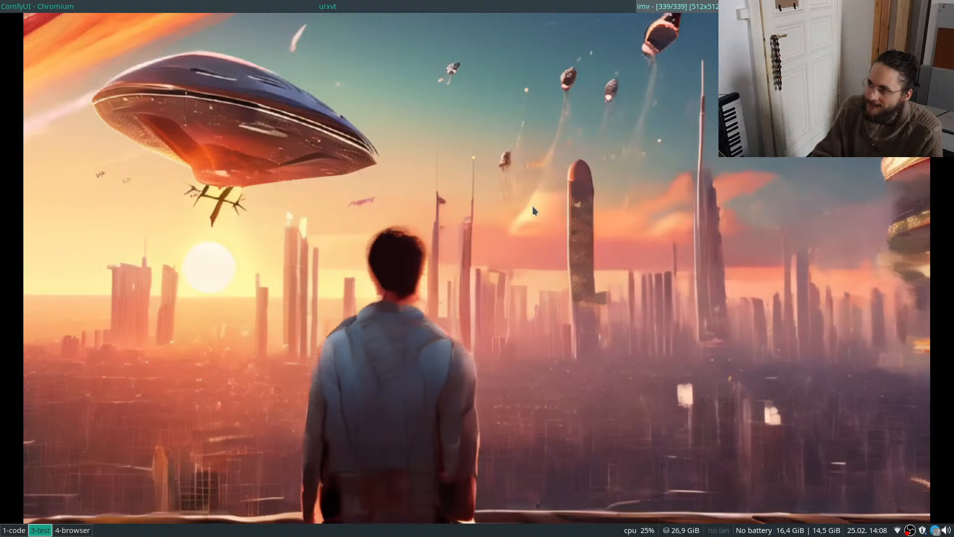
{"action": "key", "text": "Left"}
{"action": "key", "text": "Left"}
{"action": "key", "text": "Left"}
{"action": "key", "text": "Left"}
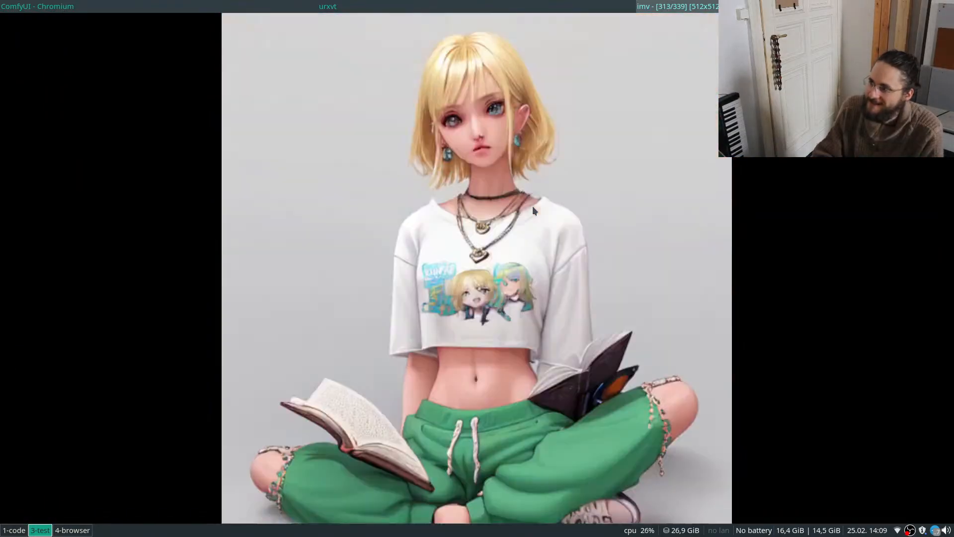
{"action": "key", "text": "Left"}
{"action": "key", "text": "Left"}
{"action": "key", "text": "Left"}
{"action": "key", "text": "Left"}
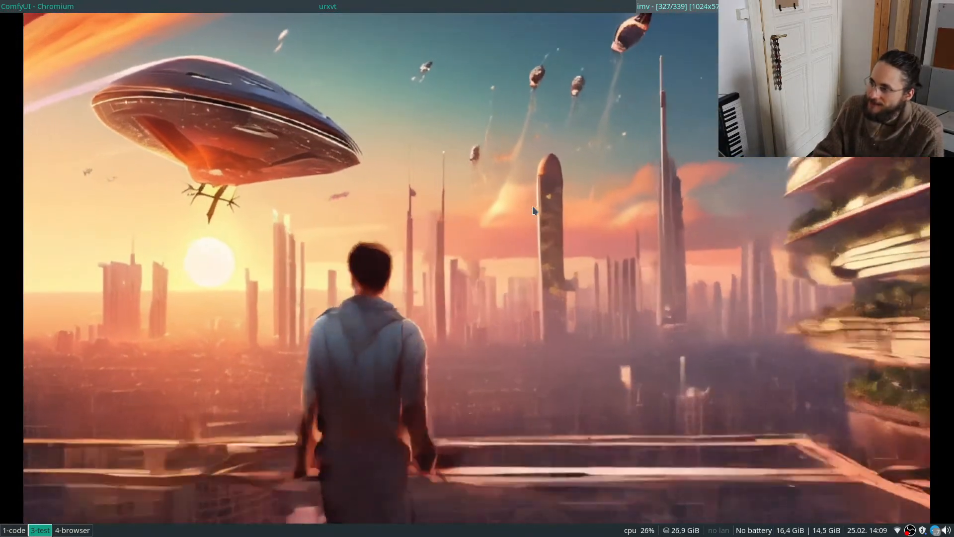
{"action": "key", "text": "Right"}
{"action": "key", "text": "Right"}
{"action": "key", "text": "Right"}
{"action": "key", "text": "Right"}
{"action": "key", "text": "Right"}
{"action": "key", "text": "Right"}
{"action": "key", "text": "Right"}
{"action": "key", "text": "Right"}
{"action": "key", "text": "Right"}
{"action": "key", "text": "Right"}
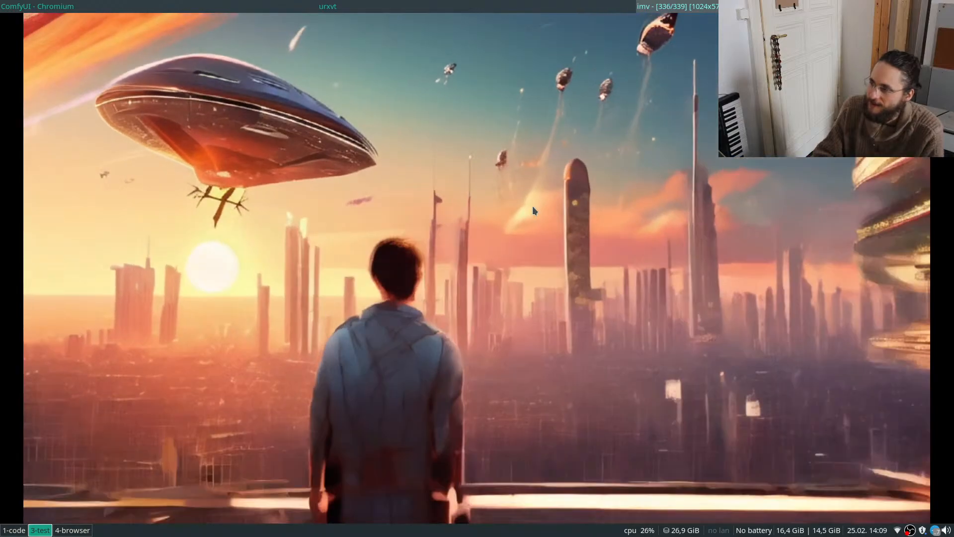
{"action": "key", "text": "Left"}
{"action": "key", "text": "Left"}
{"action": "key", "text": "Left"}
{"action": "key", "text": "Left"}
{"action": "key", "text": "Left"}
{"action": "key", "text": "Left"}
{"action": "key", "text": "Left"}
{"action": "key", "text": "Left"}
{"action": "key", "text": "Left"}
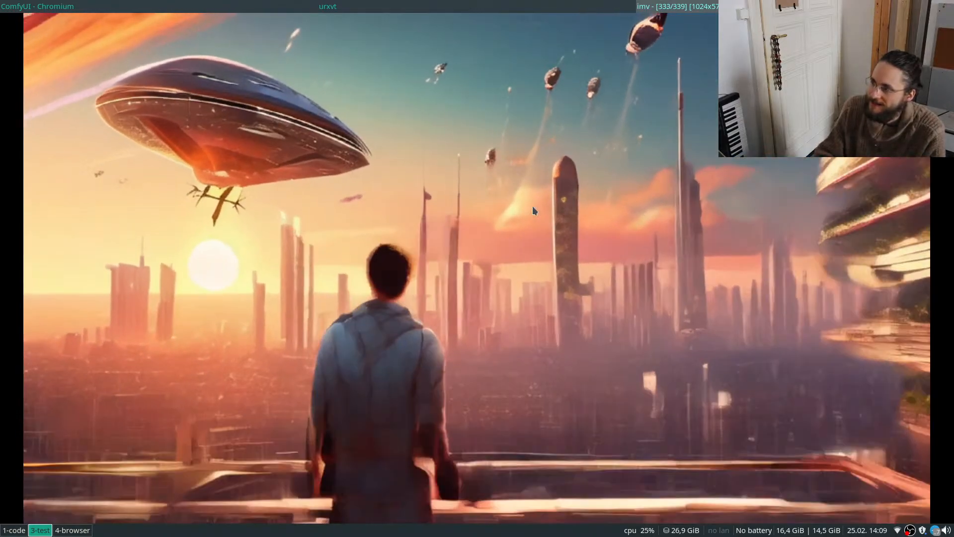
{"action": "key", "text": "g"}
{"action": "key", "text": "g"}
{"action": "key", "text": "Left"}
{"action": "key", "text": "Left"}
{"action": "key", "text": "Left"}
{"action": "key", "text": "Left"}
{"action": "key", "text": "Left"}
{"action": "key", "text": "Left"}
{"action": "key", "text": "Left"}
{"action": "key", "text": "Left"}
{"action": "key", "text": "Left"}
{"action": "key", "text": "Left"}
{"action": "key", "text": "Left"}
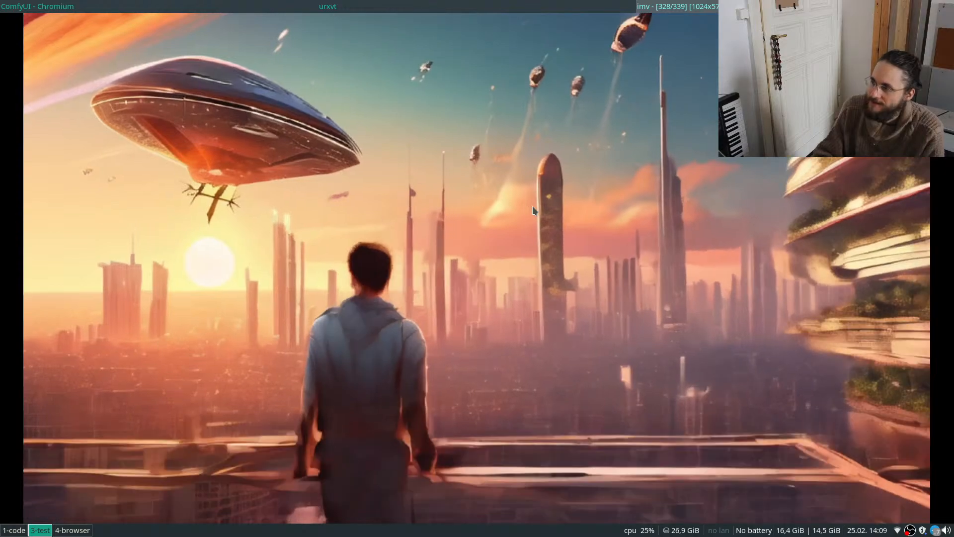
Quit the image viewer and switch back to the ComfyUI workflow at the end of the Image to Video group.
{"action": "key", "text": "q"}
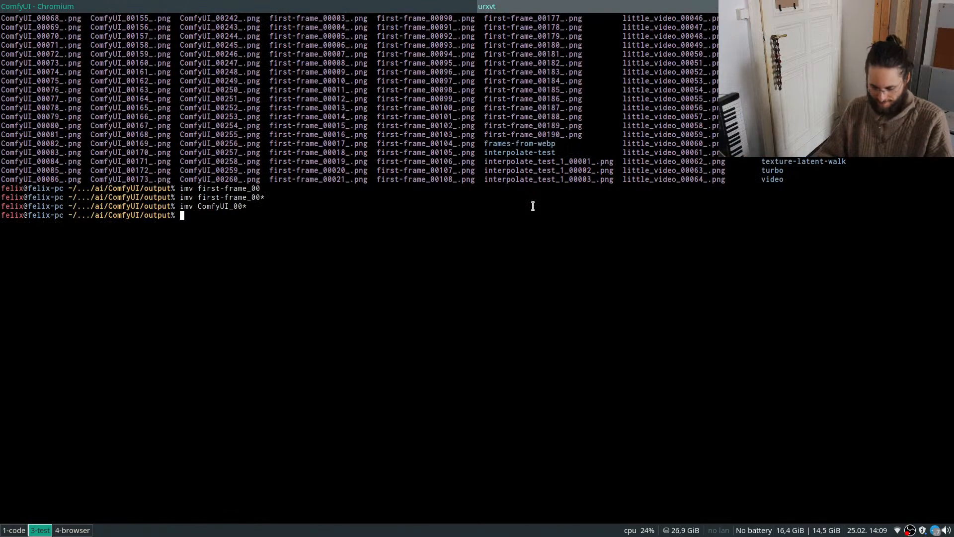
{"action": "key", "text": "super+Left"}
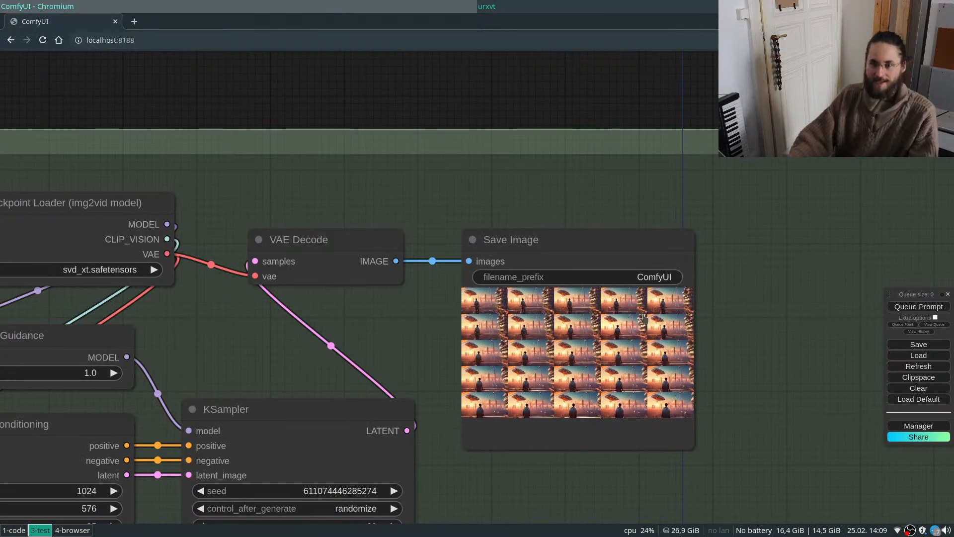
{"action": "scroll", "coordinate": [439, 239], "scroll_direction": "down", "scroll_amount": 3}
{"action": "scroll", "coordinate": [528, 284], "scroll_direction": "up", "scroll_amount": 2}
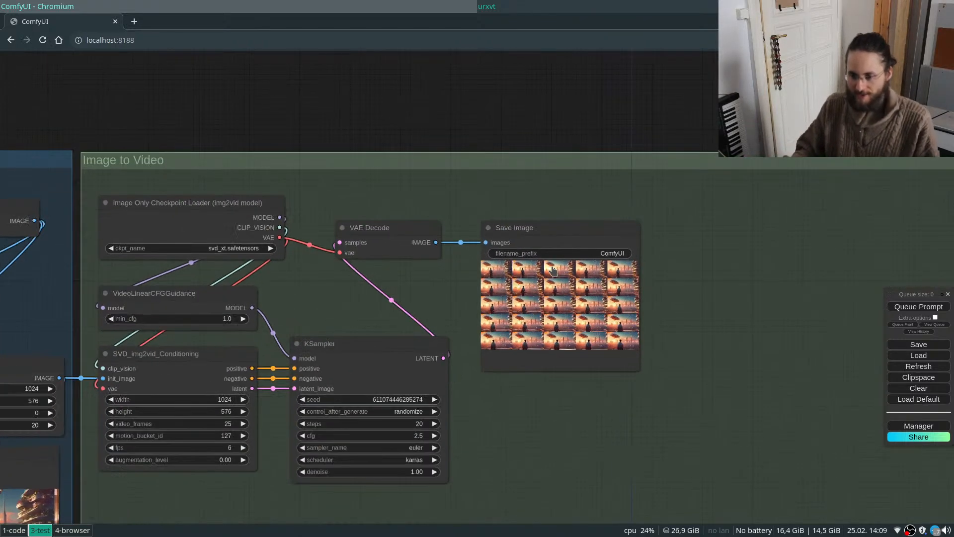
Replace the Save Image node in the Image to Video group with a SaveAnimatedWEBP node fed by the VAE Decode image output.
{"action": "left_click", "coordinate": [550, 236]}
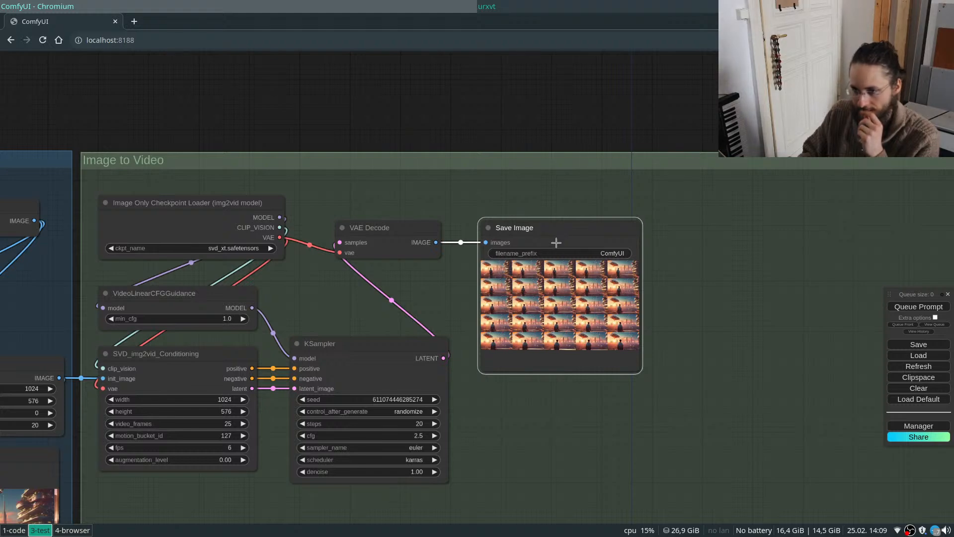
{"action": "key", "text": "Delete"}
{"action": "left_click_drag", "start_coordinate": [435, 242], "coordinate": [565, 246]}
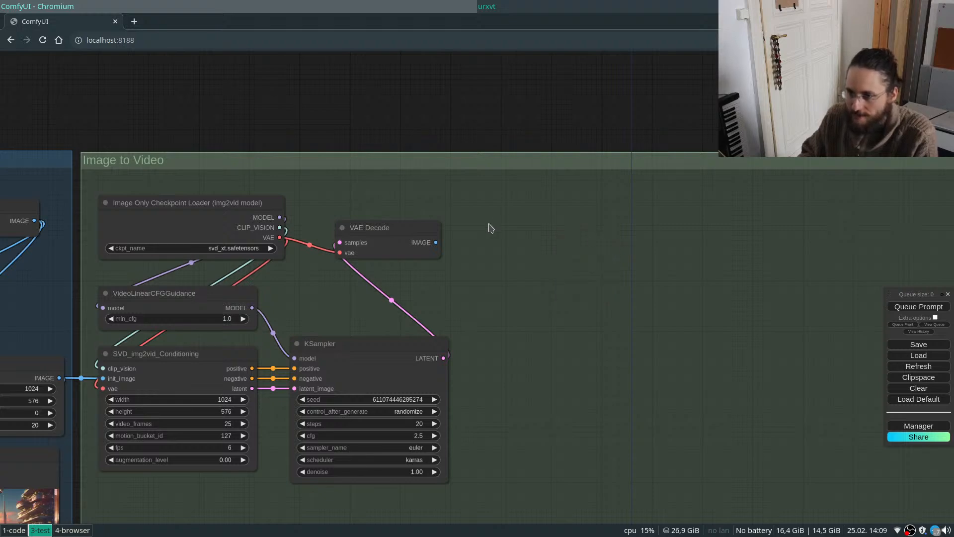
{"action": "double_click", "coordinate": [425, 222]}
{"action": "type", "text": "we"}
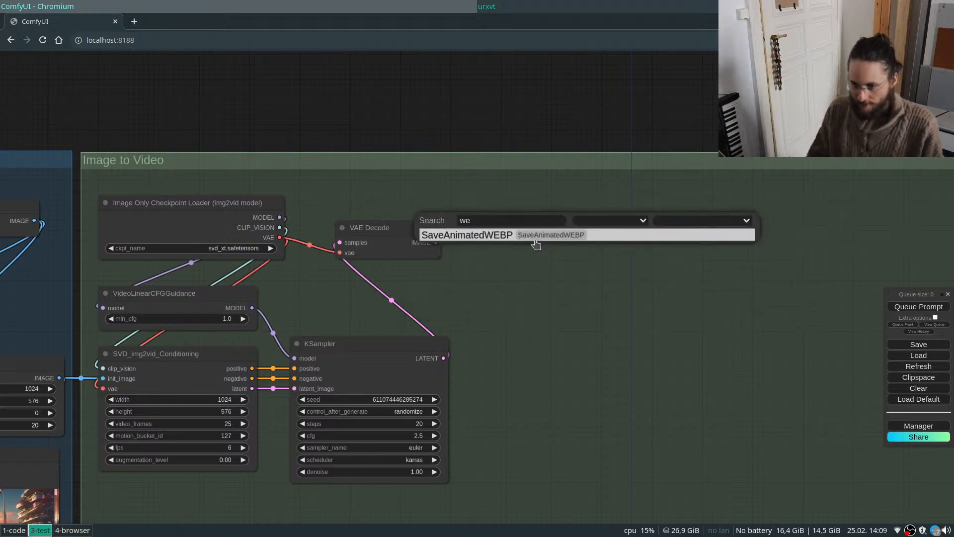
{"action": "left_click", "coordinate": [536, 244]}
{"action": "left_click_drag", "start_coordinate": [535, 215], "coordinate": [539, 230]}
{"action": "left_click_drag", "start_coordinate": [436, 242], "coordinate": [497, 247]}
{"action": "left_click_drag", "start_coordinate": [551, 233], "coordinate": [563, 229]}
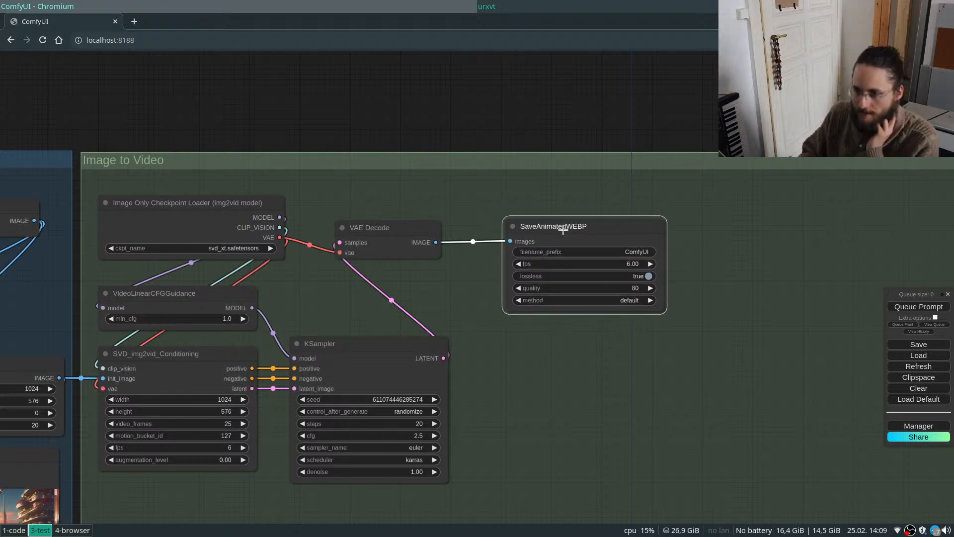
Set the SaveAnimatedWEBP node's filename_prefix to VFI-comparison.
{"action": "left_click", "coordinate": [635, 254]}
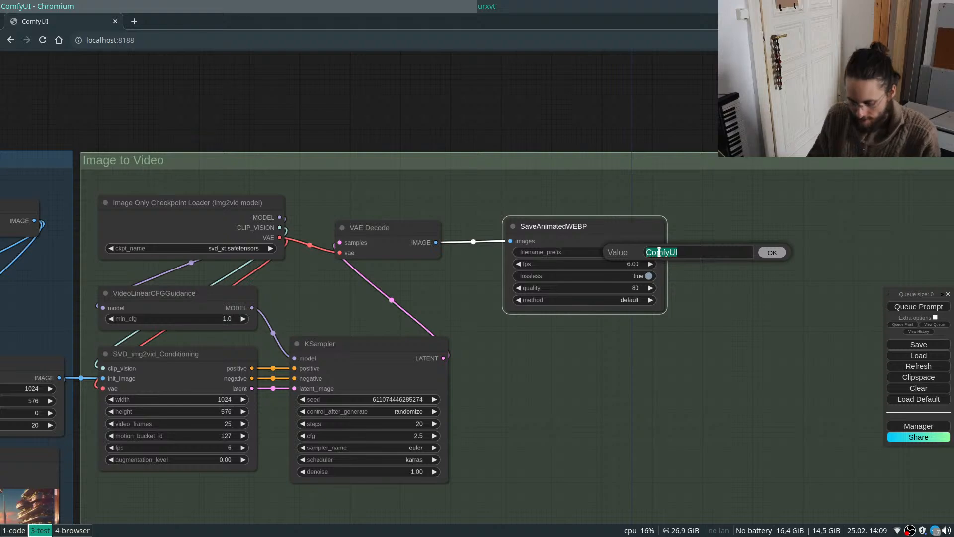
{"action": "type", "text": "VFI_compa"}
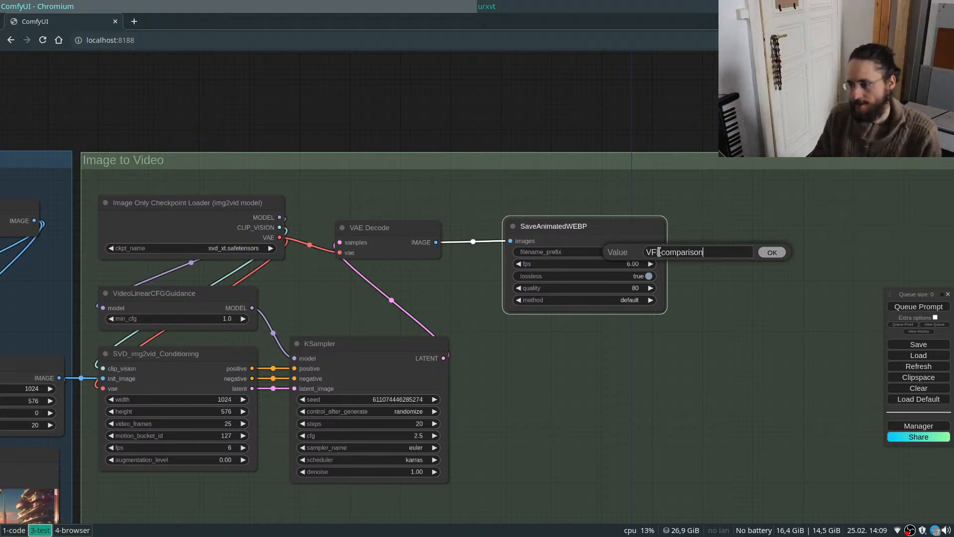
{"action": "type", "text": "rison"}
{"action": "key", "text": "Return"}
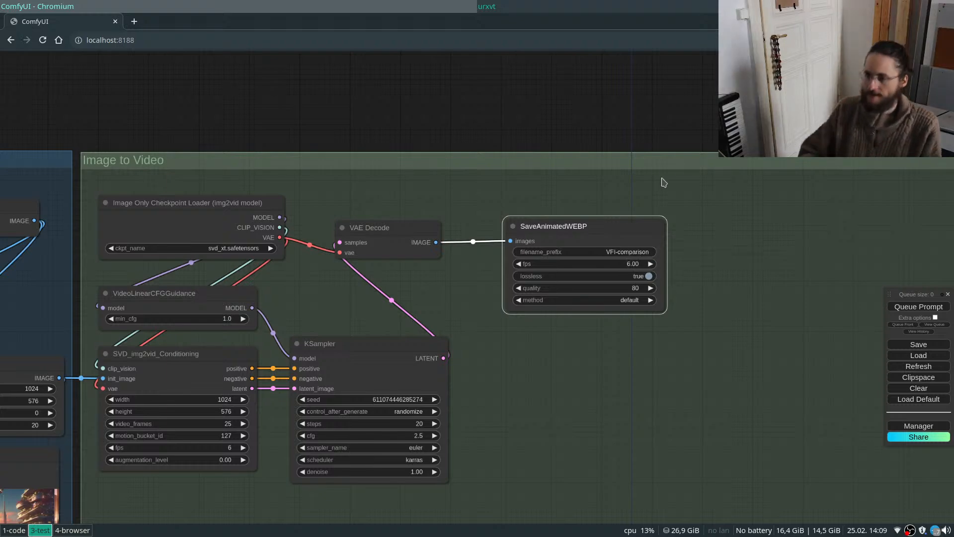
Bypass all nodes of the Image to Video group.
{"action": "scroll", "coordinate": [654, 166], "scroll_direction": "down", "scroll_amount": 2}
{"action": "right_click", "coordinate": [521, 168]}
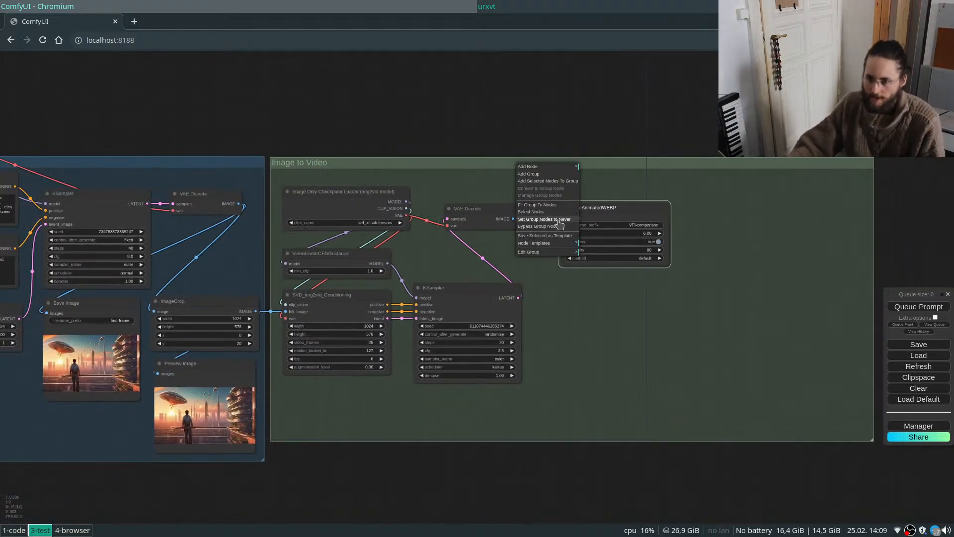
{"action": "left_click", "coordinate": [546, 226]}
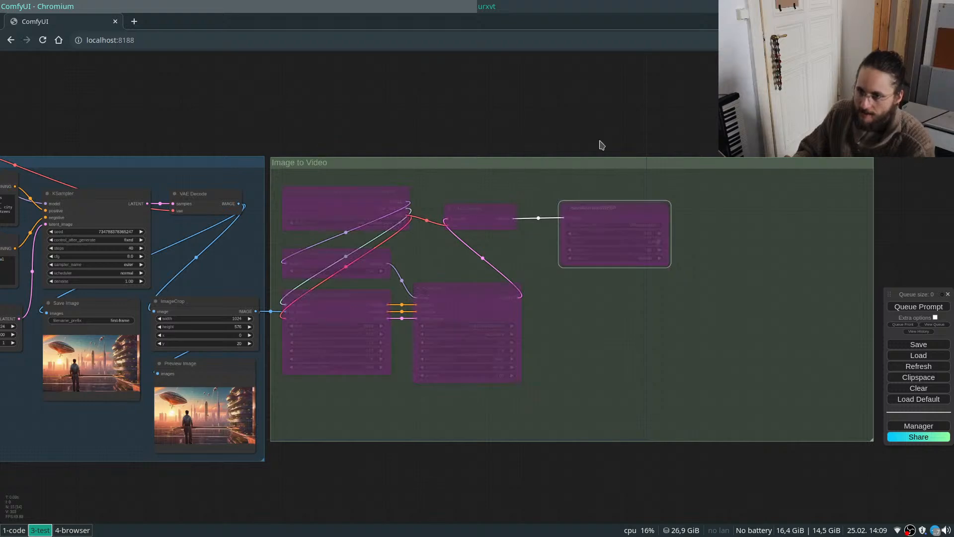
Set control_after_generate of the Text to Image KSampler to decrement and generate a new first frame.
{"action": "scroll", "coordinate": [528, 139], "scroll_direction": "down", "scroll_amount": 4}
{"action": "scroll", "coordinate": [323, 200], "scroll_direction": "up", "scroll_amount": 4}
{"action": "scroll", "coordinate": [447, 219], "scroll_direction": "down", "scroll_amount": 3}
{"action": "scroll", "coordinate": [631, 234], "scroll_direction": "up", "scroll_amount": 4}
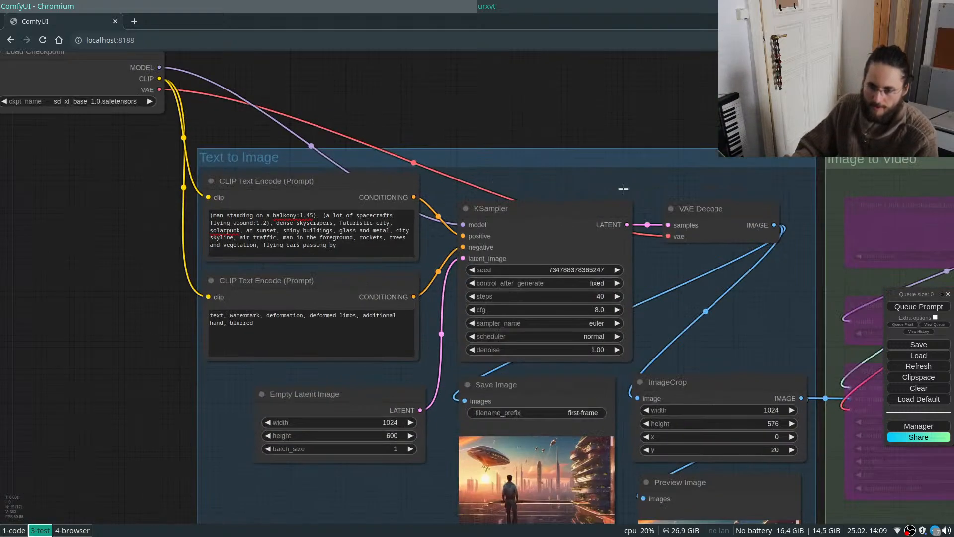
{"action": "scroll", "coordinate": [607, 209], "scroll_direction": "down", "scroll_amount": 1}
{"action": "left_click", "coordinate": [590, 239]}
{"action": "left_click", "coordinate": [598, 252]}
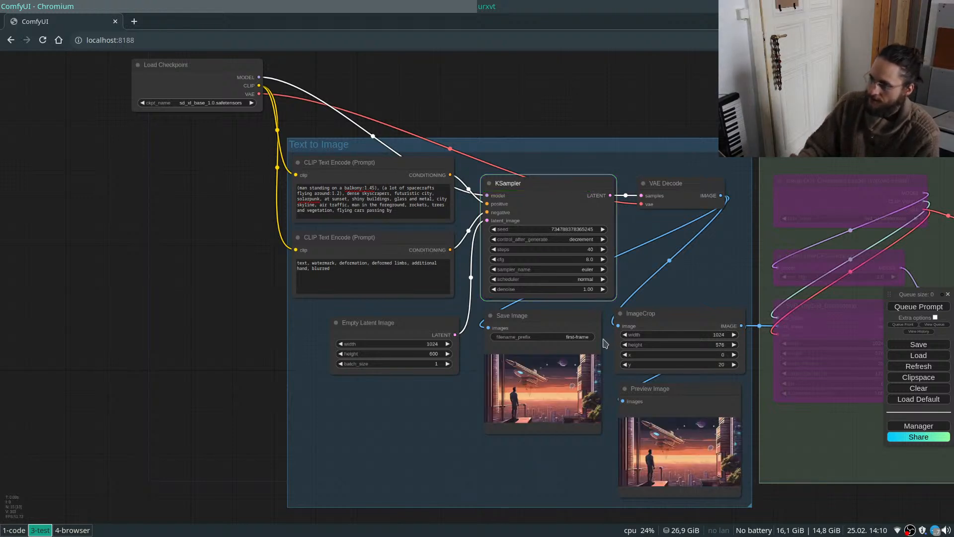
Examine the newly generated first-frame candidates up close in the Save Image node, checking the man, the spacecraft and the city.
{"action": "scroll", "coordinate": [610, 397], "scroll_direction": "up", "scroll_amount": 10}
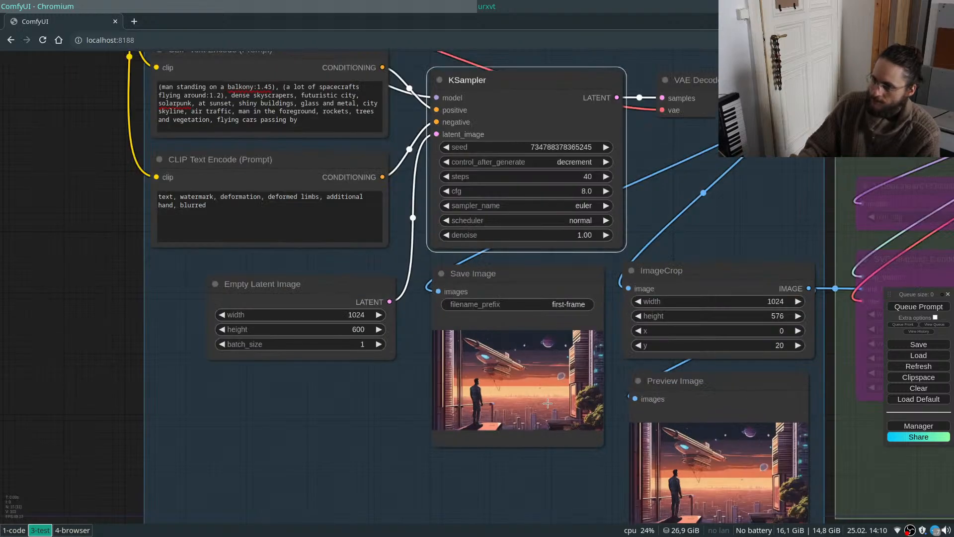
{"action": "scroll", "coordinate": [499, 365], "scroll_direction": "up", "scroll_amount": 4}
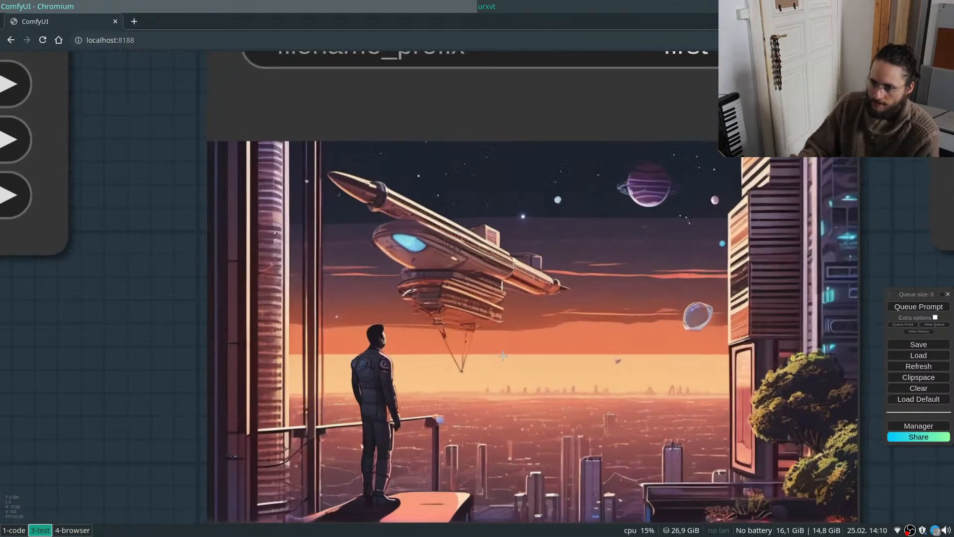
{"action": "scroll", "coordinate": [382, 309], "scroll_direction": "down", "scroll_amount": 4}
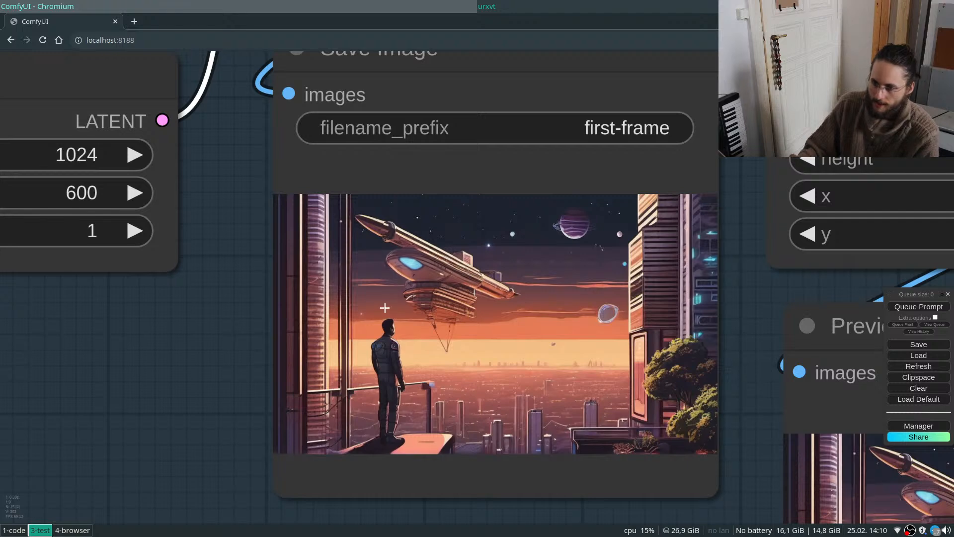
{"action": "scroll", "coordinate": [384, 323], "scroll_direction": "down", "scroll_amount": 5}
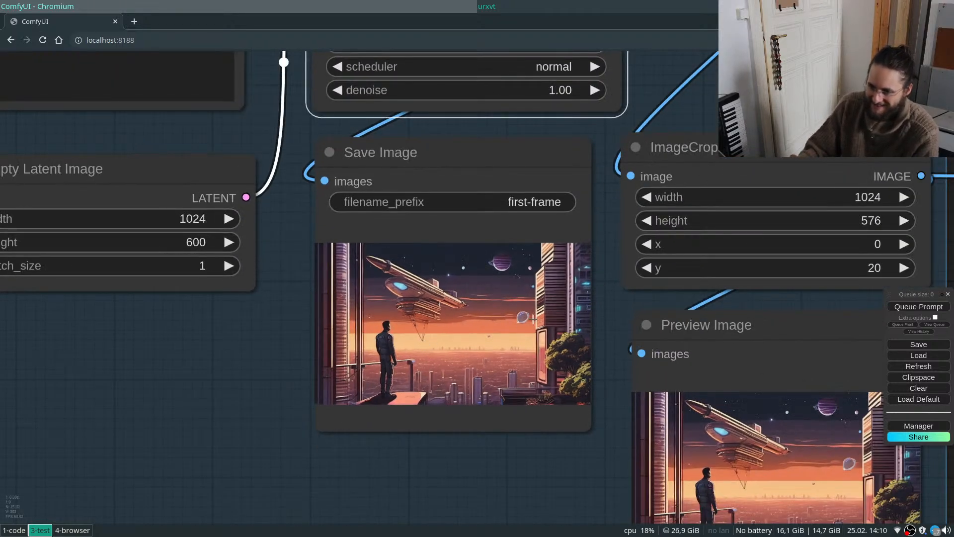
{"action": "scroll", "coordinate": [484, 300], "scroll_direction": "up", "scroll_amount": 10}
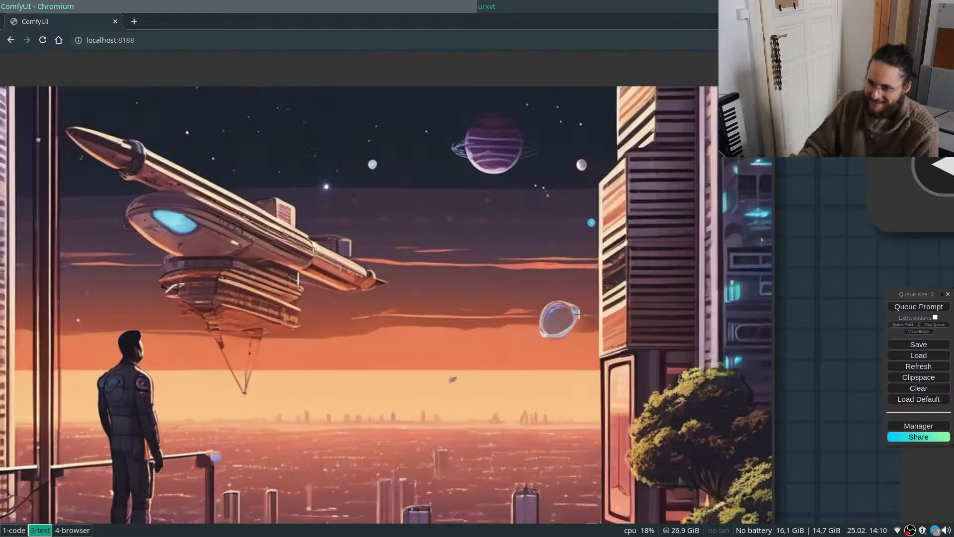
{"action": "scroll", "coordinate": [548, 295], "scroll_direction": "down", "scroll_amount": 10}
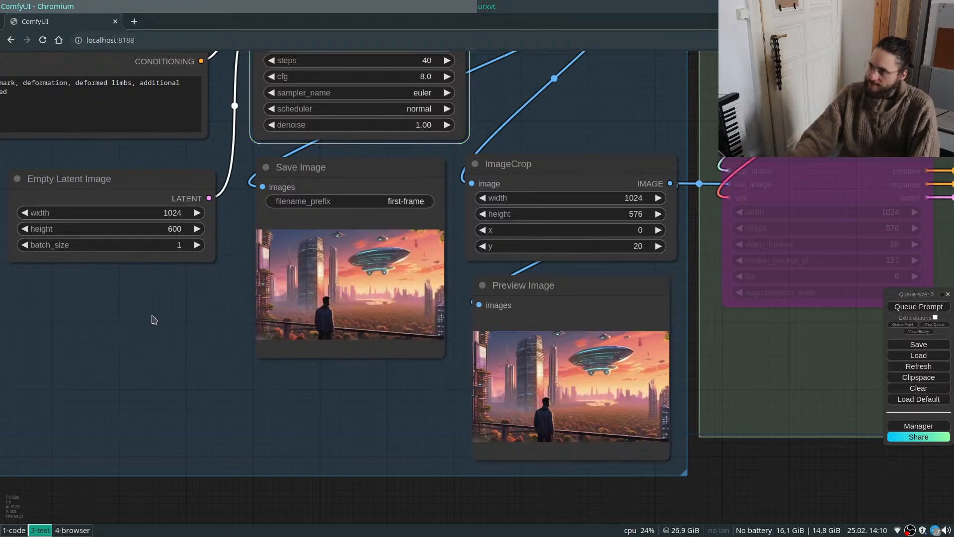
{"action": "scroll", "coordinate": [379, 309], "scroll_direction": "up", "scroll_amount": 8}
{"action": "scroll", "coordinate": [379, 308], "scroll_direction": "up", "scroll_amount": 2}
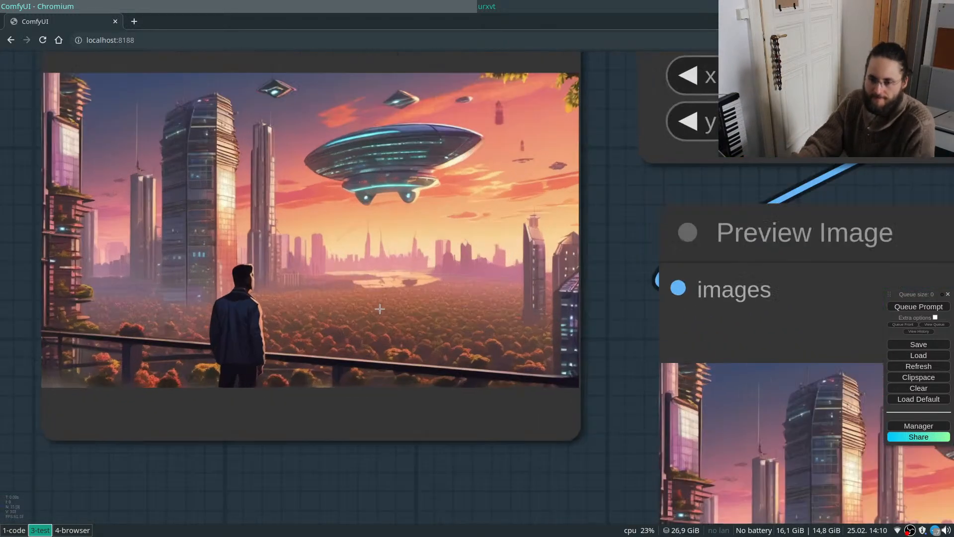
{"action": "scroll", "coordinate": [600, 501], "scroll_direction": "down", "scroll_amount": 3}
{"action": "scroll", "coordinate": [429, 368], "scroll_direction": "down", "scroll_amount": 5}
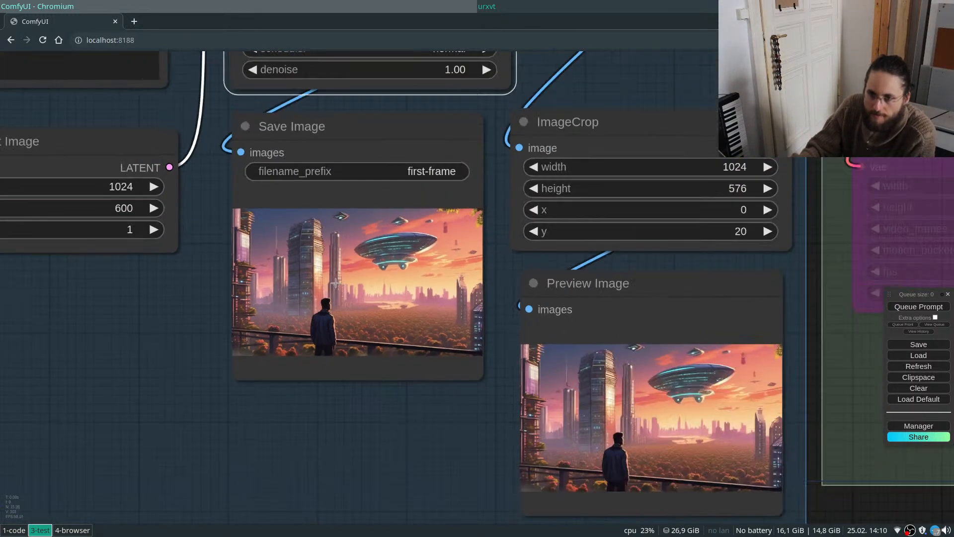
Replace "(a lot of spacecrafts flying around:1.2)" with "spacecrafts passing by" in the positive prompt and generate a new first frame.
{"action": "scroll", "coordinate": [569, 361], "scroll_direction": "down", "scroll_amount": 5}
{"action": "scroll", "coordinate": [341, 181], "scroll_direction": "up", "scroll_amount": 6}
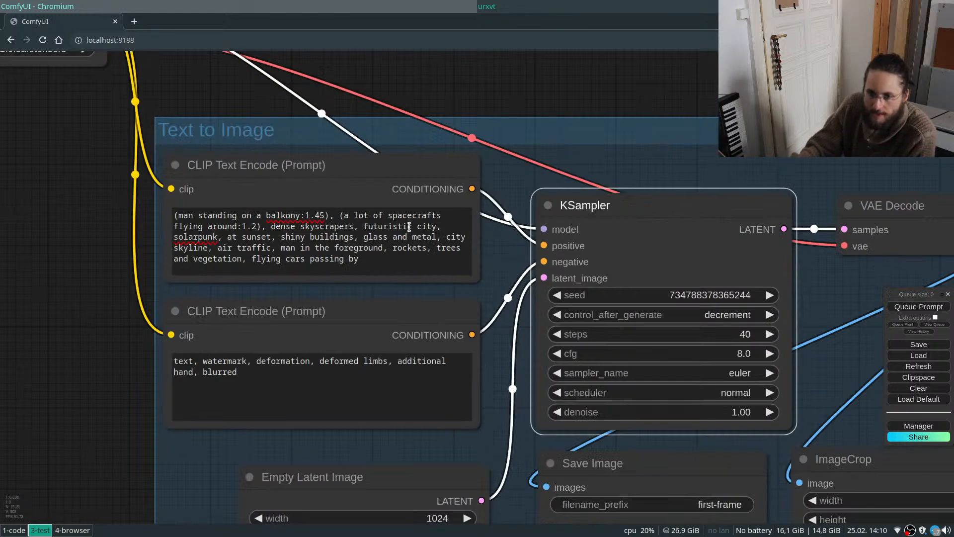
{"action": "left_click_drag", "start_coordinate": [339, 215], "coordinate": [392, 212]}
{"action": "key", "text": "BackSpace"}
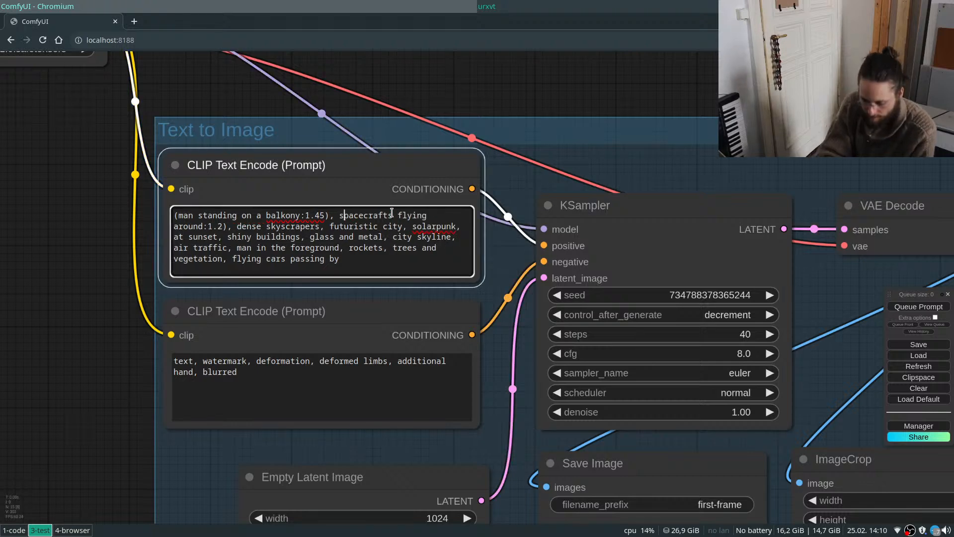
{"action": "key", "text": "ctrl+Right"}
{"action": "key", "text": "ctrl+shift+Right"}
{"action": "key", "text": "ctrl+shift+Right"}
{"action": "key", "text": "ctrl+shift+Right"}
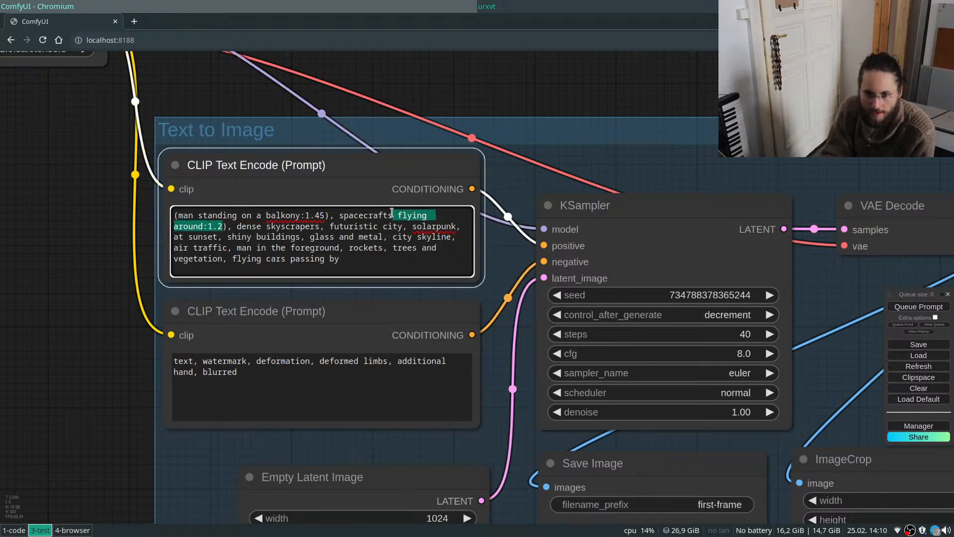
{"action": "key", "text": "BackSpace"}
{"action": "type", "text": "passing by"}
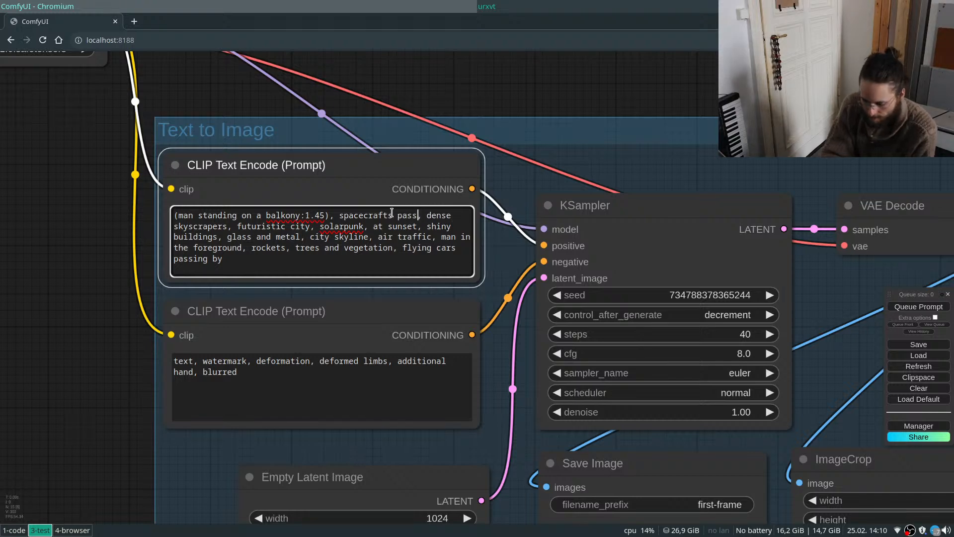
{"action": "key", "text": "ctrl+Return"}
{"action": "scroll", "coordinate": [343, 179], "scroll_direction": "down", "scroll_amount": 3}
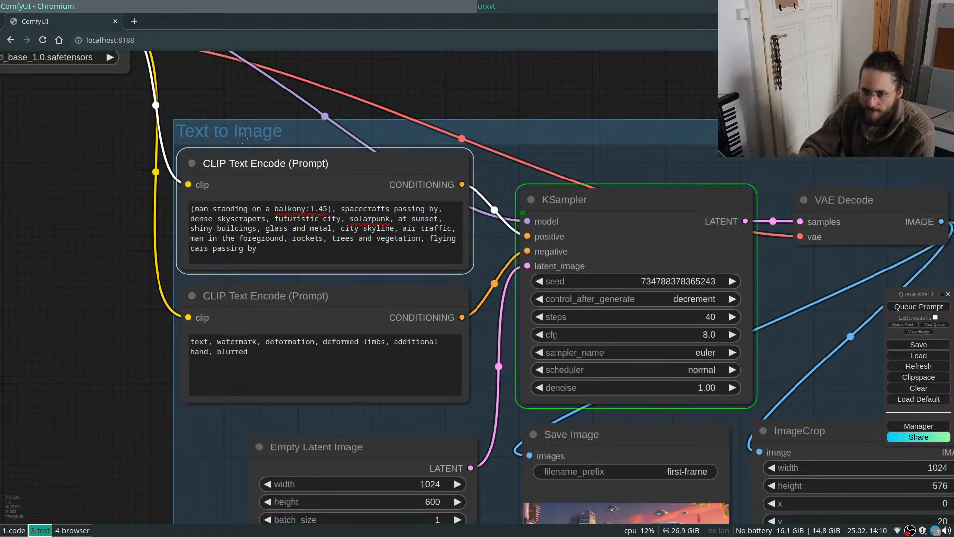
{"action": "scroll", "coordinate": [374, 264], "scroll_direction": "down", "scroll_amount": 2}
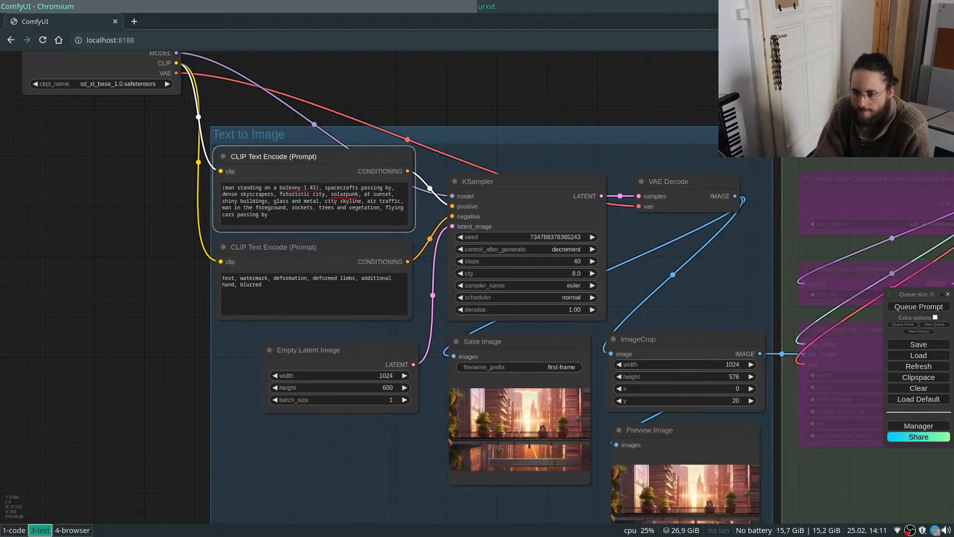
Weight the phrase "spacecrafts passing by" to 1.3 in the positive prompt.
{"action": "scroll", "coordinate": [519, 427], "scroll_direction": "down", "scroll_amount": 5}
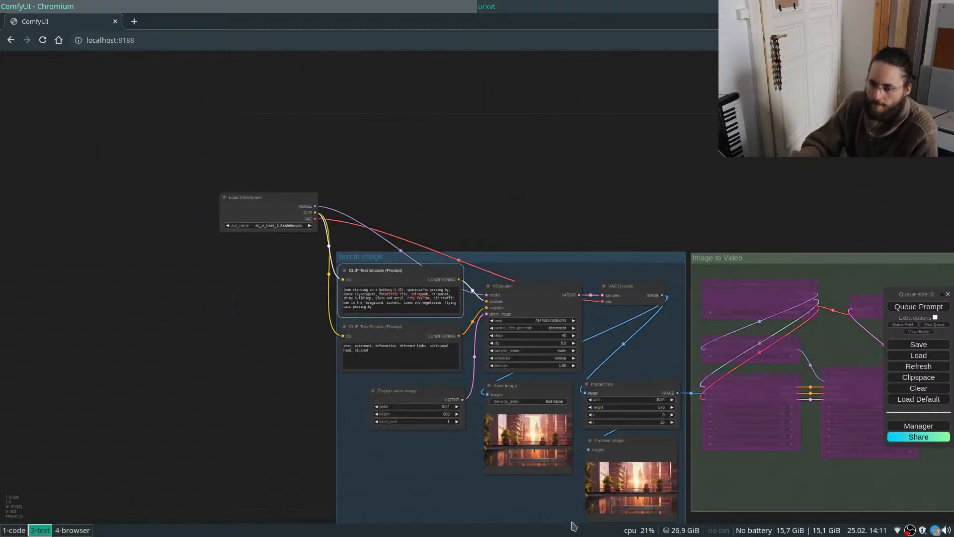
{"action": "scroll", "coordinate": [497, 412], "scroll_direction": "up", "scroll_amount": 15}
{"action": "scroll", "coordinate": [497, 412], "scroll_direction": "down", "scroll_amount": 10}
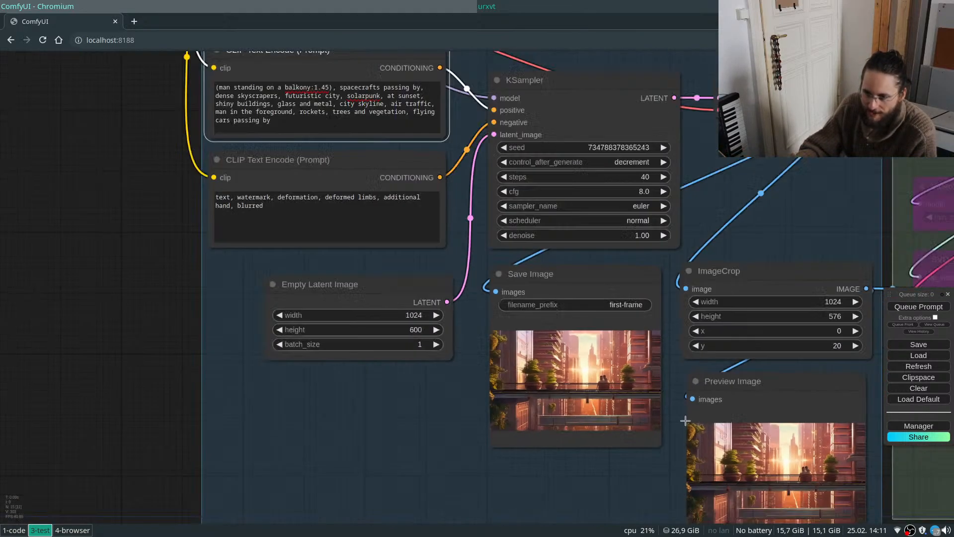
{"action": "scroll", "coordinate": [411, 192], "scroll_direction": "up", "scroll_amount": 2}
{"action": "scroll", "coordinate": [412, 193], "scroll_direction": "up", "scroll_amount": 2}
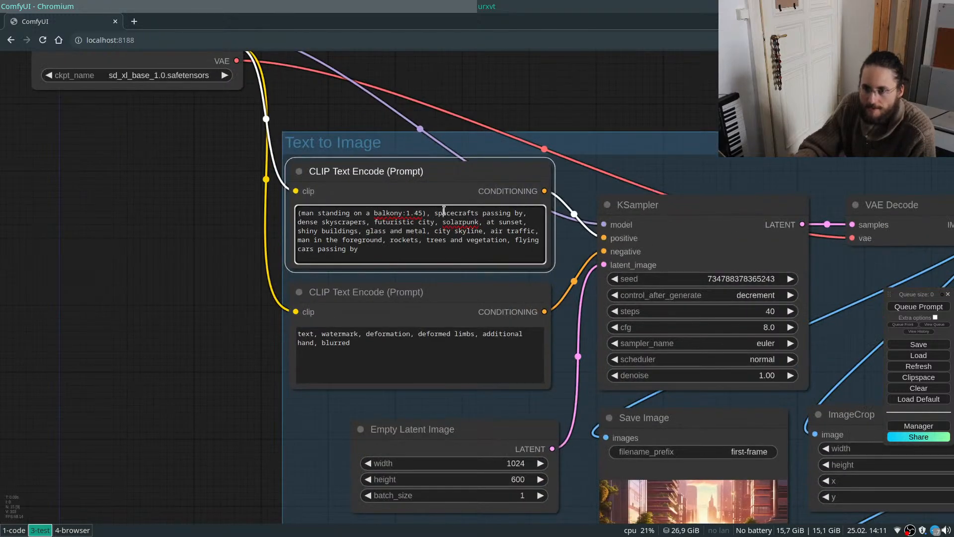
{"action": "double_click", "coordinate": [443, 212]}
{"action": "key", "text": "ctrl+shift+Right"}
{"action": "key", "text": "ctrl+shift+Right"}
{"action": "key", "text": "ctrl+Up"}
{"action": "key", "text": "ctrl+Up"}
{"action": "key", "text": "ctrl+Up"}
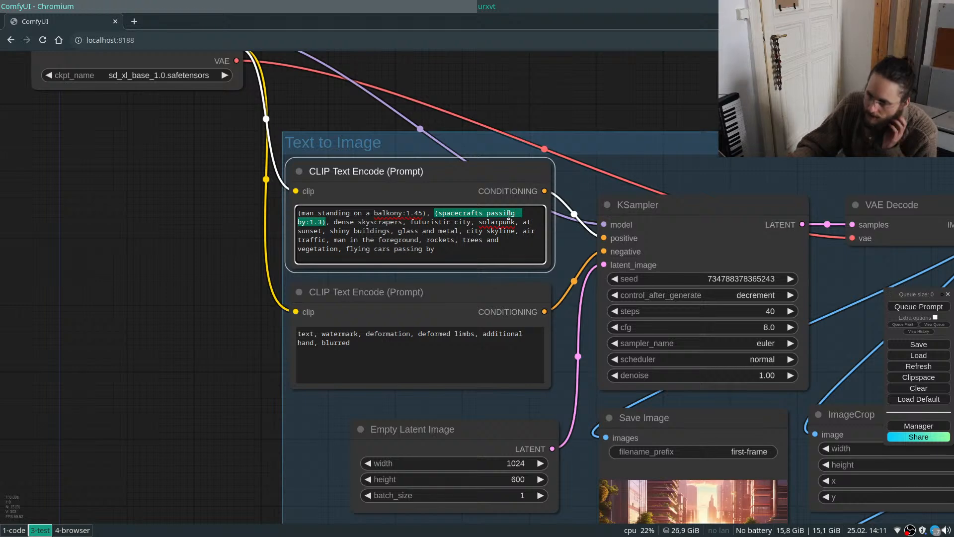
Add "fog" to the end of the negative prompt and generate a new first frame.
{"action": "left_click", "coordinate": [439, 355]}
{"action": "type", "text": ", g"}
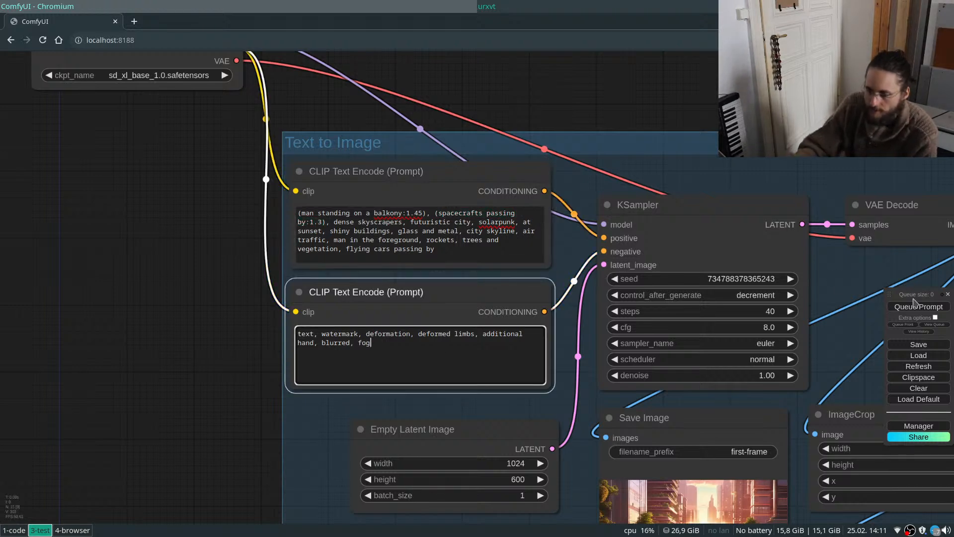
{"action": "key", "text": "ctrl+Return"}
Examine the newly generated image in the Save Image node up close, checking the balcony, the man and the skyline.
{"action": "scroll", "coordinate": [567, 226], "scroll_direction": "down", "scroll_amount": 3}
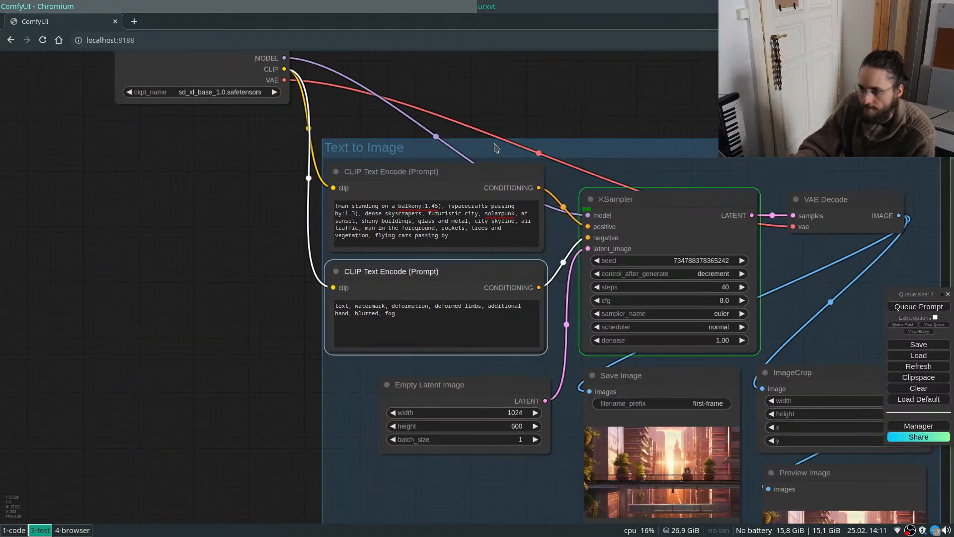
{"action": "scroll", "coordinate": [703, 459], "scroll_direction": "down", "scroll_amount": 2}
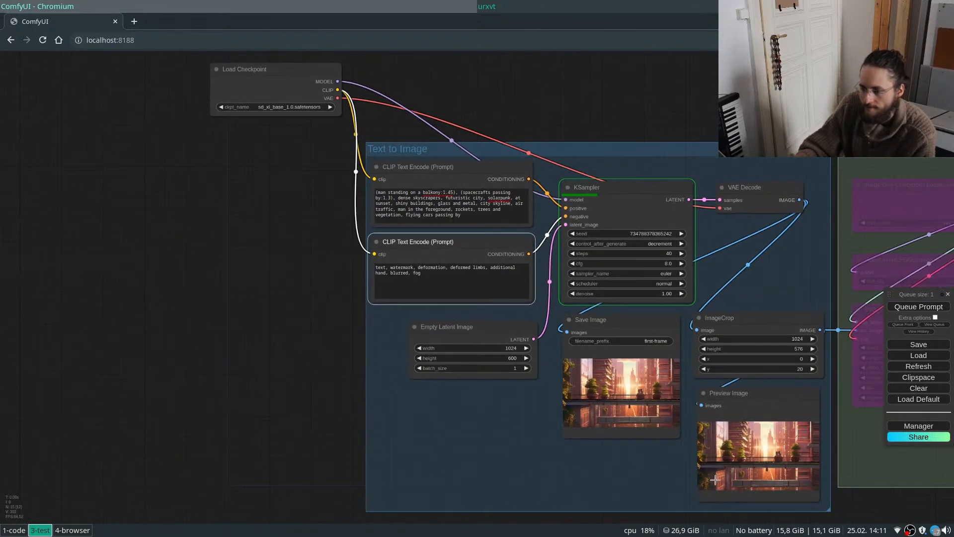
{"action": "scroll", "coordinate": [715, 480], "scroll_direction": "up", "scroll_amount": 3}
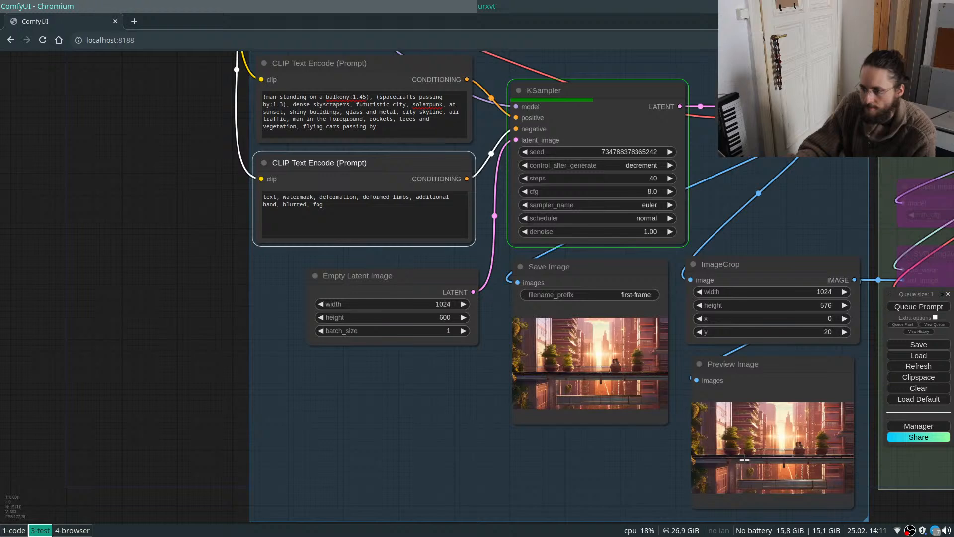
{"action": "scroll", "coordinate": [744, 460], "scroll_direction": "up", "scroll_amount": 4}
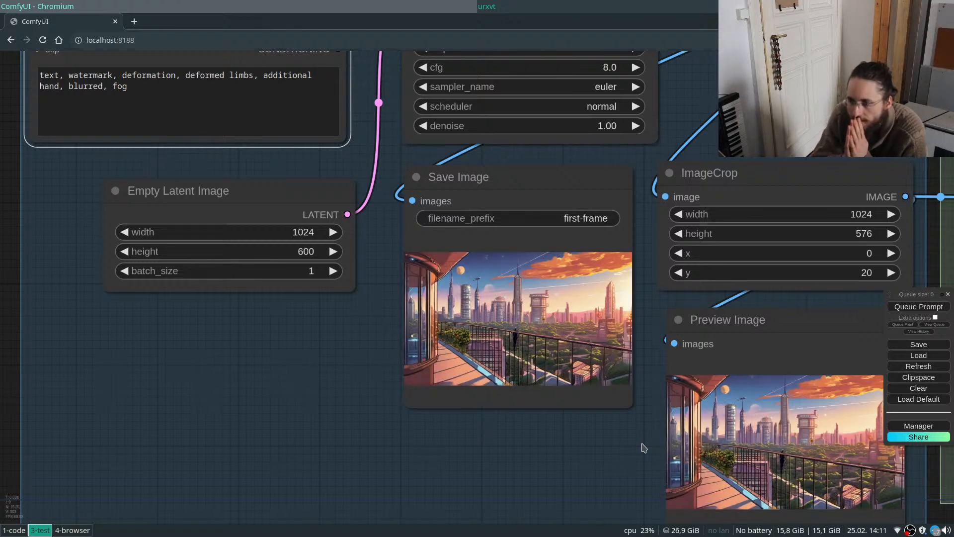
{"action": "scroll", "coordinate": [563, 329], "scroll_direction": "up", "scroll_amount": 15}
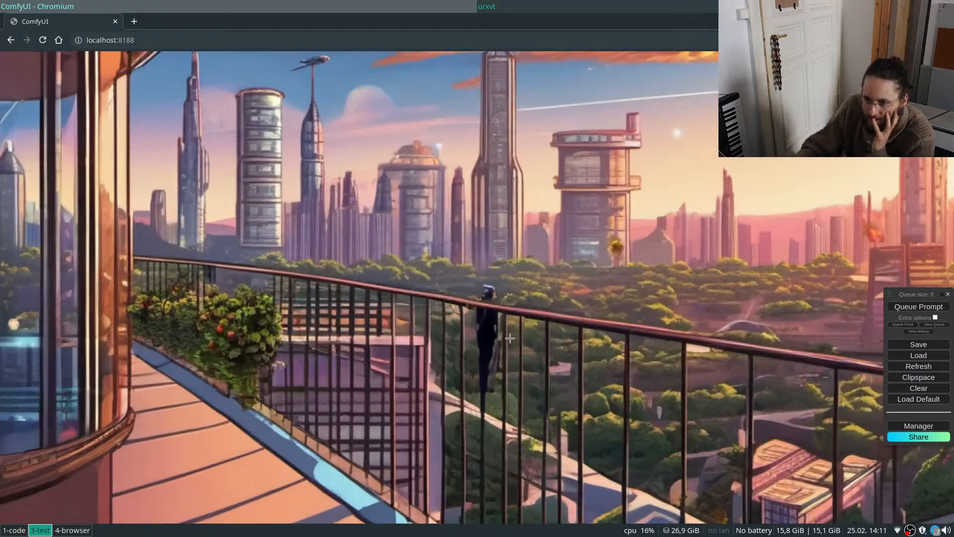
{"action": "scroll", "coordinate": [460, 334], "scroll_direction": "down", "scroll_amount": 14}
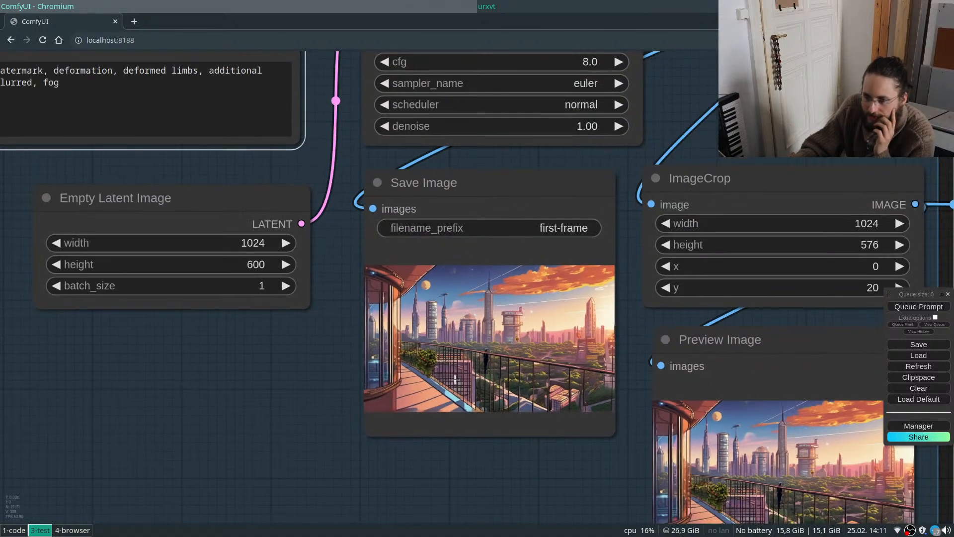
{"action": "scroll", "coordinate": [576, 351], "scroll_direction": "down", "scroll_amount": 4}
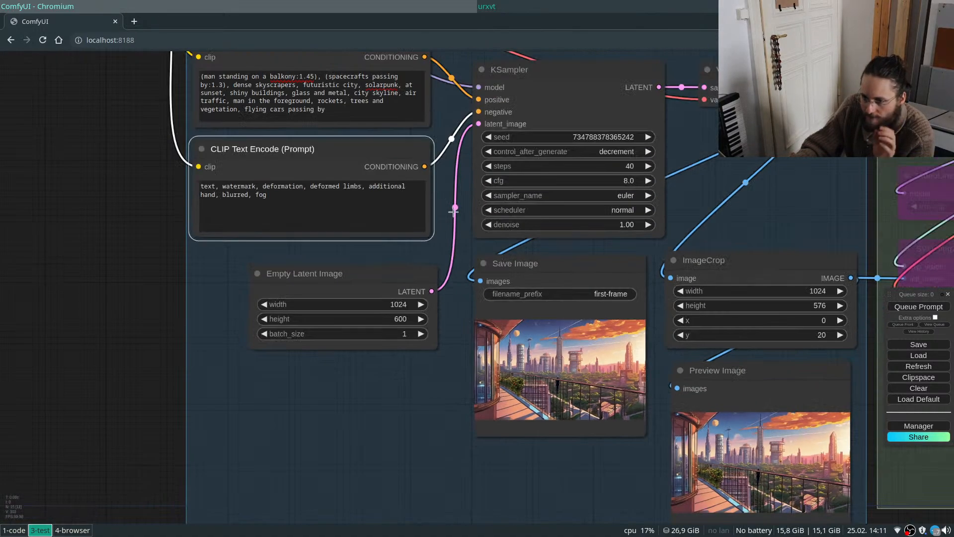
{"action": "scroll", "coordinate": [540, 396], "scroll_direction": "down", "scroll_amount": 2}
Shorten "(spacecrafts passing by:1.3)" in the positive prompt to plain "spacecrafts" without weighting.
{"action": "scroll", "coordinate": [398, 114], "scroll_direction": "up", "scroll_amount": 7}
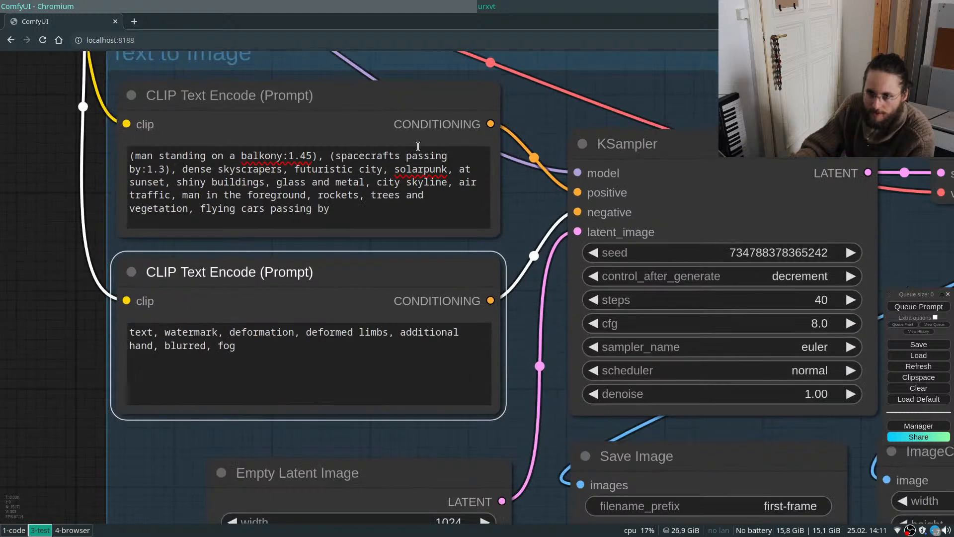
{"action": "double_click", "coordinate": [413, 151]}
{"action": "key", "text": "BackSpace"}
{"action": "key", "text": "Delete"}
{"action": "key", "text": "Delete"}
{"action": "key", "text": "Delete"}
{"action": "key", "text": "BackSpace"}
{"action": "key", "text": "Delete"}
{"action": "key", "text": "Delete"}
{"action": "key", "text": "Delete"}
{"action": "key", "text": "Delete"}
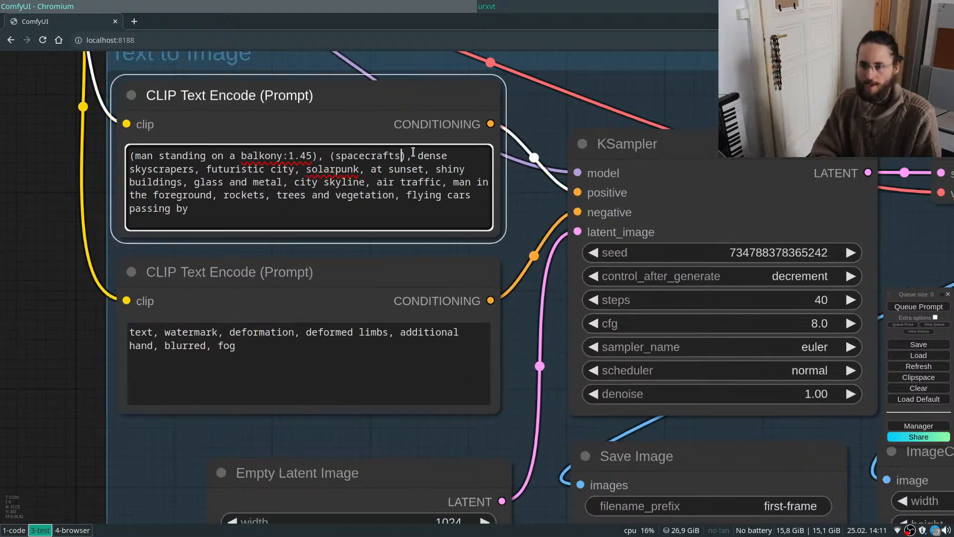
{"action": "key", "text": "Delete"}
{"action": "key", "text": "ctrl+Left"}
{"action": "key", "text": "BackSpace"}
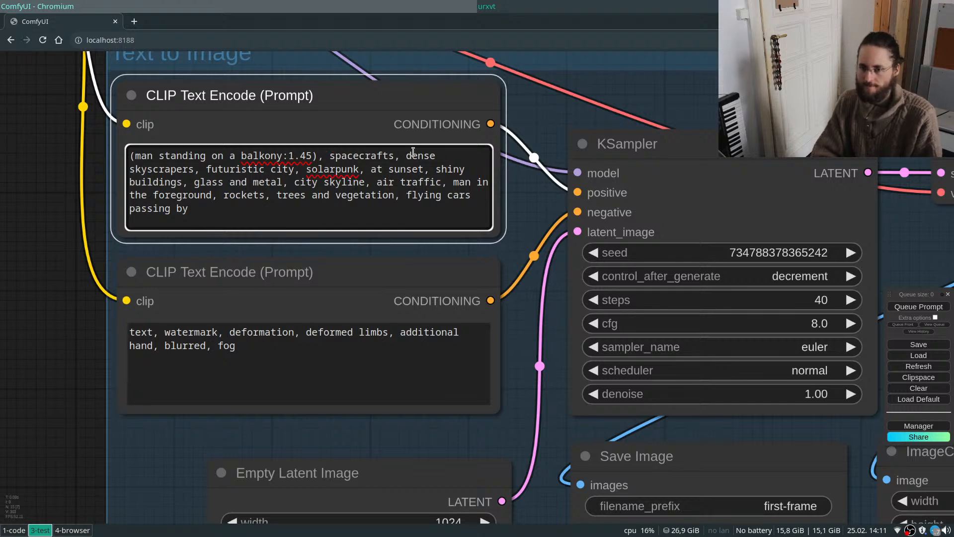
Remove the parentheses and the 1.45 weight from "man standing on a balkony" and generate a new first frame.
{"action": "key", "text": "Delete"}
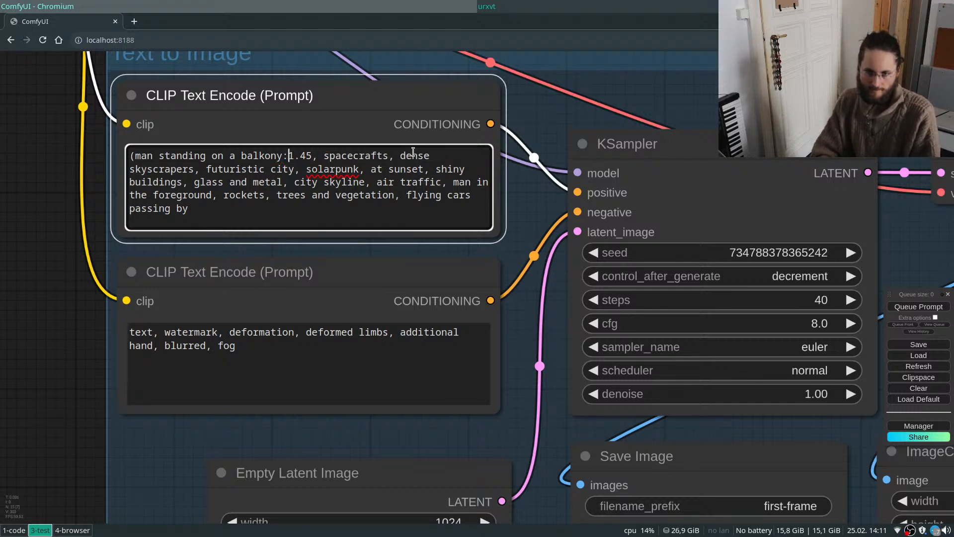
{"action": "key", "text": "BackSpace"}
{"action": "key", "text": "BackSpace"}
{"action": "key", "text": "BackSpace"}
{"action": "key", "text": "BackSpace"}
{"action": "key", "text": "BackSpace"}
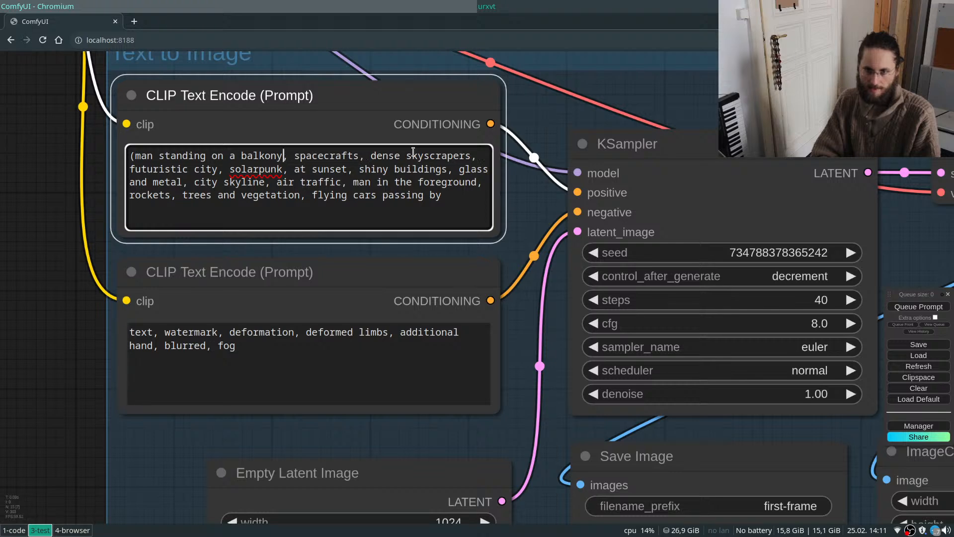
{"action": "key", "text": "ctrl+Left"}
{"action": "key", "text": "BackSpace"}
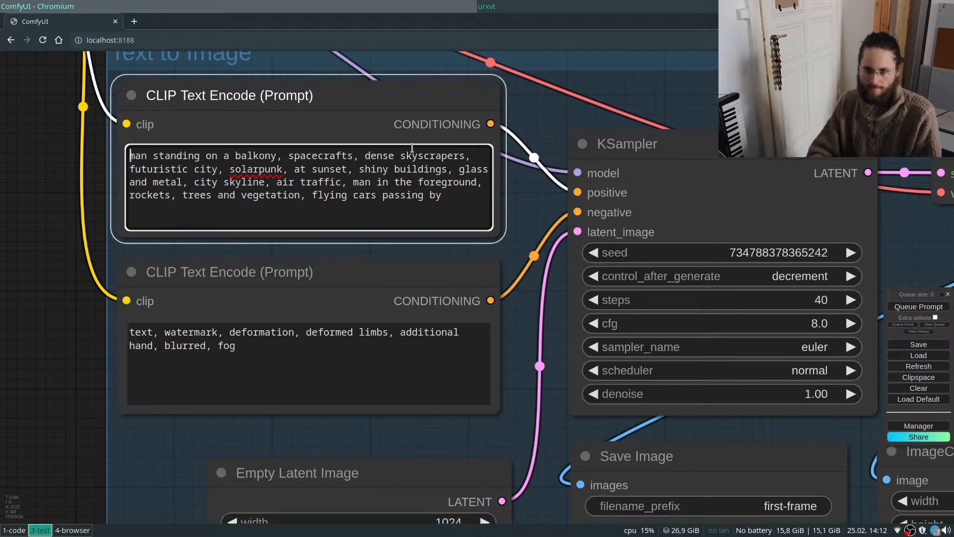
{"action": "scroll", "coordinate": [516, 194], "scroll_direction": "down", "scroll_amount": 2}
{"action": "left_click", "coordinate": [903, 307]}
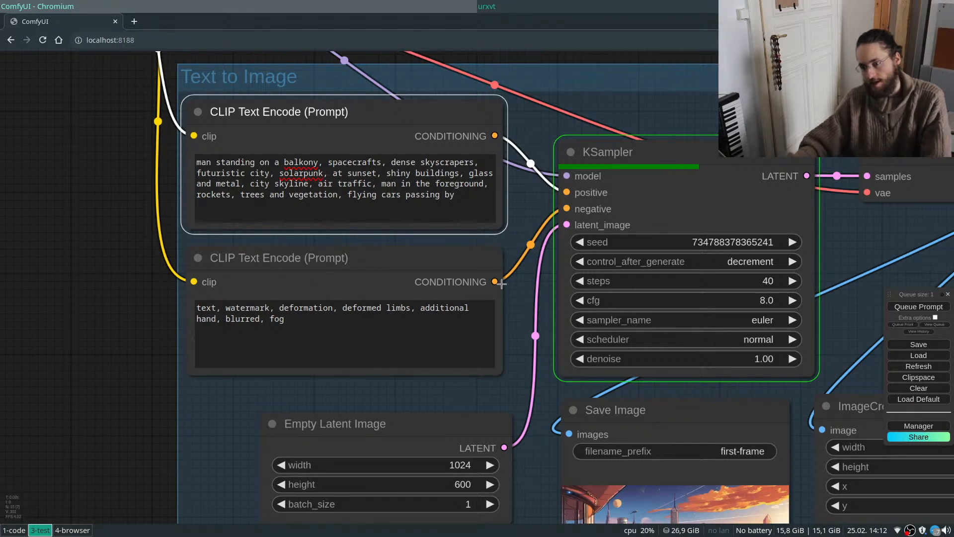
Examine the new first frame in the Save Image node up close, checking the man at the railing and the city.
{"action": "scroll", "coordinate": [546, 179], "scroll_direction": "down", "scroll_amount": 2}
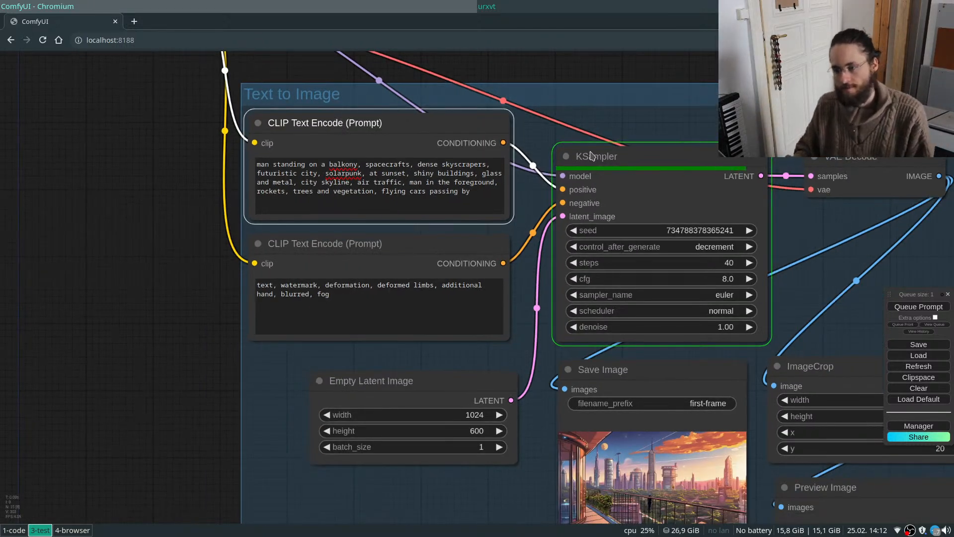
{"action": "scroll", "coordinate": [661, 394], "scroll_direction": "down", "scroll_amount": 3}
{"action": "scroll", "coordinate": [661, 394], "scroll_direction": "up", "scroll_amount": 8}
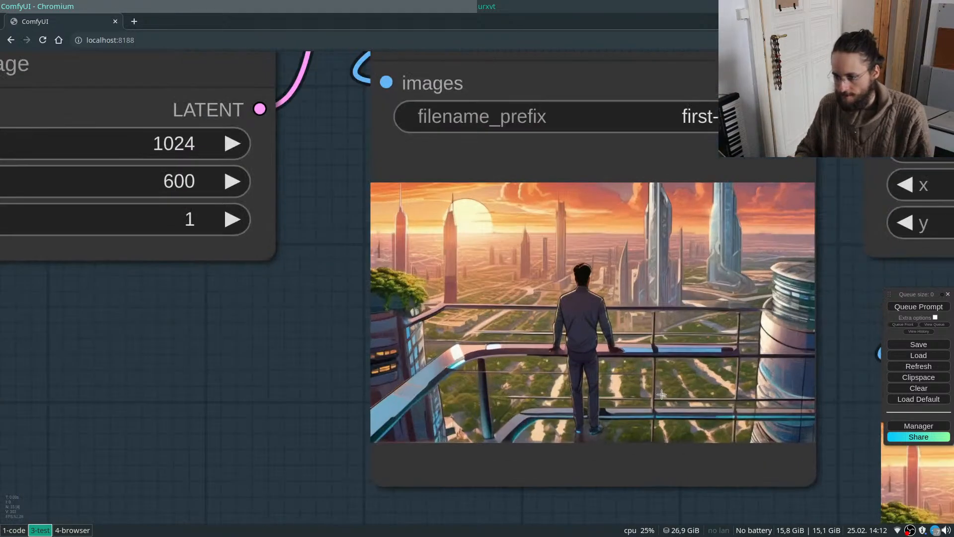
{"action": "scroll", "coordinate": [662, 394], "scroll_direction": "up", "scroll_amount": 4}
{"action": "scroll", "coordinate": [656, 373], "scroll_direction": "down", "scroll_amount": 4}
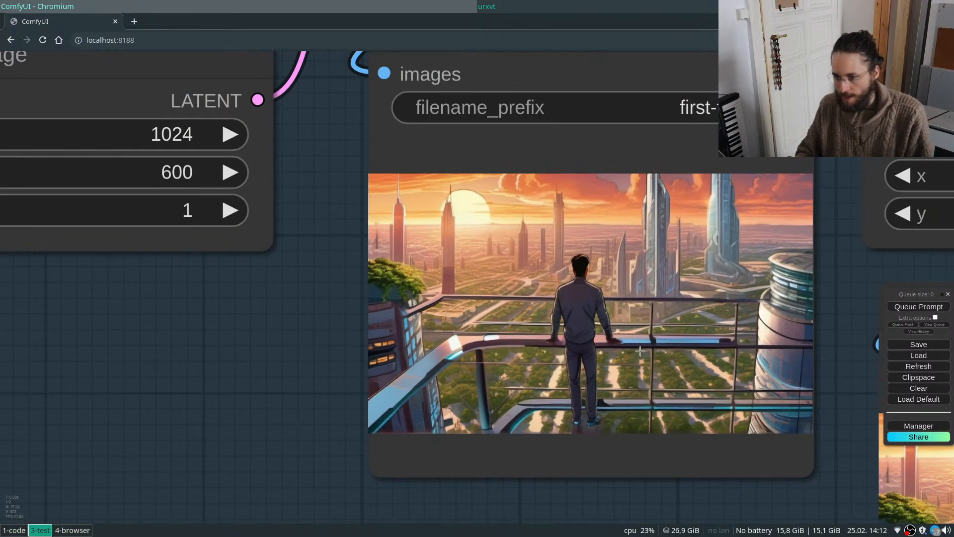
{"action": "scroll", "coordinate": [572, 274], "scroll_direction": "up", "scroll_amount": 5}
{"action": "scroll", "coordinate": [601, 298], "scroll_direction": "down", "scroll_amount": 8}
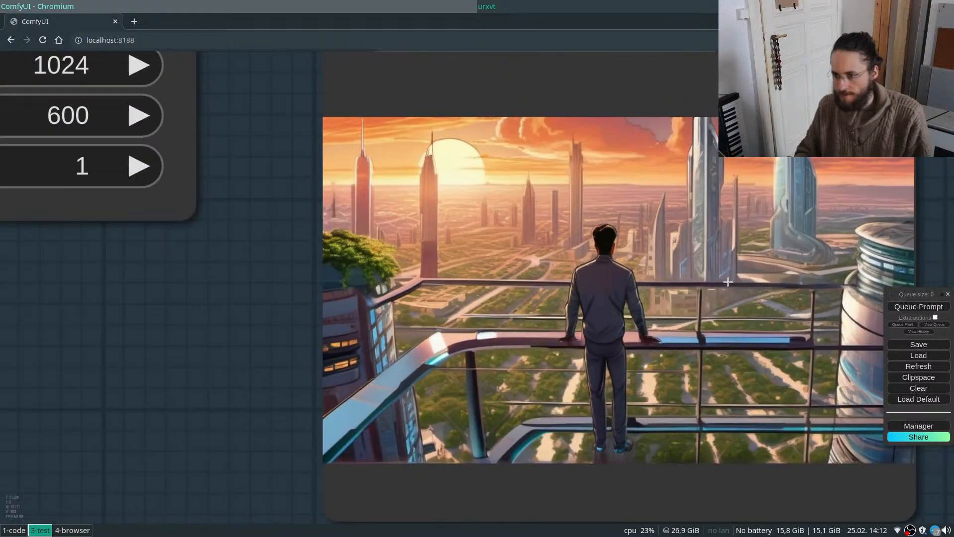
{"action": "scroll", "coordinate": [823, 419], "scroll_direction": "down", "scroll_amount": 5}
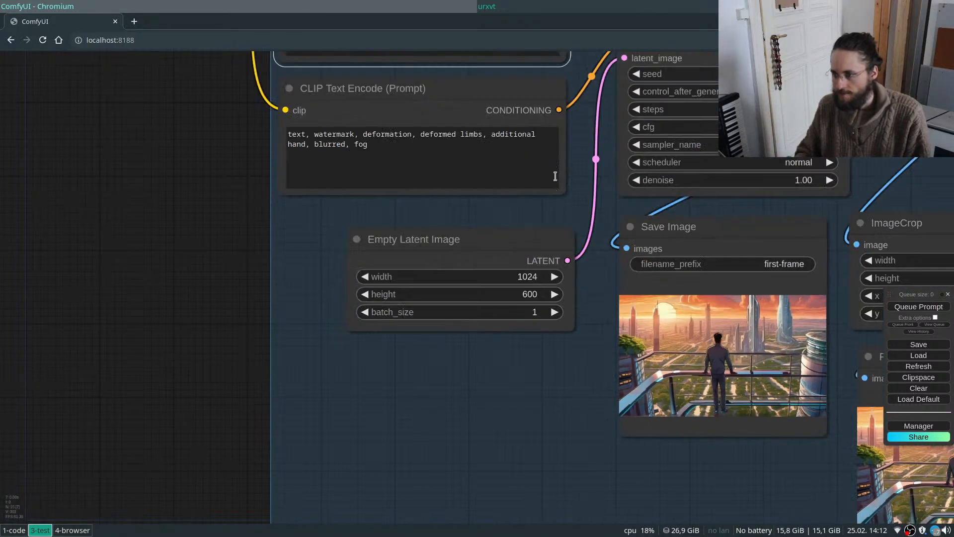
{"action": "scroll", "coordinate": [544, 162], "scroll_direction": "down", "scroll_amount": 4}
Insert "flying cars, hoverboards" after "spacecrafts" in the positive prompt and generate another first frame.
{"action": "scroll", "coordinate": [489, 162], "scroll_direction": "up", "scroll_amount": 4}
{"action": "left_click", "coordinate": [552, 190]}
{"action": "type", "text": ", flyin"}
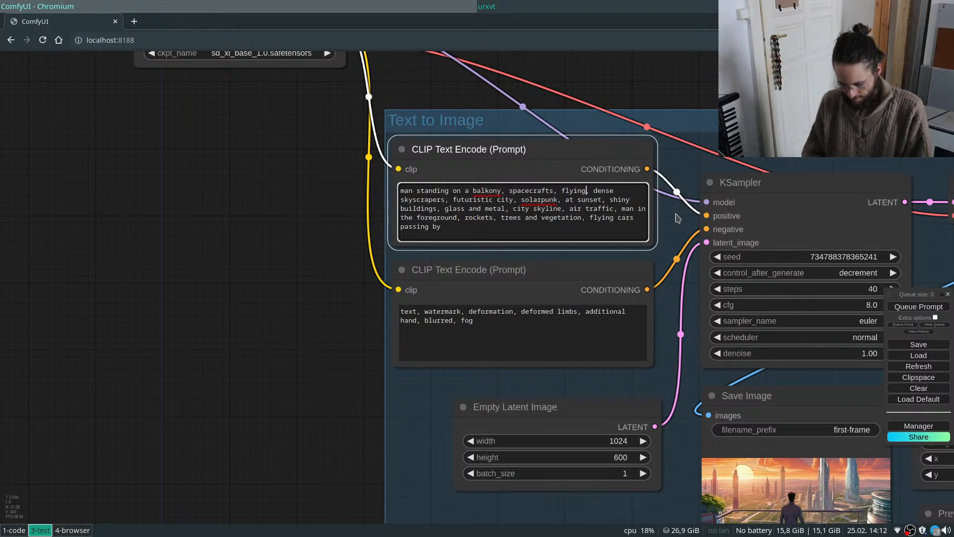
{"action": "type", "text": "g cars, "}
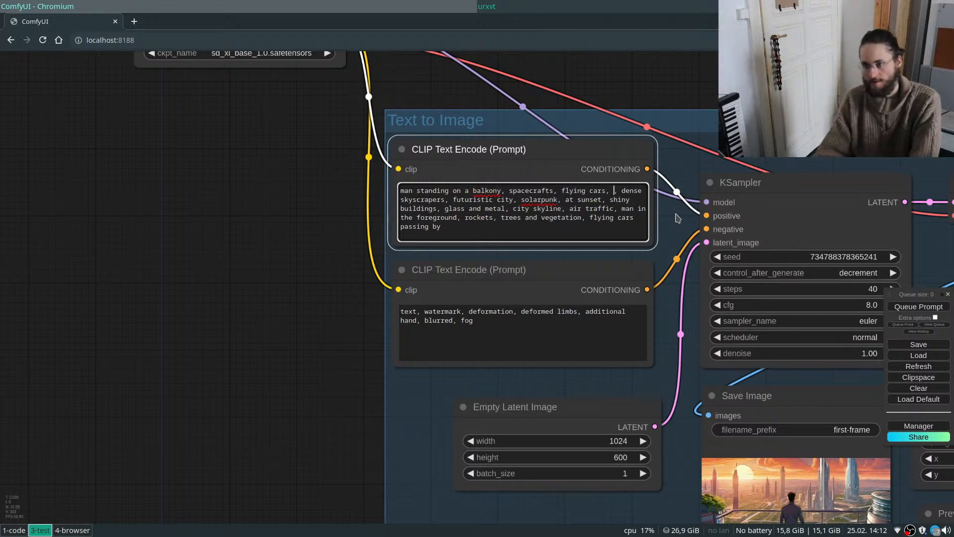
{"action": "type", "text": "hoverboards"}
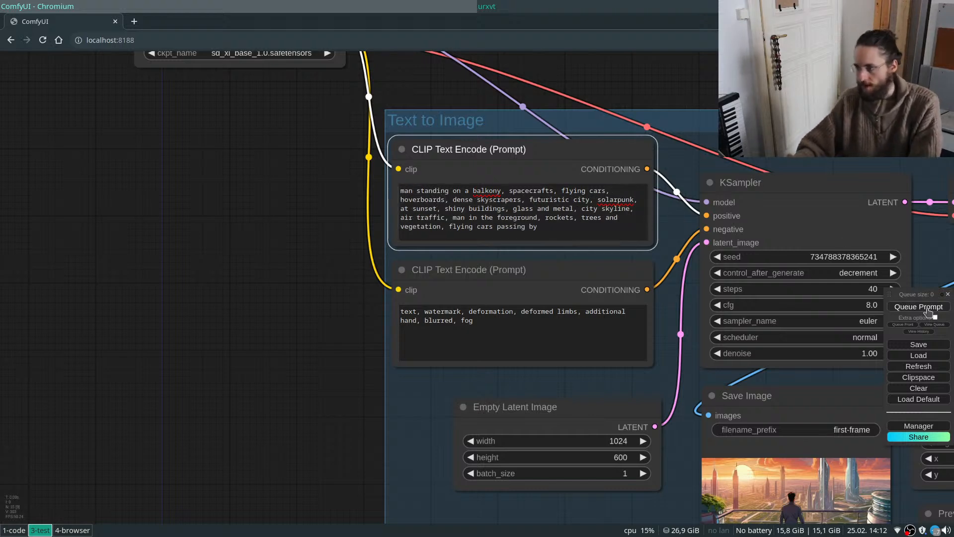
{"action": "key", "text": "ctrl+Return"}
{"action": "scroll", "coordinate": [388, 154], "scroll_direction": "down", "scroll_amount": 6}
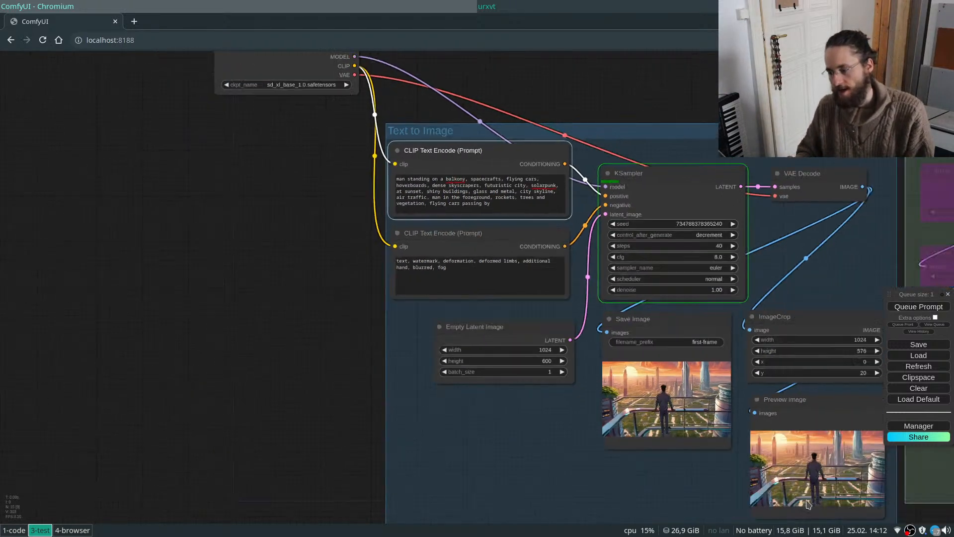
{"action": "scroll", "coordinate": [656, 412], "scroll_direction": "up", "scroll_amount": 1}
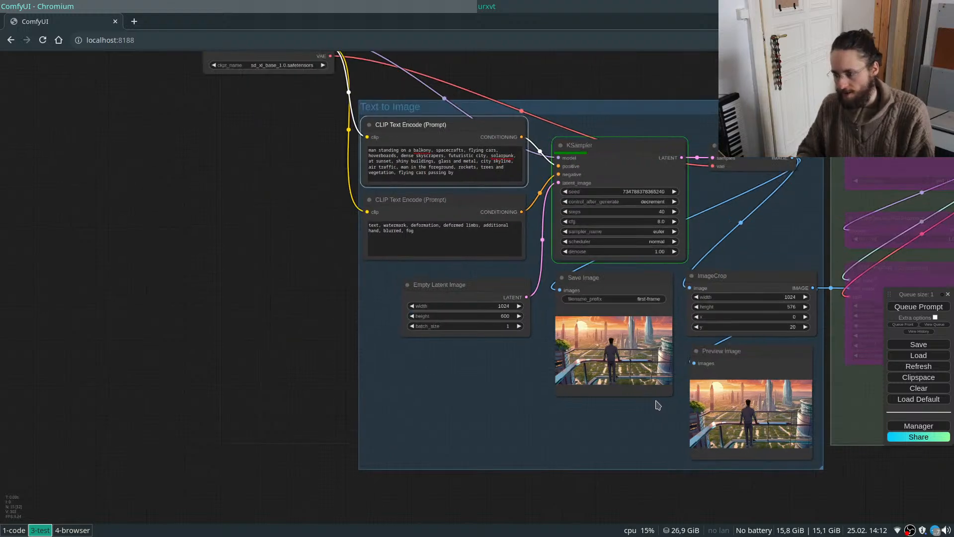
Check the new first frame in the Save Image node up close and generate another first frame.
{"action": "scroll", "coordinate": [656, 408], "scroll_direction": "up", "scroll_amount": 3}
{"action": "scroll", "coordinate": [627, 343], "scroll_direction": "up", "scroll_amount": 3}
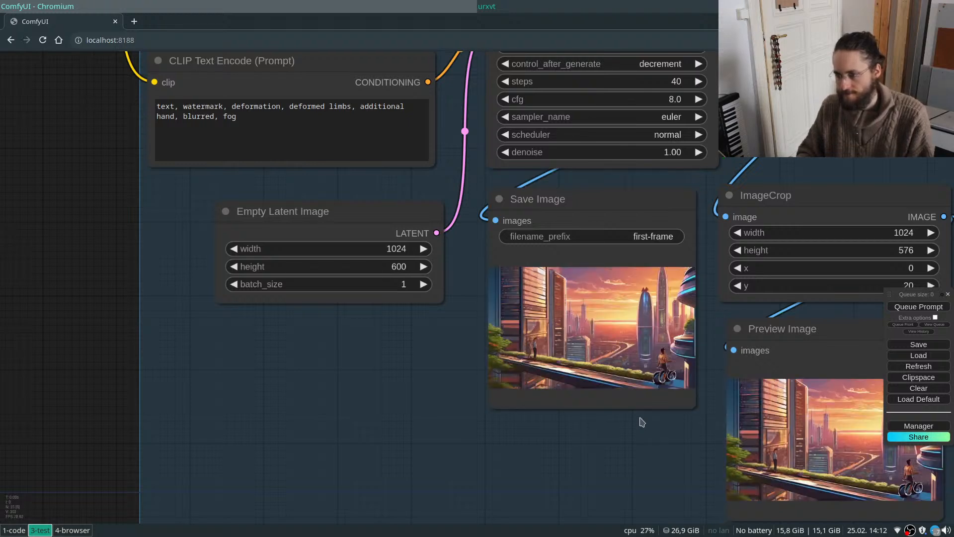
{"action": "scroll", "coordinate": [666, 382], "scroll_direction": "up", "scroll_amount": 10}
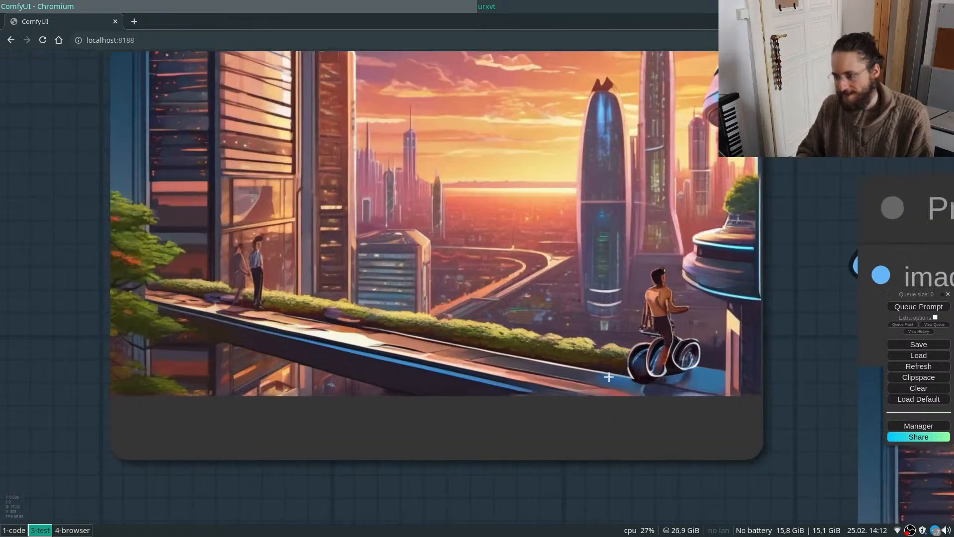
{"action": "scroll", "coordinate": [446, 462], "scroll_direction": "down", "scroll_amount": 6}
{"action": "left_click", "coordinate": [904, 307]}
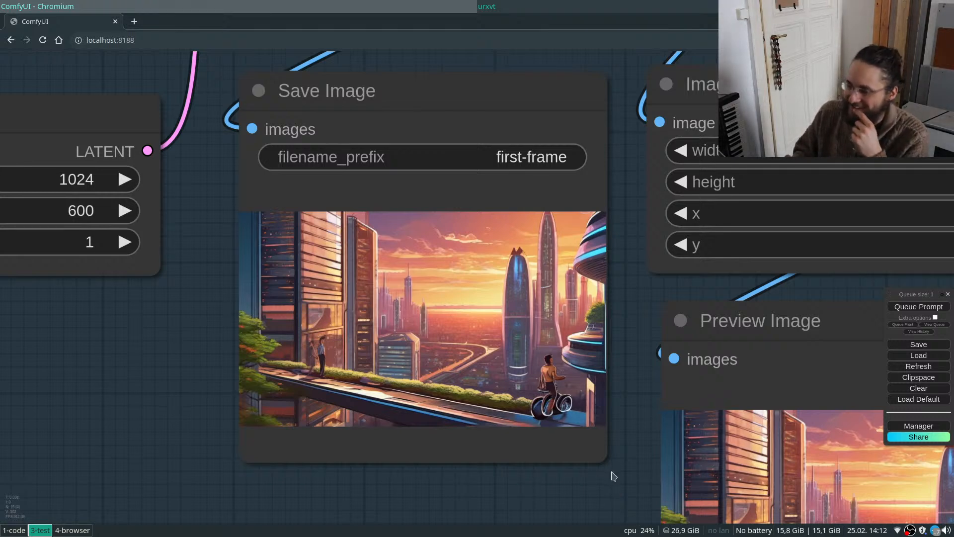
Examine the newly generated first frame up close, checking the man on the balcony, the large spacecraft and the city.
{"action": "scroll", "coordinate": [614, 474], "scroll_direction": "down", "scroll_amount": 2}
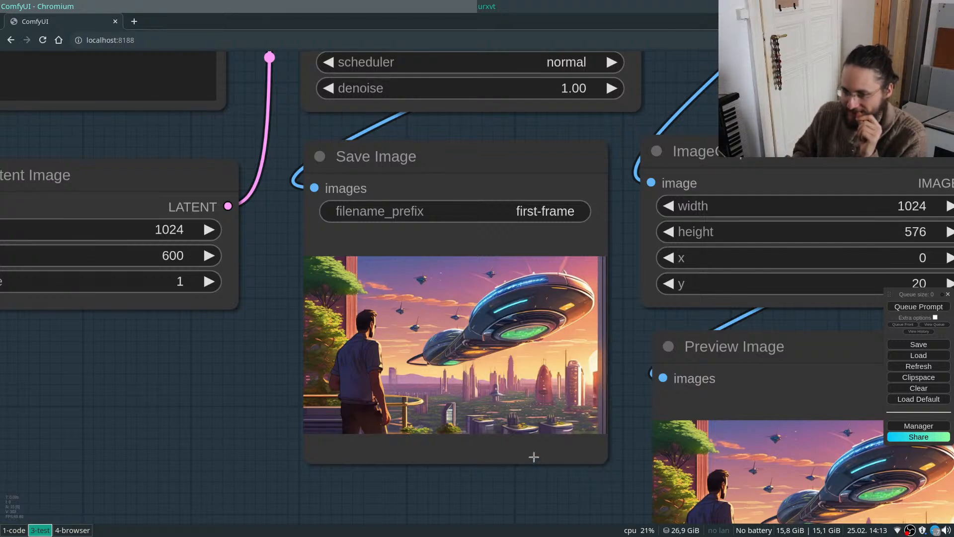
{"action": "scroll", "coordinate": [533, 456], "scroll_direction": "down", "scroll_amount": 10}
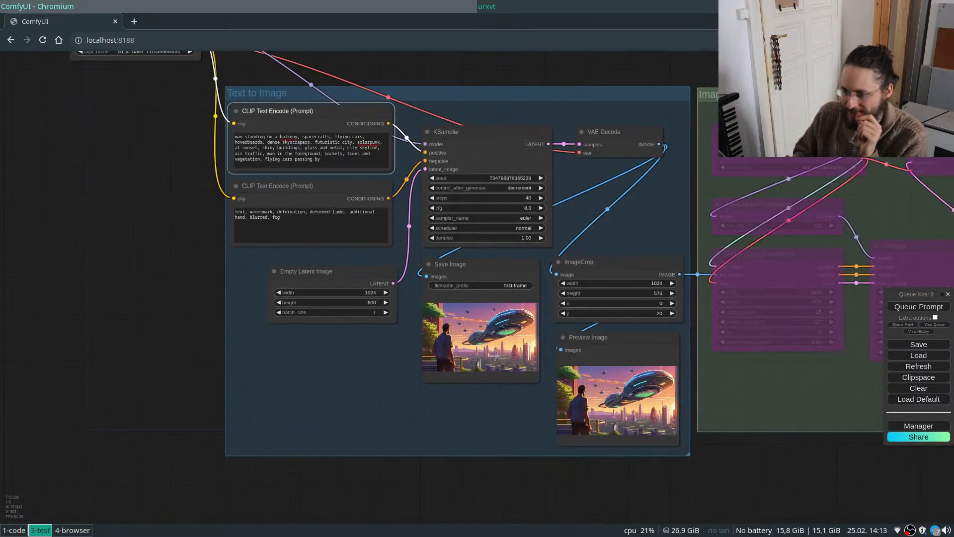
{"action": "scroll", "coordinate": [506, 364], "scroll_direction": "up", "scroll_amount": 7}
{"action": "scroll", "coordinate": [506, 365], "scroll_direction": "up", "scroll_amount": 6}
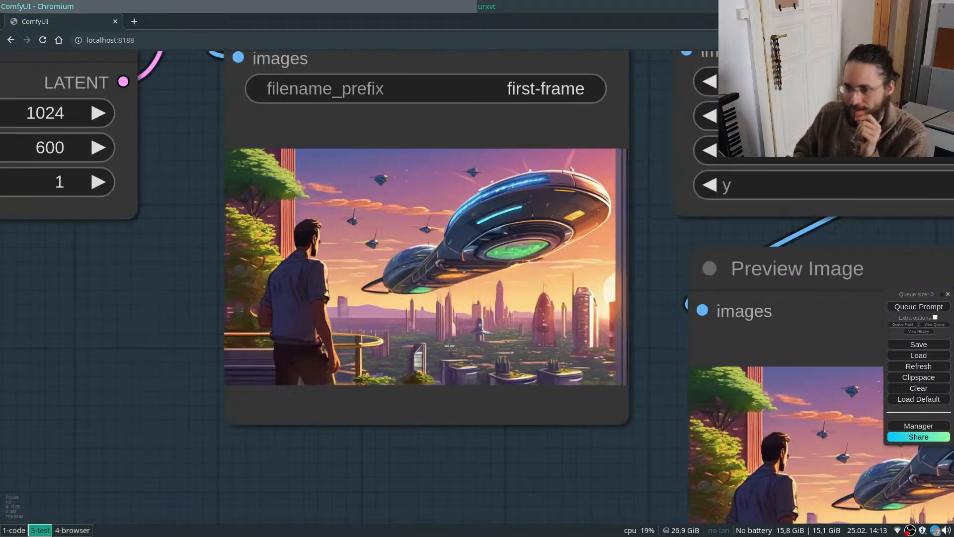
{"action": "scroll", "coordinate": [346, 363], "scroll_direction": "up", "scroll_amount": 10}
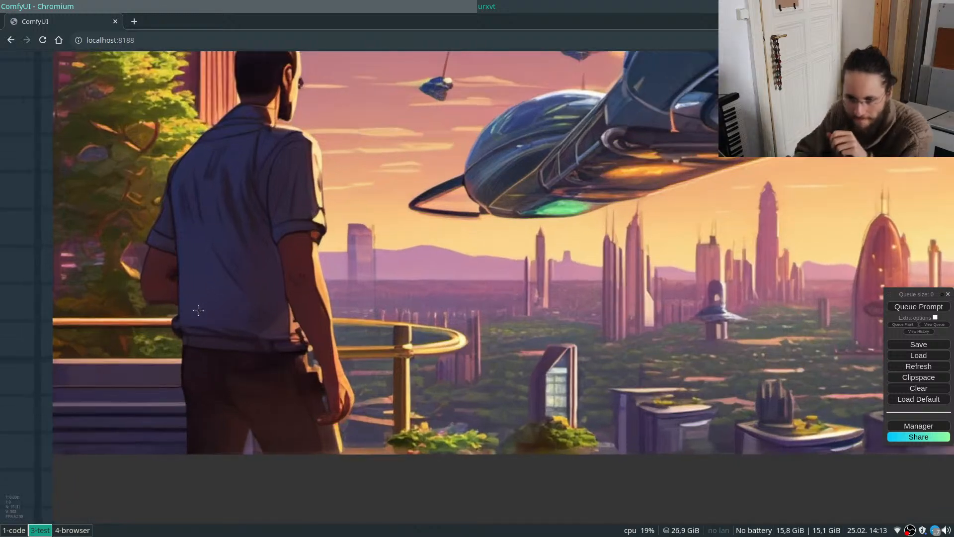
{"action": "scroll", "coordinate": [192, 305], "scroll_direction": "down", "scroll_amount": 4}
{"action": "scroll", "coordinate": [168, 353], "scroll_direction": "down", "scroll_amount": 15}
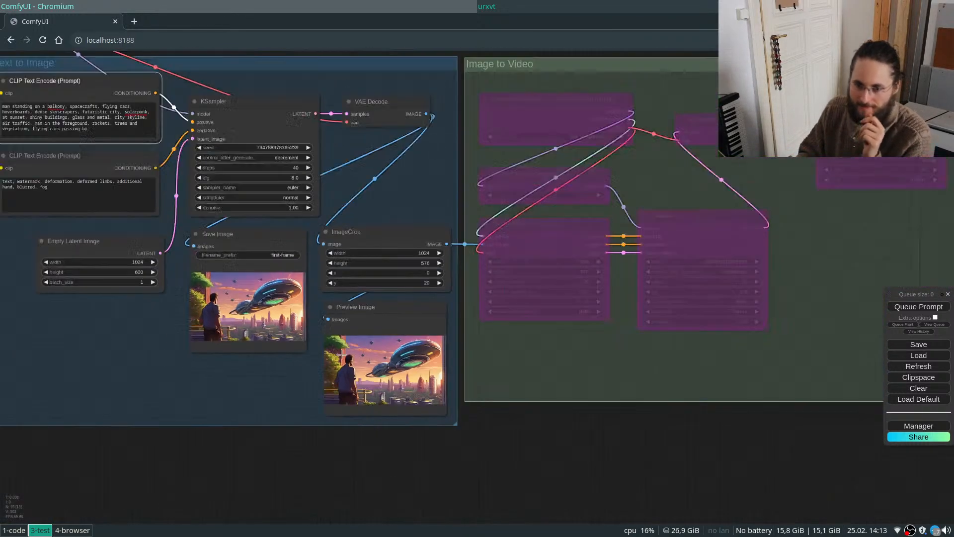
{"action": "right_click", "coordinate": [547, 161]}
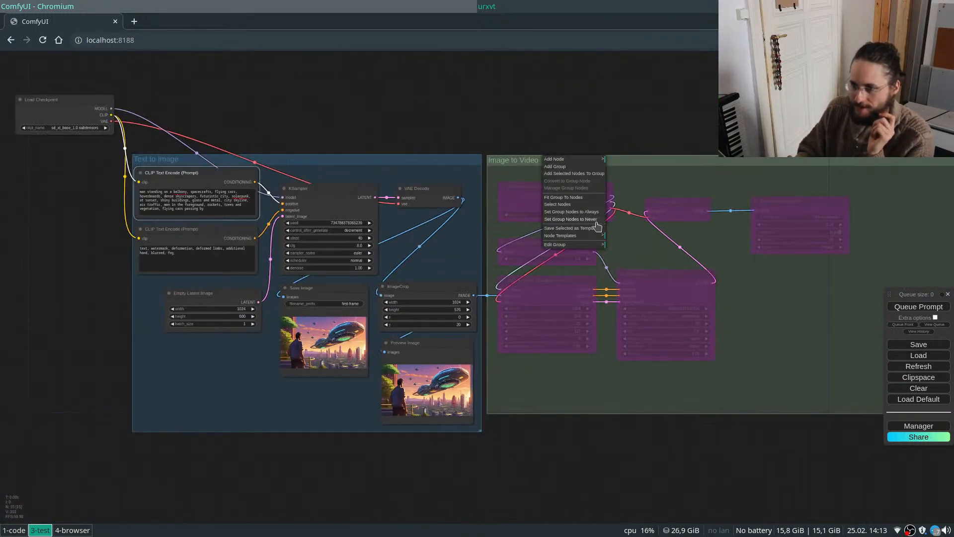
{"action": "left_click", "coordinate": [572, 212]}
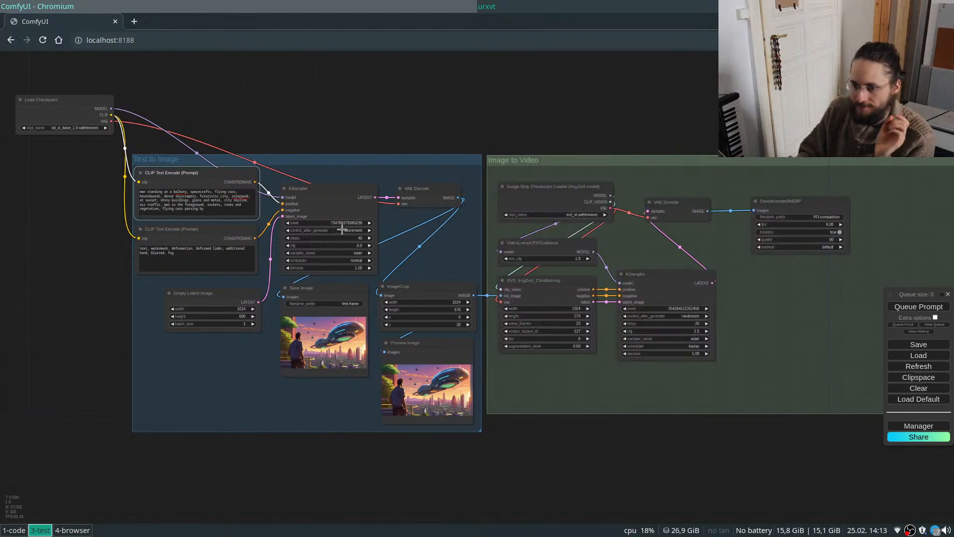
{"action": "left_click", "coordinate": [366, 230]}
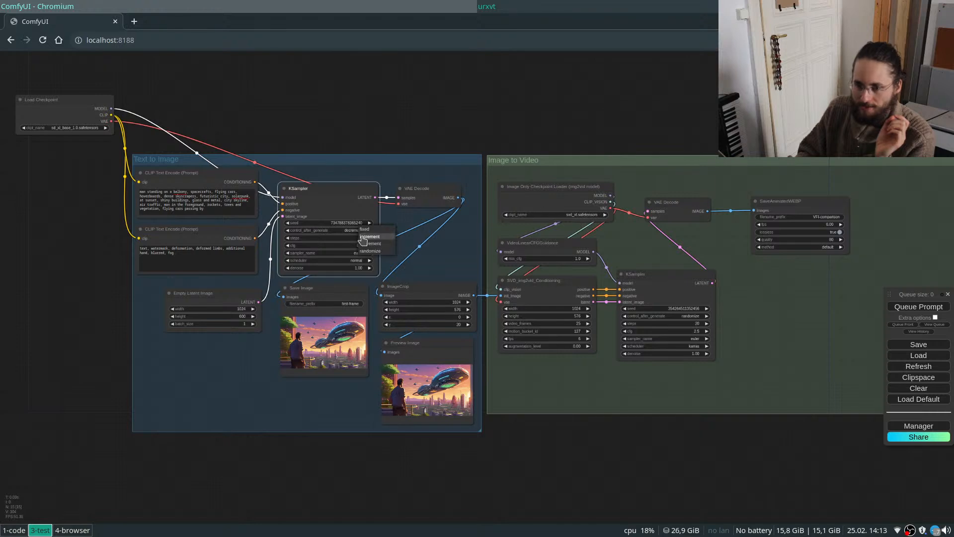
{"action": "left_click", "coordinate": [426, 245]}
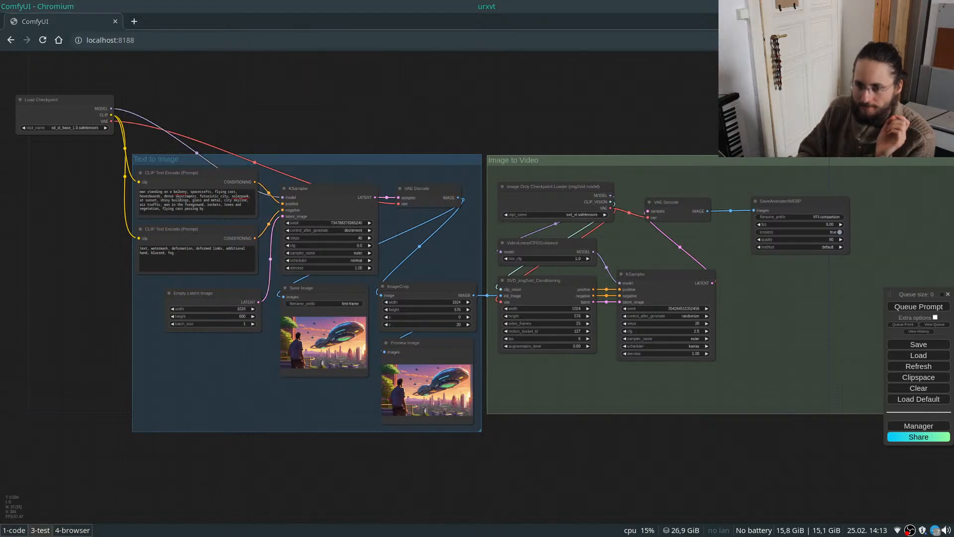
{"action": "left_click", "coordinate": [916, 306]}
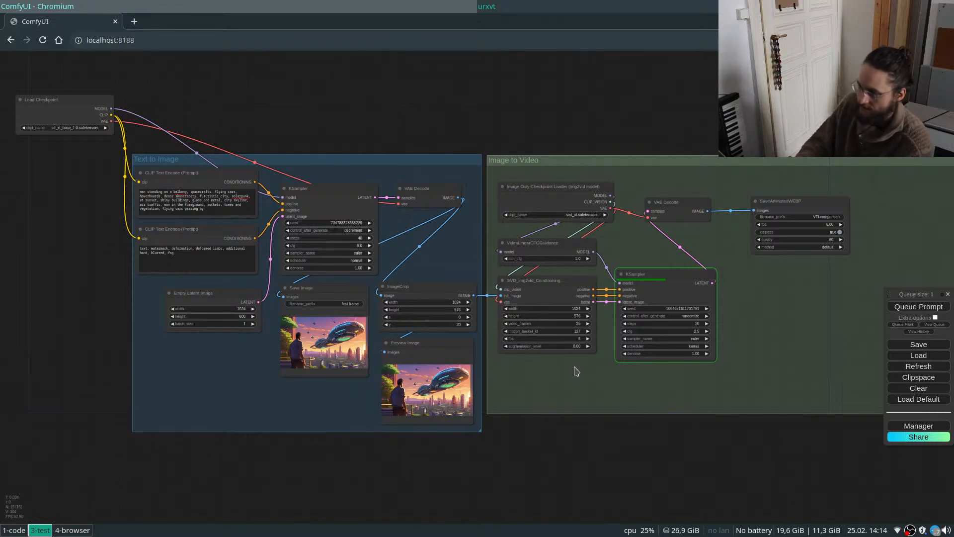
Review the text-to-image and Image to Video node settings while the animation is being generated.
{"action": "scroll", "coordinate": [489, 378], "scroll_direction": "up", "scroll_amount": 1}
{"action": "scroll", "coordinate": [425, 97], "scroll_direction": "up", "scroll_amount": 1}
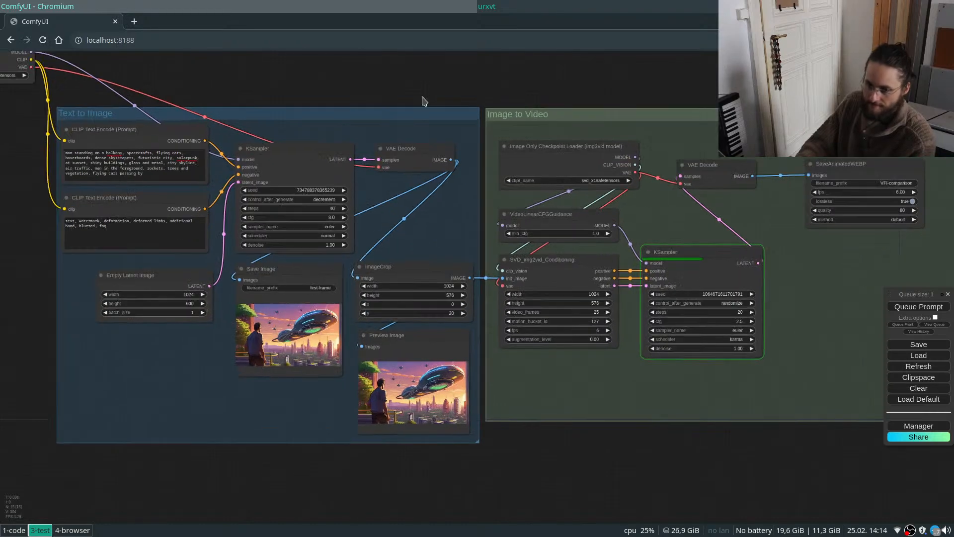
{"action": "left_click_drag", "start_coordinate": [423, 97], "coordinate": [478, 126]}
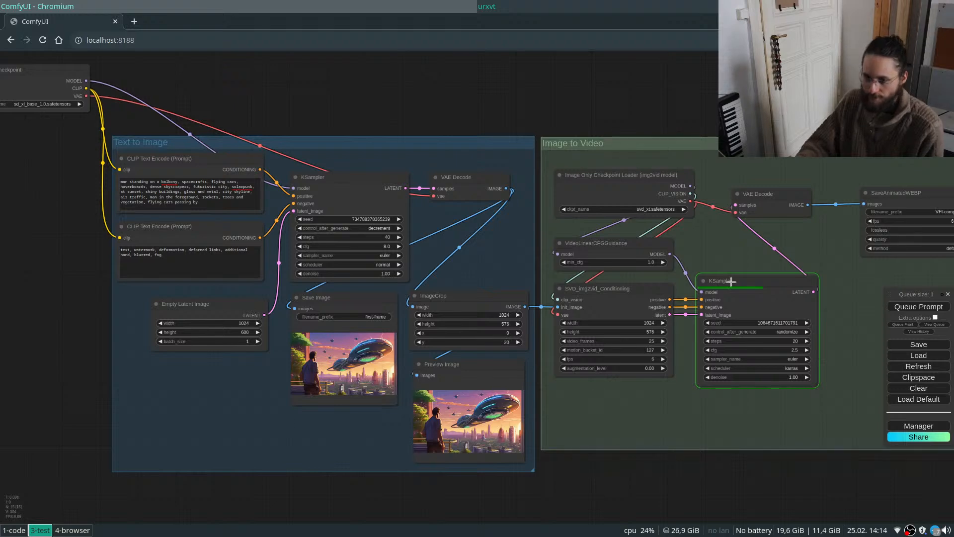
{"action": "scroll", "coordinate": [734, 371], "scroll_direction": "up", "scroll_amount": 1}
{"action": "scroll", "coordinate": [733, 362], "scroll_direction": "up", "scroll_amount": 1}
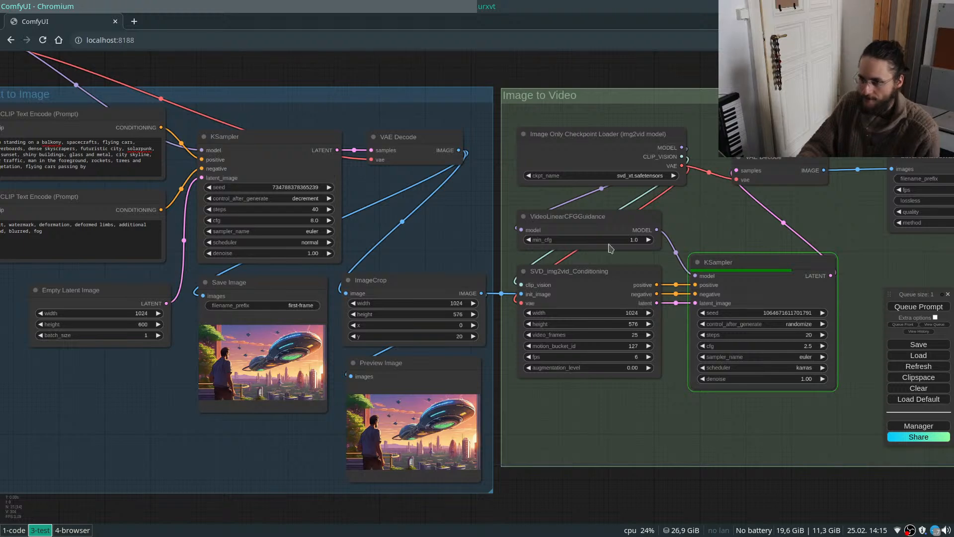
{"action": "scroll", "coordinate": [706, 208], "scroll_direction": "up", "scroll_amount": 1}
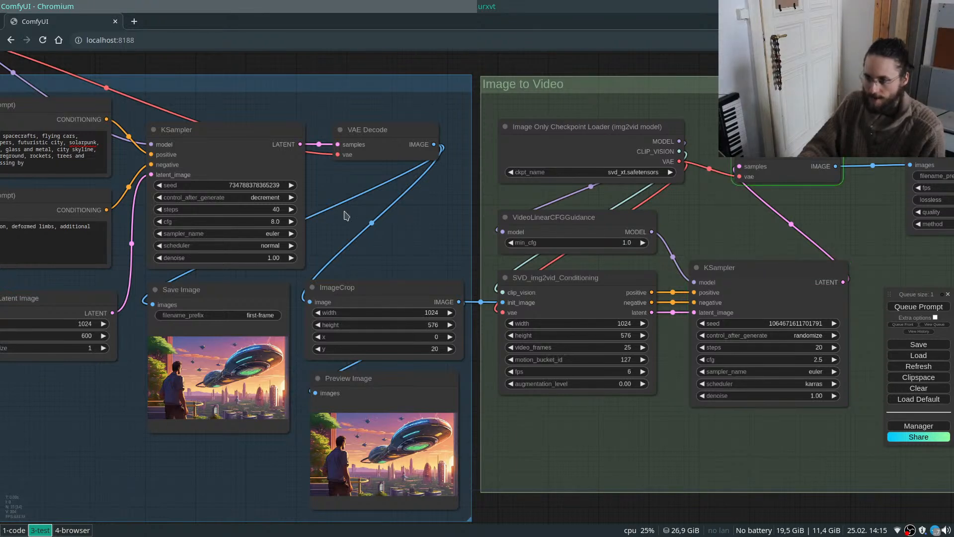
{"action": "scroll", "coordinate": [79, 213], "scroll_direction": "down", "scroll_amount": 2}
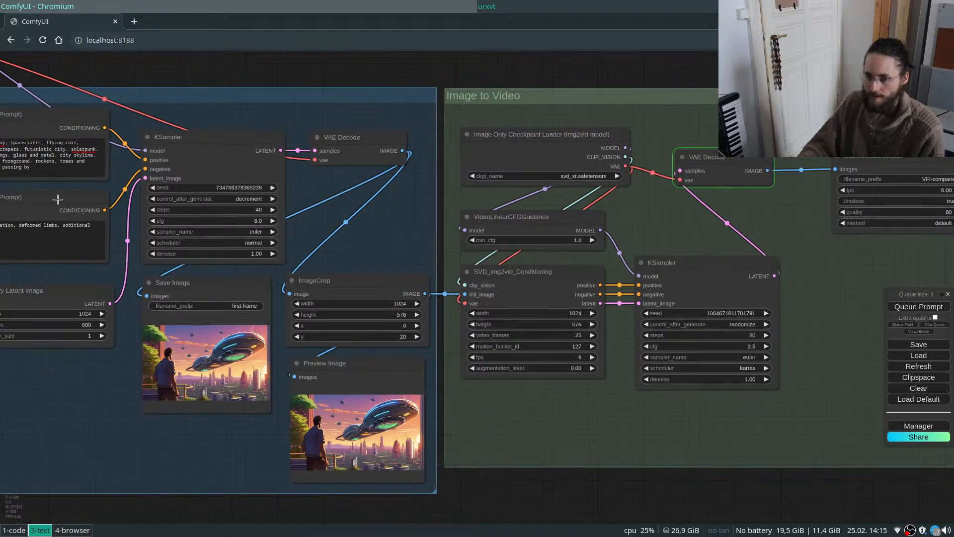
{"action": "scroll", "coordinate": [884, 199], "scroll_direction": "up", "scroll_amount": 3}
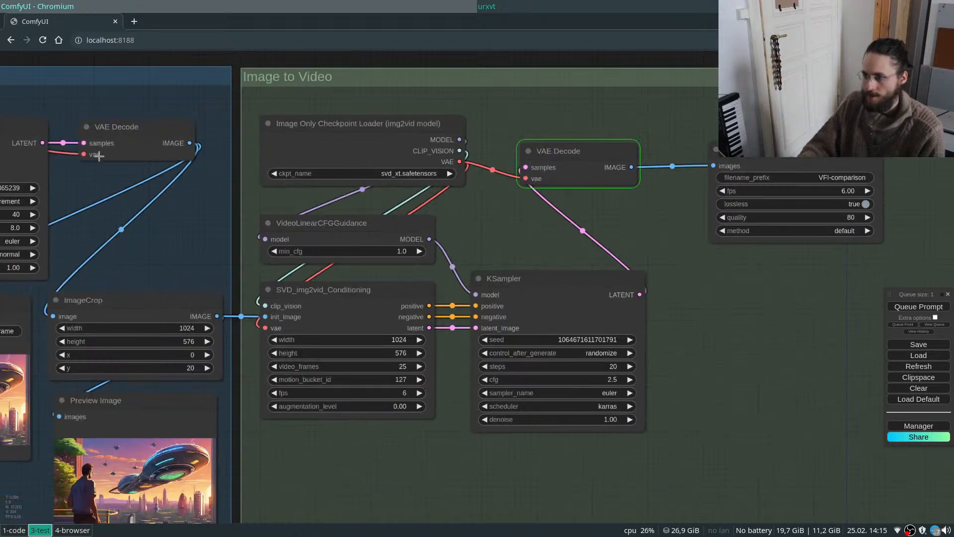
{"action": "scroll", "coordinate": [99, 156], "scroll_direction": "down", "scroll_amount": 1}
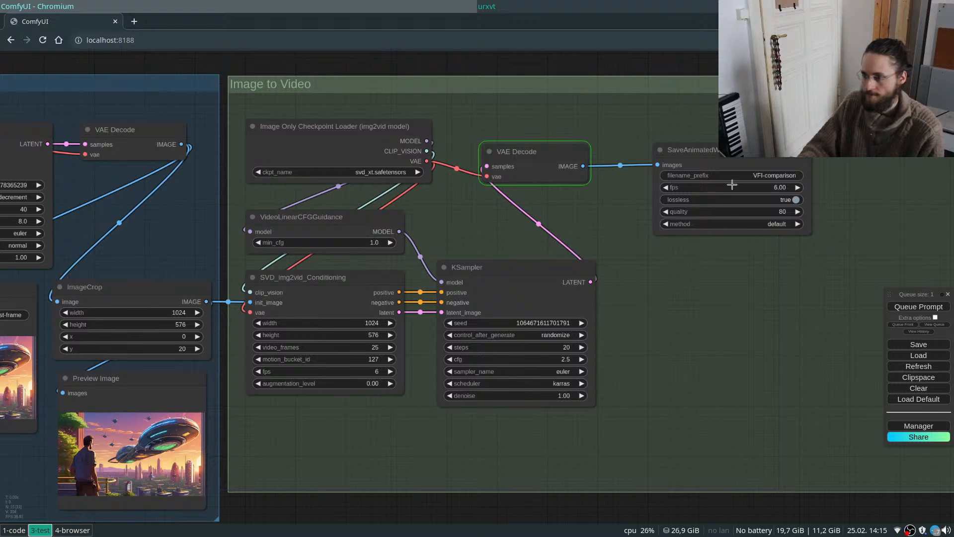
{"action": "left_click", "coordinate": [712, 186]}
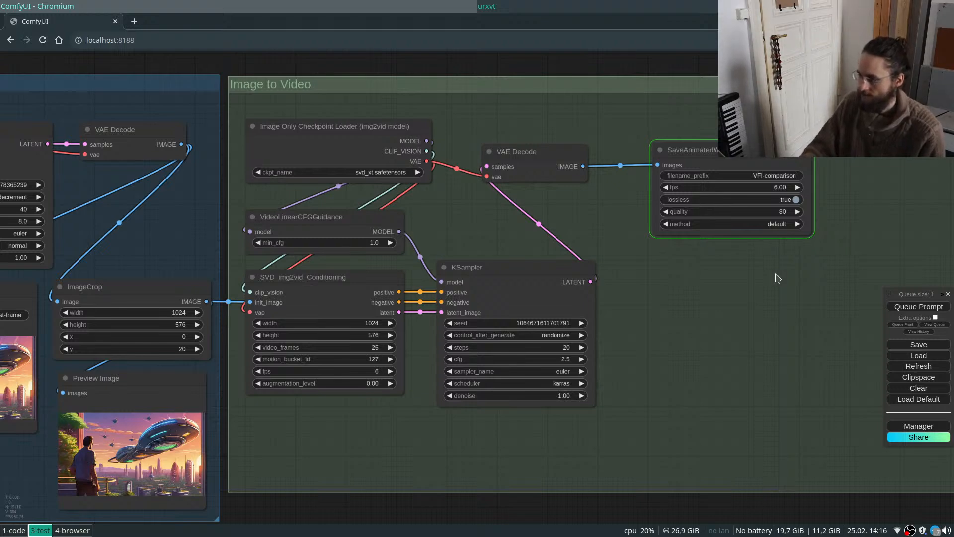
Examine the animation in the SaveAnimatedWEBP node and compare its edge with the cropped frame in the Preview Image node.
{"action": "scroll", "coordinate": [774, 268], "scroll_direction": "up", "scroll_amount": 4}
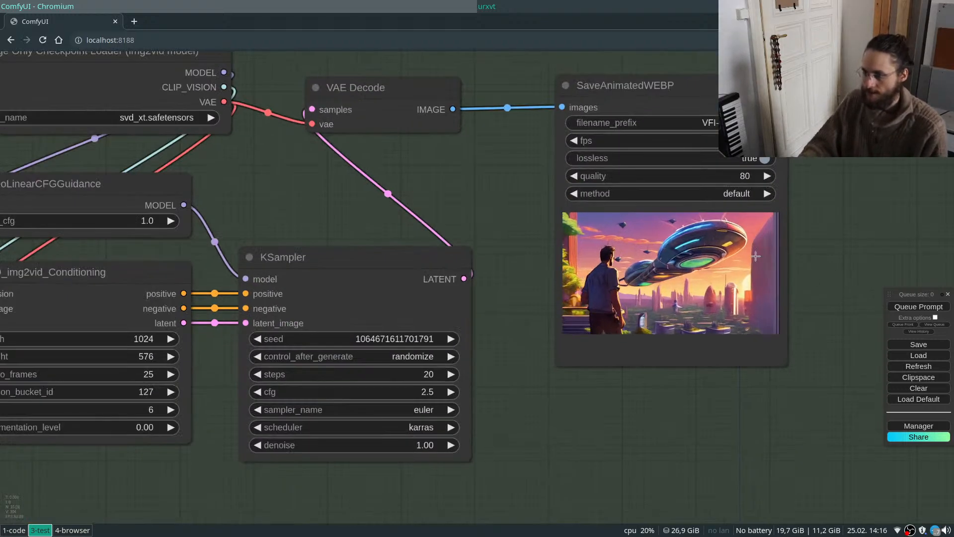
{"action": "scroll", "coordinate": [834, 276], "scroll_direction": "up", "scroll_amount": 3}
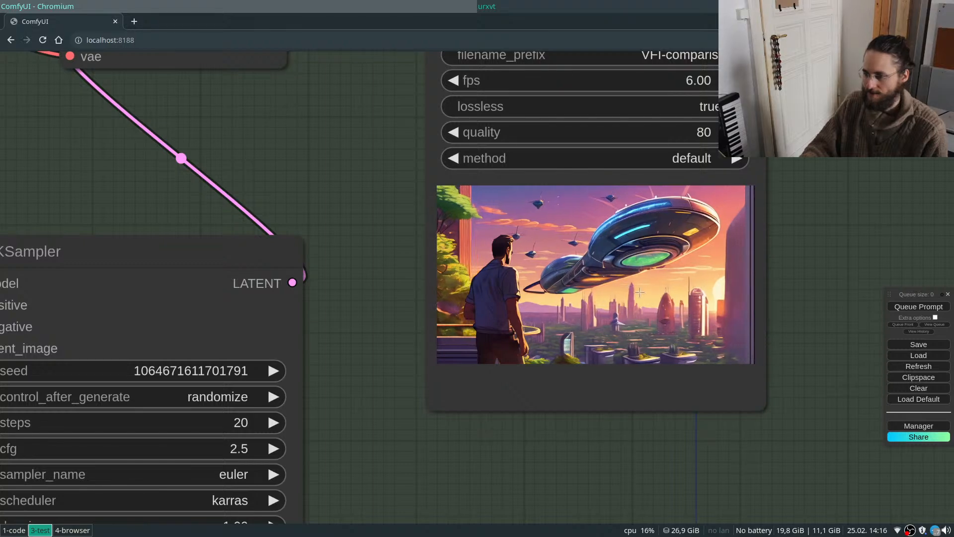
{"action": "scroll", "coordinate": [708, 284], "scroll_direction": "down", "scroll_amount": 5}
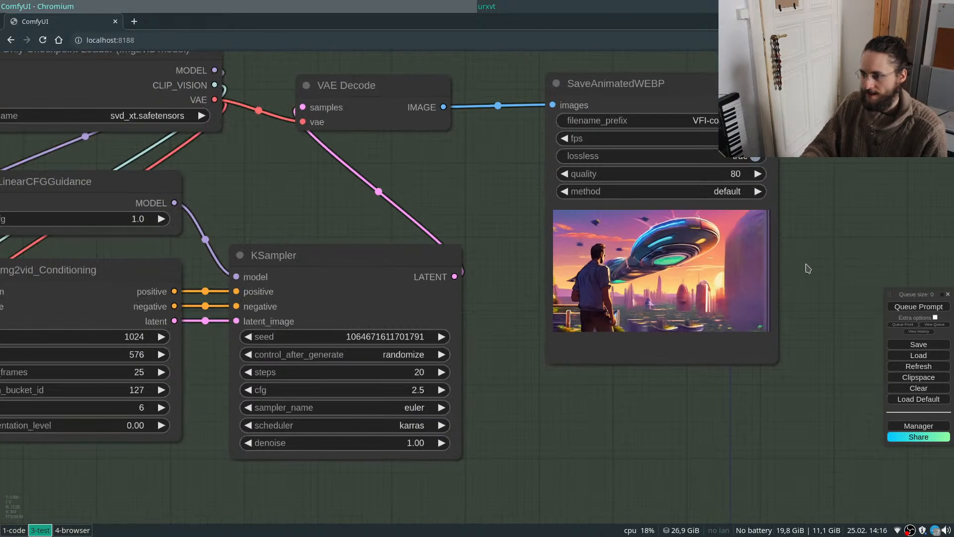
{"action": "scroll", "coordinate": [805, 273], "scroll_direction": "down", "scroll_amount": 3}
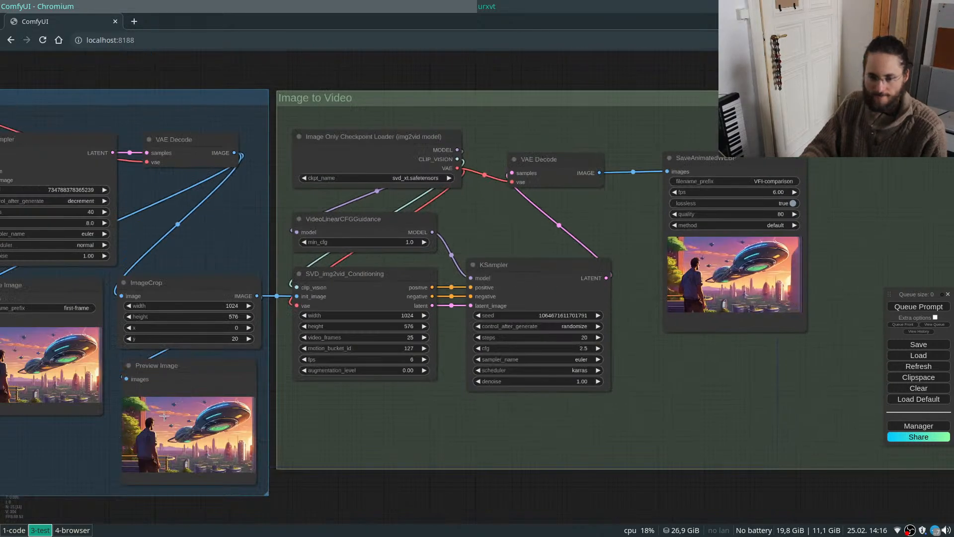
{"action": "scroll", "coordinate": [263, 422], "scroll_direction": "up", "scroll_amount": 8}
{"action": "scroll", "coordinate": [405, 364], "scroll_direction": "up", "scroll_amount": 4}
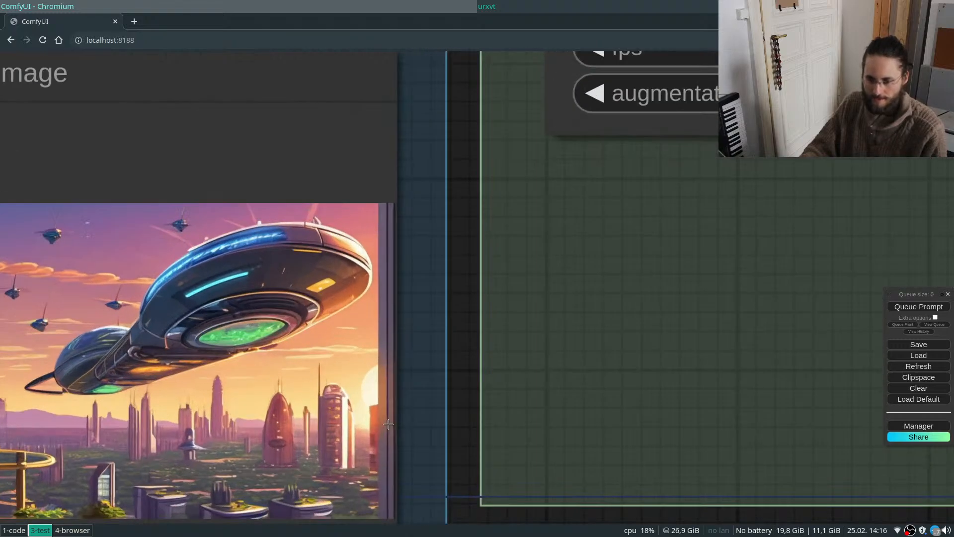
{"action": "scroll", "coordinate": [361, 378], "scroll_direction": "down", "scroll_amount": 12}
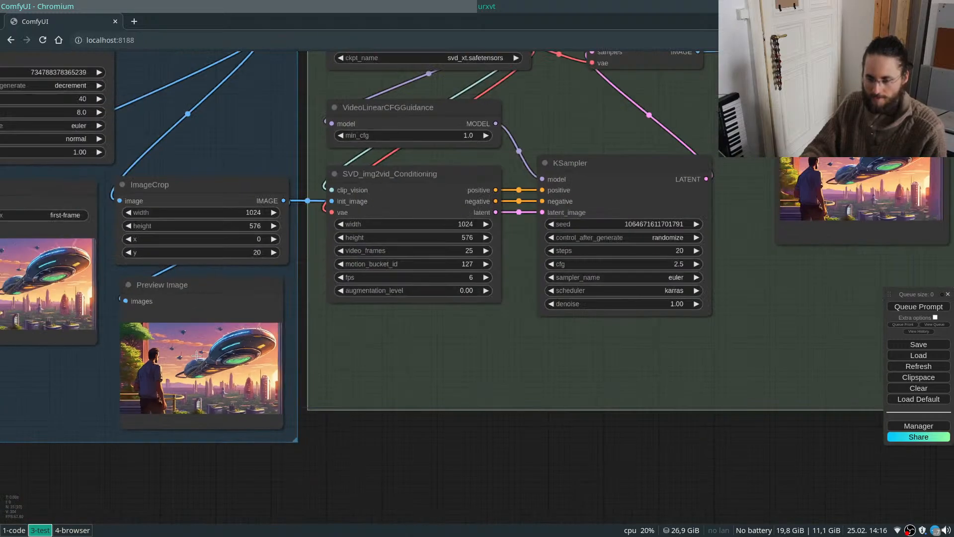
{"action": "scroll", "coordinate": [732, 185], "scroll_direction": "up", "scroll_amount": 2}
{"action": "scroll", "coordinate": [720, 209], "scroll_direction": "up", "scroll_amount": 10}
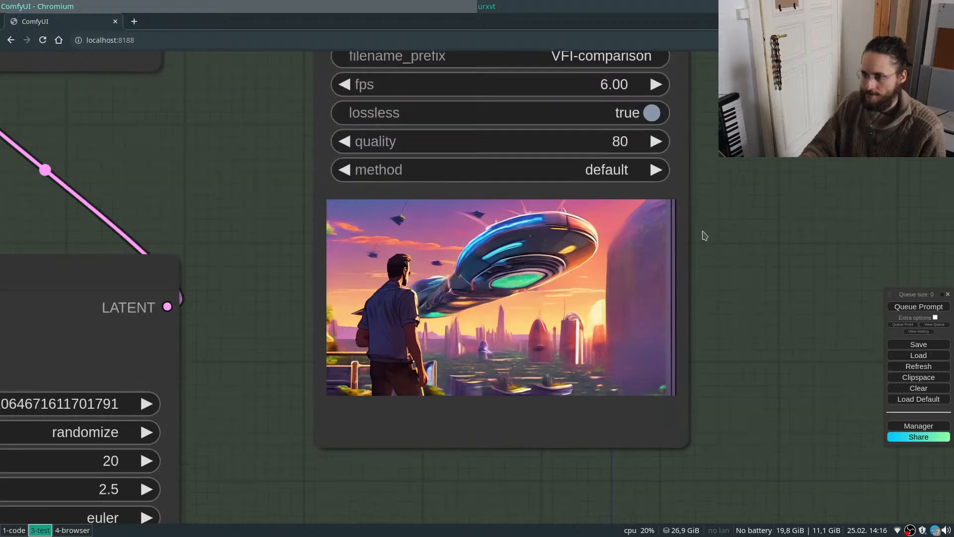
{"action": "scroll", "coordinate": [793, 282], "scroll_direction": "down", "scroll_amount": 6}
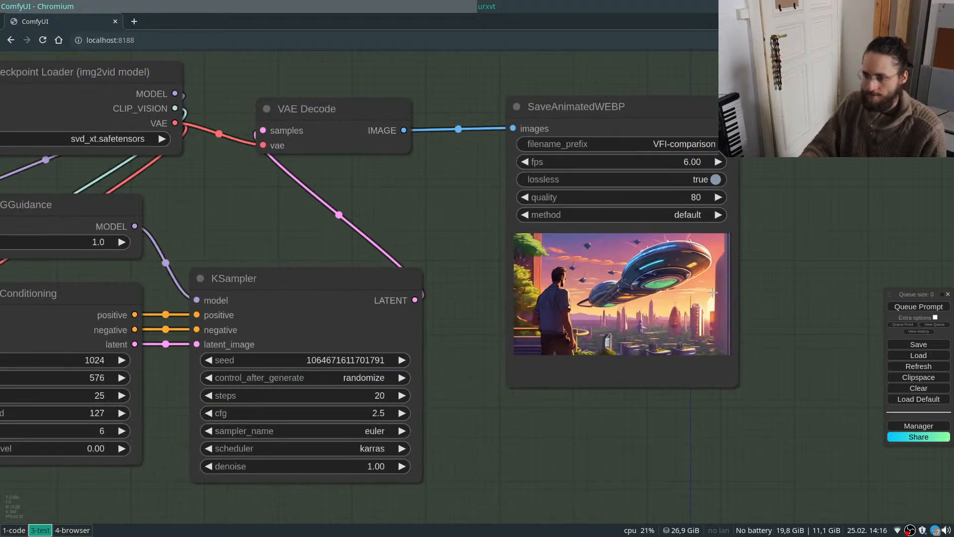
{"action": "scroll", "coordinate": [871, 276], "scroll_direction": "down", "scroll_amount": 4}
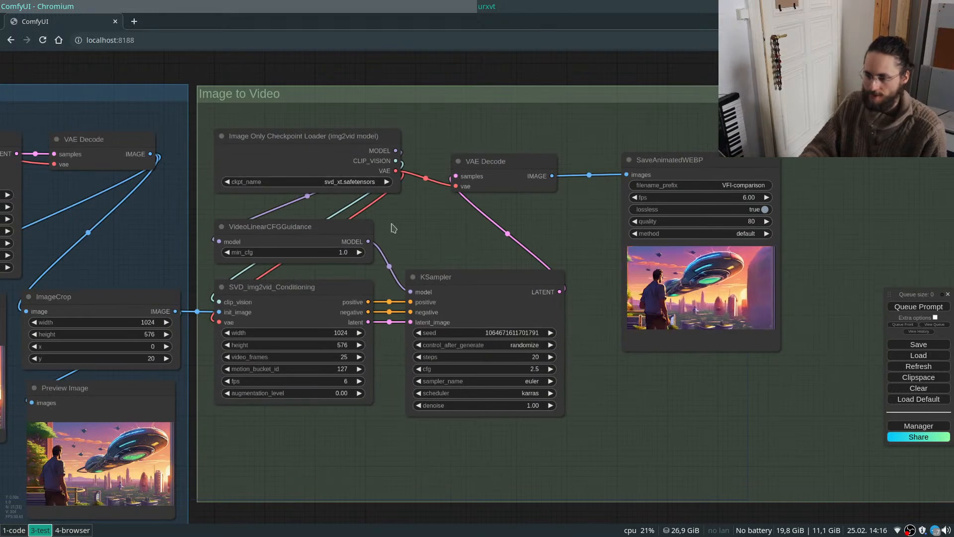
Bypass the Image to Video group's nodes and generate another first frame.
{"action": "scroll", "coordinate": [782, 368], "scroll_direction": "down", "scroll_amount": 5}
{"action": "right_click", "coordinate": [455, 182]}
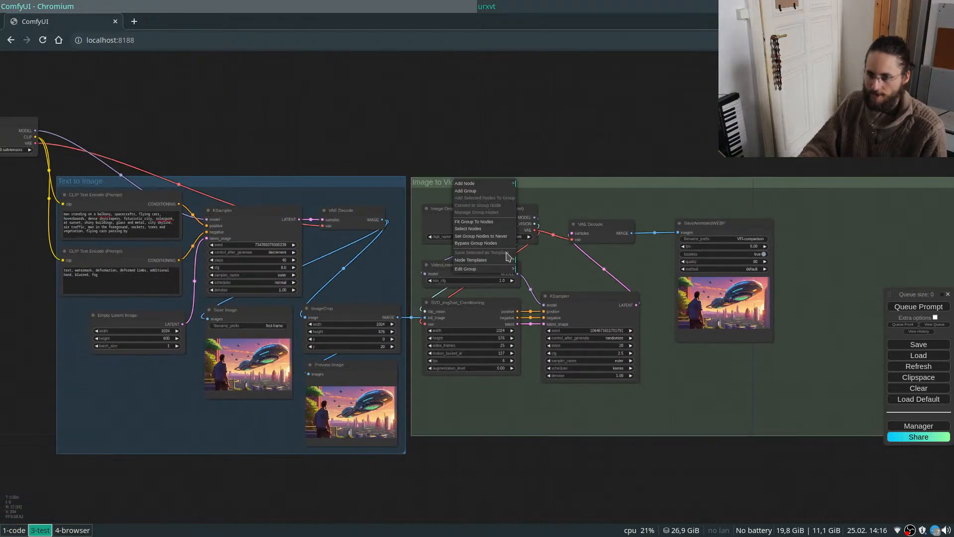
{"action": "left_click", "coordinate": [486, 250]}
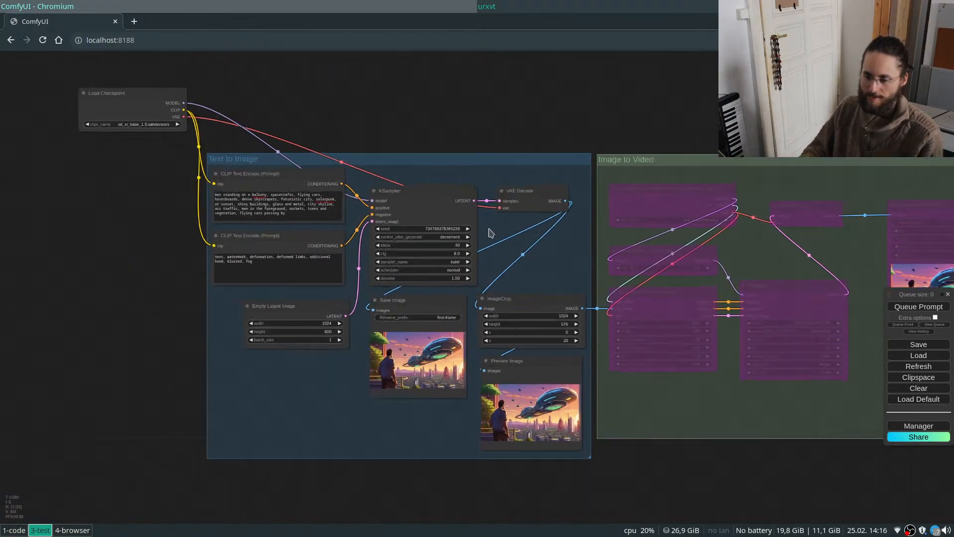
{"action": "scroll", "coordinate": [490, 234], "scroll_direction": "up", "scroll_amount": 6}
{"action": "left_click_drag", "start_coordinate": [445, 96], "coordinate": [564, 128]}
{"action": "scroll", "coordinate": [531, 125], "scroll_direction": "down", "scroll_amount": 2}
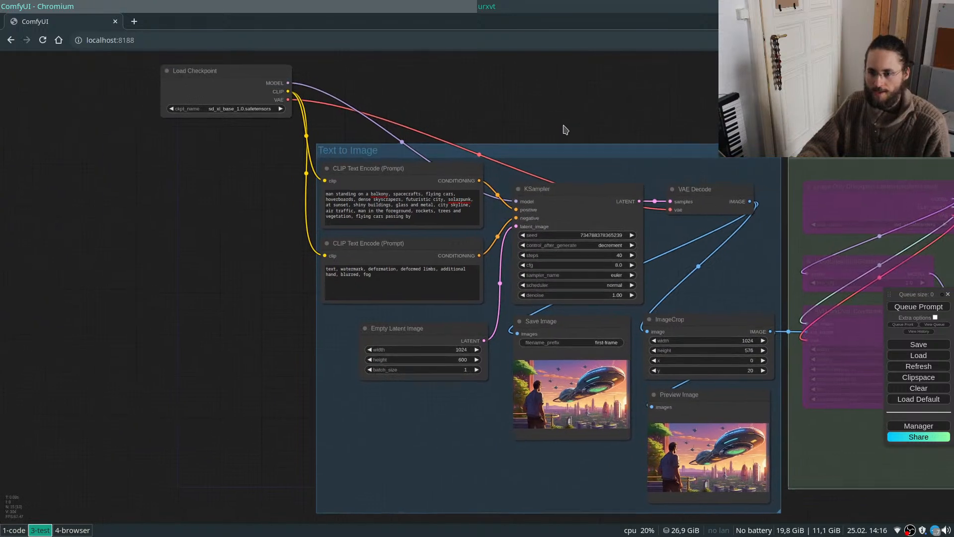
{"action": "left_click", "coordinate": [939, 305]}
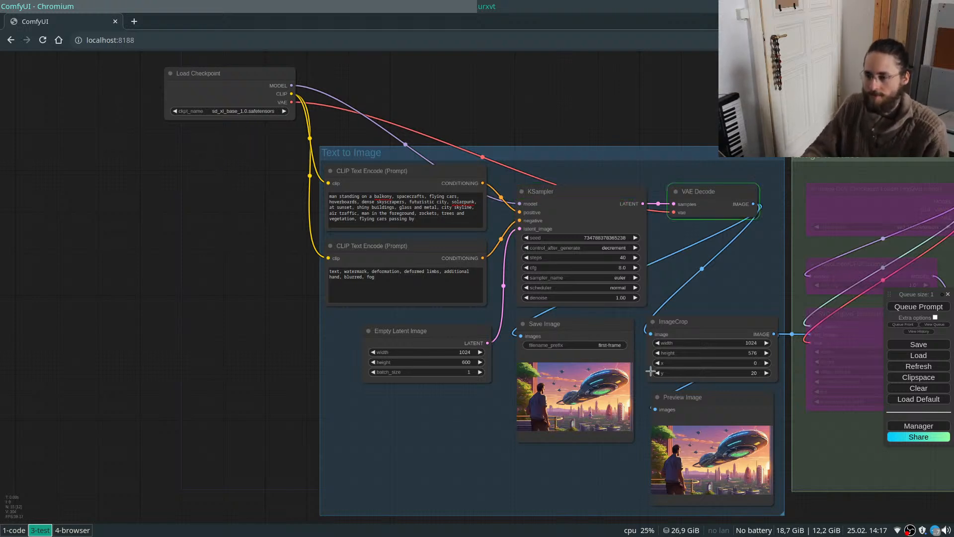
{"action": "scroll", "coordinate": [589, 427], "scroll_direction": "up", "scroll_amount": 15}
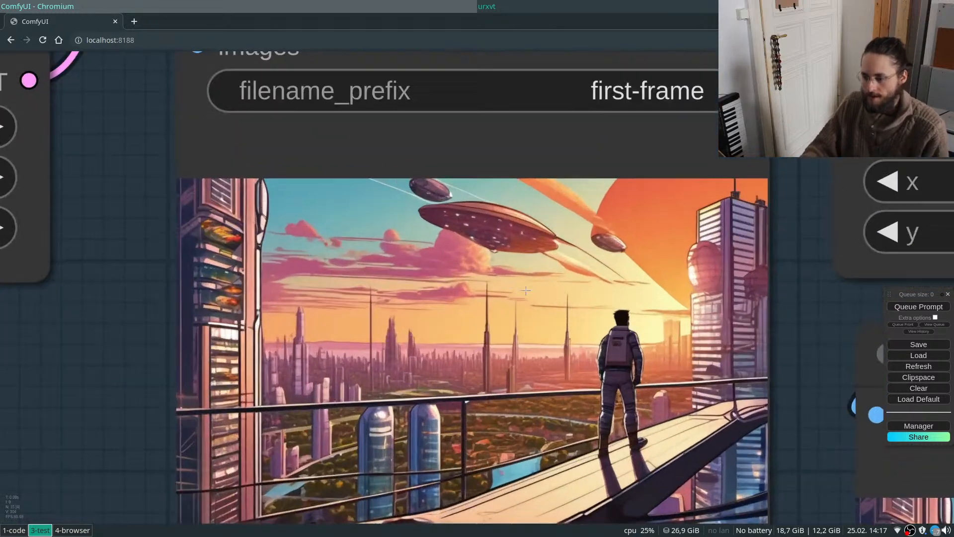
Examine the newly generated first frame in the Save Image node.
{"action": "scroll", "coordinate": [569, 318], "scroll_direction": "down", "scroll_amount": 2}
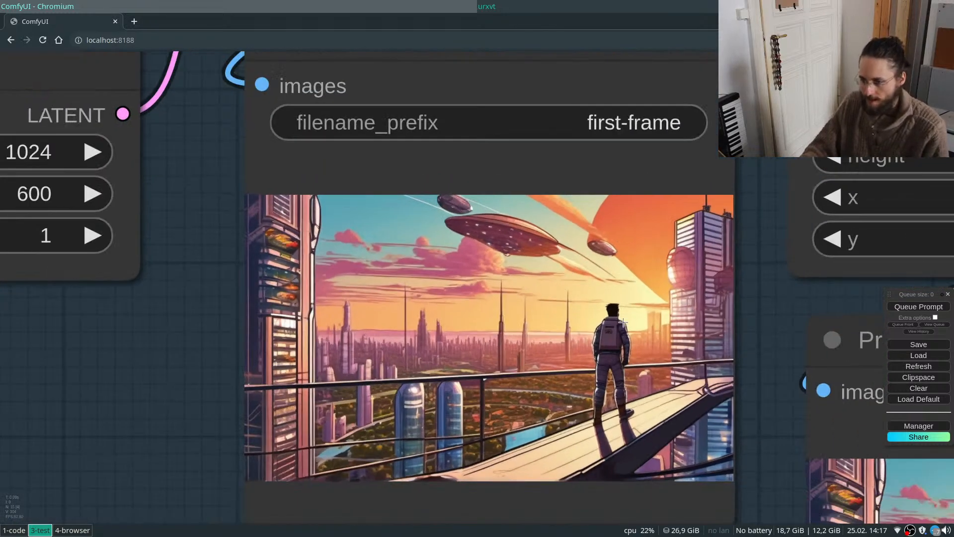
{"action": "scroll", "coordinate": [612, 315], "scroll_direction": "down", "scroll_amount": 3}
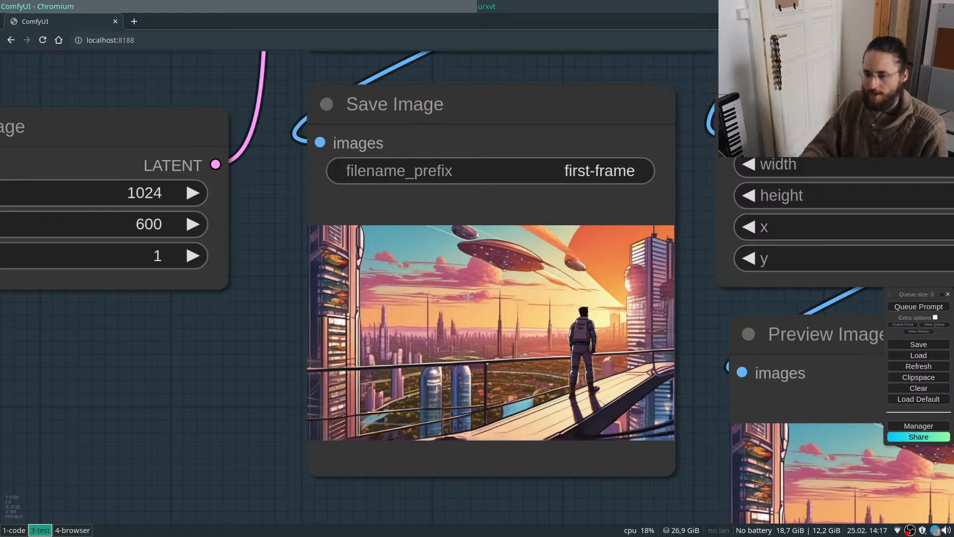
{"action": "scroll", "coordinate": [622, 353], "scroll_direction": "down", "scroll_amount": 3}
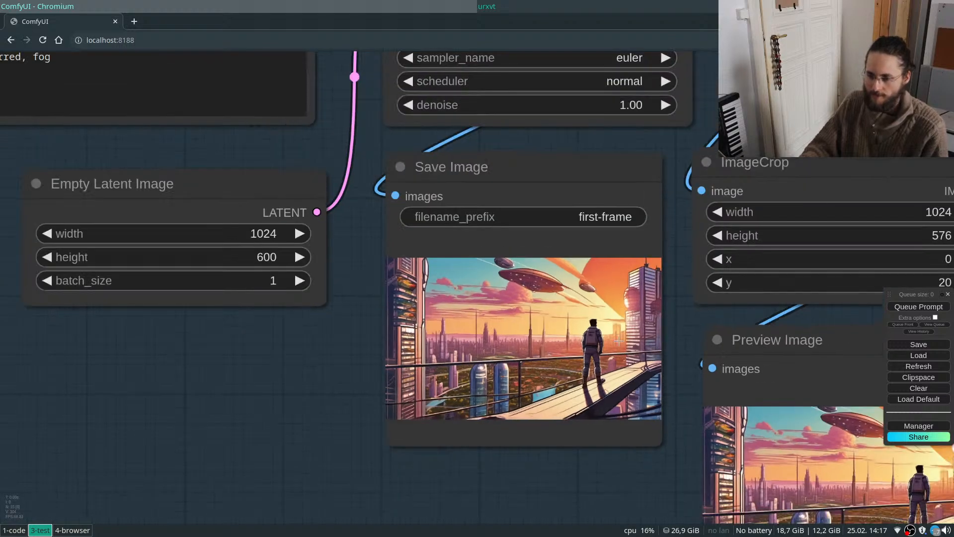
{"action": "scroll", "coordinate": [332, 316], "scroll_direction": "down", "scroll_amount": 3}
{"action": "scroll", "coordinate": [564, 306], "scroll_direction": "up", "scroll_amount": 5}
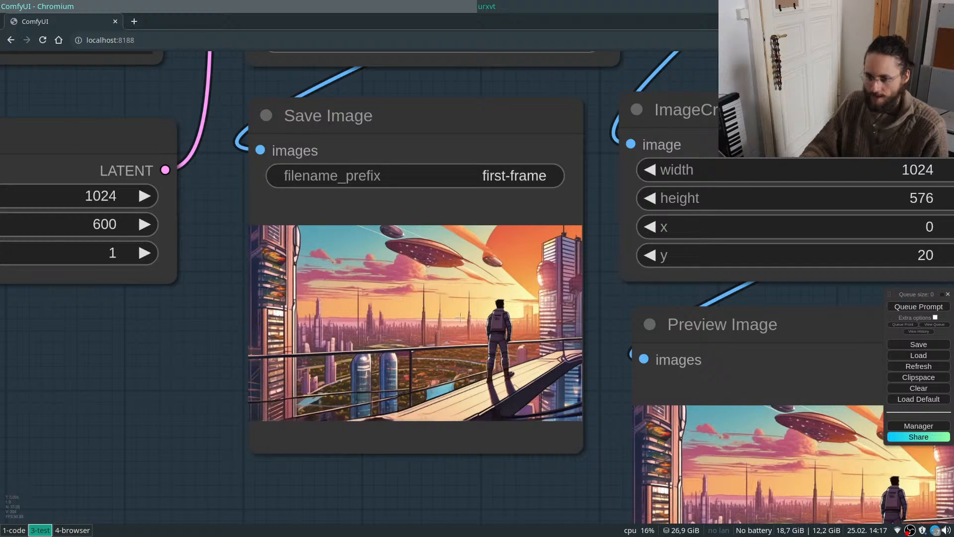
{"action": "scroll", "coordinate": [363, 196], "scroll_direction": "down", "scroll_amount": 10}
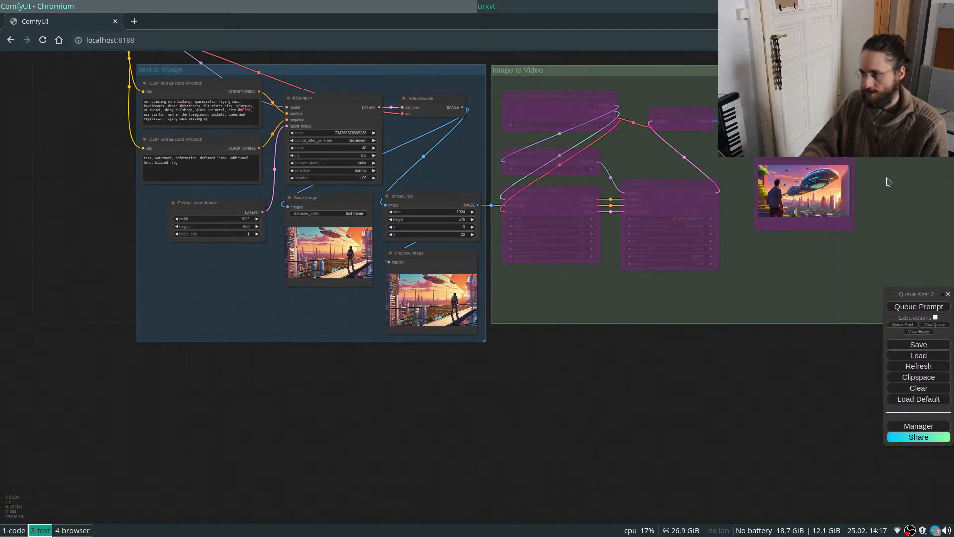
{"action": "scroll", "coordinate": [825, 314], "scroll_direction": "down", "scroll_amount": 1}
Switch the Load Checkpoint node to dreamshaperXL_turboDpmppSDE.safetensors and generate a new first frame.
{"action": "scroll", "coordinate": [142, 94], "scroll_direction": "up", "scroll_amount": 9}
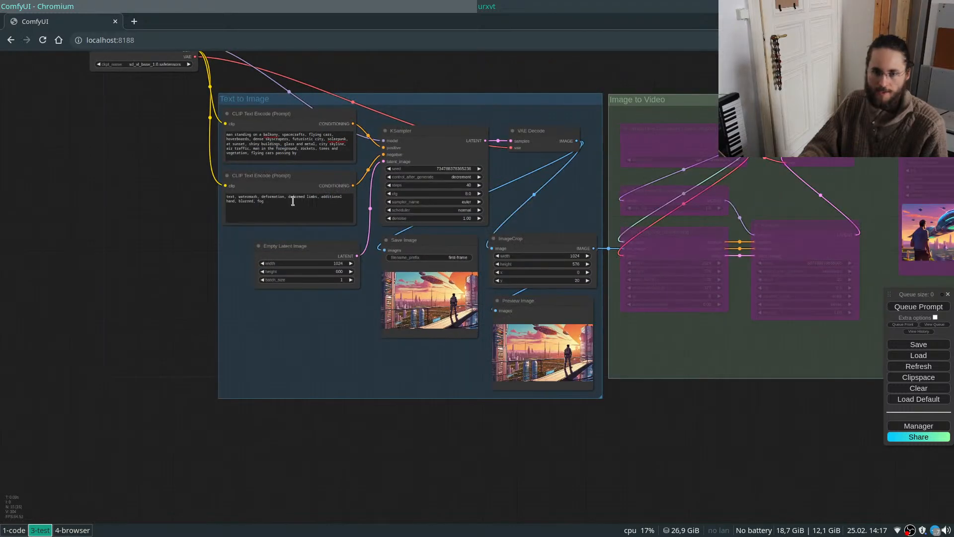
{"action": "scroll", "coordinate": [400, 351], "scroll_direction": "down", "scroll_amount": 5}
{"action": "left_click", "coordinate": [267, 161]}
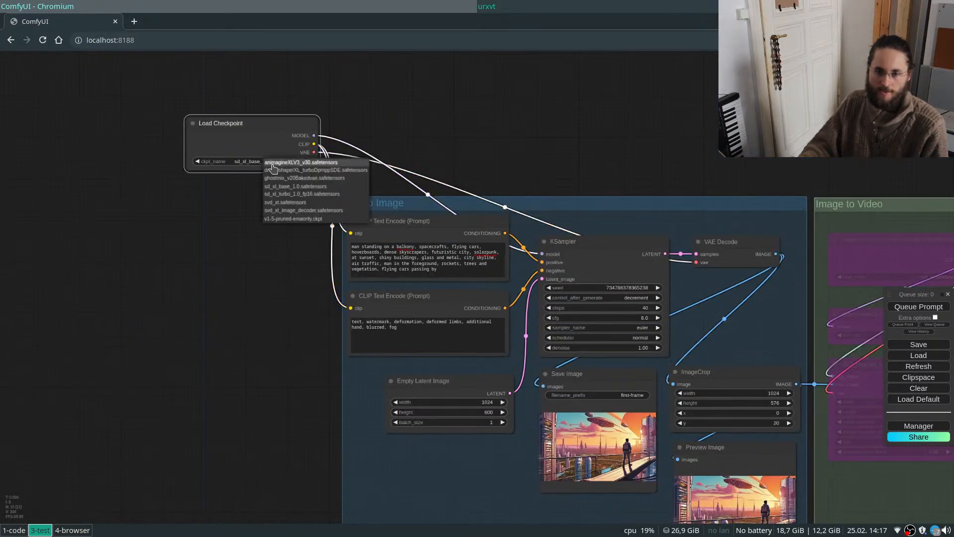
{"action": "left_click", "coordinate": [322, 171]}
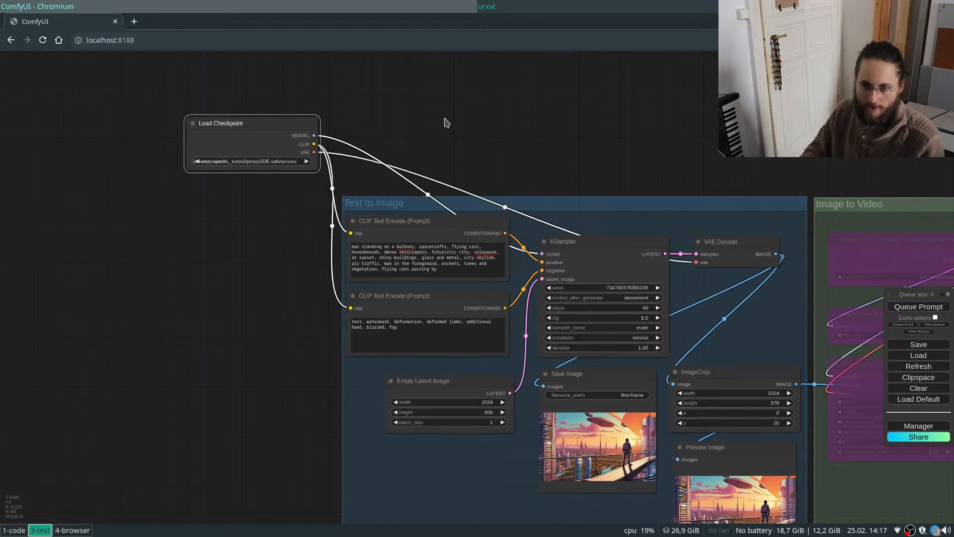
{"action": "scroll", "coordinate": [155, 151], "scroll_direction": "down", "scroll_amount": 2}
{"action": "scroll", "coordinate": [888, 296], "scroll_direction": "up", "scroll_amount": 3}
{"action": "left_click", "coordinate": [891, 306]}
{"action": "scroll", "coordinate": [706, 388], "scroll_direction": "down", "scroll_amount": 2}
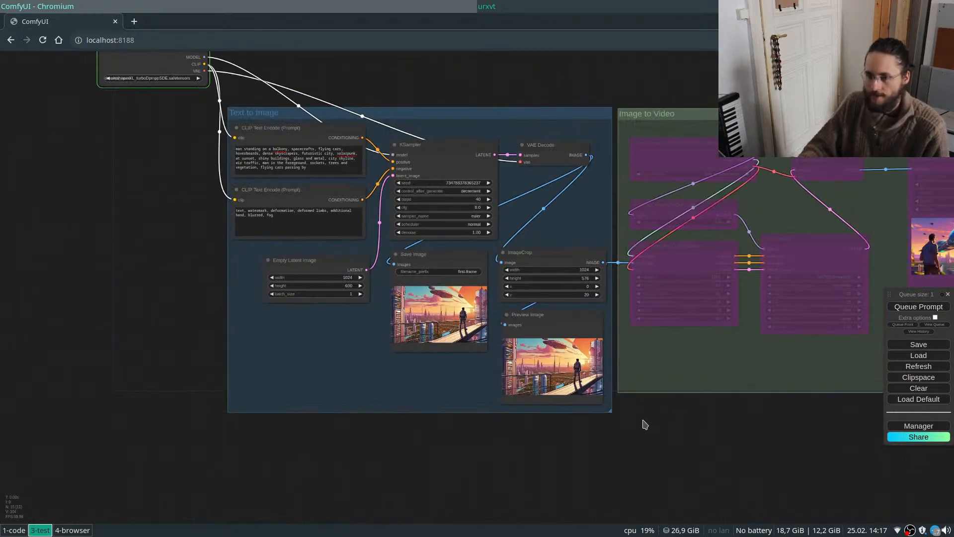
Check the generation progress in the server's terminal output and return to the ComfyUI workflow.
{"action": "scroll", "coordinate": [631, 410], "scroll_direction": "down", "scroll_amount": 2}
{"action": "scroll", "coordinate": [353, 142], "scroll_direction": "up", "scroll_amount": 2}
{"action": "left_click", "coordinate": [562, 5]}
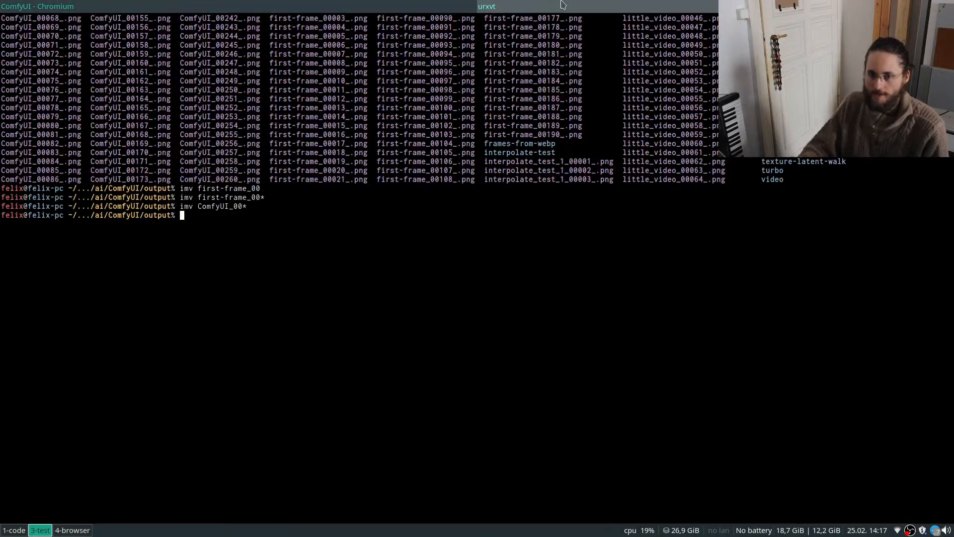
{"action": "left_click", "coordinate": [366, 5]}
{"action": "key", "text": "super+1"}
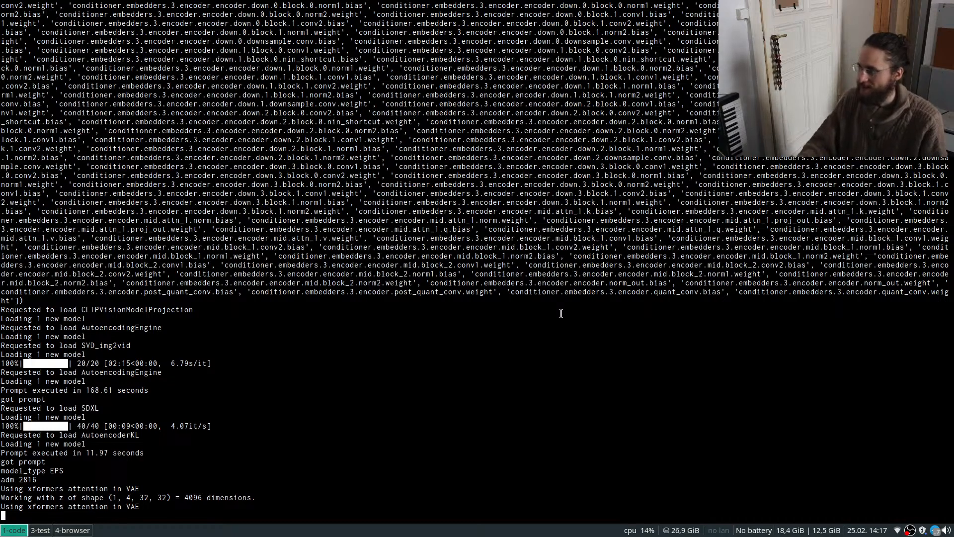
{"action": "key", "text": "super+3"}
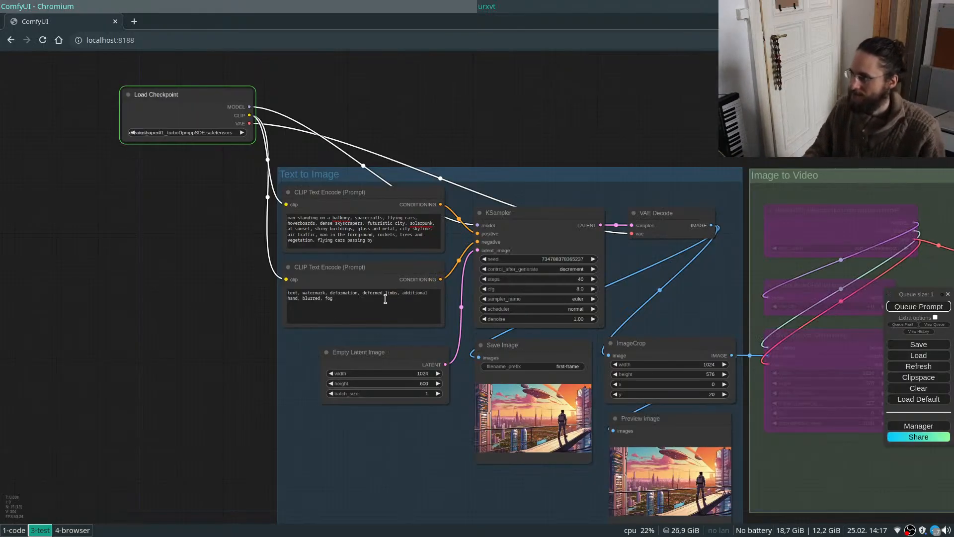
{"action": "scroll", "coordinate": [93, 151], "scroll_direction": "down", "scroll_amount": 2}
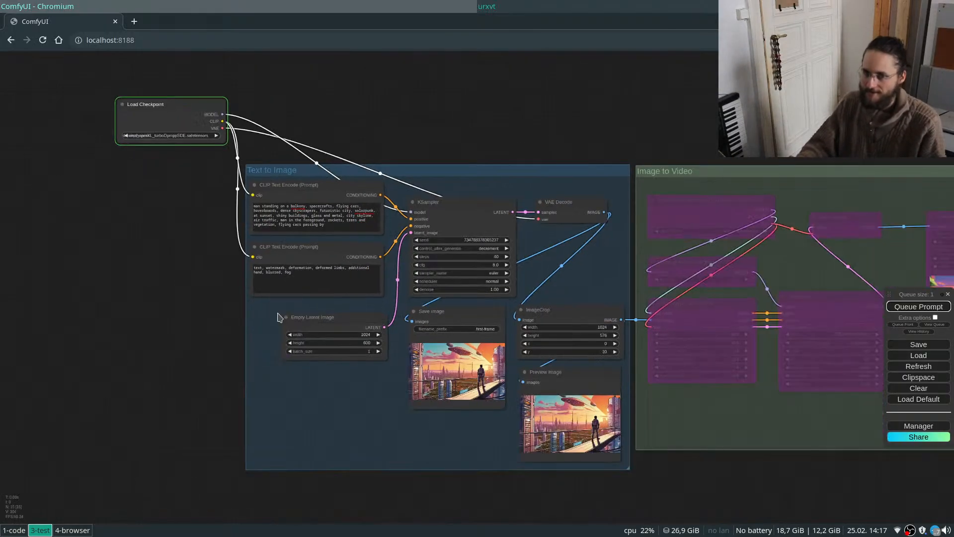
{"action": "scroll", "coordinate": [224, 315], "scroll_direction": "up", "scroll_amount": 6}
{"action": "scroll", "coordinate": [322, 459], "scroll_direction": "down", "scroll_amount": 5}
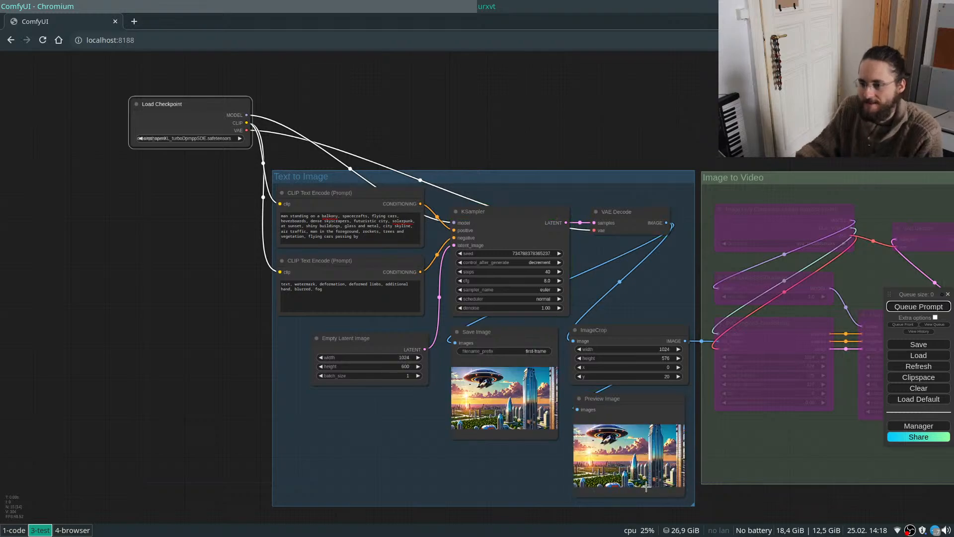
Examine the turbo checkpoint's frame in the Save Image and Preview Image nodes.
{"action": "scroll", "coordinate": [645, 469], "scroll_direction": "up", "scroll_amount": 9}
{"action": "scroll", "coordinate": [674, 466], "scroll_direction": "up", "scroll_amount": 5}
{"action": "scroll", "coordinate": [686, 452], "scroll_direction": "down", "scroll_amount": 5}
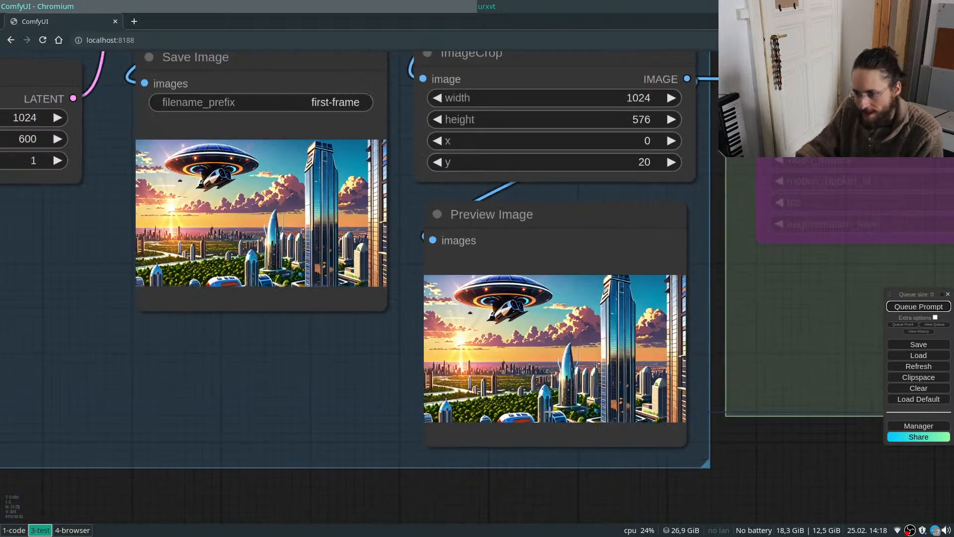
{"action": "scroll", "coordinate": [712, 428], "scroll_direction": "up", "scroll_amount": 7}
{"action": "scroll", "coordinate": [654, 509], "scroll_direction": "down", "scroll_amount": 12}
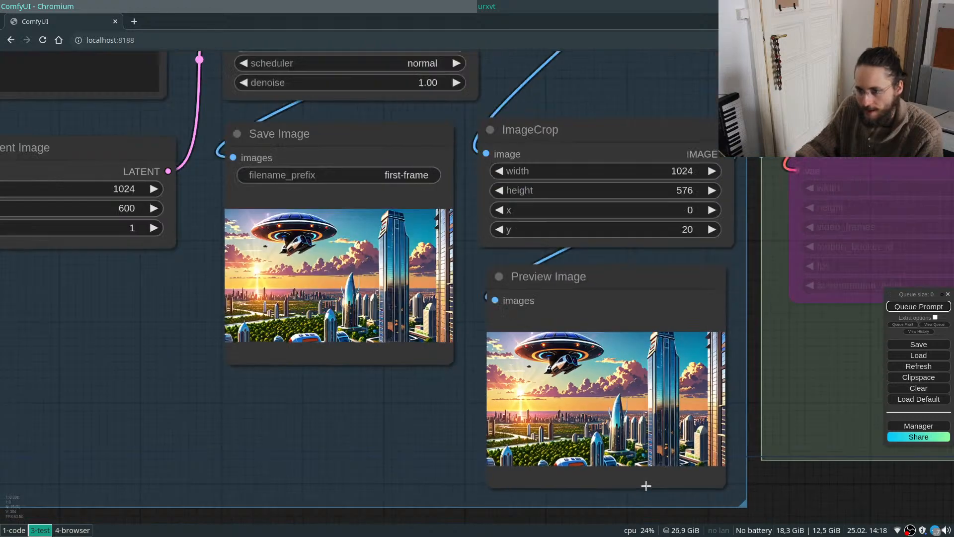
{"action": "scroll", "coordinate": [683, 440], "scroll_direction": "down", "scroll_amount": 1}
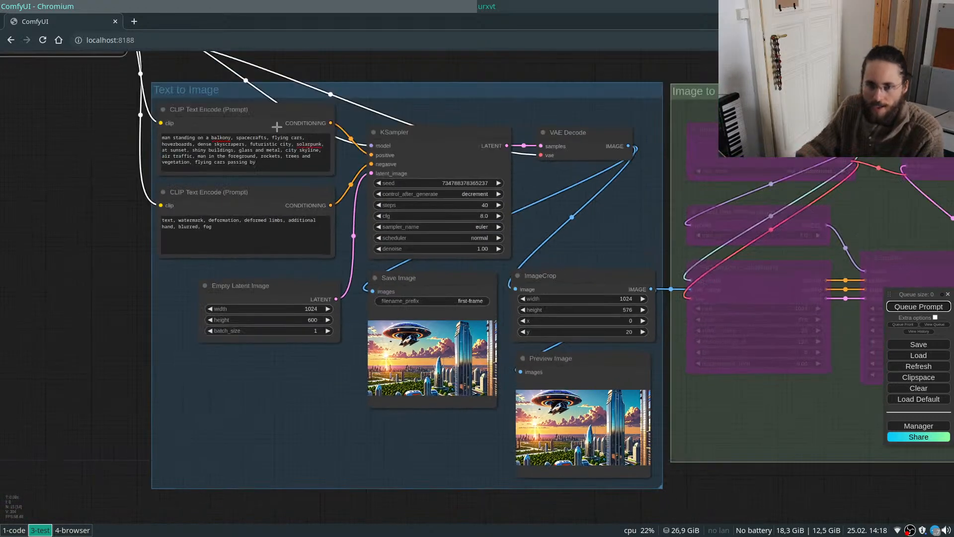
In the positive prompt, insert "many" before "spacecrafts" and correct "balkony" to "balcony".
{"action": "scroll", "coordinate": [187, 124], "scroll_direction": "up", "scroll_amount": 5}
{"action": "left_click", "coordinate": [224, 156]}
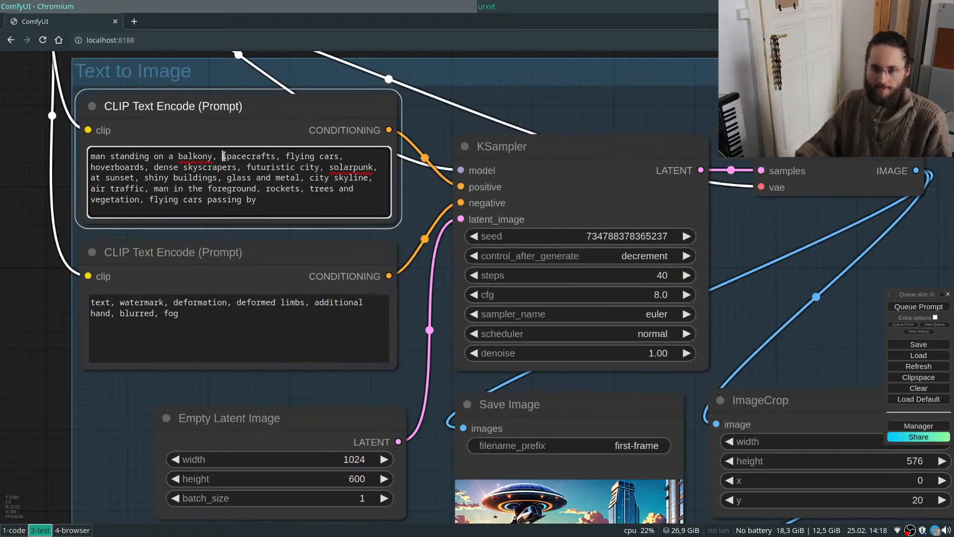
{"action": "type", "text": "many"}
{"action": "key", "text": "ctrl+Left"}
{"action": "key", "text": "ctrl+Left"}
{"action": "key", "text": "ctrl+Left"}
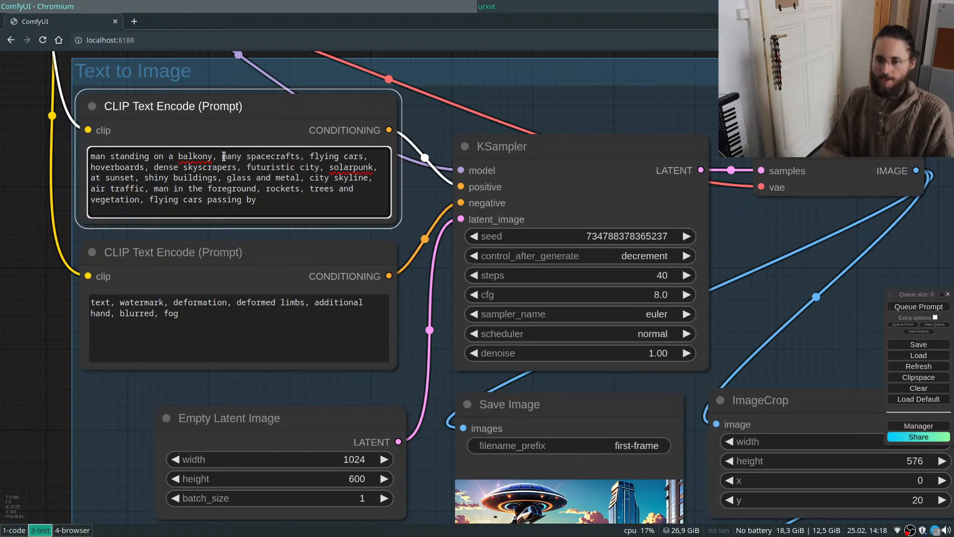
{"action": "right_click", "coordinate": [211, 156]}
{"action": "left_click", "coordinate": [227, 172]}
Replace "solarpunk" with the spelling suggestion "solar-punk" in the positive prompt and generate a new first frame.
{"action": "scroll", "coordinate": [482, 341], "scroll_direction": "down", "scroll_amount": 2}
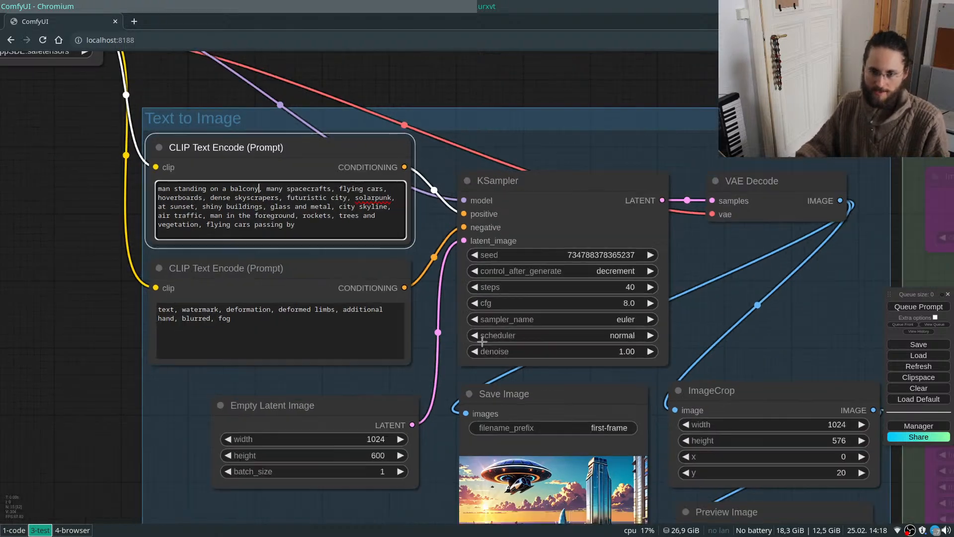
{"action": "right_click", "coordinate": [369, 196]}
{"action": "left_click", "coordinate": [412, 216]}
{"action": "left_click", "coordinate": [918, 306]}
{"action": "scroll", "coordinate": [324, 162], "scroll_direction": "down", "scroll_amount": 1}
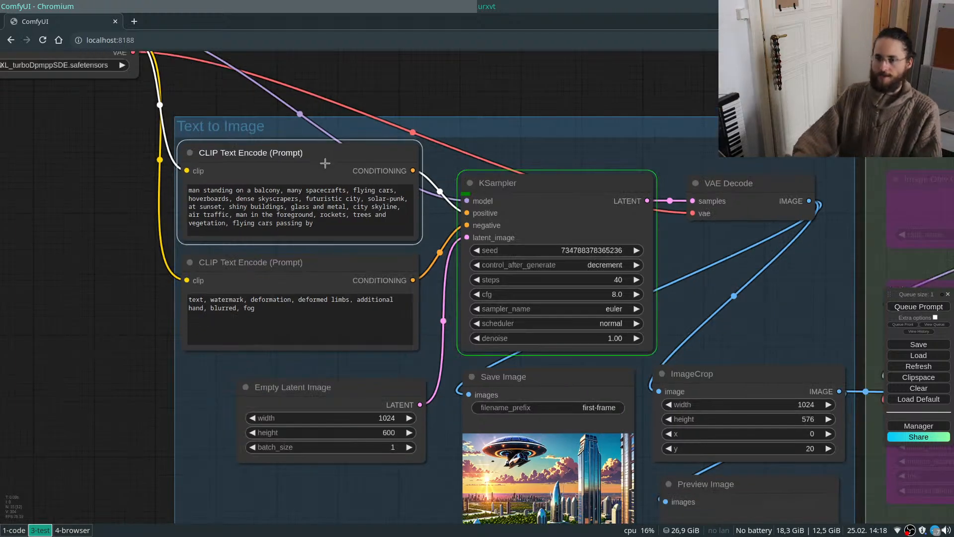
{"action": "scroll", "coordinate": [328, 78], "scroll_direction": "down", "scroll_amount": 2}
{"action": "scroll", "coordinate": [371, 84], "scroll_direction": "down", "scroll_amount": 3}
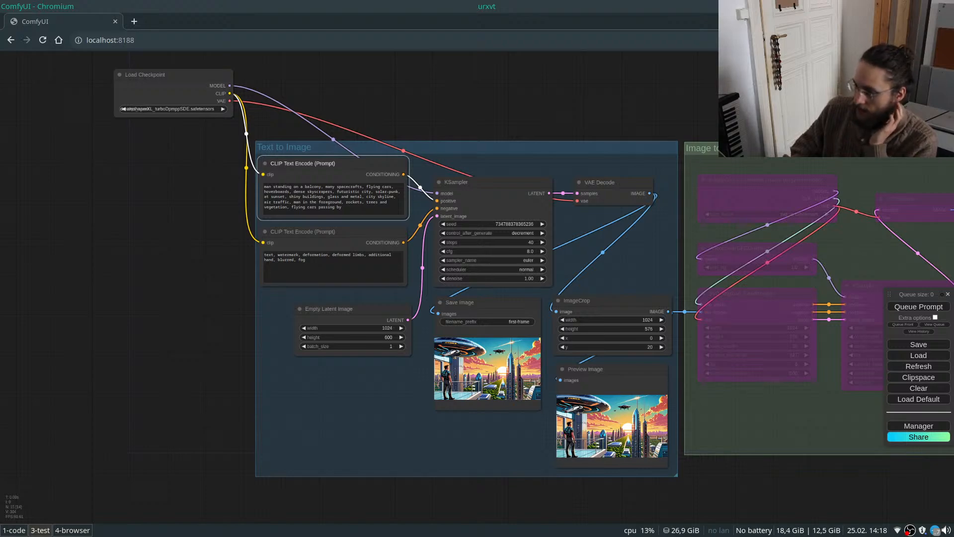
Examine the frame generated from the edited prompt in the Save Image node and its crop in the Preview Image node.
{"action": "scroll", "coordinate": [461, 388], "scroll_direction": "up", "scroll_amount": 9}
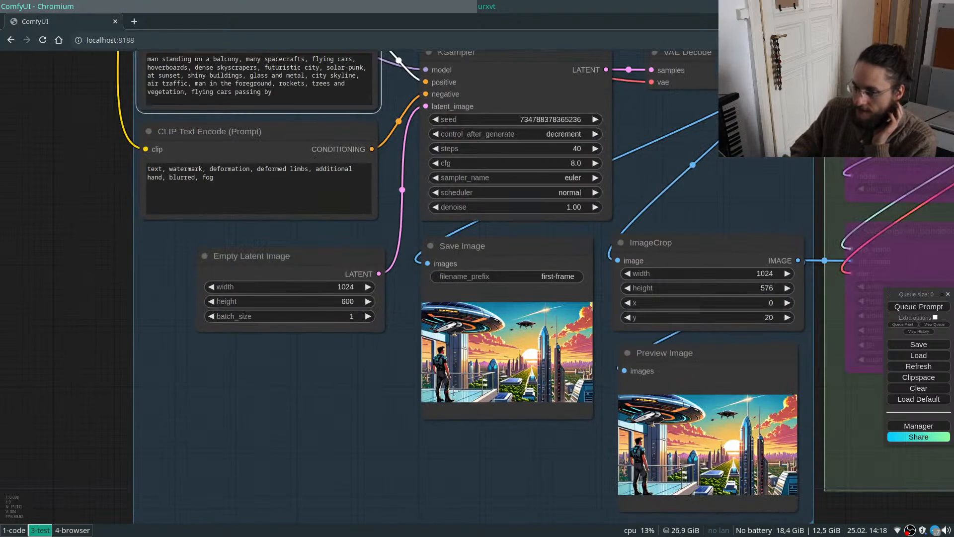
{"action": "scroll", "coordinate": [538, 417], "scroll_direction": "up", "scroll_amount": 5}
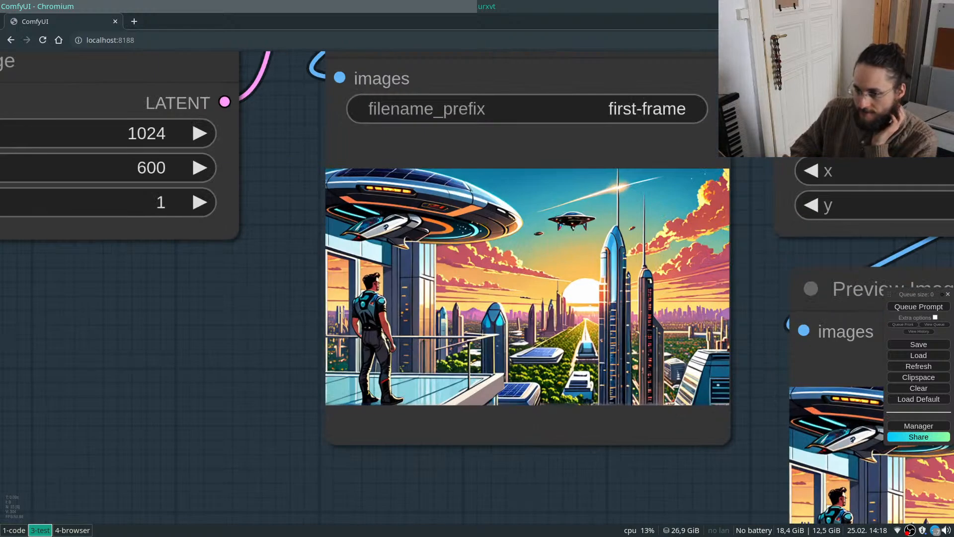
{"action": "scroll", "coordinate": [216, 293], "scroll_direction": "down", "scroll_amount": 3}
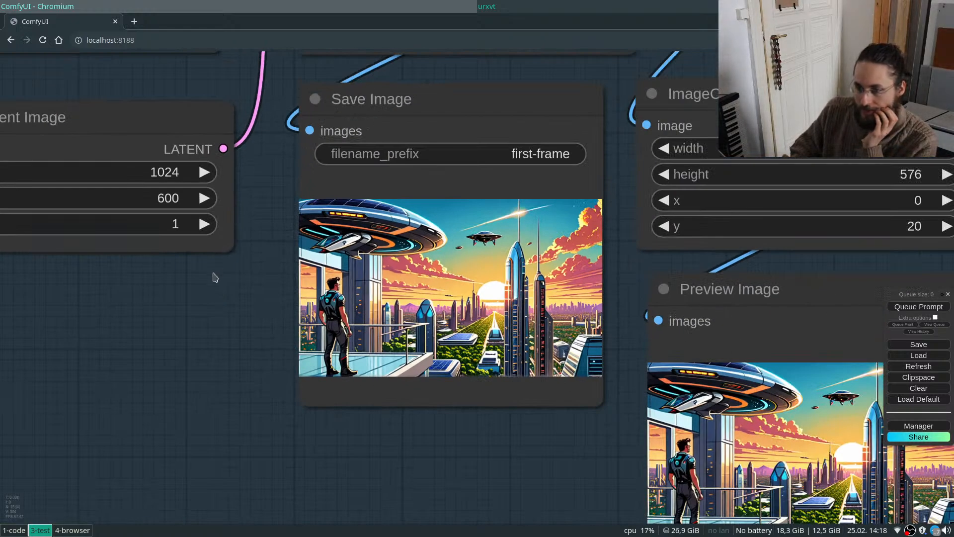
{"action": "scroll", "coordinate": [213, 293], "scroll_direction": "down", "scroll_amount": 2}
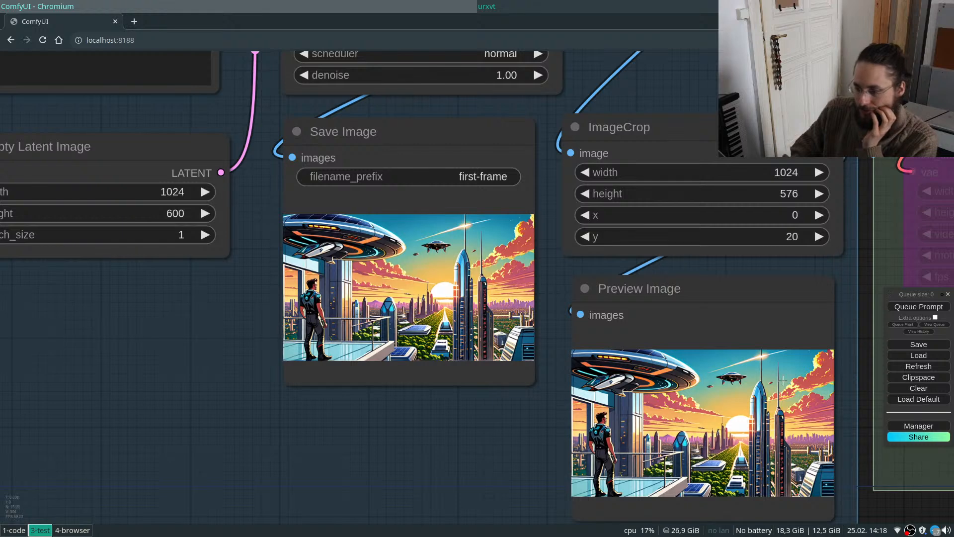
{"action": "scroll", "coordinate": [187, 350], "scroll_direction": "down", "scroll_amount": 5}
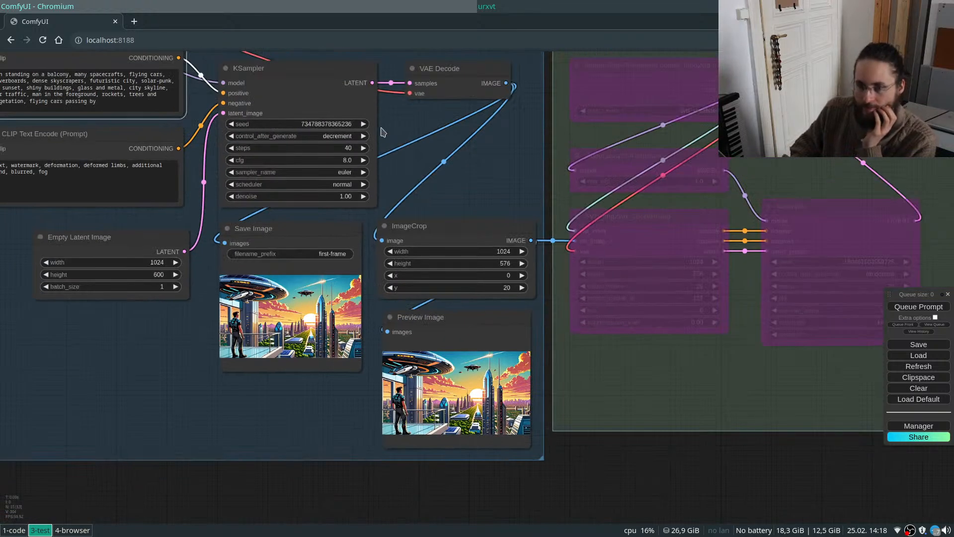
{"action": "left_click", "coordinate": [361, 124]}
{"action": "scroll", "coordinate": [297, 257], "scroll_direction": "down", "scroll_amount": 2}
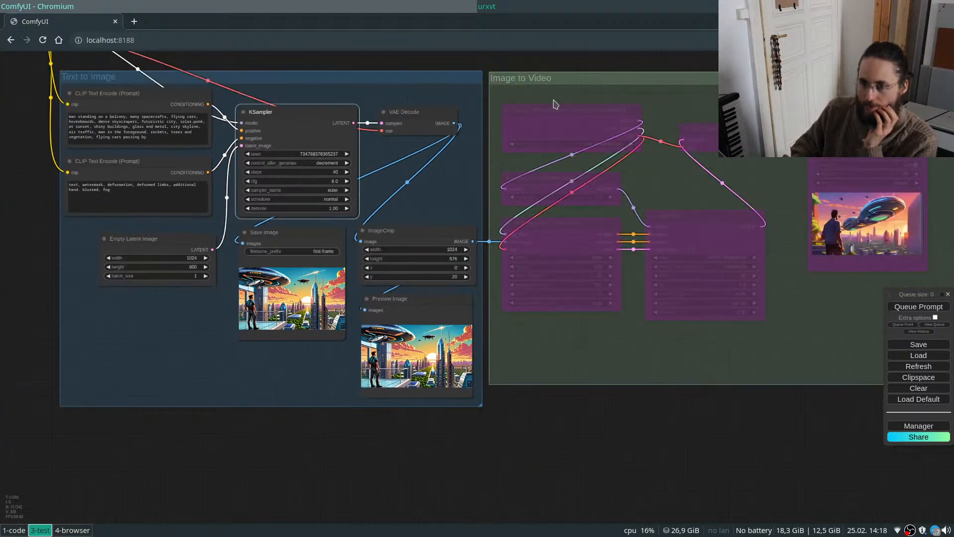
{"action": "right_click", "coordinate": [569, 85]}
{"action": "left_click", "coordinate": [591, 133]}
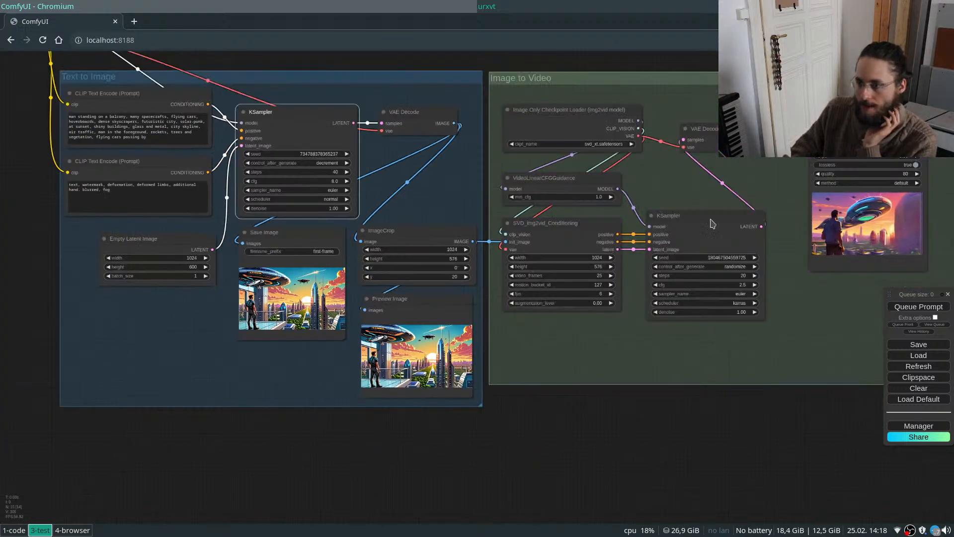
{"action": "left_click", "coordinate": [917, 307]}
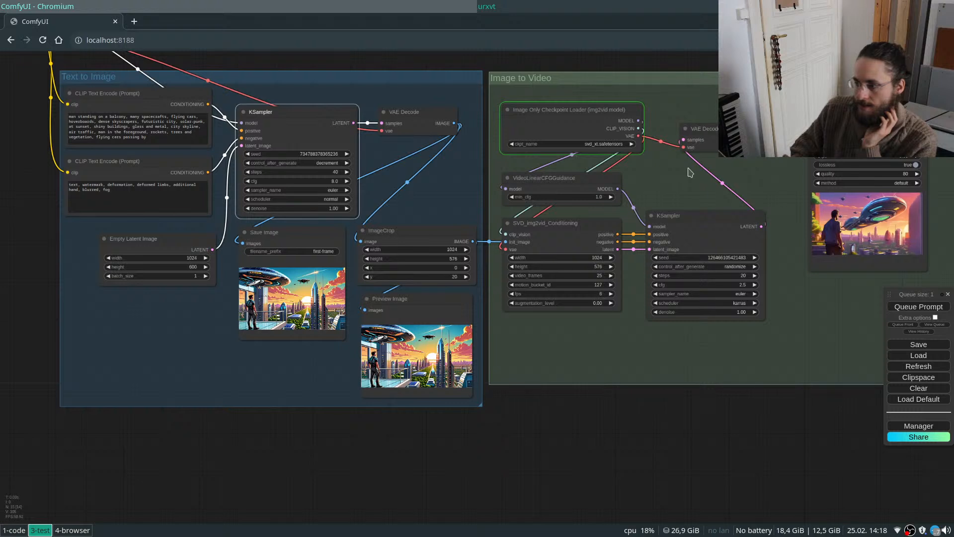
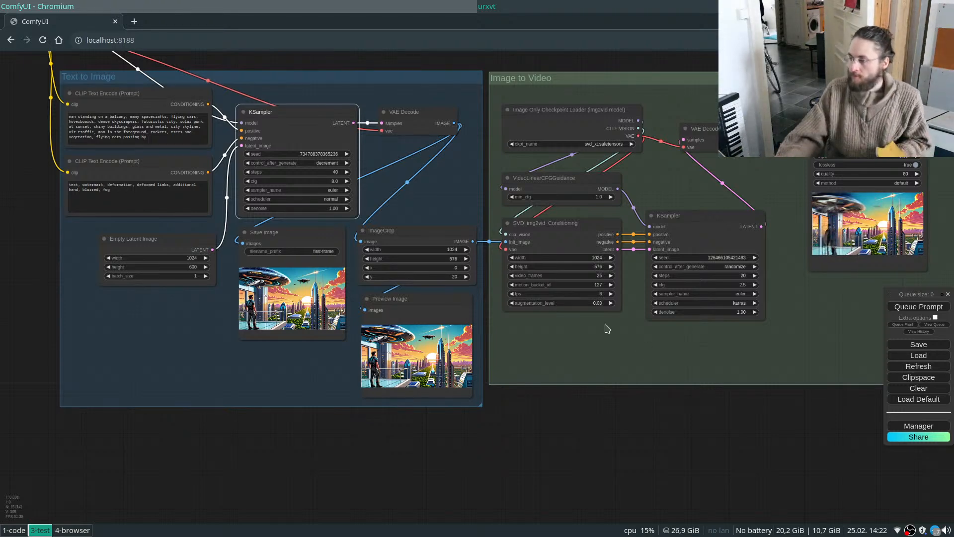
Examine the generated animation in the SaveAnimatedWEBP node and look over the whole workflow.
{"action": "scroll", "coordinate": [902, 172], "scroll_direction": "up", "scroll_amount": 8}
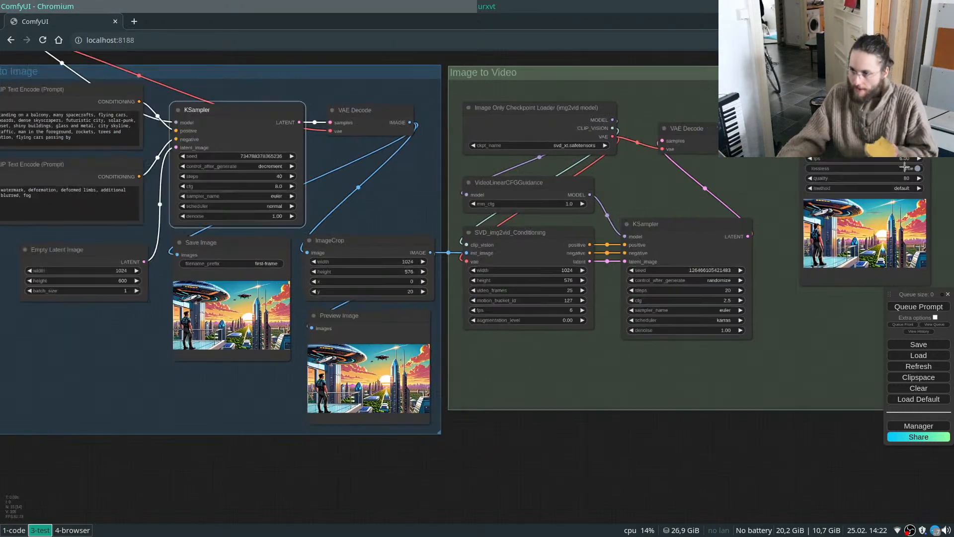
{"action": "left_click_drag", "start_coordinate": [772, 437], "coordinate": [558, 428]}
{"action": "scroll", "coordinate": [611, 271], "scroll_direction": "up", "scroll_amount": 5}
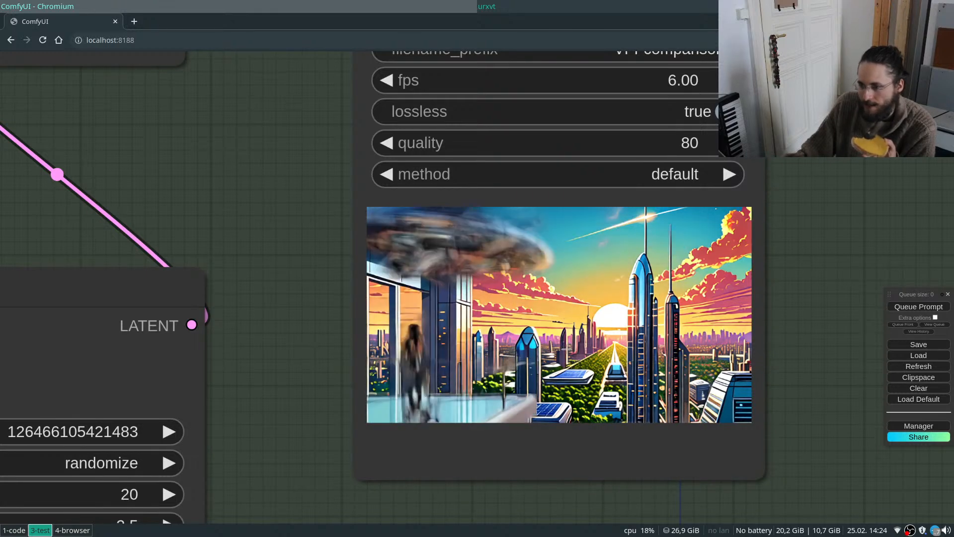
{"action": "scroll", "coordinate": [636, 358], "scroll_direction": "down", "scroll_amount": 5}
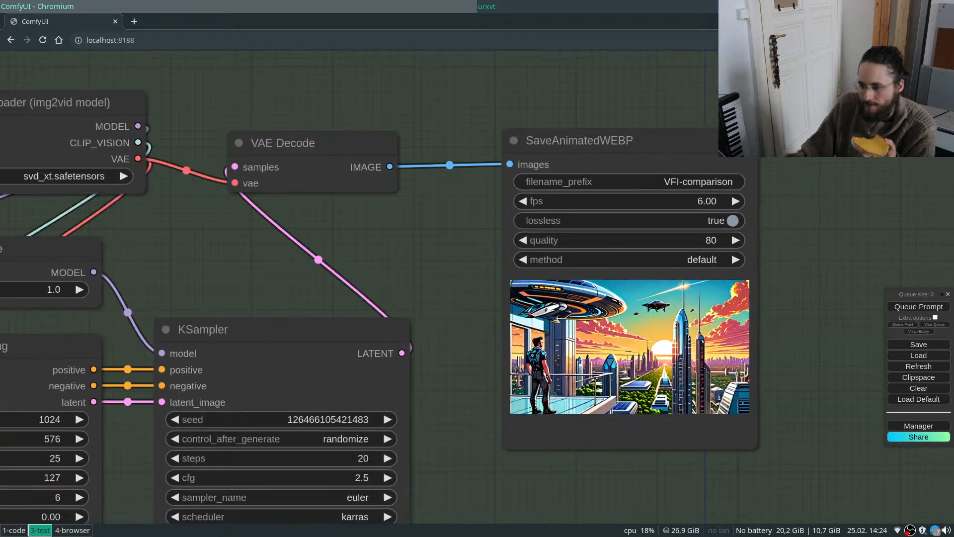
{"action": "scroll", "coordinate": [793, 377], "scroll_direction": "down", "scroll_amount": 10}
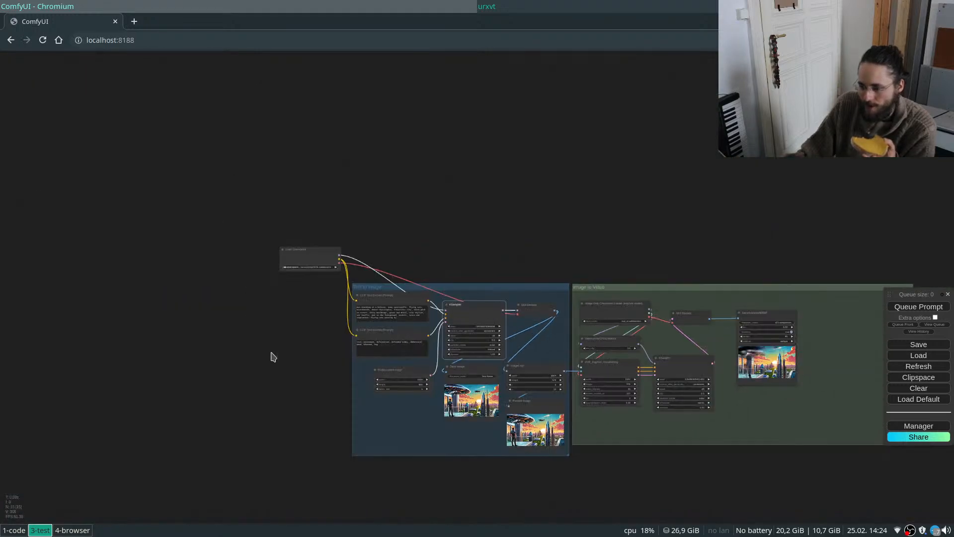
Switch the Load Checkpoint node to sd_xl_base_1.0.safetensors and queue a new generation.
{"action": "scroll", "coordinate": [291, 308], "scroll_direction": "up", "scroll_amount": 10}
{"action": "left_click", "coordinate": [324, 206]}
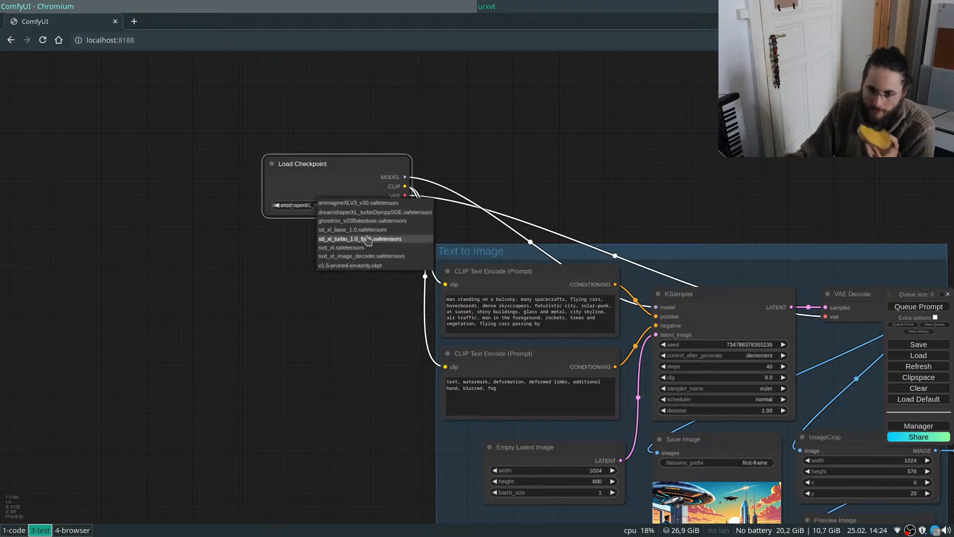
{"action": "left_click", "coordinate": [375, 239]}
{"action": "left_click", "coordinate": [358, 206]}
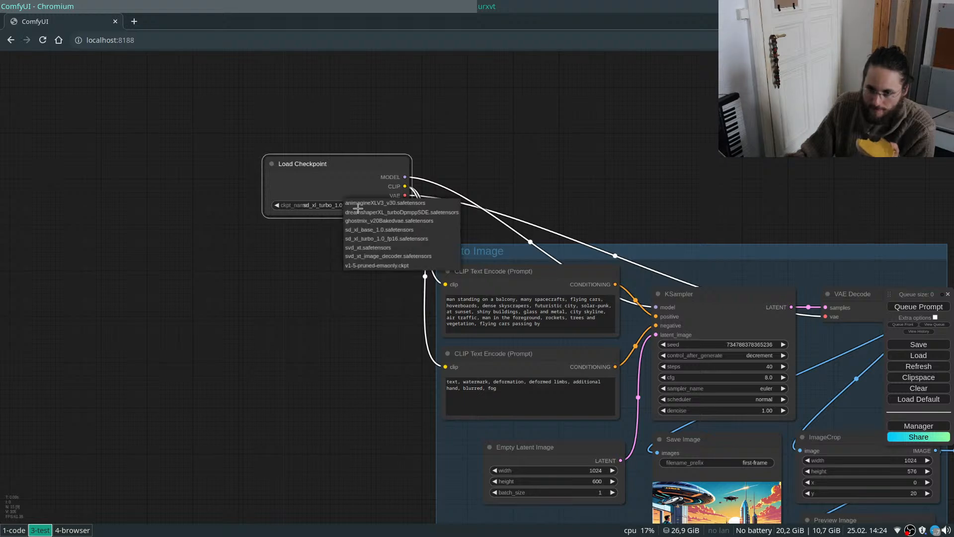
{"action": "left_click", "coordinate": [378, 229]}
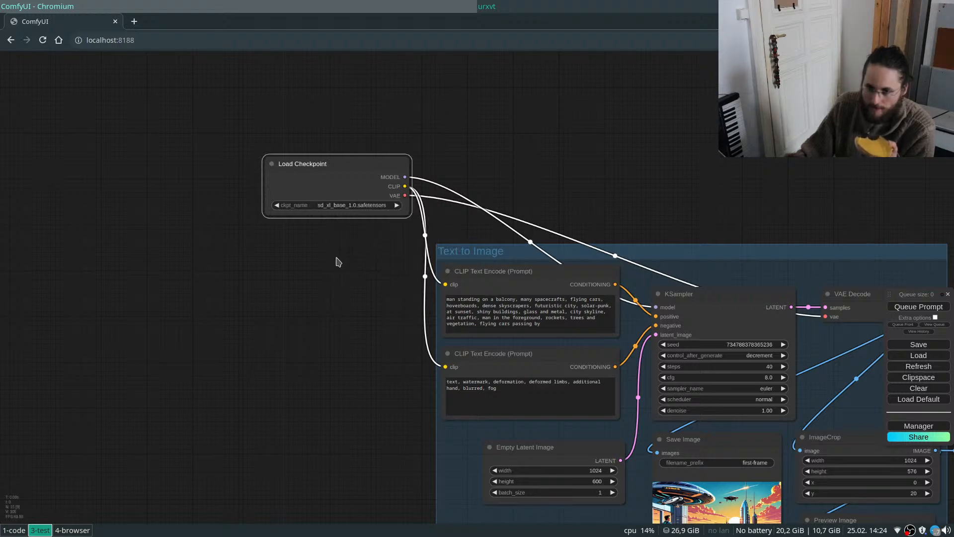
{"action": "scroll", "coordinate": [204, 303], "scroll_direction": "down", "scroll_amount": 5}
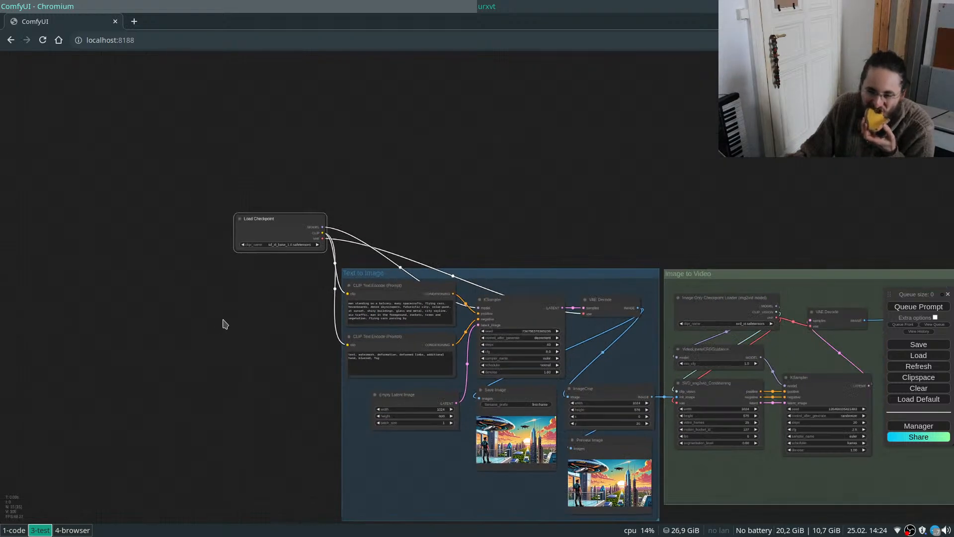
{"action": "scroll", "coordinate": [545, 343], "scroll_direction": "up", "scroll_amount": 5}
{"action": "scroll", "coordinate": [559, 204], "scroll_direction": "down", "scroll_amount": 3}
{"action": "scroll", "coordinate": [582, 332], "scroll_direction": "up", "scroll_amount": 7}
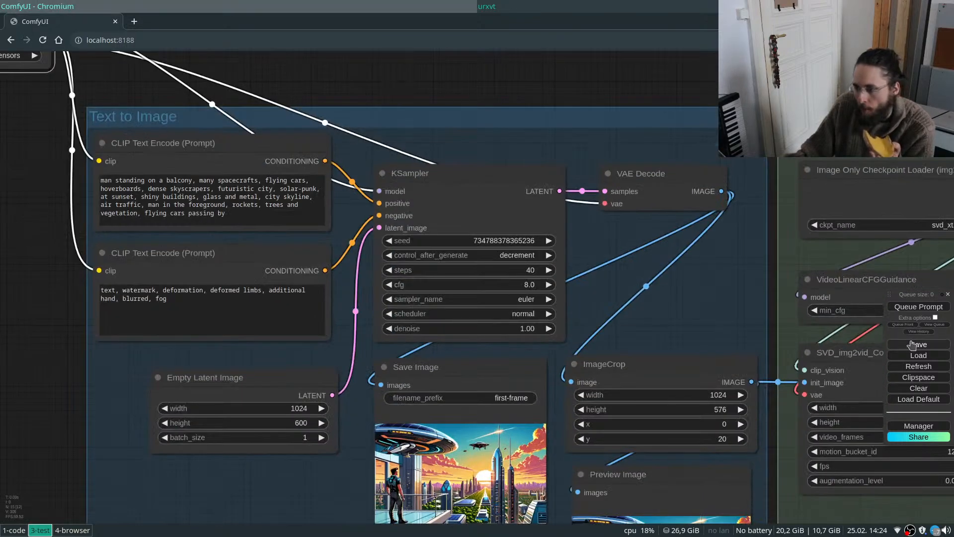
{"action": "scroll", "coordinate": [420, 184], "scroll_direction": "down", "scroll_amount": 3}
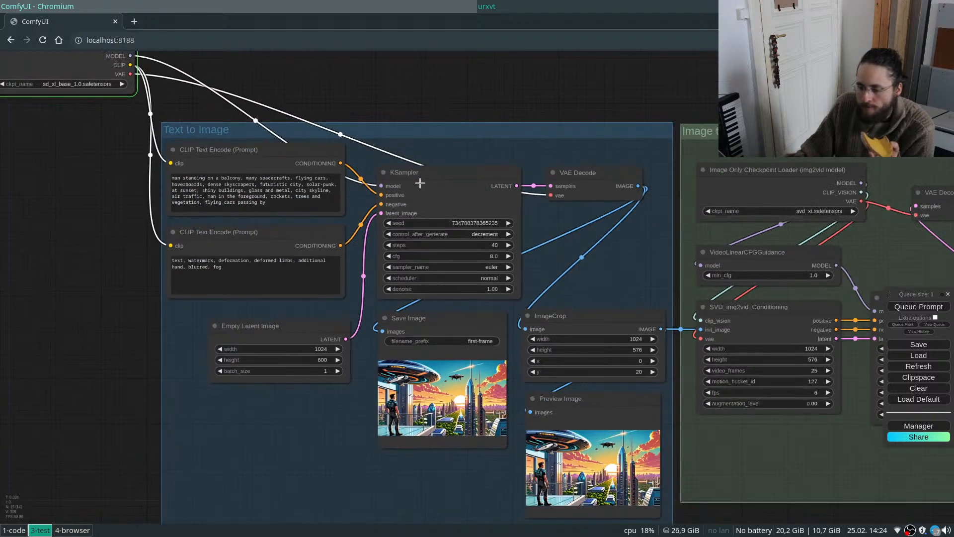
Examine the previous first frame and the one generated with the base checkpoint in the Save Image node.
{"action": "scroll", "coordinate": [422, 189], "scroll_direction": "down", "scroll_amount": 2}
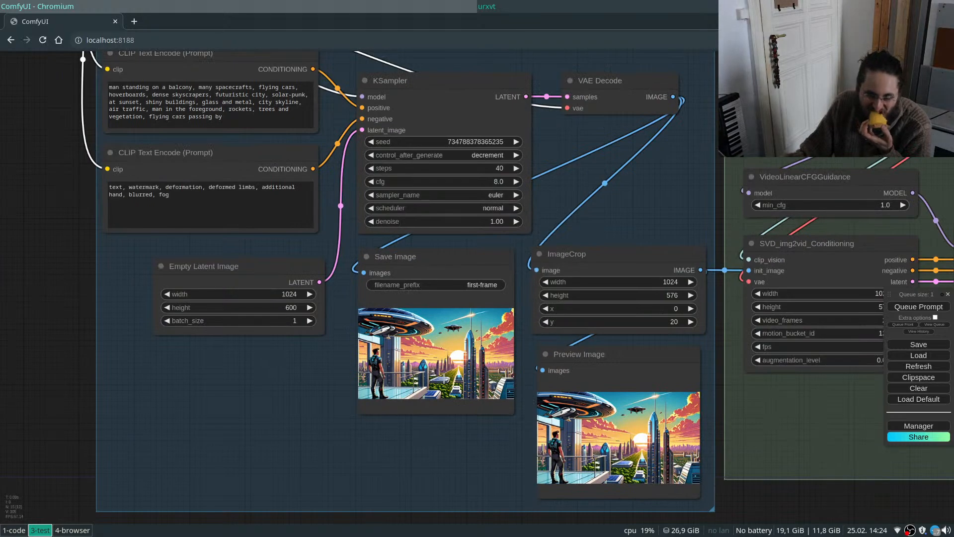
{"action": "scroll", "coordinate": [407, 373], "scroll_direction": "up", "scroll_amount": 15}
{"action": "scroll", "coordinate": [387, 343], "scroll_direction": "up", "scroll_amount": 3}
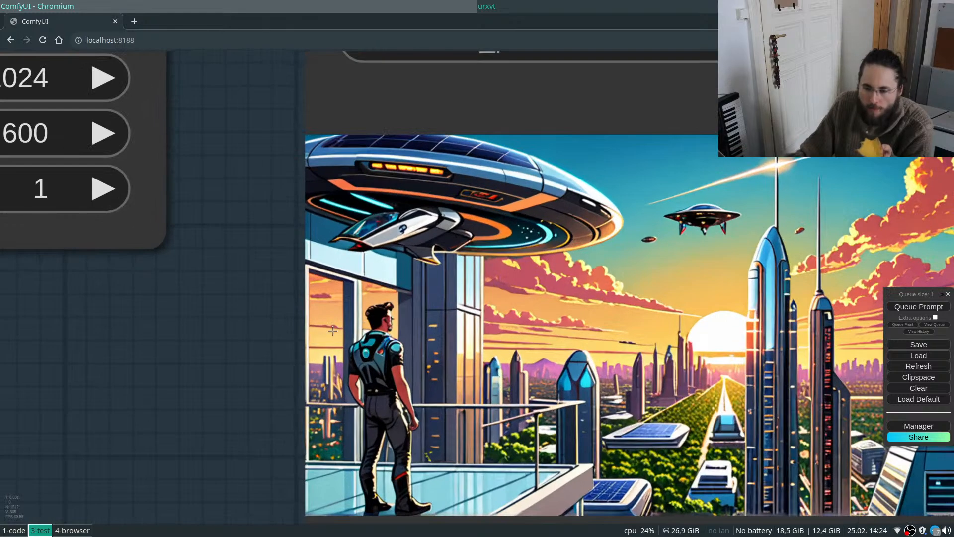
{"action": "scroll", "coordinate": [281, 290], "scroll_direction": "down", "scroll_amount": 10}
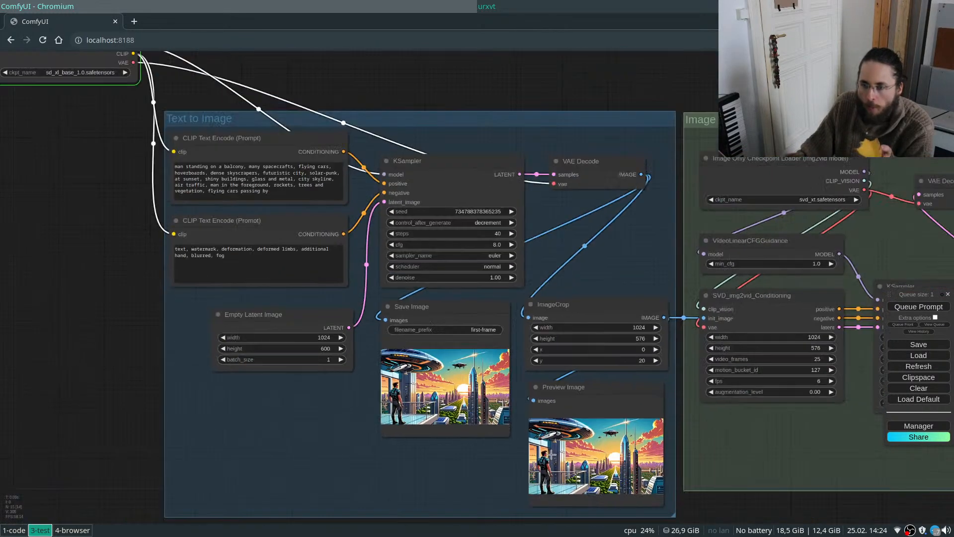
{"action": "scroll", "coordinate": [552, 455], "scroll_direction": "down", "scroll_amount": 3}
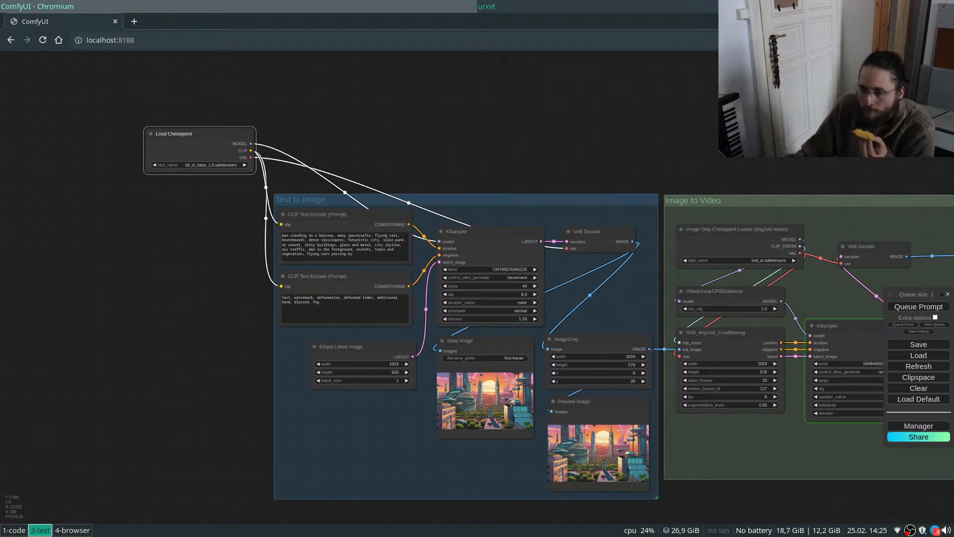
{"action": "scroll", "coordinate": [513, 399], "scroll_direction": "up", "scroll_amount": 3}
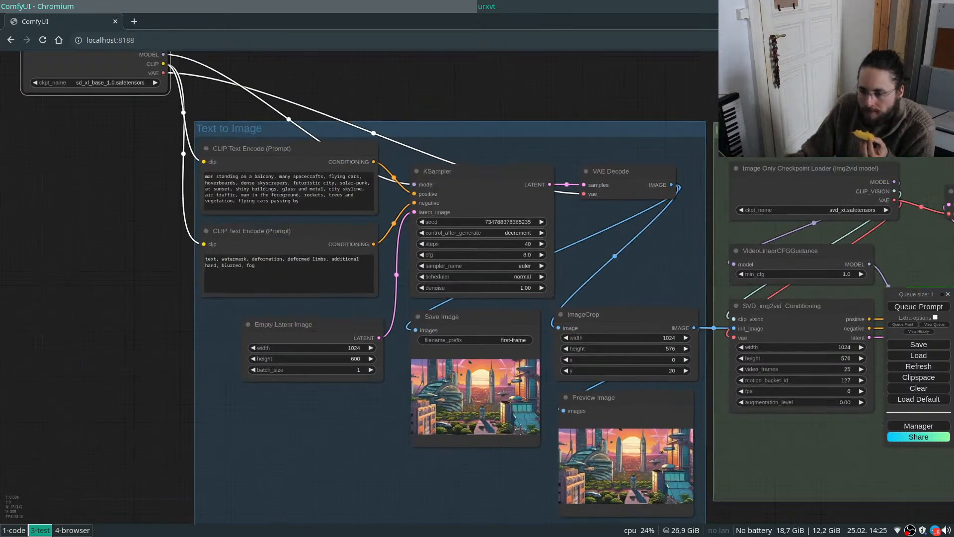
{"action": "scroll", "coordinate": [520, 428], "scroll_direction": "up", "scroll_amount": 4}
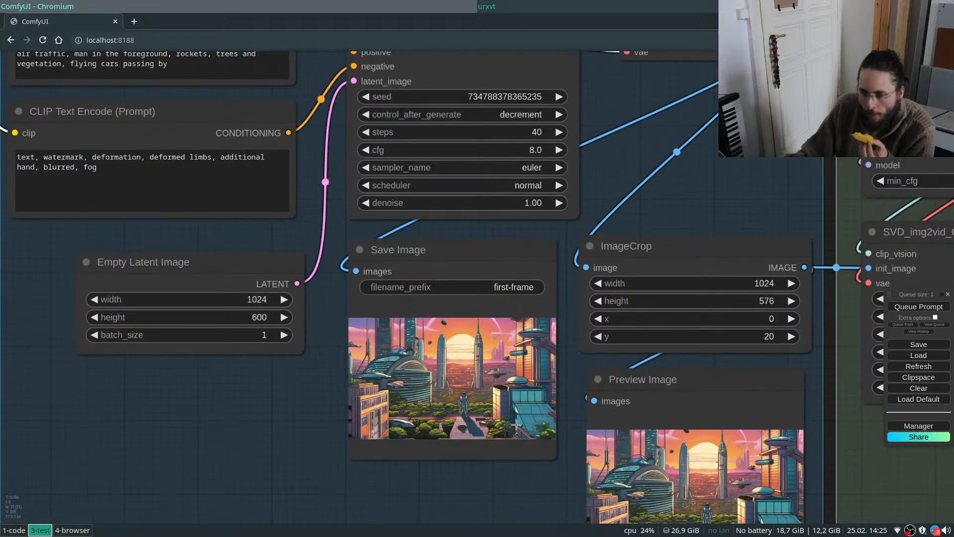
{"action": "scroll", "coordinate": [516, 424], "scroll_direction": "up", "scroll_amount": 4}
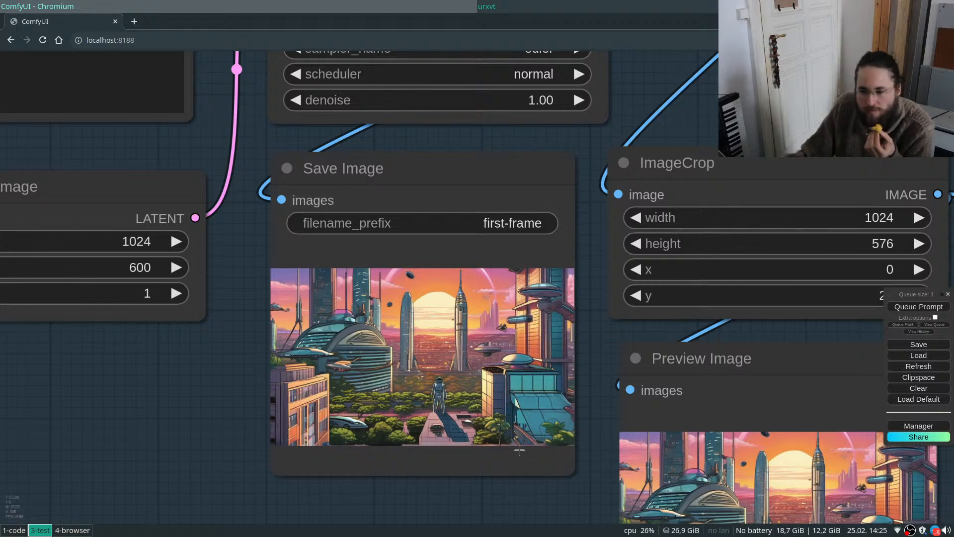
{"action": "scroll", "coordinate": [606, 521], "scroll_direction": "down", "scroll_amount": 2}
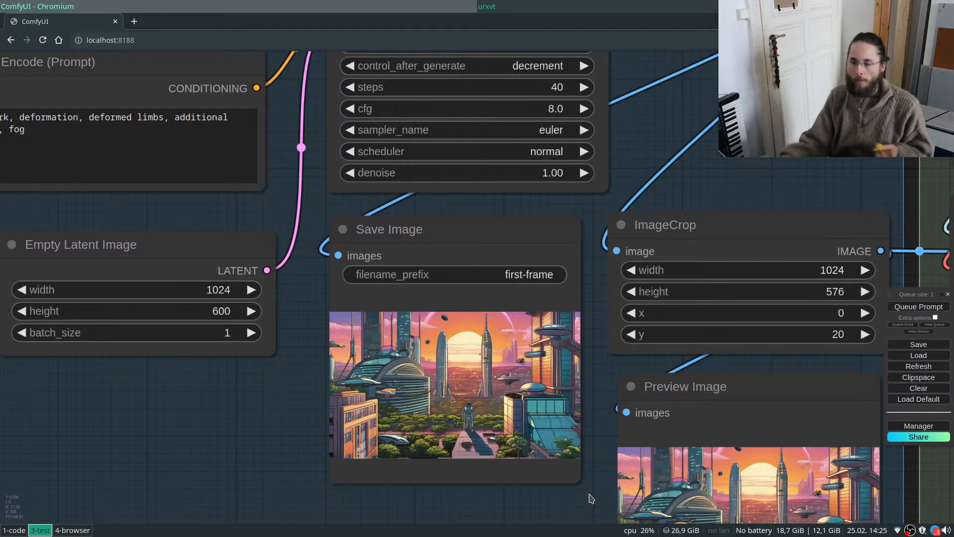
{"action": "scroll", "coordinate": [631, 348], "scroll_direction": "down", "scroll_amount": 4}
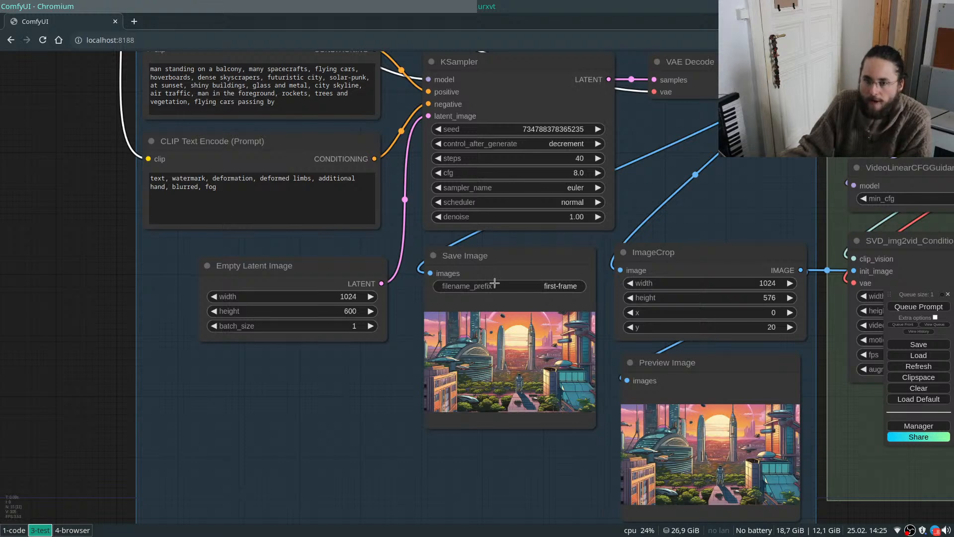
Remove "fog" from the end of the negative prompt in the text-to-image group.
{"action": "scroll", "coordinate": [261, 204], "scroll_direction": "down", "scroll_amount": 2}
{"action": "left_click", "coordinate": [324, 204]}
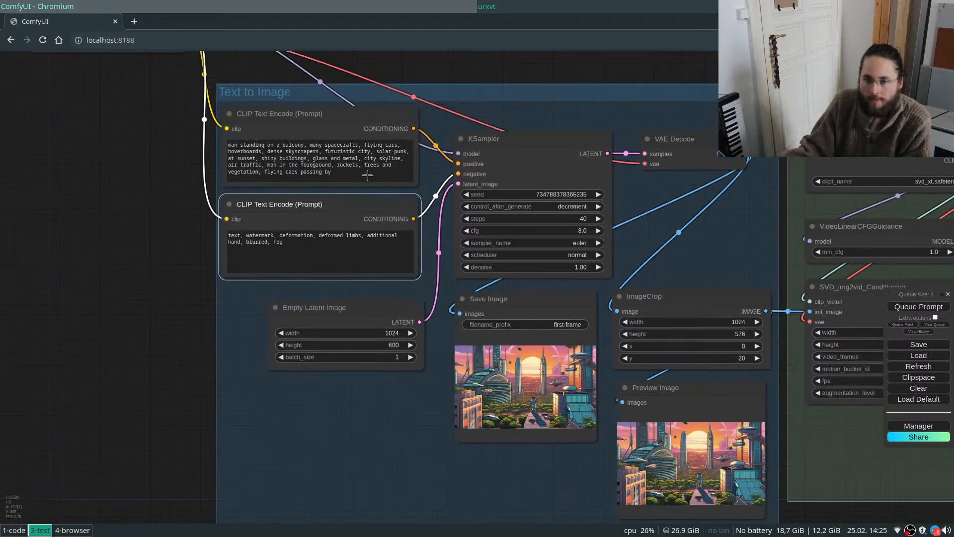
{"action": "left_click", "coordinate": [300, 243]}
{"action": "key", "text": "BackSpace"}
{"action": "key", "text": "BackSpace"}
{"action": "key", "text": "BackSpace"}
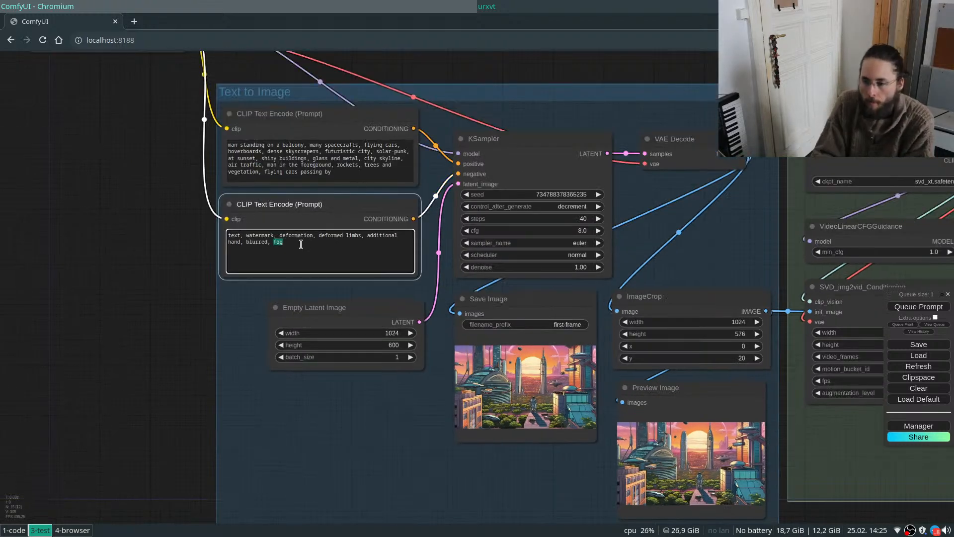
Append ", photorealistic" to the end of the positive prompt.
{"action": "left_click", "coordinate": [374, 169]}
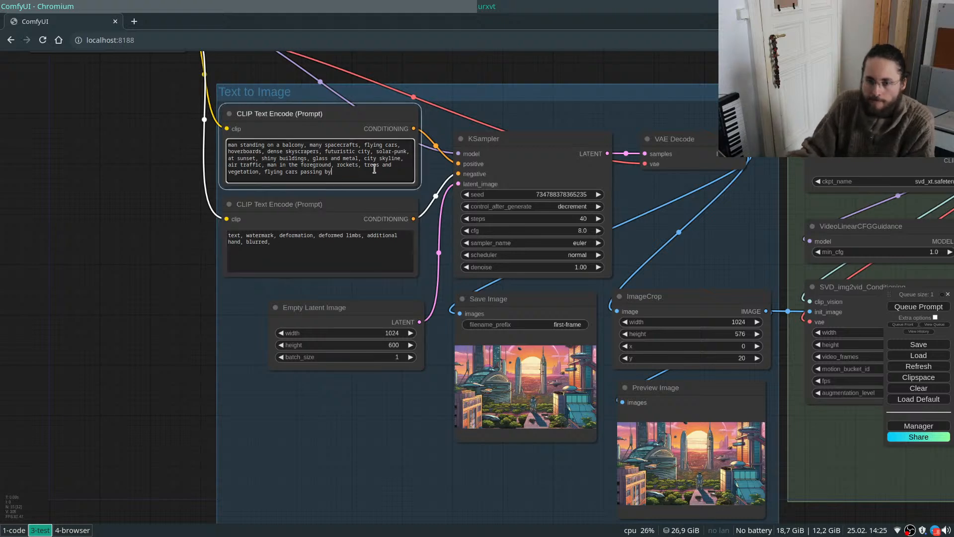
{"action": "type", "text": ", pho"}
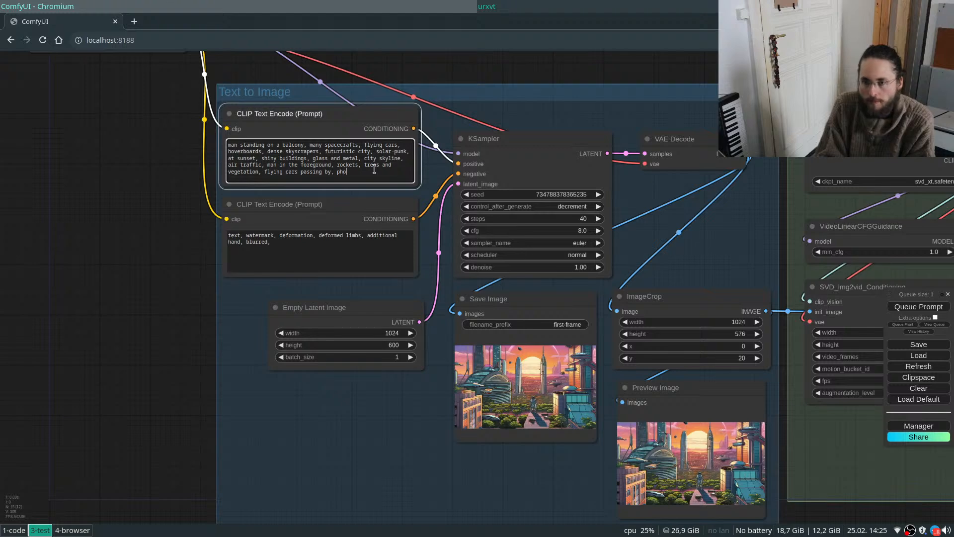
{"action": "type", "text": "torealistic"}
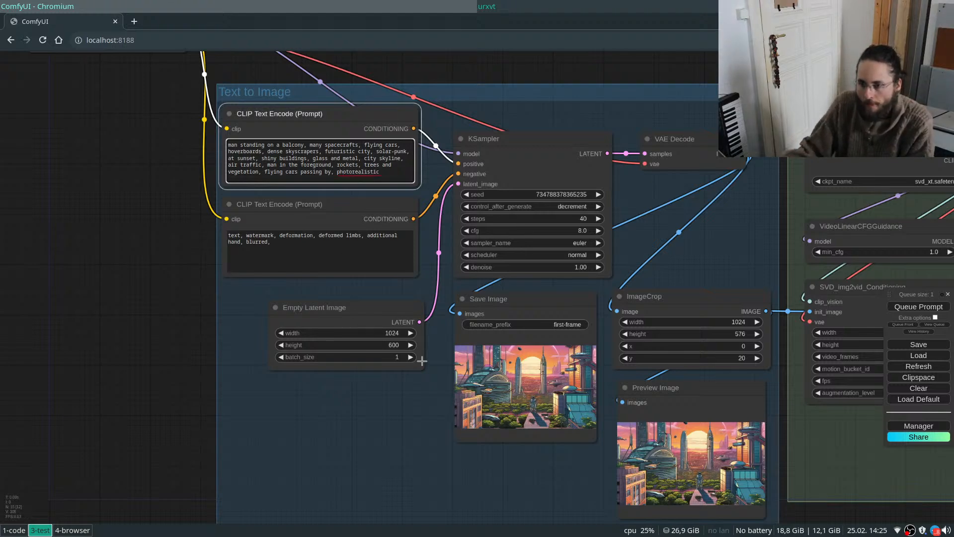
Look over the whole workflow and check the running KSampler in the Image to Video group.
{"action": "scroll", "coordinate": [434, 379], "scroll_direction": "down", "scroll_amount": 1}
{"action": "scroll", "coordinate": [423, 384], "scroll_direction": "down", "scroll_amount": 1}
{"action": "scroll", "coordinate": [442, 363], "scroll_direction": "down", "scroll_amount": 1}
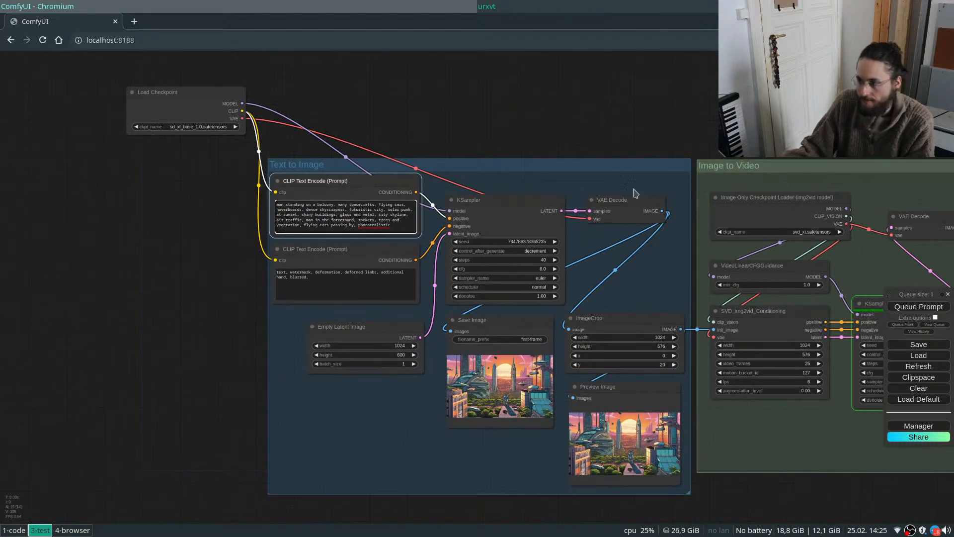
{"action": "scroll", "coordinate": [447, 408], "scroll_direction": "down", "scroll_amount": 1}
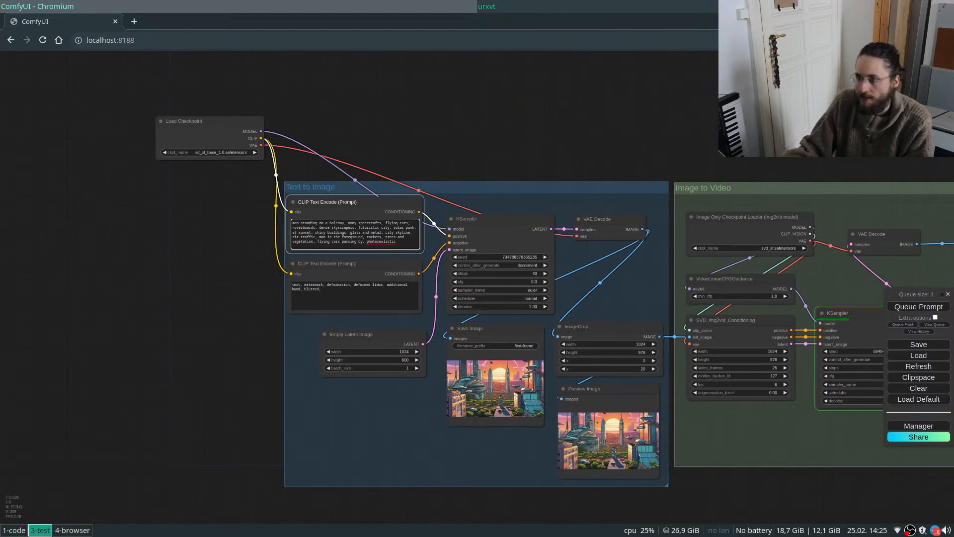
{"action": "scroll", "coordinate": [670, 129], "scroll_direction": "down", "scroll_amount": 1}
{"action": "scroll", "coordinate": [641, 130], "scroll_direction": "down", "scroll_amount": 1}
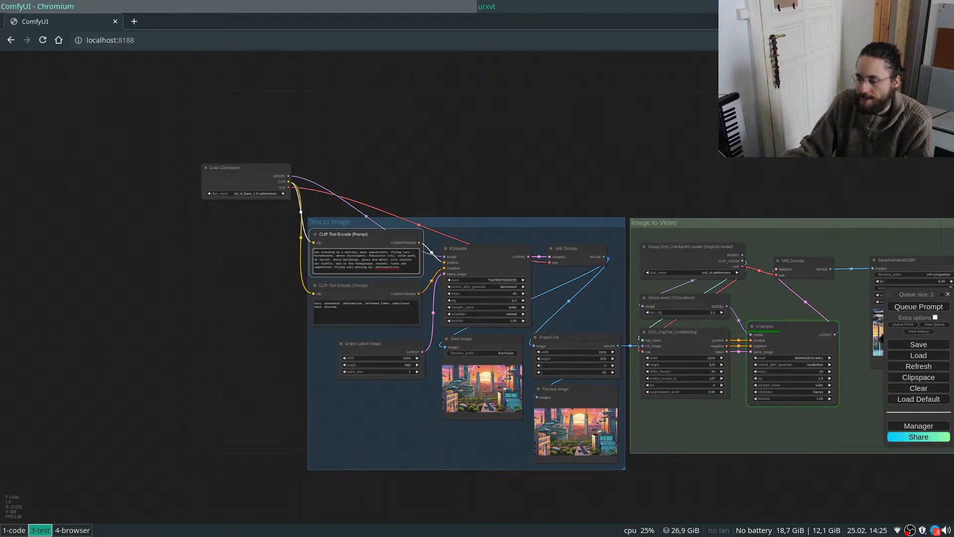
{"action": "scroll", "coordinate": [768, 158], "scroll_direction": "down", "scroll_amount": 1}
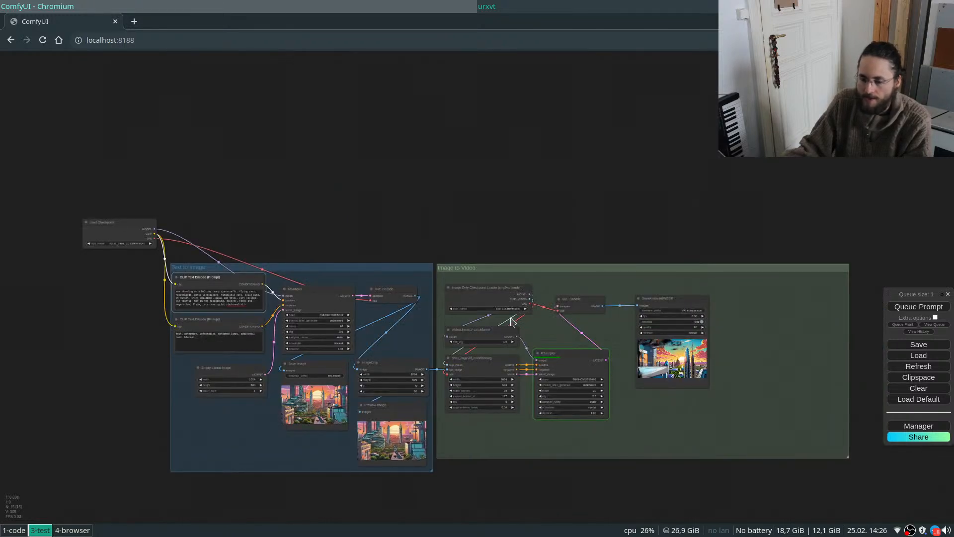
{"action": "left_click_drag", "start_coordinate": [513, 321], "coordinate": [486, 319]}
{"action": "left_click_drag", "start_coordinate": [581, 348], "coordinate": [441, 349]}
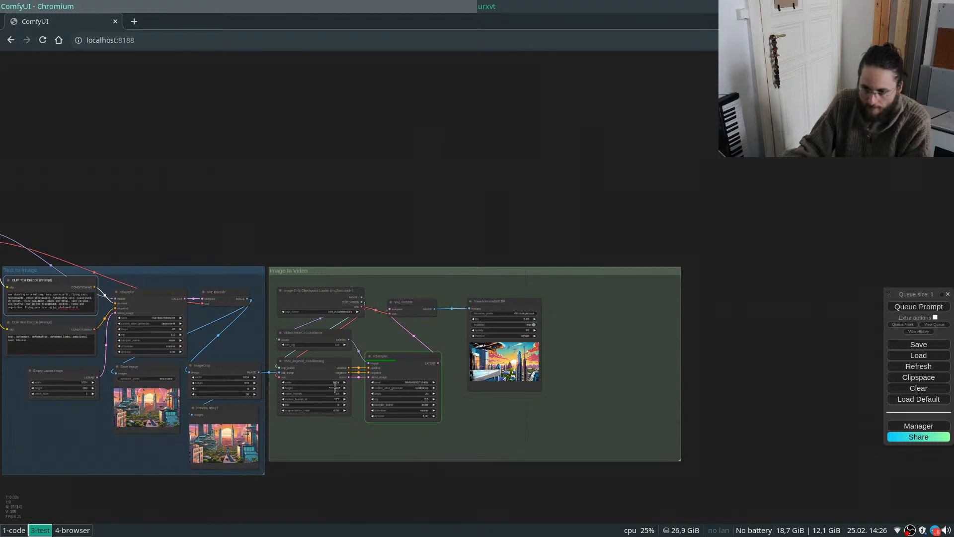
Examine the image-to-video workflow and the animation rendered in the SaveAnimatedWEBP node.
{"action": "scroll", "coordinate": [186, 258], "scroll_direction": "up", "scroll_amount": 1}
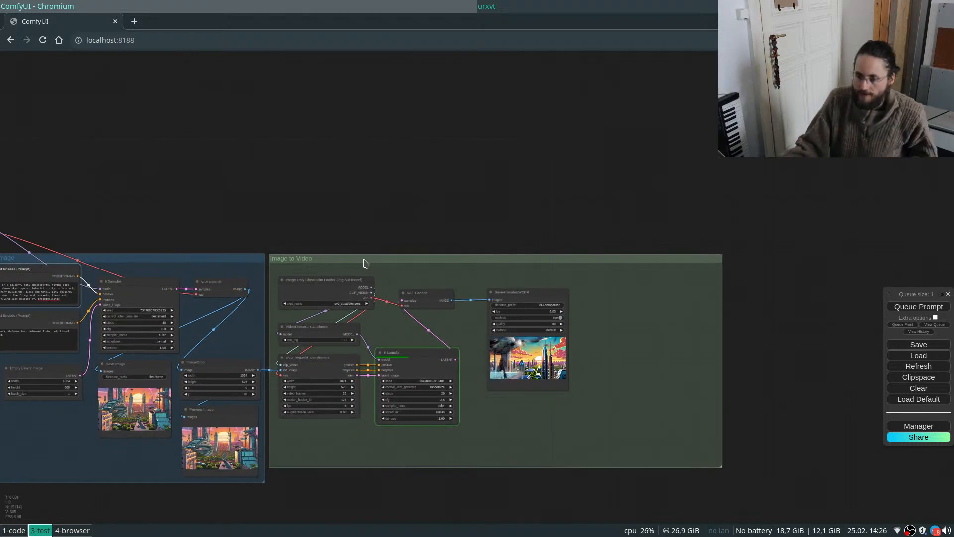
{"action": "scroll", "coordinate": [364, 258], "scroll_direction": "up", "scroll_amount": 2}
{"action": "scroll", "coordinate": [364, 258], "scroll_direction": "up", "scroll_amount": 2}
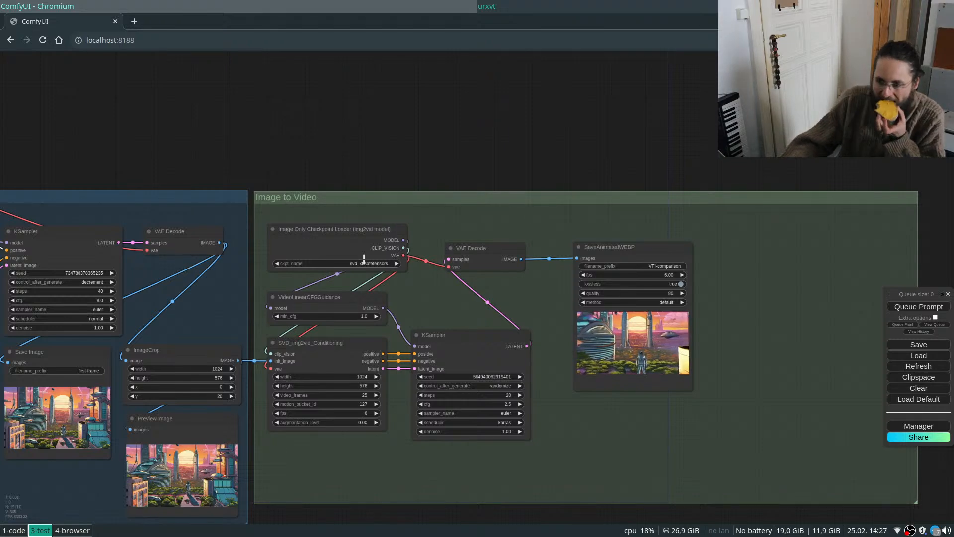
{"action": "scroll", "coordinate": [666, 387], "scroll_direction": "up", "scroll_amount": 8}
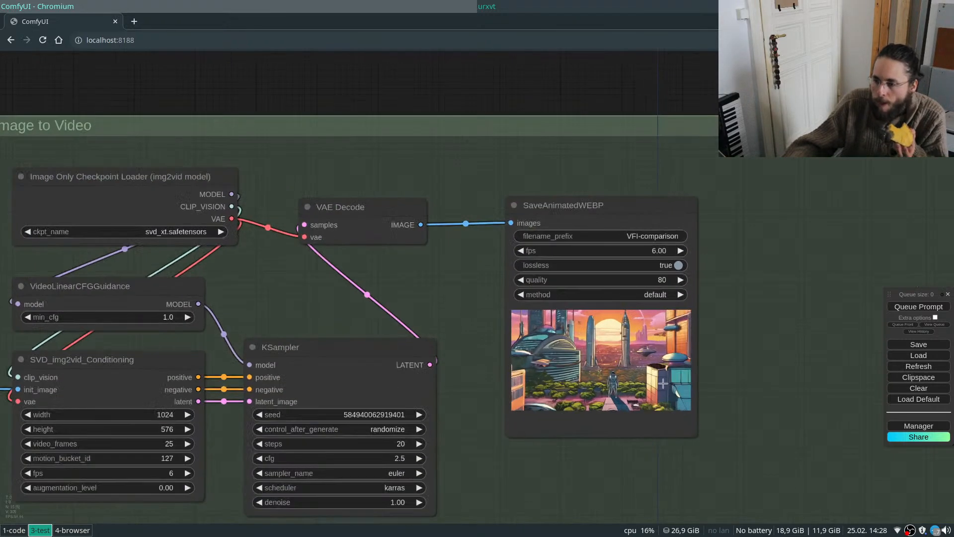
{"action": "scroll", "coordinate": [665, 392], "scroll_direction": "up", "scroll_amount": 5}
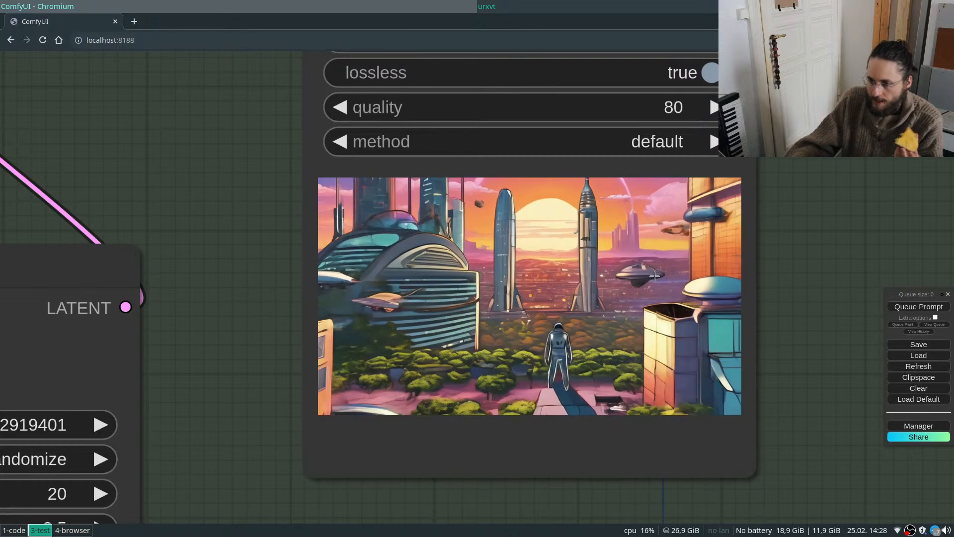
{"action": "scroll", "coordinate": [725, 328], "scroll_direction": "down", "scroll_amount": 10}
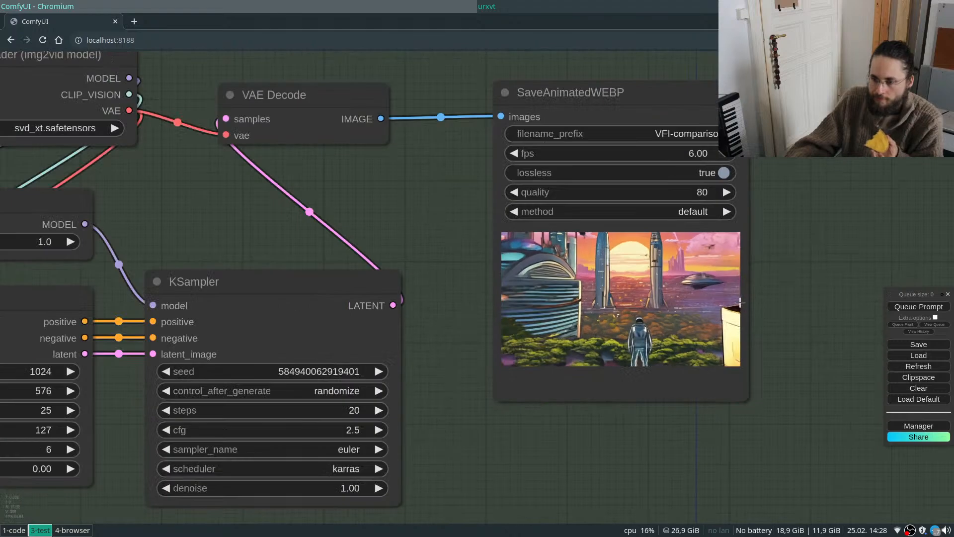
{"action": "scroll", "coordinate": [725, 328], "scroll_direction": "down", "scroll_amount": 3}
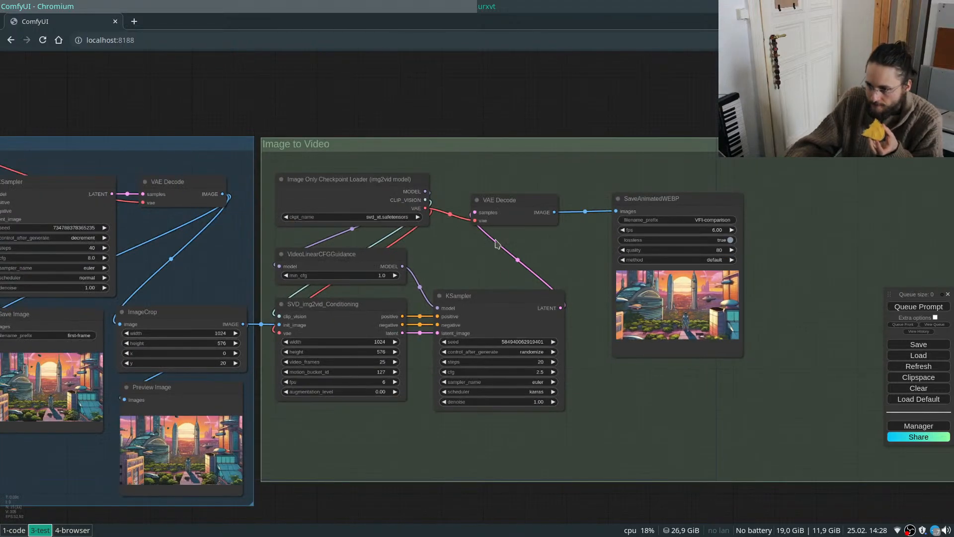
Bypass all nodes in the Image to Video group so that only the Text to Image part runs.
{"action": "right_click", "coordinate": [484, 144]}
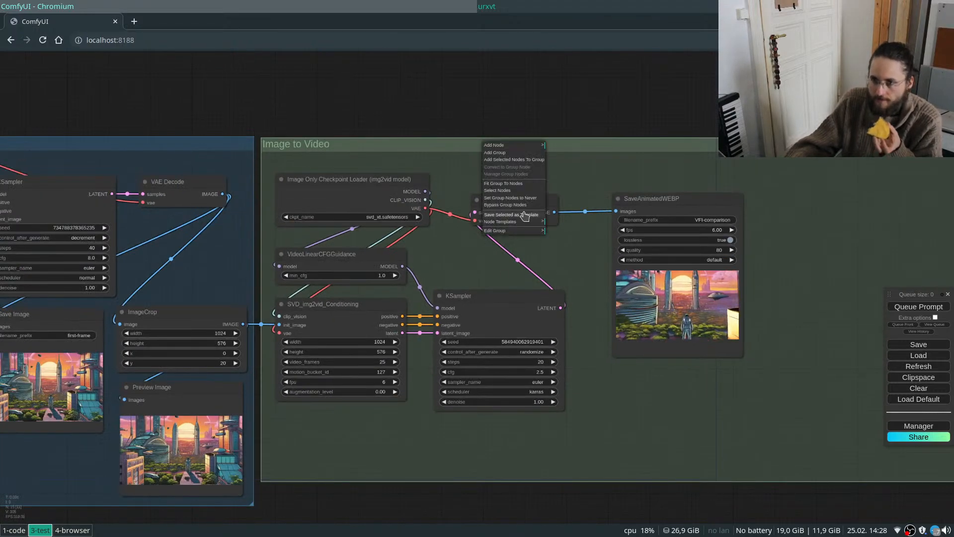
{"action": "left_click", "coordinate": [523, 208]}
{"action": "scroll", "coordinate": [645, 224], "scroll_direction": "down", "scroll_amount": 3}
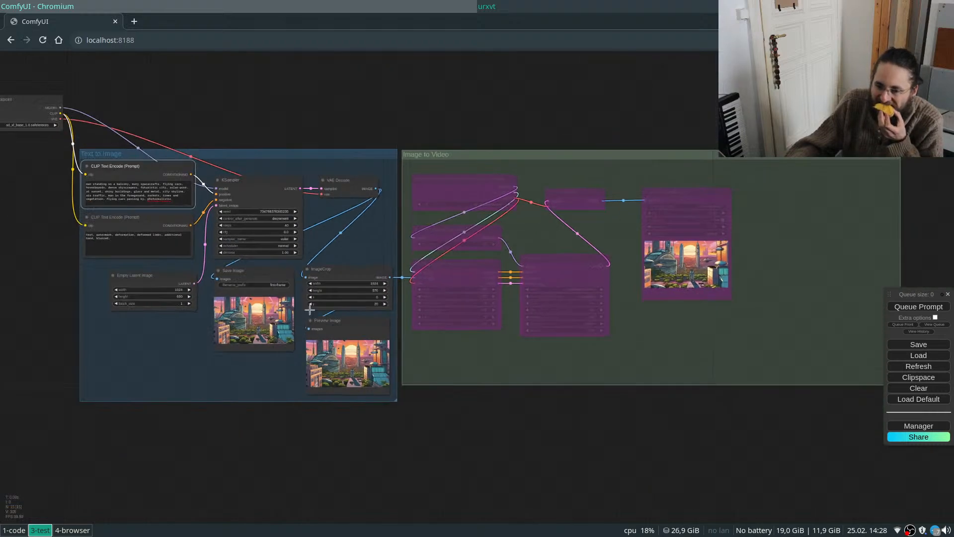
{"action": "scroll", "coordinate": [514, 344], "scroll_direction": "up", "scroll_amount": 5}
{"action": "scroll", "coordinate": [514, 344], "scroll_direction": "down", "scroll_amount": 2}
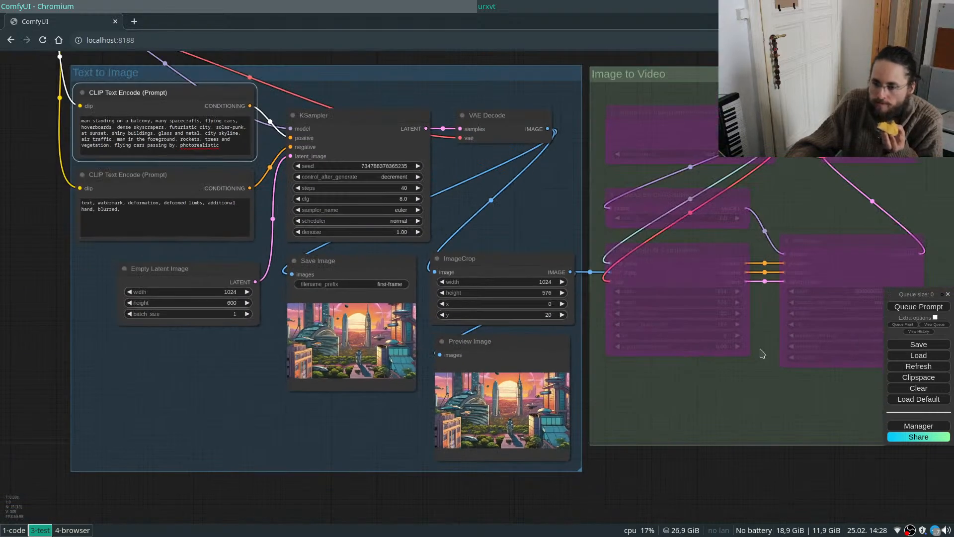
Run the Text to Image workflow and inspect the new first frame in the Preview Image node.
{"action": "left_click", "coordinate": [920, 307]}
{"action": "scroll", "coordinate": [640, 422], "scroll_direction": "down", "scroll_amount": 2}
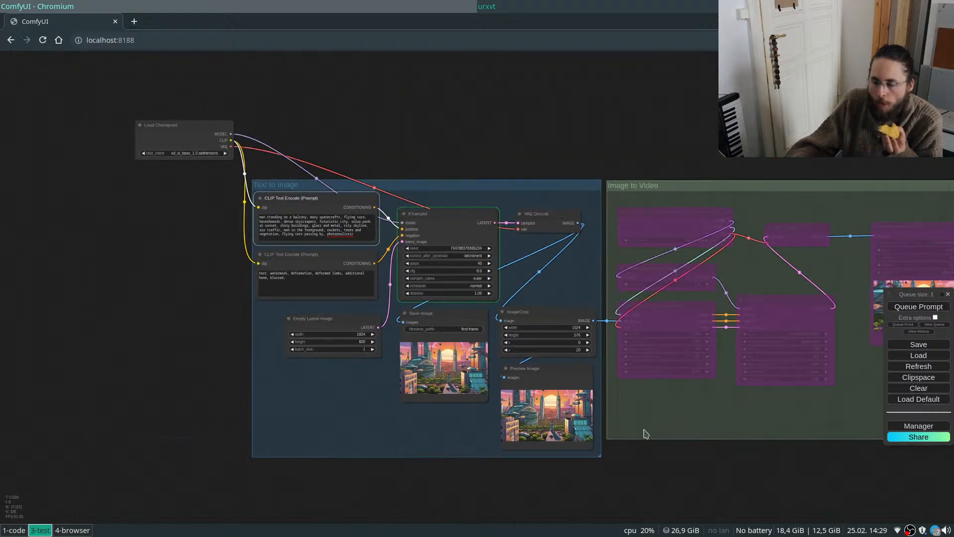
{"action": "scroll", "coordinate": [519, 370], "scroll_direction": "up", "scroll_amount": 2}
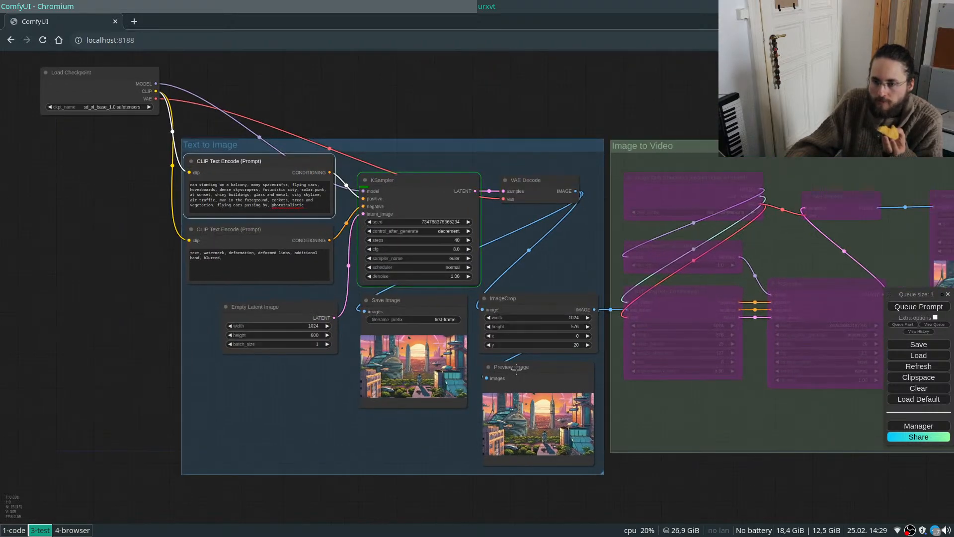
{"action": "scroll", "coordinate": [517, 370], "scroll_direction": "up", "scroll_amount": 1}
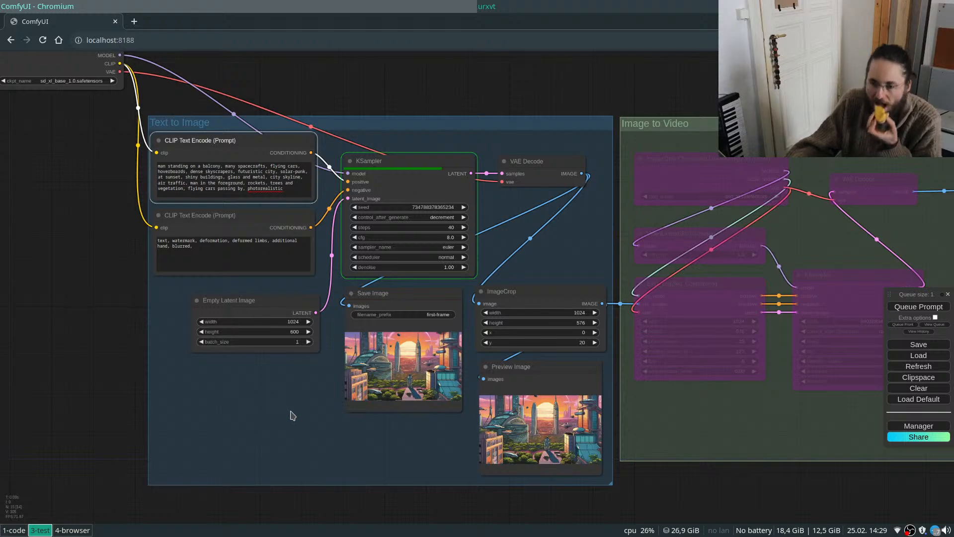
{"action": "scroll", "coordinate": [543, 445], "scroll_direction": "down", "scroll_amount": 1}
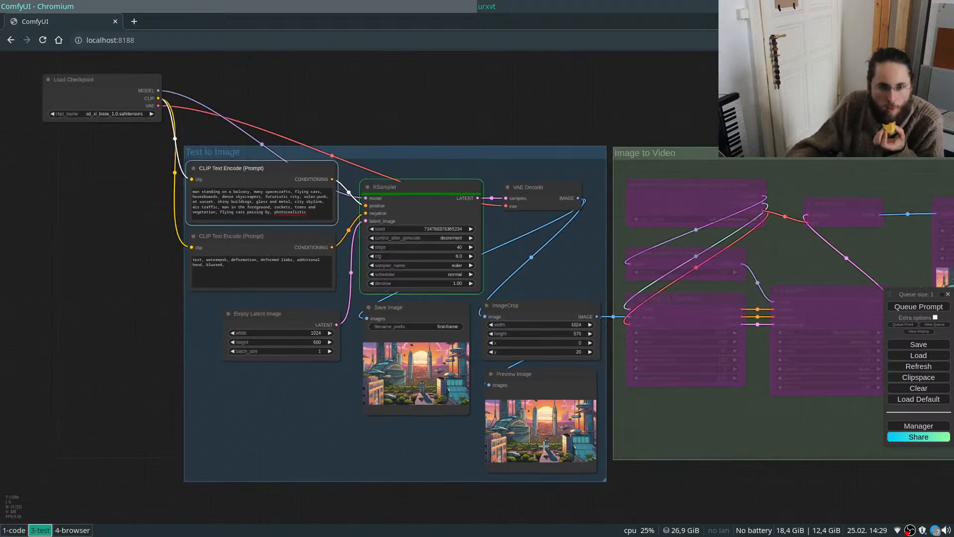
{"action": "scroll", "coordinate": [542, 446], "scroll_direction": "up", "scroll_amount": 13}
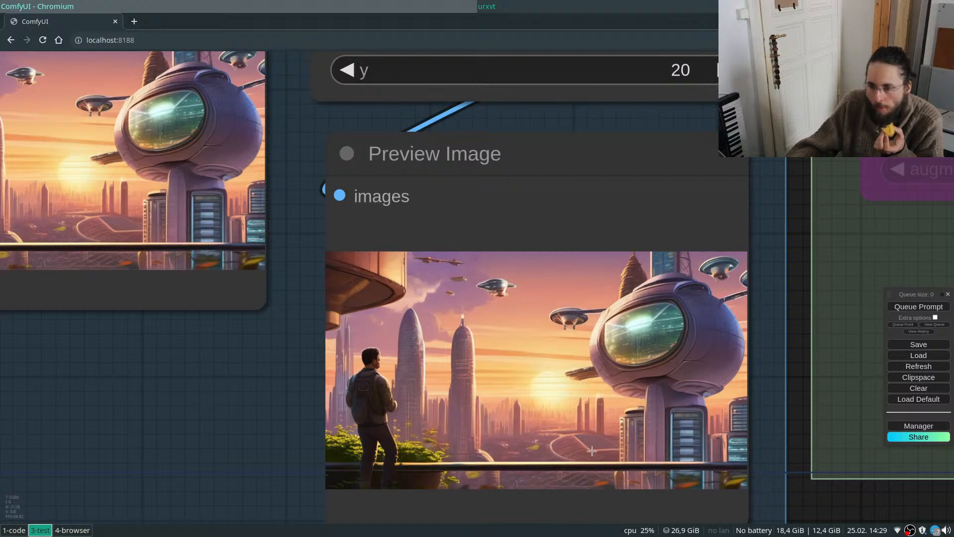
Generate another first-frame image with the same prompt and 40 steps, and inspect it in the Save Image node.
{"action": "left_click", "coordinate": [905, 306]}
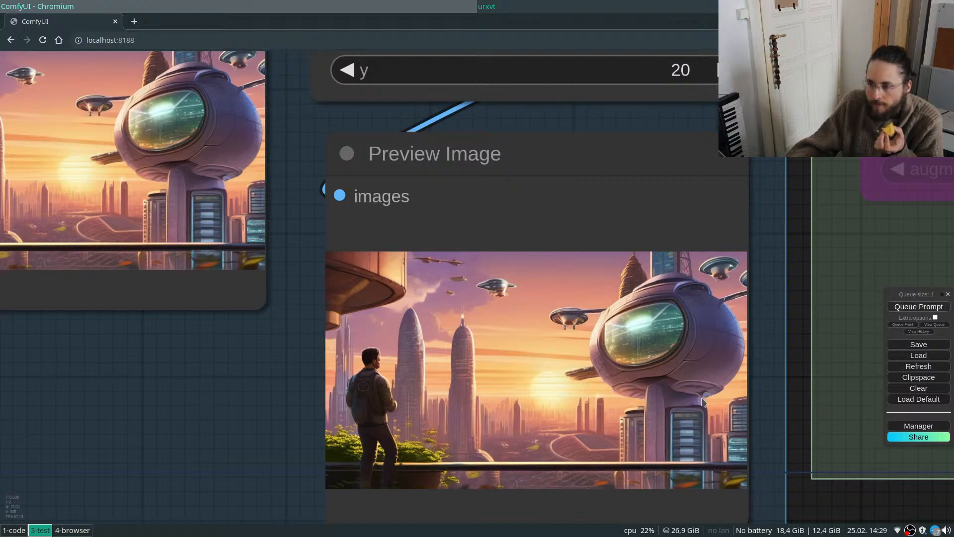
{"action": "scroll", "coordinate": [688, 422], "scroll_direction": "down", "scroll_amount": 4}
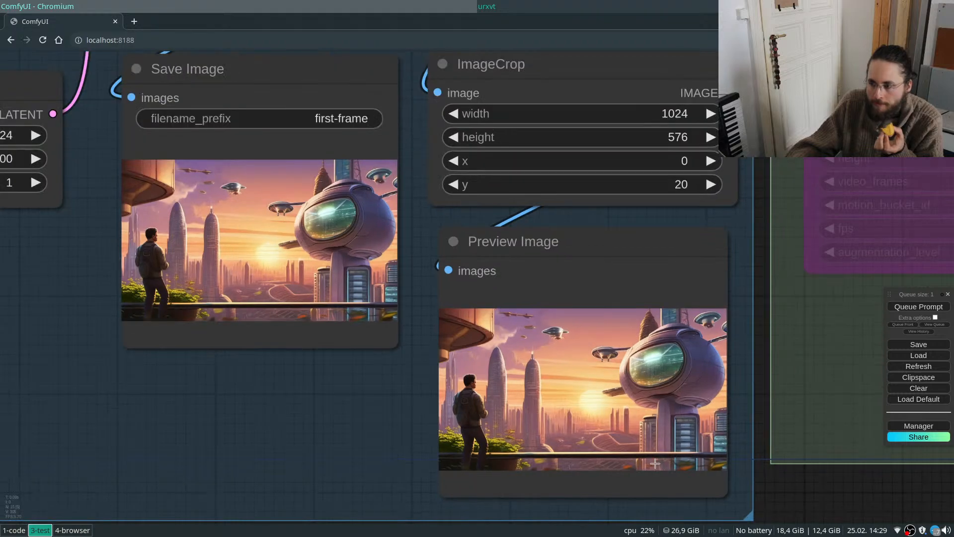
{"action": "scroll", "coordinate": [655, 464], "scroll_direction": "down", "scroll_amount": 6}
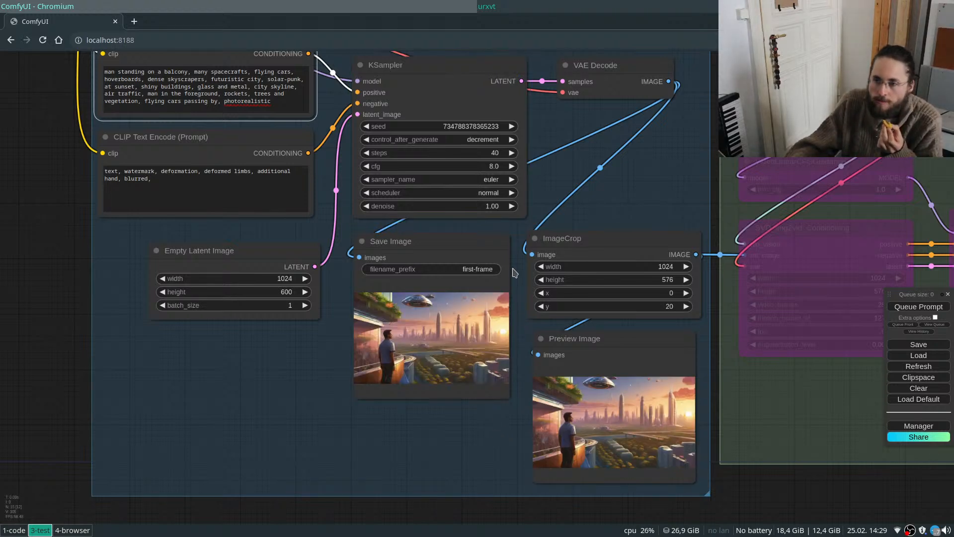
{"action": "scroll", "coordinate": [441, 363], "scroll_direction": "up", "scroll_amount": 8}
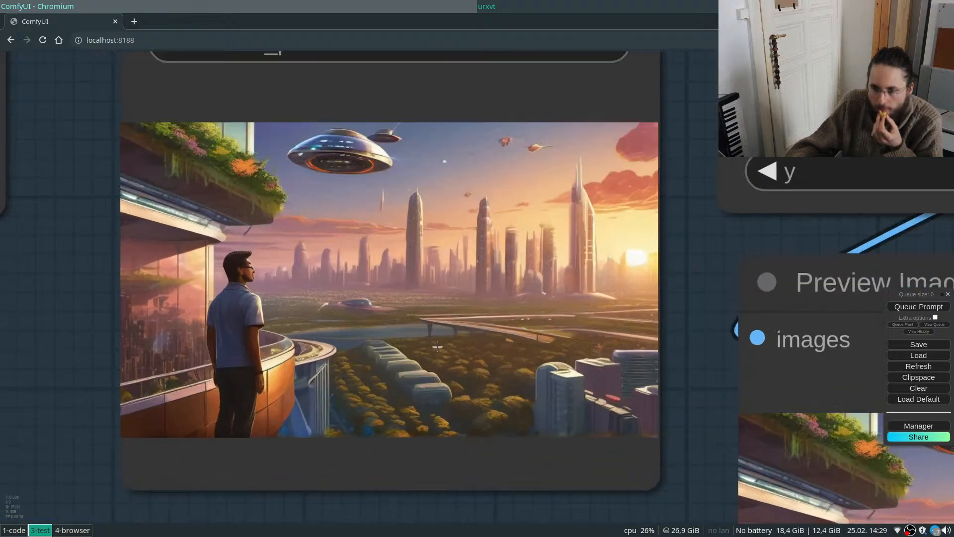
{"action": "scroll", "coordinate": [526, 481], "scroll_direction": "down", "scroll_amount": 6}
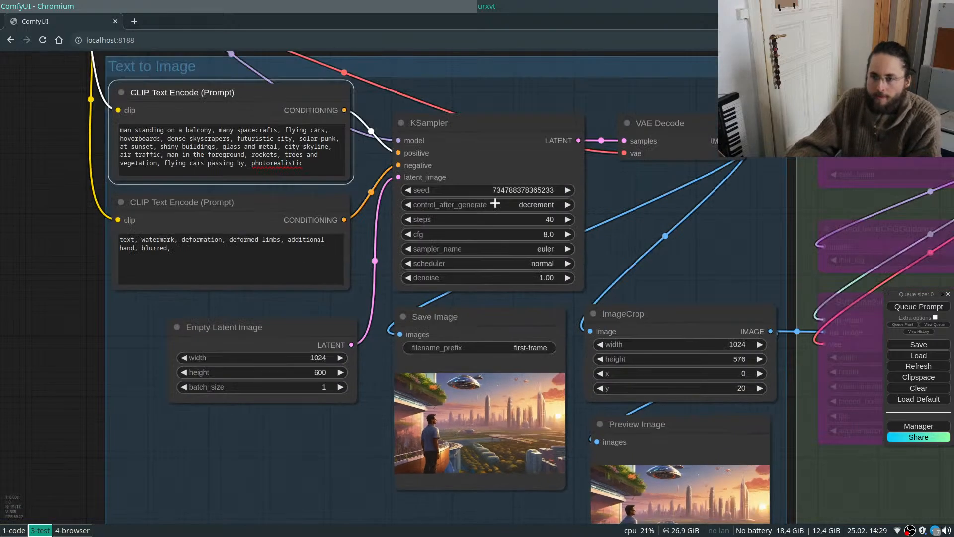
Set the Text to Image KSampler to 10 steps, generate a draft image and inspect it up close.
{"action": "left_click", "coordinate": [528, 221]}
{"action": "type", "text": "10"}
{"action": "key", "text": "Return"}
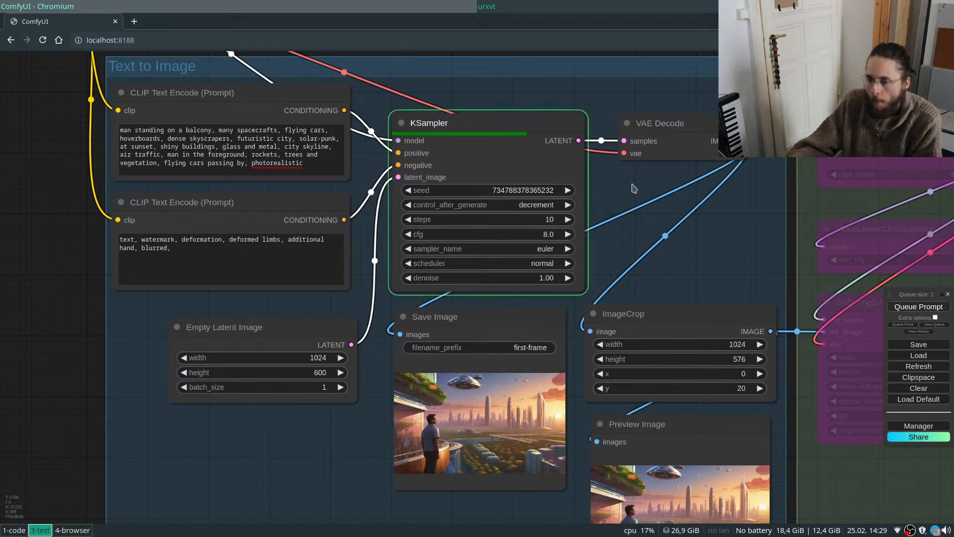
{"action": "scroll", "coordinate": [631, 183], "scroll_direction": "down", "scroll_amount": 2}
{"action": "scroll", "coordinate": [650, 490], "scroll_direction": "up", "scroll_amount": 6}
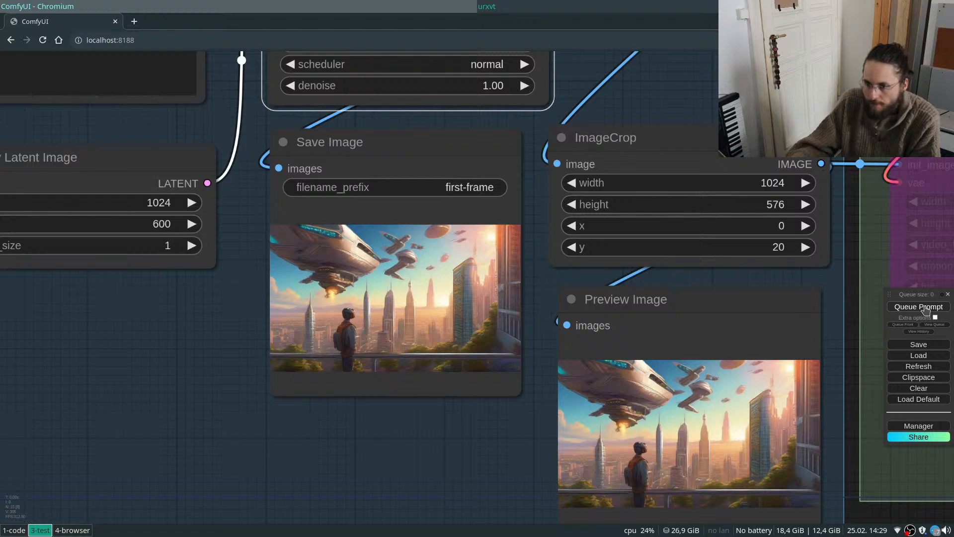
{"action": "scroll", "coordinate": [661, 451], "scroll_direction": "up", "scroll_amount": 12}
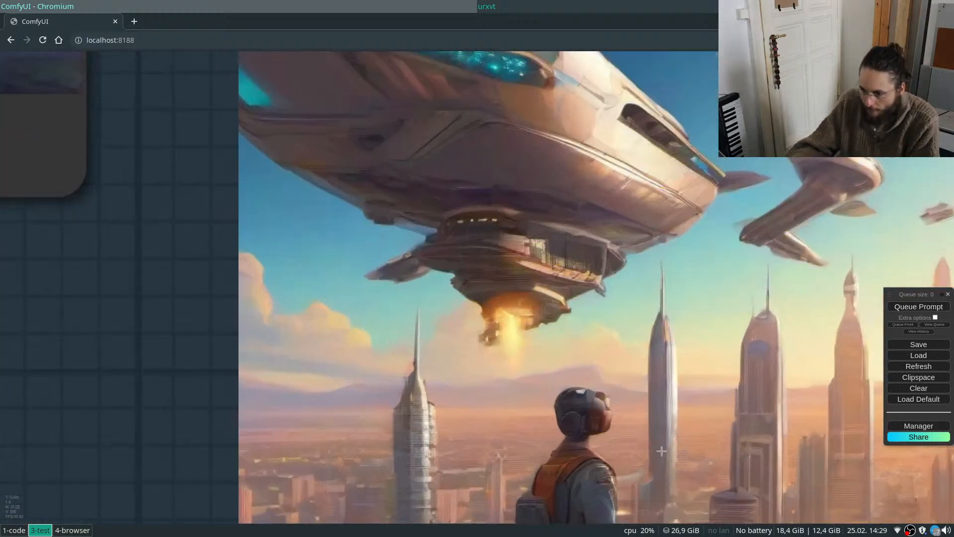
{"action": "scroll", "coordinate": [579, 307], "scroll_direction": "down", "scroll_amount": 5}
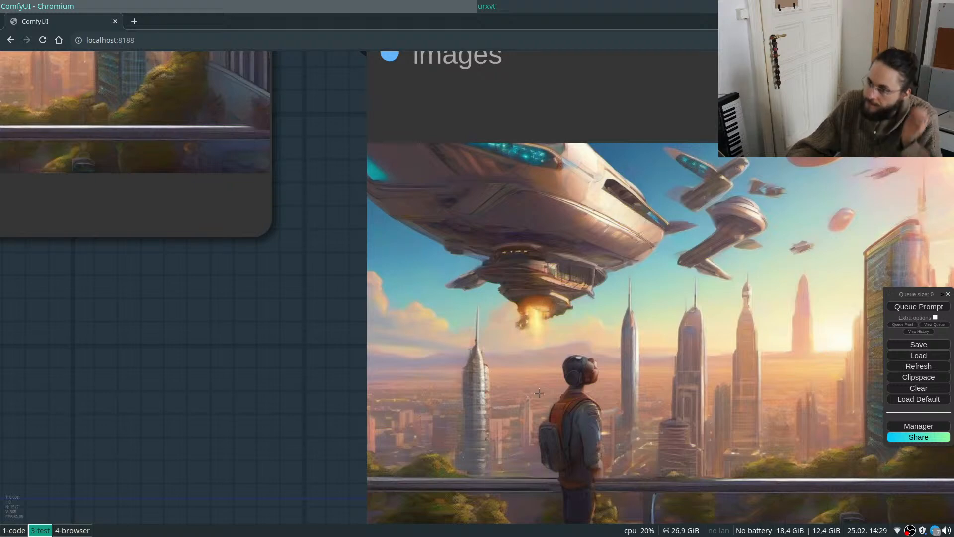
{"action": "scroll", "coordinate": [621, 447], "scroll_direction": "down", "scroll_amount": 14}
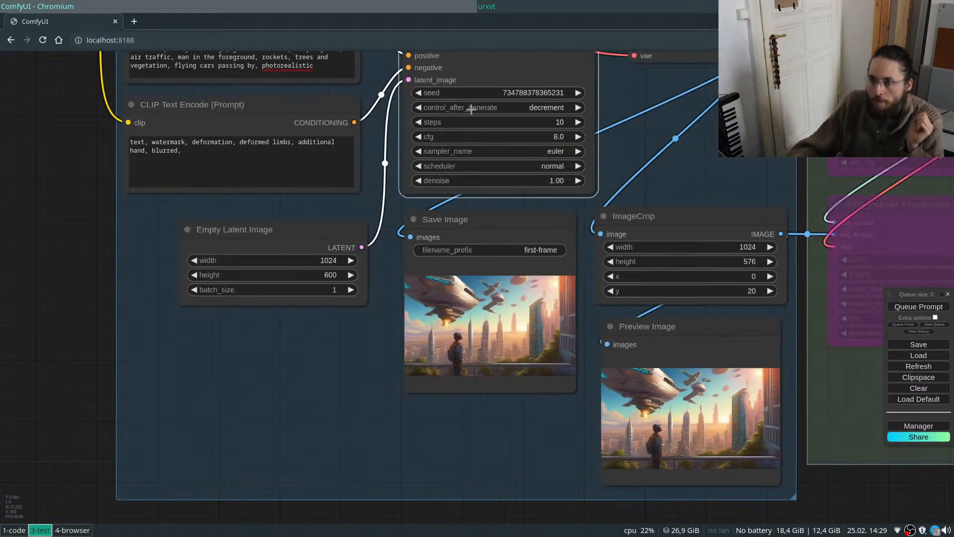
{"action": "left_click", "coordinate": [578, 107]}
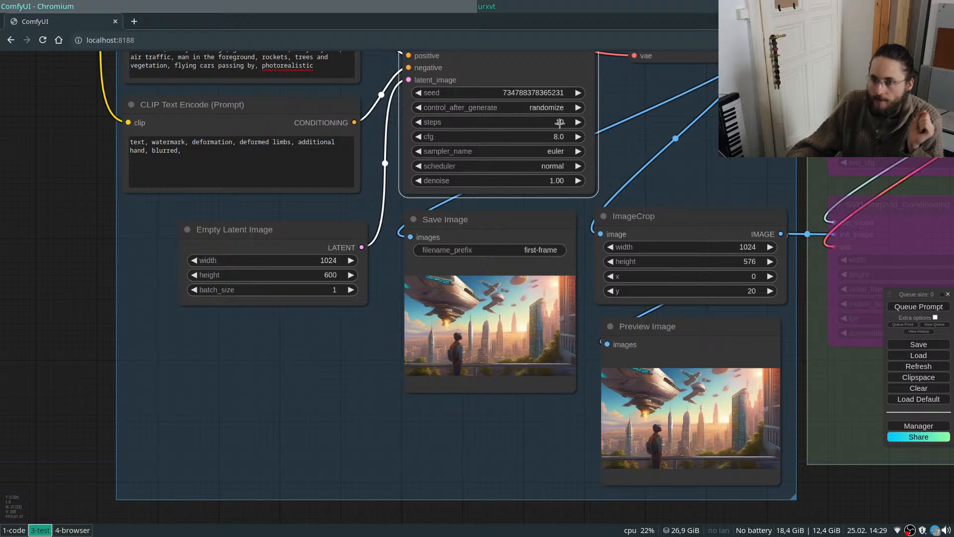
{"action": "left_click", "coordinate": [566, 125]}
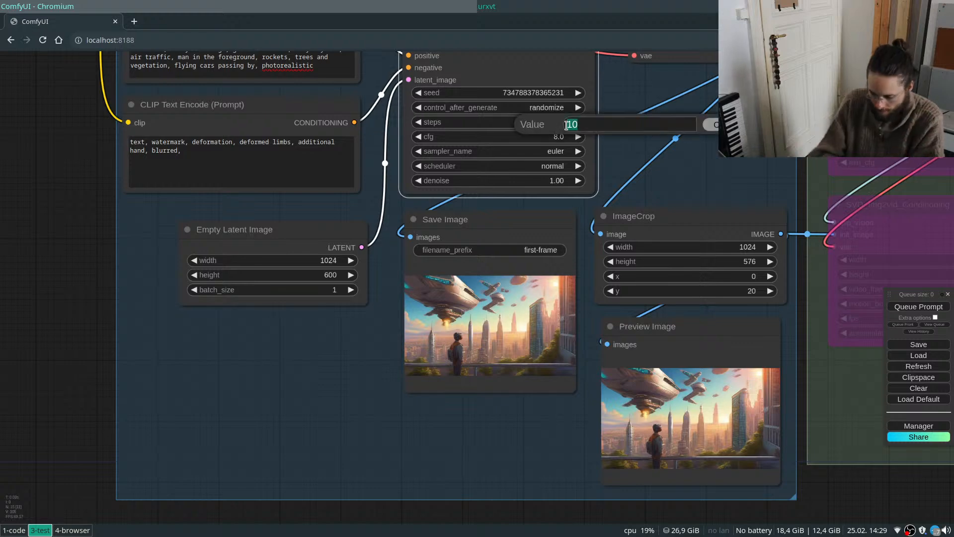
{"action": "type", "text": "45"}
{"action": "key", "text": "Return"}
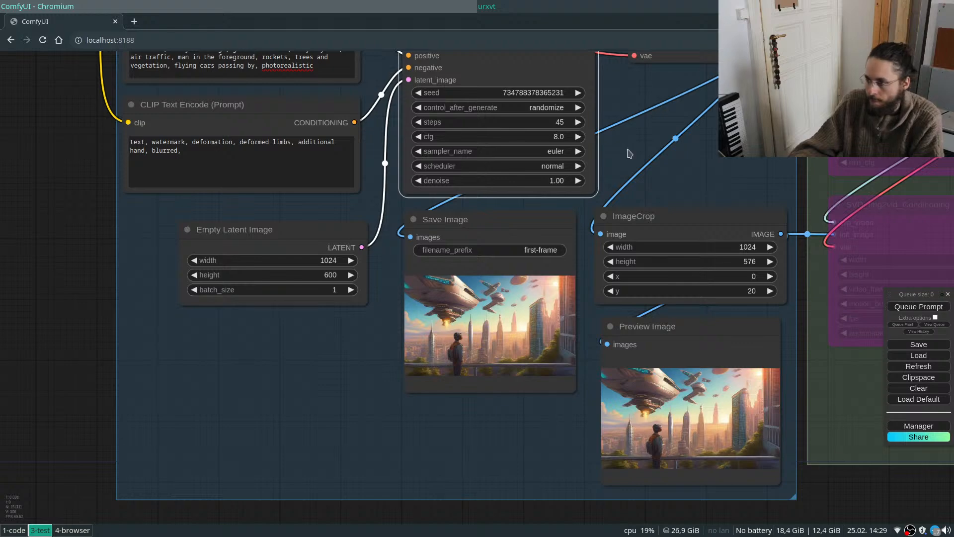
{"action": "left_click", "coordinate": [547, 108]}
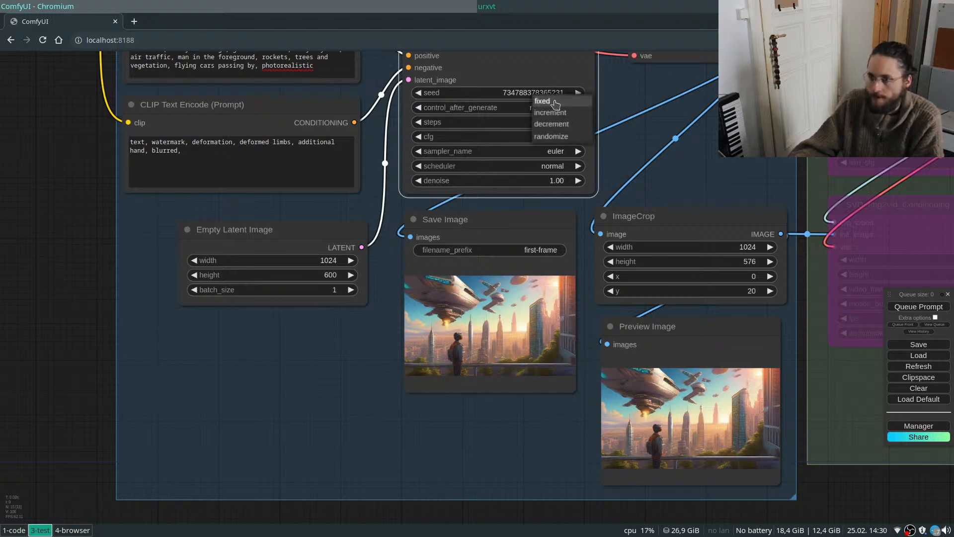
{"action": "left_click", "coordinate": [544, 101]}
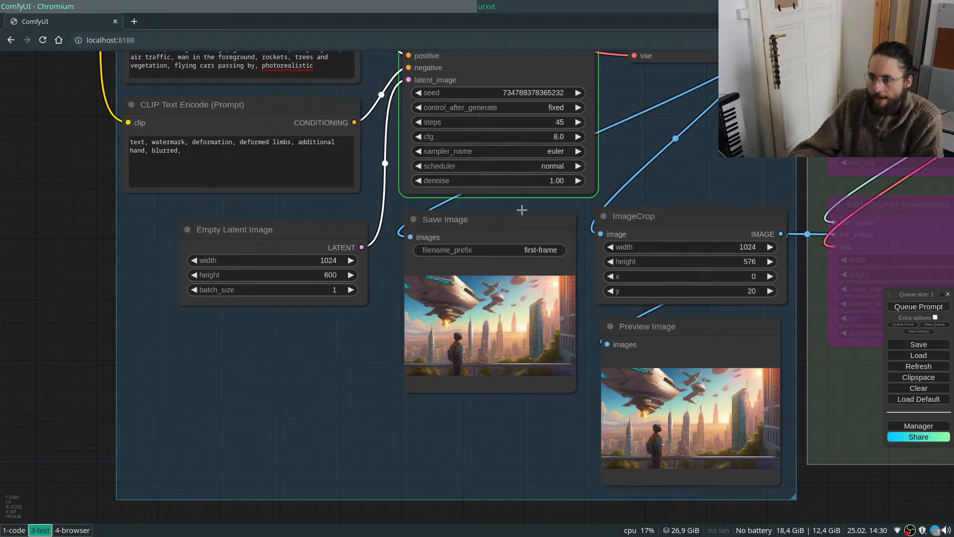
{"action": "scroll", "coordinate": [571, 296], "scroll_direction": "down", "scroll_amount": 2}
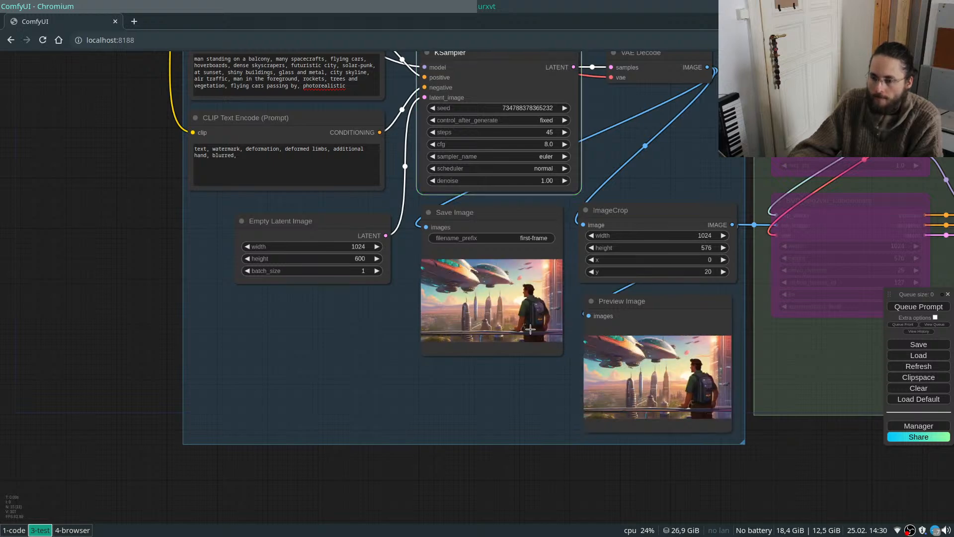
{"action": "scroll", "coordinate": [530, 329], "scroll_direction": "up", "scroll_amount": 5}
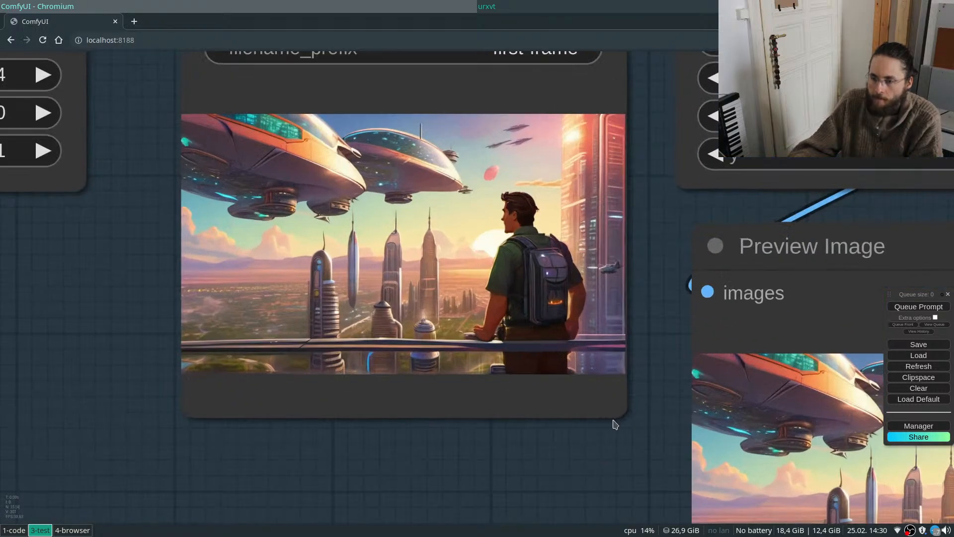
{"action": "scroll", "coordinate": [618, 453], "scroll_direction": "down", "scroll_amount": 3}
{"action": "scroll", "coordinate": [619, 449], "scroll_direction": "down", "scroll_amount": 5}
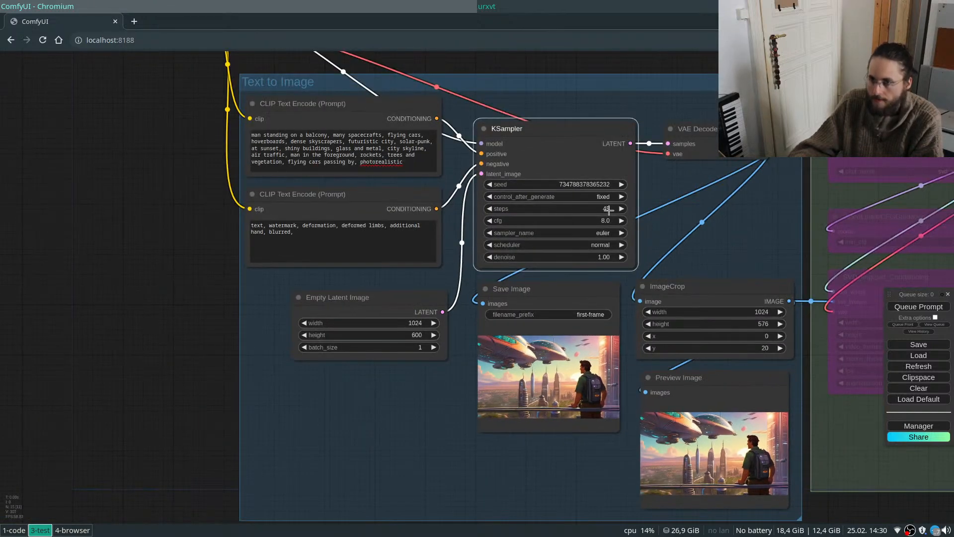
Set the Text to Image KSampler's steps back to 10 and regenerate the image with the same fixed seed.
{"action": "left_click", "coordinate": [610, 209]}
{"action": "type", "text": "10"}
{"action": "key", "text": "Return"}
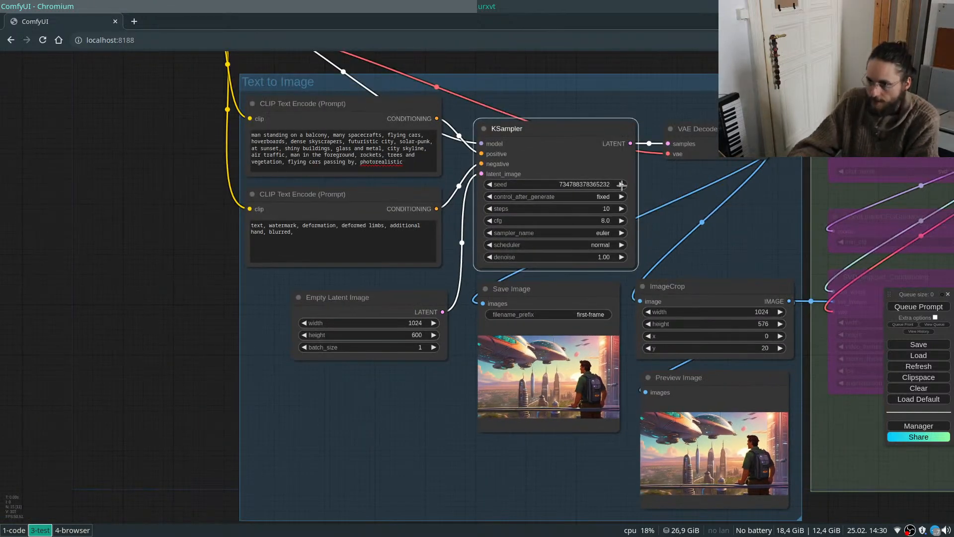
{"action": "left_click", "coordinate": [888, 306]}
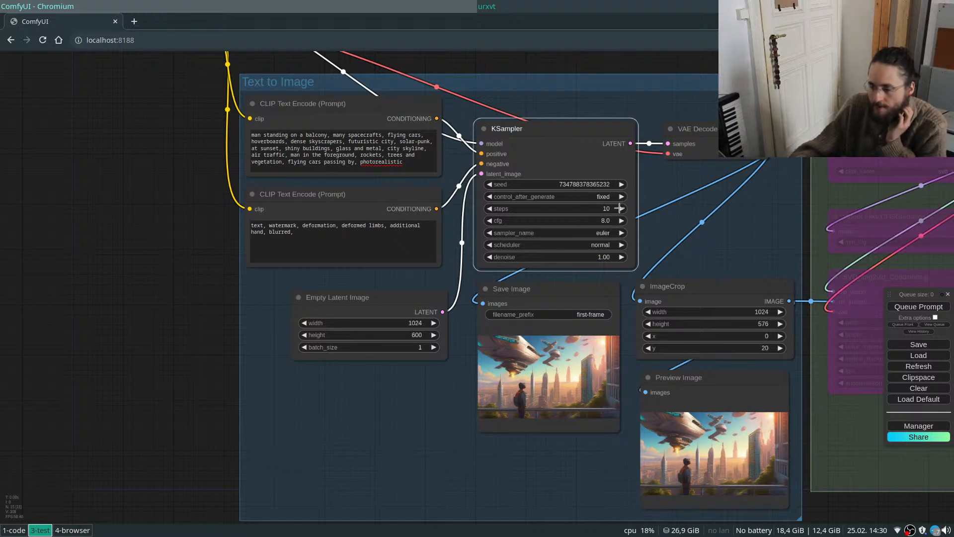
Set the Text to Image KSampler to 20 steps, regenerate the image with the fixed seed and inspect it up close.
{"action": "left_click", "coordinate": [611, 210]}
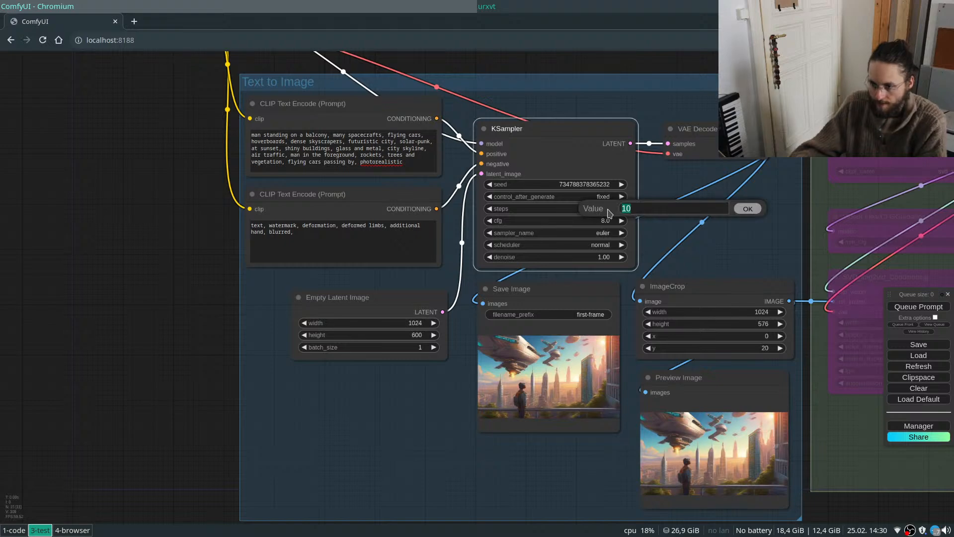
{"action": "type", "text": "20"}
{"action": "key", "text": "Return"}
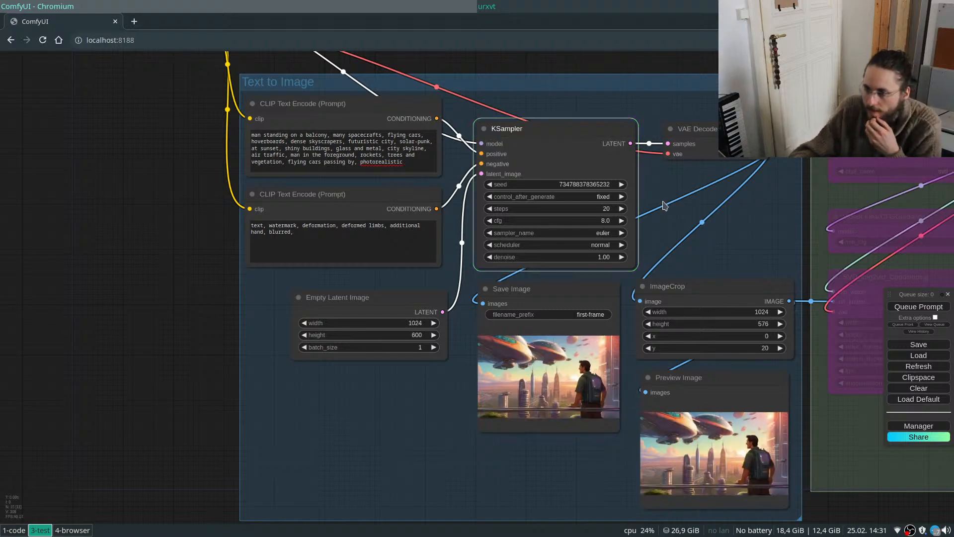
{"action": "scroll", "coordinate": [696, 428], "scroll_direction": "up", "scroll_amount": 12}
{"action": "scroll", "coordinate": [733, 443], "scroll_direction": "down", "scroll_amount": 5}
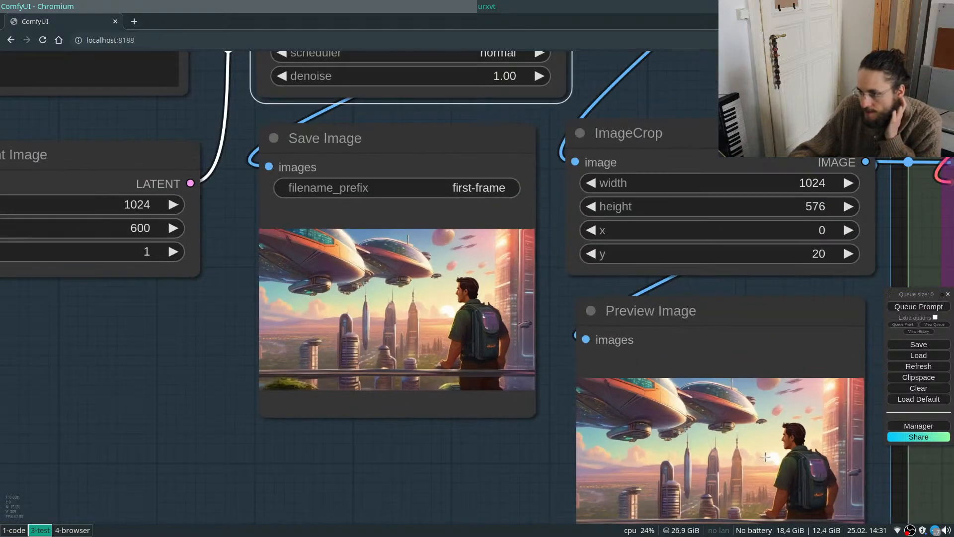
Return the Text to Image KSampler to 10 steps and regenerate the image with the fixed seed.
{"action": "scroll", "coordinate": [765, 460], "scroll_direction": "down", "scroll_amount": 5}
{"action": "left_click_drag", "start_coordinate": [596, 166], "coordinate": [593, 165]}
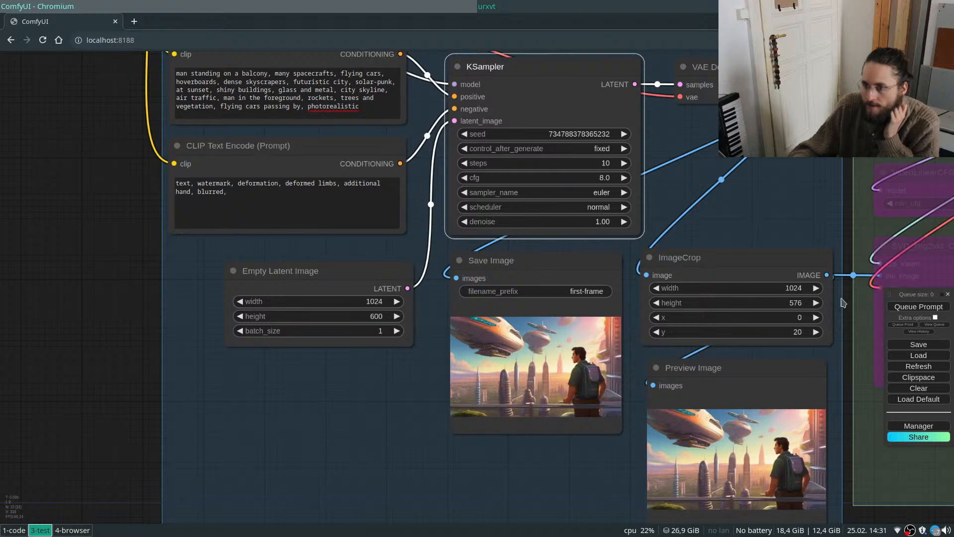
{"action": "left_click", "coordinate": [917, 308]}
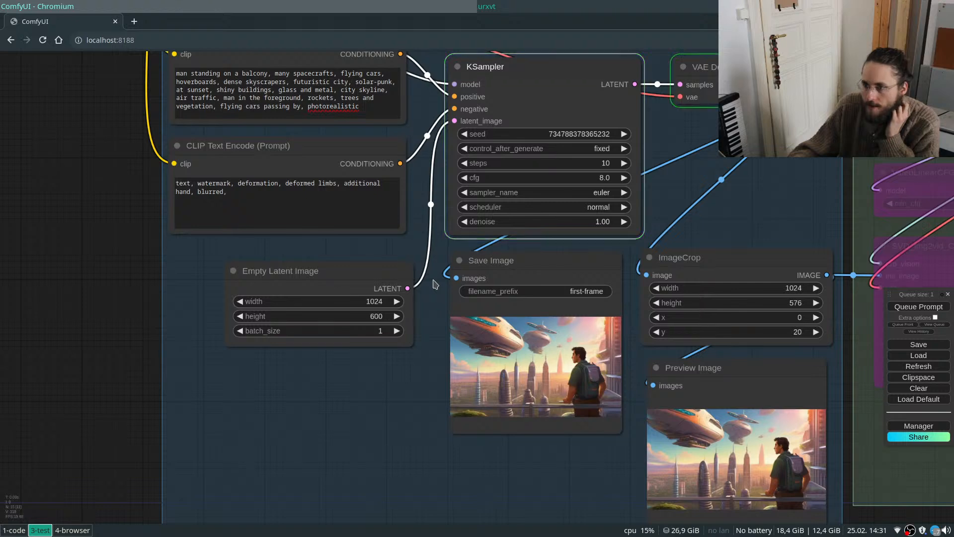
Raise the KSampler's steps one at a time from 11 to 15, regenerating the fixed-seed image at each setting to compare the results.
{"action": "left_click", "coordinate": [624, 163]}
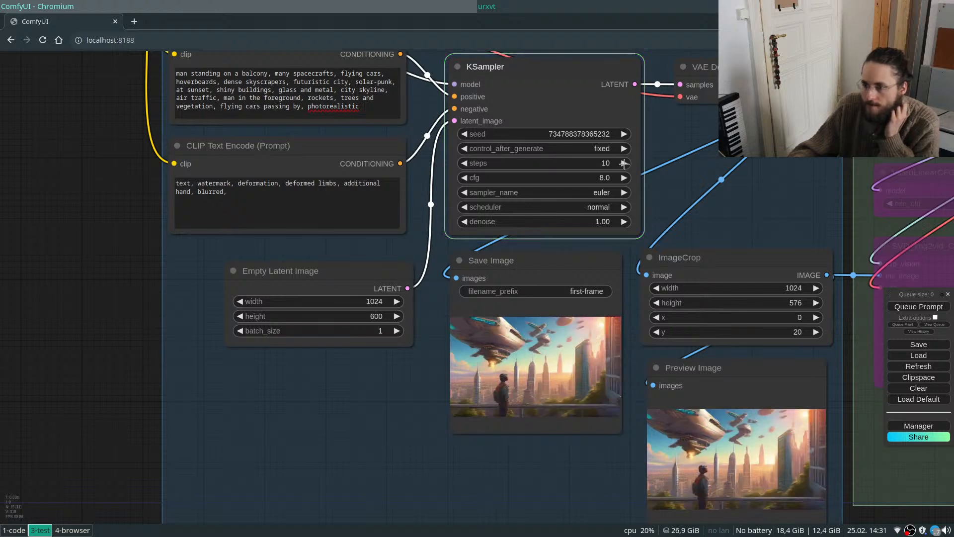
{"action": "left_click", "coordinate": [924, 309]}
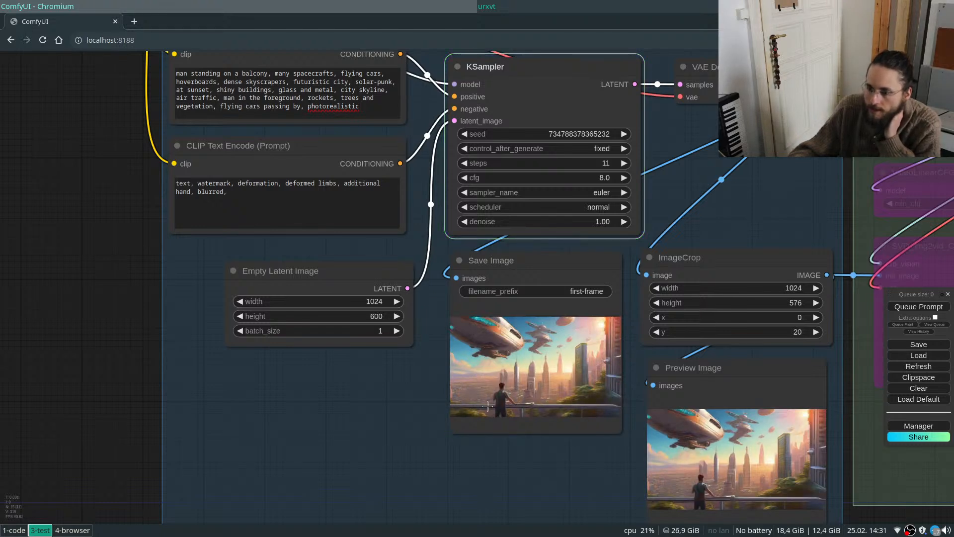
{"action": "left_click", "coordinate": [624, 163]}
{"action": "left_click", "coordinate": [911, 307]}
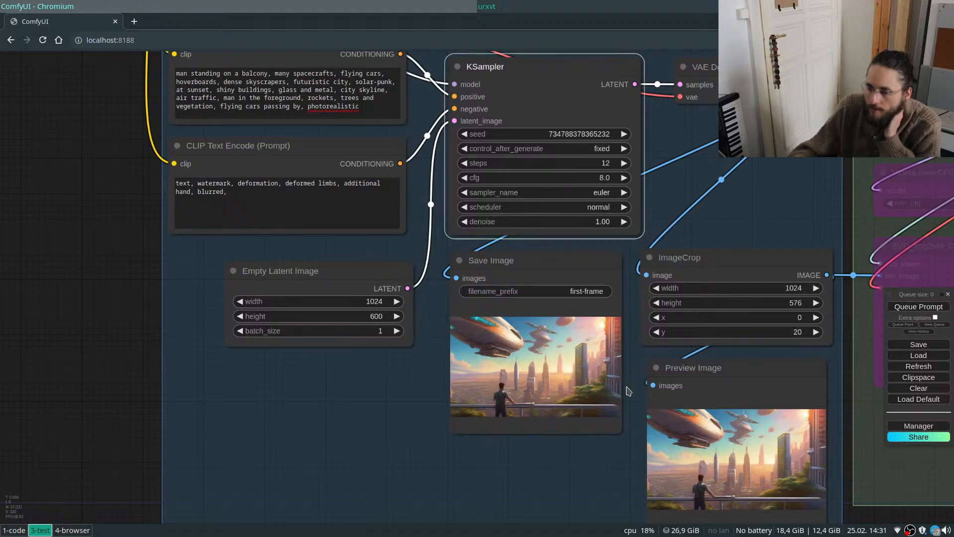
{"action": "left_click", "coordinate": [908, 307]}
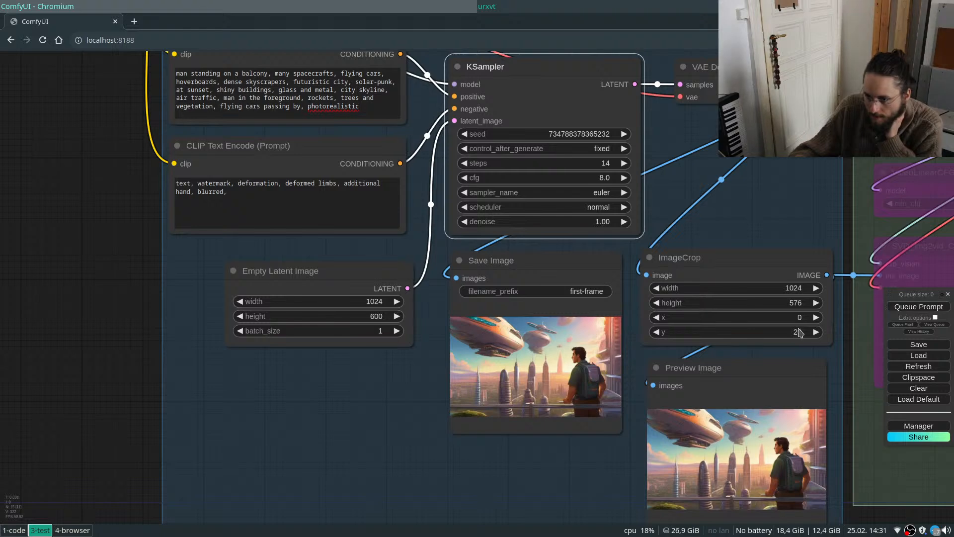
{"action": "left_click", "coordinate": [623, 163]}
{"action": "left_click", "coordinate": [918, 306]}
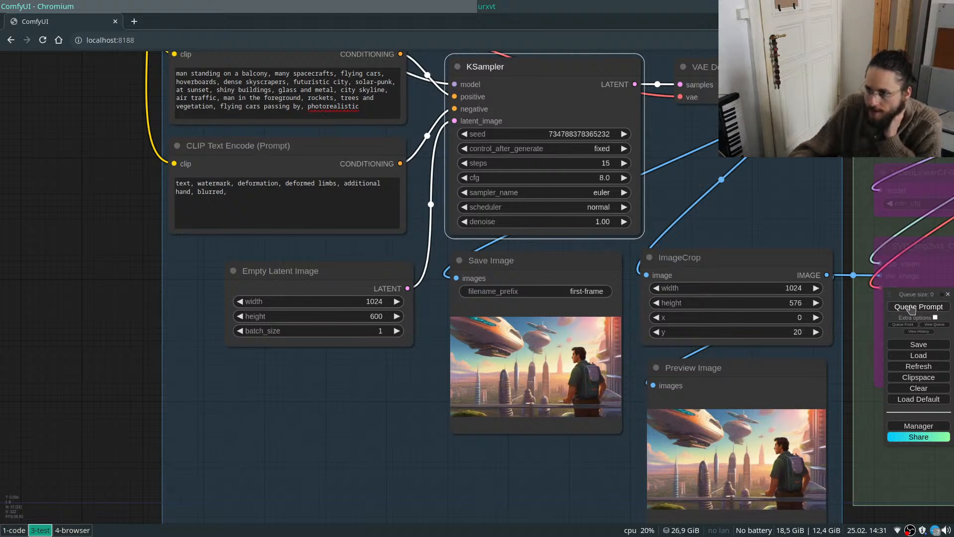
Set the KSampler's control_after_generate to decrement, generate images at 15 steps and inspect the result in the Save Image node.
{"action": "left_click", "coordinate": [597, 150]}
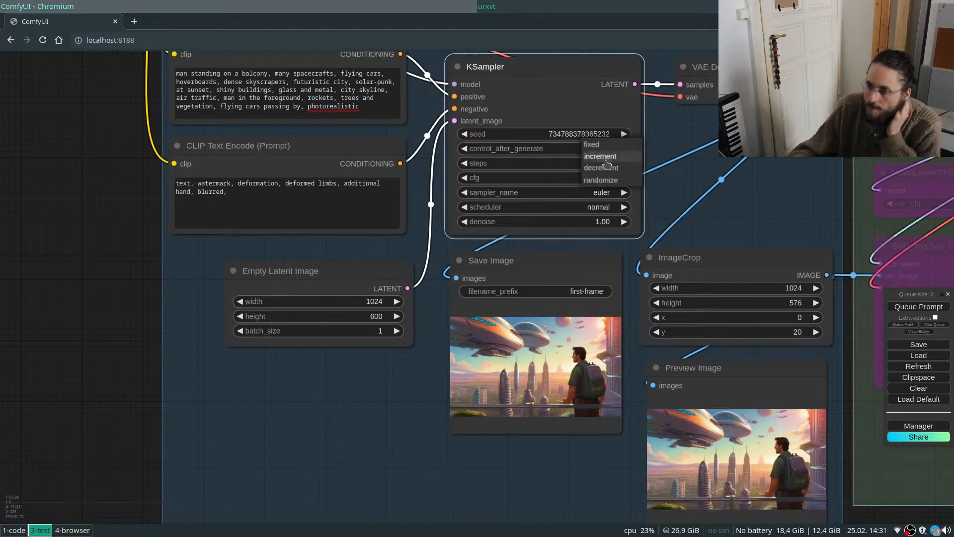
{"action": "left_click", "coordinate": [604, 167]}
{"action": "left_click", "coordinate": [905, 307]}
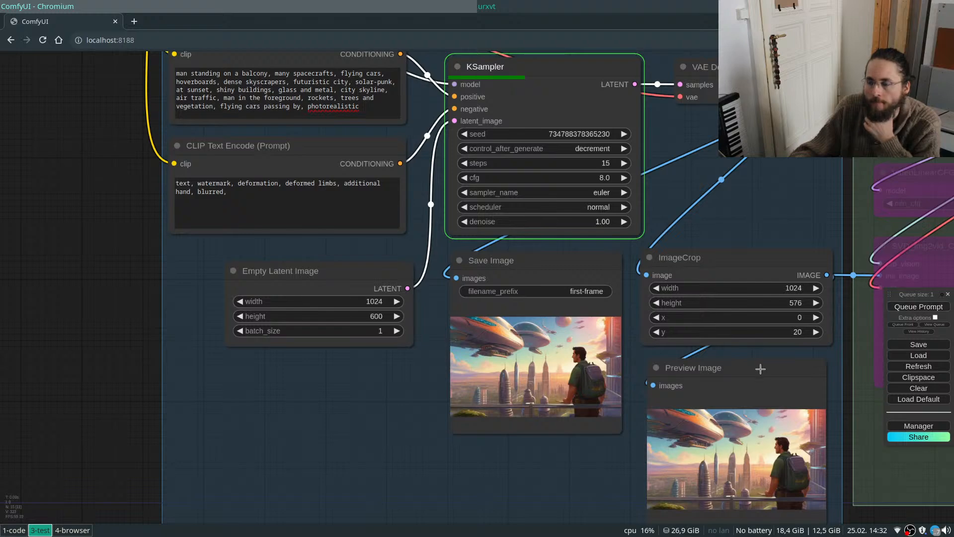
{"action": "scroll", "coordinate": [729, 449], "scroll_direction": "down", "scroll_amount": 1}
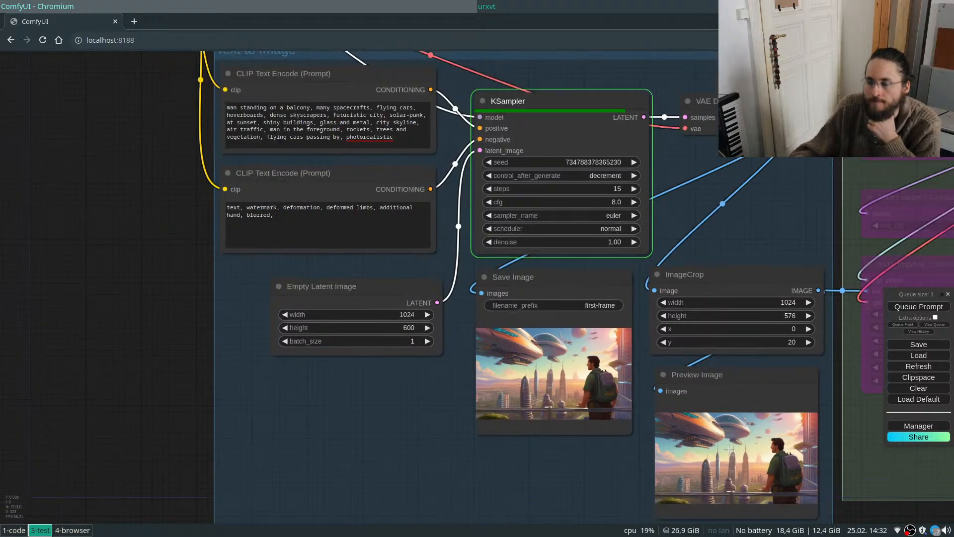
{"action": "scroll", "coordinate": [729, 449], "scroll_direction": "down", "scroll_amount": 2}
{"action": "scroll", "coordinate": [660, 447], "scroll_direction": "up", "scroll_amount": 8}
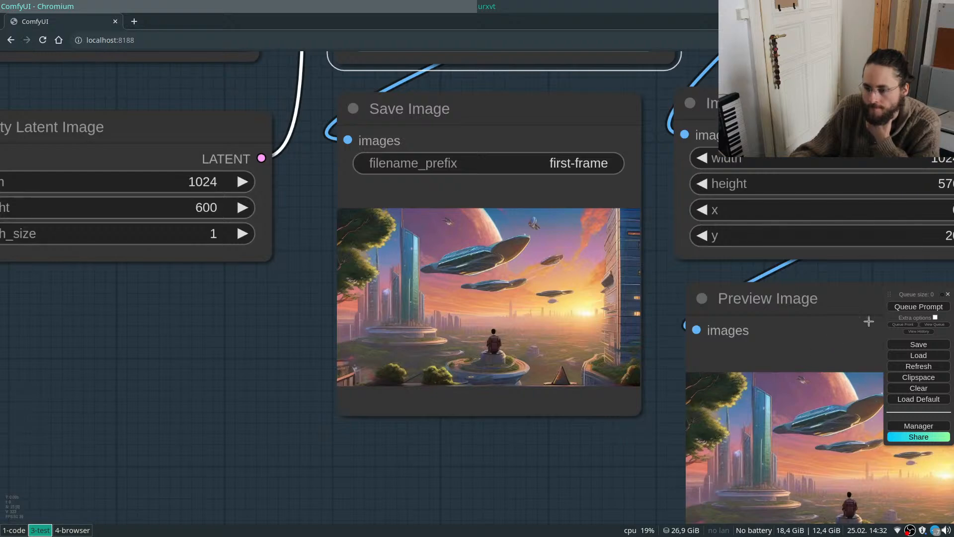
Generate further 15-step images with decrementing seeds, inspecting each one enlarged in the Save Image node.
{"action": "left_click", "coordinate": [922, 307]}
{"action": "scroll", "coordinate": [499, 324], "scroll_direction": "up", "scroll_amount": 2}
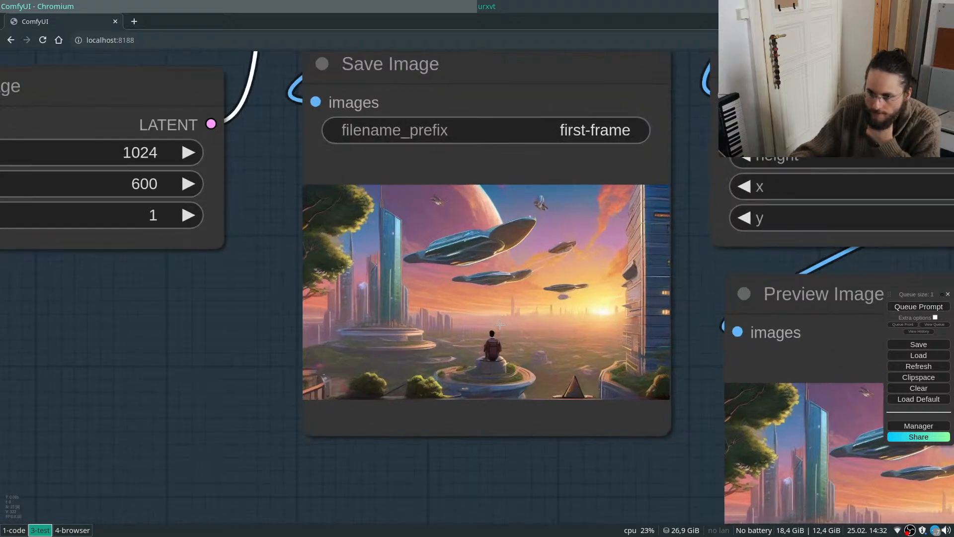
{"action": "scroll", "coordinate": [499, 324], "scroll_direction": "up", "scroll_amount": 4}
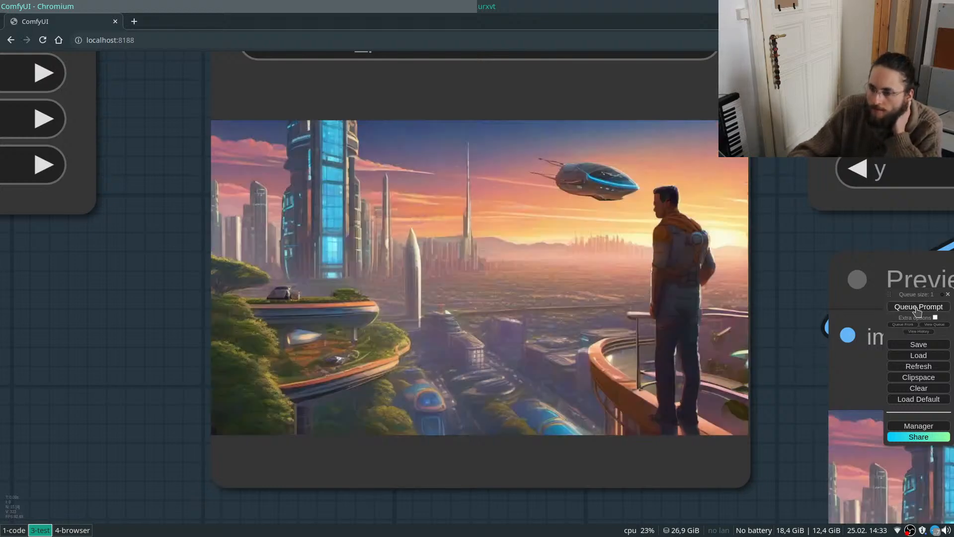
{"action": "left_click", "coordinate": [886, 308]}
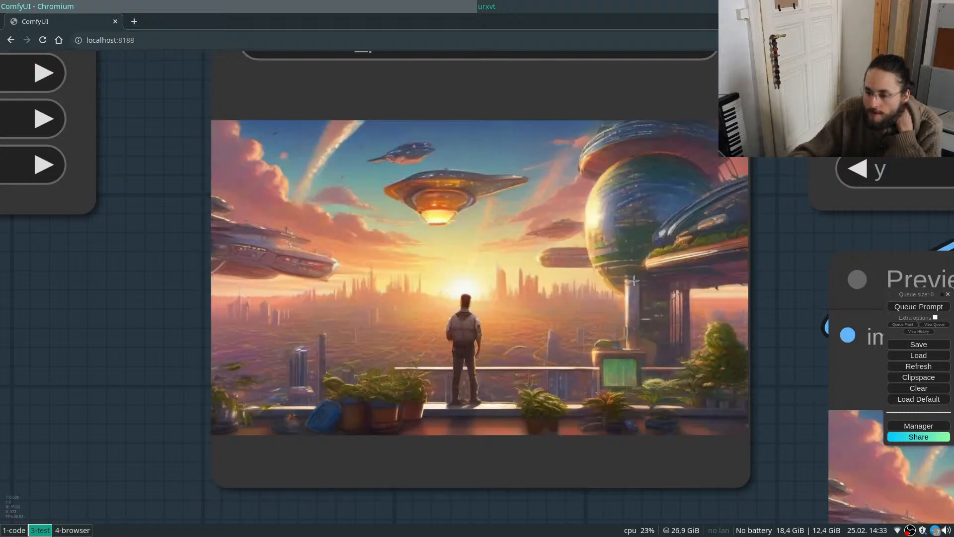
{"action": "scroll", "coordinate": [581, 378], "scroll_direction": "down", "scroll_amount": 4}
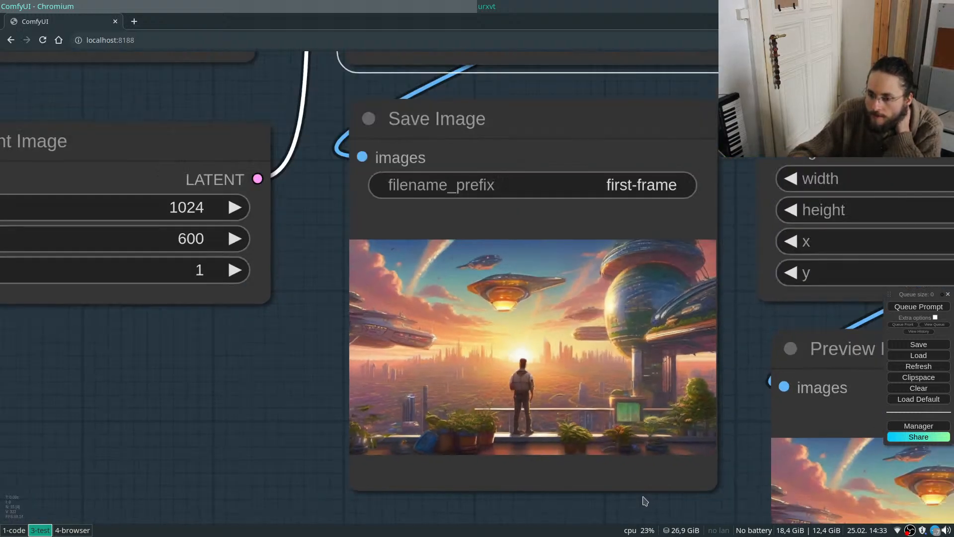
{"action": "scroll", "coordinate": [644, 501], "scroll_direction": "down", "scroll_amount": 5}
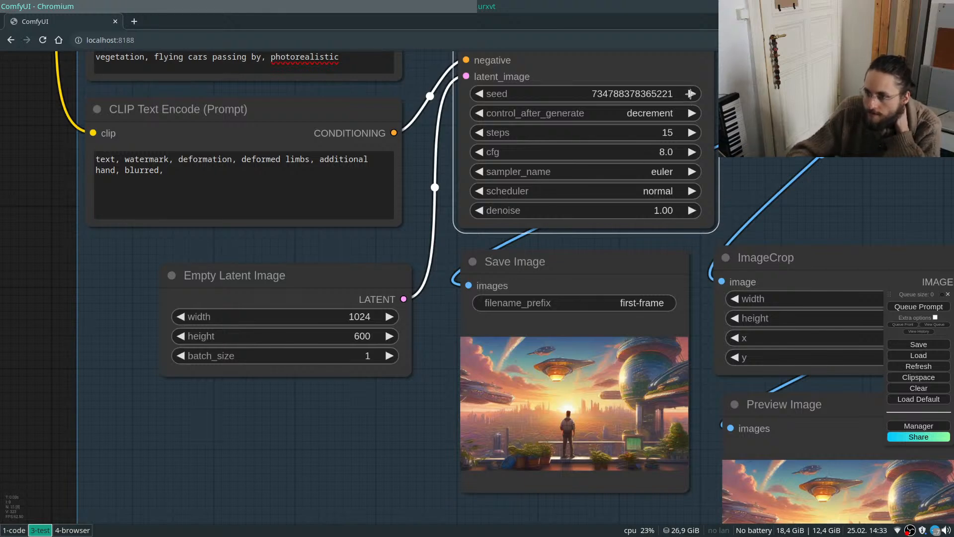
{"action": "left_click_drag", "start_coordinate": [657, 133], "coordinate": [681, 133]}
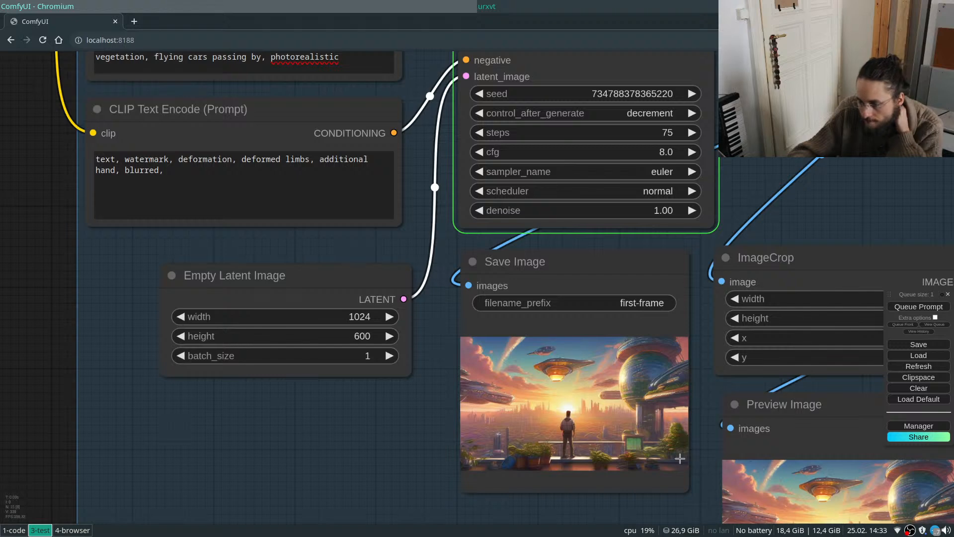
{"action": "scroll", "coordinate": [682, 456], "scroll_direction": "up", "scroll_amount": 3}
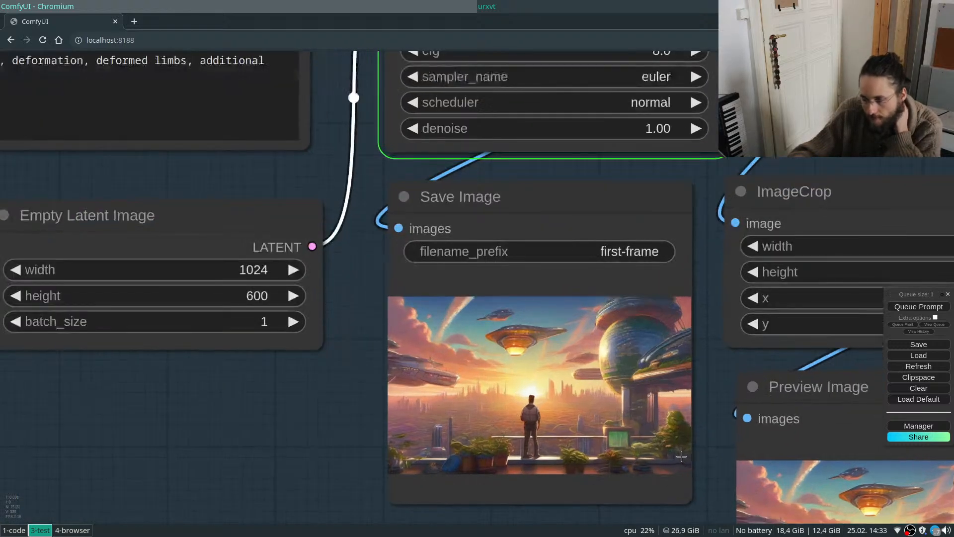
{"action": "scroll", "coordinate": [616, 479], "scroll_direction": "up", "scroll_amount": 1}
{"action": "scroll", "coordinate": [616, 479], "scroll_direction": "up", "scroll_amount": 2}
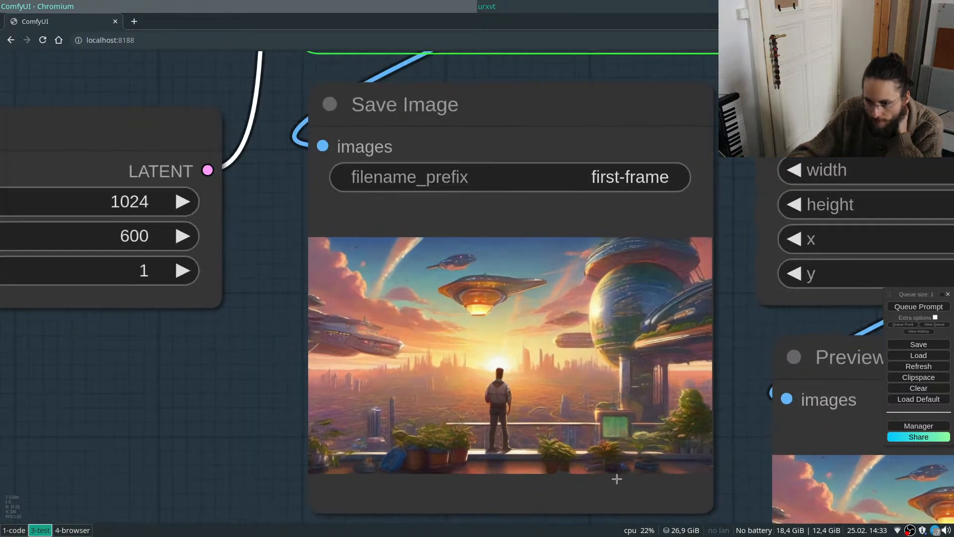
{"action": "scroll", "coordinate": [579, 486], "scroll_direction": "down", "scroll_amount": 4}
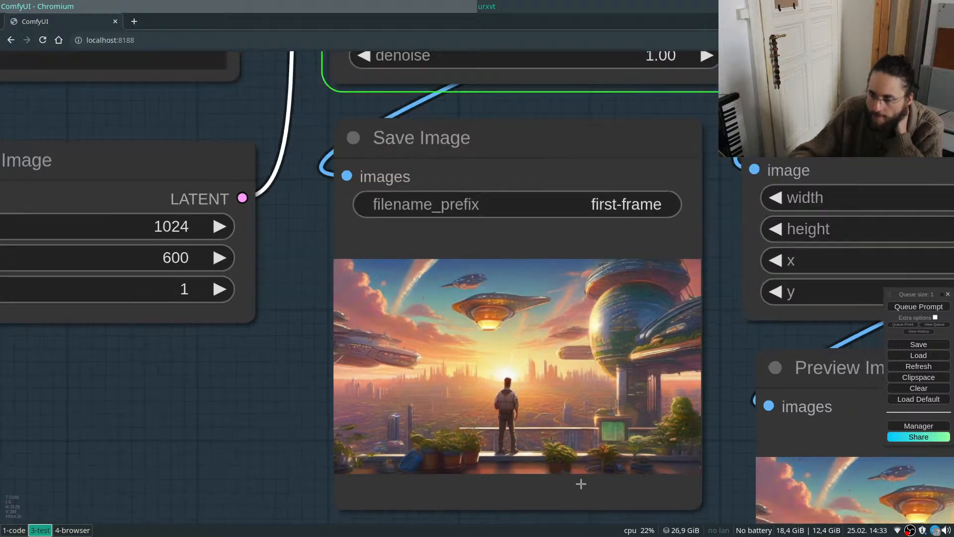
{"action": "scroll", "coordinate": [541, 477], "scroll_direction": "down", "scroll_amount": 1}
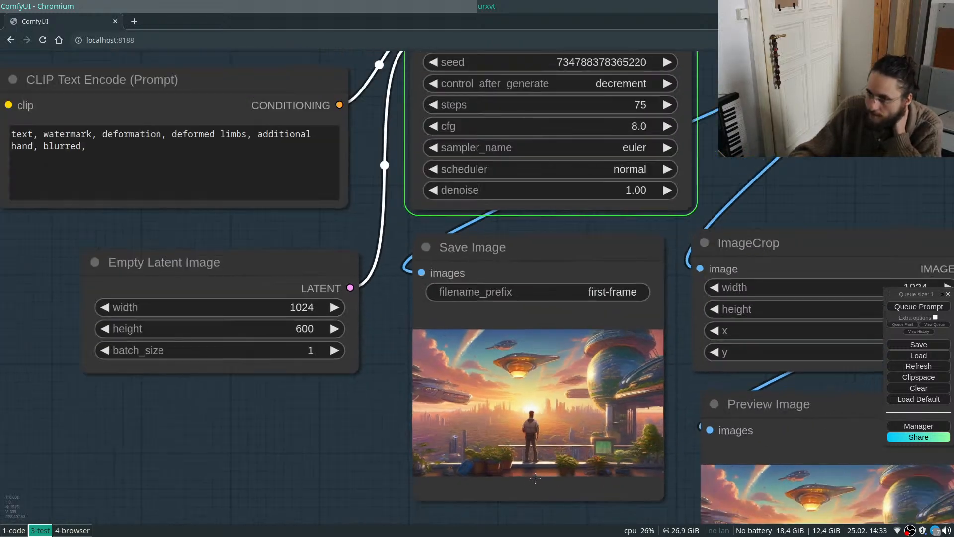
{"action": "scroll", "coordinate": [535, 478], "scroll_direction": "down", "scroll_amount": 3}
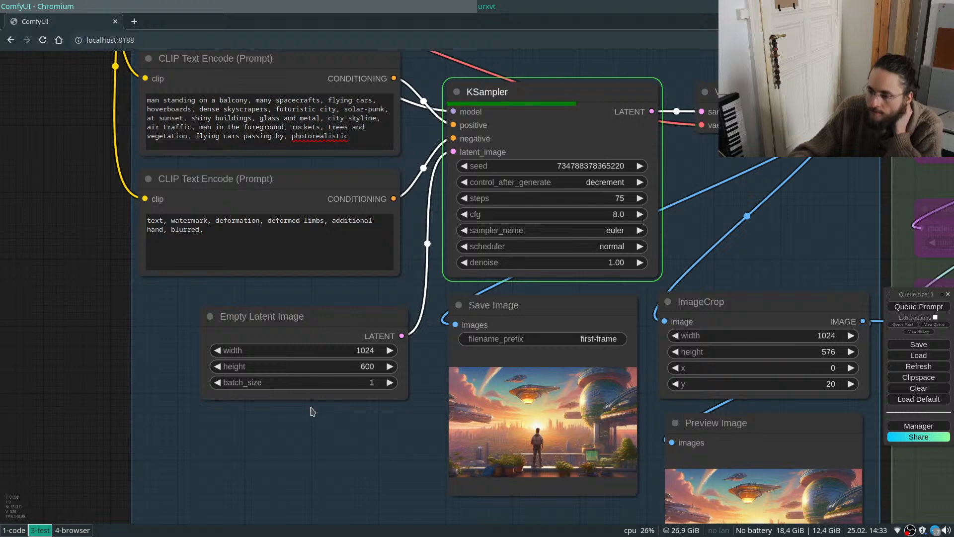
{"action": "scroll", "coordinate": [312, 412], "scroll_direction": "down", "scroll_amount": 2}
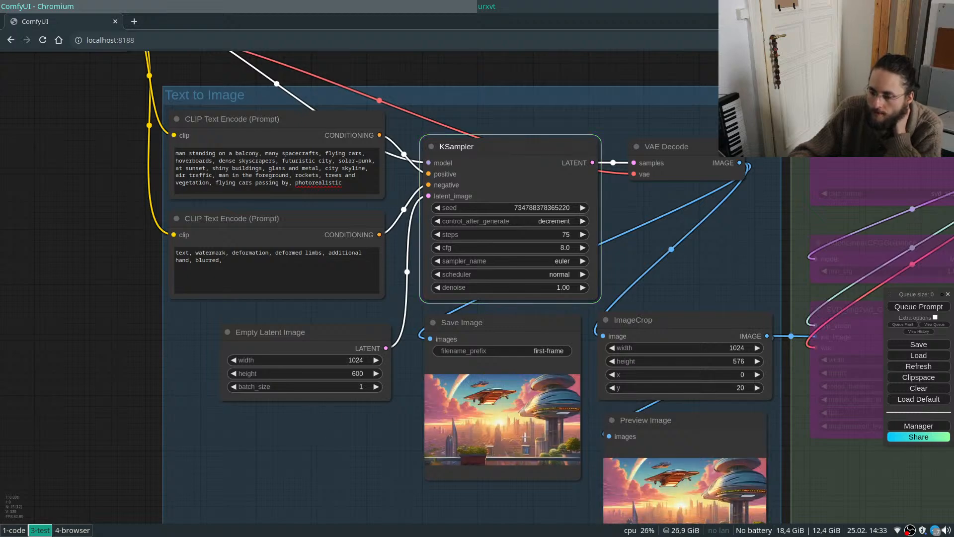
{"action": "scroll", "coordinate": [525, 448], "scroll_direction": "up", "scroll_amount": 3}
{"action": "scroll", "coordinate": [525, 447], "scroll_direction": "up", "scroll_amount": 5}
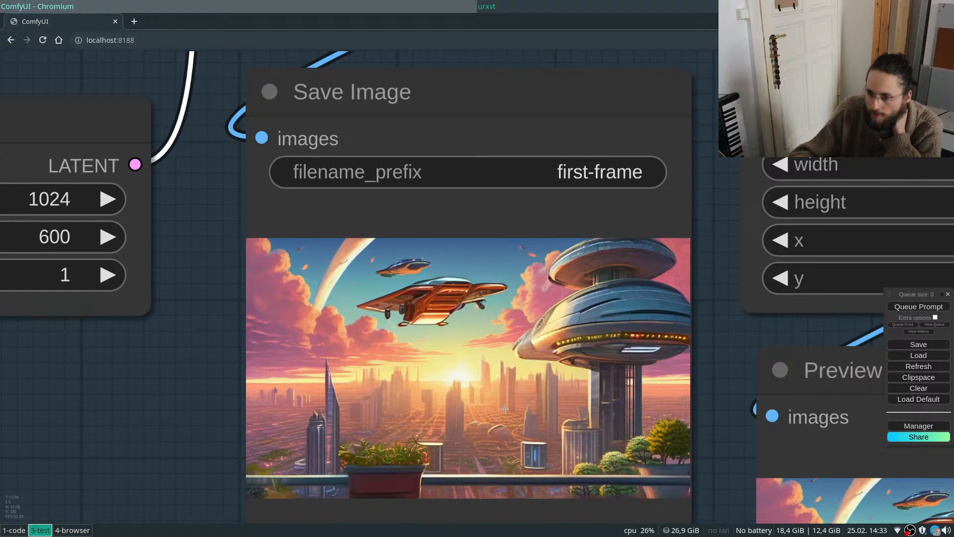
{"action": "scroll", "coordinate": [515, 393], "scroll_direction": "down", "scroll_amount": 3}
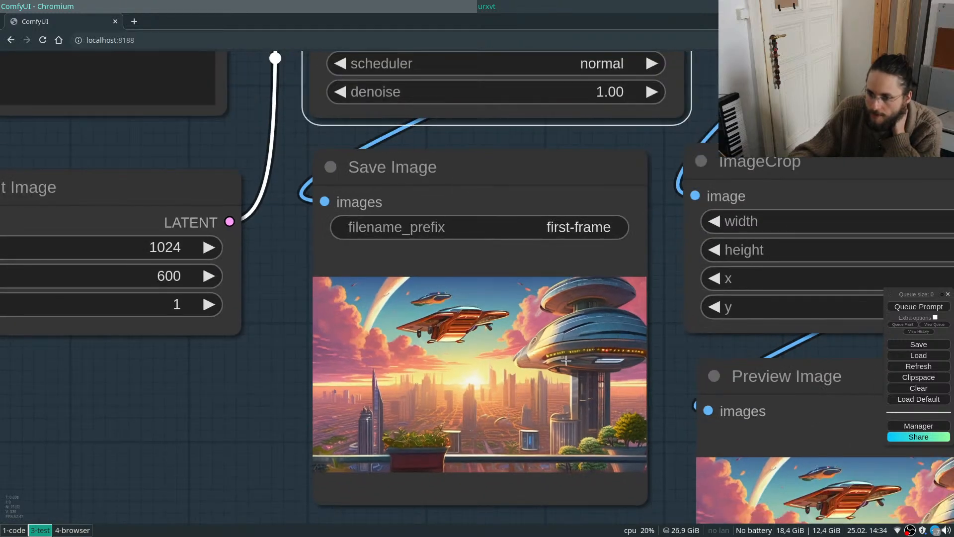
{"action": "scroll", "coordinate": [565, 306], "scroll_direction": "down", "scroll_amount": 5}
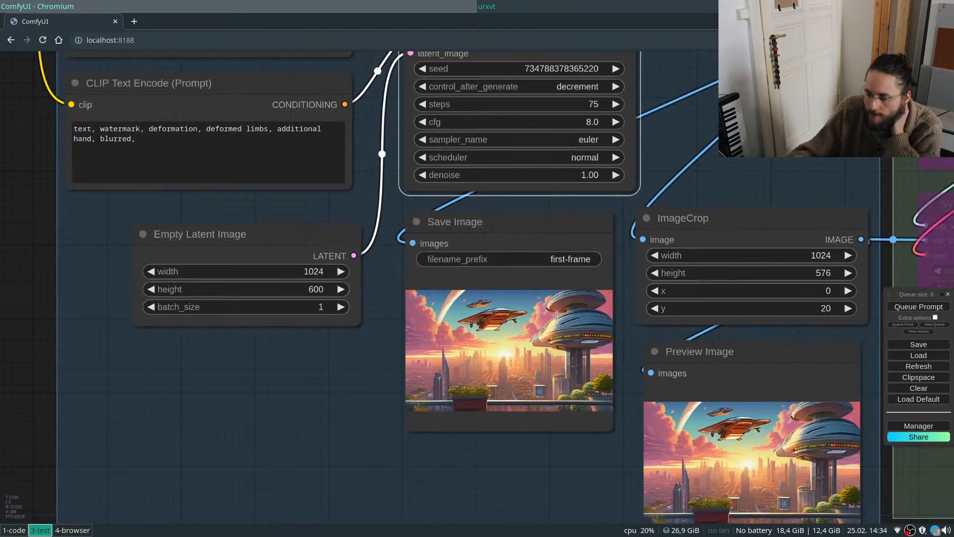
{"action": "scroll", "coordinate": [567, 398], "scroll_direction": "down", "scroll_amount": 4}
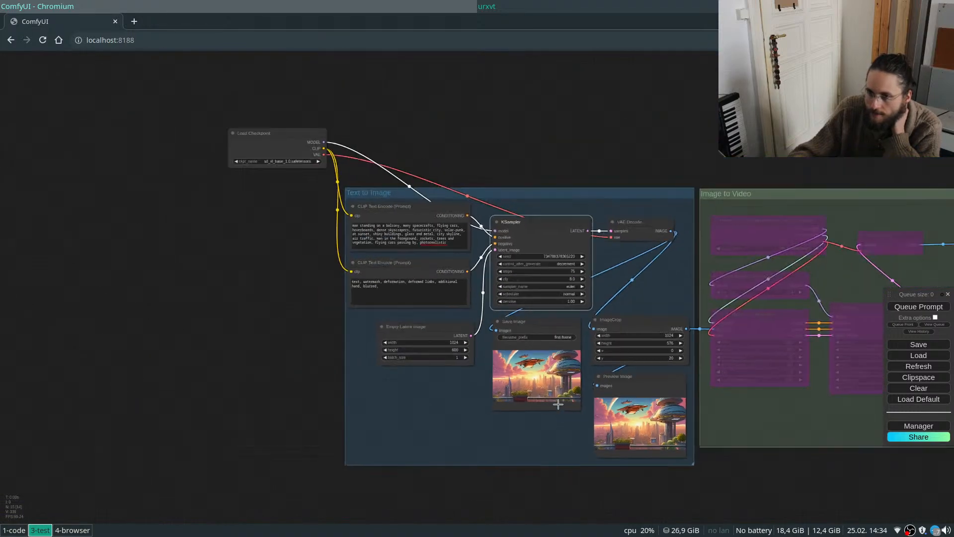
{"action": "scroll", "coordinate": [566, 256], "scroll_direction": "up", "scroll_amount": 3}
{"action": "left_click_drag", "start_coordinate": [581, 283], "coordinate": [573, 292]}
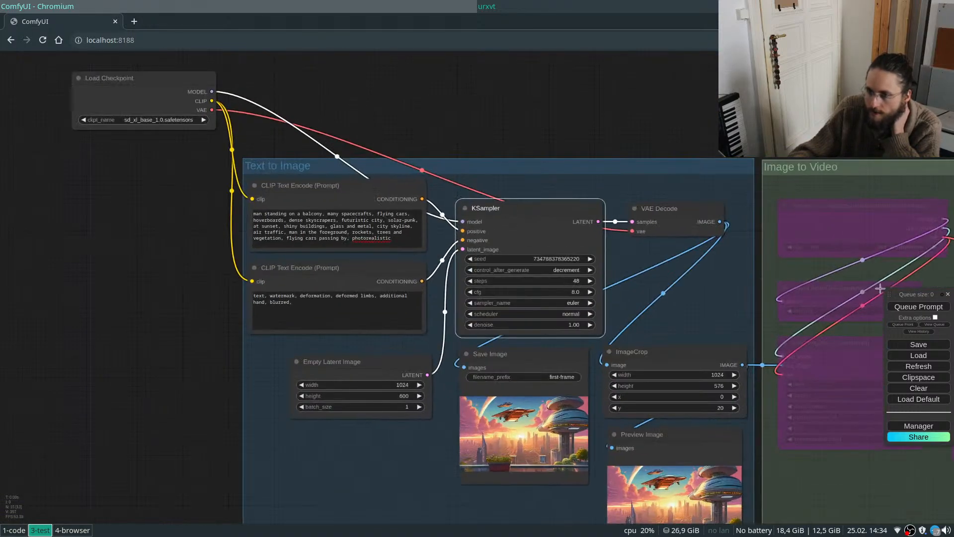
{"action": "left_click", "coordinate": [906, 307]}
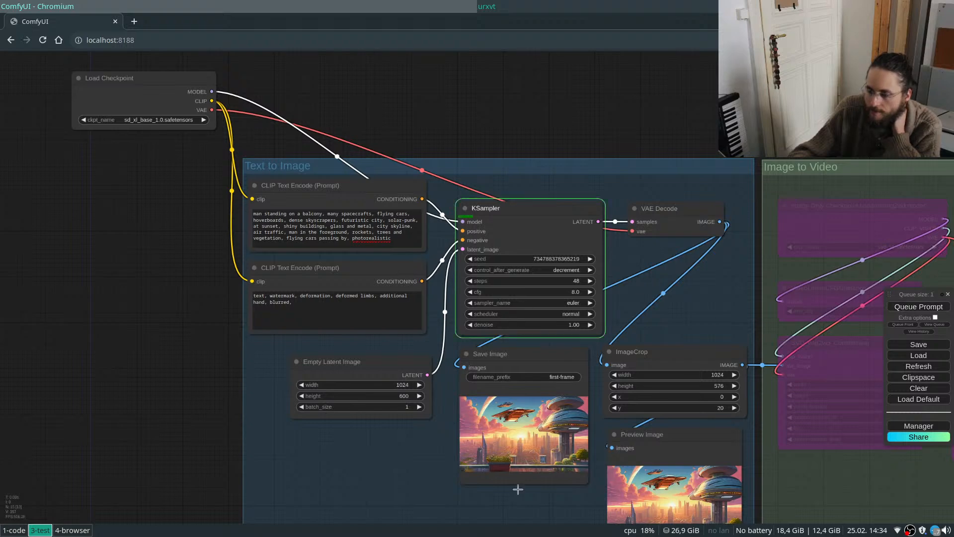
{"action": "scroll", "coordinate": [527, 482], "scroll_direction": "up", "scroll_amount": 3}
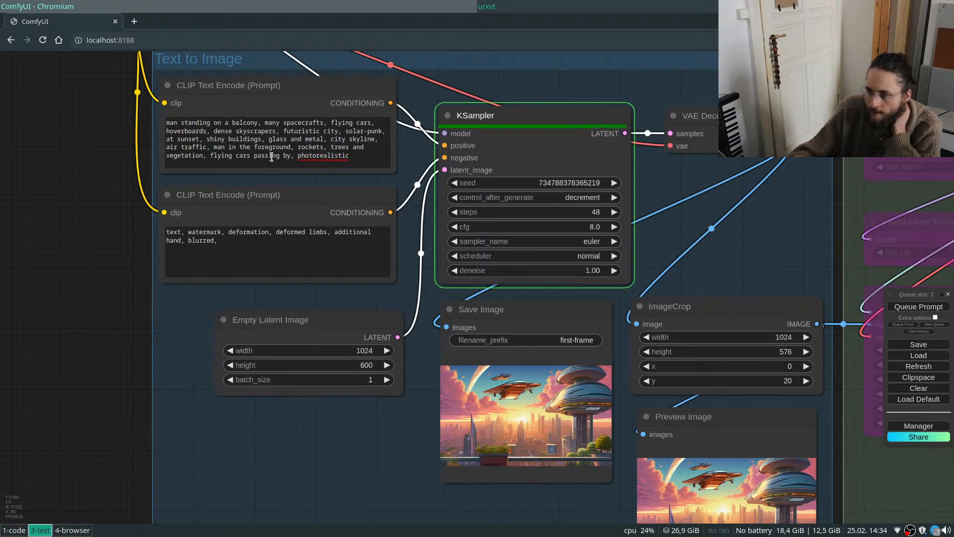
{"action": "scroll", "coordinate": [547, 459], "scroll_direction": "up", "scroll_amount": 5}
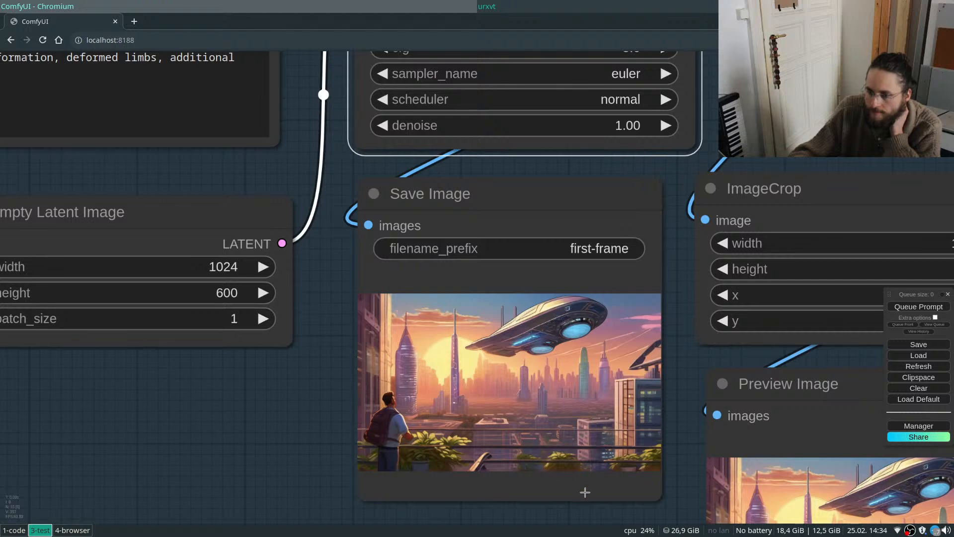
Lower the KSampler's denoise to 0.95 and its cfg to 7.6.
{"action": "scroll", "coordinate": [591, 504], "scroll_direction": "down", "scroll_amount": 5}
{"action": "left_click_drag", "start_coordinate": [608, 206], "coordinate": [608, 206]}
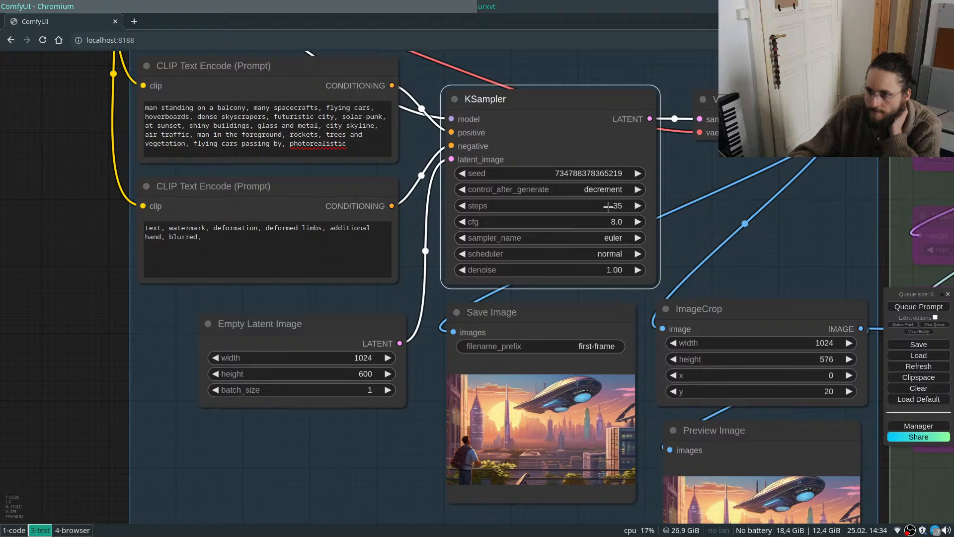
{"action": "left_click", "coordinate": [467, 272]}
{"action": "left_click", "coordinate": [467, 271]}
{"action": "left_click", "coordinate": [467, 272]}
{"action": "left_click", "coordinate": [468, 271]}
{"action": "left_click", "coordinate": [468, 271]}
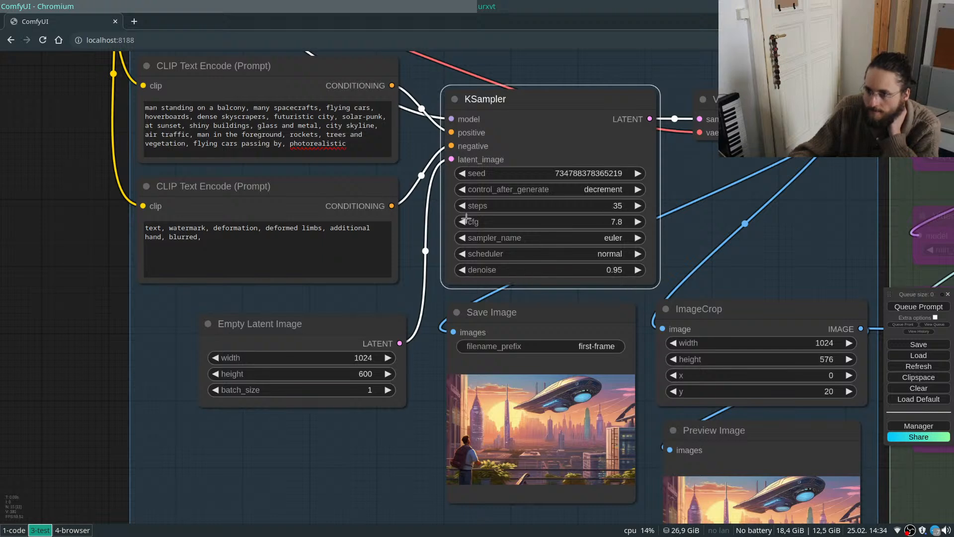
Set the KSampler's steps to 49, generate an image and inspect it enlarged in the Save Image node.
{"action": "left_click", "coordinate": [619, 206]}
{"action": "left_click", "coordinate": [609, 191]}
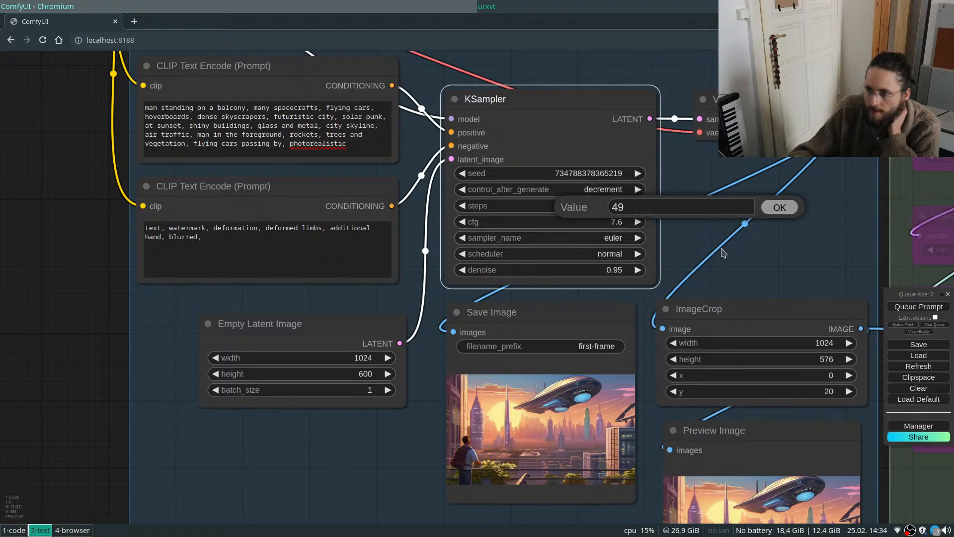
{"action": "left_click", "coordinate": [915, 308]}
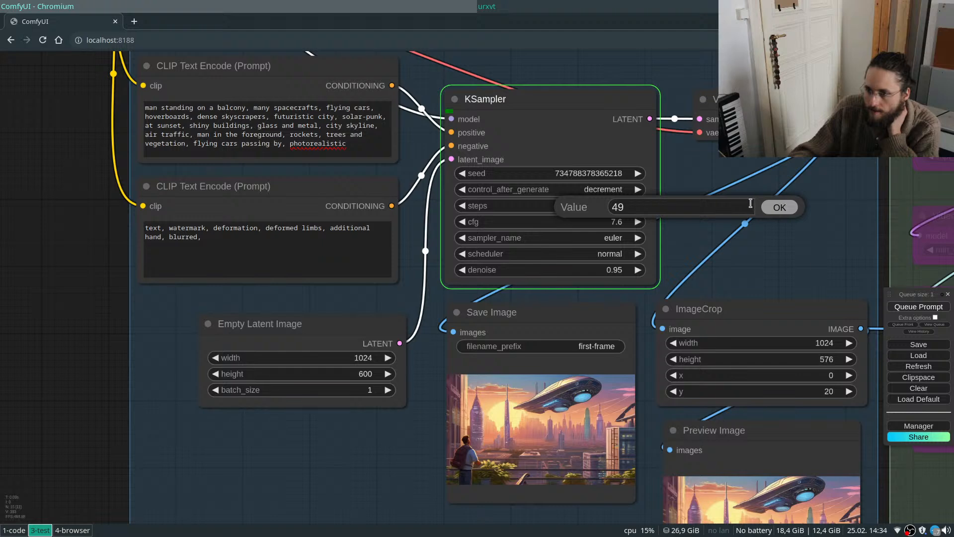
{"action": "left_click", "coordinate": [778, 210]}
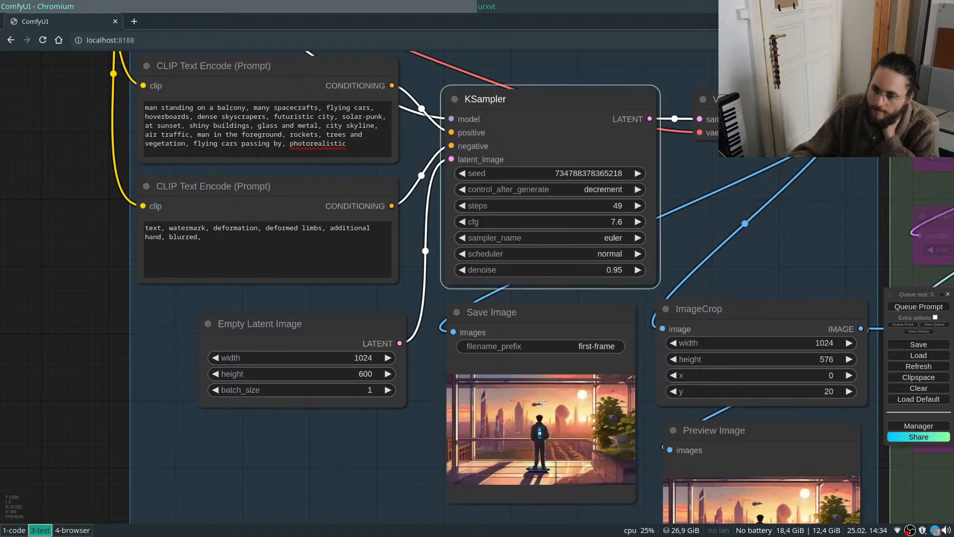
{"action": "scroll", "coordinate": [531, 408], "scroll_direction": "up", "scroll_amount": 15}
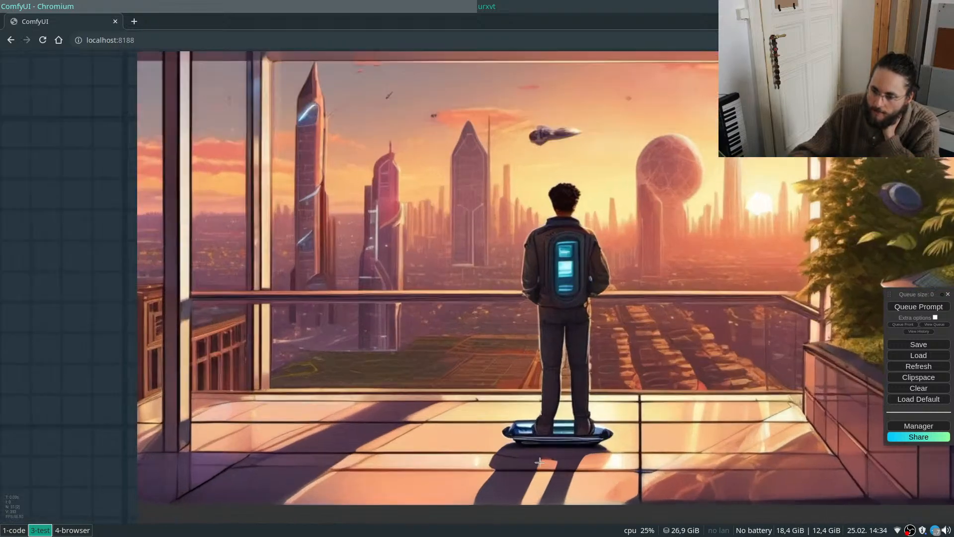
{"action": "scroll", "coordinate": [545, 440], "scroll_direction": "down", "scroll_amount": 12}
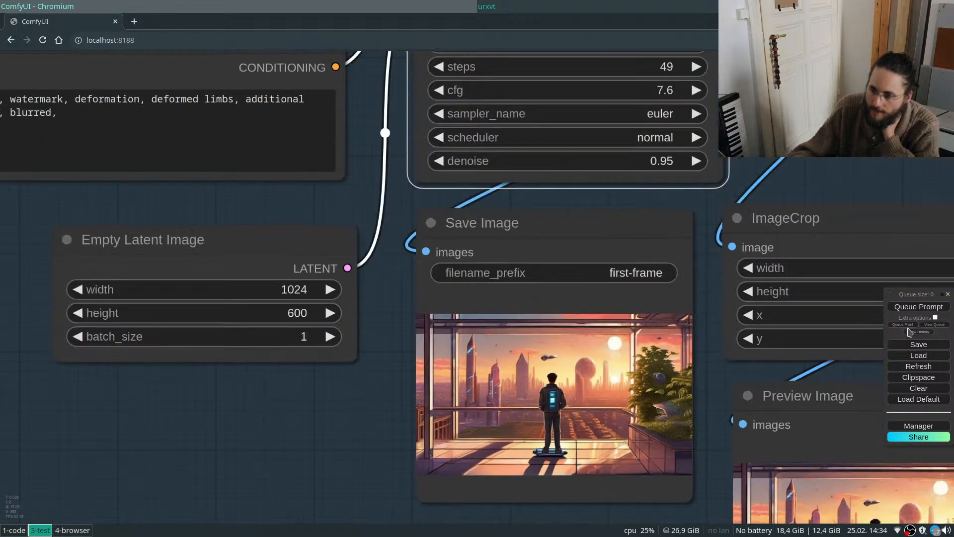
Generate several more images at 49 steps with decrementing seeds and inspect them in the Save Image node.
{"action": "left_click", "coordinate": [930, 309]}
{"action": "scroll", "coordinate": [653, 488], "scroll_direction": "down", "scroll_amount": 2}
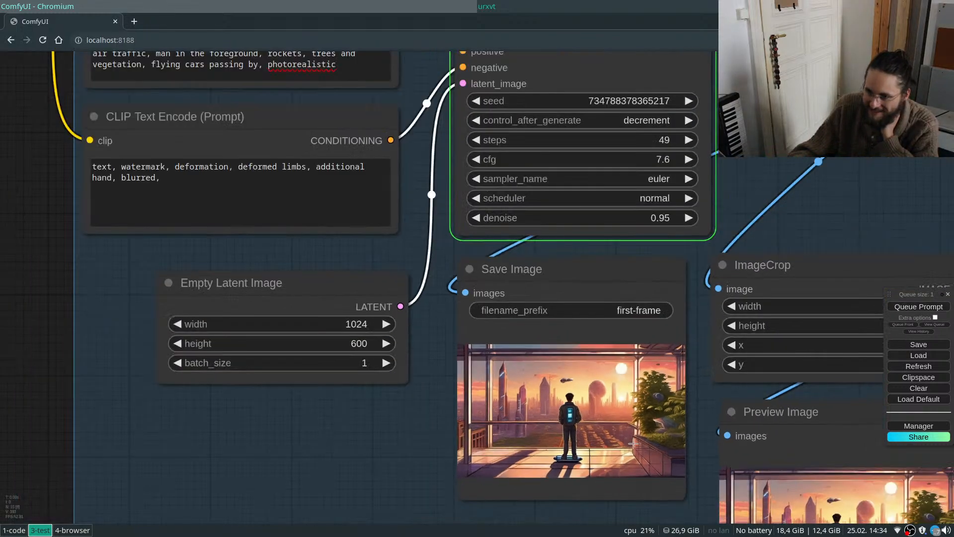
{"action": "scroll", "coordinate": [613, 461], "scroll_direction": "down", "scroll_amount": 2}
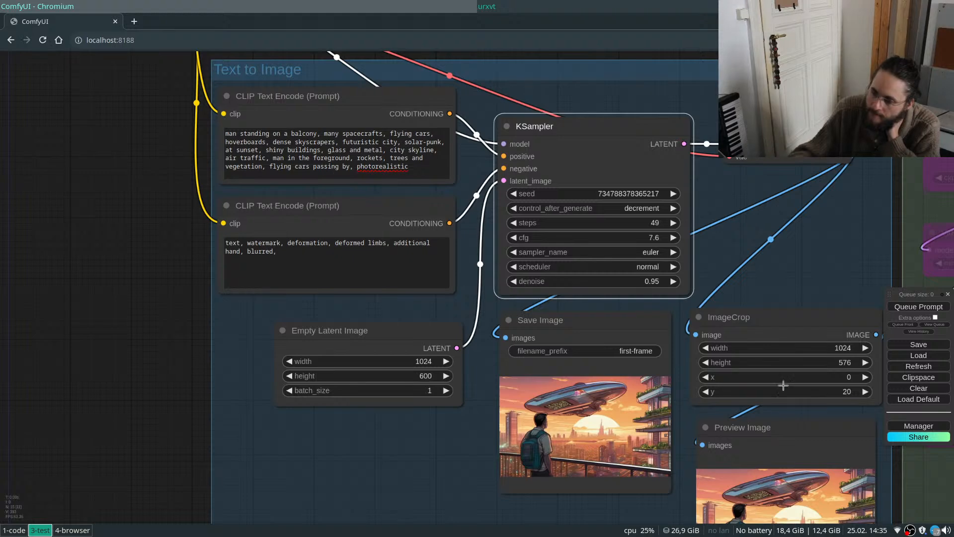
{"action": "left_click", "coordinate": [918, 306]}
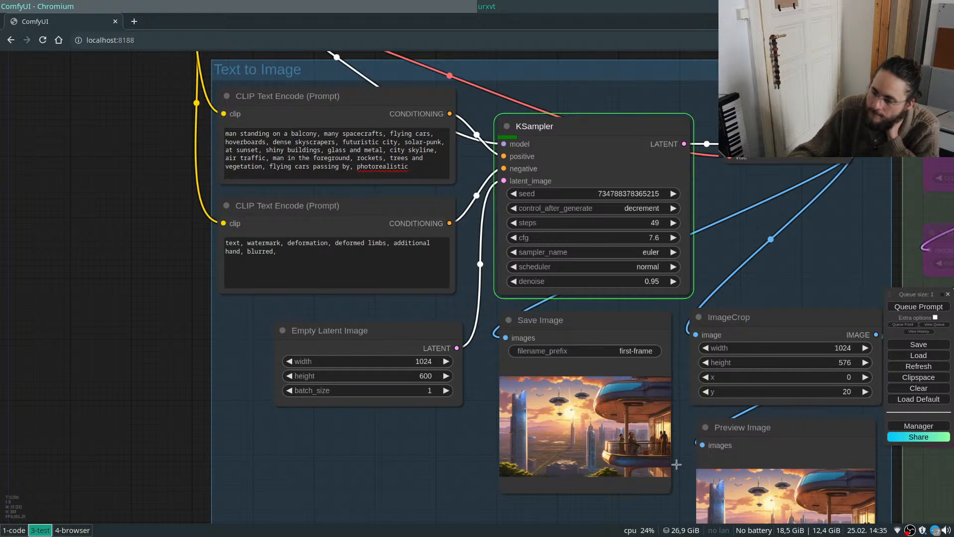
{"action": "scroll", "coordinate": [678, 467], "scroll_direction": "up", "scroll_amount": 3}
{"action": "scroll", "coordinate": [697, 487], "scroll_direction": "up", "scroll_amount": 5}
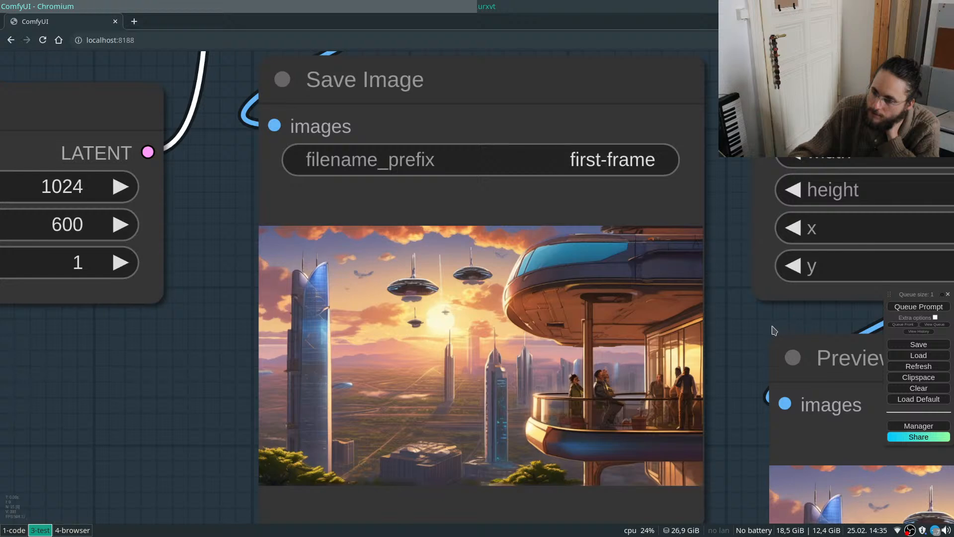
{"action": "left_click", "coordinate": [901, 308]}
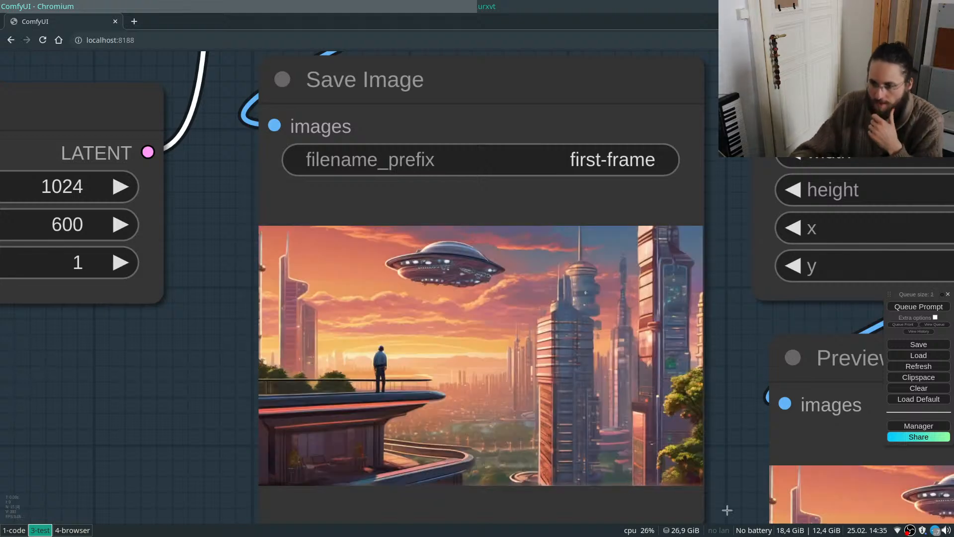
Append ", pink" to the end of the positive prompt, after "photorealistic".
{"action": "scroll", "coordinate": [623, 491], "scroll_direction": "down", "scroll_amount": 4}
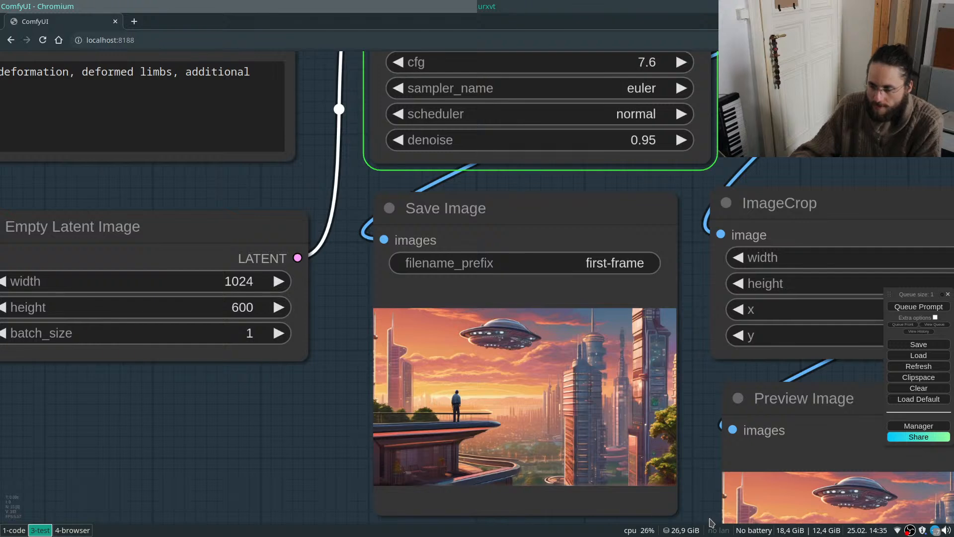
{"action": "scroll", "coordinate": [710, 521], "scroll_direction": "down", "scroll_amount": 1}
{"action": "scroll", "coordinate": [699, 526], "scroll_direction": "down", "scroll_amount": 5}
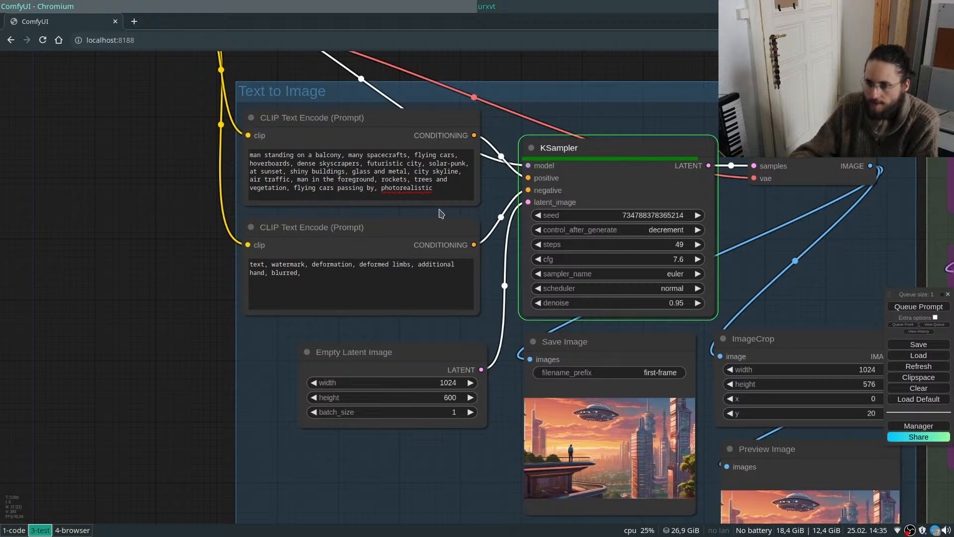
{"action": "left_click", "coordinate": [437, 190]}
{"action": "type", "text": ", pink"}
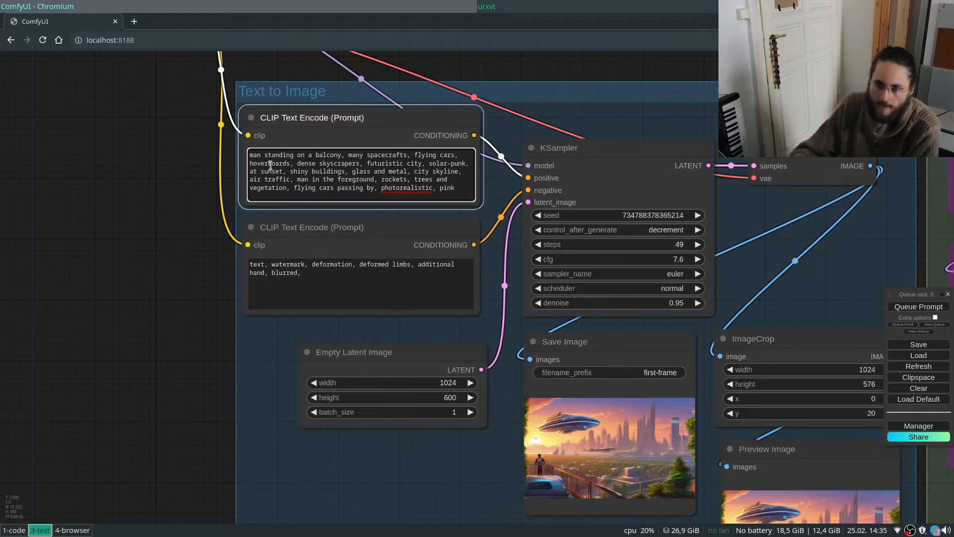
Remove the term "solar-punk" from the positive prompt.
{"action": "double_click", "coordinate": [456, 165]}
{"action": "key", "text": "BackSpace"}
{"action": "key", "text": "BackSpace"}
{"action": "key", "text": "BackSpace"}
{"action": "key", "text": "BackSpace"}
{"action": "key", "text": "BackSpace"}
{"action": "key", "text": "BackSpace"}
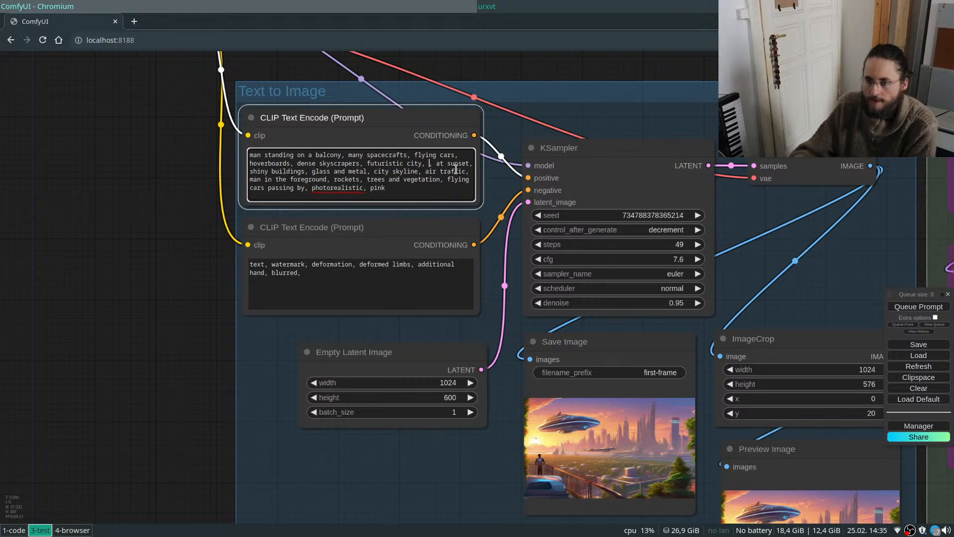
Append ", cyberpunk" to the positive prompt, generate an image and inspect it enlarged in the Save Image node.
{"action": "left_click", "coordinate": [425, 186]}
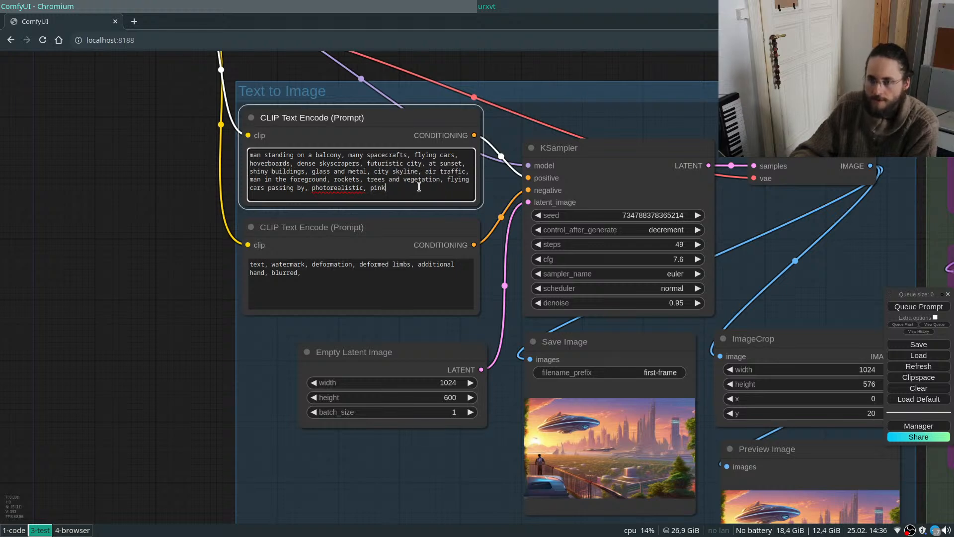
{"action": "type", "text": ", cyberpu"}
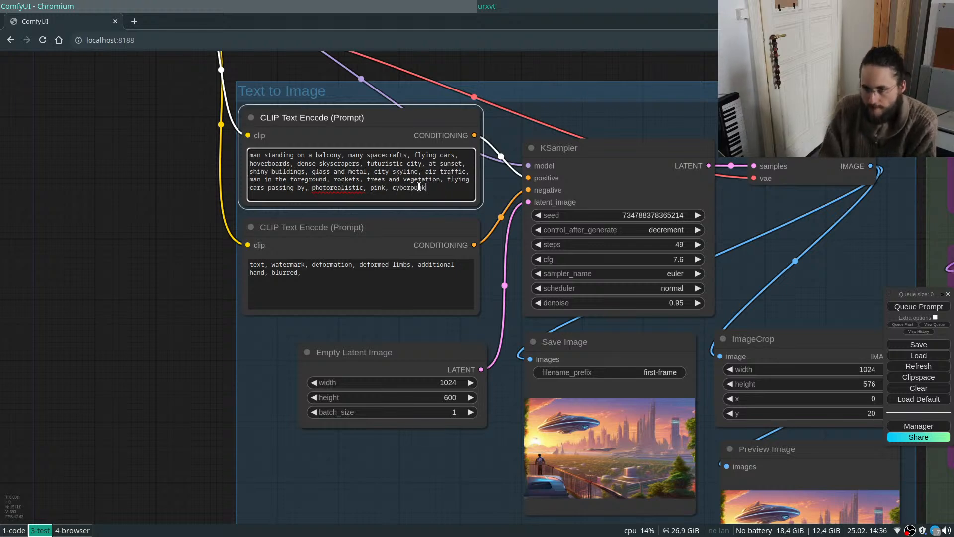
{"action": "type", "text": "nk"}
{"action": "left_click", "coordinate": [918, 306]}
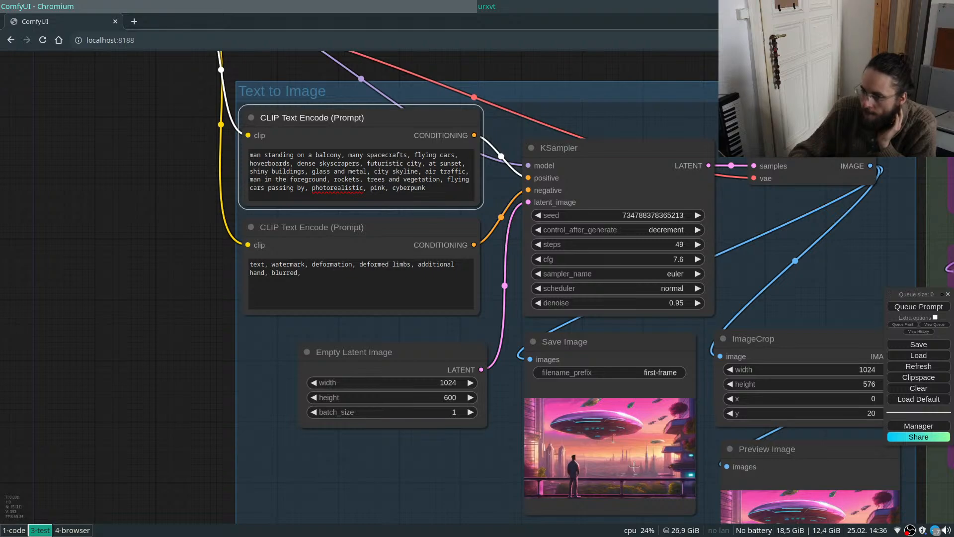
{"action": "scroll", "coordinate": [632, 461], "scroll_direction": "up", "scroll_amount": 8}
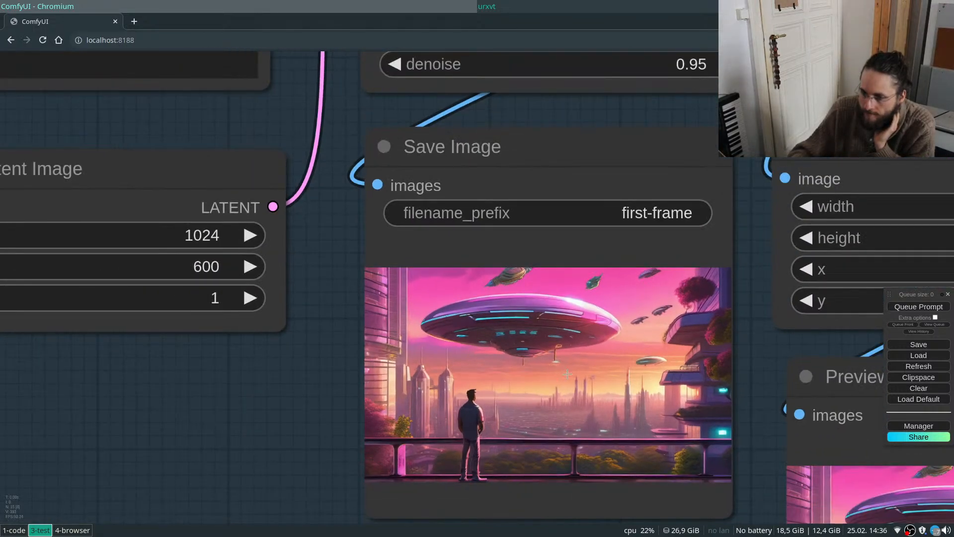
{"action": "scroll", "coordinate": [574, 392], "scroll_direction": "down", "scroll_amount": 10}
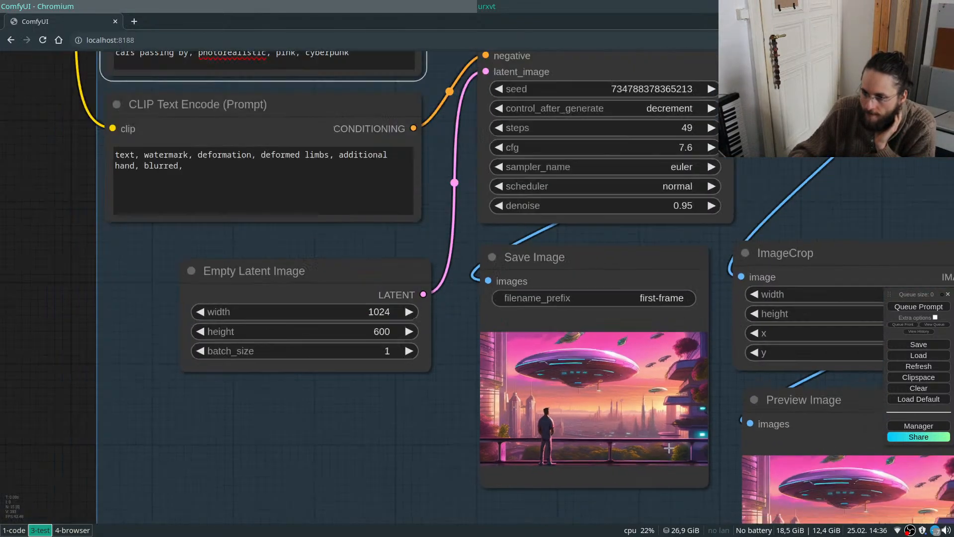
Append ", frog angle" to the positive prompt and generate another image.
{"action": "left_click", "coordinate": [488, 224]}
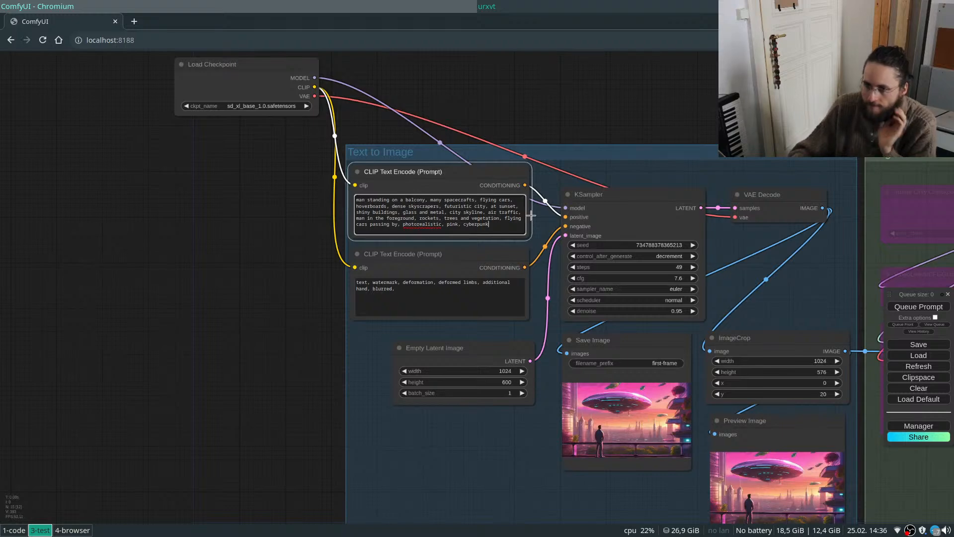
{"action": "type", "text": "frog ang"}
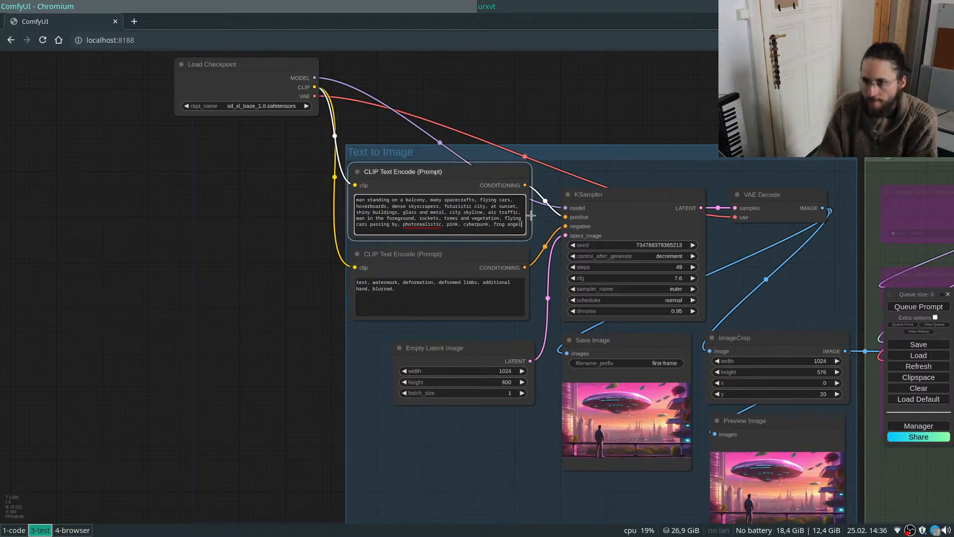
{"action": "type", "text": "le"}
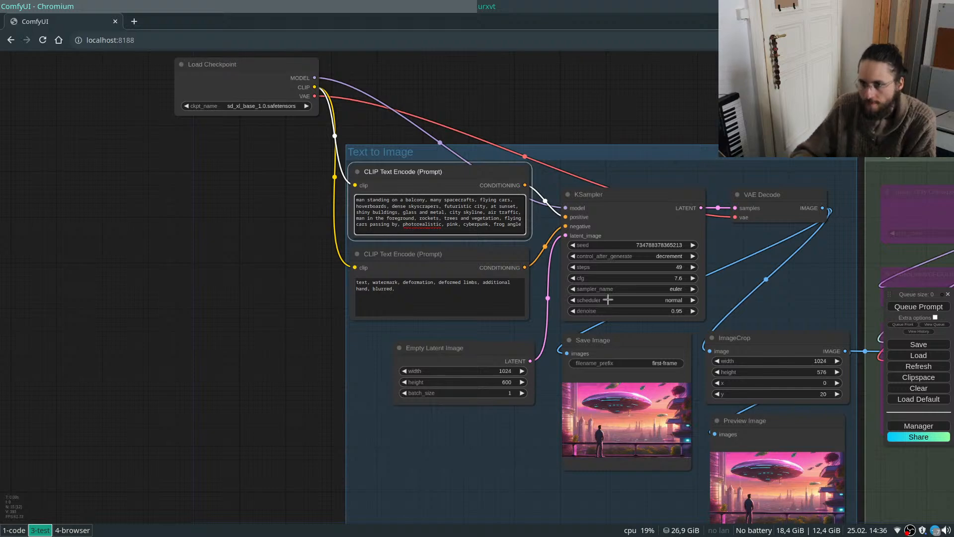
{"action": "left_click", "coordinate": [900, 309]}
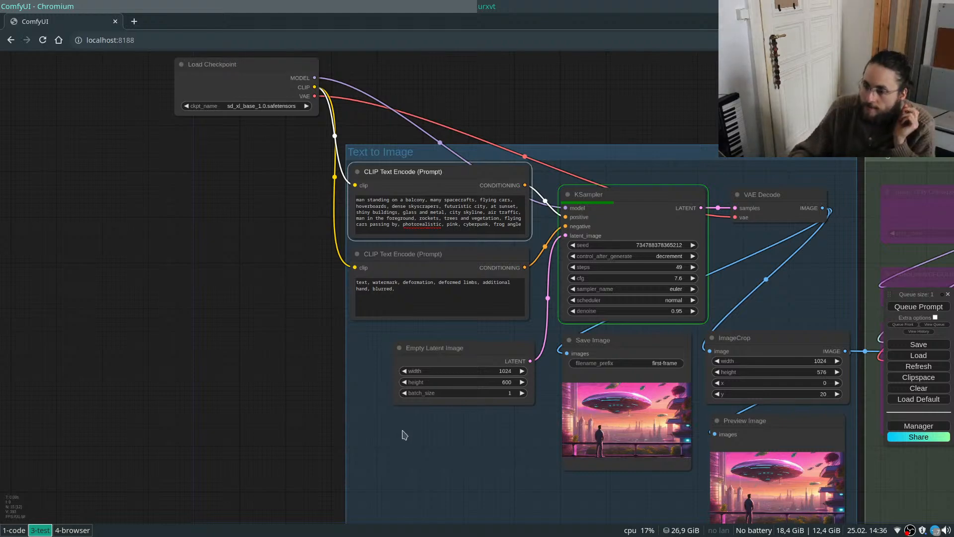
Look up "frog perspective" on dict.cc in a new browser tab.
{"action": "key", "text": "ctrl+t"}
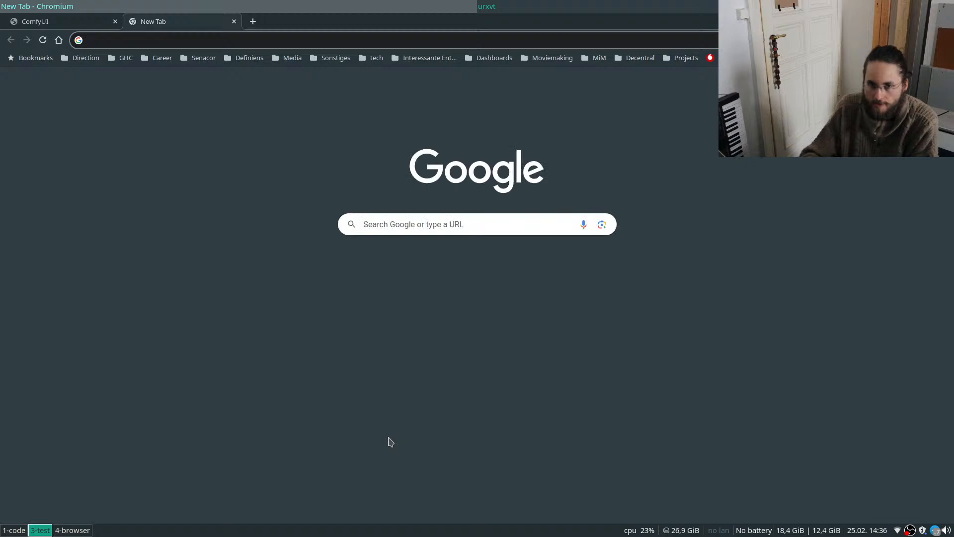
{"action": "type", "text": "dict.cc"}
{"action": "key", "text": "Tab"}
{"action": "type", "text": "fro"}
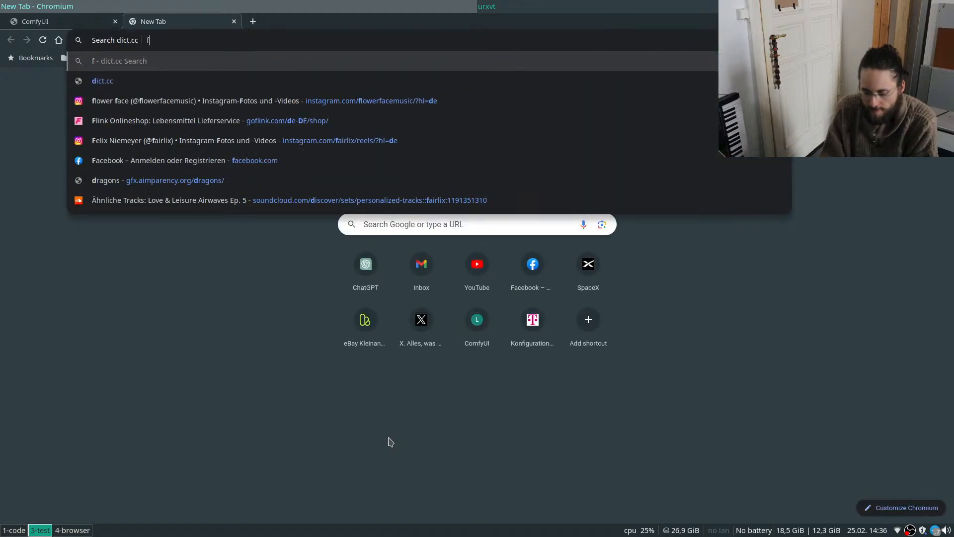
{"action": "type", "text": "g perspective"}
{"action": "key", "text": "Return"}
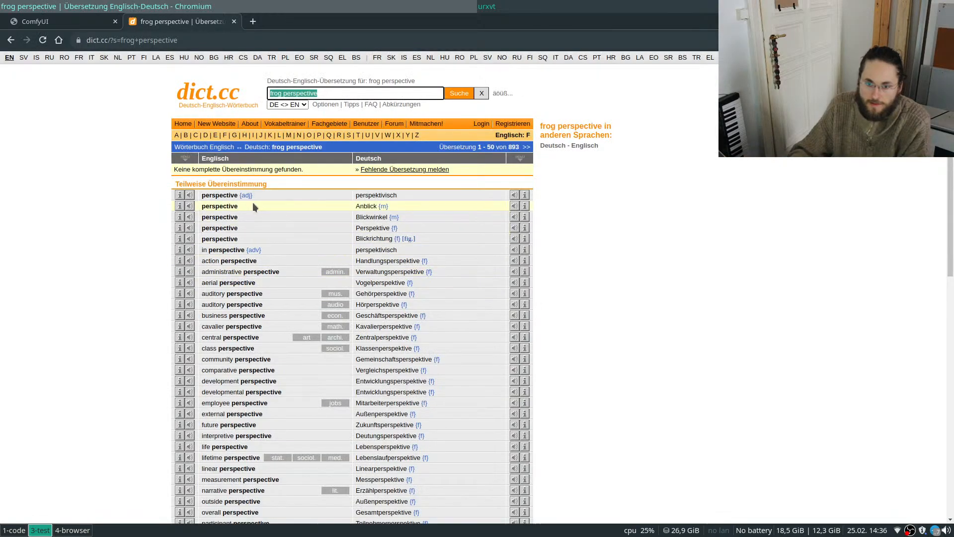
Look up the German term "Froschperspektive" on dict.cc to find its English equivalent.
{"action": "type", "text": "froschper"}
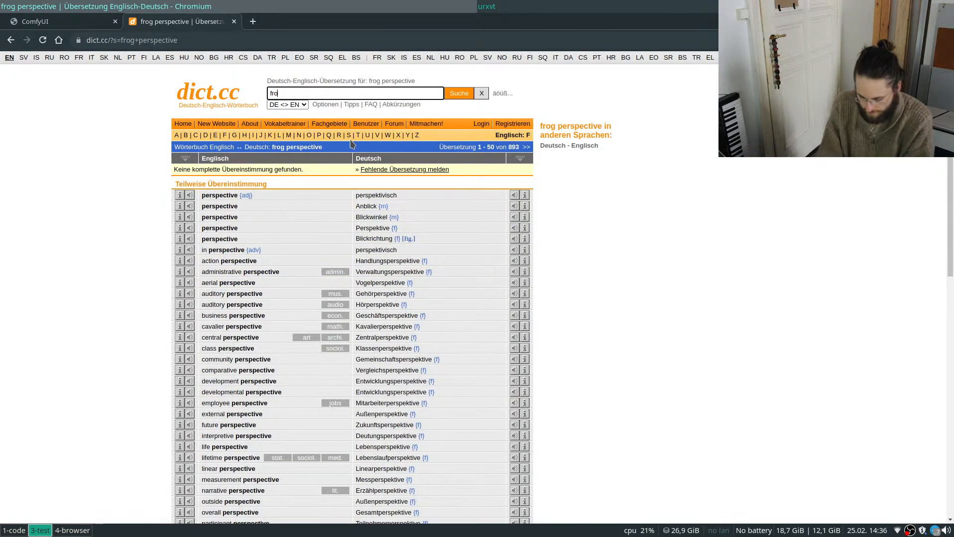
{"action": "key", "text": "Down"}
{"action": "key", "text": "Return"}
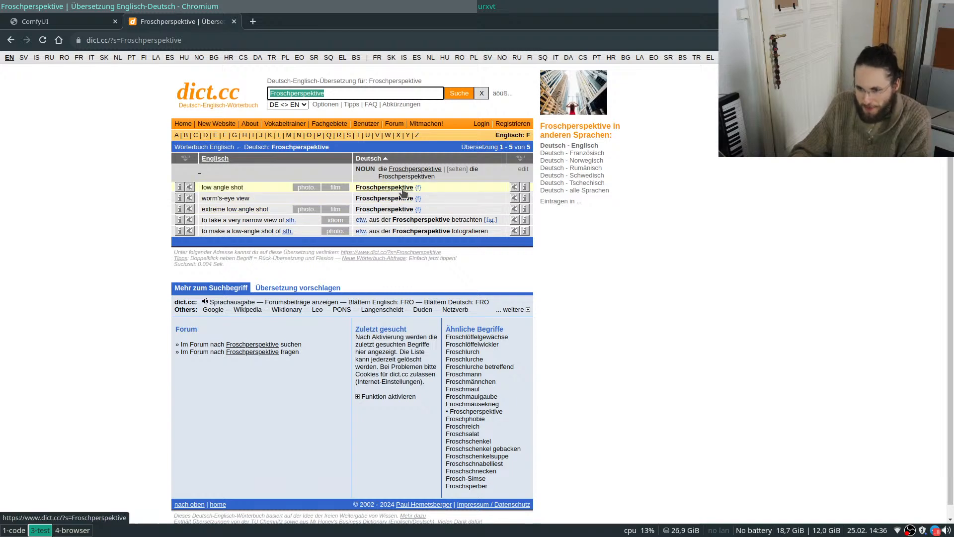
Return to ComfyUI and inspect the image generated with "frog angle" enlarged in the Save Image node.
{"action": "key", "text": "ctrl+Tab"}
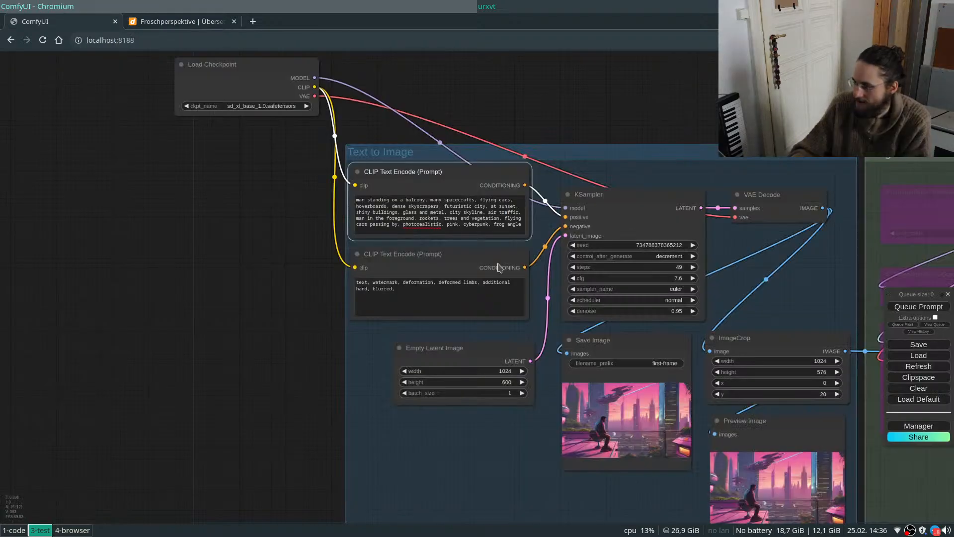
{"action": "scroll", "coordinate": [661, 426], "scroll_direction": "up", "scroll_amount": 10}
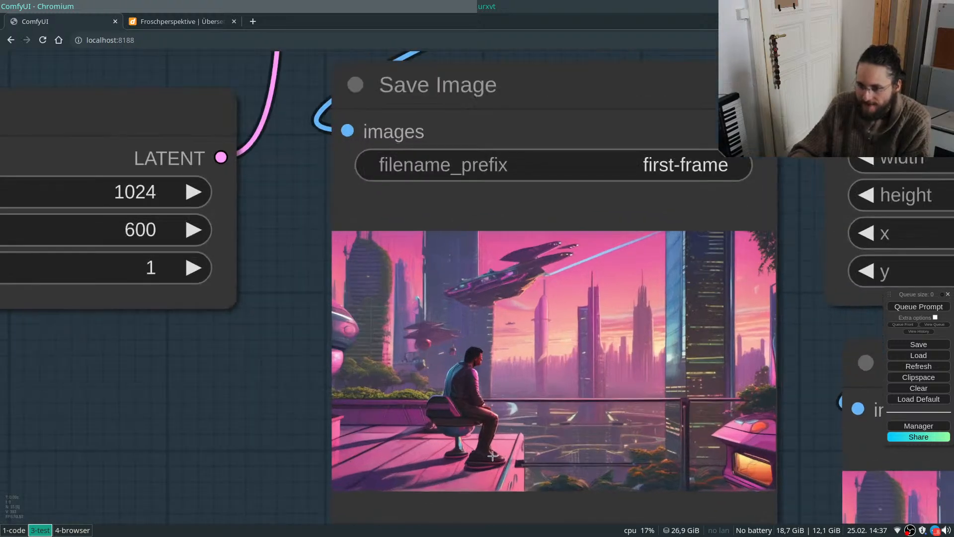
{"action": "scroll", "coordinate": [493, 441], "scroll_direction": "down", "scroll_amount": 10}
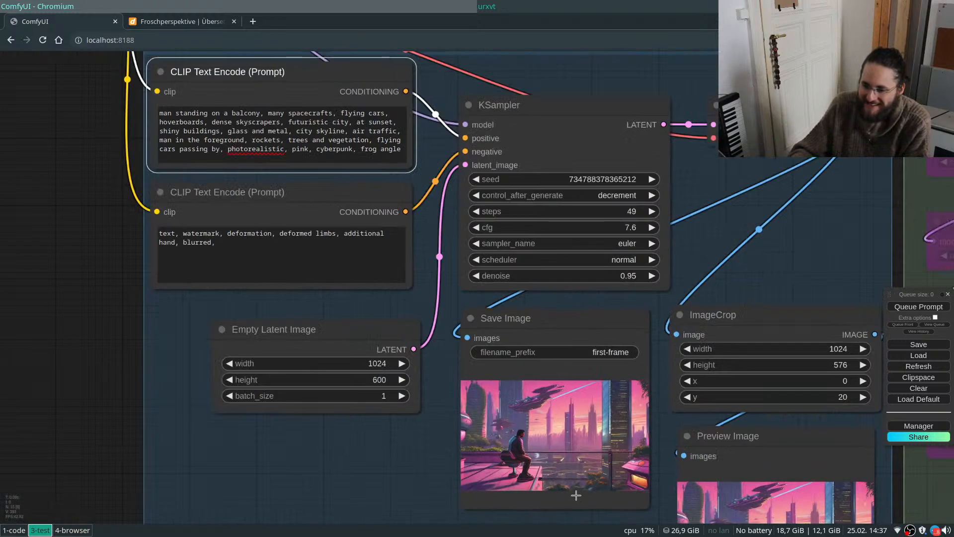
Change "frog angle" in the positive prompt to "low angle perspective".
{"action": "double_click", "coordinate": [368, 149]}
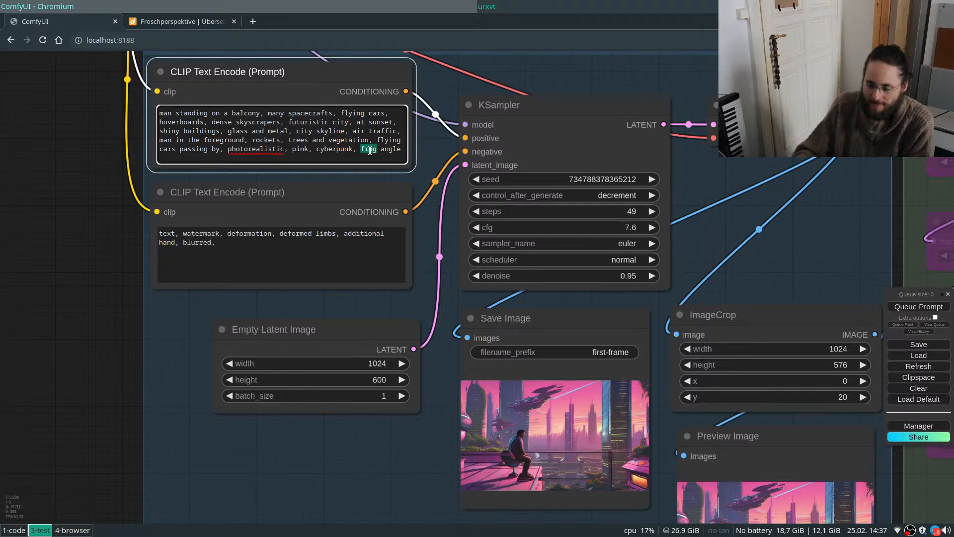
{"action": "type", "text": "low"}
{"action": "key", "text": "End"}
{"action": "type", "text": "perspective"}
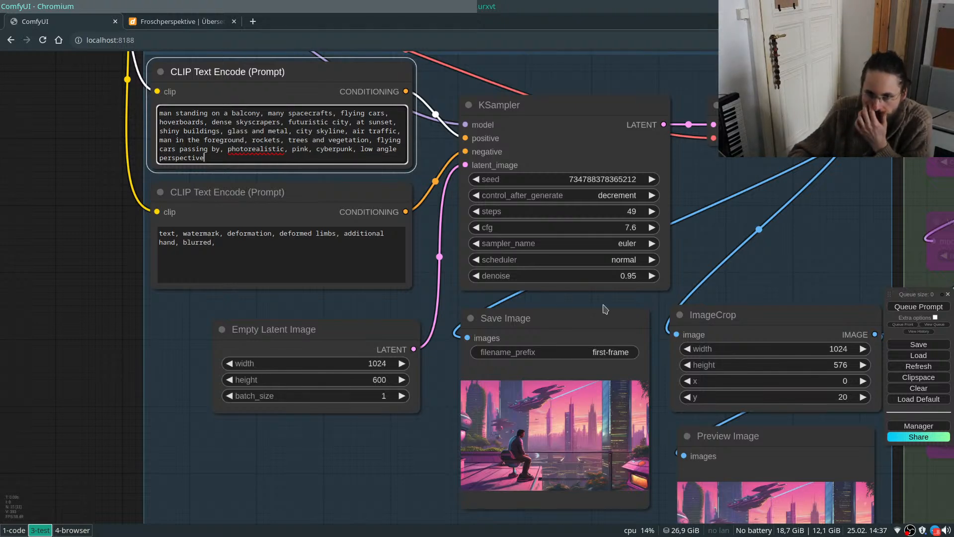
Generate an image with the "low angle perspective" prompt and inspect the result enlarged in the Save Image node.
{"action": "left_click", "coordinate": [918, 306]}
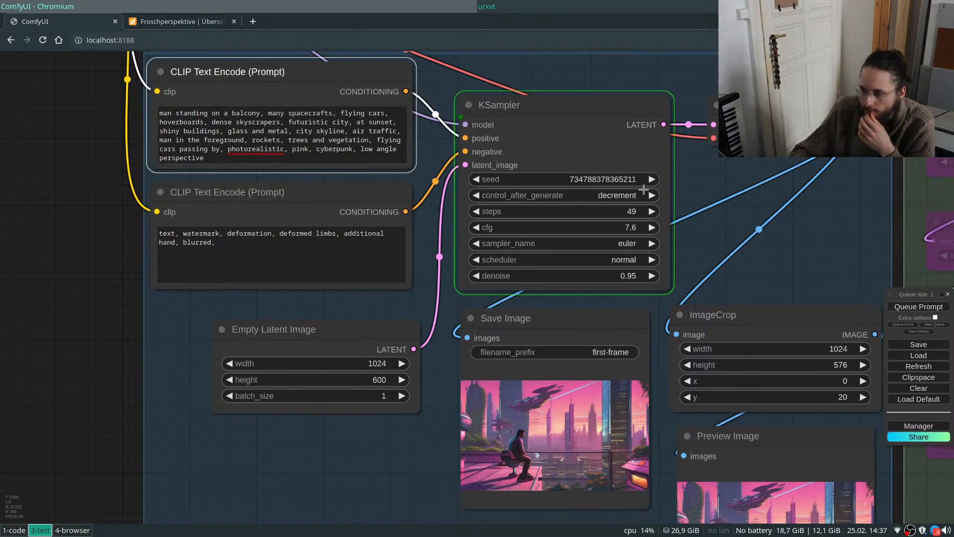
{"action": "scroll", "coordinate": [602, 218], "scroll_direction": "down", "scroll_amount": 5}
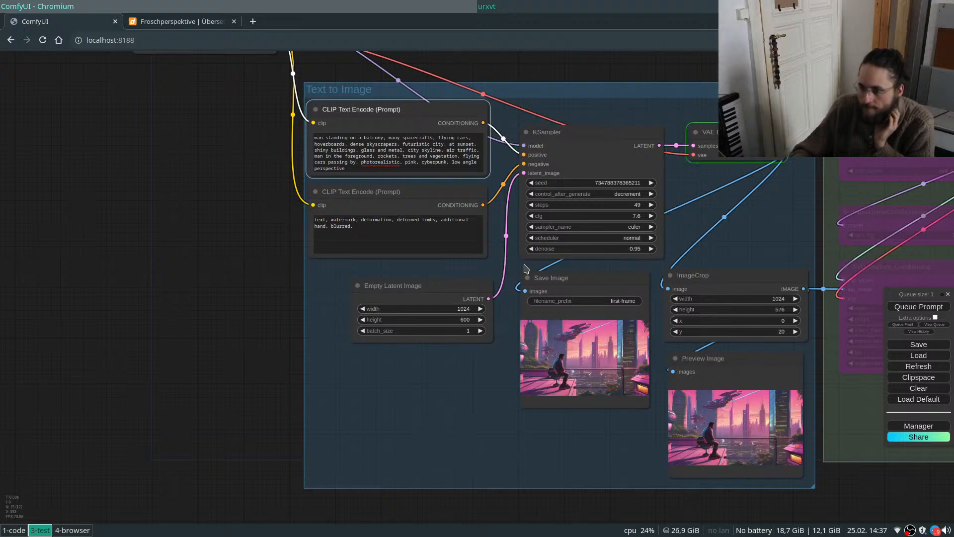
{"action": "scroll", "coordinate": [646, 397], "scroll_direction": "up", "scroll_amount": 15}
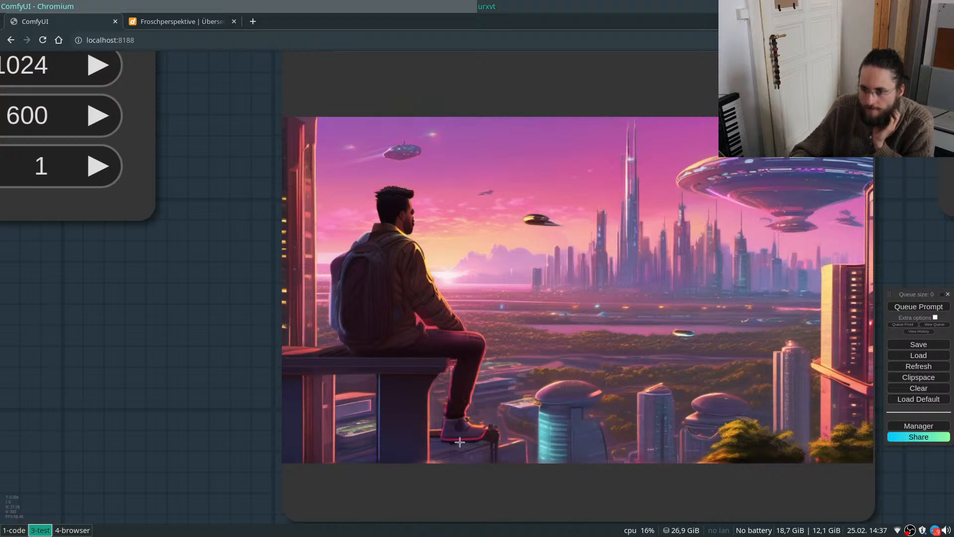
Replace "many spacecrafts" in the positive prompt with the weighted term "(spacecrafts:1.25)".
{"action": "scroll", "coordinate": [510, 420], "scroll_direction": "down", "scroll_amount": 12}
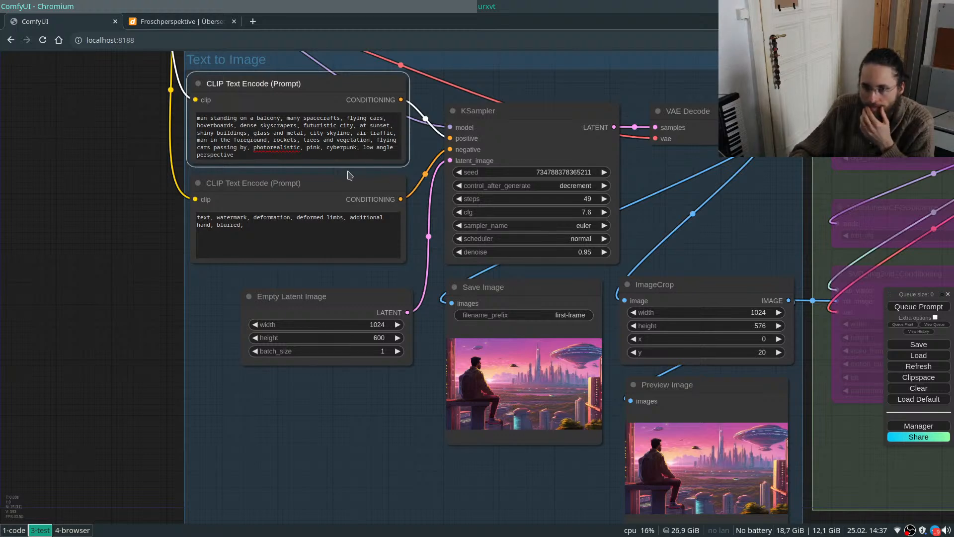
{"action": "double_click", "coordinate": [291, 119]}
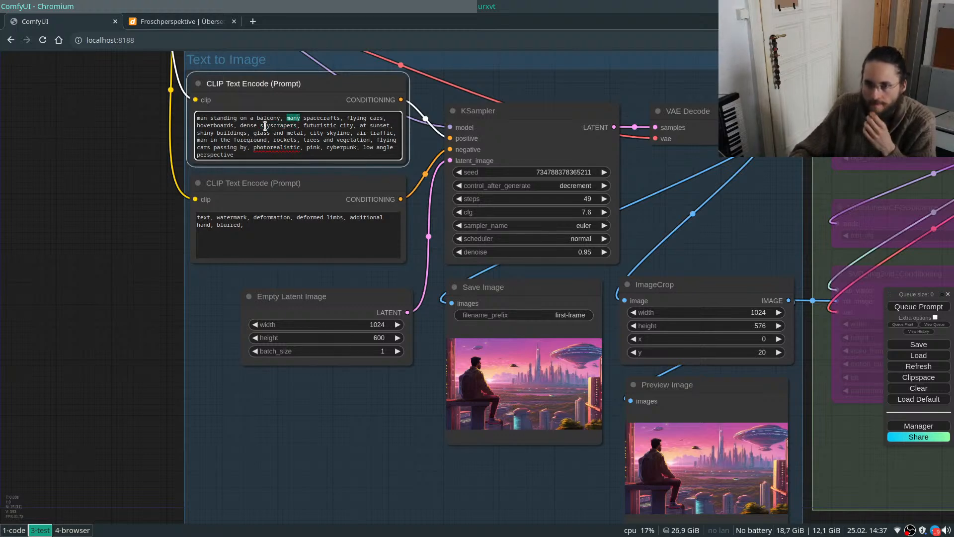
{"action": "key", "text": "BackSpace"}
{"action": "key", "text": "ctrl+Up"}
{"action": "key", "text": "ctrl+Up"}
{"action": "key", "text": "ctrl+Up"}
{"action": "key", "text": "ctrl+Up"}
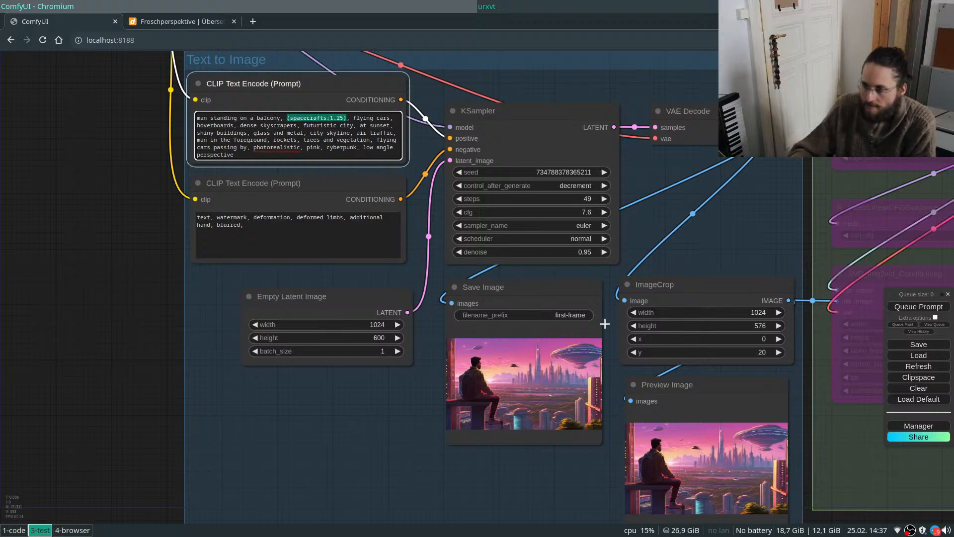
Examine the seated man, his foot on the ledge, and the city below enlarged in the Save Image preview.
{"action": "scroll", "coordinate": [568, 392], "scroll_direction": "up", "scroll_amount": 15}
{"action": "scroll", "coordinate": [355, 354], "scroll_direction": "up", "scroll_amount": 3}
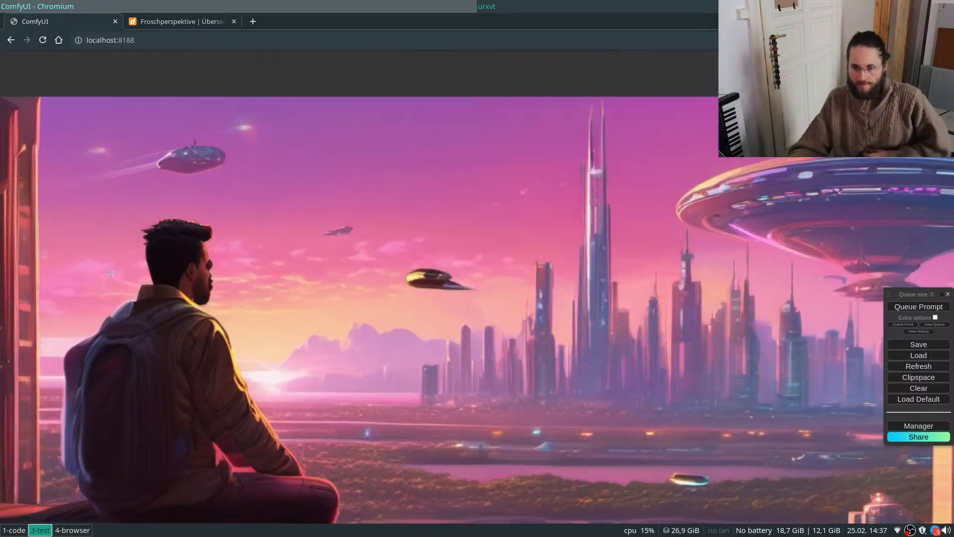
{"action": "scroll", "coordinate": [189, 219], "scroll_direction": "down", "scroll_amount": 5}
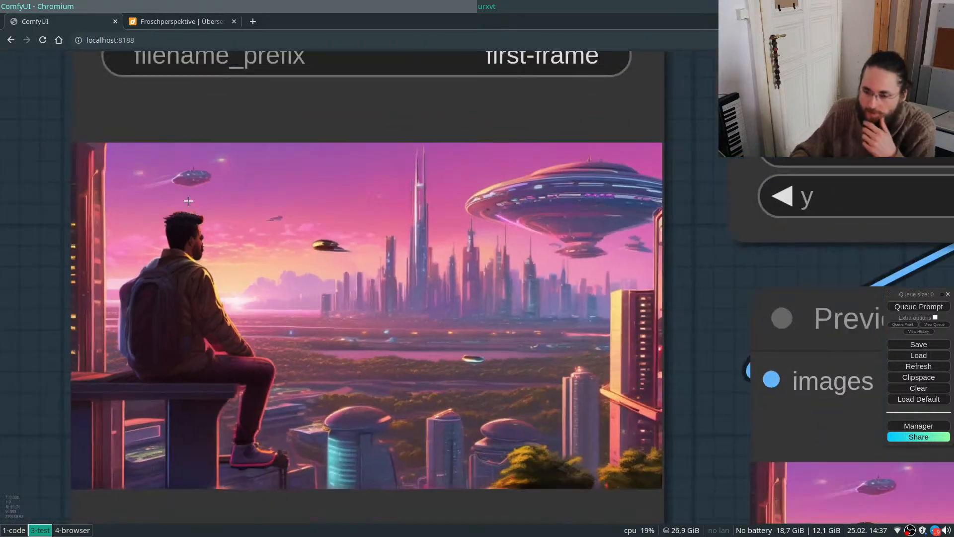
{"action": "scroll", "coordinate": [243, 447], "scroll_direction": "up", "scroll_amount": 3}
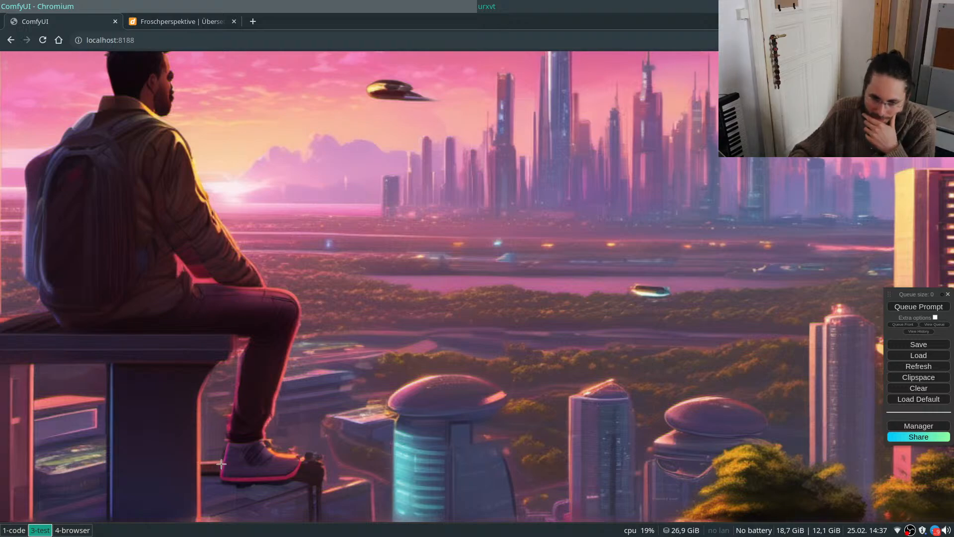
{"action": "scroll", "coordinate": [225, 358], "scroll_direction": "down", "scroll_amount": 4}
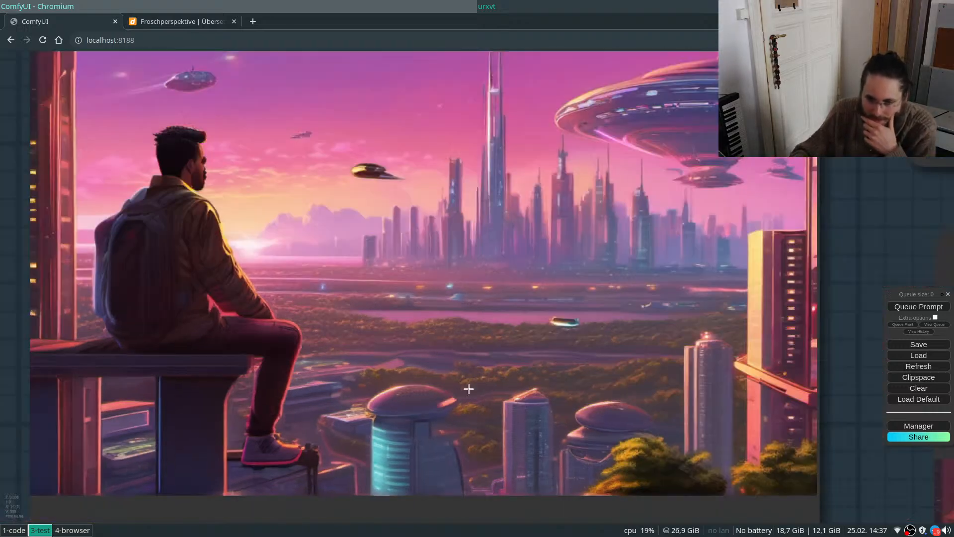
{"action": "scroll", "coordinate": [477, 402], "scroll_direction": "up", "scroll_amount": 3}
{"action": "scroll", "coordinate": [496, 409], "scroll_direction": "up", "scroll_amount": 1}
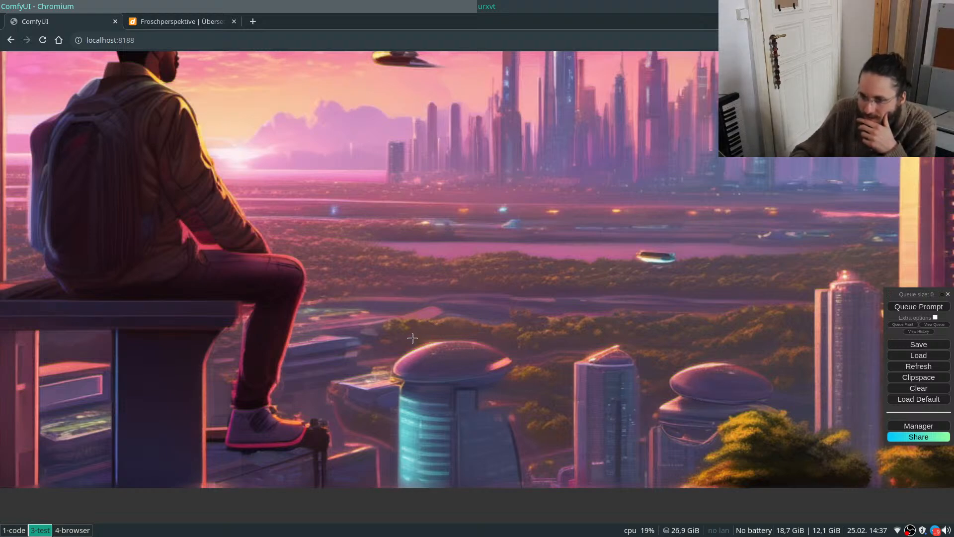
{"action": "scroll", "coordinate": [419, 364], "scroll_direction": "down", "scroll_amount": 5}
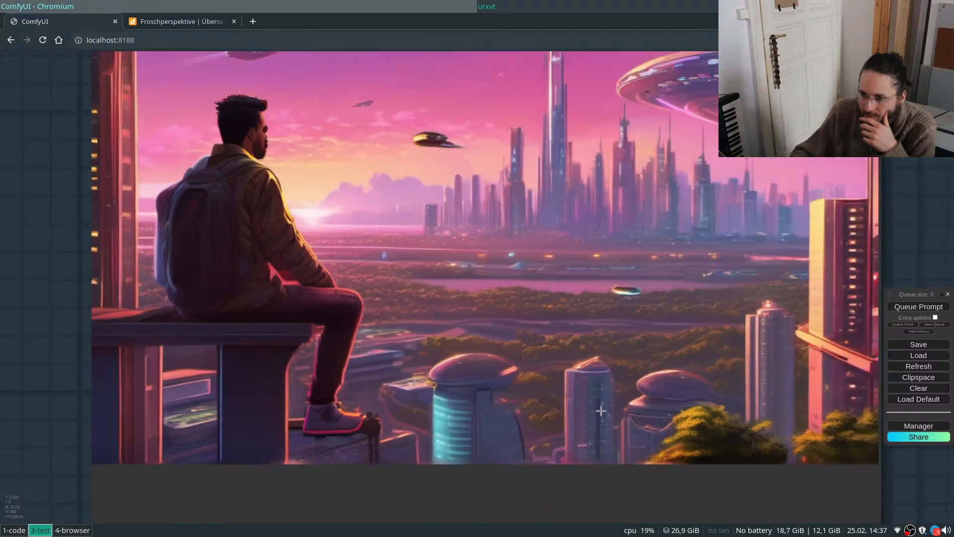
{"action": "scroll", "coordinate": [559, 359], "scroll_direction": "down", "scroll_amount": 5}
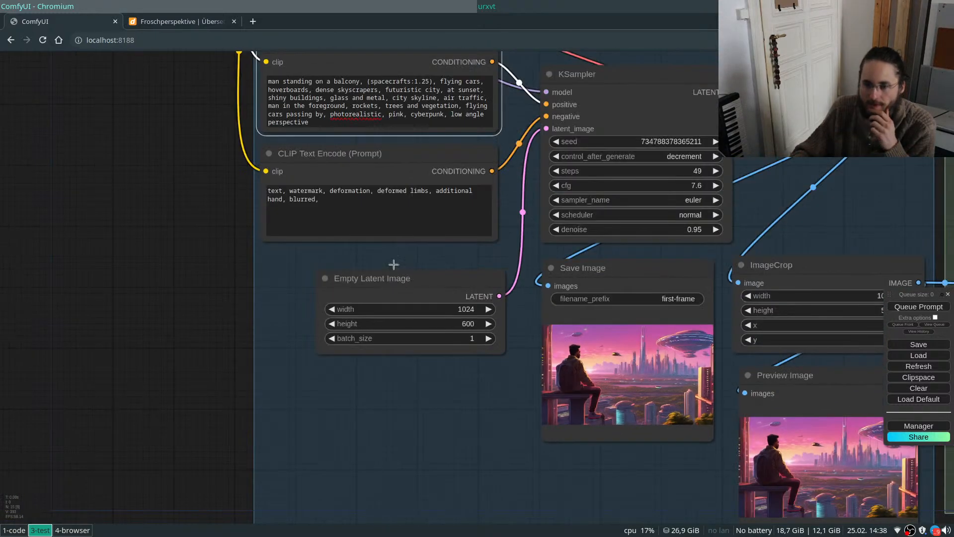
{"action": "left_click", "coordinate": [368, 207]}
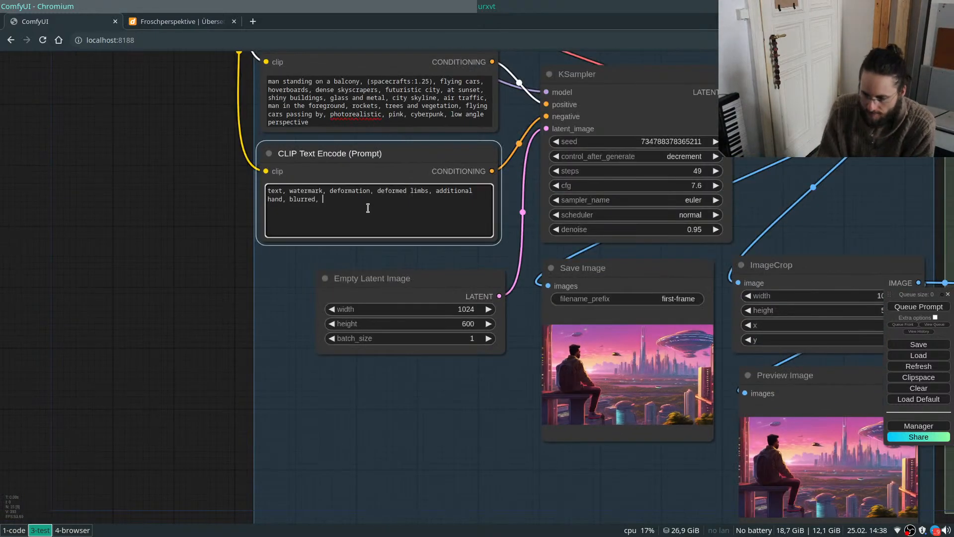
{"action": "scroll", "coordinate": [551, 401], "scroll_direction": "up", "scroll_amount": 15}
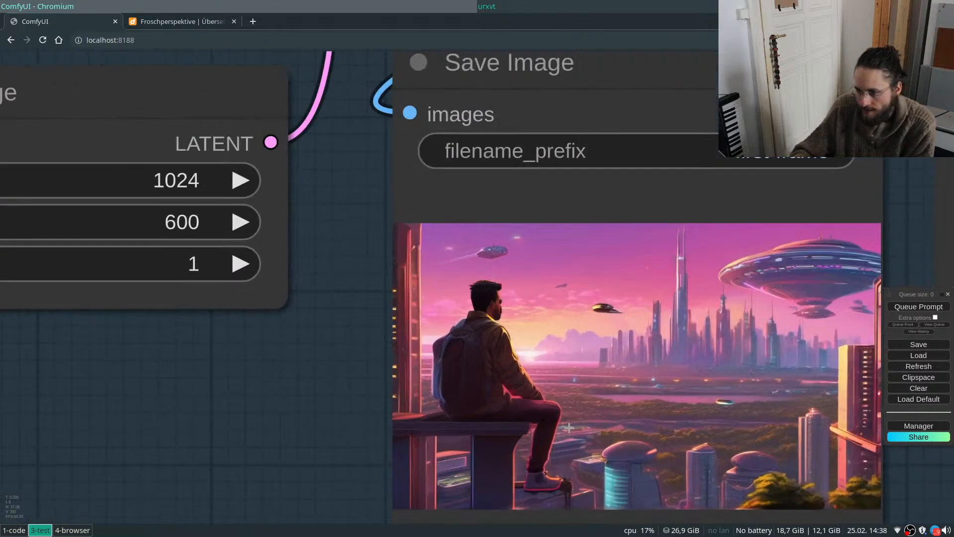
{"action": "scroll", "coordinate": [580, 352], "scroll_direction": "down", "scroll_amount": 3}
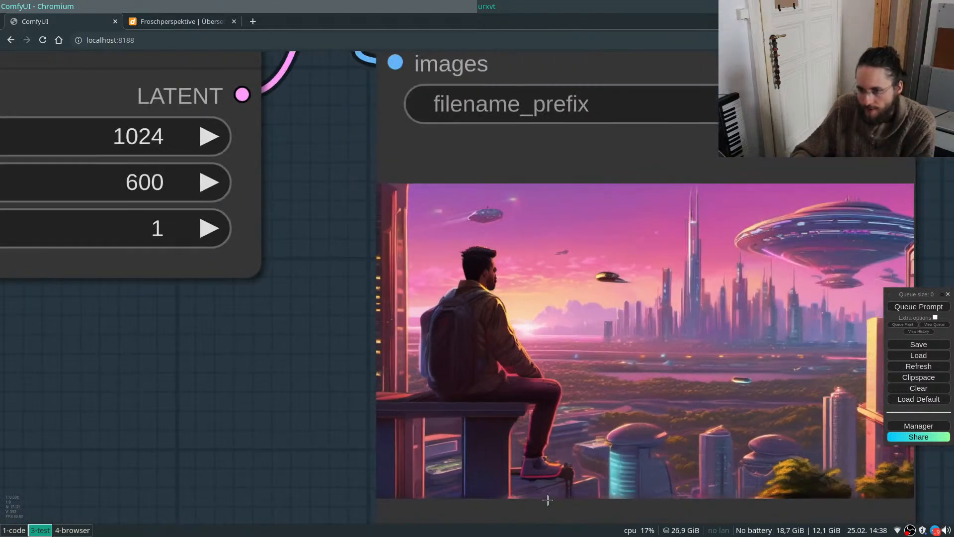
{"action": "scroll", "coordinate": [546, 241], "scroll_direction": "up", "scroll_amount": 5}
{"action": "scroll", "coordinate": [546, 502], "scroll_direction": "up", "scroll_amount": 2}
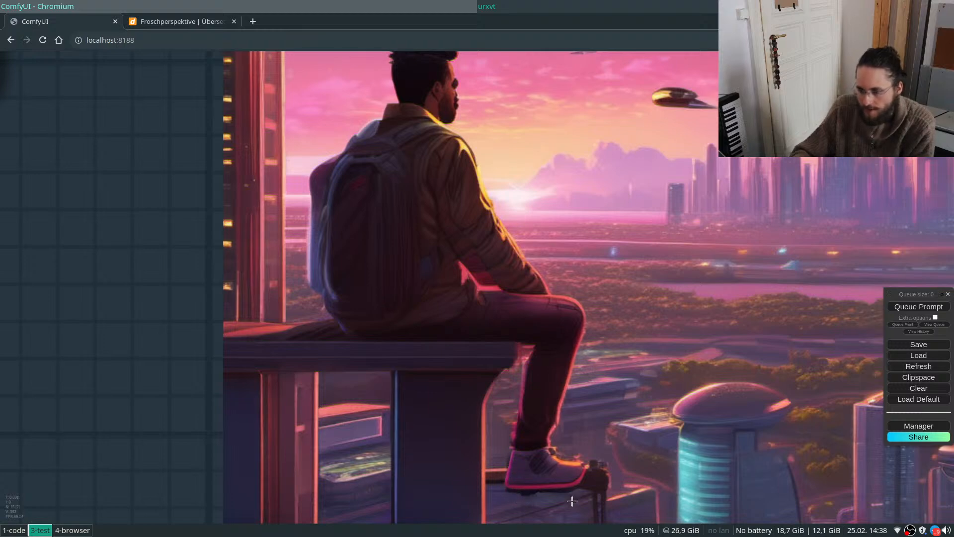
Set the KSampler to 40 steps with the dpmpp_2m_sde sampler.
{"action": "scroll", "coordinate": [574, 504], "scroll_direction": "down", "scroll_amount": 10}
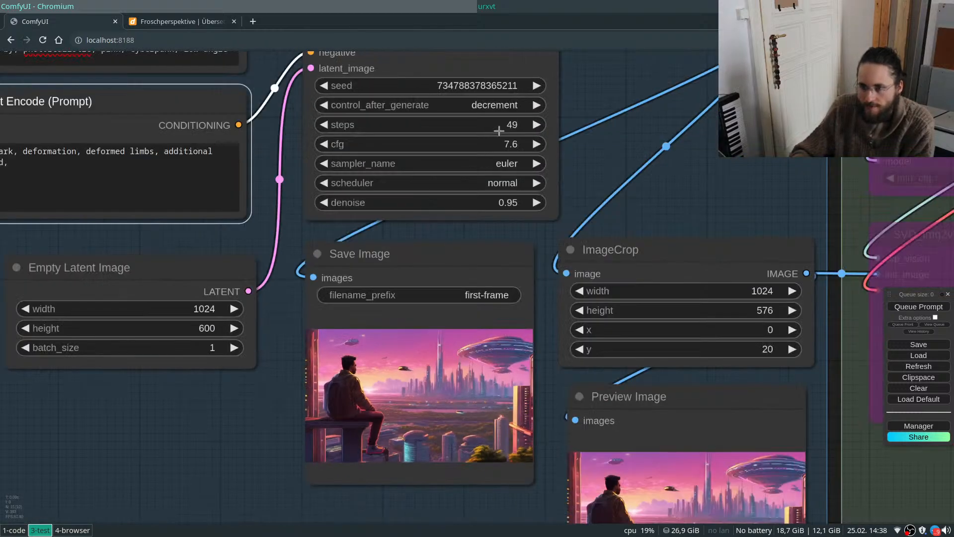
{"action": "left_click_drag", "start_coordinate": [496, 132], "coordinate": [501, 125]}
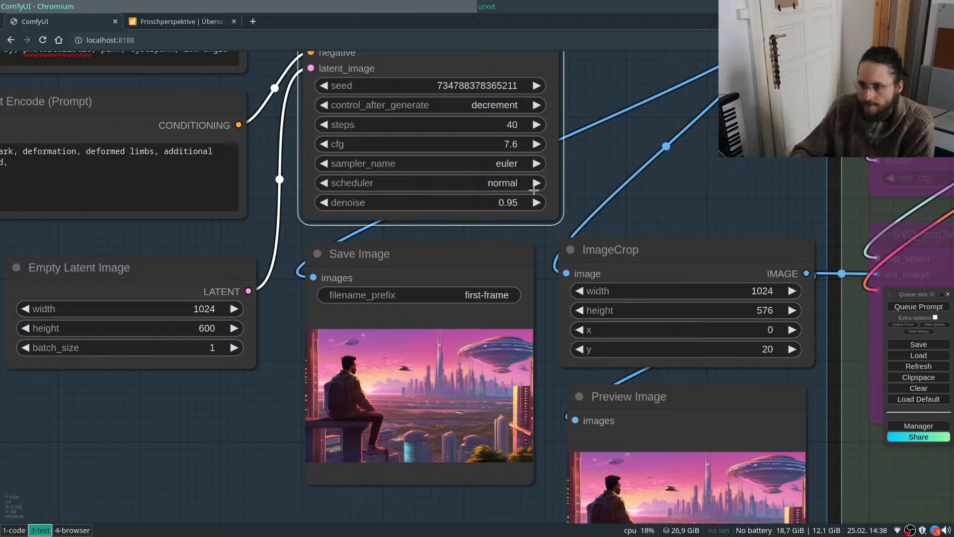
{"action": "left_click", "coordinate": [528, 171]}
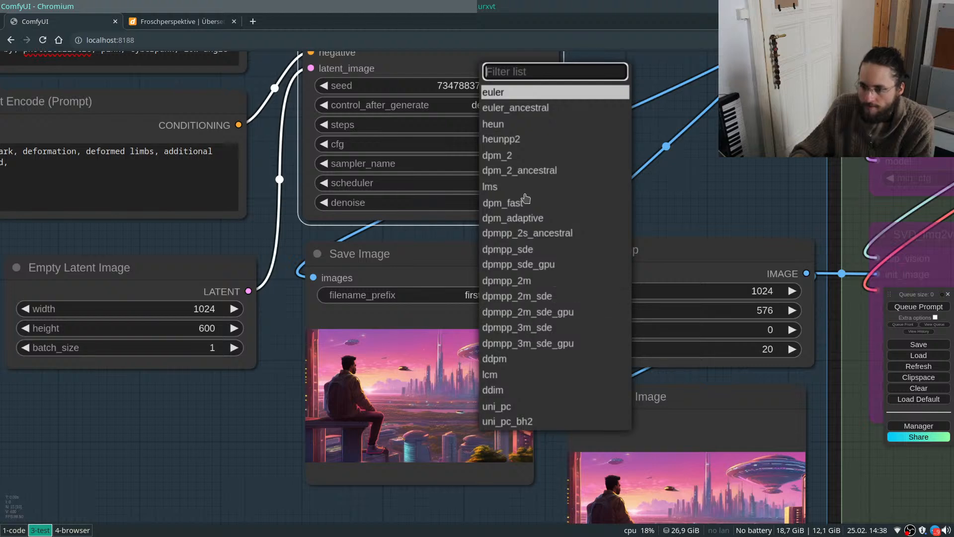
{"action": "left_click", "coordinate": [531, 281]}
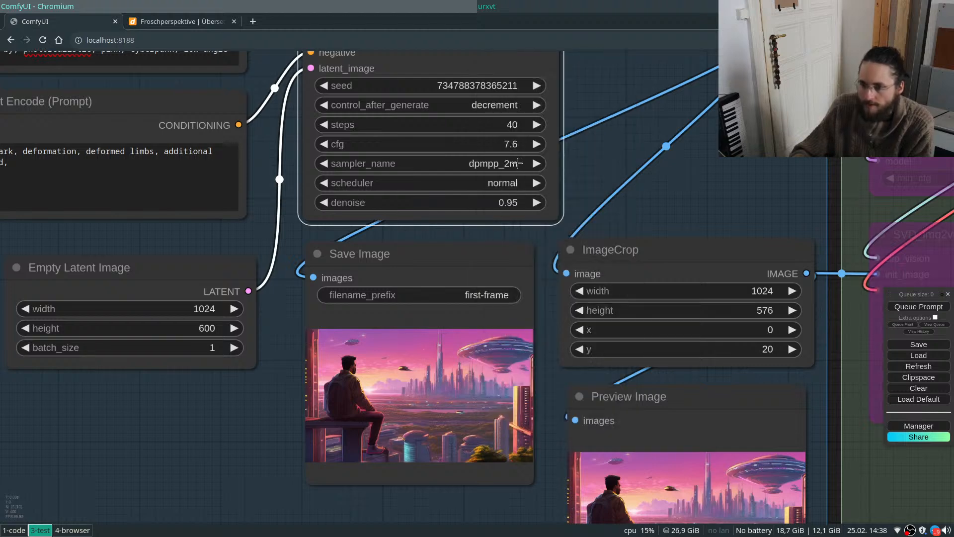
{"action": "left_click", "coordinate": [517, 164]}
{"action": "left_click", "coordinate": [530, 293]}
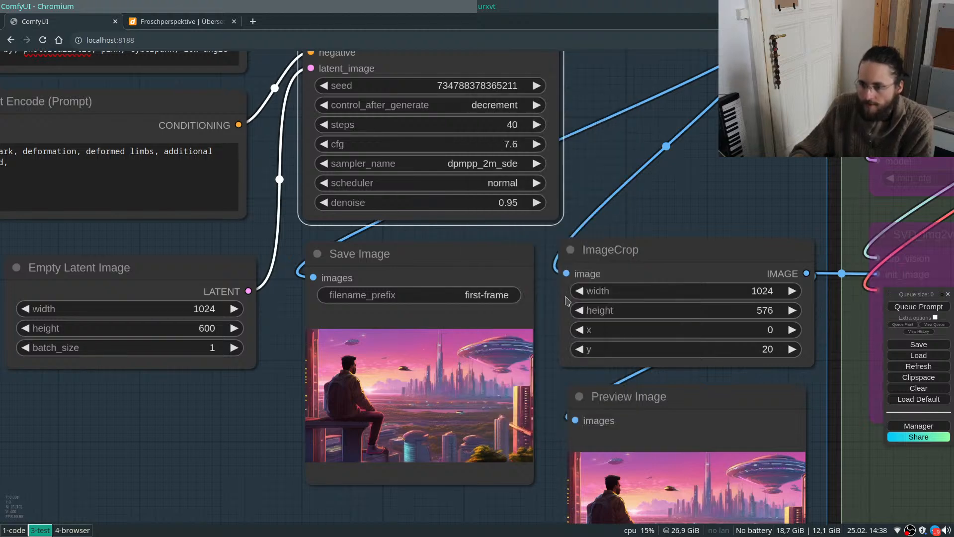
Generate an image with the dpmpp_2m_sde sampler and inspect it enlarged in the Save Image node.
{"action": "left_click", "coordinate": [908, 306]}
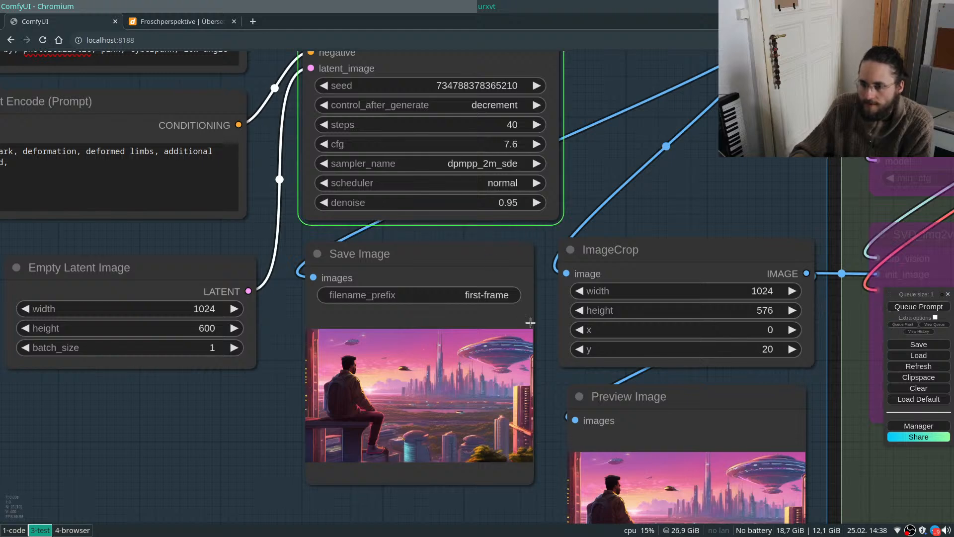
{"action": "scroll", "coordinate": [531, 319], "scroll_direction": "down", "scroll_amount": 2}
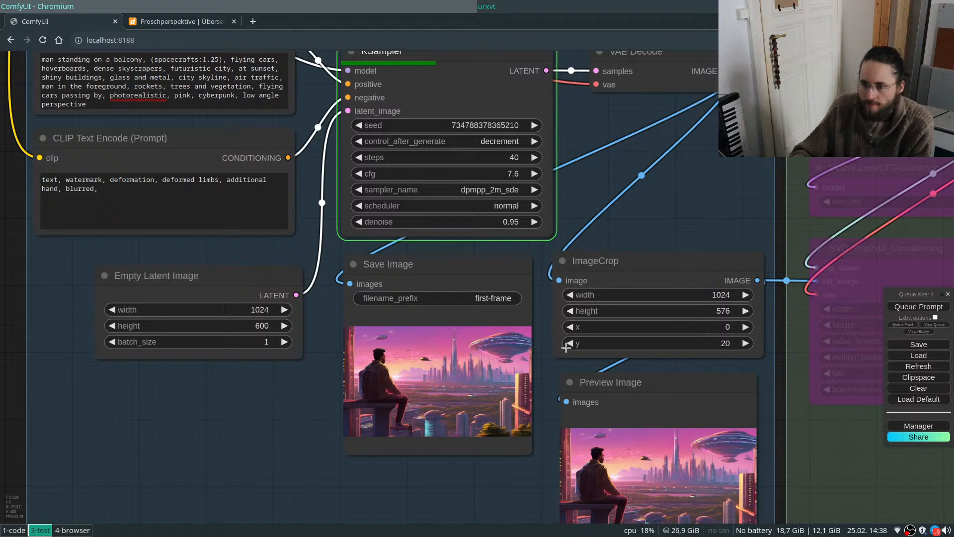
{"action": "scroll", "coordinate": [572, 364], "scroll_direction": "down", "scroll_amount": 2}
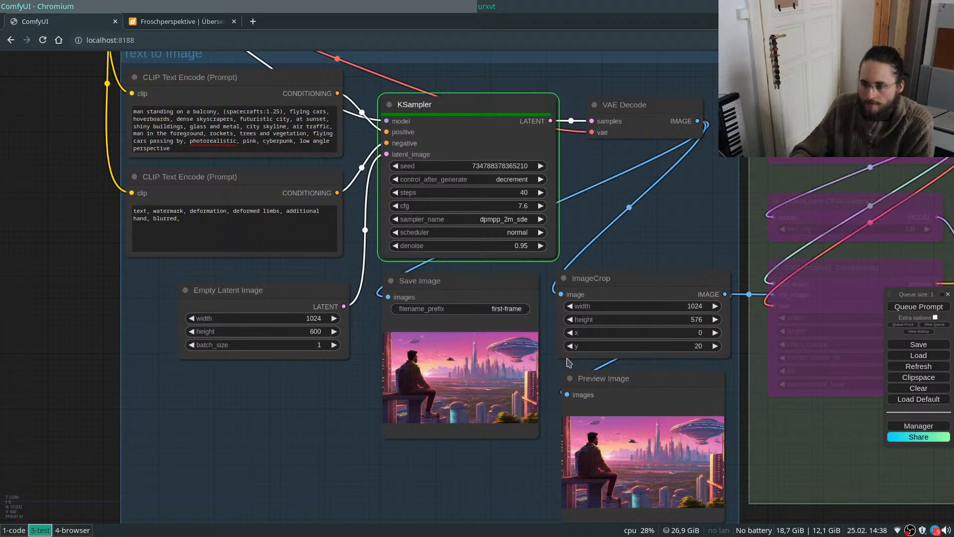
{"action": "scroll", "coordinate": [450, 390], "scroll_direction": "up", "scroll_amount": 10}
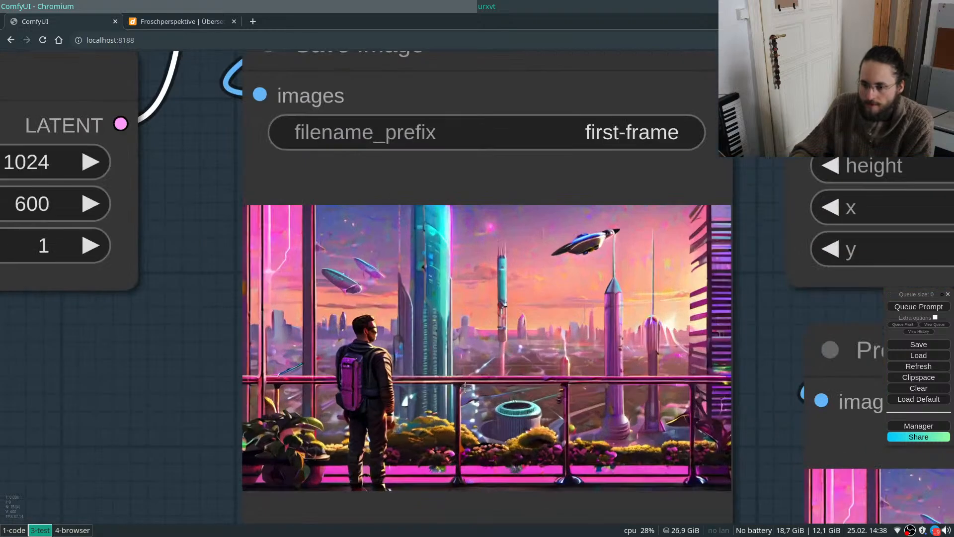
{"action": "scroll", "coordinate": [466, 387], "scroll_direction": "up", "scroll_amount": 4}
Change the KSampler's sampler to ddpm.
{"action": "scroll", "coordinate": [466, 435], "scroll_direction": "down", "scroll_amount": 12}
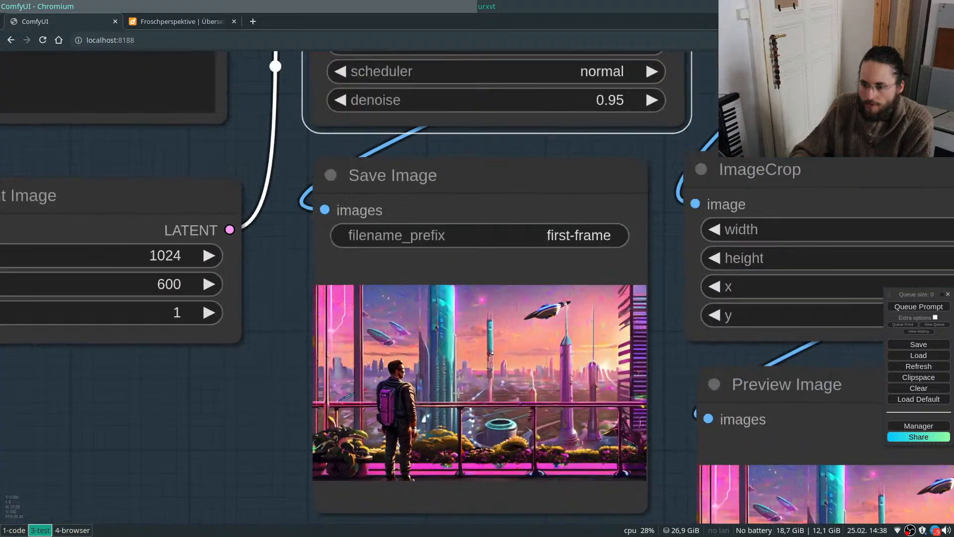
{"action": "left_click", "coordinate": [539, 210]}
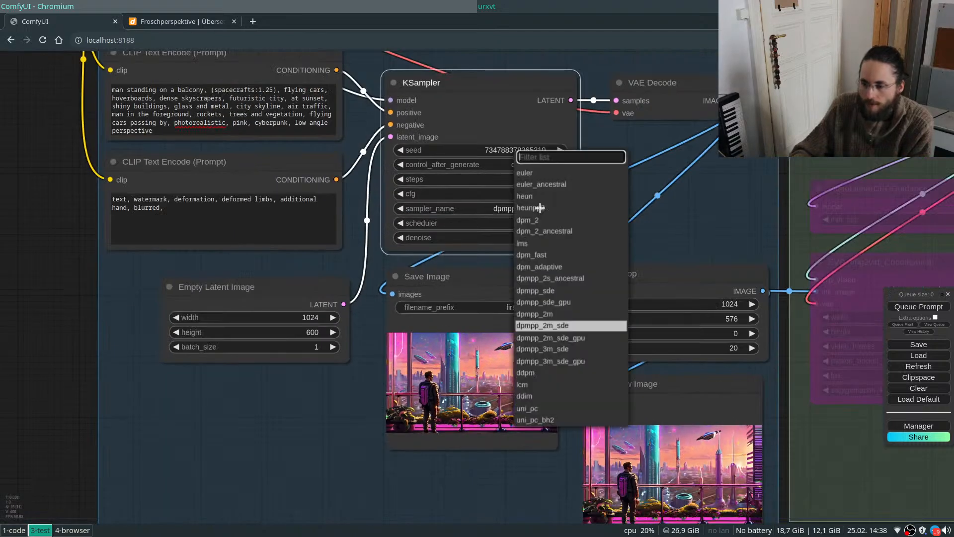
{"action": "left_click", "coordinate": [571, 373]}
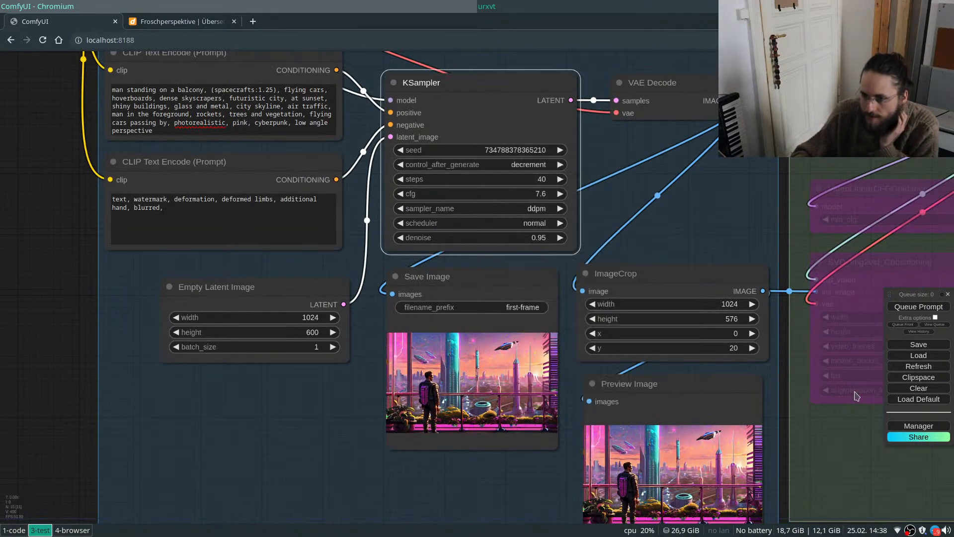
Generate an image with the ddpm sampler and inspect it enlarged in the Save Image node.
{"action": "key", "text": "ctrl+Return"}
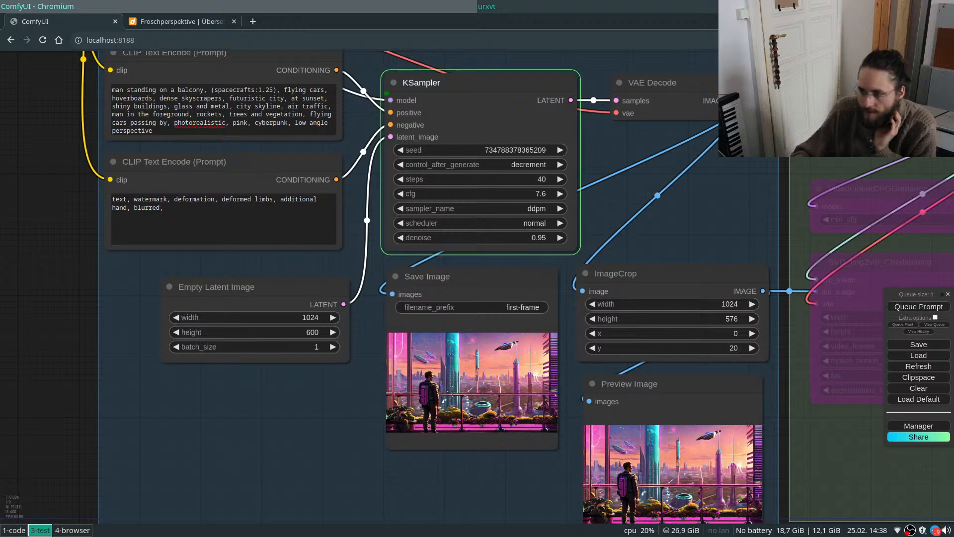
{"action": "scroll", "coordinate": [453, 386], "scroll_direction": "up", "scroll_amount": 2}
{"action": "scroll", "coordinate": [450, 382], "scroll_direction": "up", "scroll_amount": 1}
{"action": "scroll", "coordinate": [451, 382], "scroll_direction": "up", "scroll_amount": 3}
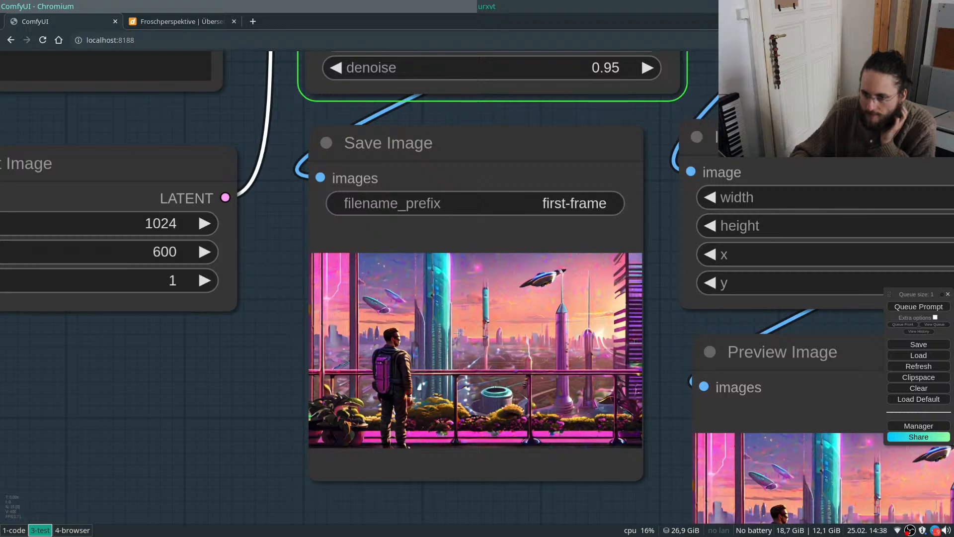
{"action": "scroll", "coordinate": [447, 339], "scroll_direction": "up", "scroll_amount": 2}
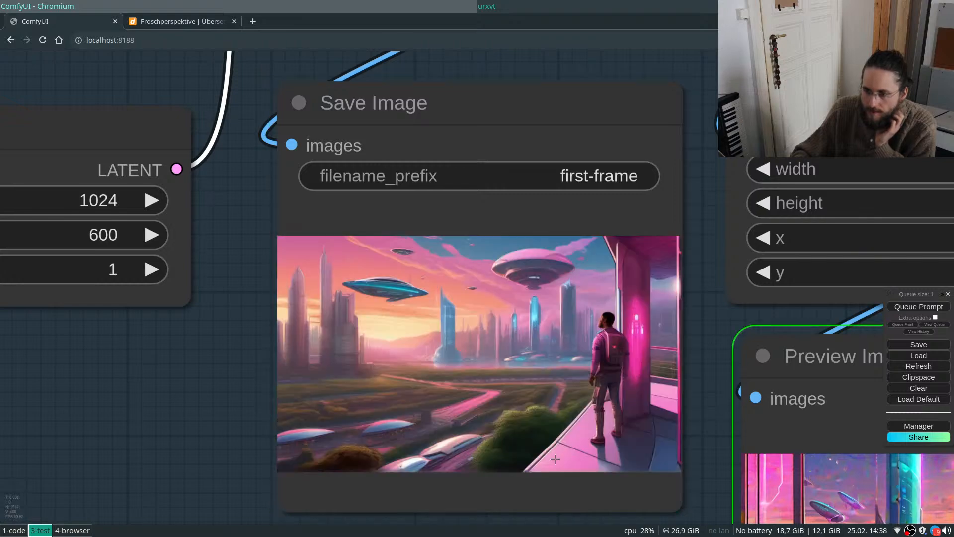
Change the KSampler's sampler to heunpp2.
{"action": "scroll", "coordinate": [509, 426], "scroll_direction": "down", "scroll_amount": 7}
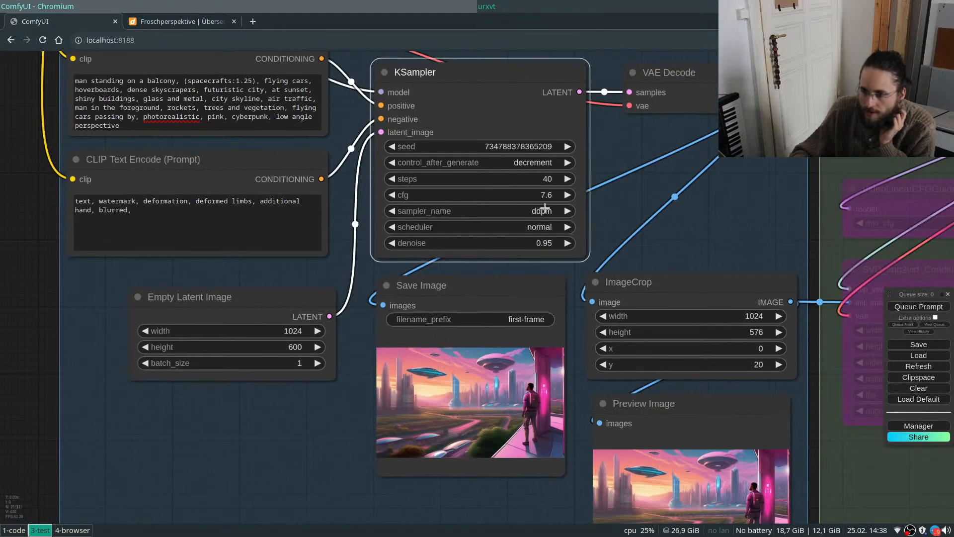
{"action": "left_click", "coordinate": [544, 208]}
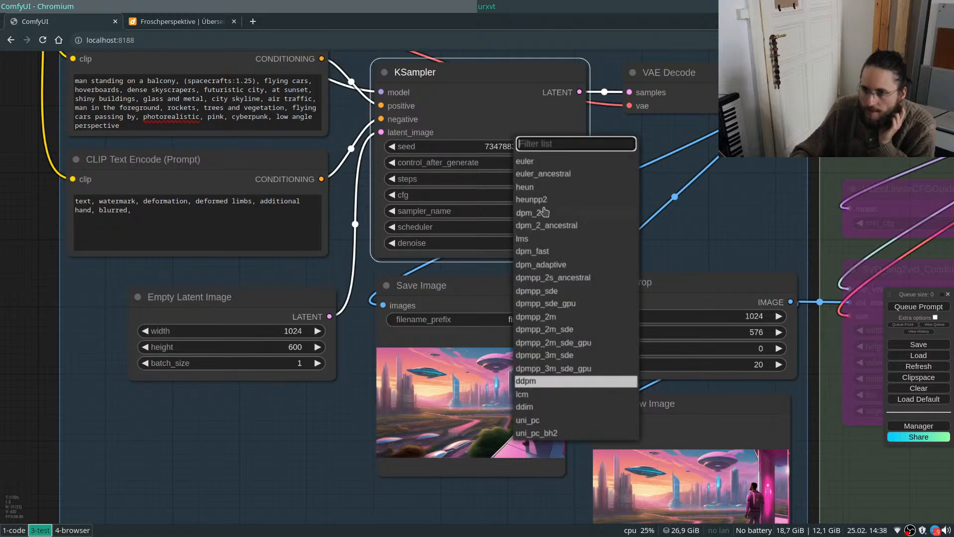
{"action": "left_click", "coordinate": [553, 189]}
{"action": "left_click", "coordinate": [545, 229]}
{"action": "left_click", "coordinate": [545, 211]}
{"action": "left_click", "coordinate": [489, 207]}
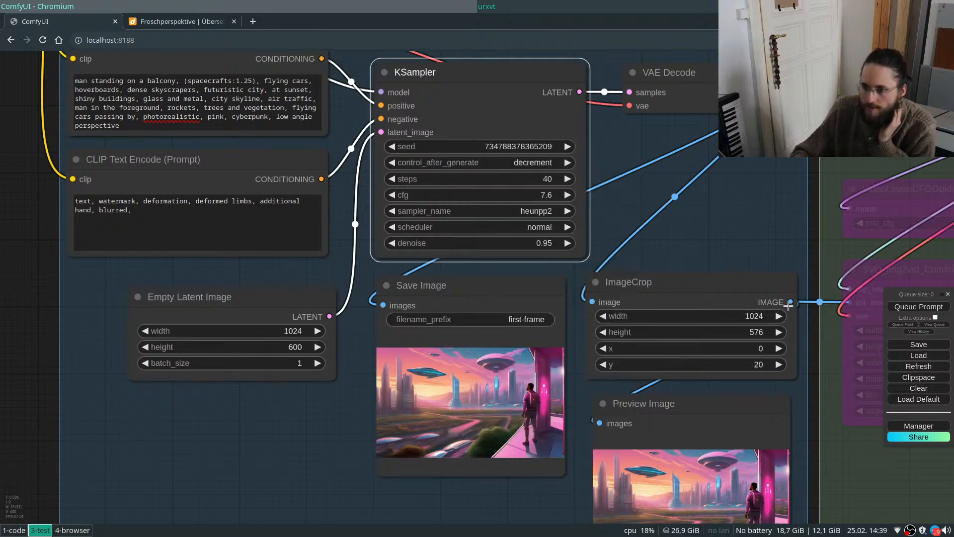
Queue an image generation with the KSampler set to the heunpp2 sampler.
{"action": "left_click", "coordinate": [895, 307]}
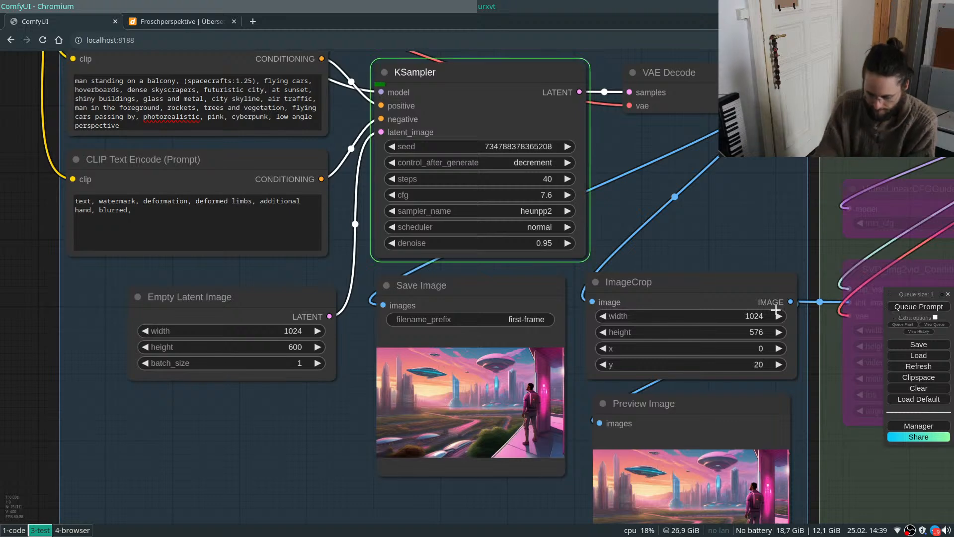
Search the web for "heunpp" in a new browser tab and postpone the request for the precise location.
{"action": "key", "text": "ctrl+t"}
{"action": "type", "text": "heun"}
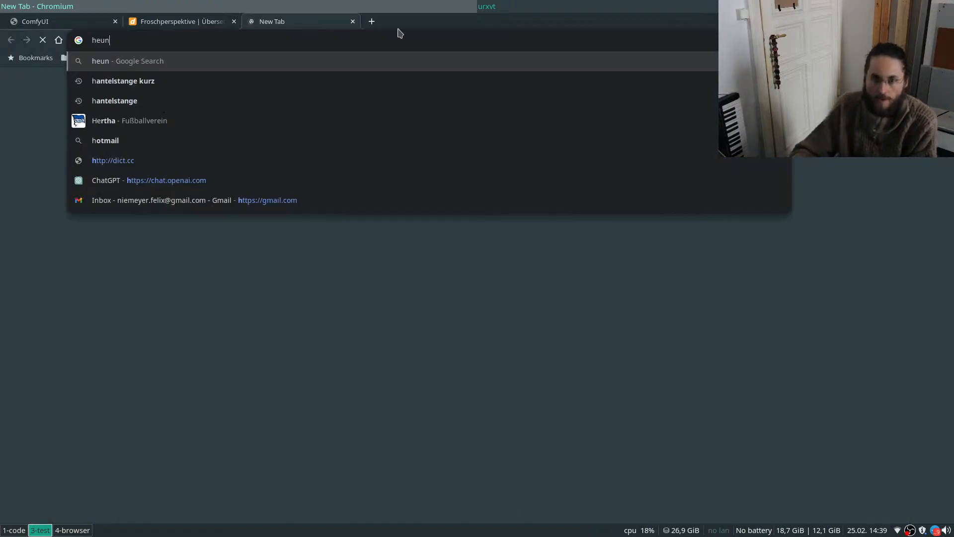
{"action": "type", "text": "pp"}
{"action": "key", "text": "Return"}
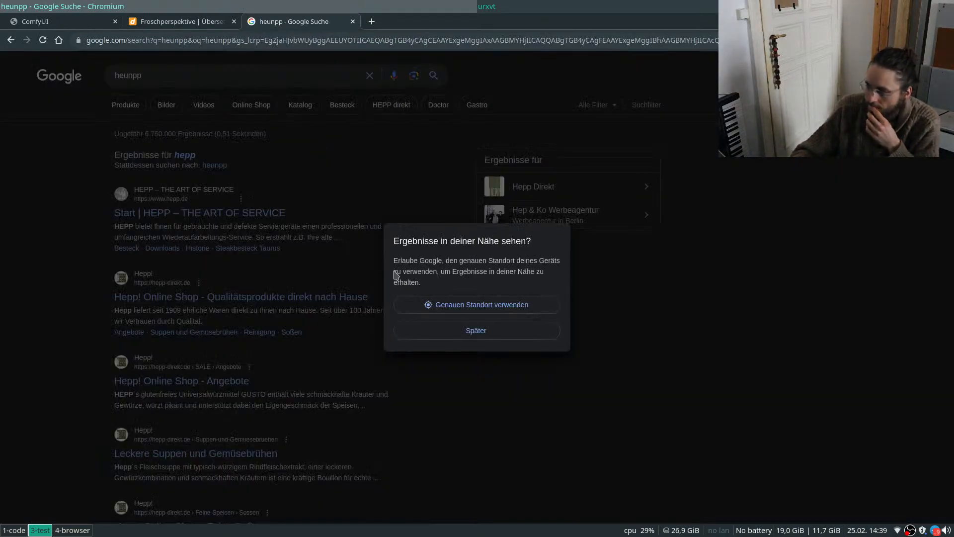
{"action": "left_click", "coordinate": [465, 329]}
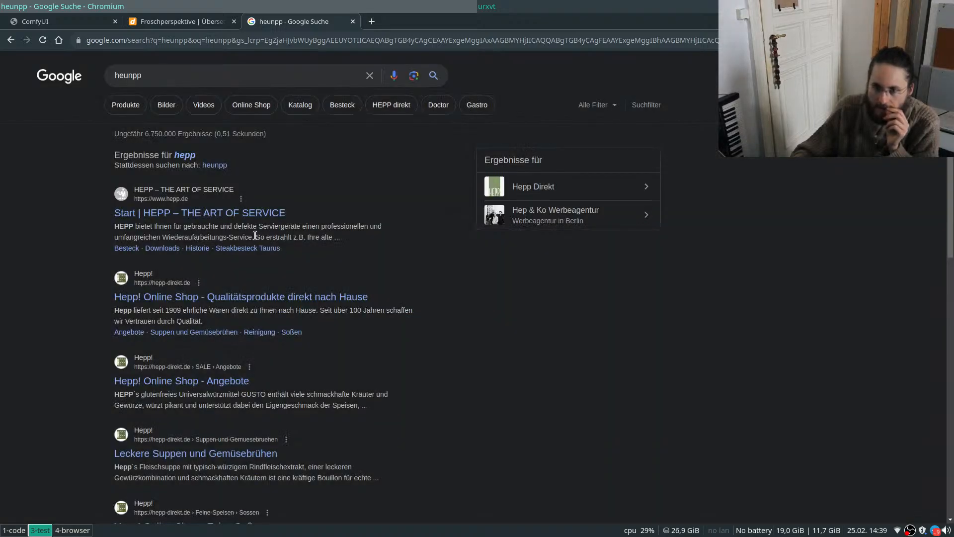
Refine the web search to "heunpp sampler" and open the guide "Stable Diffusion Samplers: A Comprehensive Guide".
{"action": "left_click", "coordinate": [204, 77]}
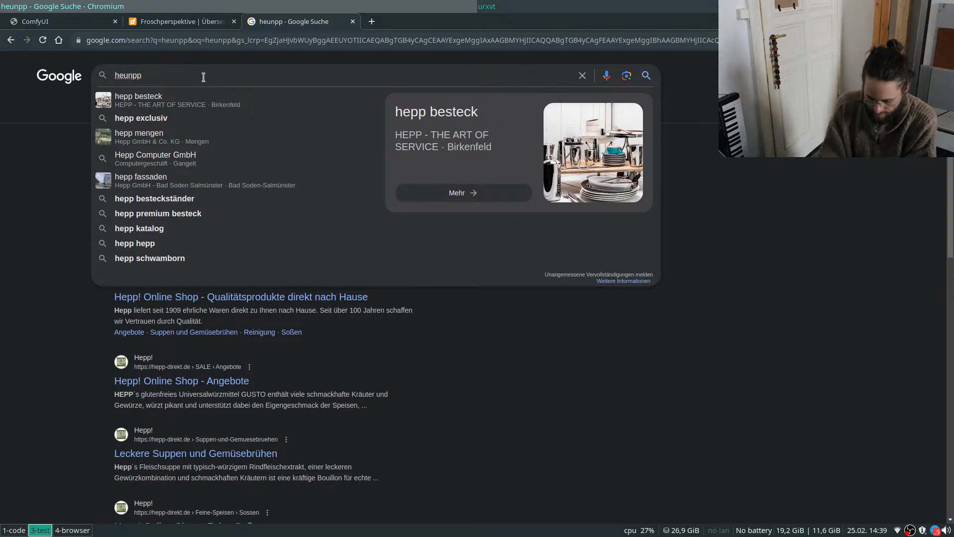
{"action": "type", "text": "sampler"}
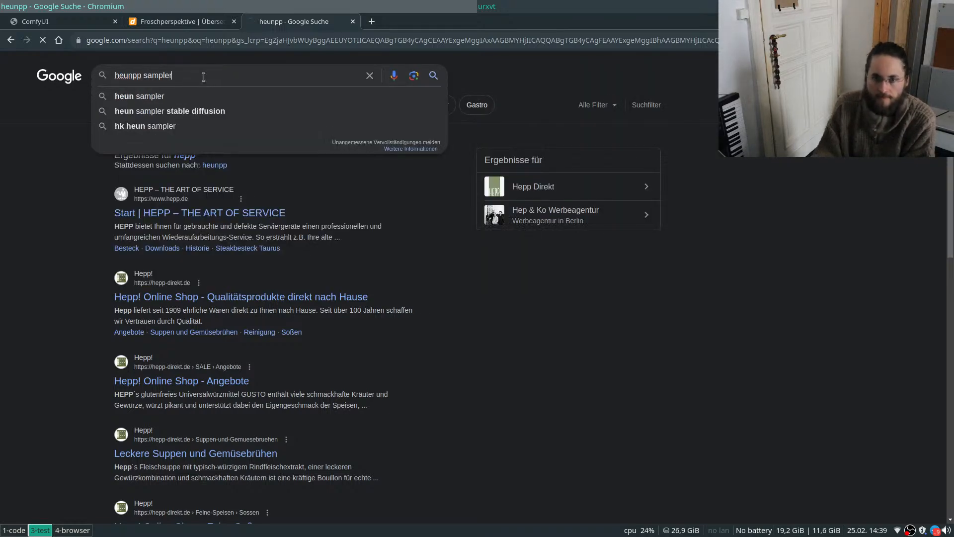
{"action": "key", "text": "Return"}
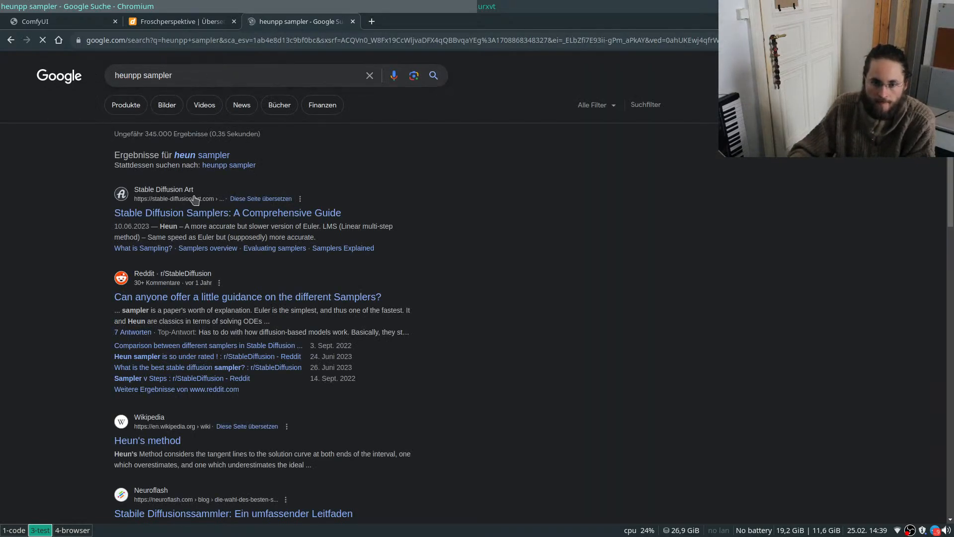
{"action": "left_click", "coordinate": [195, 212]}
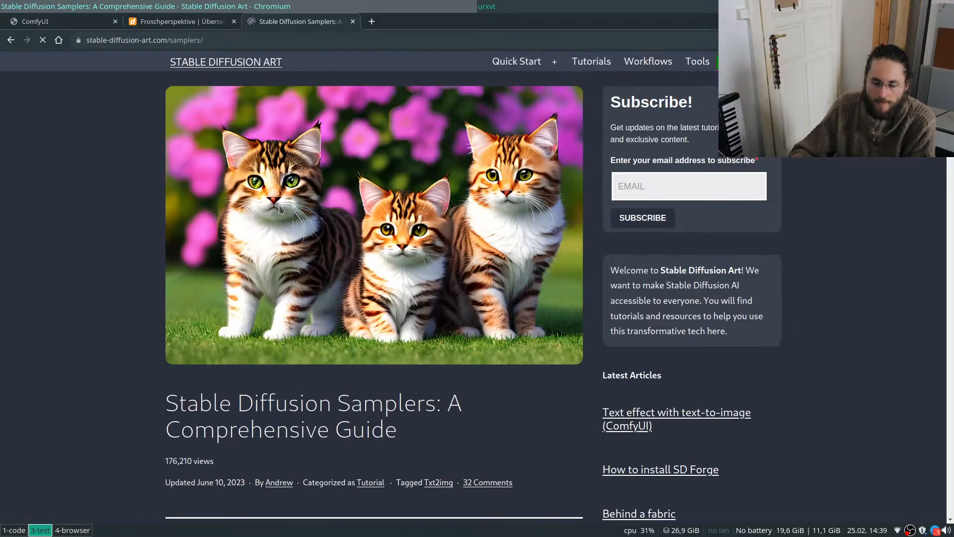
Read the guide's introduction and "What is Sampling?" section, and open the linked article "How does Stable Diffusion work?" in a background tab.
{"action": "scroll", "coordinate": [411, 318], "scroll_direction": "down", "scroll_amount": 3}
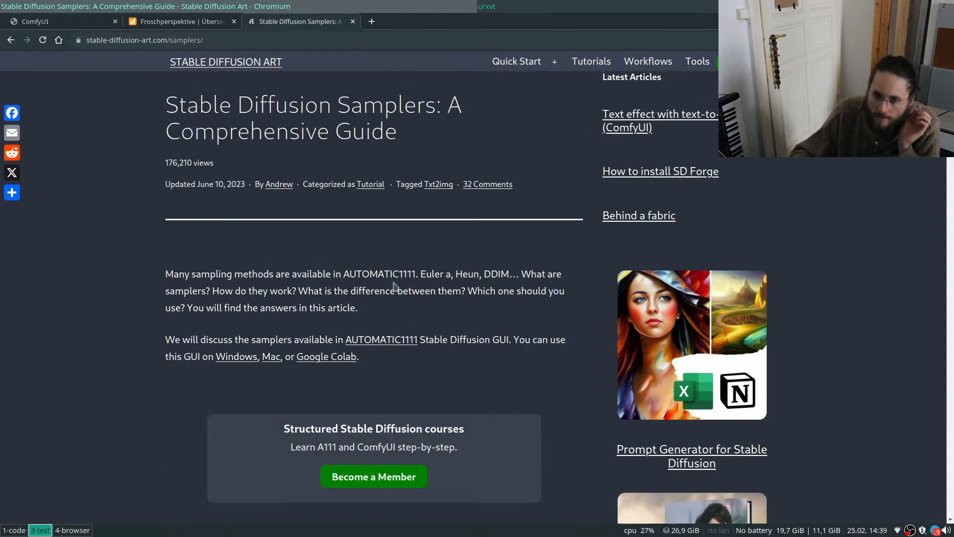
{"action": "scroll", "coordinate": [392, 291], "scroll_direction": "down", "scroll_amount": 10}
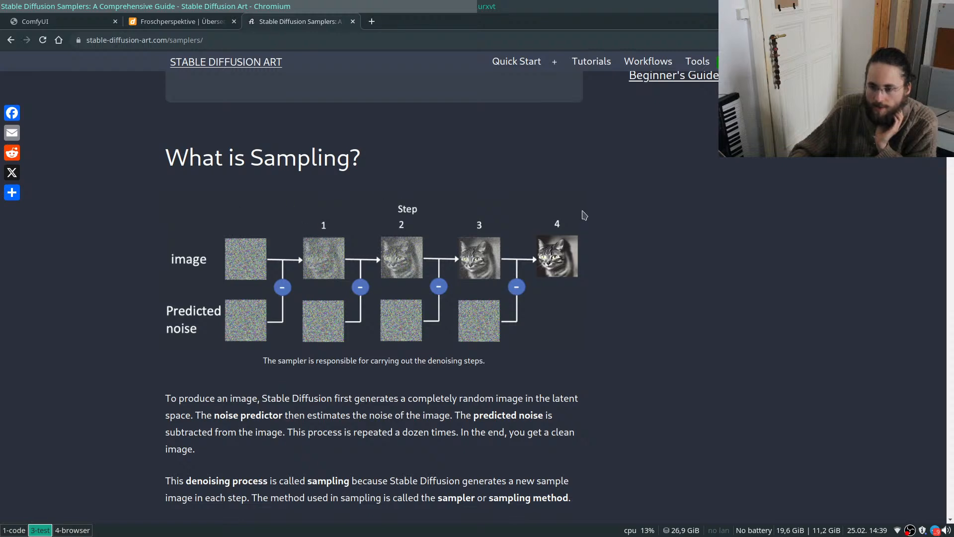
{"action": "scroll", "coordinate": [547, 273], "scroll_direction": "down", "scroll_amount": 3}
{"action": "scroll", "coordinate": [596, 262], "scroll_direction": "down", "scroll_amount": 1}
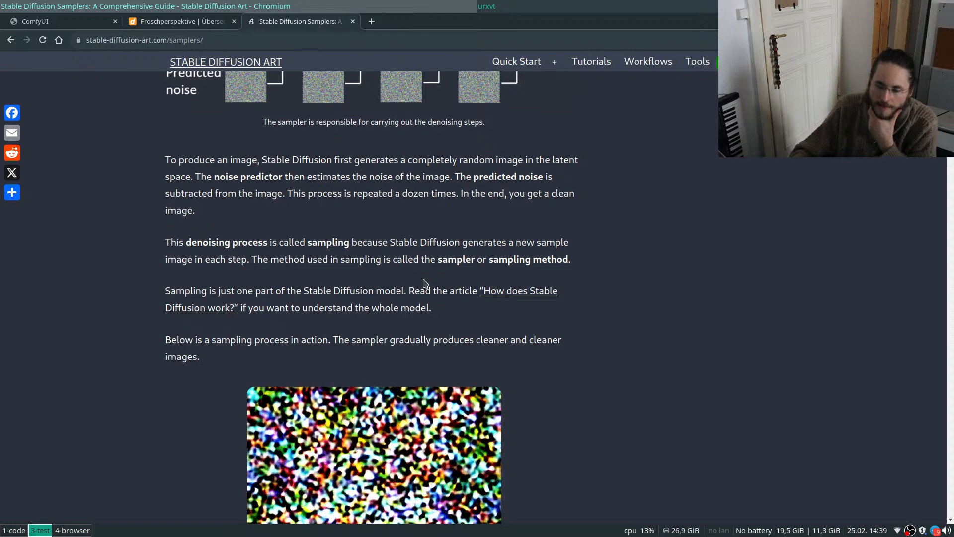
{"action": "scroll", "coordinate": [425, 284], "scroll_direction": "down", "scroll_amount": 2}
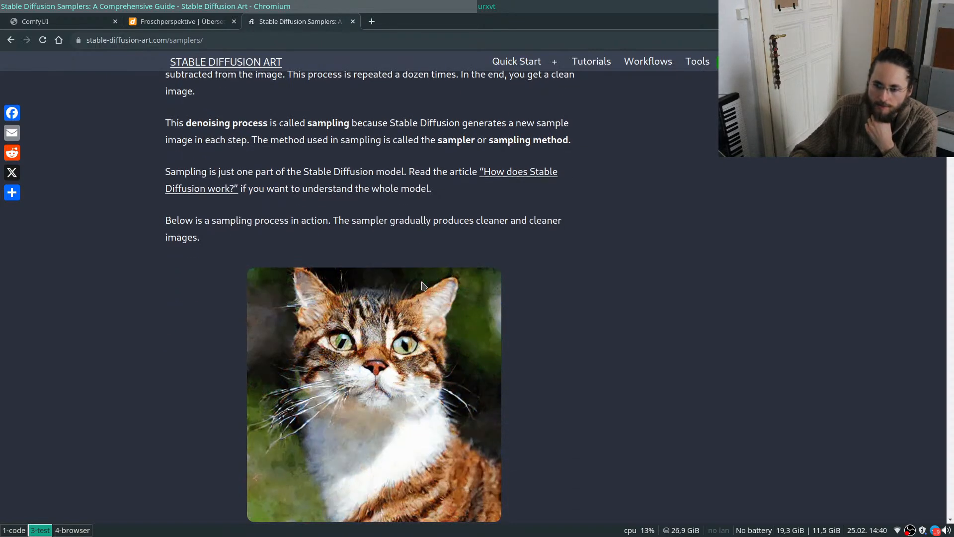
{"action": "scroll", "coordinate": [422, 283], "scroll_direction": "up", "scroll_amount": 1}
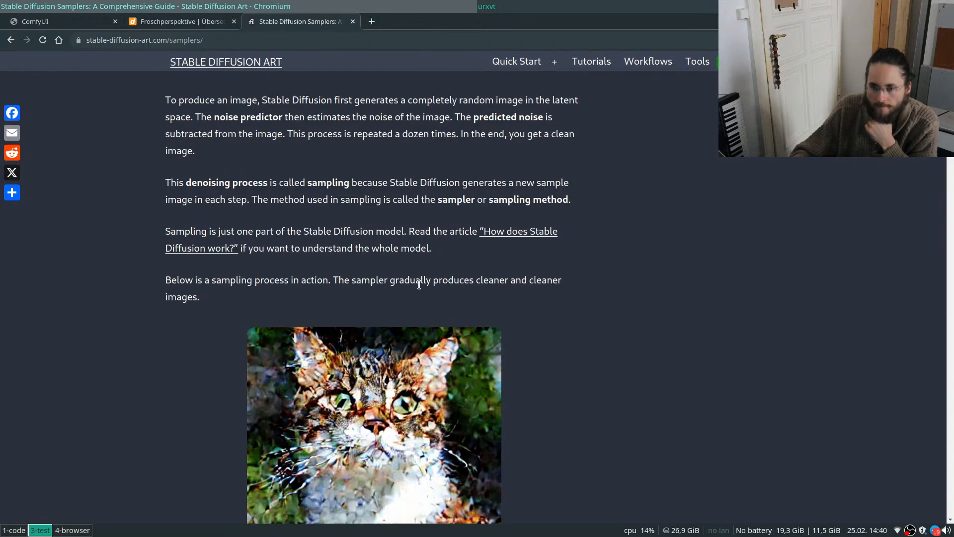
{"action": "scroll", "coordinate": [419, 283], "scroll_direction": "down", "scroll_amount": 1}
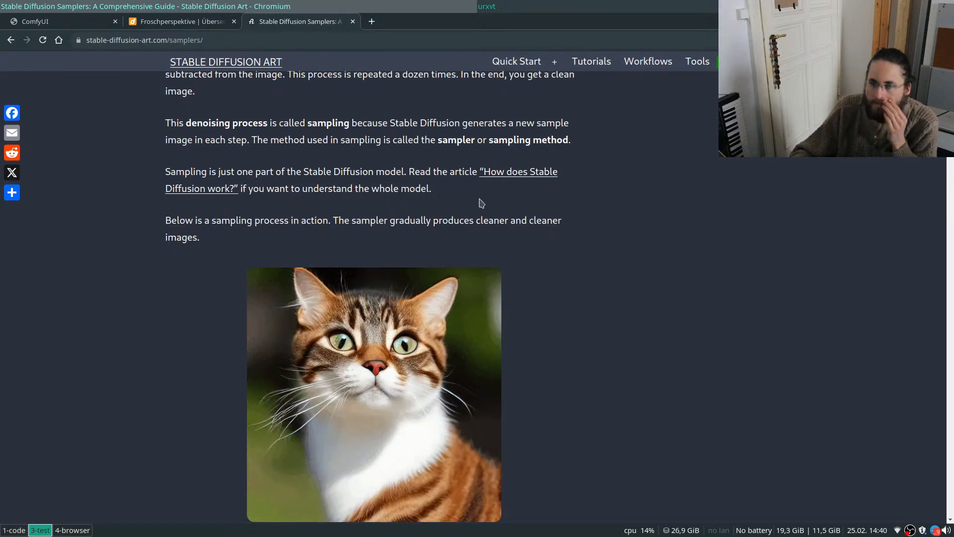
{"action": "middle_click", "coordinate": [525, 177]}
Examine the guide's "Noise schedule" section, comparing the charts for 15 and 30 sampling steps.
{"action": "scroll", "coordinate": [475, 209], "scroll_direction": "down", "scroll_amount": 3}
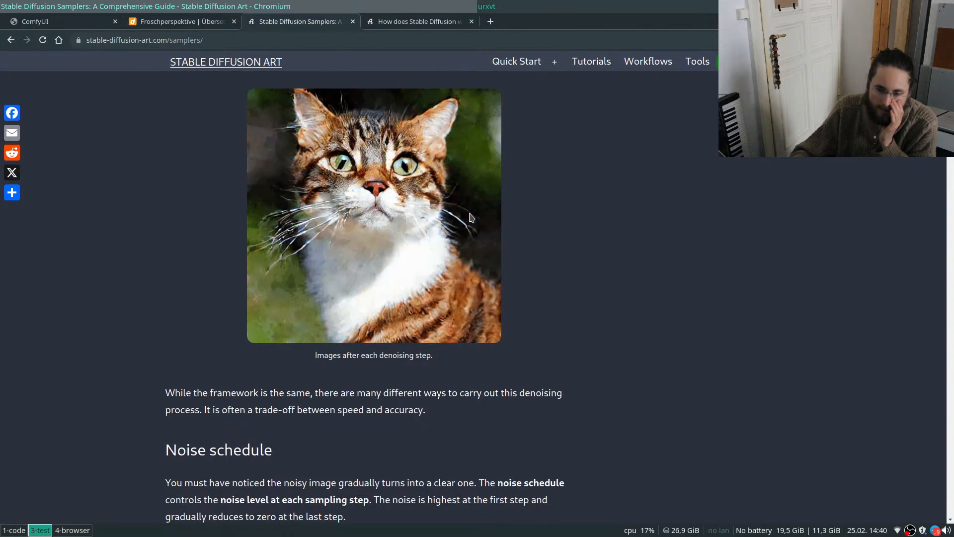
{"action": "scroll", "coordinate": [467, 218], "scroll_direction": "down", "scroll_amount": 5}
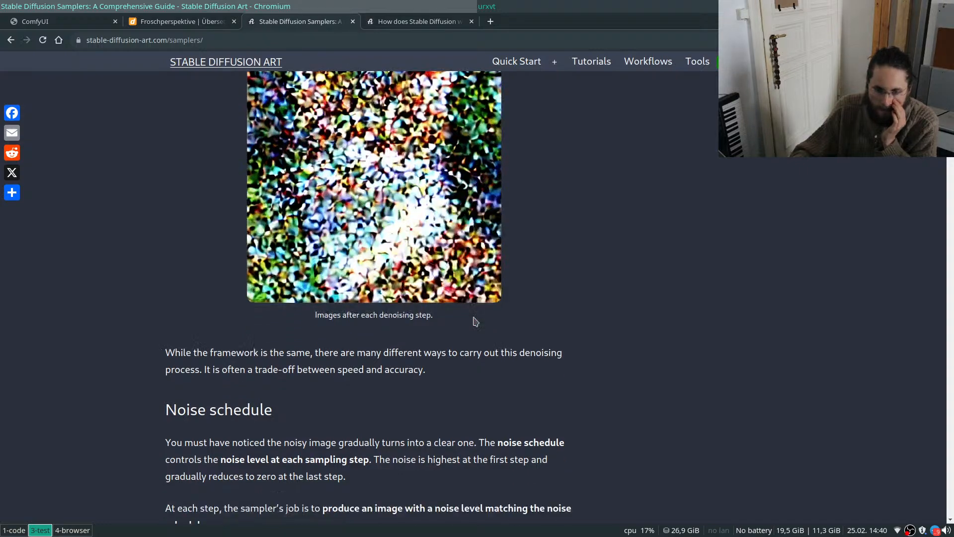
{"action": "scroll", "coordinate": [474, 314], "scroll_direction": "down", "scroll_amount": 2}
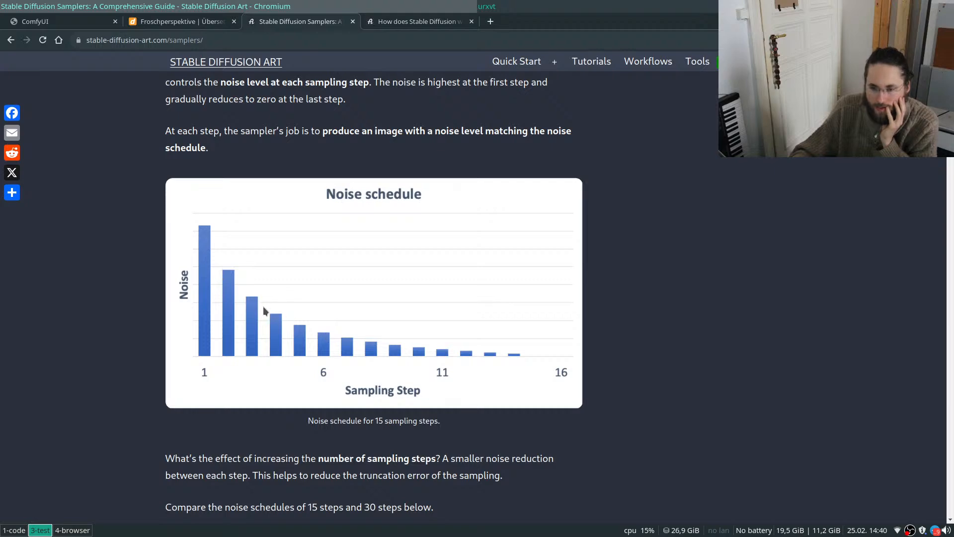
{"action": "scroll", "coordinate": [528, 355], "scroll_direction": "down", "scroll_amount": 3}
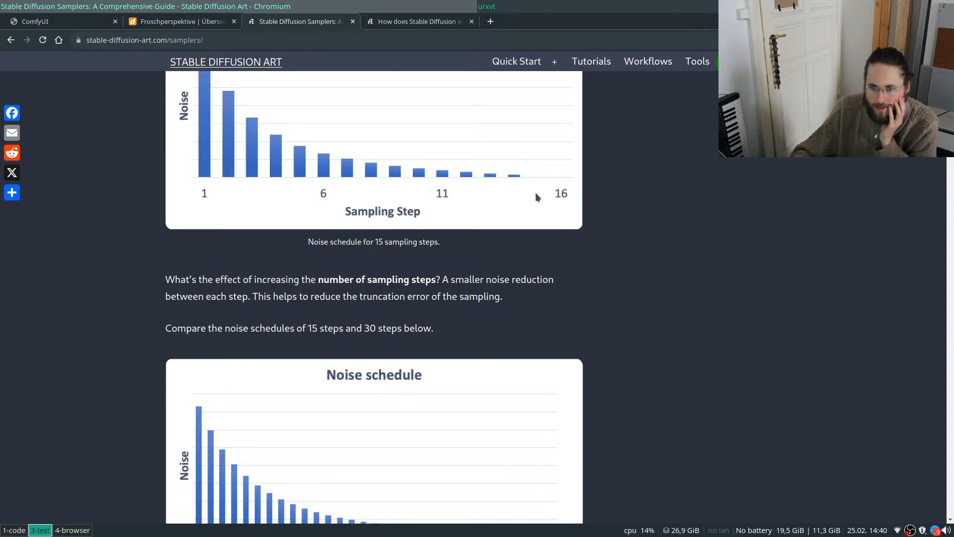
{"action": "scroll", "coordinate": [523, 200], "scroll_direction": "down", "scroll_amount": 2}
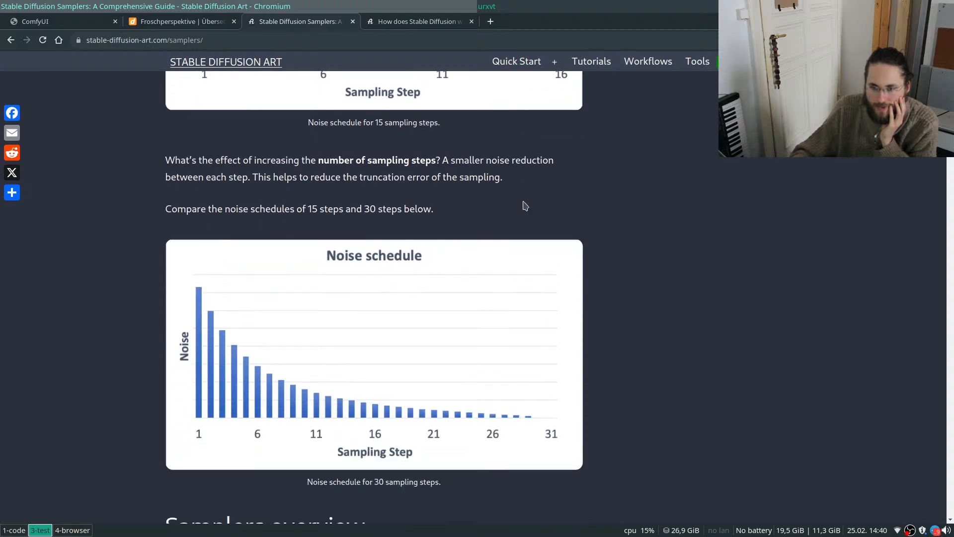
Read the guide's "Samplers overview" and "Old-School ODE solvers" sections for the description of Heun.
{"action": "scroll", "coordinate": [522, 204], "scroll_direction": "down", "scroll_amount": 4}
{"action": "scroll", "coordinate": [520, 204], "scroll_direction": "down", "scroll_amount": 2}
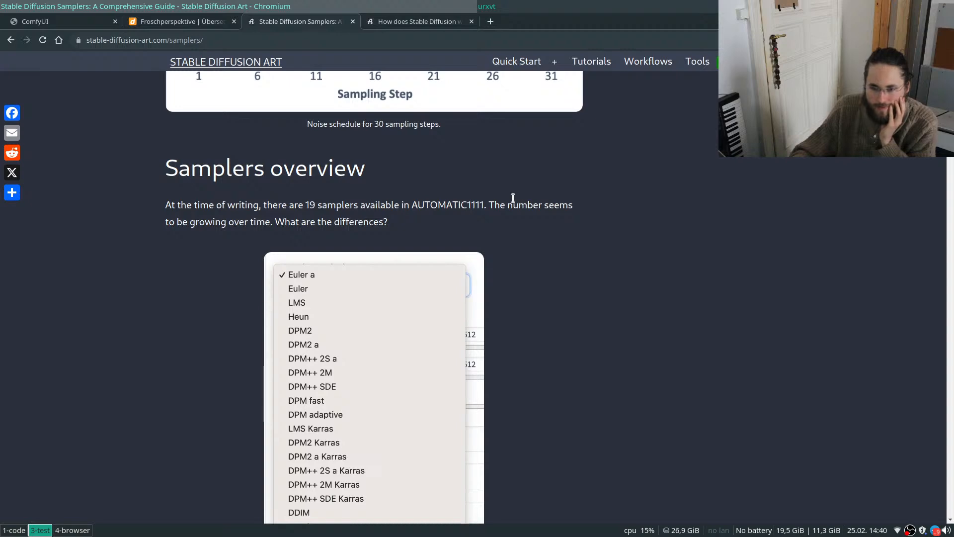
{"action": "scroll", "coordinate": [513, 199], "scroll_direction": "down", "scroll_amount": 4}
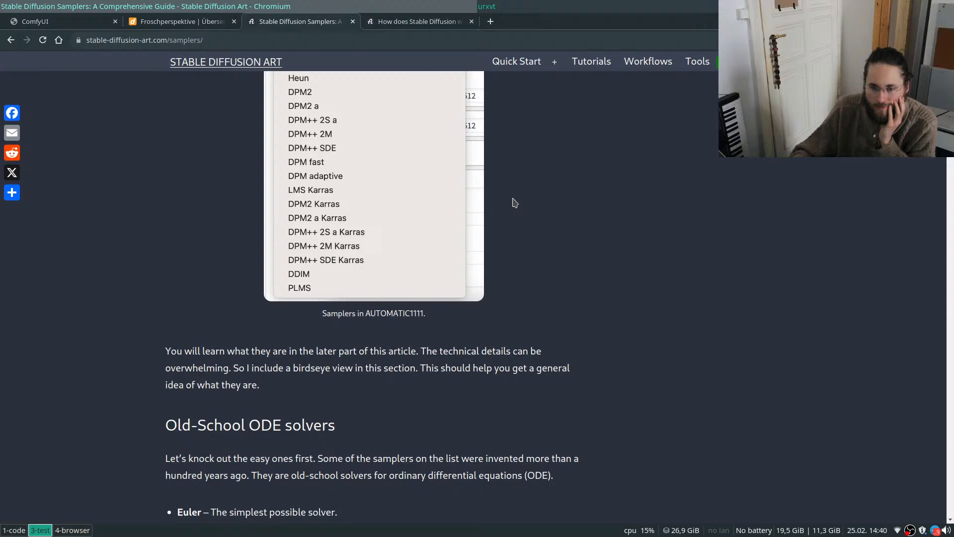
{"action": "scroll", "coordinate": [514, 203], "scroll_direction": "down", "scroll_amount": 4}
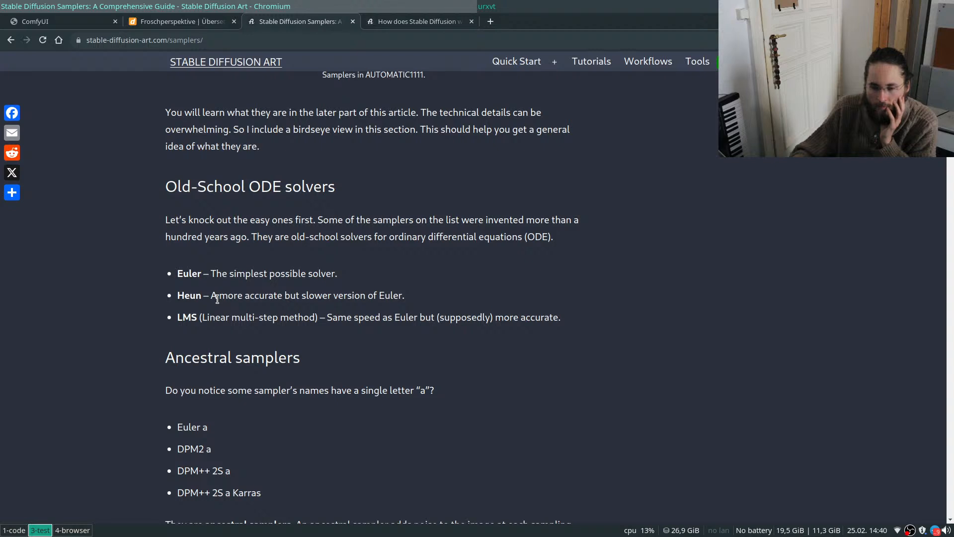
{"action": "scroll", "coordinate": [217, 298], "scroll_direction": "down", "scroll_amount": 3}
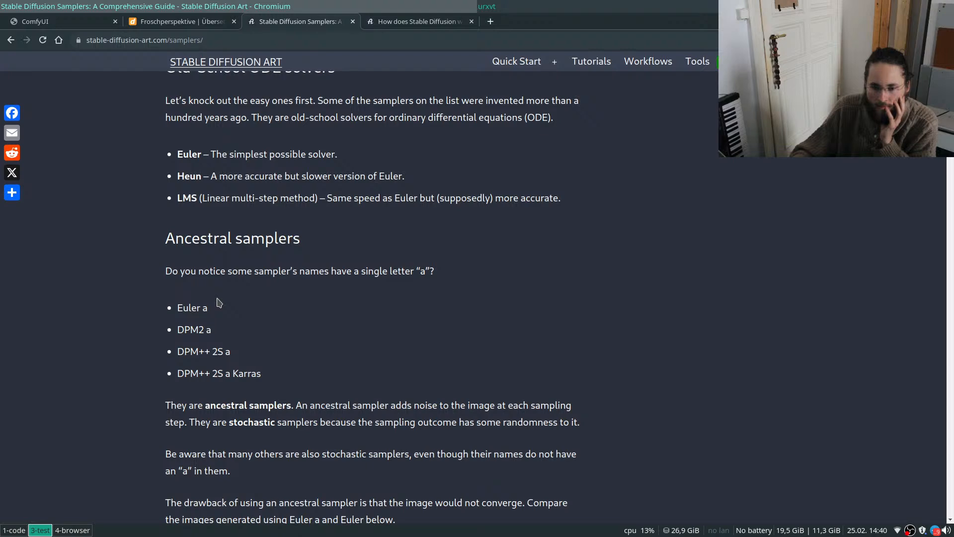
Read the "Ancestral samplers" section and compare the example images for Euler a and Euler.
{"action": "scroll", "coordinate": [219, 302], "scroll_direction": "down", "scroll_amount": 4}
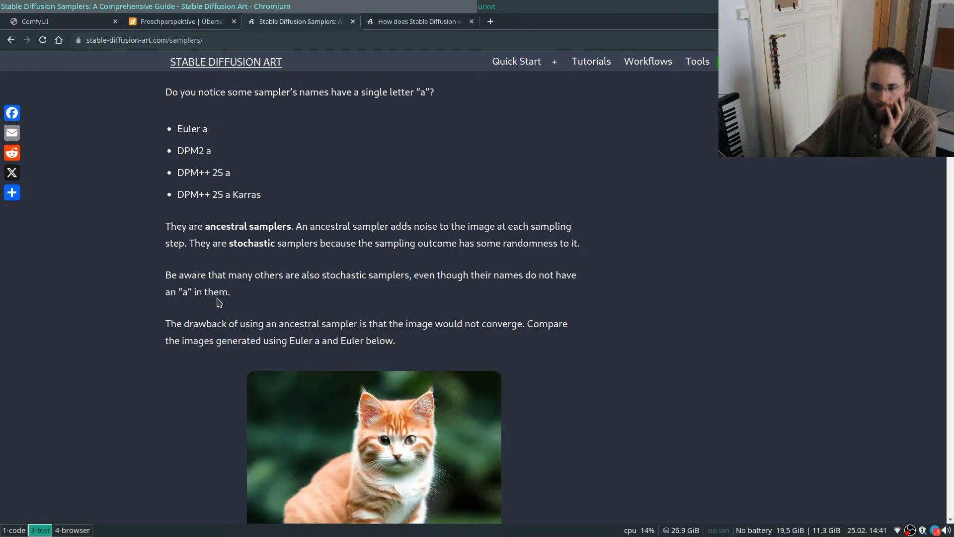
{"action": "scroll", "coordinate": [219, 302], "scroll_direction": "down", "scroll_amount": 3}
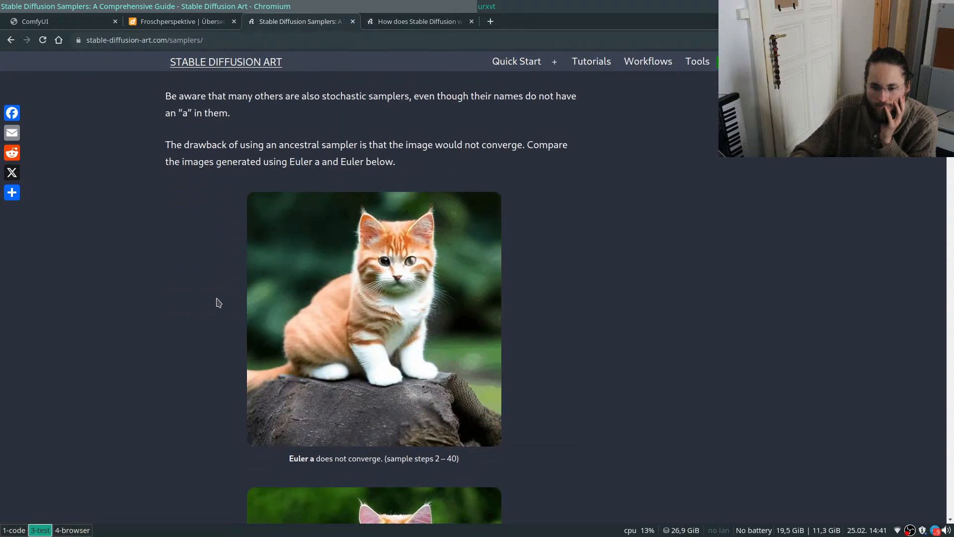
{"action": "scroll", "coordinate": [219, 302], "scroll_direction": "down", "scroll_amount": 2}
{"action": "scroll", "coordinate": [219, 302], "scroll_direction": "down", "scroll_amount": 3}
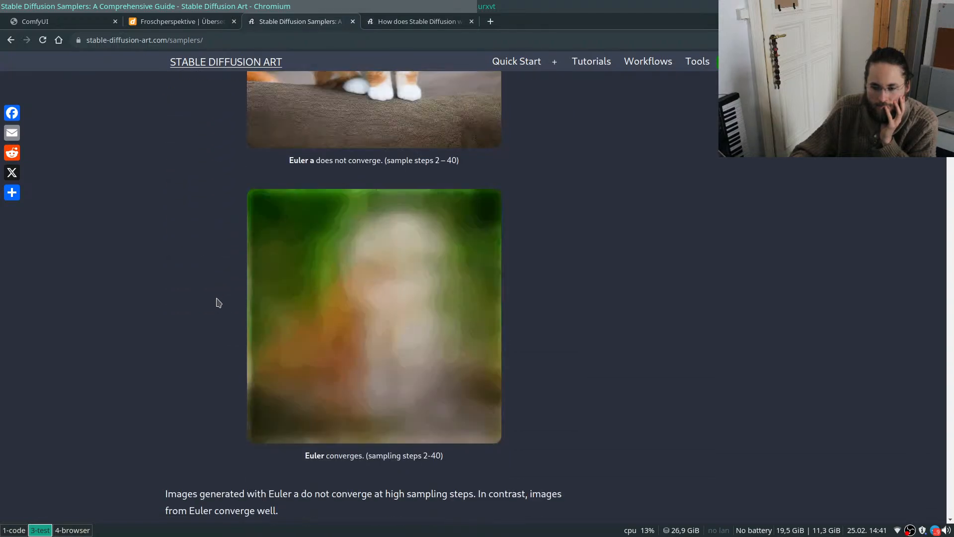
{"action": "scroll", "coordinate": [218, 302], "scroll_direction": "up", "scroll_amount": 2}
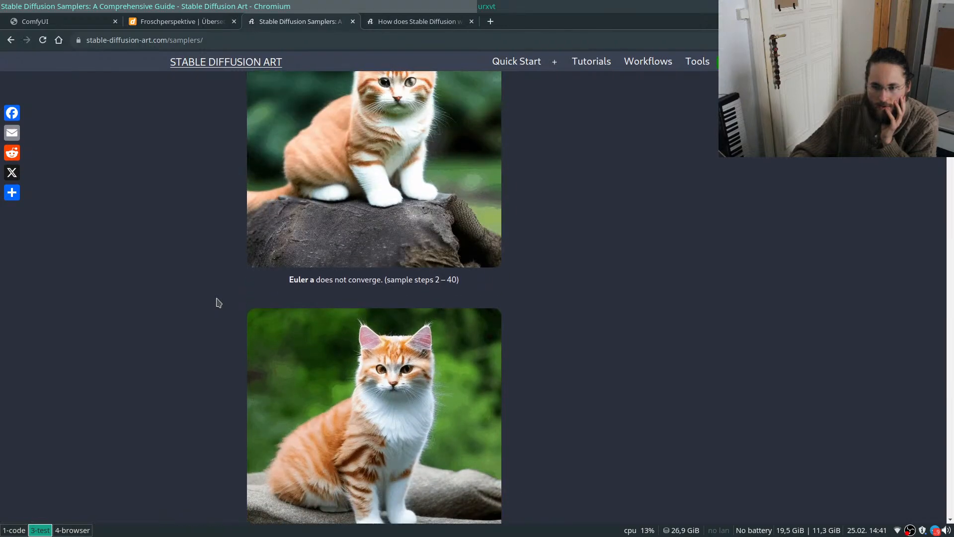
{"action": "scroll", "coordinate": [216, 302], "scroll_direction": "up", "scroll_amount": 2}
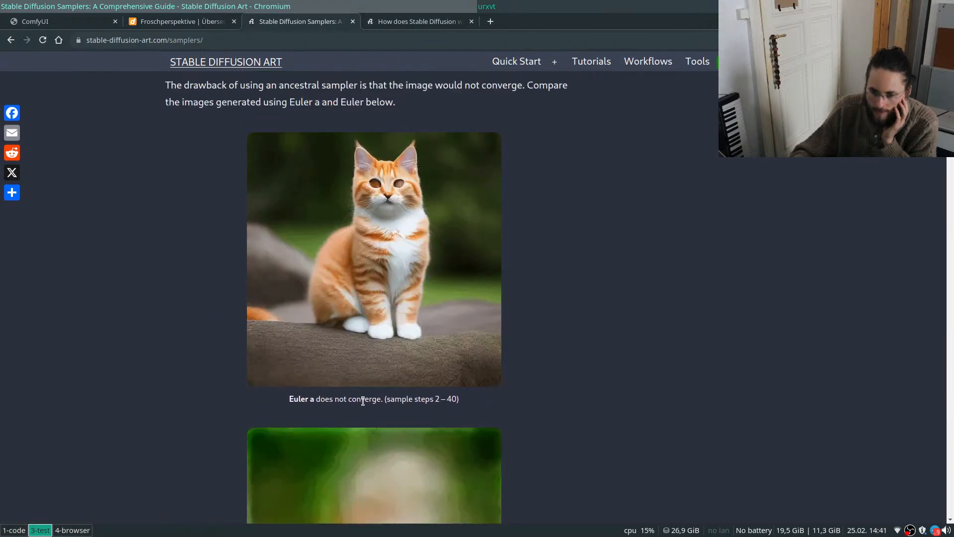
{"action": "scroll", "coordinate": [359, 332], "scroll_direction": "up", "scroll_amount": 1}
{"action": "scroll", "coordinate": [311, 313], "scroll_direction": "up", "scroll_amount": 3}
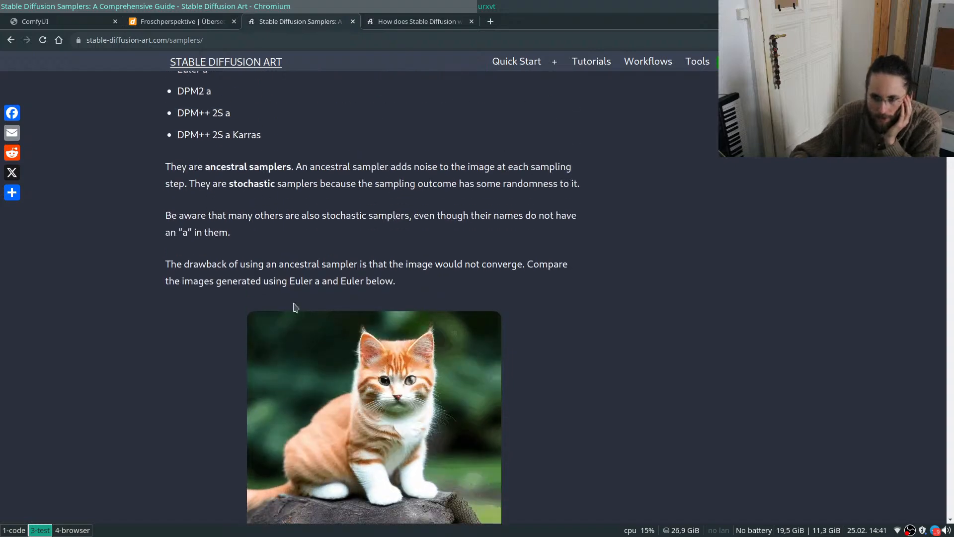
{"action": "scroll", "coordinate": [268, 291], "scroll_direction": "down", "scroll_amount": 1}
{"action": "scroll", "coordinate": [272, 289], "scroll_direction": "down", "scroll_amount": 4}
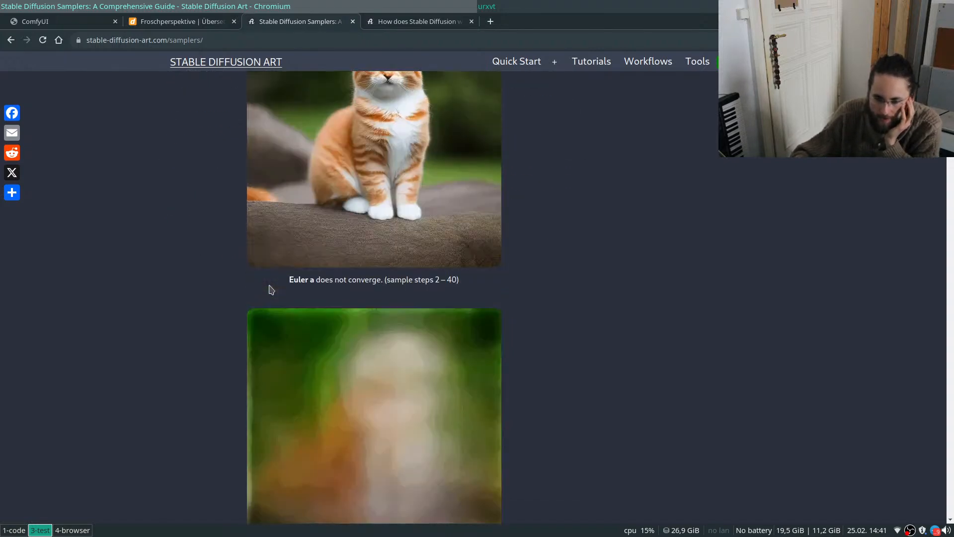
{"action": "scroll", "coordinate": [271, 291], "scroll_direction": "down", "scroll_amount": 2}
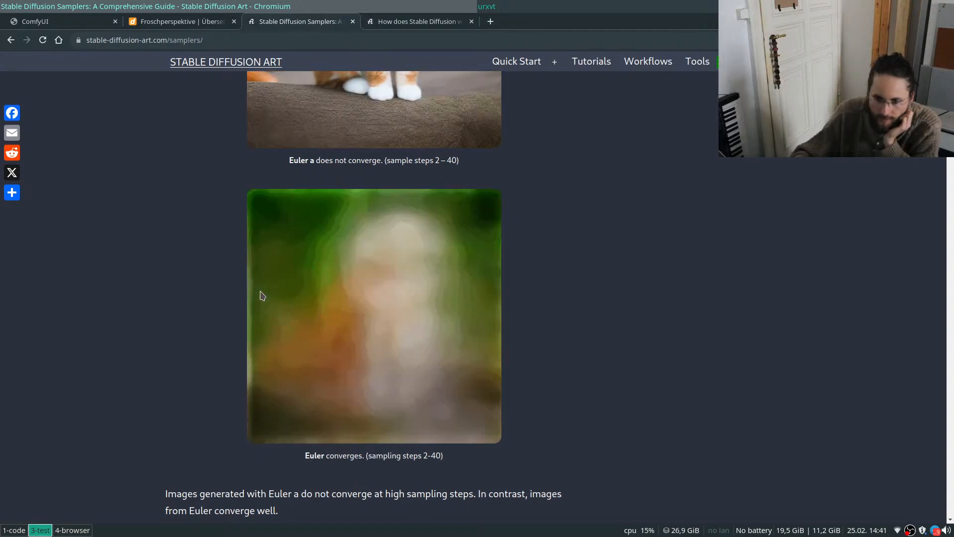
Examine the remaining overview sections on the Karras noise schedule, DDIM and PLMS, DPM and DPM++, UniPC and k-diffusion.
{"action": "scroll", "coordinate": [261, 293], "scroll_direction": "down", "scroll_amount": 3}
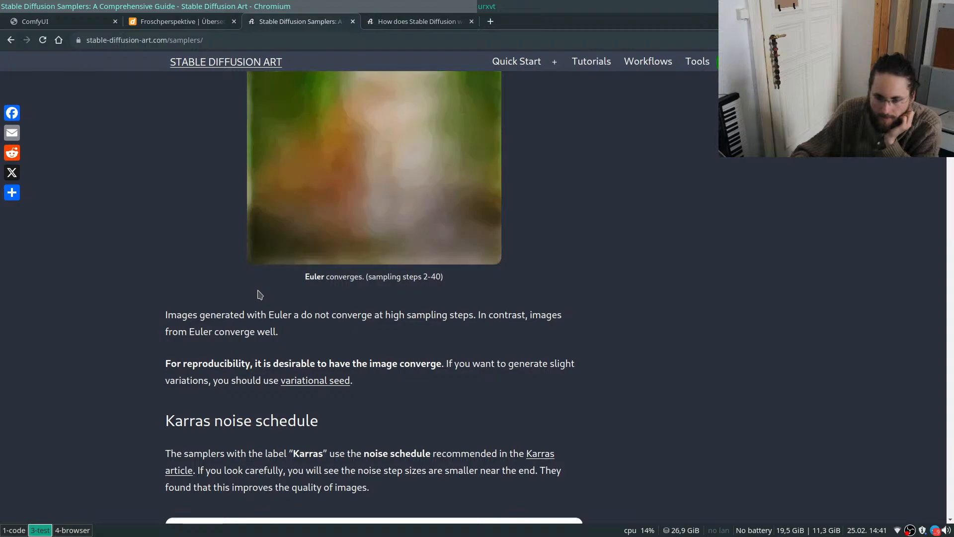
{"action": "scroll", "coordinate": [259, 294], "scroll_direction": "down", "scroll_amount": 7}
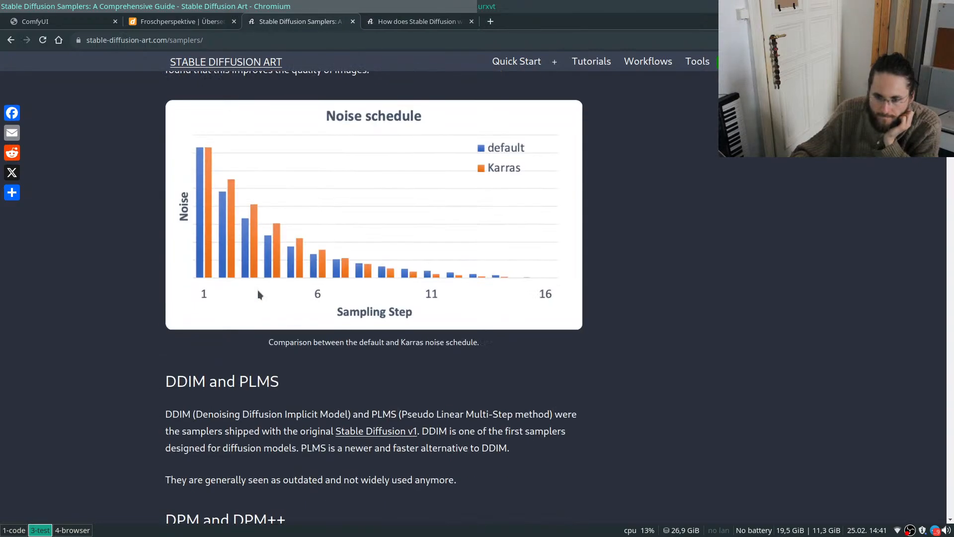
{"action": "scroll", "coordinate": [257, 289], "scroll_direction": "down", "scroll_amount": 13}
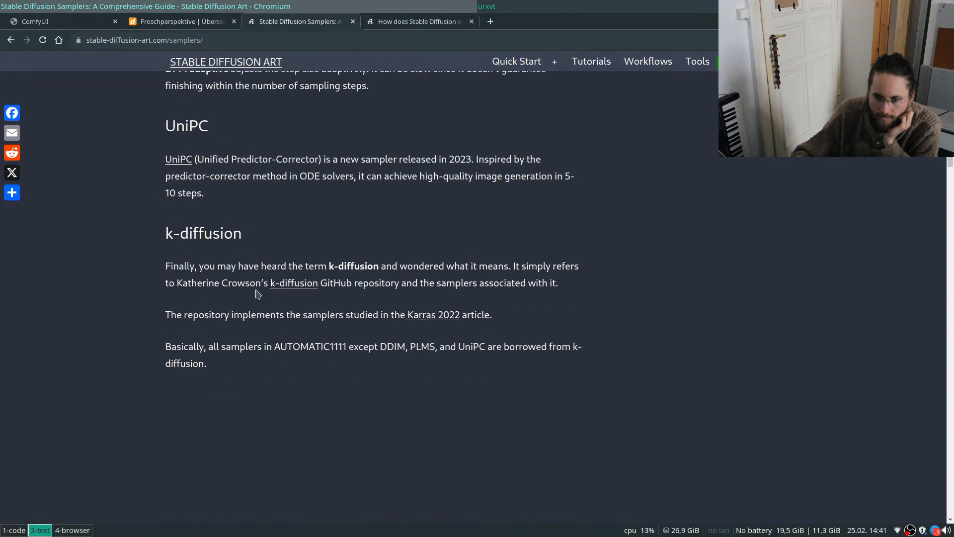
{"action": "scroll", "coordinate": [257, 290], "scroll_direction": "down", "scroll_amount": 5}
{"action": "scroll", "coordinate": [263, 283], "scroll_direction": "up", "scroll_amount": 11}
{"action": "scroll", "coordinate": [251, 252], "scroll_direction": "up", "scroll_amount": 4}
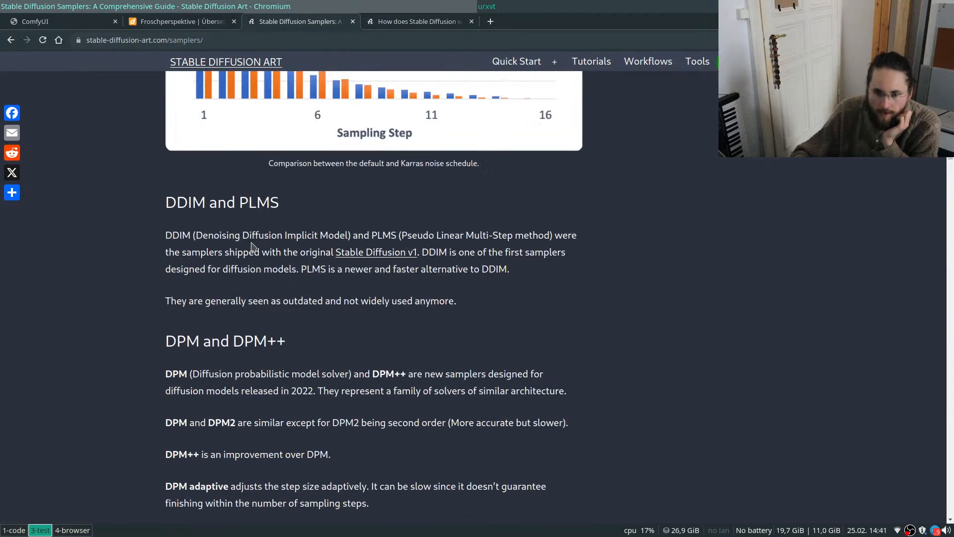
Read the guide's sections on DPM and DPM++, UniPC and k-diffusion.
{"action": "scroll", "coordinate": [250, 252], "scroll_direction": "down", "scroll_amount": 4}
{"action": "scroll", "coordinate": [250, 251], "scroll_direction": "up", "scroll_amount": 3}
{"action": "left_click_drag", "start_coordinate": [153, 258], "coordinate": [358, 291]}
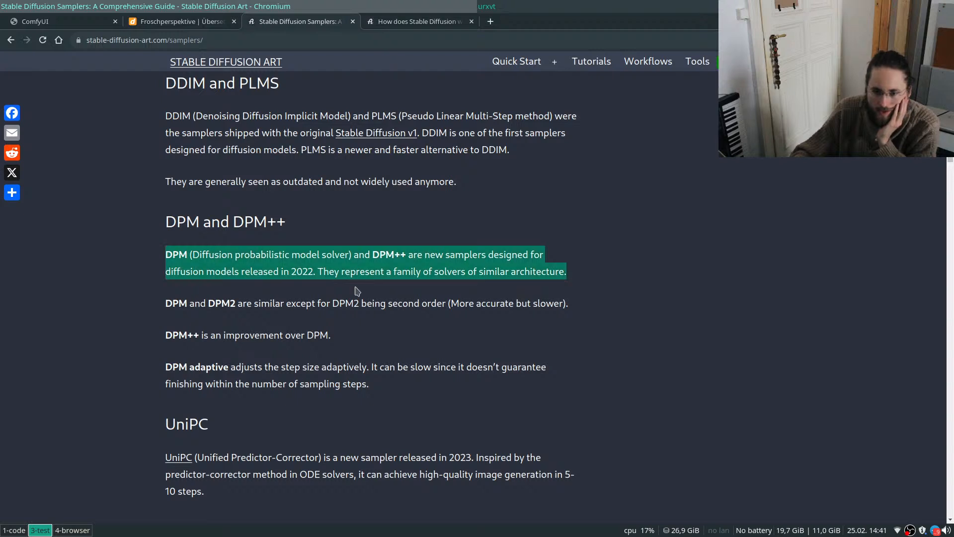
{"action": "left_click", "coordinate": [360, 265]}
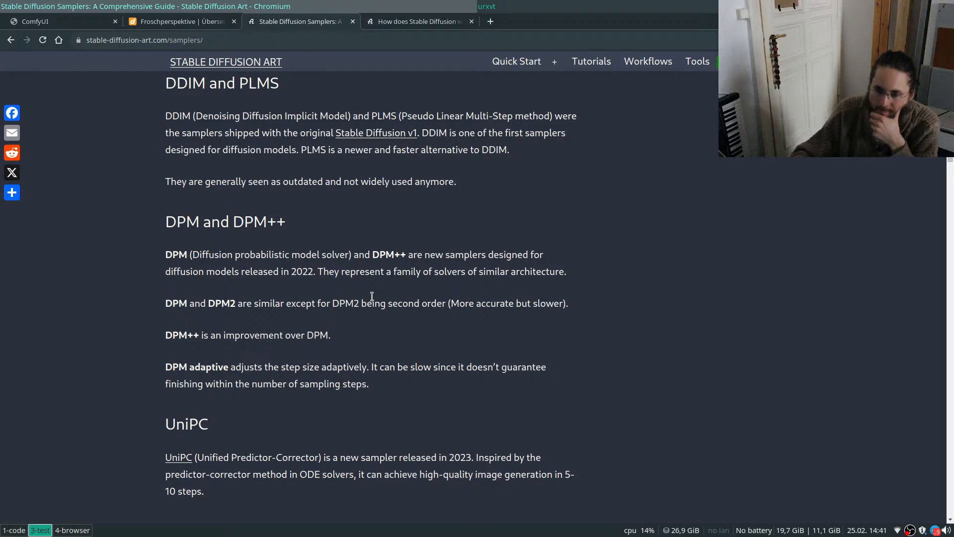
{"action": "scroll", "coordinate": [372, 296], "scroll_direction": "down", "scroll_amount": 3}
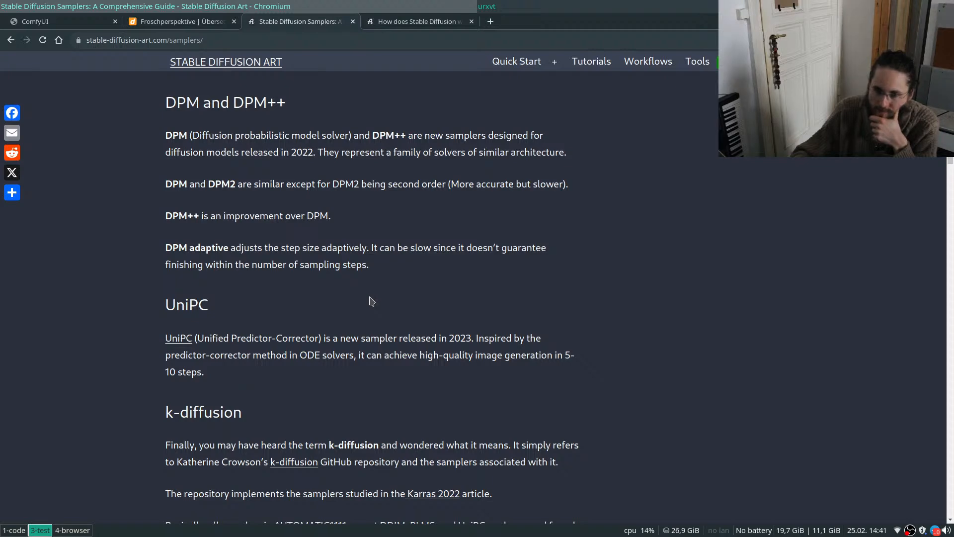
{"action": "scroll", "coordinate": [371, 301], "scroll_direction": "down", "scroll_amount": 6}
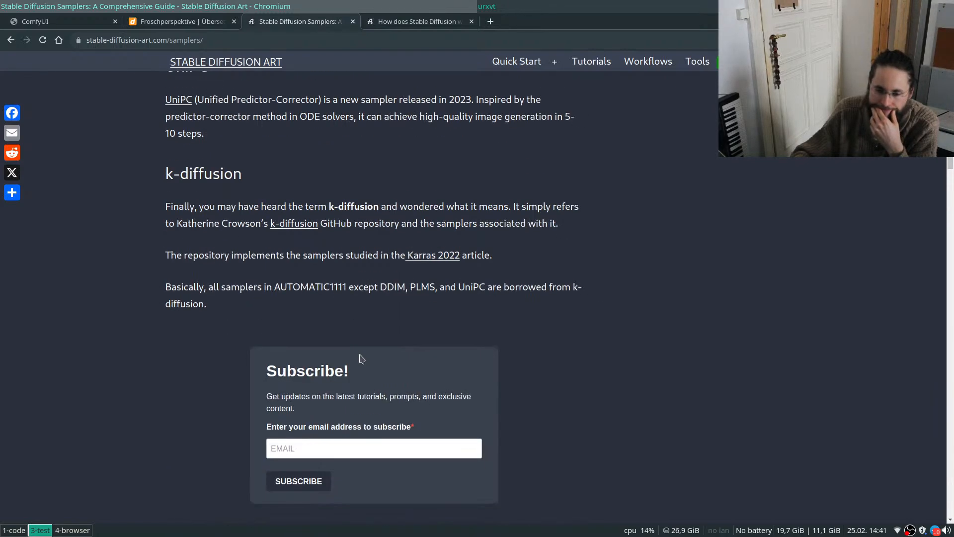
Return to ComfyUI, close the Froschperspektive translation page and inspect the new image in the Save Image node up close.
{"action": "left_click", "coordinate": [97, 24]}
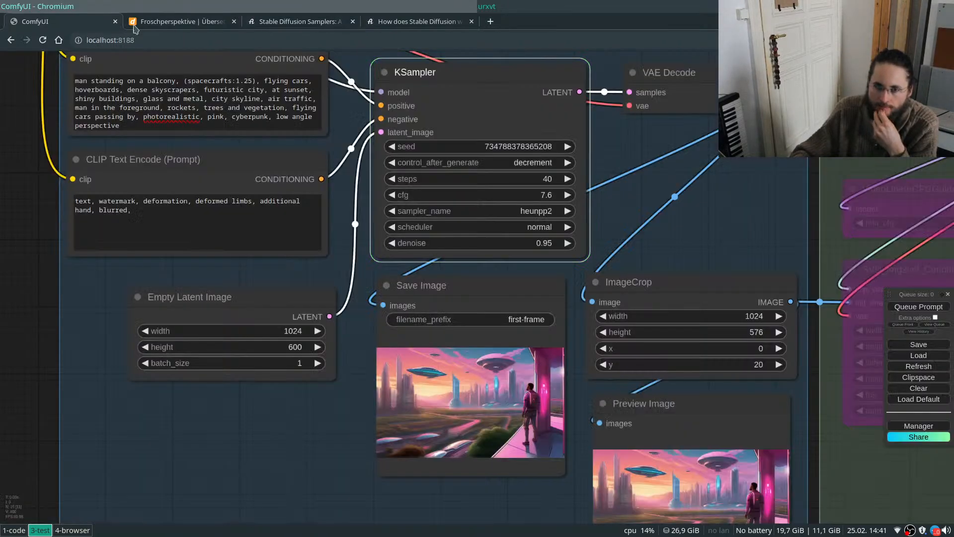
{"action": "left_click", "coordinate": [234, 21]}
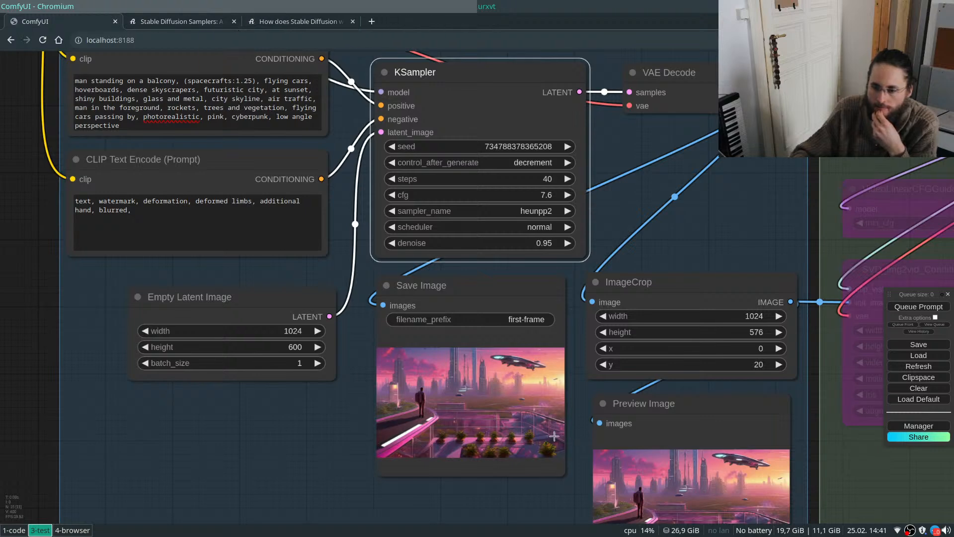
{"action": "scroll", "coordinate": [499, 421], "scroll_direction": "up", "scroll_amount": 6}
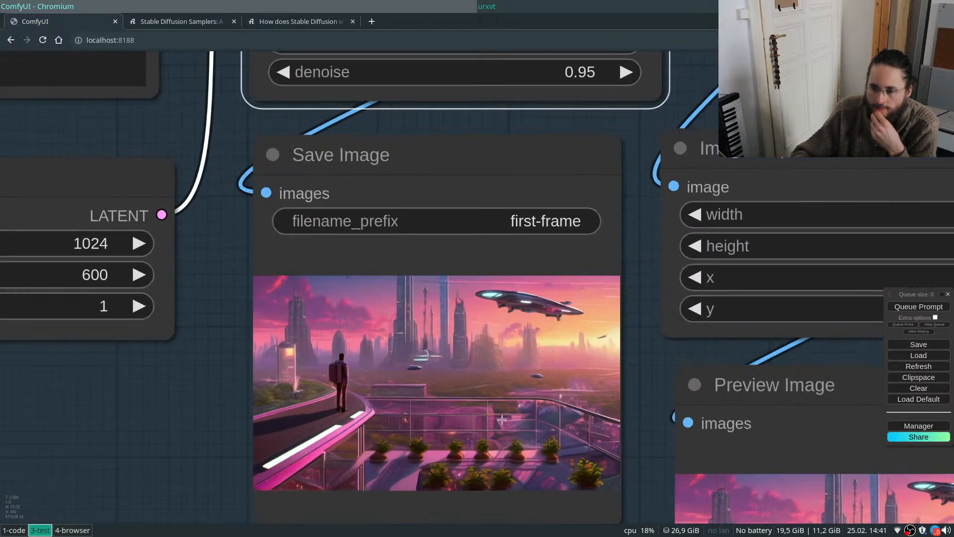
{"action": "scroll", "coordinate": [424, 449], "scroll_direction": "down", "scroll_amount": 6}
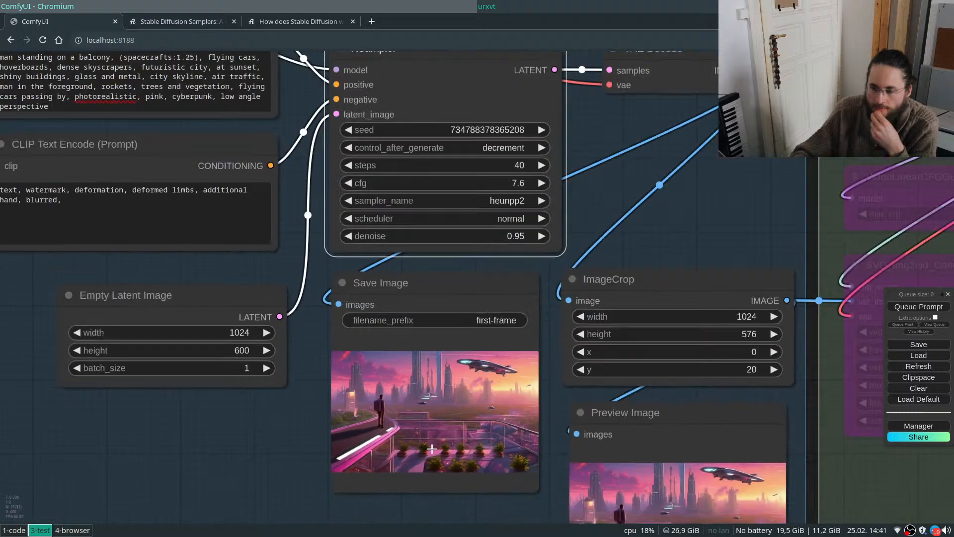
{"action": "scroll", "coordinate": [487, 470], "scroll_direction": "up", "scroll_amount": 10}
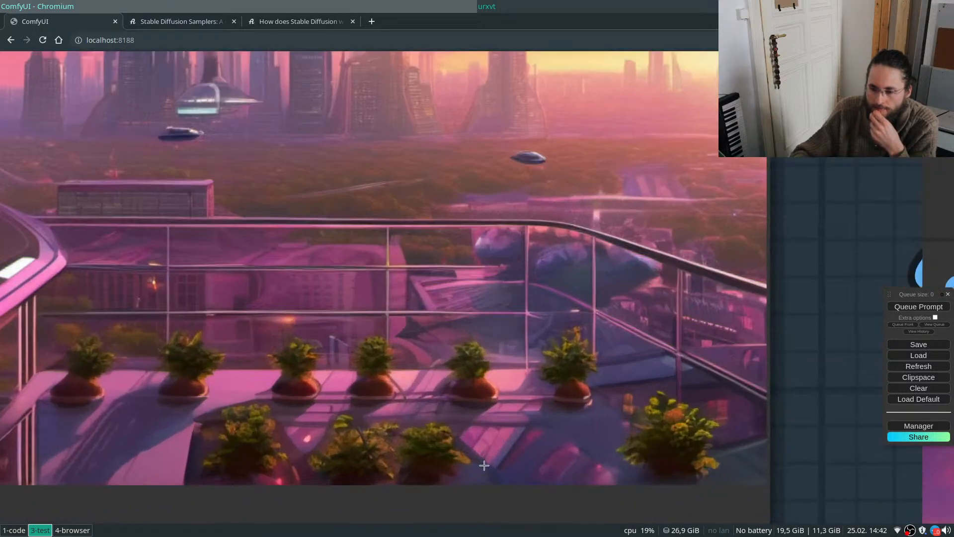
{"action": "scroll", "coordinate": [487, 470], "scroll_direction": "down", "scroll_amount": 8}
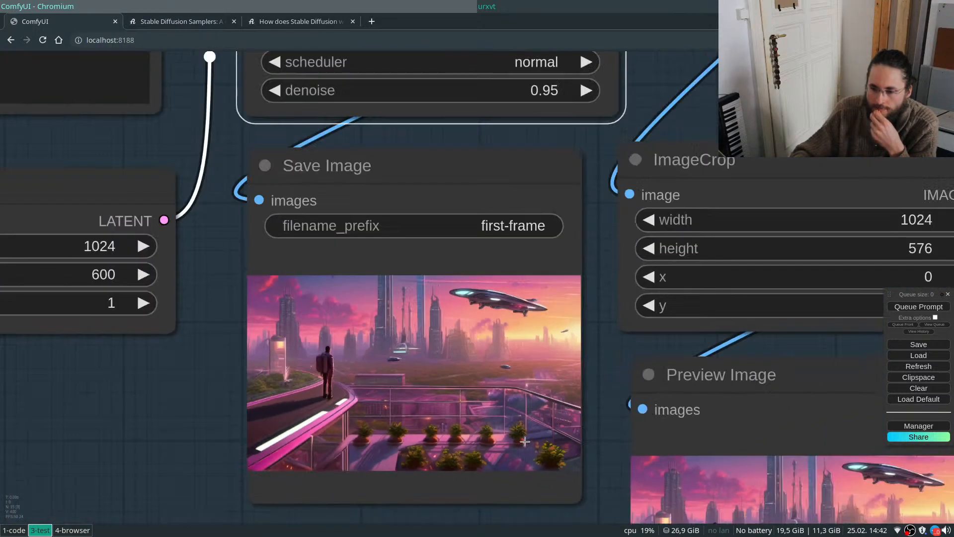
Queue another first-frame generation with the unchanged prompt and the heunpp2 sampler.
{"action": "left_click", "coordinate": [908, 306]}
{"action": "scroll", "coordinate": [693, 447], "scroll_direction": "down", "scroll_amount": 3}
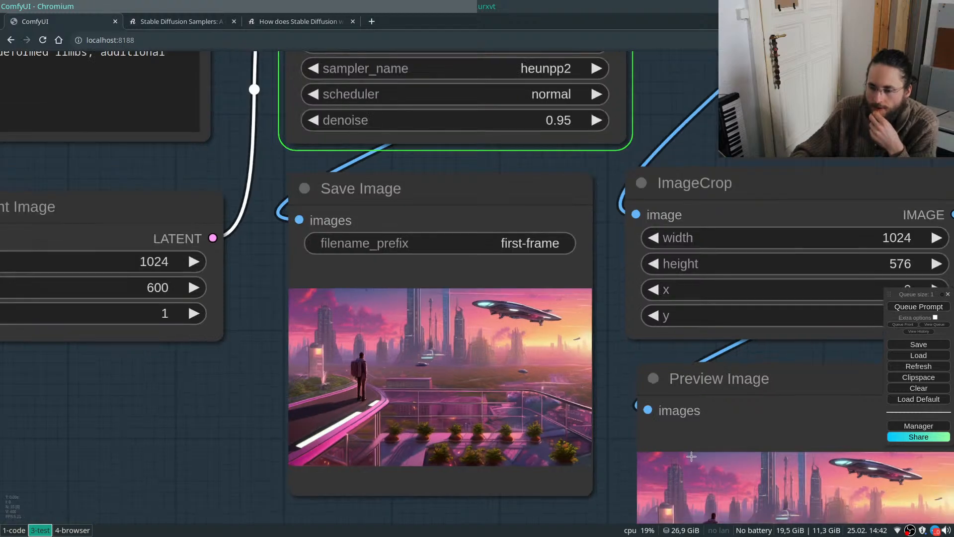
{"action": "scroll", "coordinate": [550, 478], "scroll_direction": "down", "scroll_amount": 1}
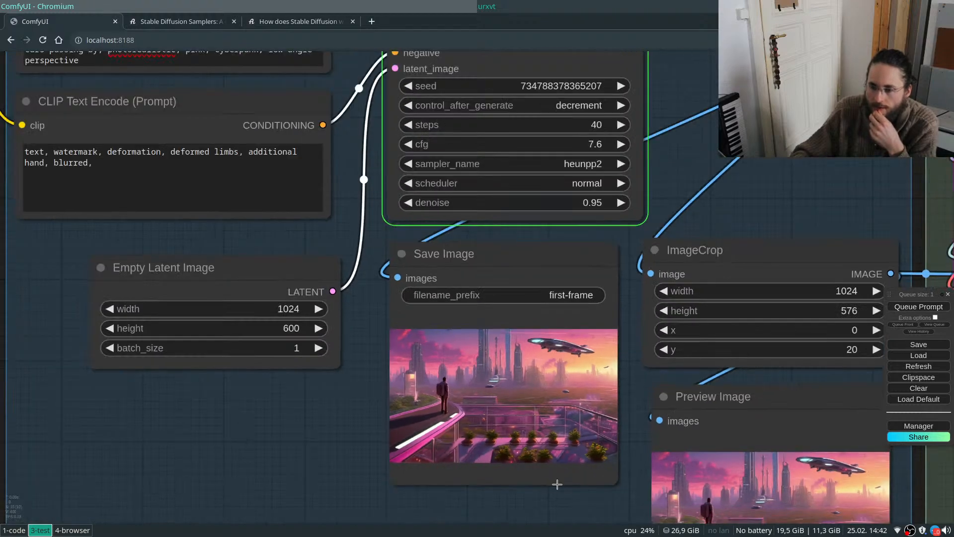
{"action": "scroll", "coordinate": [557, 484], "scroll_direction": "down", "scroll_amount": 1}
{"action": "scroll", "coordinate": [394, 455], "scroll_direction": "down", "scroll_amount": 2}
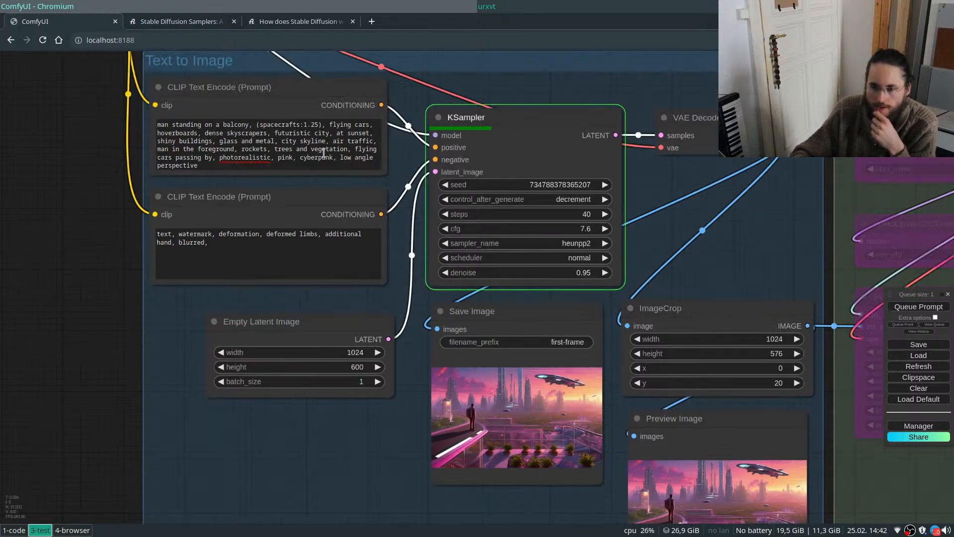
Remove "trees and vegetation" and its trailing comma from the positive prompt.
{"action": "double_click", "coordinate": [282, 149]}
{"action": "key", "text": "Delete"}
{"action": "key", "text": "Delete"}
{"action": "key", "text": "Delete"}
{"action": "key", "text": "Delete"}
{"action": "key", "text": "Delete"}
{"action": "key", "text": "Delete"}
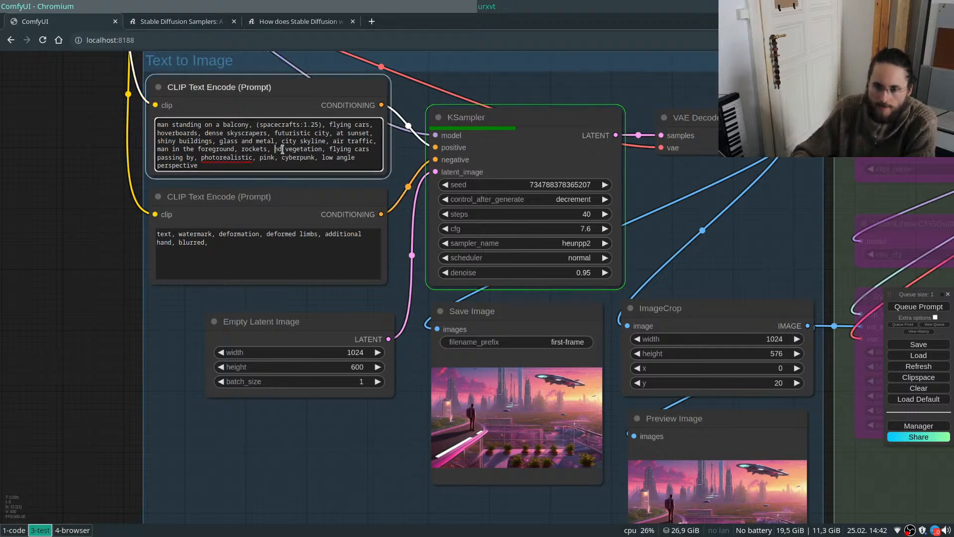
{"action": "double_click", "coordinate": [286, 148]}
{"action": "key", "text": "Delete"}
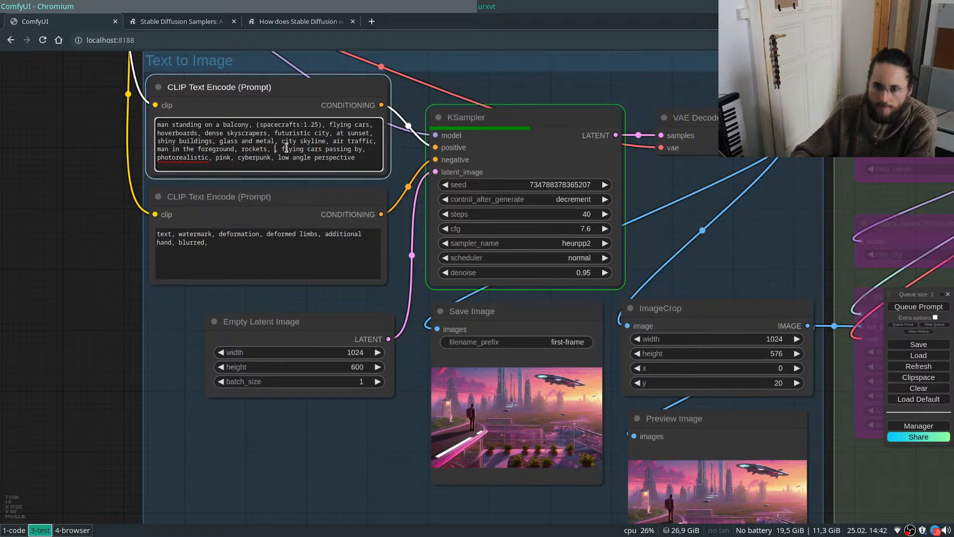
{"action": "key", "text": "Delete"}
{"action": "key", "text": "Delete"}
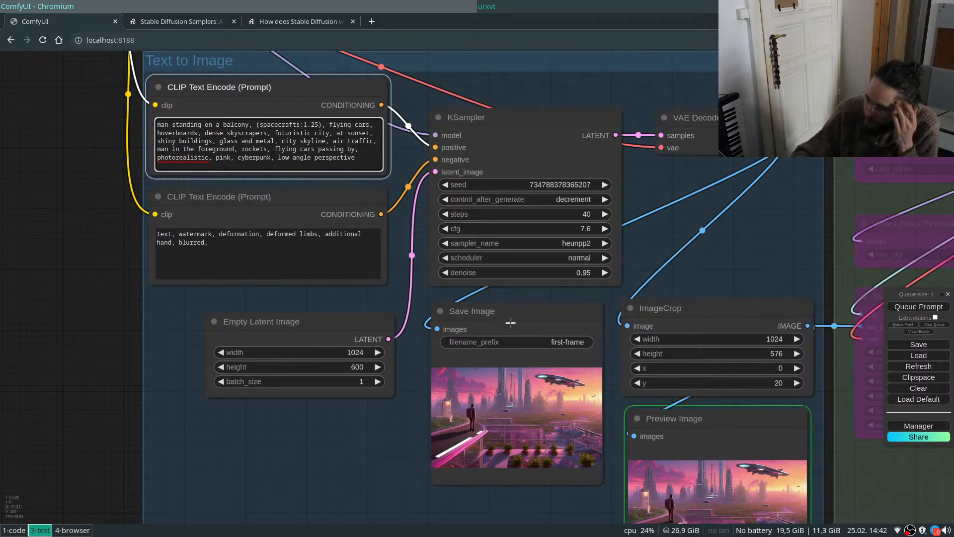
Inspect the details of the newly generated picture in the Save Image node.
{"action": "scroll", "coordinate": [512, 460], "scroll_direction": "up", "scroll_amount": 6}
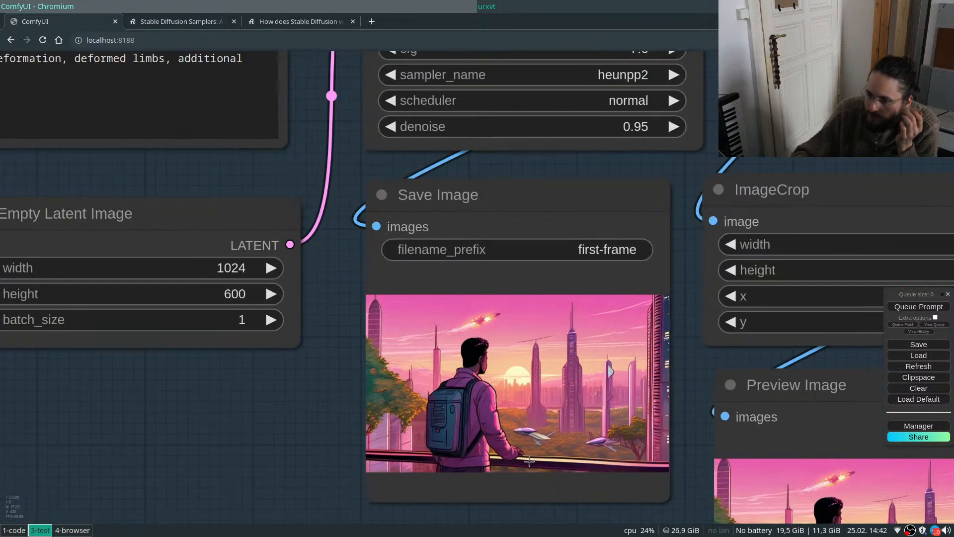
{"action": "scroll", "coordinate": [525, 449], "scroll_direction": "up", "scroll_amount": 5}
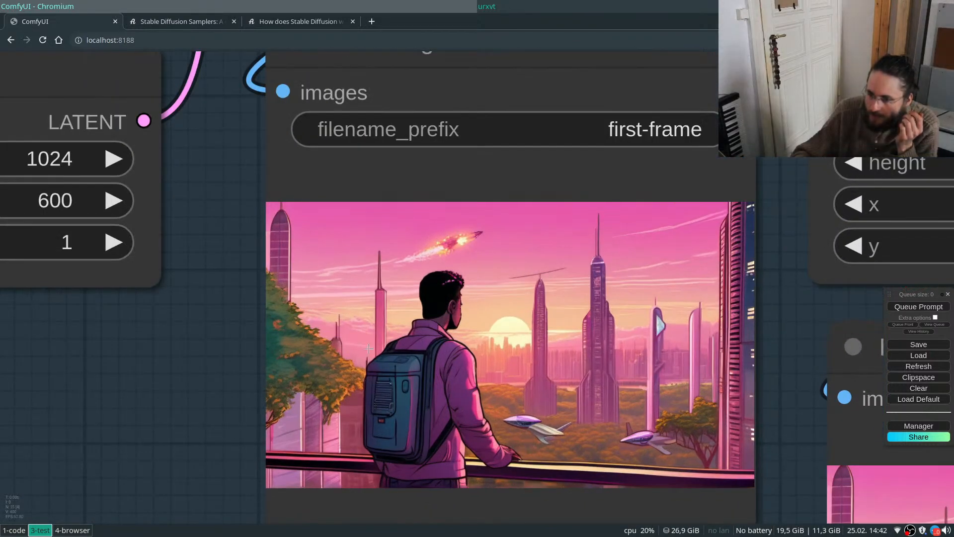
{"action": "scroll", "coordinate": [354, 394], "scroll_direction": "down", "scroll_amount": 5}
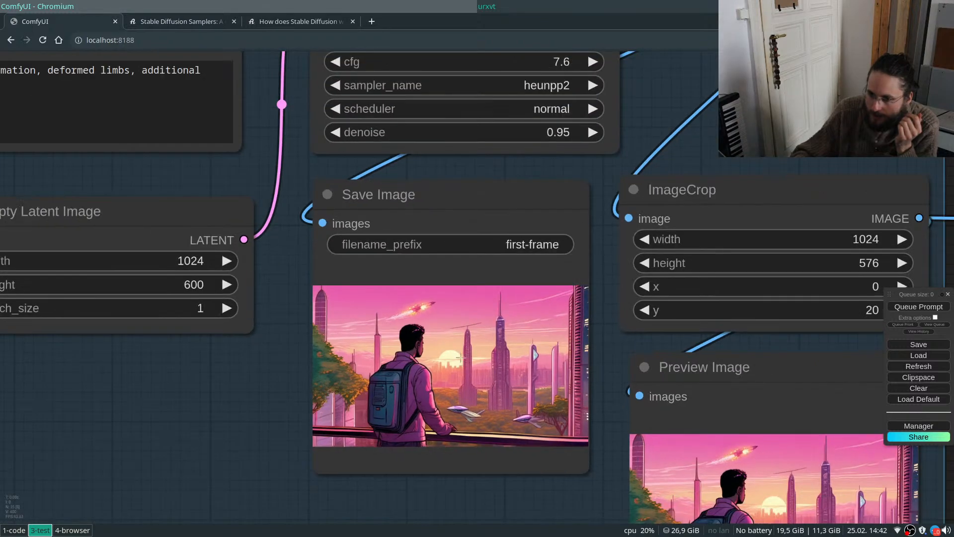
{"action": "scroll", "coordinate": [422, 321], "scroll_direction": "up", "scroll_amount": 5}
{"action": "scroll", "coordinate": [422, 321], "scroll_direction": "up", "scroll_amount": 4}
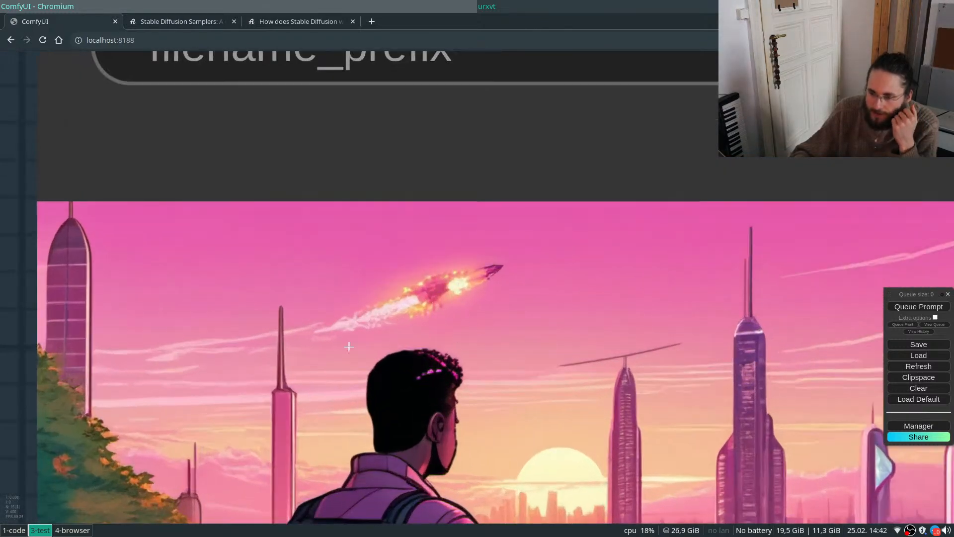
{"action": "scroll", "coordinate": [442, 447], "scroll_direction": "down", "scroll_amount": 6}
{"action": "scroll", "coordinate": [442, 471], "scroll_direction": "down", "scroll_amount": 2}
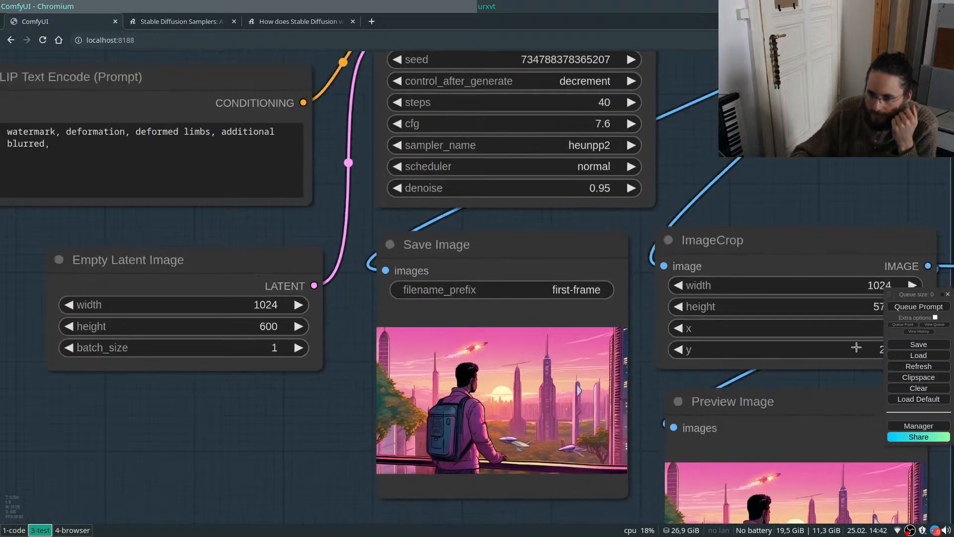
Queue a new first-frame generation using the prompt without the vegetation wording.
{"action": "left_click", "coordinate": [911, 307]}
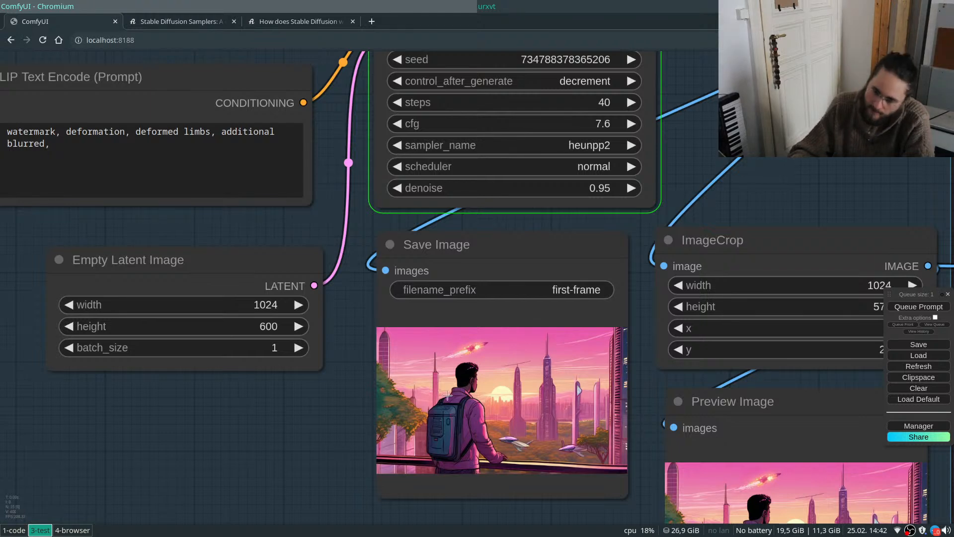
{"action": "scroll", "coordinate": [462, 392], "scroll_direction": "down", "scroll_amount": 3}
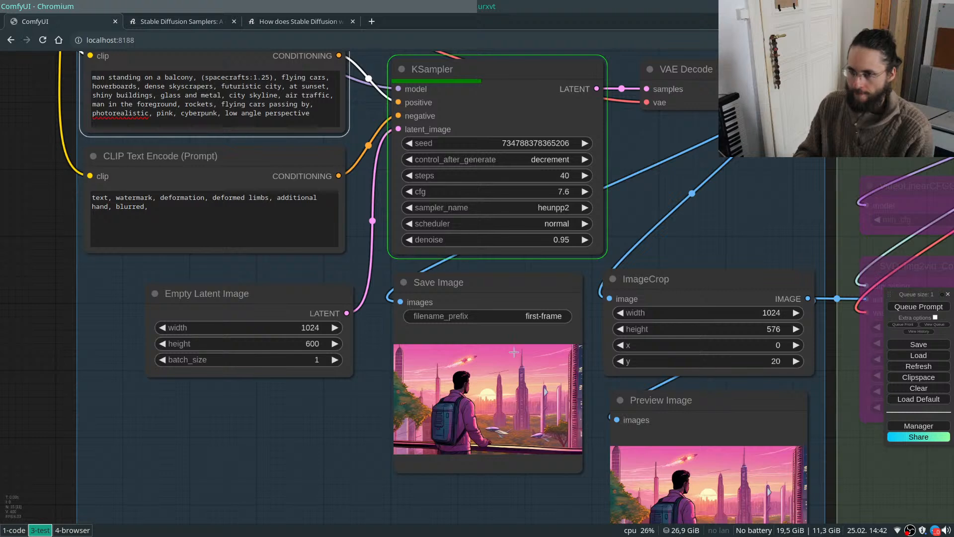
{"action": "scroll", "coordinate": [564, 383], "scroll_direction": "down", "scroll_amount": 1}
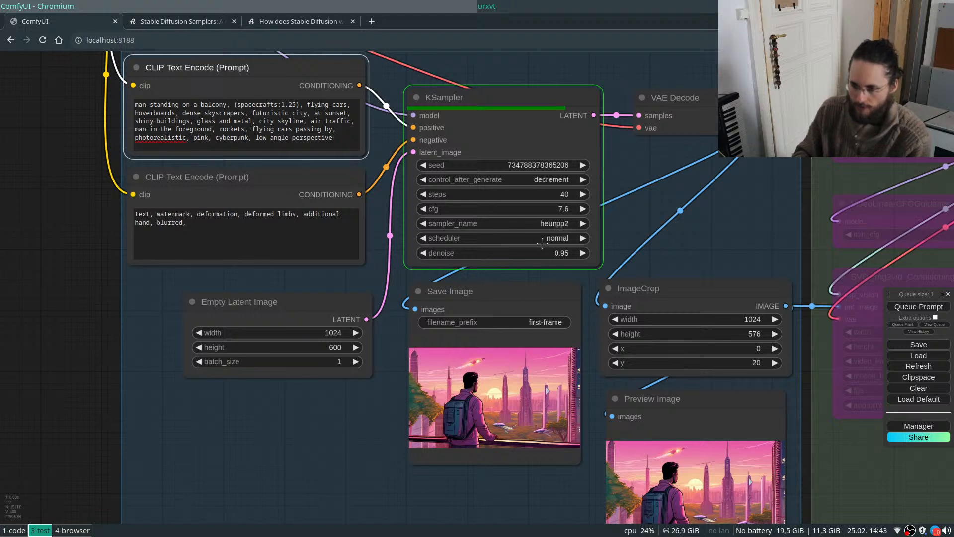
Reopen the samplers guide and reread the "Old-School ODE solvers" section for the description of LMS.
{"action": "left_click", "coordinate": [277, 21]}
{"action": "left_click", "coordinate": [202, 21]}
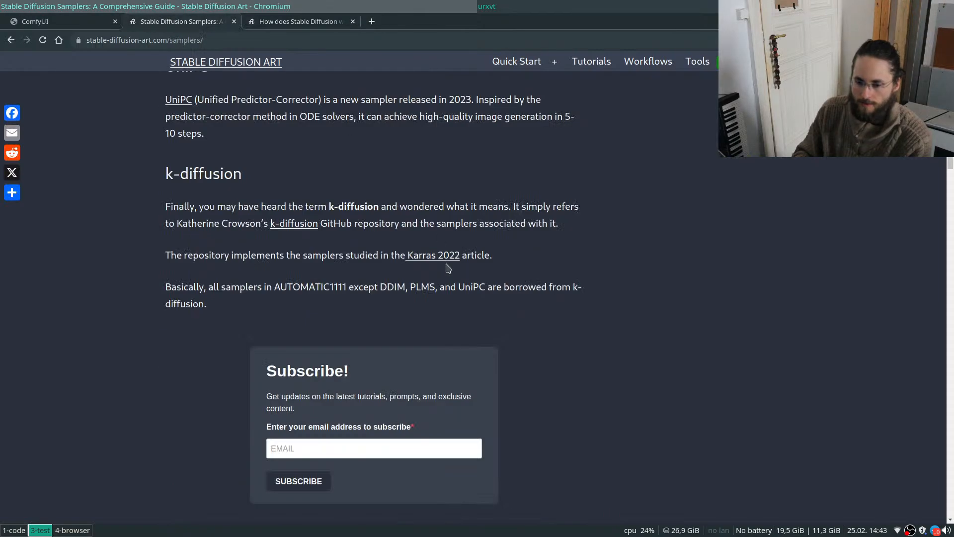
{"action": "scroll", "coordinate": [446, 267], "scroll_direction": "up", "scroll_amount": 20}
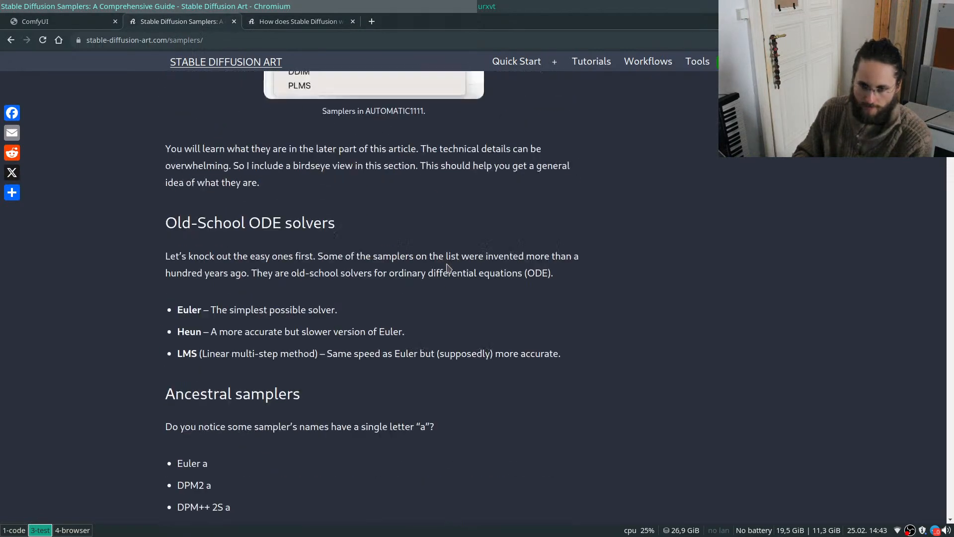
{"action": "scroll", "coordinate": [447, 268], "scroll_direction": "down", "scroll_amount": 7}
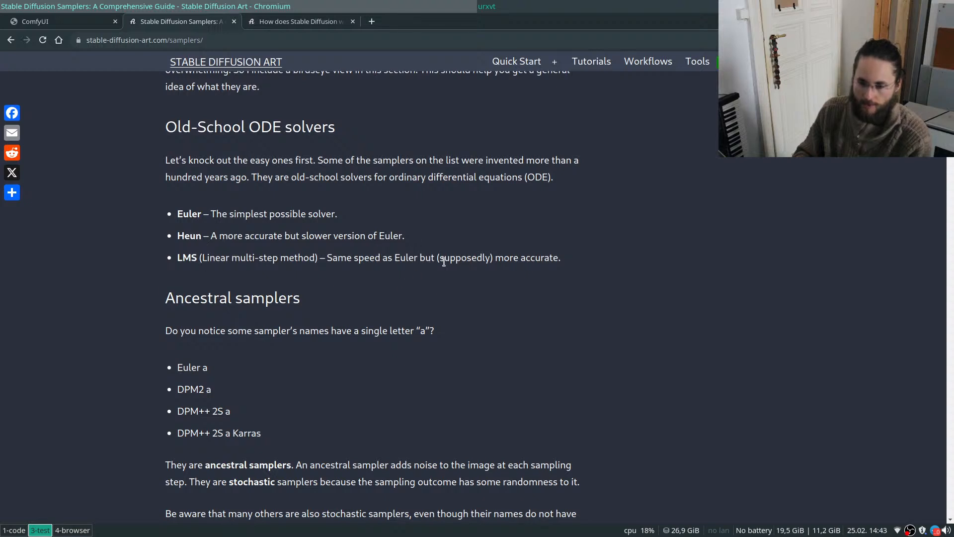
{"action": "left_click_drag", "start_coordinate": [335, 258], "coordinate": [479, 256]}
{"action": "left_click", "coordinate": [484, 255]}
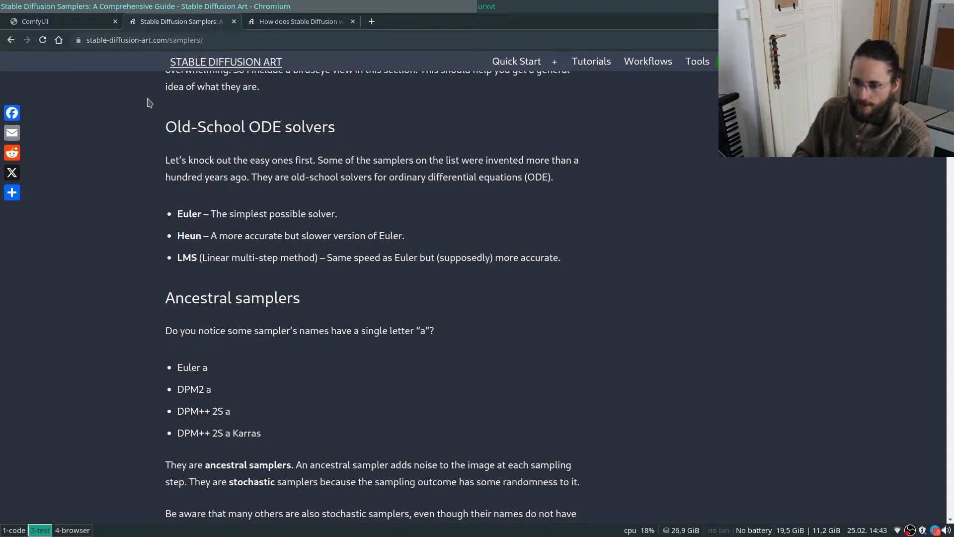
{"action": "left_click", "coordinate": [66, 23]}
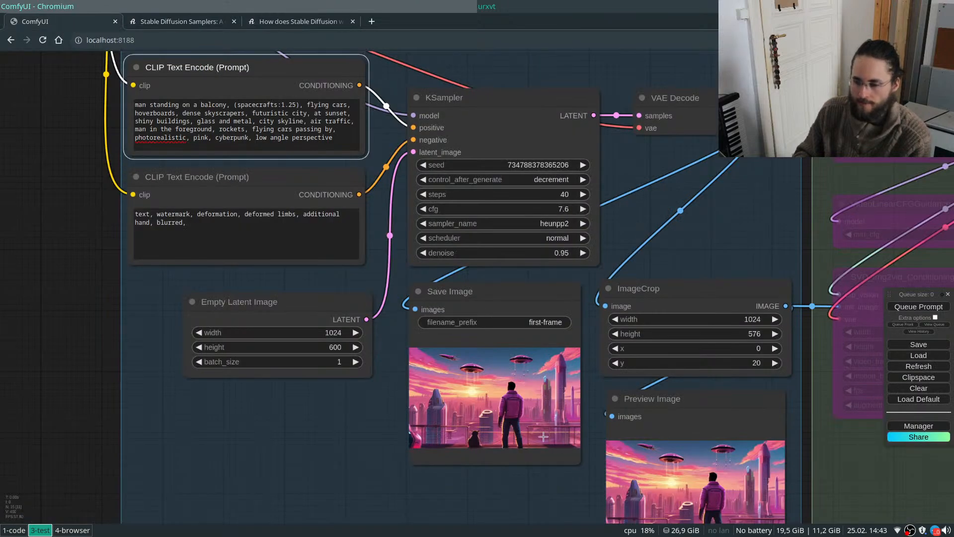
{"action": "scroll", "coordinate": [546, 432], "scroll_direction": "up", "scroll_amount": 4}
{"action": "scroll", "coordinate": [469, 402], "scroll_direction": "up", "scroll_amount": 4}
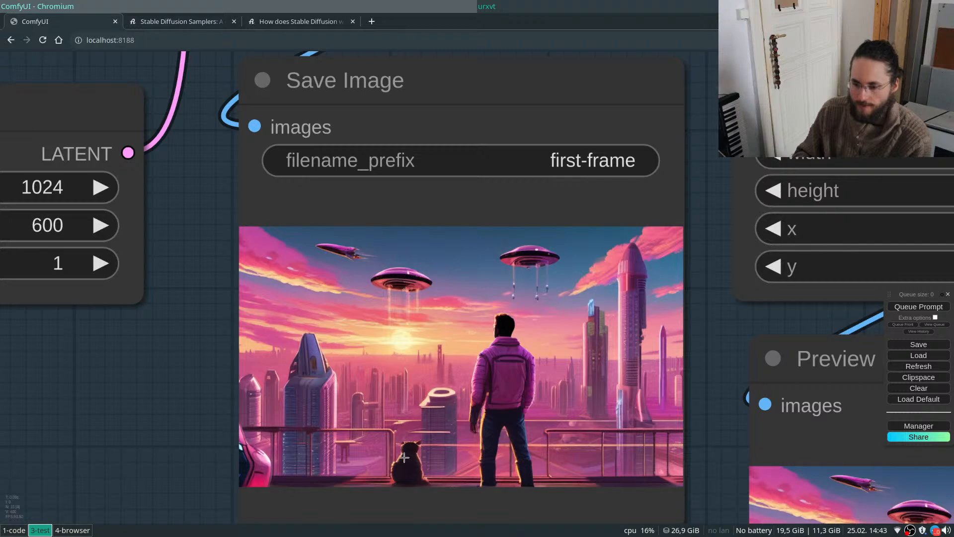
{"action": "scroll", "coordinate": [502, 386], "scroll_direction": "down", "scroll_amount": 5}
{"action": "scroll", "coordinate": [427, 397], "scroll_direction": "down", "scroll_amount": 3}
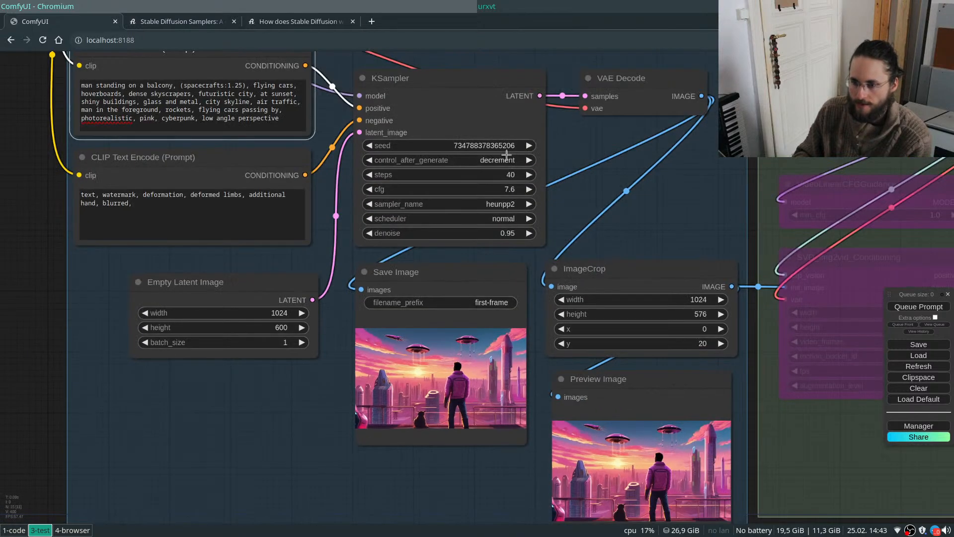
{"action": "left_click", "coordinate": [527, 144]}
{"action": "scroll", "coordinate": [138, 260], "scroll_direction": "down", "scroll_amount": 5}
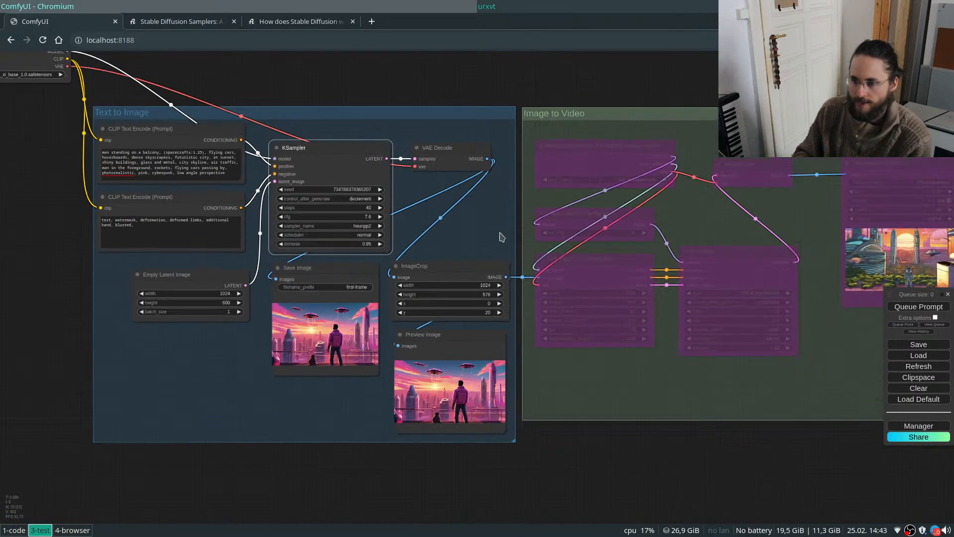
Set all nodes in the Image to Video group to Always and queue the workflow.
{"action": "right_click", "coordinate": [603, 118]}
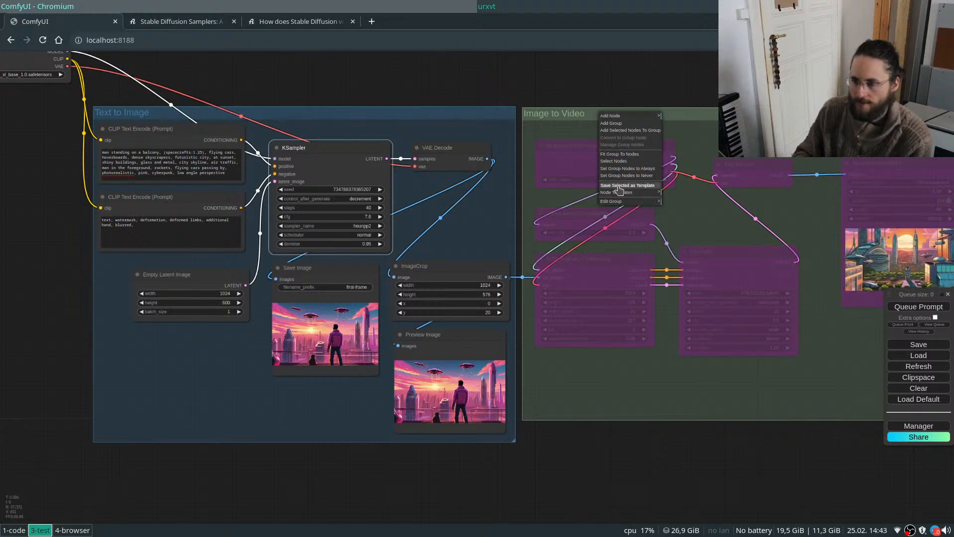
{"action": "left_click", "coordinate": [623, 169]}
{"action": "scroll", "coordinate": [268, 276], "scroll_direction": "down", "scroll_amount": 2}
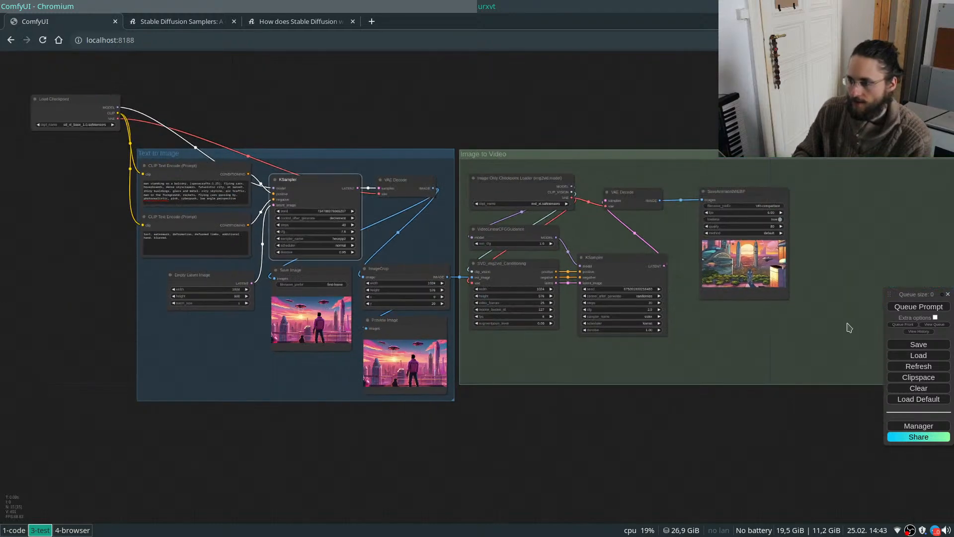
{"action": "left_click", "coordinate": [927, 306]}
{"action": "scroll", "coordinate": [390, 394], "scroll_direction": "up", "scroll_amount": 10}
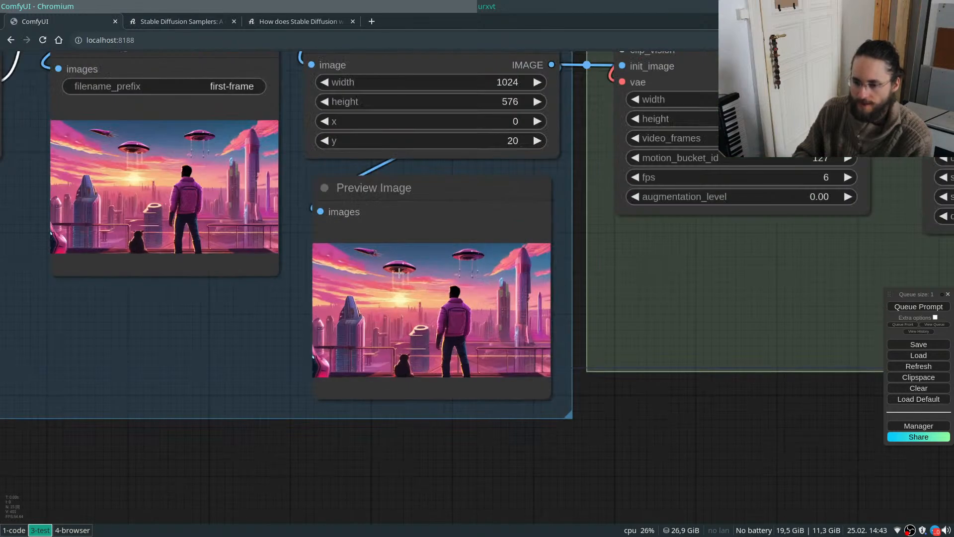
Examine the cropped first frame in the Preview Image node and look over the Image to Video group.
{"action": "scroll", "coordinate": [398, 376], "scroll_direction": "up", "scroll_amount": 15}
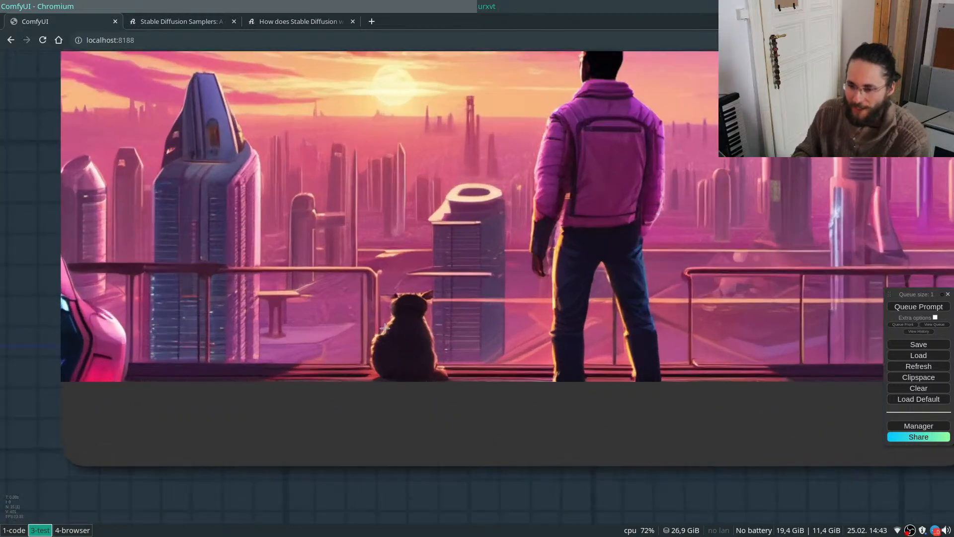
{"action": "scroll", "coordinate": [365, 336], "scroll_direction": "down", "scroll_amount": 4}
{"action": "scroll", "coordinate": [366, 336], "scroll_direction": "down", "scroll_amount": 2}
{"action": "scroll", "coordinate": [392, 372], "scroll_direction": "down", "scroll_amount": 3}
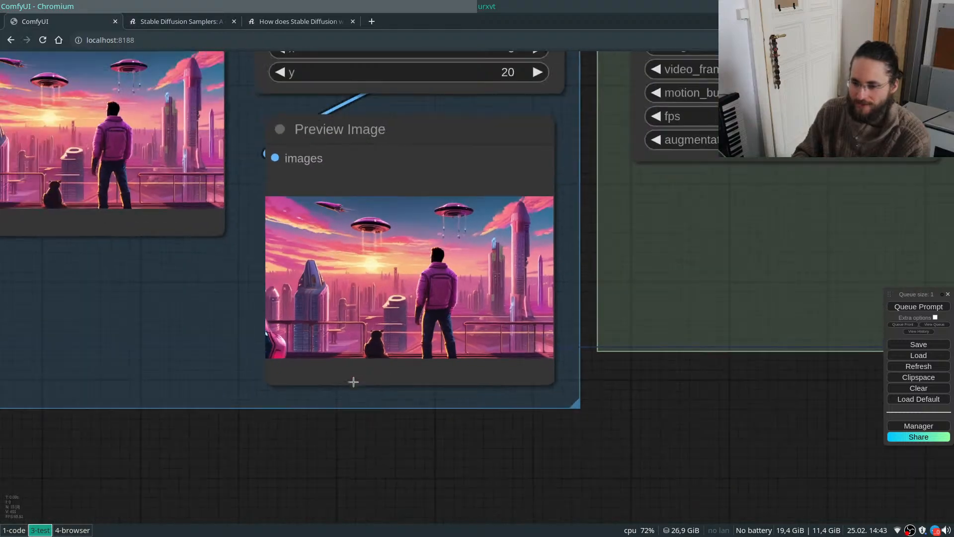
{"action": "scroll", "coordinate": [395, 399], "scroll_direction": "down", "scroll_amount": 1}
{"action": "scroll", "coordinate": [394, 453], "scroll_direction": "down", "scroll_amount": 3}
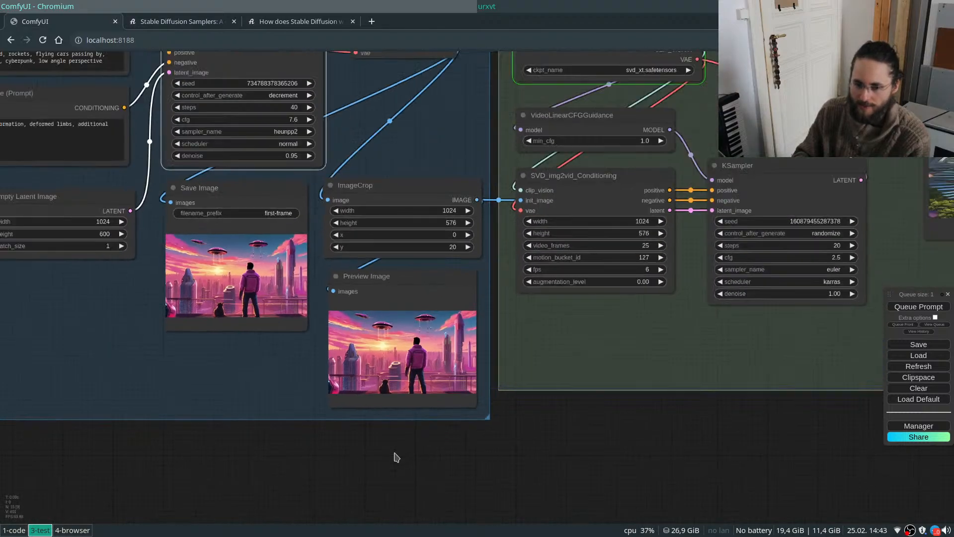
{"action": "scroll", "coordinate": [234, 449], "scroll_direction": "down", "scroll_amount": 5}
{"action": "scroll", "coordinate": [651, 277], "scroll_direction": "up", "scroll_amount": 4}
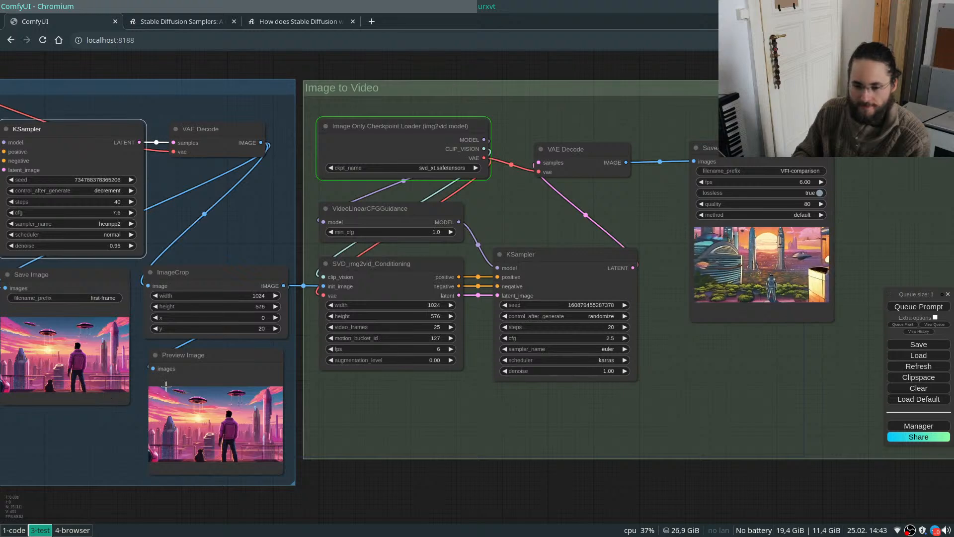
{"action": "scroll", "coordinate": [168, 390], "scroll_direction": "up", "scroll_amount": 4}
{"action": "scroll", "coordinate": [39, 384], "scroll_direction": "down", "scroll_amount": 4}
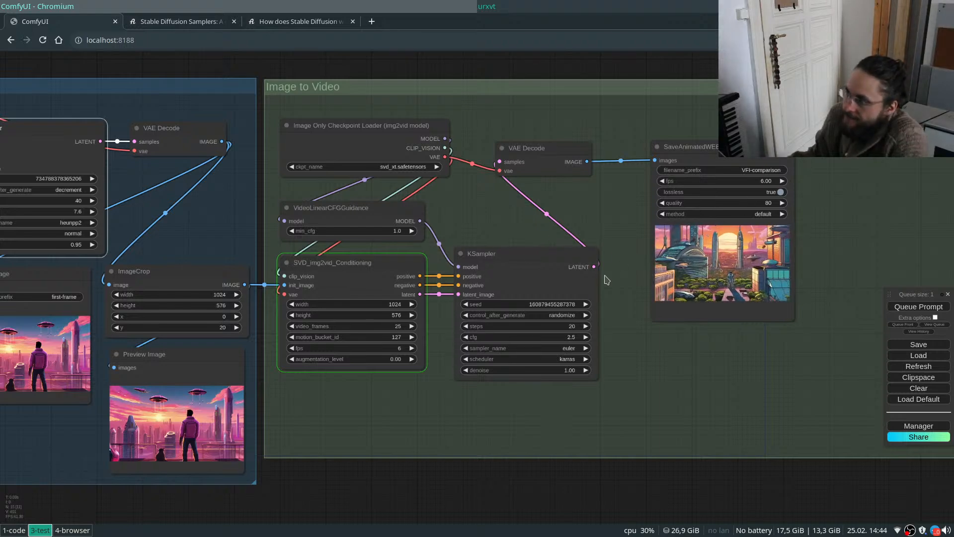
Reposition the KSampler and SaveAnimatedWEBP nodes within the Image to Video group to space out the layout.
{"action": "left_click_drag", "start_coordinate": [522, 254], "coordinate": [552, 215]}
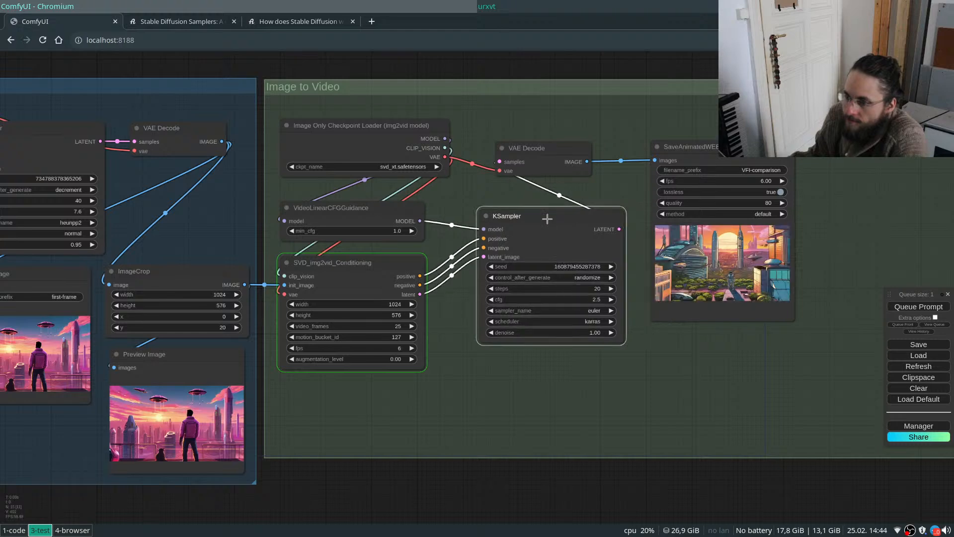
{"action": "left_click", "coordinate": [716, 148]}
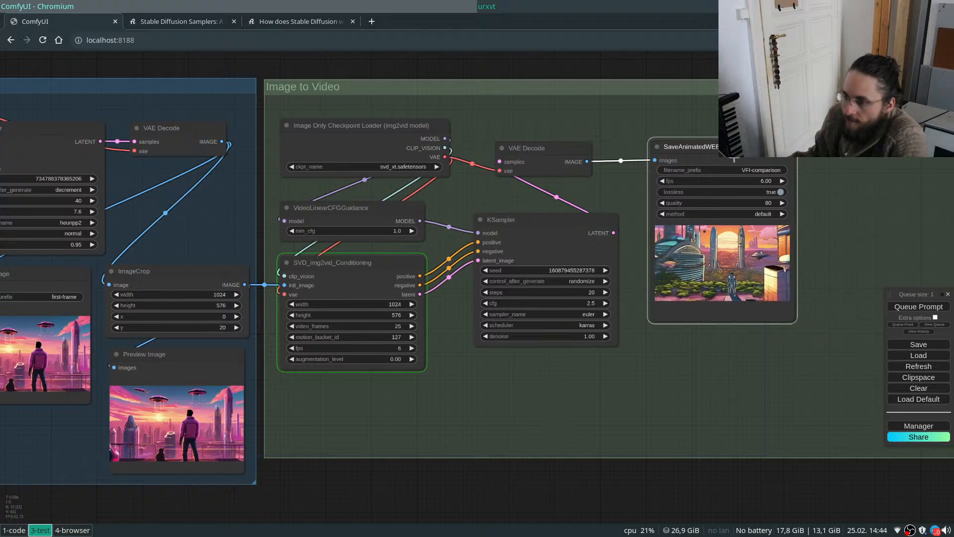
{"action": "left_click_drag", "start_coordinate": [716, 169], "coordinate": [732, 179]}
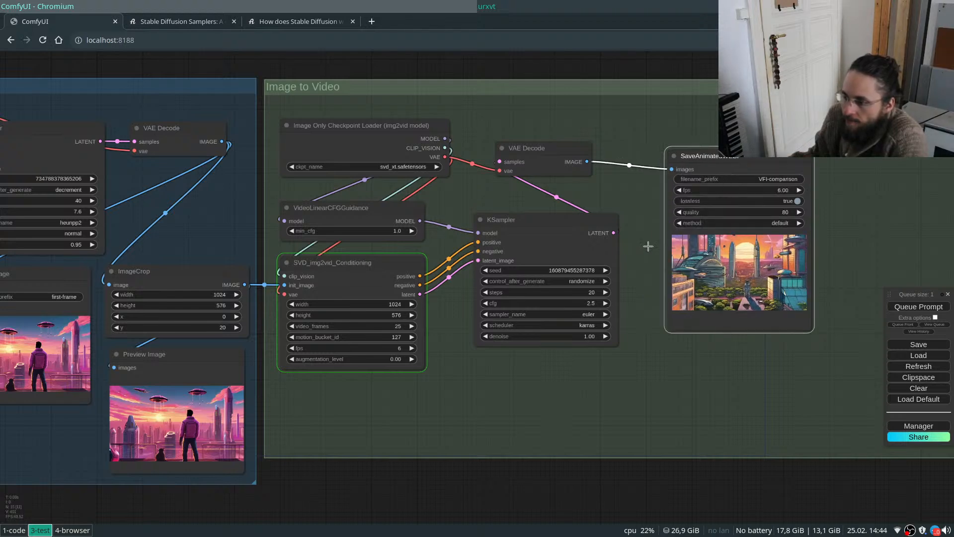
{"action": "left_click", "coordinate": [572, 500]}
{"action": "scroll", "coordinate": [388, 448], "scroll_direction": "down", "scroll_amount": 1}
{"action": "scroll", "coordinate": [398, 487], "scroll_direction": "down", "scroll_amount": 1}
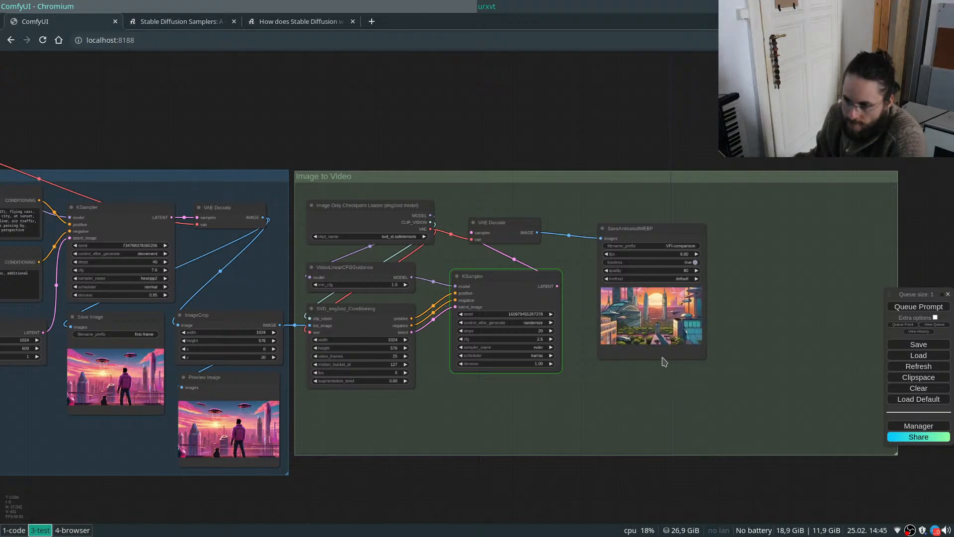
Examine the earlier city video with the astronaut in the SaveAnimatedWEBP node while the new one renders.
{"action": "scroll", "coordinate": [660, 335], "scroll_direction": "up", "scroll_amount": 8}
{"action": "scroll", "coordinate": [660, 335], "scroll_direction": "up", "scroll_amount": 12}
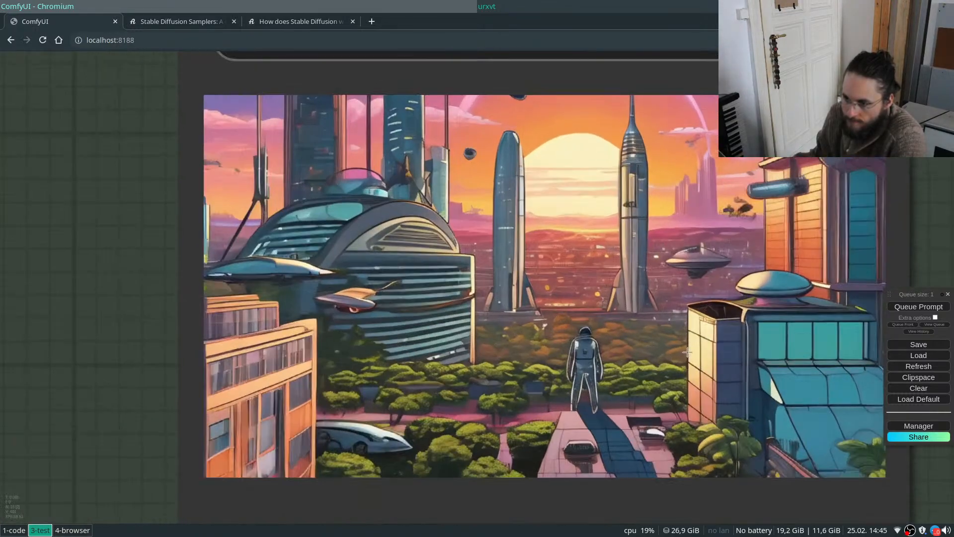
{"action": "scroll", "coordinate": [687, 351], "scroll_direction": "up", "scroll_amount": 3}
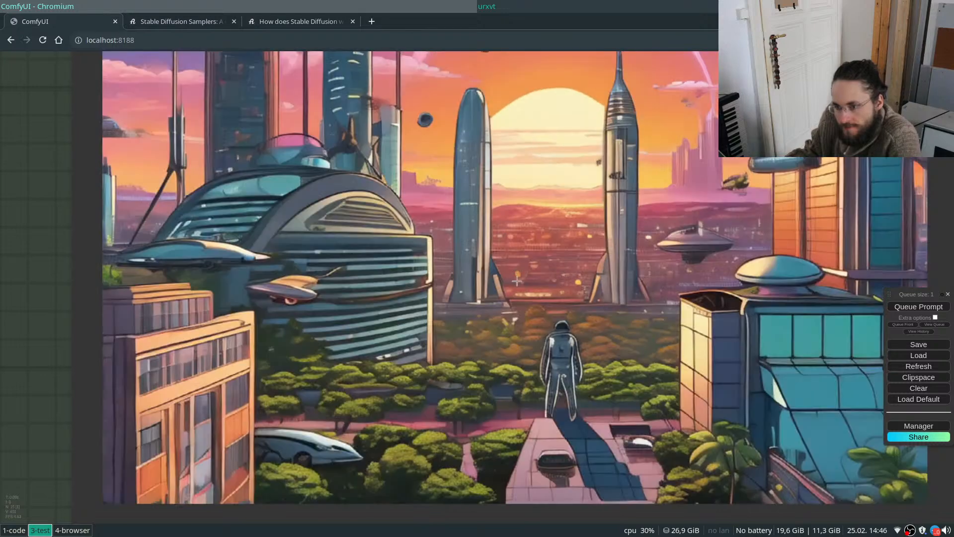
{"action": "scroll", "coordinate": [547, 299], "scroll_direction": "down", "scroll_amount": 4}
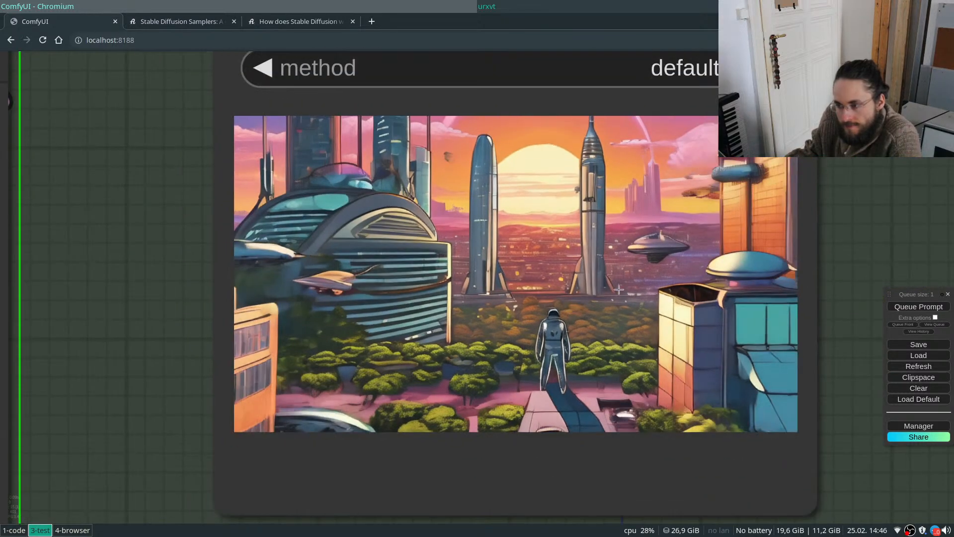
{"action": "scroll", "coordinate": [672, 265], "scroll_direction": "down", "scroll_amount": 2}
{"action": "scroll", "coordinate": [672, 265], "scroll_direction": "down", "scroll_amount": 2}
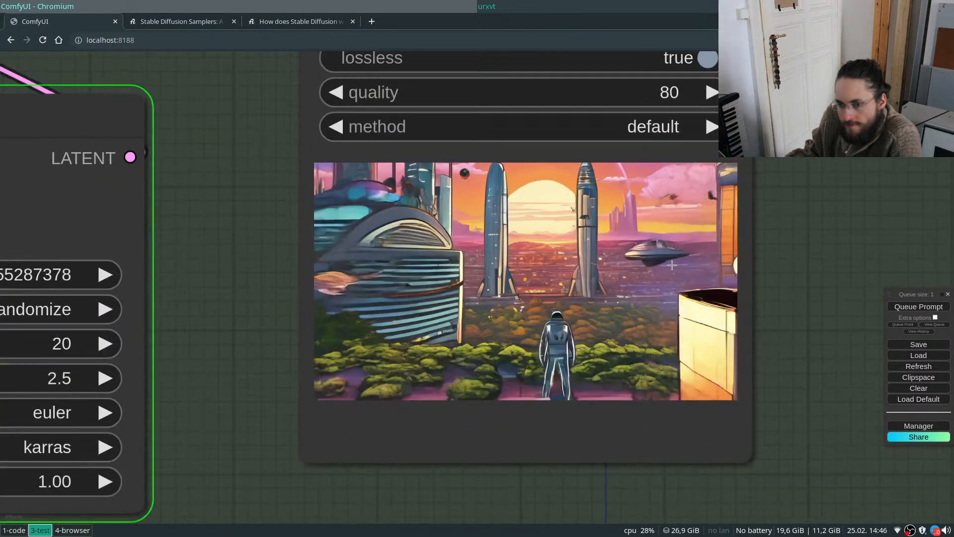
{"action": "scroll", "coordinate": [672, 266], "scroll_direction": "down", "scroll_amount": 2}
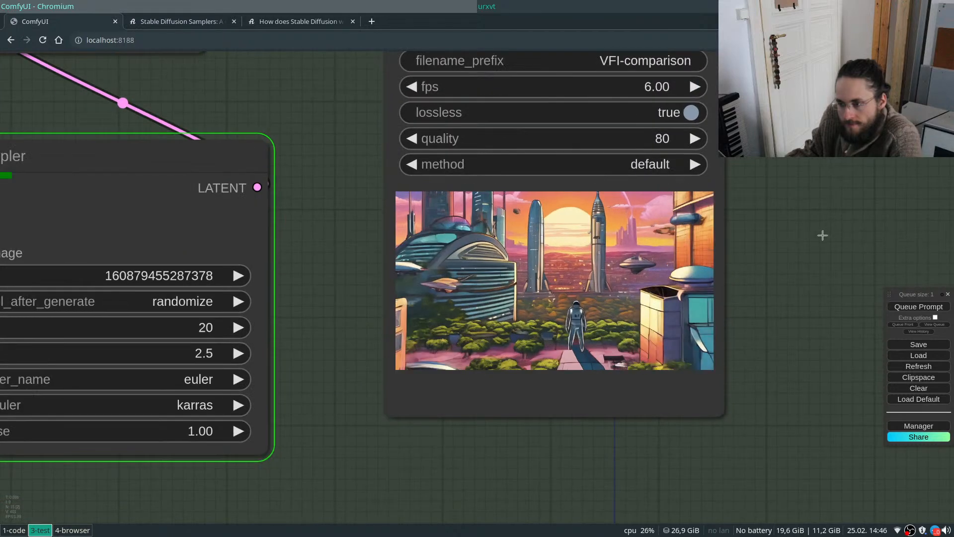
{"action": "scroll", "coordinate": [822, 236], "scroll_direction": "down", "scroll_amount": 2}
{"action": "scroll", "coordinate": [823, 239], "scroll_direction": "down", "scroll_amount": 1}
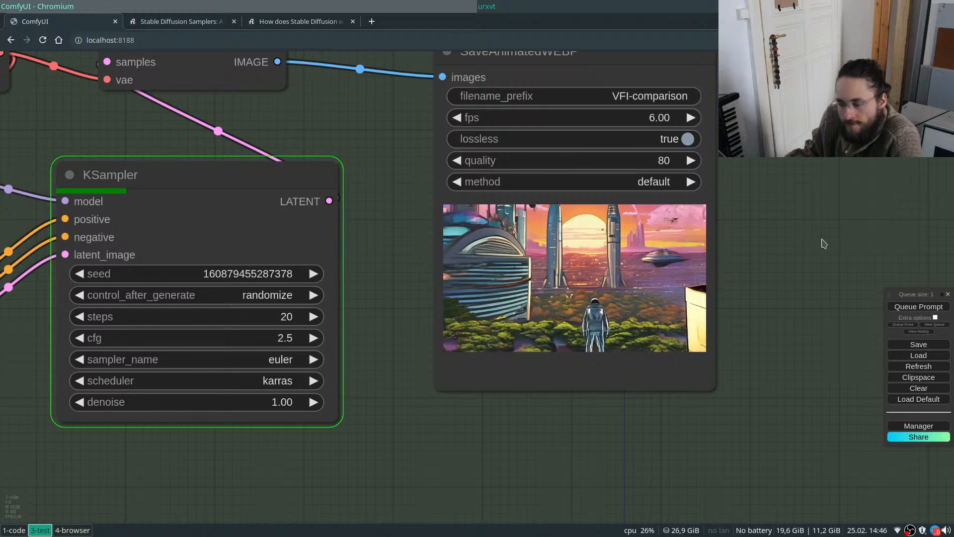
{"action": "scroll", "coordinate": [824, 244], "scroll_direction": "down", "scroll_amount": 1}
{"action": "scroll", "coordinate": [824, 244], "scroll_direction": "down", "scroll_amount": 1}
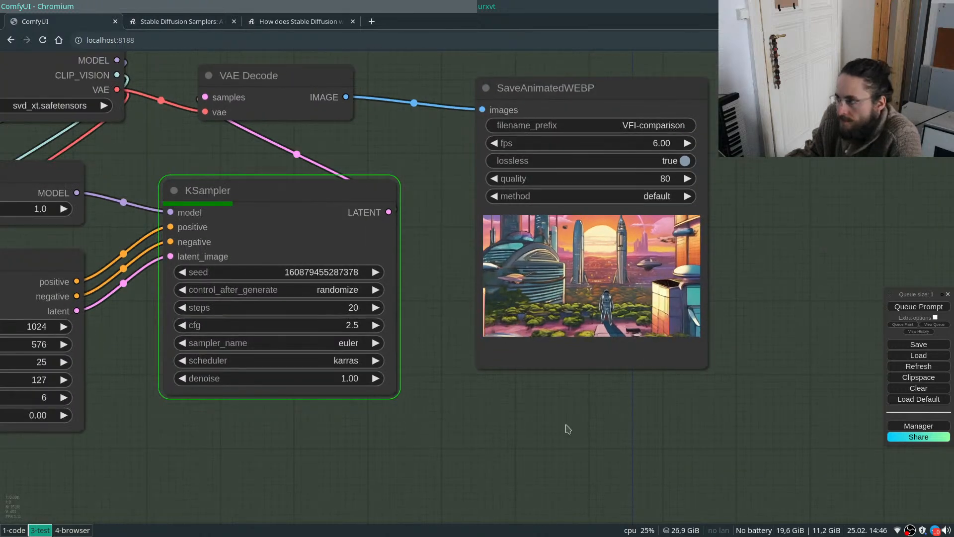
{"action": "scroll", "coordinate": [682, 392], "scroll_direction": "down", "scroll_amount": 1}
{"action": "scroll", "coordinate": [682, 391], "scroll_direction": "down", "scroll_amount": 2}
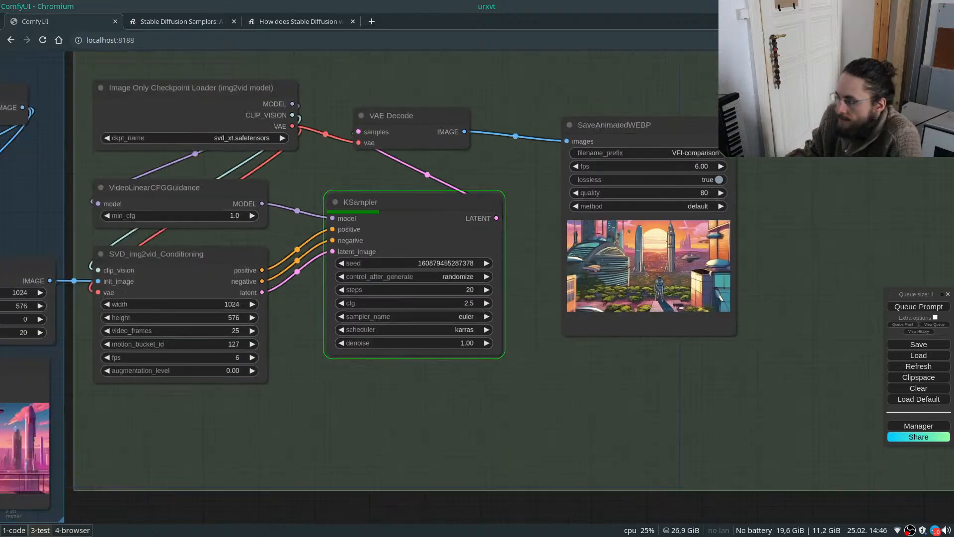
{"action": "scroll", "coordinate": [823, 241], "scroll_direction": "down", "scroll_amount": 1}
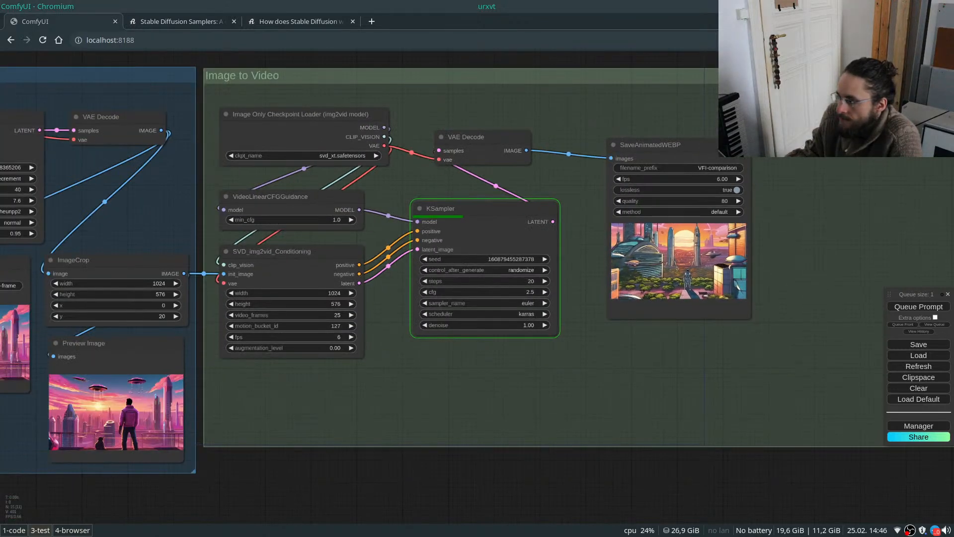
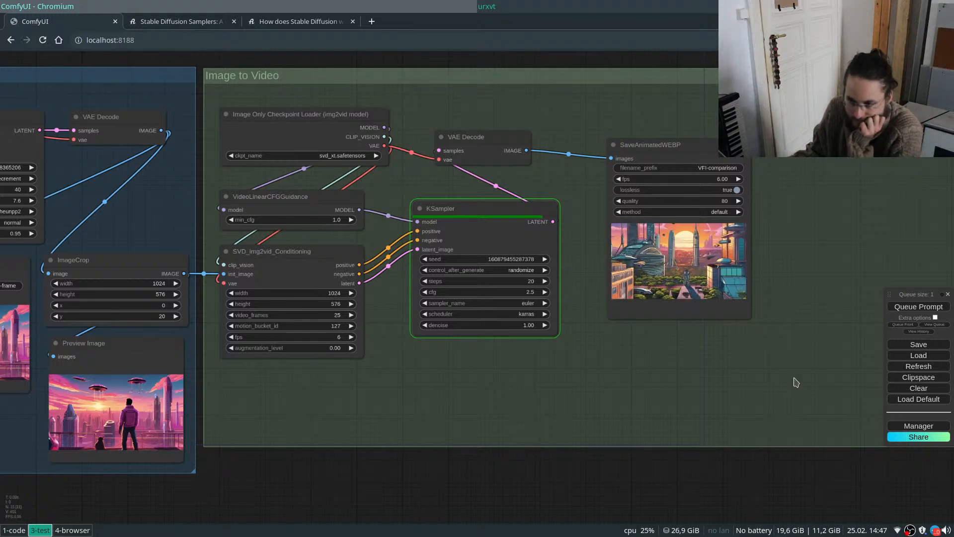
Check the video sampling progress in the ComfyUI server's terminal and return to the workflow.
{"action": "scroll", "coordinate": [743, 369], "scroll_direction": "down", "scroll_amount": 1}
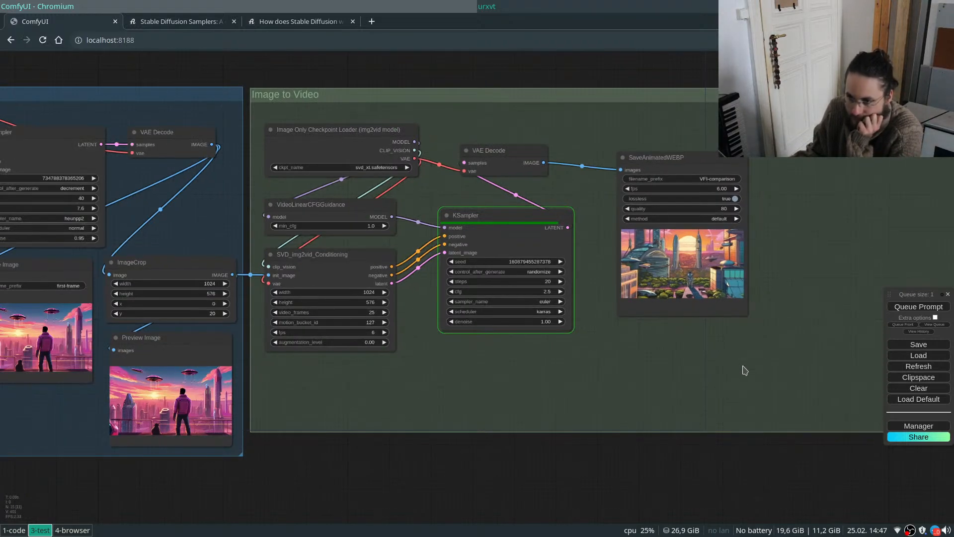
{"action": "scroll", "coordinate": [705, 496], "scroll_direction": "down", "scroll_amount": 1}
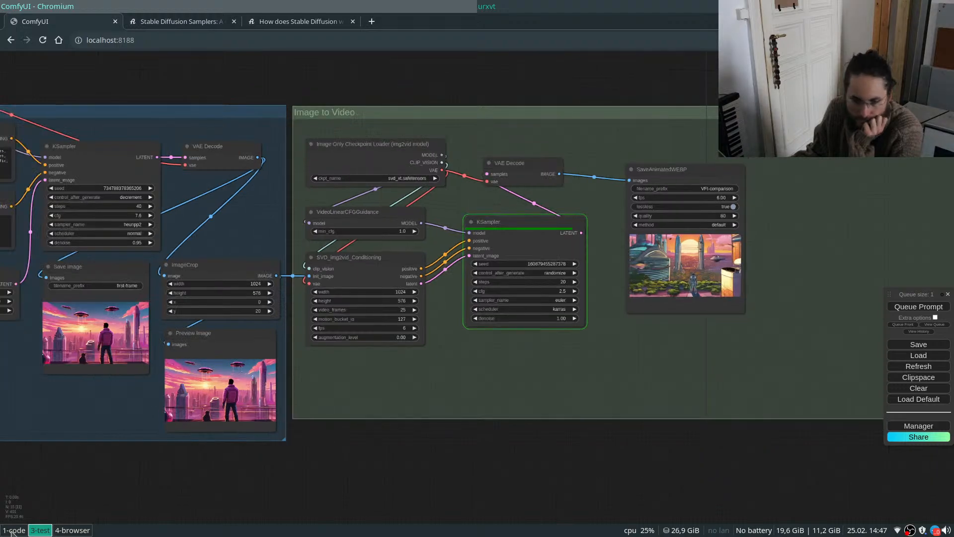
{"action": "left_click", "coordinate": [14, 530]}
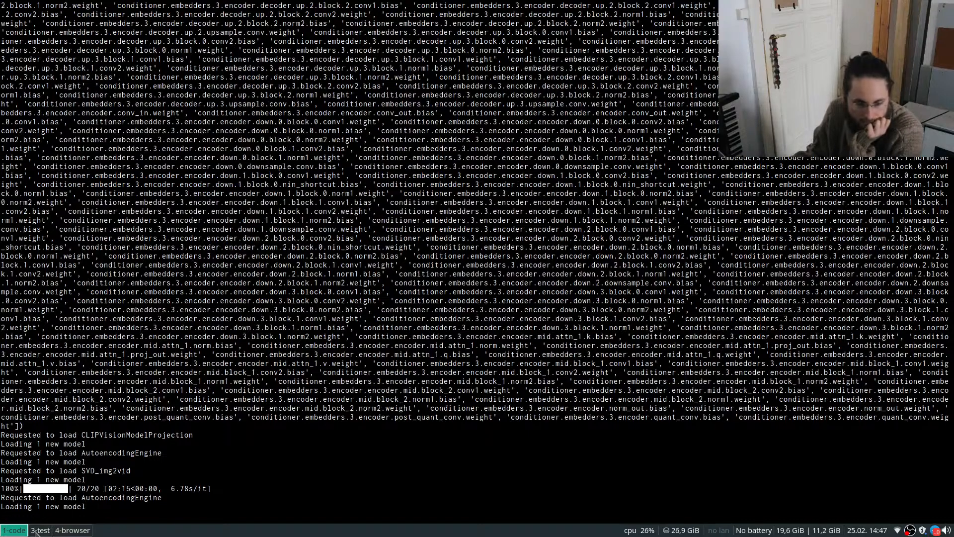
{"action": "left_click", "coordinate": [39, 530]}
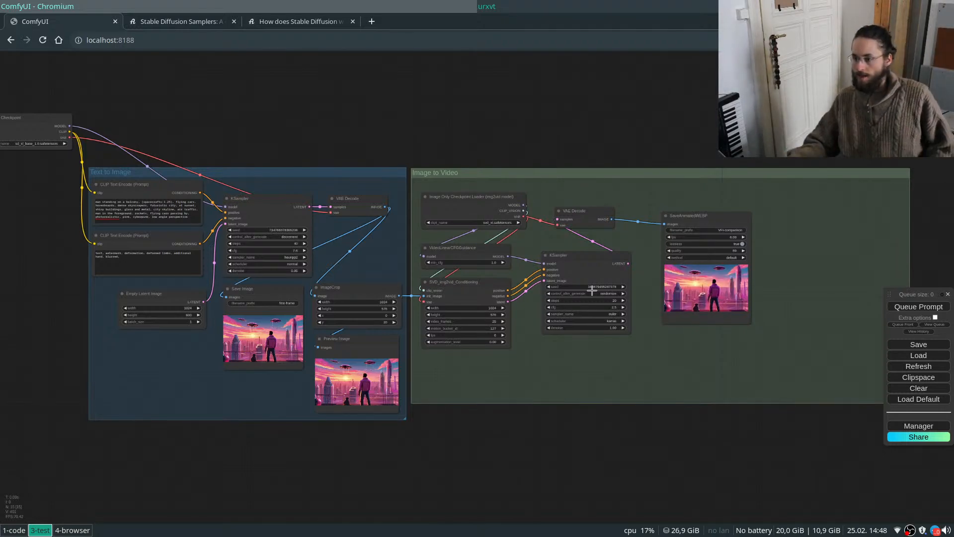
Inspect the new video of the man and cat in the SaveAnimatedWEBP node.
{"action": "scroll", "coordinate": [779, 298], "scroll_direction": "up", "scroll_amount": 15}
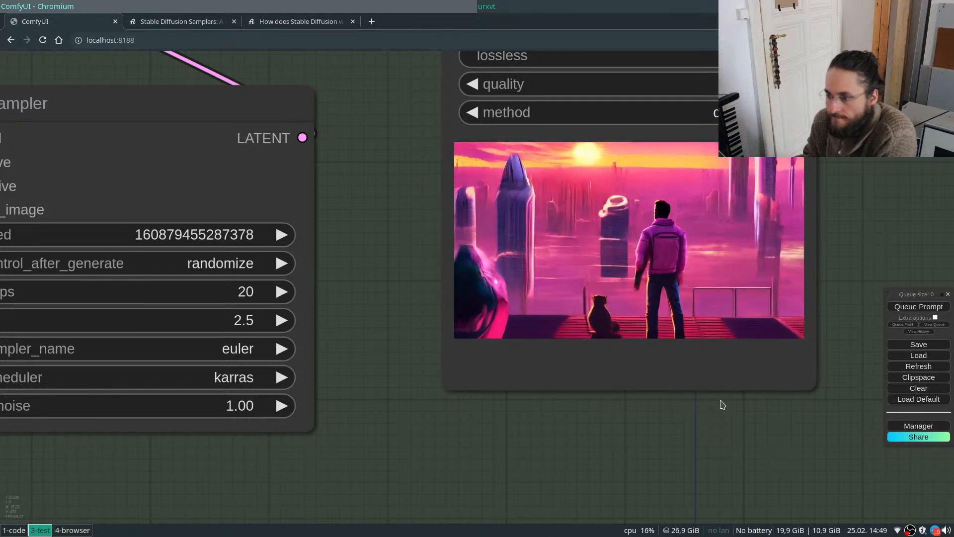
{"action": "scroll", "coordinate": [722, 405], "scroll_direction": "down", "scroll_amount": 5}
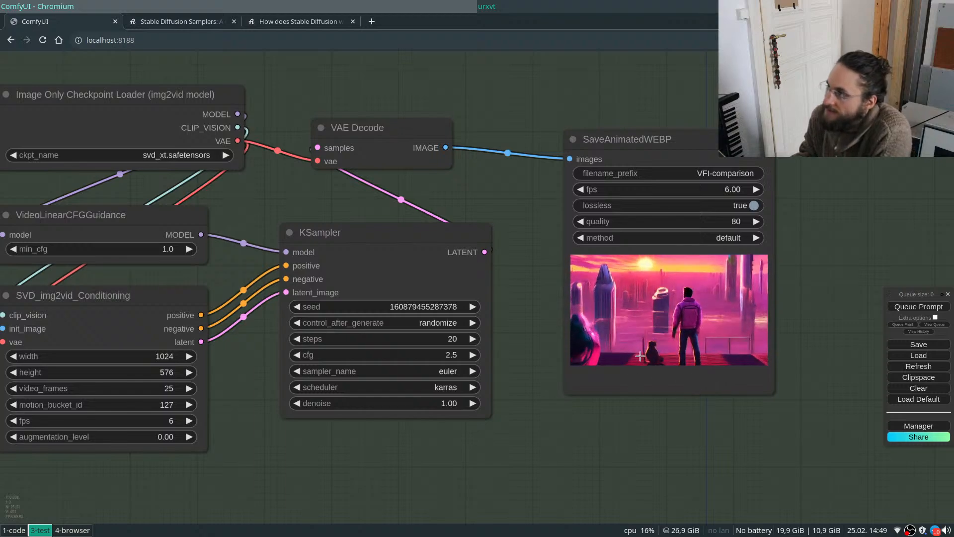
{"action": "scroll", "coordinate": [644, 327], "scroll_direction": "up", "scroll_amount": 6}
{"action": "scroll", "coordinate": [655, 395], "scroll_direction": "down", "scroll_amount": 8}
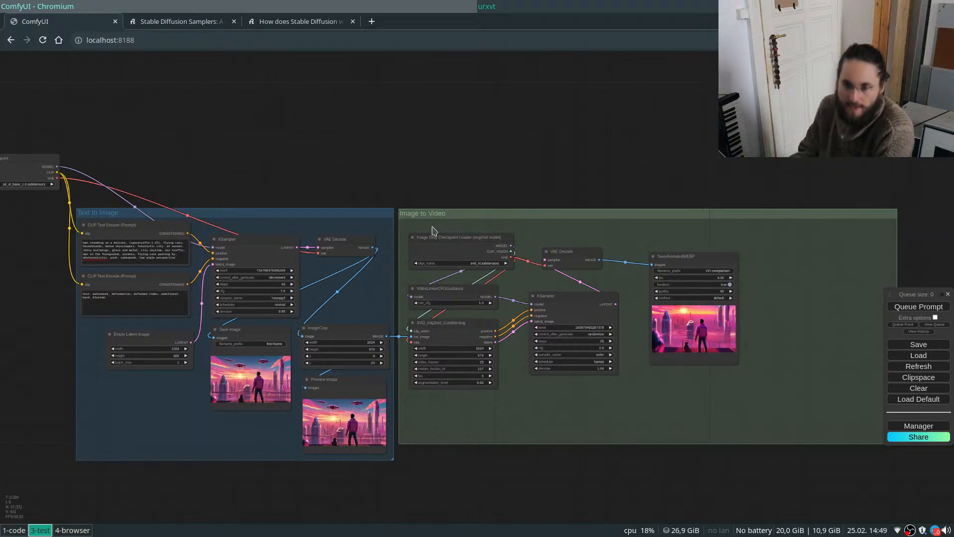
List the ComfyUI output folder in the terminal and compare it with the SaveAnimatedWEBP node's filename prefix.
{"action": "key", "text": "super+Right"}
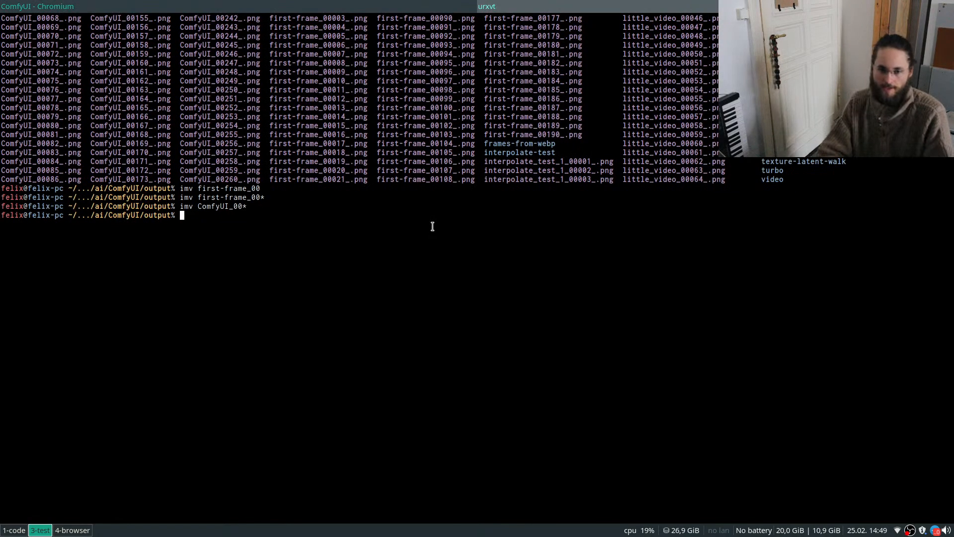
{"action": "type", "text": "ls"}
{"action": "key", "text": "Return"}
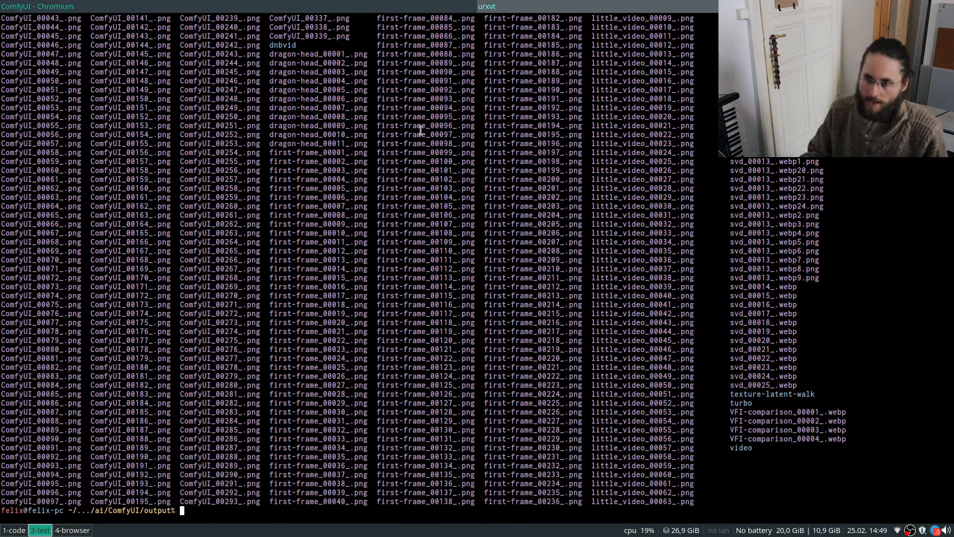
{"action": "key", "text": "super+Left"}
{"action": "scroll", "coordinate": [687, 163], "scroll_direction": "up", "scroll_amount": 10}
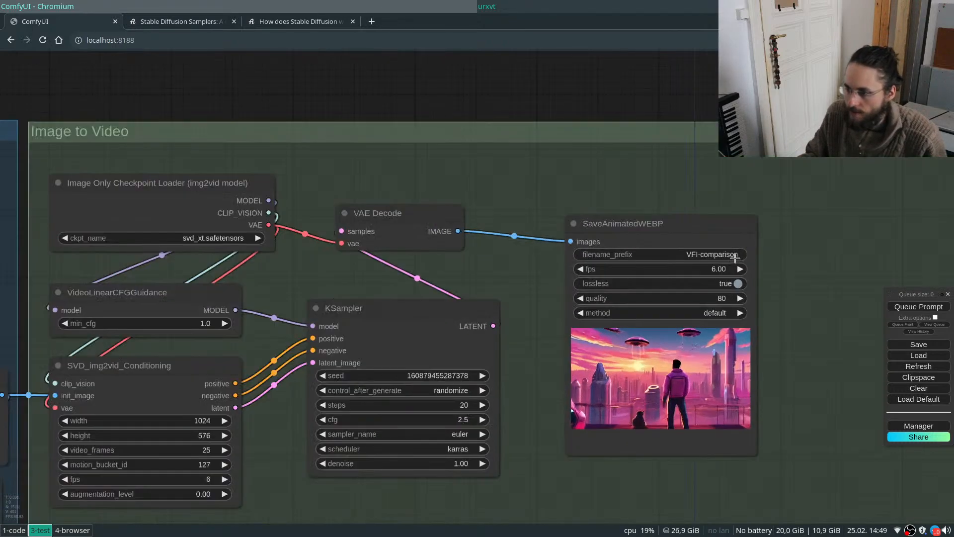
Move all files matching VFI-comparison_0000* from the ComfyUI output folder to ../input in the terminal.
{"action": "key", "text": "super+Right"}
{"action": "type", "text": "mv V"}
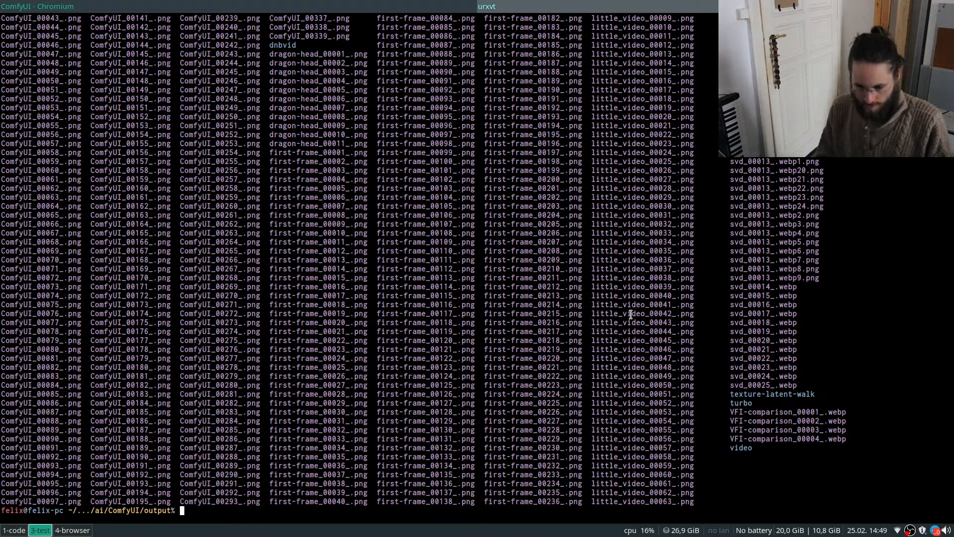
{"action": "key", "text": "Tab"}
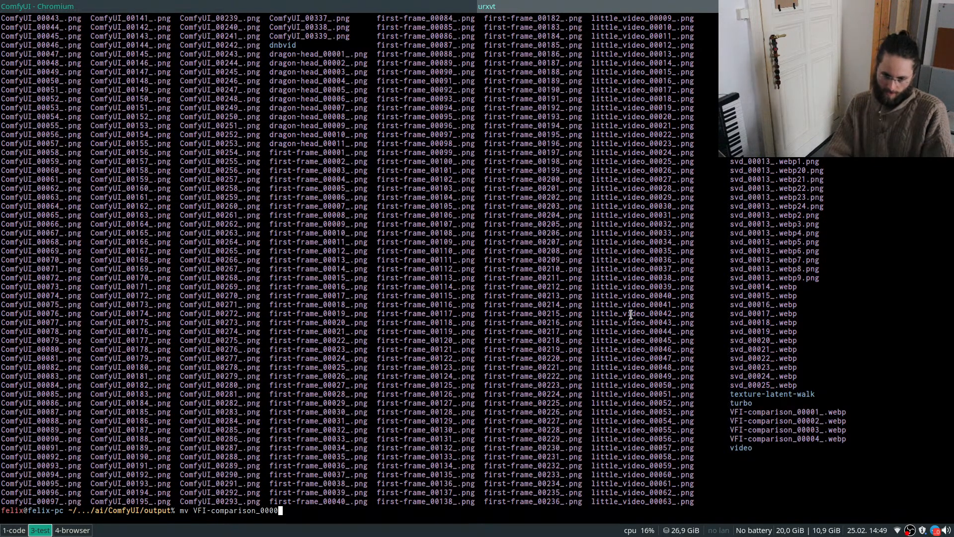
{"action": "key", "text": "Tab"}
{"action": "type", "text": "2"}
{"action": "key", "text": "Tab"}
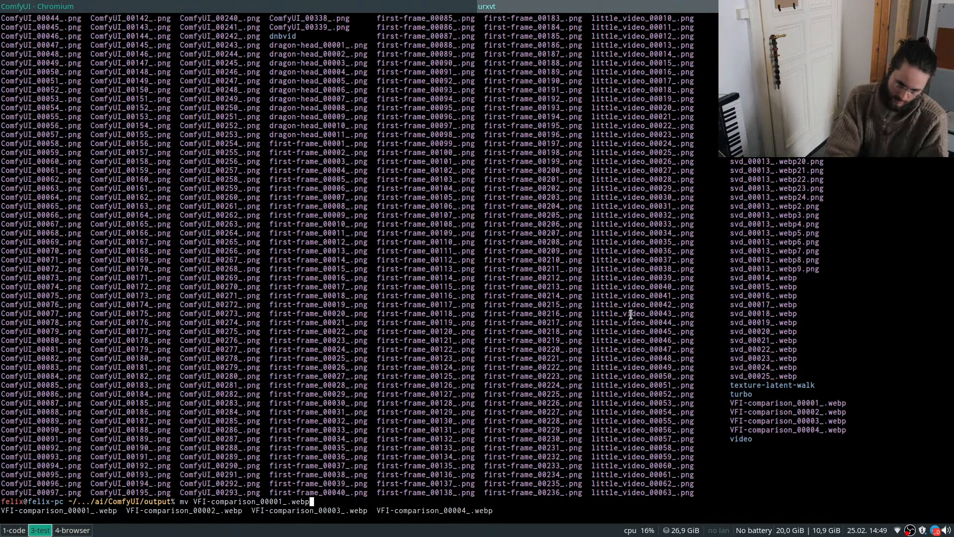
{"action": "key", "text": "Left"}
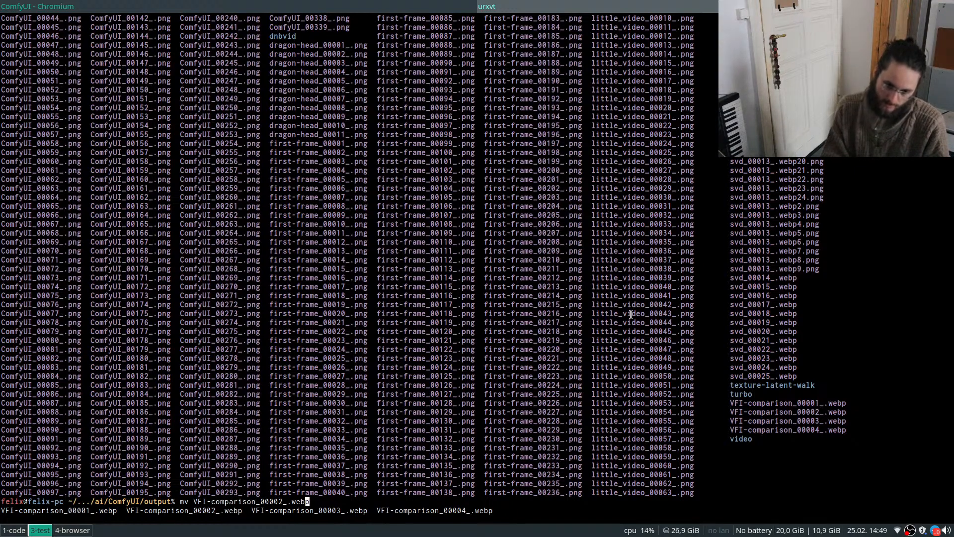
{"action": "key", "text": "Escape"}
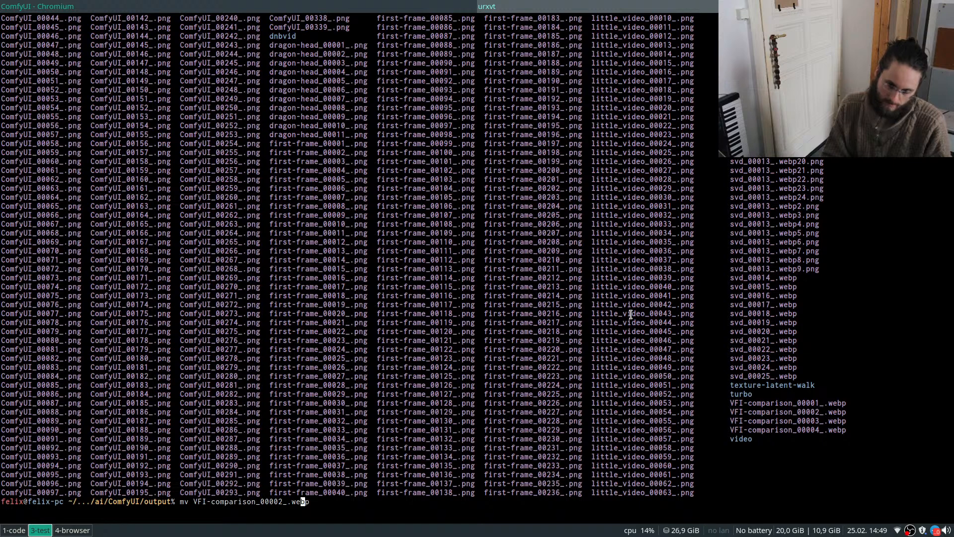
{"action": "key", "text": "ctrl+k"}
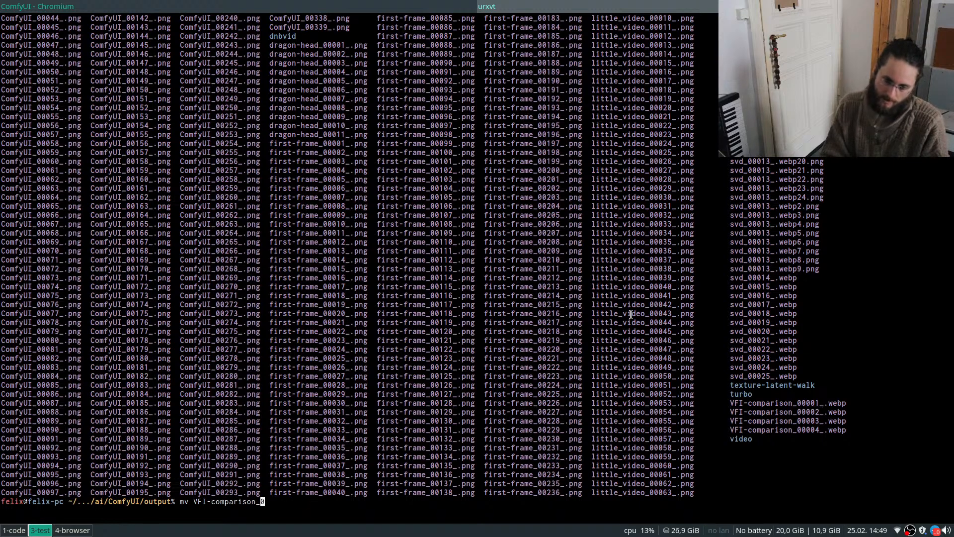
{"action": "type", "text": "000* ../input/"}
{"action": "key", "text": "Return"}
Return to the ComfyUI workflow, start saving it as a file and go to the ComfyUI workflows folder.
{"action": "key", "text": "super+1"}
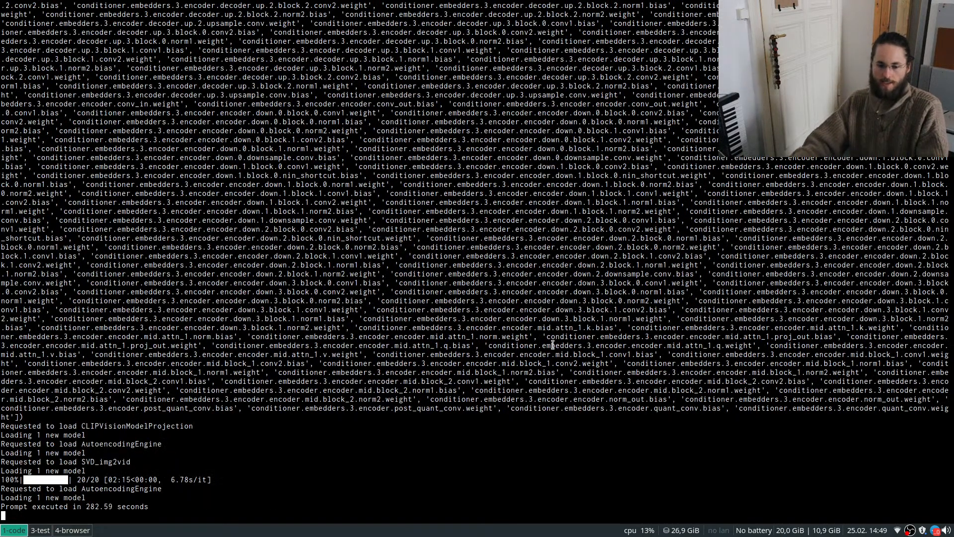
{"action": "key", "text": "super+4"}
{"action": "key", "text": "super+1"}
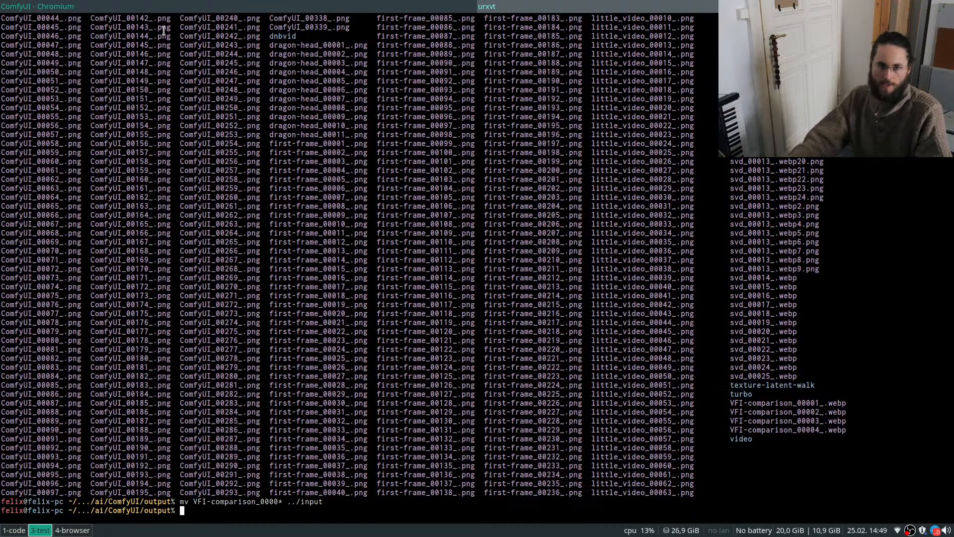
{"action": "key", "text": "super+3"}
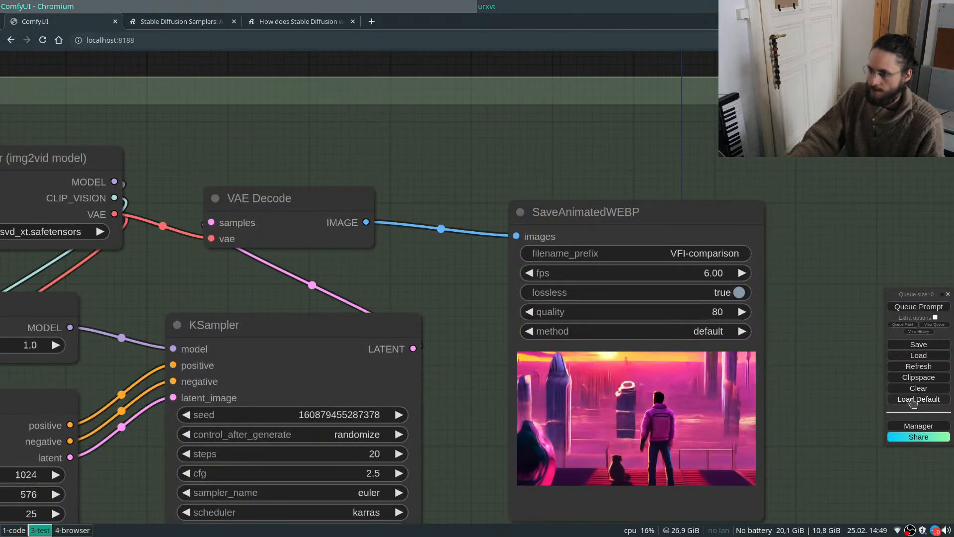
{"action": "left_click", "coordinate": [913, 345]}
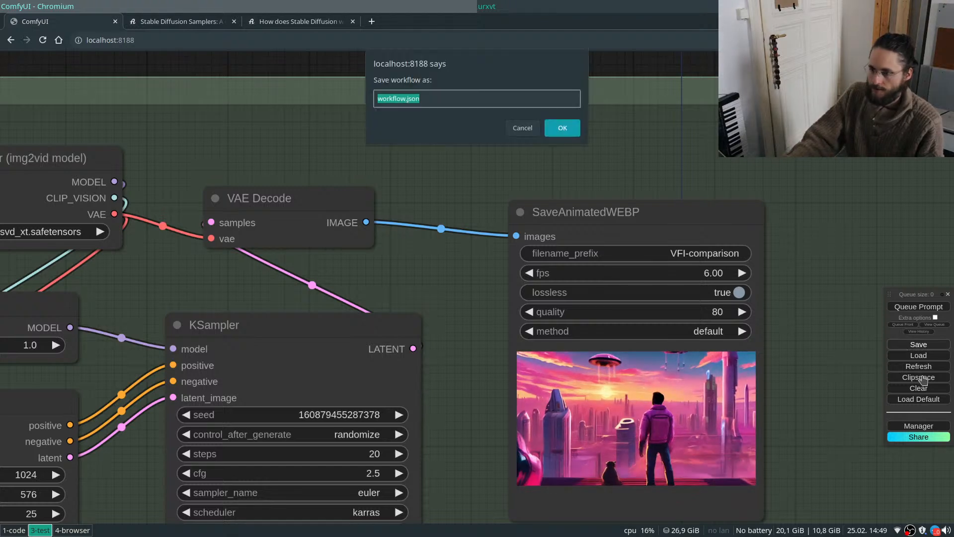
{"action": "left_click", "coordinate": [576, 127]}
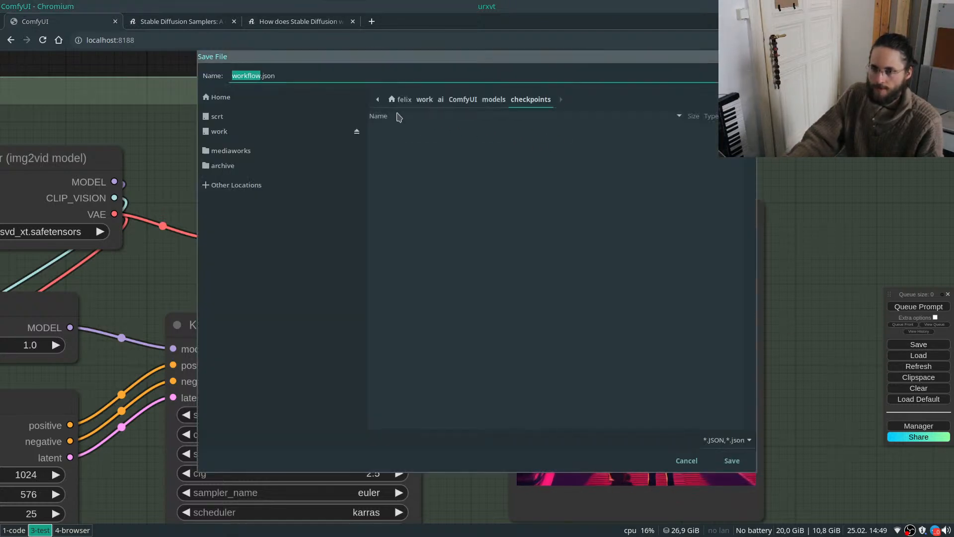
{"action": "left_click", "coordinate": [463, 100]}
{"action": "left_click", "coordinate": [456, 215]}
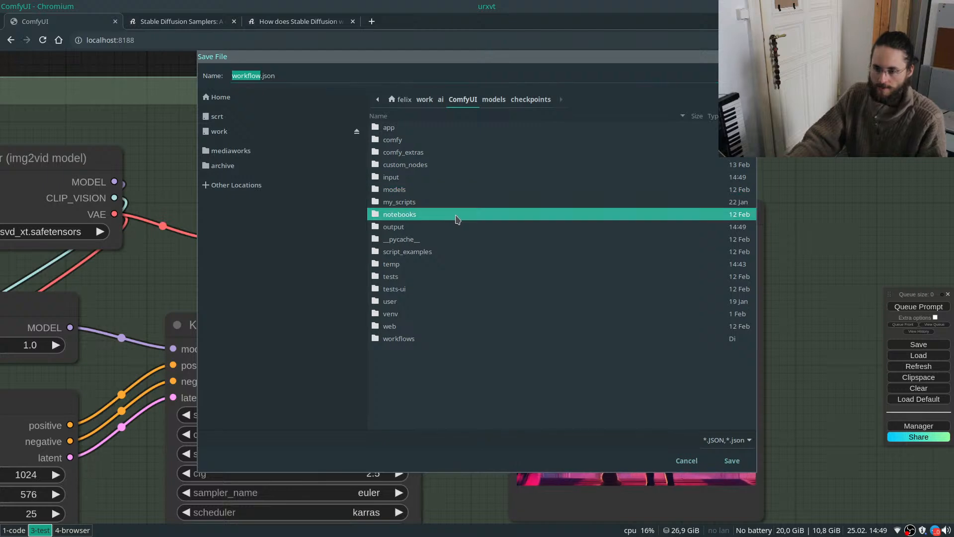
{"action": "left_click", "coordinate": [397, 326]}
{"action": "double_click", "coordinate": [400, 339]}
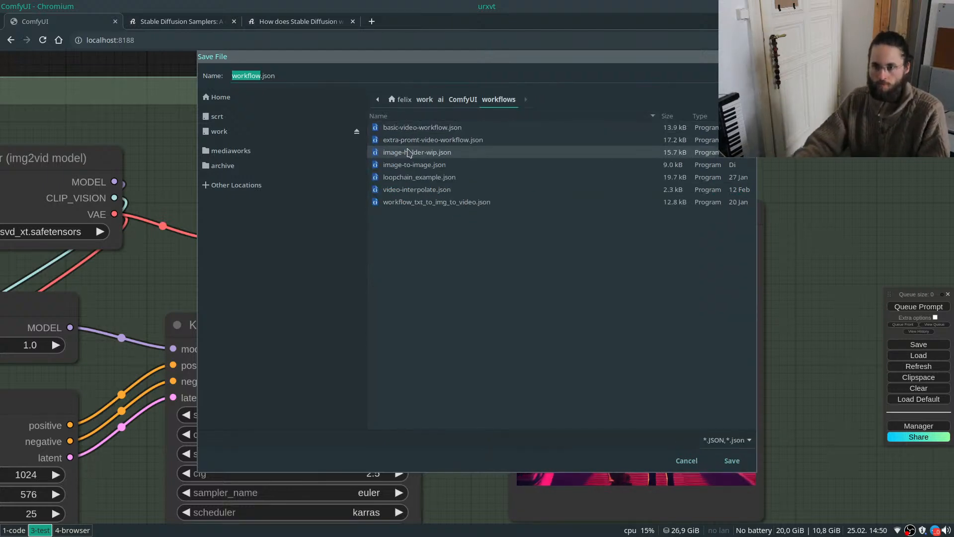
Save the workflow as basic-video-workflow-webp-save.json, adapting the name of the existing basic-video-workflow.json.
{"action": "left_click", "coordinate": [439, 130]}
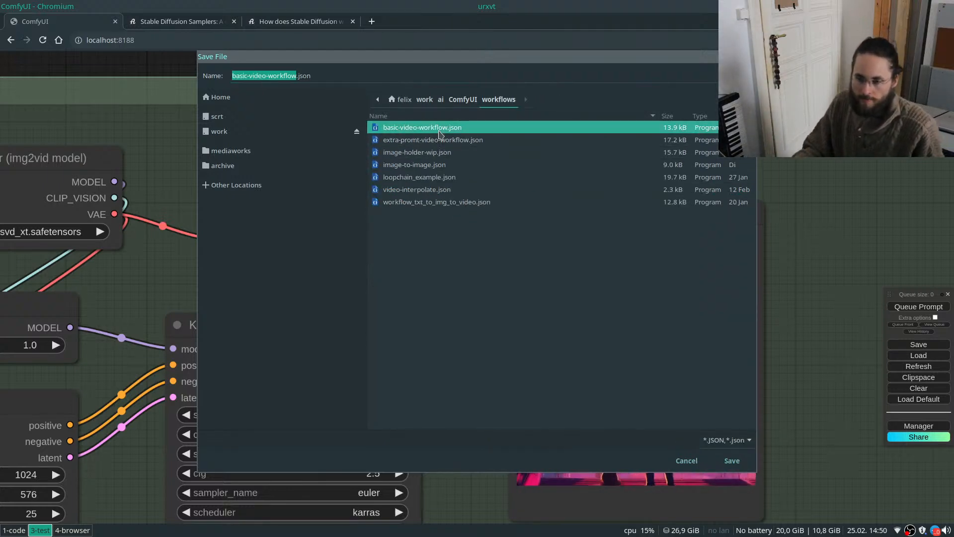
{"action": "left_click", "coordinate": [294, 75]}
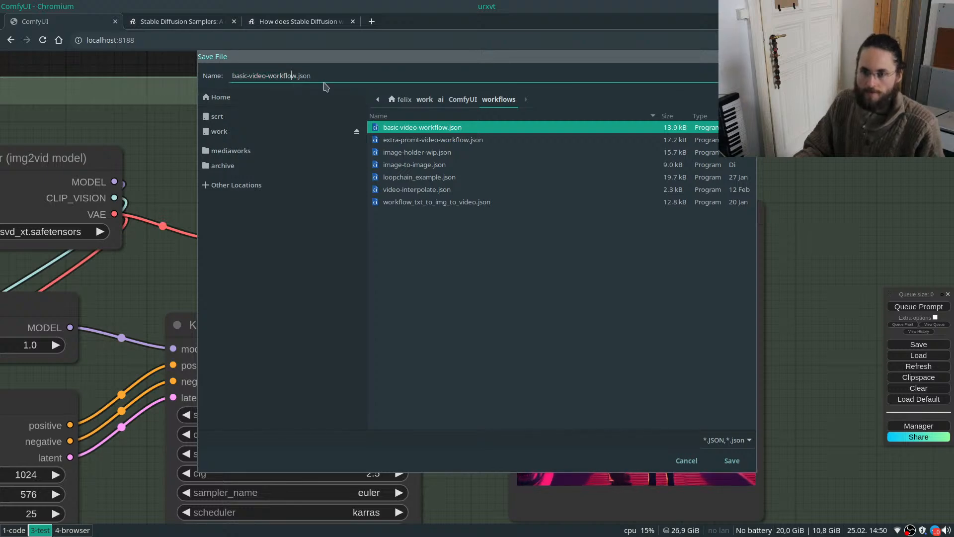
{"action": "type", "text": "-webp-save"}
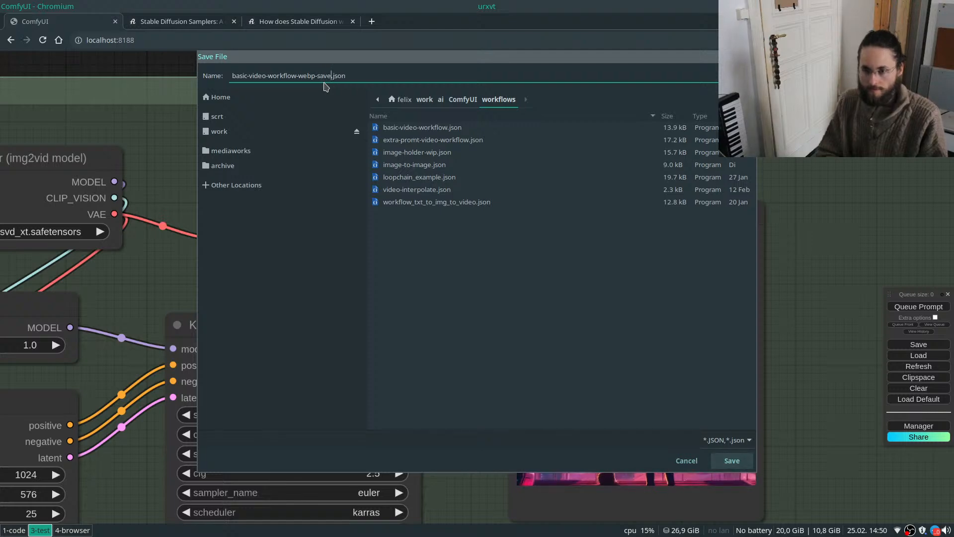
{"action": "key", "text": "Return"}
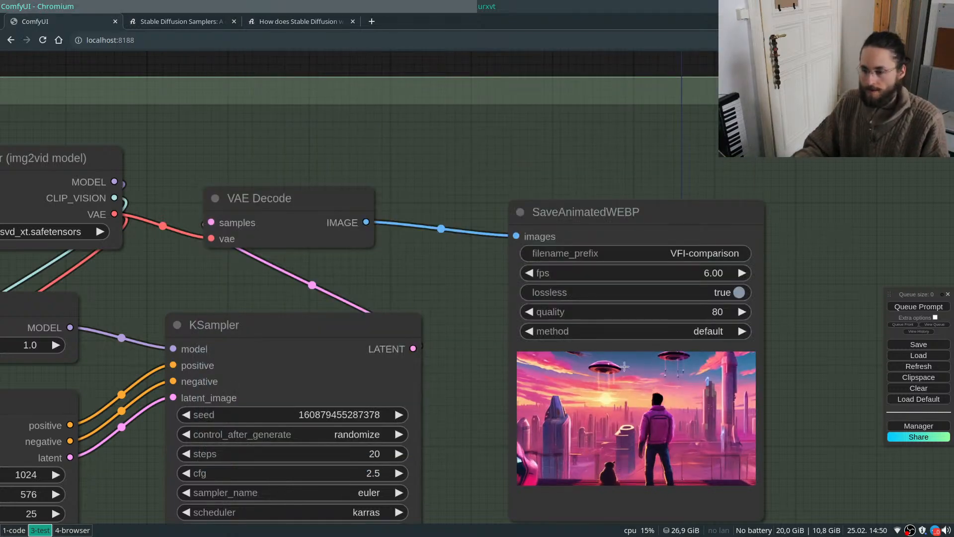
Load the video-interpolate.json workflow and shift the RIFE VFI and Save Image nodes slightly closer to the Load Image node.
{"action": "key", "text": "ctrl+o"}
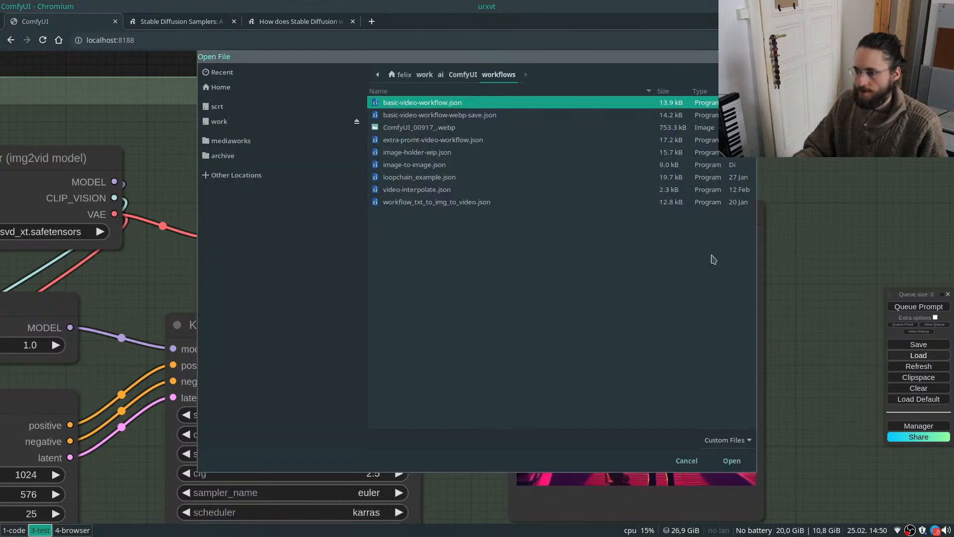
{"action": "double_click", "coordinate": [436, 190]}
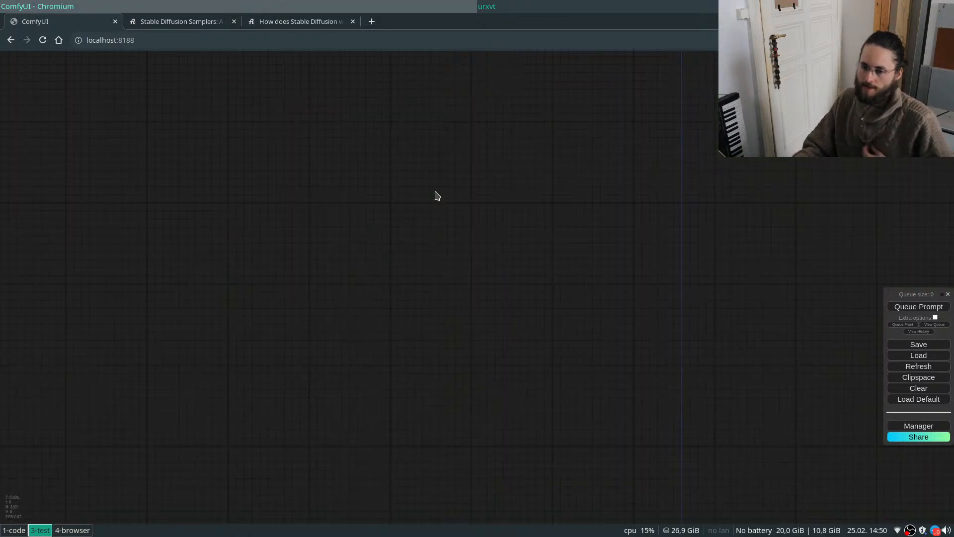
{"action": "scroll", "coordinate": [641, 337], "scroll_direction": "down", "scroll_amount": 3}
{"action": "scroll", "coordinate": [526, 308], "scroll_direction": "up", "scroll_amount": 2}
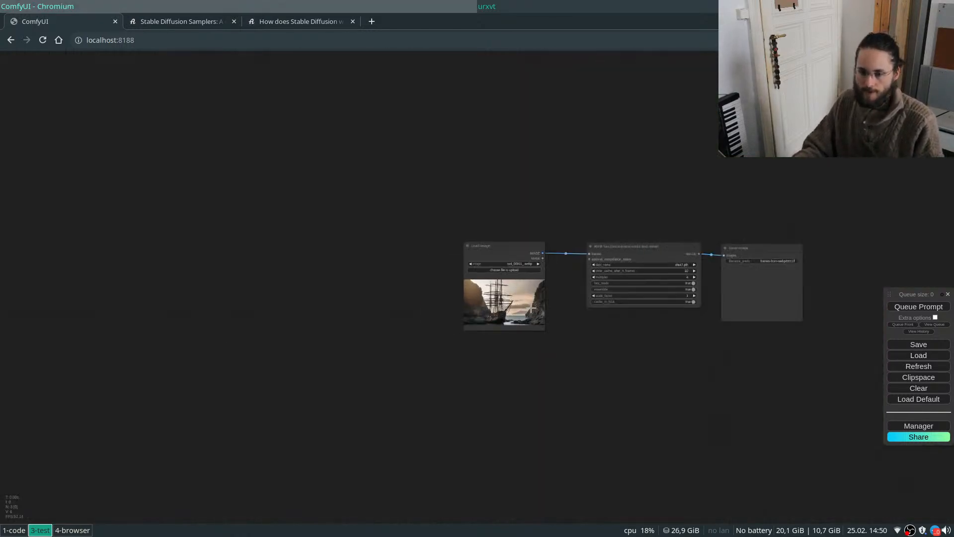
{"action": "scroll", "coordinate": [656, 272], "scroll_direction": "up", "scroll_amount": 5}
{"action": "scroll", "coordinate": [546, 134], "scroll_direction": "down", "scroll_amount": 3}
{"action": "left_click_drag", "start_coordinate": [453, 119], "coordinate": [436, 159]}
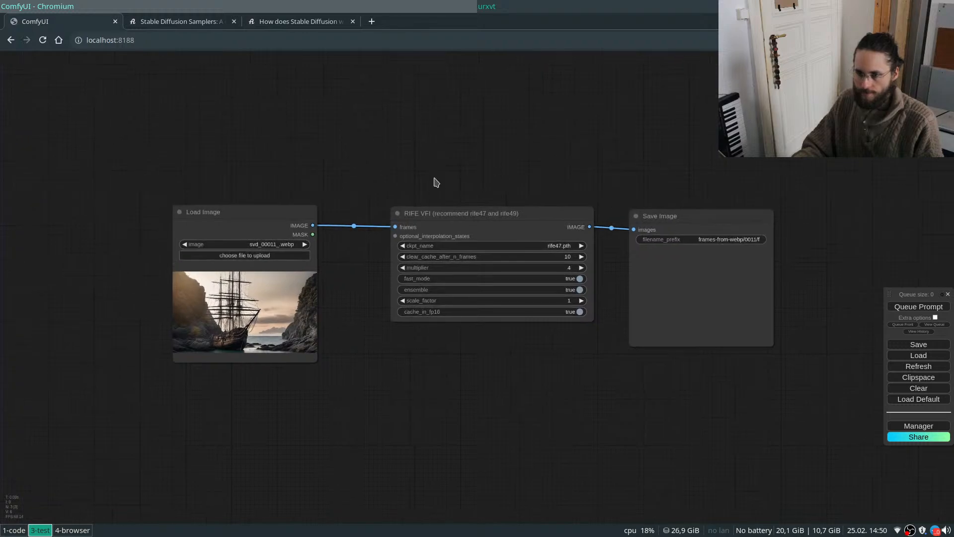
{"action": "left_click_drag", "start_coordinate": [440, 211], "coordinate": [419, 214]}
{"action": "left_click_drag", "start_coordinate": [698, 216], "coordinate": [692, 209]}
Refresh the available input files and choose VFI-comparison_00001_.webp in the Load Image node.
{"action": "left_click", "coordinate": [272, 244]}
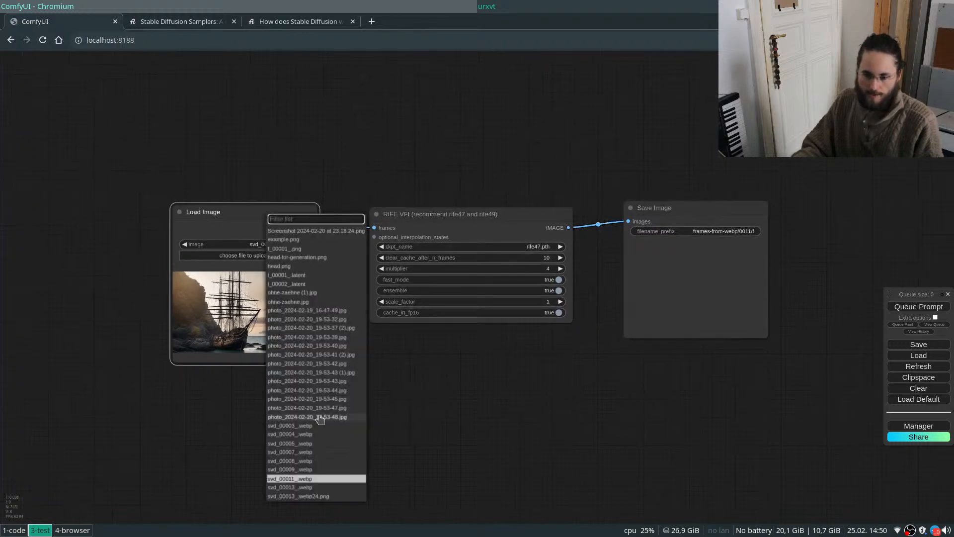
{"action": "scroll", "coordinate": [317, 420], "scroll_direction": "up", "scroll_amount": 1}
{"action": "scroll", "coordinate": [317, 420], "scroll_direction": "down", "scroll_amount": 3}
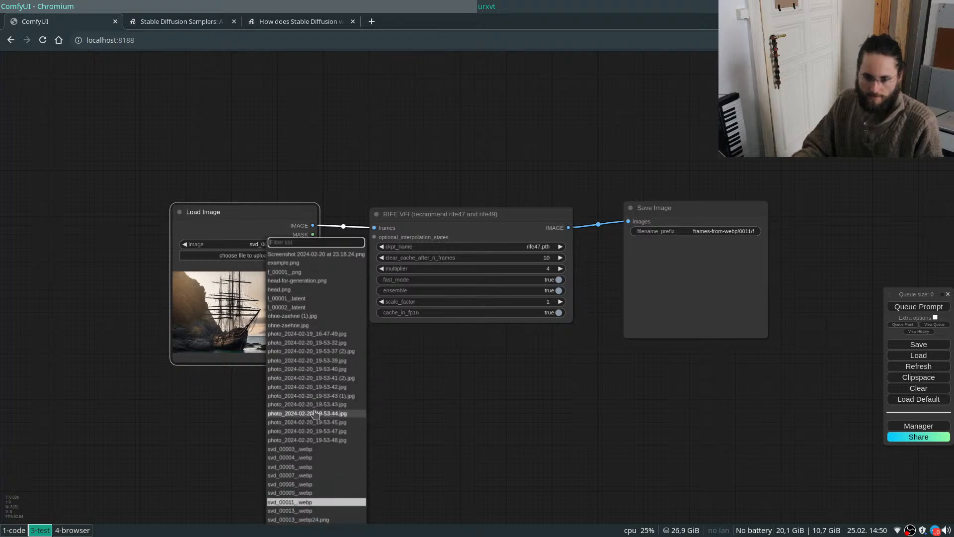
{"action": "left_click", "coordinate": [544, 421]}
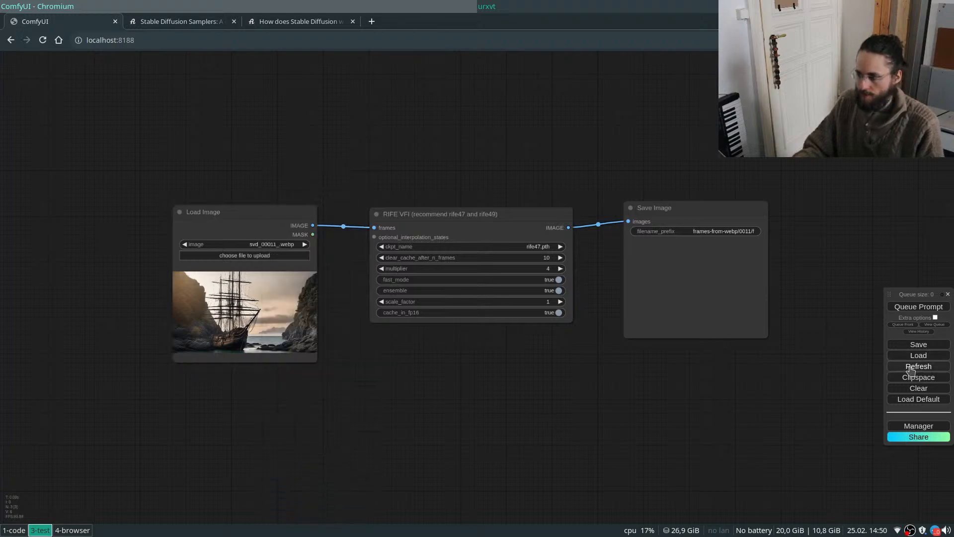
{"action": "left_click", "coordinate": [264, 245]}
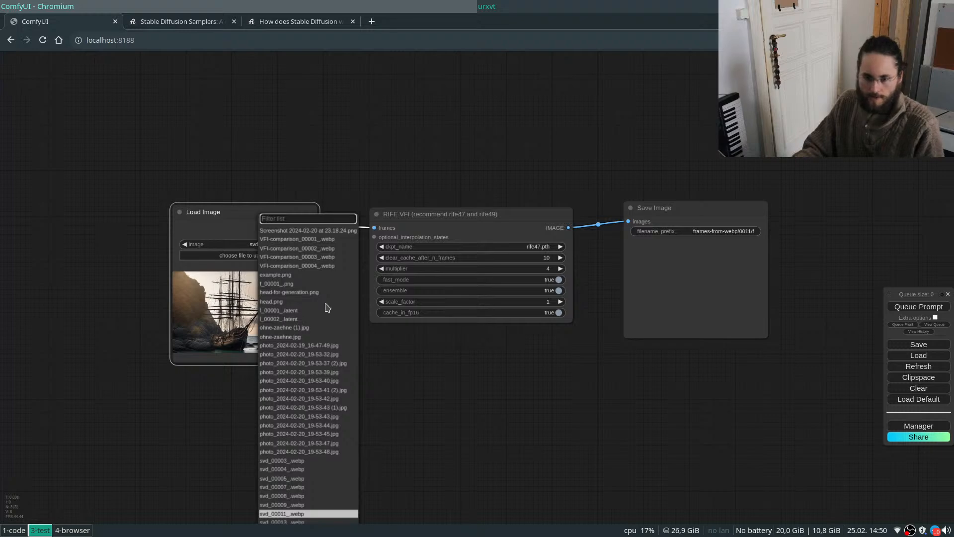
{"action": "left_click", "coordinate": [309, 240]}
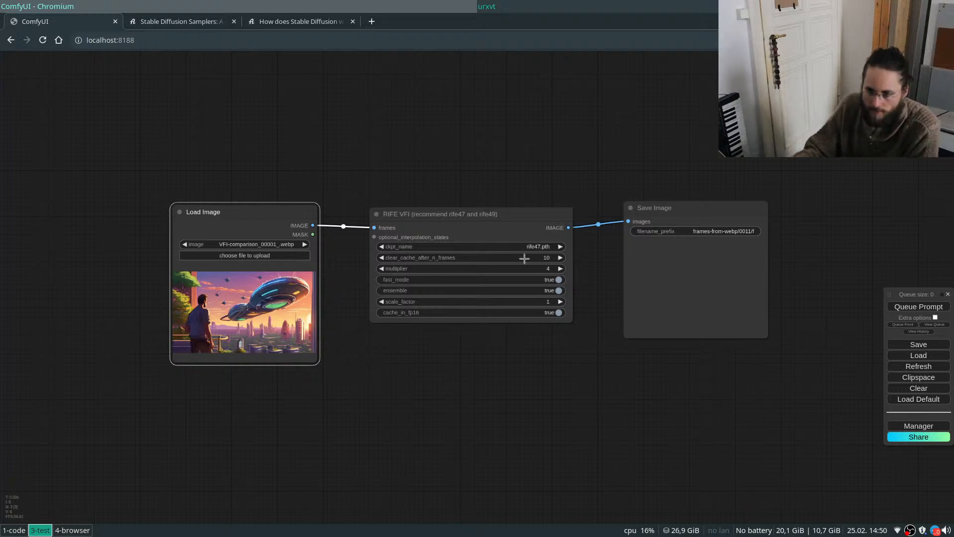
Preview the VFI-comparison videos 00002, 00003, 00004 and 00001 one after another in the Load Image node.
{"action": "left_click", "coordinate": [305, 244]}
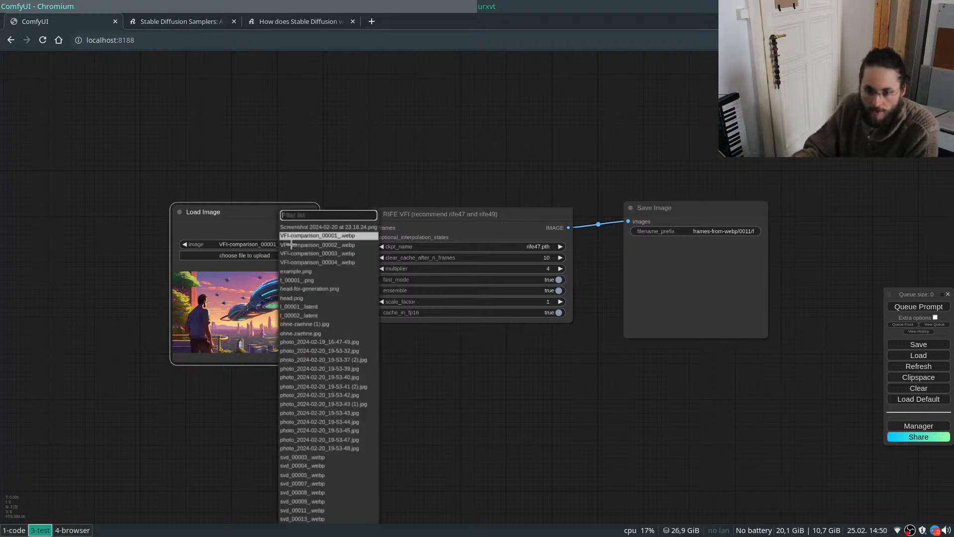
{"action": "left_click", "coordinate": [280, 241]}
{"action": "left_click", "coordinate": [274, 248]}
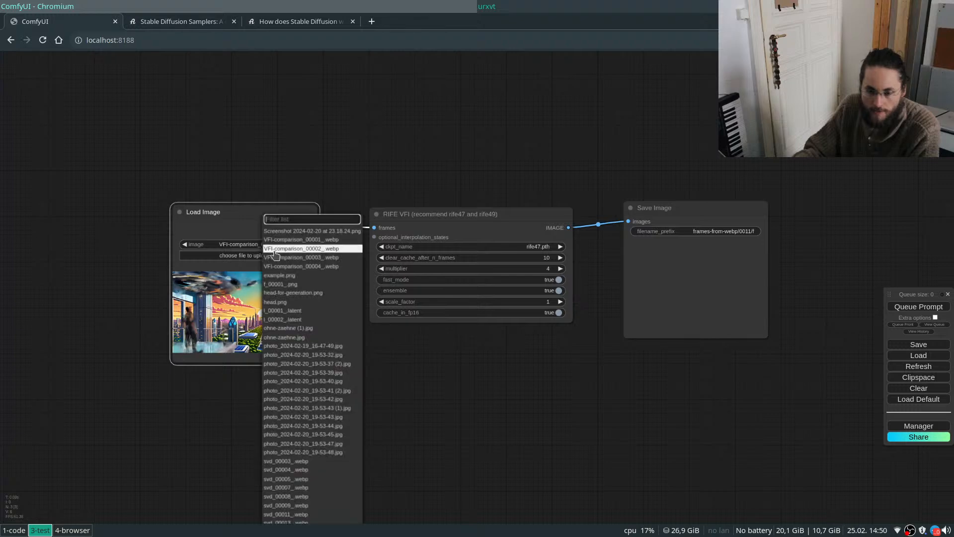
{"action": "left_click", "coordinate": [295, 258]}
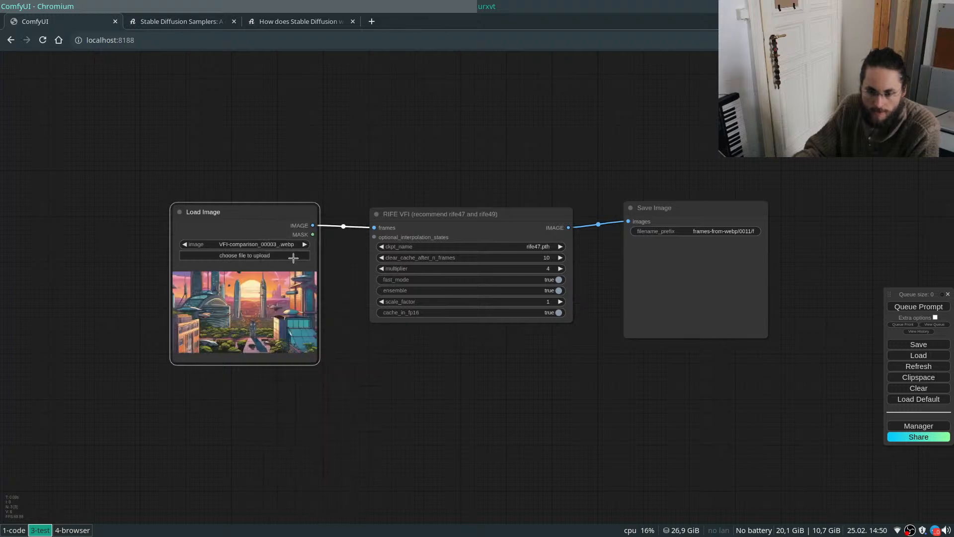
{"action": "left_click", "coordinate": [265, 245]}
{"action": "left_click", "coordinate": [281, 261]}
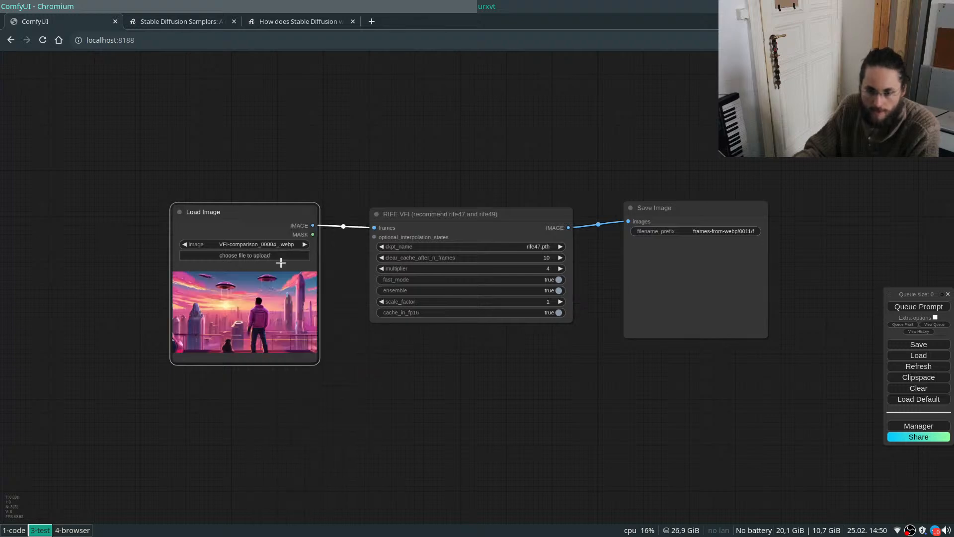
{"action": "left_click", "coordinate": [256, 244]}
{"action": "left_click", "coordinate": [271, 241]}
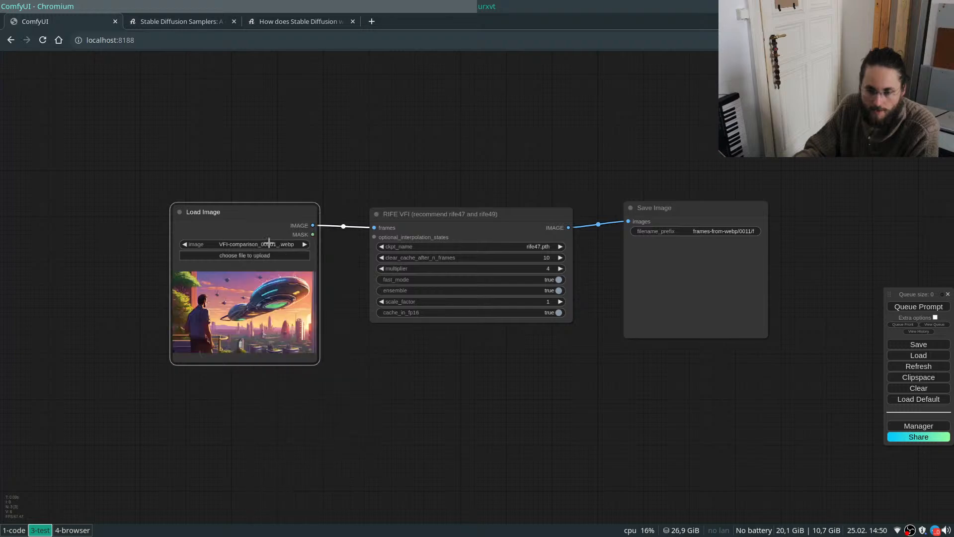
Choose VFI-comparison_00004_.webp in the Load Image node and inspect its preview of the man and cat up close.
{"action": "left_click", "coordinate": [257, 247]}
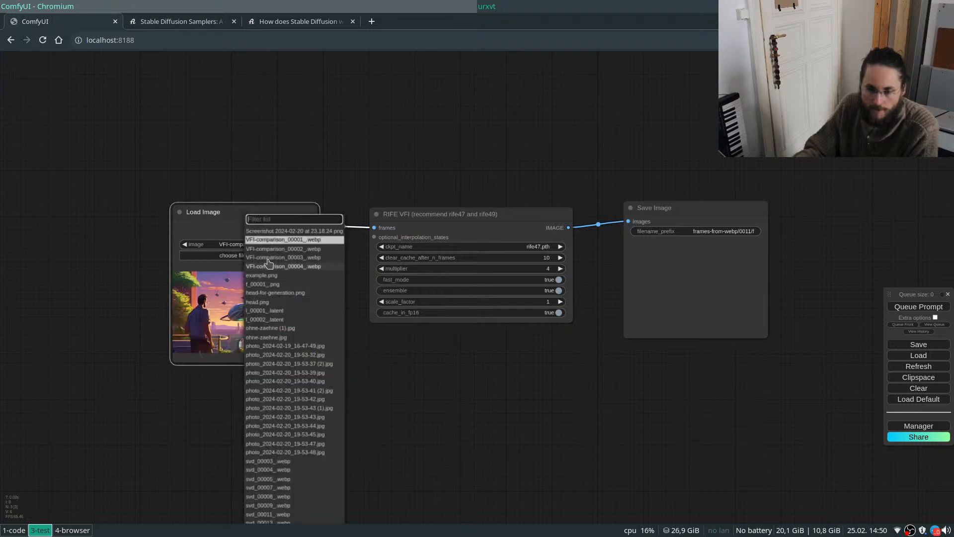
{"action": "left_click", "coordinate": [274, 255]}
{"action": "left_click", "coordinate": [252, 245]}
{"action": "left_click", "coordinate": [265, 264]}
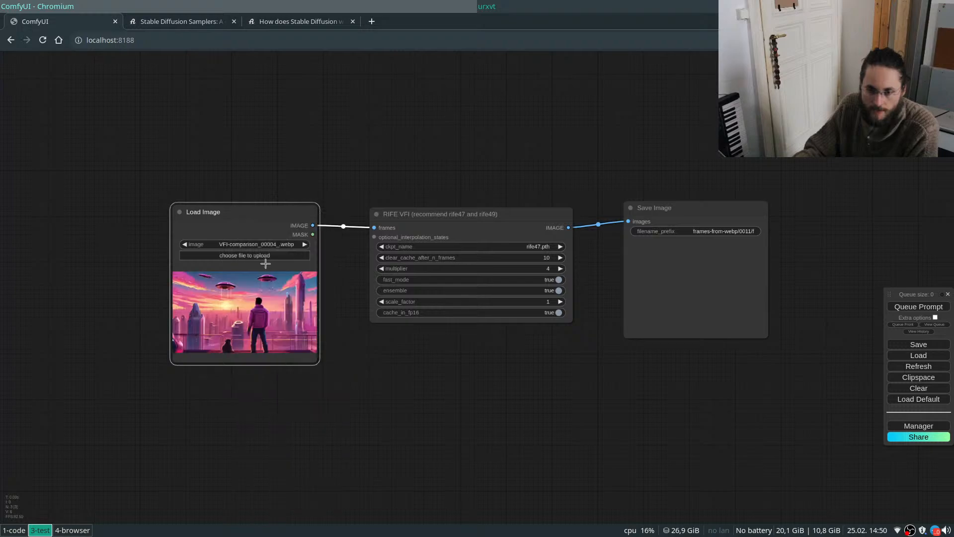
{"action": "scroll", "coordinate": [242, 291], "scroll_direction": "up", "scroll_amount": 12}
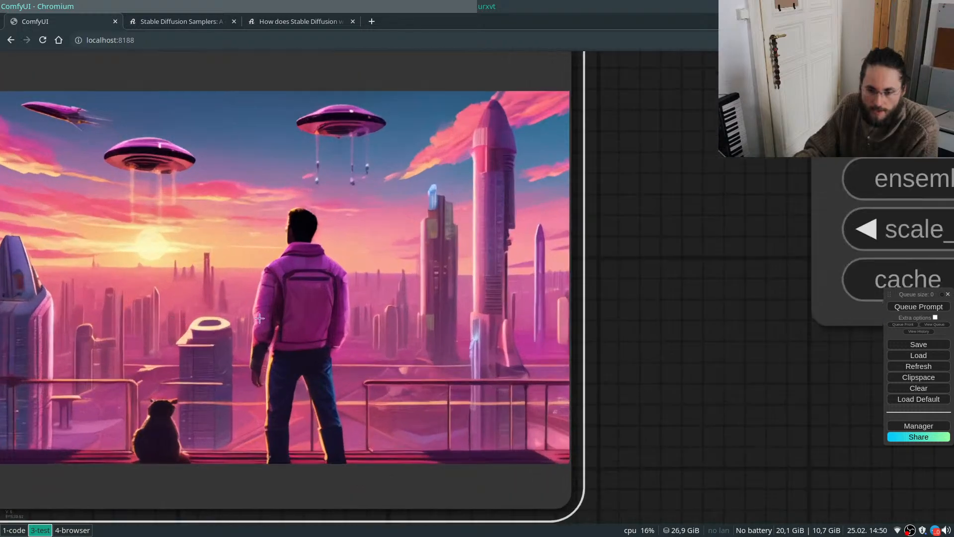
{"action": "scroll", "coordinate": [276, 325], "scroll_direction": "up", "scroll_amount": 2}
{"action": "scroll", "coordinate": [340, 316], "scroll_direction": "down", "scroll_amount": 10}
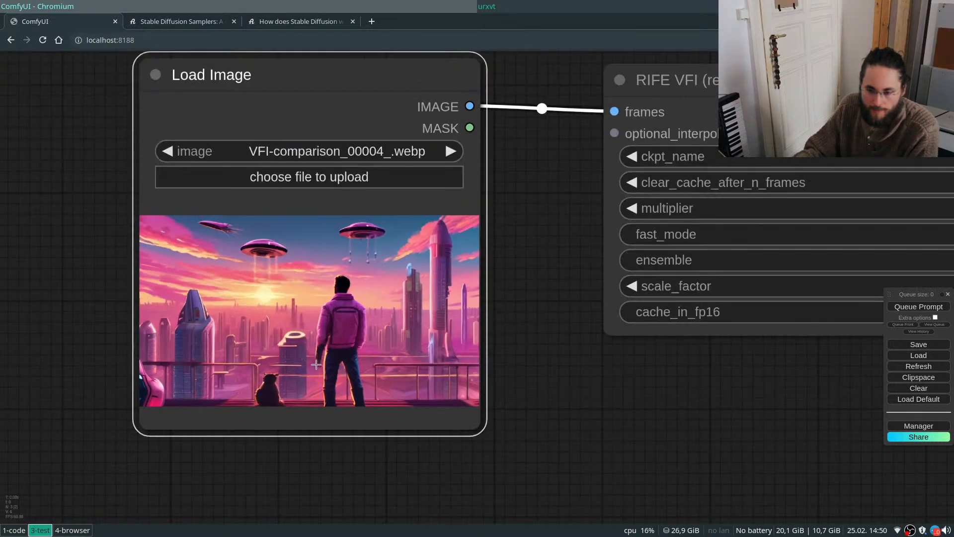
Compare the previews by loading VFI-comparison_00001_.webp in the Load Image node, and reselect VFI-comparison_00004_.webp.
{"action": "scroll", "coordinate": [125, 268], "scroll_direction": "down", "scroll_amount": 1}
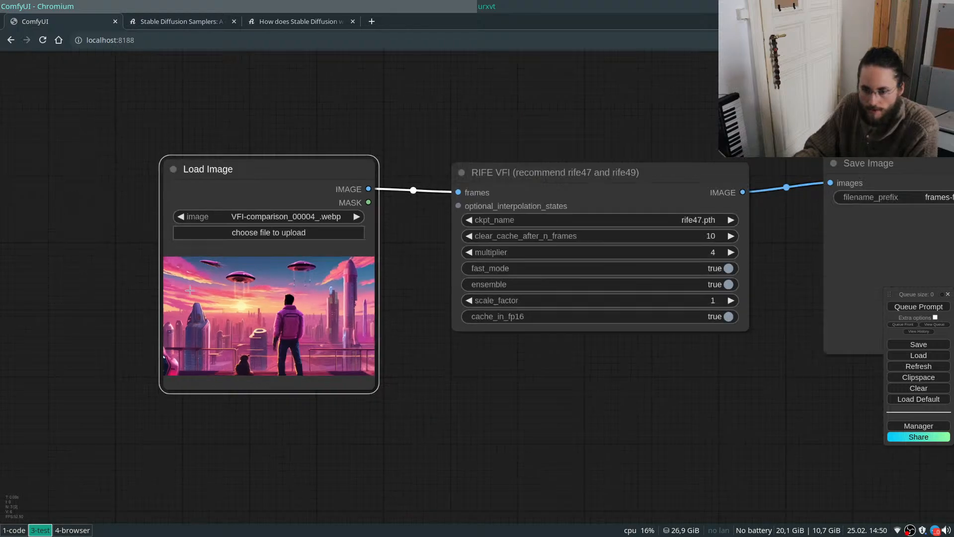
{"action": "scroll", "coordinate": [105, 356], "scroll_direction": "down", "scroll_amount": 2}
{"action": "scroll", "coordinate": [187, 305], "scroll_direction": "up", "scroll_amount": 5}
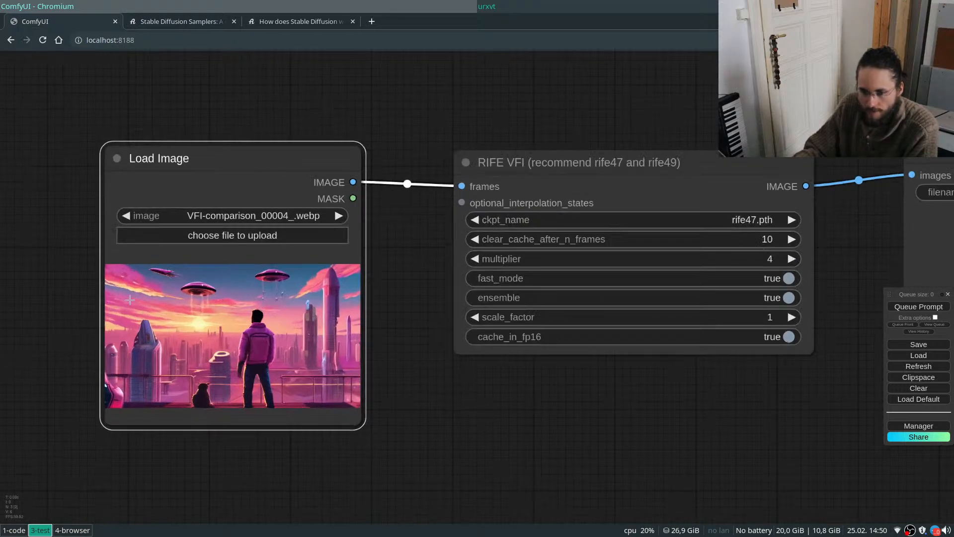
{"action": "scroll", "coordinate": [108, 309], "scroll_direction": "down", "scroll_amount": 3}
{"action": "left_click", "coordinate": [236, 239]}
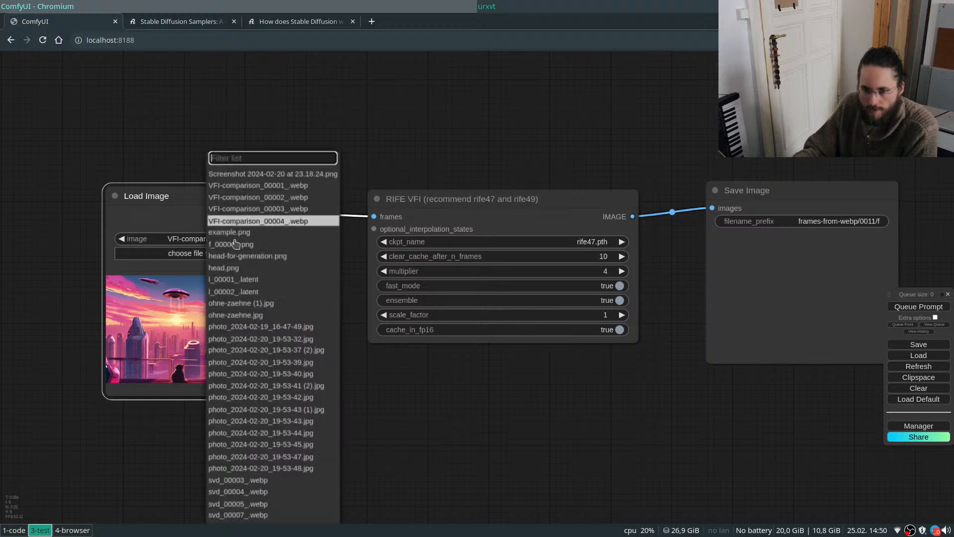
{"action": "left_click", "coordinate": [265, 185]}
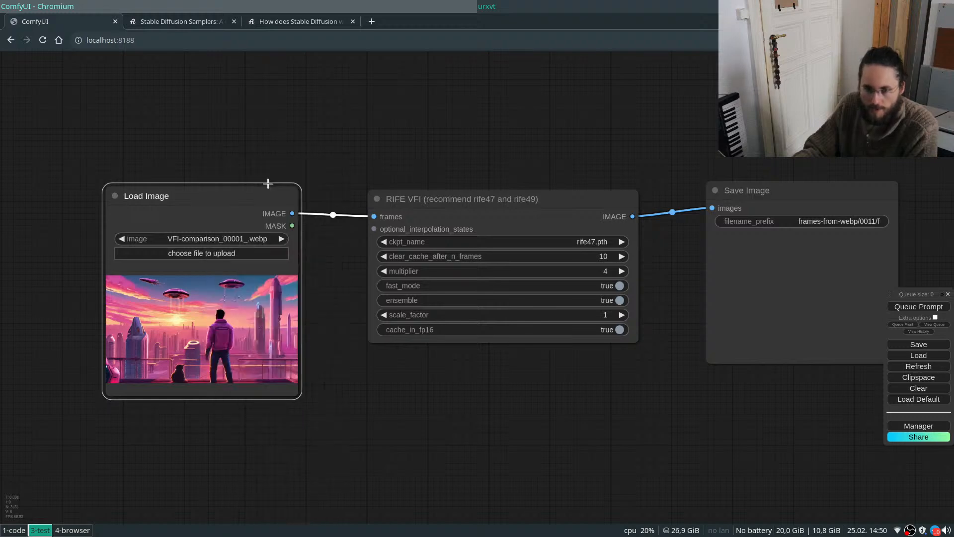
{"action": "left_click", "coordinate": [209, 246]}
{"action": "left_click", "coordinate": [246, 225]}
Line up the RIFE VFI and Save Image nodes with Load Image and set Save Image's filename_prefix to VFI-comparison/4/RIFE.
{"action": "left_click_drag", "start_coordinate": [409, 203], "coordinate": [397, 199]}
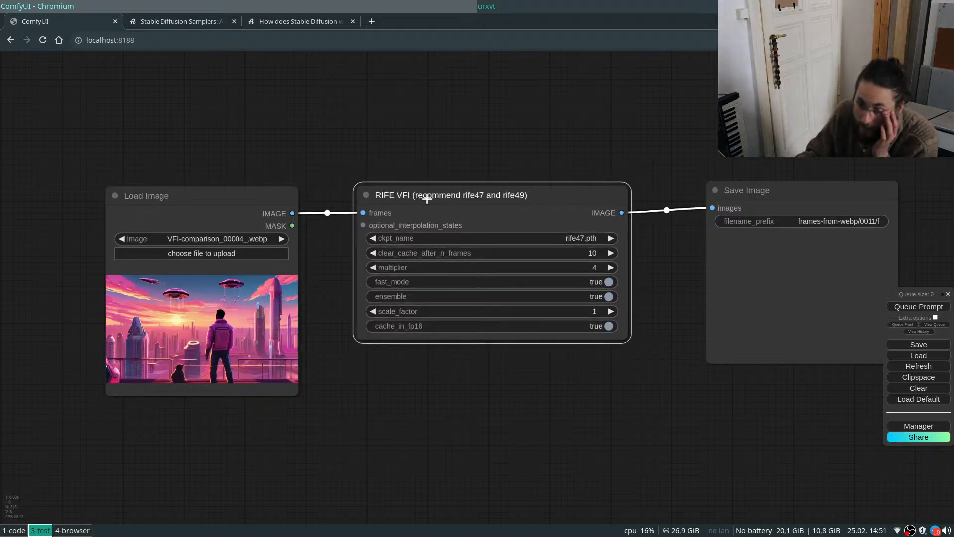
{"action": "left_click_drag", "start_coordinate": [795, 189], "coordinate": [797, 193]}
{"action": "left_click", "coordinate": [807, 225]}
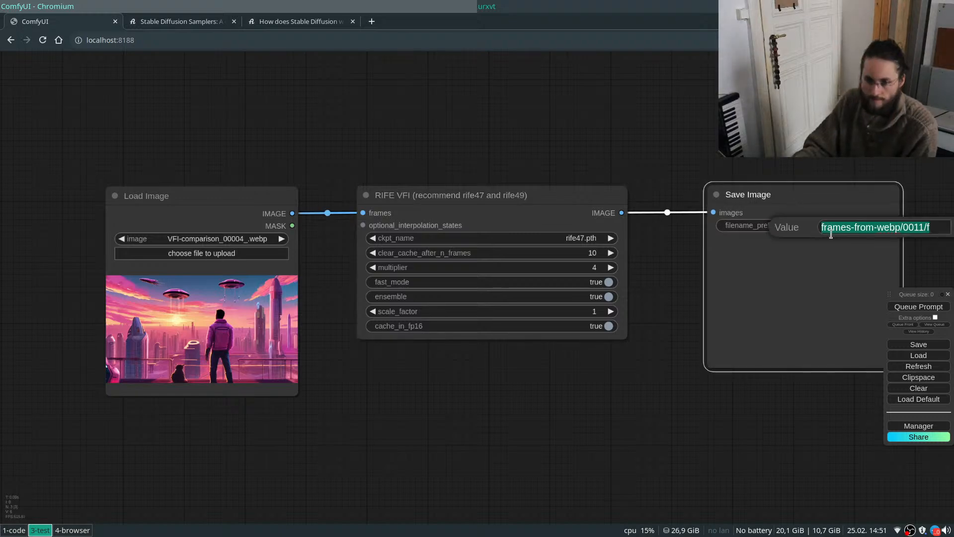
{"action": "type", "text": "VFI-comparison/0"}
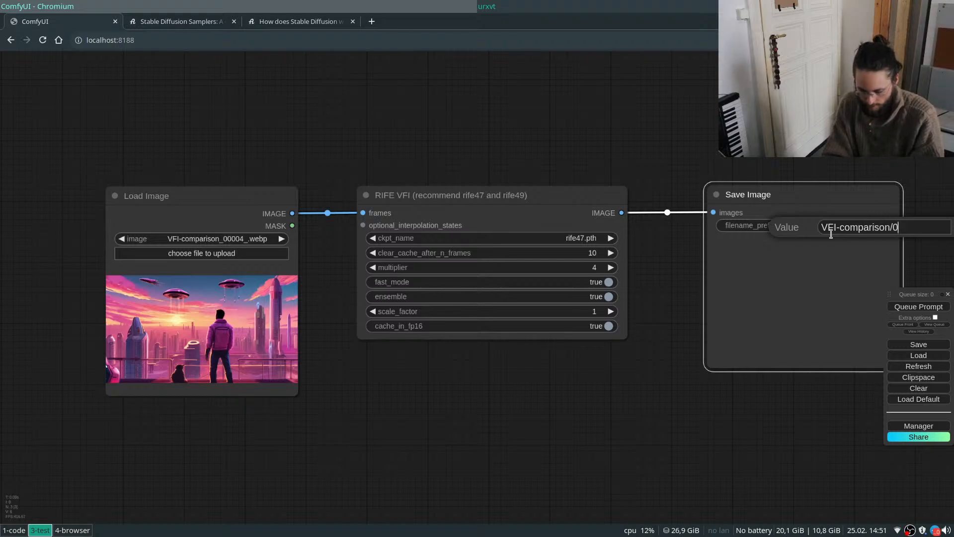
{"action": "key", "text": "BackSpace"}
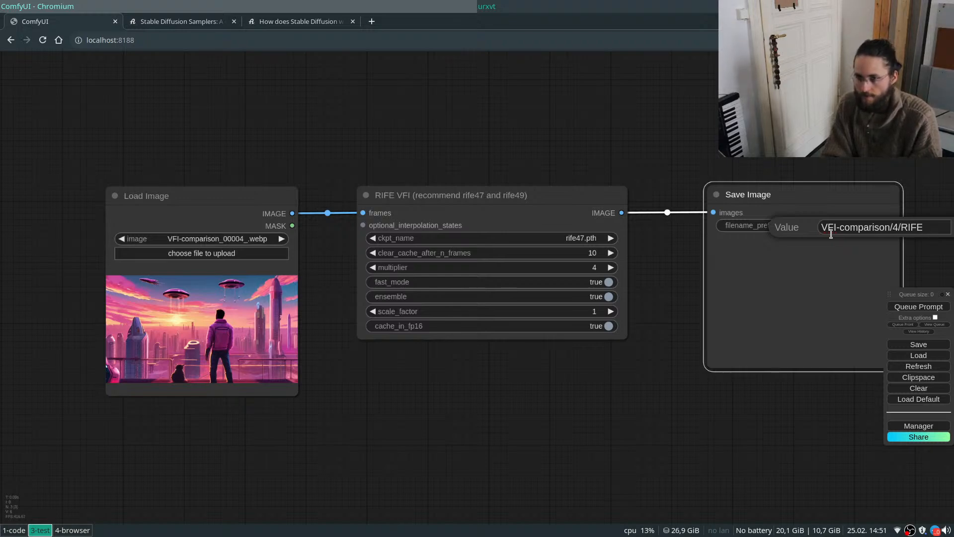
{"action": "key", "text": "Return"}
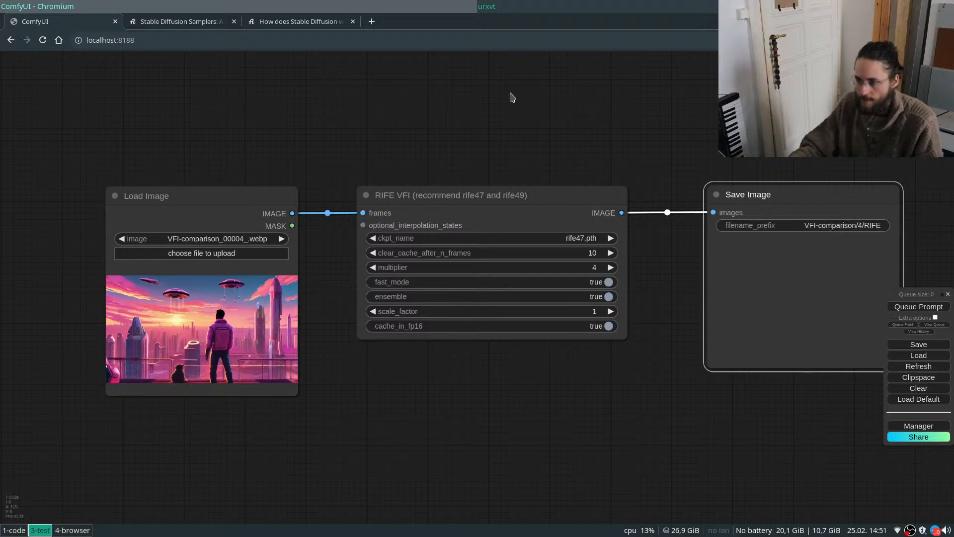
{"action": "scroll", "coordinate": [575, 100], "scroll_direction": "down", "scroll_amount": 2}
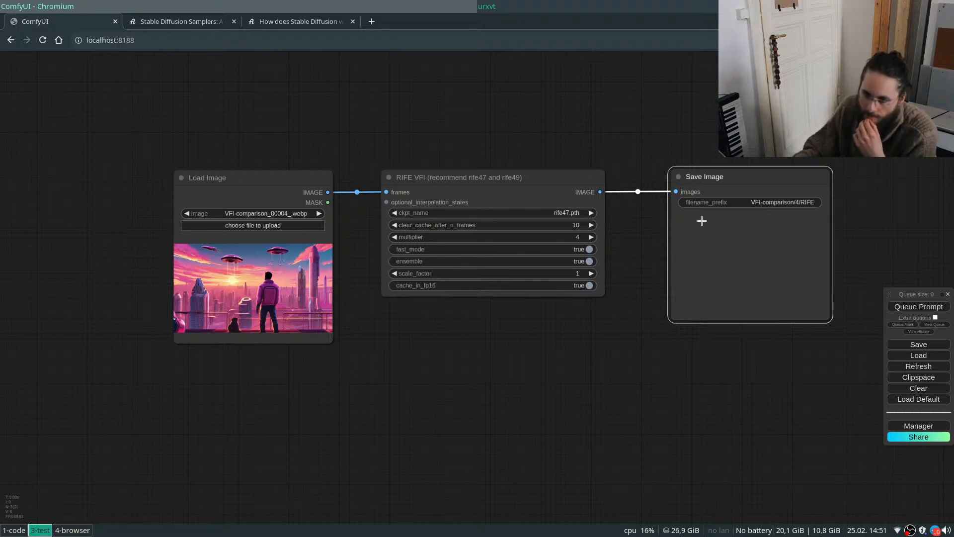
{"action": "scroll", "coordinate": [300, 240], "scroll_direction": "down", "scroll_amount": 5}
{"action": "scroll", "coordinate": [571, 195], "scroll_direction": "up", "scroll_amount": 10}
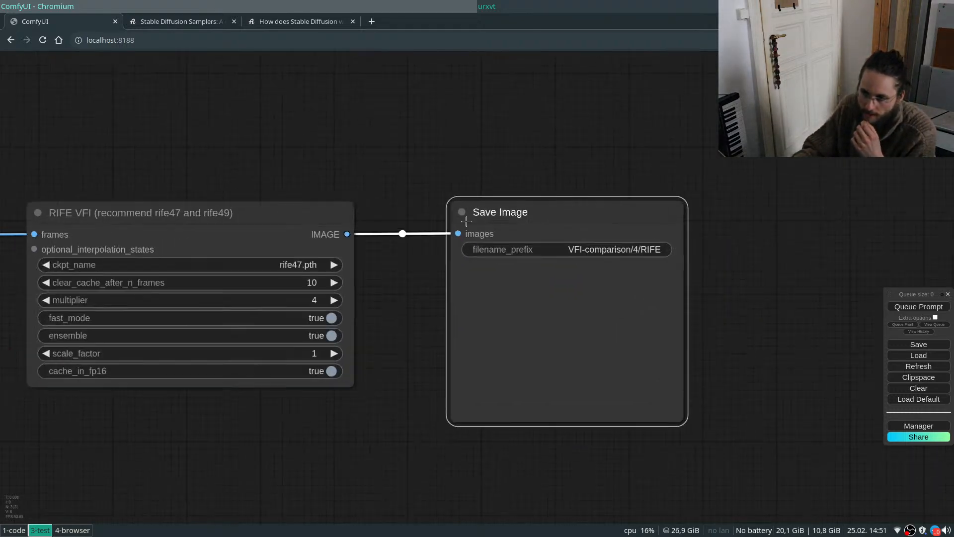
{"action": "scroll", "coordinate": [529, 173], "scroll_direction": "down", "scroll_amount": 6}
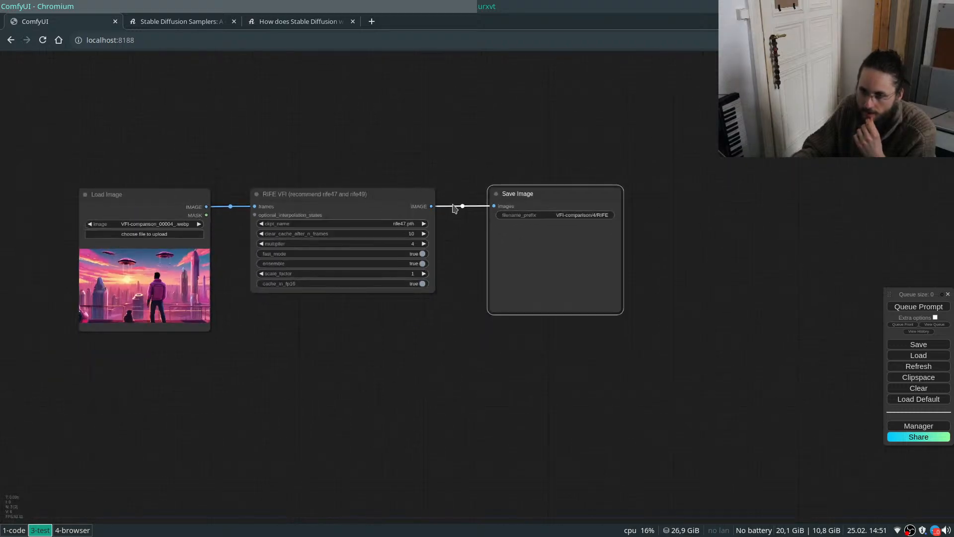
{"action": "left_click_drag", "start_coordinate": [434, 206], "coordinate": [492, 148]}
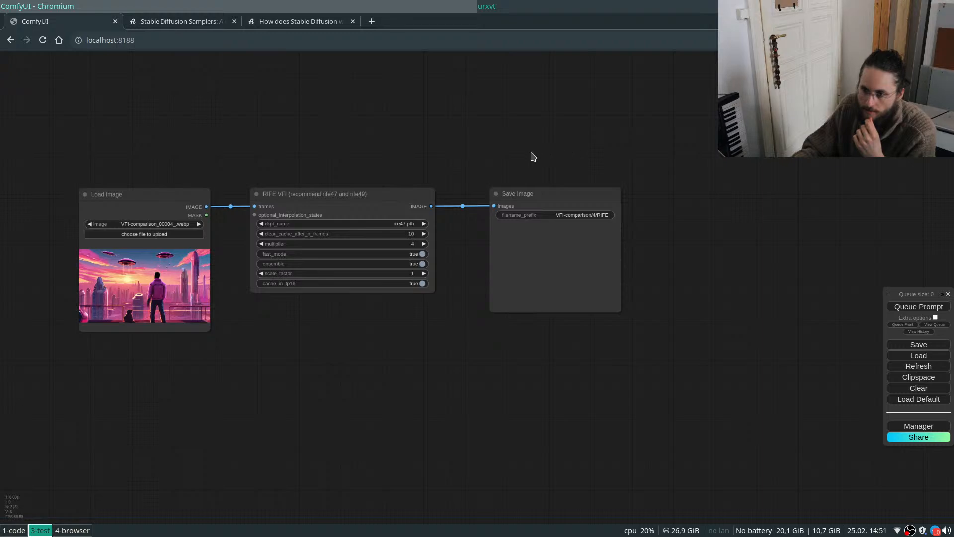
{"action": "scroll", "coordinate": [517, 203], "scroll_direction": "up", "scroll_amount": 8}
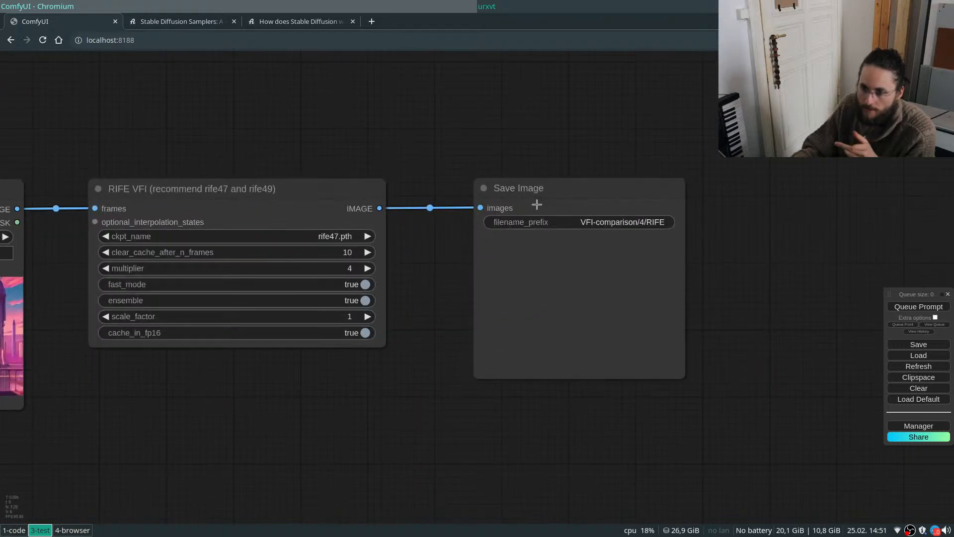
{"action": "scroll", "coordinate": [623, 215], "scroll_direction": "down", "scroll_amount": 5}
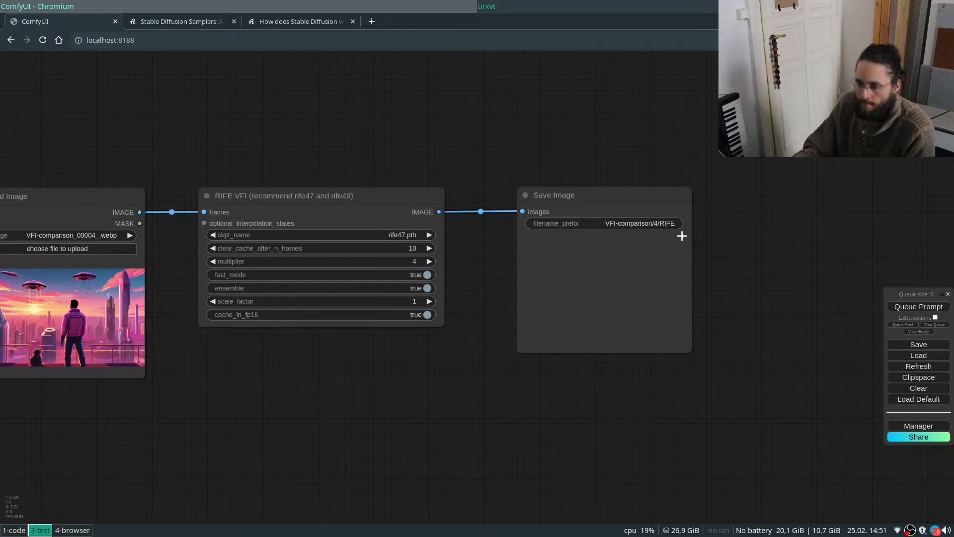
{"action": "scroll", "coordinate": [725, 248], "scroll_direction": "down", "scroll_amount": 3}
{"action": "scroll", "coordinate": [761, 234], "scroll_direction": "down", "scroll_amount": 1}
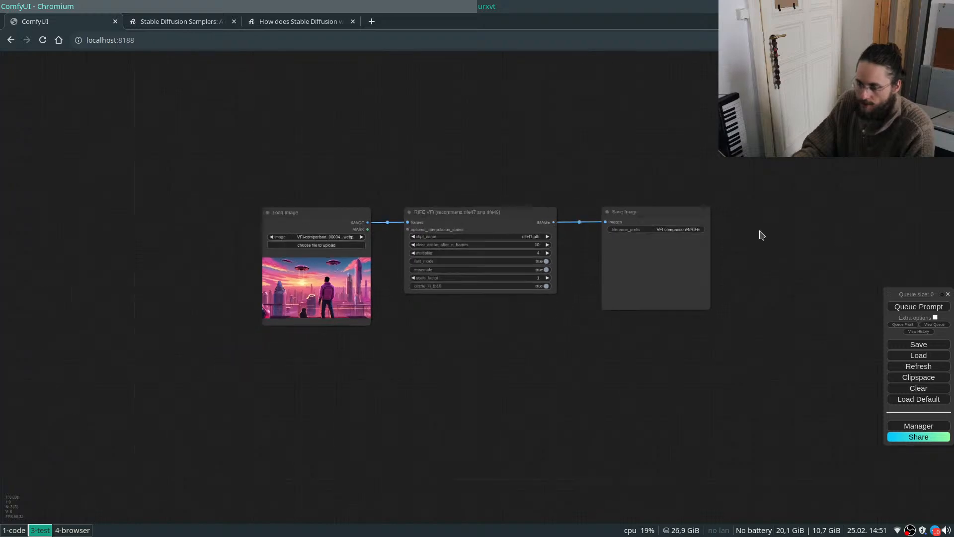
{"action": "scroll", "coordinate": [462, 209], "scroll_direction": "up", "scroll_amount": 4}
{"action": "left_click_drag", "start_coordinate": [457, 187], "coordinate": [618, 175]}
{"action": "scroll", "coordinate": [641, 164], "scroll_direction": "down", "scroll_amount": 4}
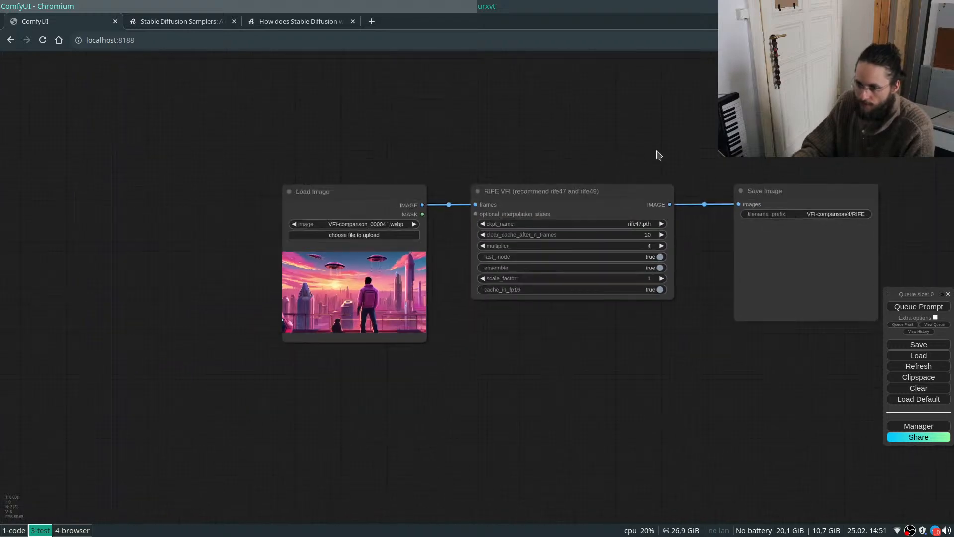
Move the Save Image node closer to RIFE VFI and the RIFE VFI node slightly closer to Load Image.
{"action": "scroll", "coordinate": [543, 171], "scroll_direction": "up", "scroll_amount": 4}
{"action": "left_click_drag", "start_coordinate": [714, 206], "coordinate": [644, 211]}
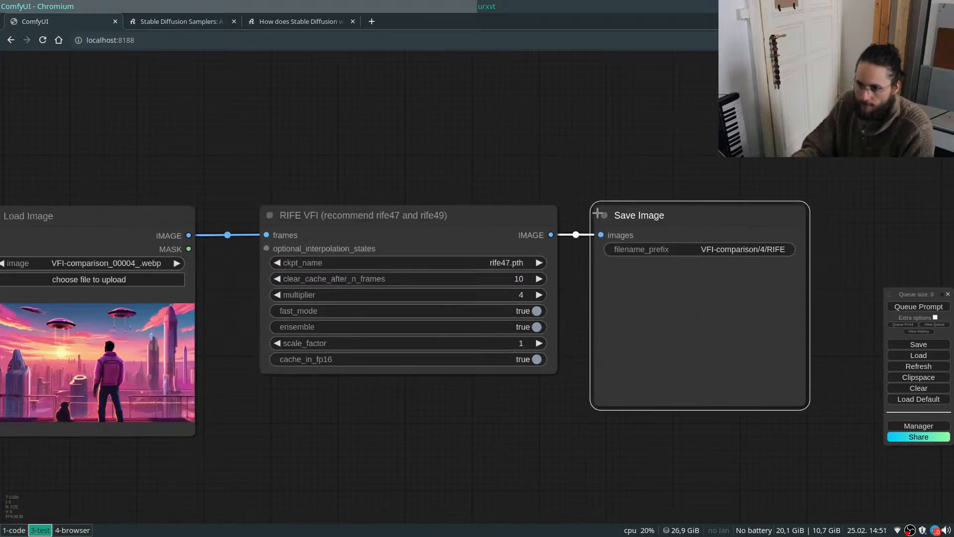
{"action": "left_click_drag", "start_coordinate": [436, 208], "coordinate": [419, 211]}
{"action": "left_click_drag", "start_coordinate": [328, 166], "coordinate": [401, 154]}
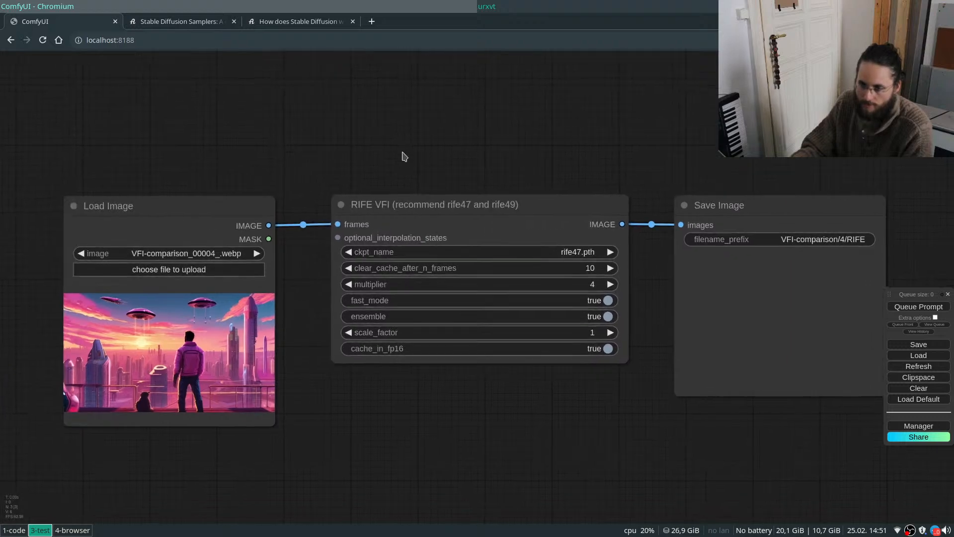
Add a SaveAnimatedWEBP node and place it directly above the Save Image node.
{"action": "left_click_drag", "start_coordinate": [536, 168], "coordinate": [323, 217]}
{"action": "double_click", "coordinate": [528, 169]}
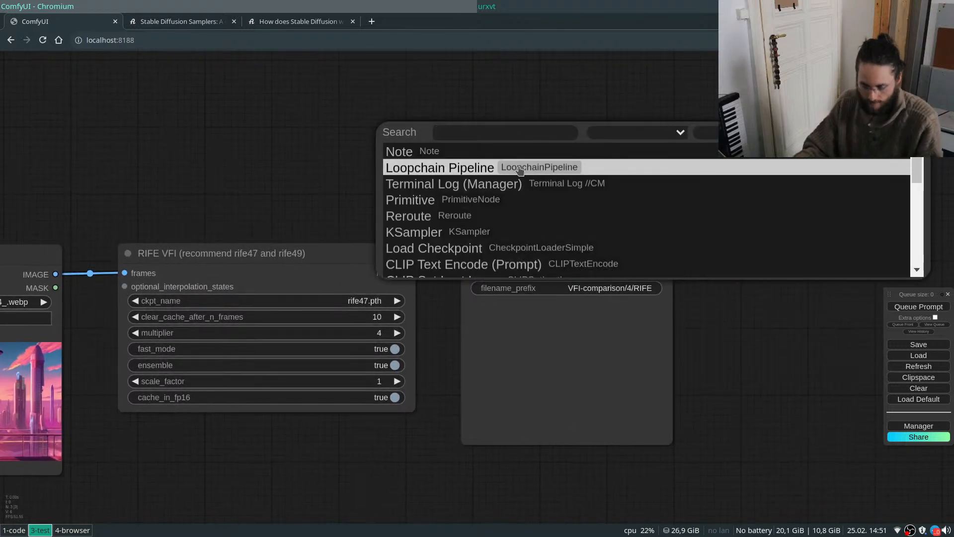
{"action": "type", "text": "webp"}
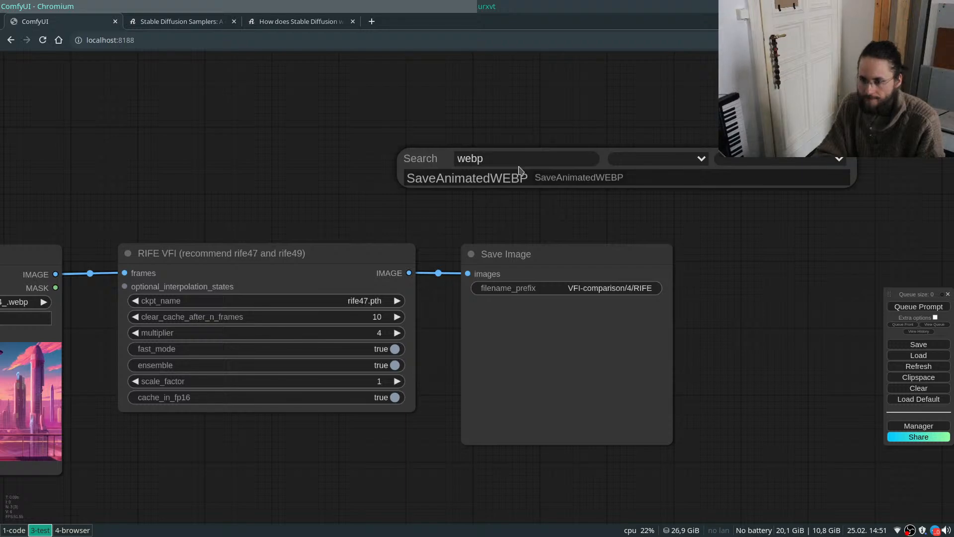
{"action": "left_click", "coordinate": [499, 179]}
{"action": "left_click_drag", "start_coordinate": [606, 151], "coordinate": [540, 101]}
Copy the Save Image node's filename_prefix into the SaveAnimatedWEBP node's filename_prefix.
{"action": "left_click", "coordinate": [603, 288]}
{"action": "key", "text": "ctrl+c"}
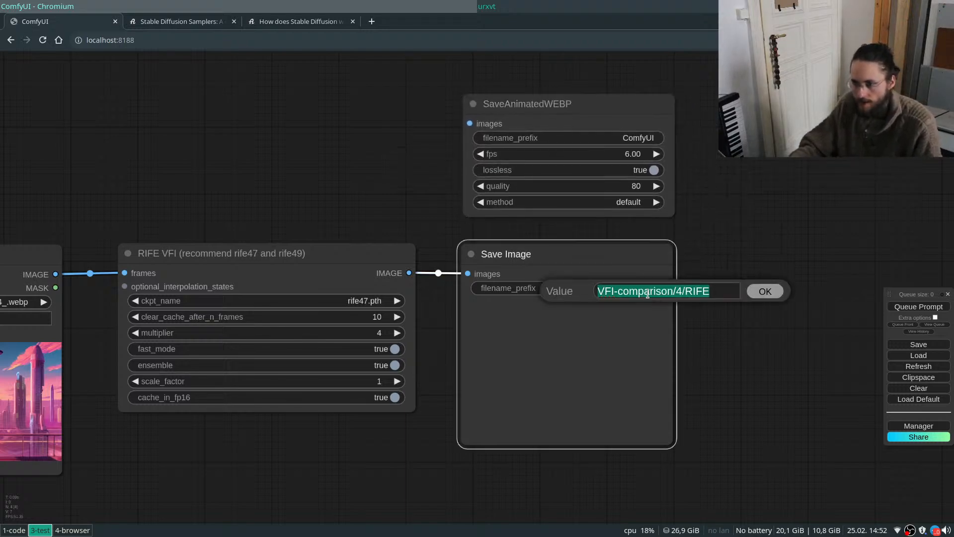
{"action": "right_click", "coordinate": [647, 294]}
{"action": "left_click", "coordinate": [721, 313]}
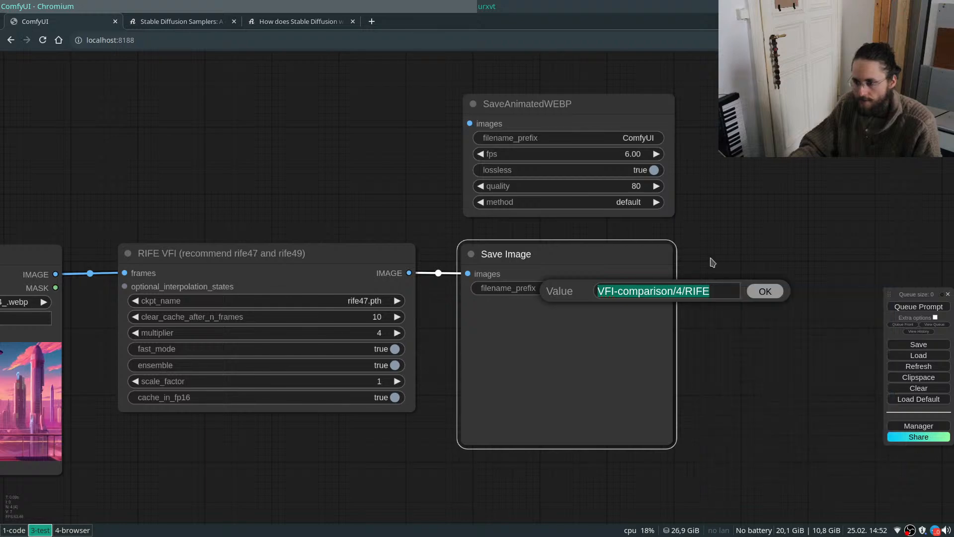
{"action": "left_click", "coordinate": [591, 138]}
{"action": "key", "text": "ctrl+v"}
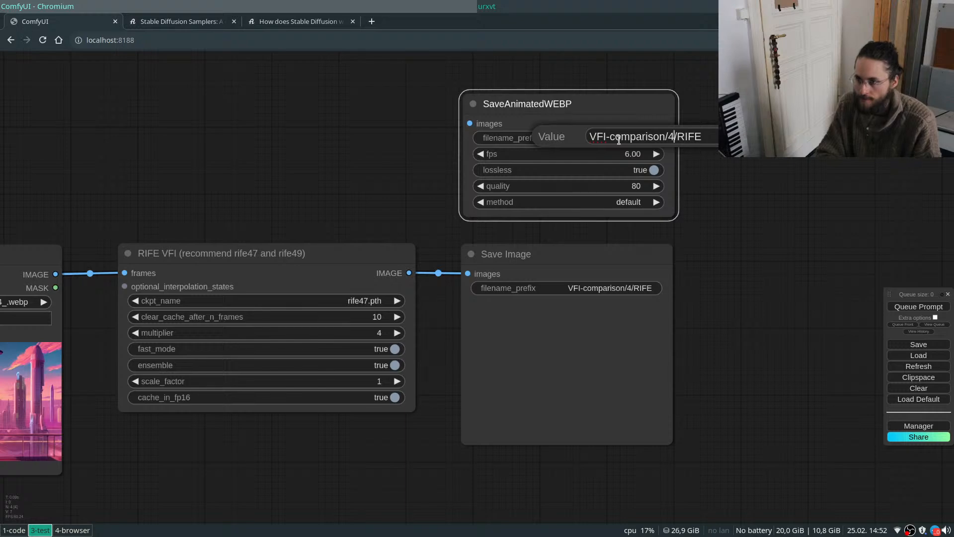
Change the folder part of SaveAnimatedWEBP's filename_prefix so it reads VFI-comparison/4-webp/RIFE.
{"action": "key", "text": "Left"}
{"action": "key", "text": "Left"}
{"action": "key", "text": "Left"}
{"action": "key", "text": "Left"}
{"action": "key", "text": "Left"}
{"action": "type", "text": "-webs"}
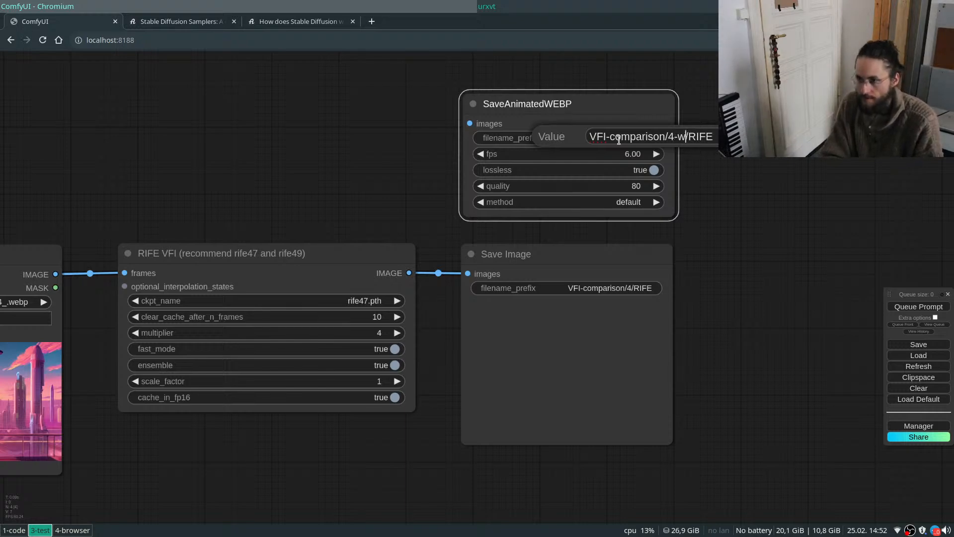
{"action": "key", "text": "BackSpace"}
{"action": "type", "text": "p"}
{"action": "key", "text": "Return"}
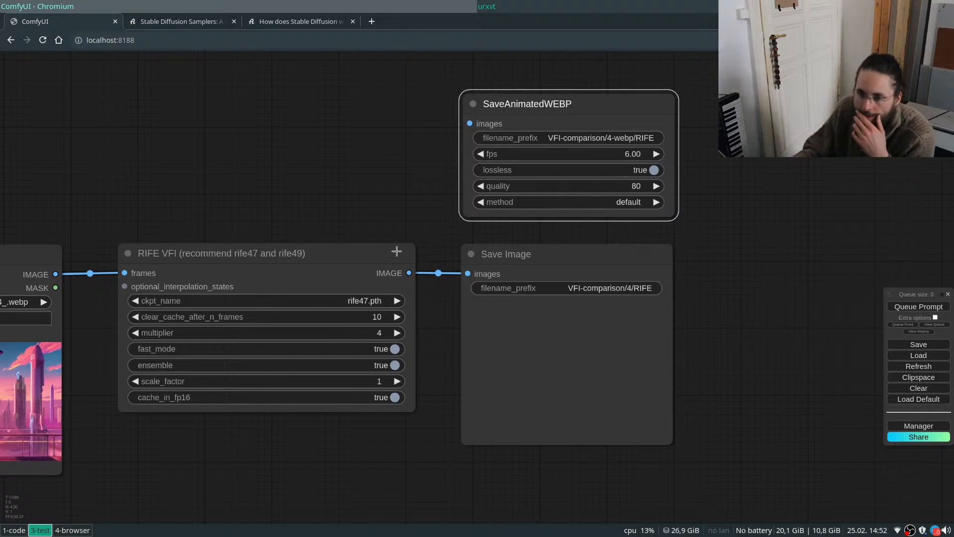
Connect the RIFE VFI image output to SaveAnimatedWEBP and shift both save nodes together, farther away from RIFE VFI.
{"action": "left_click_drag", "start_coordinate": [409, 273], "coordinate": [462, 125]}
{"action": "left_click", "coordinate": [500, 220]}
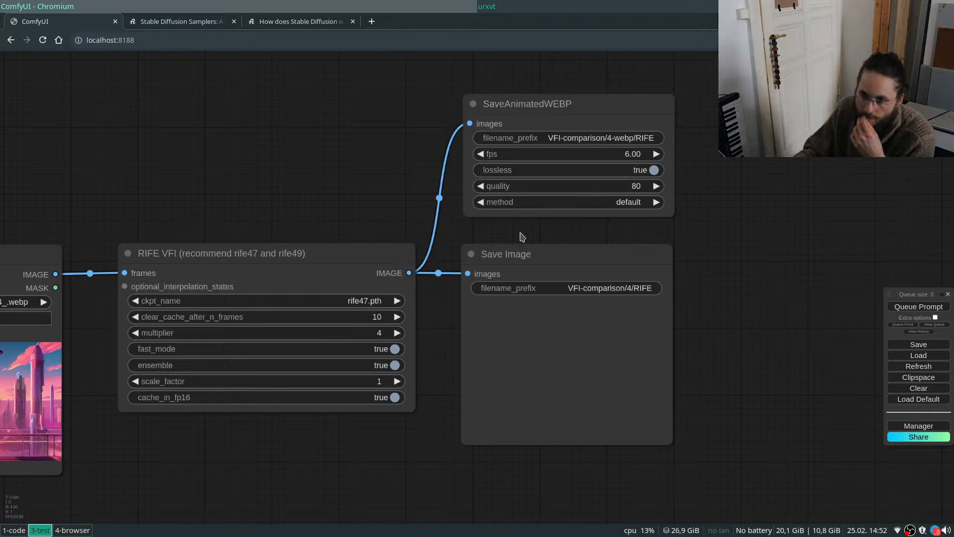
{"action": "left_click_drag", "start_coordinate": [732, 110], "coordinate": [577, 323]}
{"action": "left_click_drag", "start_coordinate": [623, 169], "coordinate": [762, 251]}
{"action": "left_click", "coordinate": [848, 226]}
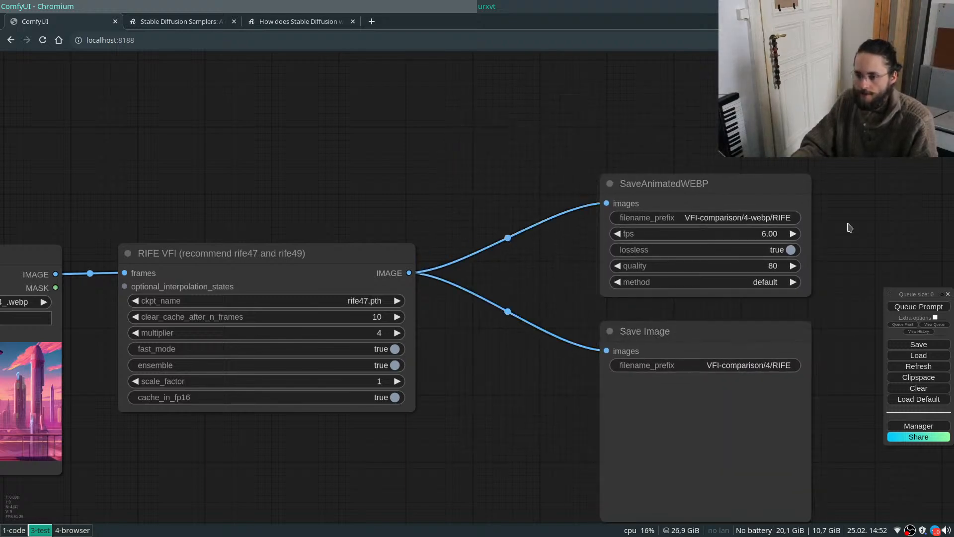
Nudge the Load Image node slightly up and away from the RIFE VFI node.
{"action": "scroll", "coordinate": [848, 226], "scroll_direction": "down", "scroll_amount": 5}
{"action": "scroll", "coordinate": [482, 284], "scroll_direction": "up", "scroll_amount": 2}
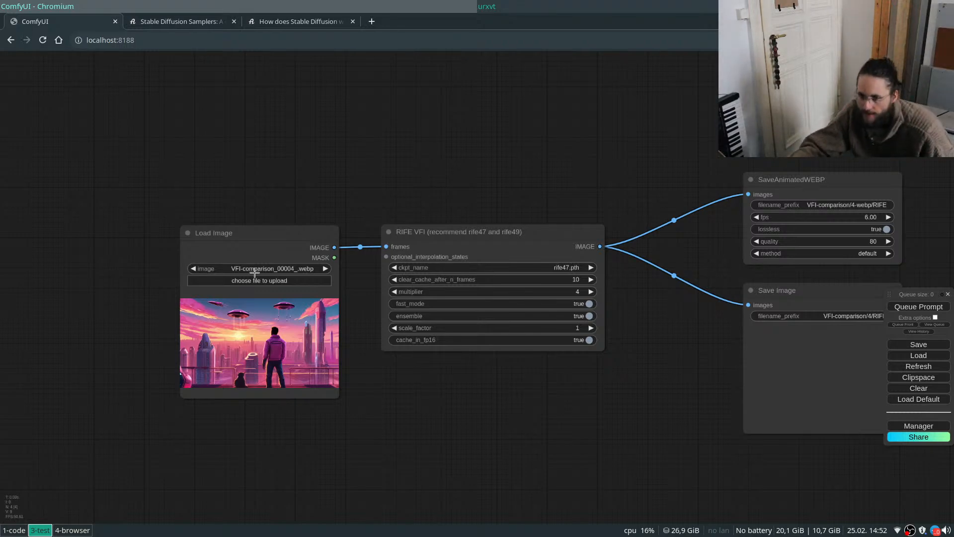
{"action": "left_click_drag", "start_coordinate": [228, 241], "coordinate": [222, 234]}
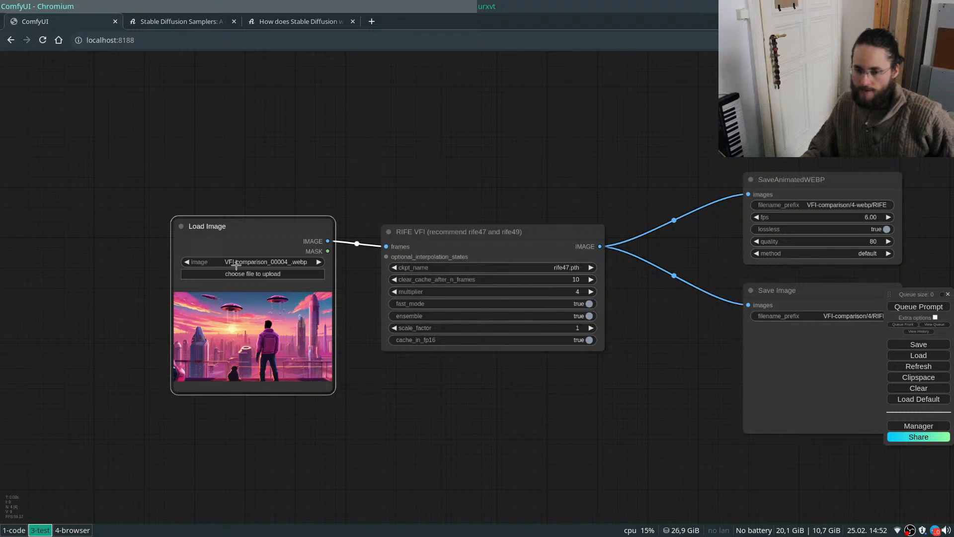
{"action": "left_click_drag", "start_coordinate": [657, 191], "coordinate": [566, 203]}
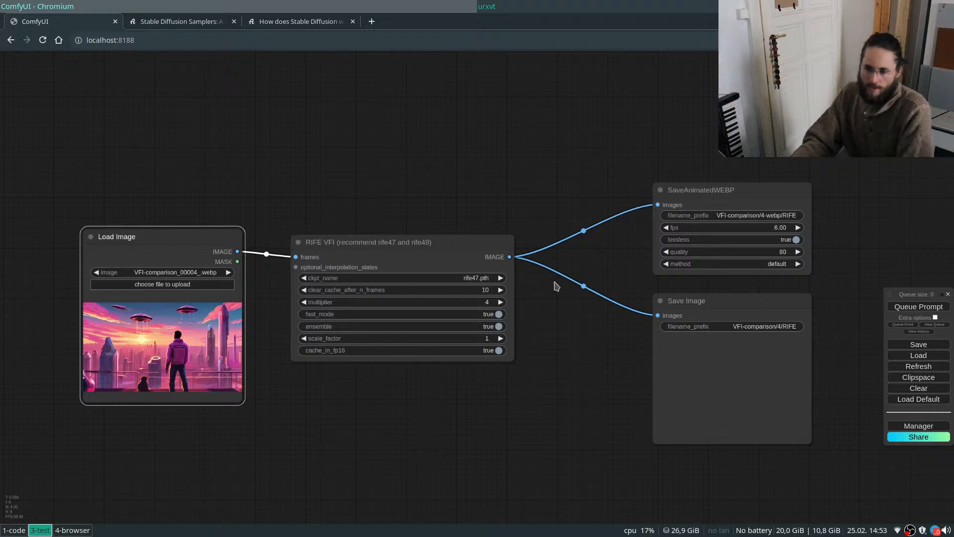
Look through the checkpoint versions offered for the RIFE VFI node's ckpt_name without choosing another one.
{"action": "left_click", "coordinate": [474, 277]}
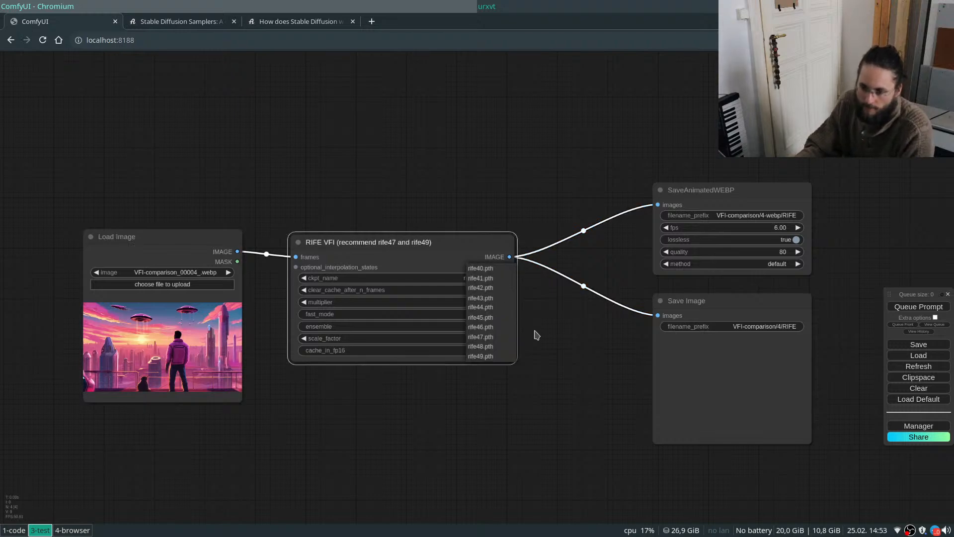
{"action": "left_click", "coordinate": [470, 277]}
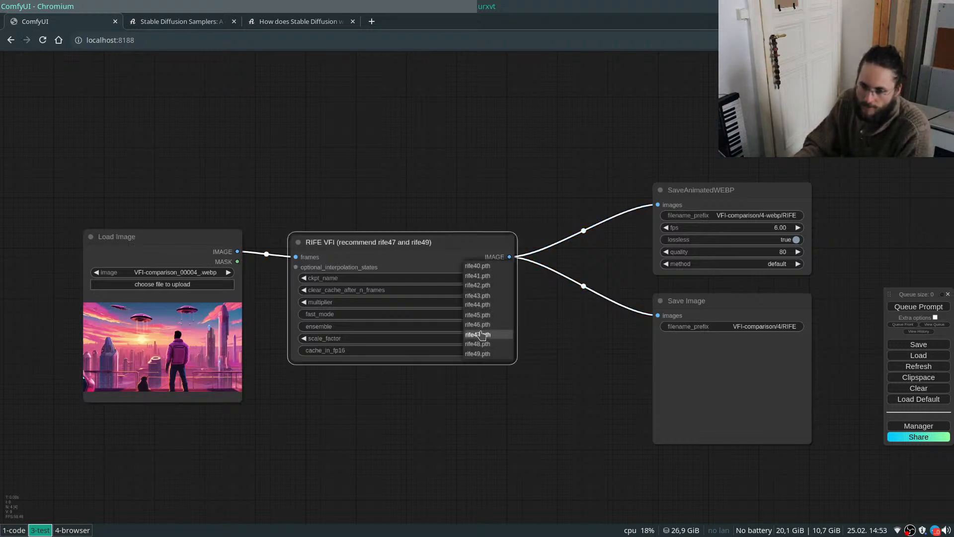
{"action": "left_click", "coordinate": [599, 342]}
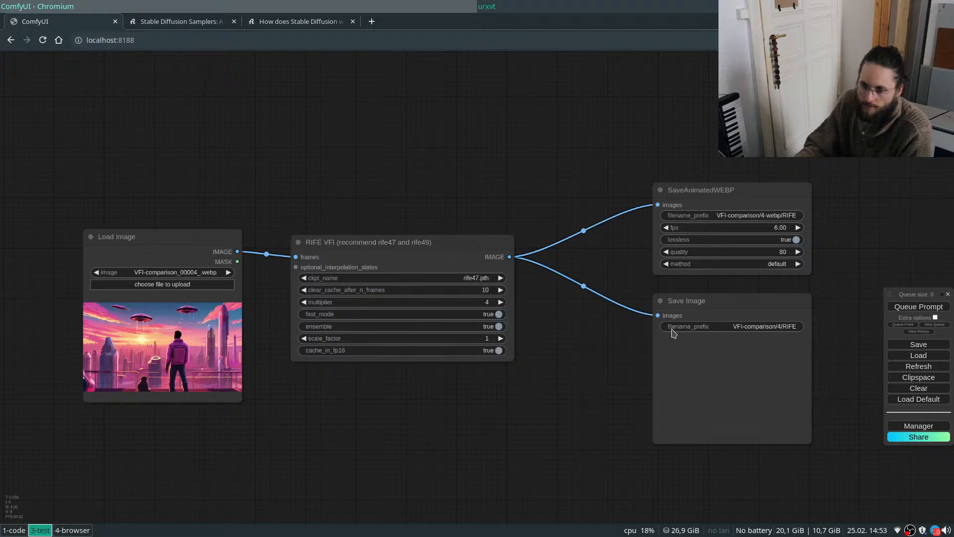
{"action": "left_click", "coordinate": [473, 279]}
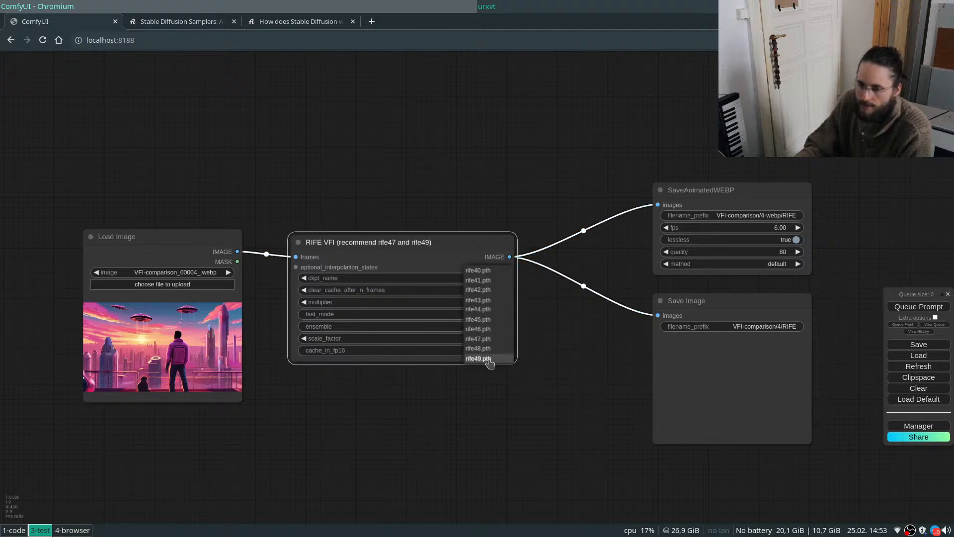
{"action": "left_click", "coordinate": [551, 338]}
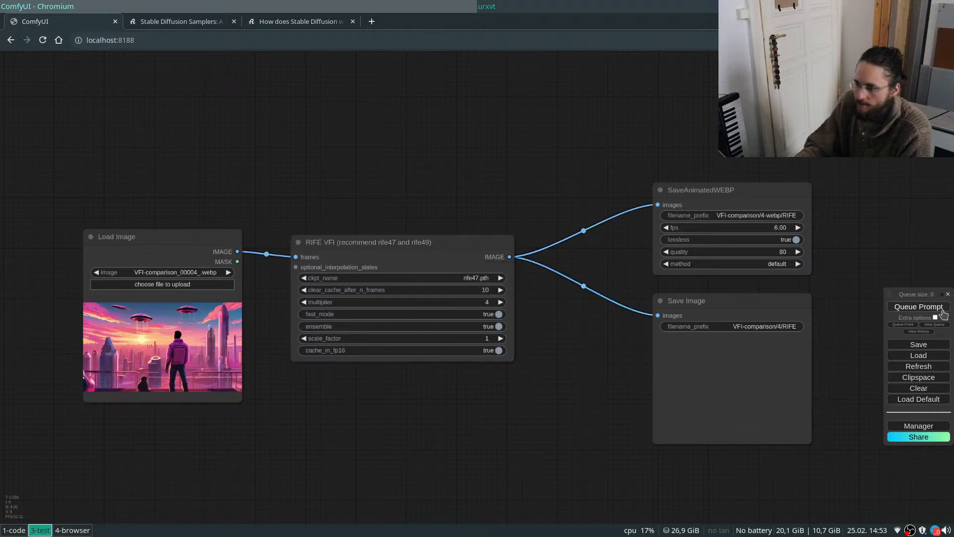
Queue the RIFE interpolation workflow for execution.
{"action": "left_click", "coordinate": [913, 307]}
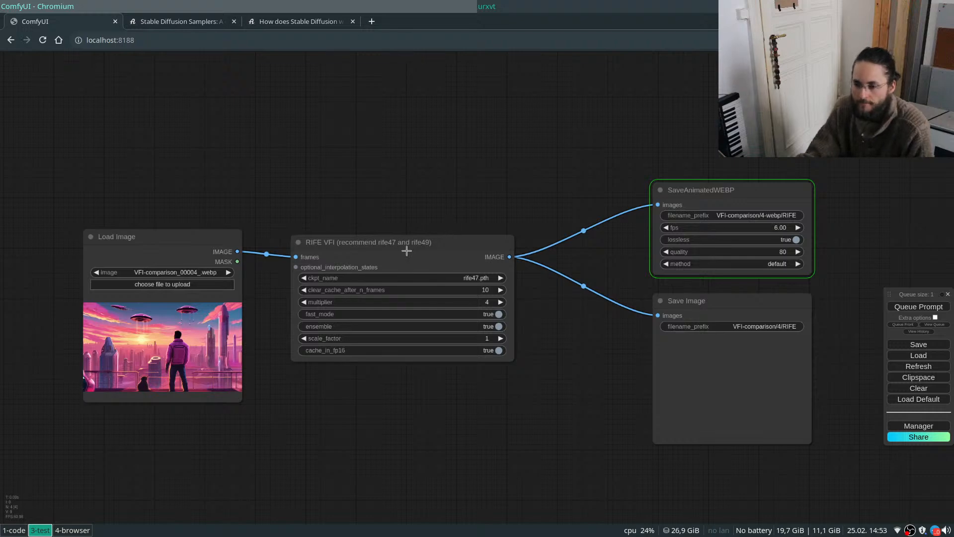
{"action": "scroll", "coordinate": [422, 225], "scroll_direction": "down", "scroll_amount": 5}
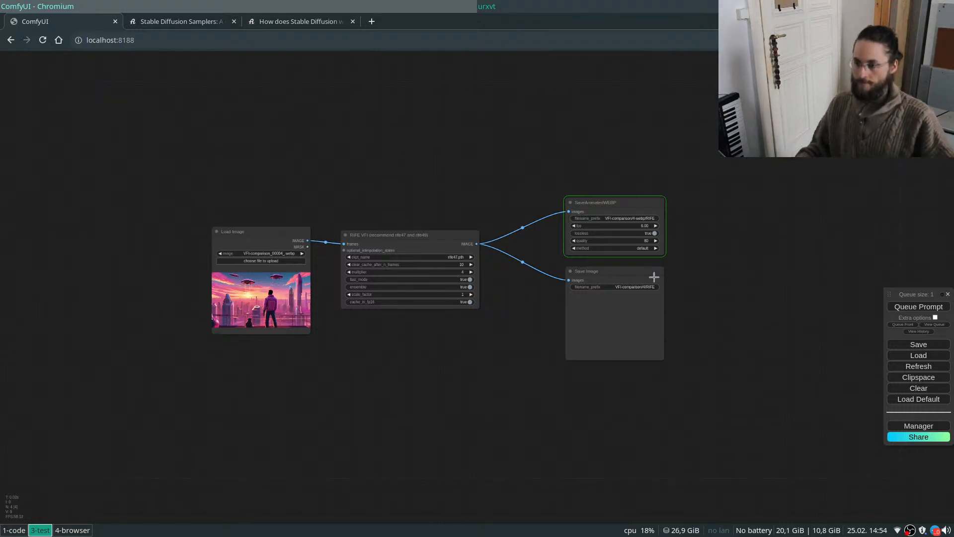
{"action": "scroll", "coordinate": [632, 213], "scroll_direction": "up", "scroll_amount": 5}
{"action": "scroll", "coordinate": [626, 203], "scroll_direction": "up", "scroll_amount": 4}
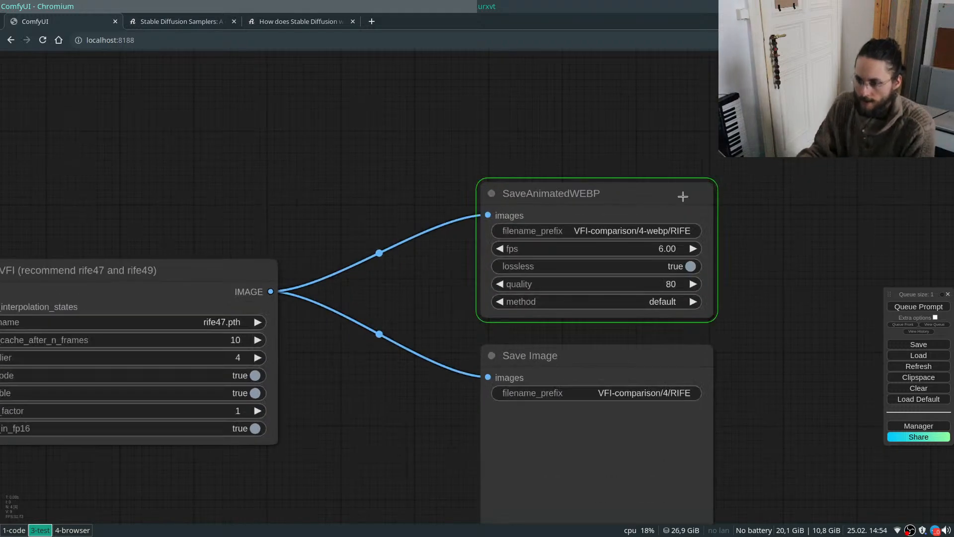
Check the interpolation progress in the terminal workspace and return to the ComfyUI graph.
{"action": "key", "text": "super+Right"}
{"action": "key", "text": "super+Left"}
{"action": "key", "text": "super+1"}
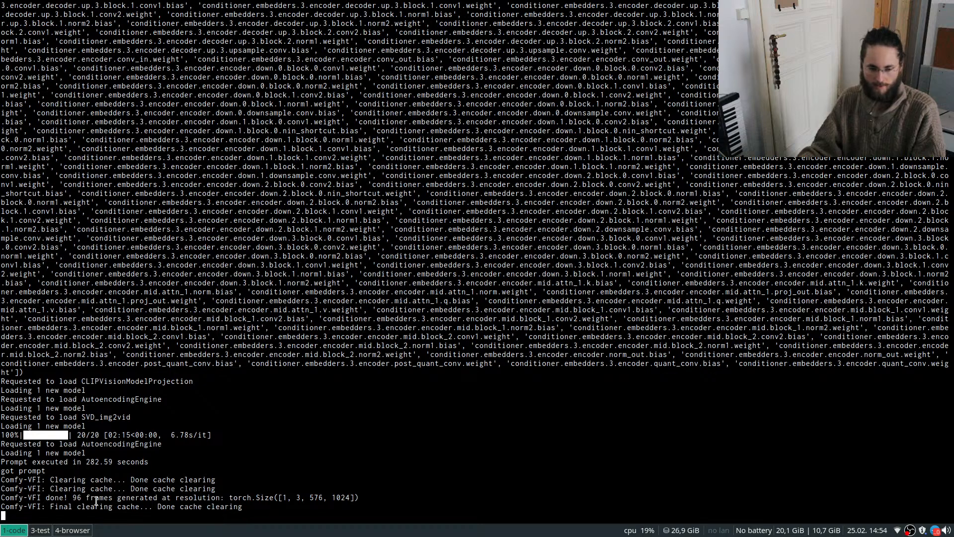
{"action": "key", "text": "super+3"}
{"action": "scroll", "coordinate": [683, 218], "scroll_direction": "down", "scroll_amount": 3}
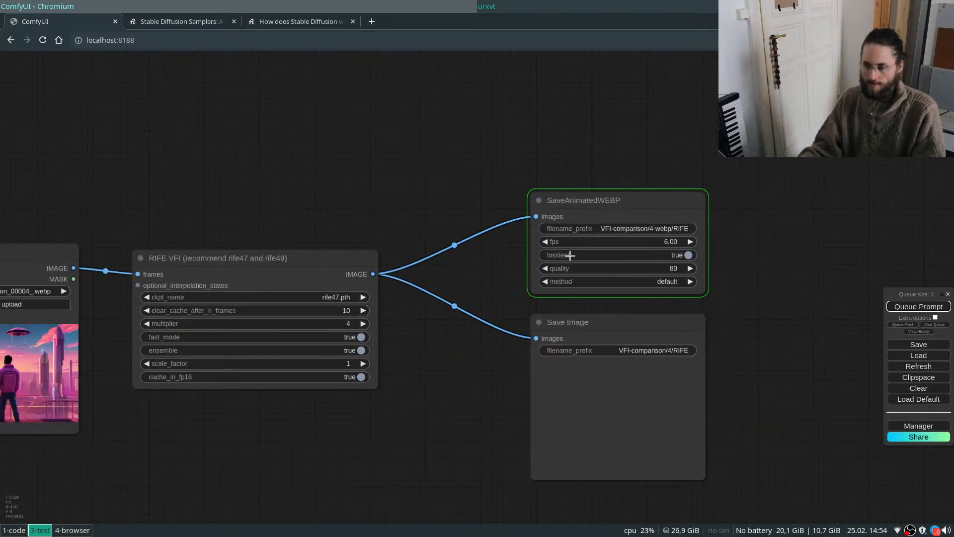
{"action": "scroll", "coordinate": [675, 312], "scroll_direction": "down", "scroll_amount": 3}
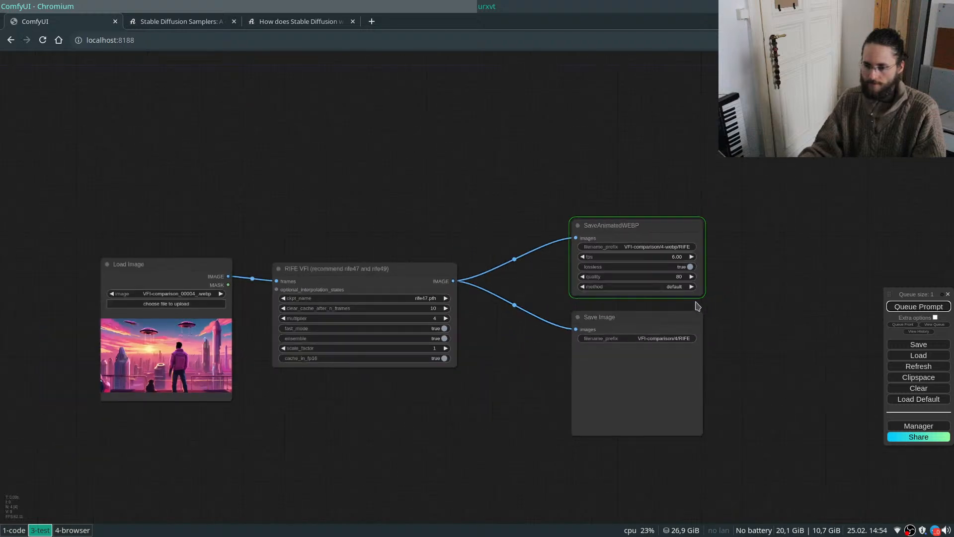
{"action": "scroll", "coordinate": [406, 275], "scroll_direction": "up", "scroll_amount": 3}
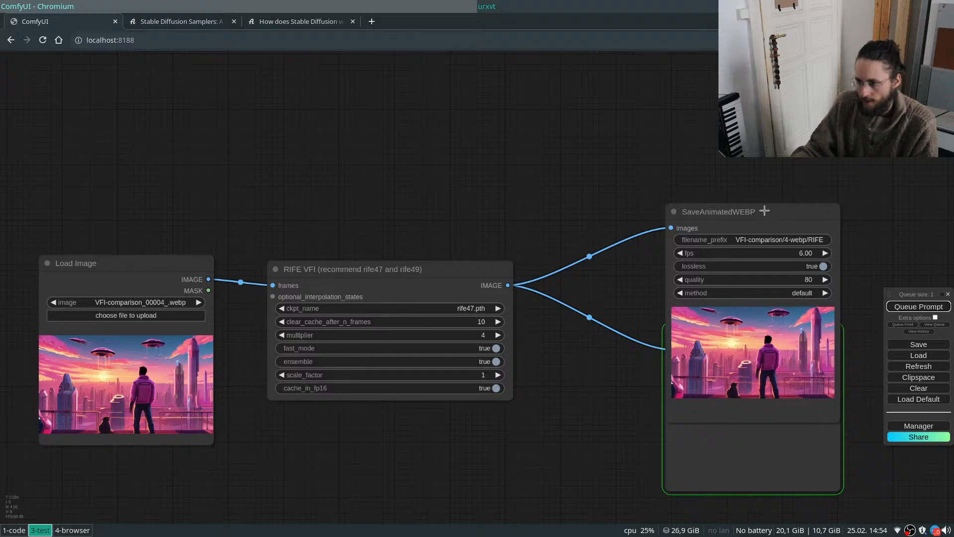
Move the SaveAnimatedWEBP node up so that it sits clear above the Save Image node.
{"action": "left_click_drag", "start_coordinate": [743, 216], "coordinate": [674, 95]}
{"action": "scroll", "coordinate": [472, 213], "scroll_direction": "down", "scroll_amount": 4}
{"action": "scroll", "coordinate": [452, 244], "scroll_direction": "up", "scroll_amount": 4}
{"action": "scroll", "coordinate": [365, 272], "scroll_direction": "down", "scroll_amount": 3}
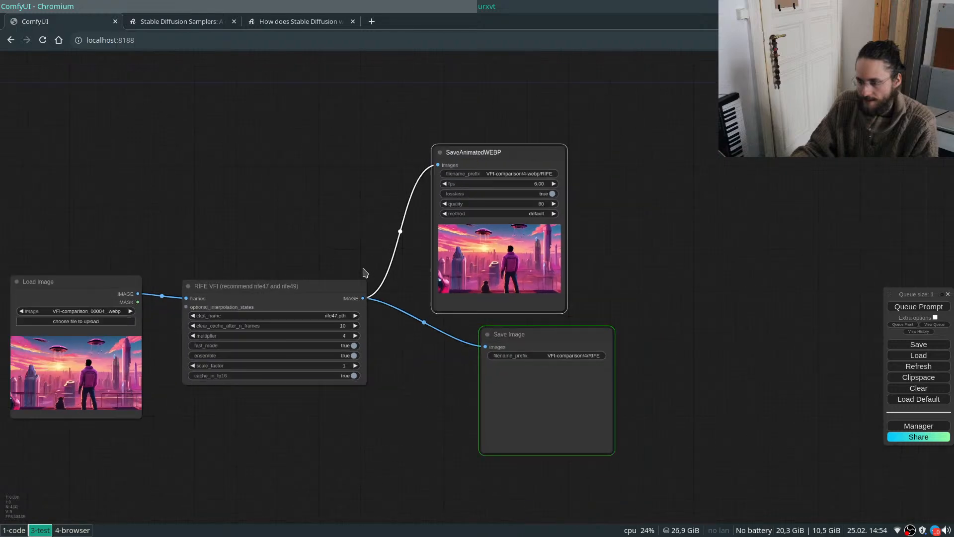
{"action": "left_click_drag", "start_coordinate": [497, 153], "coordinate": [500, 107]}
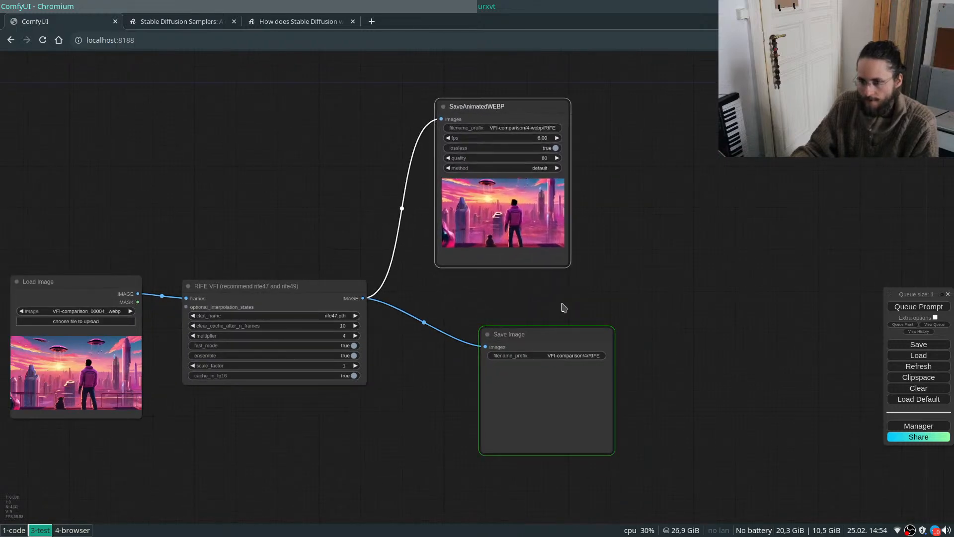
Enlarge the SaveAnimatedWEBP node for a bigger preview and shift it higher above Save Image.
{"action": "left_click_drag", "start_coordinate": [569, 266], "coordinate": [783, 309]}
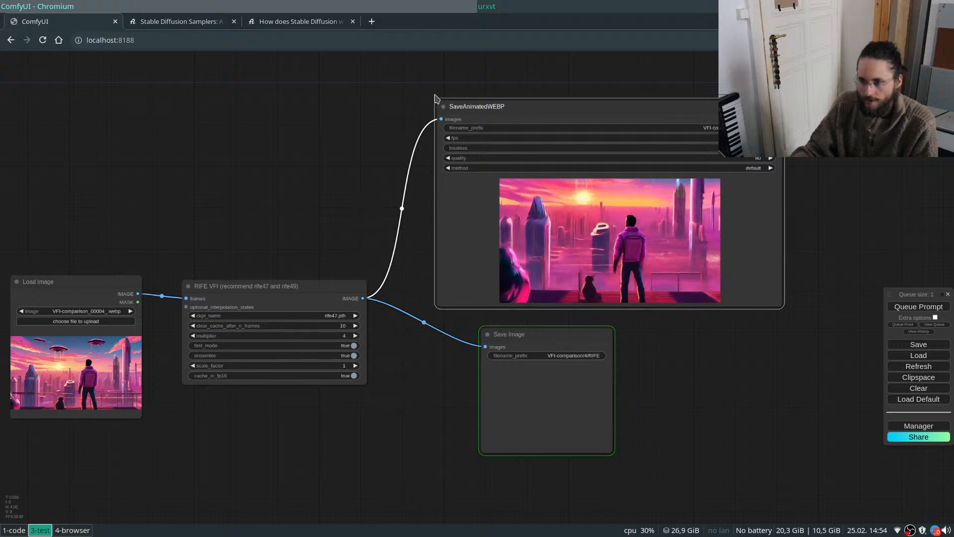
{"action": "left_click_drag", "start_coordinate": [437, 102], "coordinate": [423, 56]}
{"action": "left_click_drag", "start_coordinate": [771, 267], "coordinate": [701, 287]}
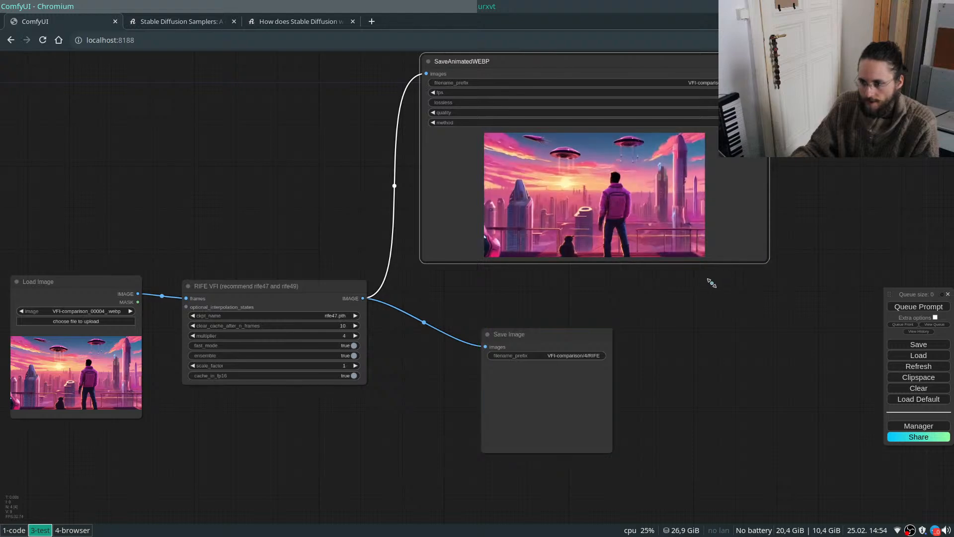
{"action": "left_click", "coordinate": [764, 266]}
Examine the grid of interpolated frames in the Save Image node.
{"action": "scroll", "coordinate": [511, 426], "scroll_direction": "up", "scroll_amount": 5}
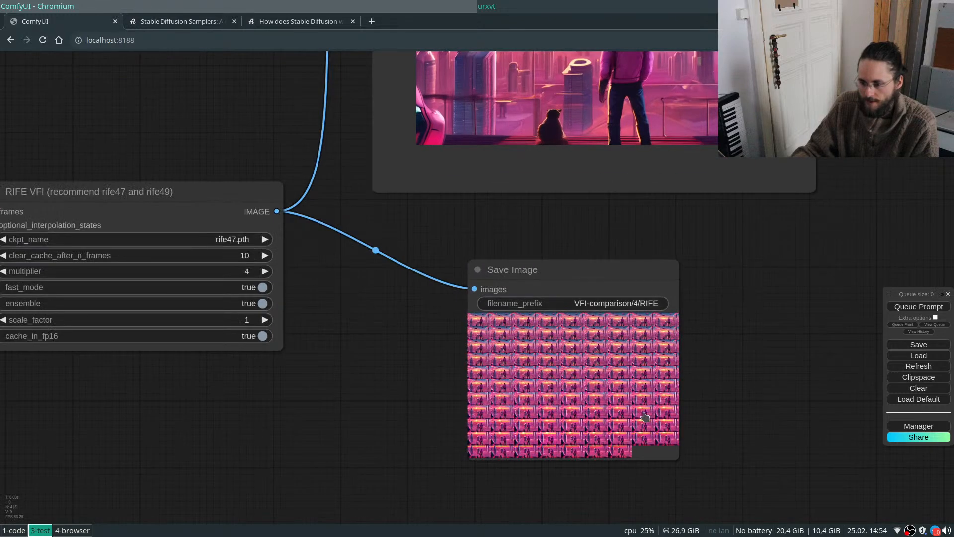
{"action": "scroll", "coordinate": [721, 428], "scroll_direction": "up", "scroll_amount": 6}
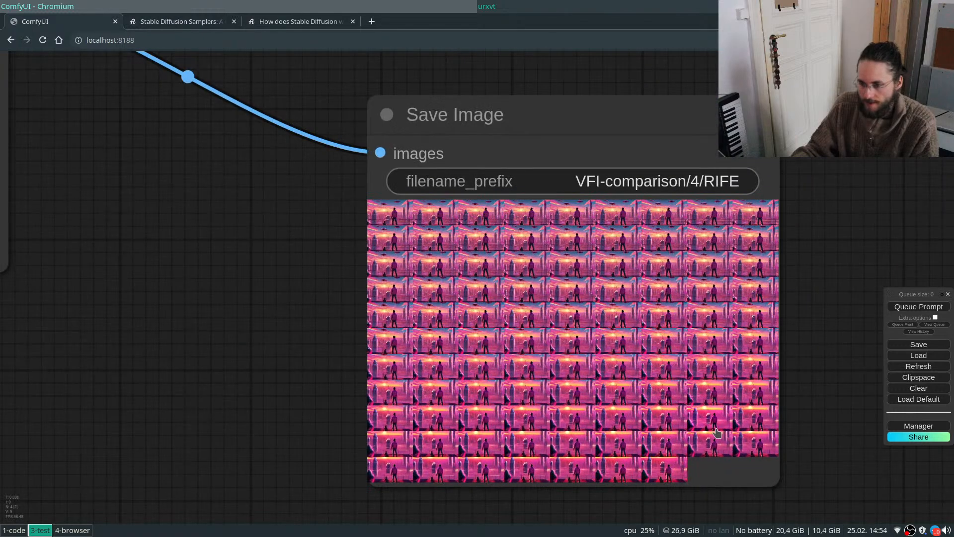
{"action": "scroll", "coordinate": [707, 437], "scroll_direction": "up", "scroll_amount": 3}
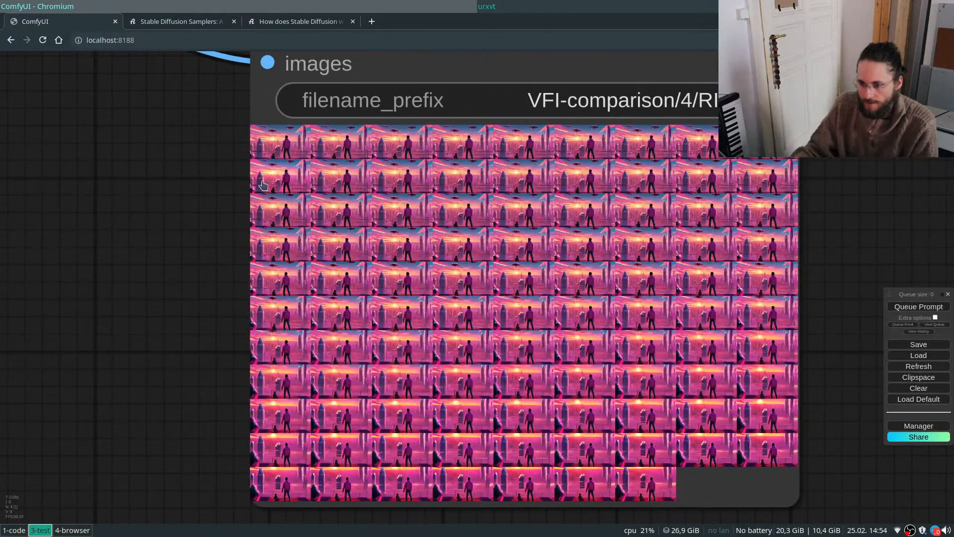
{"action": "scroll", "coordinate": [328, 499], "scroll_direction": "down", "scroll_amount": 5}
{"action": "scroll", "coordinate": [629, 432], "scroll_direction": "down", "scroll_amount": 7}
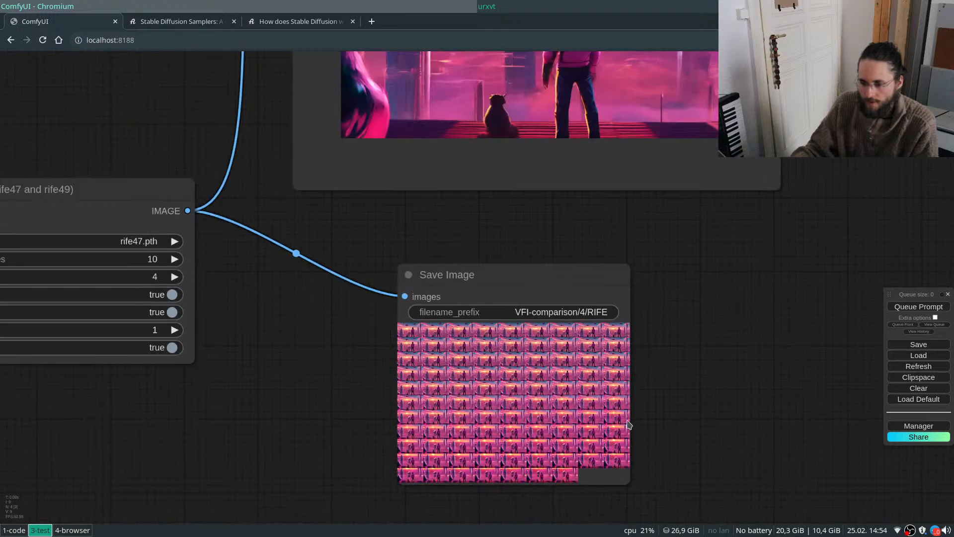
{"action": "scroll", "coordinate": [696, 360], "scroll_direction": "down", "scroll_amount": 3}
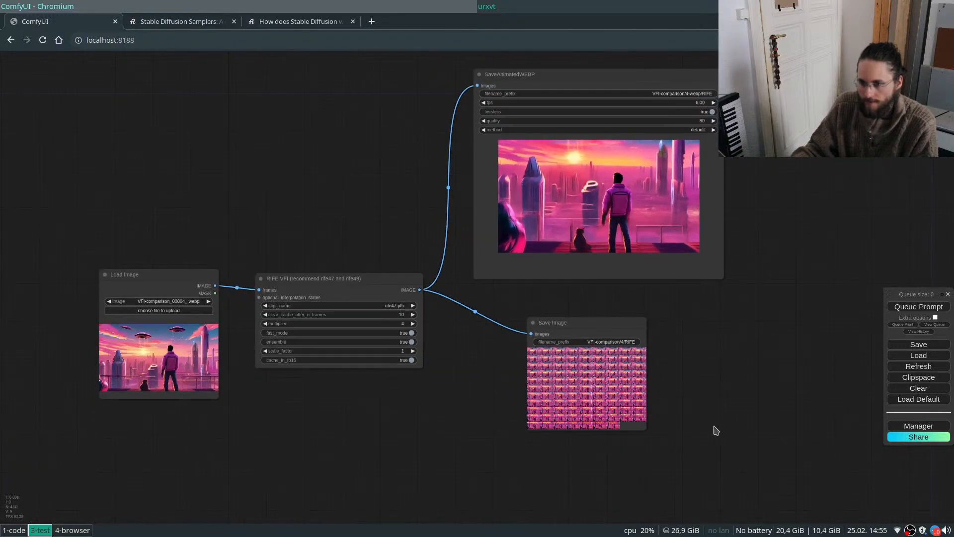
Move the Load Image node farther away from the RIFE VFI node.
{"action": "scroll", "coordinate": [568, 240], "scroll_direction": "up", "scroll_amount": 3}
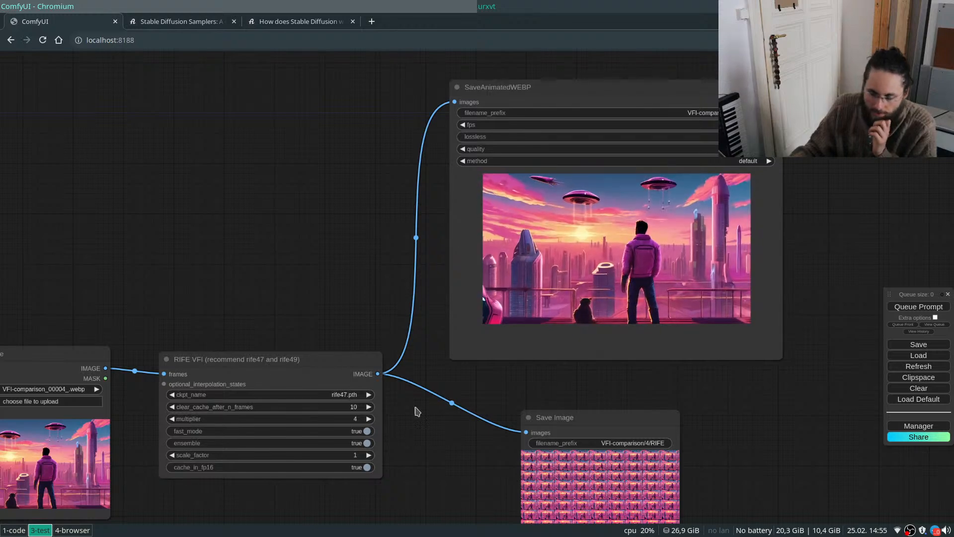
{"action": "scroll", "coordinate": [542, 263], "scroll_direction": "down", "scroll_amount": 3}
{"action": "left_click_drag", "start_coordinate": [231, 324], "coordinate": [180, 324]}
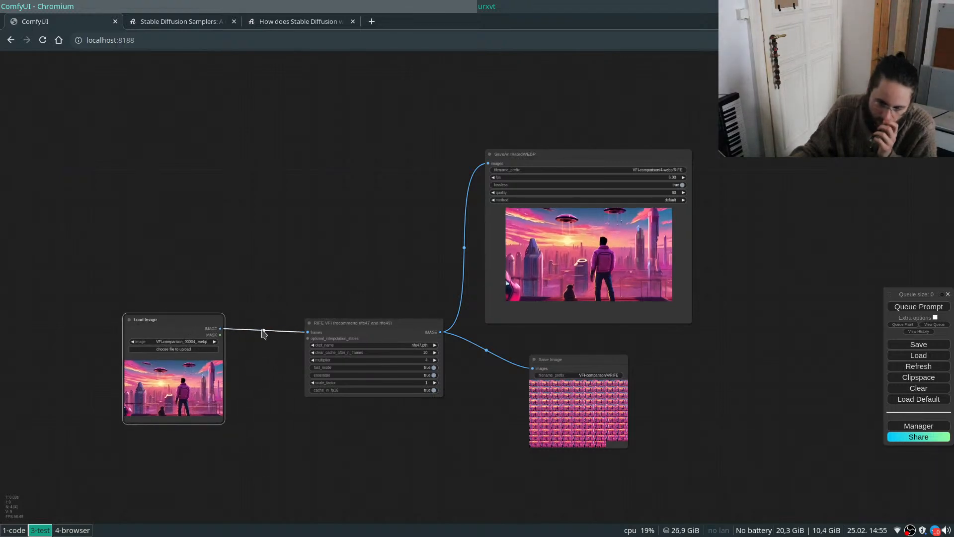
{"action": "scroll", "coordinate": [402, 359], "scroll_direction": "down", "scroll_amount": 3}
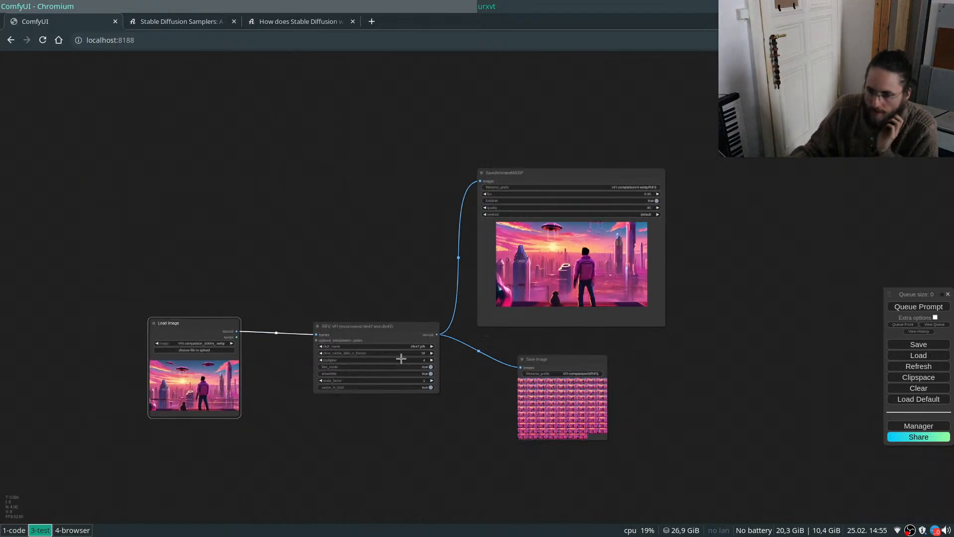
Inspect the interpolated animation up close in the SaveAnimatedWEBP preview.
{"action": "scroll", "coordinate": [507, 266], "scroll_direction": "up", "scroll_amount": 4}
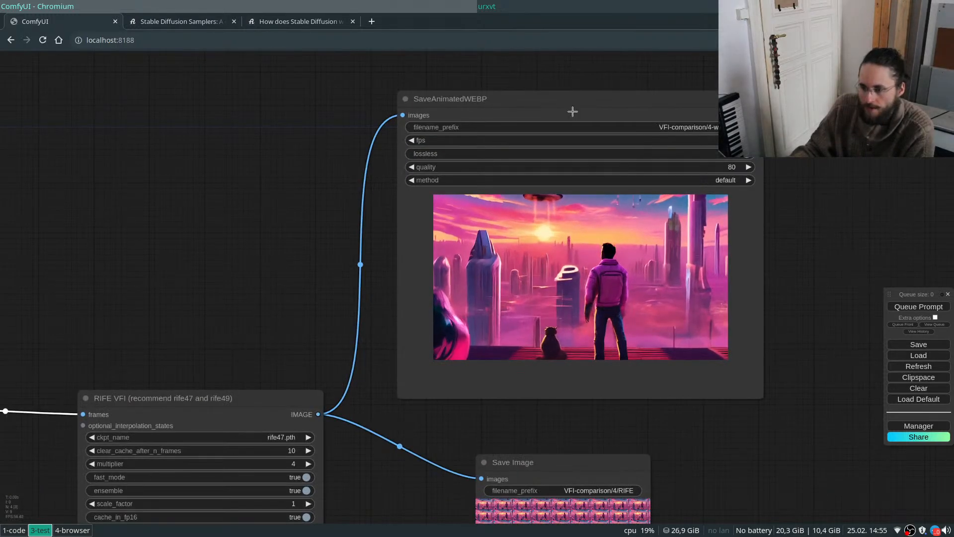
{"action": "scroll", "coordinate": [616, 292], "scroll_direction": "up", "scroll_amount": 8}
{"action": "scroll", "coordinate": [568, 407], "scroll_direction": "down", "scroll_amount": 4}
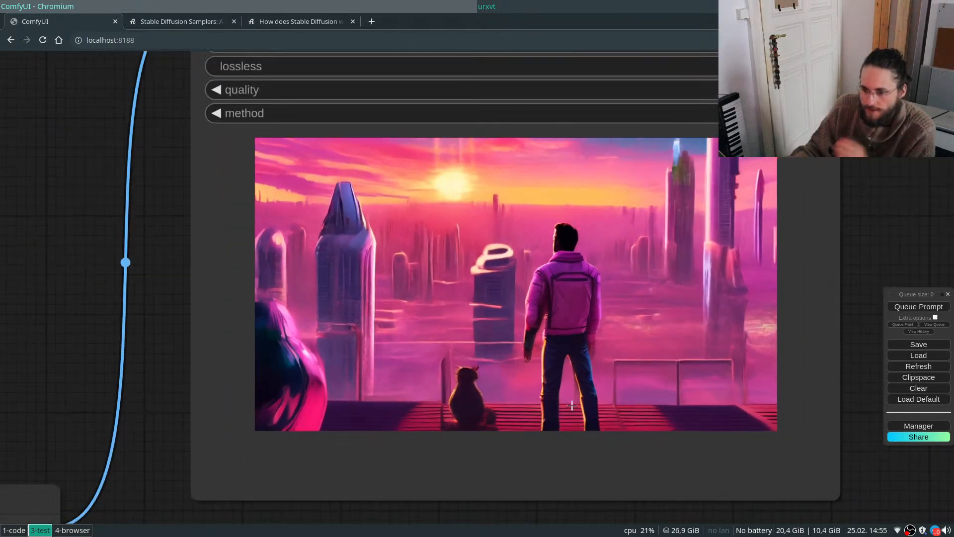
{"action": "scroll", "coordinate": [568, 407], "scroll_direction": "down", "scroll_amount": 2}
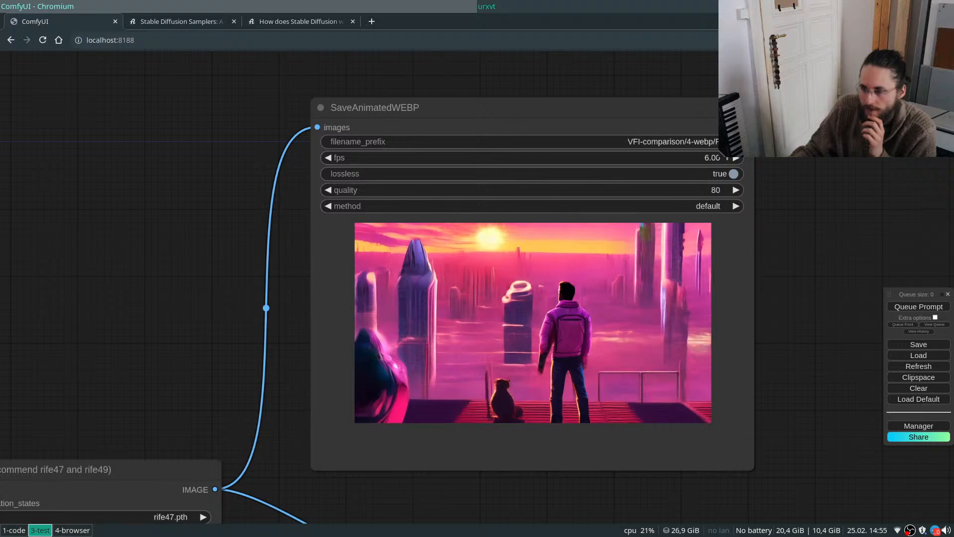
Try a higher fps on the SaveAnimatedWEBP node and set it back to 6.
{"action": "left_click_drag", "start_coordinate": [727, 155], "coordinate": [765, 155]}
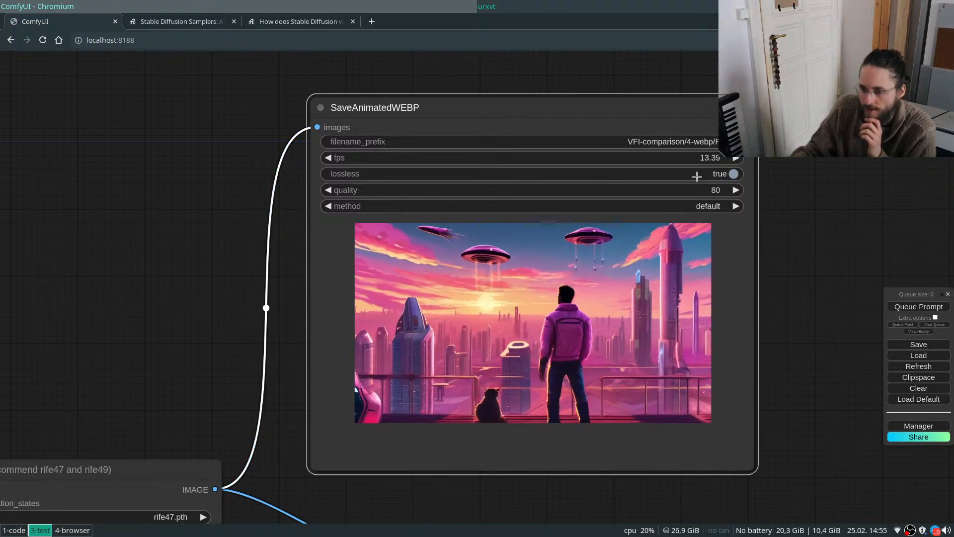
{"action": "left_click", "coordinate": [705, 158]}
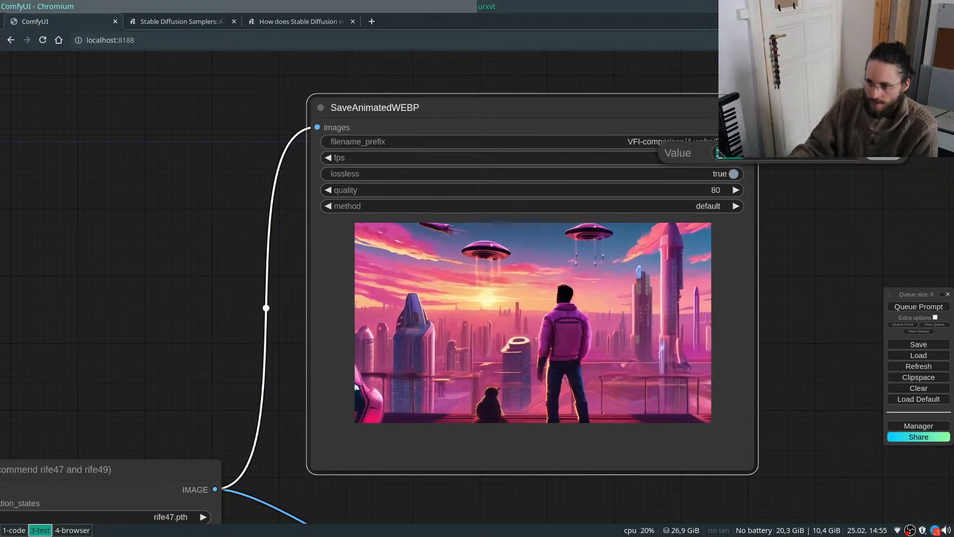
{"action": "type", "text": "6"}
{"action": "key", "text": "Return"}
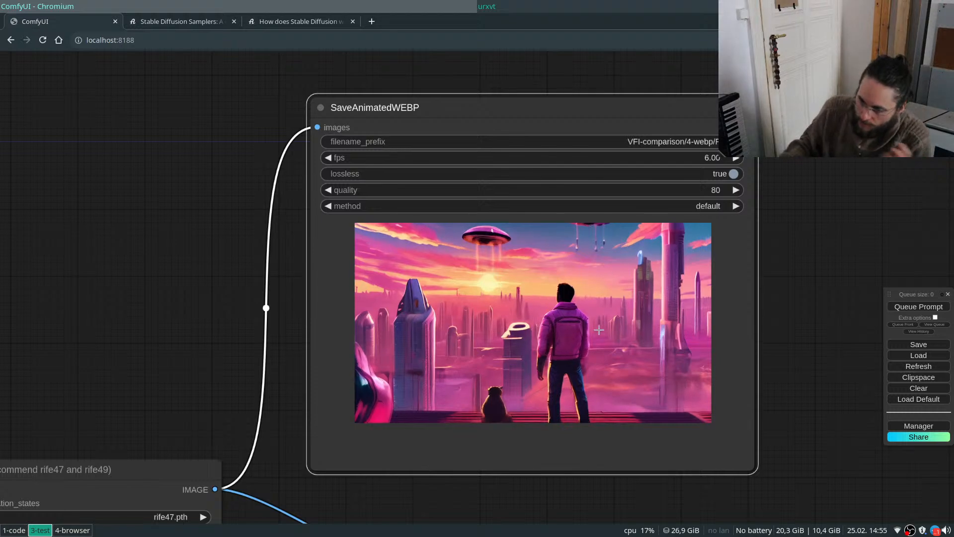
Compare the animated preview at close range and within the whole graph to judge its smoothness.
{"action": "scroll", "coordinate": [814, 190], "scroll_direction": "down", "scroll_amount": 3}
{"action": "scroll", "coordinate": [814, 190], "scroll_direction": "down", "scroll_amount": 4}
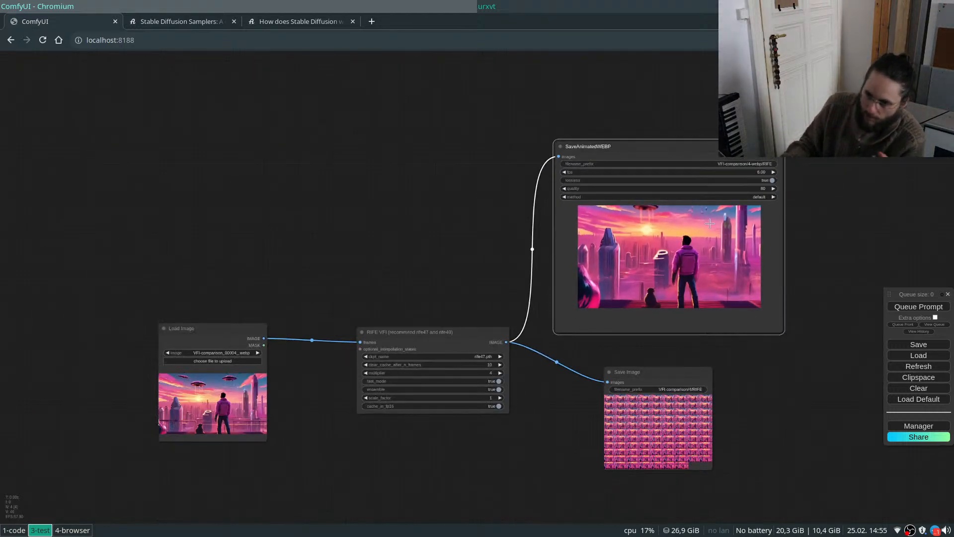
{"action": "scroll", "coordinate": [709, 223], "scroll_direction": "up", "scroll_amount": 1}
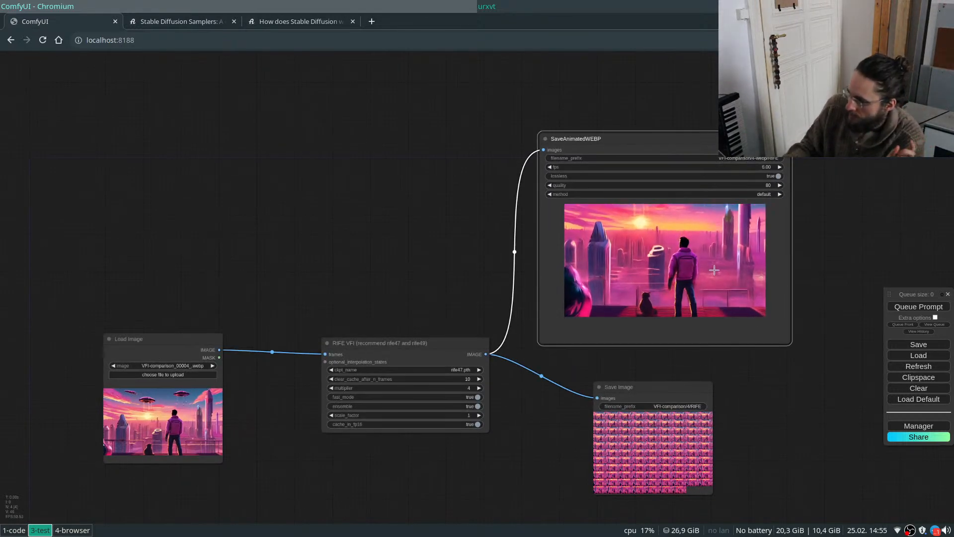
{"action": "scroll", "coordinate": [815, 241], "scroll_direction": "up", "scroll_amount": 6}
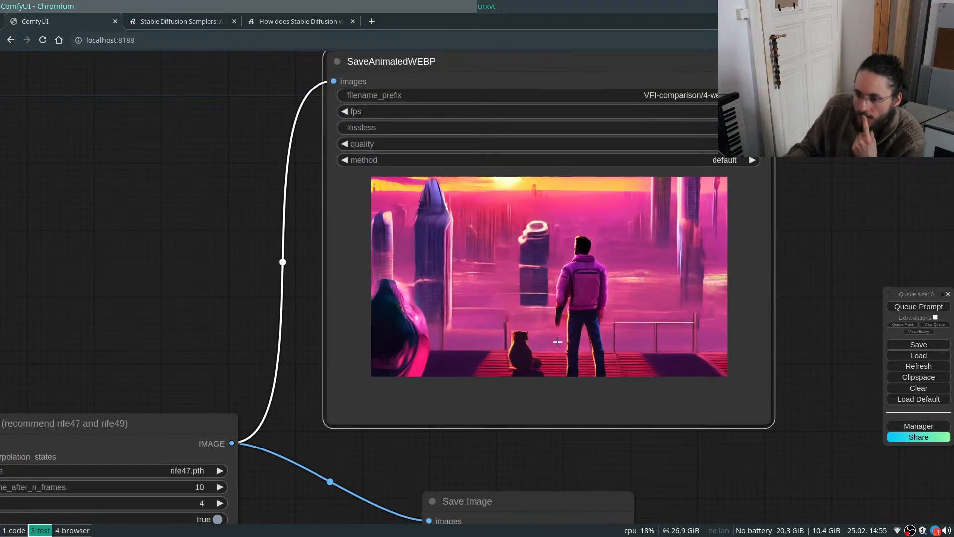
{"action": "scroll", "coordinate": [564, 339], "scroll_direction": "up", "scroll_amount": 6}
{"action": "scroll", "coordinate": [564, 339], "scroll_direction": "down", "scroll_amount": 10}
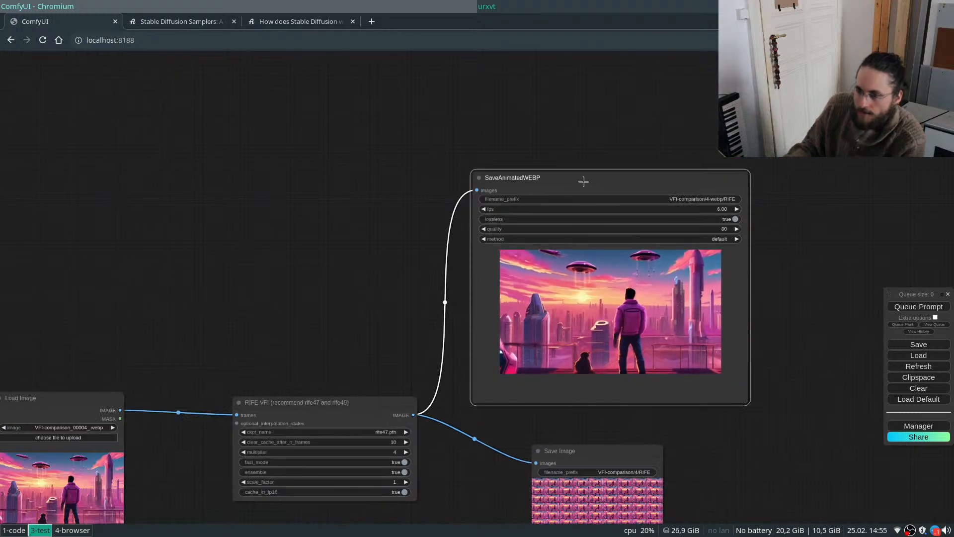
{"action": "scroll", "coordinate": [688, 282], "scroll_direction": "down", "scroll_amount": 4}
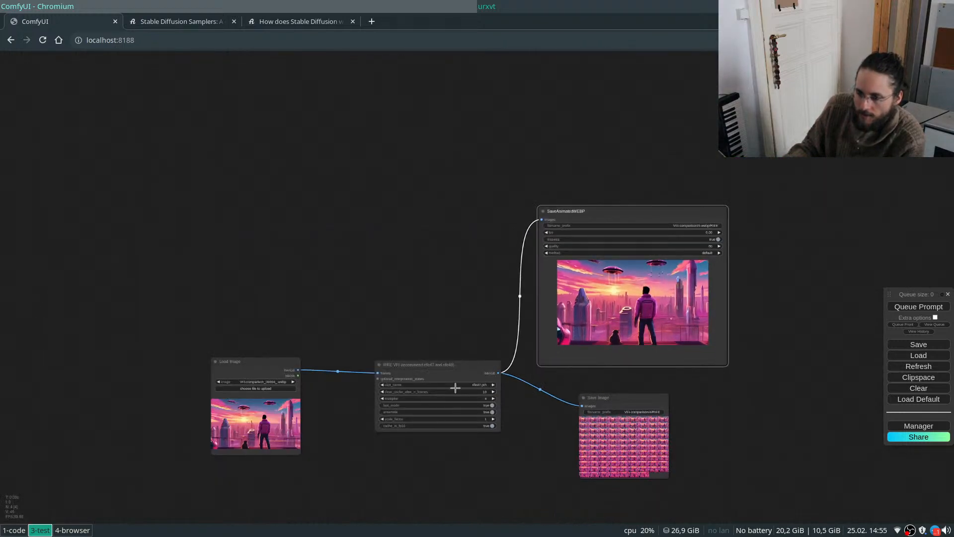
Look up the list of available interpolation nodes in the ComfyUI-Frame-Interpolation README on GitHub.
{"action": "left_click_drag", "start_coordinate": [266, 366], "coordinate": [304, 364]}
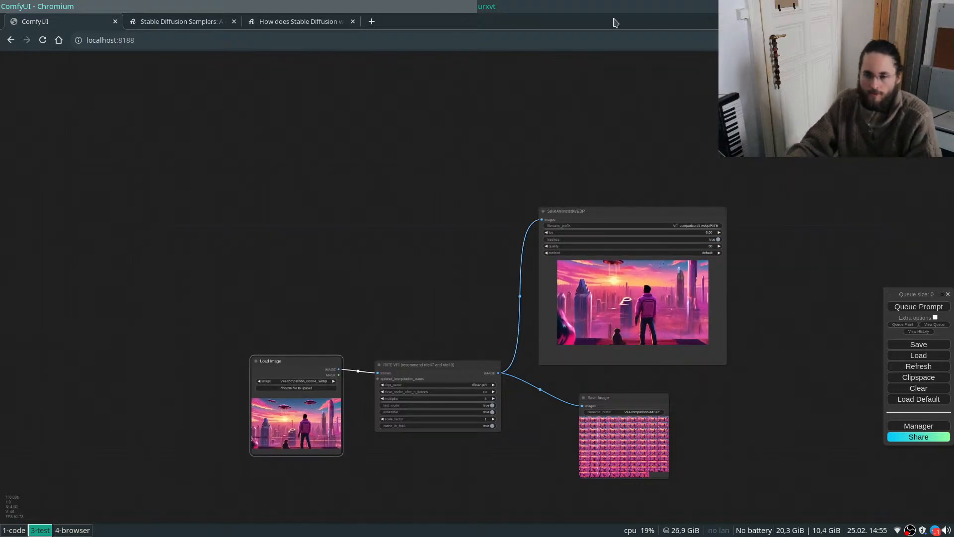
{"action": "key", "text": "super+4"}
{"action": "left_click", "coordinate": [152, 8]}
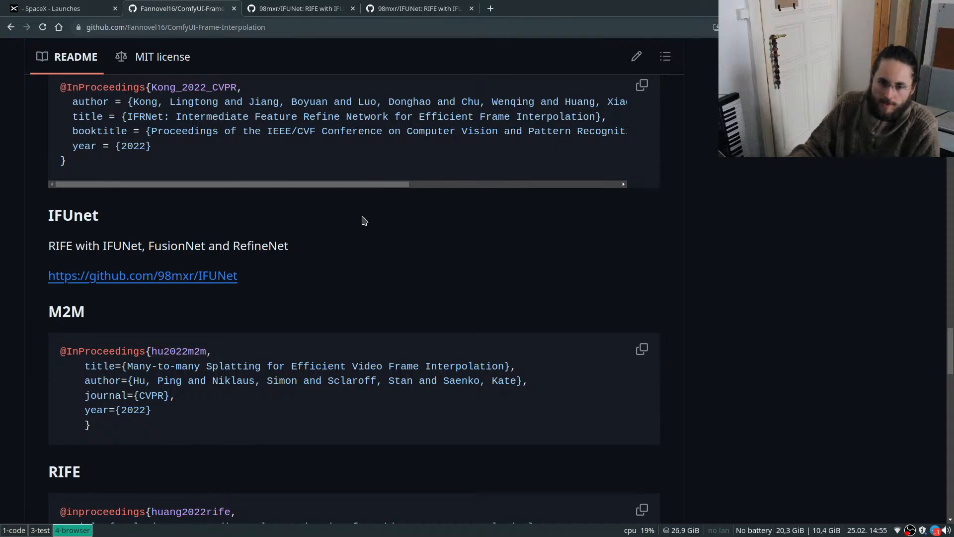
{"action": "scroll", "coordinate": [348, 199], "scroll_direction": "up", "scroll_amount": 10}
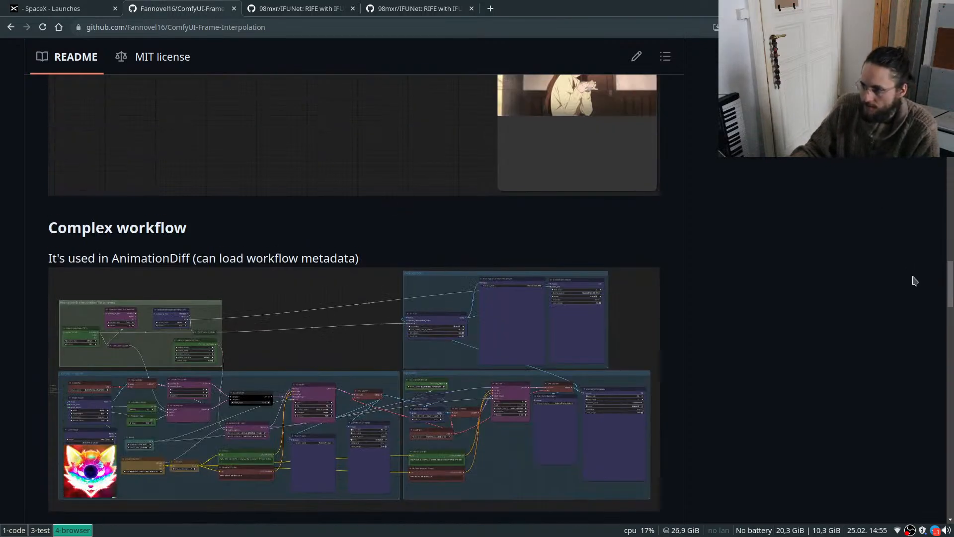
{"action": "left_click_drag", "start_coordinate": [949, 286], "coordinate": [949, 162]}
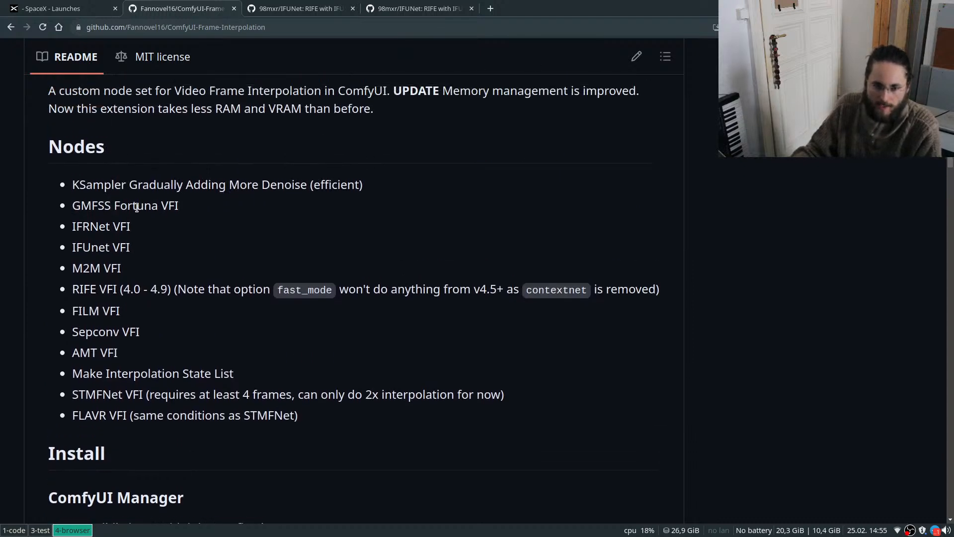
{"action": "key", "text": "super+1"}
{"action": "key", "text": "super+2"}
{"action": "key", "text": "super+3"}
{"action": "key", "text": "super+4"}
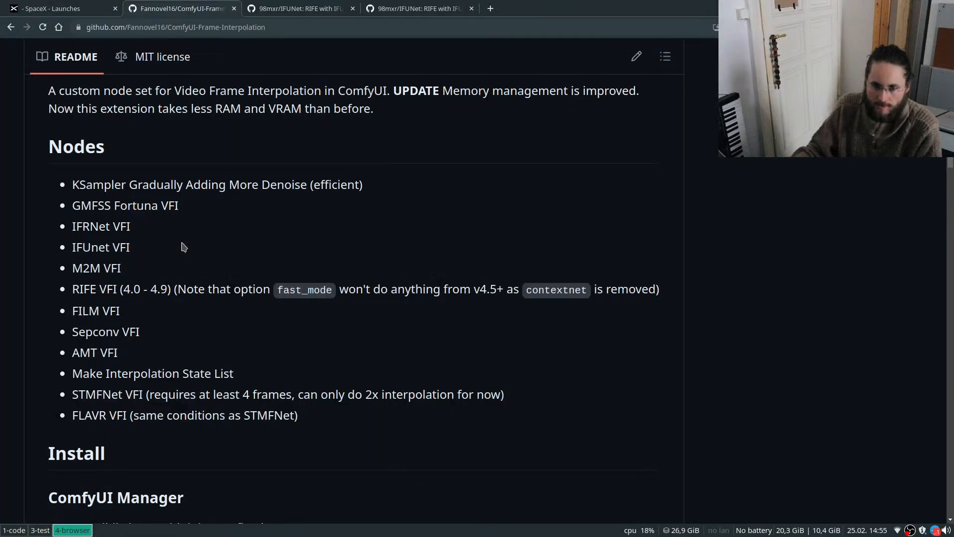
Back in ComfyUI, add a GMFSS Fortuna VFI node above the RIFE VFI node and set its multiplier to 4.
{"action": "key", "text": "super+3"}
{"action": "left_click", "coordinate": [305, 261]}
{"action": "double_click", "coordinate": [308, 257]}
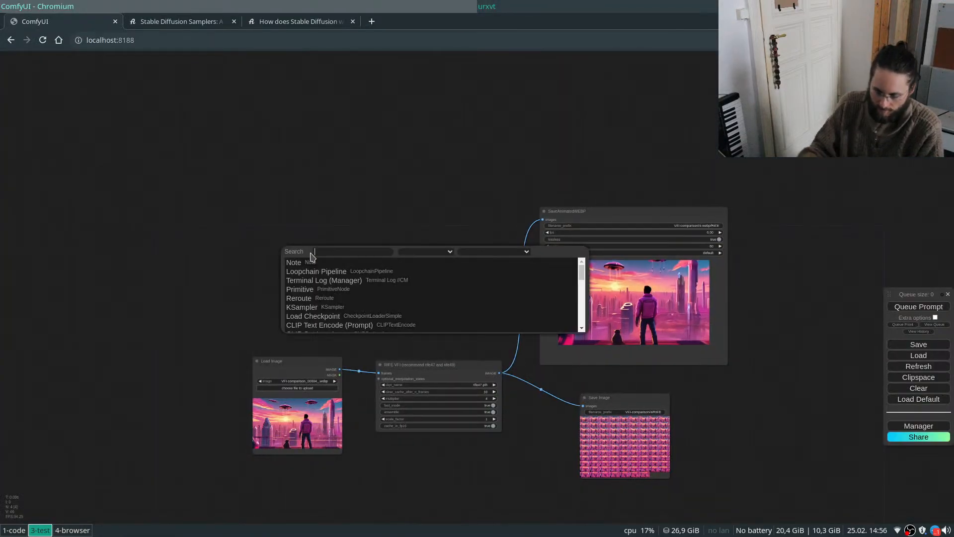
{"action": "type", "text": "GMFSS"}
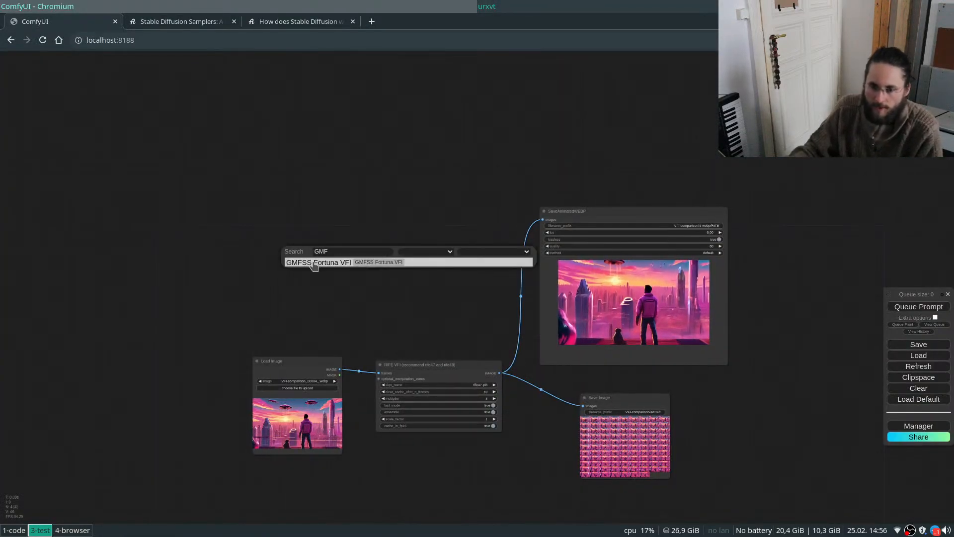
{"action": "left_click", "coordinate": [313, 262]}
{"action": "scroll", "coordinate": [380, 273], "scroll_direction": "up", "scroll_amount": 5}
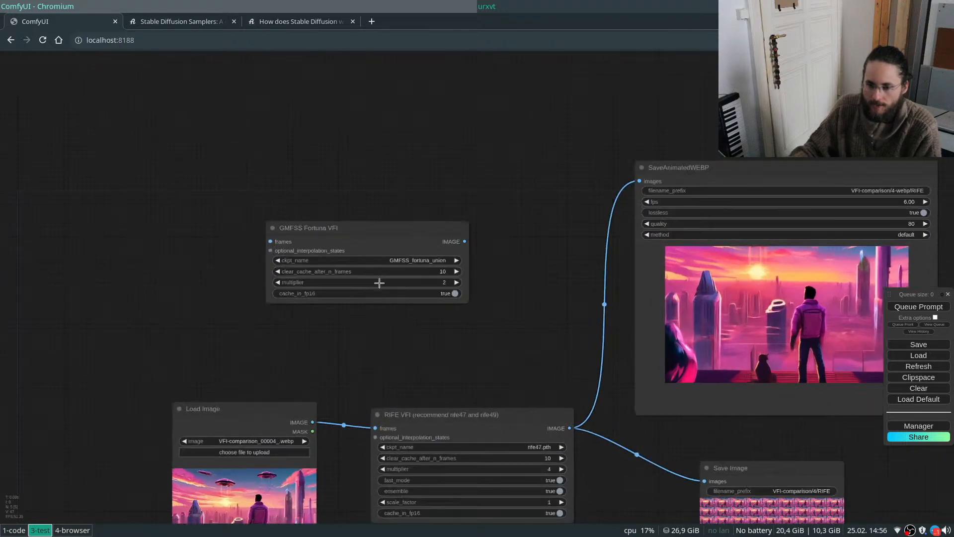
{"action": "left_click", "coordinate": [456, 282]}
{"action": "left_click", "coordinate": [456, 281]}
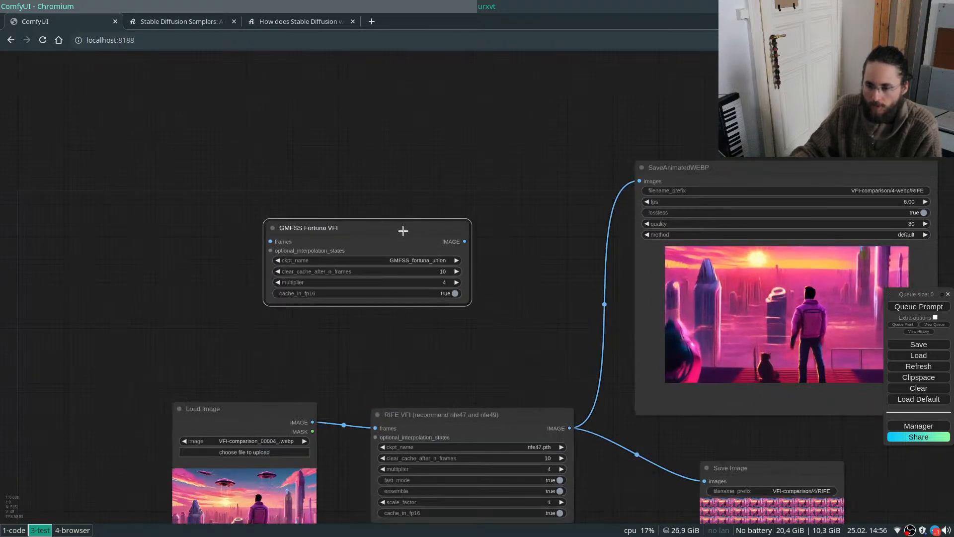
Spread the graph out by moving the GMFSS Fortuna VFI node higher and the Load Image node farther from the RIFE VFI node.
{"action": "left_click_drag", "start_coordinate": [389, 237], "coordinate": [478, 203]}
{"action": "scroll", "coordinate": [478, 203], "scroll_direction": "down", "scroll_amount": 5}
{"action": "scroll", "coordinate": [378, 320], "scroll_direction": "down", "scroll_amount": 3}
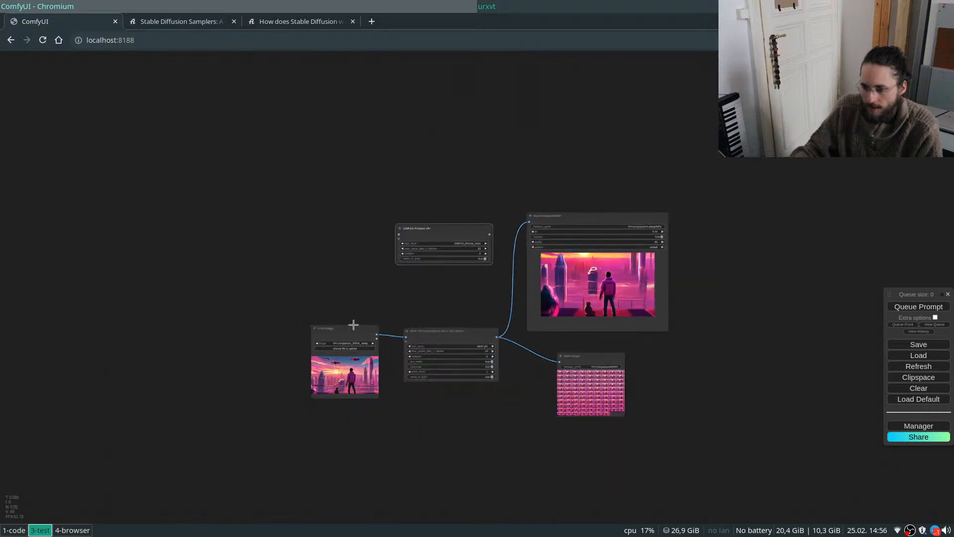
{"action": "left_click_drag", "start_coordinate": [354, 329], "coordinate": [153, 334]}
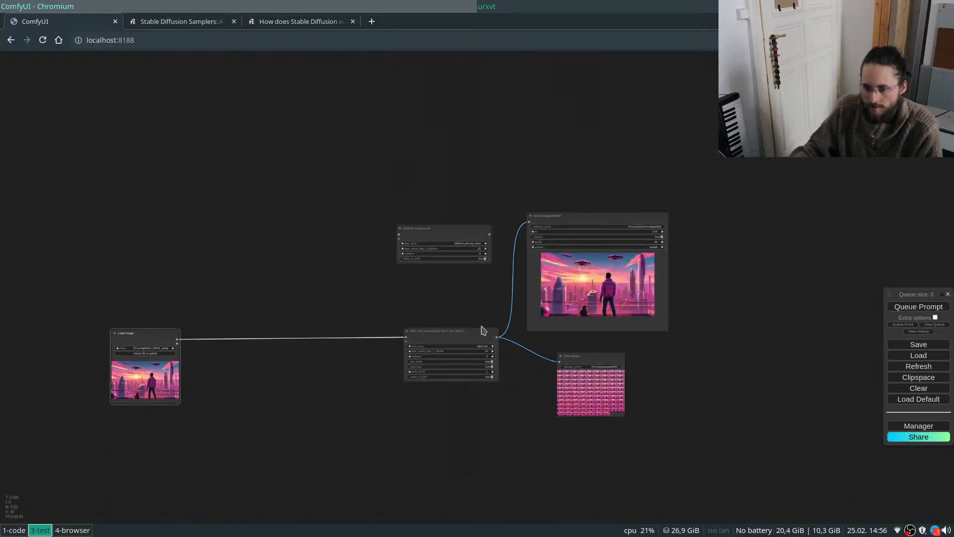
{"action": "left_click_drag", "start_coordinate": [440, 229], "coordinate": [439, 160]}
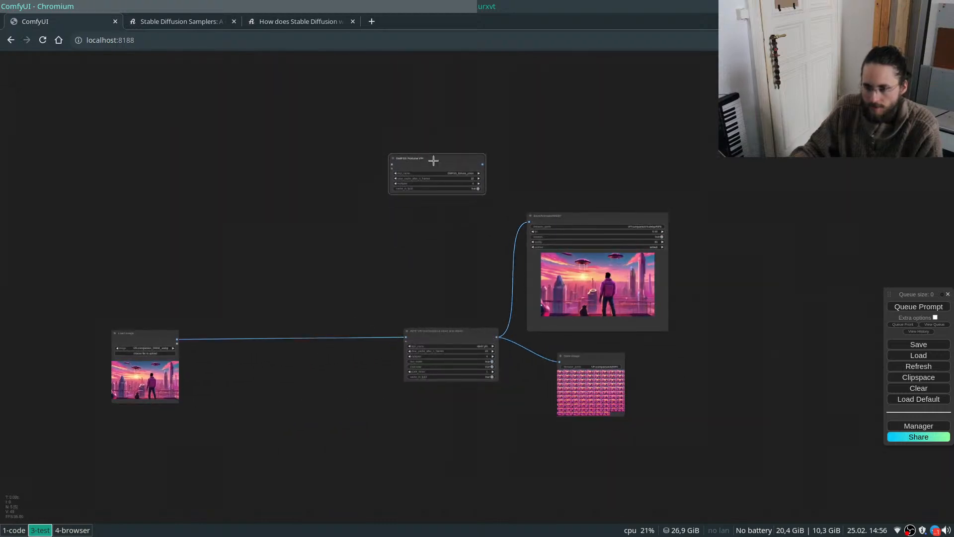
Set the fps of the SaveAnimatedWEBP node to 24.
{"action": "scroll", "coordinate": [686, 264], "scroll_direction": "up", "scroll_amount": 5}
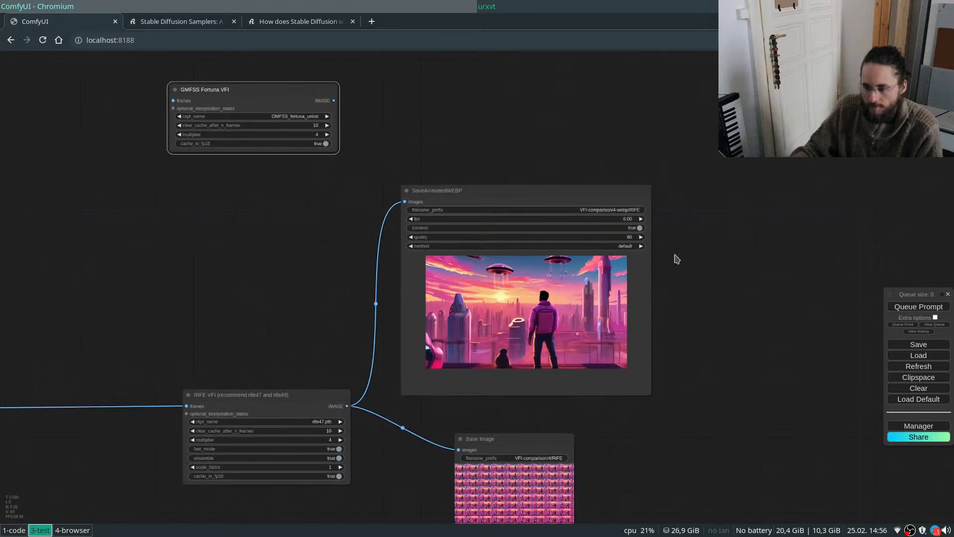
{"action": "left_click", "coordinate": [602, 204]}
{"action": "type", "text": "24"}
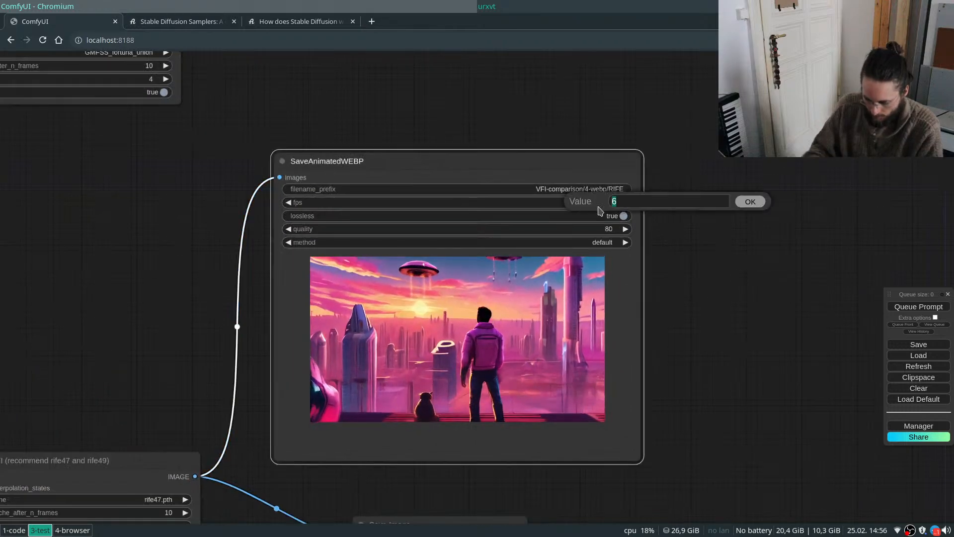
{"action": "key", "text": "Return"}
{"action": "scroll", "coordinate": [712, 269], "scroll_direction": "down", "scroll_amount": 5}
{"action": "scroll", "coordinate": [712, 269], "scroll_direction": "down", "scroll_amount": 4}
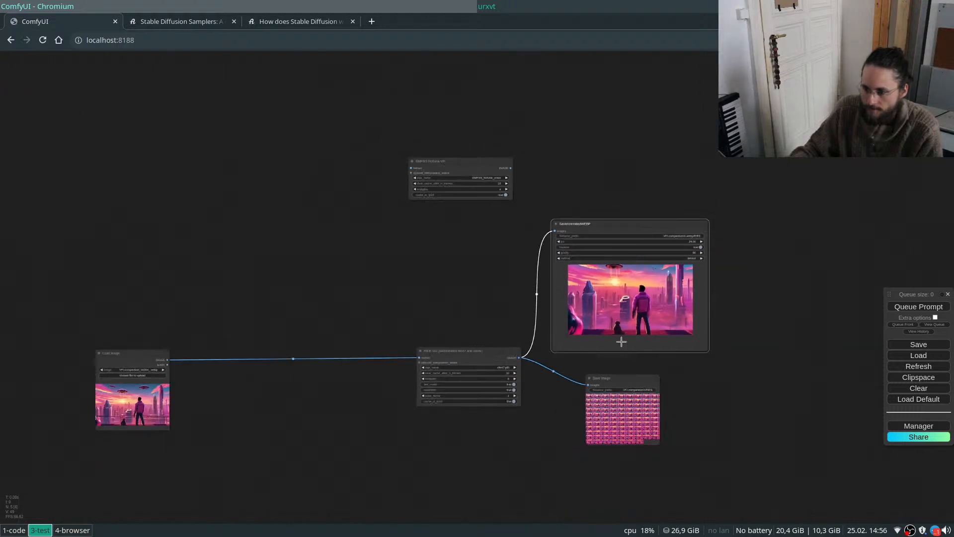
{"action": "left_click_drag", "start_coordinate": [491, 291], "coordinate": [466, 290]}
{"action": "scroll", "coordinate": [502, 343], "scroll_direction": "down", "scroll_amount": 3}
{"action": "left_click_drag", "start_coordinate": [594, 250], "coordinate": [594, 260]}
{"action": "right_click", "coordinate": [591, 261]}
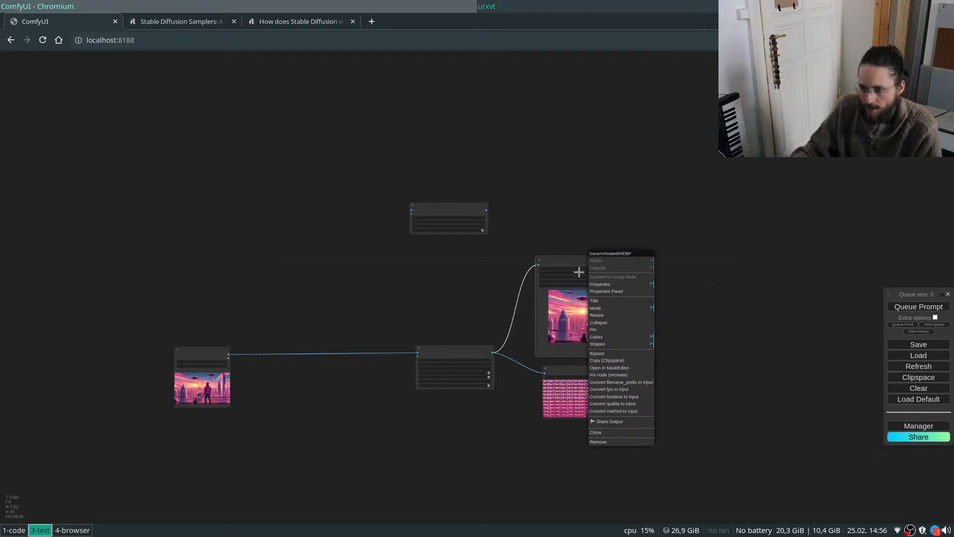
{"action": "left_click_drag", "start_coordinate": [594, 211], "coordinate": [593, 173]}
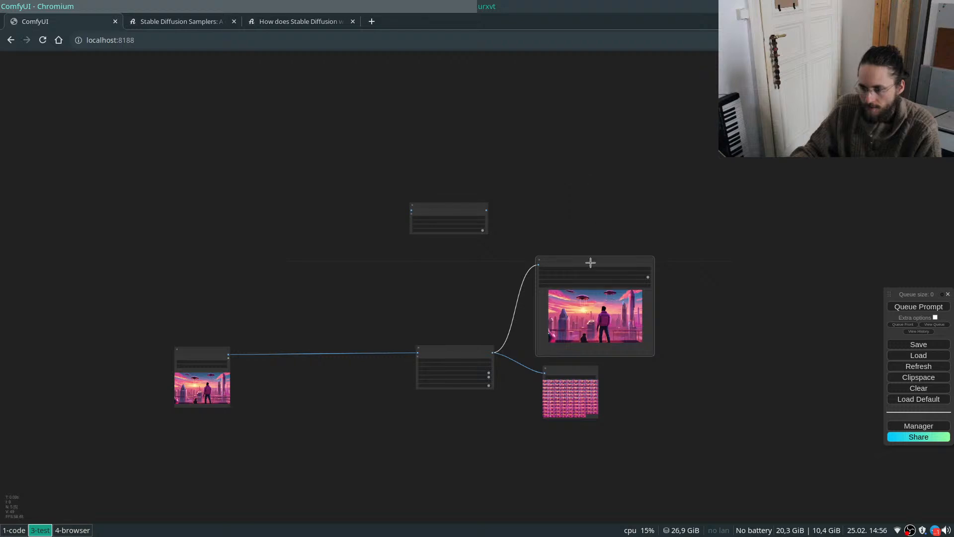
{"action": "mouse_move", "coordinate": [583, 263]}
{"action": "left_mouse_down"}
{"action": "mouse_move", "coordinate": [615, 196]}
{"action": "mouse_move", "coordinate": [575, 272]}
{"action": "mouse_move", "coordinate": [581, 264]}
{"action": "left_mouse_up"}
{"action": "mouse_move", "coordinate": [581, 264]}
{"action": "left_mouse_down"}
{"action": "mouse_move", "coordinate": [600, 252]}
{"action": "mouse_move", "coordinate": [634, 175]}
{"action": "mouse_move", "coordinate": [571, 145]}
{"action": "mouse_move", "coordinate": [575, 151]}
{"action": "left_mouse_up"}
{"action": "scroll", "coordinate": [605, 175], "scroll_direction": "up", "scroll_amount": 7}
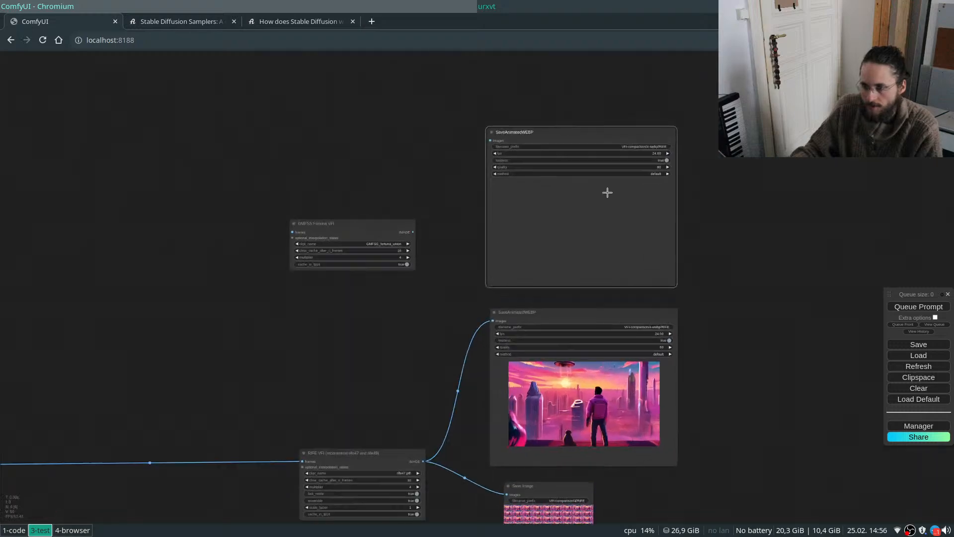
{"action": "scroll", "coordinate": [575, 192], "scroll_direction": "down", "scroll_amount": 9}
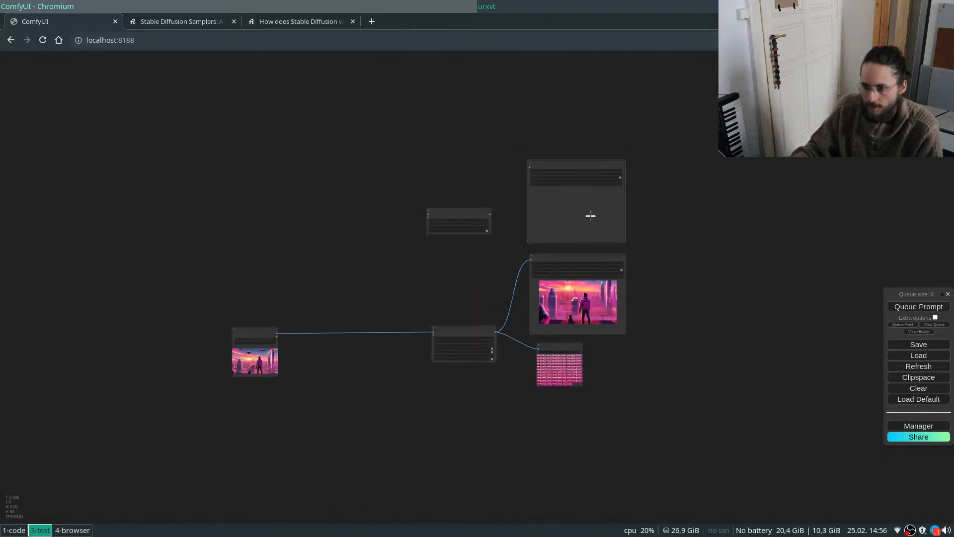
{"action": "key", "text": "Delete"}
Raise the GMFSS Fortuna VFI node slightly and place copies of the SaveAnimatedWEBP and Save Image nodes beside it.
{"action": "scroll", "coordinate": [566, 277], "scroll_direction": "up", "scroll_amount": 5}
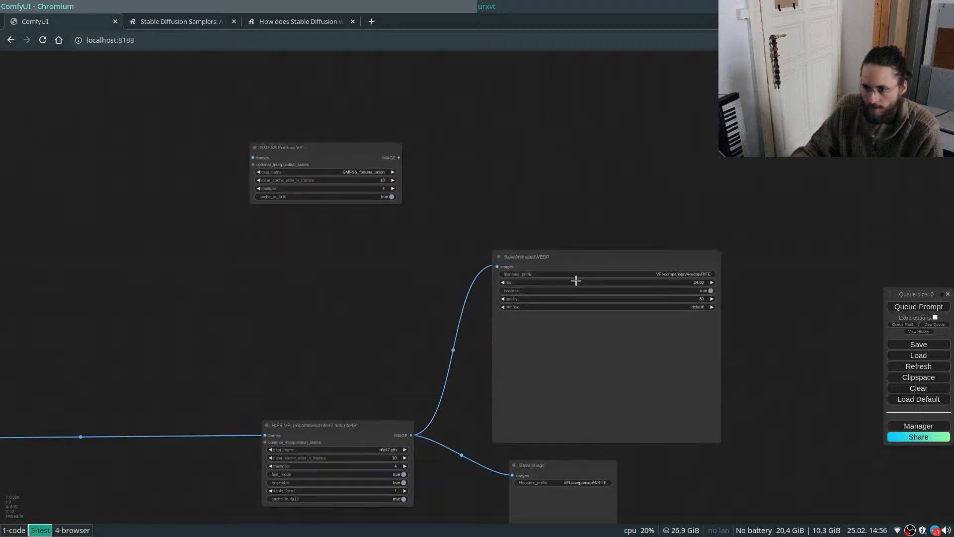
{"action": "scroll", "coordinate": [603, 239], "scroll_direction": "down", "scroll_amount": 7}
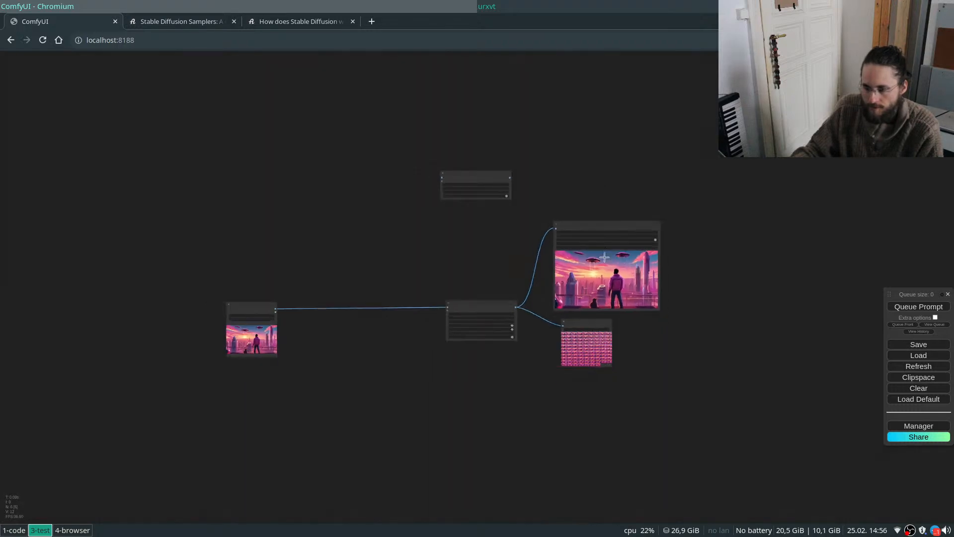
{"action": "scroll", "coordinate": [646, 377], "scroll_direction": "down", "scroll_amount": 4}
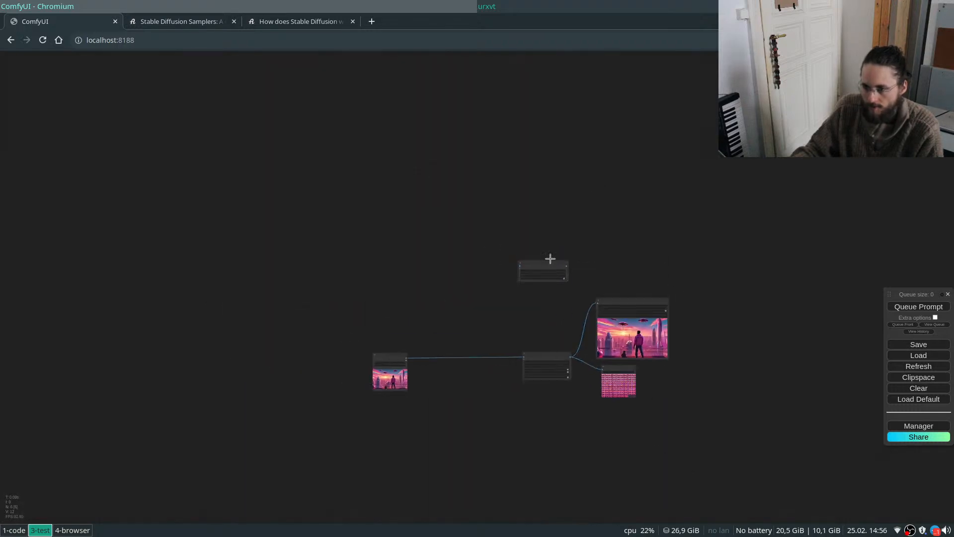
{"action": "left_click_drag", "start_coordinate": [550, 262], "coordinate": [546, 240]}
{"action": "left_click_drag", "start_coordinate": [747, 278], "coordinate": [553, 383]}
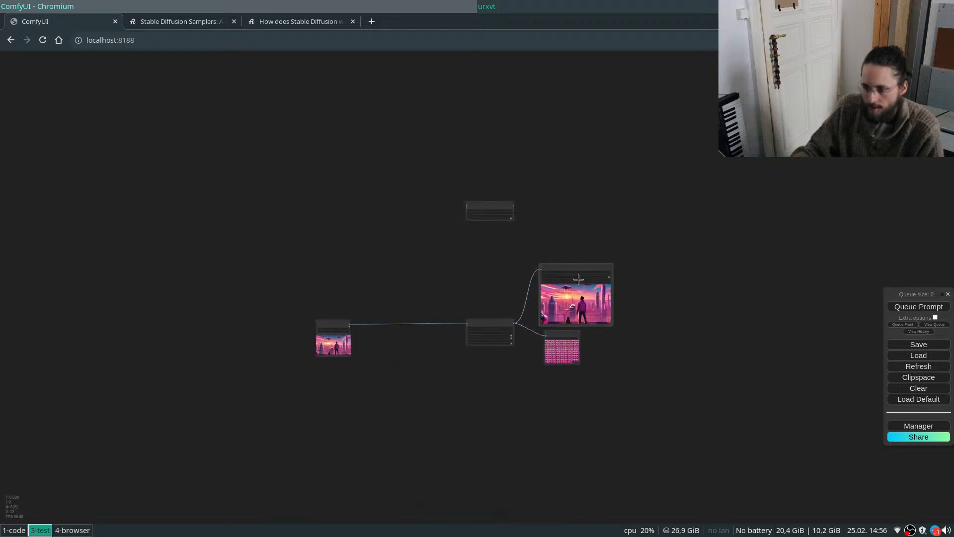
{"action": "left_click_drag", "start_coordinate": [572, 270], "coordinate": [566, 131]}
{"action": "left_click_drag", "start_coordinate": [568, 330], "coordinate": [556, 200]}
{"action": "scroll", "coordinate": [405, 345], "scroll_direction": "up", "scroll_amount": 4}
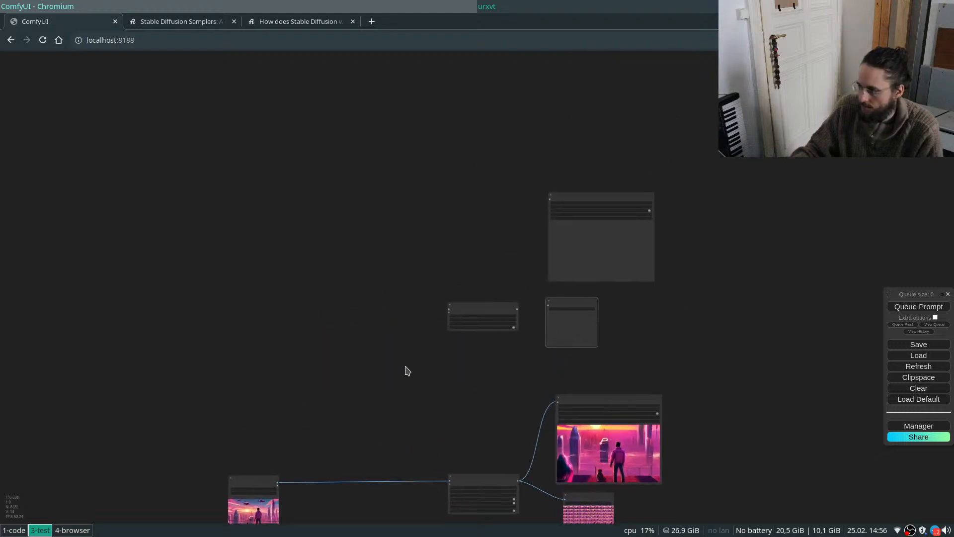
Connect the Load Image output to the GMFSS Fortuna VFI frames input and its IMAGE output to the copied SaveAnimatedWEBP and Save Image nodes.
{"action": "left_click_drag", "start_coordinate": [348, 465], "coordinate": [417, 334]}
{"action": "scroll", "coordinate": [417, 333], "scroll_direction": "up", "scroll_amount": 4}
{"action": "left_click_drag", "start_coordinate": [422, 252], "coordinate": [347, 387]}
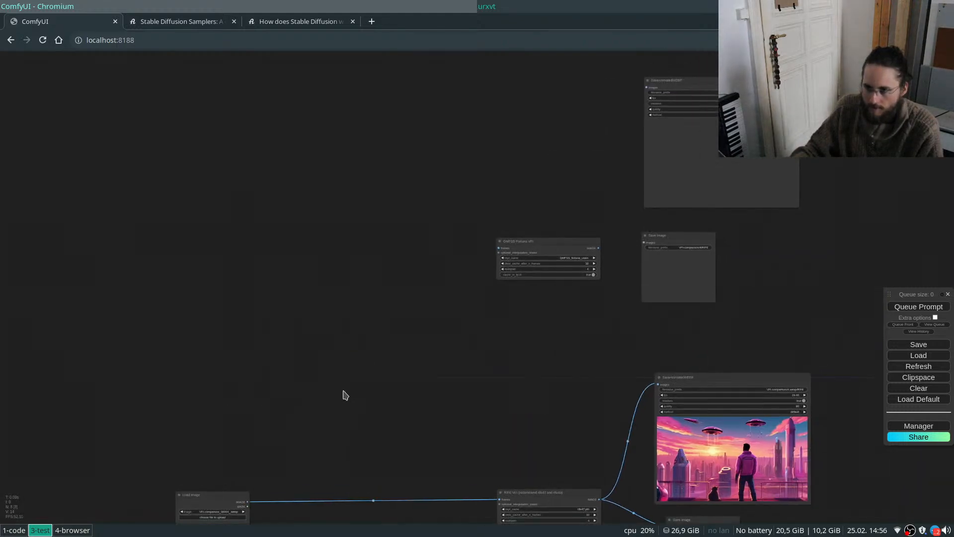
{"action": "left_click_drag", "start_coordinate": [248, 501], "coordinate": [516, 243]}
{"action": "scroll", "coordinate": [622, 239], "scroll_direction": "up", "scroll_amount": 3}
{"action": "left_click_drag", "start_coordinate": [604, 188], "coordinate": [426, 390]}
{"action": "left_click_drag", "start_coordinate": [408, 479], "coordinate": [517, 362]}
{"action": "left_click_drag", "start_coordinate": [405, 480], "coordinate": [505, 500]}
Shift the RIFE VFI node slightly toward the Load Image node.
{"action": "scroll", "coordinate": [436, 344], "scroll_direction": "down", "scroll_amount": 5}
{"action": "scroll", "coordinate": [412, 422], "scroll_direction": "up", "scroll_amount": 6}
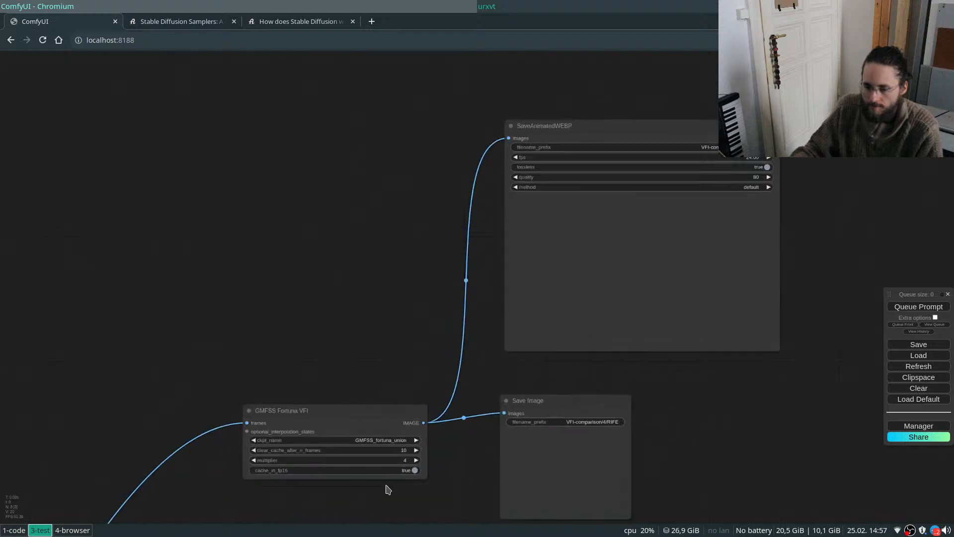
{"action": "scroll", "coordinate": [386, 422], "scroll_direction": "up", "scroll_amount": 2}
{"action": "scroll", "coordinate": [496, 273], "scroll_direction": "down", "scroll_amount": 8}
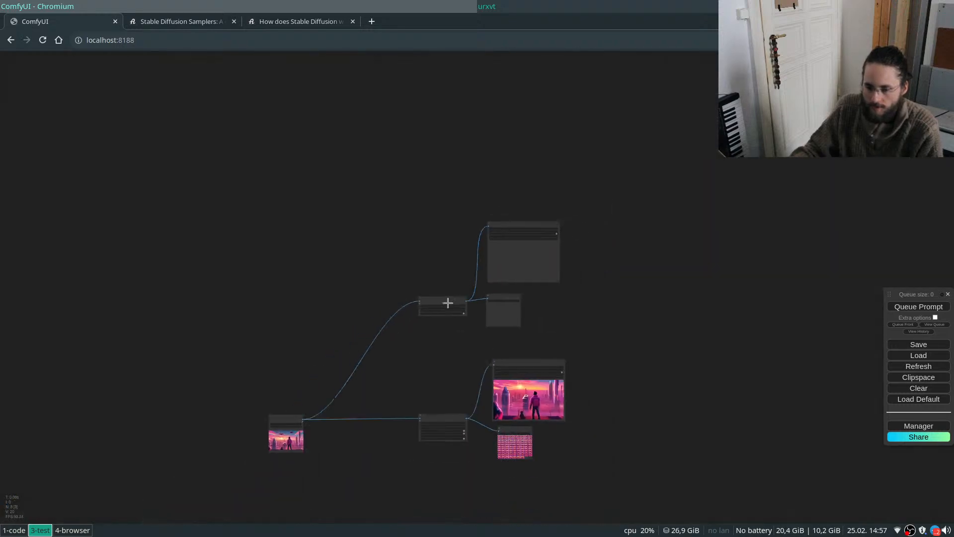
{"action": "scroll", "coordinate": [449, 302], "scroll_direction": "down", "scroll_amount": 3}
{"action": "left_click_drag", "start_coordinate": [443, 390], "coordinate": [440, 389]}
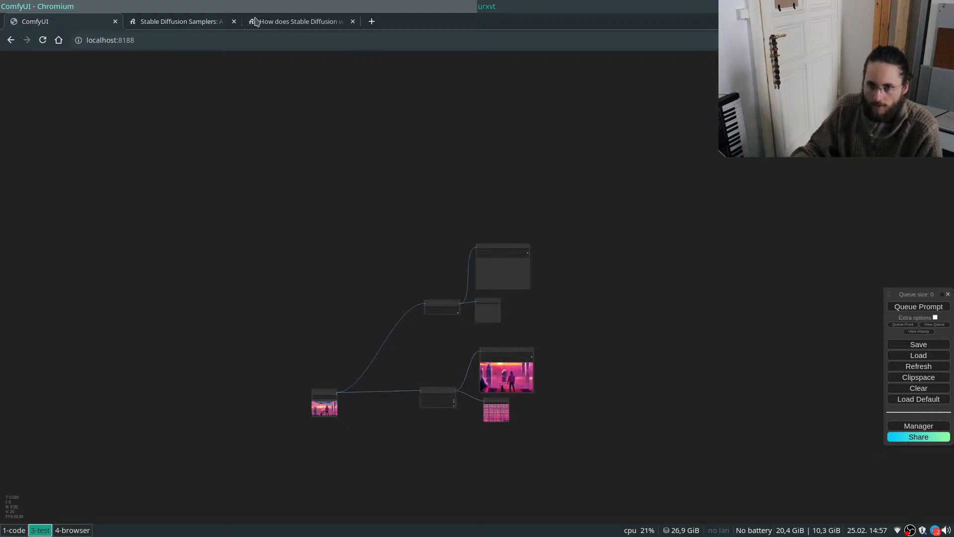
Check the README's node list for further interpolation nodes such as IFRNet VFI and compare it with the current graph.
{"action": "key", "text": "super+4"}
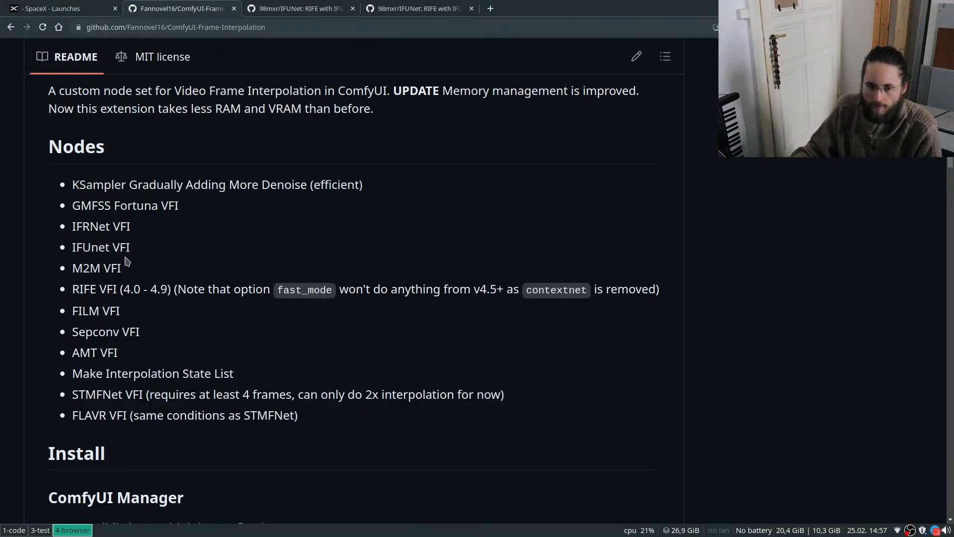
{"action": "double_click", "coordinate": [85, 226]}
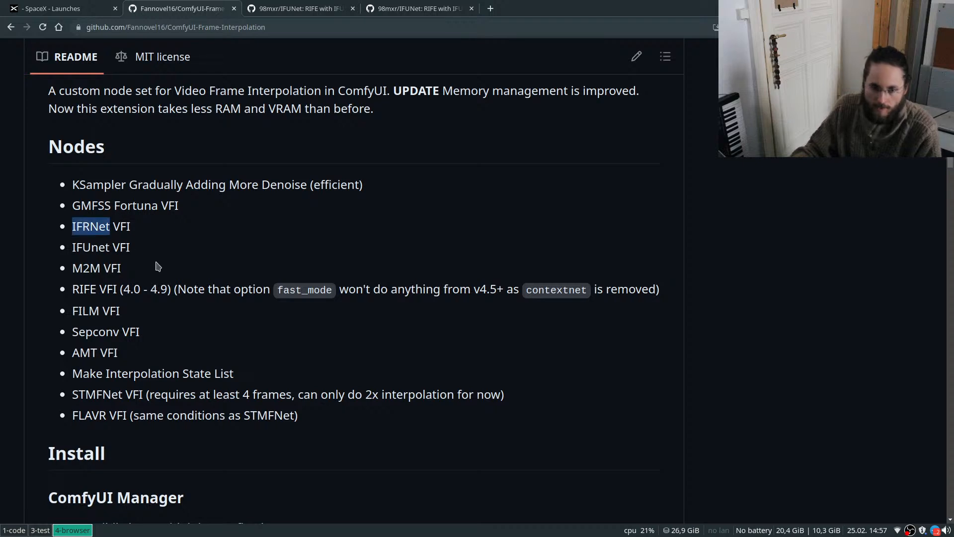
{"action": "left_click", "coordinate": [72, 6]}
{"action": "left_click", "coordinate": [174, 11]}
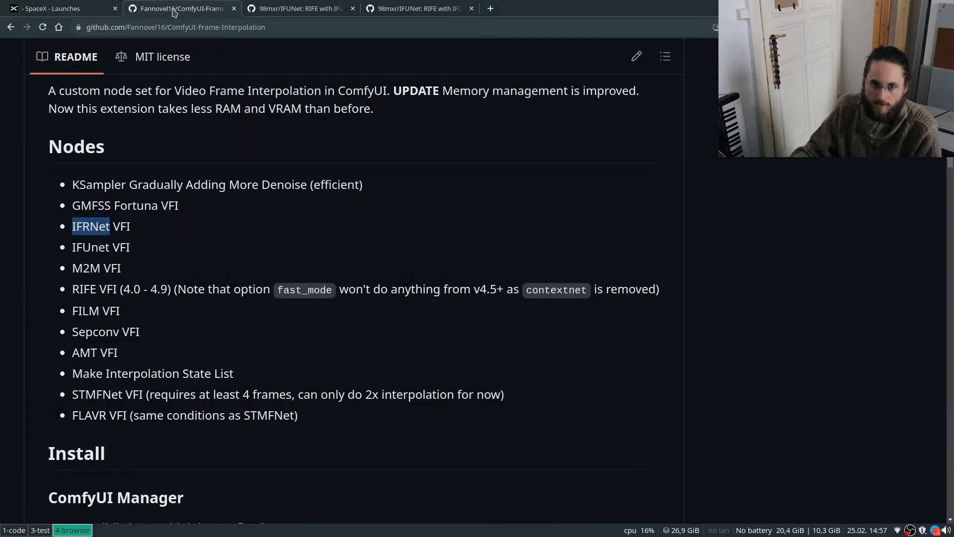
{"action": "key", "text": "super+1"}
{"action": "key", "text": "super+2"}
{"action": "key", "text": "super+3"}
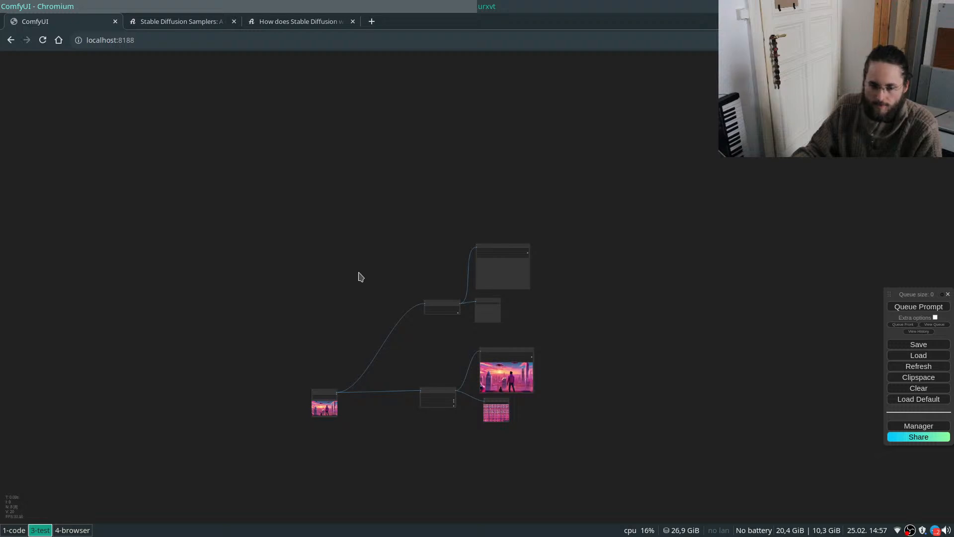
{"action": "scroll", "coordinate": [428, 467], "scroll_direction": "up", "scroll_amount": 9}
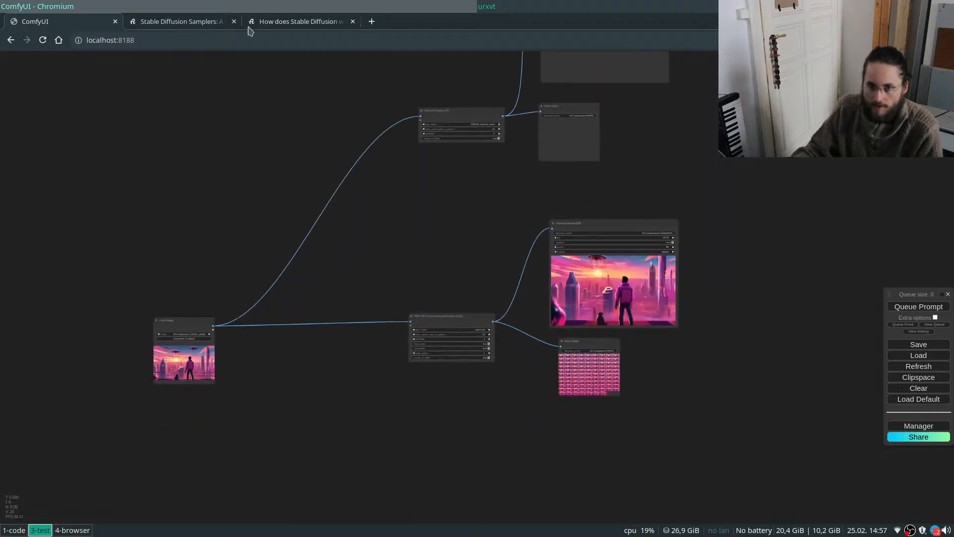
{"action": "key", "text": "super+4"}
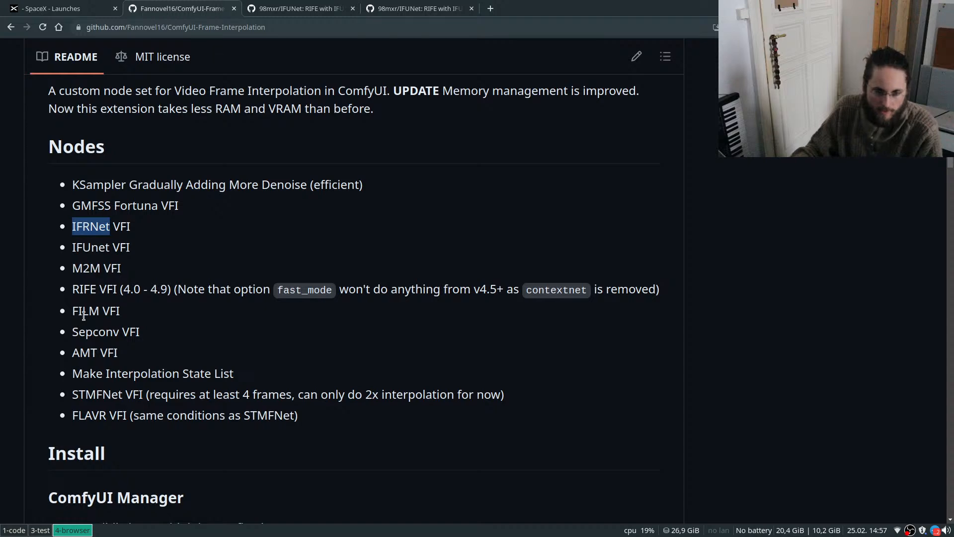
{"action": "key", "text": "super+2"}
{"action": "key", "text": "super+3"}
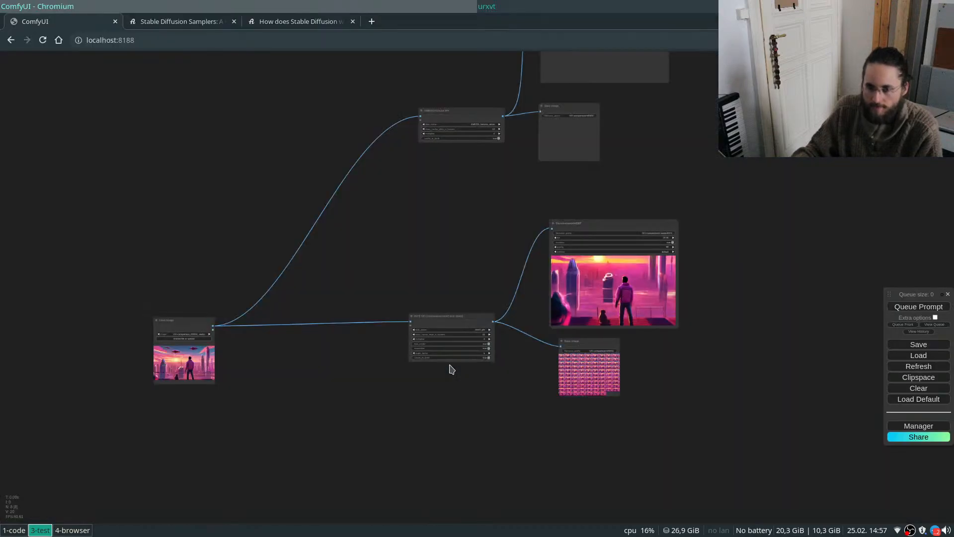
Move the GMFSS Fortuna VFI node and its two save nodes up to make room above the RIFE branch.
{"action": "scroll", "coordinate": [446, 443], "scroll_direction": "down", "scroll_amount": 6}
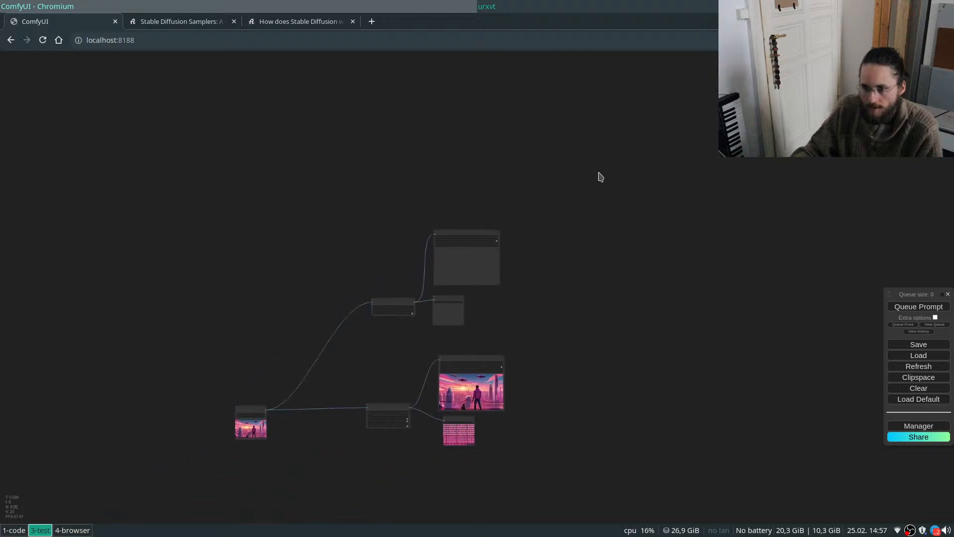
{"action": "left_click_drag", "start_coordinate": [458, 302], "coordinate": [375, 305]}
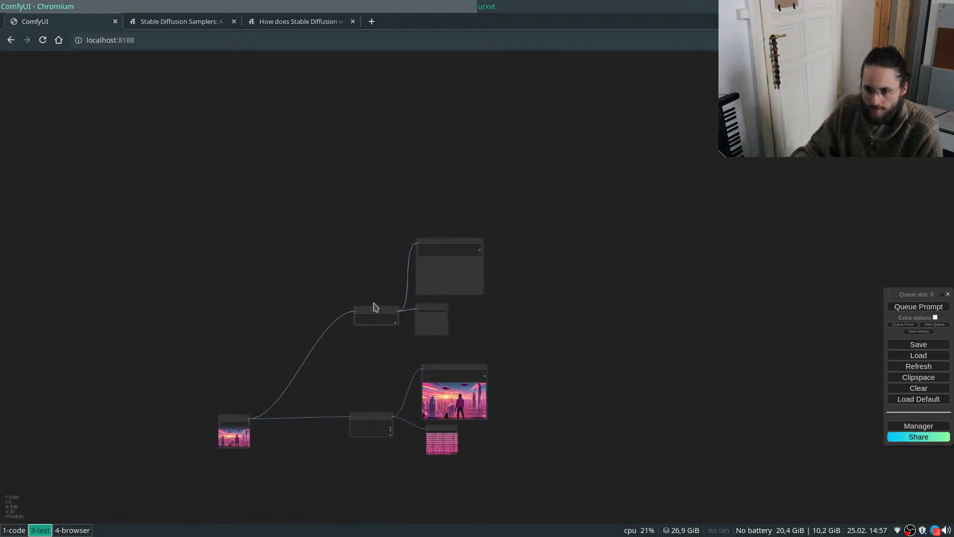
{"action": "left_click_drag", "start_coordinate": [375, 216], "coordinate": [376, 217]}
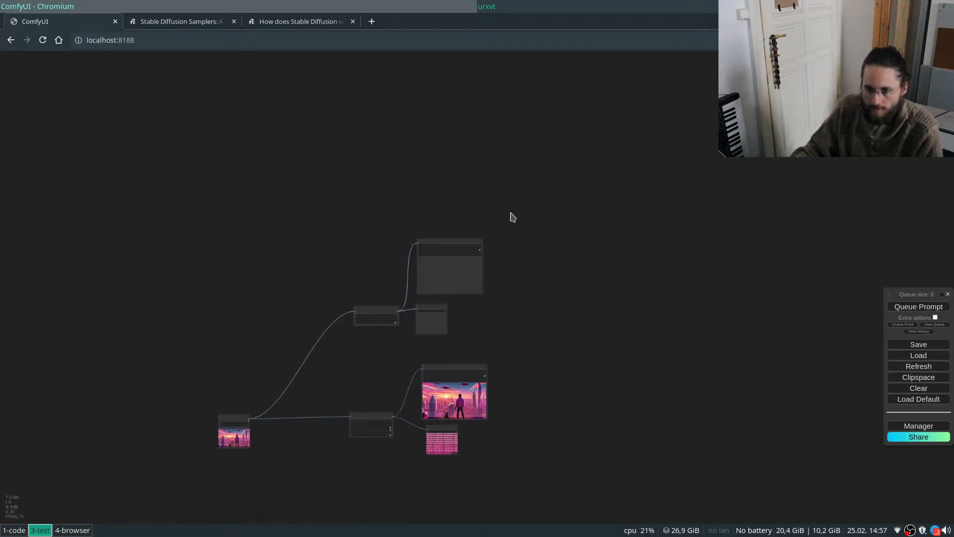
{"action": "left_click_drag", "start_coordinate": [560, 203], "coordinate": [364, 156]}
{"action": "left_click", "coordinate": [362, 279]}
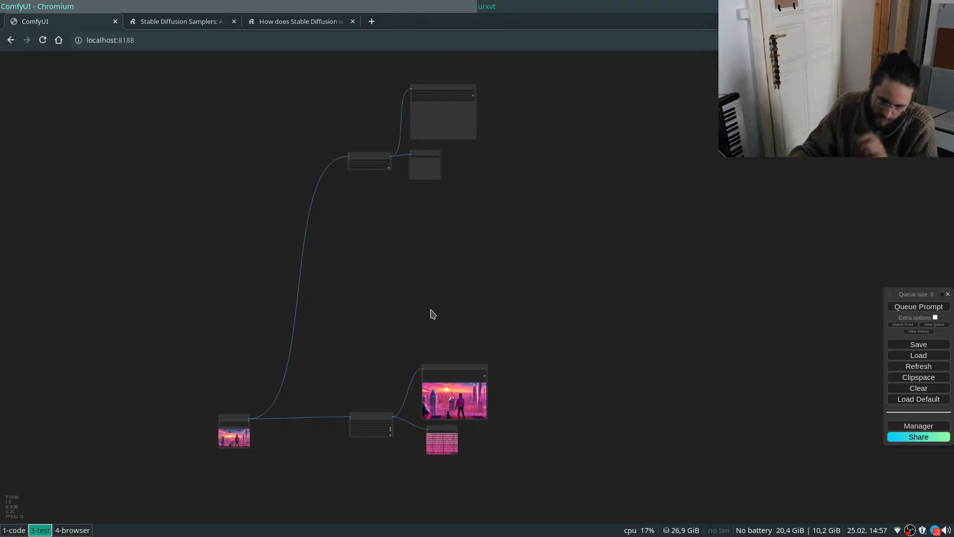
Add an IFRNet VFI node in the free space below the GMFSS Fortuna VFI node.
{"action": "scroll", "coordinate": [358, 221], "scroll_direction": "up", "scroll_amount": 3}
{"action": "scroll", "coordinate": [356, 222], "scroll_direction": "up", "scroll_amount": 1}
{"action": "double_click", "coordinate": [353, 222]}
{"action": "type", "text": "effici"}
{"action": "double_click", "coordinate": [353, 230]}
{"action": "type", "text": "effici"}
{"action": "left_click", "coordinate": [368, 232]}
{"action": "scroll", "coordinate": [326, 202], "scroll_direction": "up", "scroll_amount": 5}
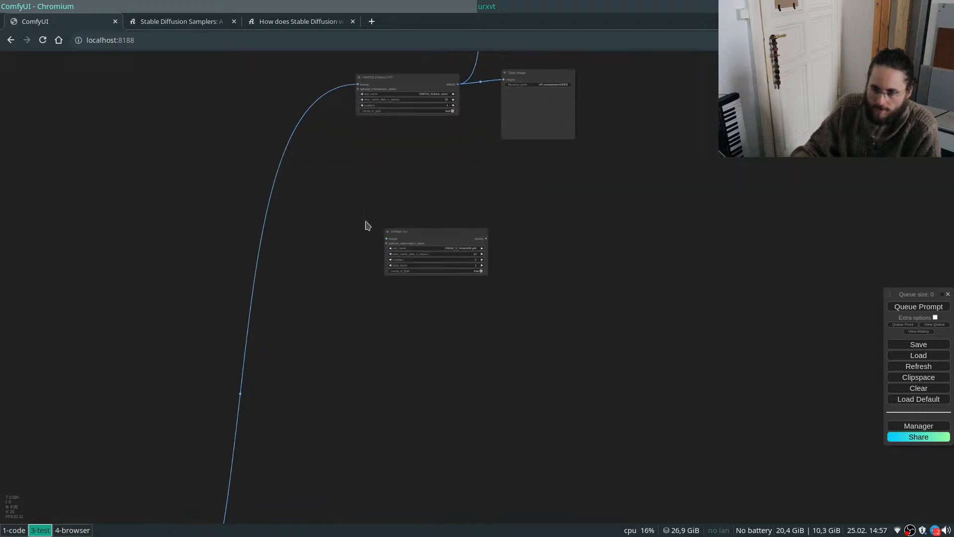
Move the IFRNet VFI node closer to the RIFE branch and connect the Load Image output to its frames input.
{"action": "scroll", "coordinate": [516, 180], "scroll_direction": "up", "scroll_amount": 3}
{"action": "scroll", "coordinate": [564, 221], "scroll_direction": "down", "scroll_amount": 4}
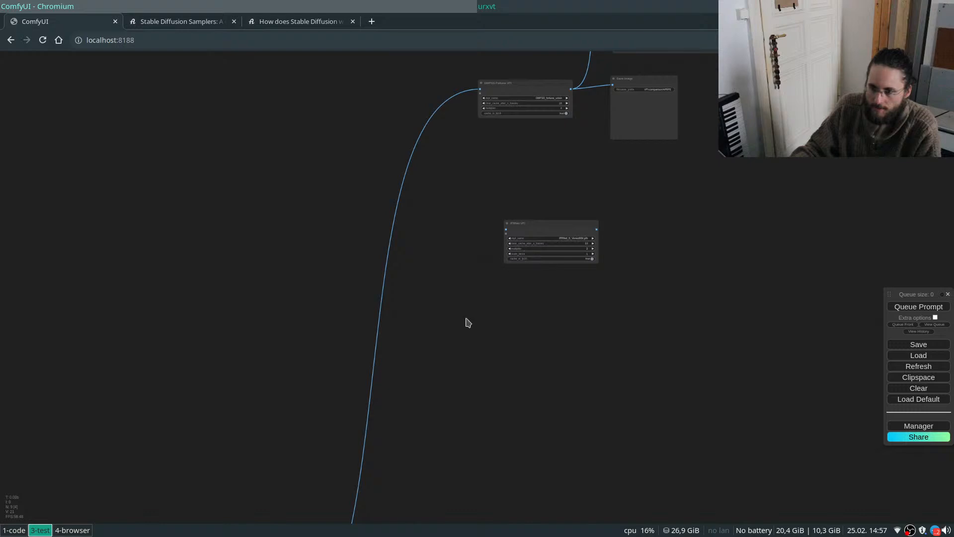
{"action": "left_click_drag", "start_coordinate": [454, 221], "coordinate": [449, 112]}
{"action": "left_click_drag", "start_coordinate": [541, 114], "coordinate": [512, 252]}
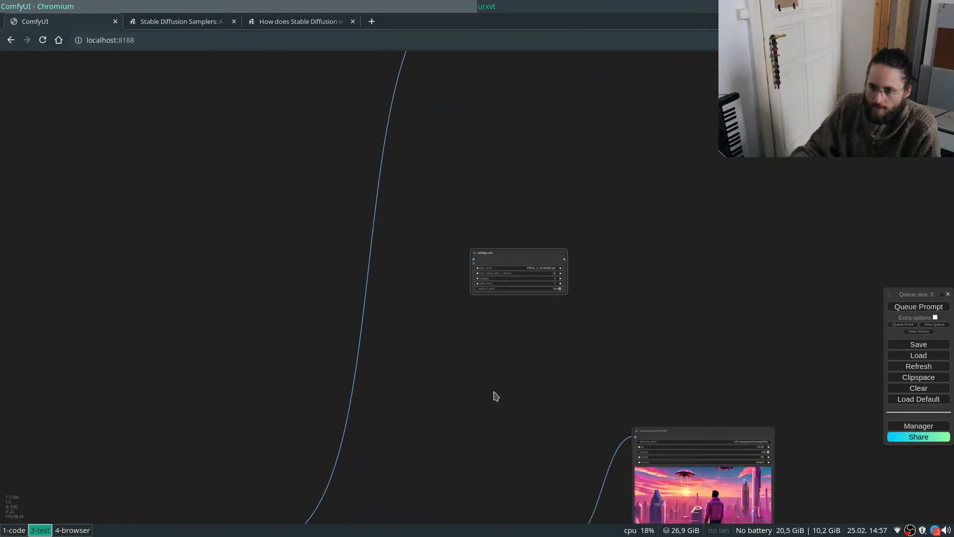
{"action": "left_click_drag", "start_coordinate": [507, 353], "coordinate": [504, 255]}
{"action": "left_click_drag", "start_coordinate": [260, 443], "coordinate": [473, 162]}
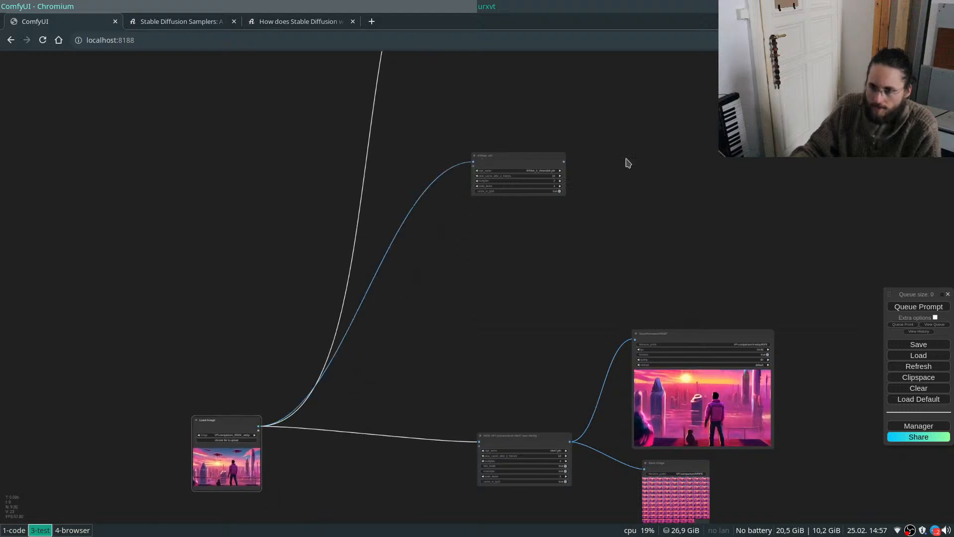
Place a copy of the RIFE branch's SaveAnimatedWEBP node beside IFRNet VFI and connect the IMAGE output to it.
{"action": "left_click_drag", "start_coordinate": [612, 163], "coordinate": [502, 238]}
{"action": "left_click", "coordinate": [580, 410]}
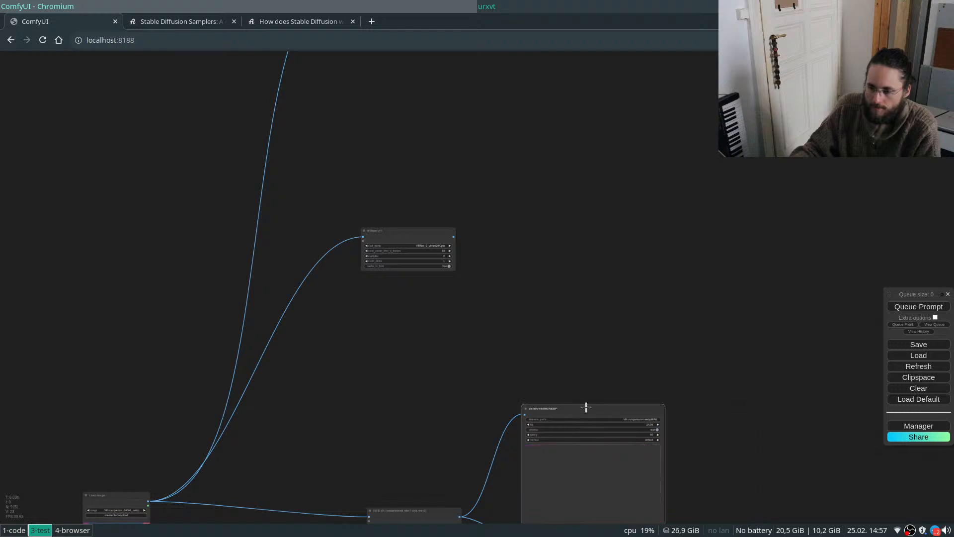
{"action": "left_click_drag", "start_coordinate": [582, 408], "coordinate": [569, 120]}
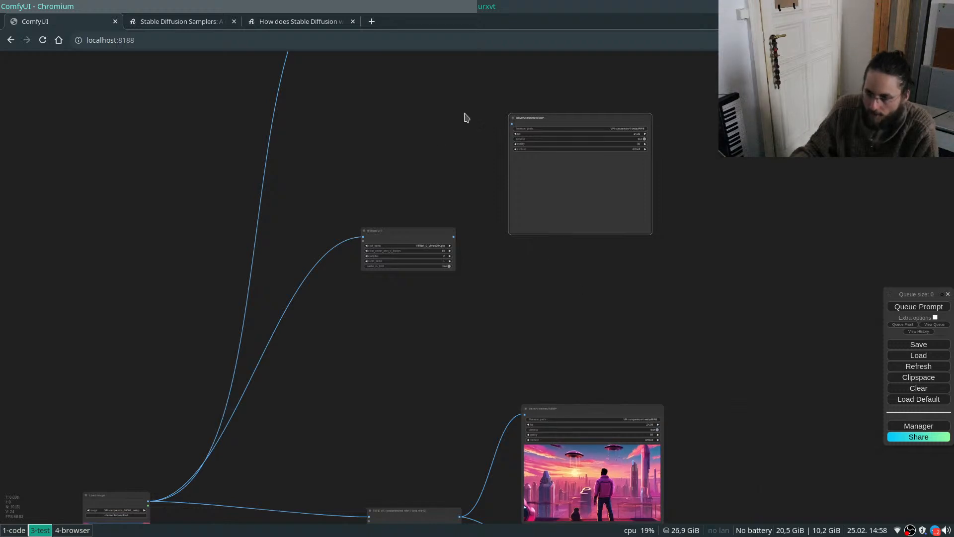
{"action": "left_click_drag", "start_coordinate": [453, 238], "coordinate": [511, 124]}
Set the IFRNet VFI node's multiplier to 4.
{"action": "scroll", "coordinate": [434, 228], "scroll_direction": "up", "scroll_amount": 5}
{"action": "left_click", "coordinate": [453, 276]}
{"action": "left_click", "coordinate": [454, 276]}
Place a copy of the RIFE branch's Save Image node below the new SaveAnimatedWEBP node and connect IFRNet VFI's IMAGE output to it.
{"action": "scroll", "coordinate": [431, 157], "scroll_direction": "down", "scroll_amount": 5}
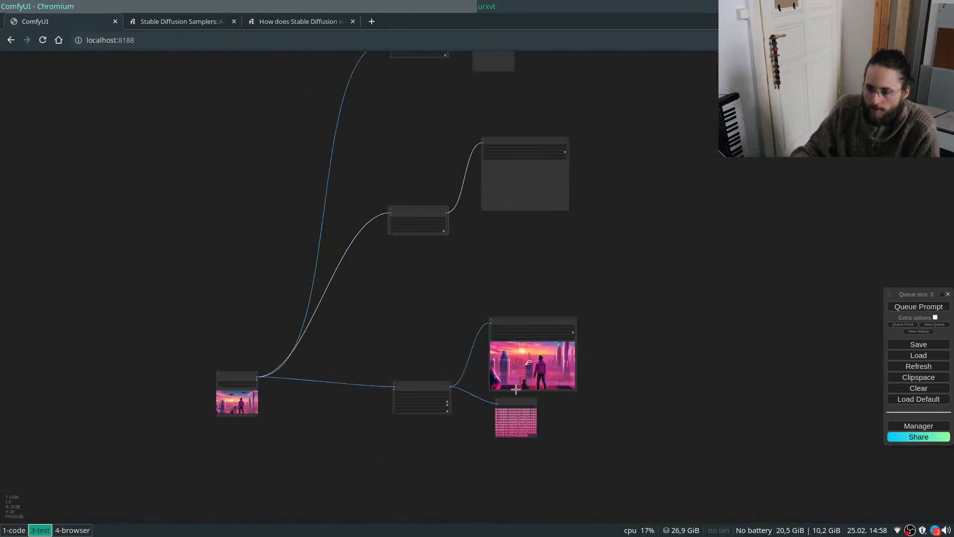
{"action": "left_click", "coordinate": [512, 400]}
{"action": "key", "text": "ctrl+c"}
{"action": "key", "text": "ctrl+v"}
{"action": "left_click_drag", "start_coordinate": [524, 226], "coordinate": [503, 261]}
{"action": "scroll", "coordinate": [489, 232], "scroll_direction": "up", "scroll_amount": 6}
{"action": "scroll", "coordinate": [488, 232], "scroll_direction": "up", "scroll_amount": 3}
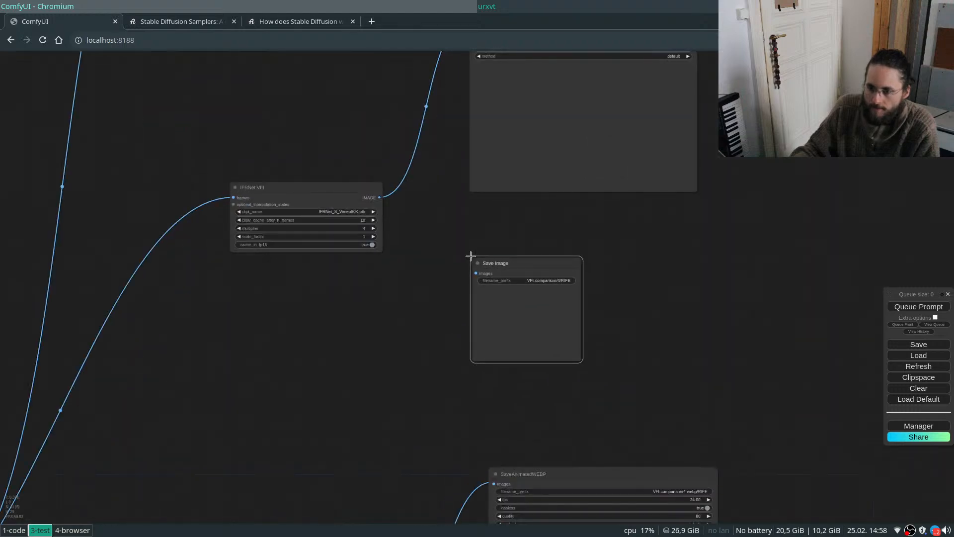
{"action": "left_click_drag", "start_coordinate": [377, 195], "coordinate": [476, 273]}
{"action": "left_click", "coordinate": [501, 243]}
{"action": "scroll", "coordinate": [517, 314], "scroll_direction": "down", "scroll_amount": 9}
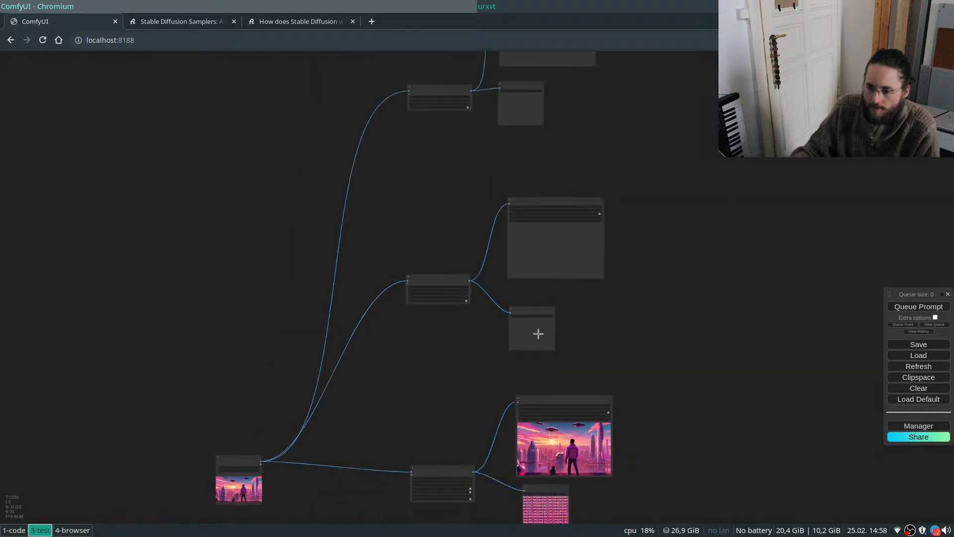
{"action": "scroll", "coordinate": [536, 309], "scroll_direction": "up", "scroll_amount": 10}
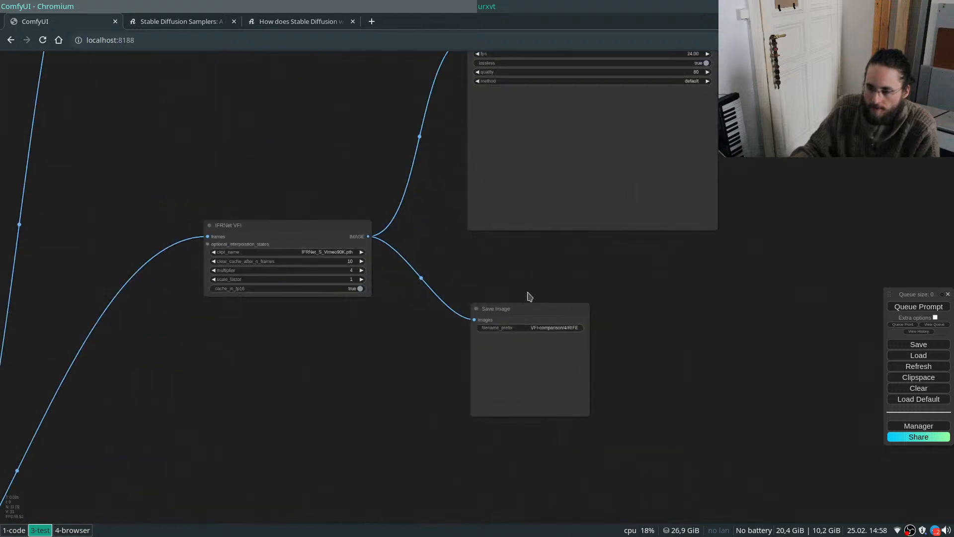
{"action": "scroll", "coordinate": [535, 350], "scroll_direction": "down", "scroll_amount": 8}
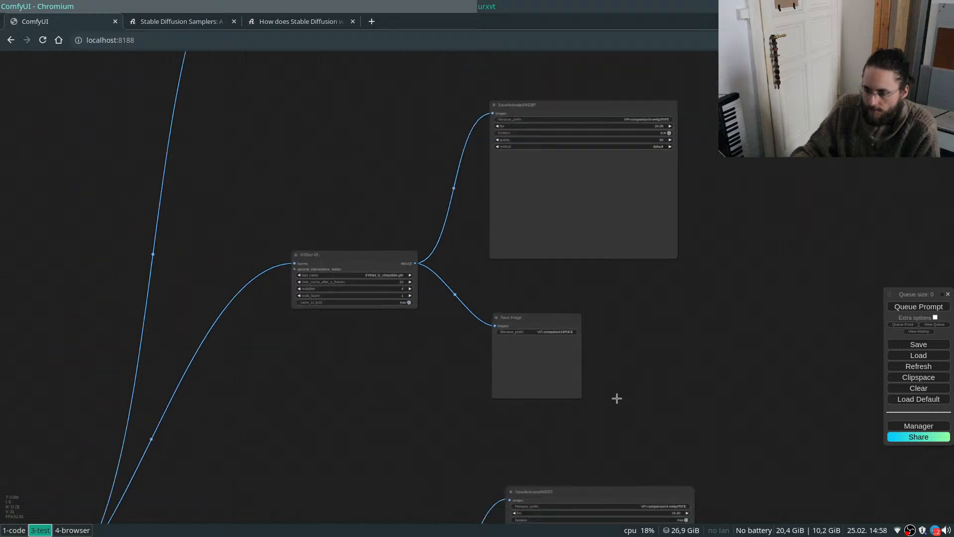
{"action": "scroll", "coordinate": [552, 140], "scroll_direction": "up", "scroll_amount": 5}
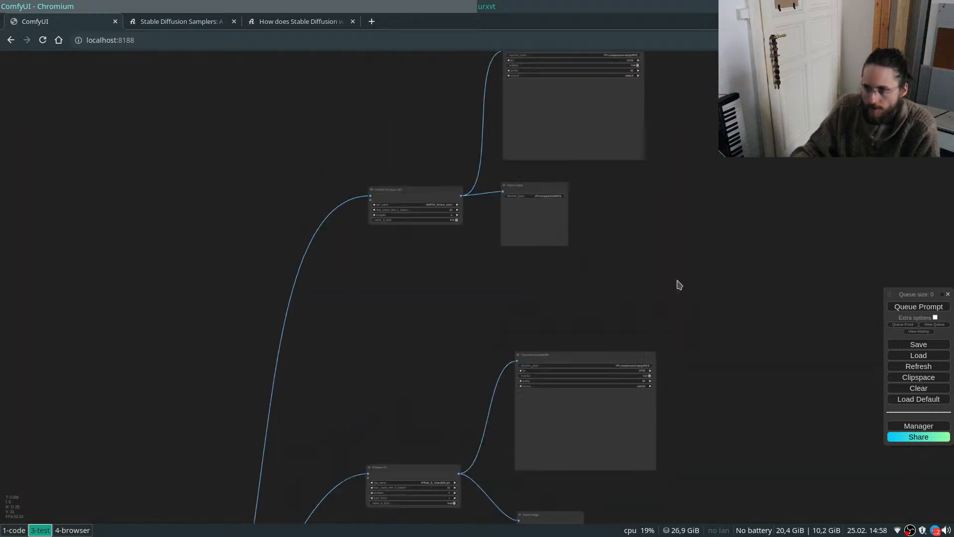
{"action": "scroll", "coordinate": [584, 390], "scroll_direction": "up", "scroll_amount": 7}
{"action": "left_click_drag", "start_coordinate": [604, 470], "coordinate": [698, 369]}
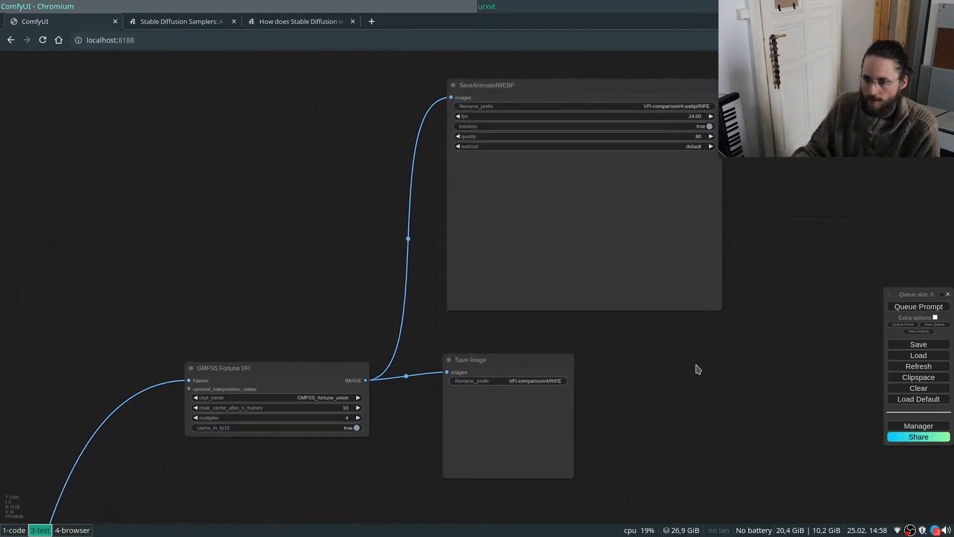
Set the filename prefix to VFI-comparison/4-webp/GMFSS in the GMFSS branch's SaveAnimatedWEBP node and to VFI-comparison/4/GMFSS in its Save Image node.
{"action": "left_click", "coordinate": [708, 105]}
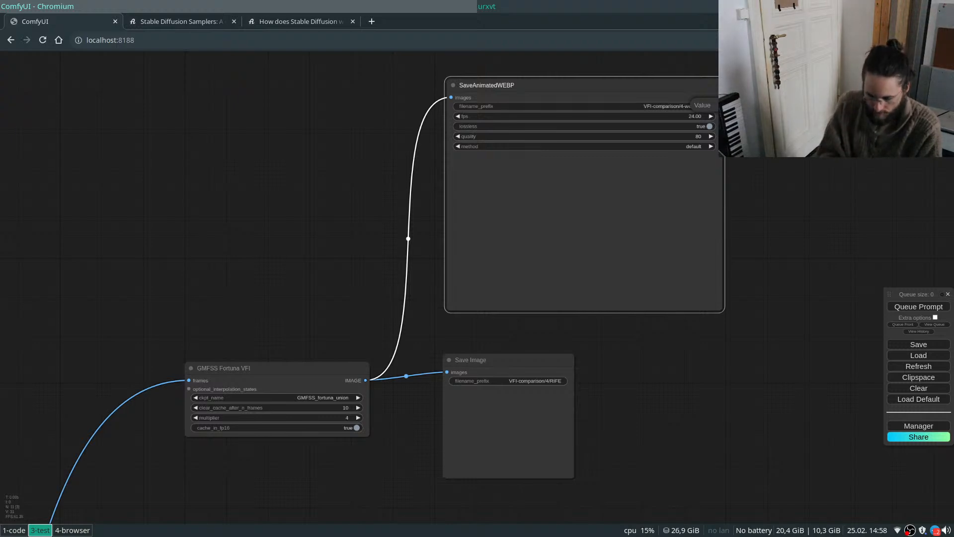
{"action": "key", "text": "Return"}
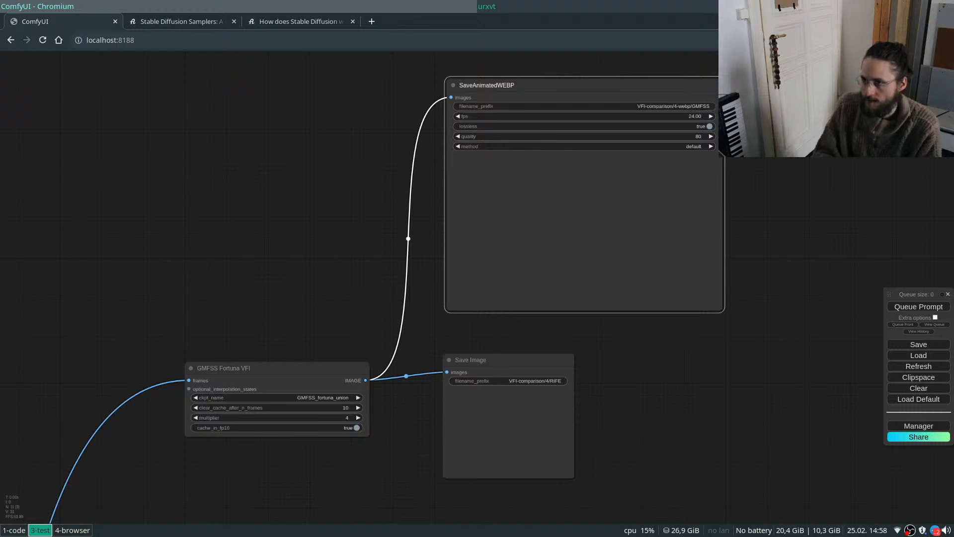
{"action": "left_click", "coordinate": [551, 380]}
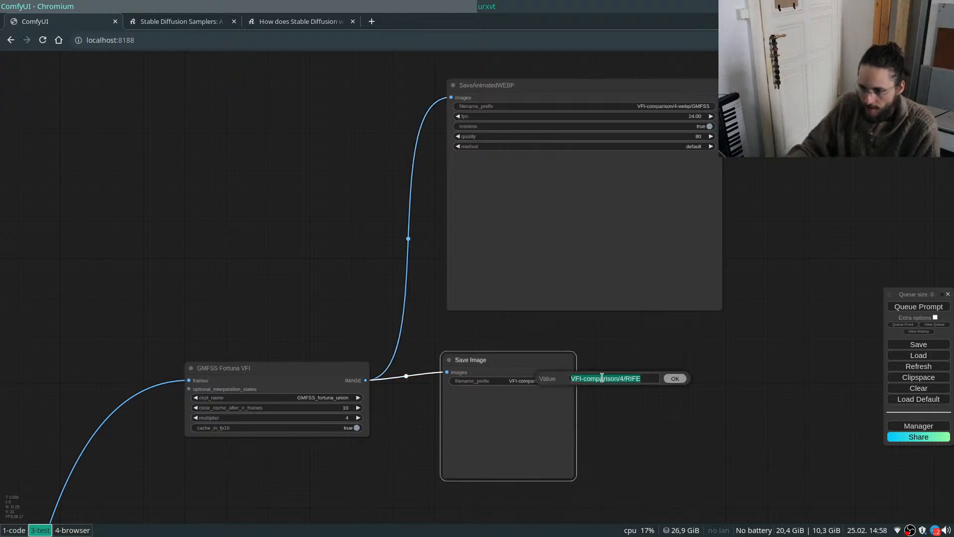
{"action": "left_click", "coordinate": [632, 381]}
{"action": "key", "text": "BackSpace"}
{"action": "key", "text": "BackSpace"}
{"action": "key", "text": "BackSpace"}
{"action": "key", "text": "BackSpace"}
{"action": "key", "text": "BackSpace"}
{"action": "type", "text": "/GM"}
{"action": "key", "text": "BackSpace"}
{"action": "key", "text": "BackSpace"}
{"action": "type", "text": "RIFE"}
{"action": "key", "text": "Return"}
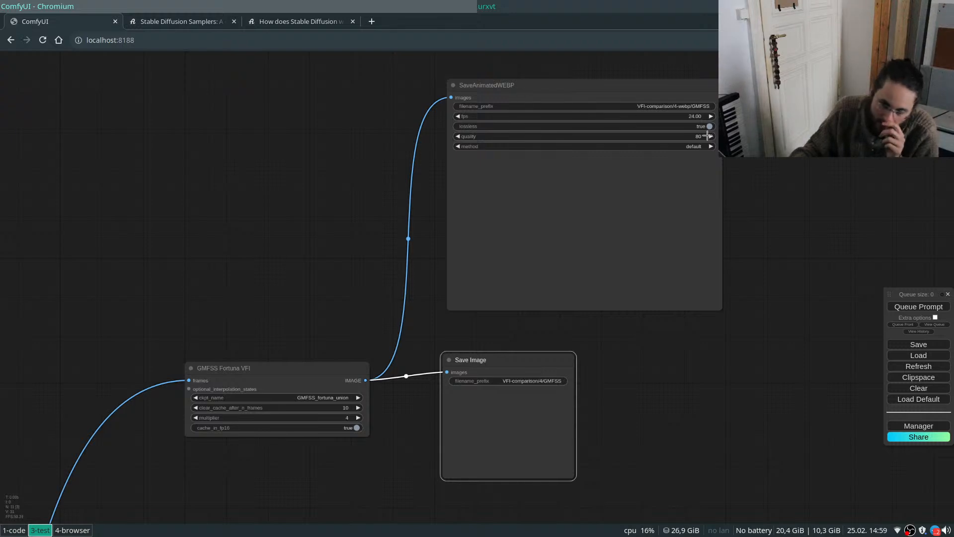
Search the available nodes for concat and string nodes from the empty canvas above the GMFSS Fortuna VFI node.
{"action": "scroll", "coordinate": [852, 233], "scroll_direction": "down", "scroll_amount": 4}
{"action": "scroll", "coordinate": [852, 234], "scroll_direction": "up", "scroll_amount": 3}
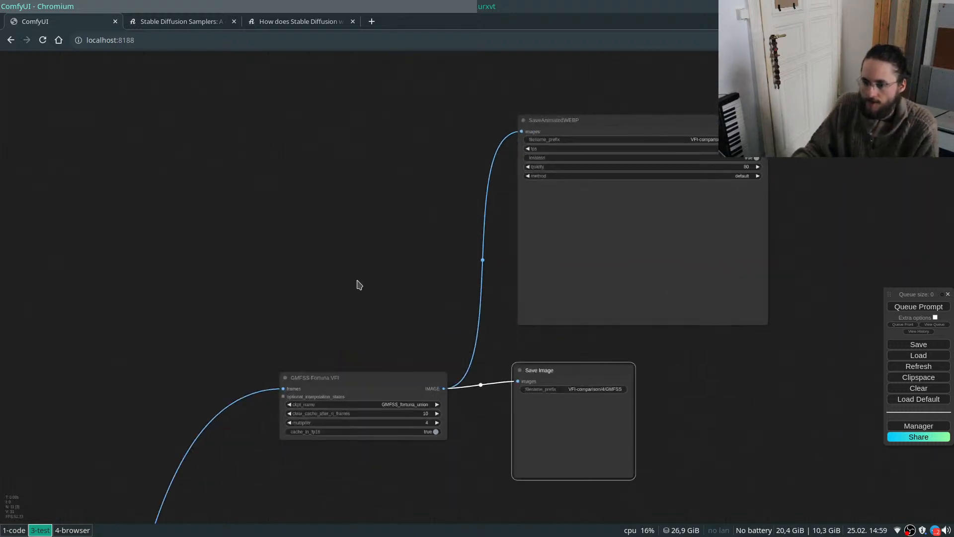
{"action": "left_click_drag", "start_coordinate": [356, 282], "coordinate": [502, 264]}
{"action": "double_click", "coordinate": [448, 268]}
{"action": "type", "text": "conca"}
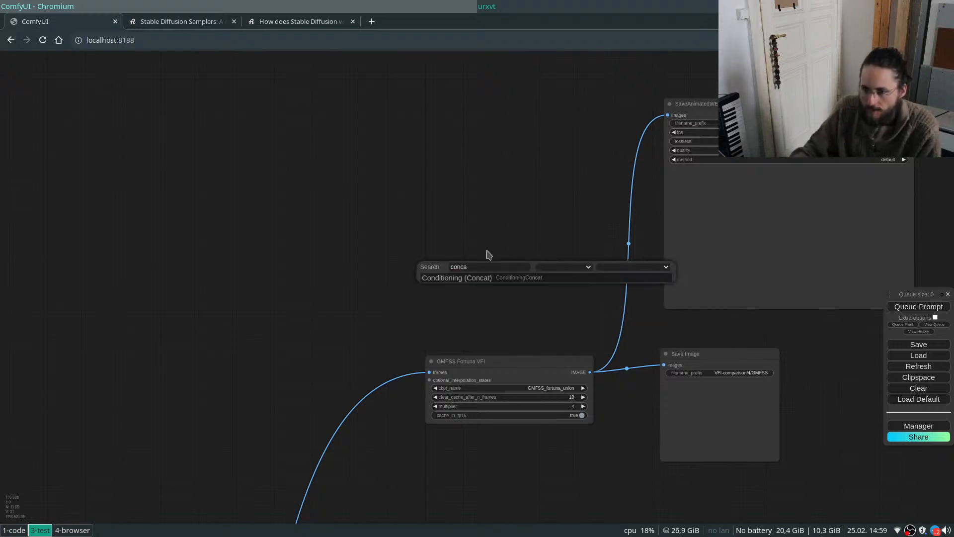
{"action": "double_click", "coordinate": [442, 234]}
{"action": "type", "text": "string"}
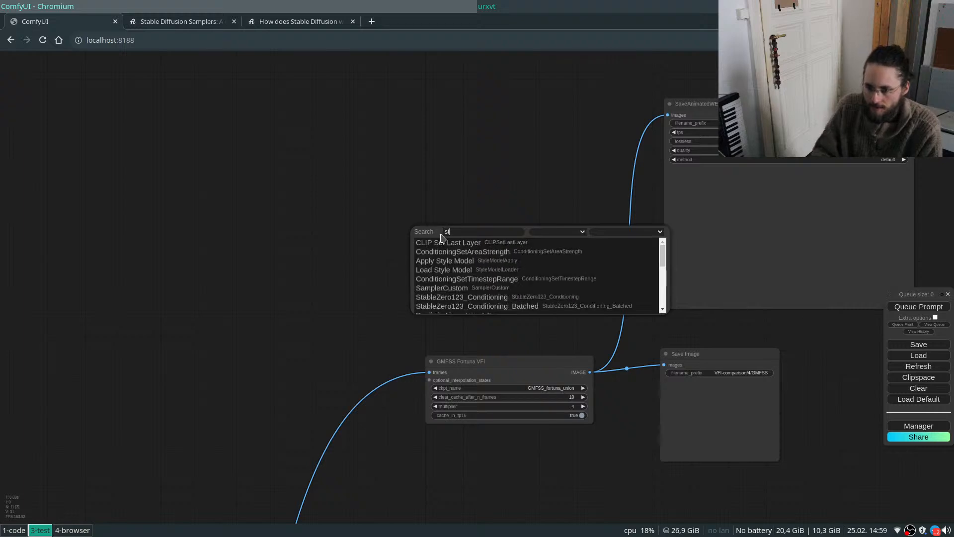
{"action": "key", "text": "Escape"}
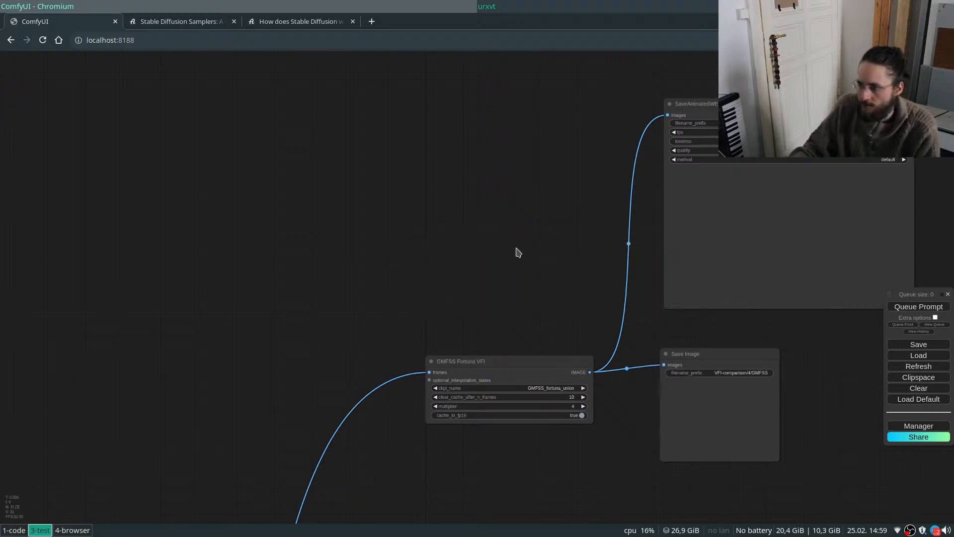
Look for a string node again from the empty canvas above the Load Image node.
{"action": "scroll", "coordinate": [517, 253], "scroll_direction": "down", "scroll_amount": 5}
{"action": "left_click_drag", "start_coordinate": [486, 378], "coordinate": [592, 59]}
{"action": "scroll", "coordinate": [476, 375], "scroll_direction": "up", "scroll_amount": 7}
{"action": "scroll", "coordinate": [631, 95], "scroll_direction": "up", "scroll_amount": 5}
{"action": "scroll", "coordinate": [577, 176], "scroll_direction": "up", "scroll_amount": 3}
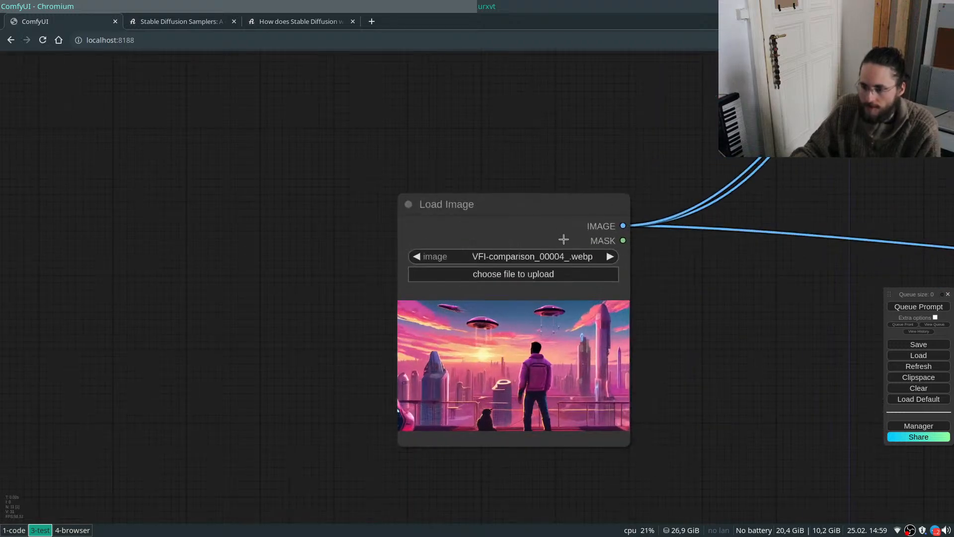
{"action": "left_click_drag", "start_coordinate": [456, 192], "coordinate": [308, 266]}
{"action": "left_click_drag", "start_coordinate": [486, 204], "coordinate": [496, 304]}
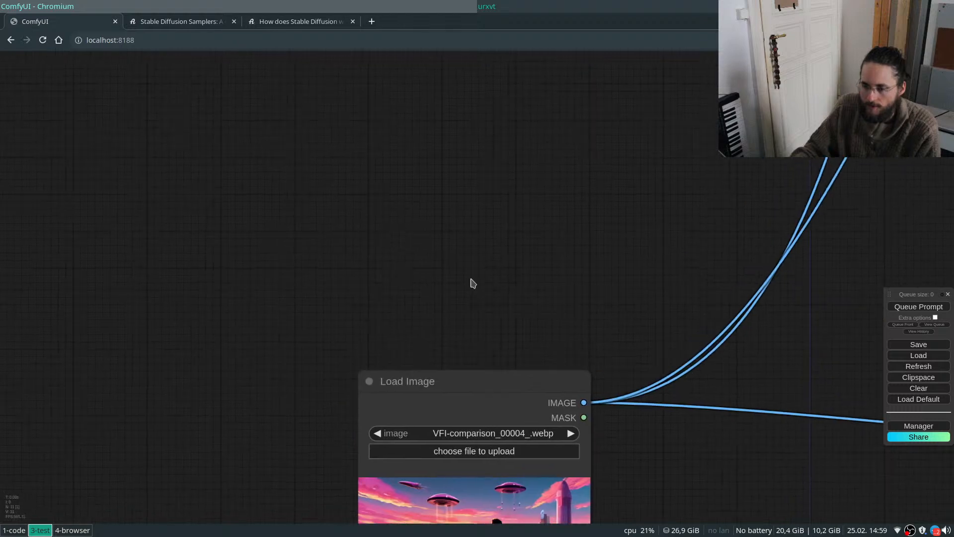
{"action": "double_click", "coordinate": [387, 233]}
{"action": "type", "text": "stre"}
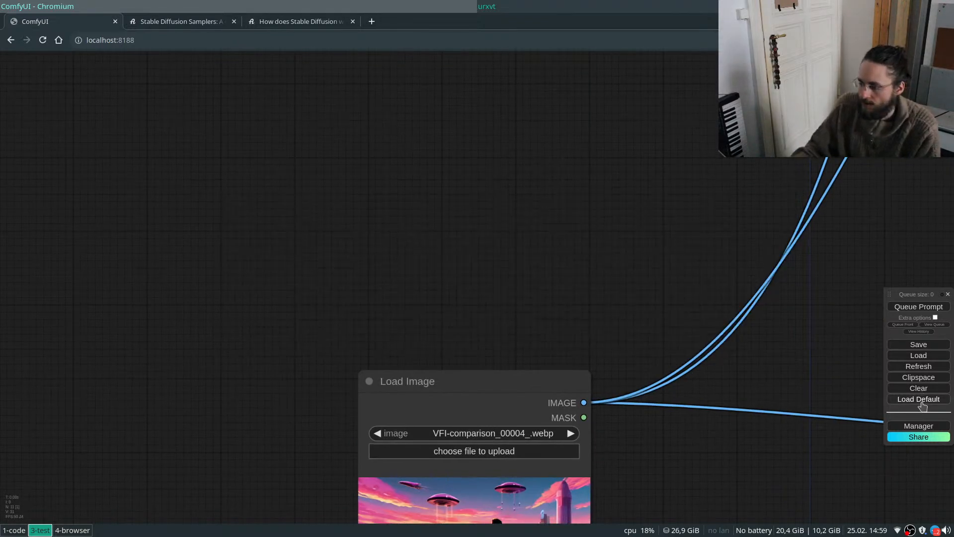
Open the custom node installer and look through the string-related packages and their descriptions.
{"action": "left_click", "coordinate": [918, 425]}
{"action": "left_click", "coordinate": [510, 239]}
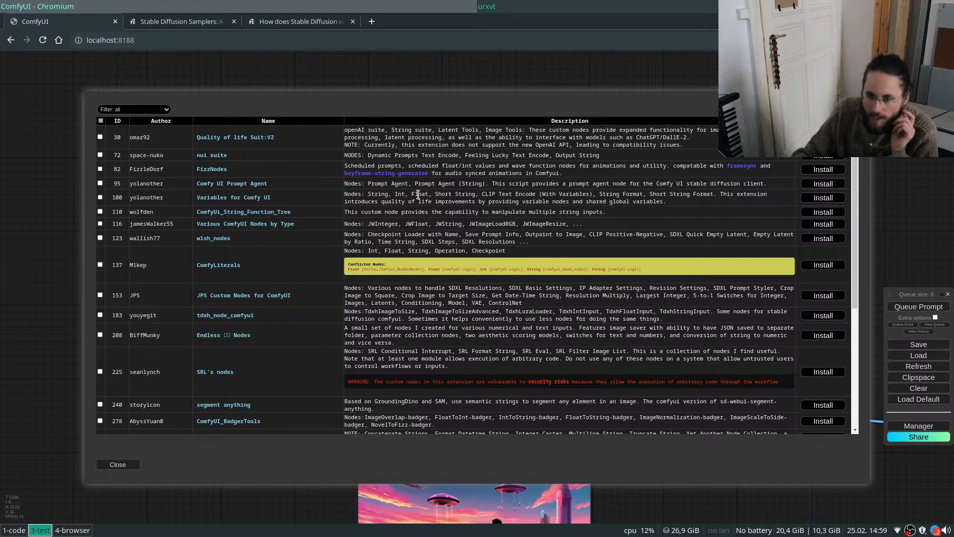
{"action": "left_click_drag", "start_coordinate": [405, 194], "coordinate": [666, 201]}
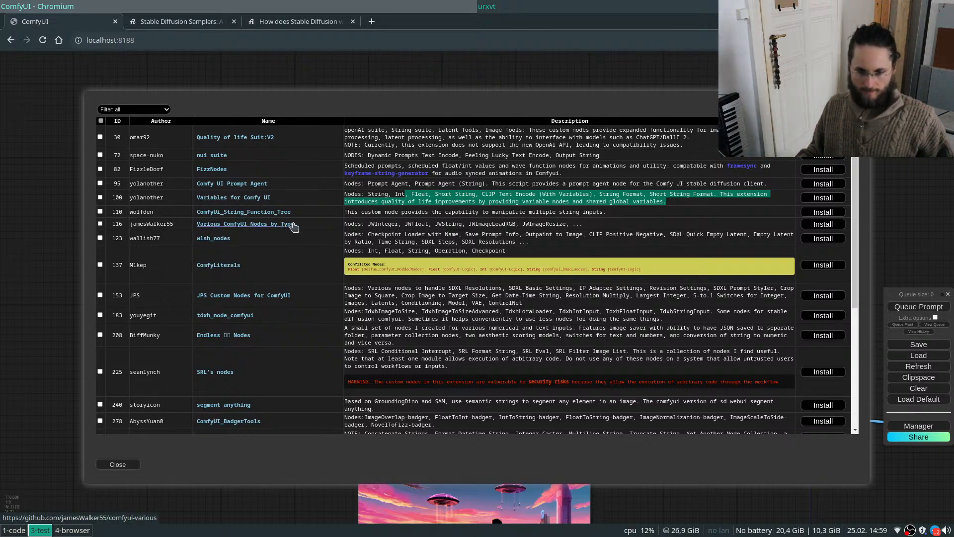
{"action": "scroll", "coordinate": [389, 277], "scroll_direction": "down", "scroll_amount": 3}
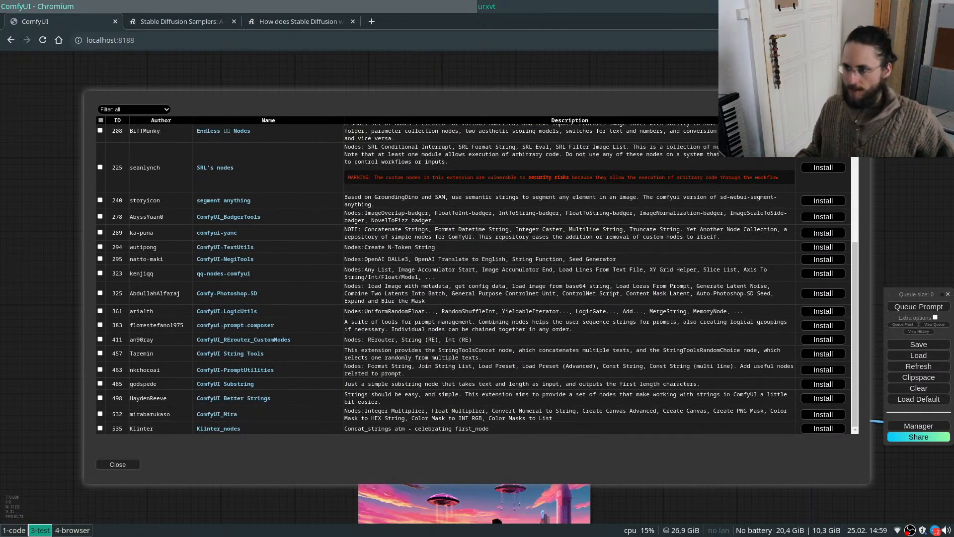
Search the custom node packages for concat and read the description of comfyui-yanc.
{"action": "type", "text": "concat"}
{"action": "key", "text": "Return"}
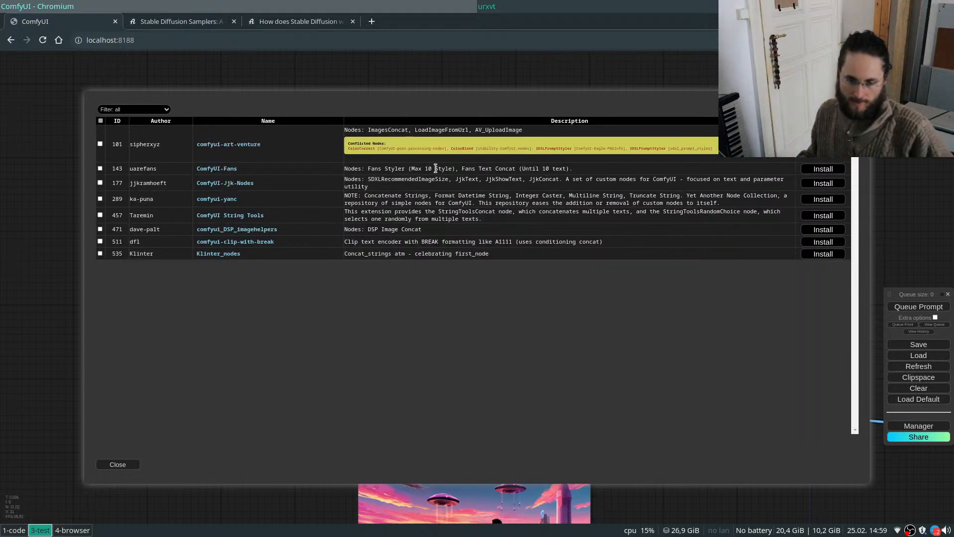
{"action": "triple_click", "coordinate": [398, 194]}
{"action": "left_click", "coordinate": [393, 198]}
{"action": "double_click", "coordinate": [388, 198]}
{"action": "left_click", "coordinate": [387, 199]}
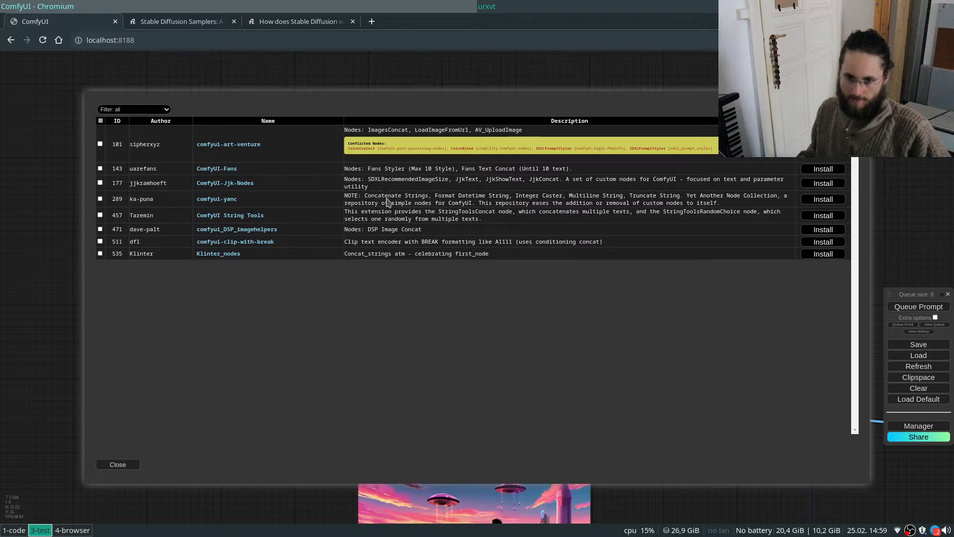
{"action": "triple_click", "coordinate": [402, 199]}
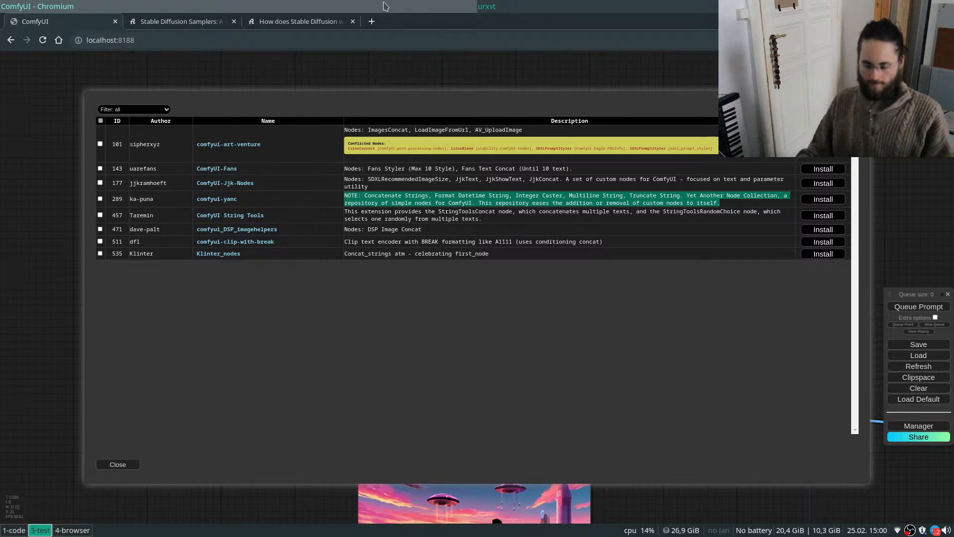
Switch to the other browser window and search Google for "comfyui string and math concat" in a new tab.
{"action": "key", "text": "alt+Tab"}
{"action": "key", "text": "ctrl+t"}
{"action": "type", "text": "comfyui"}
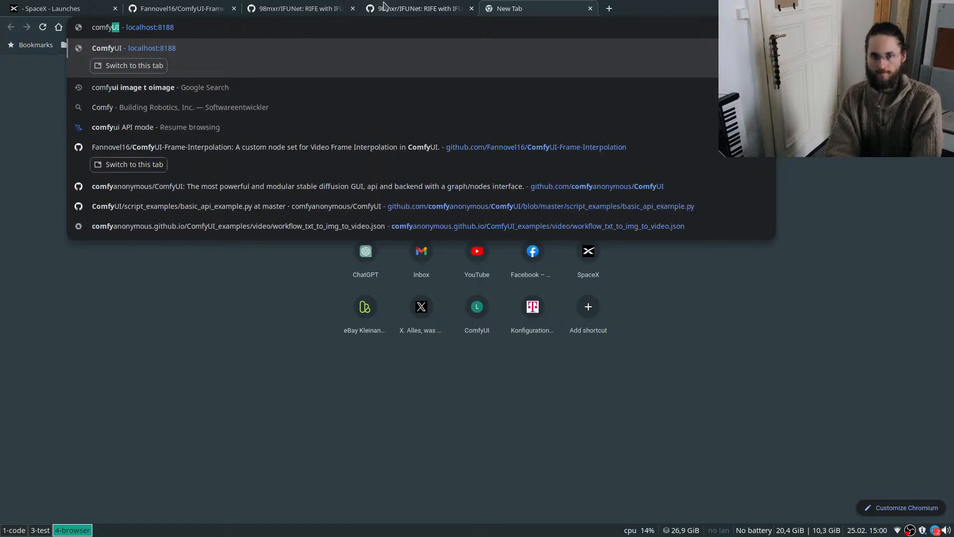
{"action": "type", "text": " string"}
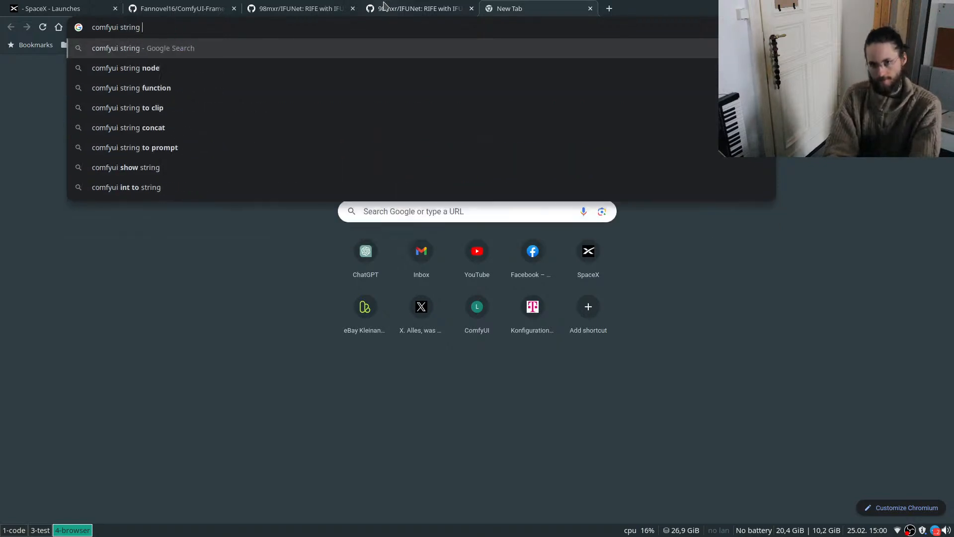
{"action": "type", "text": " and math con"}
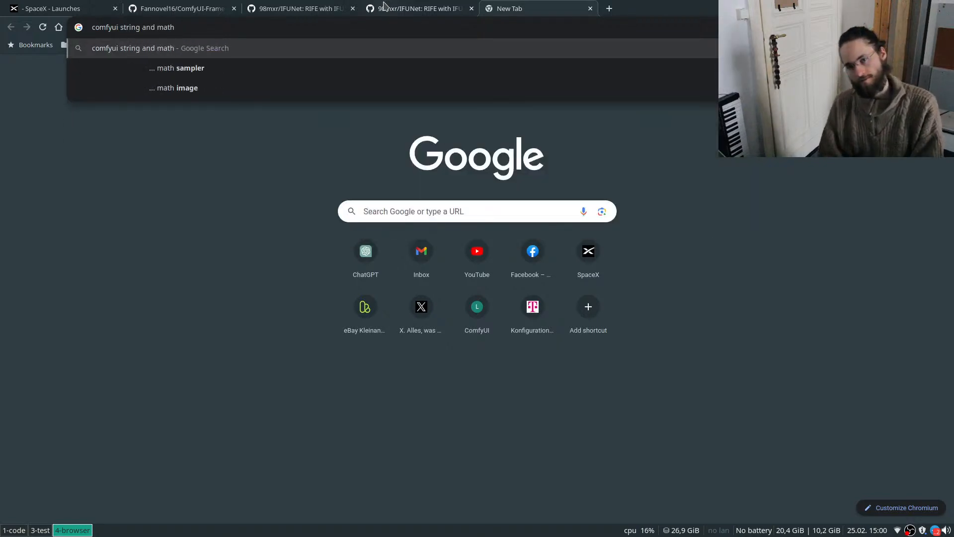
{"action": "type", "text": "cat"}
{"action": "key", "text": "Return"}
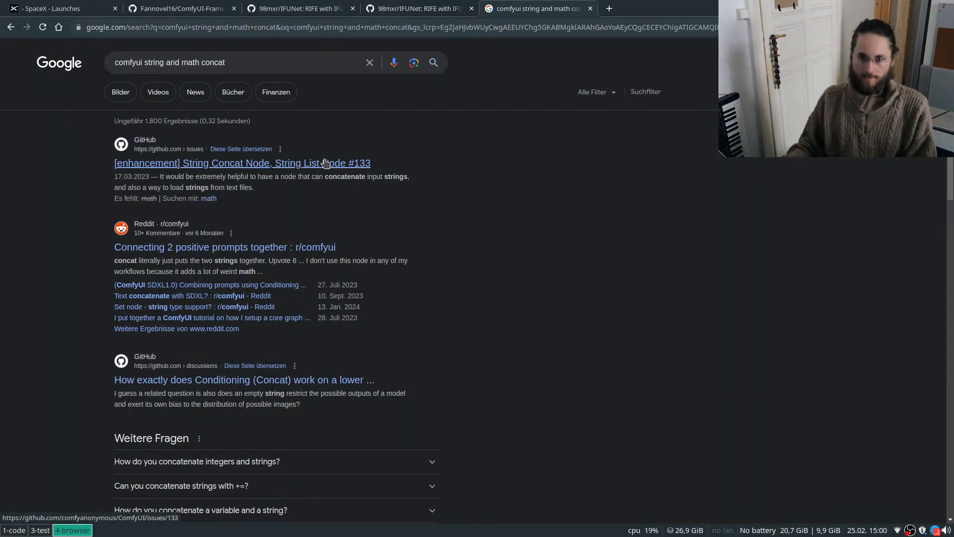
Examine the GitHub issue about a String Concat Node and the remaining search results, and close both pages.
{"action": "middle_click", "coordinate": [316, 168]}
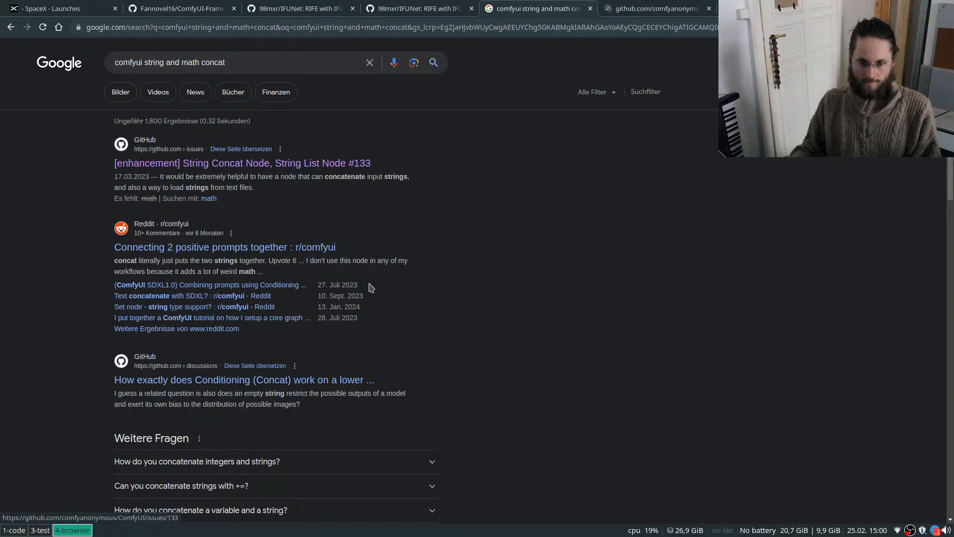
{"action": "scroll", "coordinate": [388, 294], "scroll_direction": "down", "scroll_amount": 6}
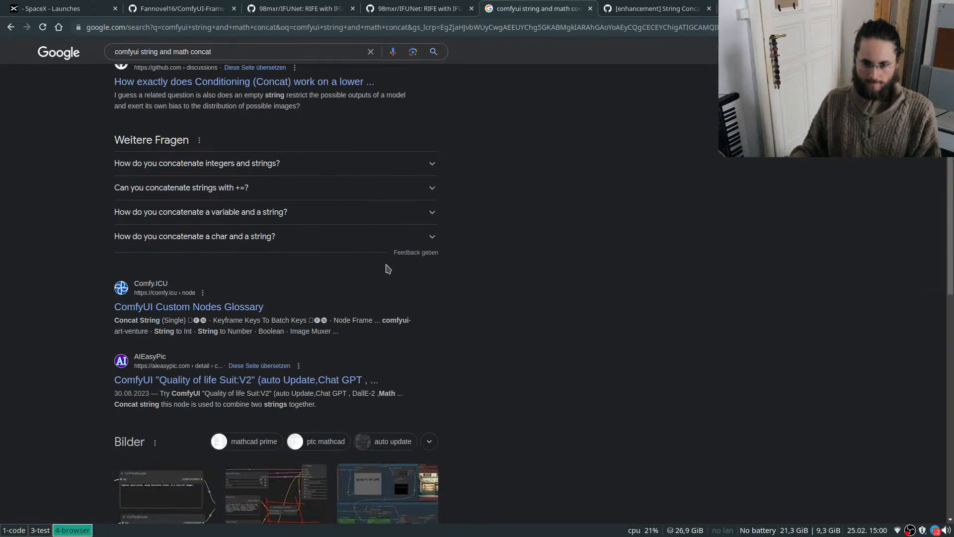
{"action": "key", "text": "ctrl+Tab"}
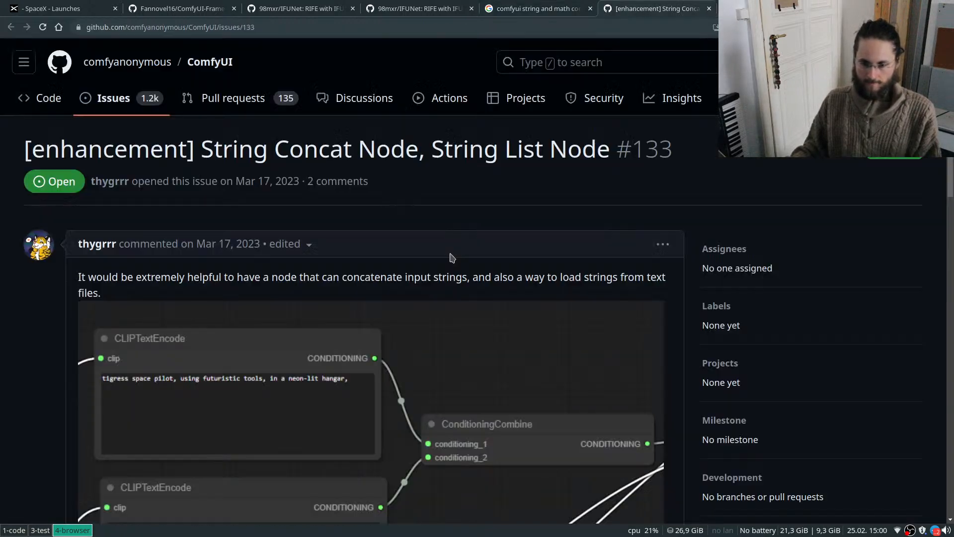
{"action": "scroll", "coordinate": [442, 269], "scroll_direction": "down", "scroll_amount": 5}
{"action": "scroll", "coordinate": [443, 268], "scroll_direction": "down", "scroll_amount": 13}
{"action": "key", "text": "ctrl+w"}
{"action": "scroll", "coordinate": [393, 283], "scroll_direction": "down", "scroll_amount": 6}
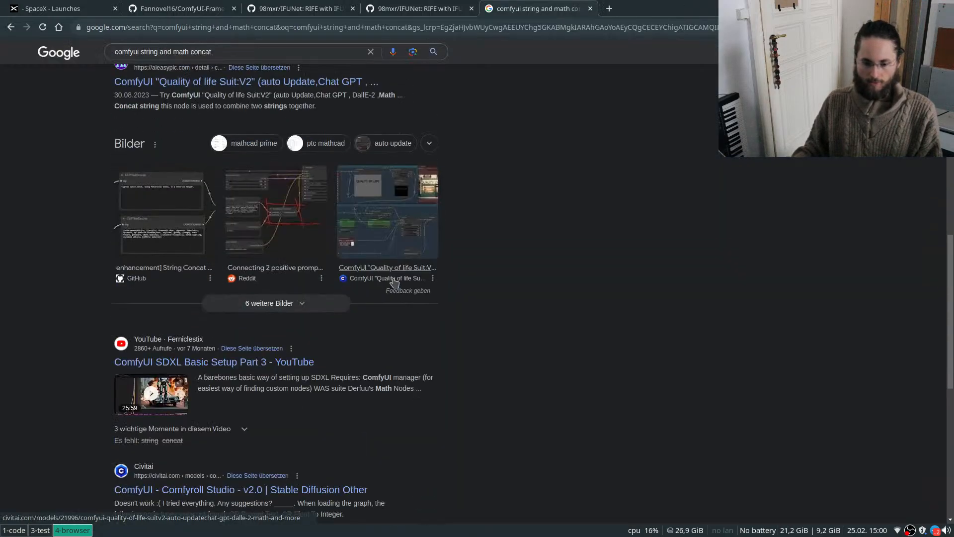
{"action": "scroll", "coordinate": [394, 282], "scroll_direction": "down", "scroll_amount": 7}
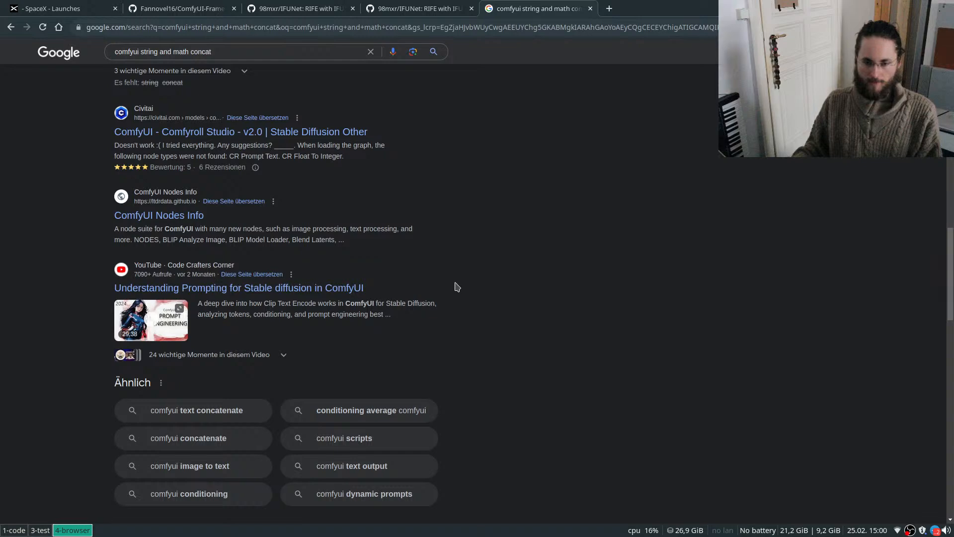
{"action": "key", "text": "ctrl+w"}
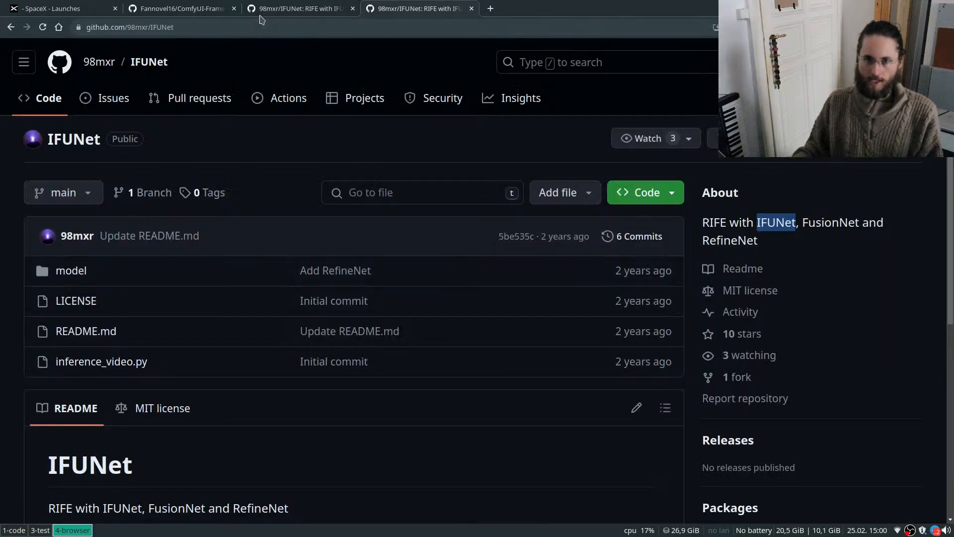
{"action": "left_click", "coordinate": [220, 11]}
Return to the ComfyUI window, install the comfyui-yanc custom node package and reboot the server.
{"action": "key", "text": "super+3"}
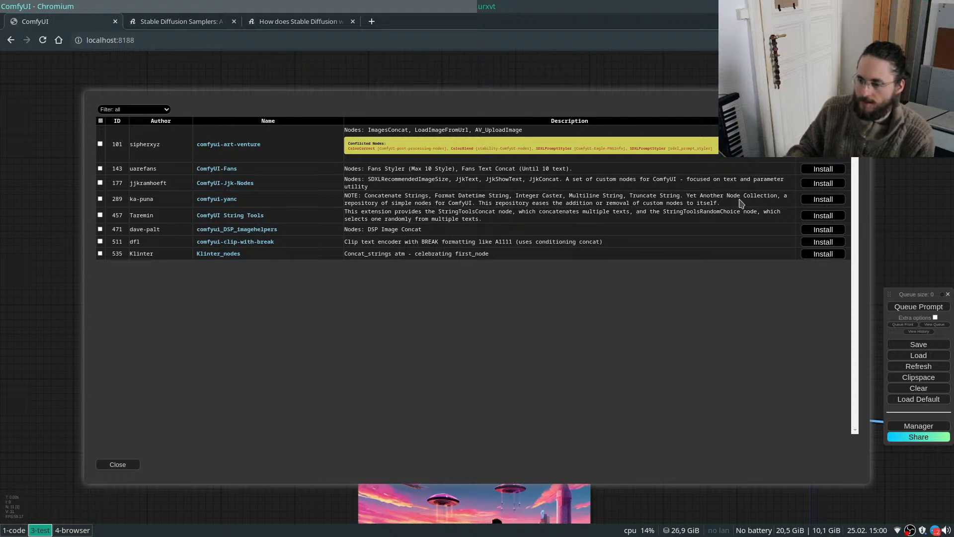
{"action": "left_click", "coordinate": [804, 199]}
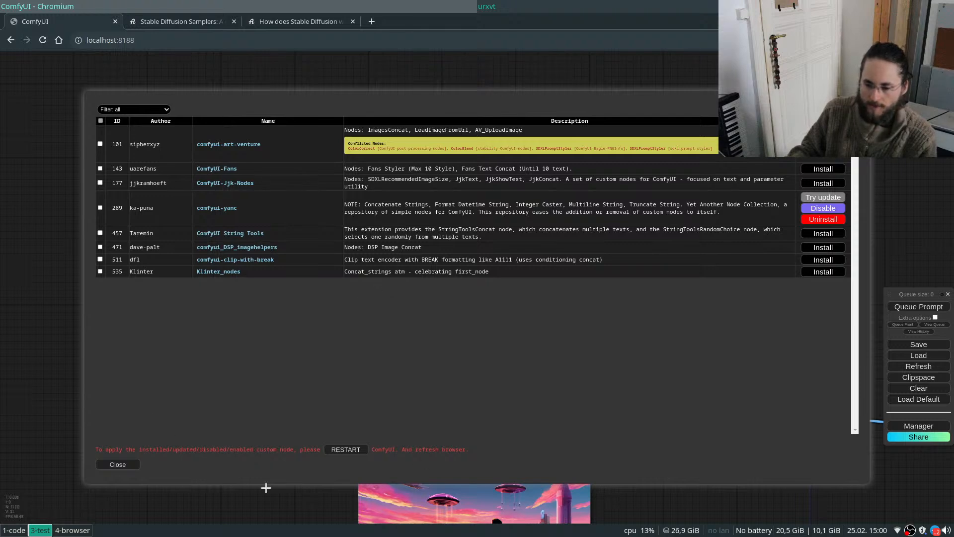
{"action": "left_click", "coordinate": [345, 450]}
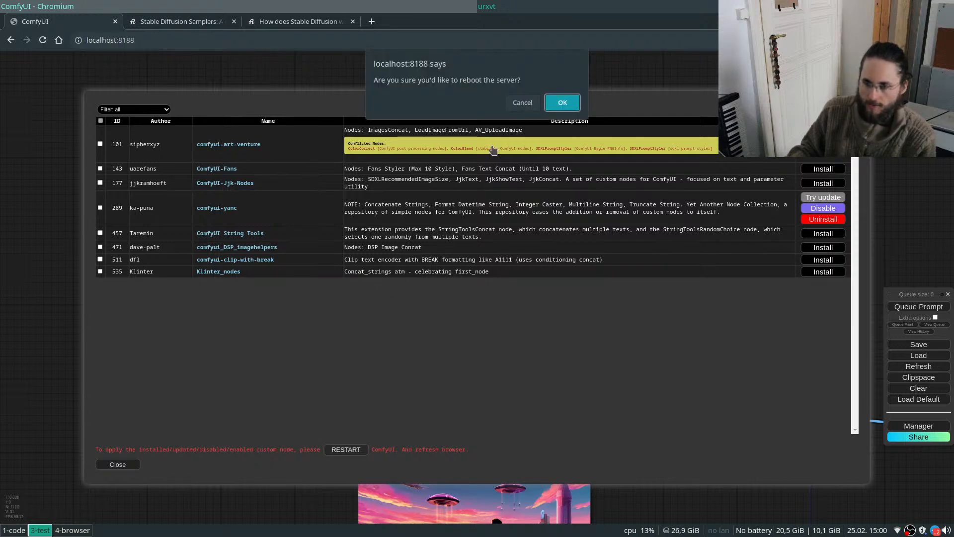
{"action": "left_click", "coordinate": [557, 105]}
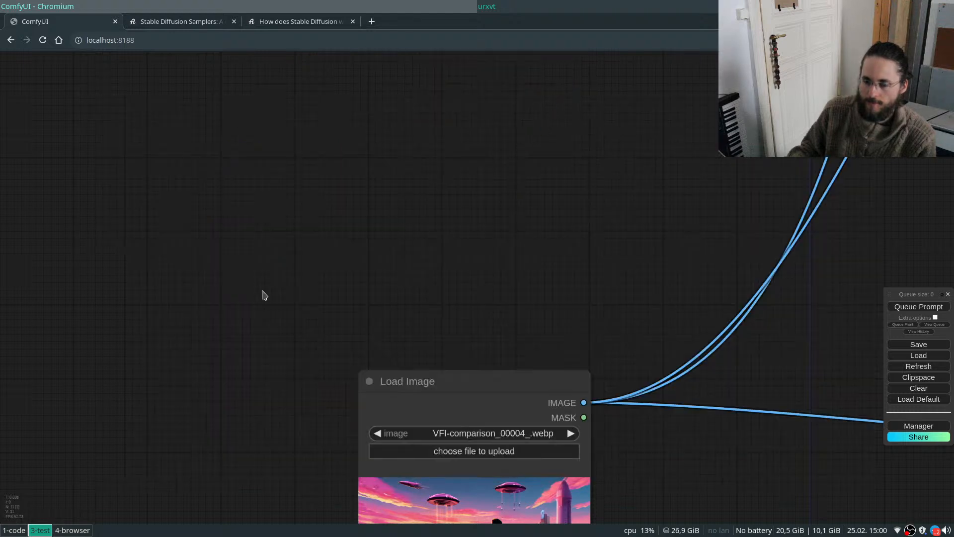
Check the ComfyUI server's restart progress in the terminal and in the node graph window.
{"action": "scroll", "coordinate": [264, 293], "scroll_direction": "down", "scroll_amount": 2}
{"action": "scroll", "coordinate": [263, 318], "scroll_direction": "down", "scroll_amount": 3}
{"action": "scroll", "coordinate": [342, 409], "scroll_direction": "down", "scroll_amount": 5}
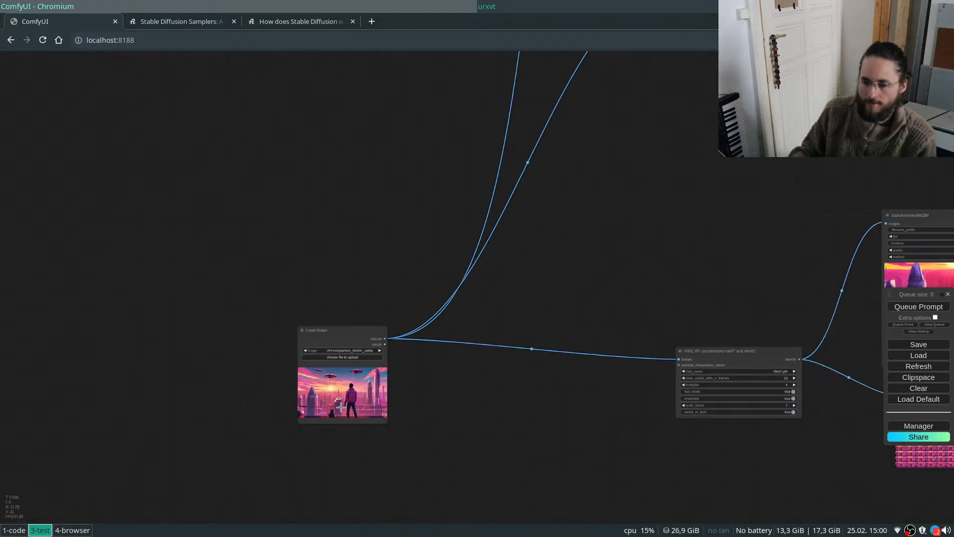
{"action": "key", "text": "super+1"}
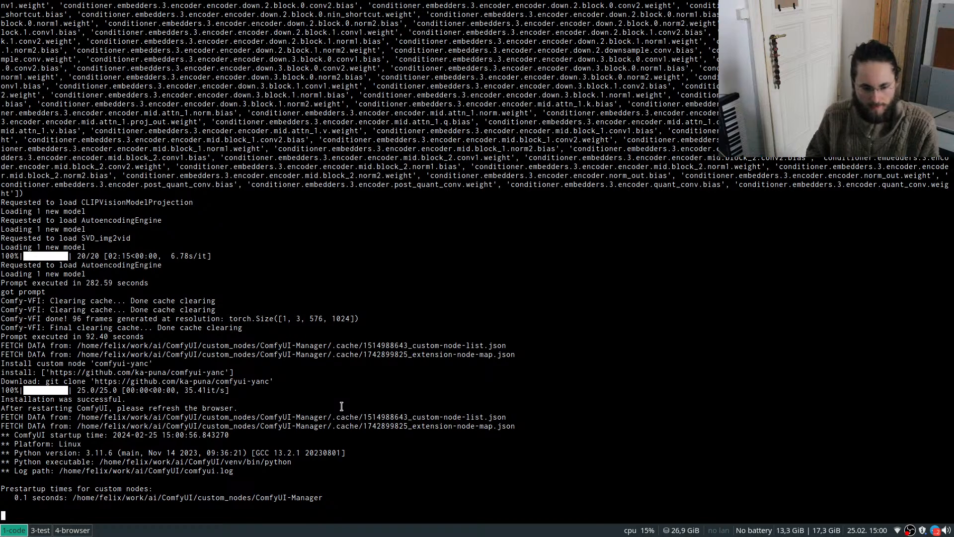
{"action": "key", "text": "super+3"}
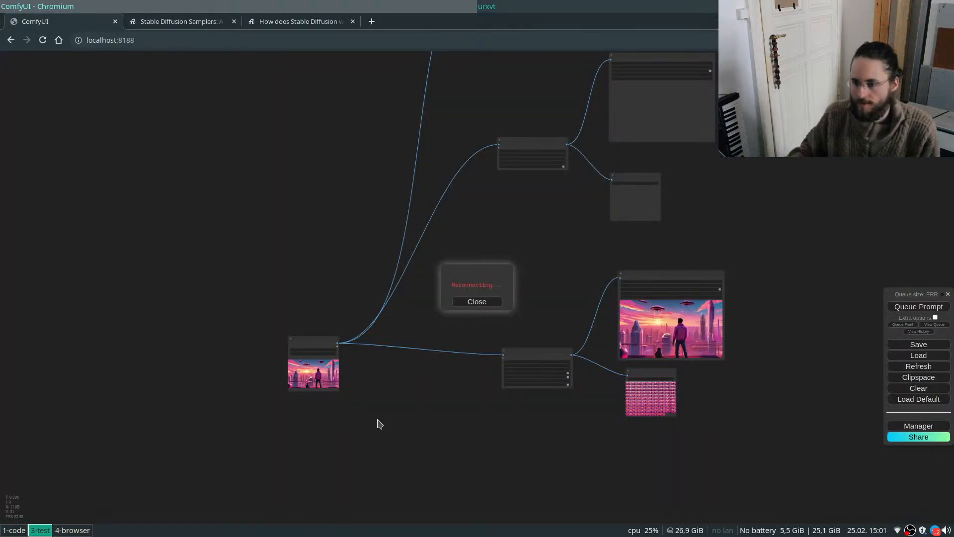
{"action": "key", "text": "super+1"}
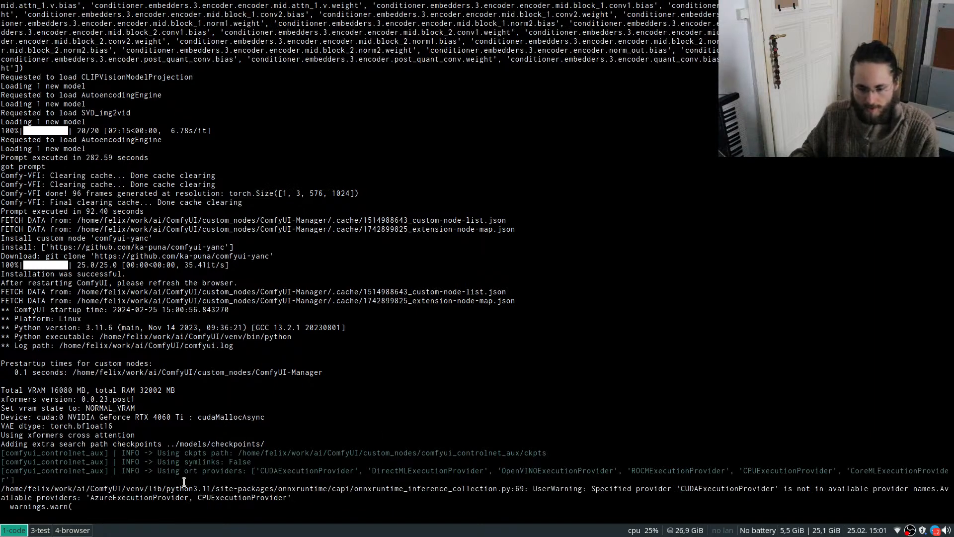
Return to the ComfyUI graph and search the node list for "string" above the Load Image node.
{"action": "key", "text": "super+3"}
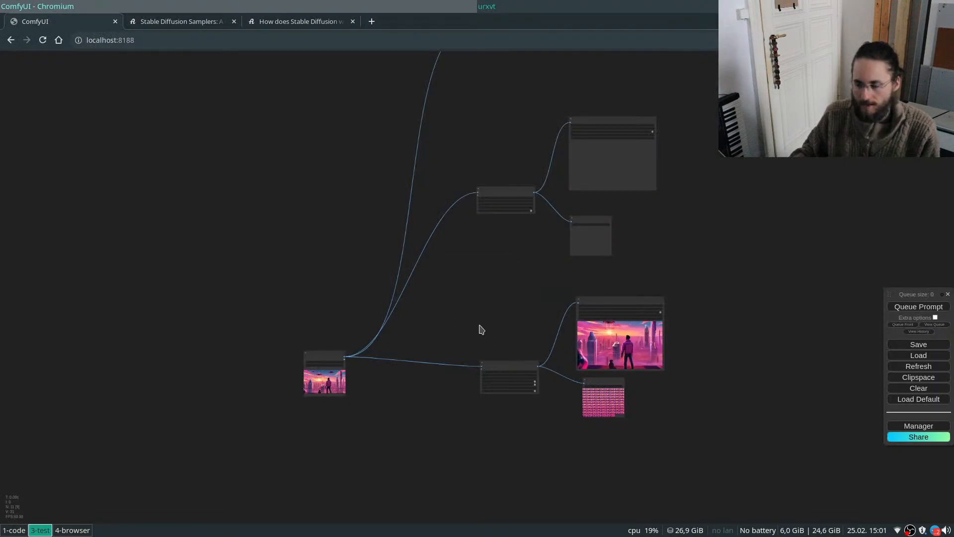
{"action": "scroll", "coordinate": [366, 472], "scroll_direction": "down", "scroll_amount": 2}
{"action": "scroll", "coordinate": [479, 358], "scroll_direction": "up", "scroll_amount": 6}
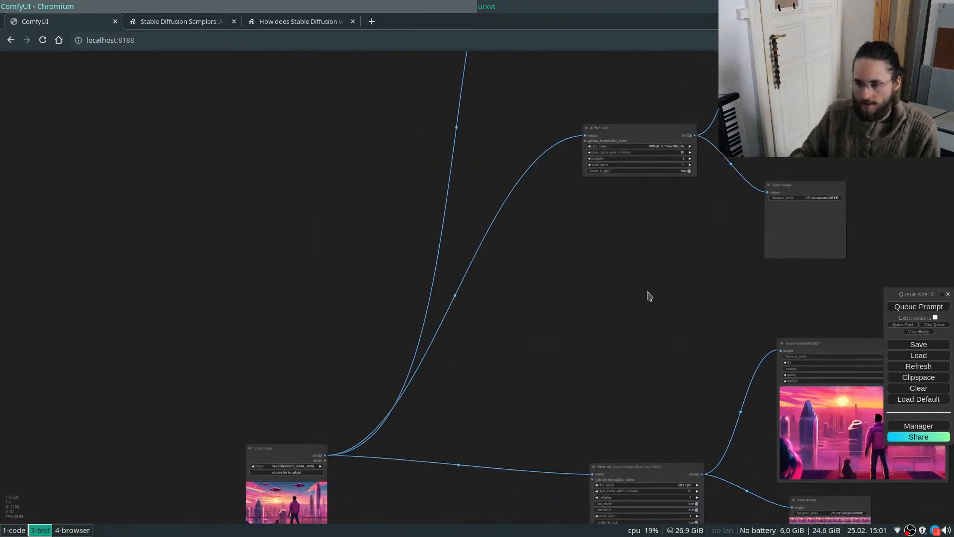
{"action": "left_click_drag", "start_coordinate": [237, 401], "coordinate": [358, 324]}
{"action": "scroll", "coordinate": [358, 323], "scroll_direction": "up", "scroll_amount": 5}
{"action": "double_click", "coordinate": [354, 323]}
{"action": "type", "text": "string"}
{"action": "key", "text": "BackSpace"}
{"action": "key", "text": "BackSpace"}
{"action": "key", "text": "BackSpace"}
{"action": "key", "text": "BackSpace"}
{"action": "type", "text": "a"}
{"action": "key", "text": "BackSpace"}
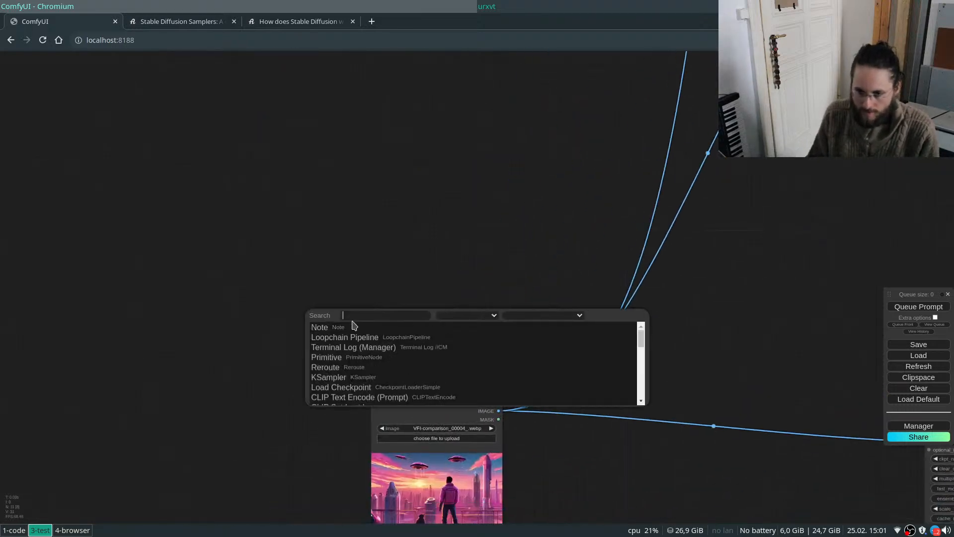
{"action": "type", "text": "stri"}
{"action": "key", "text": "BackSpace"}
{"action": "key", "text": "BackSpace"}
{"action": "key", "text": "BackSpace"}
{"action": "key", "text": "BackSpace"}
{"action": "key", "text": "BackSpace"}
{"action": "key", "text": "BackSpace"}
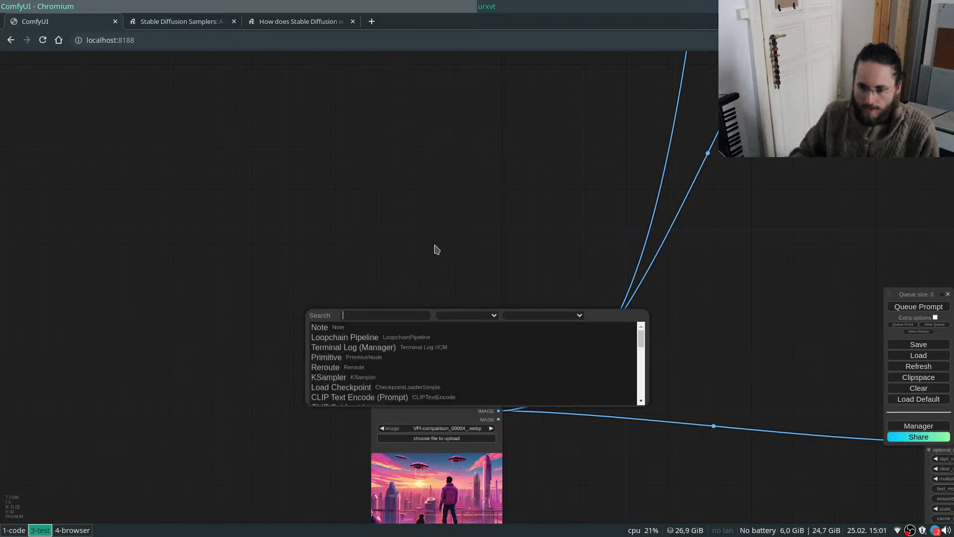
{"action": "key", "text": "Escape"}
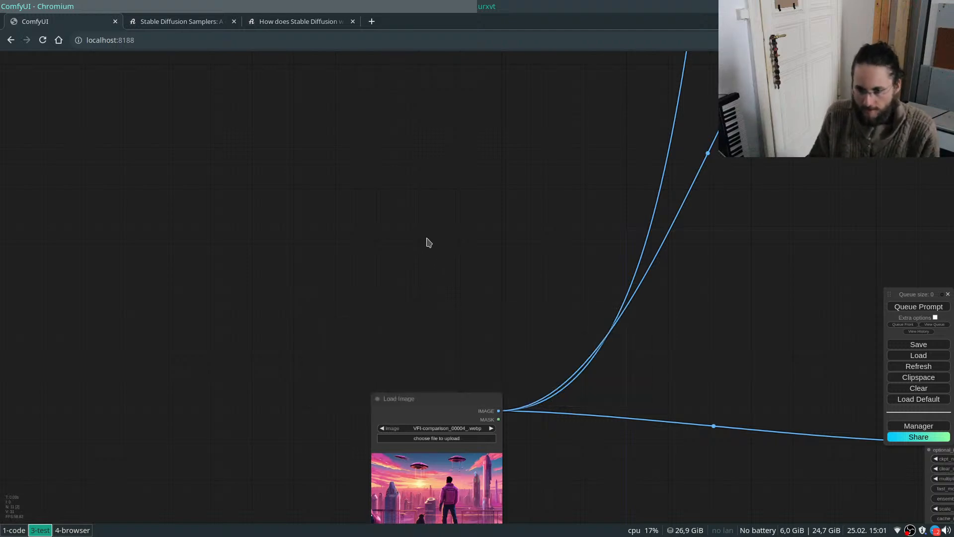
Search the node list for "tex" and "con", and dismiss the search without adding a node.
{"action": "double_click", "coordinate": [376, 322]}
{"action": "type", "text": "tes"}
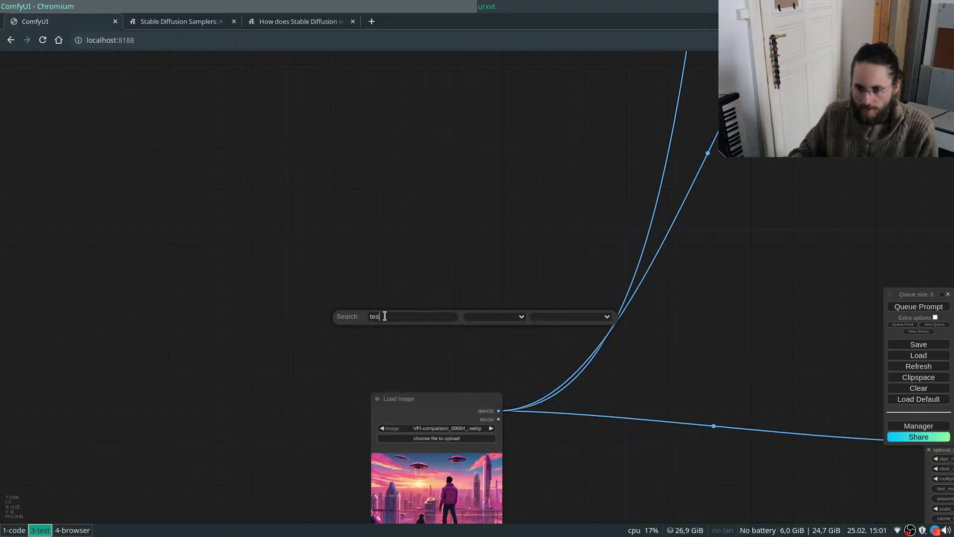
{"action": "key", "text": "BackSpace"}
{"action": "type", "text": "x"}
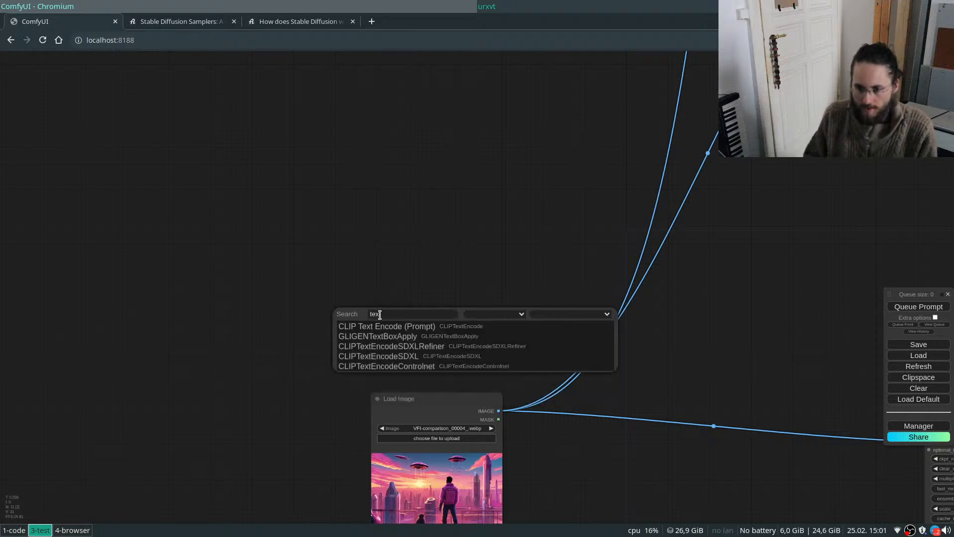
{"action": "key", "text": "BackSpace"}
{"action": "key", "text": "BackSpace"}
{"action": "key", "text": "BackSpace"}
{"action": "type", "text": "c"}
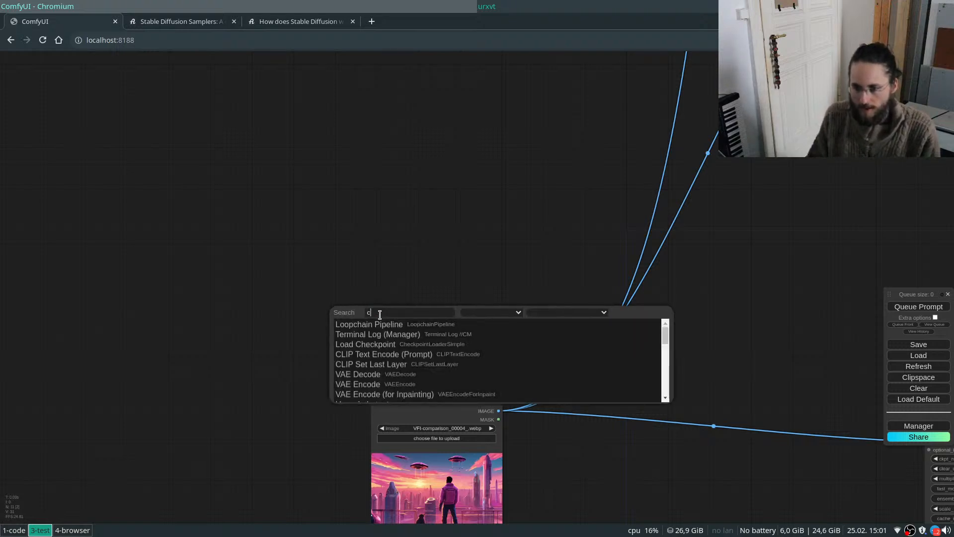
{"action": "type", "text": "onc"}
{"action": "key", "text": "BackSpace"}
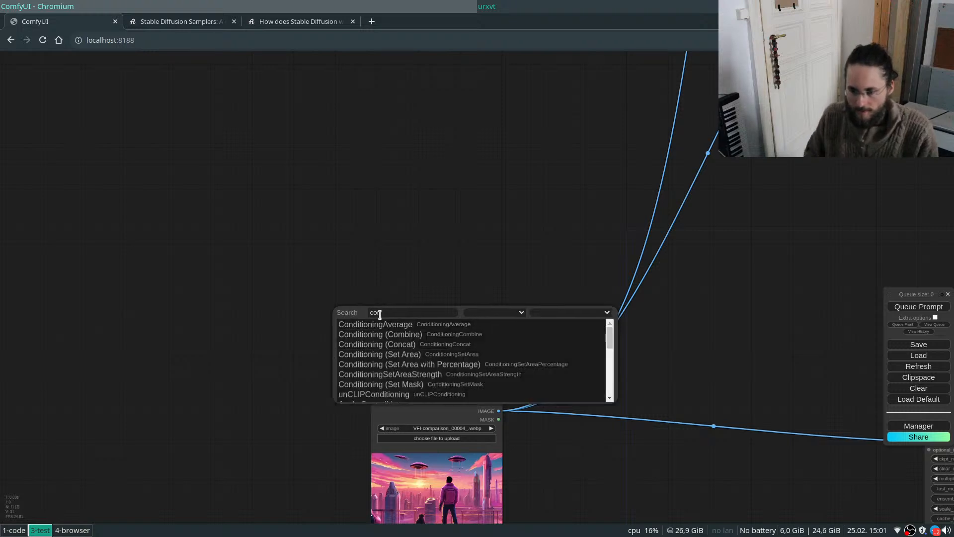
{"action": "key", "text": "Escape"}
{"action": "scroll", "coordinate": [465, 285], "scroll_direction": "down", "scroll_amount": 2}
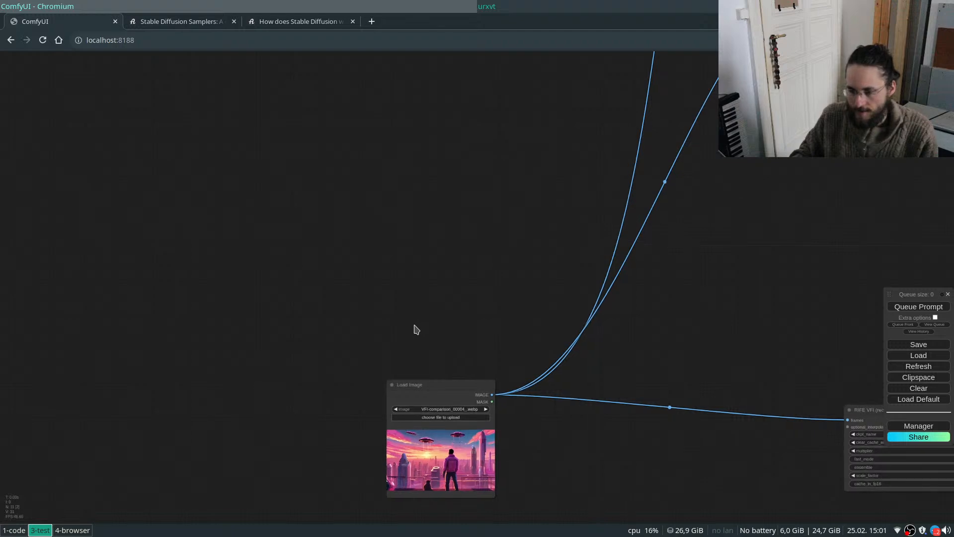
{"action": "double_click", "coordinate": [420, 324]}
{"action": "key", "text": "Escape"}
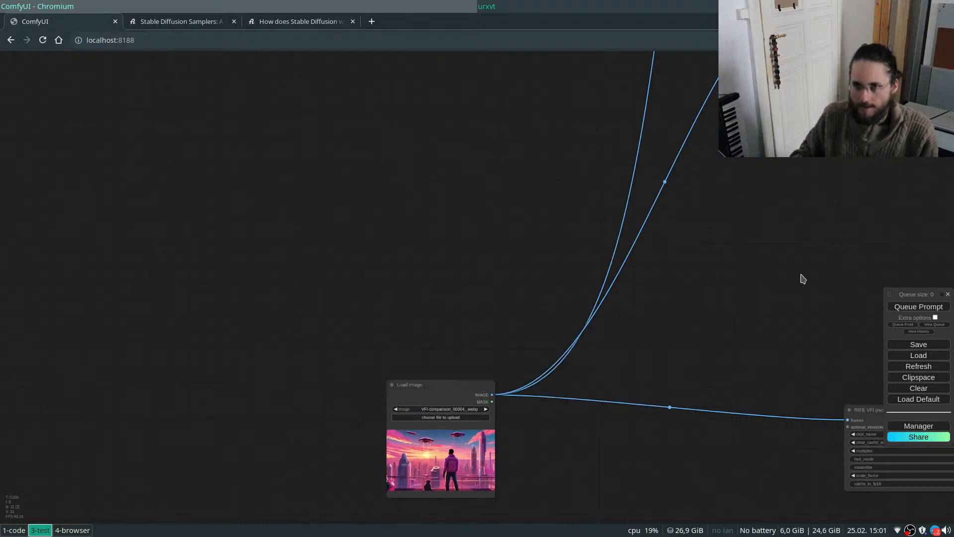
{"action": "left_click", "coordinate": [929, 430]}
{"action": "left_click", "coordinate": [924, 429]}
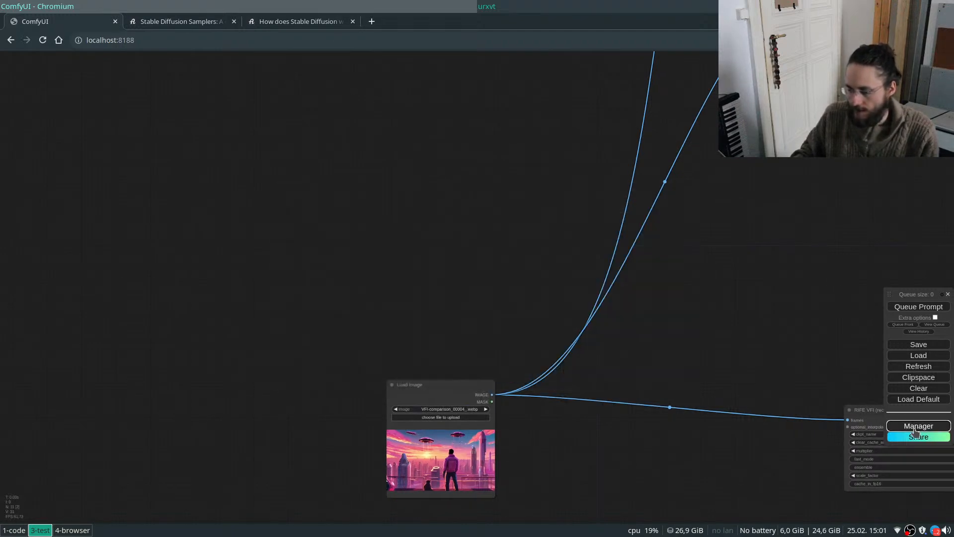
{"action": "left_click", "coordinate": [915, 425]}
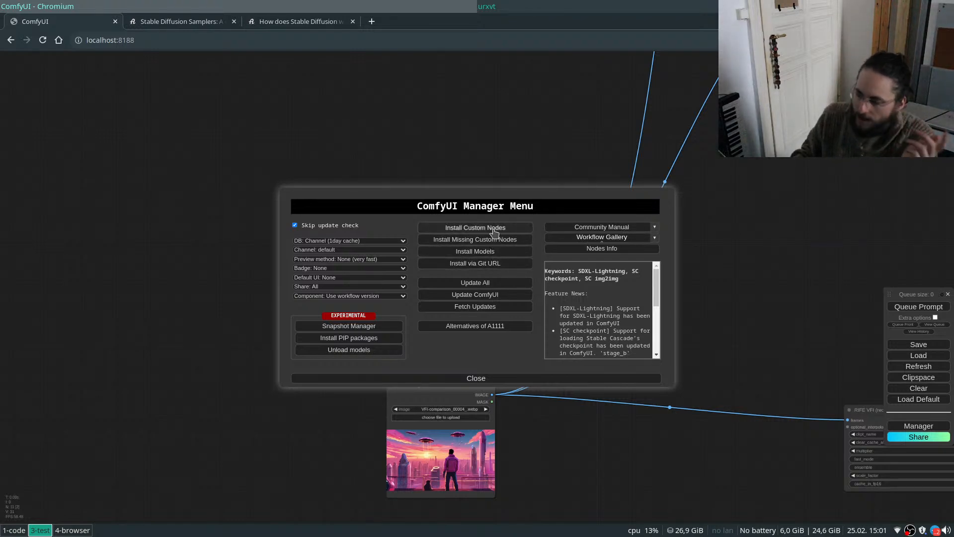
{"action": "key", "text": "Escape"}
Search the node list for "concat" and close the search.
{"action": "double_click", "coordinate": [318, 248]}
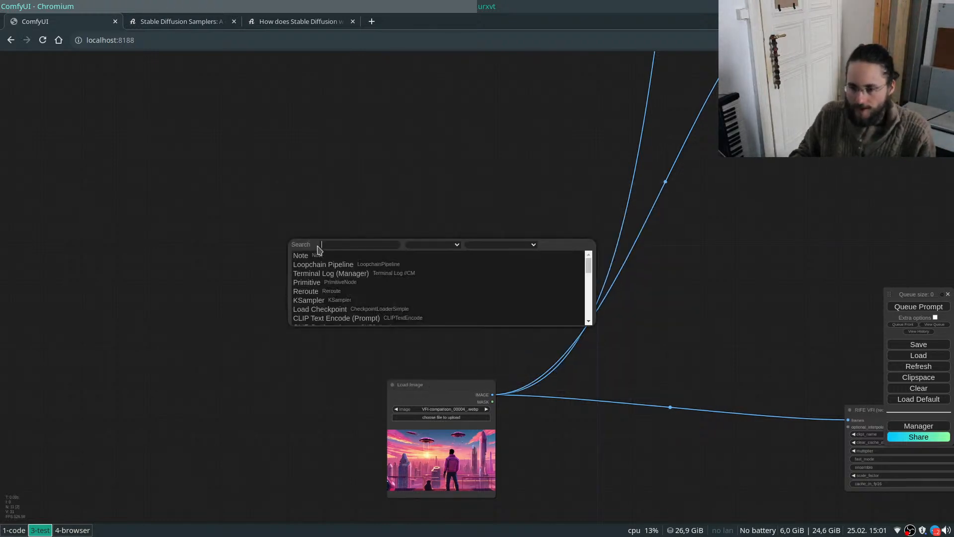
{"action": "type", "text": "concat"}
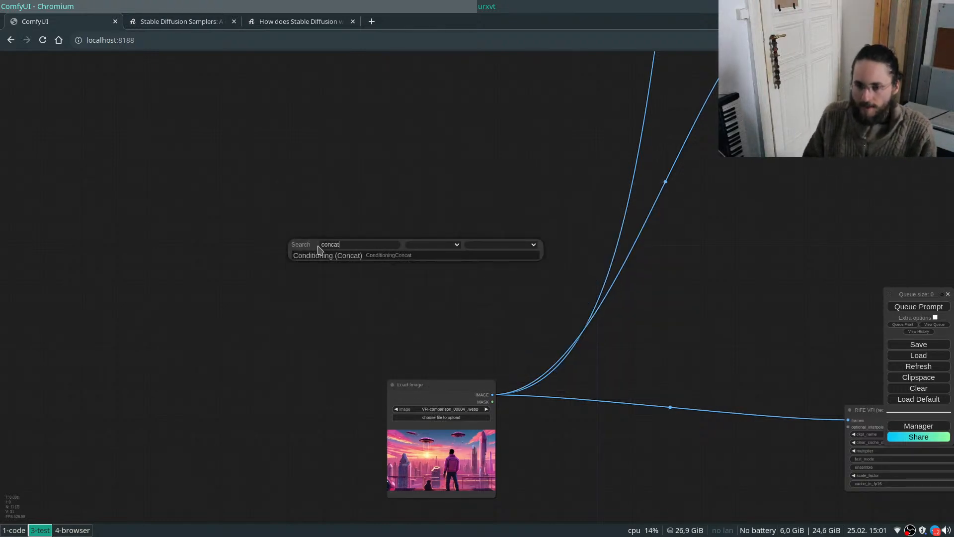
{"action": "key", "text": "Escape"}
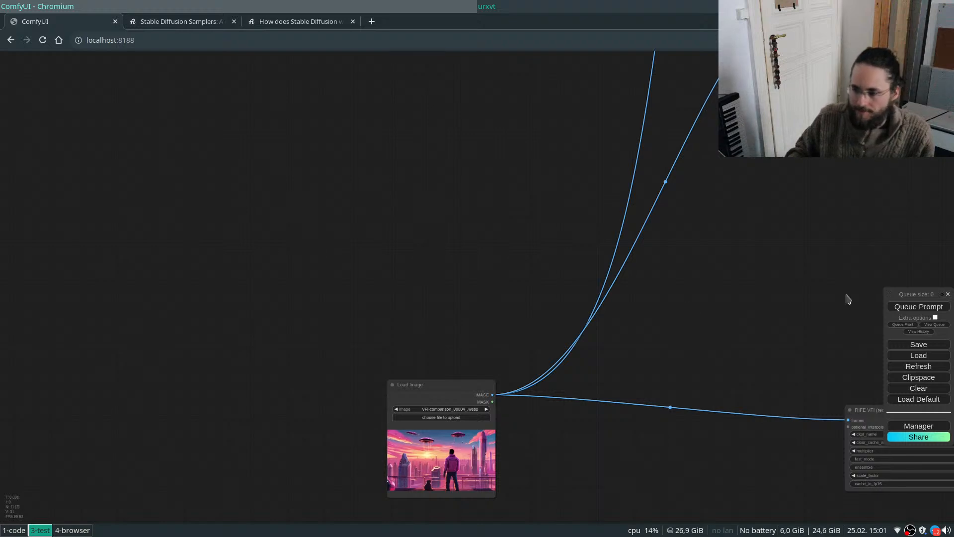
Add the YANC Concatenate Strings node above the Load Image node.
{"action": "double_click", "coordinate": [370, 310]}
{"action": "type", "text": "conca"}
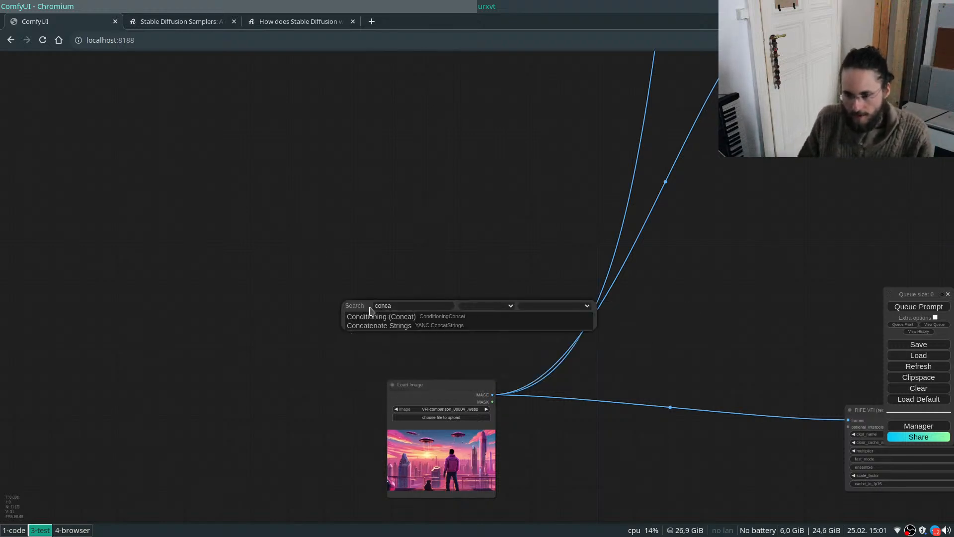
{"action": "key", "text": "Down"}
{"action": "key", "text": "Down"}
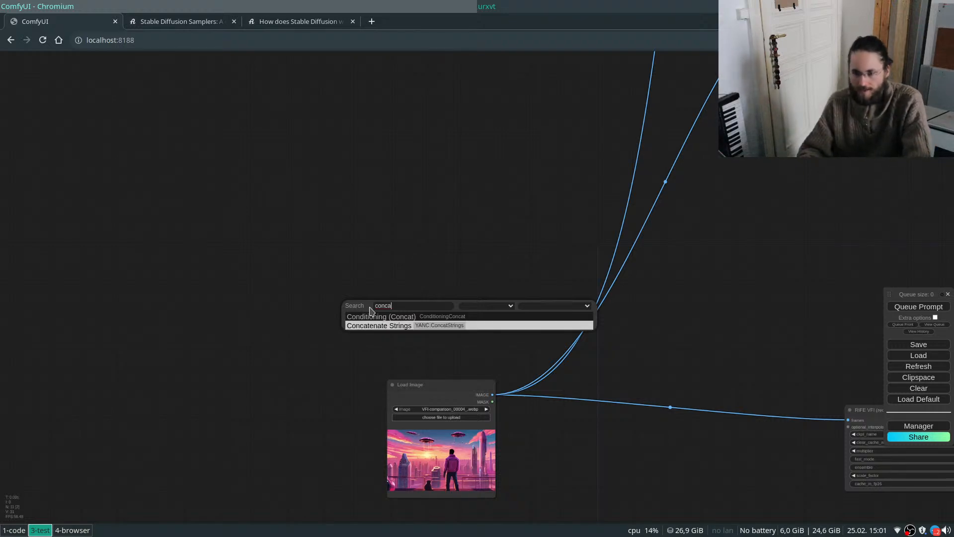
{"action": "key", "text": "Return"}
Move the Concatenate Strings node directly above the GMFSS Fortuna VFI node.
{"action": "scroll", "coordinate": [293, 313], "scroll_direction": "down", "scroll_amount": 2}
{"action": "scroll", "coordinate": [293, 313], "scroll_direction": "down", "scroll_amount": 2}
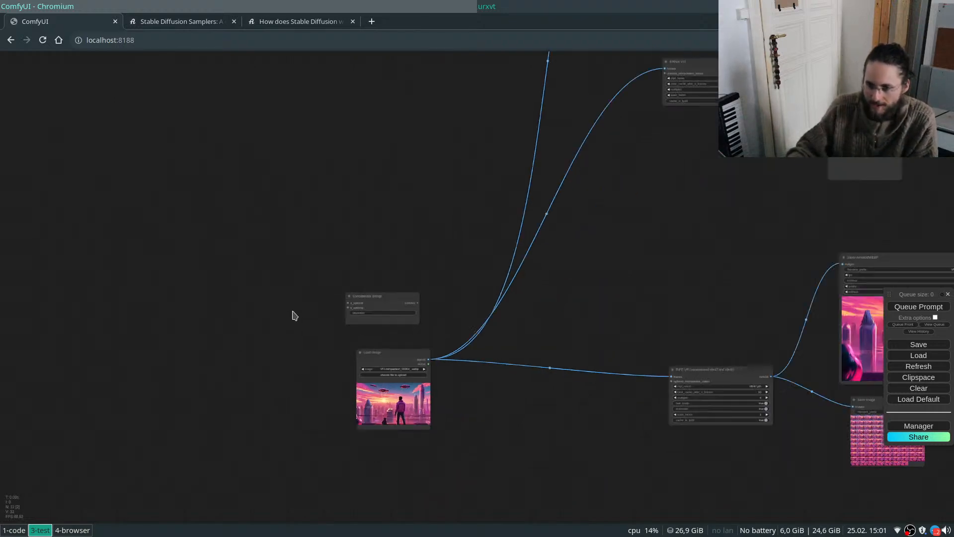
{"action": "left_click_drag", "start_coordinate": [385, 296], "coordinate": [716, 131]}
{"action": "scroll", "coordinate": [621, 309], "scroll_direction": "down", "scroll_amount": 5}
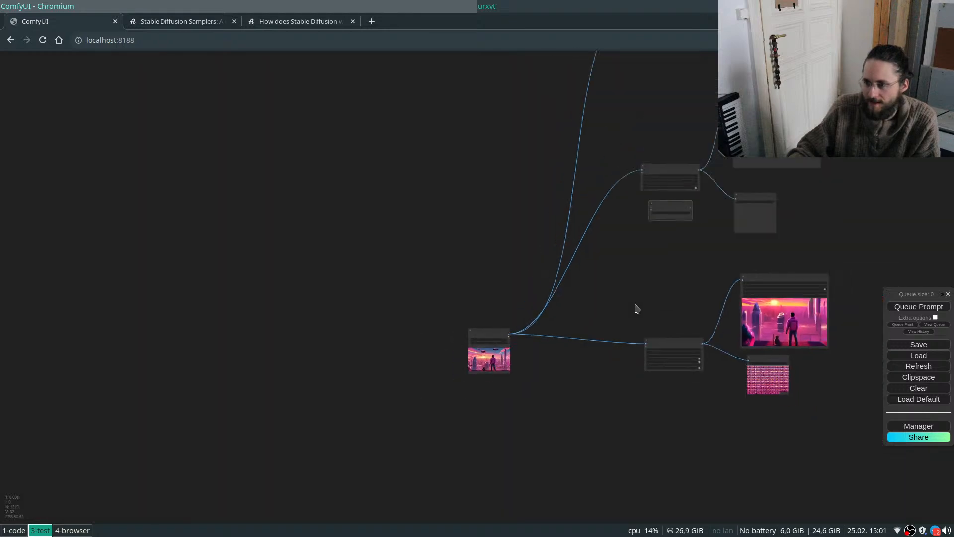
{"action": "scroll", "coordinate": [671, 121], "scroll_direction": "up", "scroll_amount": 4}
{"action": "scroll", "coordinate": [665, 322], "scroll_direction": "down", "scroll_amount": 4}
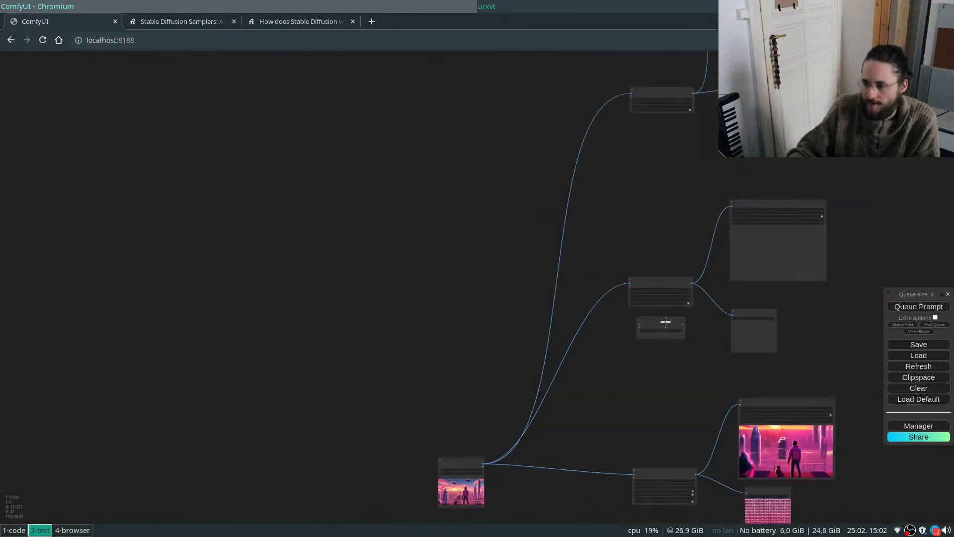
{"action": "left_click_drag", "start_coordinate": [666, 323], "coordinate": [664, 124]}
{"action": "scroll", "coordinate": [660, 255], "scroll_direction": "down", "scroll_amount": 2}
{"action": "scroll", "coordinate": [671, 89], "scroll_direction": "up", "scroll_amount": 3}
{"action": "scroll", "coordinate": [670, 149], "scroll_direction": "up", "scroll_amount": 5}
{"action": "left_click_drag", "start_coordinate": [634, 233], "coordinate": [635, 127]}
Find the YANC string nodes in the node search and add a Multiline String node.
{"action": "double_click", "coordinate": [532, 139]}
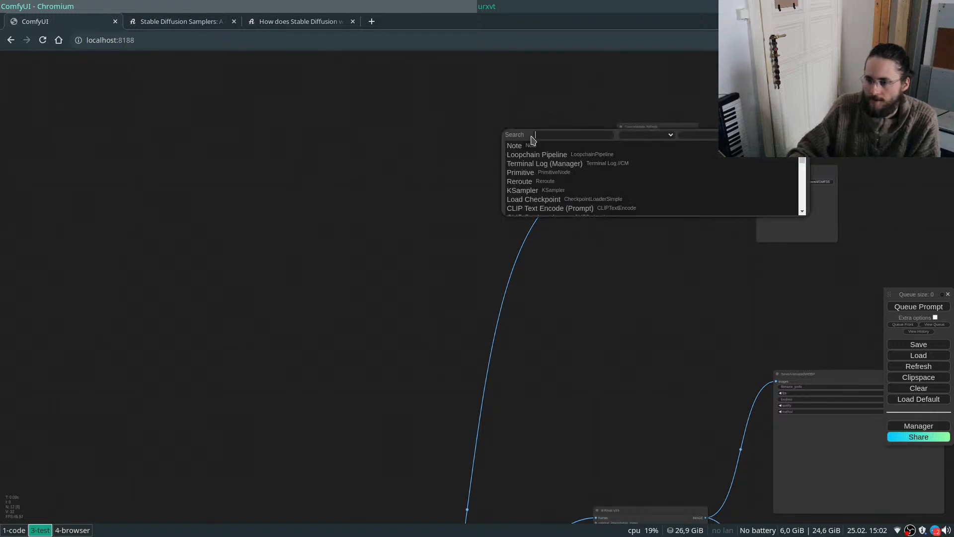
{"action": "type", "text": "yan"}
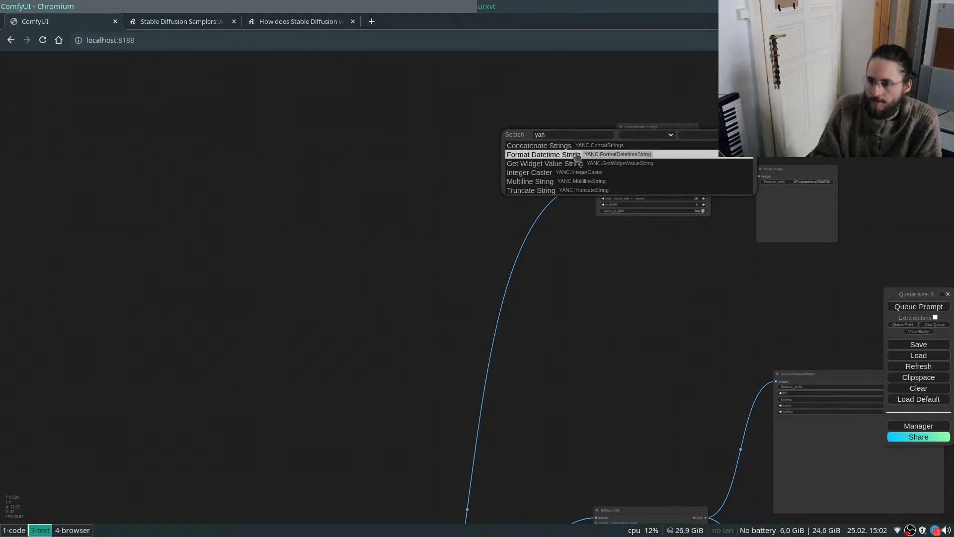
{"action": "key", "text": "BackSpace"}
{"action": "key", "text": "BackSpace"}
{"action": "key", "text": "BackSpace"}
{"action": "type", "text": "string"}
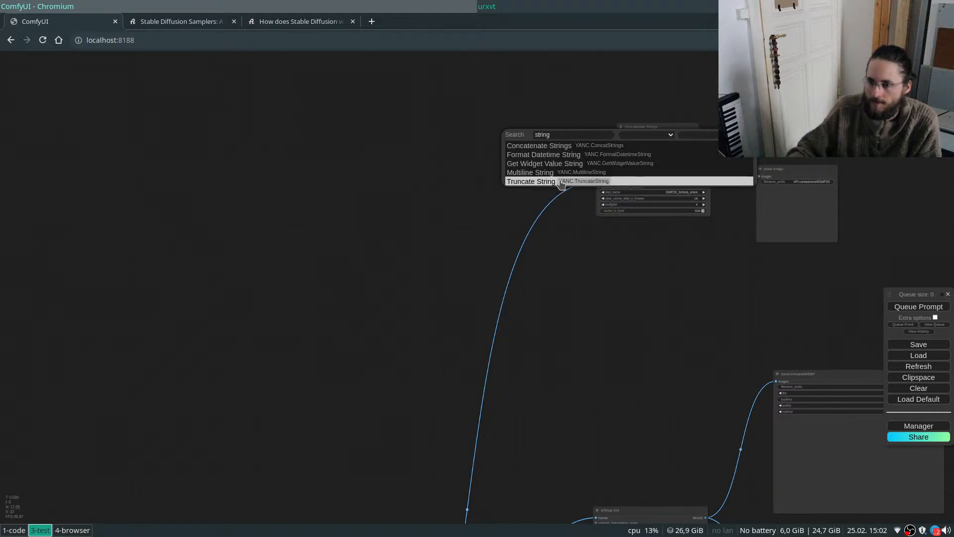
{"action": "left_click", "coordinate": [561, 173]}
Place the Multiline String node directly above Concatenate Strings and enter "GMFSS" as its text.
{"action": "left_click_drag", "start_coordinate": [579, 137], "coordinate": [470, 106]}
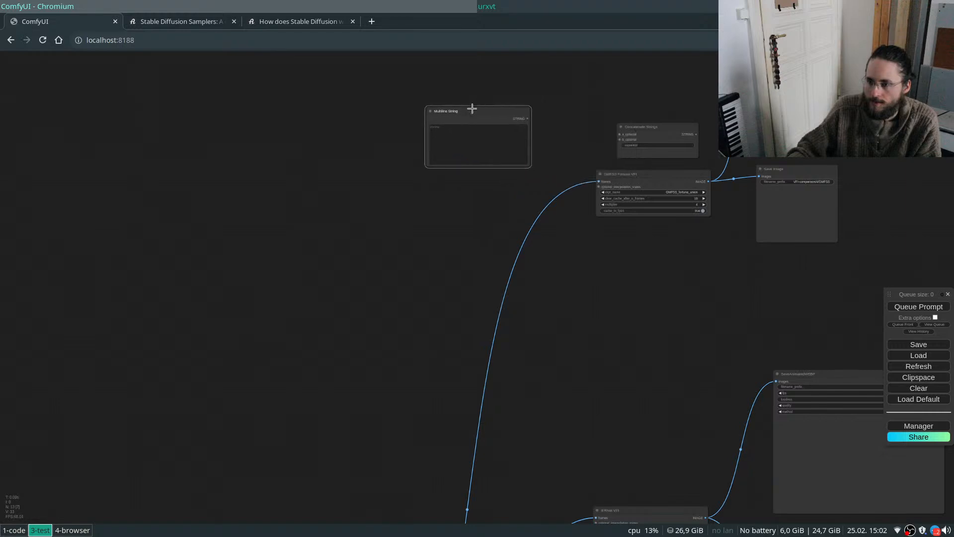
{"action": "scroll", "coordinate": [512, 109], "scroll_direction": "up", "scroll_amount": 5}
{"action": "left_click_drag", "start_coordinate": [555, 110], "coordinate": [481, 319]}
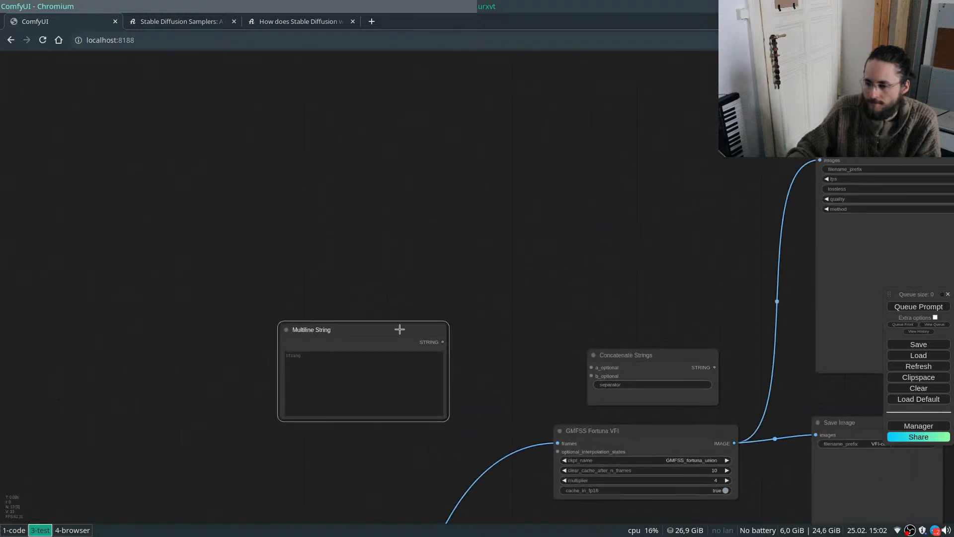
{"action": "left_click_drag", "start_coordinate": [402, 340], "coordinate": [661, 244]}
{"action": "left_click", "coordinate": [599, 295]}
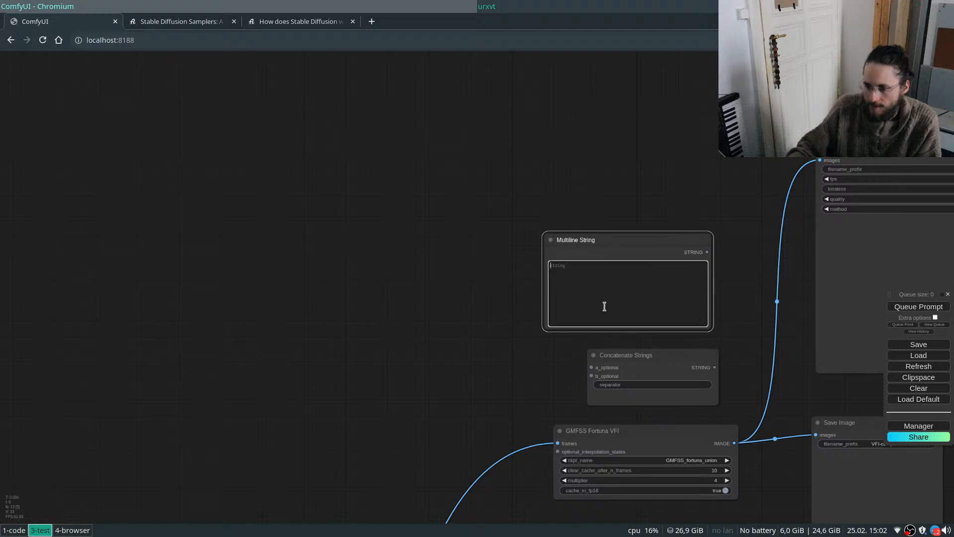
{"action": "type", "text": "GMFSS"}
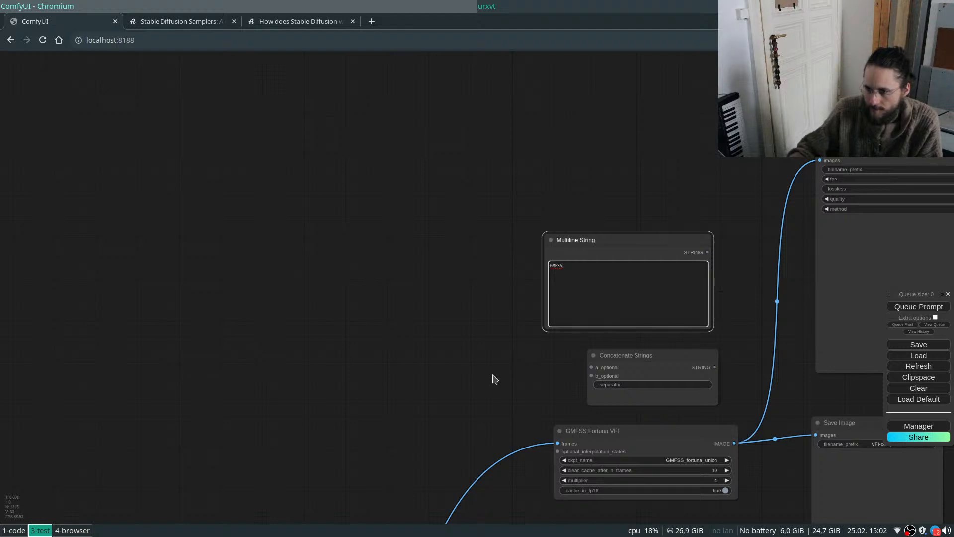
Examine the filename prefixes of the SaveAnimatedWEBP and Save Image nodes fed by GMFSS Fortuna VFI.
{"action": "scroll", "coordinate": [356, 386], "scroll_direction": "down", "scroll_amount": 4}
{"action": "scroll", "coordinate": [556, 397], "scroll_direction": "up", "scroll_amount": 3}
{"action": "scroll", "coordinate": [350, 368], "scroll_direction": "down", "scroll_amount": 3}
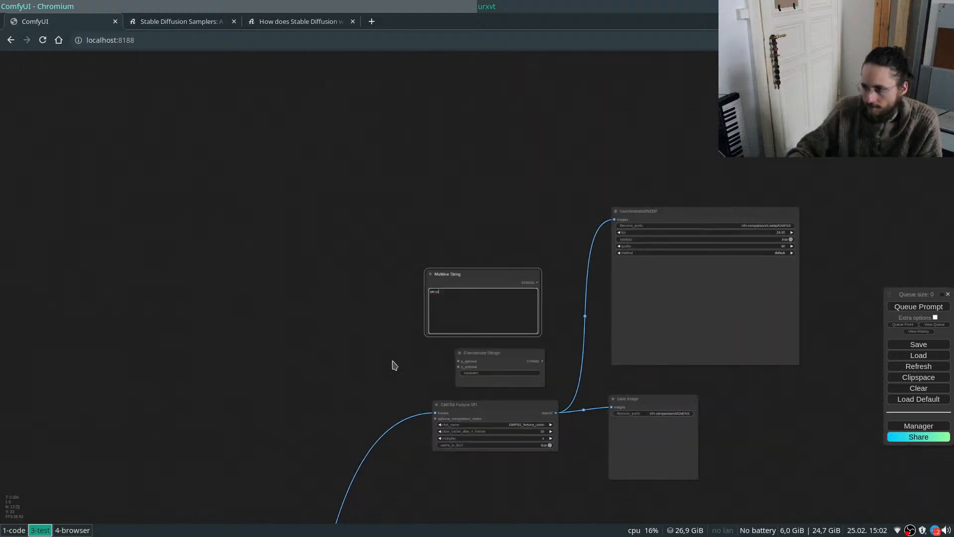
{"action": "scroll", "coordinate": [893, 191], "scroll_direction": "up", "scroll_amount": 5}
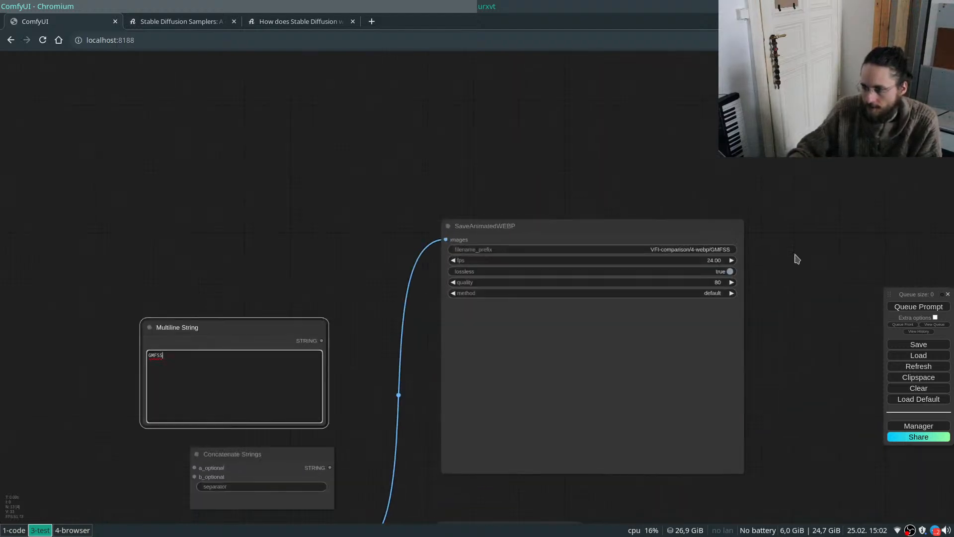
{"action": "scroll", "coordinate": [796, 260], "scroll_direction": "down", "scroll_amount": 4}
{"action": "scroll", "coordinate": [417, 377], "scroll_direction": "up", "scroll_amount": 5}
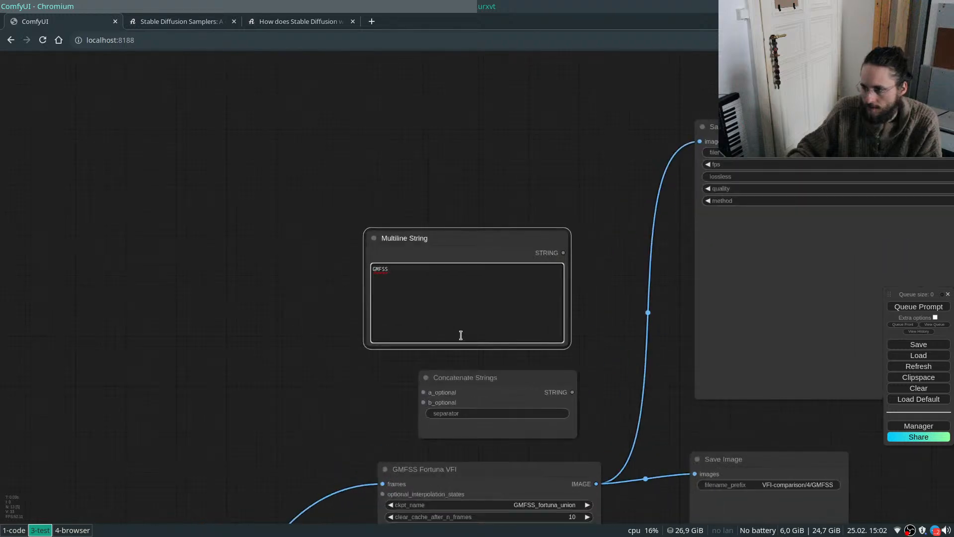
{"action": "scroll", "coordinate": [248, 284], "scroll_direction": "down", "scroll_amount": 2}
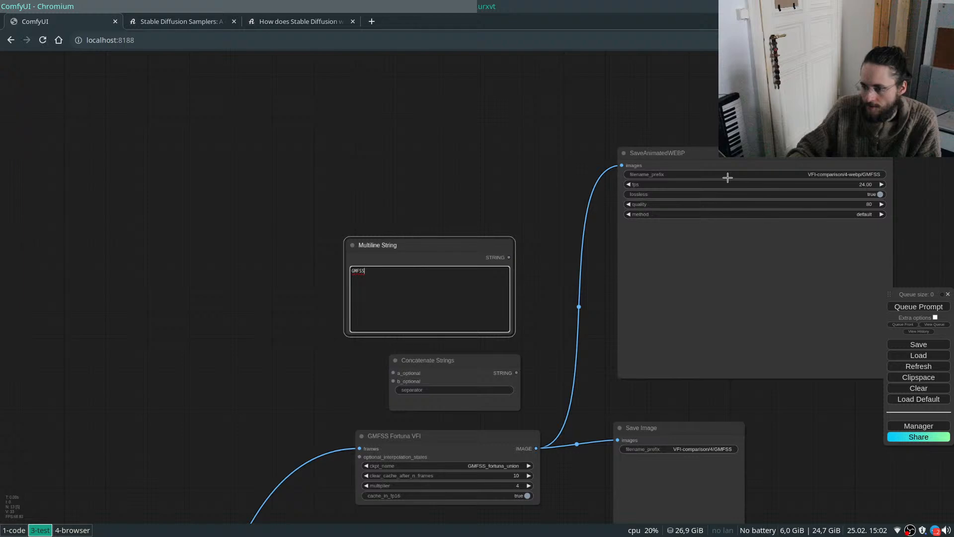
{"action": "scroll", "coordinate": [494, 211], "scroll_direction": "down", "scroll_amount": 4}
{"action": "scroll", "coordinate": [638, 352], "scroll_direction": "up", "scroll_amount": 4}
{"action": "left_click_drag", "start_coordinate": [627, 349], "coordinate": [612, 400]}
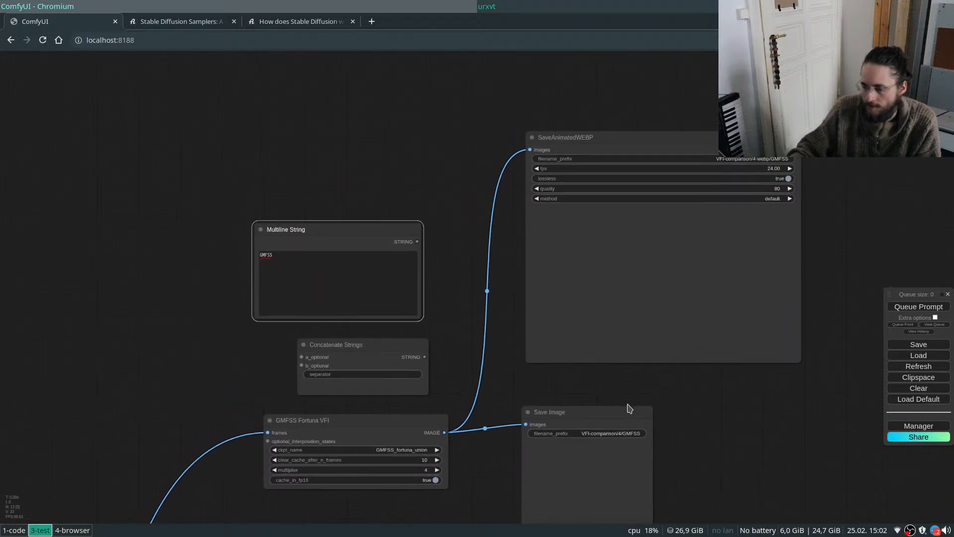
Add a second Concatenate Strings node above the existing one and move the Multiline String node away to free space beside it.
{"action": "left_click", "coordinate": [341, 264]}
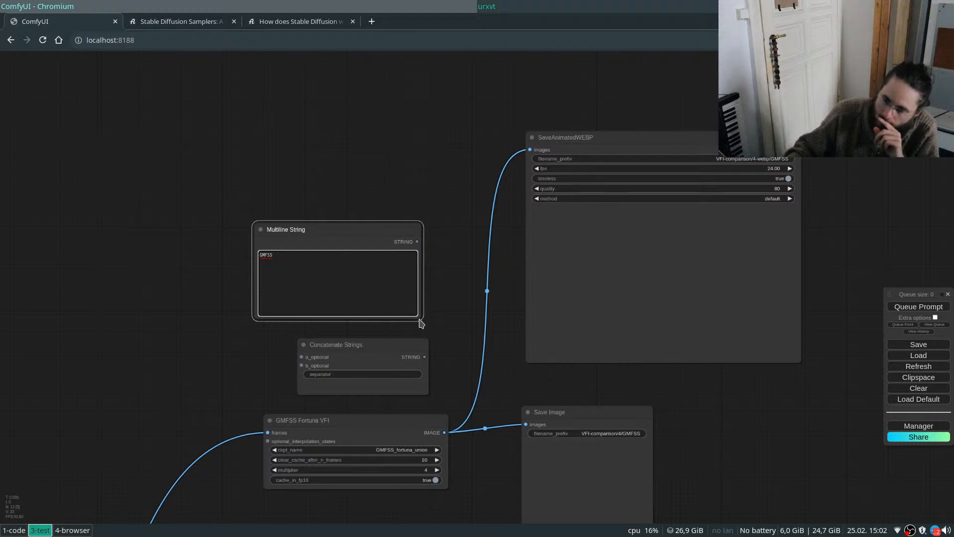
{"action": "double_click", "coordinate": [321, 203]}
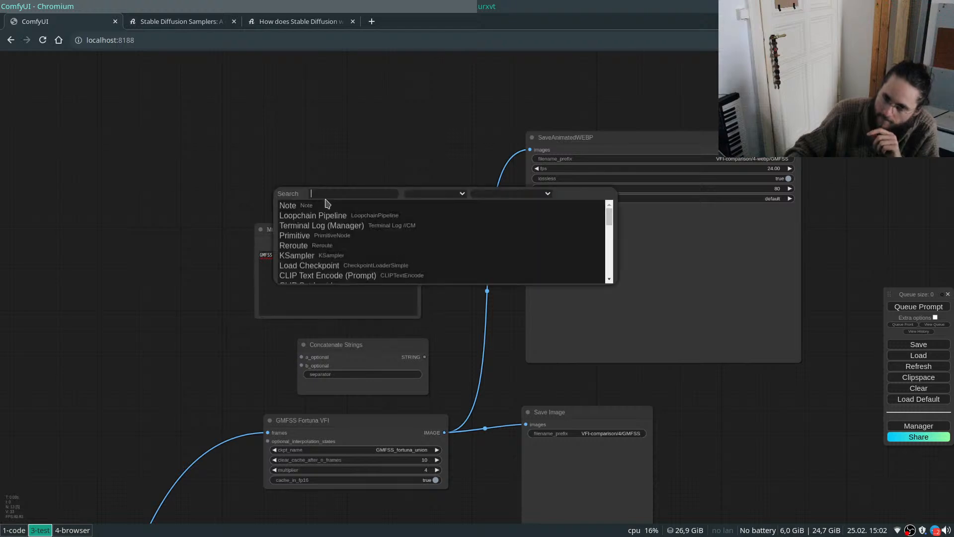
{"action": "type", "text": "conca"}
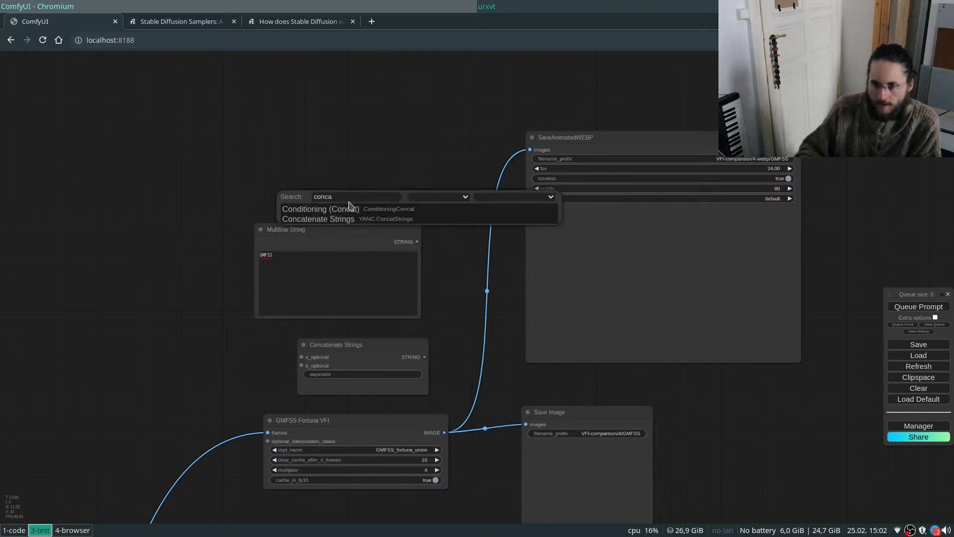
{"action": "left_click", "coordinate": [361, 221]}
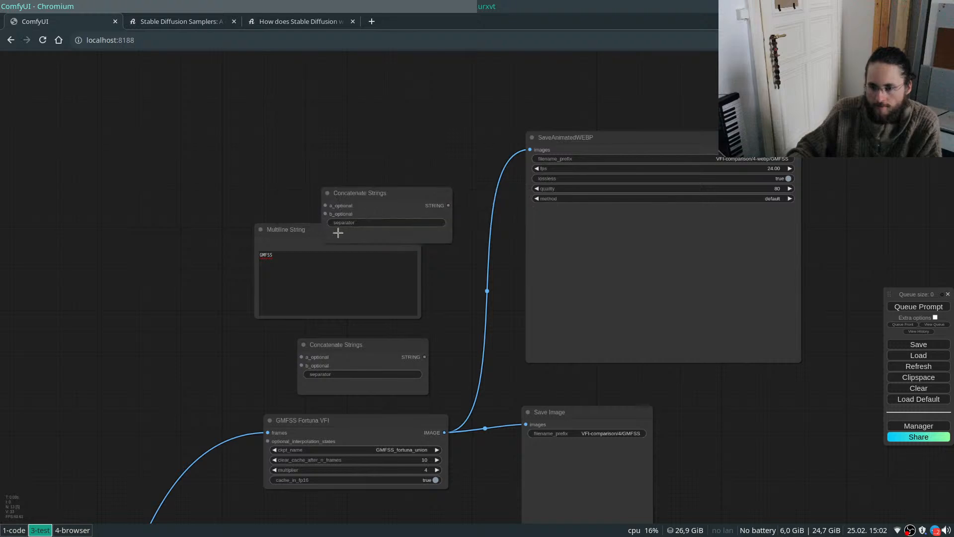
{"action": "left_click_drag", "start_coordinate": [296, 230], "coordinate": [124, 213]}
Try linking the Multiline String output to the a_optional input of the new Concatenate Strings node.
{"action": "left_click_drag", "start_coordinate": [245, 226], "coordinate": [325, 217]}
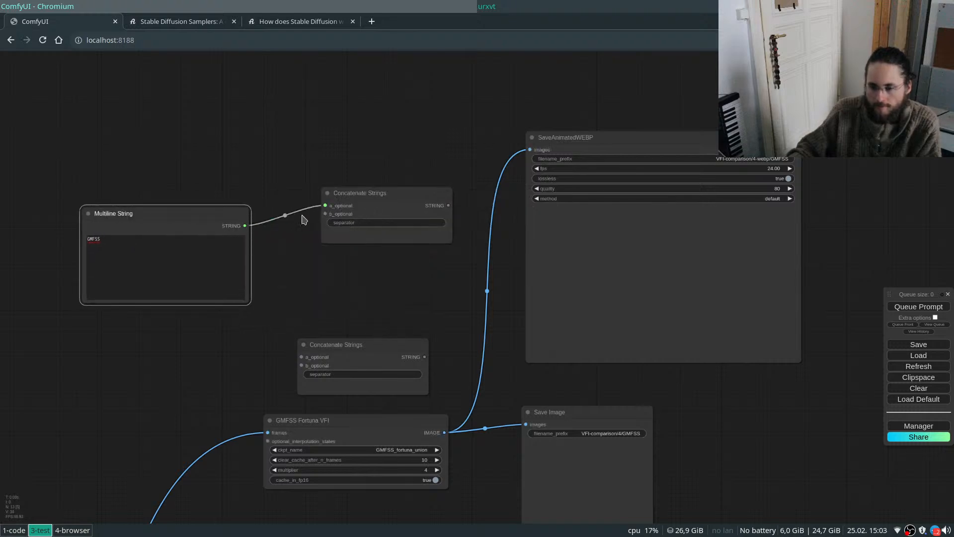
{"action": "left_click_drag", "start_coordinate": [230, 228], "coordinate": [276, 203]}
{"action": "left_click", "coordinate": [358, 183]}
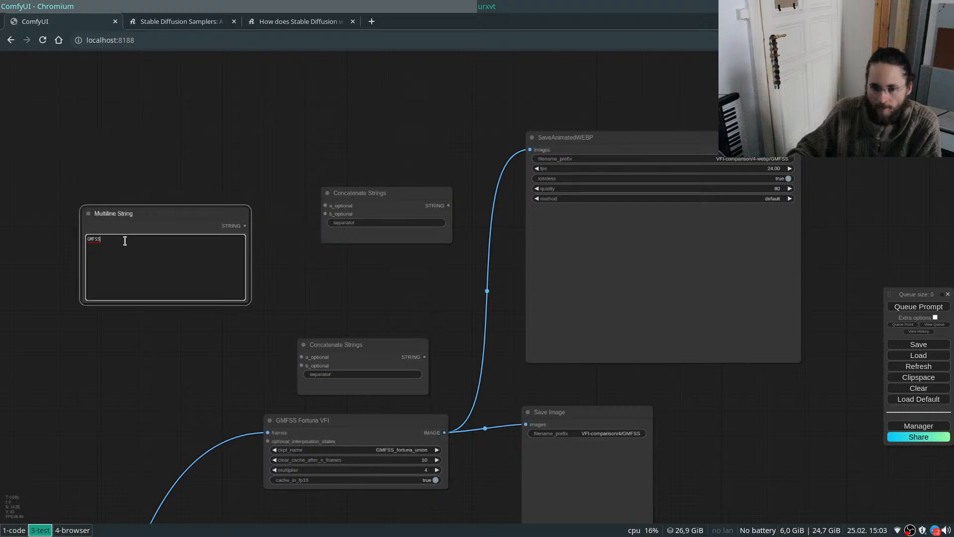
Search the available nodes for "string" and "mul" to look for other string nodes.
{"action": "double_click", "coordinate": [229, 158]}
{"action": "type", "text": "s"}
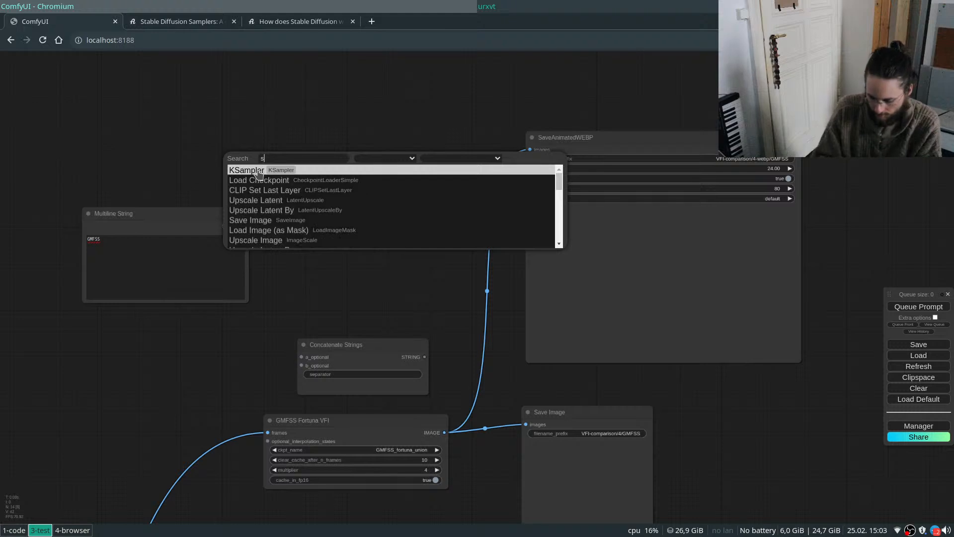
{"action": "type", "text": "tring"}
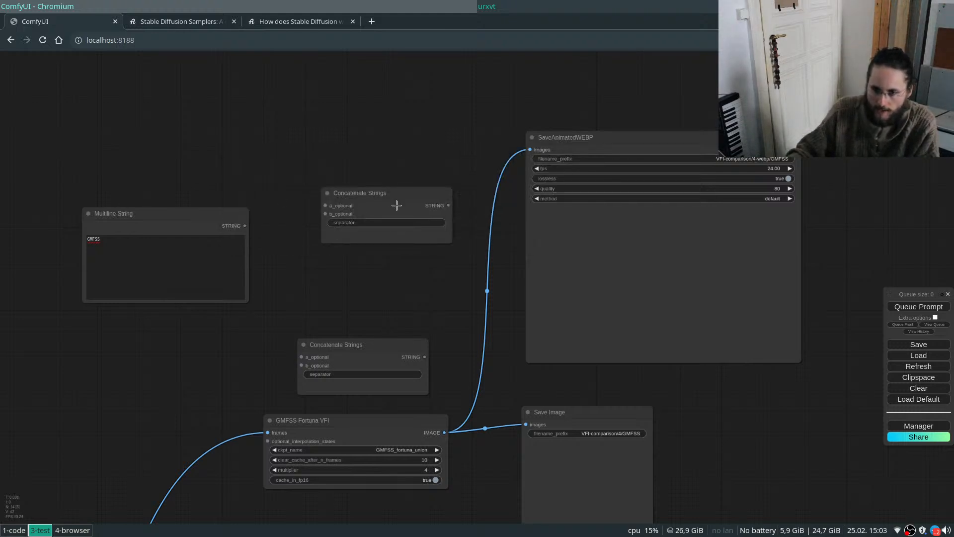
{"action": "left_click_drag", "start_coordinate": [369, 195], "coordinate": [331, 172]}
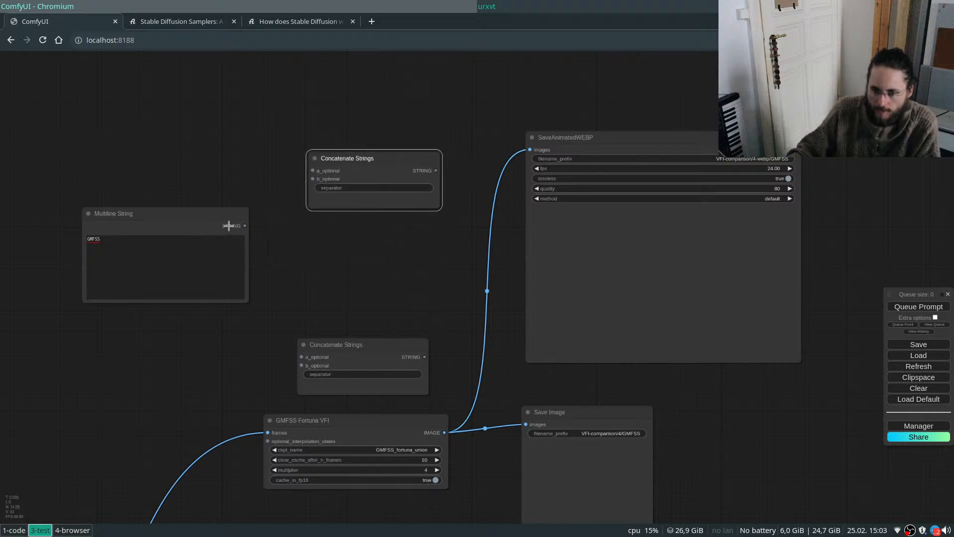
{"action": "double_click", "coordinate": [212, 171]}
{"action": "type", "text": "mul"}
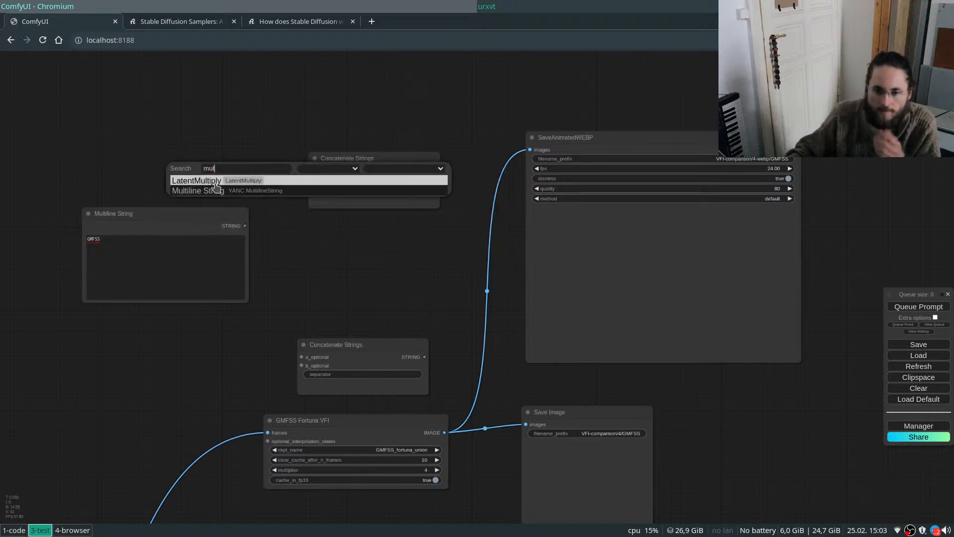
{"action": "key", "text": "BackSpace"}
{"action": "key", "text": "BackSpace"}
{"action": "key", "text": "BackSpace"}
{"action": "type", "text": "string"}
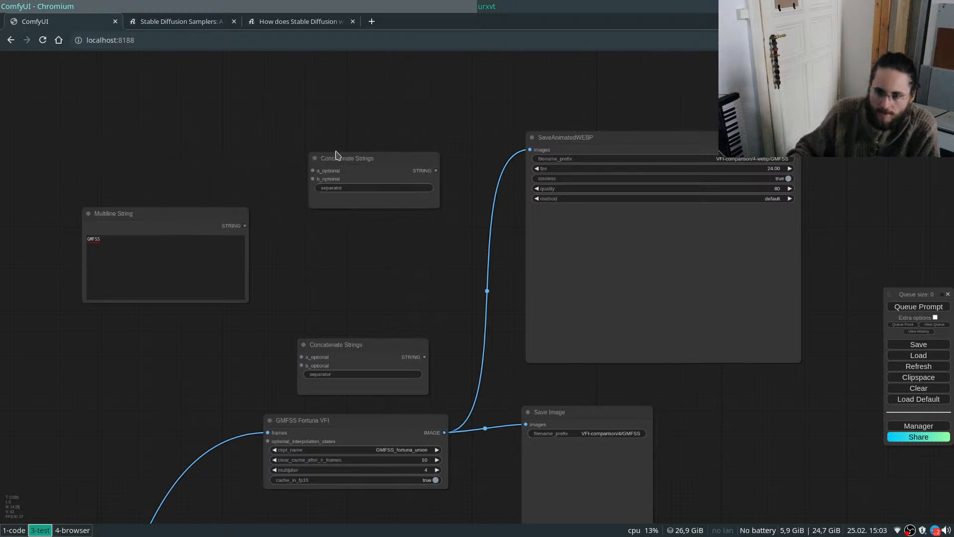
Check the separator value of the upper Concatenate Strings node.
{"action": "left_click", "coordinate": [146, 238]}
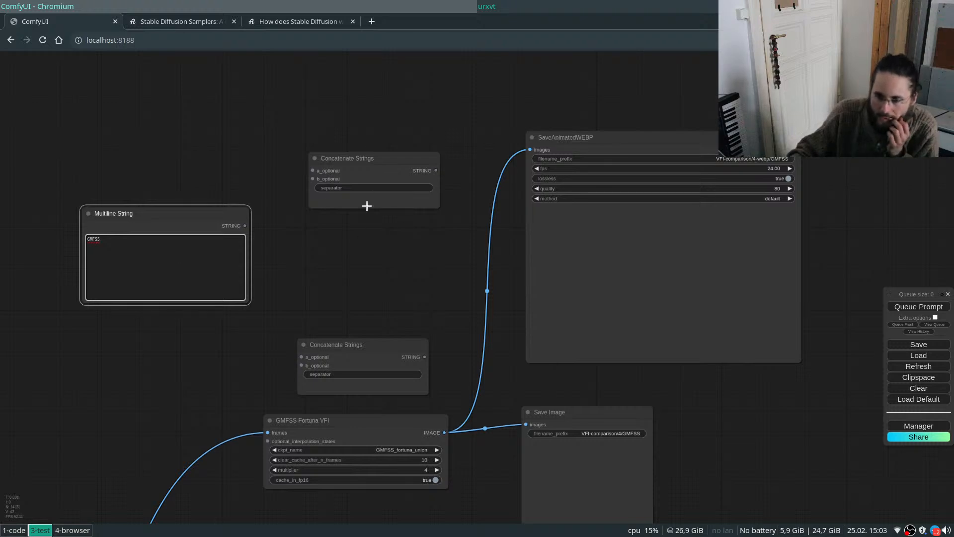
{"action": "left_click", "coordinate": [352, 185]}
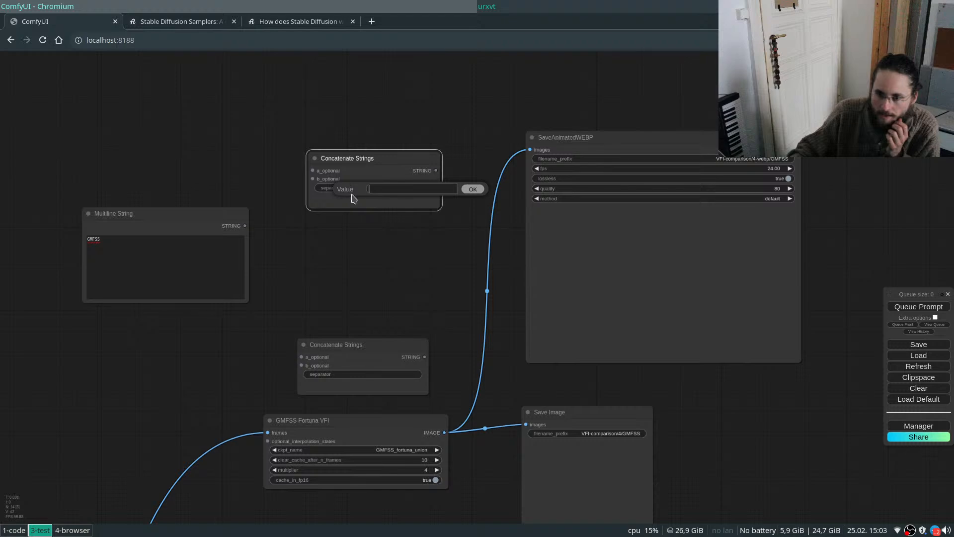
{"action": "left_click", "coordinate": [477, 206]}
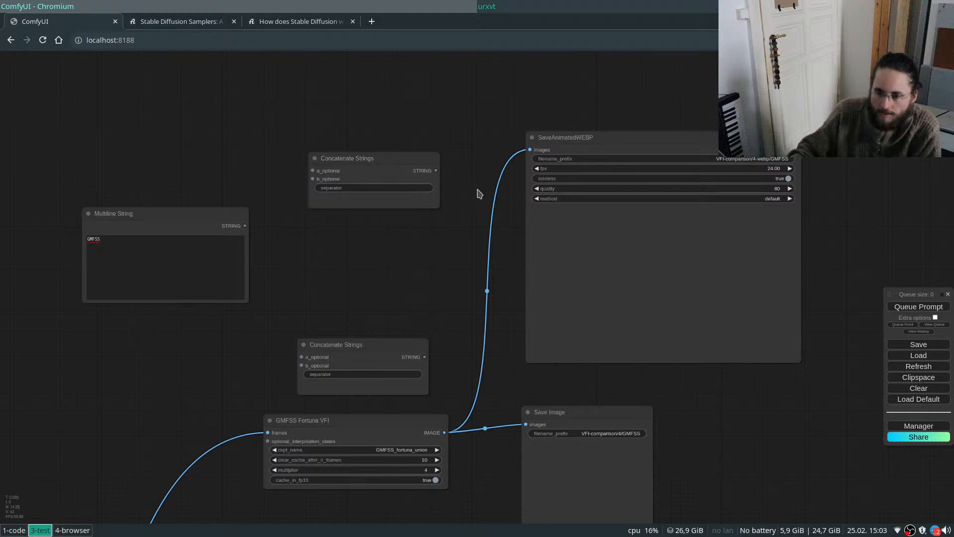
{"action": "left_click", "coordinate": [332, 188]}
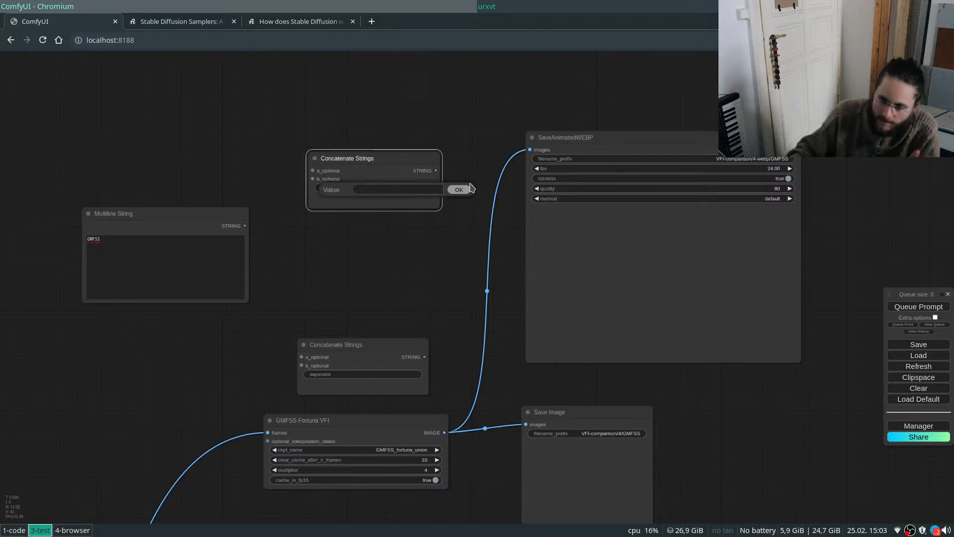
{"action": "left_click", "coordinate": [456, 193]}
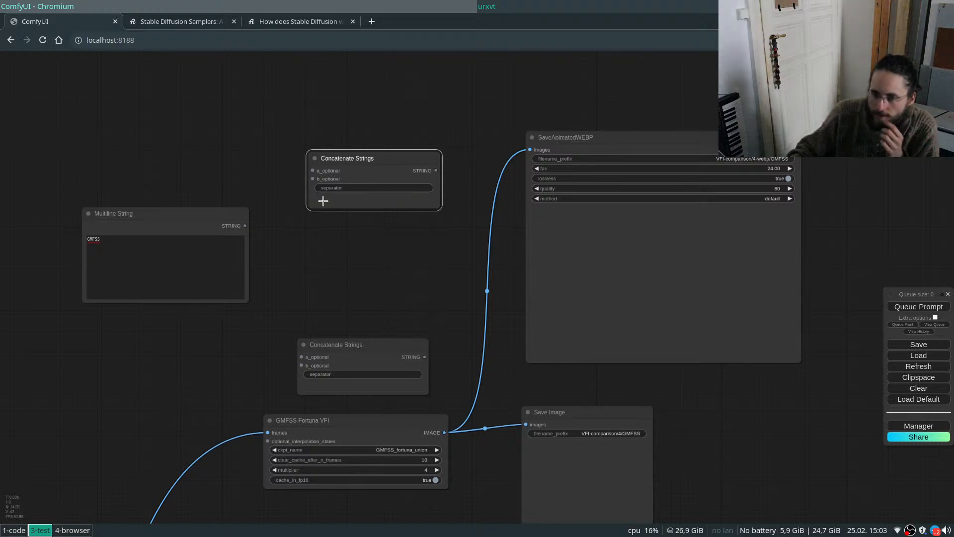
Arrange the Multiline String node and the upper Concatenate Strings node side by side, well above the lower Concatenate Strings node.
{"action": "left_click_drag", "start_coordinate": [189, 217], "coordinate": [234, 205]}
{"action": "left_click_drag", "start_coordinate": [363, 160], "coordinate": [332, 206]}
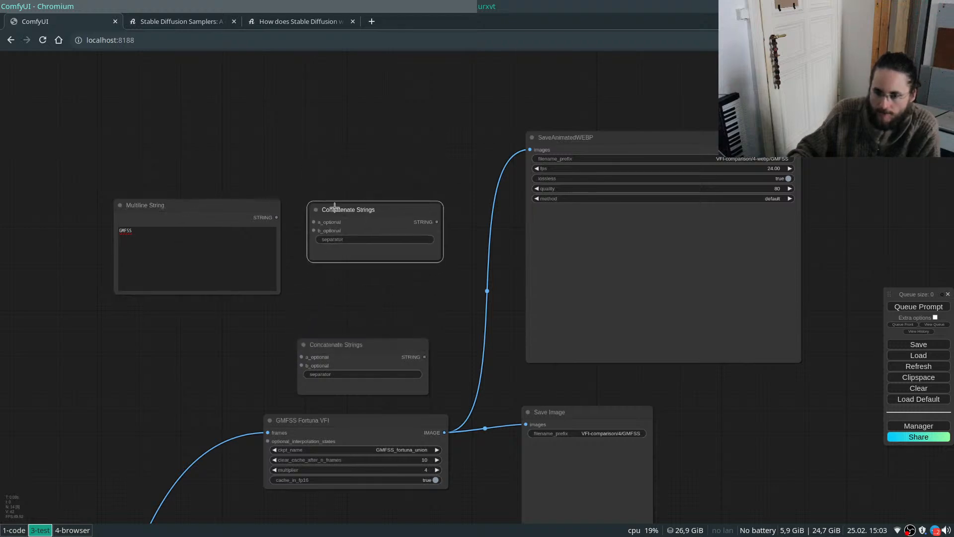
{"action": "left_click_drag", "start_coordinate": [234, 207], "coordinate": [227, 174]}
{"action": "left_click_drag", "start_coordinate": [339, 207], "coordinate": [339, 171]}
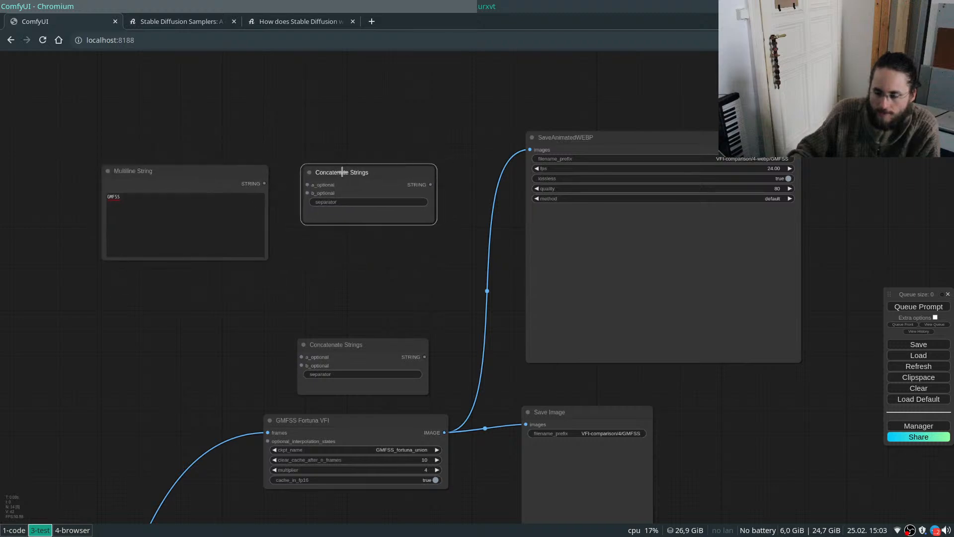
{"action": "right_click", "coordinate": [343, 169]}
{"action": "left_click", "coordinate": [322, 160]}
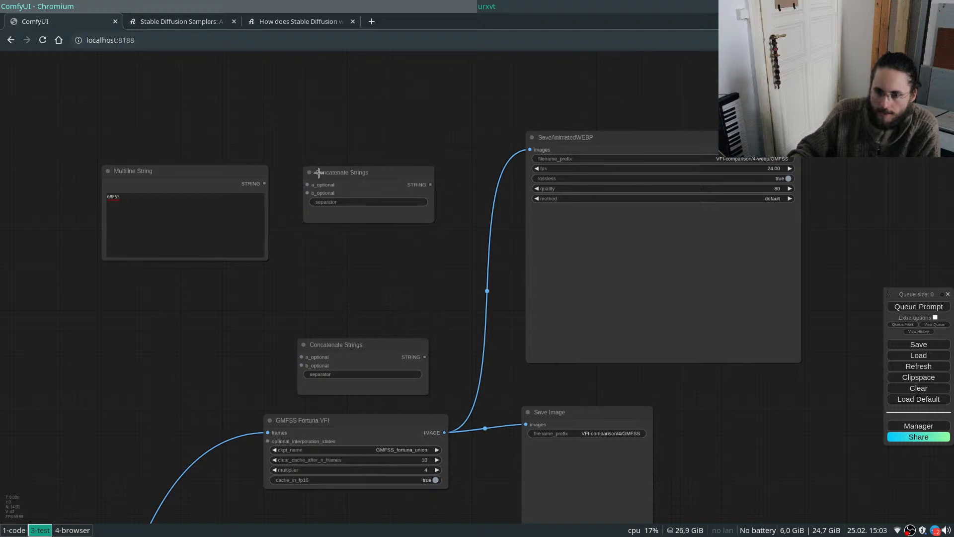
Delete the SaveAnimatedWEBP node and move Save Image up beside the lower Concatenate Strings node.
{"action": "left_click", "coordinate": [609, 140]}
{"action": "key", "text": "Delete"}
{"action": "left_click", "coordinate": [577, 409]}
{"action": "left_click_drag", "start_coordinate": [578, 408], "coordinate": [554, 358]}
Try converting Save Image's filename_prefix to an input, and turn it back into a widget.
{"action": "scroll", "coordinate": [555, 370], "scroll_direction": "down", "scroll_amount": 3}
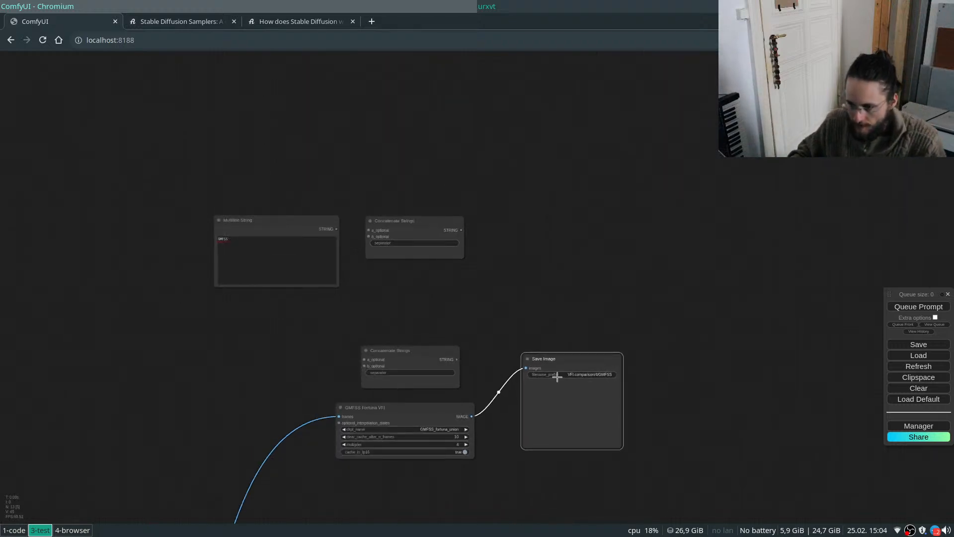
{"action": "right_click", "coordinate": [557, 376]}
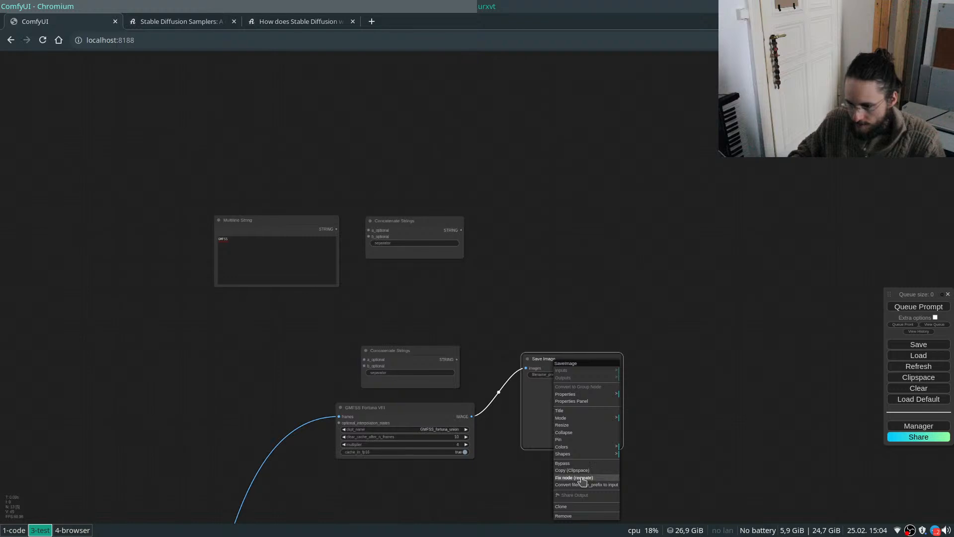
{"action": "left_click", "coordinate": [585, 484]}
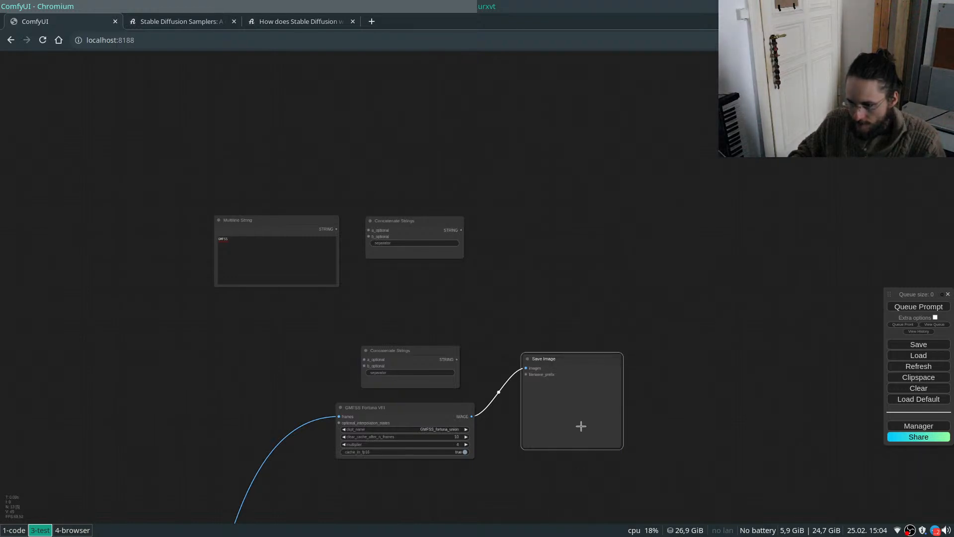
{"action": "scroll", "coordinate": [562, 374], "scroll_direction": "up", "scroll_amount": 5}
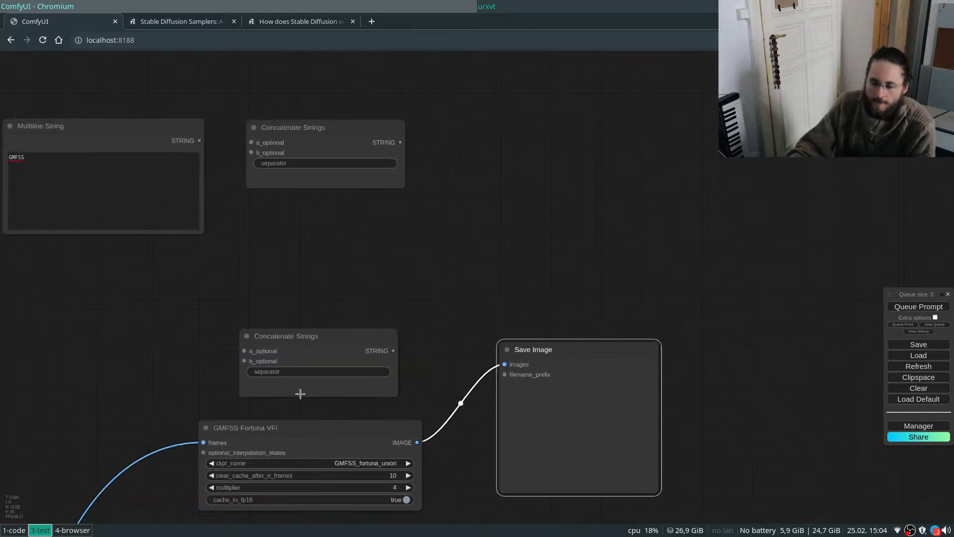
{"action": "left_click", "coordinate": [300, 393]}
{"action": "right_click", "coordinate": [521, 367]}
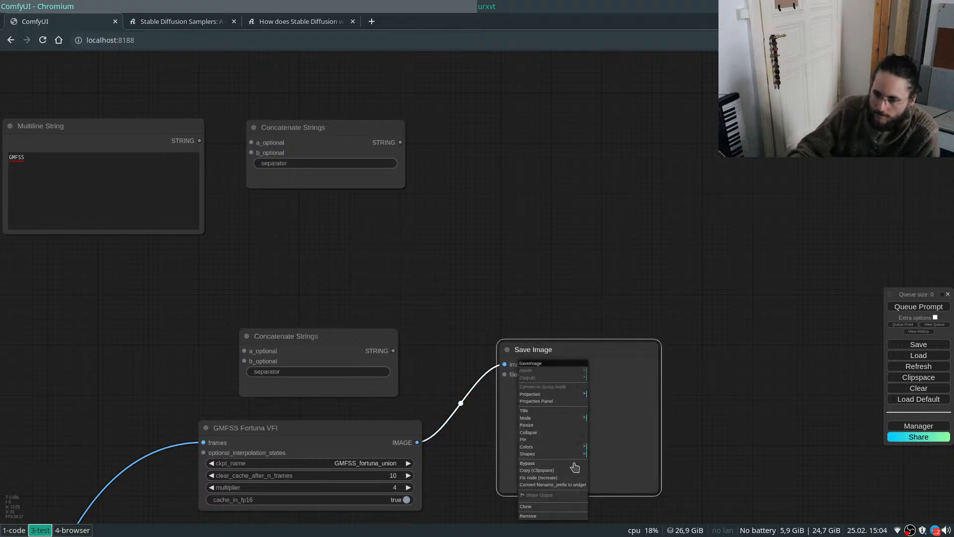
{"action": "left_click", "coordinate": [553, 485]}
Open Save Image's filename_prefix value and select its full text to check the path.
{"action": "left_click", "coordinate": [618, 376]}
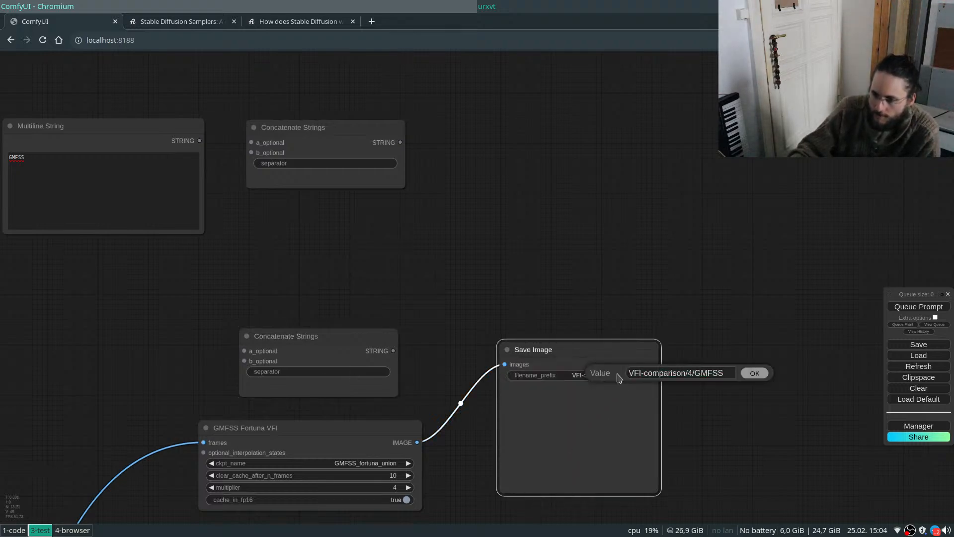
{"action": "key", "text": "ctrl+a"}
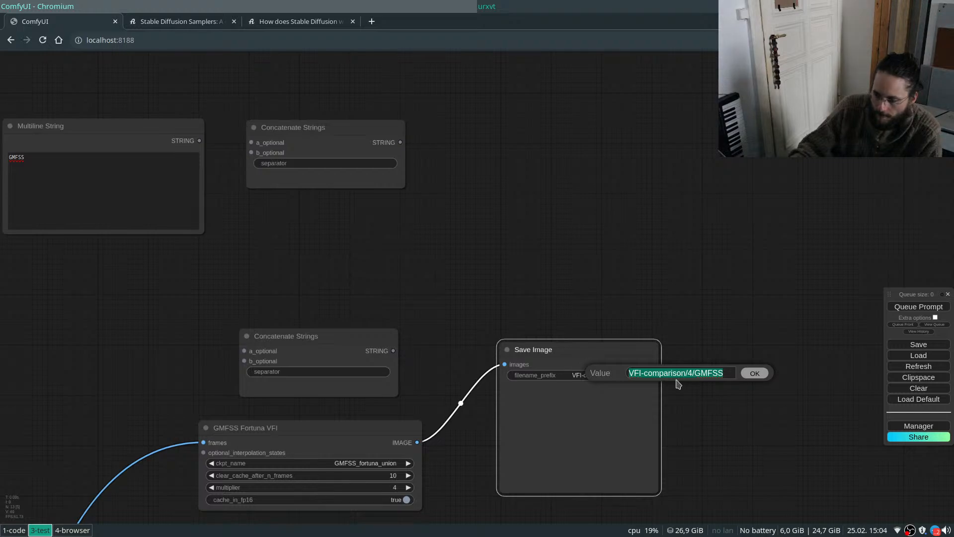
{"action": "left_click", "coordinate": [755, 374]}
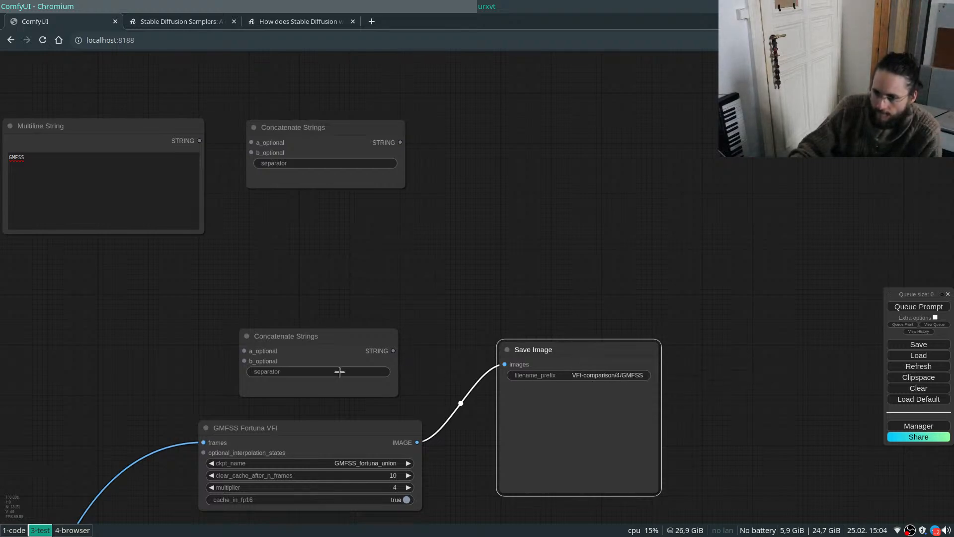
Link the Multiline String output to the b_optional input of the lower Concatenate Strings node.
{"action": "left_click_drag", "start_coordinate": [199, 140], "coordinate": [243, 361]}
{"action": "left_click_drag", "start_coordinate": [188, 303], "coordinate": [288, 298]}
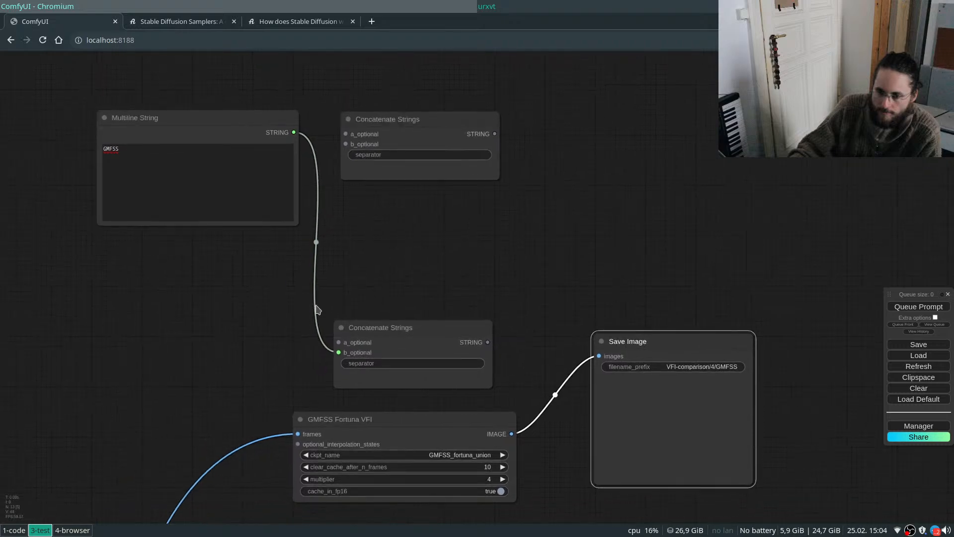
Try appending "/" to the "GMFSS" text in the Multiline String node.
{"action": "right_click", "coordinate": [649, 366]}
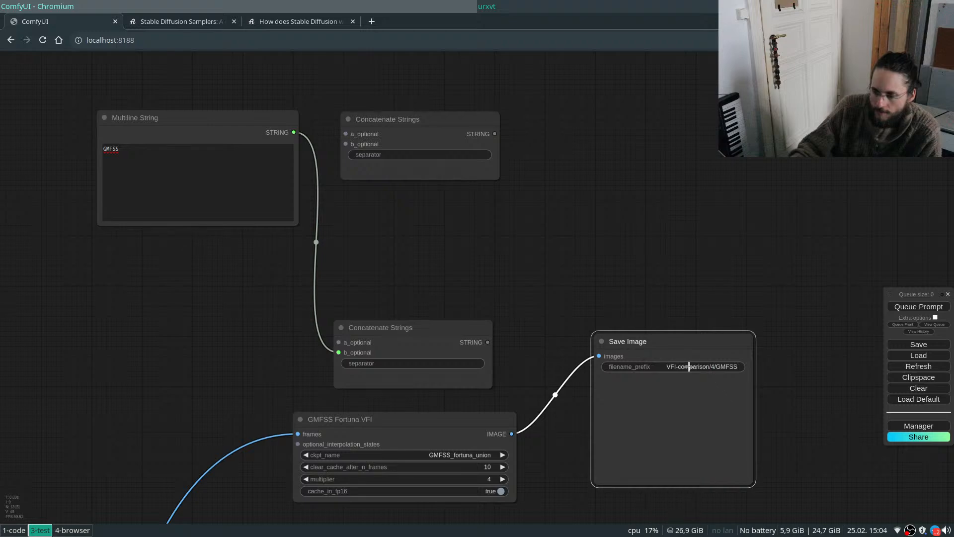
{"action": "left_click", "coordinate": [217, 178]}
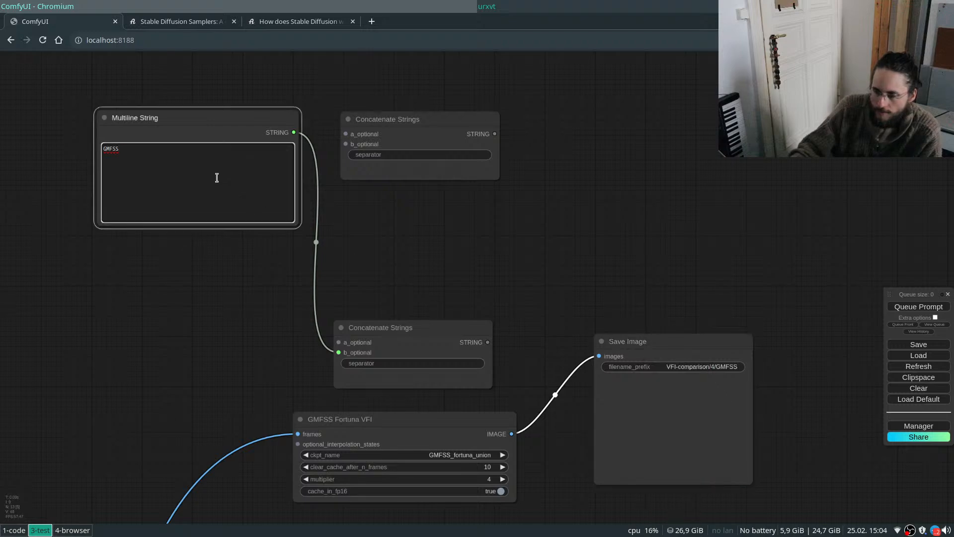
{"action": "type", "text": "/frame"}
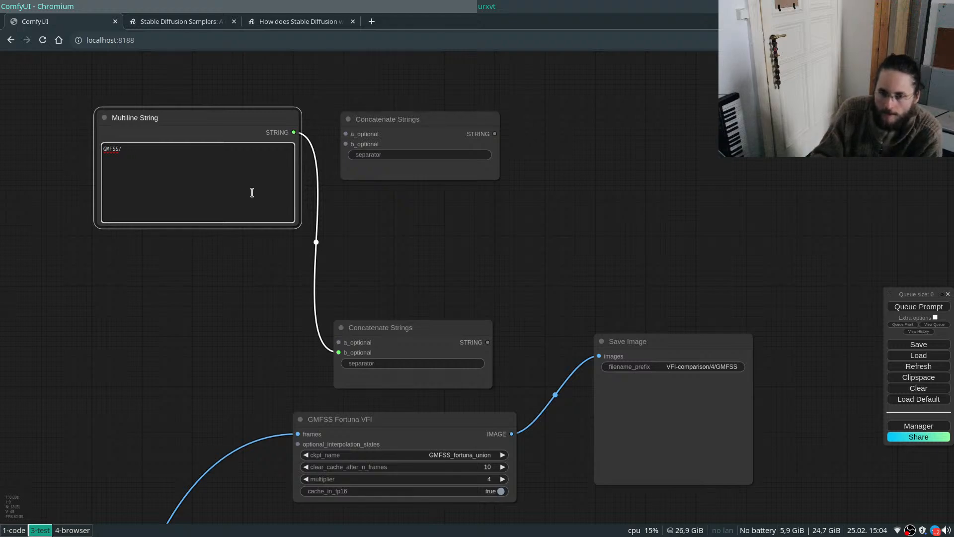
Search the available nodes for "reroute" and "rep".
{"action": "double_click", "coordinate": [453, 292]}
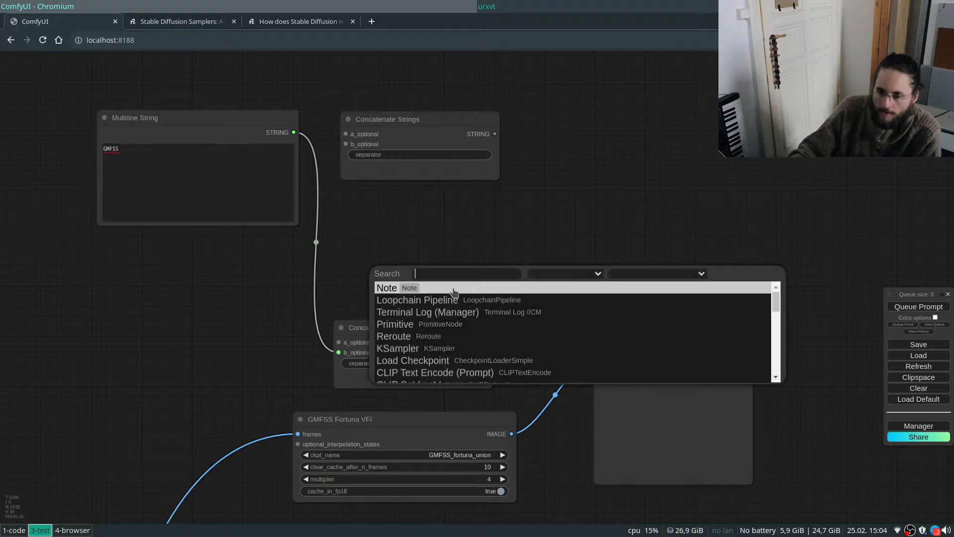
{"action": "type", "text": "reroute"}
{"action": "key", "text": "BackSpace"}
{"action": "key", "text": "BackSpace"}
{"action": "key", "text": "BackSpace"}
{"action": "key", "text": "BackSpace"}
{"action": "key", "text": "BackSpace"}
{"action": "key", "text": "BackSpace"}
{"action": "key", "text": "BackSpace"}
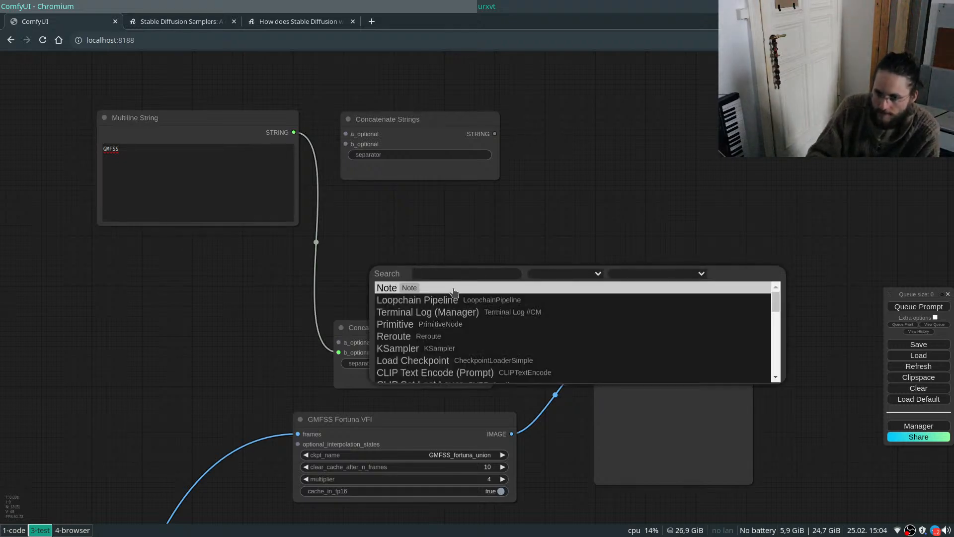
{"action": "key", "text": "BackSpace"}
{"action": "type", "text": "rep"}
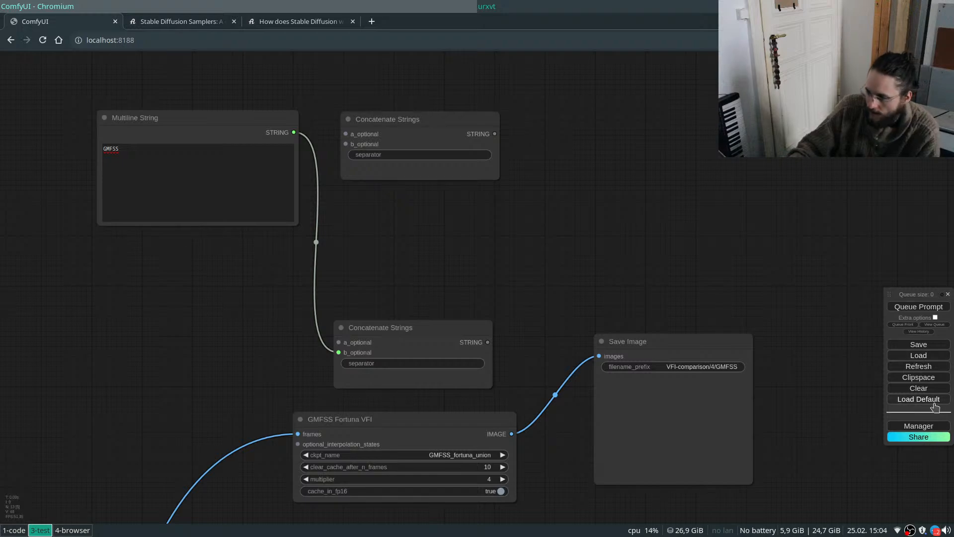
Search the installable custom nodes for "regex" and review the matching packages.
{"action": "left_click", "coordinate": [918, 425]}
{"action": "left_click", "coordinate": [459, 227]}
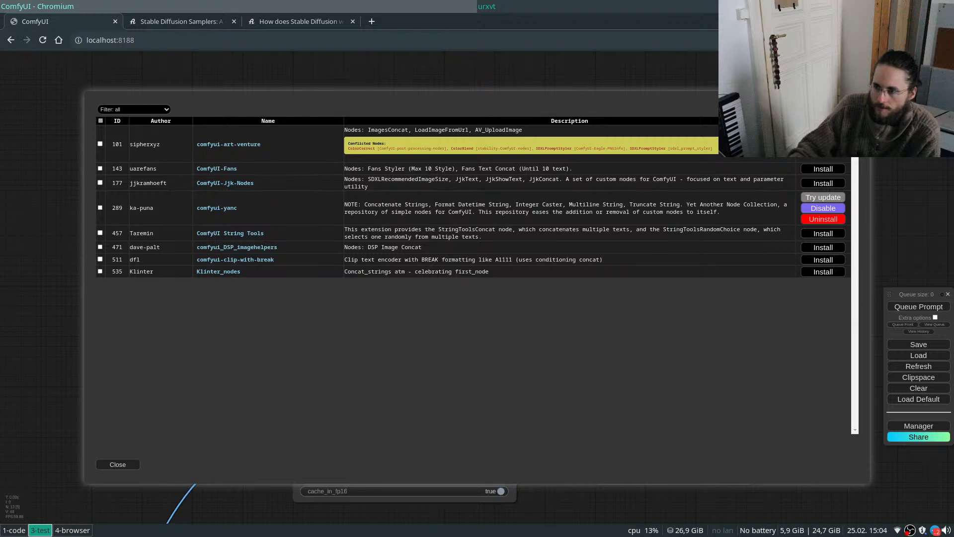
{"action": "type", "text": "regex"}
{"action": "key", "text": "Return"}
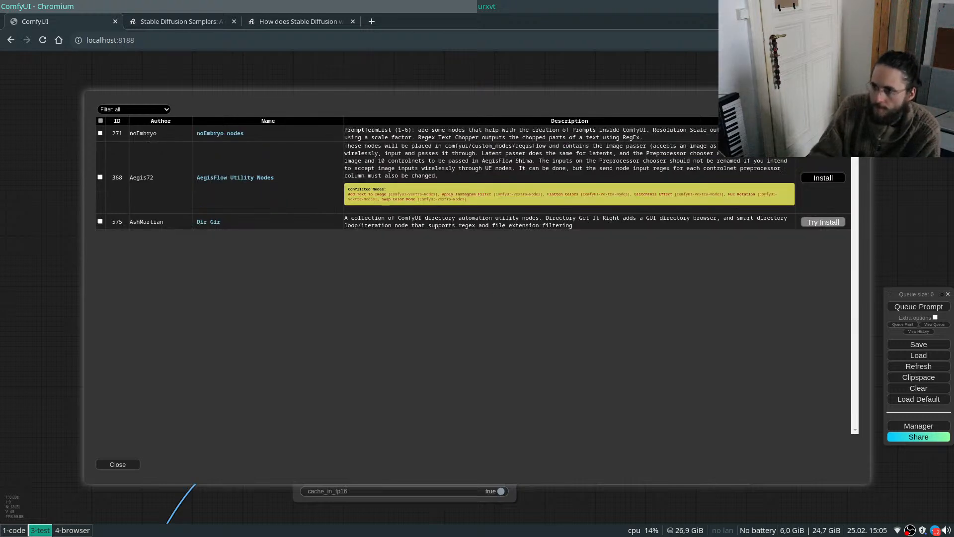
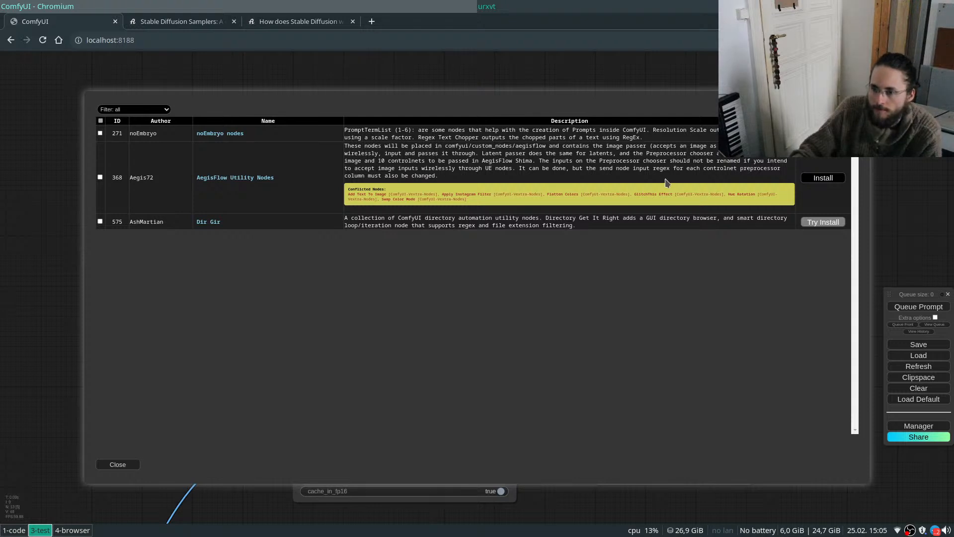
{"action": "left_click", "coordinate": [118, 464]}
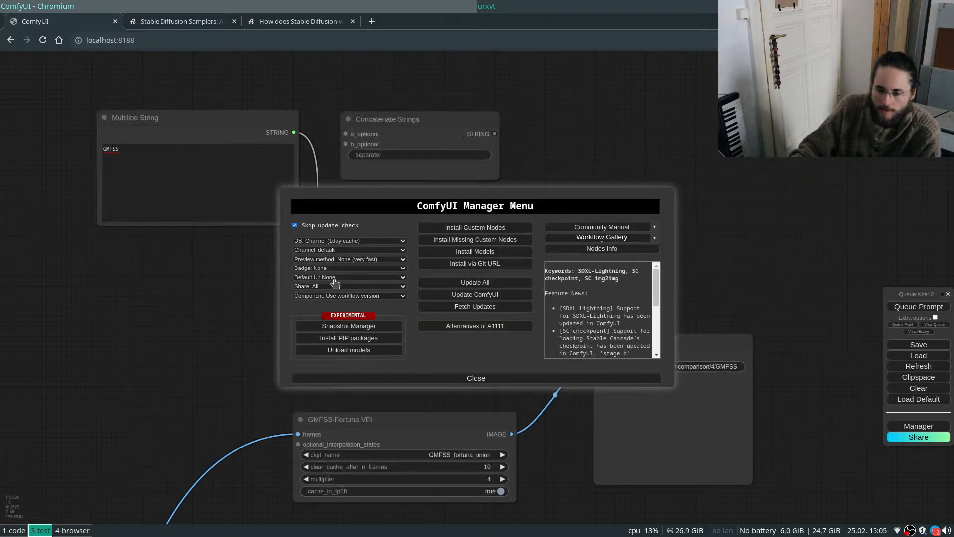
{"action": "left_click", "coordinate": [476, 379]}
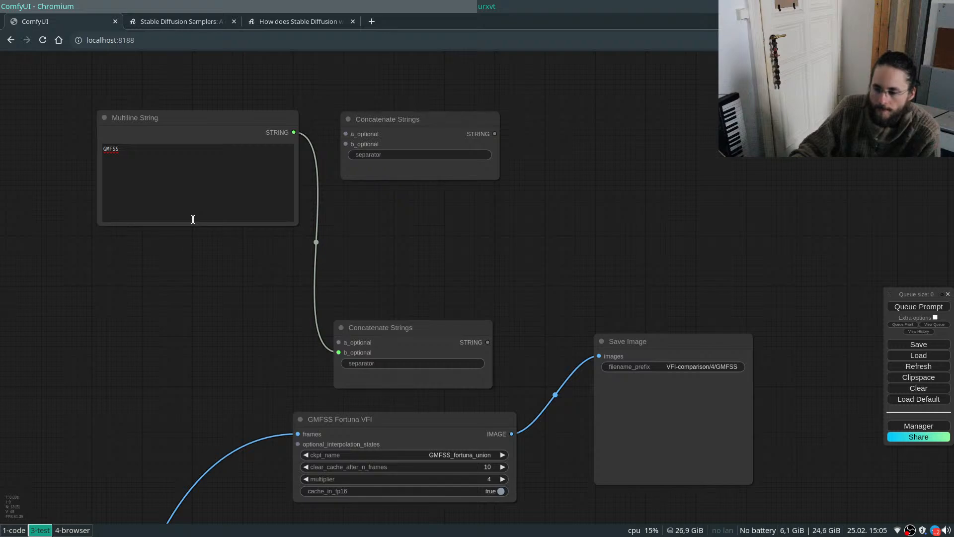
Copy the full filename_prefix text from the Save Image node.
{"action": "left_click", "coordinate": [187, 185]}
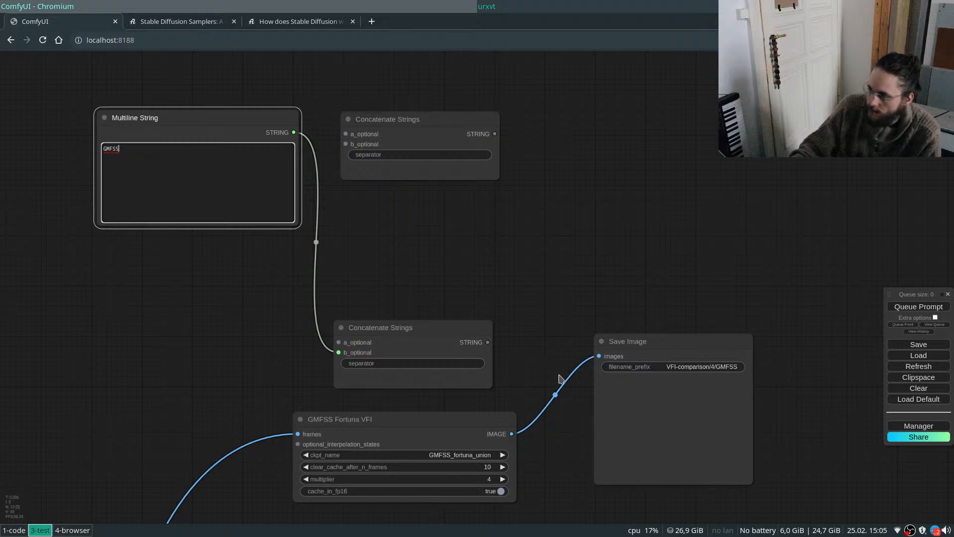
{"action": "left_click", "coordinate": [459, 319]}
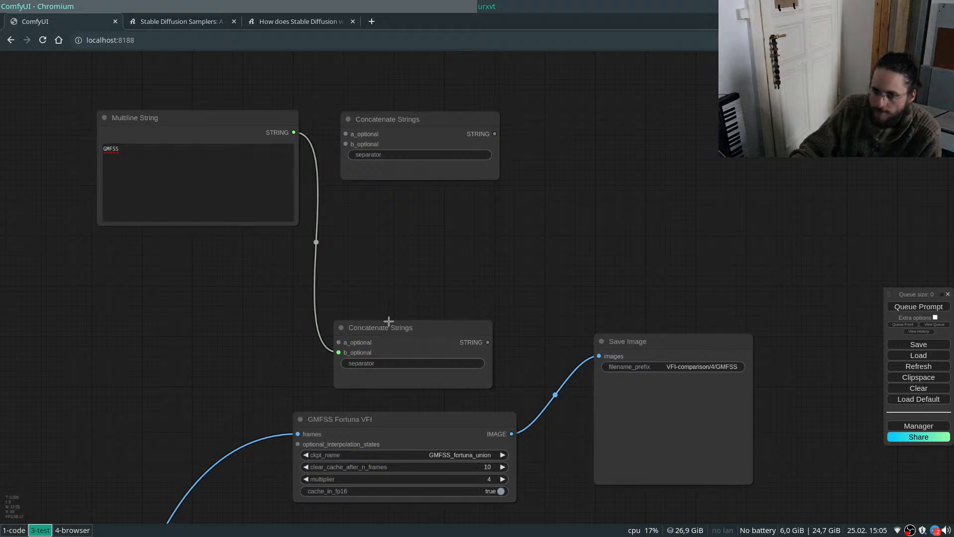
{"action": "left_click_drag", "start_coordinate": [489, 343], "coordinate": [622, 362]}
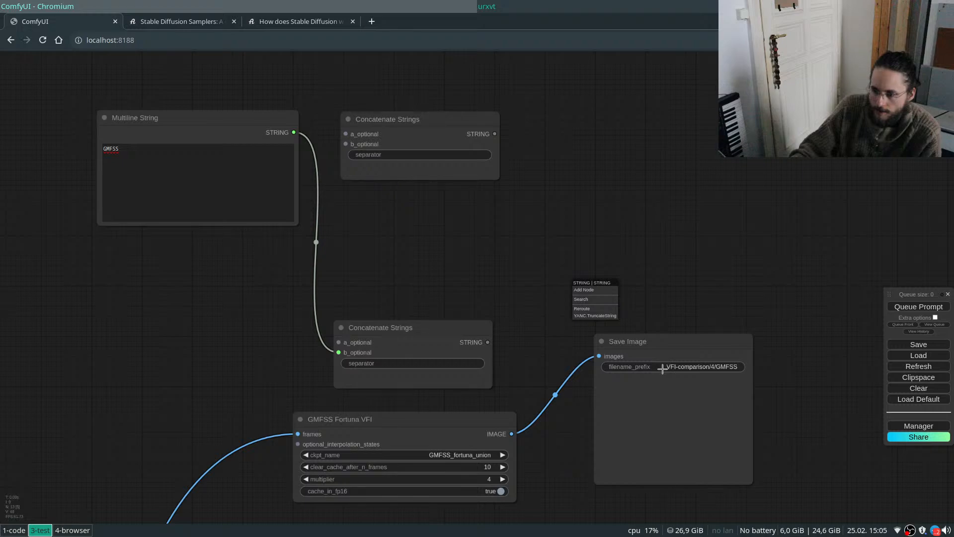
{"action": "left_click", "coordinate": [662, 368]}
{"action": "left_click", "coordinate": [678, 371]}
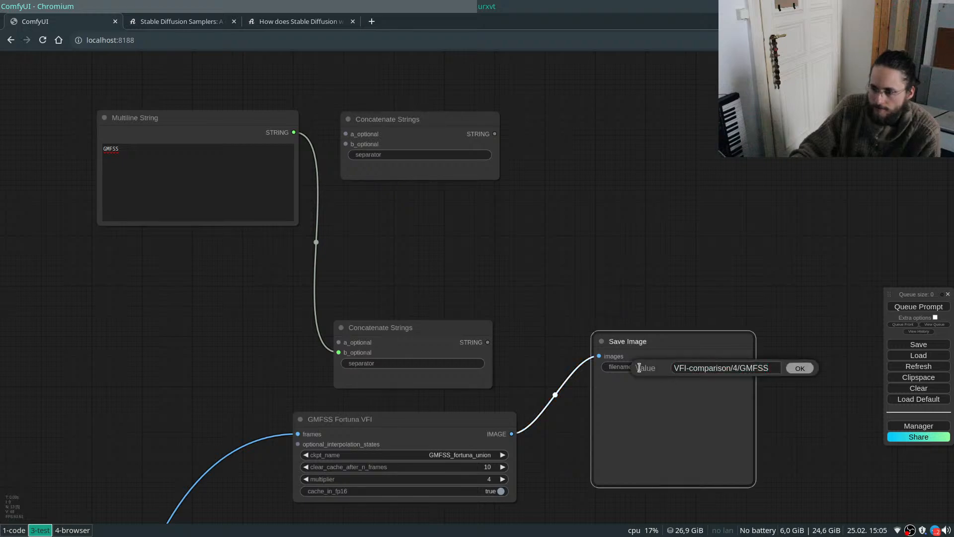
{"action": "key", "text": "ctrl+a"}
{"action": "left_click", "coordinate": [799, 368]}
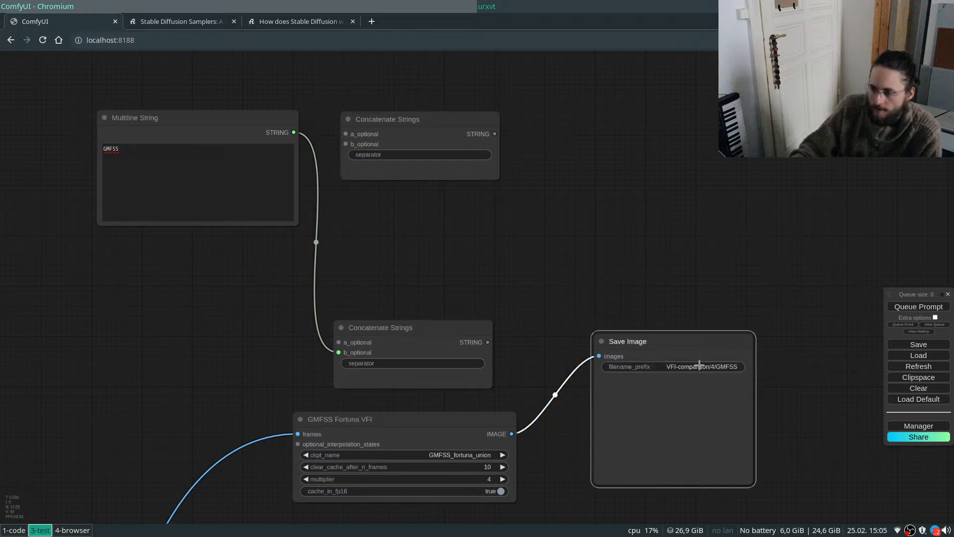
Convert Save Image's filename_prefix to an input and link the lower Concatenate Strings output to it.
{"action": "right_click", "coordinate": [697, 361]}
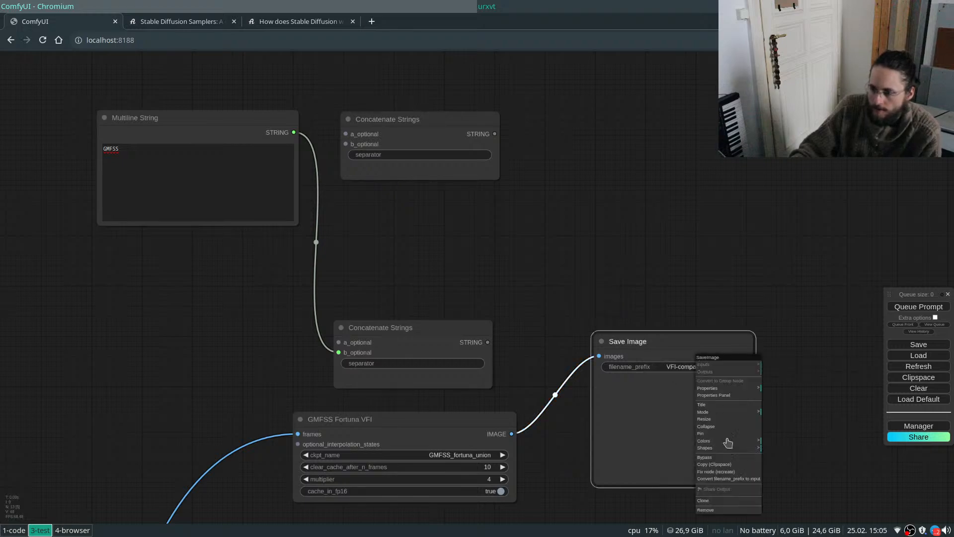
{"action": "left_click", "coordinate": [727, 478]}
{"action": "left_click_drag", "start_coordinate": [488, 341], "coordinate": [596, 349]}
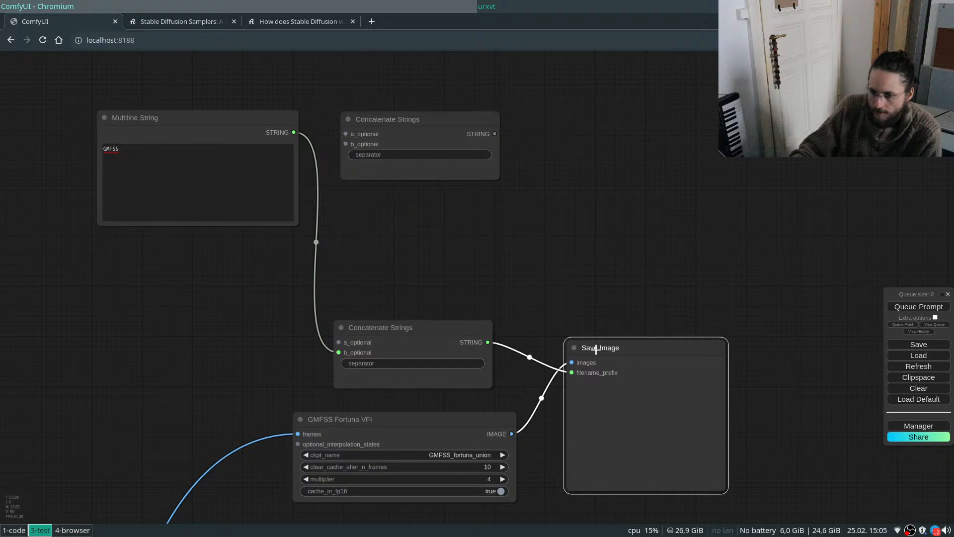
Rearrange the nodes so GMFSS Fortuna VFI sits directly above the linked Concatenate Strings node, beside Save Image.
{"action": "left_click_drag", "start_coordinate": [445, 421], "coordinate": [465, 422]}
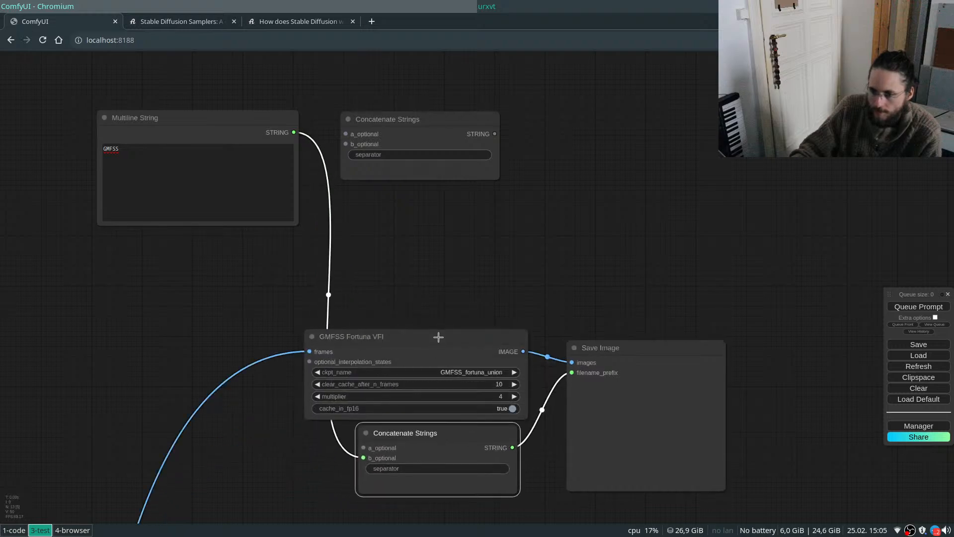
{"action": "left_click_drag", "start_coordinate": [437, 338], "coordinate": [431, 332]}
{"action": "left_click_drag", "start_coordinate": [444, 434], "coordinate": [419, 431]}
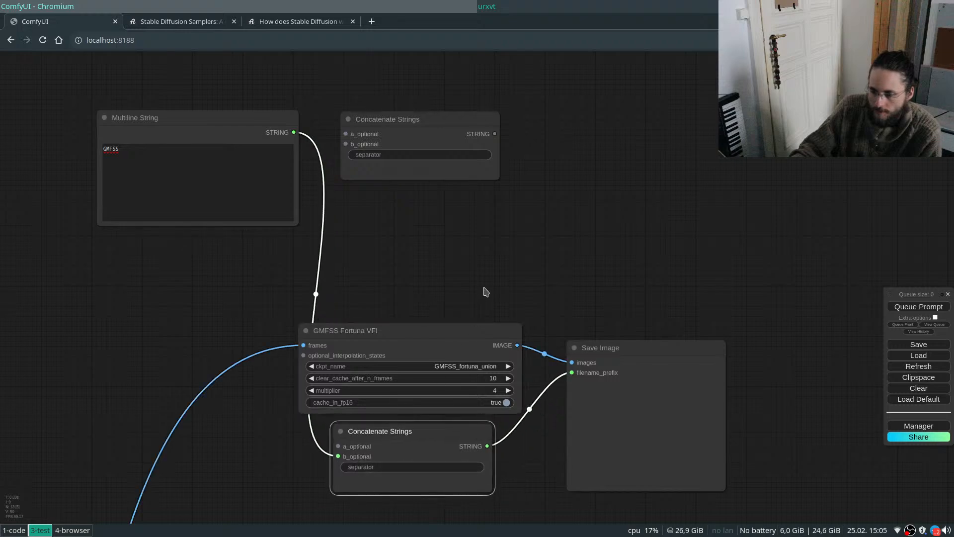
{"action": "left_click", "coordinate": [486, 297]}
{"action": "scroll", "coordinate": [534, 265], "scroll_direction": "down", "scroll_amount": 4}
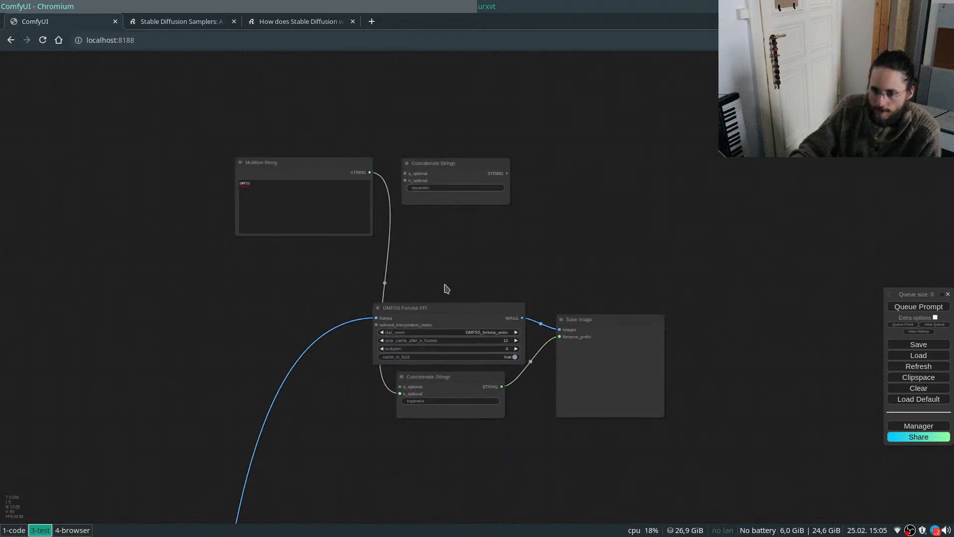
{"action": "left_click_drag", "start_coordinate": [446, 288], "coordinate": [562, 221]}
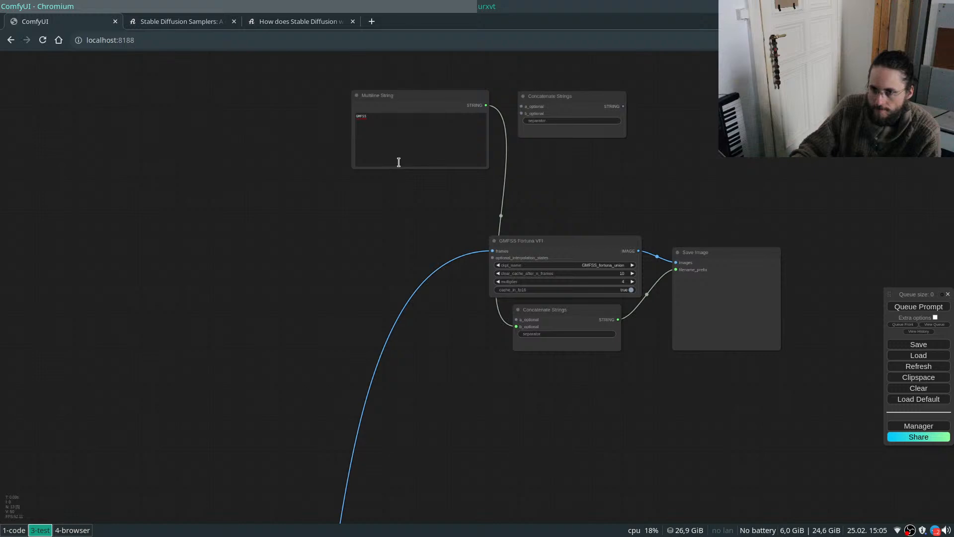
Move the Multiline String node to the left of GMFSS Fortuna VFI and delete the unlinked upper Concatenate Strings node.
{"action": "left_click_drag", "start_coordinate": [425, 92], "coordinate": [458, 366]}
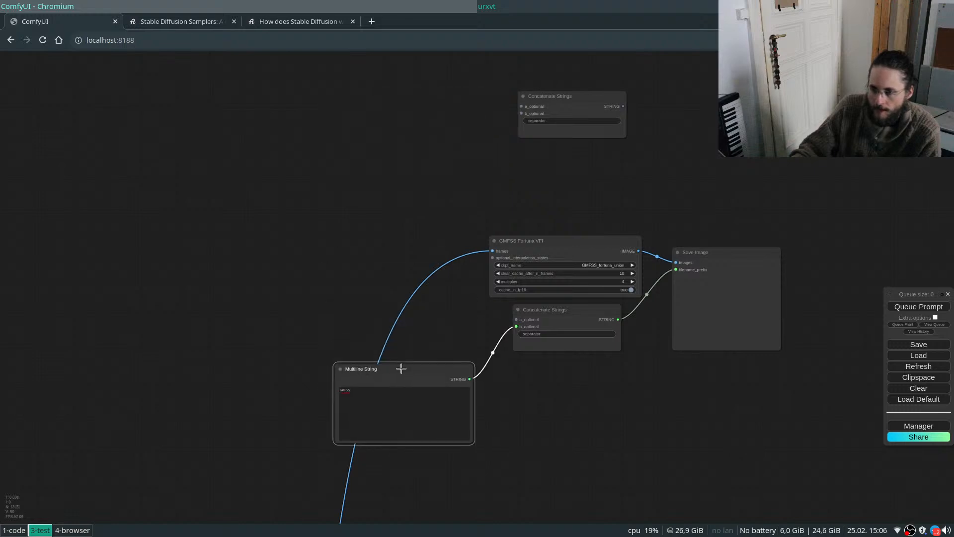
{"action": "scroll", "coordinate": [590, 253], "scroll_direction": "down", "scroll_amount": 3}
{"action": "scroll", "coordinate": [541, 345], "scroll_direction": "up", "scroll_amount": 8}
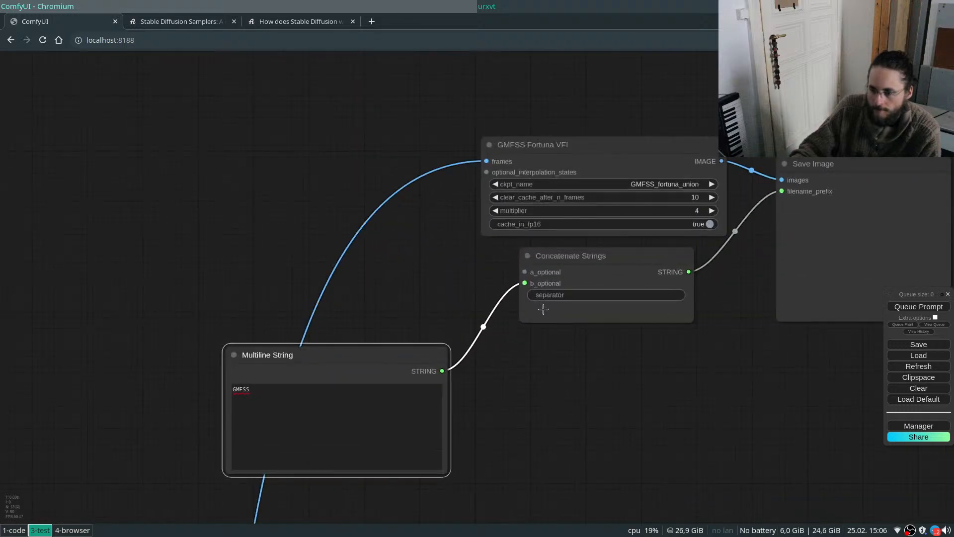
{"action": "scroll", "coordinate": [613, 316], "scroll_direction": "down", "scroll_amount": 5}
{"action": "scroll", "coordinate": [554, 339], "scroll_direction": "down", "scroll_amount": 4}
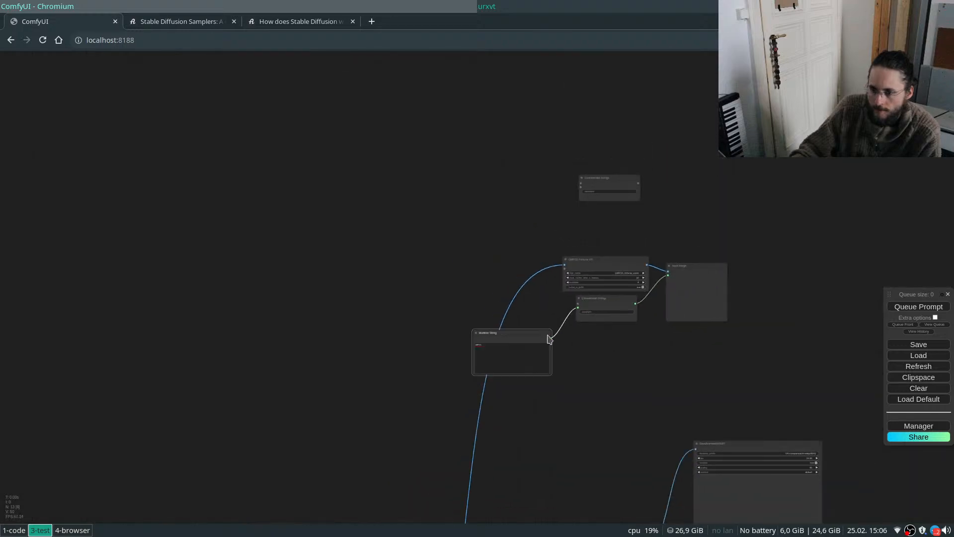
{"action": "left_click_drag", "start_coordinate": [529, 331], "coordinate": [524, 282]}
{"action": "left_click_drag", "start_coordinate": [457, 284], "coordinate": [475, 273]}
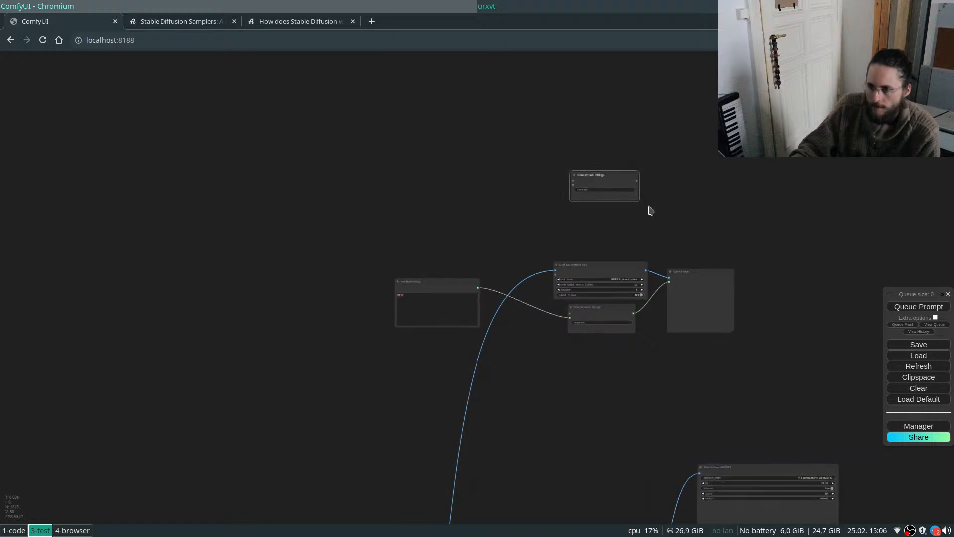
{"action": "scroll", "coordinate": [646, 205], "scroll_direction": "up", "scroll_amount": 9}
{"action": "scroll", "coordinate": [618, 207], "scroll_direction": "down", "scroll_amount": 8}
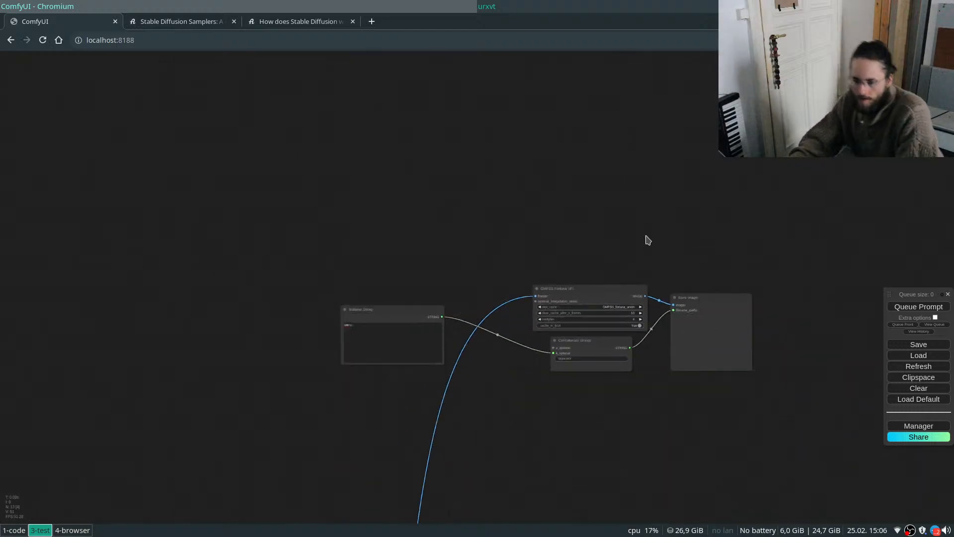
Search the available nodes for "pref" and "text" in the empty area above Load Image.
{"action": "scroll", "coordinate": [621, 328], "scroll_direction": "down", "scroll_amount": 6}
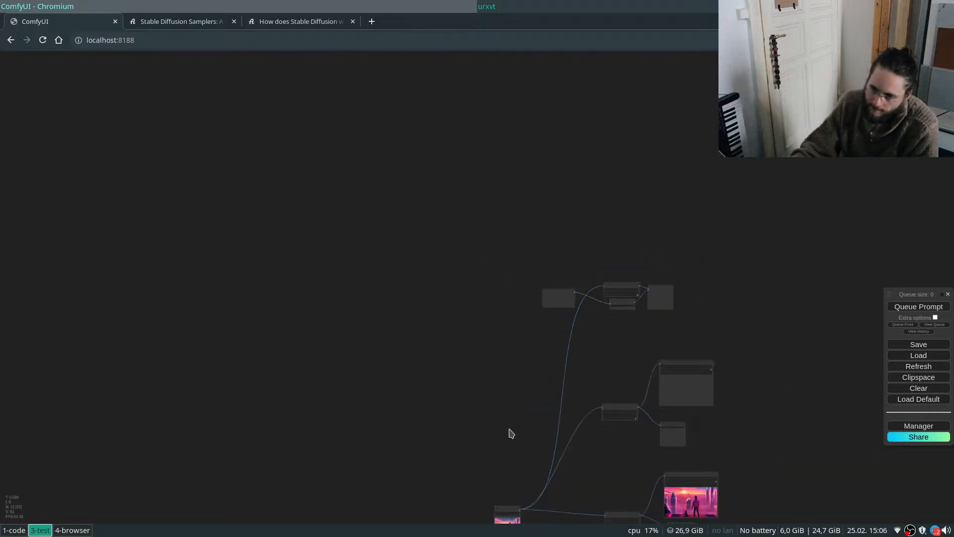
{"action": "scroll", "coordinate": [500, 496], "scroll_direction": "up", "scroll_amount": 3}
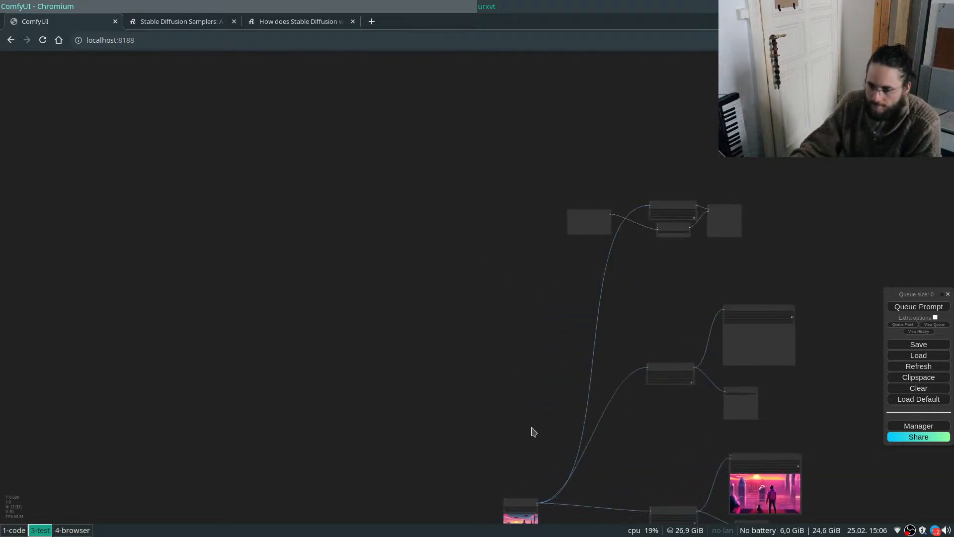
{"action": "scroll", "coordinate": [539, 472], "scroll_direction": "up", "scroll_amount": 1}
{"action": "scroll", "coordinate": [522, 485], "scroll_direction": "up", "scroll_amount": 2}
{"action": "left_click_drag", "start_coordinate": [522, 486], "coordinate": [528, 410]}
{"action": "scroll", "coordinate": [500, 368], "scroll_direction": "up", "scroll_amount": 2}
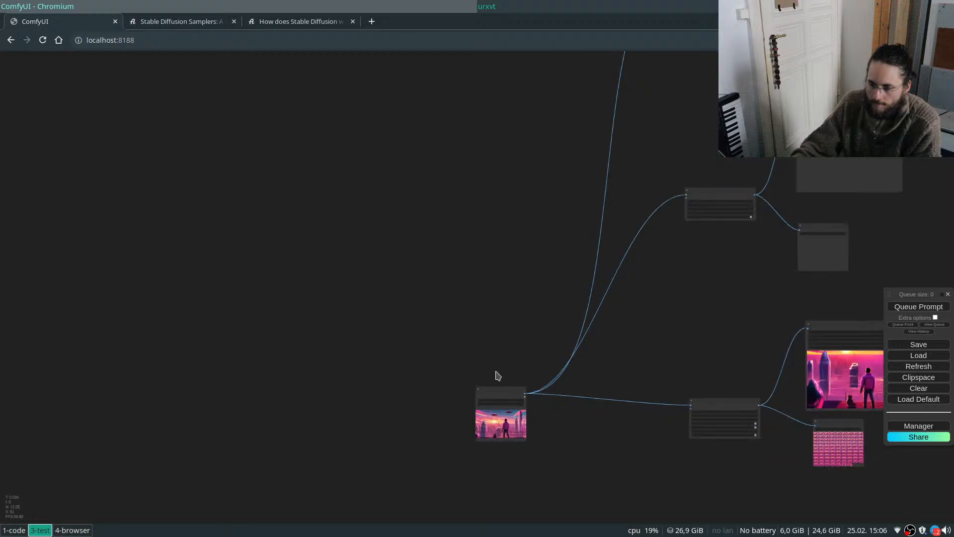
{"action": "scroll", "coordinate": [498, 381], "scroll_direction": "up", "scroll_amount": 8}
{"action": "scroll", "coordinate": [500, 385], "scroll_direction": "up", "scroll_amount": 2}
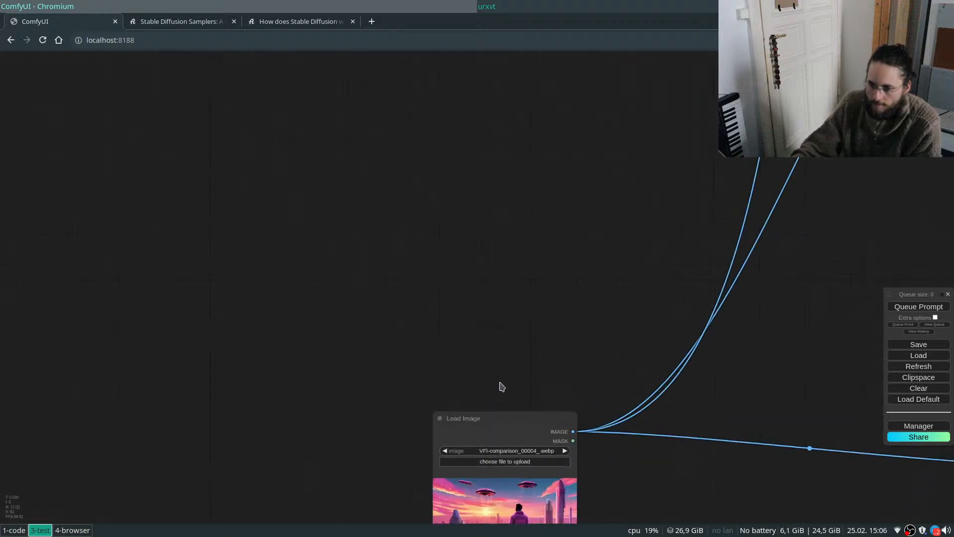
{"action": "double_click", "coordinate": [465, 344]}
{"action": "type", "text": "pref"}
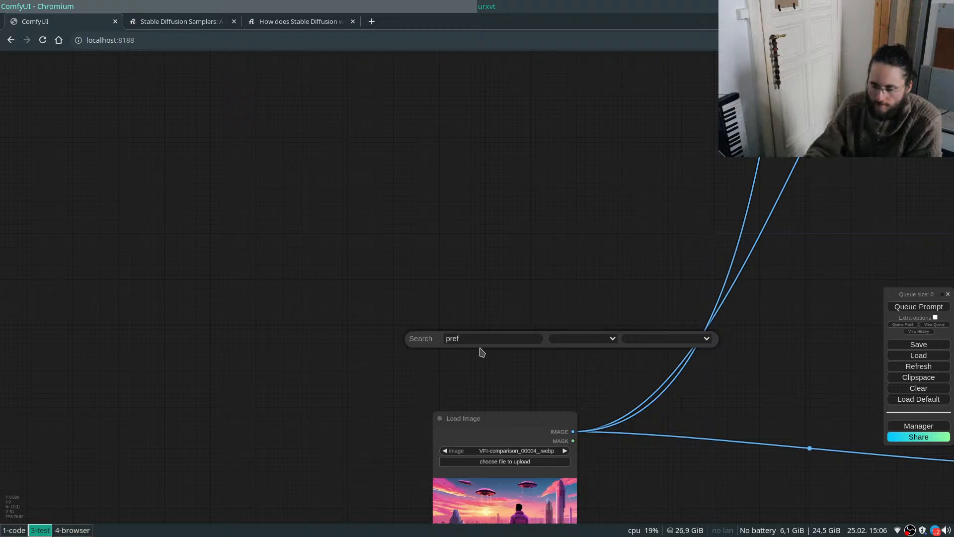
{"action": "key", "text": "Escape"}
{"action": "double_click", "coordinate": [430, 319]}
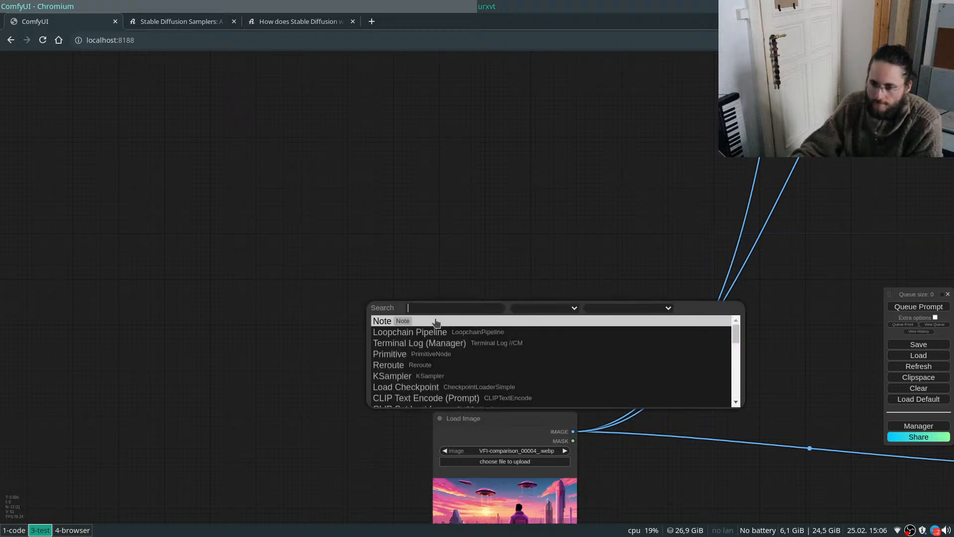
{"action": "type", "text": "text"}
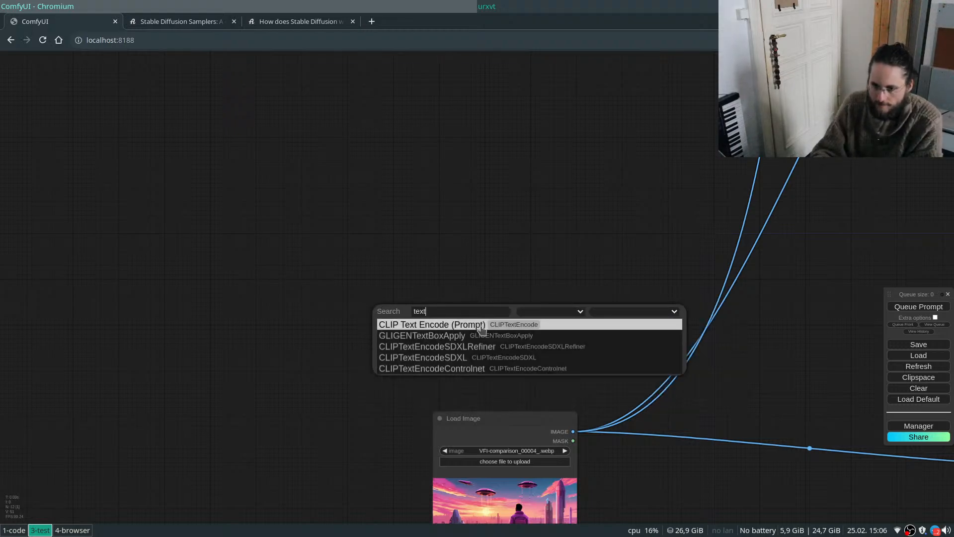
{"action": "key", "text": "BackSpace"}
{"action": "key", "text": "BackSpace"}
{"action": "key", "text": "BackSpace"}
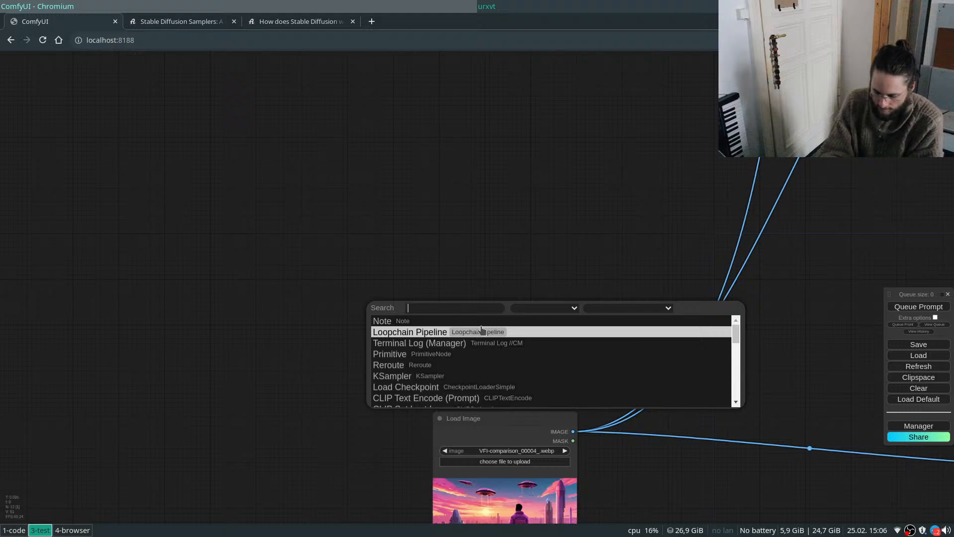
Add a Multiline String node above Load Image and fill it with "VFI-comparison/4/GMFSS".
{"action": "type", "text": "string"}
{"action": "key", "text": "Down"}
{"action": "key", "text": "Down"}
{"action": "key", "text": "Down"}
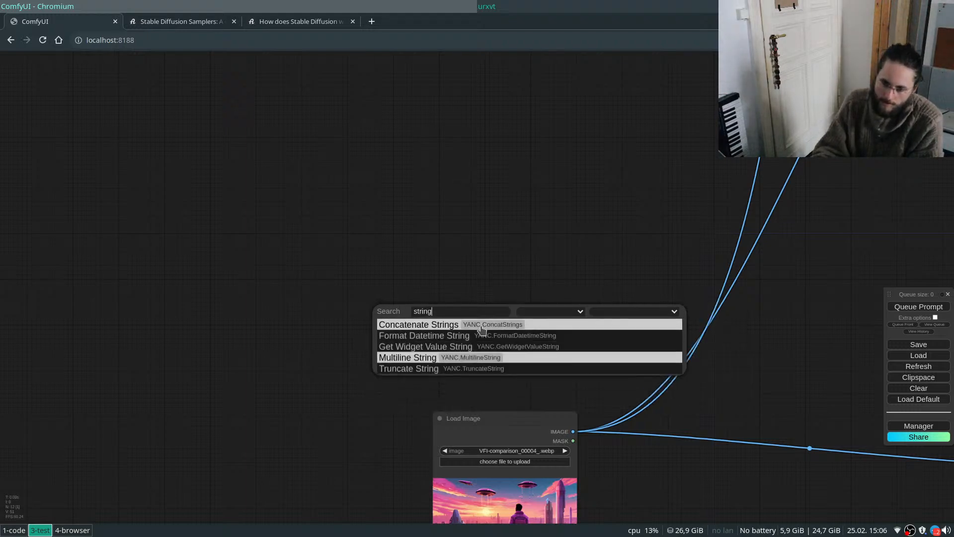
{"action": "key", "text": "Return"}
{"action": "left_click_drag", "start_coordinate": [482, 311], "coordinate": [466, 286]}
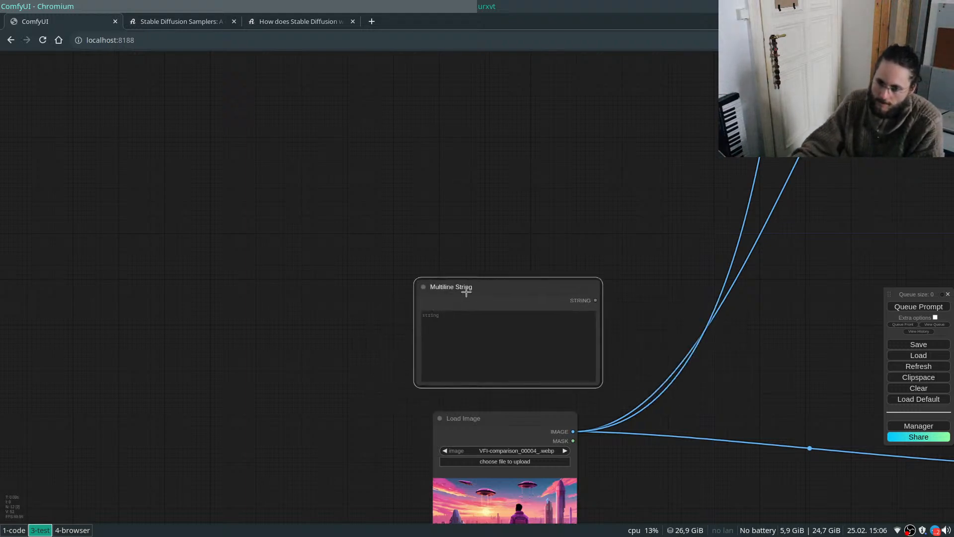
{"action": "left_click", "coordinate": [488, 332]}
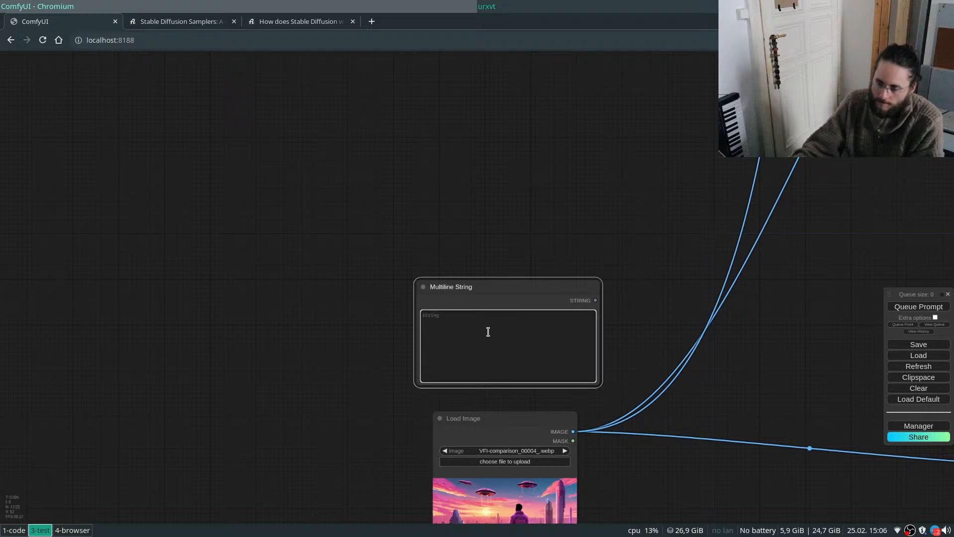
{"action": "type", "text": "VFI-comparison/4/GMFSS"}
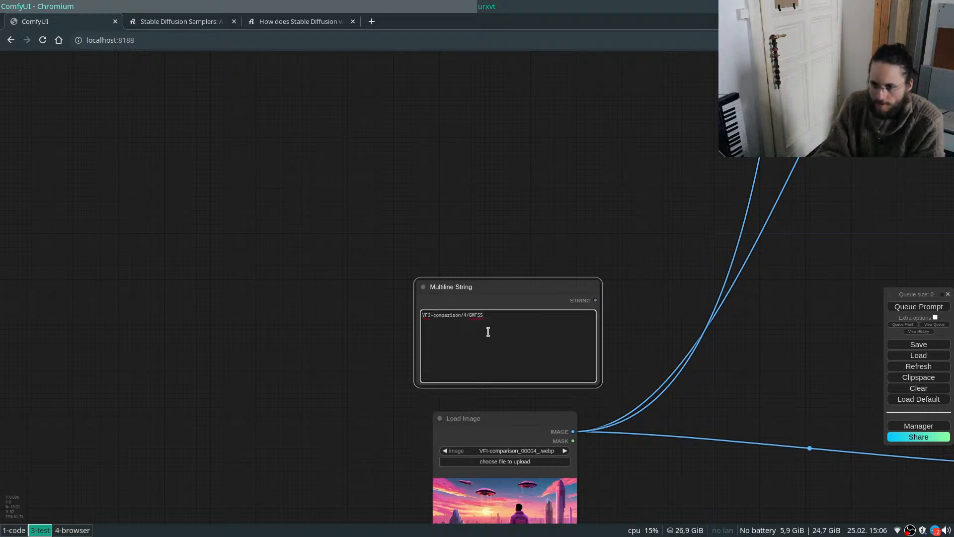
Shorten the text of the Multiline String above Load Image to "VFI-comparison/4/".
{"action": "scroll", "coordinate": [371, 341], "scroll_direction": "down", "scroll_amount": 5}
{"action": "scroll", "coordinate": [389, 373], "scroll_direction": "down", "scroll_amount": 6}
{"action": "scroll", "coordinate": [428, 437], "scroll_direction": "down", "scroll_amount": 2}
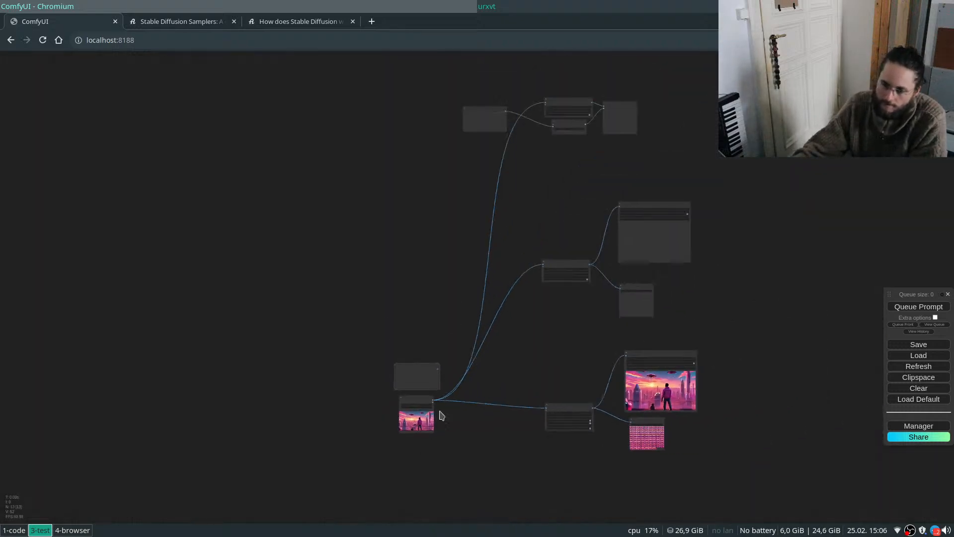
{"action": "scroll", "coordinate": [377, 388], "scroll_direction": "up", "scroll_amount": 10}
{"action": "right_click", "coordinate": [402, 383]}
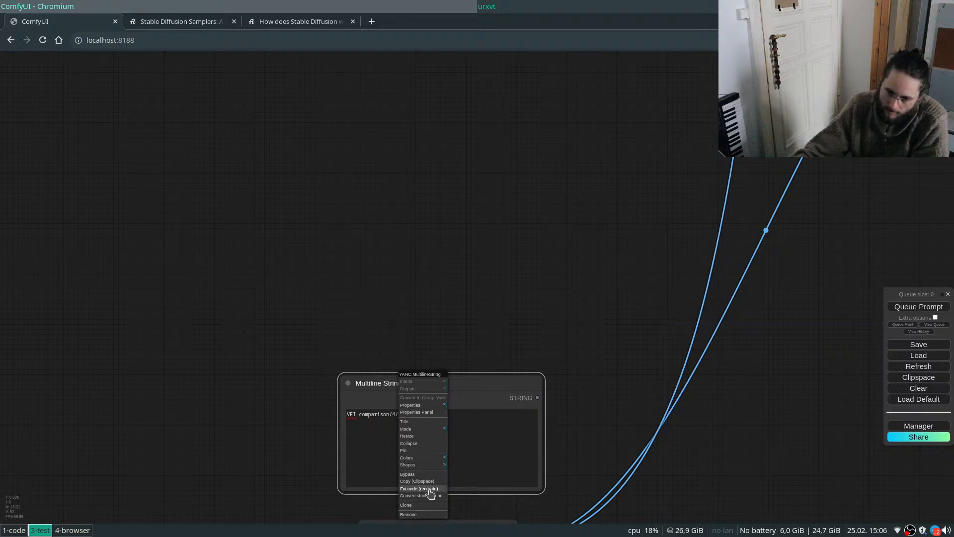
{"action": "left_click", "coordinate": [489, 324]}
{"action": "scroll", "coordinate": [202, 472], "scroll_direction": "down", "scroll_amount": 6}
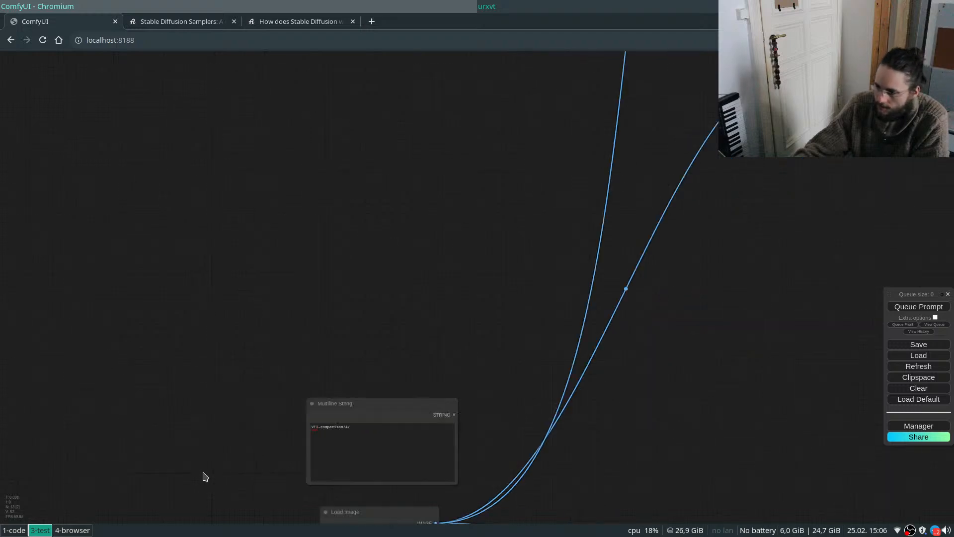
Link the shared path string's output to a_optional of the Concatenate Strings node under GMFSS Fortuna VFI.
{"action": "scroll", "coordinate": [403, 489], "scroll_direction": "down", "scroll_amount": 6}
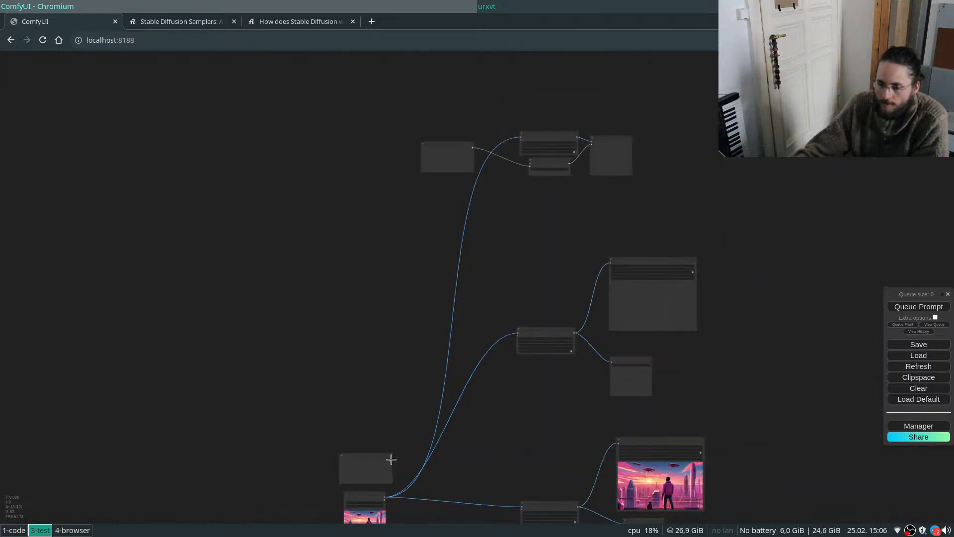
{"action": "left_click_drag", "start_coordinate": [461, 362], "coordinate": [549, 118]}
{"action": "scroll", "coordinate": [547, 200], "scroll_direction": "up", "scroll_amount": 10}
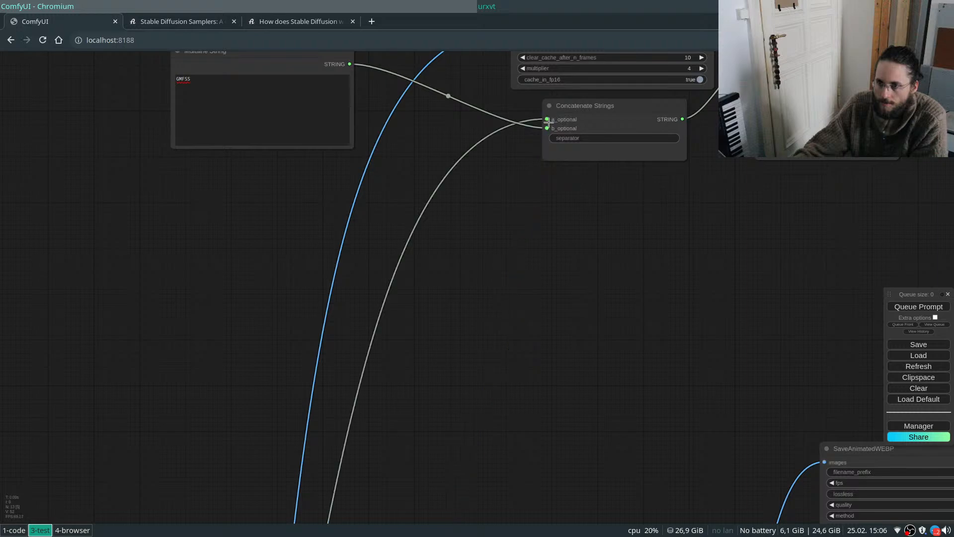
{"action": "scroll", "coordinate": [497, 229], "scroll_direction": "down", "scroll_amount": 7}
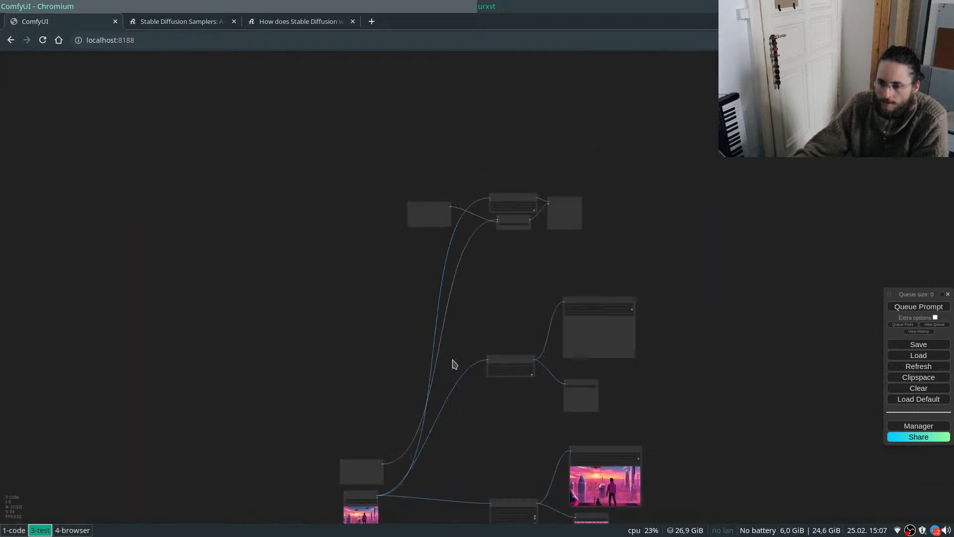
Duplicate the GMFSS Multiline String and place the copy below the original.
{"action": "scroll", "coordinate": [454, 387], "scroll_direction": "up", "scroll_amount": 2}
{"action": "scroll", "coordinate": [392, 455], "scroll_direction": "down", "scroll_amount": 2}
{"action": "scroll", "coordinate": [353, 428], "scroll_direction": "up", "scroll_amount": 4}
{"action": "scroll", "coordinate": [352, 428], "scroll_direction": "up", "scroll_amount": 4}
{"action": "scroll", "coordinate": [375, 421], "scroll_direction": "down", "scroll_amount": 6}
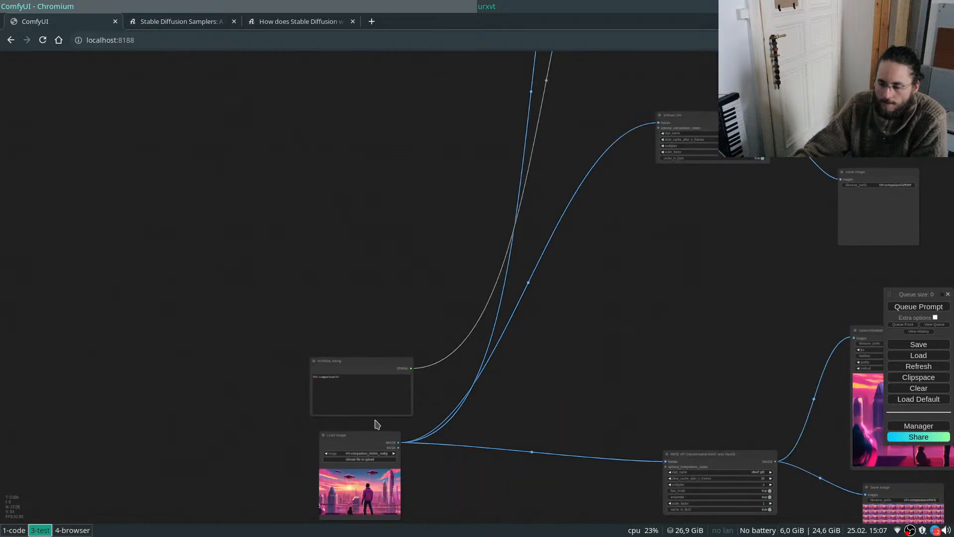
{"action": "scroll", "coordinate": [481, 430], "scroll_direction": "down", "scroll_amount": 2}
{"action": "scroll", "coordinate": [538, 209], "scroll_direction": "up", "scroll_amount": 5}
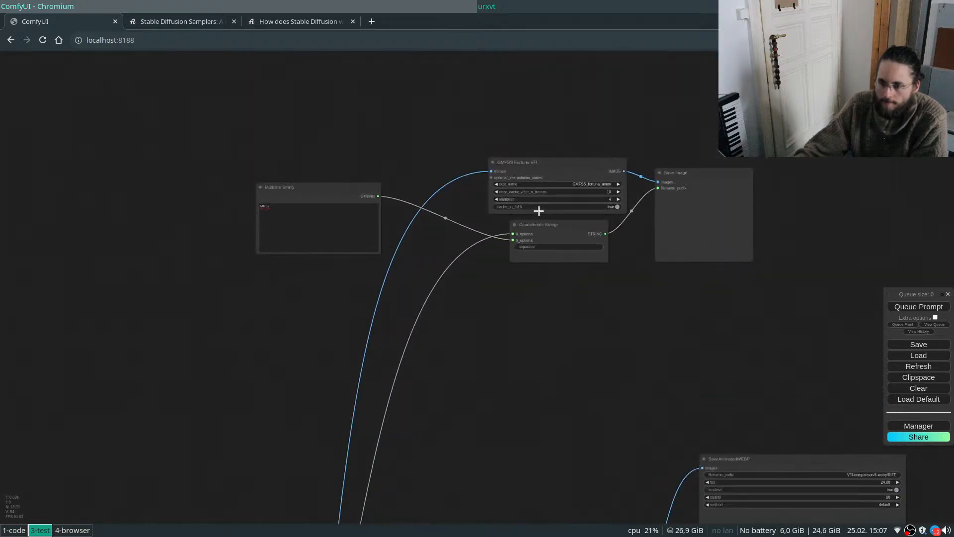
{"action": "left_click_drag", "start_coordinate": [743, 114], "coordinate": [325, 301]}
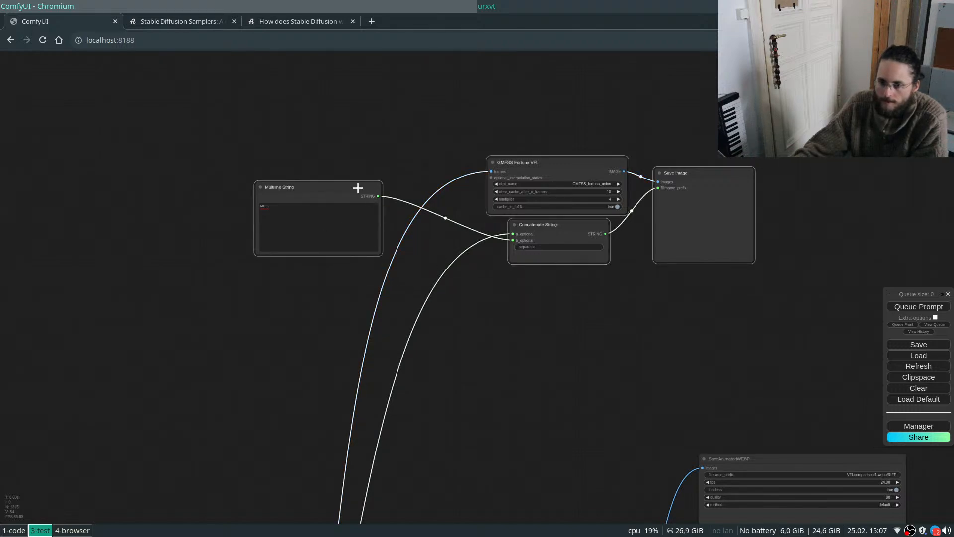
{"action": "left_click_drag", "start_coordinate": [358, 188], "coordinate": [347, 358]}
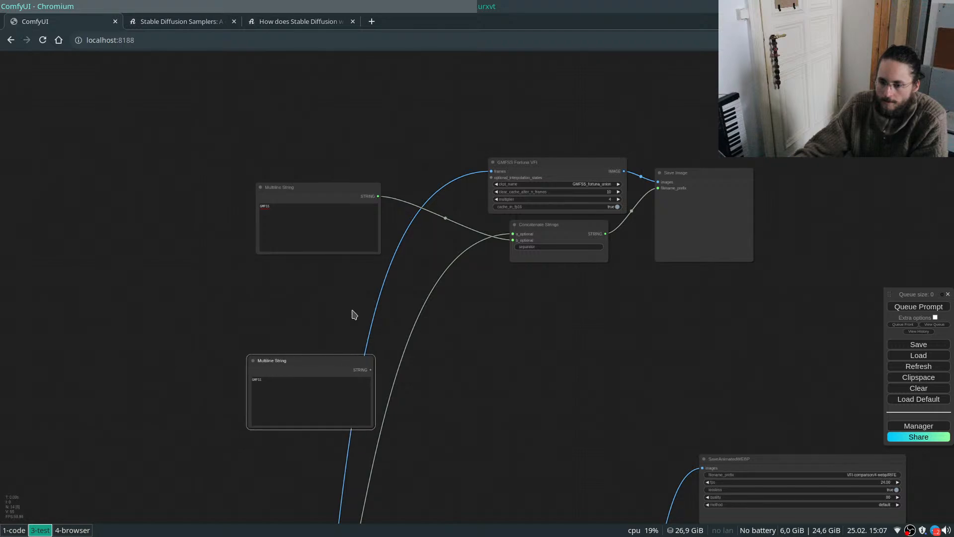
{"action": "scroll", "coordinate": [352, 310], "scroll_direction": "down", "scroll_amount": 6}
{"action": "scroll", "coordinate": [456, 393], "scroll_direction": "up", "scroll_amount": 5}
Move IFRNet VFI and its Save Image up level with the copied Multiline String, and delete IFRNet's SaveAnimatedWEBP node.
{"action": "left_click_drag", "start_coordinate": [462, 347], "coordinate": [547, 183]}
{"action": "scroll", "coordinate": [505, 371], "scroll_direction": "down", "scroll_amount": 1}
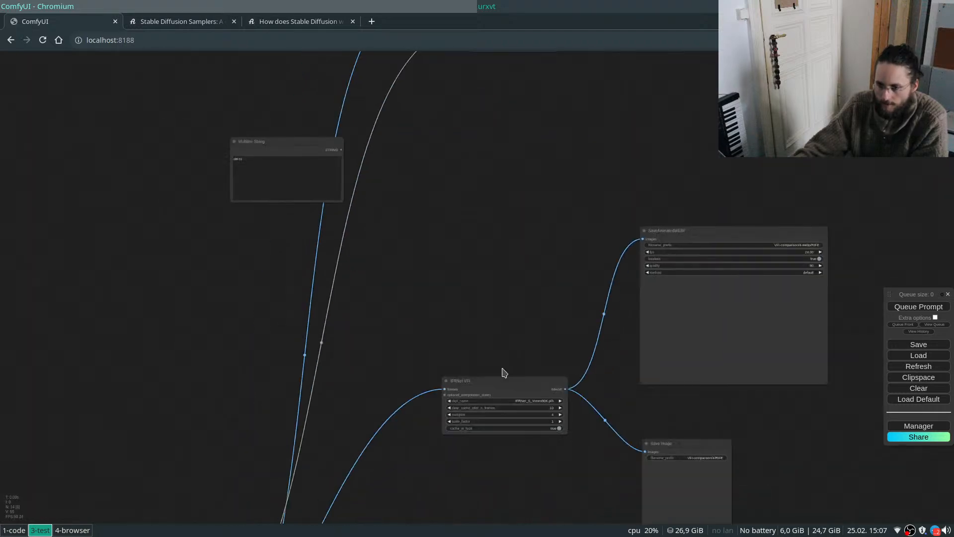
{"action": "left_click_drag", "start_coordinate": [488, 380], "coordinate": [490, 143]}
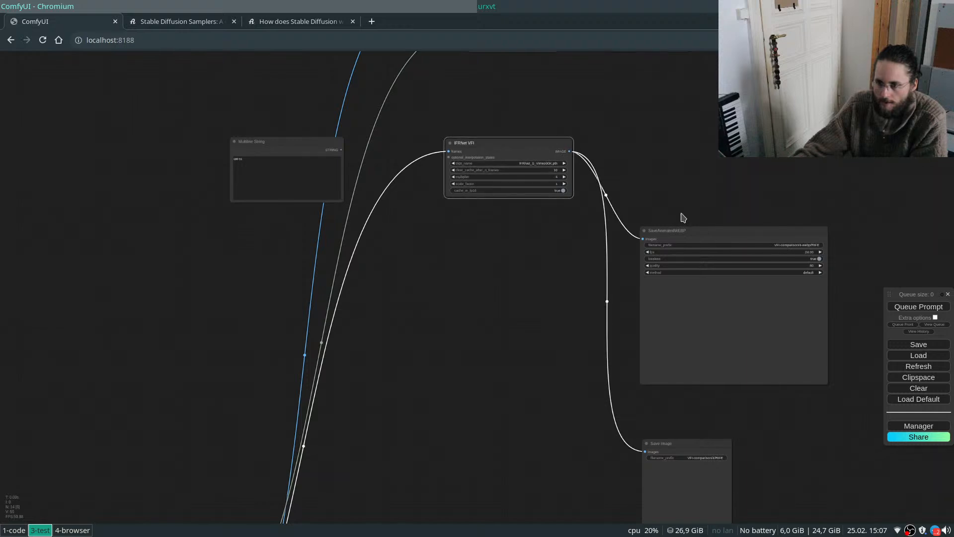
{"action": "left_click_drag", "start_coordinate": [679, 228], "coordinate": [667, 103]}
{"action": "left_click_drag", "start_coordinate": [672, 445], "coordinate": [677, 130]}
{"action": "left_click", "coordinate": [667, 176]}
{"action": "key", "text": "Delete"}
Duplicate the Concatenate Strings node and place the copy directly below IFRNet VFI.
{"action": "left_click_drag", "start_coordinate": [577, 79], "coordinate": [557, 295]}
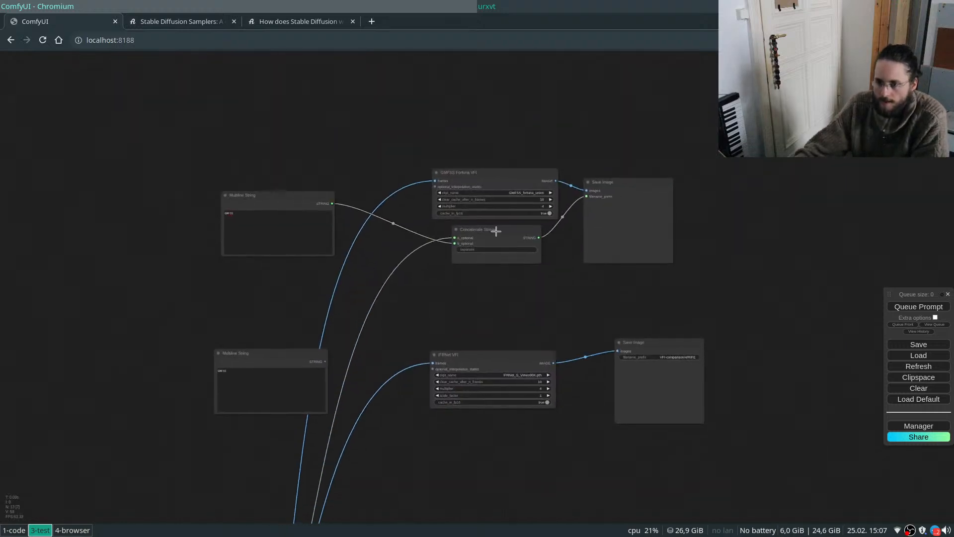
{"action": "mouse_move", "coordinate": [497, 231]}
{"action": "left_mouse_down", "text": "alt"}
{"action": "mouse_move", "coordinate": [503, 481]}
{"action": "mouse_move", "coordinate": [475, 423]}
{"action": "left_mouse_up", "text": "alt"}
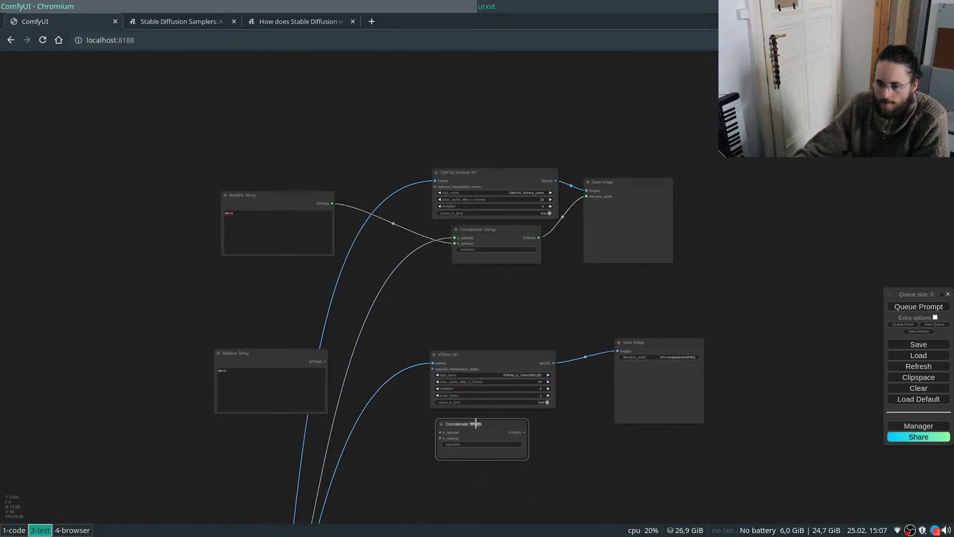
{"action": "left_click", "coordinate": [464, 336]}
{"action": "scroll", "coordinate": [397, 315], "scroll_direction": "down", "scroll_amount": 3}
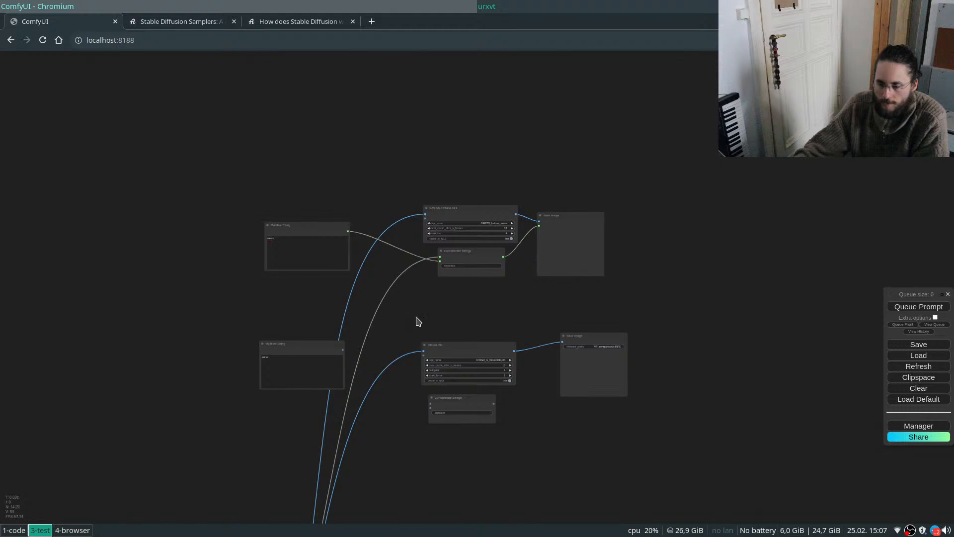
{"action": "scroll", "coordinate": [439, 311], "scroll_direction": "down", "scroll_amount": 5}
{"action": "scroll", "coordinate": [405, 422], "scroll_direction": "up", "scroll_amount": 6}
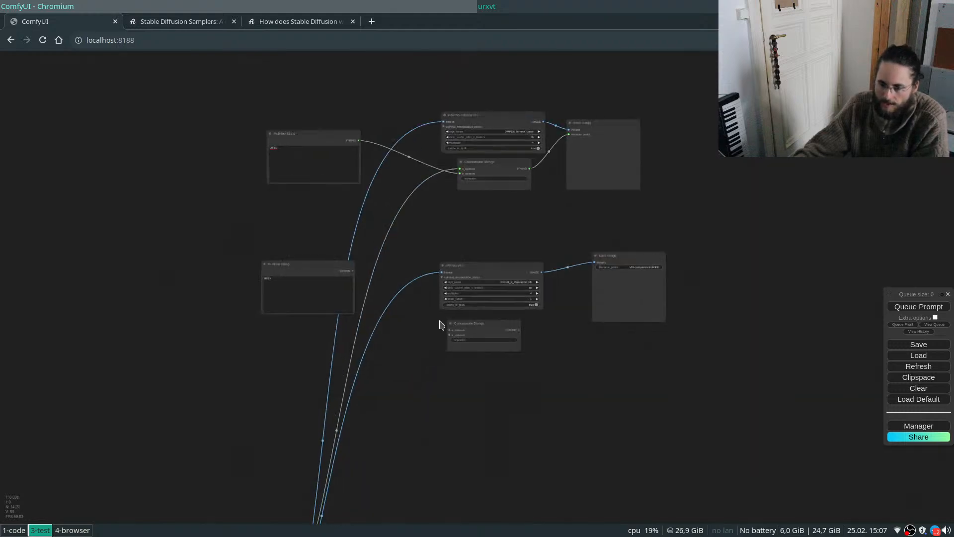
{"action": "left_click", "coordinate": [464, 169]}
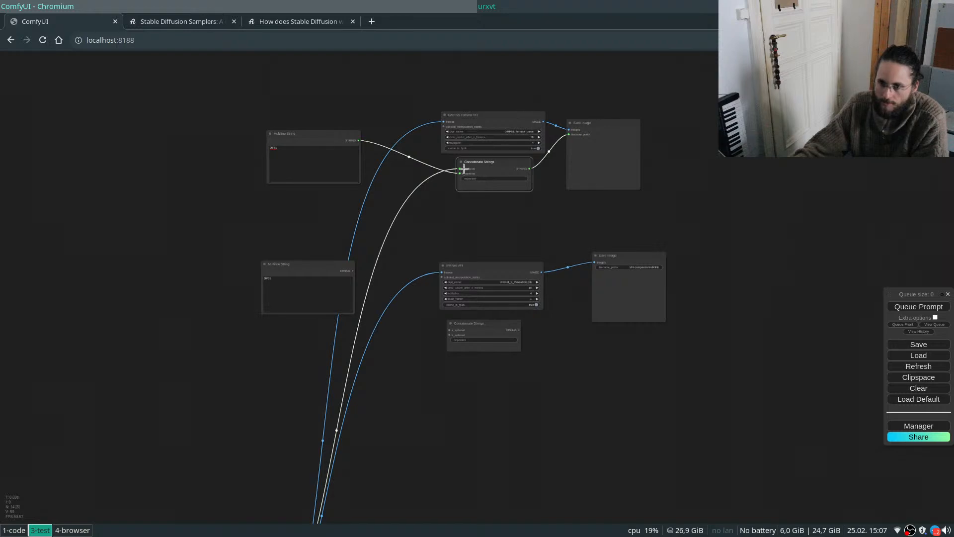
{"action": "left_click", "coordinate": [440, 217]}
{"action": "scroll", "coordinate": [457, 177], "scroll_direction": "up", "scroll_amount": 4}
{"action": "left_click_drag", "start_coordinate": [462, 166], "coordinate": [436, 244]}
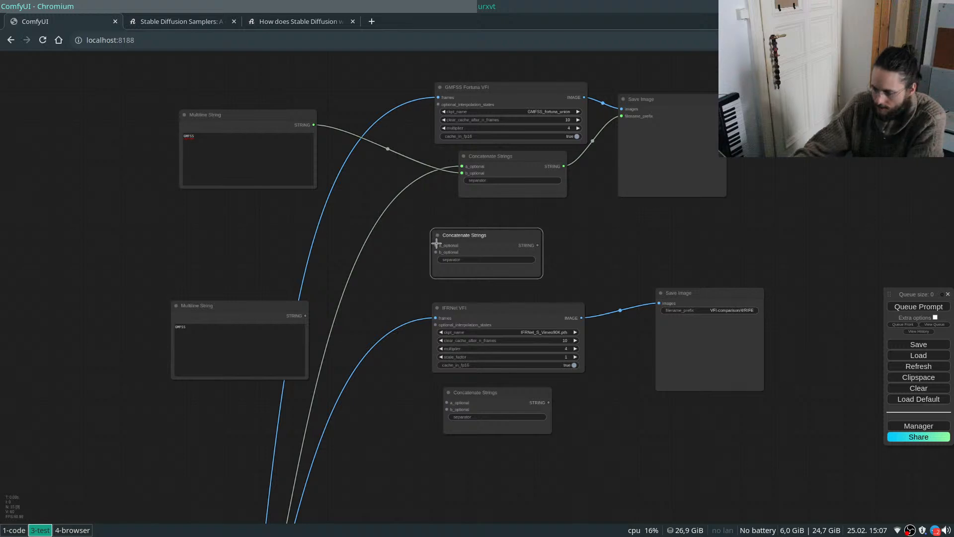
{"action": "key", "text": "Delete"}
{"action": "mouse_move", "coordinate": [462, 166]}
{"action": "left_mouse_down"}
{"action": "mouse_move", "coordinate": [441, 188]}
{"action": "mouse_move", "coordinate": [457, 161]}
{"action": "mouse_move", "coordinate": [462, 173]}
{"action": "left_mouse_up"}
Link the copied Multiline String to b_optional of the Concatenate Strings node under IFRNet VFI.
{"action": "scroll", "coordinate": [456, 248], "scroll_direction": "up", "scroll_amount": 3}
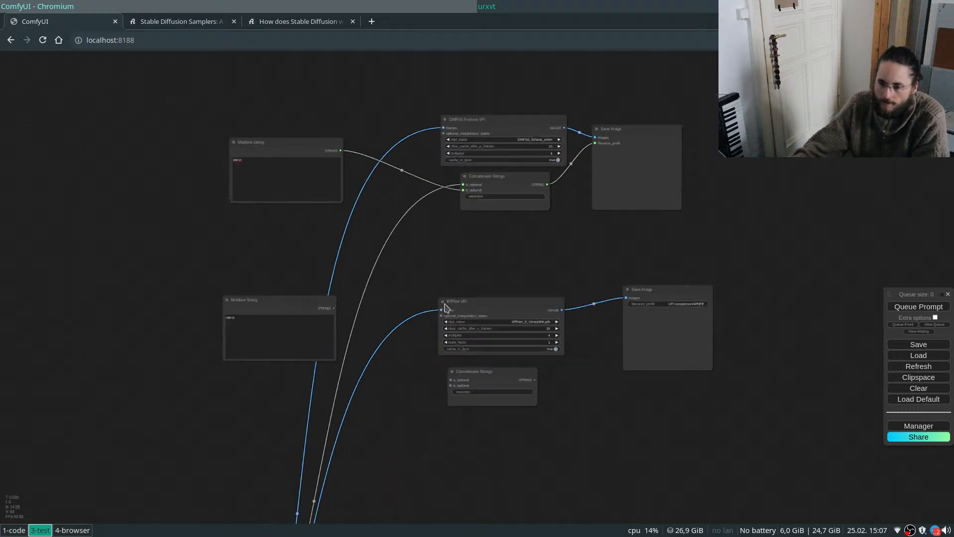
{"action": "scroll", "coordinate": [392, 350], "scroll_direction": "down", "scroll_amount": 2}
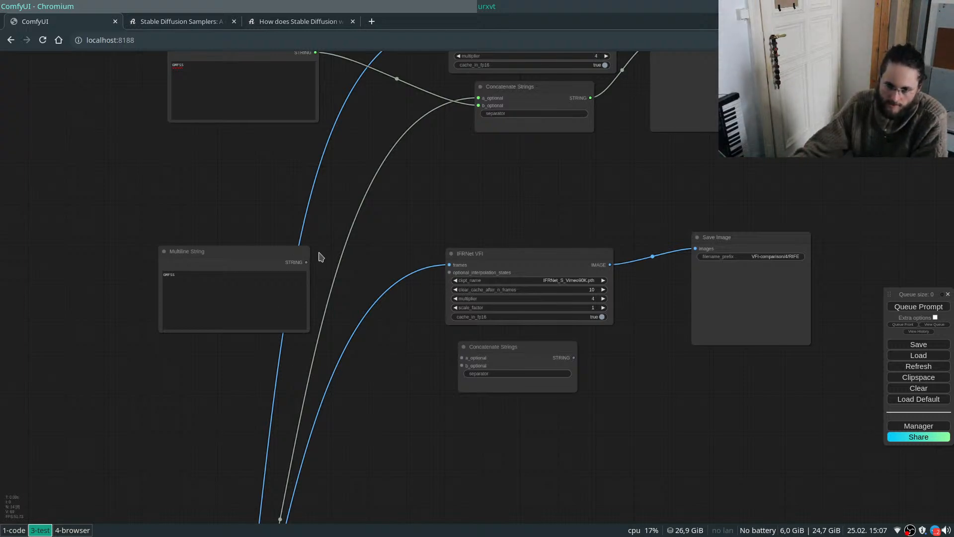
{"action": "left_click_drag", "start_coordinate": [307, 262], "coordinate": [463, 365]}
{"action": "scroll", "coordinate": [393, 377], "scroll_direction": "down", "scroll_amount": 3}
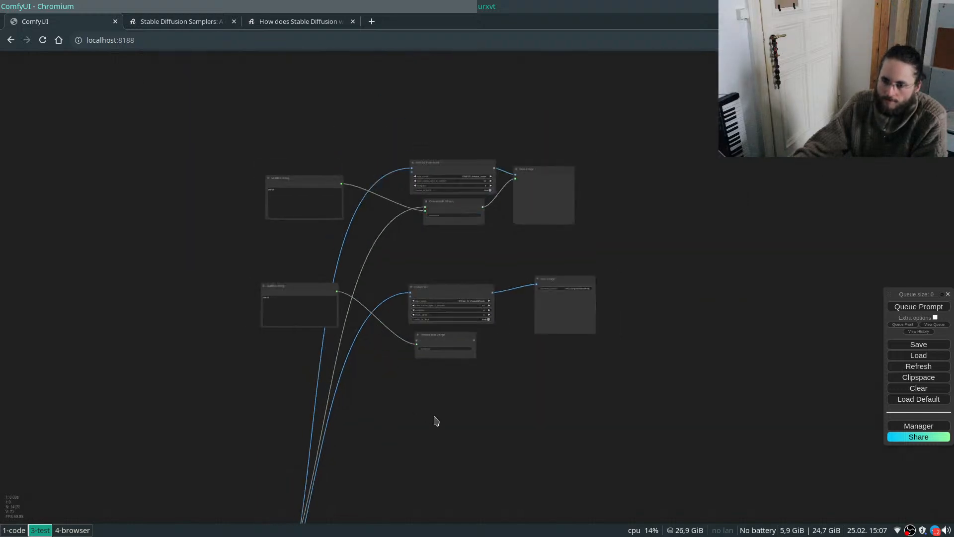
Move the "VFI-comparison/4/" string node up below the copied Multiline String and link it to a_optional of IFRNet's Concatenate Strings.
{"action": "scroll", "coordinate": [408, 437], "scroll_direction": "down", "scroll_amount": 2}
{"action": "scroll", "coordinate": [427, 407], "scroll_direction": "up", "scroll_amount": 3}
{"action": "left_click_drag", "start_coordinate": [499, 377], "coordinate": [432, 435]}
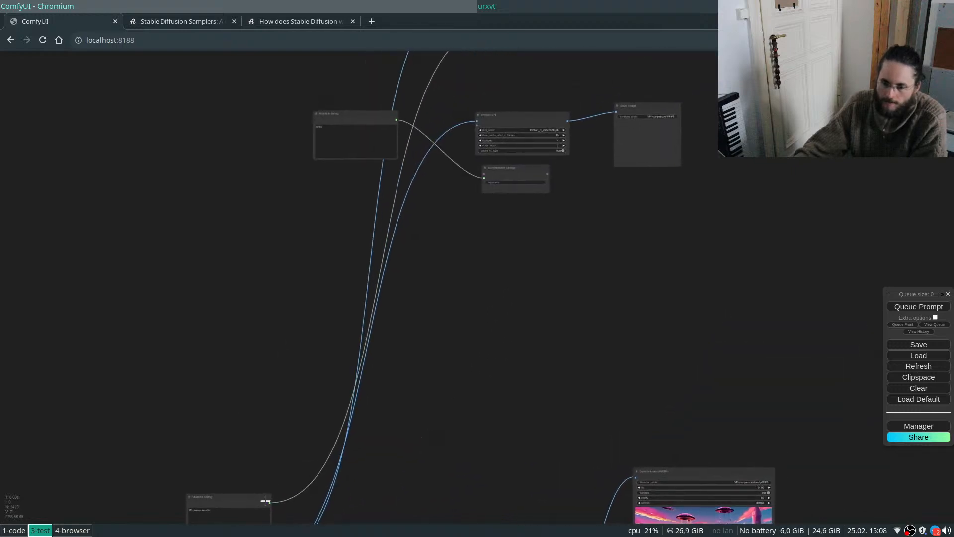
{"action": "left_click_drag", "start_coordinate": [266, 502], "coordinate": [329, 208]}
{"action": "scroll", "coordinate": [447, 194], "scroll_direction": "up", "scroll_amount": 3}
{"action": "left_click_drag", "start_coordinate": [449, 194], "coordinate": [415, 334]}
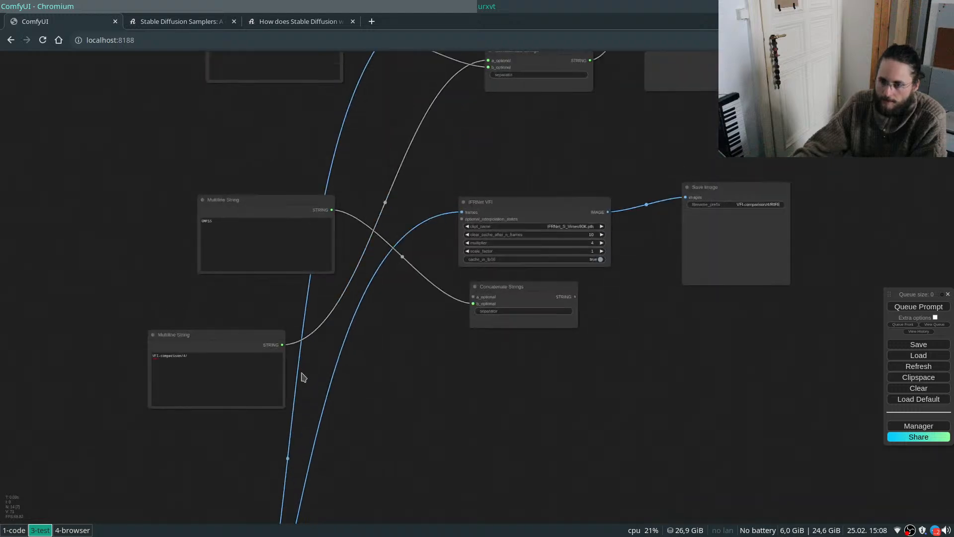
{"action": "left_click_drag", "start_coordinate": [284, 345], "coordinate": [374, 449]}
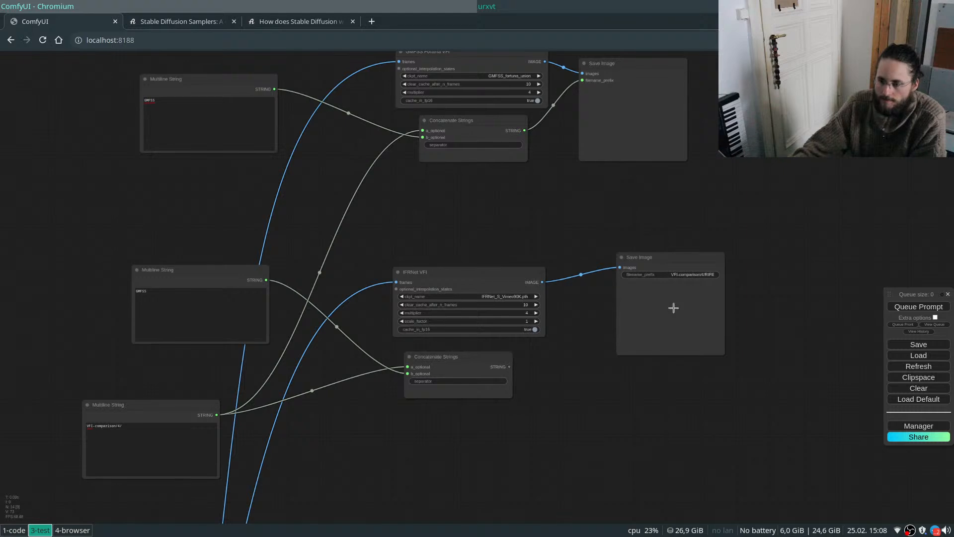
Convert filename_prefix of IFRNet's Save Image to an input, feed it from Concatenate Strings, and move Save Image closer.
{"action": "right_click", "coordinate": [671, 310]}
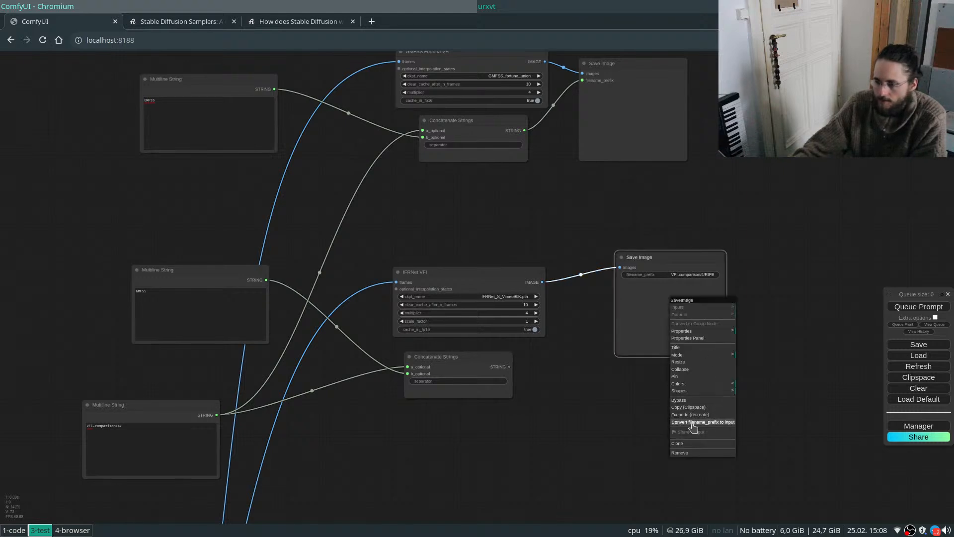
{"action": "left_click", "coordinate": [693, 422]}
{"action": "left_click_drag", "start_coordinate": [506, 366], "coordinate": [610, 286]}
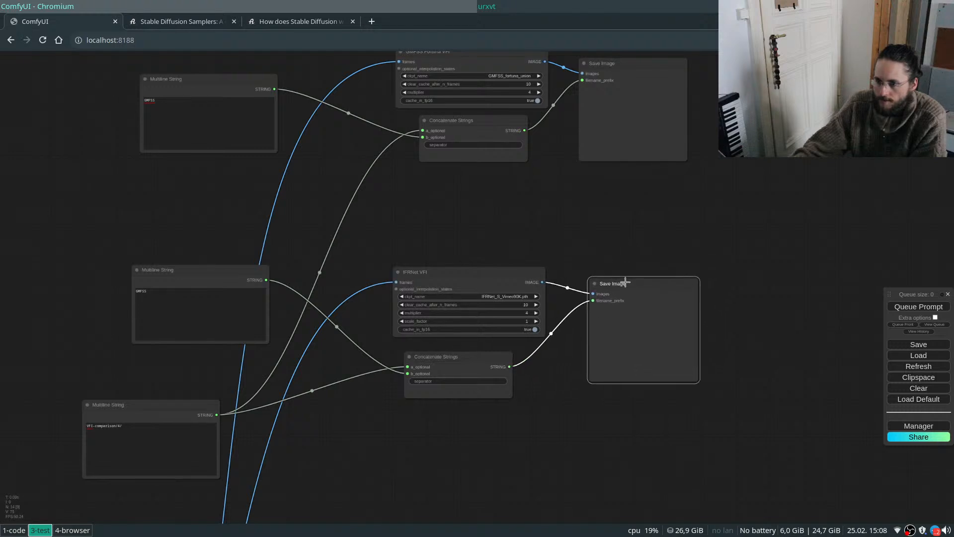
{"action": "scroll", "coordinate": [580, 234], "scroll_direction": "down", "scroll_amount": 3}
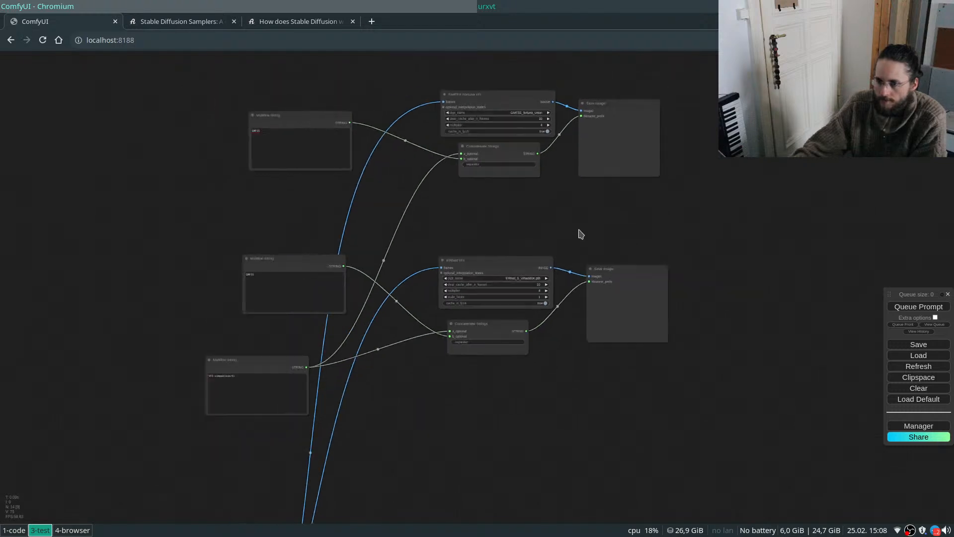
Replace the text of the Multiline String beside IFRNet VFI with "IFRNet".
{"action": "scroll", "coordinate": [430, 278], "scroll_direction": "up", "scroll_amount": 3}
{"action": "left_click", "coordinate": [269, 281]}
{"action": "key", "text": "ctrl+a"}
{"action": "type", "text": "IFRN"}
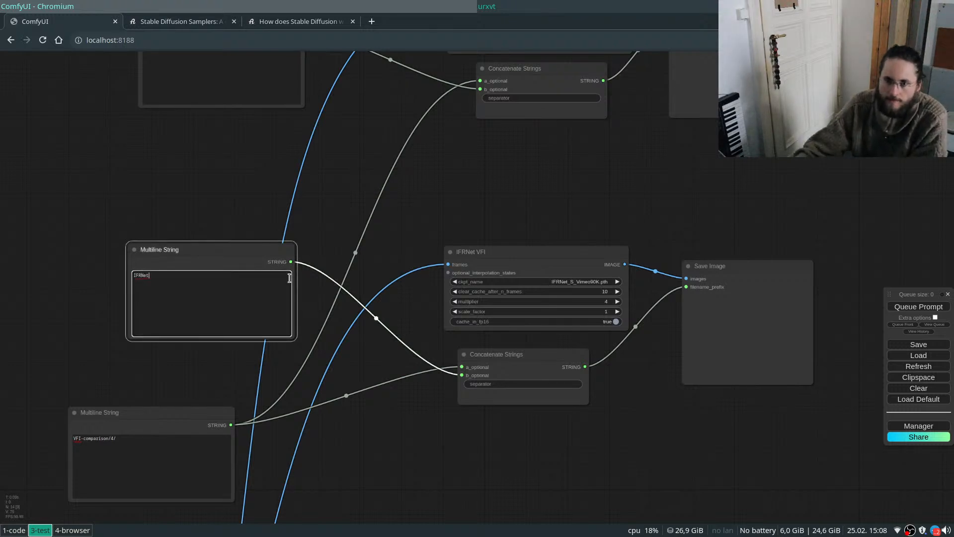
Switch to the other browser window, check the ComfyUI-Frame-Interpolation node list for the next model, and return to ComfyUI.
{"action": "key", "text": "super+4"}
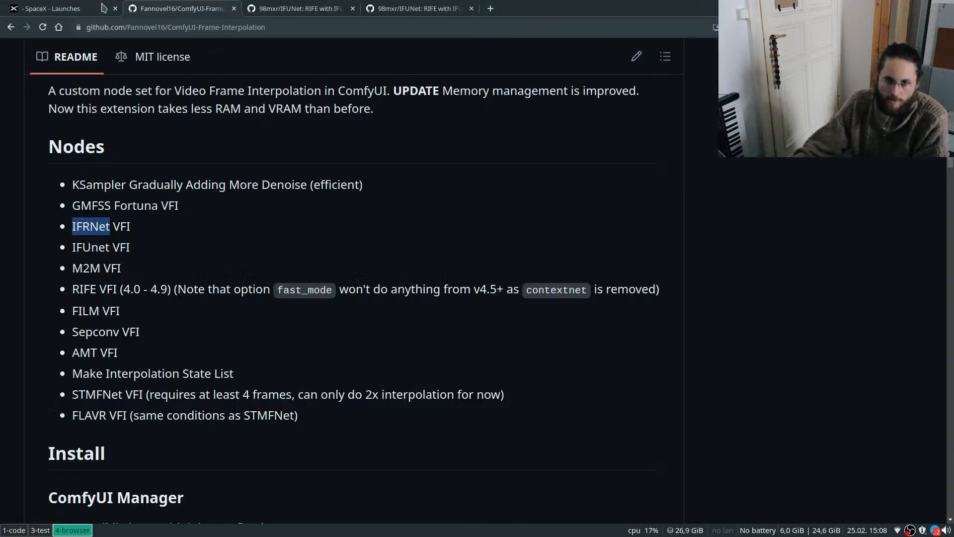
{"action": "left_click", "coordinate": [329, 7]}
{"action": "left_click", "coordinate": [152, 6]}
{"action": "left_click", "coordinate": [82, 8]}
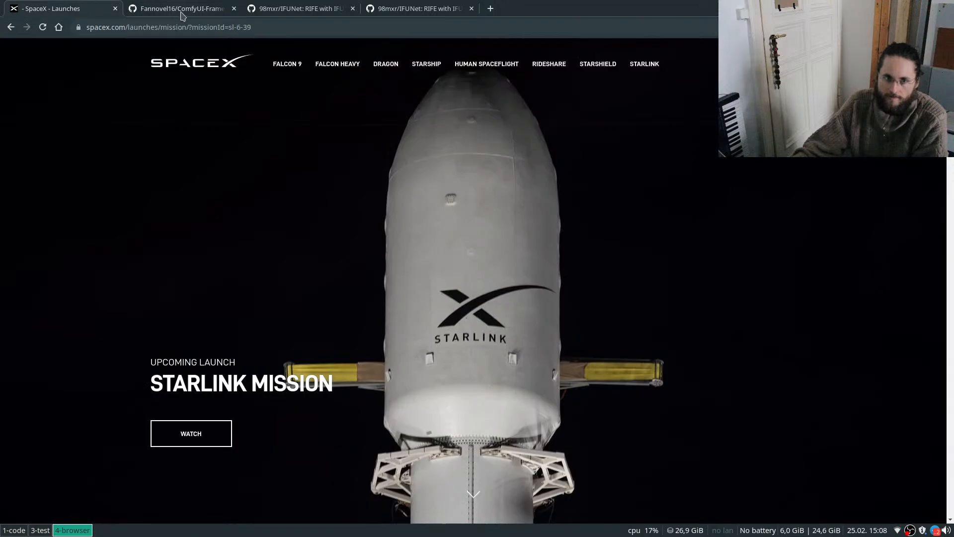
{"action": "key", "text": "super+3"}
{"action": "left_click", "coordinate": [429, 175]}
Move the "VFI-comparison/4/" Multiline String farther away from the model nodes, below and left of the IFRNet string.
{"action": "scroll", "coordinate": [398, 169], "scroll_direction": "down", "scroll_amount": 5}
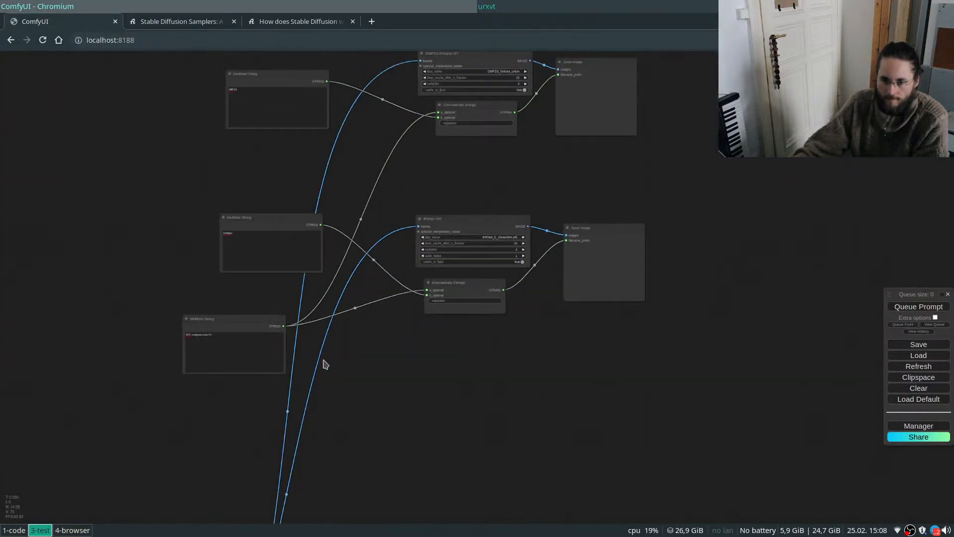
{"action": "scroll", "coordinate": [323, 388], "scroll_direction": "up", "scroll_amount": 6}
{"action": "left_click", "coordinate": [109, 308]}
{"action": "scroll", "coordinate": [324, 241], "scroll_direction": "down", "scroll_amount": 5}
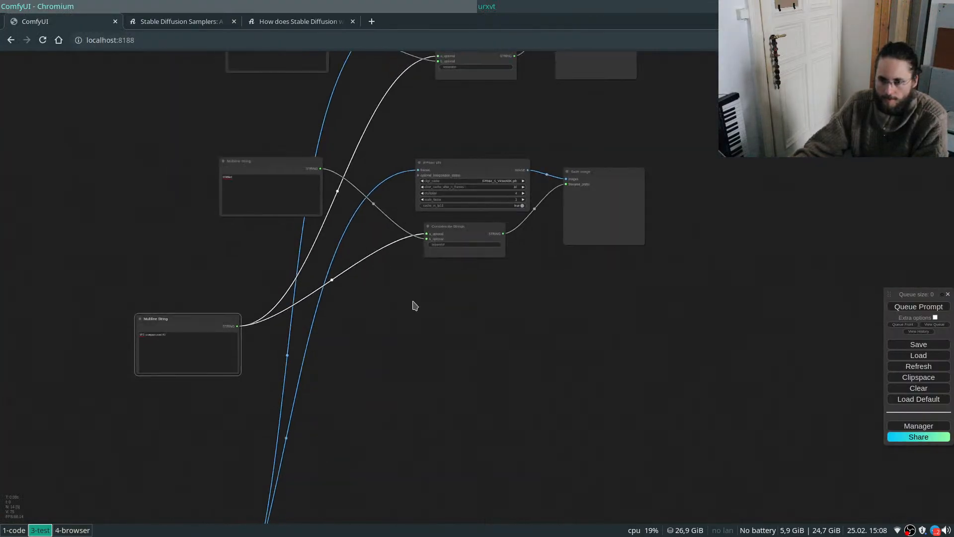
Add an IFUnet VFI node below IFRNet's Concatenate Strings node.
{"action": "double_click", "coordinate": [417, 306]}
{"action": "type", "text": "ifunet"}
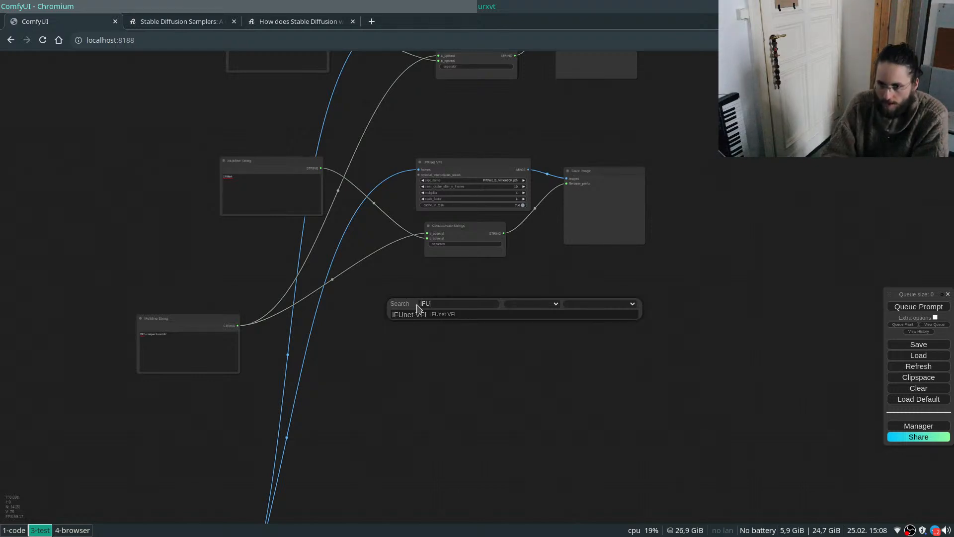
{"action": "key", "text": "Return"}
{"action": "scroll", "coordinate": [417, 308], "scroll_direction": "up", "scroll_amount": 5}
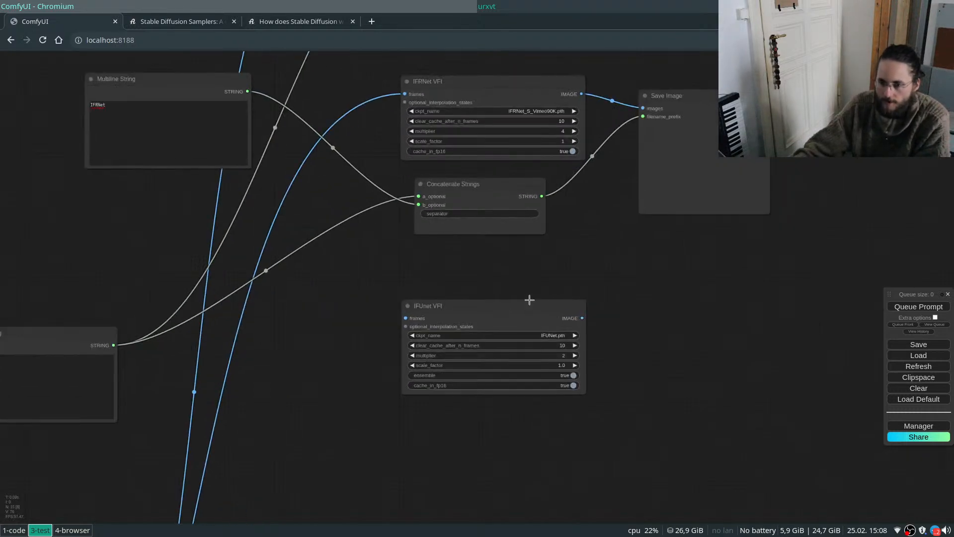
{"action": "scroll", "coordinate": [491, 232], "scroll_direction": "down", "scroll_amount": 3}
{"action": "left_click_drag", "start_coordinate": [353, 379], "coordinate": [382, 311]}
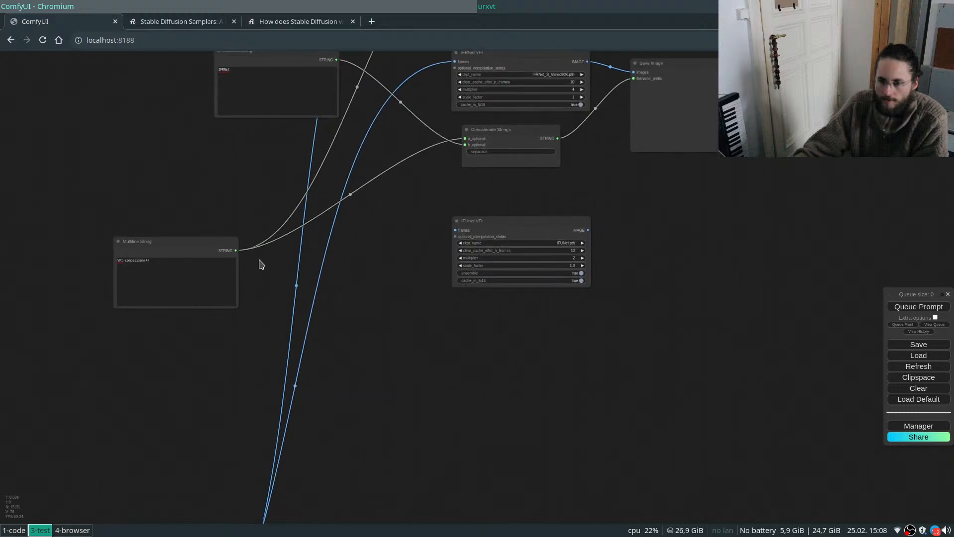
Duplicate the IFRNet Multiline String beside the IFUnet VFI node and replace its text with "IFUNet".
{"action": "left_click_drag", "start_coordinate": [514, 194], "coordinate": [506, 242]}
{"action": "left_click", "coordinate": [273, 112]}
{"action": "key", "text": "ctrl+c"}
{"action": "key", "text": "ctrl+v"}
{"action": "left_click_drag", "start_coordinate": [315, 340], "coordinate": [305, 294]}
{"action": "left_click", "coordinate": [287, 329]}
{"action": "key", "text": "ctrl+a"}
{"action": "key", "text": "ctrl+v"}
{"action": "key", "text": "ctrl+a"}
{"action": "type", "text": "IF"}
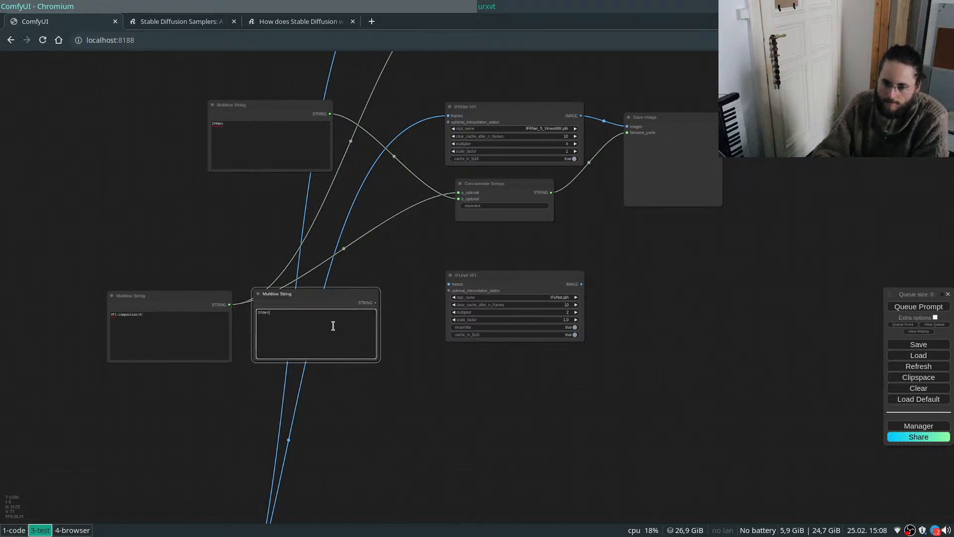
{"action": "left_click", "coordinate": [291, 141]}
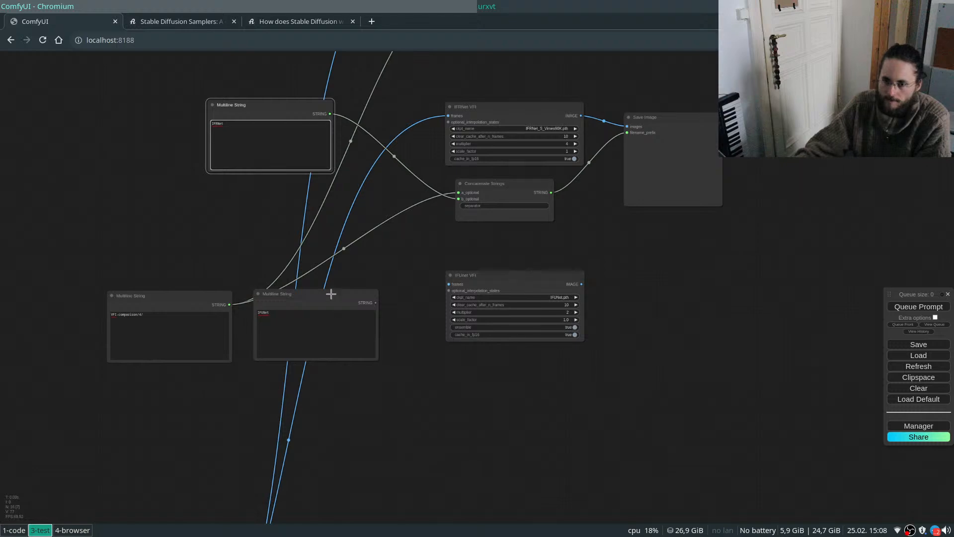
Duplicate Concatenate Strings below IFUnet VFI, connecting the shared path string to a_optional and the IFUNet string to b_optional.
{"action": "mouse_move", "coordinate": [492, 184]}
{"action": "left_mouse_down", "text": "alt"}
{"action": "mouse_move", "coordinate": [506, 420]}
{"action": "mouse_move", "coordinate": [512, 362]}
{"action": "left_mouse_up", "text": "alt"}
{"action": "left_click_drag", "start_coordinate": [230, 304], "coordinate": [471, 370]}
{"action": "left_click_drag", "start_coordinate": [371, 304], "coordinate": [509, 394]}
{"action": "left_click_drag", "start_coordinate": [228, 305], "coordinate": [521, 365]}
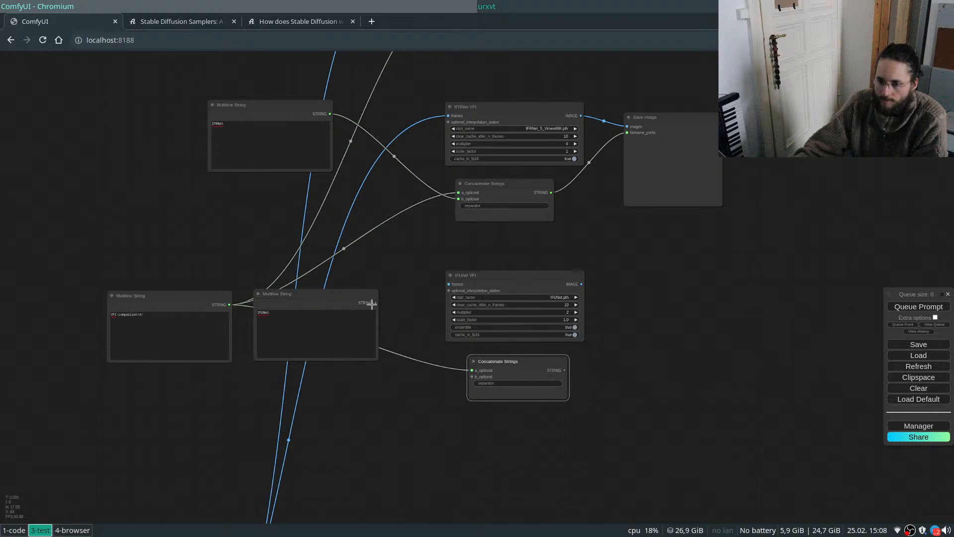
{"action": "left_click_drag", "start_coordinate": [373, 304], "coordinate": [476, 378]}
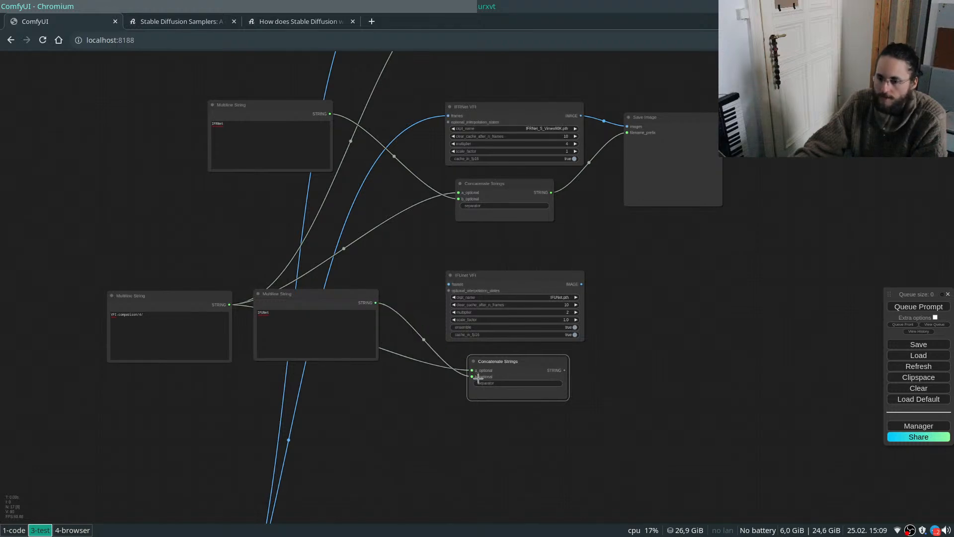
{"action": "left_click", "coordinate": [460, 387]}
{"action": "left_click_drag", "start_coordinate": [330, 297], "coordinate": [309, 370]}
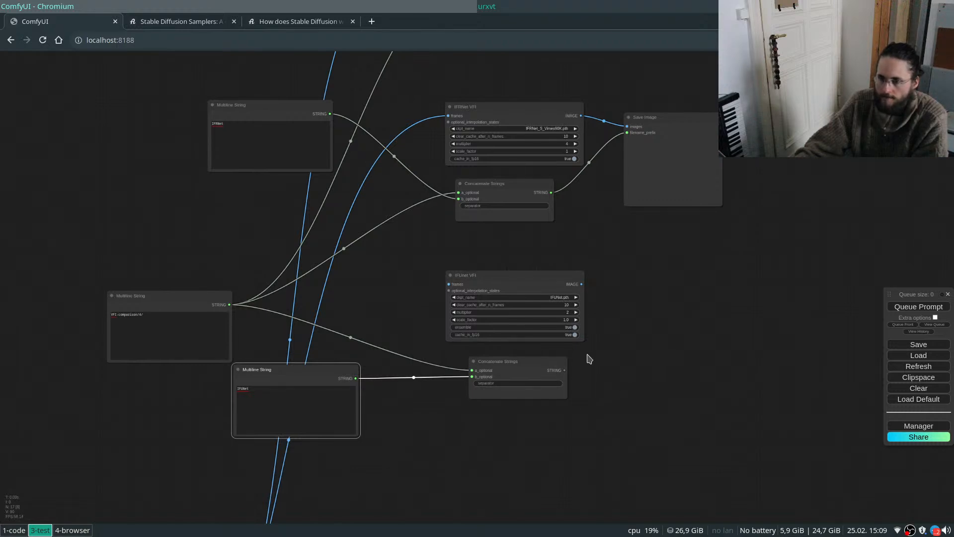
{"action": "left_click_drag", "start_coordinate": [315, 369], "coordinate": [333, 302]}
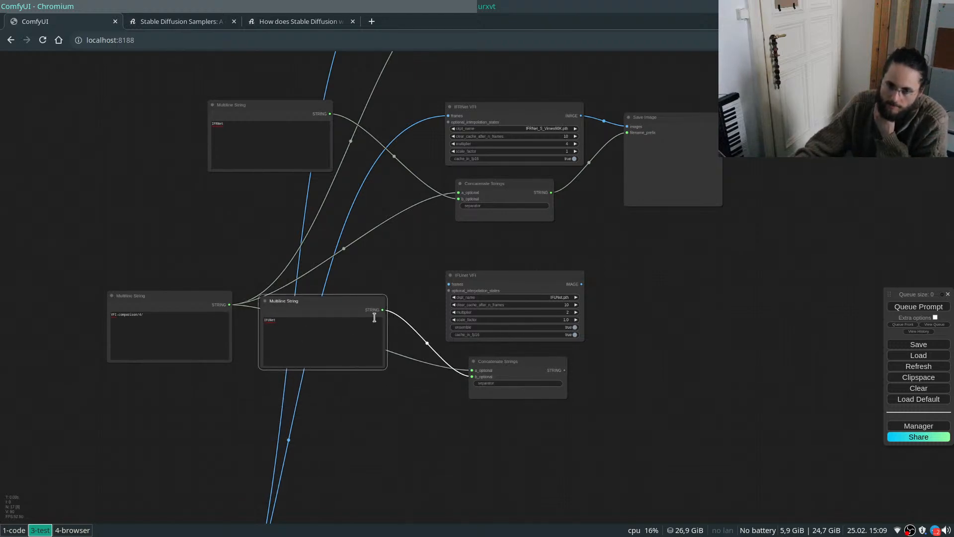
Move the Load Image node up to just beneath the shared "VFI-comparison/4/" Multiline String.
{"action": "scroll", "coordinate": [424, 277], "scroll_direction": "down", "scroll_amount": 5}
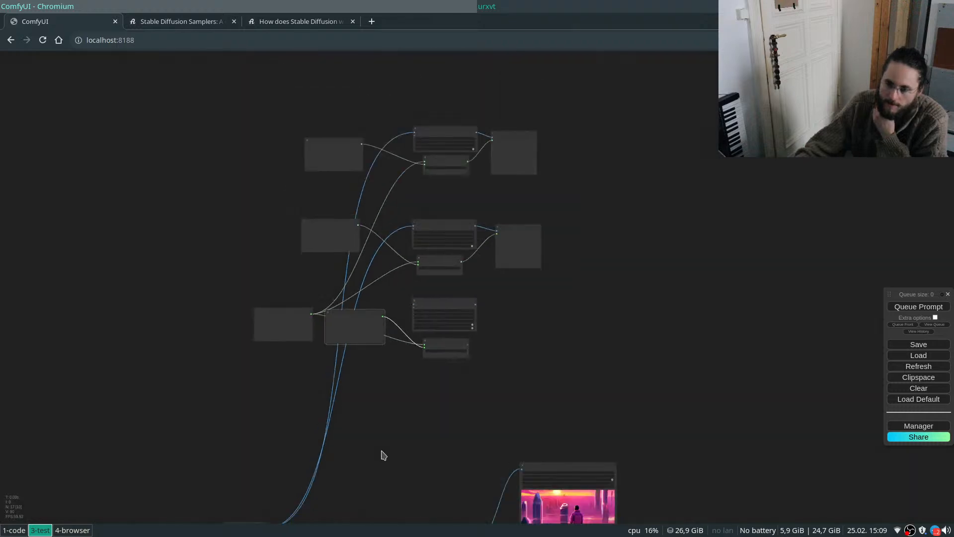
{"action": "scroll", "coordinate": [284, 479], "scroll_direction": "up", "scroll_amount": 1}
{"action": "left_click_drag", "start_coordinate": [271, 475], "coordinate": [285, 452]}
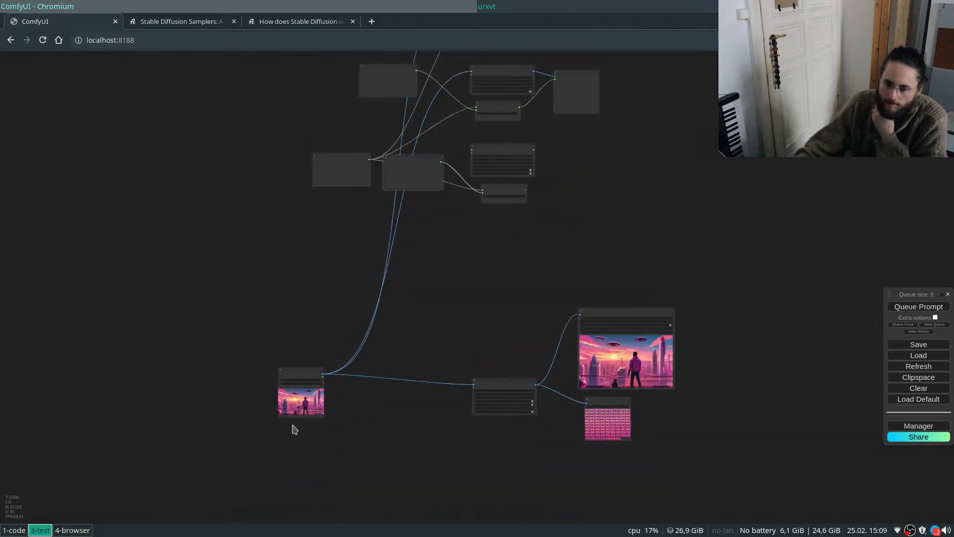
{"action": "left_click_drag", "start_coordinate": [304, 375], "coordinate": [338, 204]}
Delete the large preview node fed by RIFE VFI and move its Save Image node up, level with the RIFE node.
{"action": "left_click", "coordinate": [624, 312]}
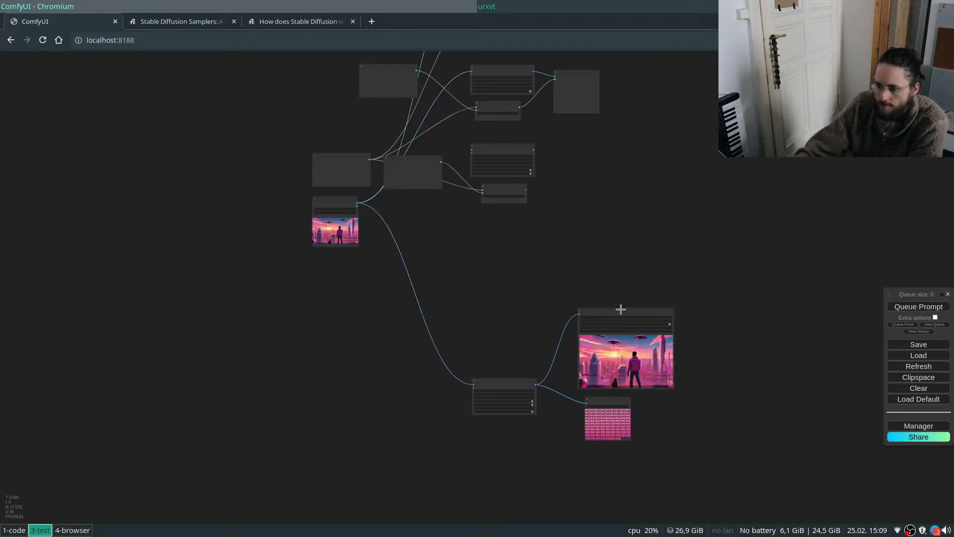
{"action": "key", "text": "Delete"}
{"action": "scroll", "coordinate": [607, 398], "scroll_direction": "up", "scroll_amount": 1}
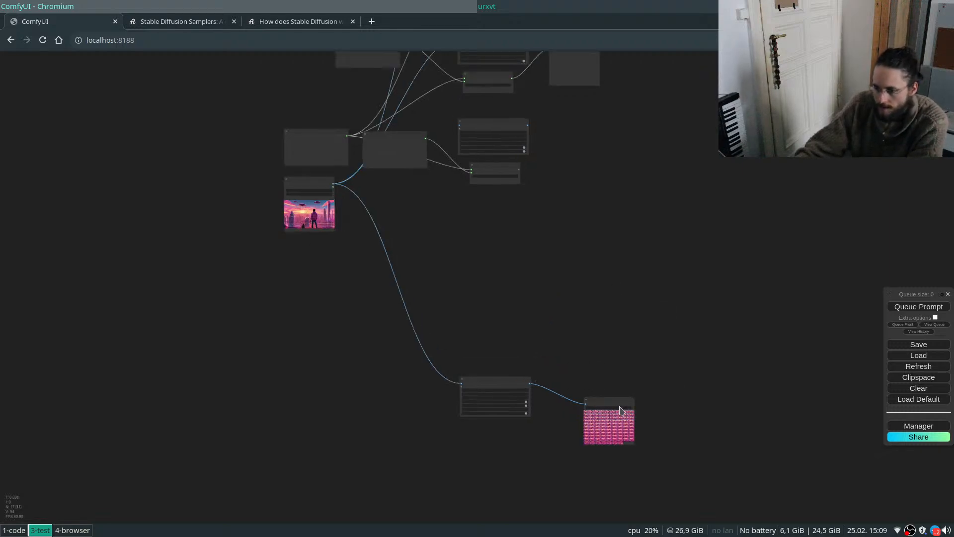
{"action": "scroll", "coordinate": [618, 411], "scroll_direction": "up", "scroll_amount": 6}
{"action": "scroll", "coordinate": [611, 413], "scroll_direction": "up", "scroll_amount": 1}
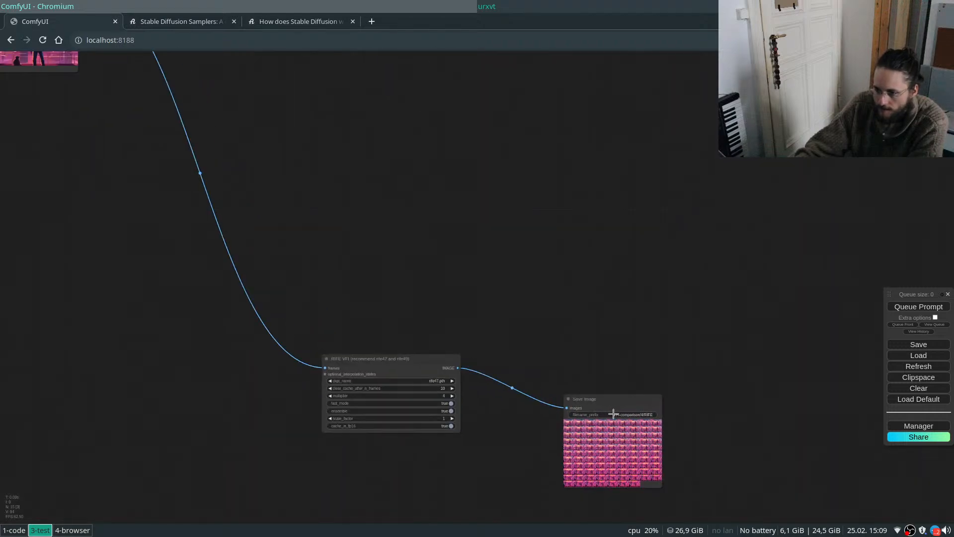
{"action": "scroll", "coordinate": [583, 368], "scroll_direction": "up", "scroll_amount": 2}
{"action": "left_click_drag", "start_coordinate": [596, 422], "coordinate": [561, 393]}
{"action": "right_click", "coordinate": [501, 369]}
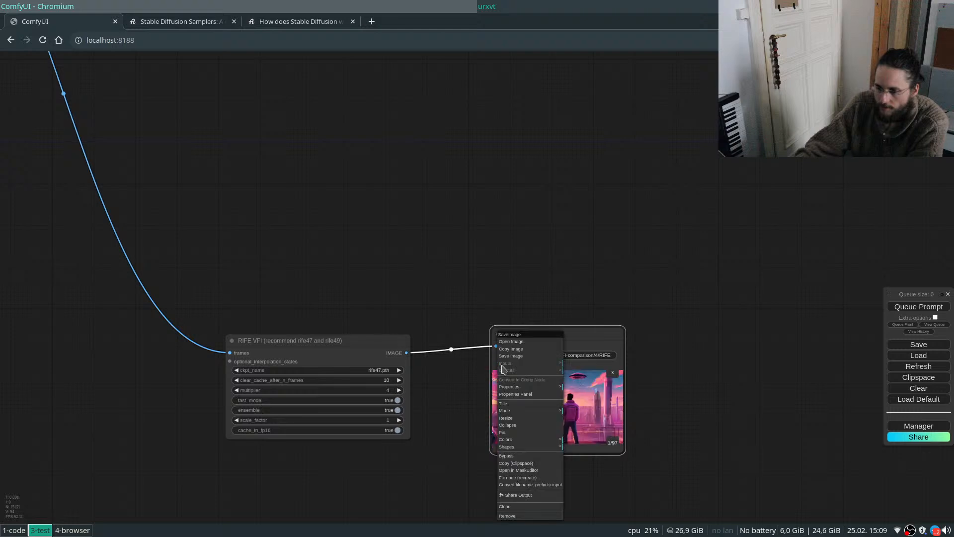
{"action": "right_click", "coordinate": [574, 337]}
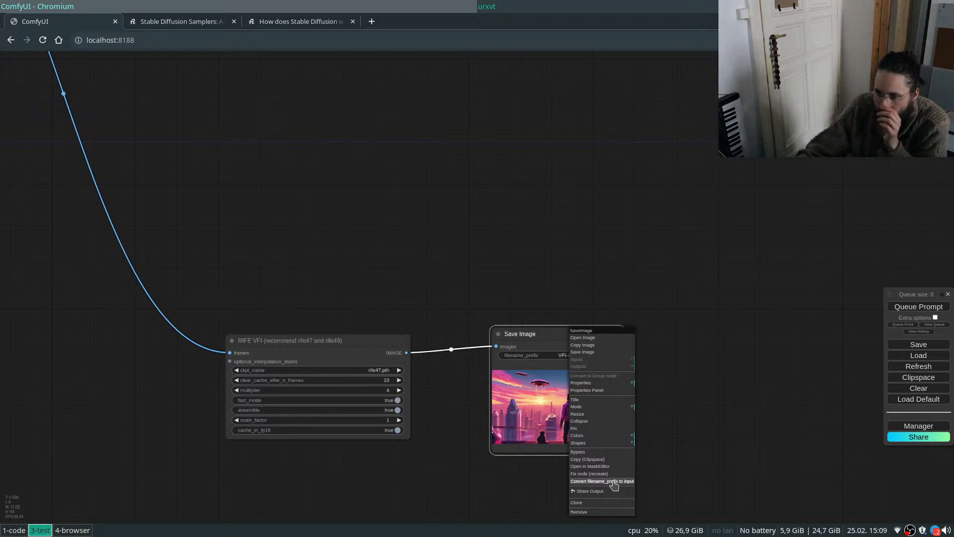
{"action": "left_click", "coordinate": [679, 442]}
{"action": "left_click", "coordinate": [535, 404]}
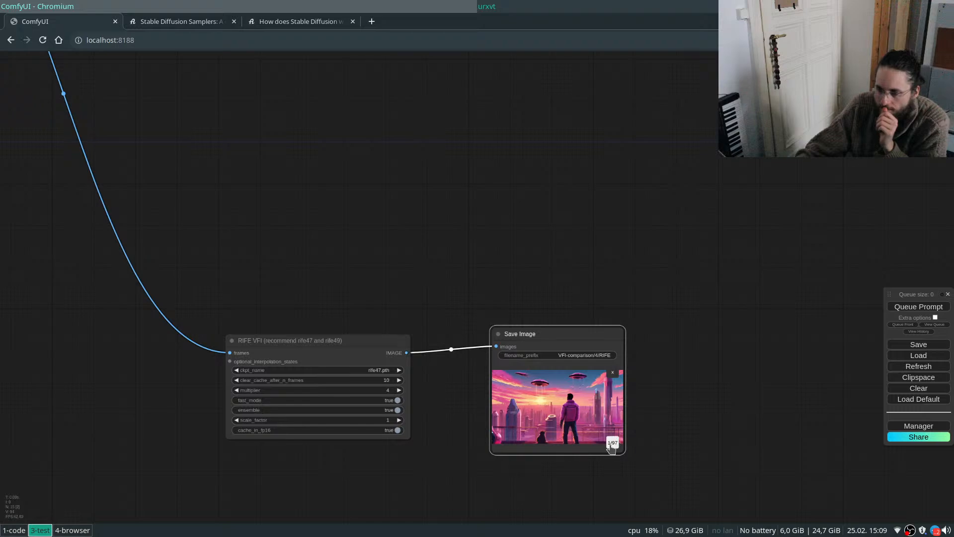
Review the layout and connections of the GMFSS, IFRNet and IFUnet branches together with the shared path string and Load Image nodes.
{"action": "scroll", "coordinate": [664, 373], "scroll_direction": "down", "scroll_amount": 4}
{"action": "scroll", "coordinate": [464, 300], "scroll_direction": "down", "scroll_amount": 1}
{"action": "left_click_drag", "start_coordinate": [464, 300], "coordinate": [816, 447]}
{"action": "left_click_drag", "start_coordinate": [588, 227], "coordinate": [473, 394]}
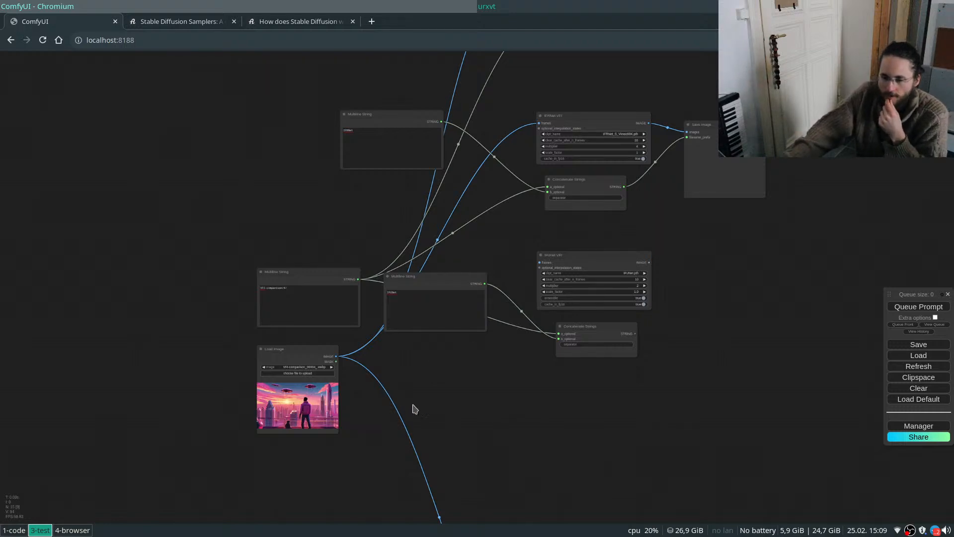
{"action": "scroll", "coordinate": [410, 413], "scroll_direction": "down", "scroll_amount": 5}
{"action": "scroll", "coordinate": [550, 336], "scroll_direction": "up", "scroll_amount": 5}
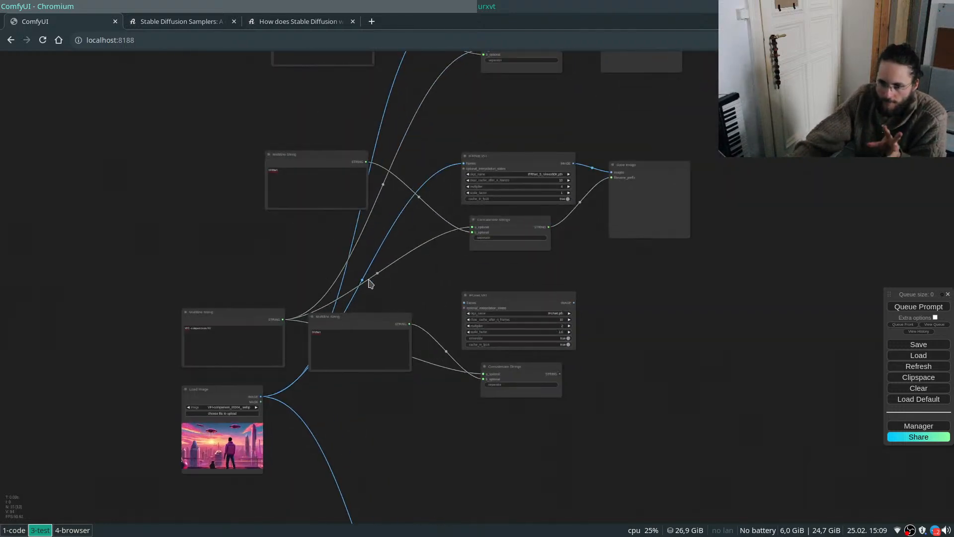
{"action": "scroll", "coordinate": [639, 442], "scroll_direction": "down", "scroll_amount": 5}
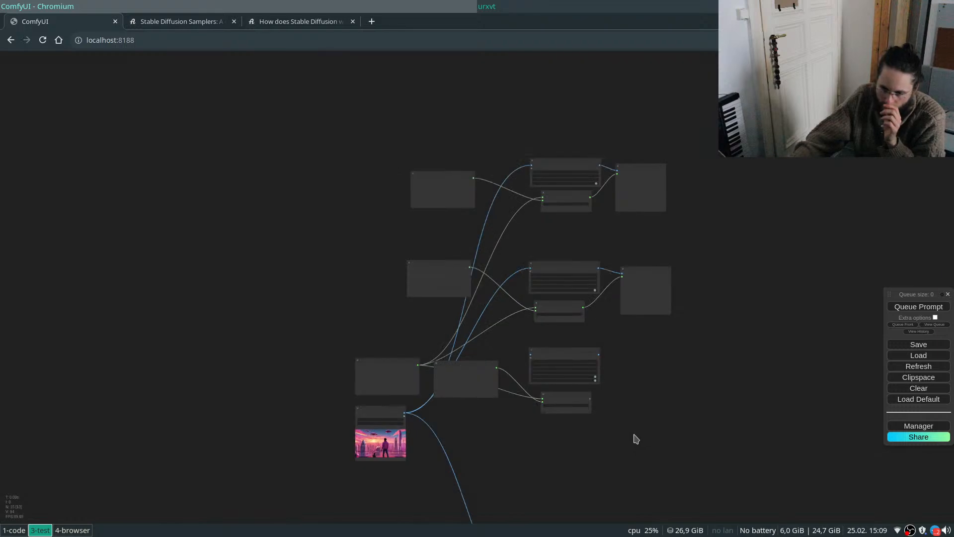
{"action": "scroll", "coordinate": [602, 432], "scroll_direction": "up", "scroll_amount": 5}
{"action": "left_click_drag", "start_coordinate": [654, 386], "coordinate": [616, 238]}
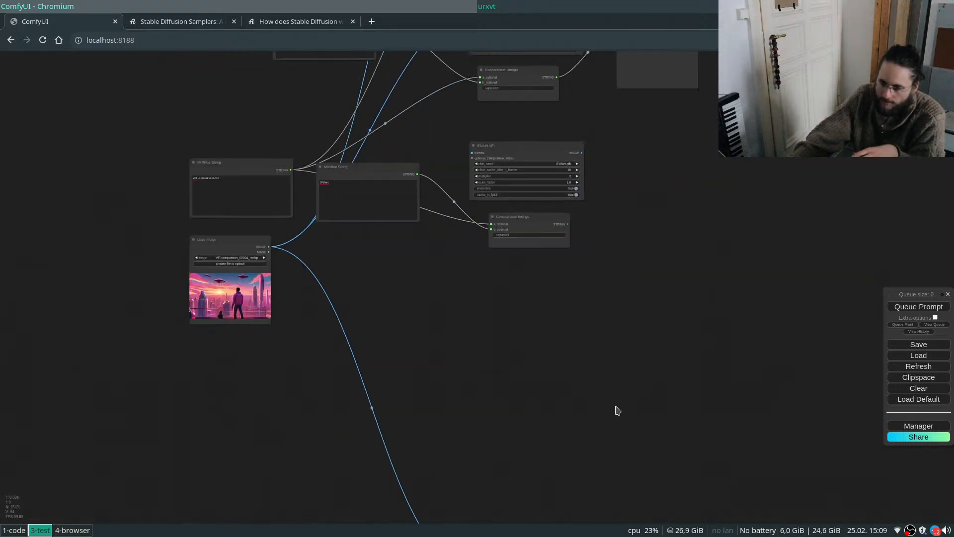
{"action": "scroll", "coordinate": [615, 424], "scroll_direction": "down", "scroll_amount": 4}
{"action": "left_click_drag", "start_coordinate": [660, 110], "coordinate": [662, 256]}
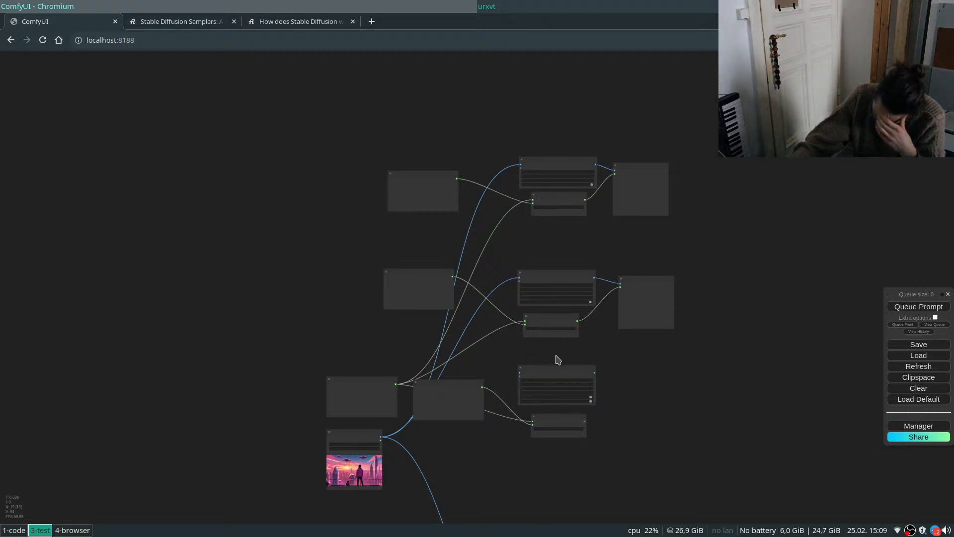
{"action": "scroll", "coordinate": [571, 380], "scroll_direction": "up", "scroll_amount": 4}
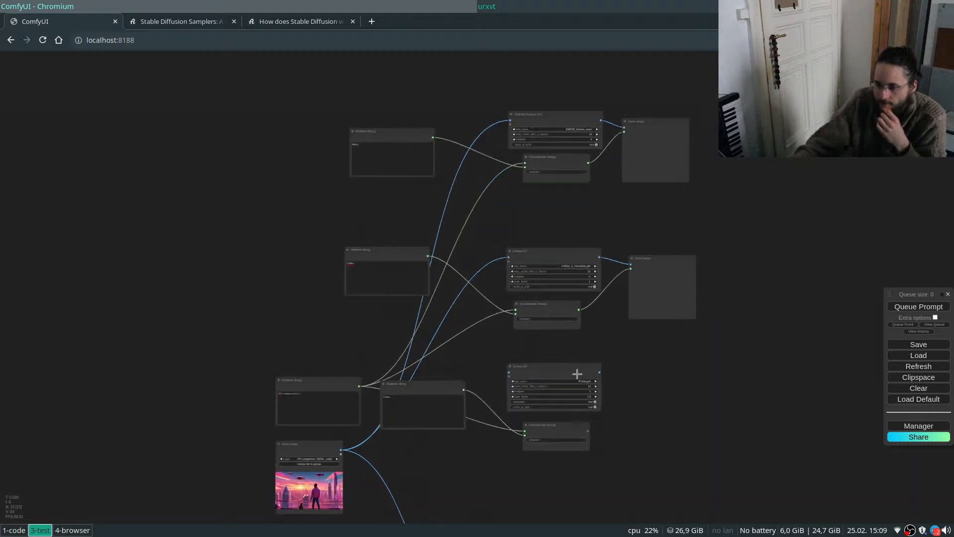
{"action": "left_click_drag", "start_coordinate": [638, 178], "coordinate": [730, 161]}
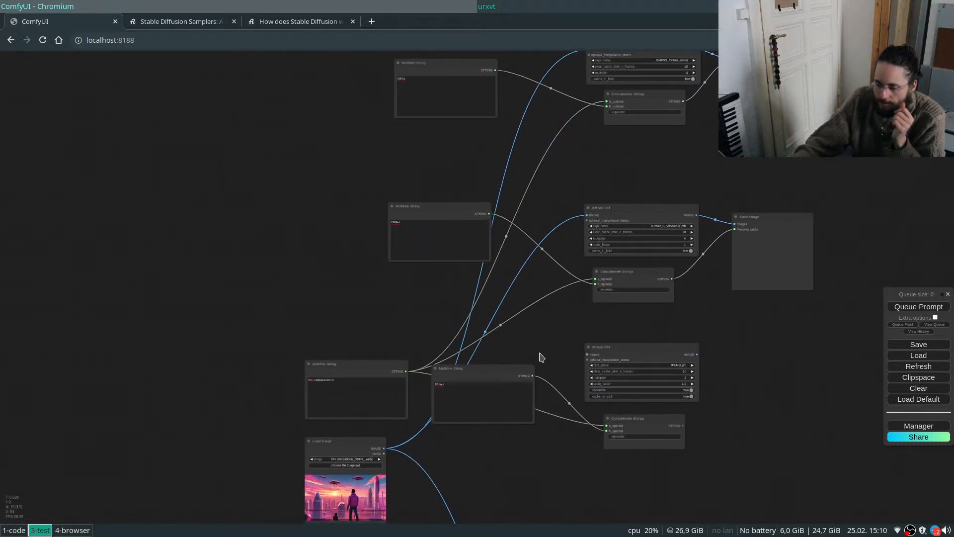
{"action": "scroll", "coordinate": [455, 378], "scroll_direction": "down", "scroll_amount": 4}
{"action": "scroll", "coordinate": [463, 370], "scroll_direction": "up", "scroll_amount": 1}
{"action": "scroll", "coordinate": [512, 441], "scroll_direction": "up", "scroll_amount": 8}
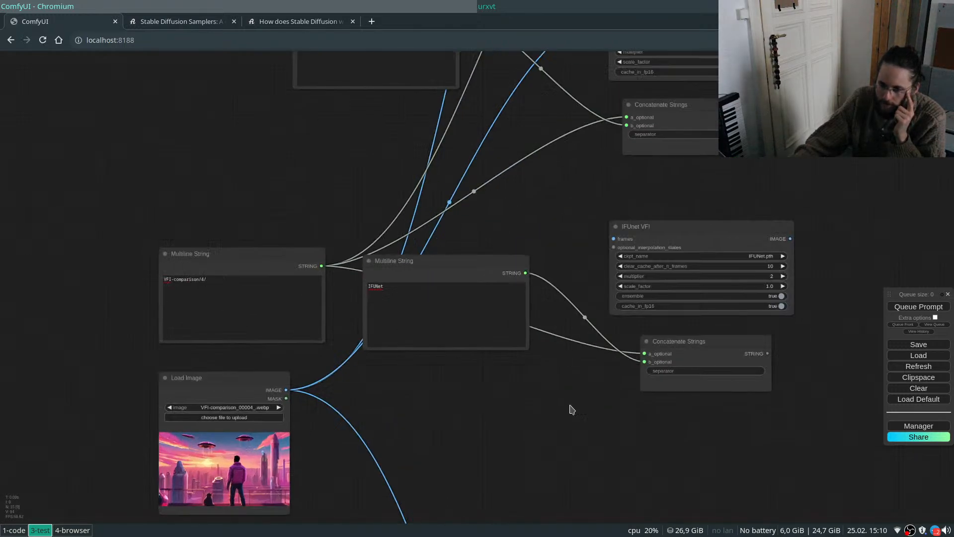
{"action": "left_click_drag", "start_coordinate": [561, 407], "coordinate": [426, 438]}
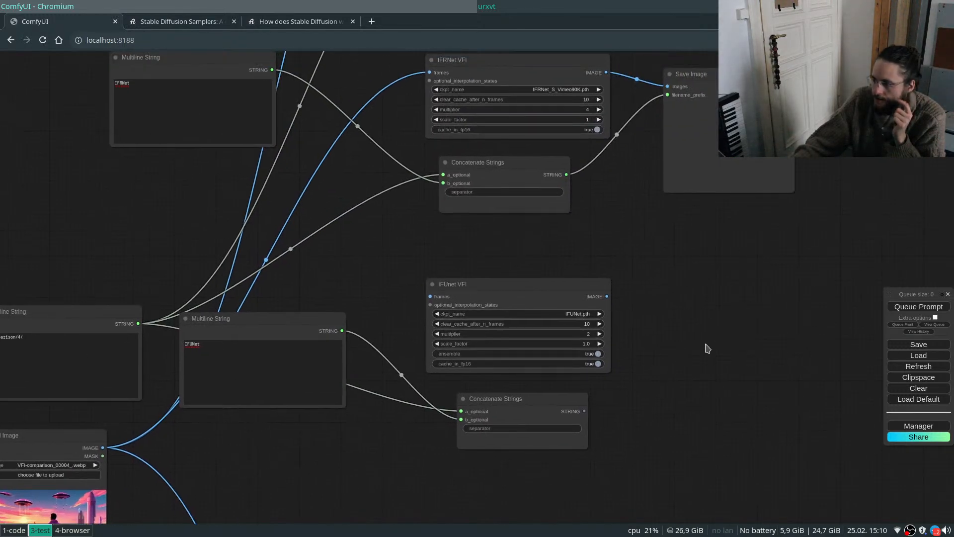
{"action": "left_click_drag", "start_coordinate": [713, 343], "coordinate": [776, 365]}
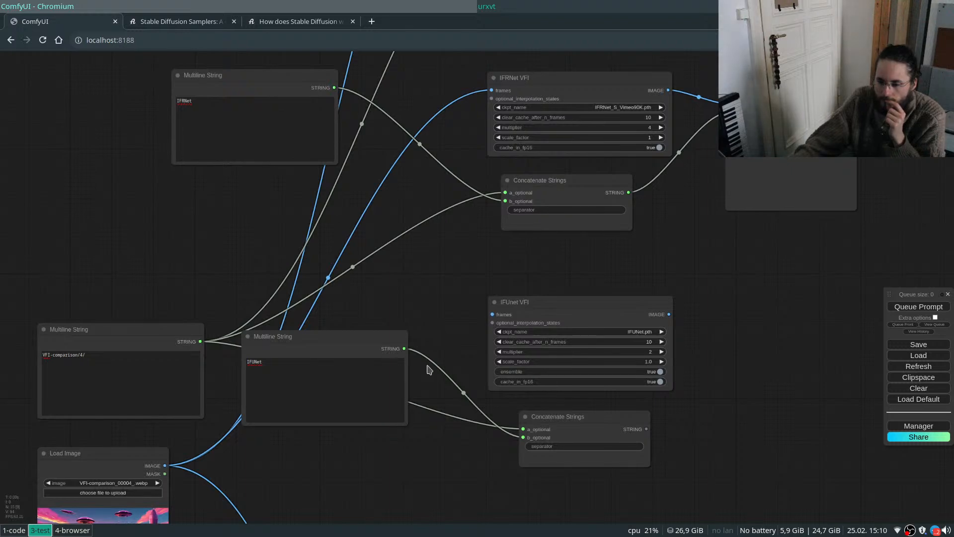
Connect the Load Image output to IFUnet VFI's frames input, shift the IFUnet node slightly, and set its multiplier to 4.
{"action": "scroll", "coordinate": [371, 316], "scroll_direction": "down", "scroll_amount": 3}
{"action": "scroll", "coordinate": [286, 442], "scroll_direction": "up", "scroll_amount": 4}
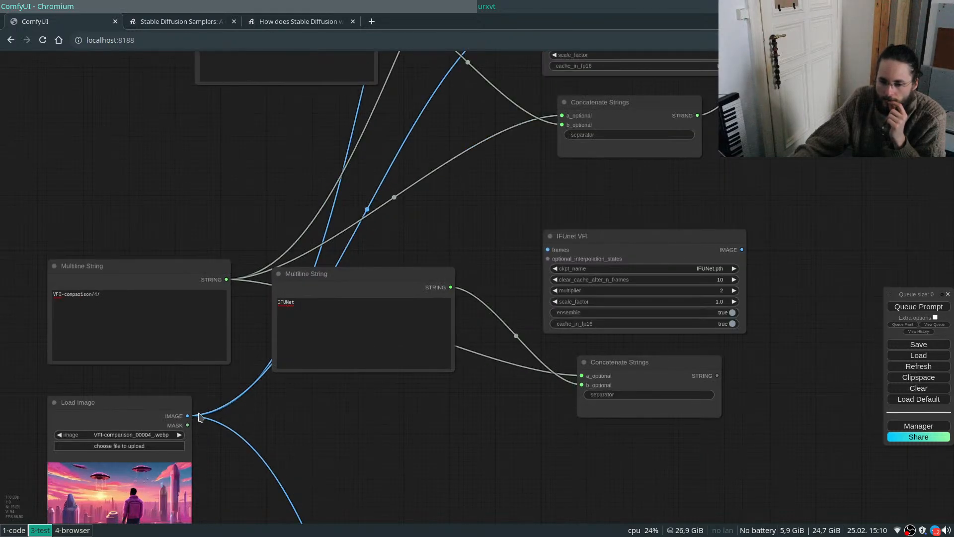
{"action": "left_click_drag", "start_coordinate": [187, 415], "coordinate": [589, 227]}
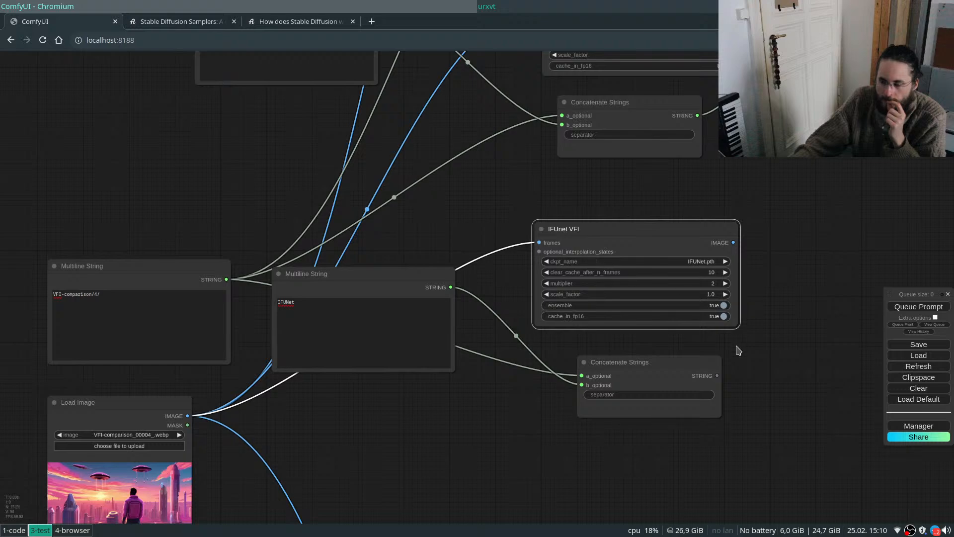
{"action": "left_click_drag", "start_coordinate": [834, 269], "coordinate": [669, 331]}
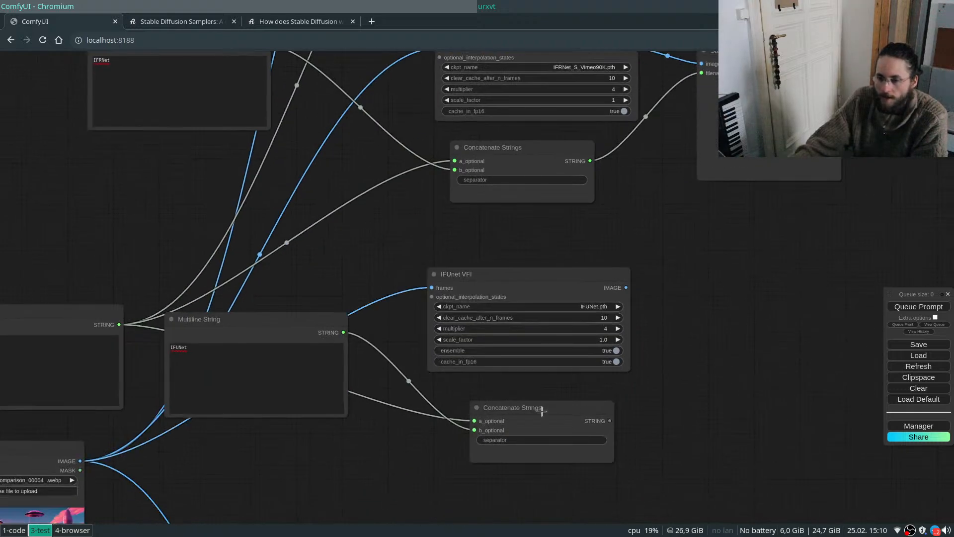
Duplicate IFRNet's Save Image node beside IFUnet VFI and connect the IFUnet image and the concatenated string as its filename_prefix.
{"action": "mouse_move", "coordinate": [739, 135]}
{"action": "left_mouse_down"}
{"action": "mouse_move", "coordinate": [749, 423]}
{"action": "mouse_move", "coordinate": [711, 378]}
{"action": "left_mouse_up"}
{"action": "left_click_drag", "start_coordinate": [626, 287], "coordinate": [675, 308]}
{"action": "left_click_drag", "start_coordinate": [610, 421], "coordinate": [686, 392]}
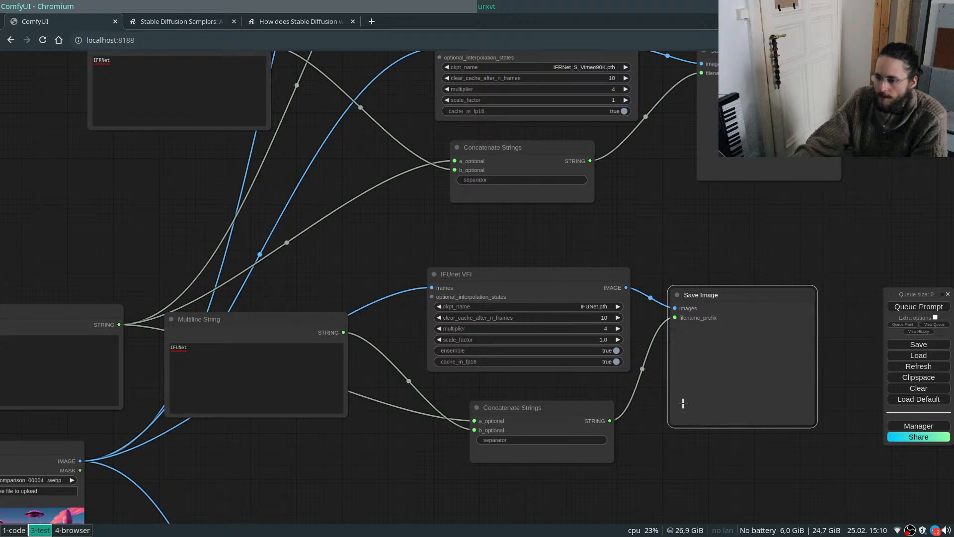
Move the shared "VFI-comparison/4/" Multiline String slightly farther away from the IFUNet string.
{"action": "scroll", "coordinate": [534, 368], "scroll_direction": "down", "scroll_amount": 3}
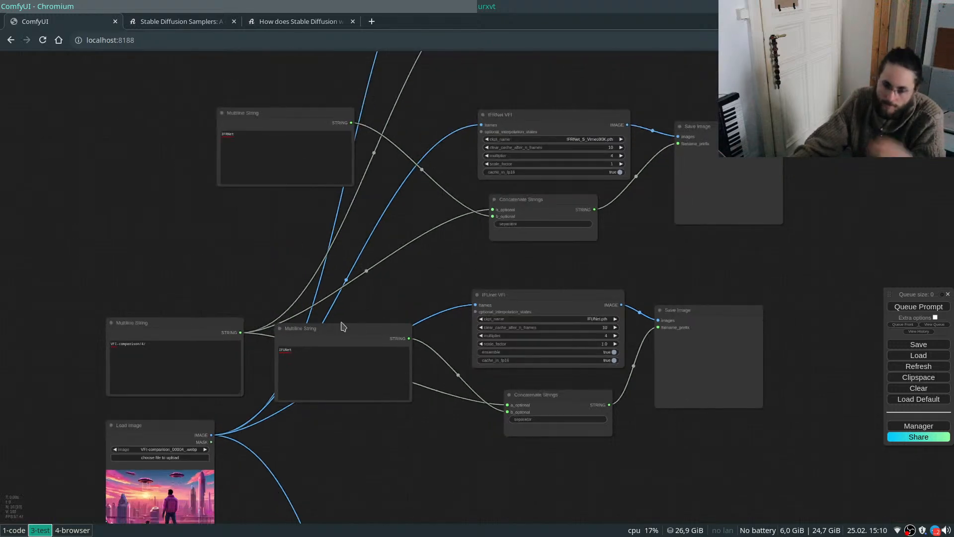
{"action": "scroll", "coordinate": [486, 463], "scroll_direction": "down", "scroll_amount": 4}
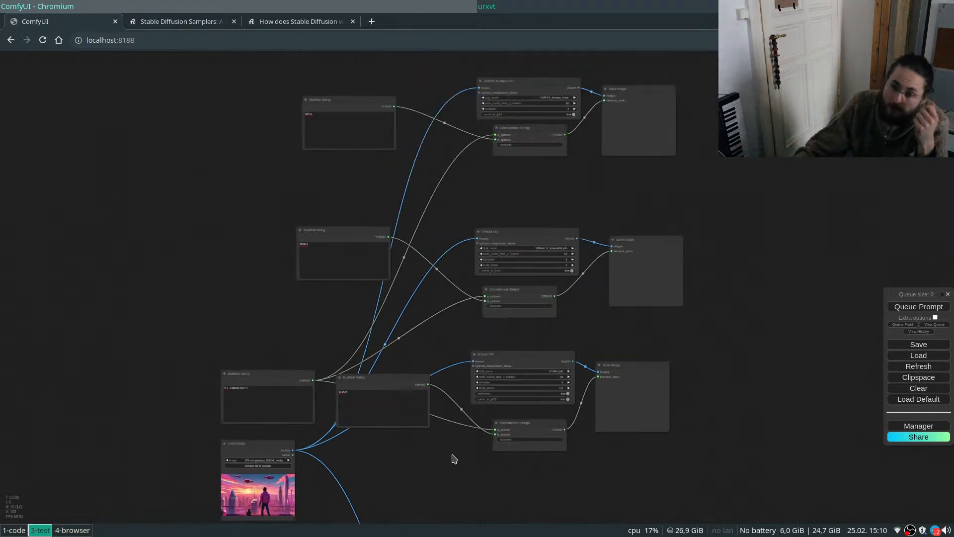
{"action": "left_click_drag", "start_coordinate": [265, 371], "coordinate": [256, 372]}
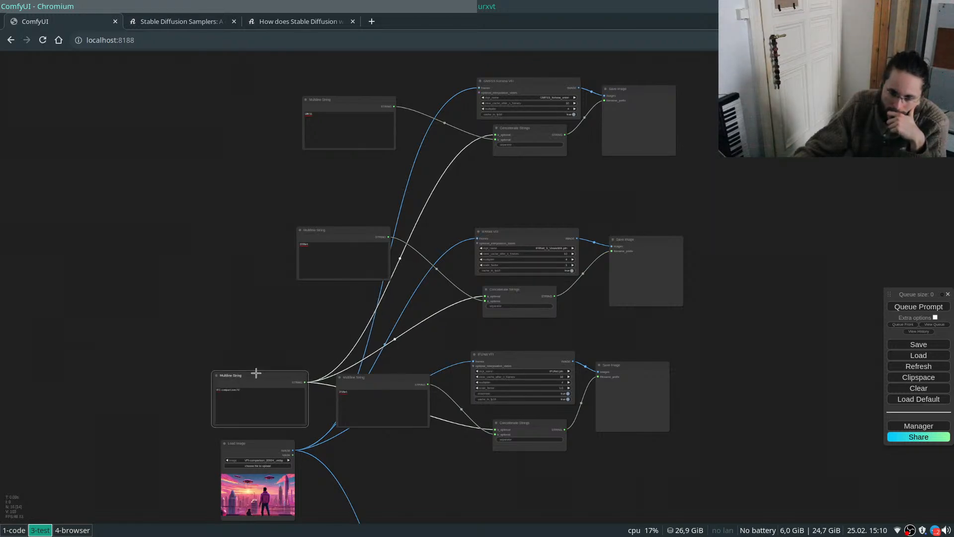
Duplicate IFUnet's Concatenate Strings node and place the copy just above the RIFE VFI node.
{"action": "scroll", "coordinate": [203, 370], "scroll_direction": "down", "scroll_amount": 6}
{"action": "scroll", "coordinate": [318, 481], "scroll_direction": "up", "scroll_amount": 6}
{"action": "left_click_drag", "start_coordinate": [331, 400], "coordinate": [460, 234]}
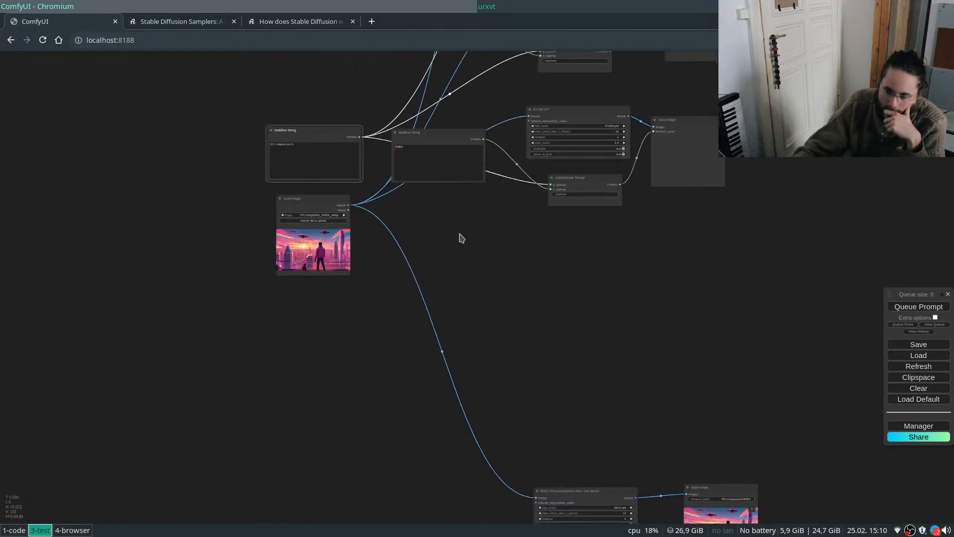
{"action": "scroll", "coordinate": [541, 292], "scroll_direction": "down", "scroll_amount": 5}
{"action": "scroll", "coordinate": [547, 298], "scroll_direction": "up", "scroll_amount": 5}
{"action": "left_click_drag", "start_coordinate": [634, 367], "coordinate": [423, 421]}
{"action": "scroll", "coordinate": [549, 477], "scroll_direction": "down", "scroll_amount": 5}
{"action": "scroll", "coordinate": [581, 441], "scroll_direction": "up", "scroll_amount": 3}
{"action": "scroll", "coordinate": [586, 443], "scroll_direction": "down", "scroll_amount": 4}
{"action": "scroll", "coordinate": [456, 298], "scroll_direction": "up", "scroll_amount": 3}
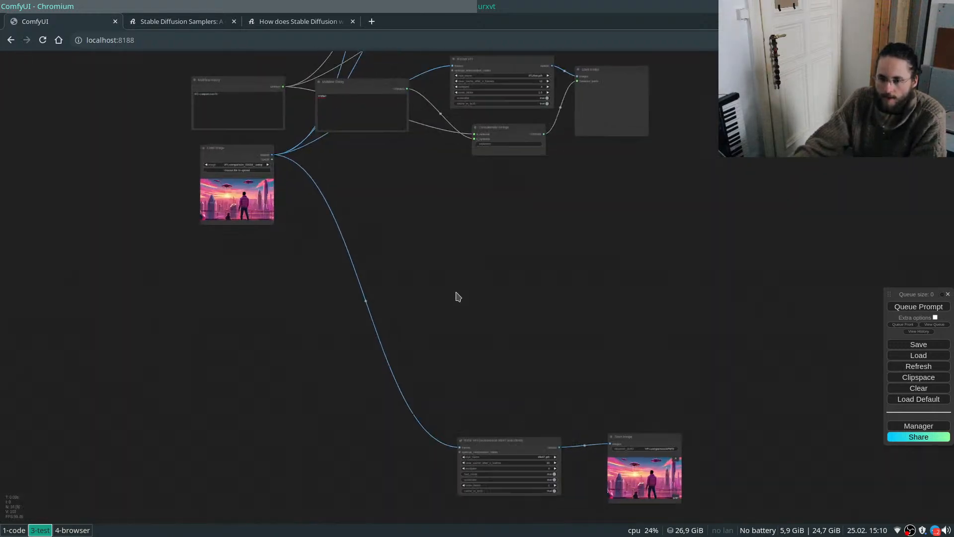
{"action": "left_click_drag", "start_coordinate": [507, 128], "coordinate": [509, 403]}
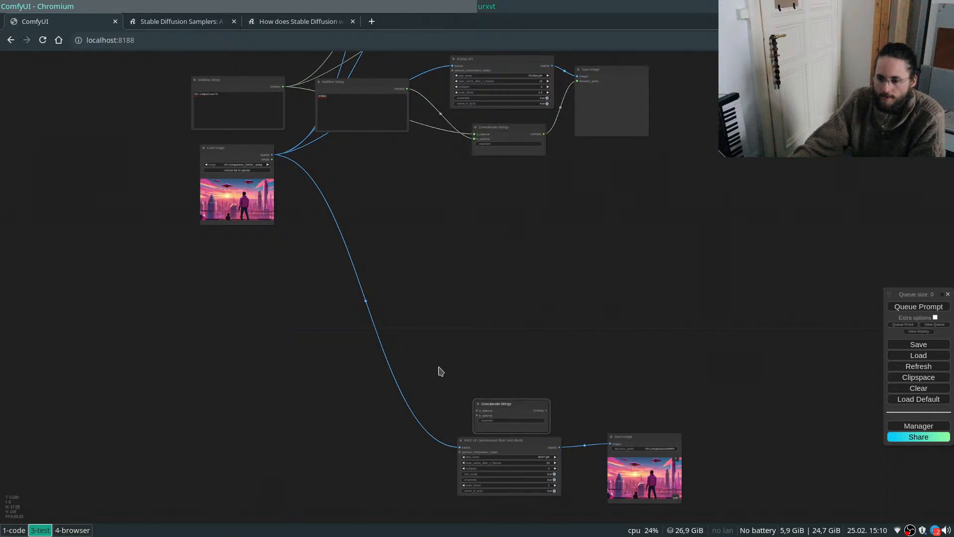
Move the shared "VFI-comparison/4/" Multiline String and the Load Image node together down to the level of the RIFE VFI node.
{"action": "left_click_drag", "start_coordinate": [153, 102], "coordinate": [212, 132]}
{"action": "left_click_drag", "start_coordinate": [220, 122], "coordinate": [397, 257]}
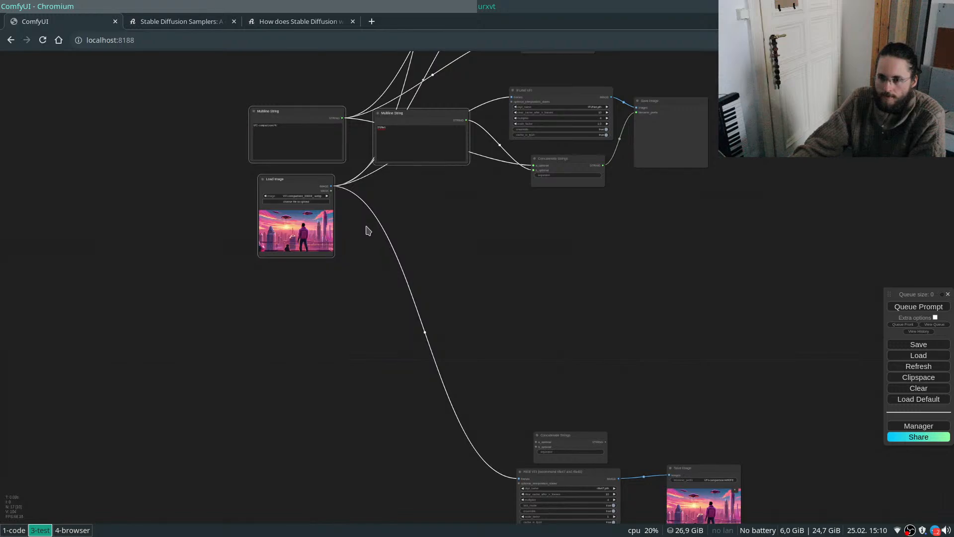
{"action": "left_click_drag", "start_coordinate": [183, 126], "coordinate": [281, 212]}
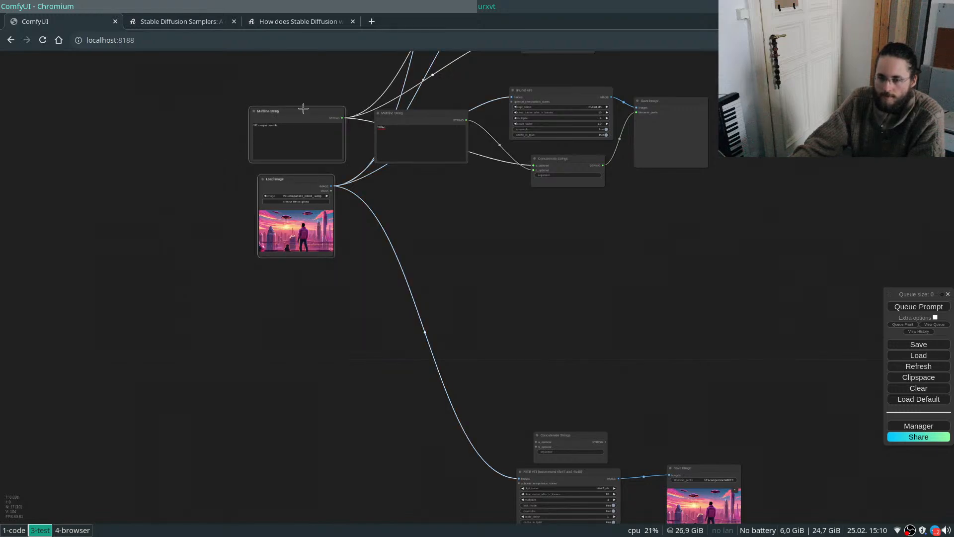
{"action": "left_click_drag", "start_coordinate": [302, 109], "coordinate": [298, 418]}
{"action": "scroll", "coordinate": [433, 507], "scroll_direction": "up", "scroll_amount": 3}
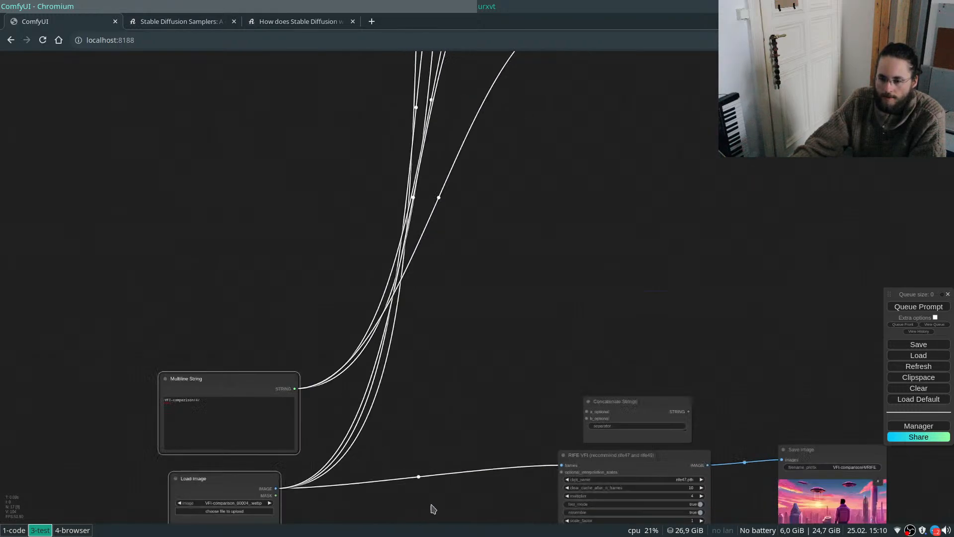
{"action": "left_click_drag", "start_coordinate": [432, 507], "coordinate": [446, 335]}
{"action": "left_click", "coordinate": [446, 336]}
Duplicate the IFUNet Multiline String, place the copy before the RIFE VFI node and set its text to "RIFE".
{"action": "left_click_drag", "start_coordinate": [490, 311], "coordinate": [359, 390]}
{"action": "scroll", "coordinate": [361, 385], "scroll_direction": "down", "scroll_amount": 10}
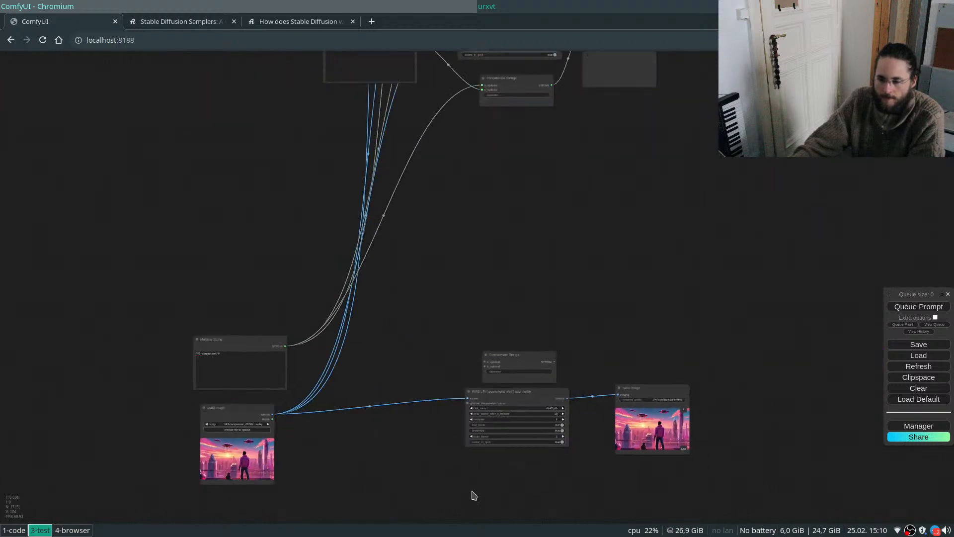
{"action": "left_click_drag", "start_coordinate": [404, 169], "coordinate": [415, 413]}
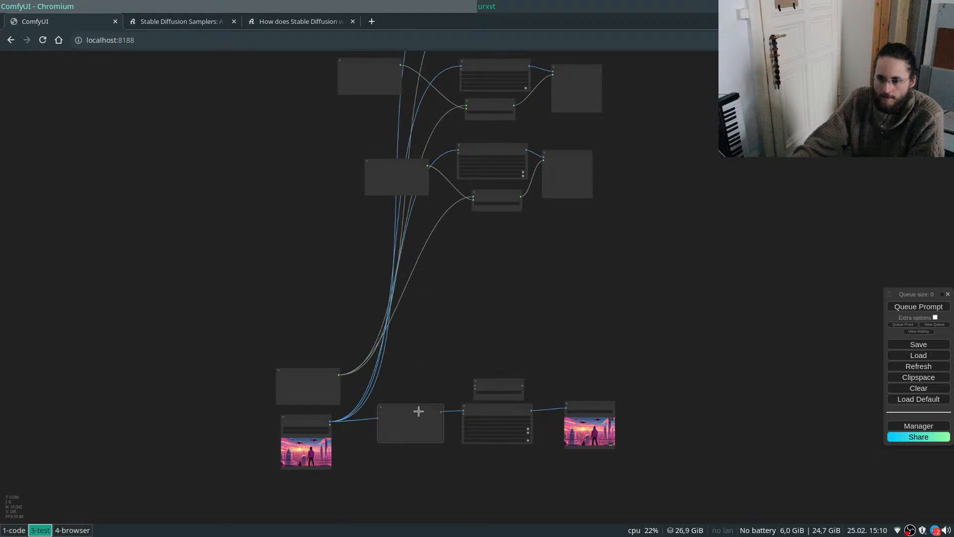
{"action": "scroll", "coordinate": [446, 444], "scroll_direction": "up", "scroll_amount": 5}
{"action": "left_click", "coordinate": [366, 396]}
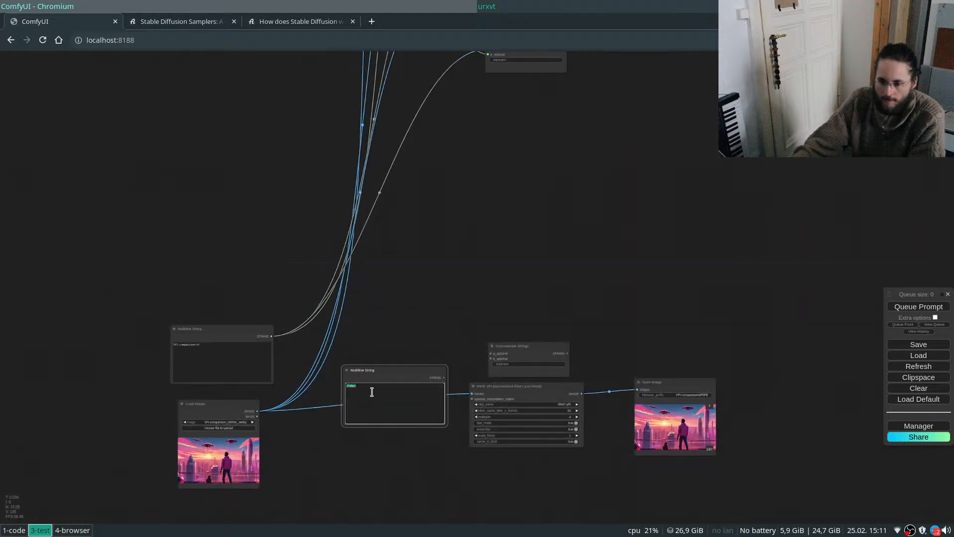
{"action": "type", "text": "RIFE"}
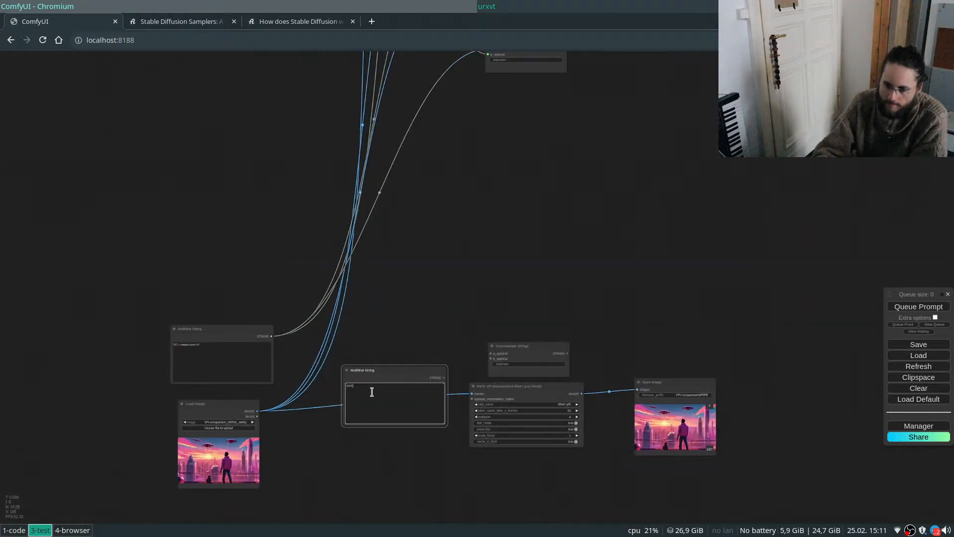
Connect the shared string to a_optional and the RIFE string to b_optional of the new Concatenate Strings node, and arrange it below RIFE VFI.
{"action": "scroll", "coordinate": [421, 454], "scroll_direction": "up", "scroll_amount": 6}
{"action": "left_click", "coordinate": [459, 440]}
{"action": "left_click_drag", "start_coordinate": [402, 262], "coordinate": [476, 249]}
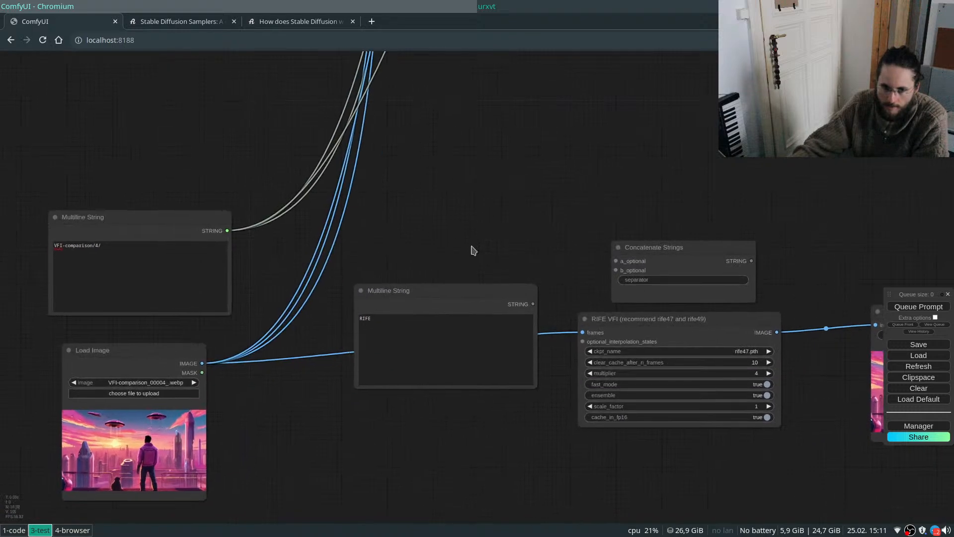
{"action": "left_click_drag", "start_coordinate": [227, 231], "coordinate": [616, 261]}
{"action": "left_click_drag", "start_coordinate": [531, 303], "coordinate": [670, 424]}
{"action": "left_click_drag", "start_coordinate": [676, 322], "coordinate": [705, 254]}
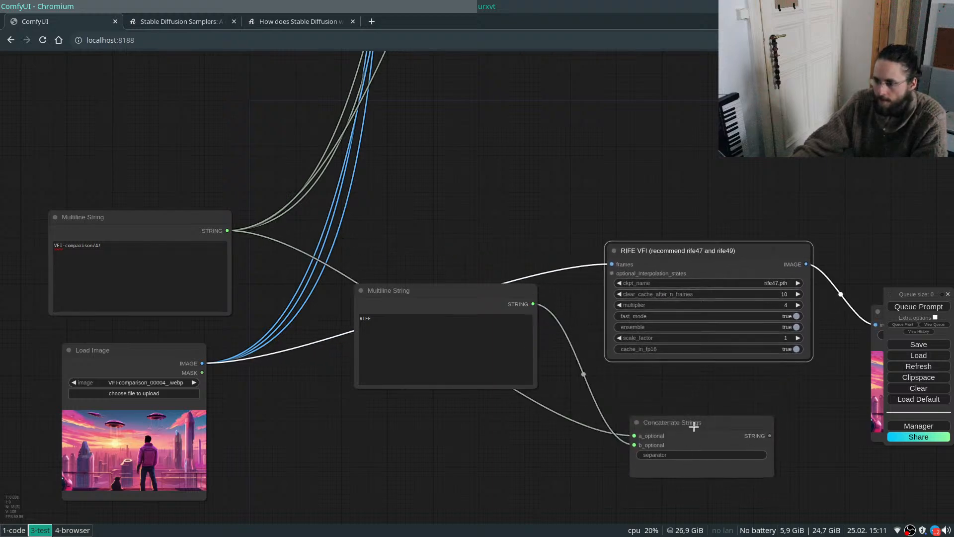
{"action": "left_click_drag", "start_coordinate": [694, 426], "coordinate": [689, 408]}
Convert filename_prefix of RIFE's Save Image node to an input and connect the concatenated string to it.
{"action": "left_click_drag", "start_coordinate": [825, 372], "coordinate": [536, 390]}
{"action": "right_click", "coordinate": [646, 338]}
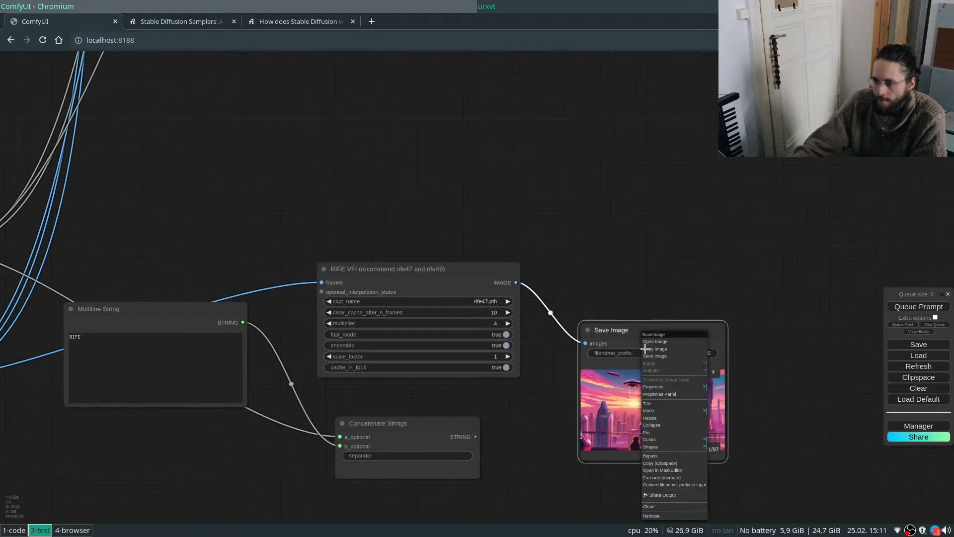
{"action": "left_click", "coordinate": [674, 484]}
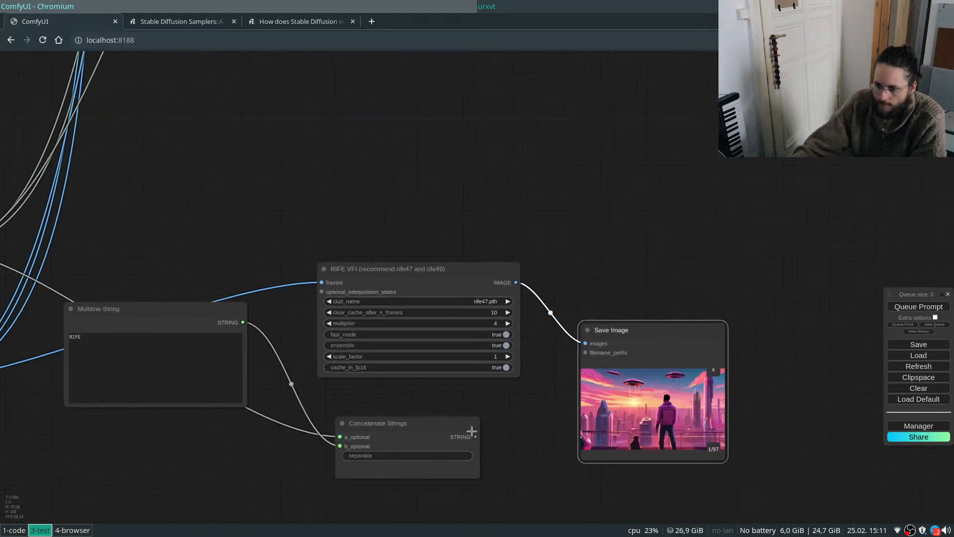
{"action": "left_click_drag", "start_coordinate": [475, 442], "coordinate": [586, 352]}
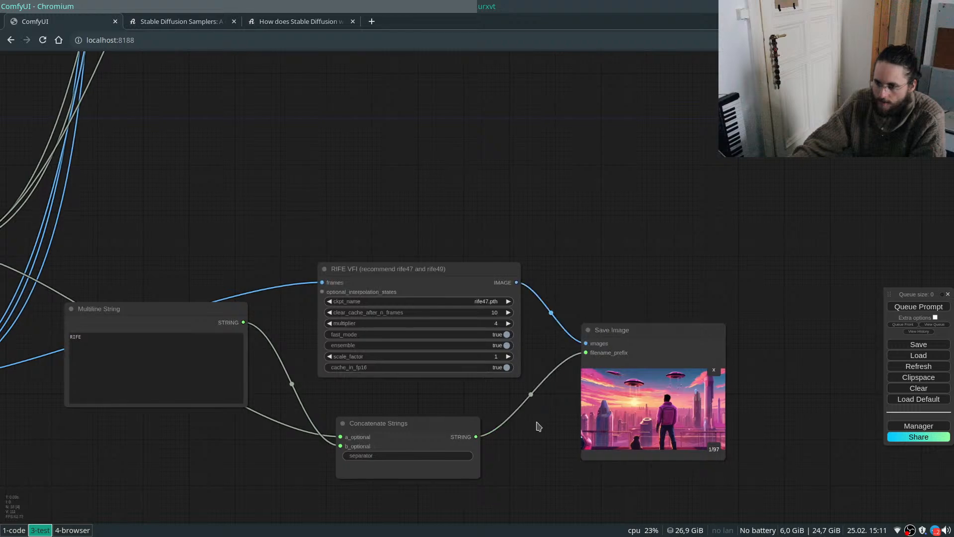
Move the shared Multiline String and Load Image nodes together back up between the IFUnet and RIFE branches.
{"action": "scroll", "coordinate": [715, 403], "scroll_direction": "down", "scroll_amount": 5}
{"action": "scroll", "coordinate": [506, 456], "scroll_direction": "up", "scroll_amount": 2}
{"action": "left_click_drag", "start_coordinate": [396, 452], "coordinate": [486, 389]}
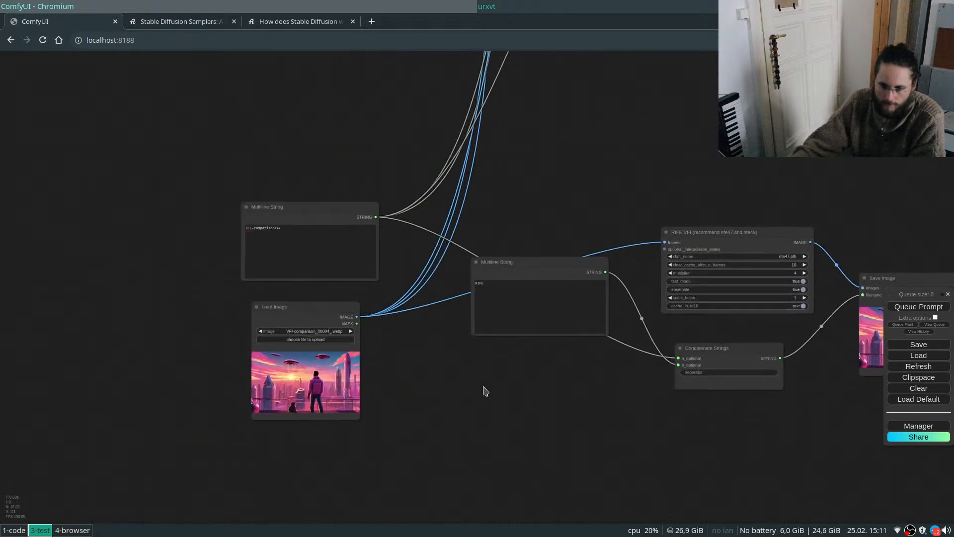
{"action": "scroll", "coordinate": [486, 389], "scroll_direction": "up", "scroll_amount": 1}
{"action": "left_click_drag", "start_coordinate": [275, 295], "coordinate": [269, 290]}
{"action": "left_click_drag", "start_coordinate": [192, 154], "coordinate": [294, 164]}
{"action": "scroll", "coordinate": [426, 451], "scroll_direction": "down", "scroll_amount": 4}
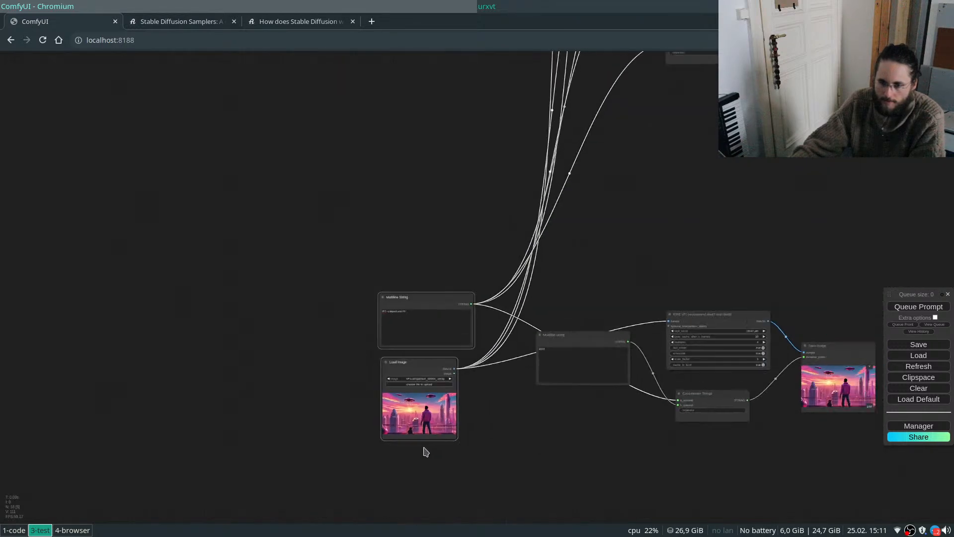
{"action": "scroll", "coordinate": [426, 451], "scroll_direction": "down", "scroll_amount": 2}
{"action": "left_click_drag", "start_coordinate": [437, 336], "coordinate": [362, 240]}
{"action": "left_click", "coordinate": [538, 280]}
{"action": "left_click_drag", "start_coordinate": [663, 271], "coordinate": [645, 280]}
Shift the shared Multiline String and Load Image nodes together farther away from the interpolation branches.
{"action": "scroll", "coordinate": [559, 397], "scroll_direction": "up", "scroll_amount": 1}
{"action": "scroll", "coordinate": [558, 398], "scroll_direction": "up", "scroll_amount": 3}
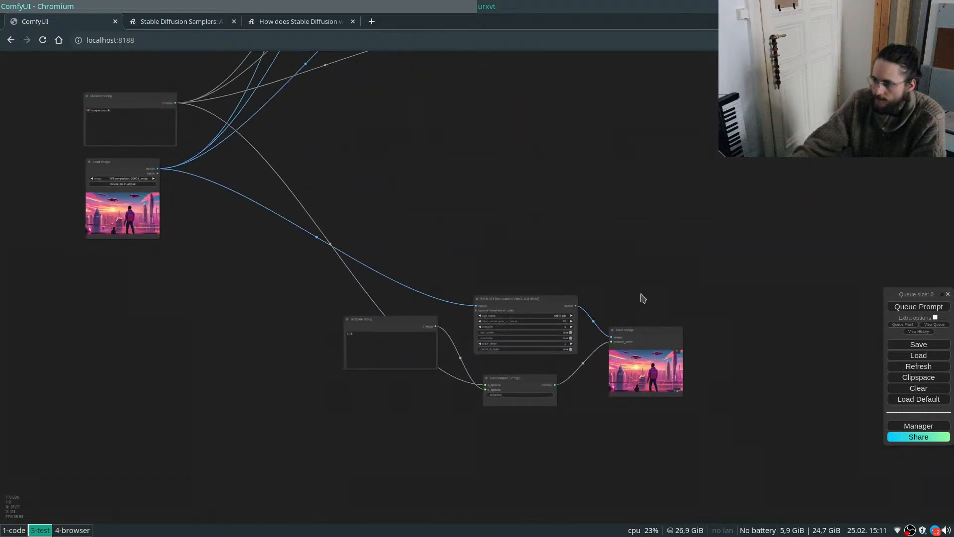
{"action": "scroll", "coordinate": [611, 392], "scroll_direction": "down", "scroll_amount": 6}
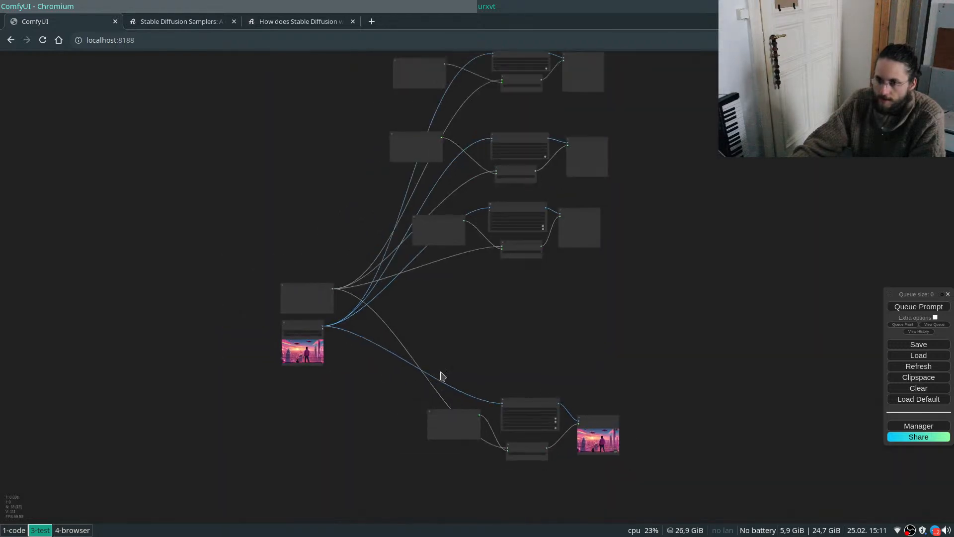
{"action": "left_click_drag", "start_coordinate": [254, 305], "coordinate": [364, 350]}
{"action": "left_click_drag", "start_coordinate": [355, 279], "coordinate": [323, 277]}
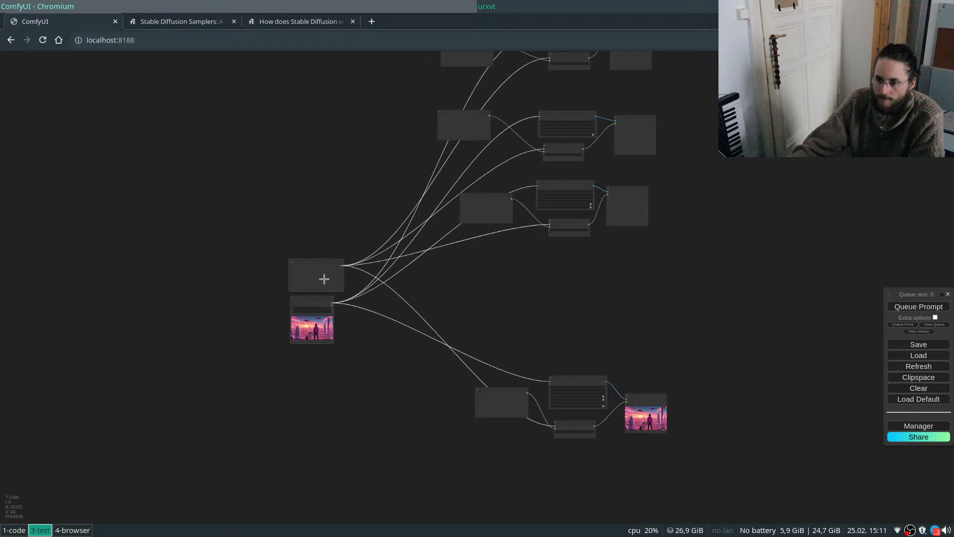
{"action": "scroll", "coordinate": [649, 438], "scroll_direction": "up", "scroll_amount": 6}
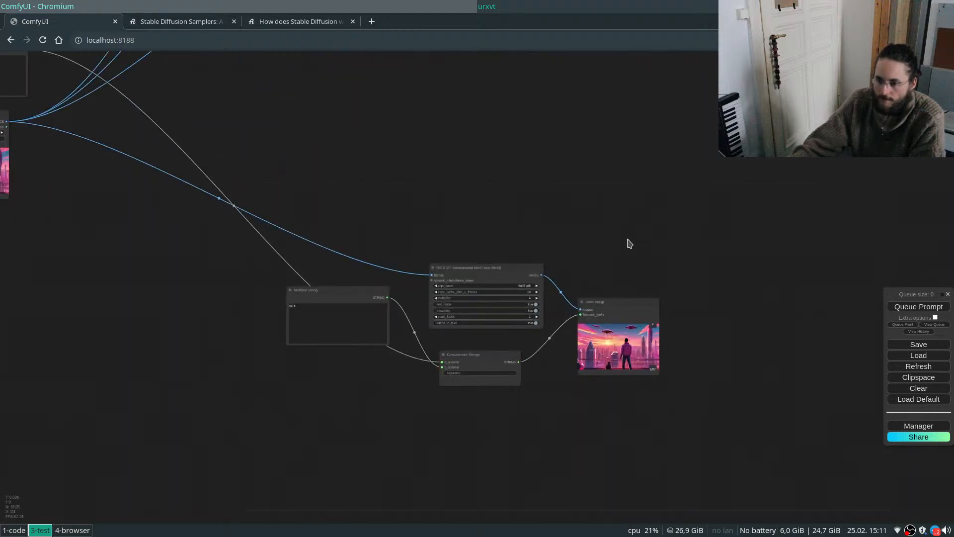
{"action": "scroll", "coordinate": [587, 341], "scroll_direction": "up", "scroll_amount": 4}
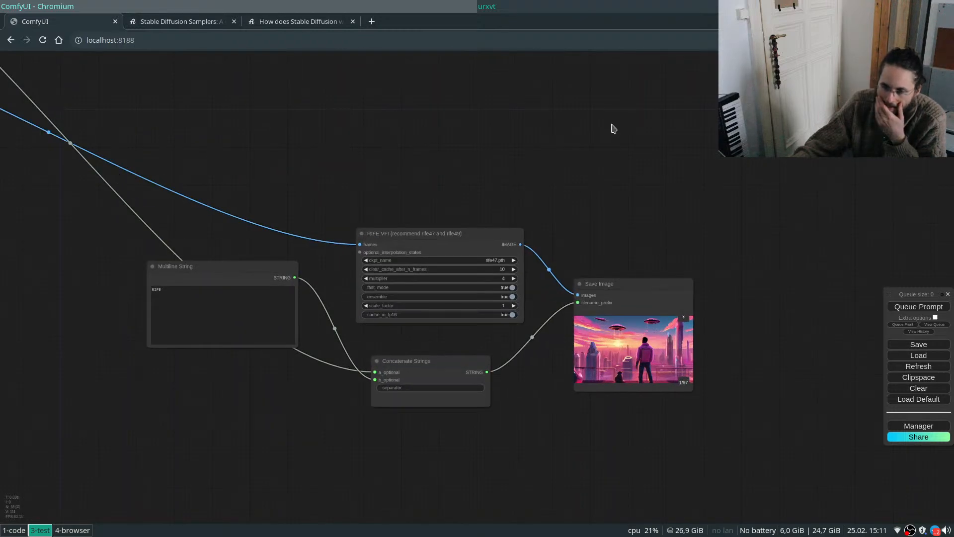
Bypass the RIFE Multiline String and the RIFE VFI node.
{"action": "left_click_drag", "start_coordinate": [649, 175], "coordinate": [180, 450]}
{"action": "right_click", "coordinate": [251, 258]}
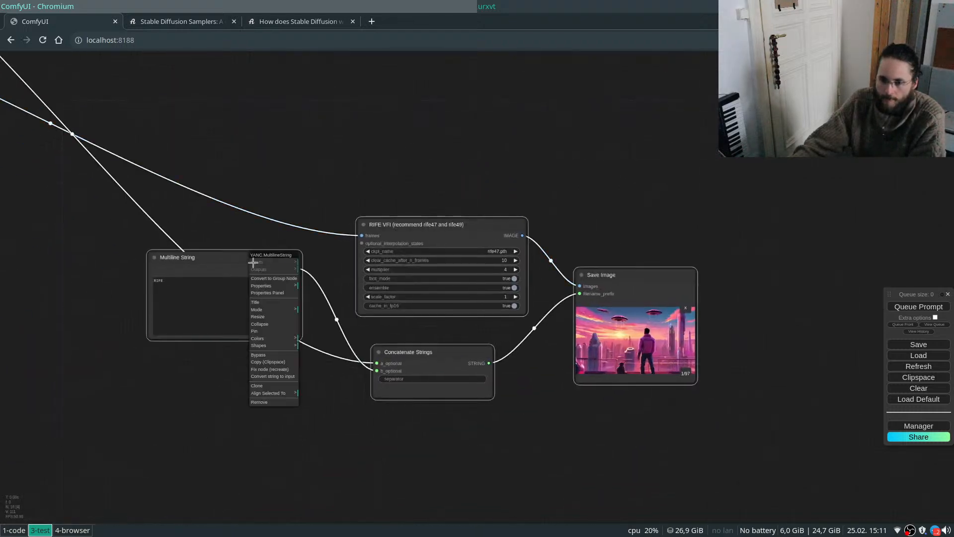
{"action": "left_click", "coordinate": [275, 355]}
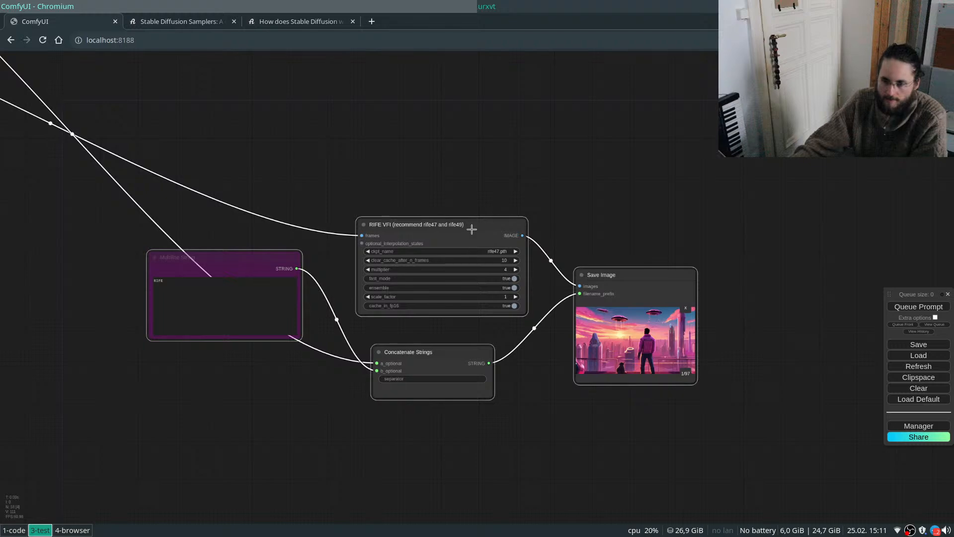
{"action": "left_click", "coordinate": [318, 304]}
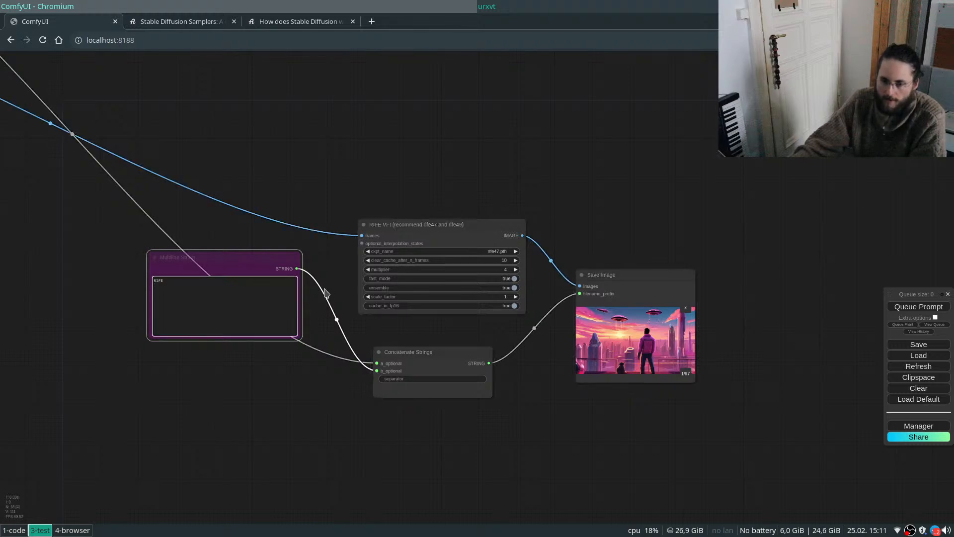
{"action": "left_click", "coordinate": [224, 390]}
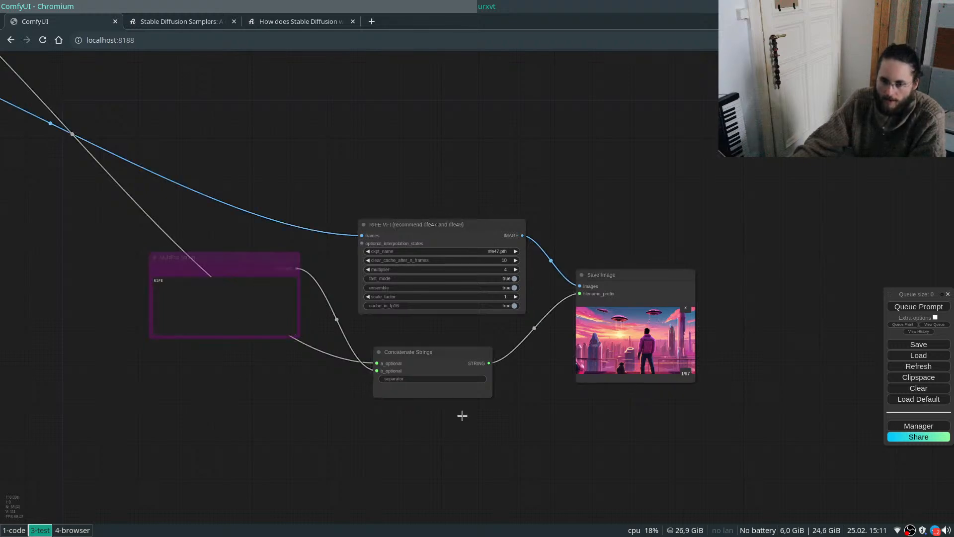
{"action": "scroll", "coordinate": [485, 445], "scroll_direction": "down", "scroll_amount": 4}
{"action": "right_click", "coordinate": [423, 298]}
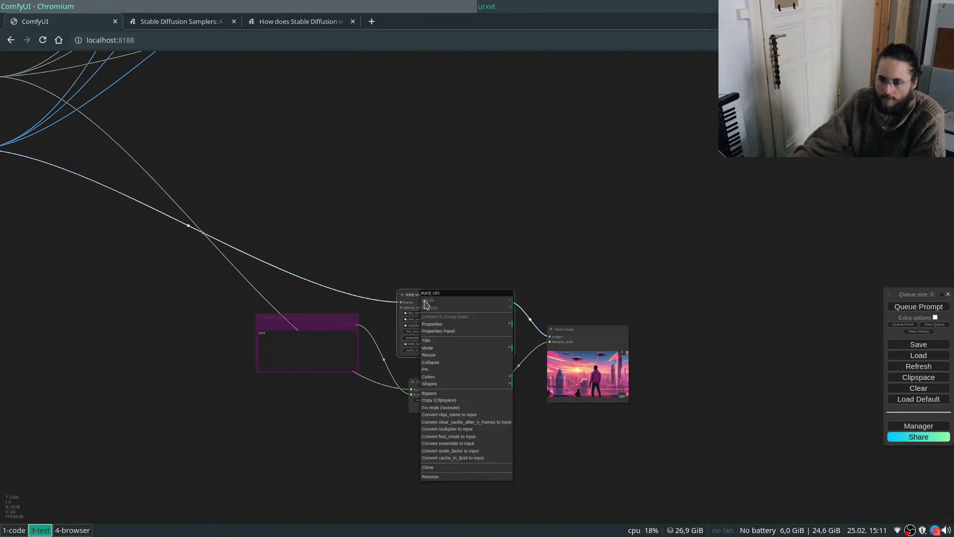
{"action": "left_click", "coordinate": [450, 393]}
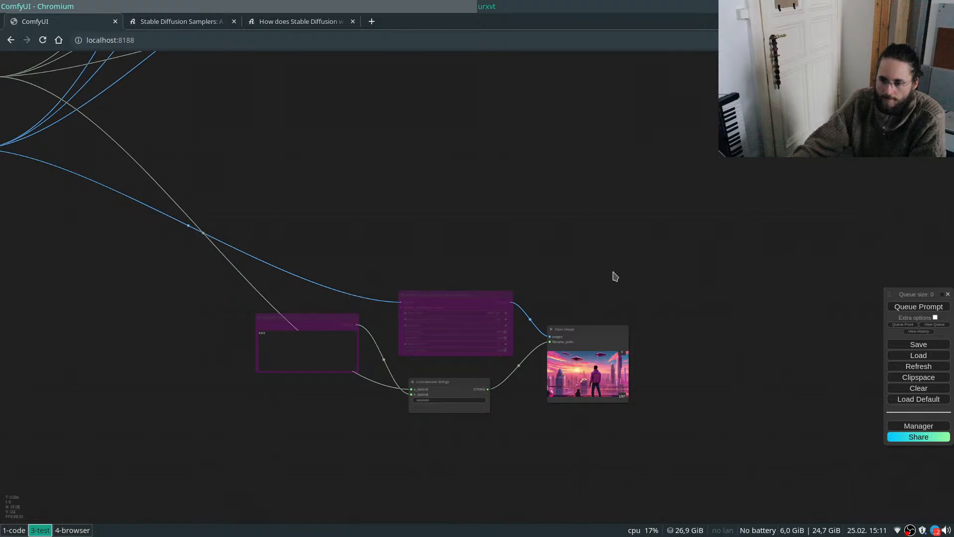
Add a node group to the canvas and place it just above the RIFE Multiline String.
{"action": "scroll", "coordinate": [575, 307], "scroll_direction": "down", "scroll_amount": 3}
{"action": "scroll", "coordinate": [353, 317], "scroll_direction": "up", "scroll_amount": 4}
{"action": "right_click", "coordinate": [431, 247]}
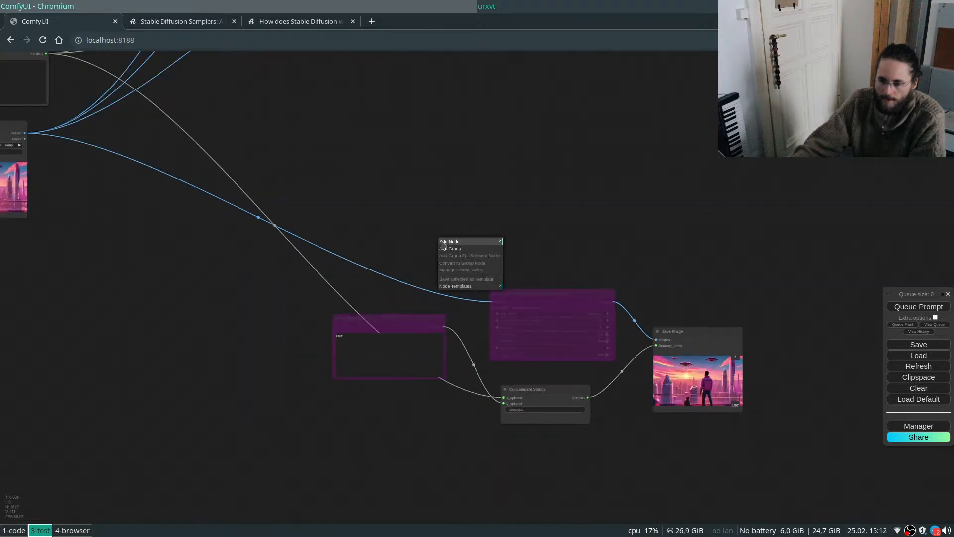
{"action": "left_click", "coordinate": [452, 248]}
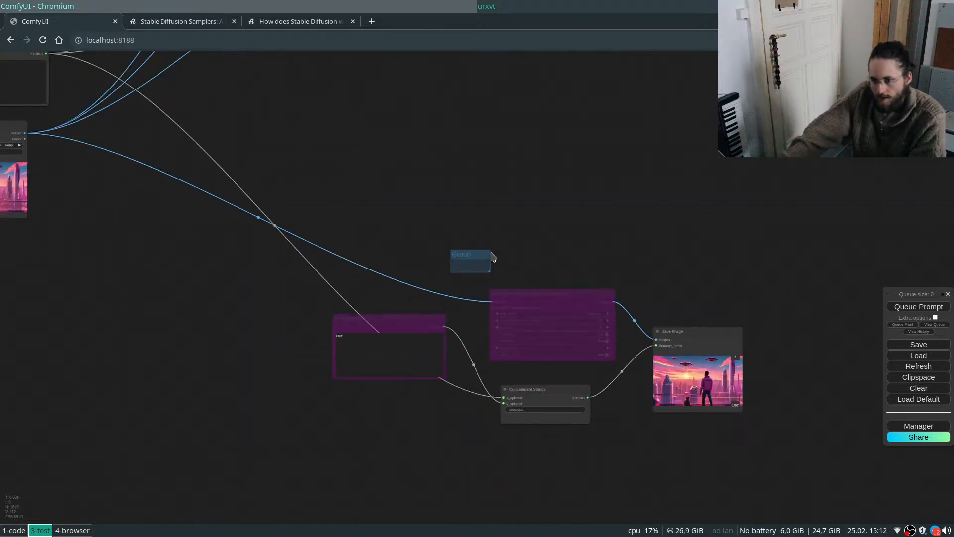
{"action": "left_click_drag", "start_coordinate": [485, 258], "coordinate": [367, 287]}
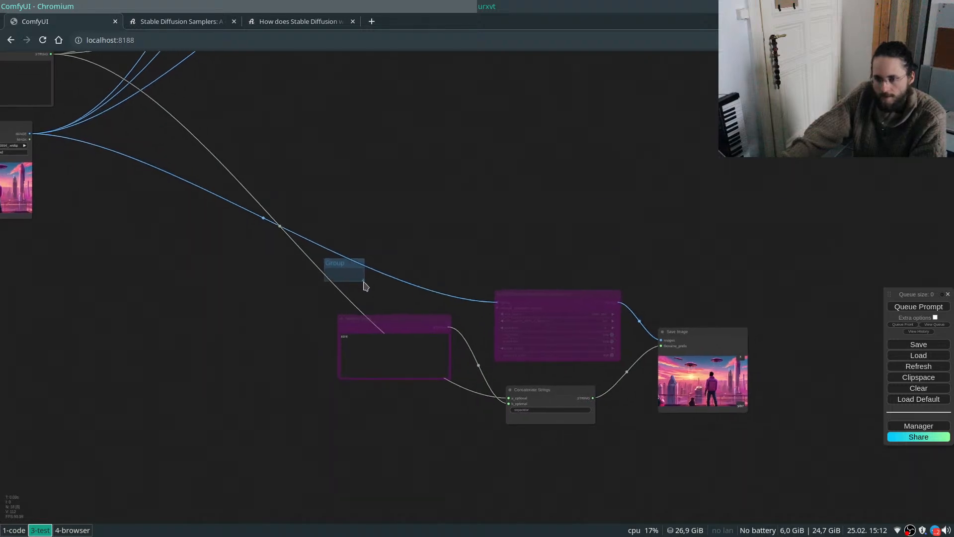
Enlarge the group until it encloses the RIFE string, RIFE VFI, Concatenate Strings and Save Image nodes.
{"action": "scroll", "coordinate": [365, 286], "scroll_direction": "up", "scroll_amount": 10}
{"action": "left_click_drag", "start_coordinate": [387, 298], "coordinate": [393, 308]}
{"action": "scroll", "coordinate": [389, 307], "scroll_direction": "down", "scroll_amount": 6}
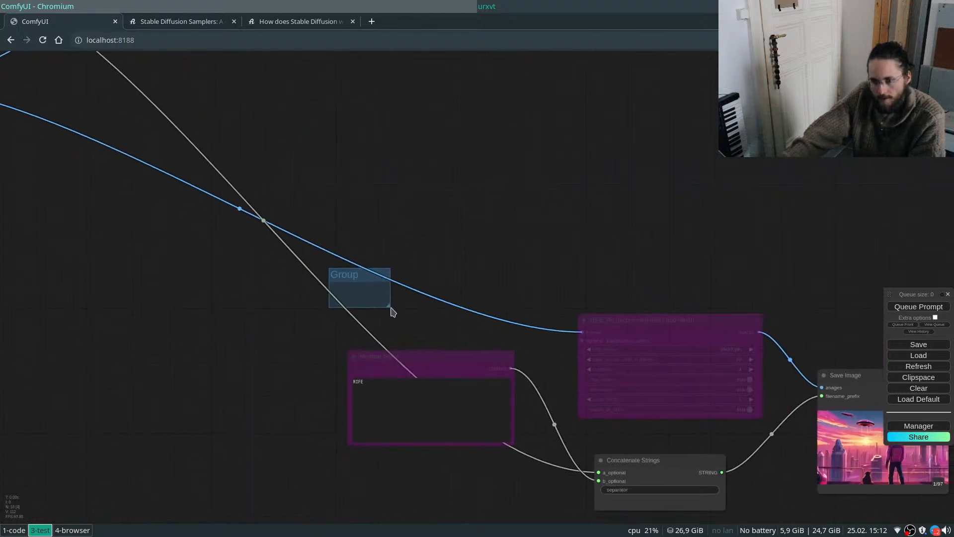
{"action": "left_click_drag", "start_coordinate": [391, 311], "coordinate": [855, 490]}
{"action": "scroll", "coordinate": [651, 419], "scroll_direction": "down", "scroll_amount": 4}
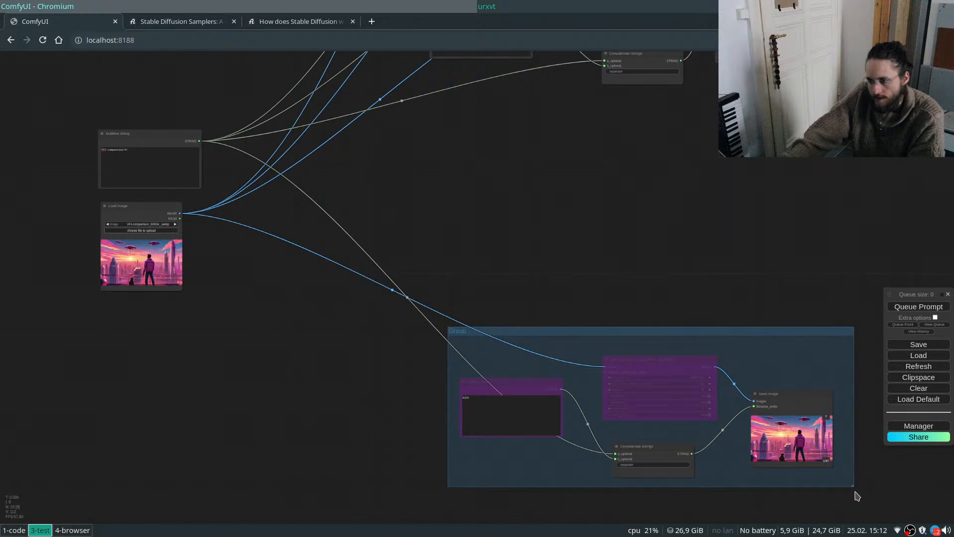
{"action": "scroll", "coordinate": [871, 491], "scroll_direction": "up", "scroll_amount": 9}
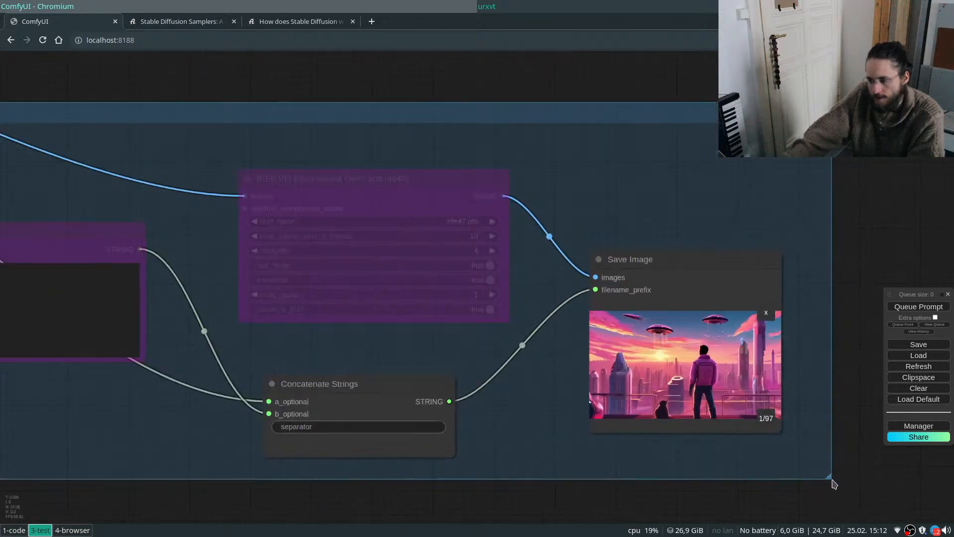
{"action": "scroll", "coordinate": [834, 481], "scroll_direction": "down", "scroll_amount": 6}
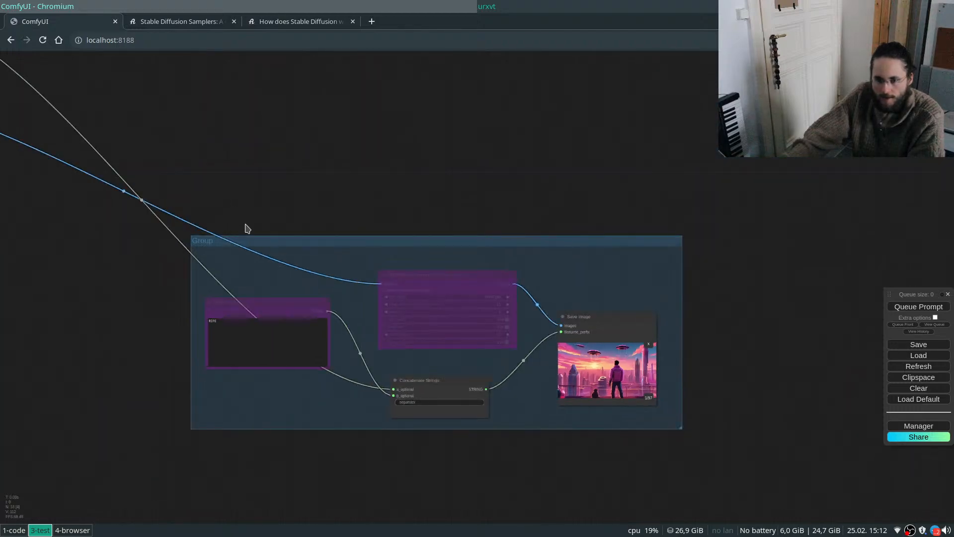
Bypass all nodes in the RIFE group.
{"action": "scroll", "coordinate": [248, 233], "scroll_direction": "up", "scroll_amount": 4}
{"action": "right_click", "coordinate": [281, 244]}
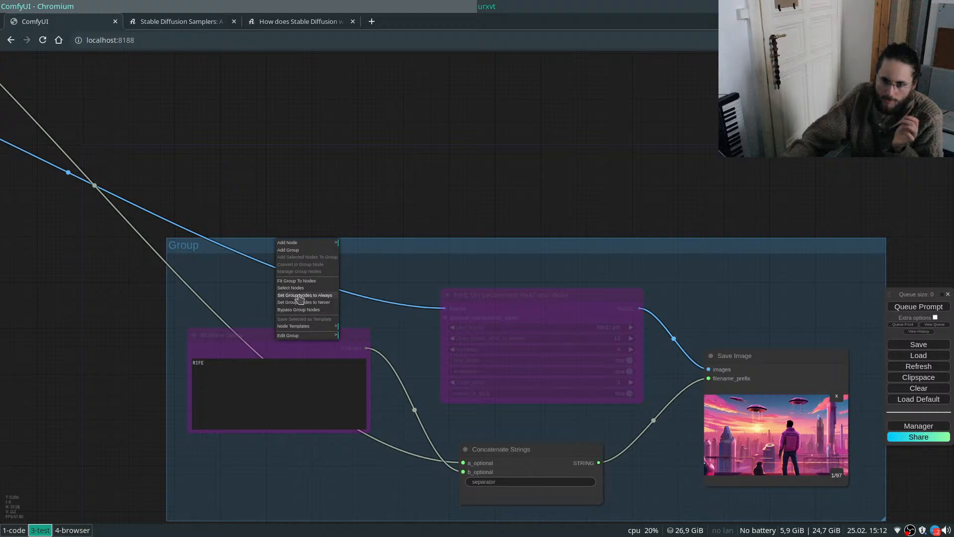
{"action": "left_click", "coordinate": [310, 311]}
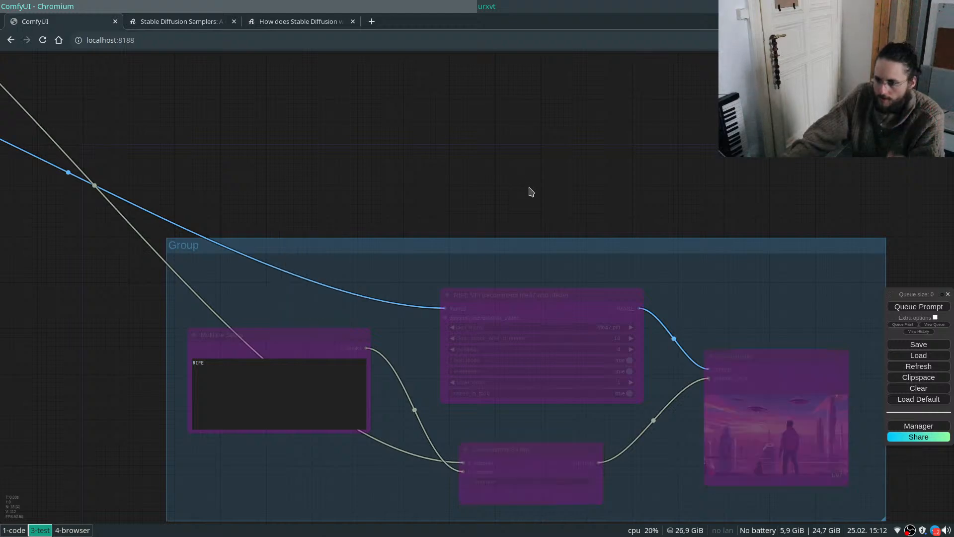
{"action": "scroll", "coordinate": [611, 305], "scroll_direction": "down", "scroll_amount": 5}
{"action": "left_click_drag", "start_coordinate": [509, 204], "coordinate": [548, 354]}
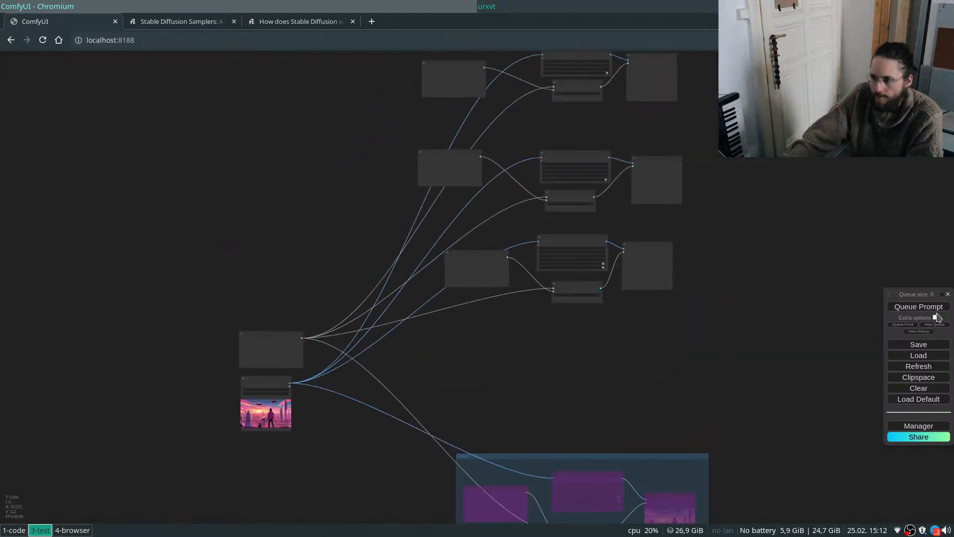
Open one frame of the GMFSS branch's Save Image output to inspect the interpolation result.
{"action": "scroll", "coordinate": [290, 383], "scroll_direction": "up", "scroll_amount": 5}
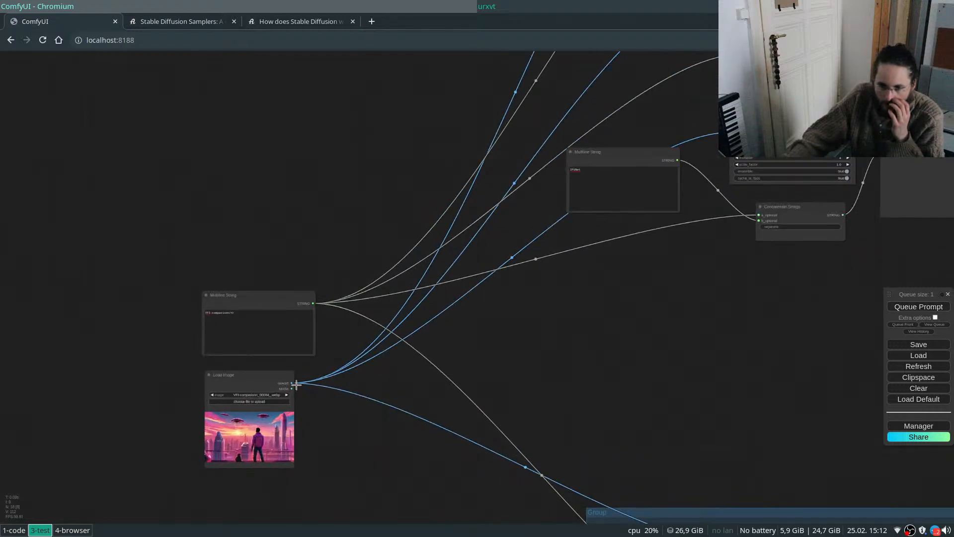
{"action": "scroll", "coordinate": [391, 374], "scroll_direction": "down", "scroll_amount": 5}
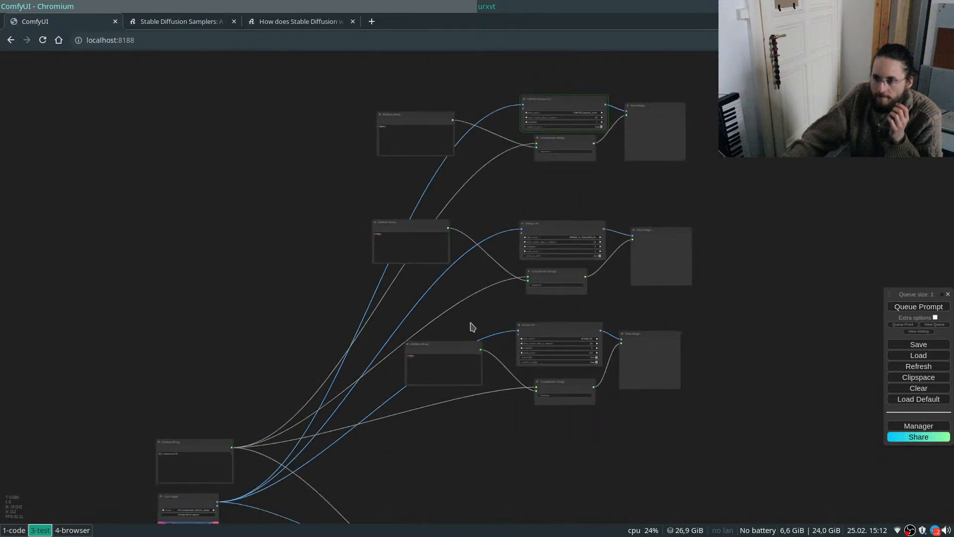
{"action": "scroll", "coordinate": [571, 154], "scroll_direction": "up", "scroll_amount": 2}
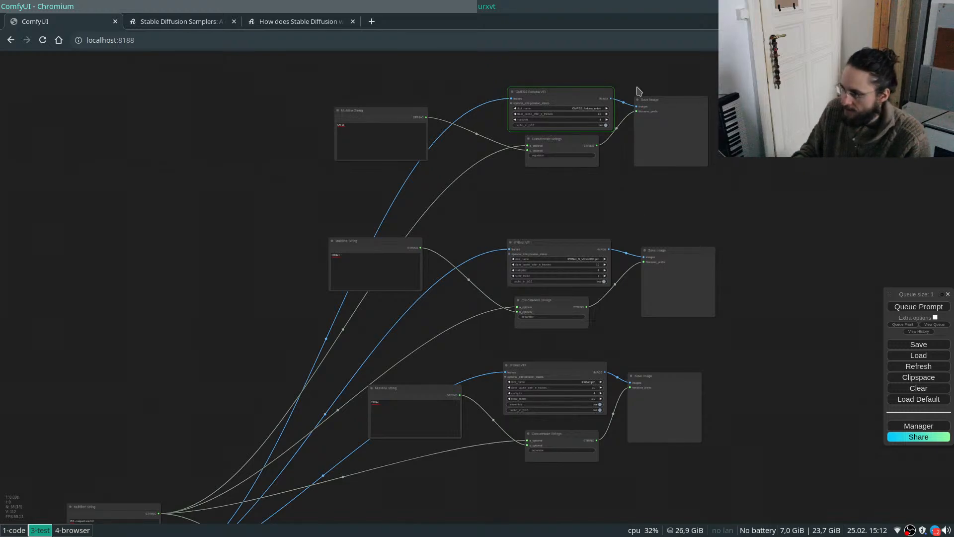
{"action": "scroll", "coordinate": [671, 106], "scroll_direction": "up", "scroll_amount": 5}
{"action": "scroll", "coordinate": [539, 276], "scroll_direction": "down", "scroll_amount": 2}
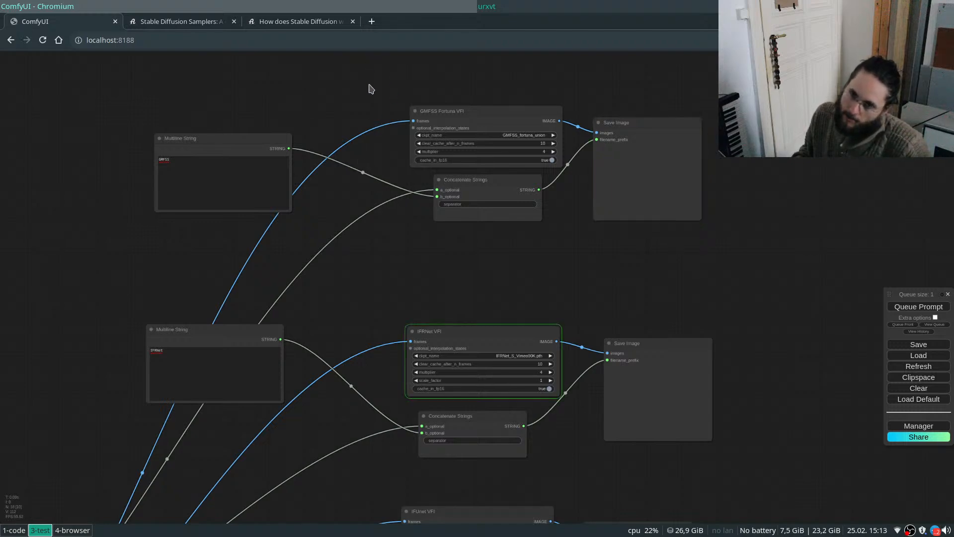
{"action": "scroll", "coordinate": [698, 159], "scroll_direction": "up", "scroll_amount": 7}
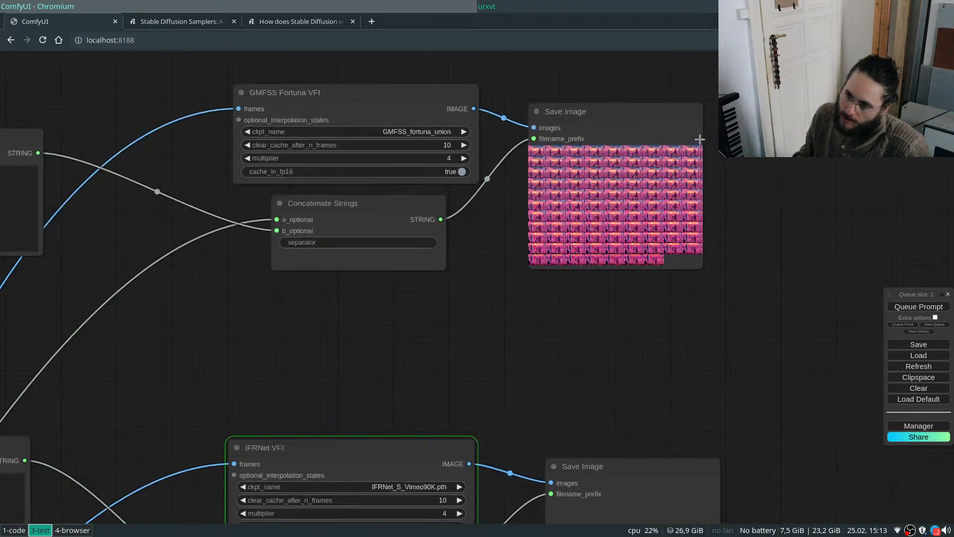
{"action": "scroll", "coordinate": [702, 187], "scroll_direction": "up", "scroll_amount": 3}
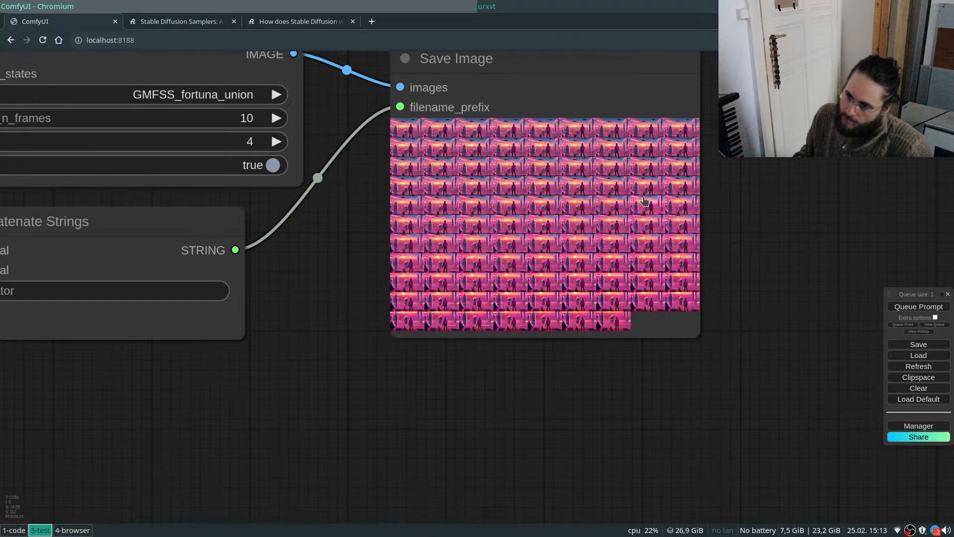
{"action": "left_click", "coordinate": [536, 164]}
{"action": "scroll", "coordinate": [556, 223], "scroll_direction": "down", "scroll_amount": 15}
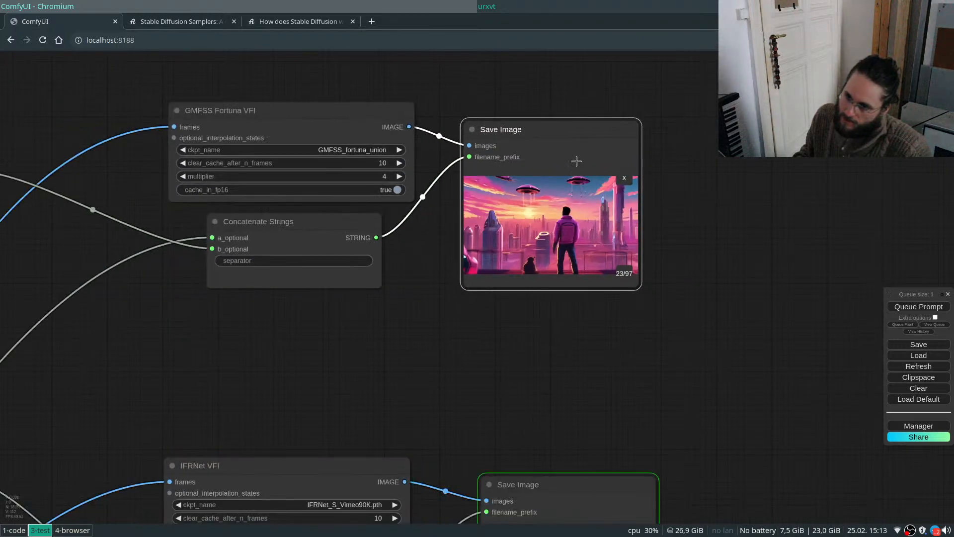
Open one frame of the IFRNet branch's Save Image output for comparison.
{"action": "scroll", "coordinate": [570, 332], "scroll_direction": "up", "scroll_amount": 2}
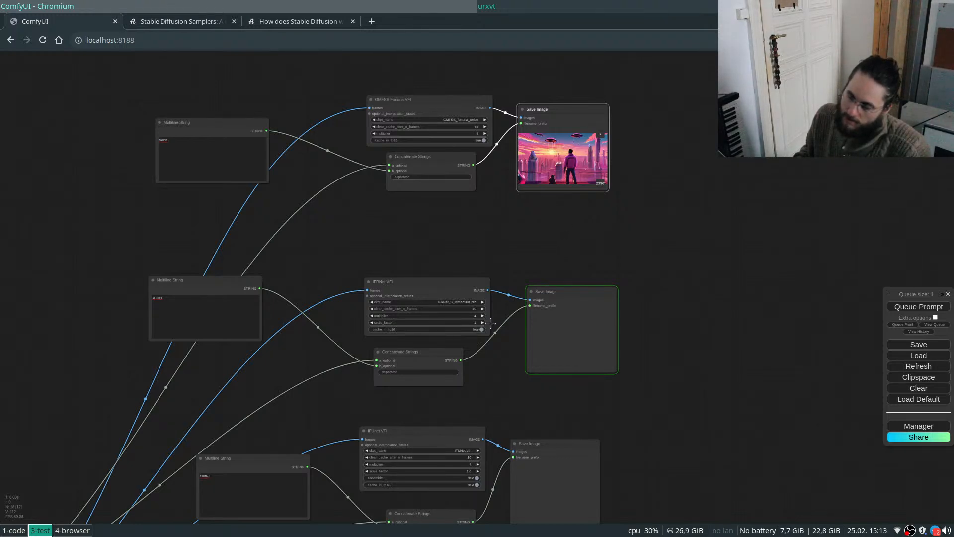
{"action": "scroll", "coordinate": [505, 373], "scroll_direction": "up", "scroll_amount": 3}
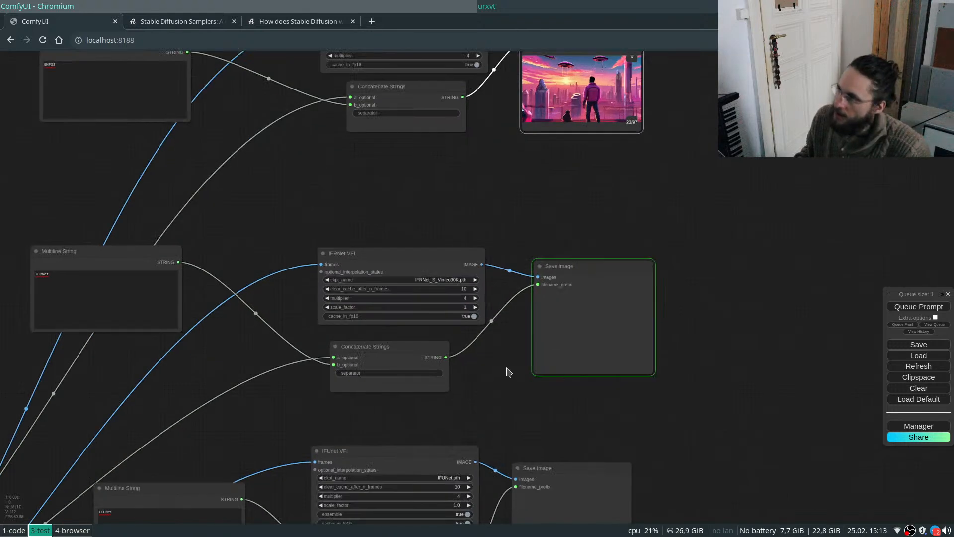
{"action": "scroll", "coordinate": [437, 219], "scroll_direction": "down", "scroll_amount": 8}
{"action": "scroll", "coordinate": [444, 237], "scroll_direction": "up", "scroll_amount": 6}
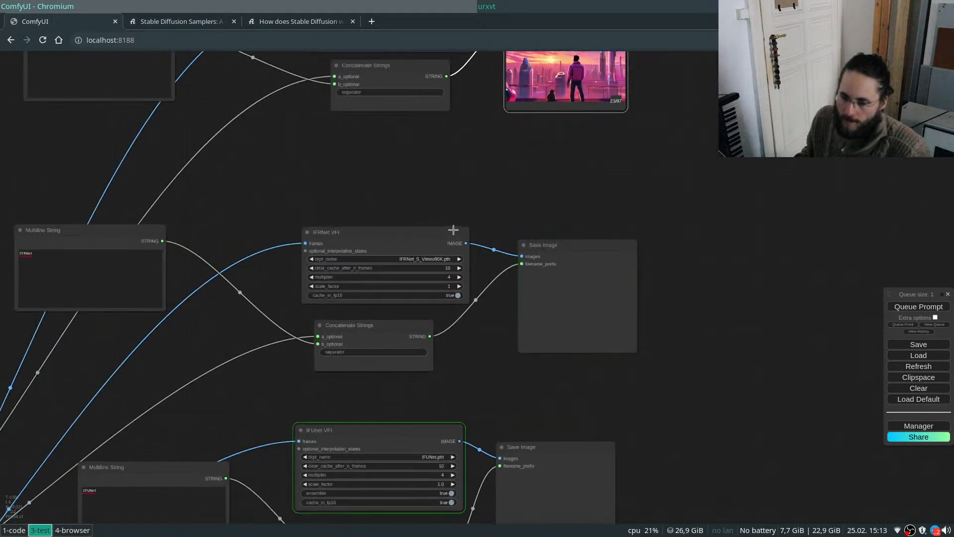
{"action": "left_click", "coordinate": [581, 310]}
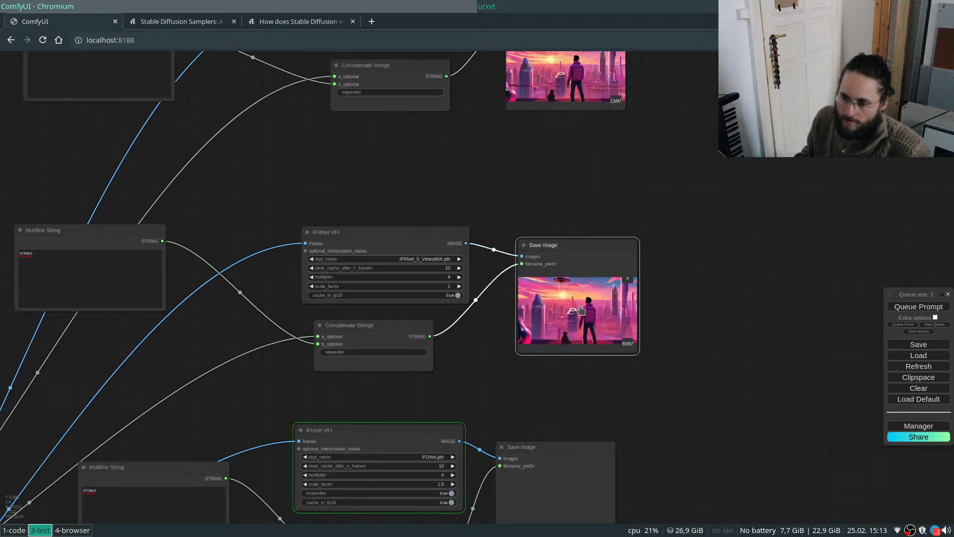
{"action": "scroll", "coordinate": [602, 133], "scroll_direction": "down", "scroll_amount": 2}
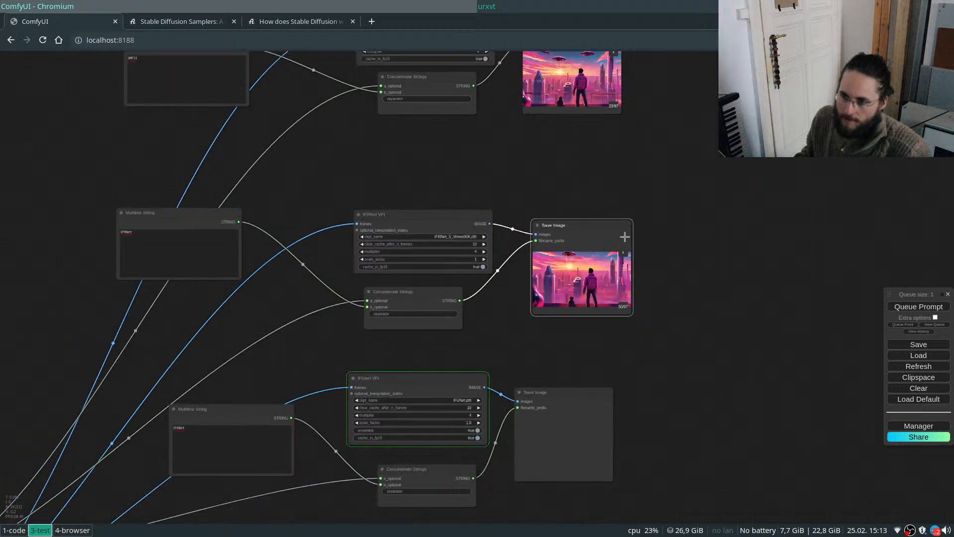
{"action": "scroll", "coordinate": [507, 326], "scroll_direction": "down", "scroll_amount": 4}
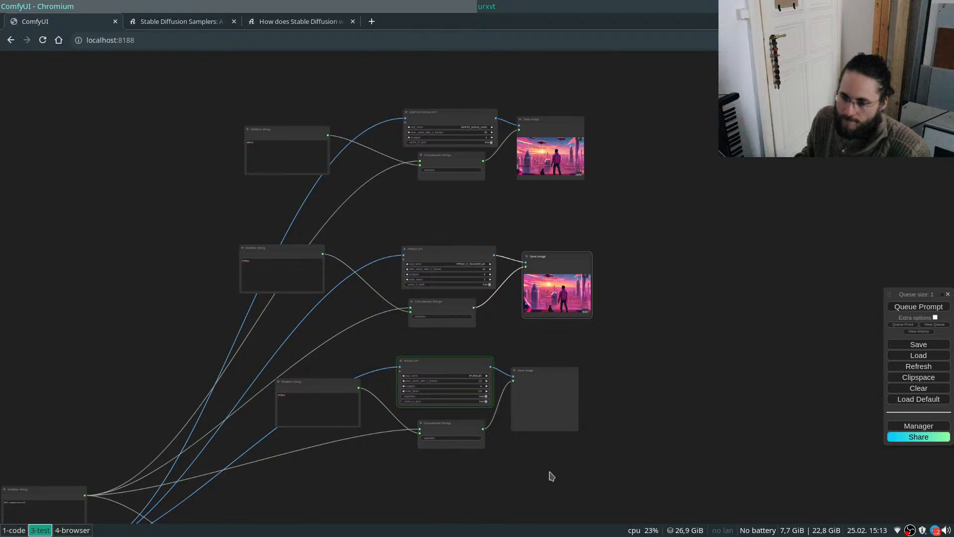
{"action": "scroll", "coordinate": [552, 485], "scroll_direction": "up", "scroll_amount": 4}
{"action": "scroll", "coordinate": [629, 355], "scroll_direction": "down", "scroll_amount": 3}
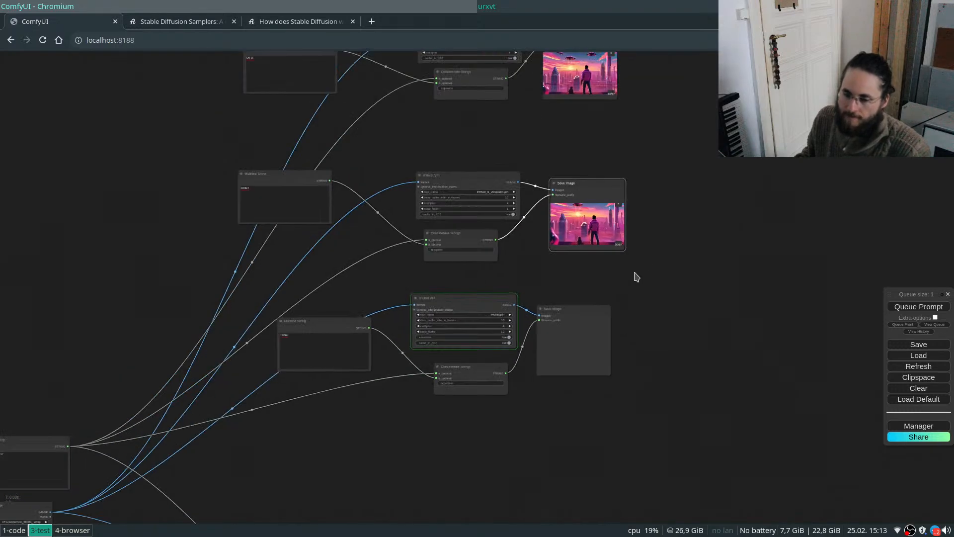
{"action": "scroll", "coordinate": [645, 267], "scroll_direction": "down", "scroll_amount": 3}
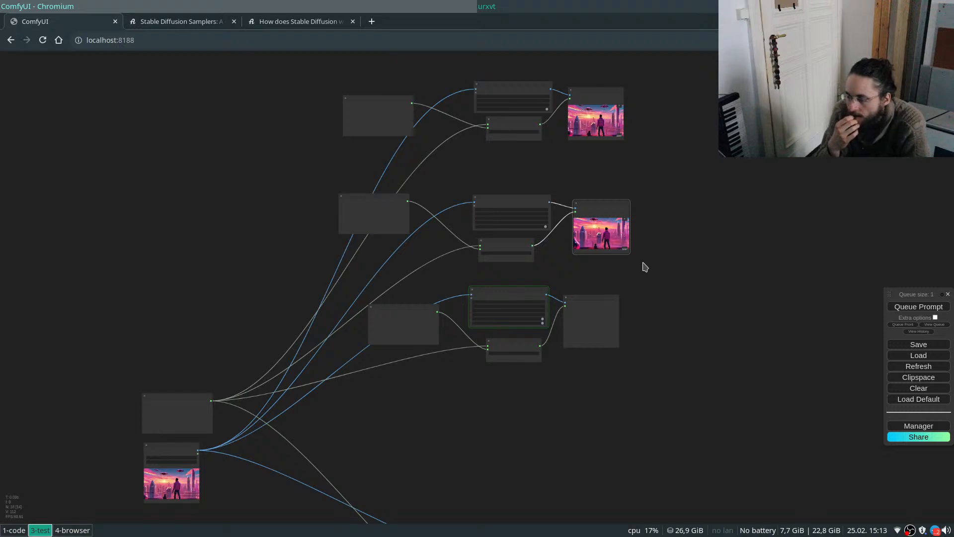
{"action": "scroll", "coordinate": [564, 192], "scroll_direction": "down", "scroll_amount": 3}
{"action": "scroll", "coordinate": [574, 391], "scroll_direction": "up", "scroll_amount": 4}
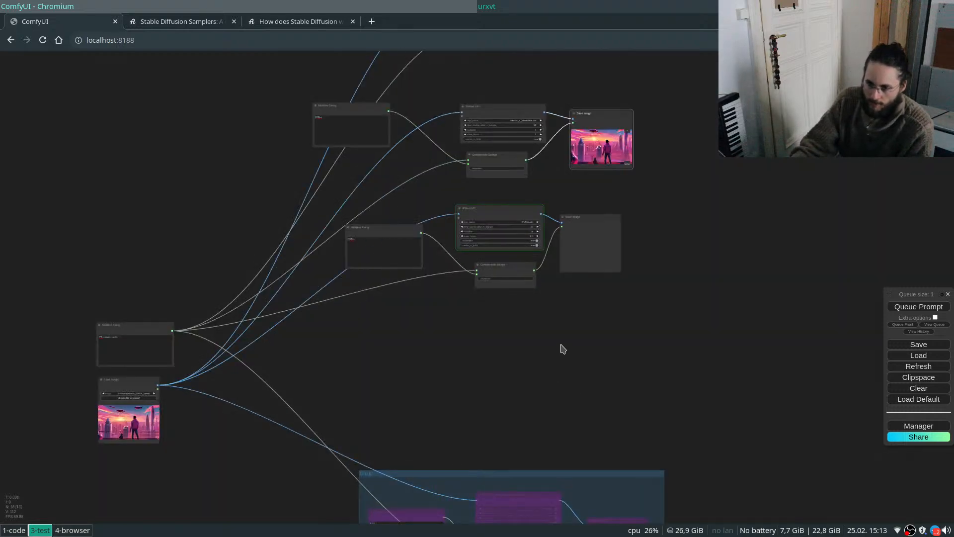
Switch to the other browser window, close both IFUNet GitHub tabs and find M2M VFI in the ComfyUI-Frame-Interpolation node list.
{"action": "left_click", "coordinate": [267, 22]}
{"action": "key", "text": "ctrl+shift+Tab"}
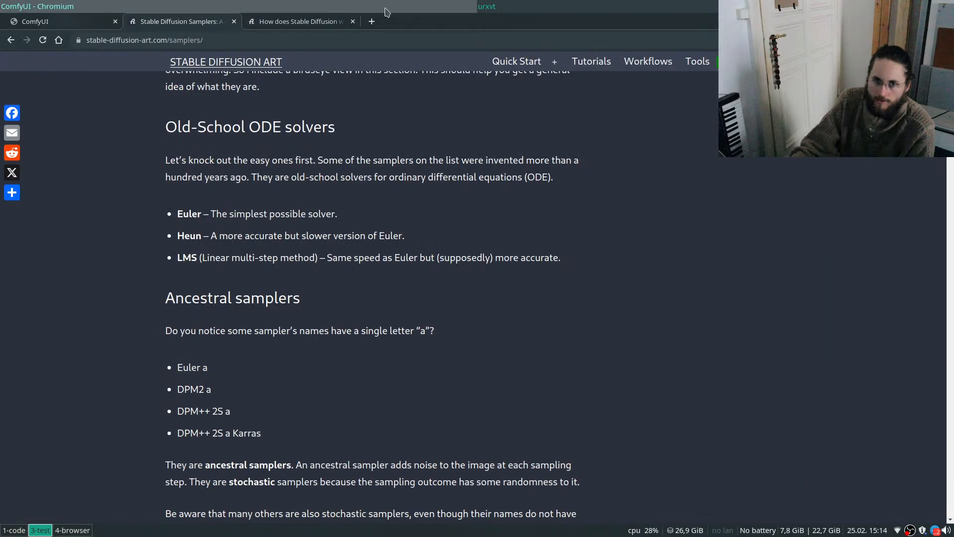
{"action": "key", "text": "ctrl+shift+Tab"}
{"action": "key", "text": "super+4"}
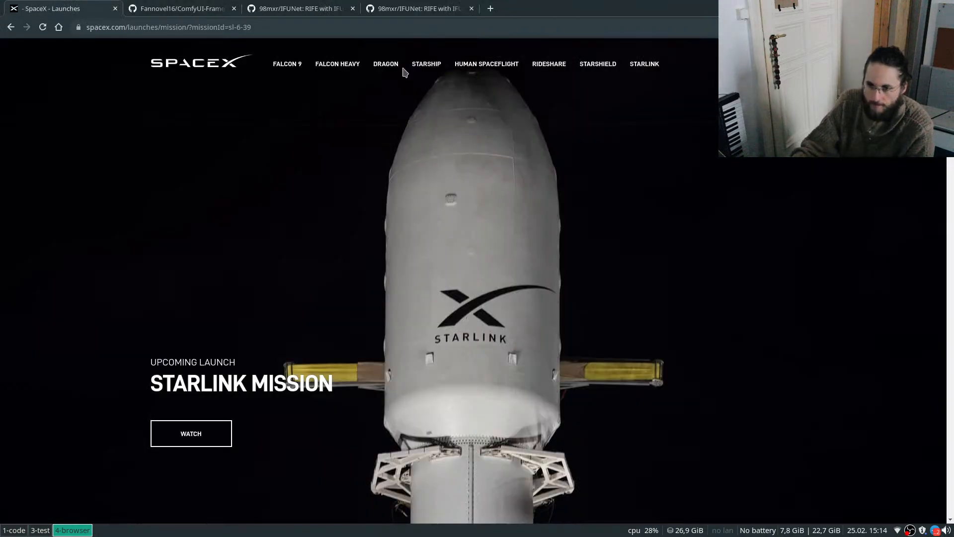
{"action": "left_click", "coordinate": [411, 10]}
{"action": "key", "text": "ctrl+w"}
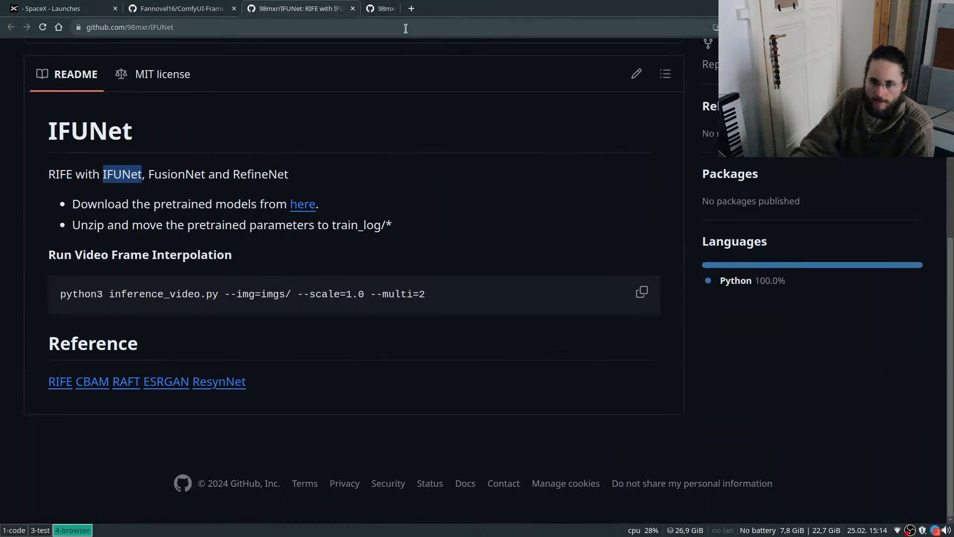
{"action": "key", "text": "ctrl+w"}
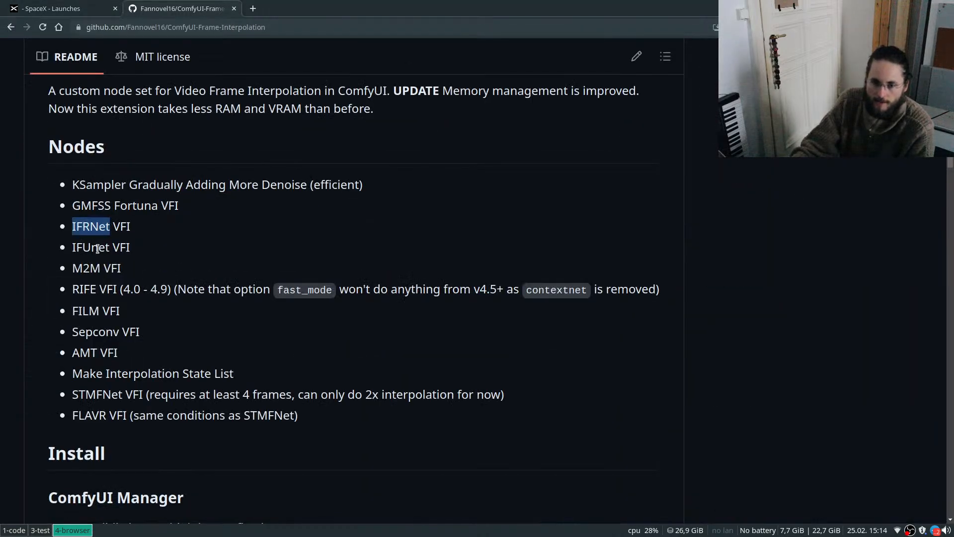
{"action": "left_click", "coordinate": [91, 262]}
Back in ComfyUI, duplicate the IFUNet Multiline String, place the copy below it and set its text to M2M.
{"action": "key", "text": "super+3"}
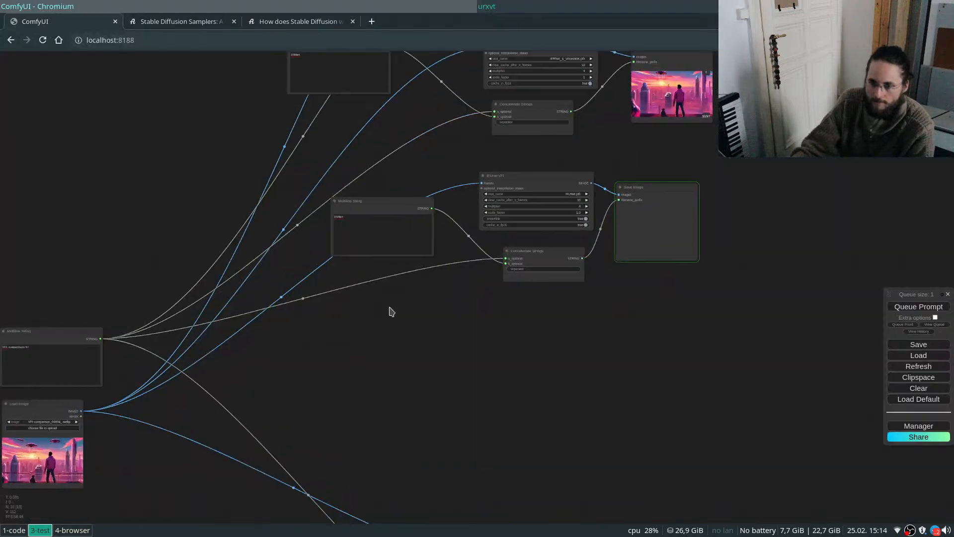
{"action": "scroll", "coordinate": [397, 311], "scroll_direction": "up", "scroll_amount": 1}
{"action": "left_click_drag", "start_coordinate": [471, 326], "coordinate": [500, 319]}
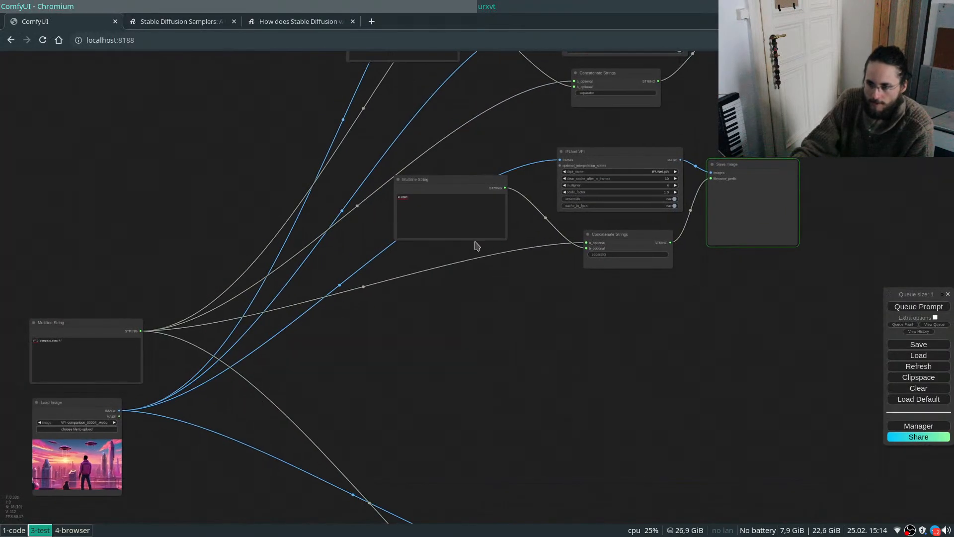
{"action": "left_click", "coordinate": [444, 179]}
{"action": "key", "text": "ctrl+c"}
{"action": "key", "text": "ctrl+v"}
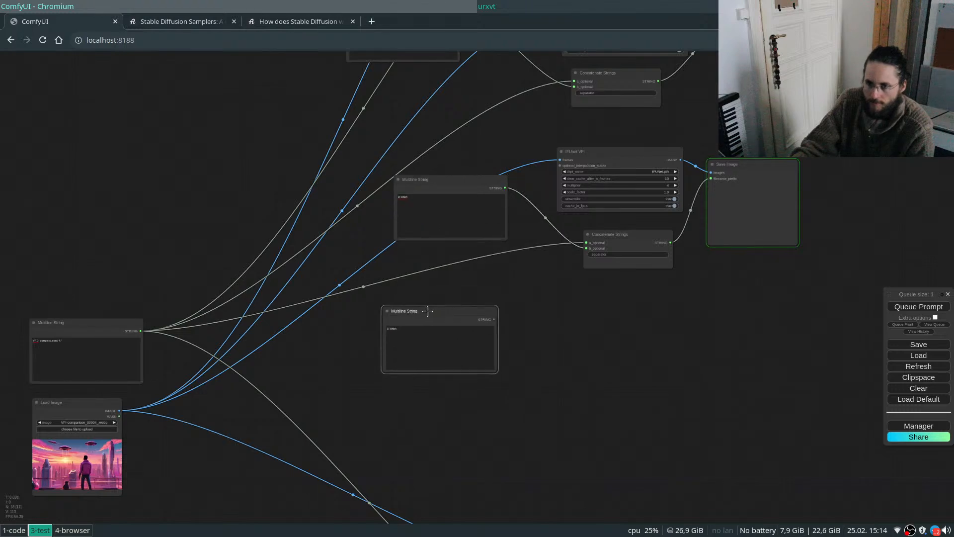
{"action": "double_click", "coordinate": [405, 334]}
{"action": "type", "text": "M2M"}
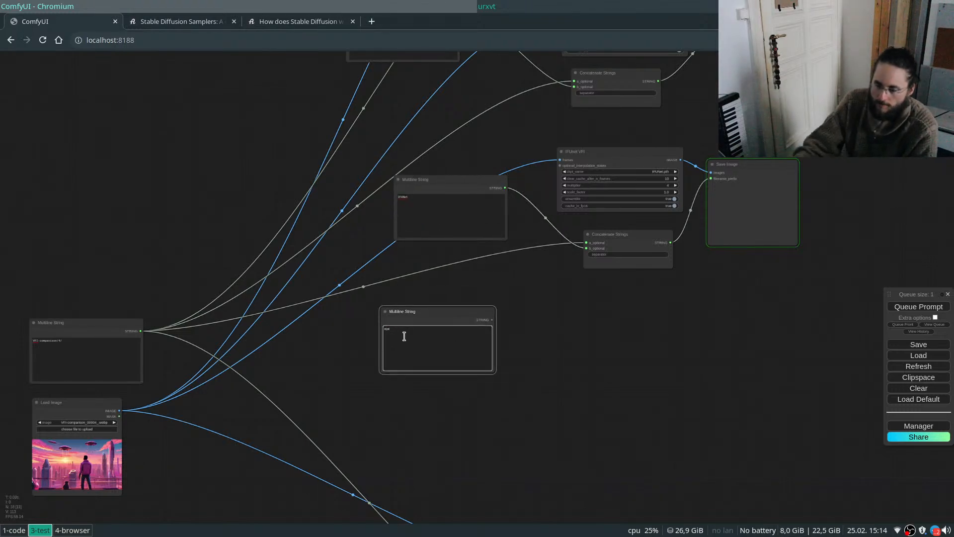
Add an M2M VFI node beside the M2M string, and open a frame of the IFUnet branch's Save Image output.
{"action": "scroll", "coordinate": [533, 342], "scroll_direction": "up", "scroll_amount": 4}
{"action": "left_click_drag", "start_coordinate": [636, 319], "coordinate": [564, 362]}
{"action": "double_click", "coordinate": [569, 358]}
{"action": "type", "text": "m2m"}
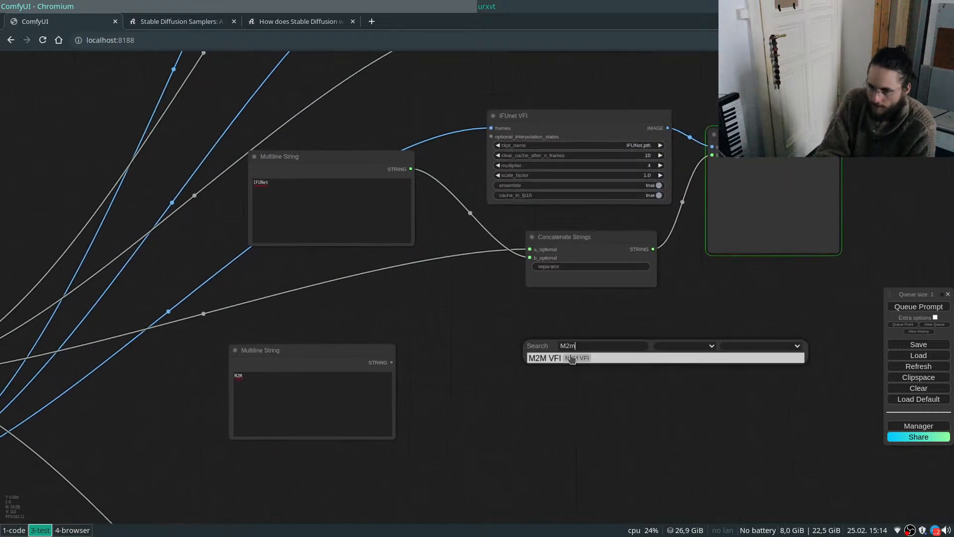
{"action": "key", "text": "Return"}
{"action": "left_click", "coordinate": [740, 391]}
{"action": "left_click", "coordinate": [740, 391]}
{"action": "left_click_drag", "start_coordinate": [653, 338], "coordinate": [539, 334]}
{"action": "left_click", "coordinate": [822, 164]}
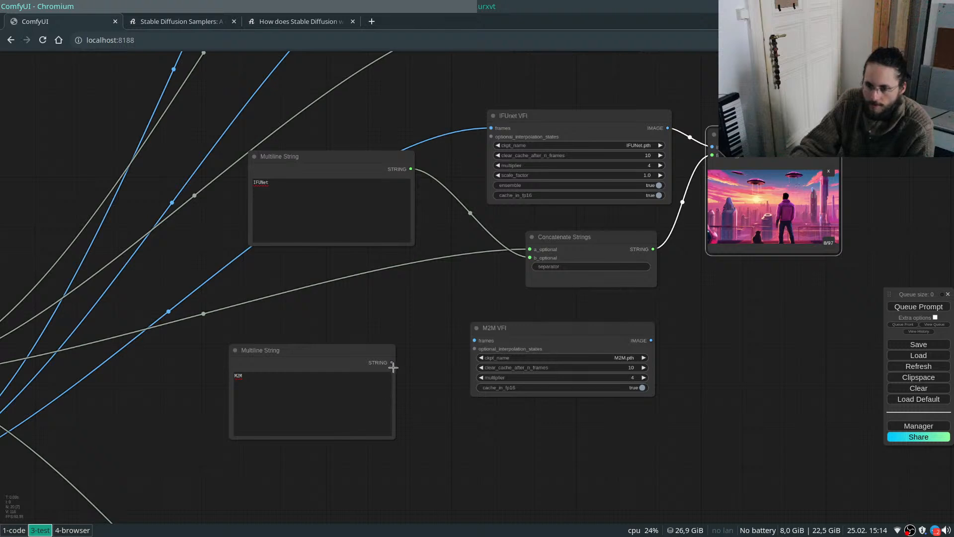
Duplicate the IFUnet branch's Concatenate Strings and Save Image nodes, placing the copies beneath and beside M2M VFI.
{"action": "left_click_drag", "start_coordinate": [391, 362], "coordinate": [477, 383]}
{"action": "left_click", "coordinate": [590, 249]}
{"action": "left_click_drag", "start_coordinate": [579, 255], "coordinate": [536, 426]}
{"action": "left_click", "coordinate": [746, 141]}
{"action": "key", "text": "ctrl+c"}
{"action": "key", "text": "ctrl+v"}
{"action": "left_click_drag", "start_coordinate": [793, 325], "coordinate": [751, 343]}
Connect the M2M string to b_optional and the shared VFI-comparison/4/ string to a_optional of the new Concatenate Strings node.
{"action": "left_click_drag", "start_coordinate": [392, 362], "coordinate": [491, 434]}
{"action": "left_click_drag", "start_coordinate": [488, 387], "coordinate": [499, 329]}
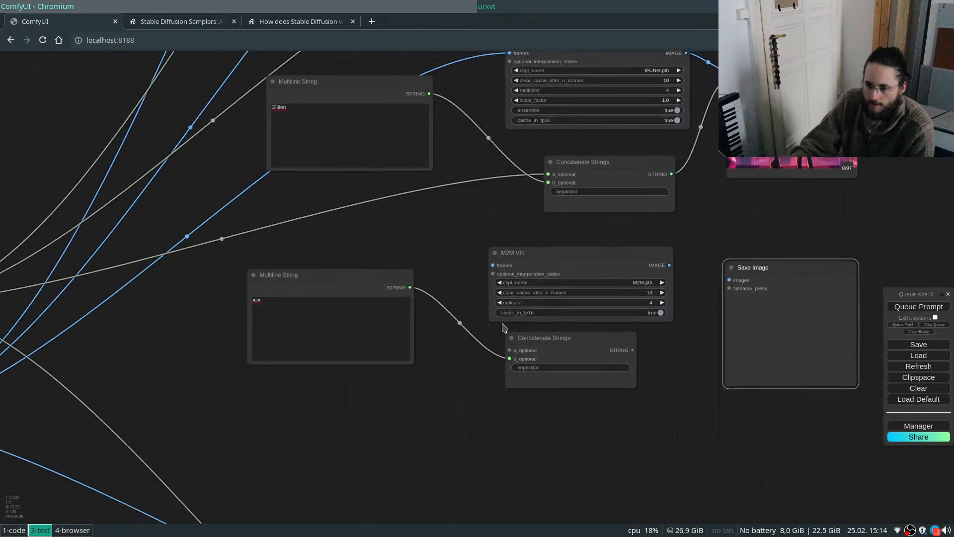
{"action": "left_click_drag", "start_coordinate": [325, 443], "coordinate": [451, 399]}
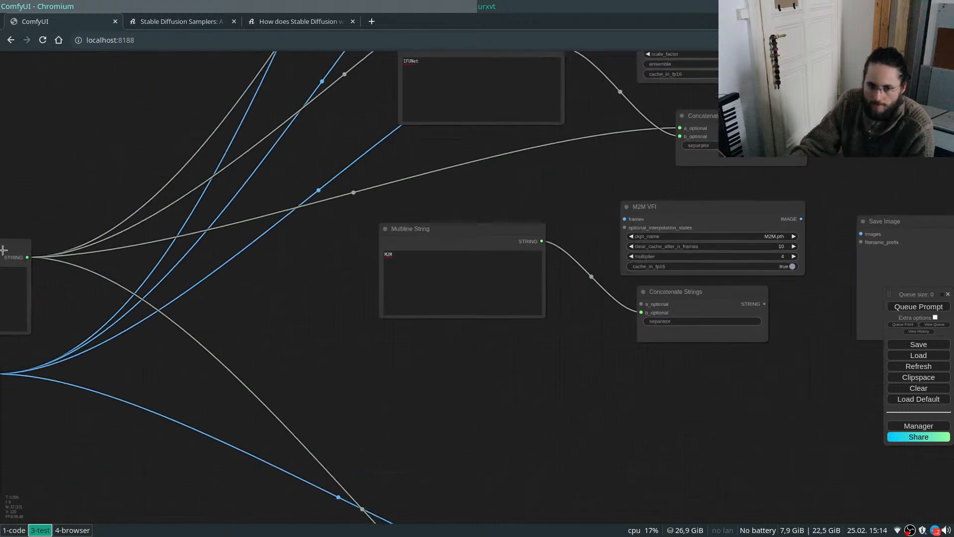
{"action": "left_click_drag", "start_coordinate": [29, 256], "coordinate": [641, 303]}
Move the shared prefix string and Load Image nodes together closer to the interpolation branches.
{"action": "scroll", "coordinate": [540, 403], "scroll_direction": "down", "scroll_amount": 6}
{"action": "left_click_drag", "start_coordinate": [125, 296], "coordinate": [308, 420]}
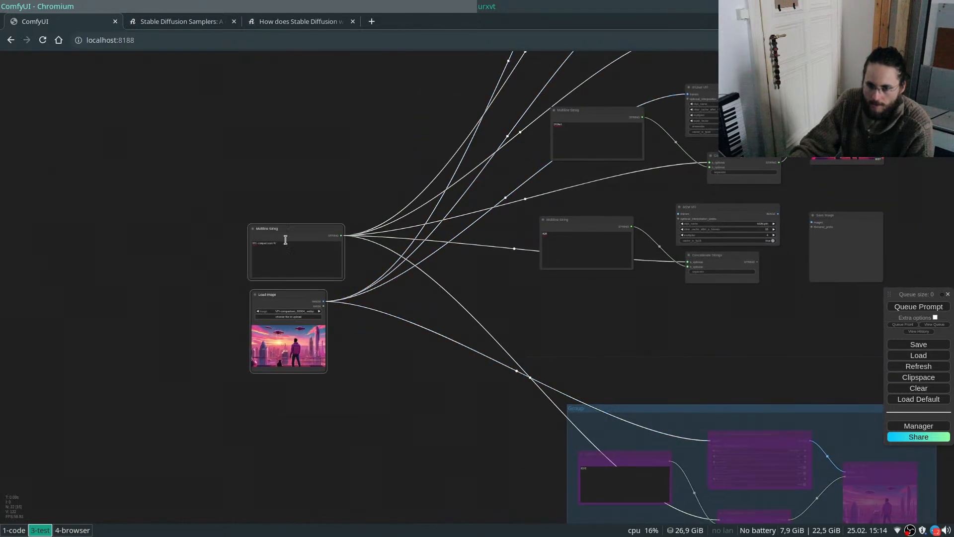
{"action": "left_click_drag", "start_coordinate": [298, 234], "coordinate": [458, 227]}
{"action": "left_click", "coordinate": [628, 313]}
Wire Load Image into M2M VFI, its images into the new Save Image, and the concatenated string into that node's filename_prefix.
{"action": "scroll", "coordinate": [579, 375], "scroll_direction": "up", "scroll_amount": 6}
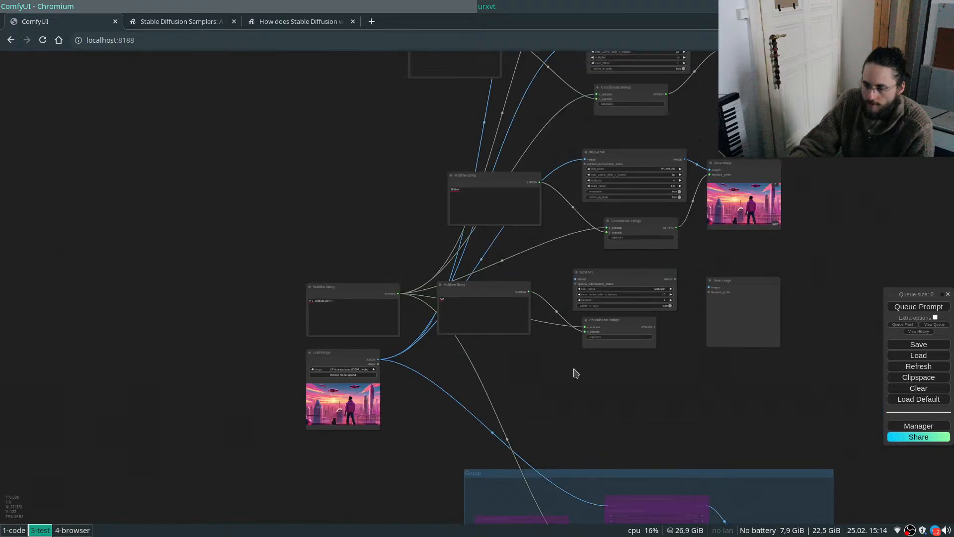
{"action": "left_click_drag", "start_coordinate": [217, 360], "coordinate": [566, 217]}
{"action": "left_click_drag", "start_coordinate": [743, 218], "coordinate": [802, 232]}
{"action": "left_click_drag", "start_coordinate": [708, 307], "coordinate": [809, 274]}
{"action": "scroll", "coordinate": [530, 359], "scroll_direction": "down", "scroll_amount": 1}
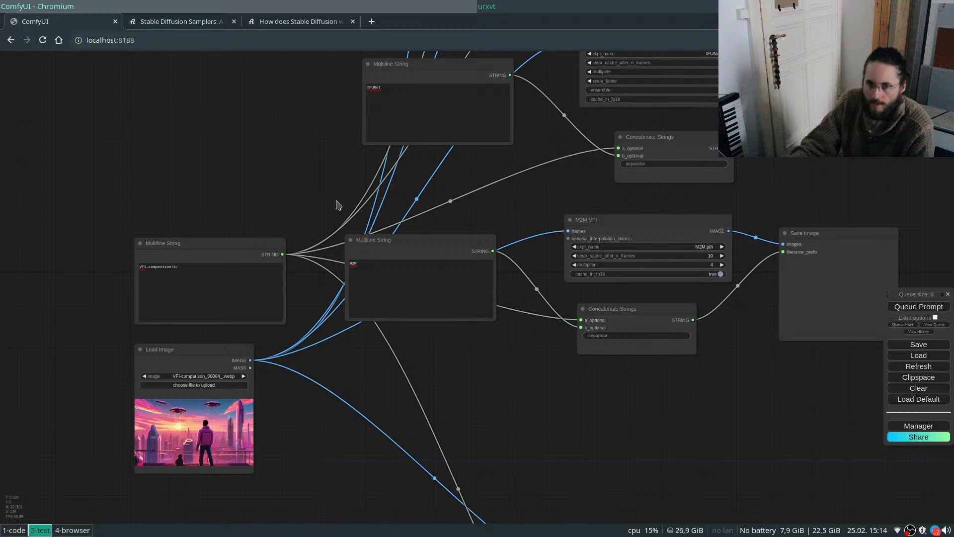
Skim the Stable Diffusion samplers article and close both Stable Diffusion Art tabs.
{"action": "key", "text": "ctrl+Tab"}
{"action": "key", "text": "ctrl+Tab"}
{"action": "key", "text": "ctrl+shift+Tab"}
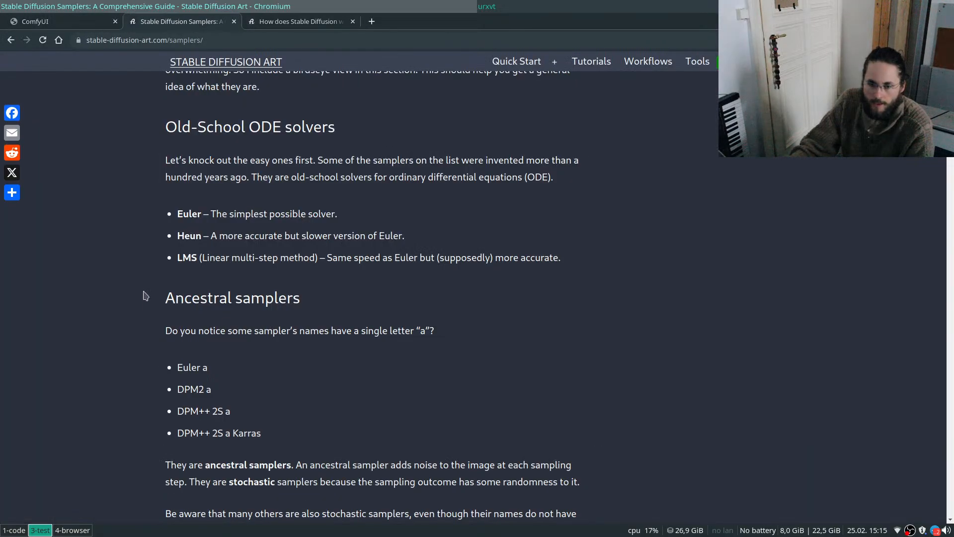
{"action": "scroll", "coordinate": [240, 320], "scroll_direction": "down", "scroll_amount": 4}
{"action": "scroll", "coordinate": [274, 244], "scroll_direction": "up", "scroll_amount": 7}
{"action": "key", "text": "ctrl+shift+Tab"}
Look up FILM VFI in the ComfyUI-Frame-Interpolation README's node list and return to the ComfyUI canvas.
{"action": "key", "text": "super+4"}
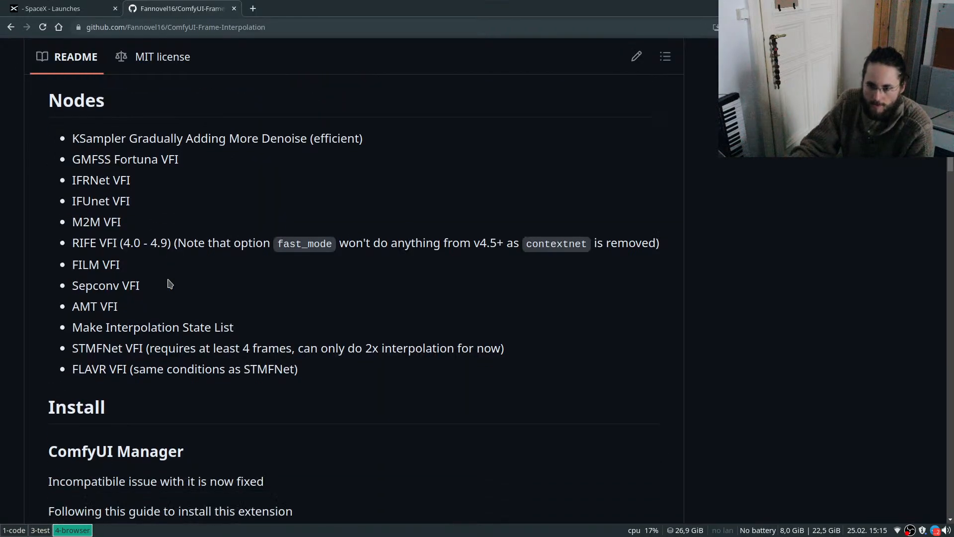
{"action": "scroll", "coordinate": [169, 282], "scroll_direction": "down", "scroll_amount": 1}
{"action": "triple_click", "coordinate": [80, 229]}
{"action": "double_click", "coordinate": [92, 251]}
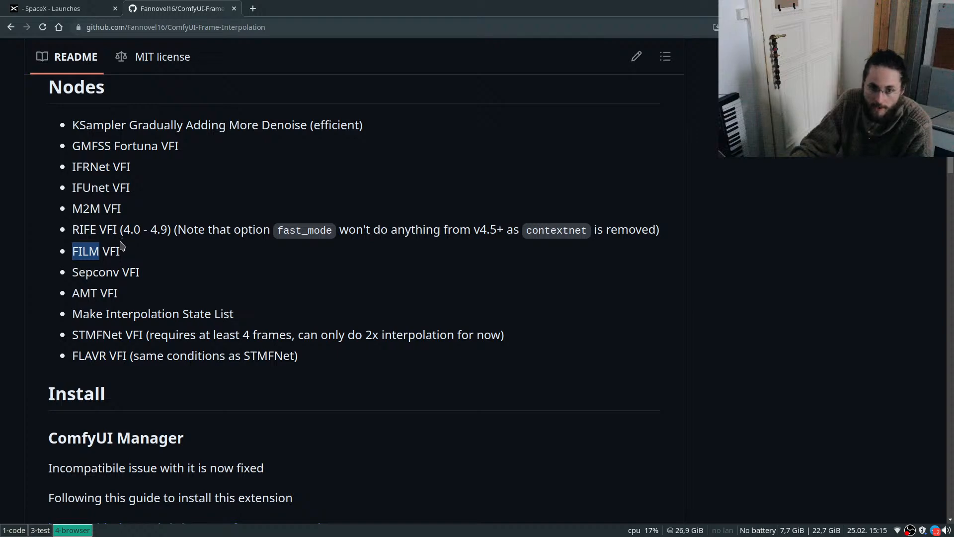
{"action": "key", "text": "super+3"}
{"action": "scroll", "coordinate": [443, 231], "scroll_direction": "down", "scroll_amount": 2}
{"action": "scroll", "coordinate": [497, 313], "scroll_direction": "up", "scroll_amount": 4}
{"action": "scroll", "coordinate": [443, 302], "scroll_direction": "down", "scroll_amount": 1}
{"action": "scroll", "coordinate": [523, 276], "scroll_direction": "down", "scroll_amount": 6}
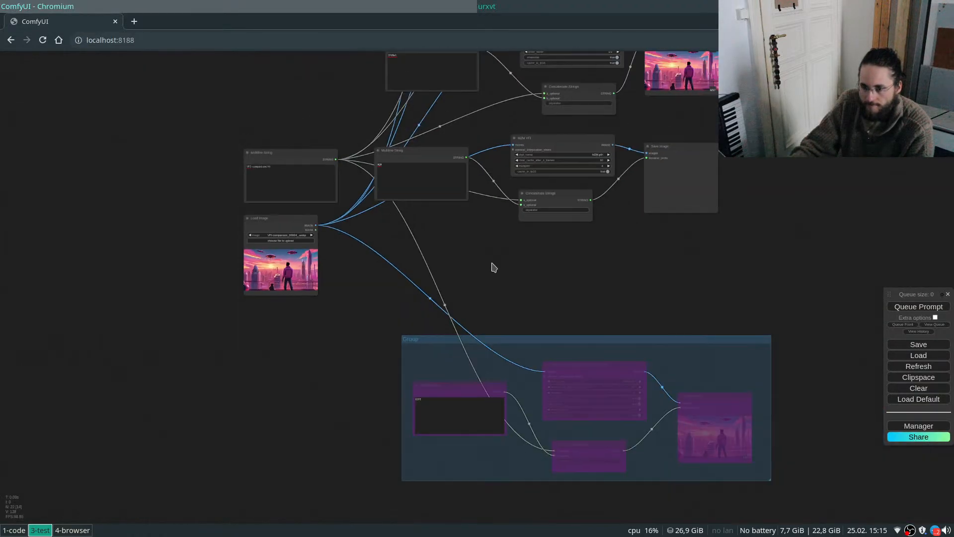
Move the bypassed RIFE branch nodes up out of their group, placing them beneath the M2M VFI branch.
{"action": "left_click_drag", "start_coordinate": [773, 296], "coordinate": [312, 461]}
{"action": "left_click_drag", "start_coordinate": [442, 338], "coordinate": [421, 257]}
{"action": "left_click", "coordinate": [670, 279]}
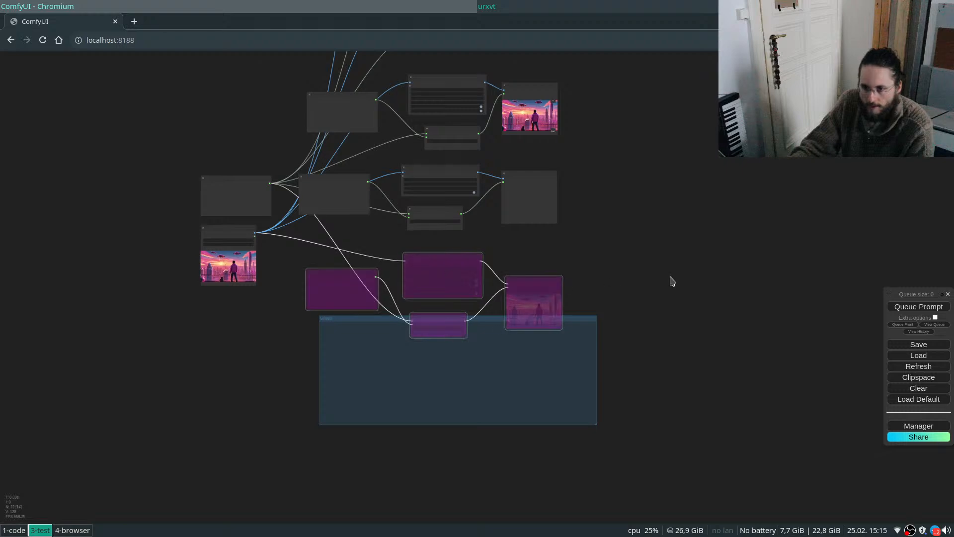
{"action": "mouse_move", "coordinate": [571, 321]}
{"action": "left_mouse_down"}
{"action": "mouse_move", "coordinate": [561, 307]}
{"action": "mouse_move", "coordinate": [560, 324]}
{"action": "mouse_move", "coordinate": [569, 320]}
{"action": "left_mouse_up"}
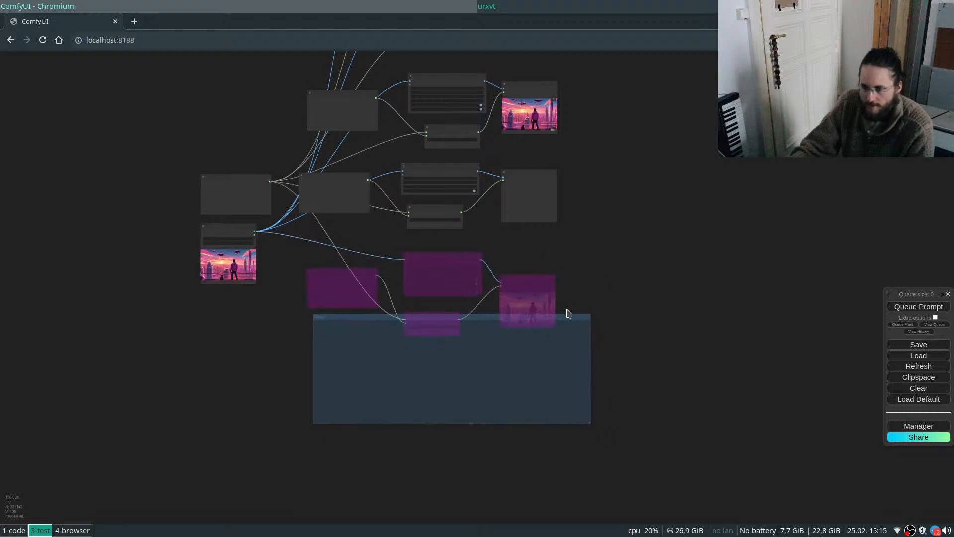
Remove the leftover group frame beneath the bypassed RIFE nodes.
{"action": "scroll", "coordinate": [389, 332], "scroll_direction": "up", "scroll_amount": 8}
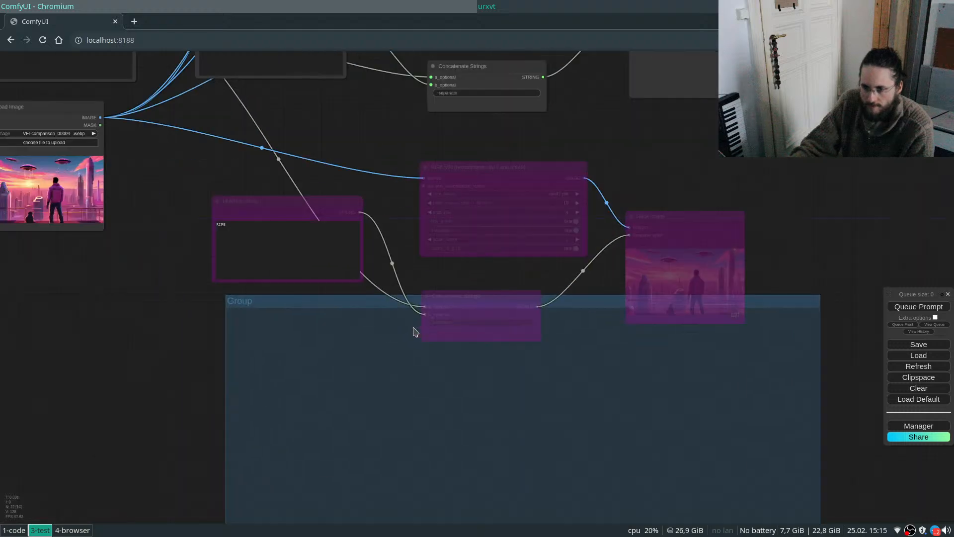
{"action": "right_click", "coordinate": [329, 299]}
{"action": "right_click", "coordinate": [312, 303]}
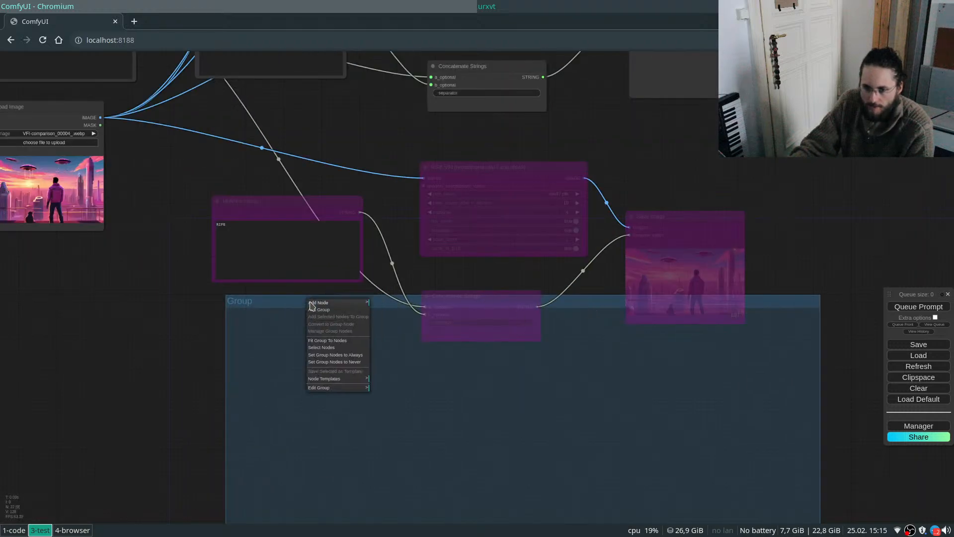
{"action": "left_click", "coordinate": [322, 388]}
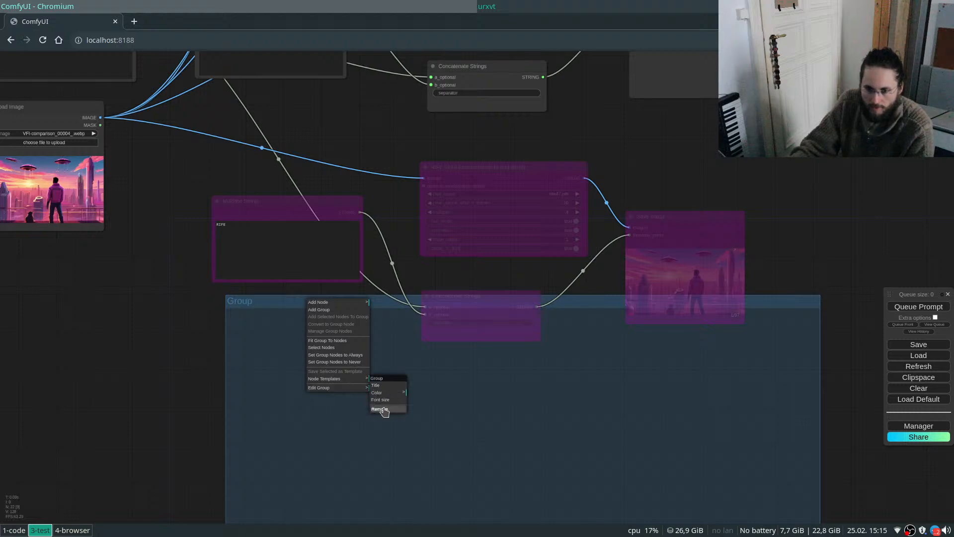
{"action": "left_click", "coordinate": [380, 409]}
{"action": "scroll", "coordinate": [526, 403], "scroll_direction": "down", "scroll_amount": 5}
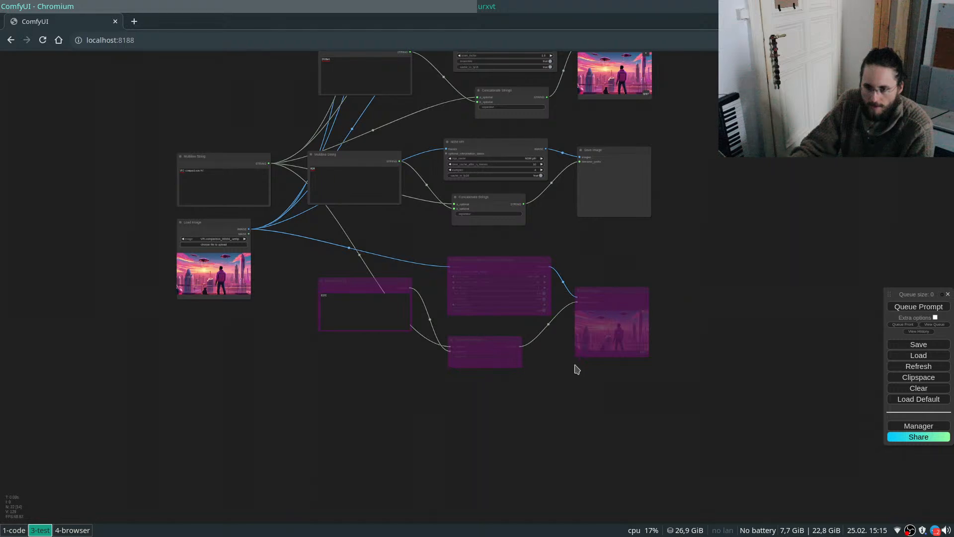
Move the shared prefix string and Load Image nodes together down below the RIFE branch.
{"action": "scroll", "coordinate": [481, 396], "scroll_direction": "up", "scroll_amount": 3}
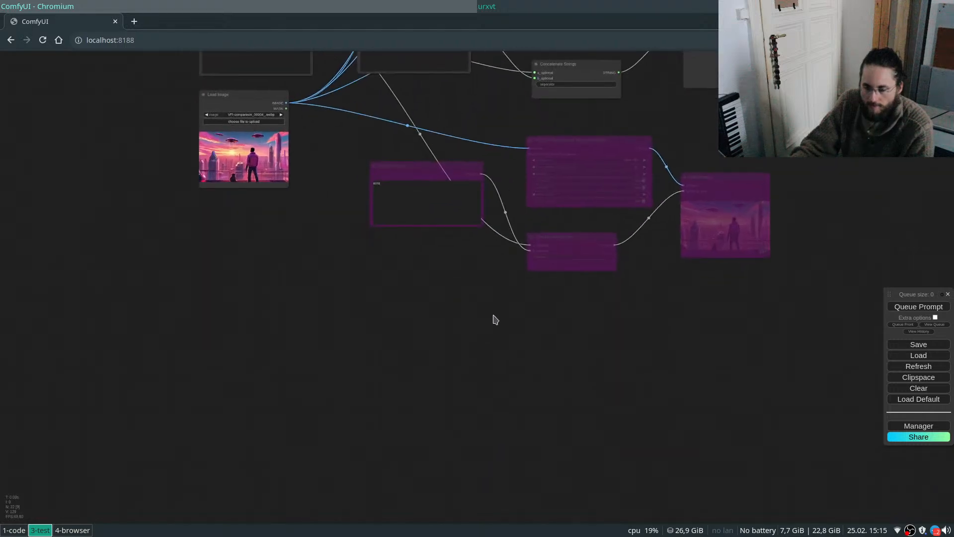
{"action": "scroll", "coordinate": [328, 252], "scroll_direction": "down", "scroll_amount": 3}
{"action": "left_click_drag", "start_coordinate": [306, 231], "coordinate": [259, 298]}
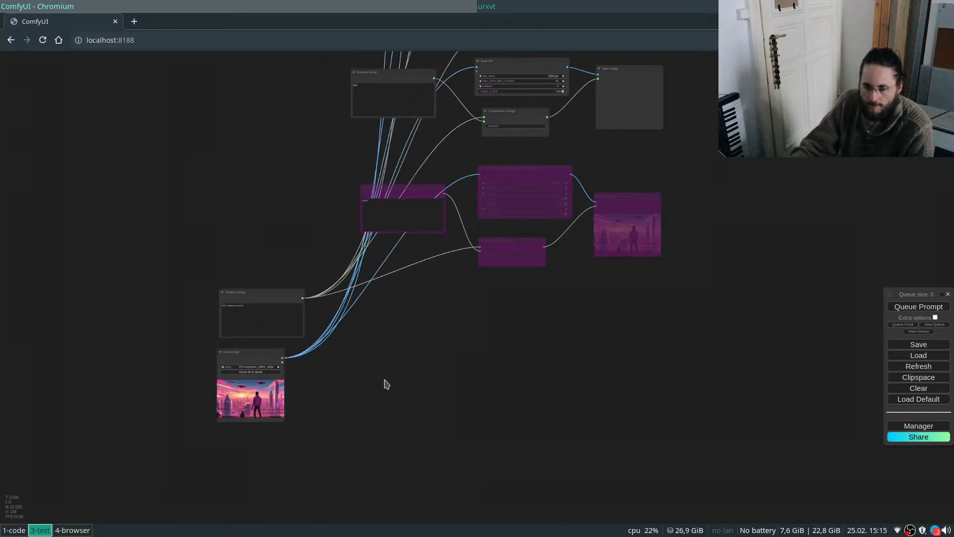
Add a FILM VFI node and place it beneath the RIFE branch's Concatenate Strings node.
{"action": "scroll", "coordinate": [387, 378], "scroll_direction": "up", "scroll_amount": 5}
{"action": "double_click", "coordinate": [432, 302]}
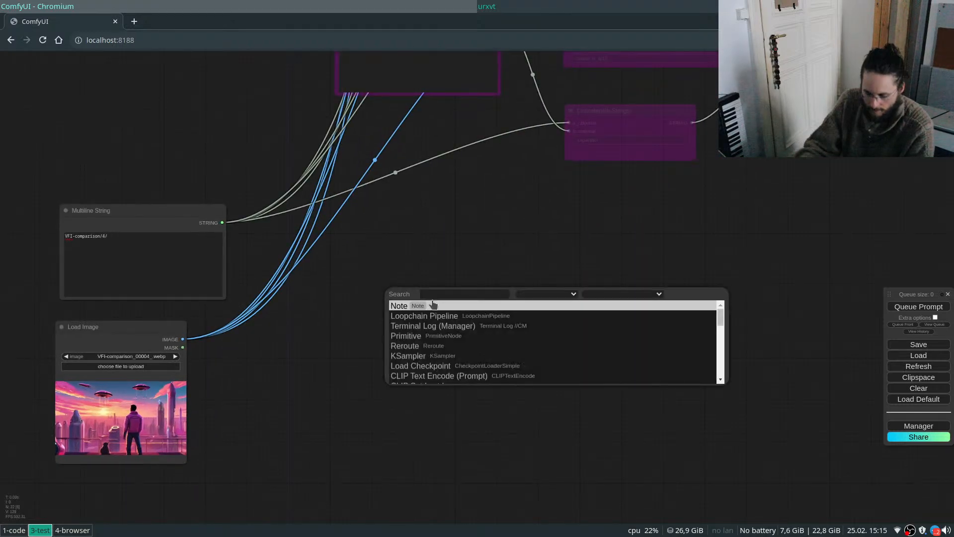
{"action": "type", "text": "film vfi"}
{"action": "key", "text": "Return"}
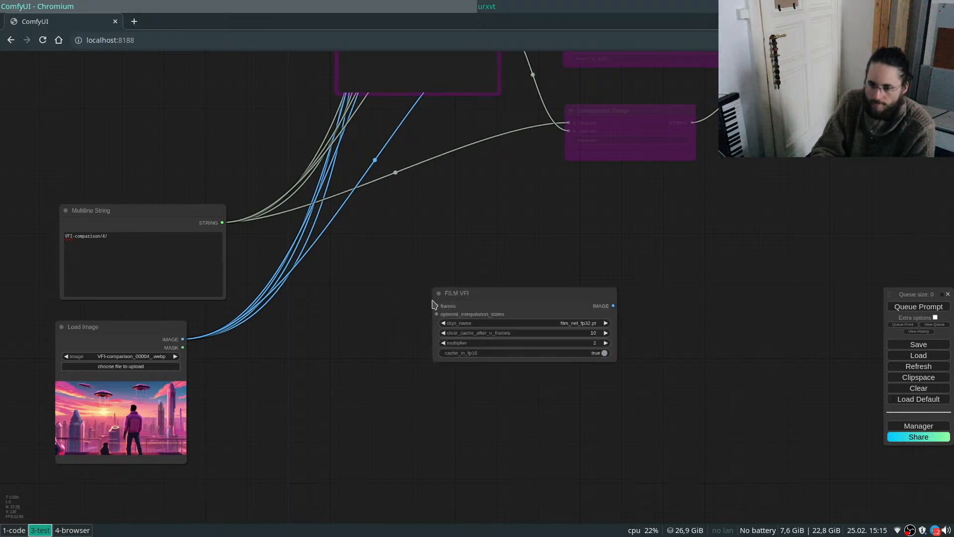
{"action": "scroll", "coordinate": [328, 332], "scroll_direction": "down", "scroll_amount": 4}
{"action": "scroll", "coordinate": [492, 303], "scroll_direction": "up", "scroll_amount": 2}
{"action": "left_click_drag", "start_coordinate": [463, 317], "coordinate": [568, 270]}
{"action": "left_click", "coordinate": [536, 376]}
{"action": "scroll", "coordinate": [543, 376], "scroll_direction": "down", "scroll_amount": 3}
{"action": "scroll", "coordinate": [543, 383], "scroll_direction": "up", "scroll_amount": 3}
{"action": "scroll", "coordinate": [560, 417], "scroll_direction": "down", "scroll_amount": 1}
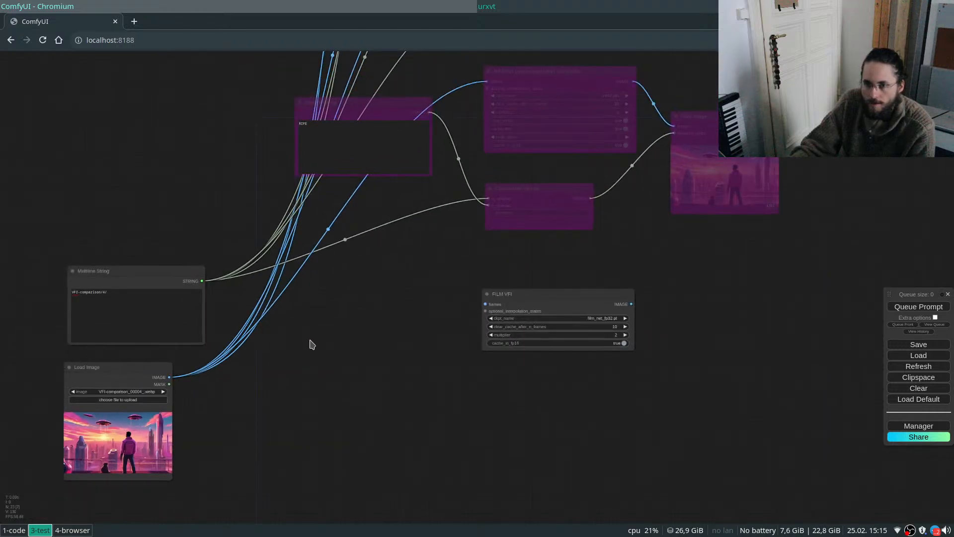
Duplicate the RIFE branch's Multiline String, Concatenate Strings and Save Image nodes, placing the copies around FILM VFI.
{"action": "left_click_drag", "start_coordinate": [353, 102], "coordinate": [388, 344], "text": "alt"}
{"action": "mouse_move", "coordinate": [514, 188]}
{"action": "left_mouse_down", "text": "alt"}
{"action": "mouse_move", "coordinate": [605, 398]}
{"action": "mouse_move", "coordinate": [531, 393]}
{"action": "left_mouse_up", "text": "alt"}
{"action": "mouse_move", "coordinate": [749, 223]}
{"action": "left_mouse_down", "text": "alt"}
{"action": "mouse_move", "coordinate": [737, 317]}
{"action": "mouse_move", "coordinate": [725, 326]}
{"action": "left_mouse_up", "text": "alt"}
{"action": "left_click", "coordinate": [735, 290]}
{"action": "scroll", "coordinate": [535, 366], "scroll_direction": "up", "scroll_amount": 2}
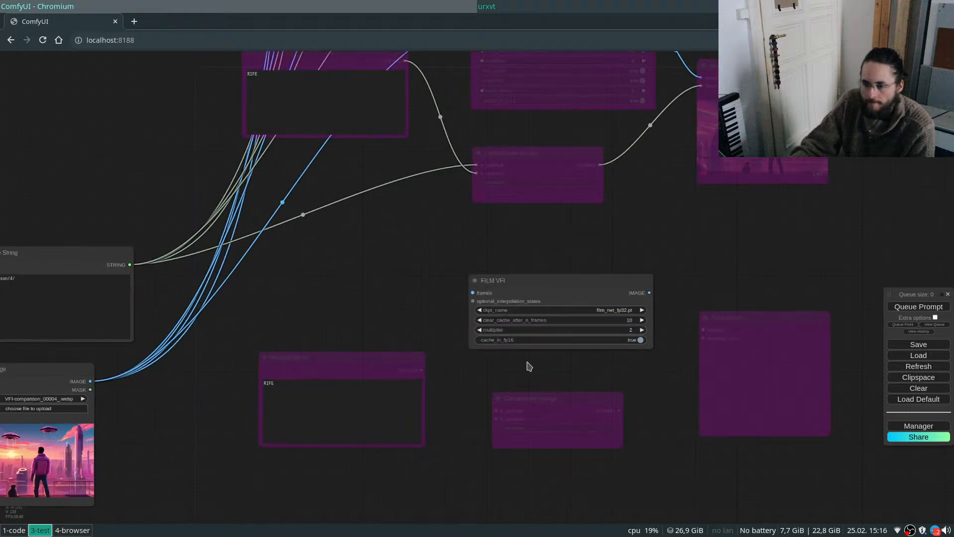
{"action": "scroll", "coordinate": [421, 320], "scroll_direction": "down", "scroll_amount": 1}
{"action": "scroll", "coordinate": [413, 335], "scroll_direction": "up", "scroll_amount": 1}
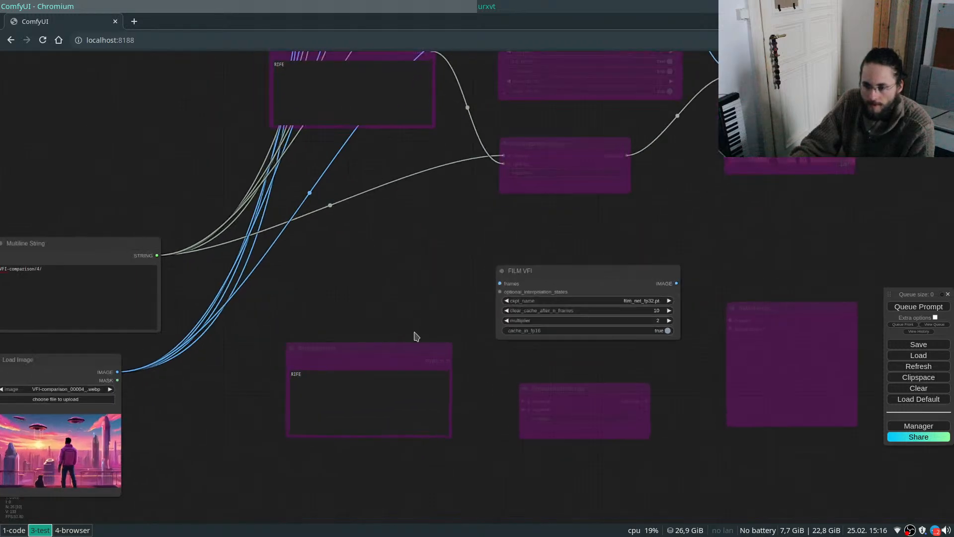
{"action": "scroll", "coordinate": [473, 263], "scroll_direction": "down", "scroll_amount": 2}
{"action": "scroll", "coordinate": [253, 281], "scroll_direction": "up", "scroll_amount": 1}
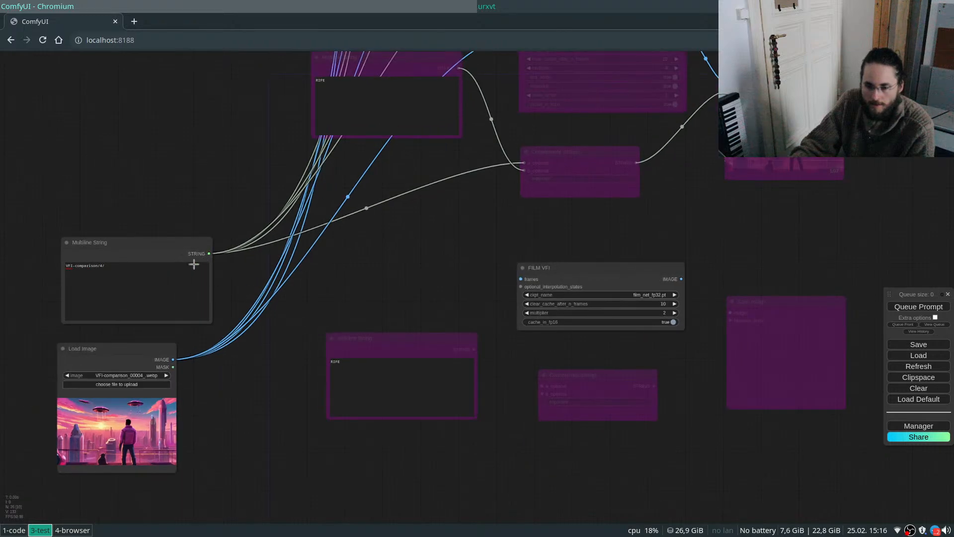
Wire Load Image into FILM VFI's frames and its image output into the copied Save Image node, and remove that copy's bypass.
{"action": "left_click_drag", "start_coordinate": [175, 358], "coordinate": [521, 278]}
{"action": "left_click_drag", "start_coordinate": [680, 279], "coordinate": [730, 311]}
{"action": "right_click", "coordinate": [766, 300]}
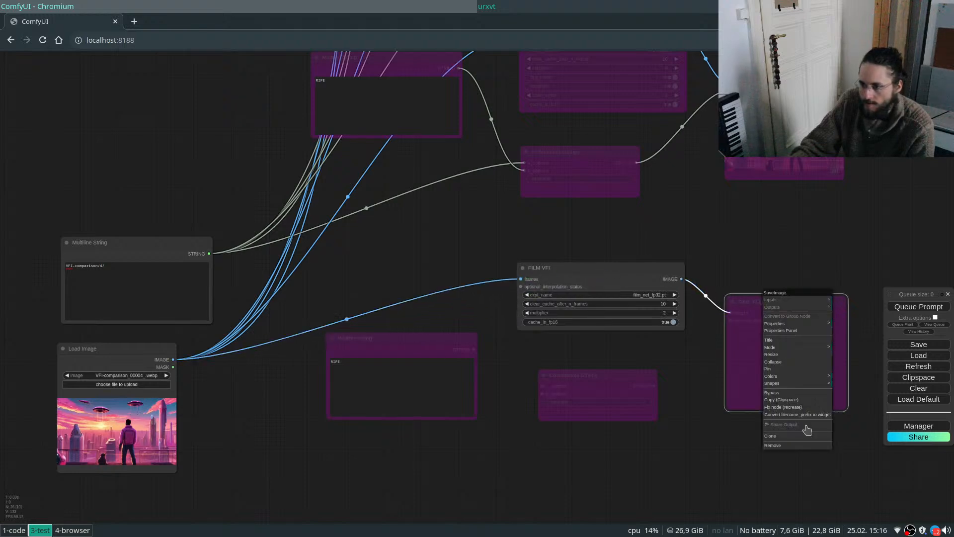
{"action": "left_click", "coordinate": [783, 392]}
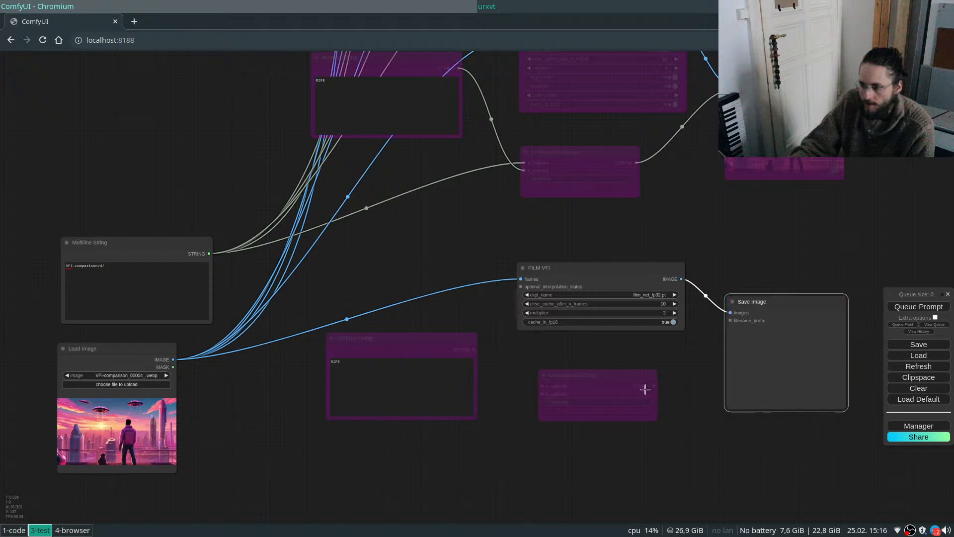
Remove the bypass from the copied Concatenate Strings and Multiline String nodes of the FILM branch.
{"action": "right_click", "coordinate": [635, 384]}
{"action": "left_click", "coordinate": [641, 476]}
{"action": "right_click", "coordinate": [412, 382]}
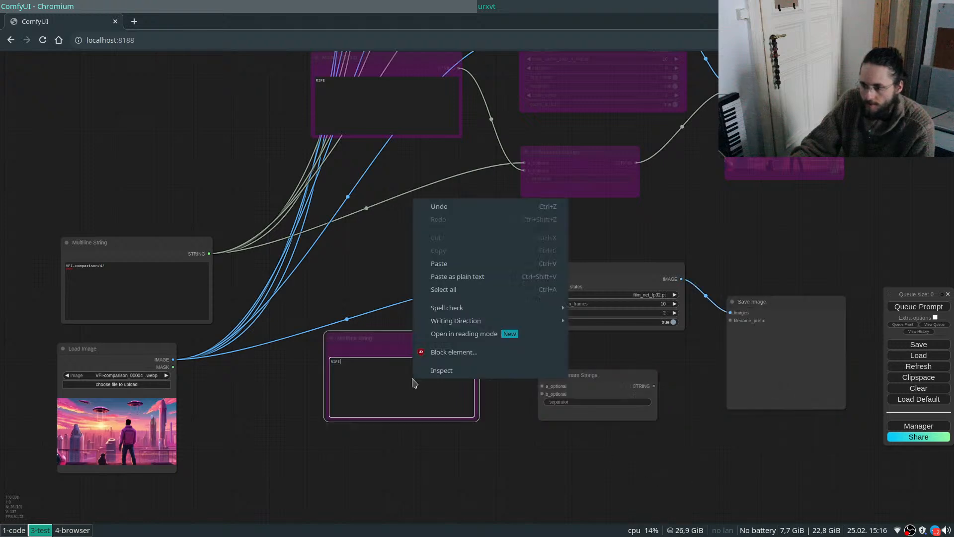
{"action": "left_click", "coordinate": [367, 326]}
{"action": "right_click", "coordinate": [380, 340]}
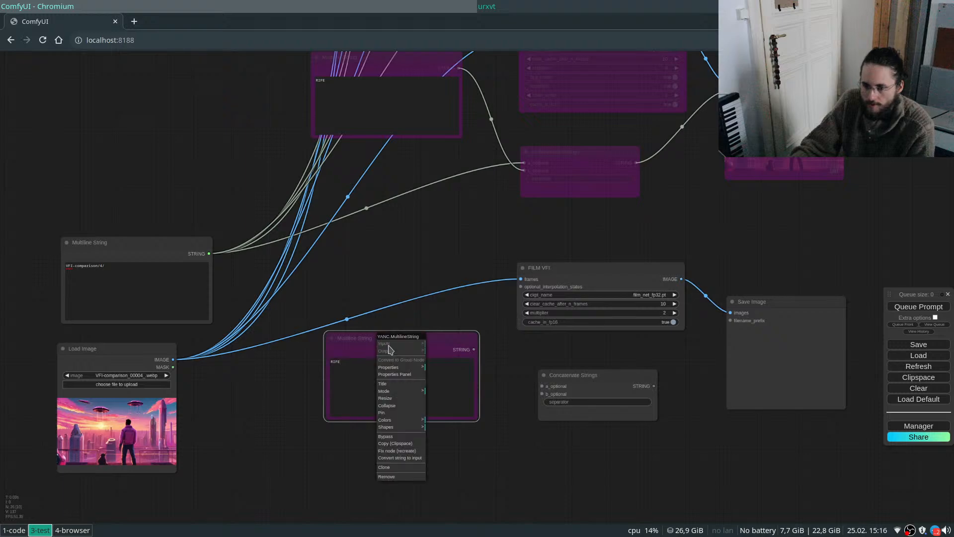
{"action": "left_click", "coordinate": [393, 435]}
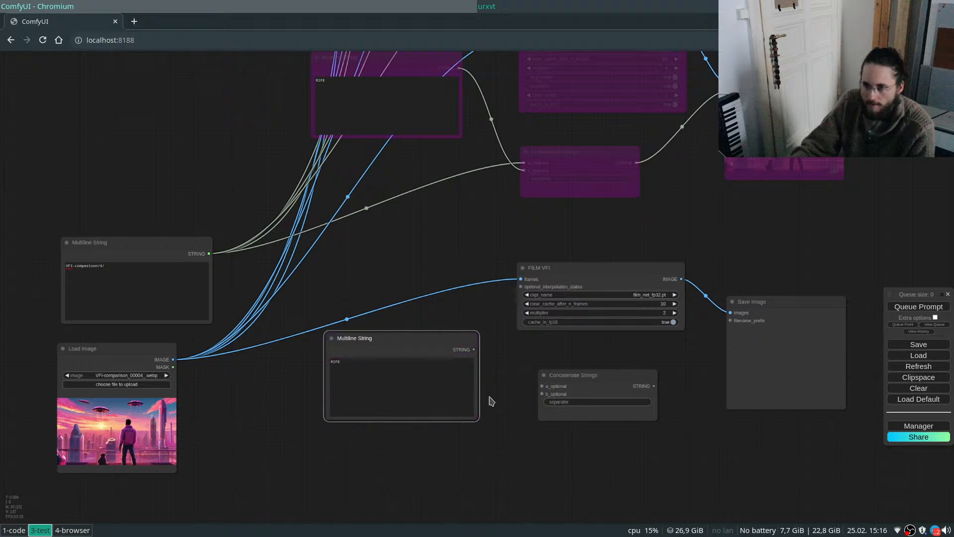
Remove the bypass from the RIFE branch's Concatenate Strings, Save Image, RIFE VFI and Multiline String nodes.
{"action": "scroll", "coordinate": [495, 387], "scroll_direction": "down", "scroll_amount": 2}
{"action": "scroll", "coordinate": [528, 203], "scroll_direction": "up", "scroll_amount": 3}
{"action": "right_click", "coordinate": [572, 188]}
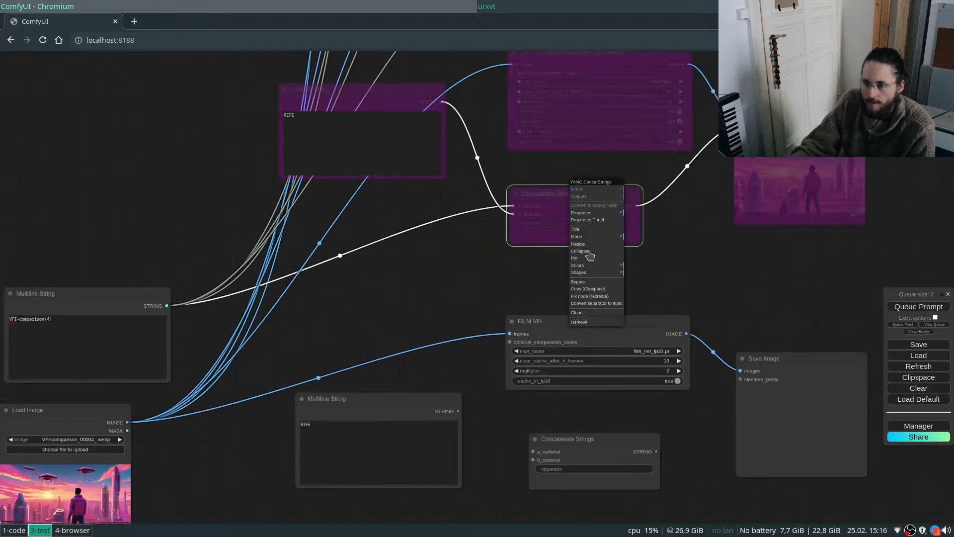
{"action": "left_click", "coordinate": [591, 281]}
{"action": "right_click", "coordinate": [775, 122]}
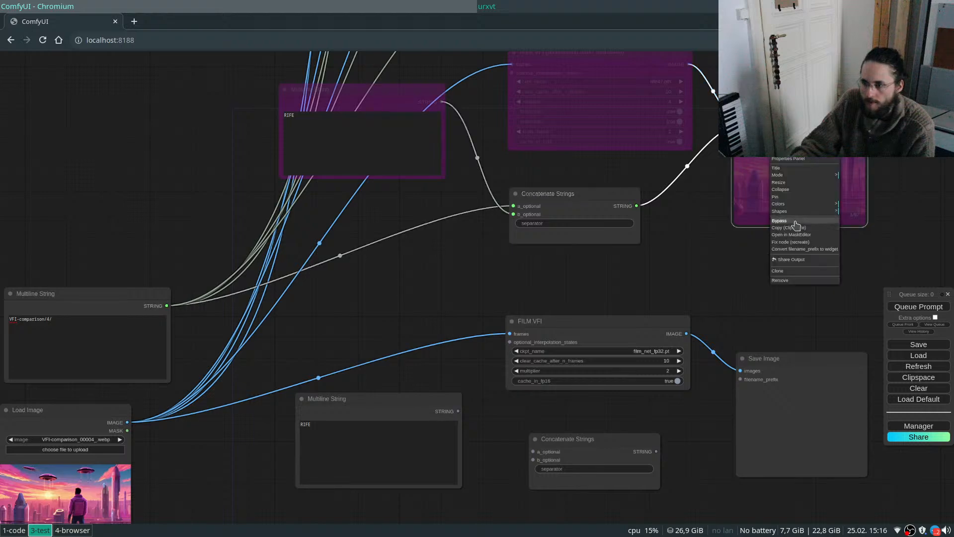
{"action": "left_click", "coordinate": [778, 220]}
{"action": "scroll", "coordinate": [666, 323], "scroll_direction": "down", "scroll_amount": 3}
{"action": "right_click", "coordinate": [637, 116]}
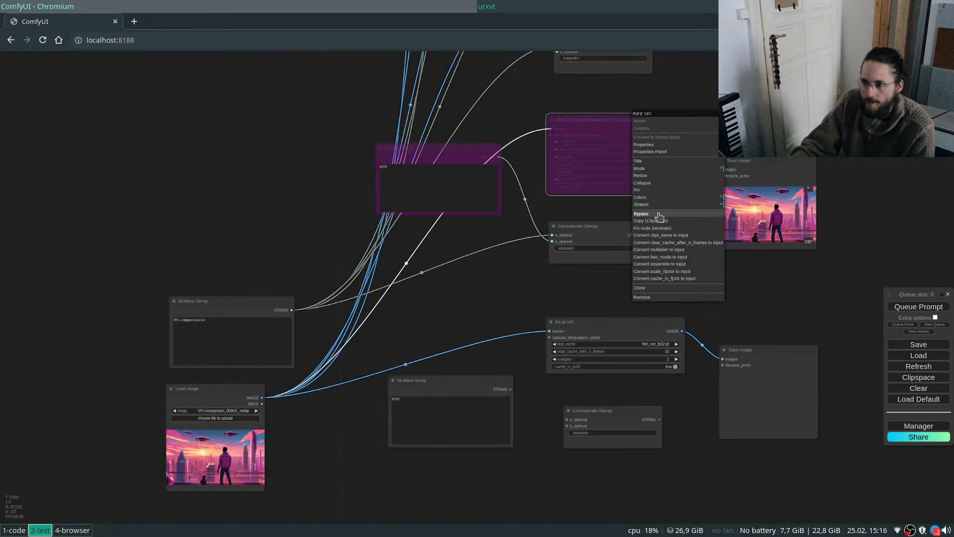
{"action": "left_click", "coordinate": [655, 213]}
{"action": "right_click", "coordinate": [465, 144]}
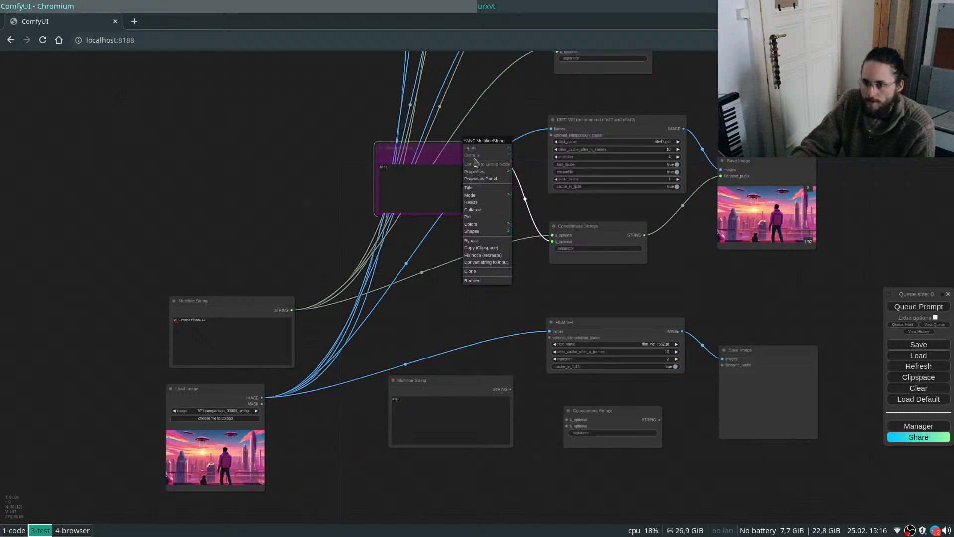
{"action": "left_click", "coordinate": [490, 244]}
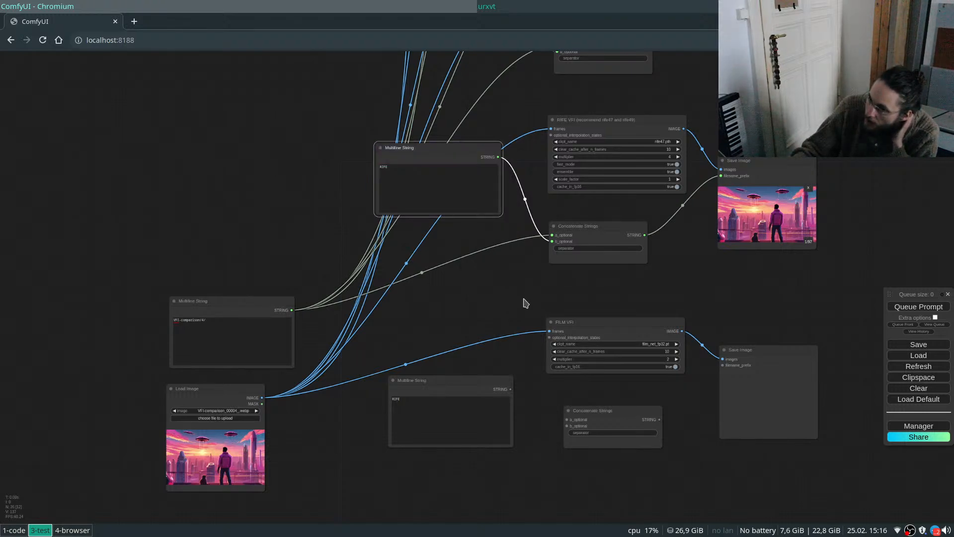
Shift the copied Multiline String and Concatenate Strings nodes closer to the FILM VFI node.
{"action": "left_click_drag", "start_coordinate": [512, 275], "coordinate": [591, 273]}
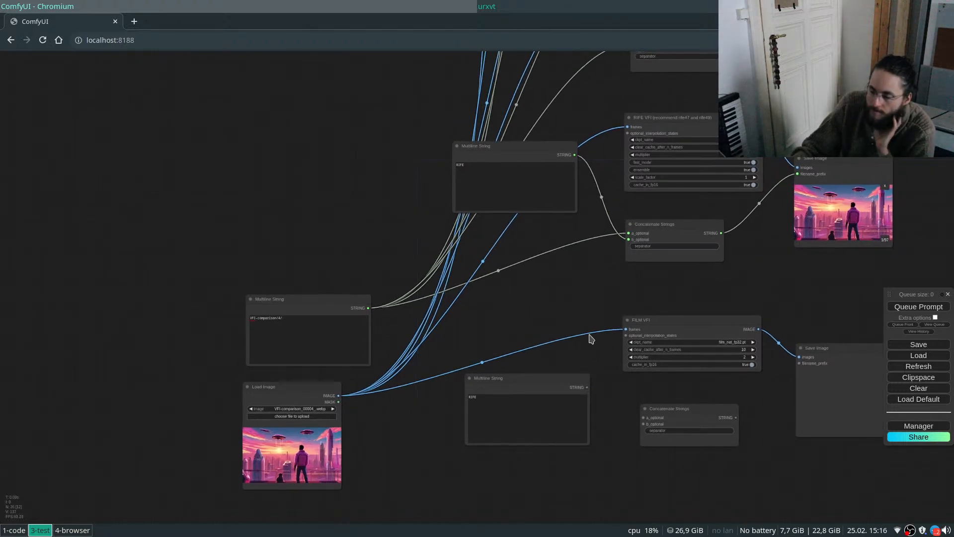
{"action": "scroll", "coordinate": [547, 303], "scroll_direction": "down", "scroll_amount": 4}
{"action": "scroll", "coordinate": [579, 247], "scroll_direction": "up", "scroll_amount": 6}
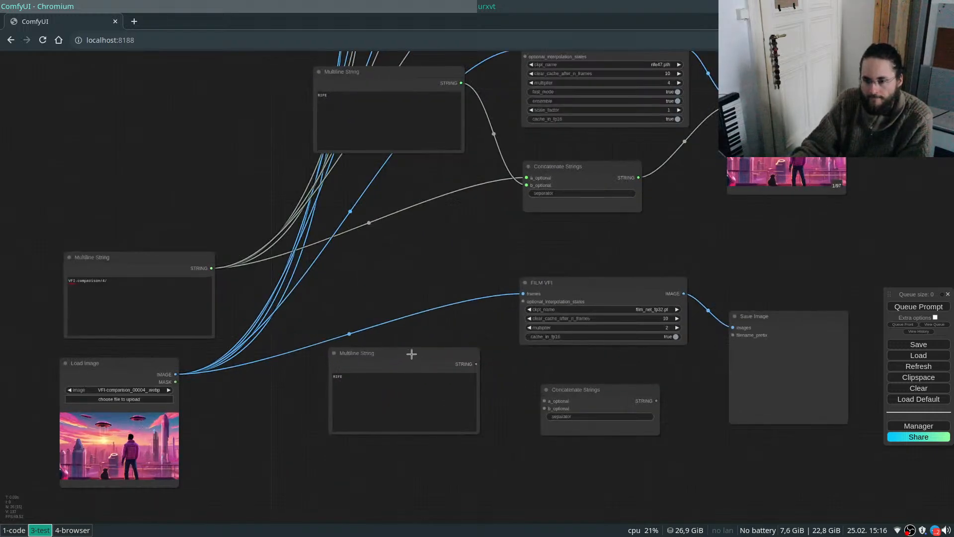
{"action": "left_click_drag", "start_coordinate": [408, 355], "coordinate": [423, 334]}
{"action": "left_click_drag", "start_coordinate": [552, 390], "coordinate": [543, 376]}
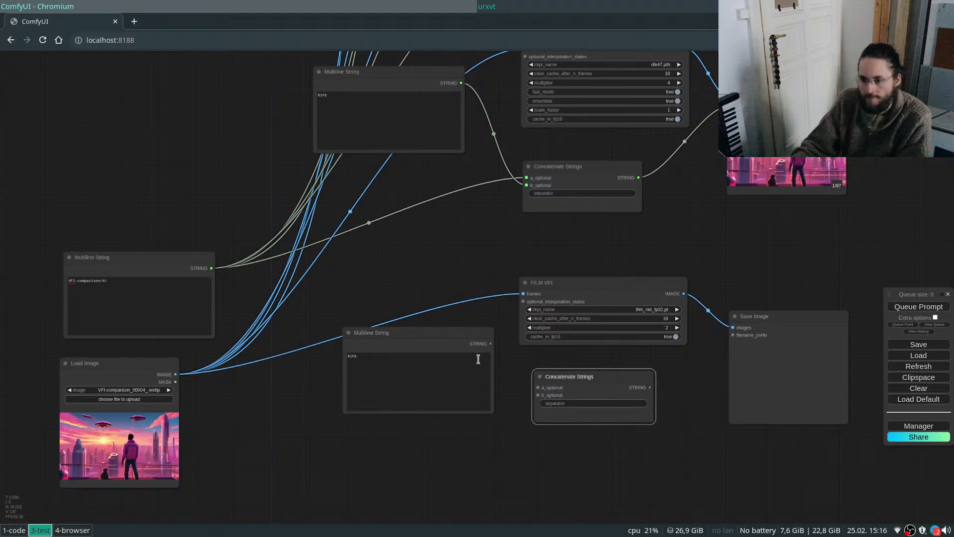
Wire the shared prefix and the copied Multiline String into the FILM branch's Concatenate Strings, and its output into Save Image's filename_prefix.
{"action": "scroll", "coordinate": [194, 417], "scroll_direction": "up", "scroll_amount": 1}
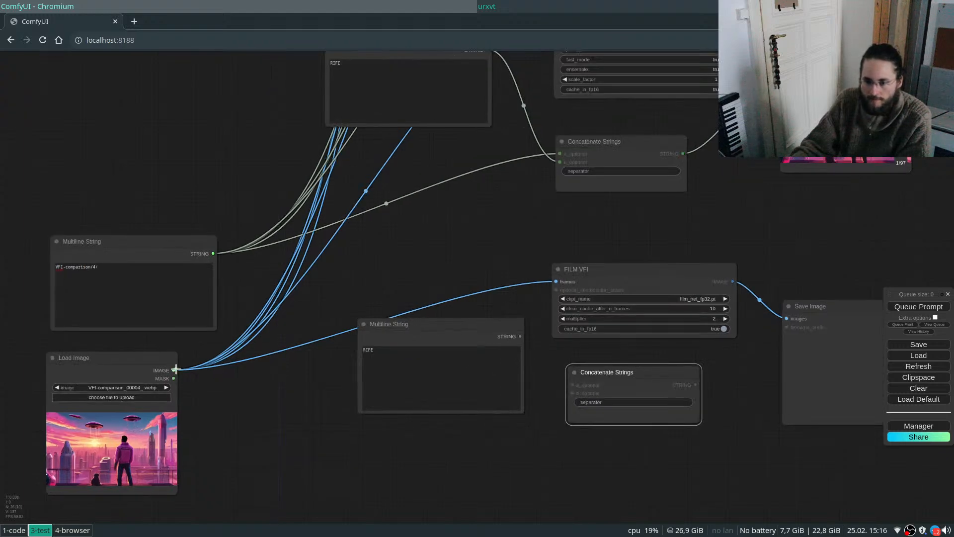
{"action": "left_click_drag", "start_coordinate": [212, 254], "coordinate": [573, 386]}
{"action": "left_click_drag", "start_coordinate": [513, 337], "coordinate": [572, 393]}
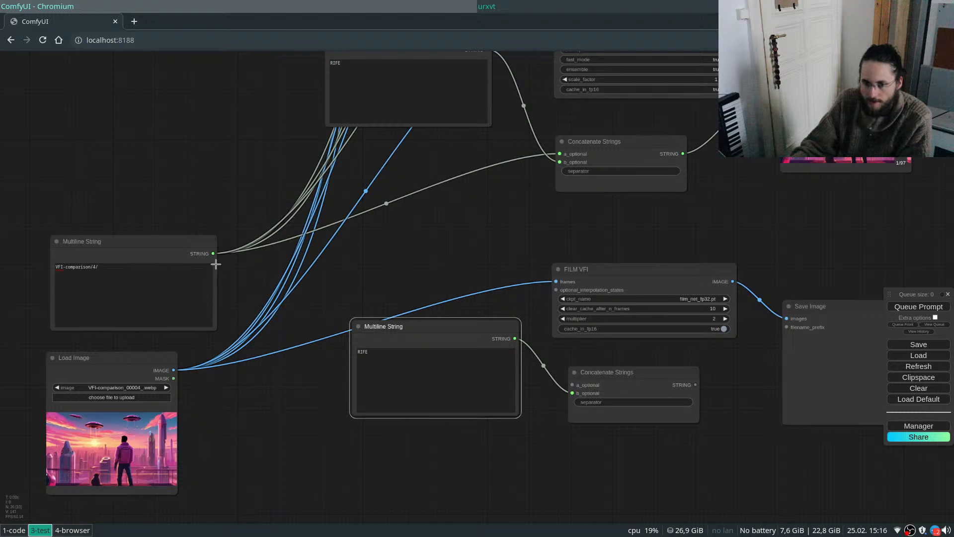
{"action": "left_click_drag", "start_coordinate": [213, 249], "coordinate": [572, 384]}
{"action": "left_click_drag", "start_coordinate": [683, 363], "coordinate": [592, 317]}
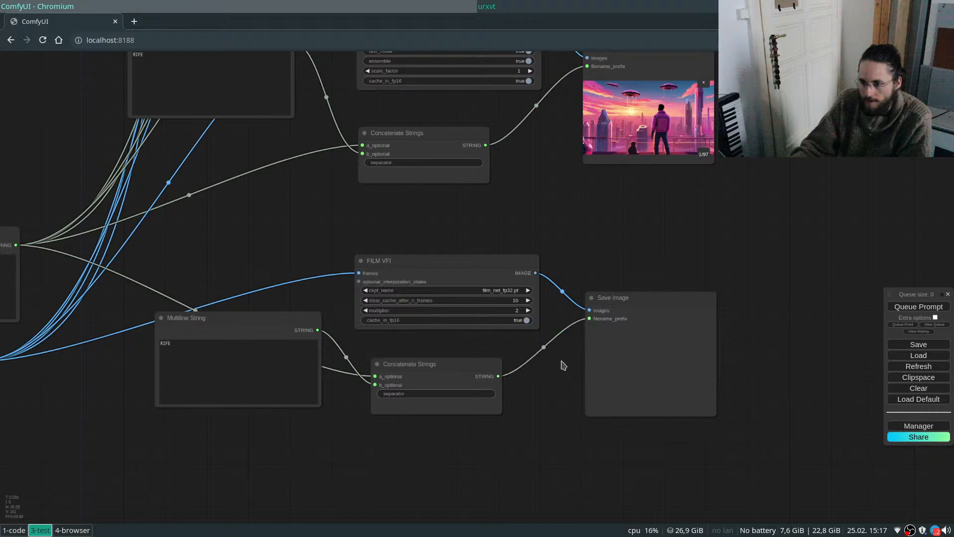
Move the shared prefix string and Load Image nodes lower, next to the FILM VFI branch.
{"action": "scroll", "coordinate": [589, 379], "scroll_direction": "down", "scroll_amount": 3}
{"action": "left_click_drag", "start_coordinate": [590, 424], "coordinate": [625, 397]}
{"action": "scroll", "coordinate": [617, 401], "scroll_direction": "down", "scroll_amount": 1}
{"action": "left_click_drag", "start_coordinate": [309, 414], "coordinate": [250, 310]}
{"action": "left_click", "coordinate": [439, 395]}
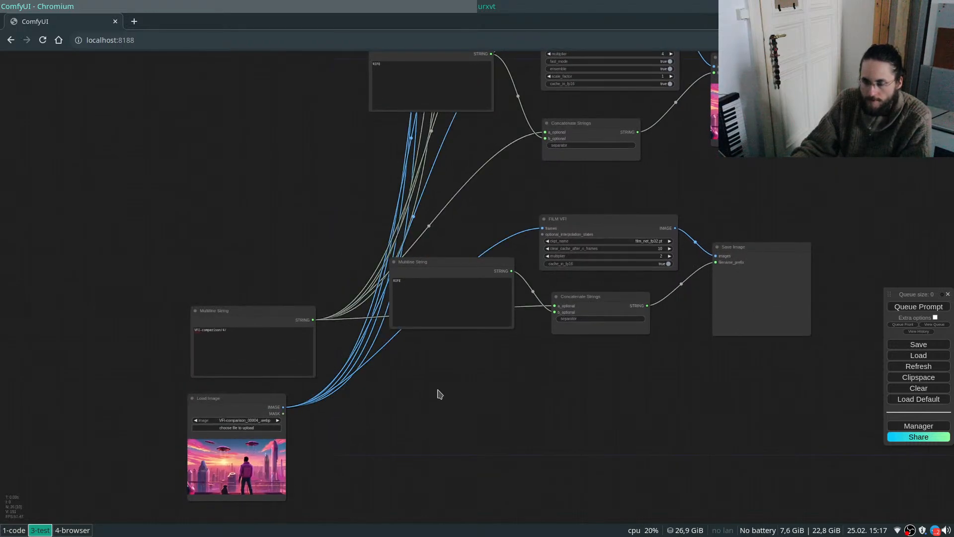
Look up Sepconv VFI in the ComfyUI-Frame-Interpolation README's node list and return to the ComfyUI canvas.
{"action": "key", "text": "super+4"}
{"action": "double_click", "coordinate": [110, 272]}
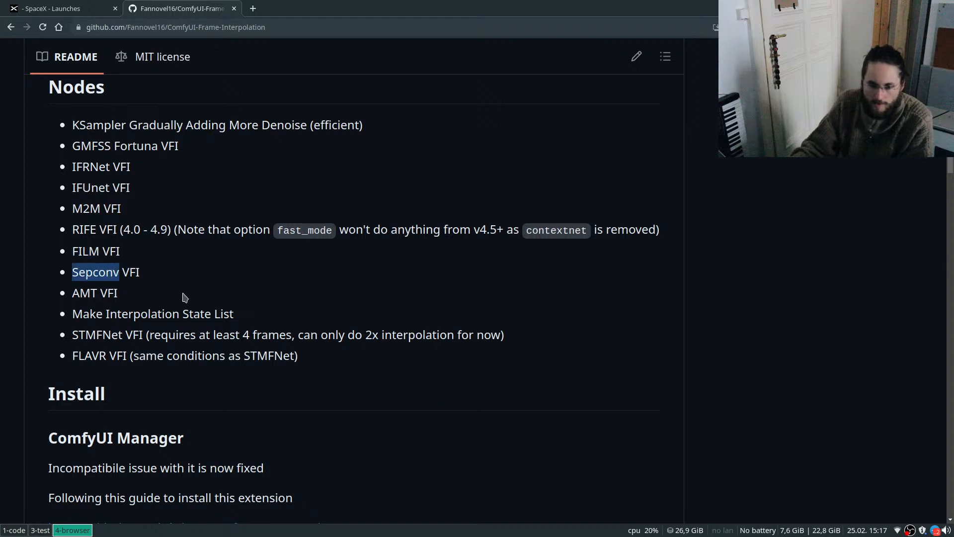
{"action": "key", "text": "super+3"}
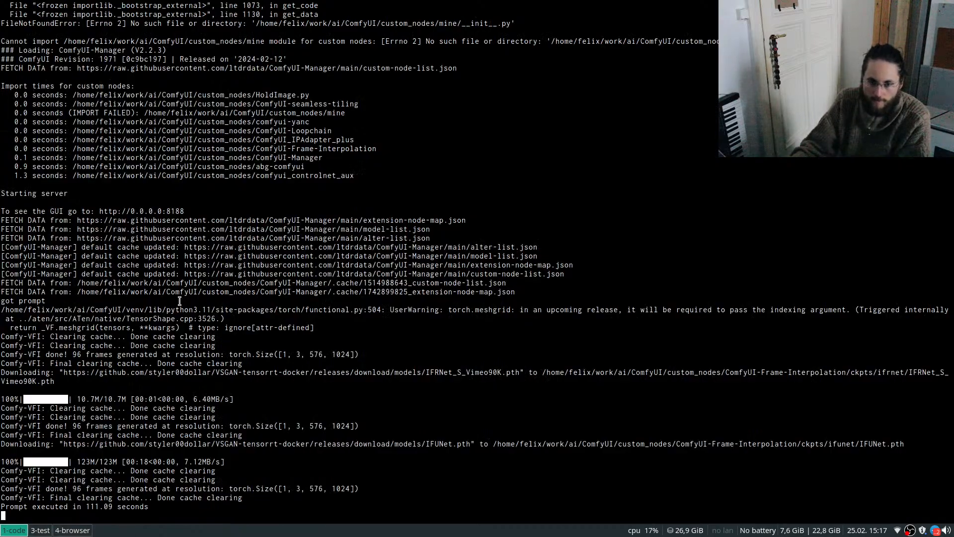
Add a Sepconv VFI node with a multiplier of 4 below the FILM branch.
{"action": "scroll", "coordinate": [447, 451], "scroll_direction": "up", "scroll_amount": 4}
{"action": "left_click_drag", "start_coordinate": [447, 451], "coordinate": [369, 360]}
{"action": "scroll", "coordinate": [361, 366], "scroll_direction": "down", "scroll_amount": 4}
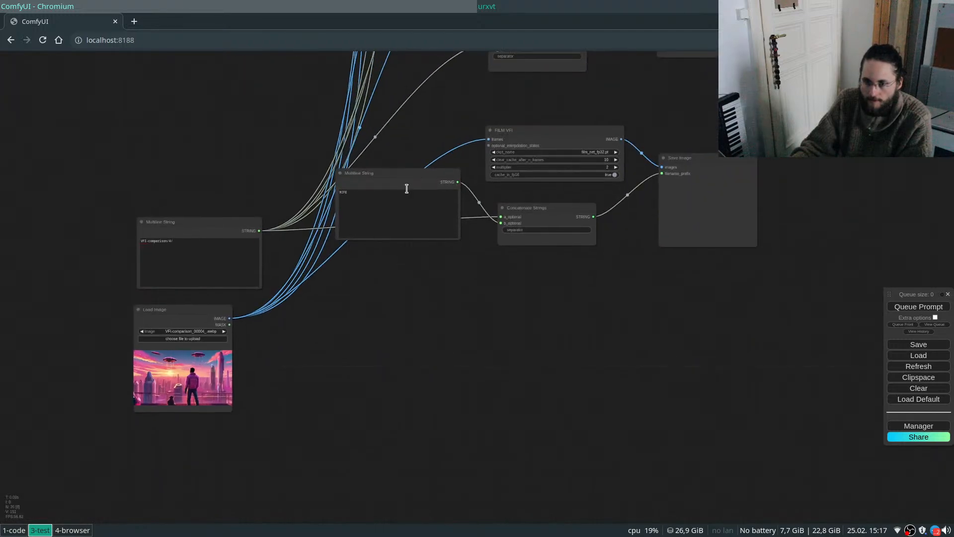
{"action": "double_click", "coordinate": [551, 296]}
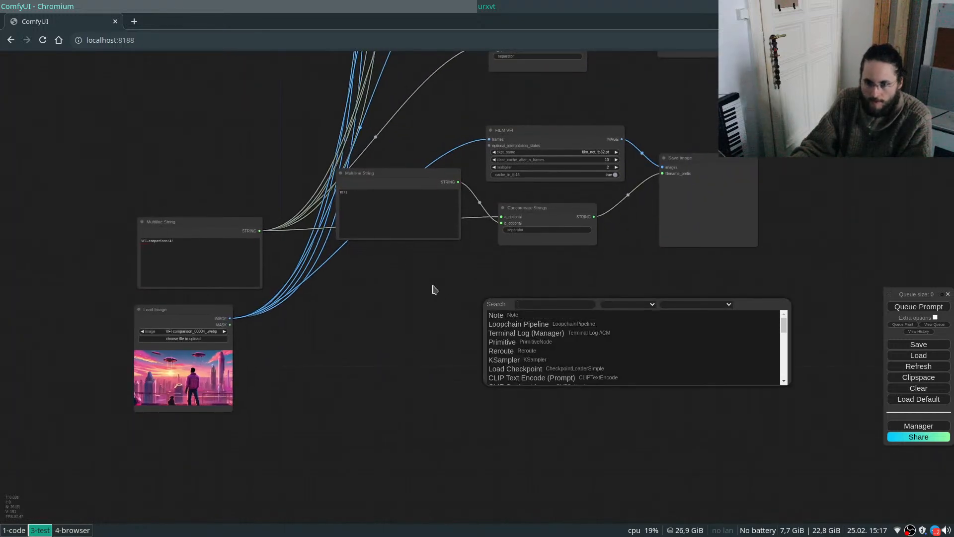
{"action": "double_click", "coordinate": [485, 326]}
{"action": "type", "text": "sepconv"}
{"action": "left_click", "coordinate": [498, 336]}
{"action": "left_click_drag", "start_coordinate": [507, 315], "coordinate": [511, 304]}
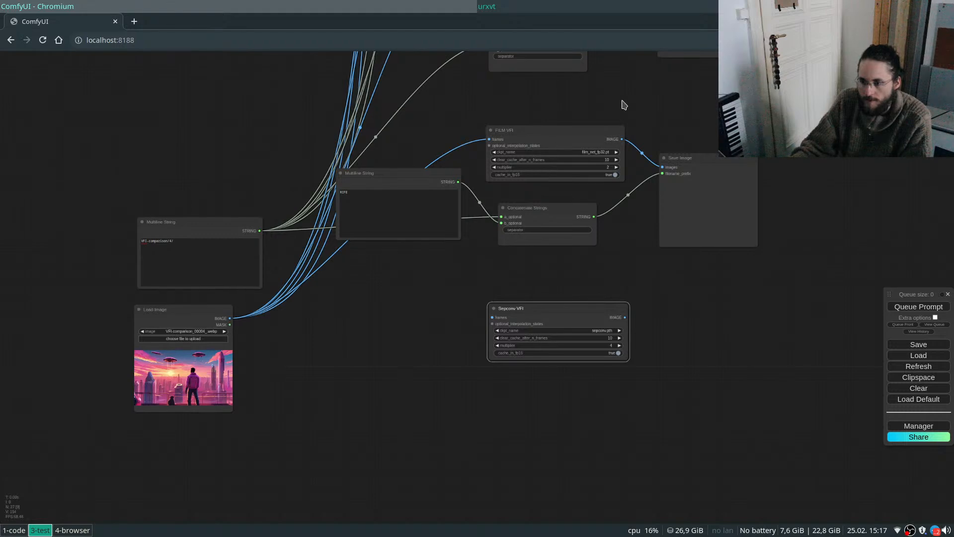
Set the FILM VFI multiplier to 4 and change its branch's Multiline String text to FILM.
{"action": "double_click", "coordinate": [616, 168]}
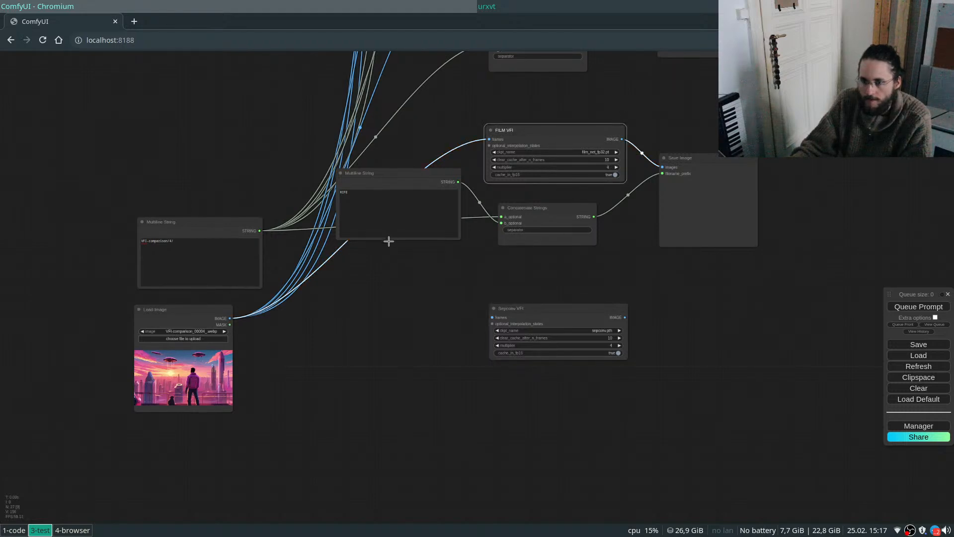
{"action": "scroll", "coordinate": [389, 239], "scroll_direction": "up", "scroll_amount": 2}
{"action": "left_click_drag", "start_coordinate": [411, 291], "coordinate": [455, 311]}
{"action": "left_click", "coordinate": [420, 215]}
{"action": "type", "text": "FILM"}
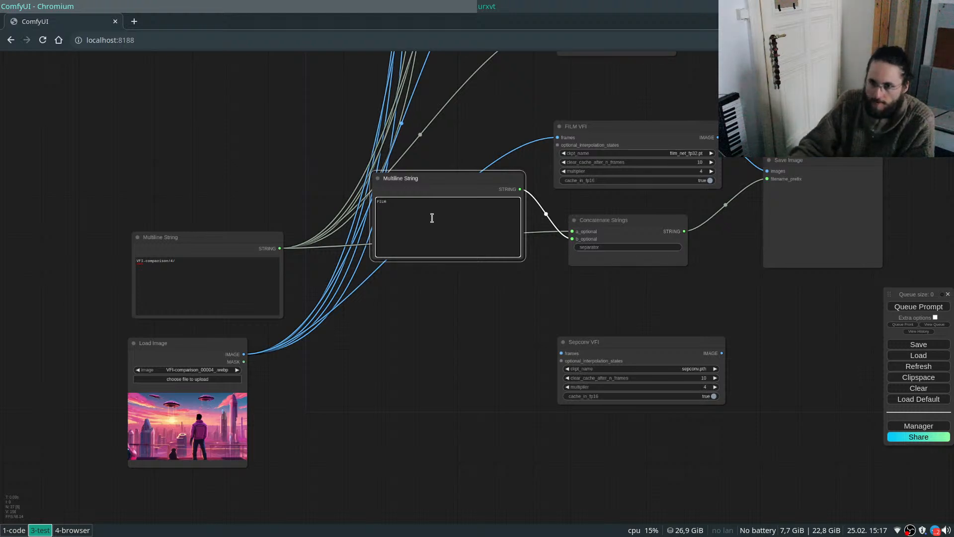
Copy the FILM Multiline String node to beside Sepconv VFI and set its text to Sepconv.
{"action": "left_click", "coordinate": [457, 379]}
{"action": "left_click_drag", "start_coordinate": [457, 189], "coordinate": [449, 360]}
{"action": "left_click", "coordinate": [400, 383]}
{"action": "key", "text": "ctrl+a"}
{"action": "type", "text": "Sepconv"}
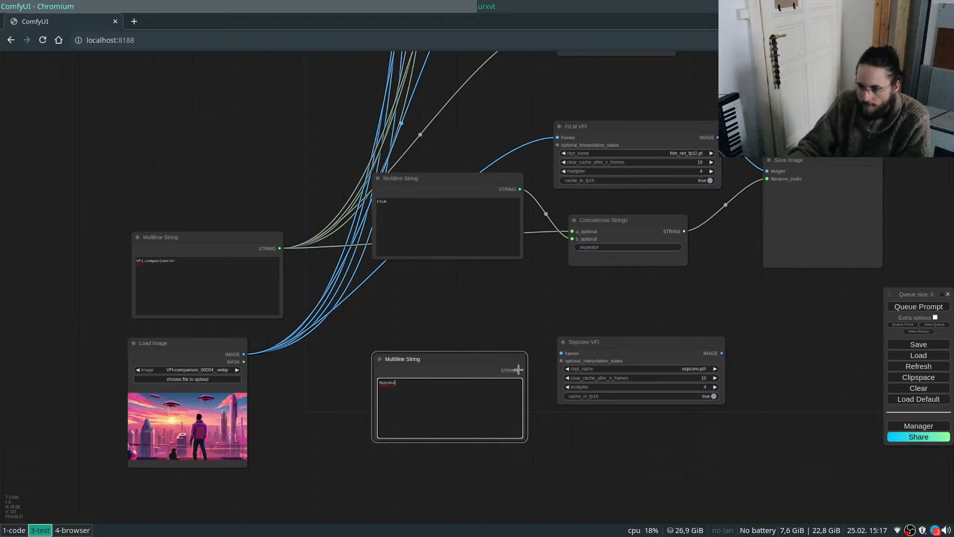
{"action": "left_click", "coordinate": [464, 303]}
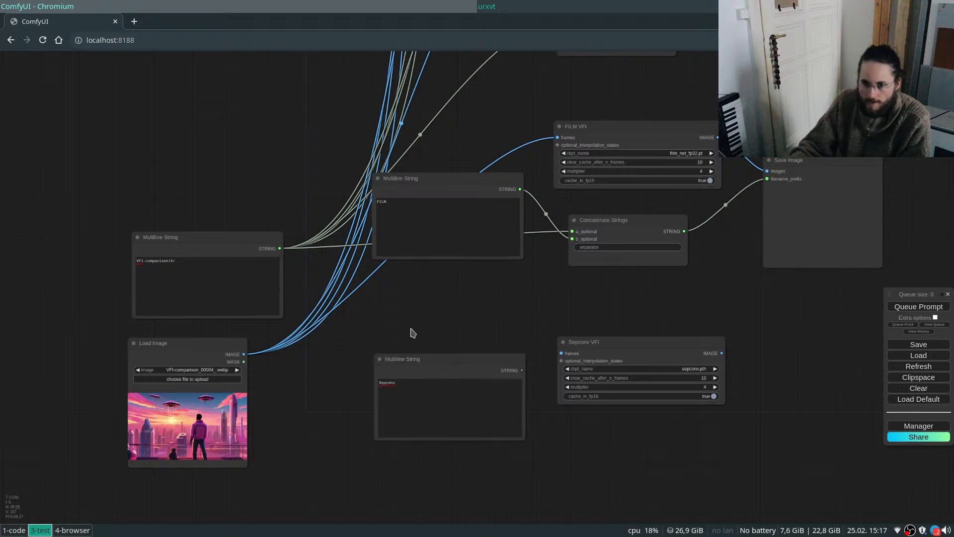
Copy Concatenate Strings below Sepconv VFI, feeding the shared prefix into a_optional and the Sepconv string into b_optional.
{"action": "left_click_drag", "start_coordinate": [610, 219], "coordinate": [617, 422]}
{"action": "left_click_drag", "start_coordinate": [280, 248], "coordinate": [626, 441]}
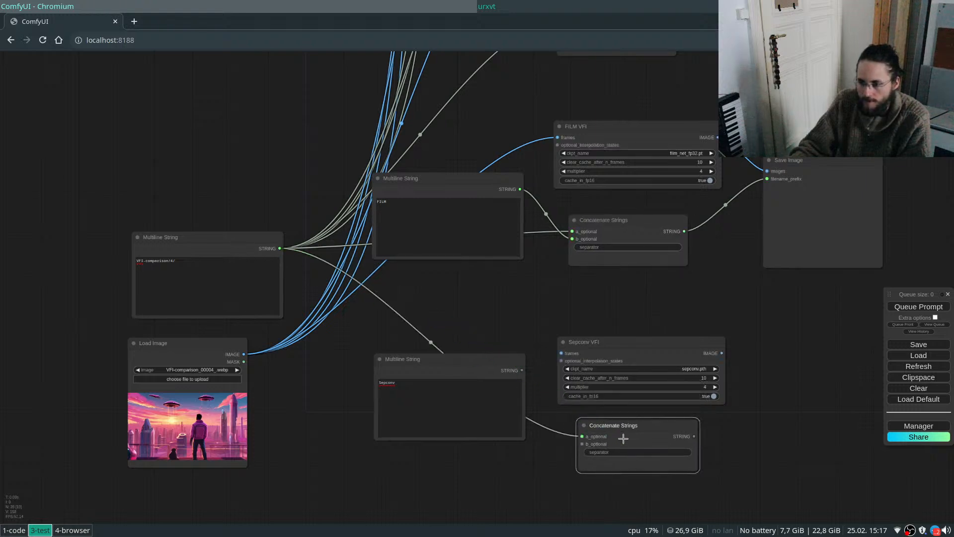
{"action": "left_click_drag", "start_coordinate": [521, 371], "coordinate": [582, 444]}
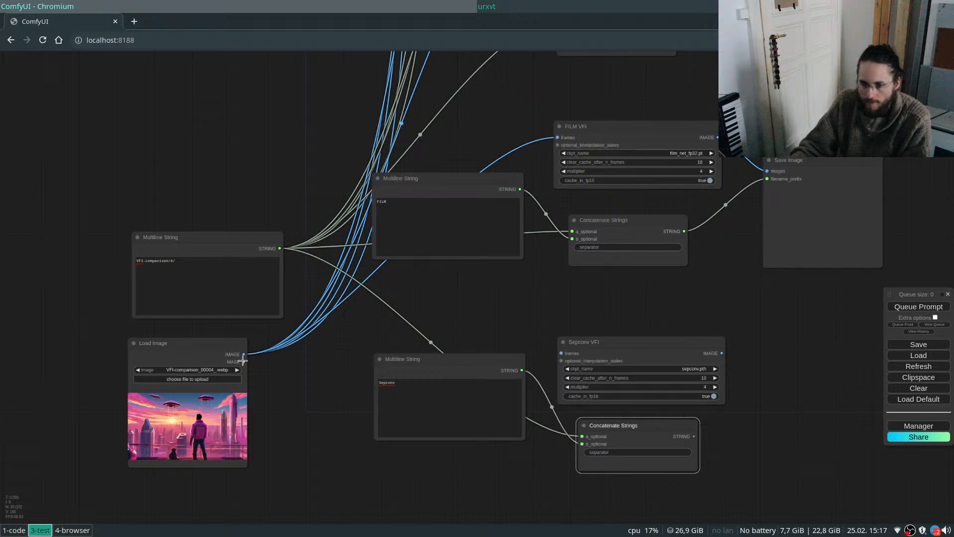
Feed Load Image into Sepconv VFI, and wire its image and the concatenated string into a copied Save Image node.
{"action": "left_click_drag", "start_coordinate": [243, 355], "coordinate": [562, 353]}
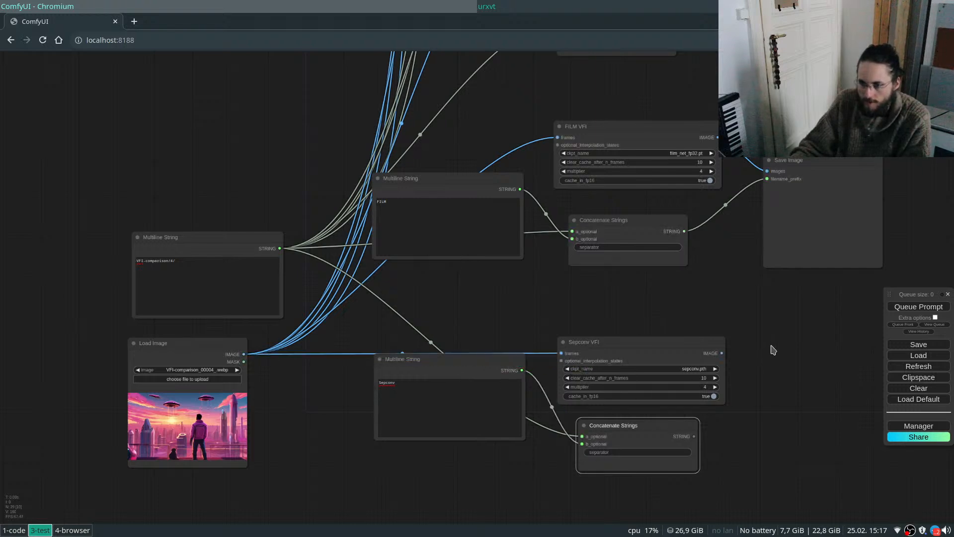
{"action": "mouse_move", "coordinate": [787, 241]}
{"action": "left_mouse_down"}
{"action": "mouse_move", "coordinate": [798, 259]}
{"action": "mouse_move", "coordinate": [773, 425]}
{"action": "left_mouse_up"}
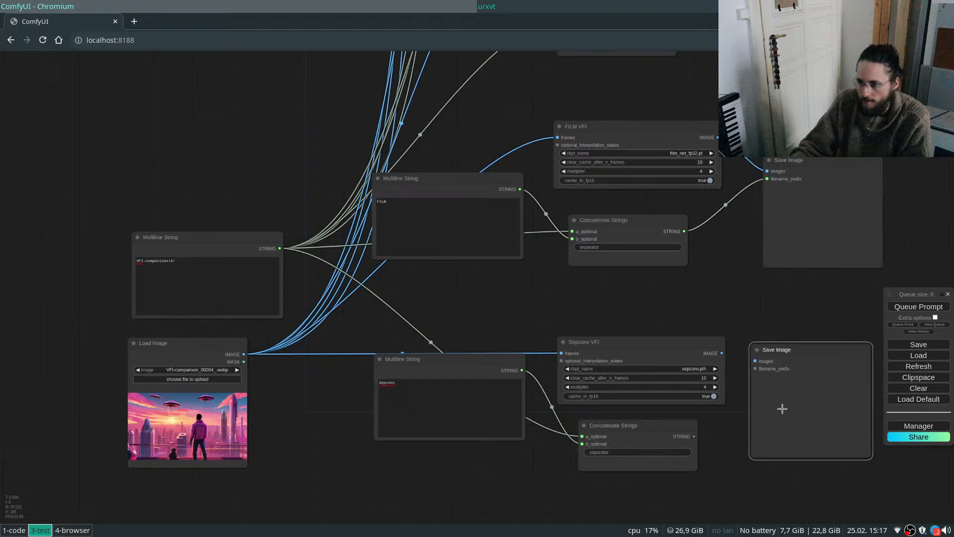
{"action": "left_click_drag", "start_coordinate": [721, 351], "coordinate": [755, 361]}
{"action": "left_click_drag", "start_coordinate": [694, 436], "coordinate": [756, 368]}
{"action": "left_click", "coordinate": [740, 449]}
{"action": "left_click_drag", "start_coordinate": [745, 494], "coordinate": [735, 419]}
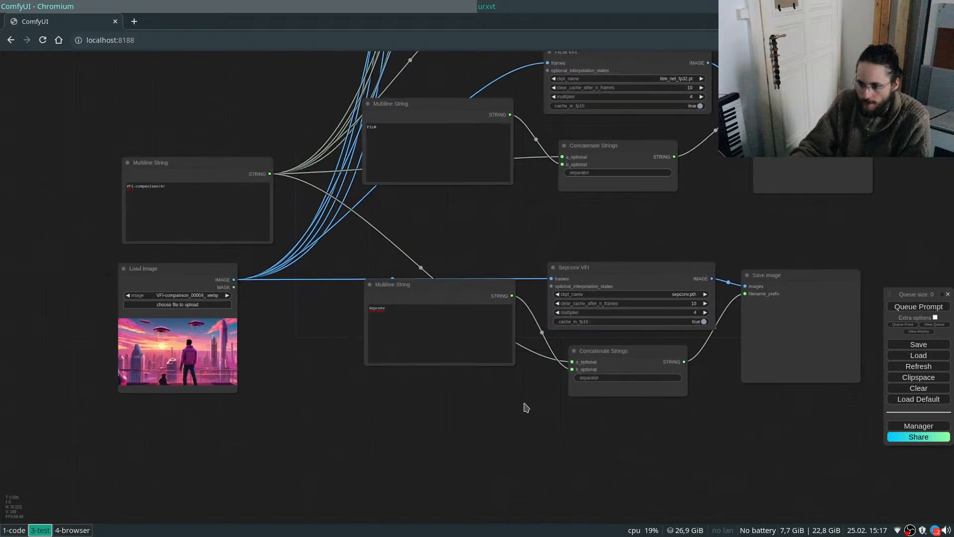
Move the shared prefix string and Load Image nodes lower, beneath the Sepconv branch's level.
{"action": "scroll", "coordinate": [528, 406], "scroll_direction": "down", "scroll_amount": 2}
{"action": "left_click_drag", "start_coordinate": [508, 445], "coordinate": [432, 382]}
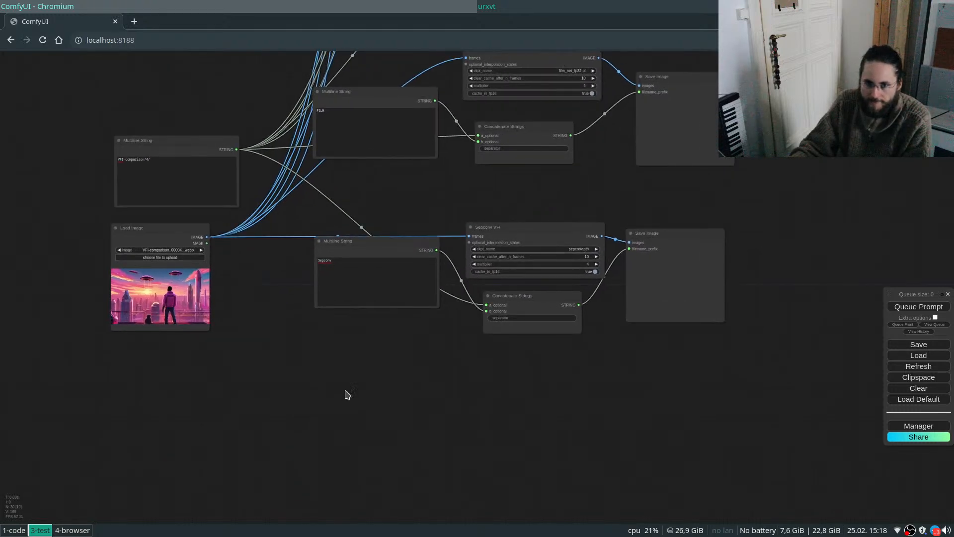
{"action": "left_click", "coordinate": [153, 177]}
{"action": "key", "text": "Tab"}
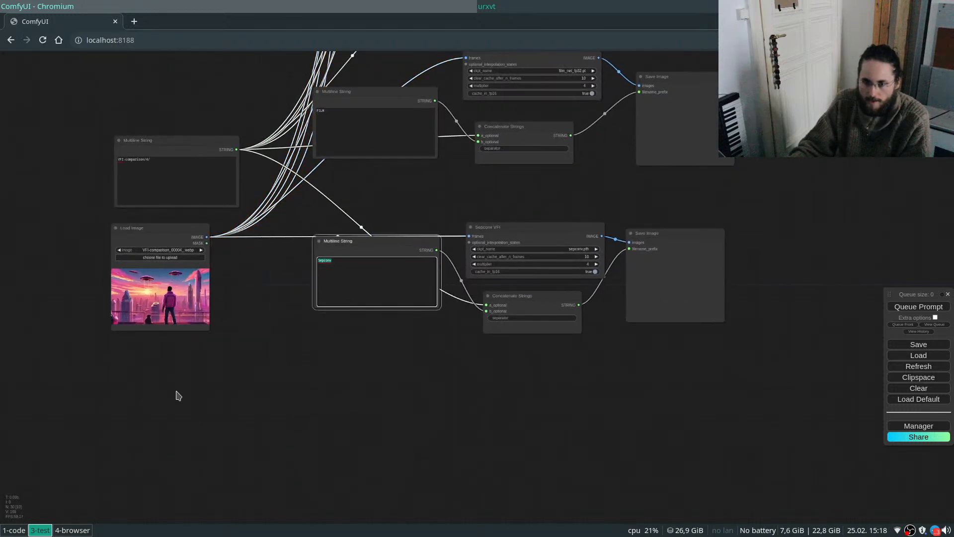
{"action": "left_click", "coordinate": [248, 406]}
{"action": "left_click_drag", "start_coordinate": [251, 376], "coordinate": [162, 313]}
{"action": "left_click_drag", "start_coordinate": [440, 454], "coordinate": [506, 369]}
{"action": "scroll", "coordinate": [507, 368], "scroll_direction": "up", "scroll_amount": 2}
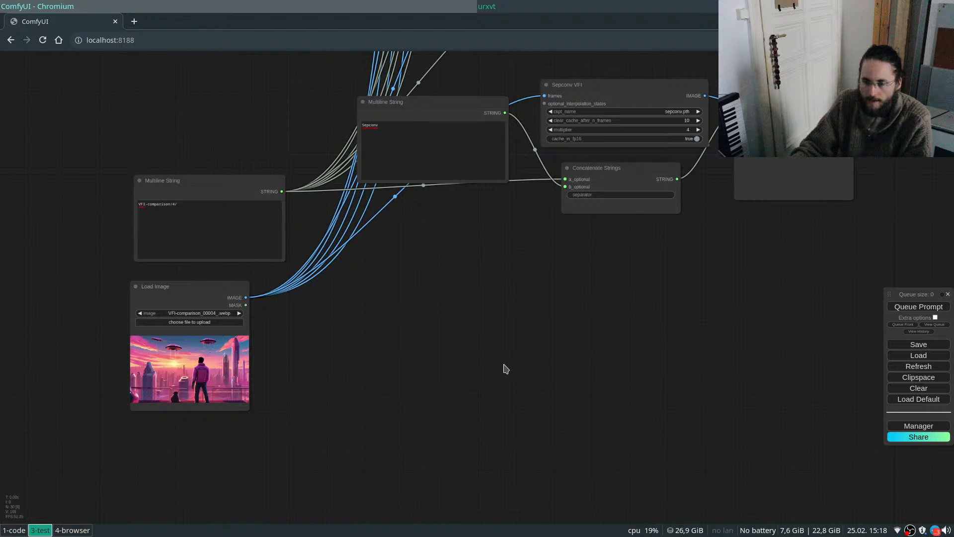
Copy the AMT name from the README's node list and add an AMT VFI node below the Sepconv branch in ComfyUI.
{"action": "key", "text": "super+4"}
{"action": "double_click", "coordinate": [88, 292]}
{"action": "key", "text": "ctrl+c"}
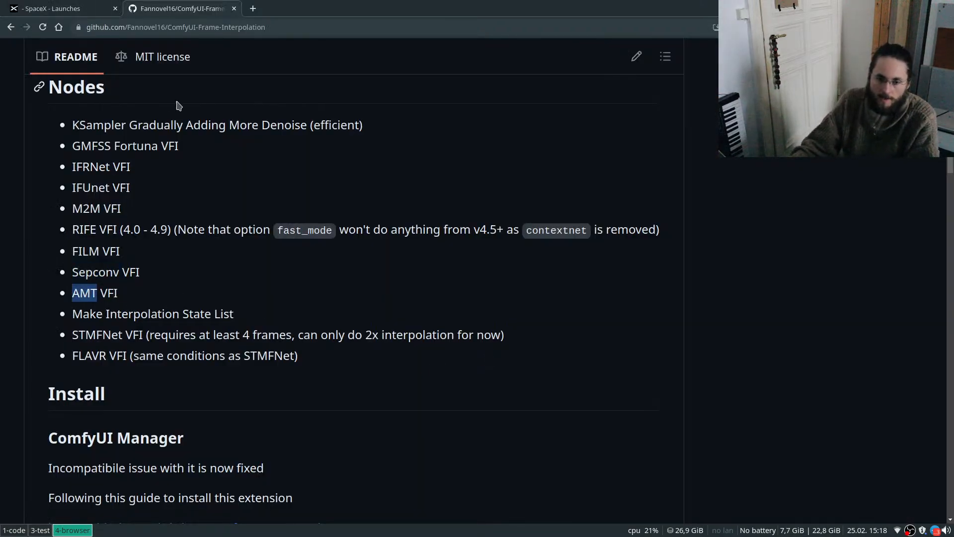
{"action": "key", "text": "super+3"}
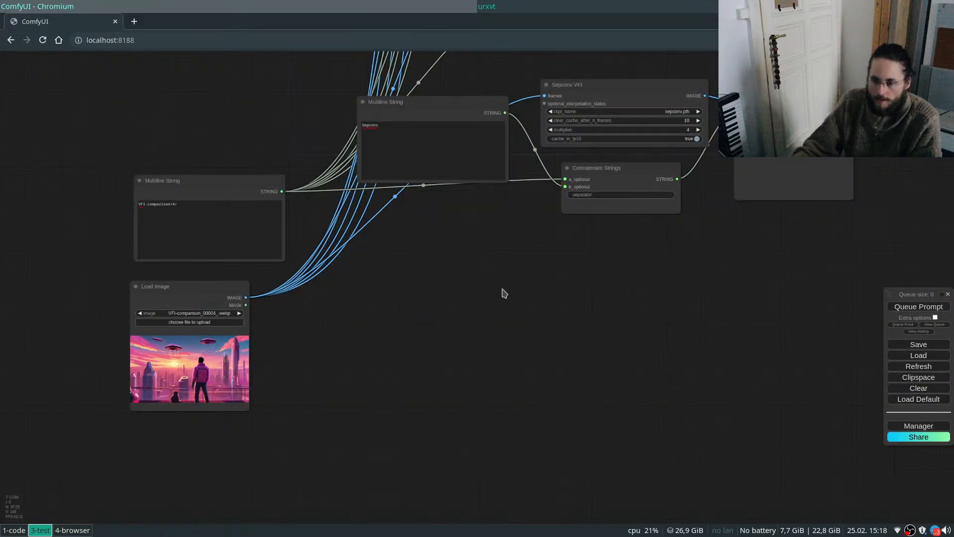
{"action": "double_click", "coordinate": [503, 293]}
{"action": "key", "text": "ctrl+v"}
{"action": "left_click", "coordinate": [529, 300]}
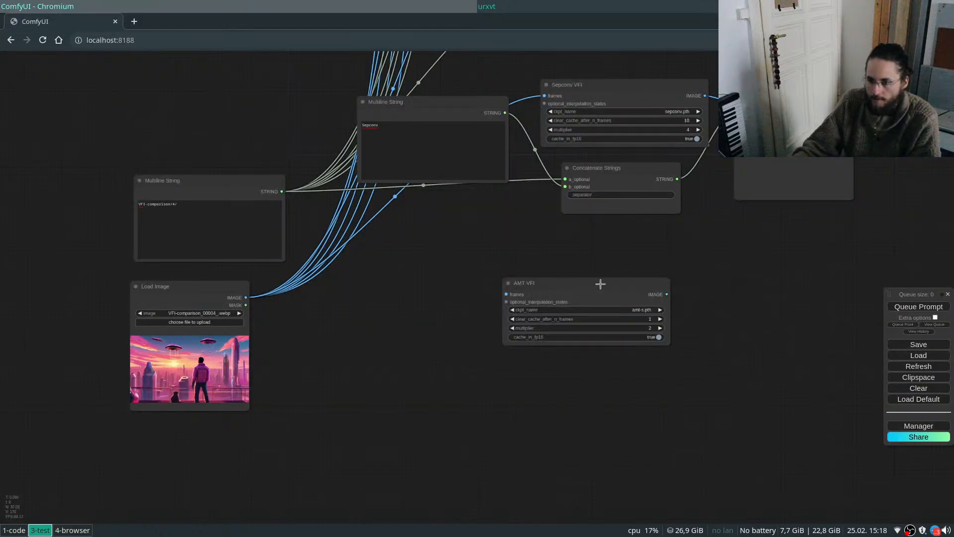
{"action": "left_click_drag", "start_coordinate": [603, 283], "coordinate": [632, 268]}
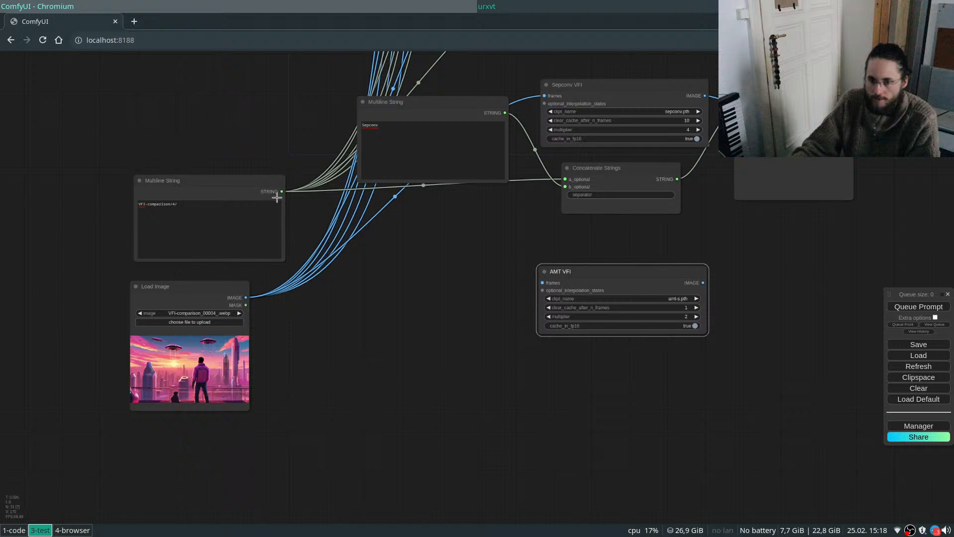
Copy the Sepconv Multiline String node to beside AMT VFI and set its text to AMT.
{"action": "left_click", "coordinate": [418, 118]}
{"action": "key", "text": "ctrl+c"}
{"action": "key", "text": "ctrl+v"}
{"action": "left_click_drag", "start_coordinate": [432, 296], "coordinate": [415, 315]}
{"action": "left_click", "coordinate": [413, 334]}
{"action": "key", "text": "ctrl+a"}
{"action": "type", "text": "AMT"}
Copy Concatenate Strings below AMT VFI, wire the shared prefix and AMT string into it, and connect Load Image to AMT VFI's frames.
{"action": "left_click_drag", "start_coordinate": [597, 357], "coordinate": [584, 374]}
{"action": "left_click", "coordinate": [616, 169]}
{"action": "key", "text": "ctrl+c"}
{"action": "key", "text": "ctrl+v"}
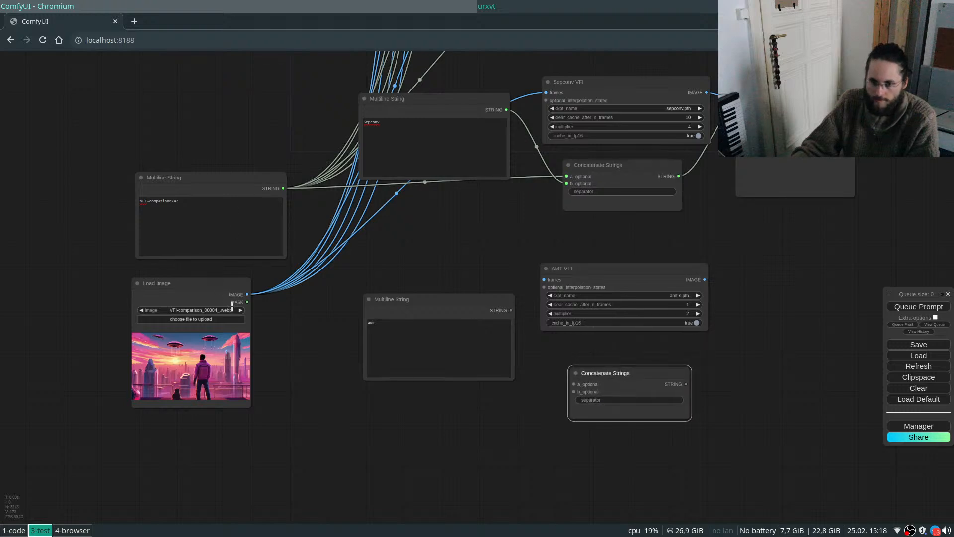
{"action": "left_click_drag", "start_coordinate": [246, 295], "coordinate": [545, 280]}
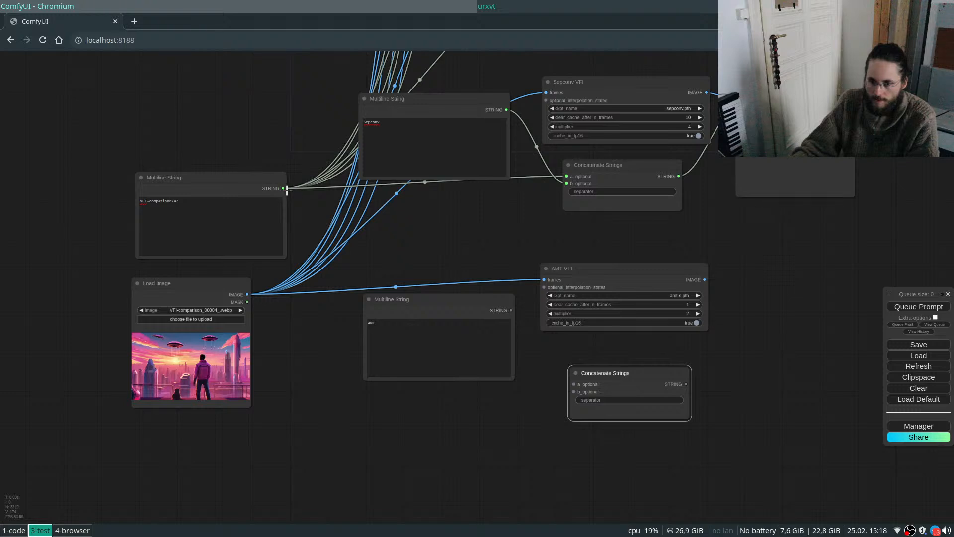
{"action": "left_click_drag", "start_coordinate": [283, 189], "coordinate": [574, 384]}
{"action": "left_click_drag", "start_coordinate": [511, 311], "coordinate": [574, 392]}
Wire the AMT VFI image and concatenated string into a copied Save Image node, and set AMT VFI's multiplier to 4.
{"action": "left_click_drag", "start_coordinate": [679, 365], "coordinate": [526, 365]}
{"action": "mouse_move", "coordinate": [655, 141]}
{"action": "left_mouse_down", "text": "alt"}
{"action": "mouse_move", "coordinate": [656, 362]}
{"action": "mouse_move", "coordinate": [659, 350]}
{"action": "left_mouse_up", "text": "alt"}
{"action": "left_click_drag", "start_coordinate": [552, 275], "coordinate": [585, 328]}
{"action": "left_click_drag", "start_coordinate": [531, 383], "coordinate": [646, 355]}
{"action": "left_click", "coordinate": [620, 443]}
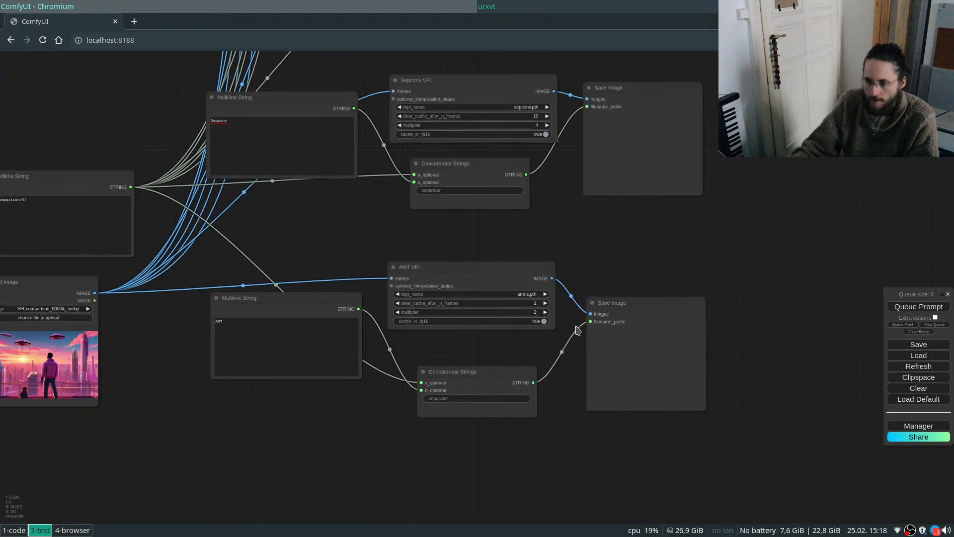
{"action": "scroll", "coordinate": [591, 348], "scroll_direction": "down", "scroll_amount": 3}
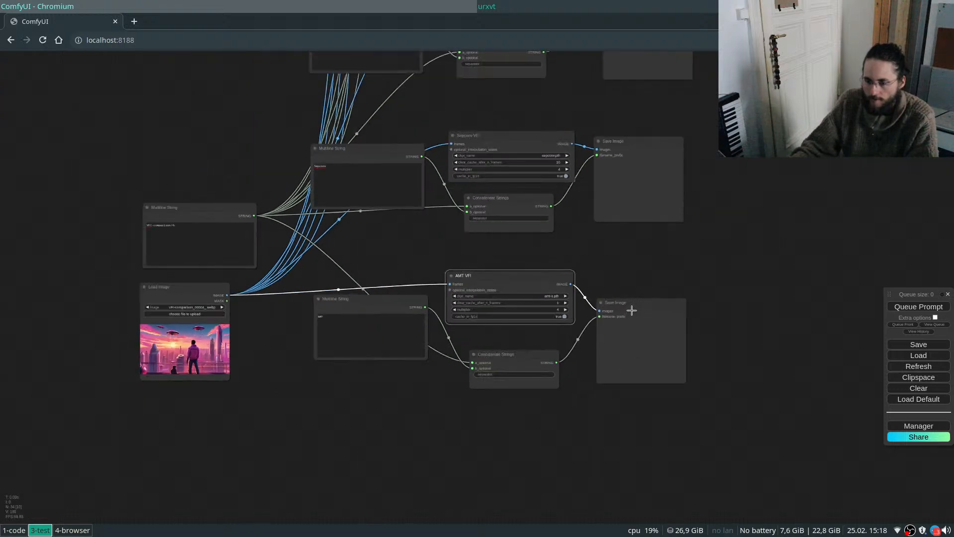
Review the Make Interpolation State List and KSampler Gradually Adding More Denoise entries in the README's node list.
{"action": "key", "text": "super+4"}
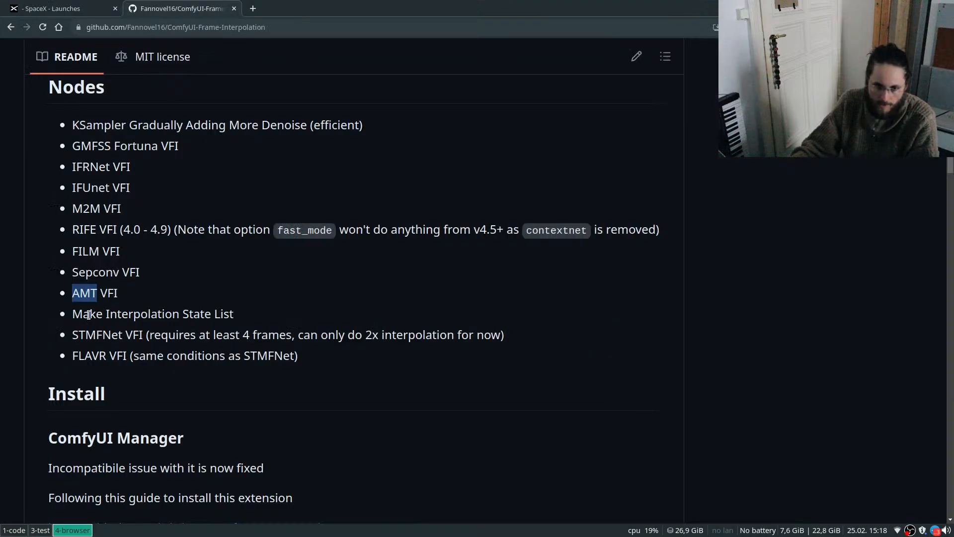
{"action": "triple_click", "coordinate": [137, 318]}
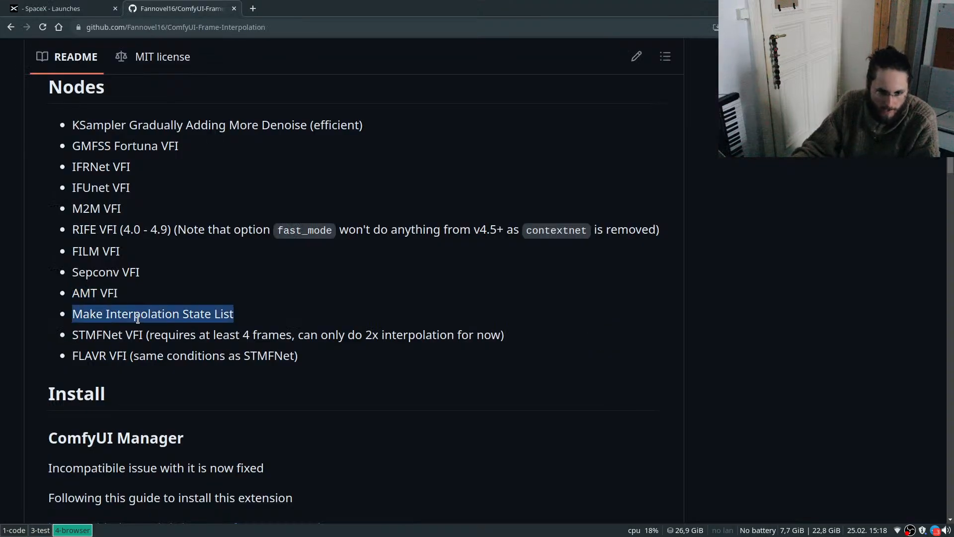
{"action": "triple_click", "coordinate": [171, 126]}
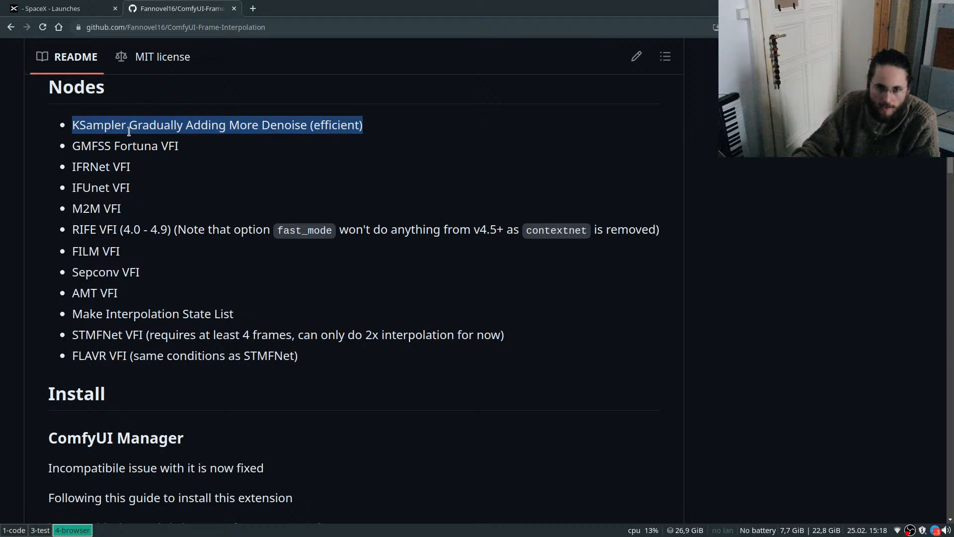
{"action": "triple_click", "coordinate": [156, 314]}
{"action": "triple_click", "coordinate": [153, 125]}
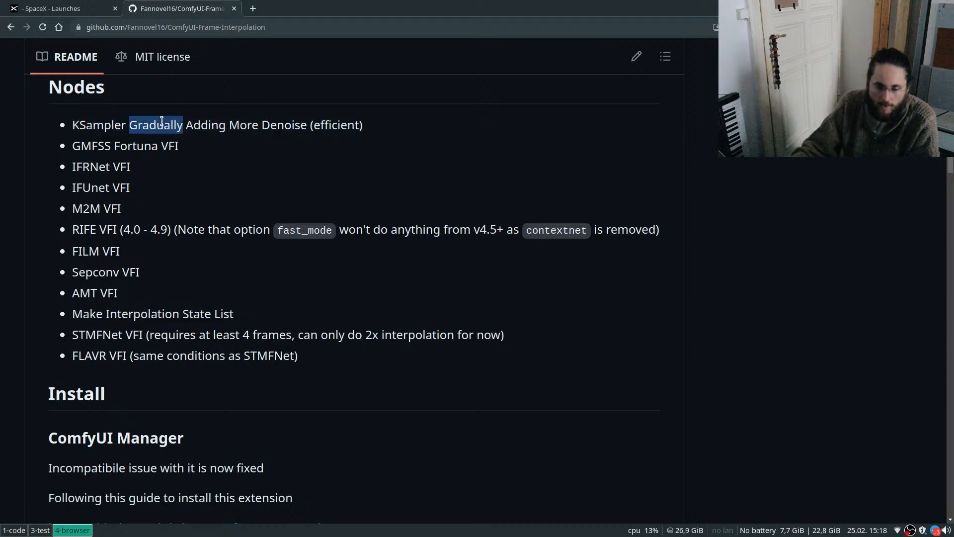
{"action": "triple_click", "coordinate": [145, 314]}
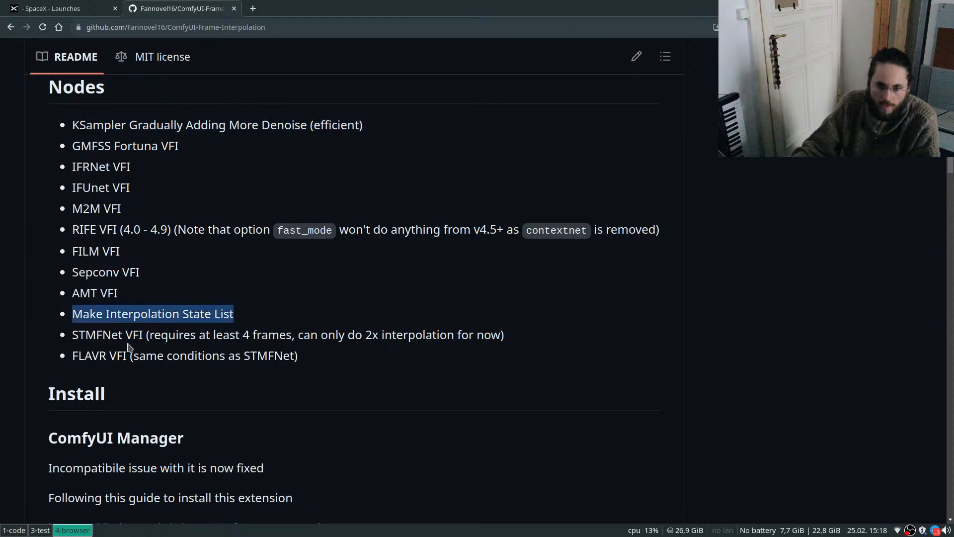
{"action": "scroll", "coordinate": [278, 308], "scroll_direction": "down", "scroll_amount": 2}
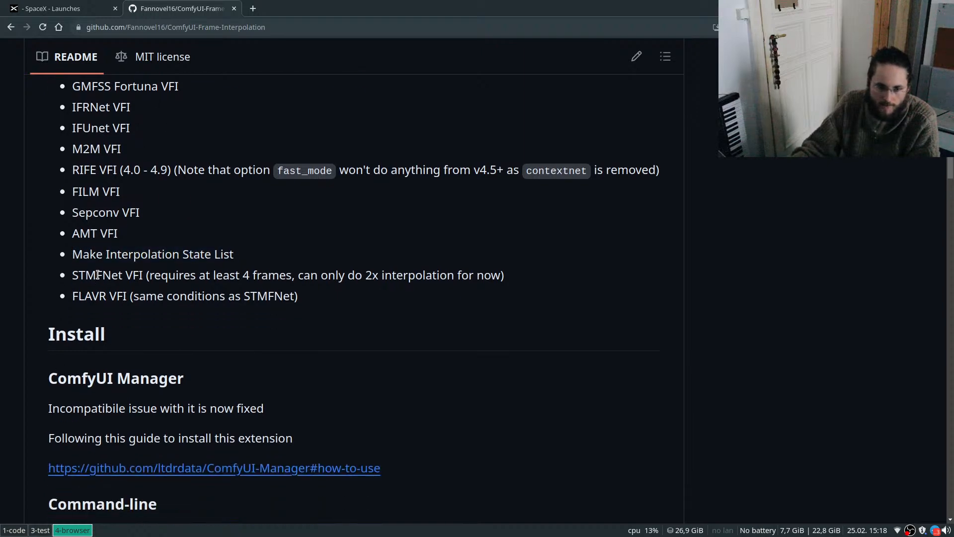
Copy the STMFNet name from the README and add an STMFNet VFI node below the AMT branch in ComfyUI.
{"action": "double_click", "coordinate": [94, 284]}
{"action": "scroll", "coordinate": [169, 331], "scroll_direction": "up", "scroll_amount": 3}
{"action": "scroll", "coordinate": [168, 331], "scroll_direction": "down", "scroll_amount": 1}
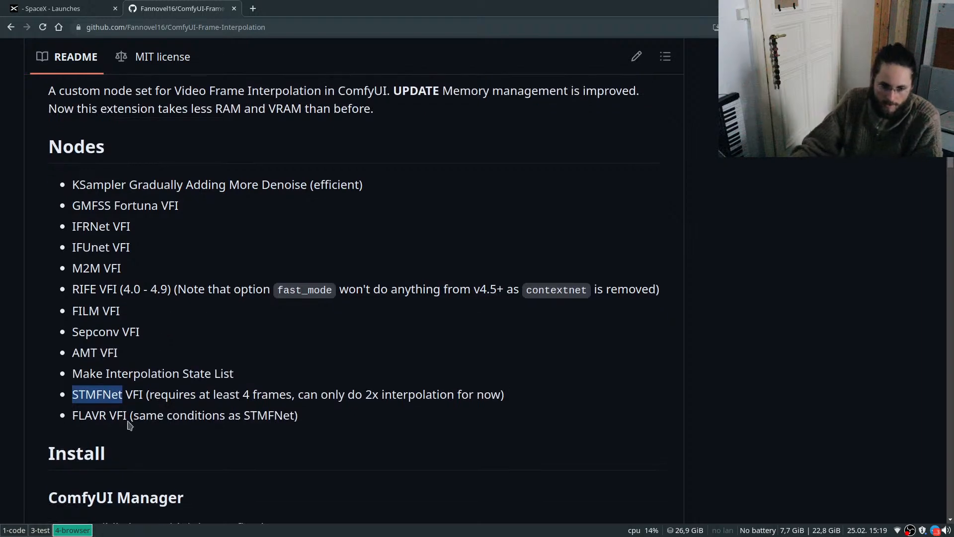
{"action": "key", "text": "super+3"}
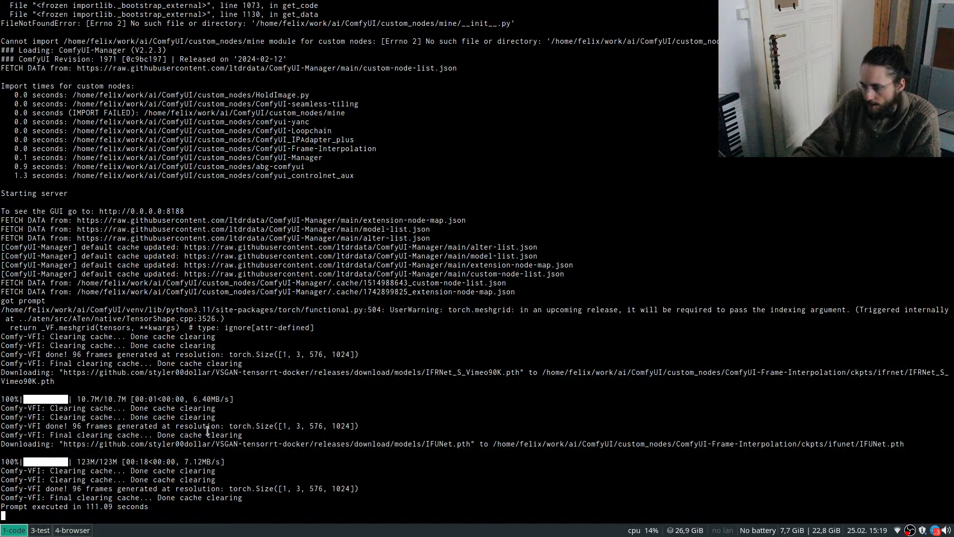
{"action": "scroll", "coordinate": [362, 389], "scroll_direction": "up", "scroll_amount": 2}
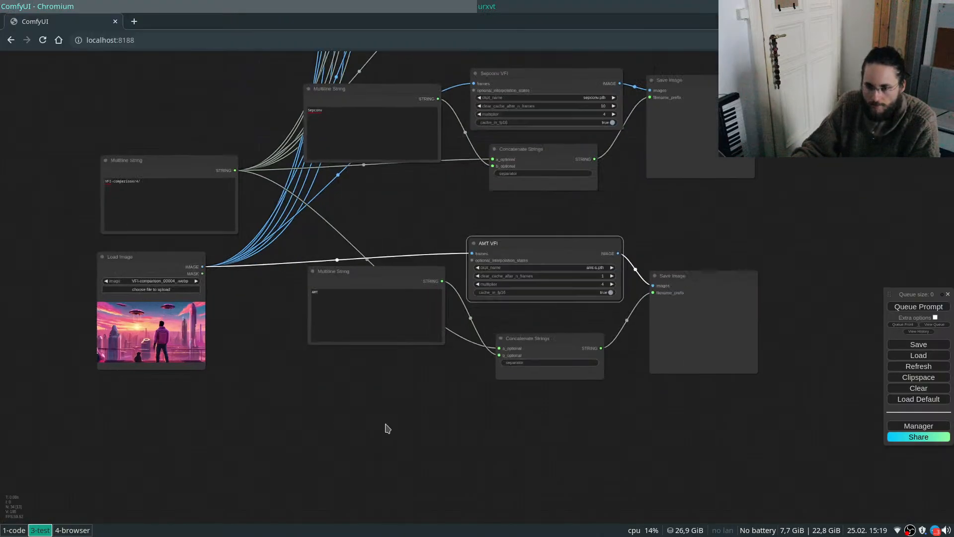
{"action": "left_click_drag", "start_coordinate": [383, 426], "coordinate": [462, 394]}
{"action": "double_click", "coordinate": [543, 367]}
{"action": "key", "text": "ctrl+v"}
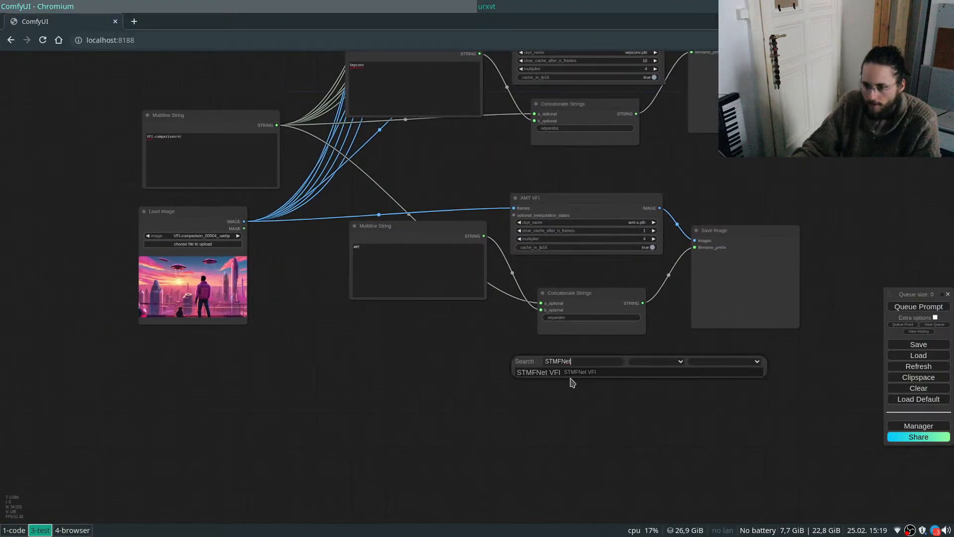
{"action": "left_click", "coordinate": [578, 376]}
{"action": "left_click_drag", "start_coordinate": [573, 358], "coordinate": [545, 362]}
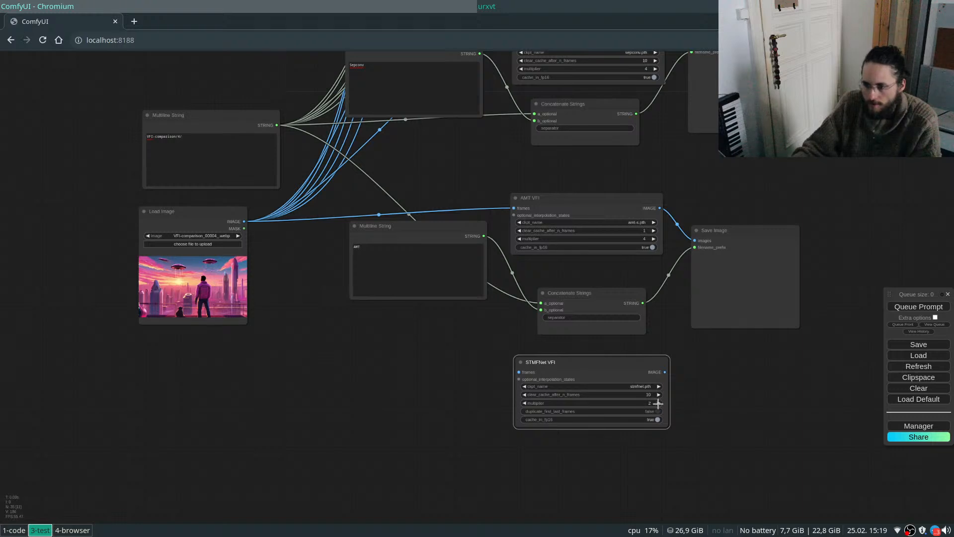
Try to raise STMFNet VFI's multiplier, enable its duplicate_first_last_frames option, and compare with how AMT VFI's multiplier adjusts.
{"action": "left_click", "coordinate": [586, 401]}
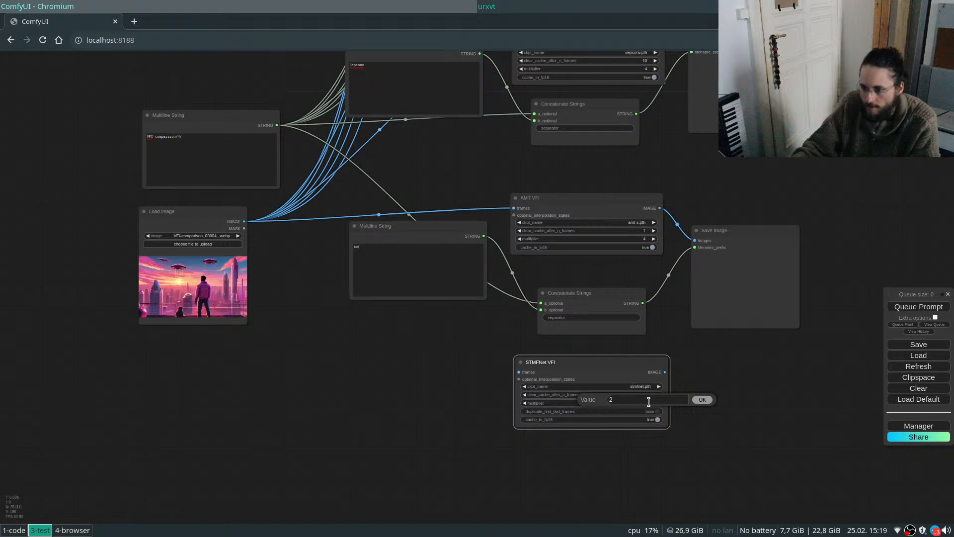
{"action": "left_click", "coordinate": [699, 399]}
{"action": "scroll", "coordinate": [621, 413], "scroll_direction": "up", "scroll_amount": 5}
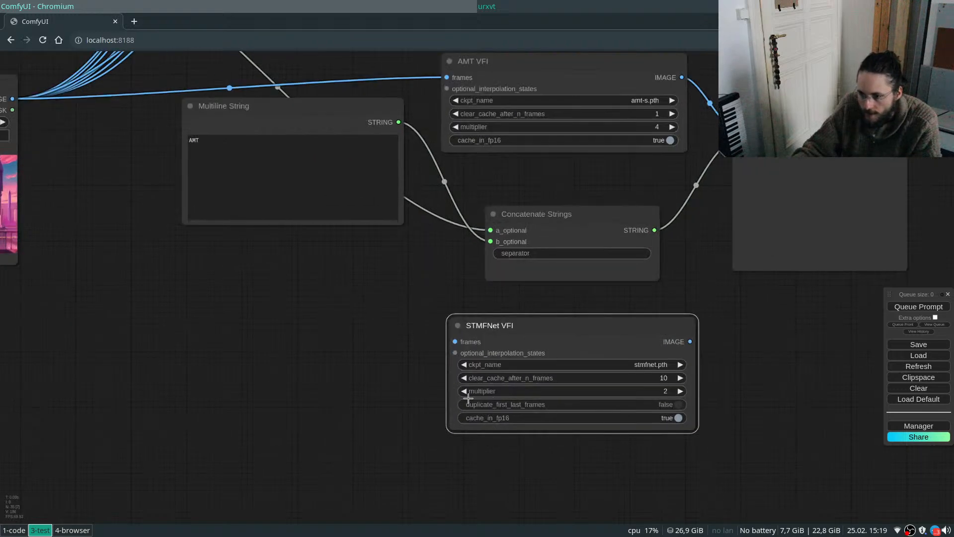
{"action": "left_click", "coordinate": [491, 391]}
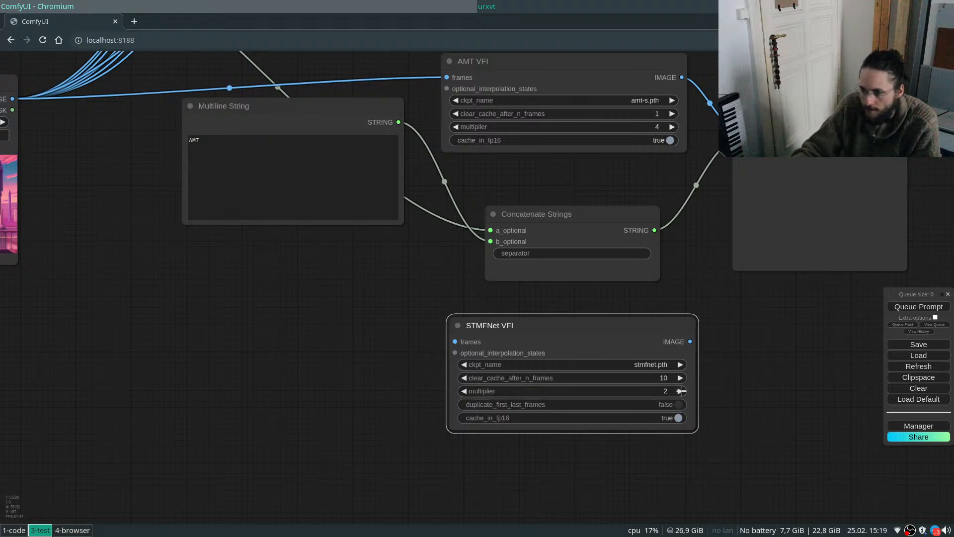
{"action": "left_click", "coordinate": [503, 402]}
{"action": "left_click", "coordinate": [671, 127]}
{"action": "left_click", "coordinate": [672, 127]}
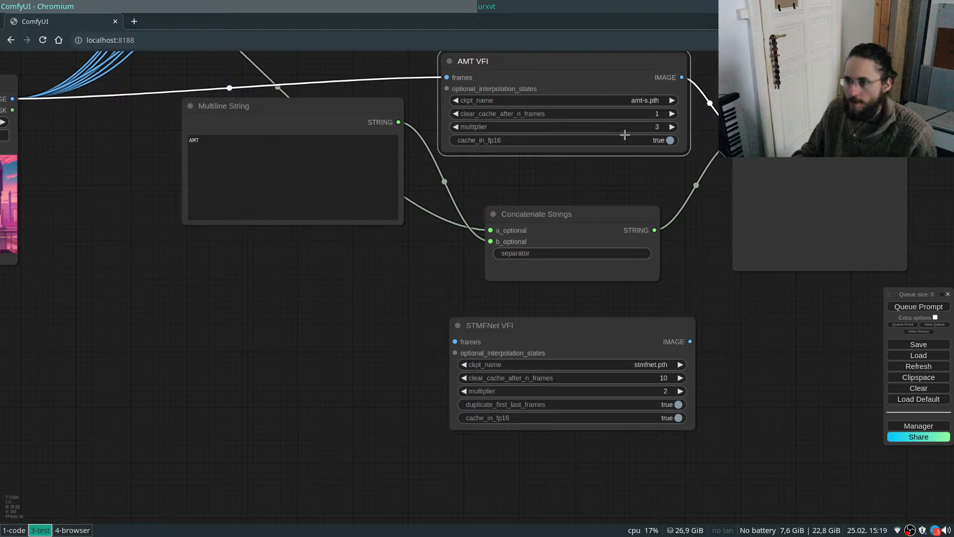
{"action": "left_click", "coordinate": [672, 127]}
Leave the STMFNet VFI multiplier as it is and delete the STMFNet VFI node from the workflow.
{"action": "left_click", "coordinate": [661, 396]}
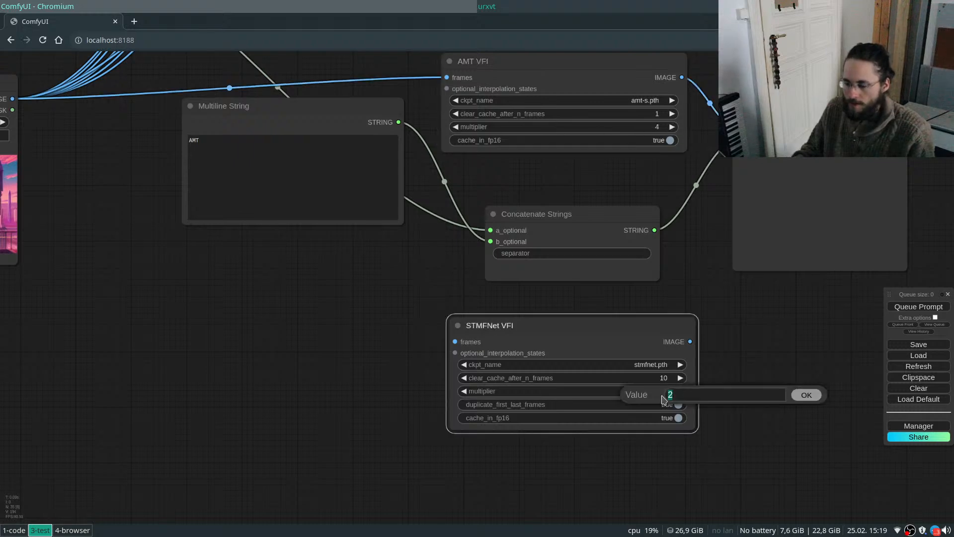
{"action": "key", "text": "Escape"}
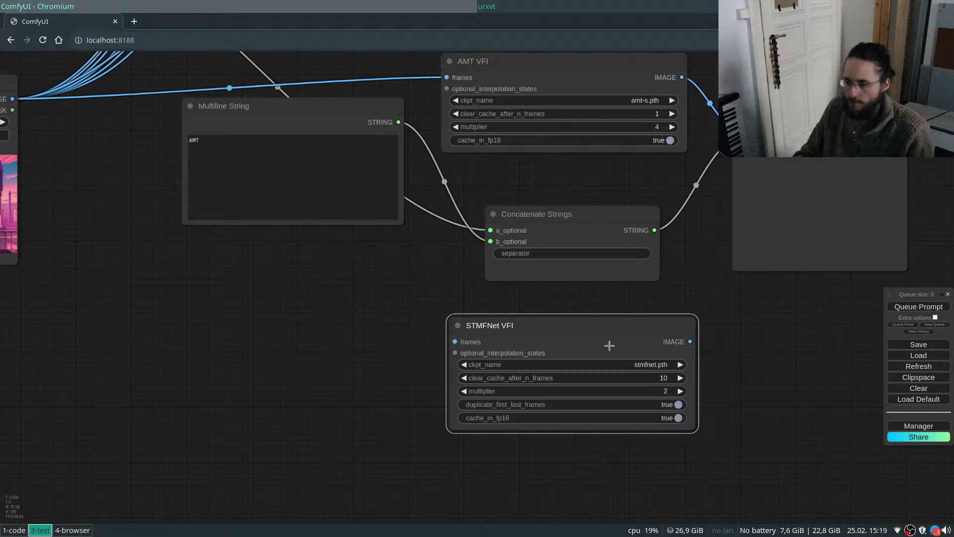
{"action": "key", "text": "Delete"}
Check the frame and multiplier conditions noted for STMFNet VFI and FLAVR VFI in the README's node list.
{"action": "key", "text": "super+4"}
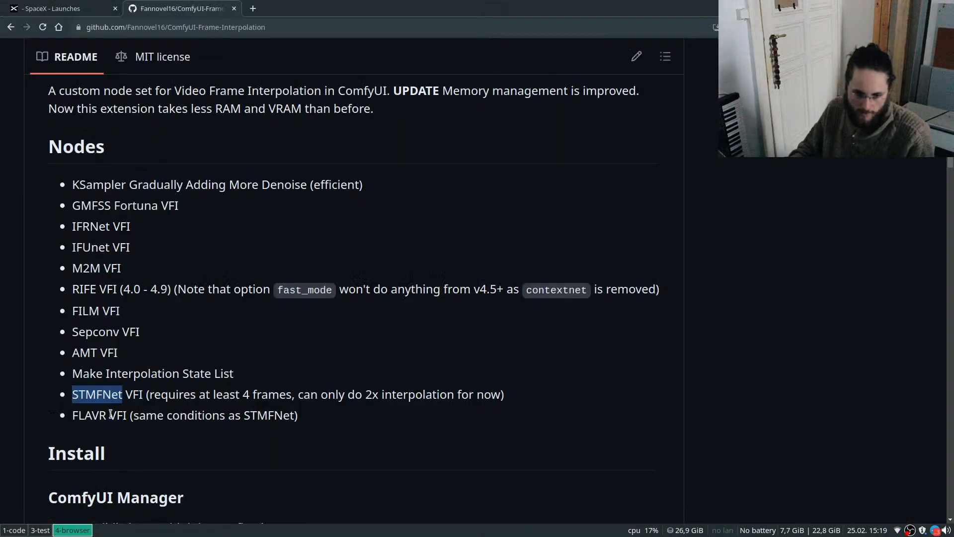
{"action": "double_click", "coordinate": [94, 414]}
{"action": "key", "text": "super+1"}
{"action": "key", "text": "super+3"}
{"action": "key", "text": "super+4"}
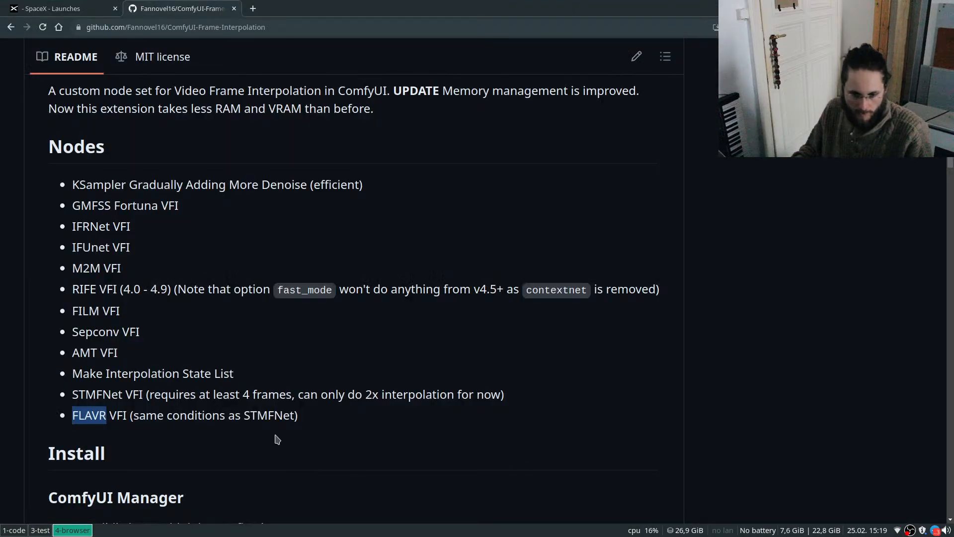
{"action": "triple_click", "coordinate": [374, 395]}
{"action": "left_click", "coordinate": [367, 402]}
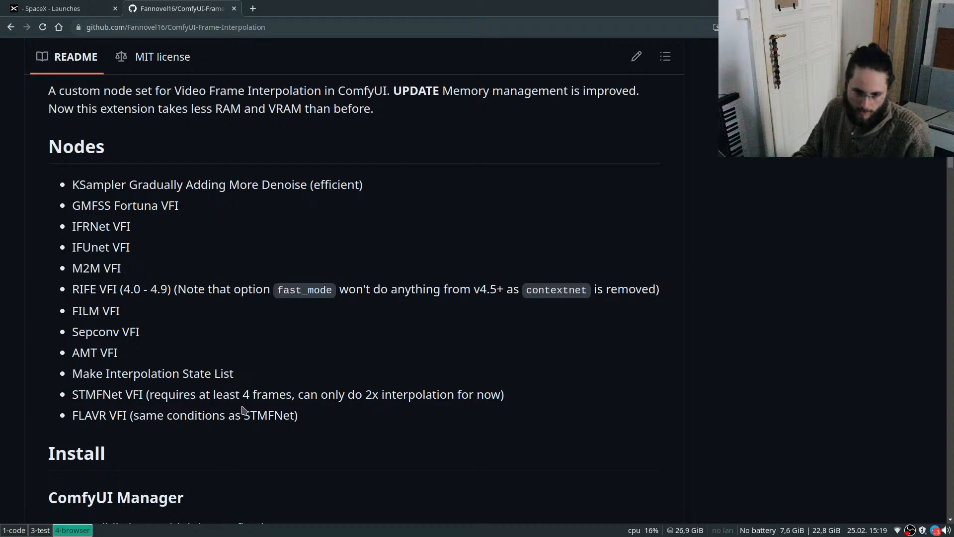
{"action": "triple_click", "coordinate": [205, 413]}
{"action": "left_click", "coordinate": [191, 413]}
Return to ComfyUI and move the shared prefix Multiline String and Load Image nodes up and left, beside the Sepconv branch.
{"action": "key", "text": "super+1"}
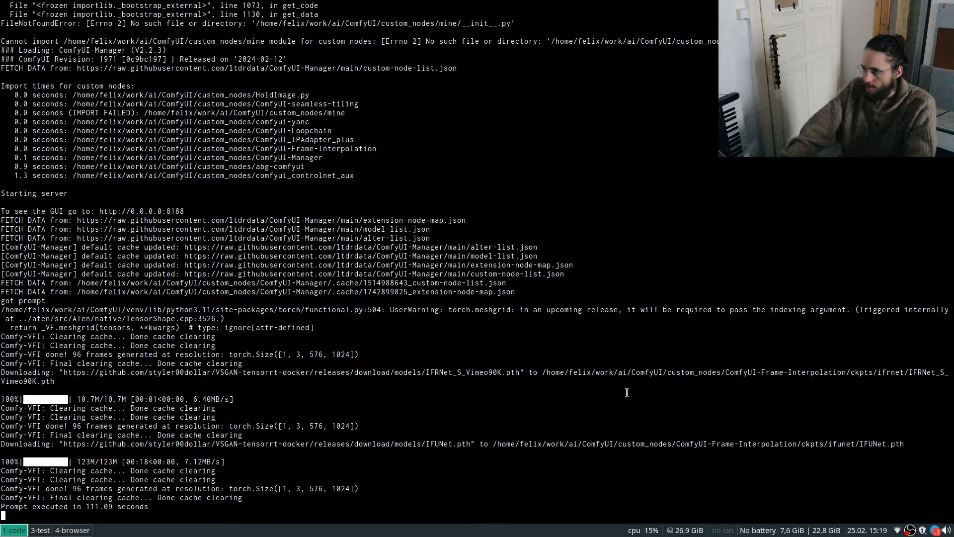
{"action": "key", "text": "super+2"}
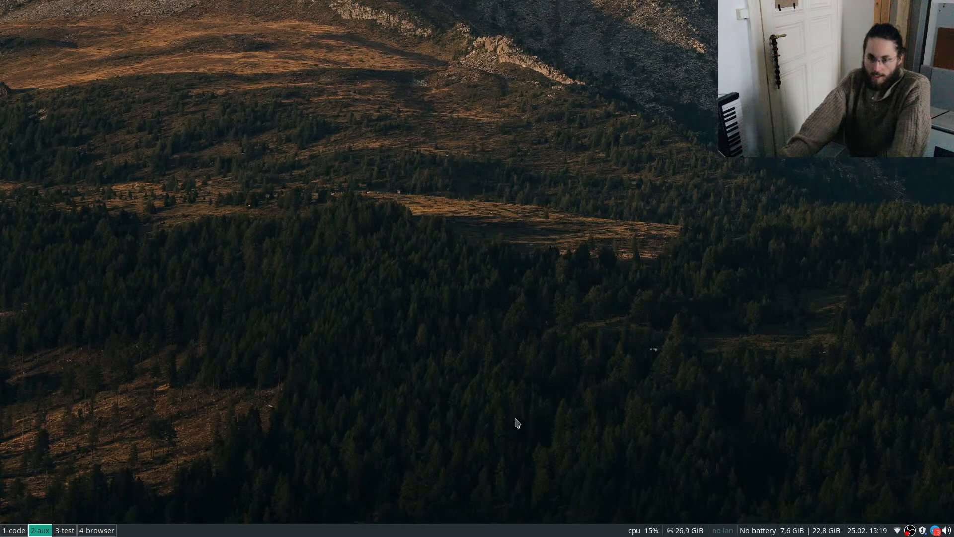
{"action": "key", "text": "super+3"}
{"action": "scroll", "coordinate": [591, 410], "scroll_direction": "down", "scroll_amount": 3}
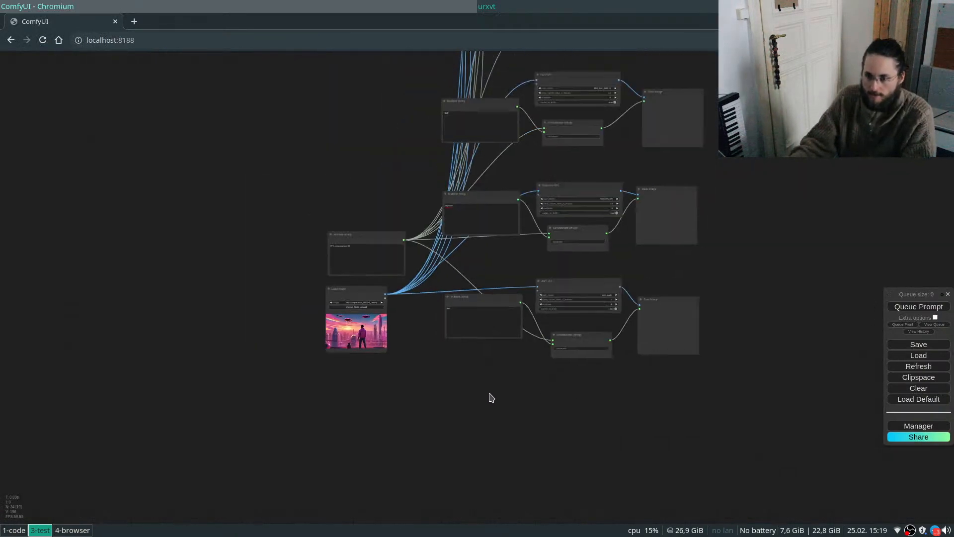
{"action": "scroll", "coordinate": [611, 293], "scroll_direction": "up", "scroll_amount": 5}
{"action": "scroll", "coordinate": [645, 424], "scroll_direction": "down", "scroll_amount": 8}
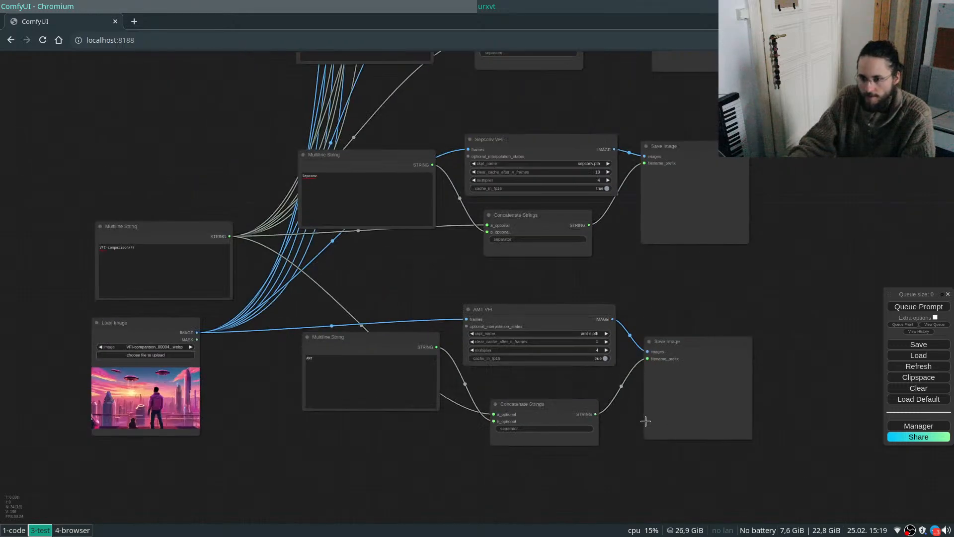
{"action": "left_click_drag", "start_coordinate": [298, 293], "coordinate": [182, 171]}
{"action": "left_click_drag", "start_coordinate": [293, 358], "coordinate": [193, 233]}
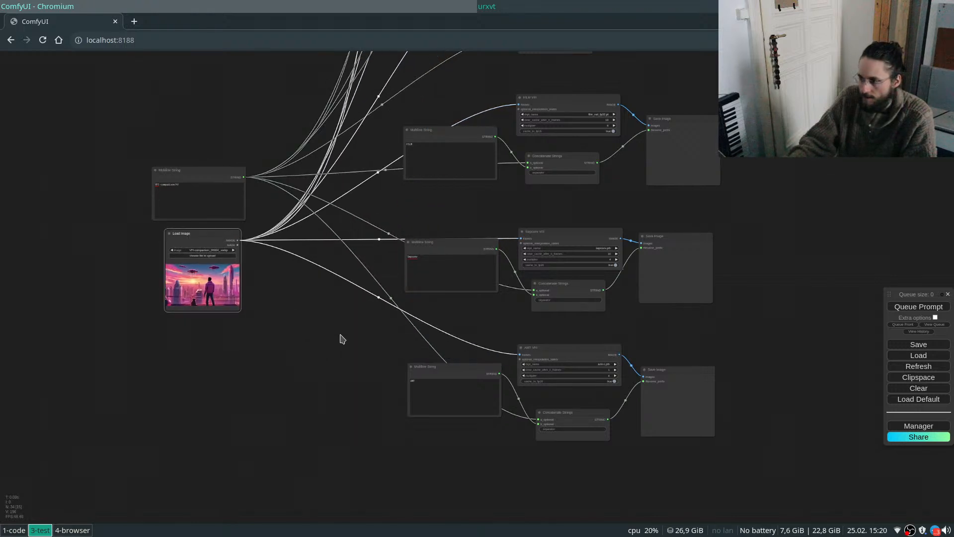
Move the Multiline String nodes of the two topmost branches closer to their VFI nodes, in line with the strings below.
{"action": "scroll", "coordinate": [365, 481], "scroll_direction": "down", "scroll_amount": 5}
{"action": "scroll", "coordinate": [631, 398], "scroll_direction": "down", "scroll_amount": 1}
{"action": "scroll", "coordinate": [348, 96], "scroll_direction": "up", "scroll_amount": 4}
{"action": "scroll", "coordinate": [471, 139], "scroll_direction": "up", "scroll_amount": 1}
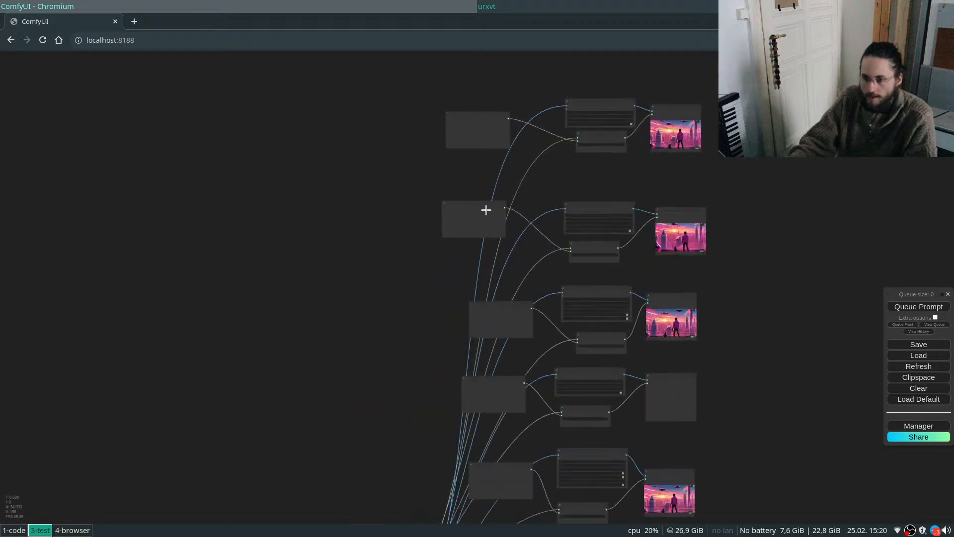
{"action": "left_click", "coordinate": [485, 206]}
{"action": "left_click_drag", "start_coordinate": [485, 207], "coordinate": [504, 217]}
{"action": "left_click_drag", "start_coordinate": [468, 112], "coordinate": [494, 119]}
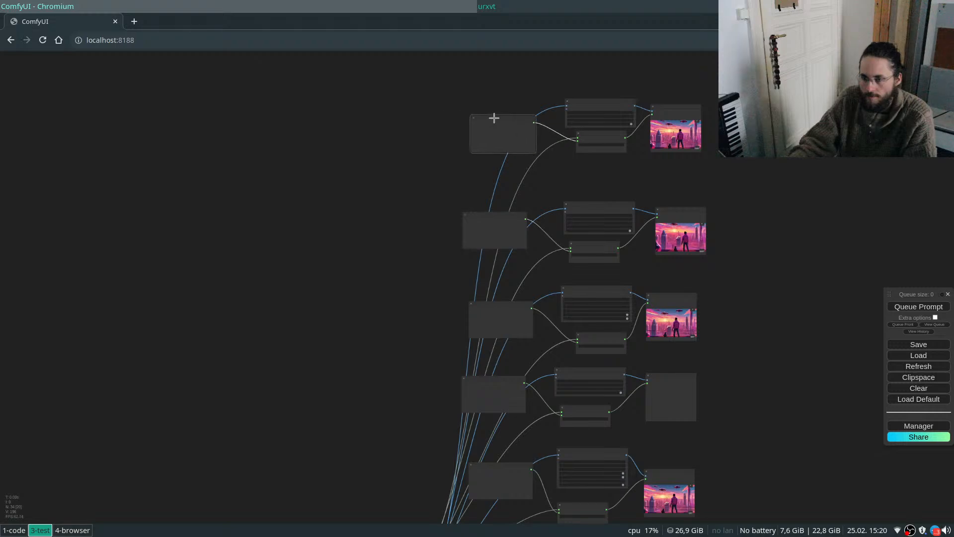
Preview VFI-comparison_00002_.webp, VFI-comparison_00003_.webp and VFI-comparison_00001_.webp one after another in the Load Image node.
{"action": "scroll", "coordinate": [547, 459], "scroll_direction": "down", "scroll_amount": 5}
{"action": "scroll", "coordinate": [373, 456], "scroll_direction": "up", "scroll_amount": 8}
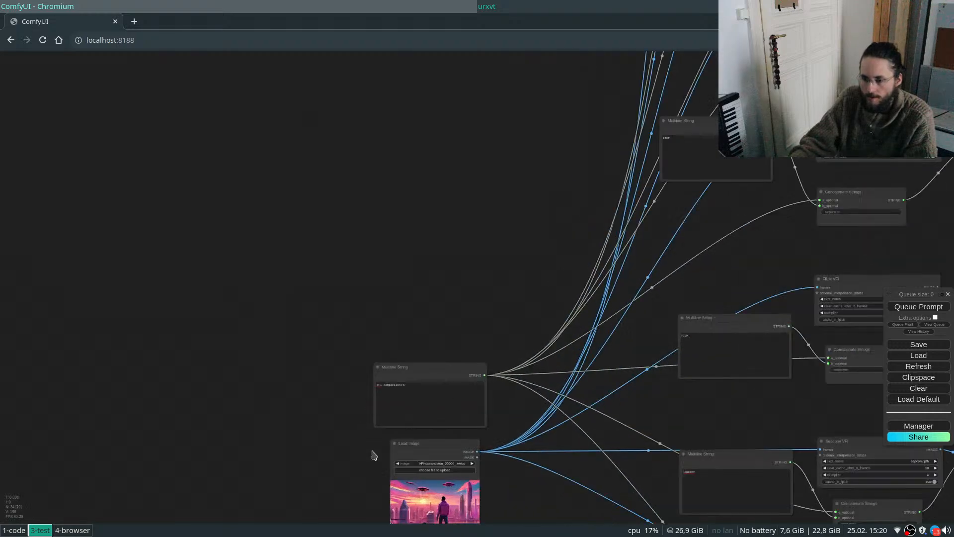
{"action": "scroll", "coordinate": [291, 494], "scroll_direction": "down", "scroll_amount": 3}
{"action": "scroll", "coordinate": [402, 401], "scroll_direction": "up", "scroll_amount": 10}
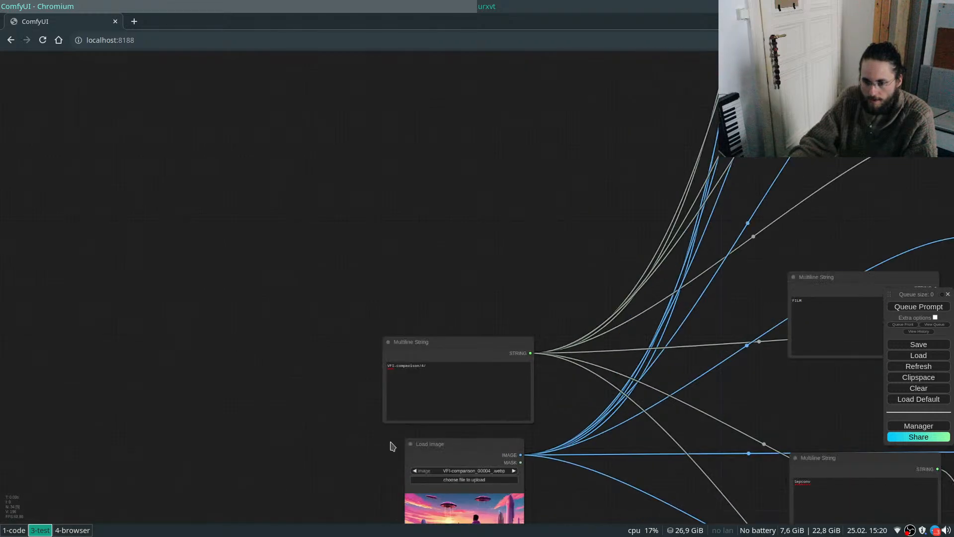
{"action": "left_click", "coordinate": [431, 456]}
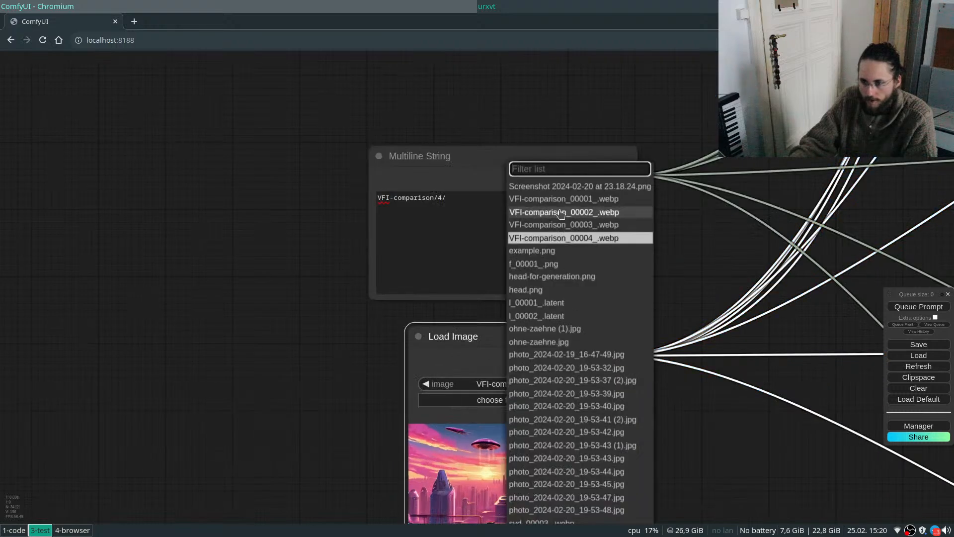
{"action": "left_click", "coordinate": [562, 211]}
{"action": "left_click", "coordinate": [529, 379]}
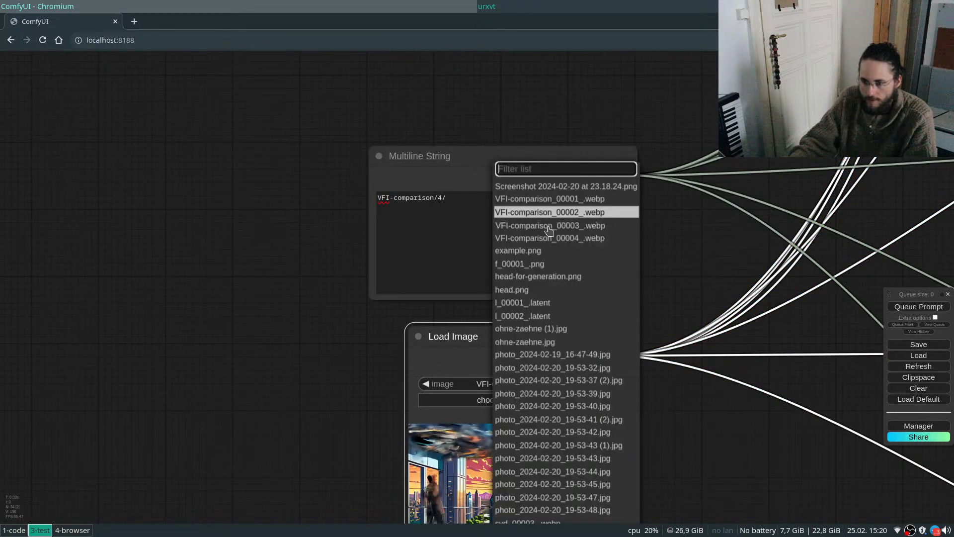
{"action": "left_click", "coordinate": [550, 227]}
{"action": "scroll", "coordinate": [655, 351], "scroll_direction": "down", "scroll_amount": 1}
{"action": "scroll", "coordinate": [553, 445], "scroll_direction": "up", "scroll_amount": 1}
{"action": "left_click", "coordinate": [583, 366]}
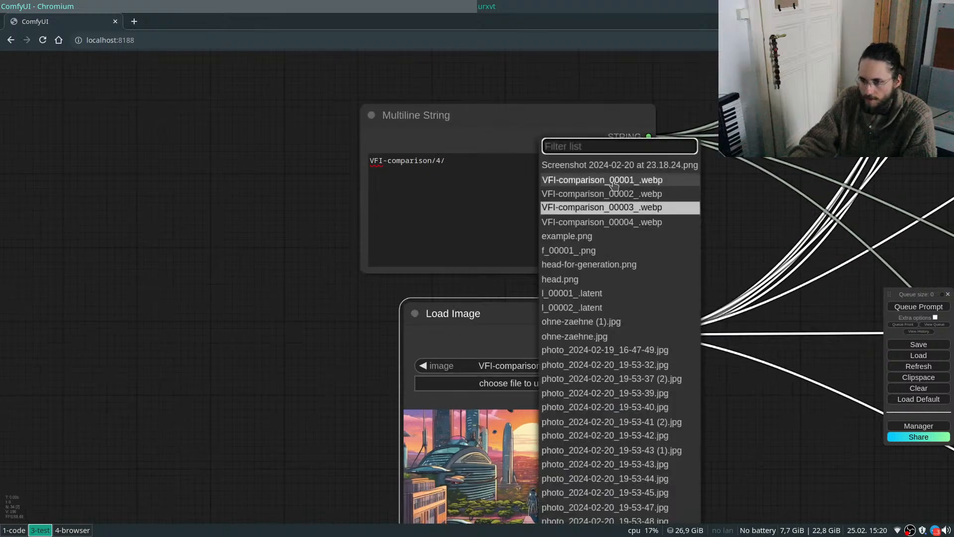
{"action": "left_click", "coordinate": [579, 182]}
{"action": "scroll", "coordinate": [267, 309], "scroll_direction": "down", "scroll_amount": 4}
{"action": "scroll", "coordinate": [380, 417], "scroll_direction": "up", "scroll_amount": 4}
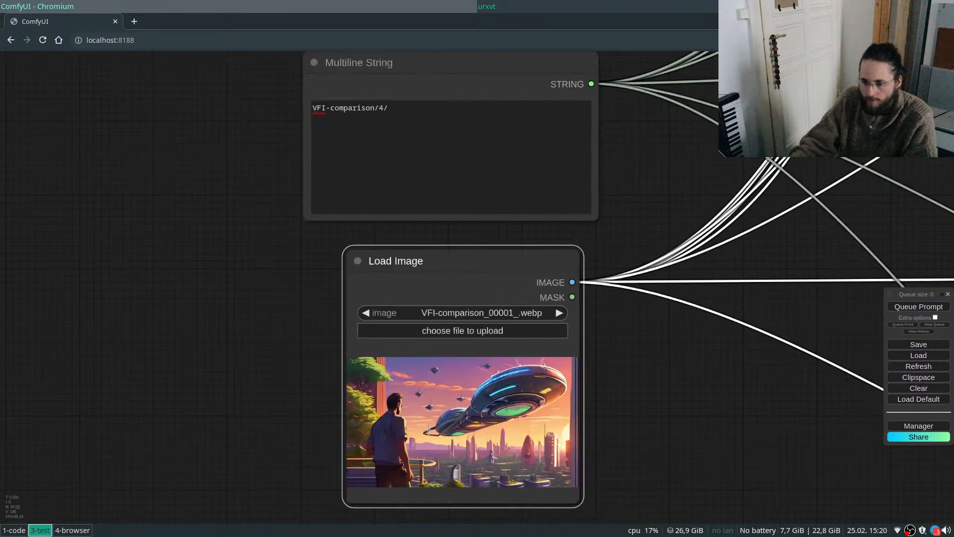
Load VFI-comparison_00003_.webp in the Load Image node and change the shared prefix string to VFI-comparison/3/.
{"action": "left_click", "coordinate": [513, 316]}
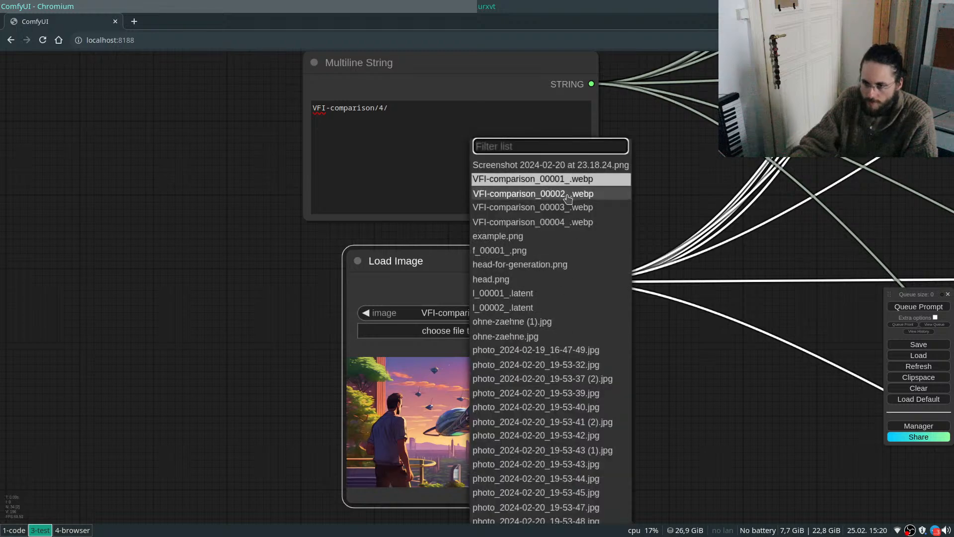
{"action": "left_click", "coordinate": [555, 213]}
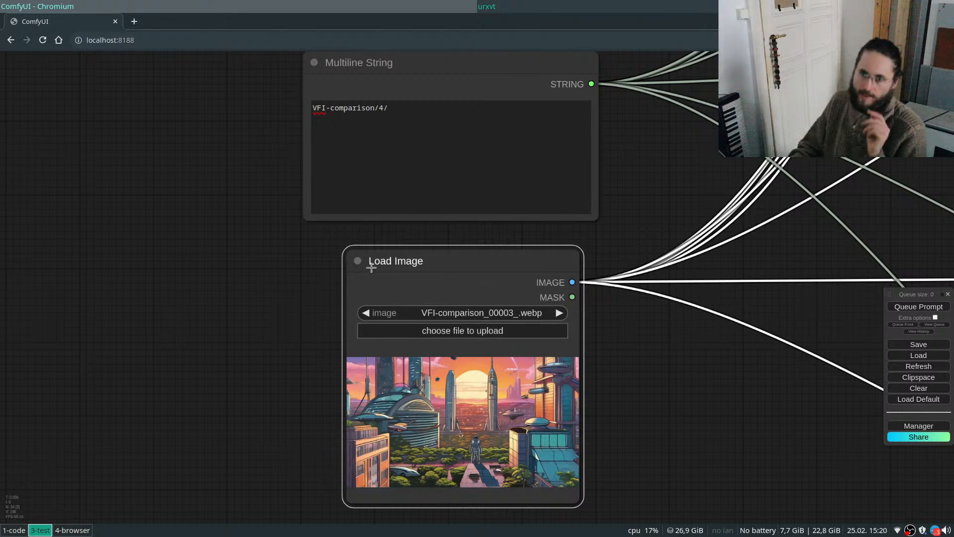
{"action": "left_click", "coordinate": [460, 126]}
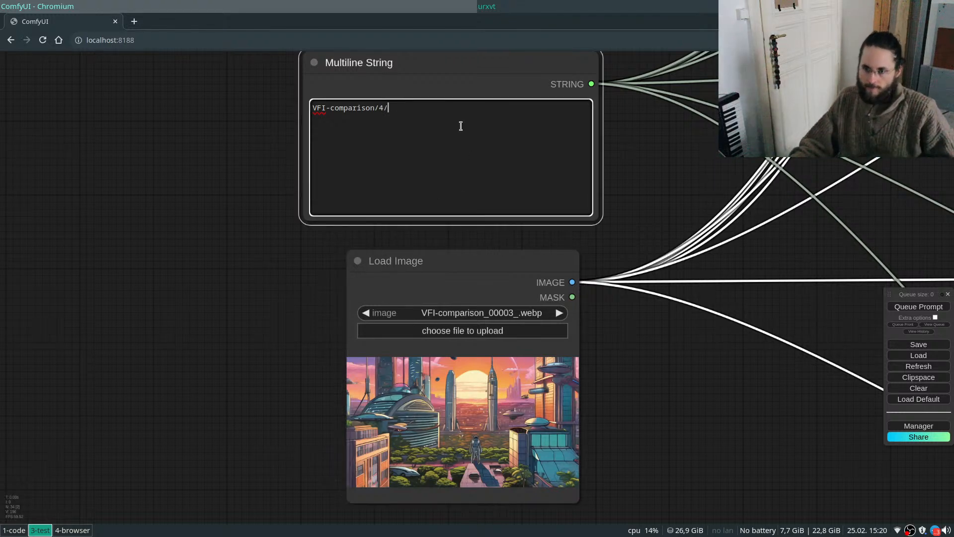
{"action": "key", "text": "BackSpace"}
{"action": "key", "text": "BackSpace"}
{"action": "type", "text": "3/"}
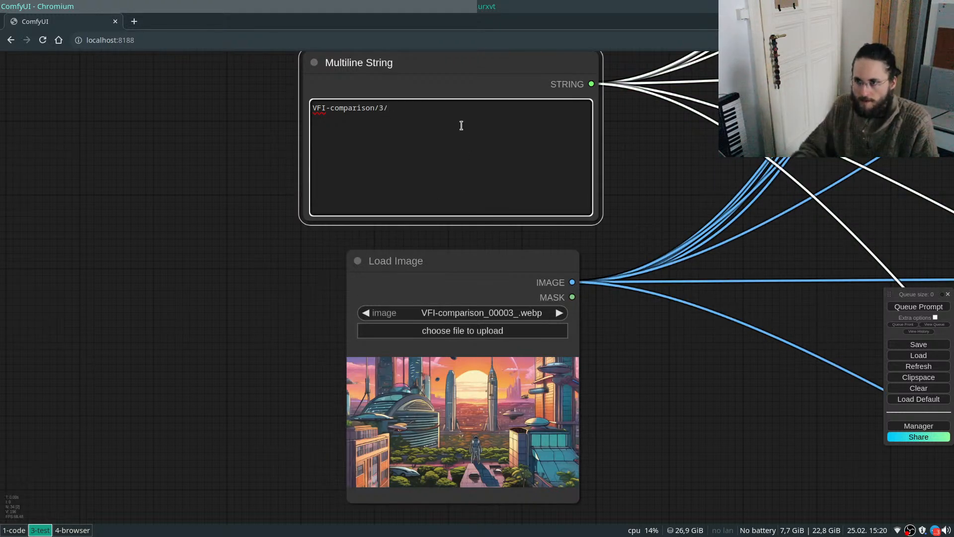
{"action": "left_click", "coordinate": [639, 179]}
Look over the interpolation branches and queue the workflow for execution.
{"action": "scroll", "coordinate": [134, 231], "scroll_direction": "down", "scroll_amount": 6}
{"action": "scroll", "coordinate": [356, 417], "scroll_direction": "down", "scroll_amount": 10}
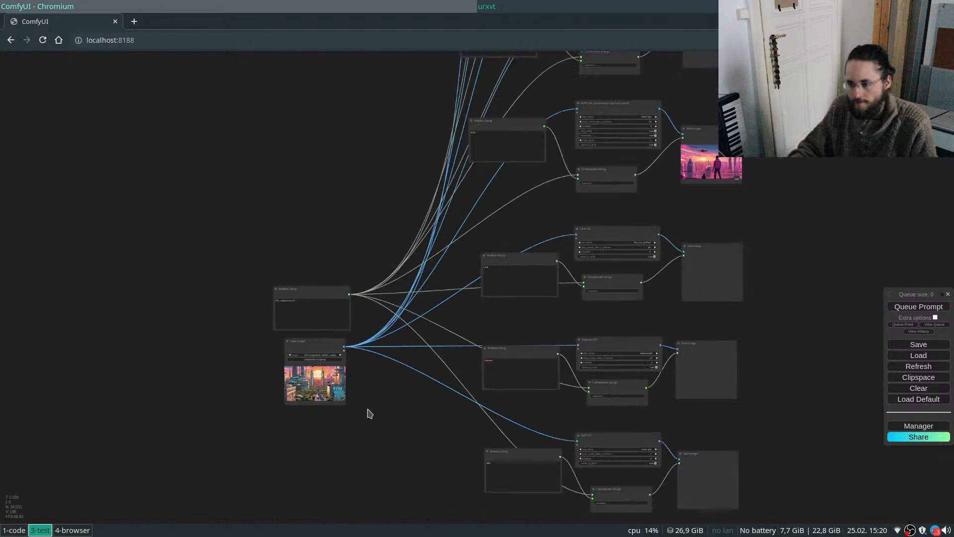
{"action": "left_click_drag", "start_coordinate": [717, 311], "coordinate": [689, 319]}
{"action": "scroll", "coordinate": [711, 353], "scroll_direction": "down", "scroll_amount": 3}
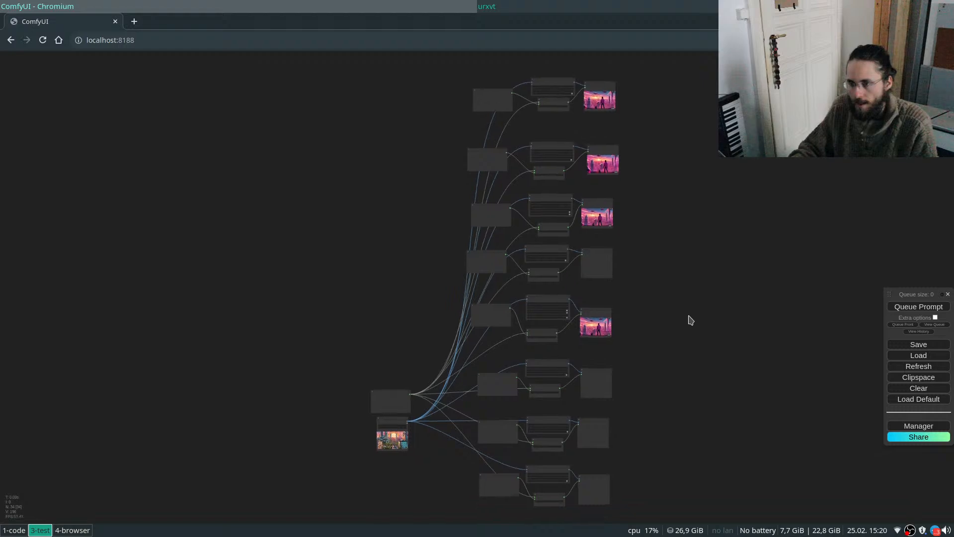
{"action": "scroll", "coordinate": [638, 257], "scroll_direction": "up", "scroll_amount": 5}
{"action": "scroll", "coordinate": [638, 257], "scroll_direction": "up", "scroll_amount": 10}
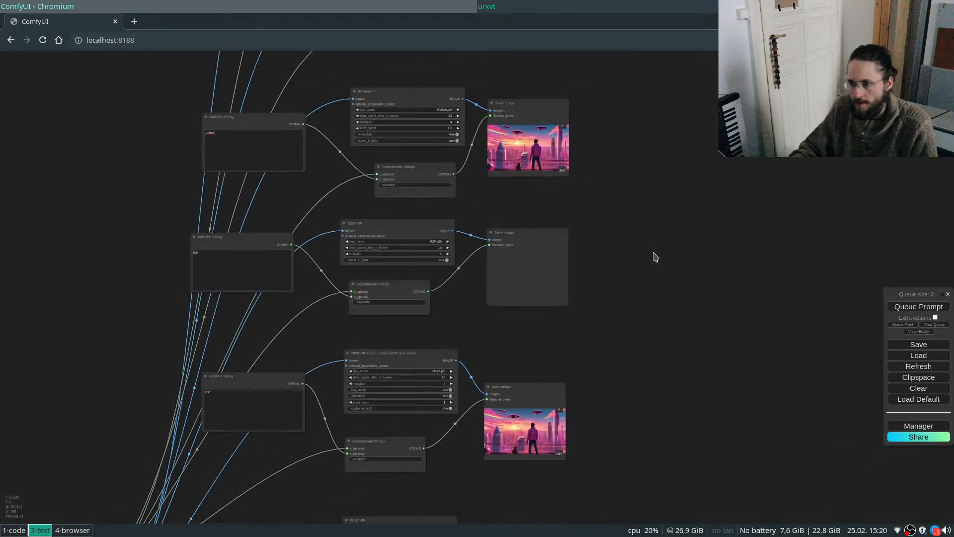
{"action": "left_click", "coordinate": [929, 309]}
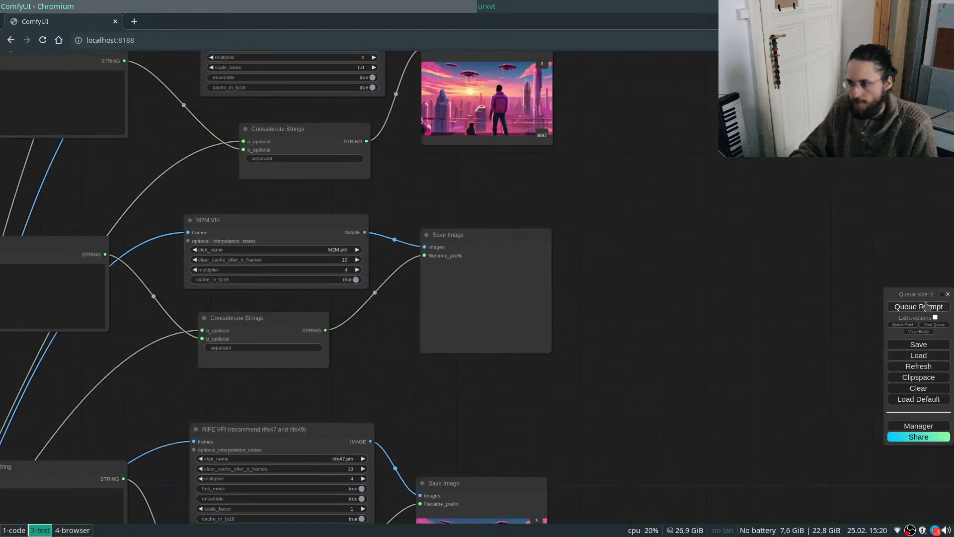
{"action": "scroll", "coordinate": [665, 292], "scroll_direction": "down", "scroll_amount": 8}
{"action": "left_click_drag", "start_coordinate": [656, 354], "coordinate": [658, 315]}
Switch to the terminal, change into the VFI-comparison output folder and list its contents.
{"action": "key", "text": "super+Right"}
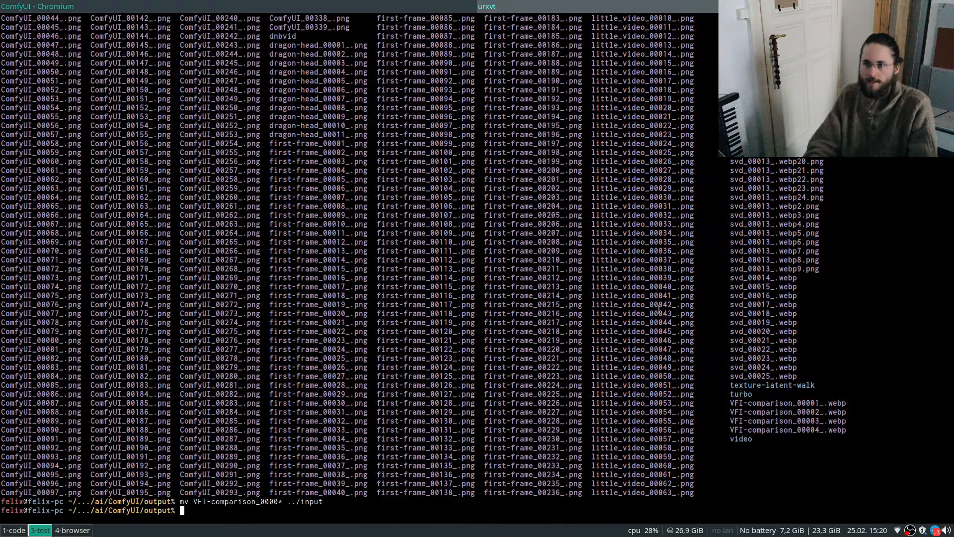
{"action": "key", "text": "ctrl+u"}
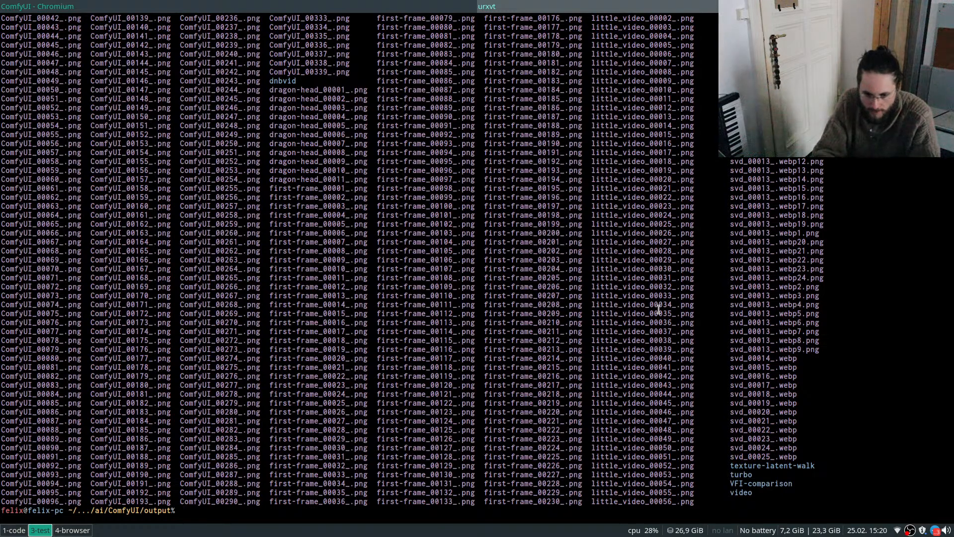
{"action": "type", "text": "cd VFI-comparison/"}
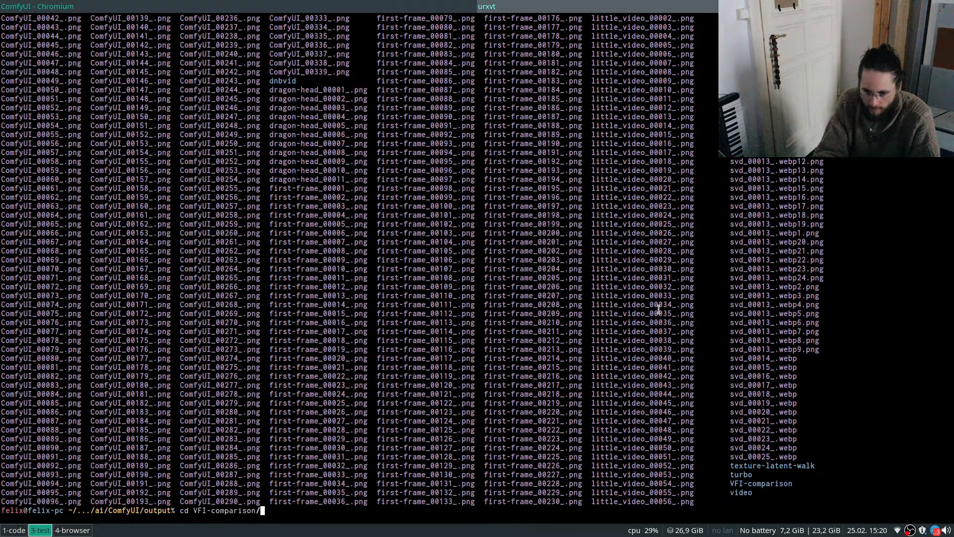
{"action": "key", "text": "Return"}
{"action": "type", "text": "ls"}
{"action": "key", "text": "Return"}
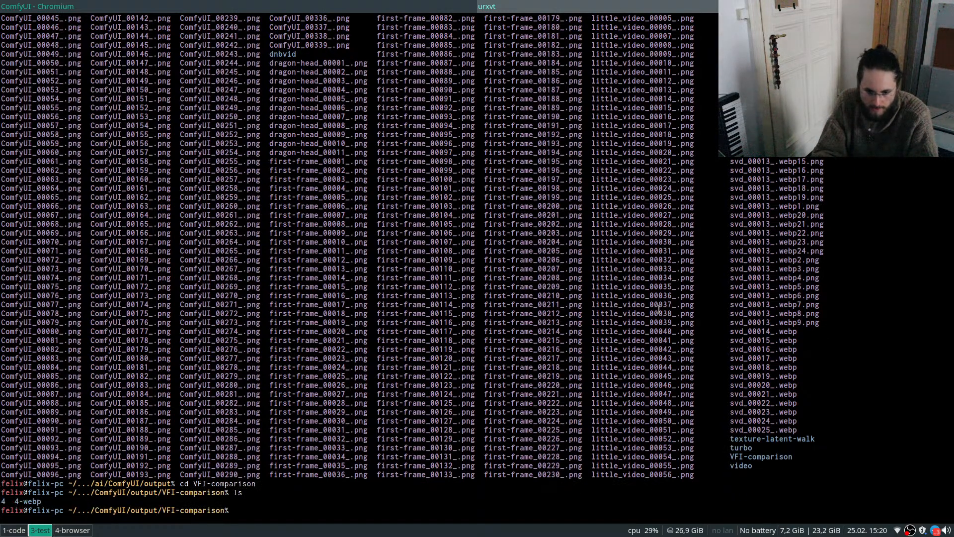
{"action": "type", "text": "ls"}
{"action": "key", "text": "Return"}
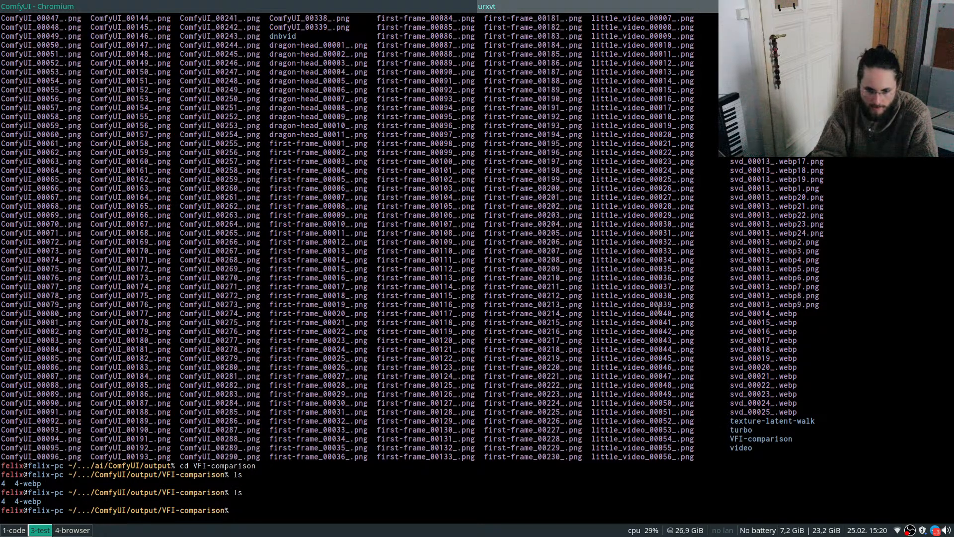
List the VFI-comparison output folder again and list the files inside its subfolder 4.
{"action": "type", "text": "ls"}
{"action": "key", "text": "Return"}
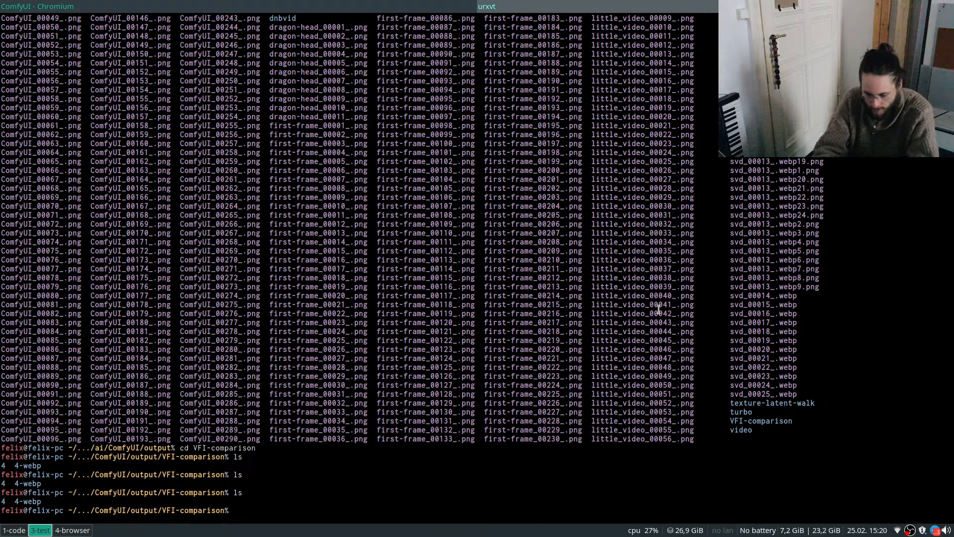
{"action": "type", "text": "ls 4"}
{"action": "key", "text": "Return"}
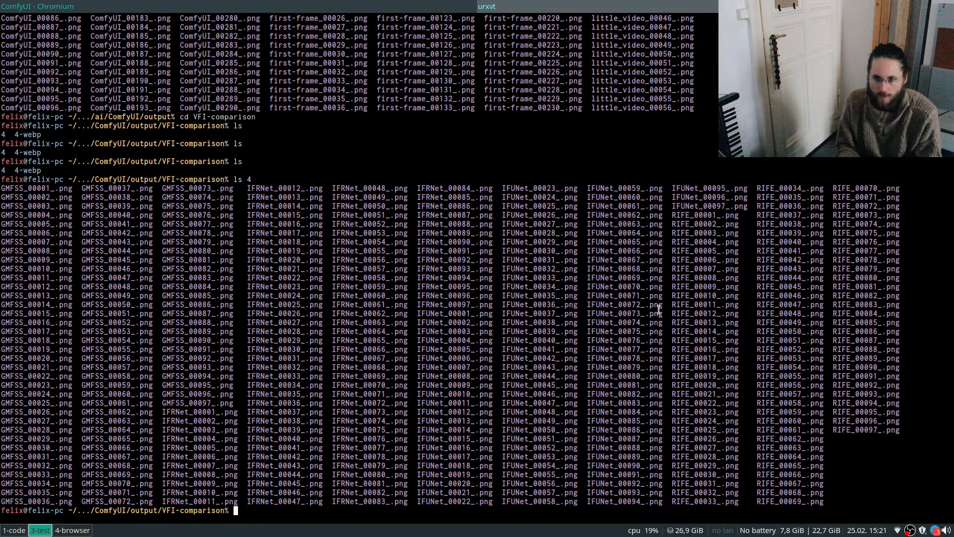
Check the run's progress in the ComfyUI server log and on the interpolation branches of the workflow graph in Chromium.
{"action": "key", "text": "super+1"}
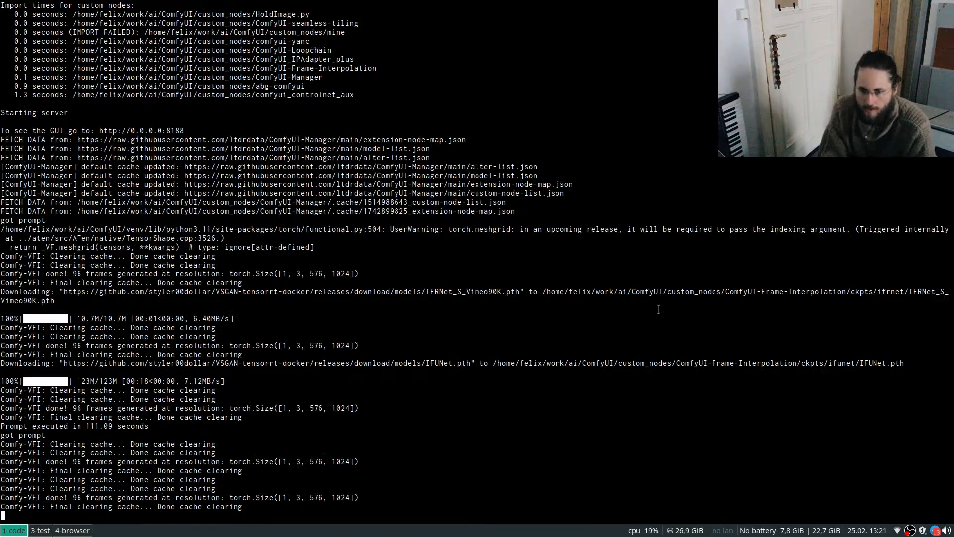
{"action": "key", "text": "super+3"}
{"action": "key", "text": "super+4"}
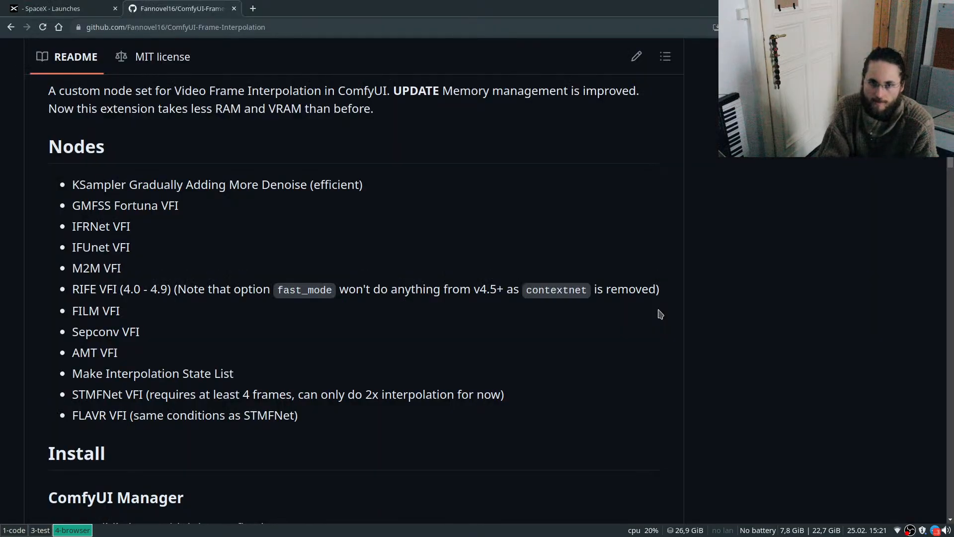
{"action": "key", "text": "super+3"}
{"action": "key", "text": "super+Left"}
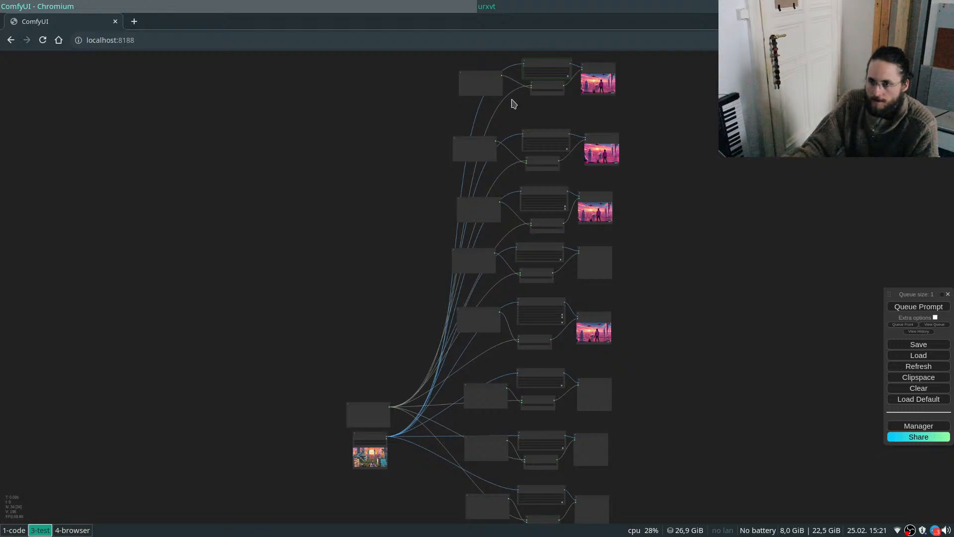
{"action": "scroll", "coordinate": [580, 182], "scroll_direction": "down", "scroll_amount": 5}
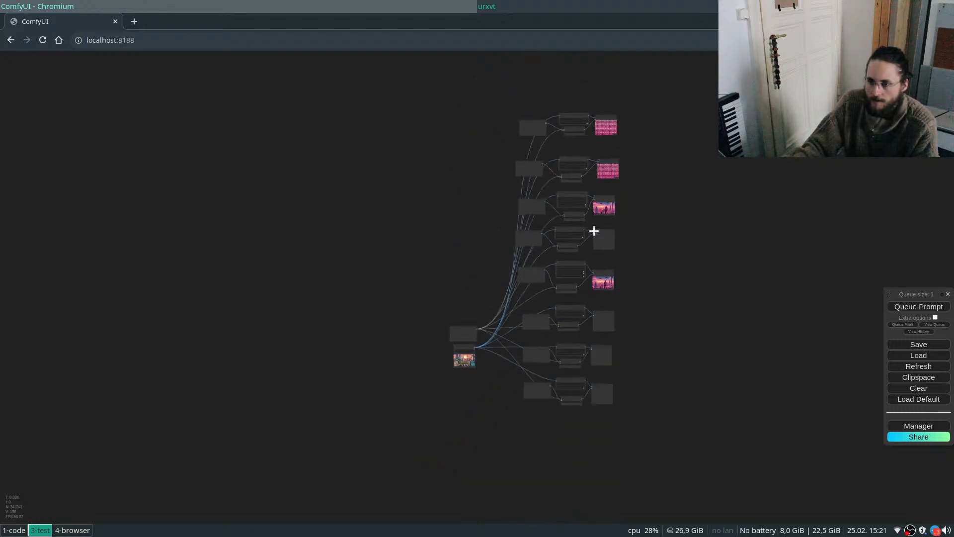
{"action": "scroll", "coordinate": [594, 230], "scroll_direction": "up", "scroll_amount": 2}
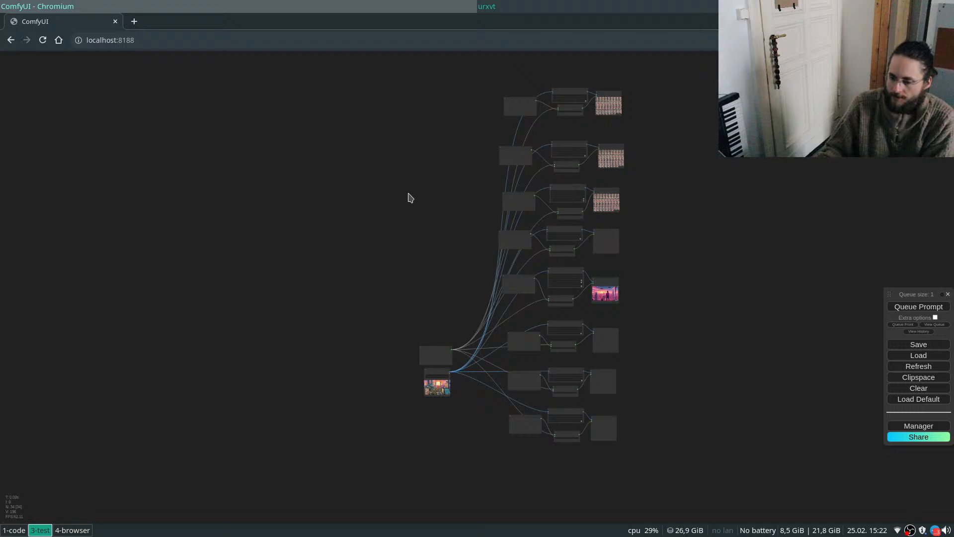
Switch back to the terminal, list the output folder, change into subfolder 3 and open all its images with imv.
{"action": "key", "text": "super+Right"}
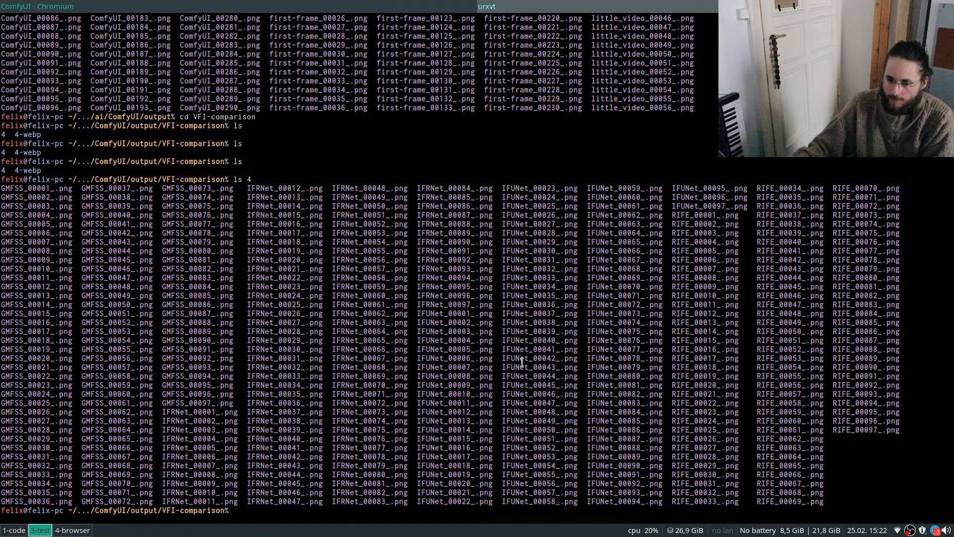
{"action": "key", "text": "BackSpace"}
{"action": "key", "text": "BackSpace"}
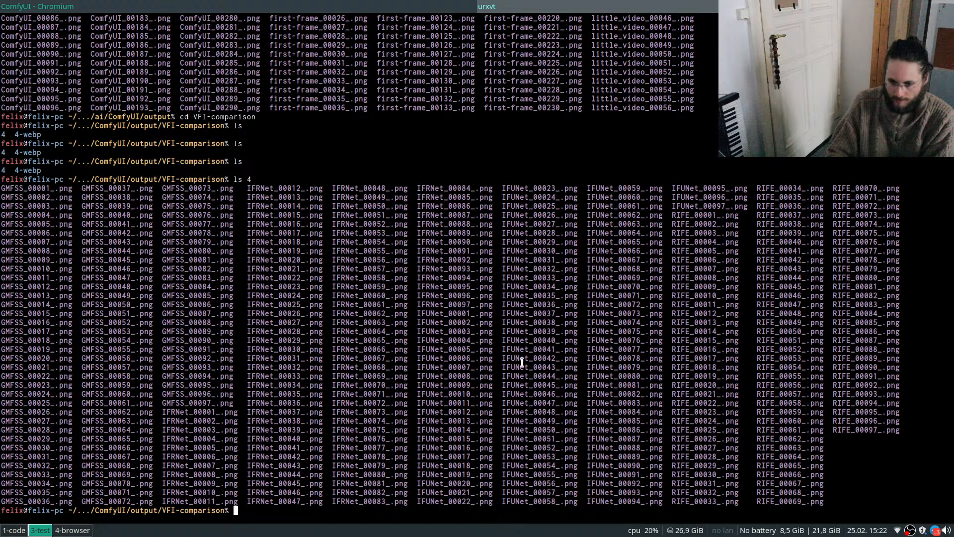
{"action": "type", "text": "ls"}
{"action": "key", "text": "Return"}
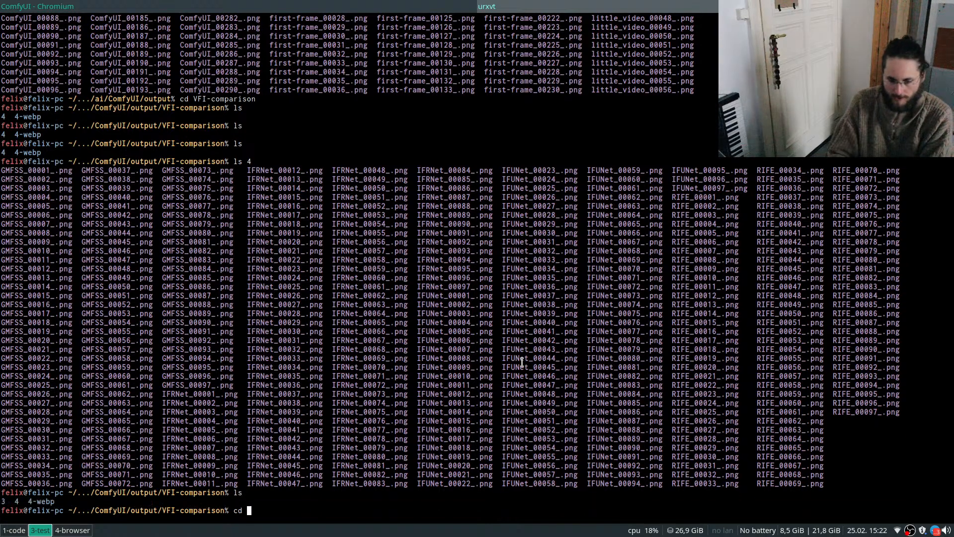
{"action": "key", "text": "Return"}
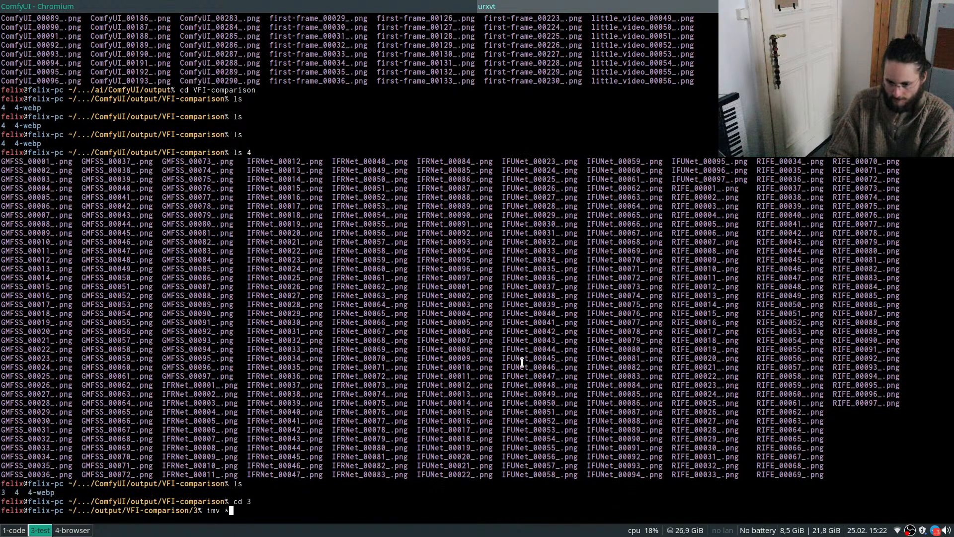
{"action": "key", "text": "Return"}
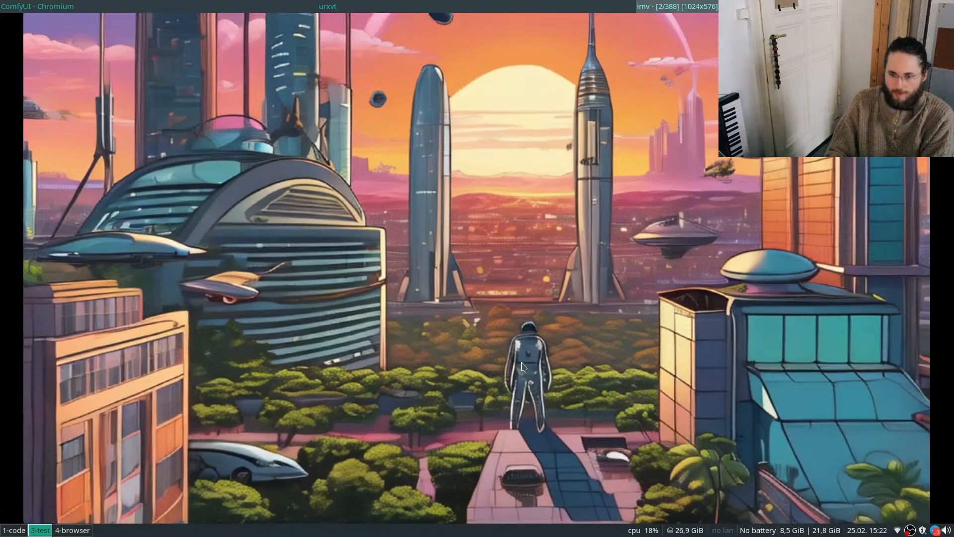
Play forward through the interpolated frames of subfolder 3 in imv to examine the motion and compare the models' artifacts.
{"action": "key", "text": "Right"}
{"action": "key", "text": "Right"}
{"action": "key", "text": "Right"}
{"action": "key", "text": "Right"}
{"action": "key", "text": "Right"}
{"action": "key", "text": "Right"}
{"action": "key", "text": "Right"}
{"action": "key", "text": "Right"}
{"action": "key", "text": "Right"}
{"action": "key", "text": "Right"}
{"action": "key", "text": "Right"}
{"action": "key", "text": "Right"}
{"action": "key", "text": "Right"}
{"action": "key", "text": "Right"}
{"action": "key", "text": "Right"}
{"action": "key", "text": "Right"}
{"action": "key", "text": "Right"}
{"action": "key", "text": "Right"}
{"action": "key", "text": "Right"}
{"action": "key", "text": "Right"}
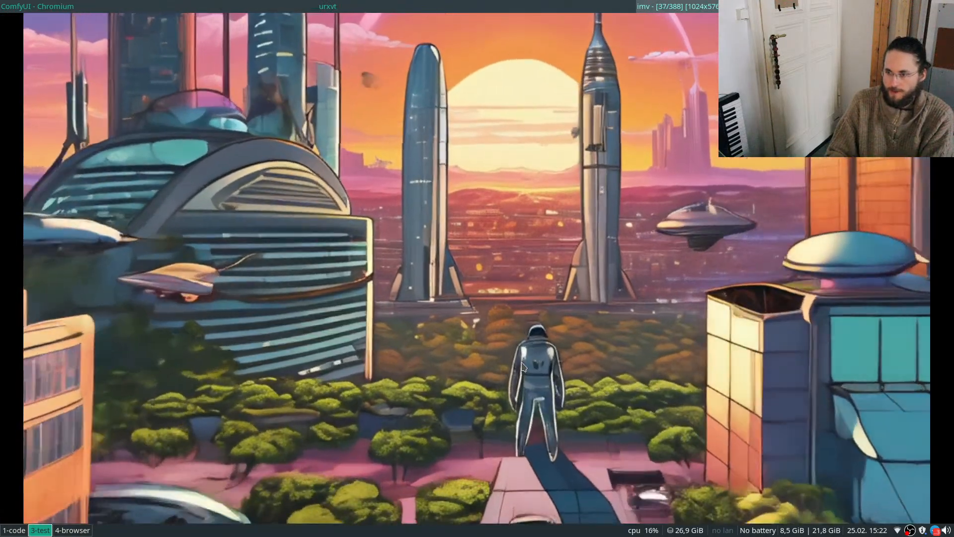
{"action": "key", "text": "Right"}
{"action": "key", "text": "Right"}
{"action": "key", "text": "Right"}
{"action": "key", "text": "Right"}
{"action": "key", "text": "Right"}
{"action": "key", "text": "Right"}
{"action": "key", "text": "Right"}
{"action": "key", "text": "Right"}
{"action": "key", "text": "Right"}
{"action": "key", "text": "Right"}
{"action": "key", "text": "Right"}
{"action": "key", "text": "Right"}
{"action": "key", "text": "Right"}
{"action": "key", "text": "Right"}
{"action": "key", "text": "Right"}
{"action": "key", "text": "Right"}
{"action": "key", "text": "Right"}
{"action": "key", "text": "Right"}
{"action": "key", "text": "Right"}
{"action": "key", "text": "Right"}
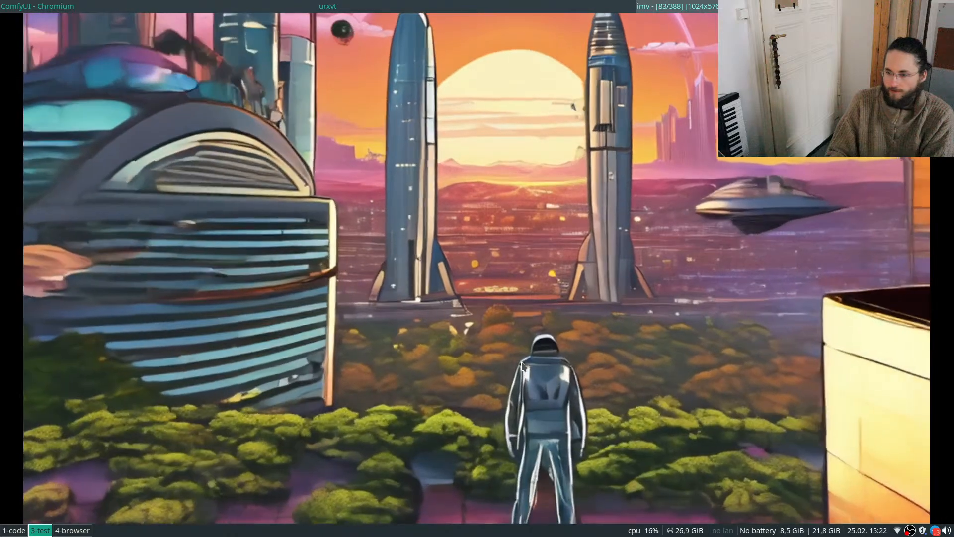
{"action": "key", "text": "Right"}
{"action": "key", "text": "Right"}
{"action": "key", "text": "Right"}
{"action": "key", "text": "Right"}
{"action": "key", "text": "Right"}
{"action": "key", "text": "Right"}
{"action": "key", "text": "Right"}
{"action": "key", "text": "Right"}
{"action": "key", "text": "Right"}
{"action": "key", "text": "Right"}
{"action": "key", "text": "Right"}
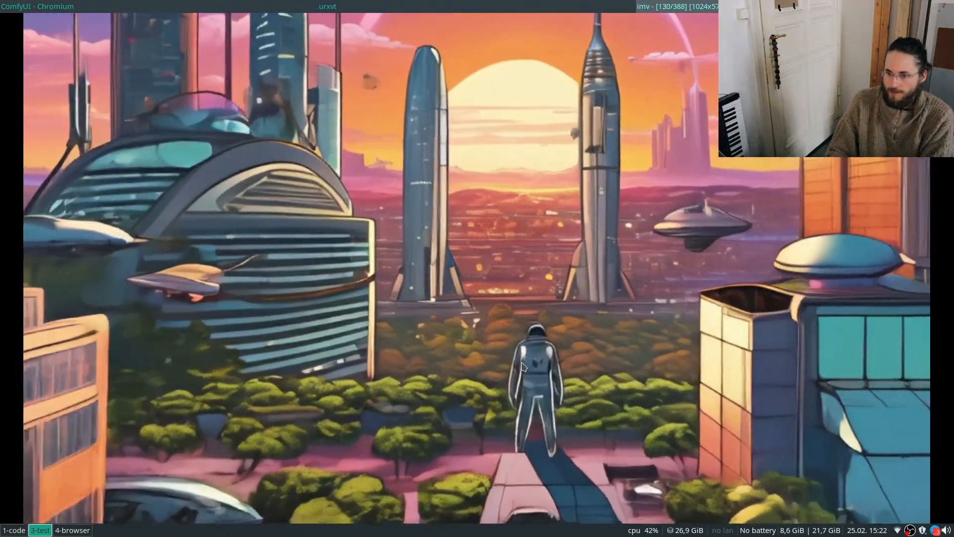